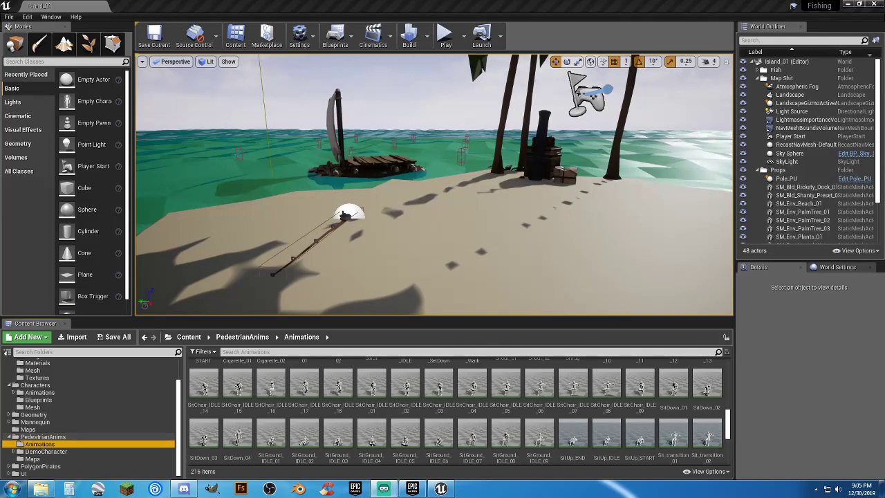
Step: Play-test the island level and walk the pirate character into the campfire to test the health loss
left_click(444, 34)
key("w")
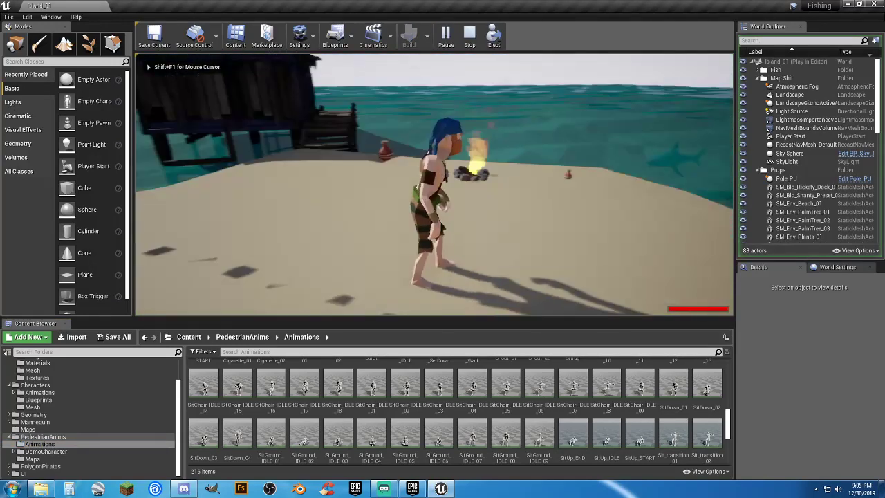
key("w")
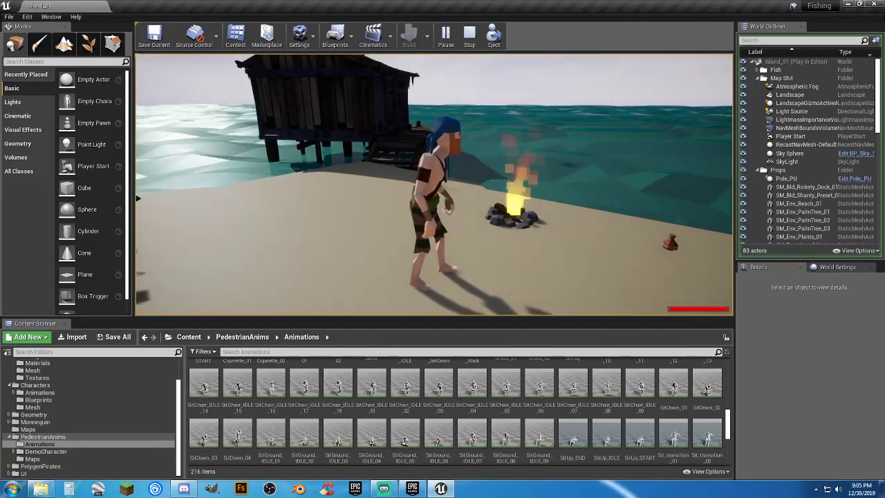
left_click(137, 199)
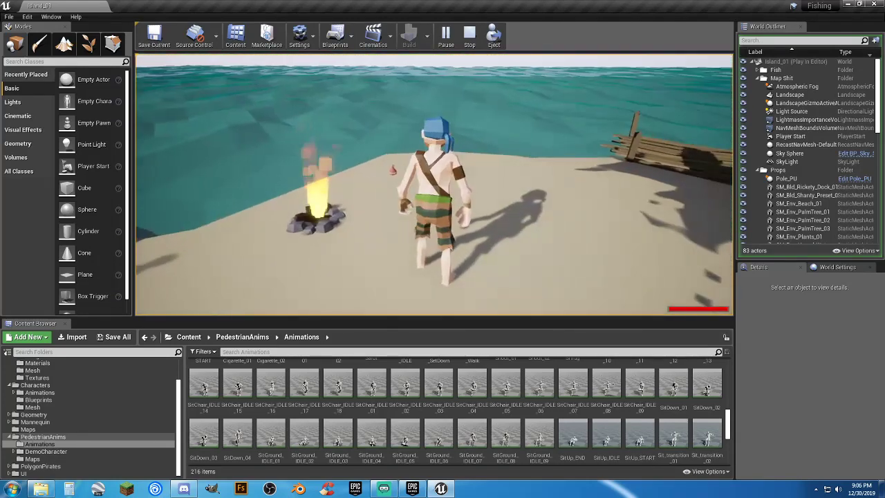
key("w")
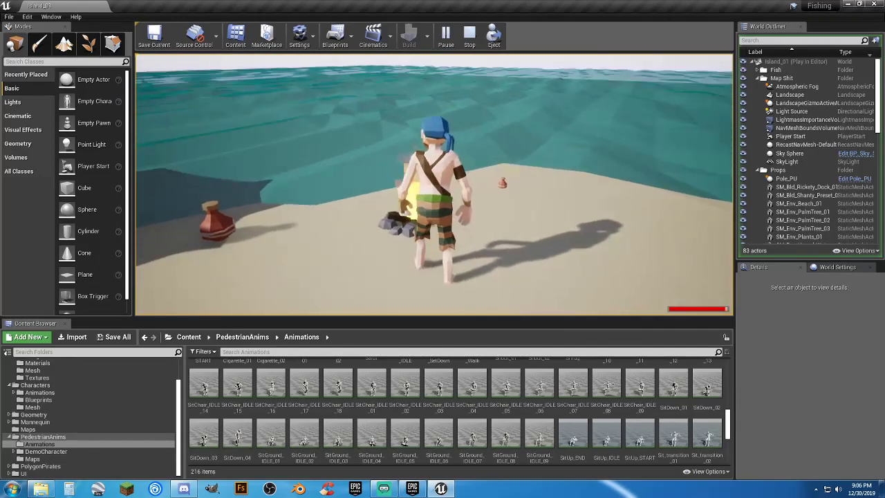
key("s")
key("shift")
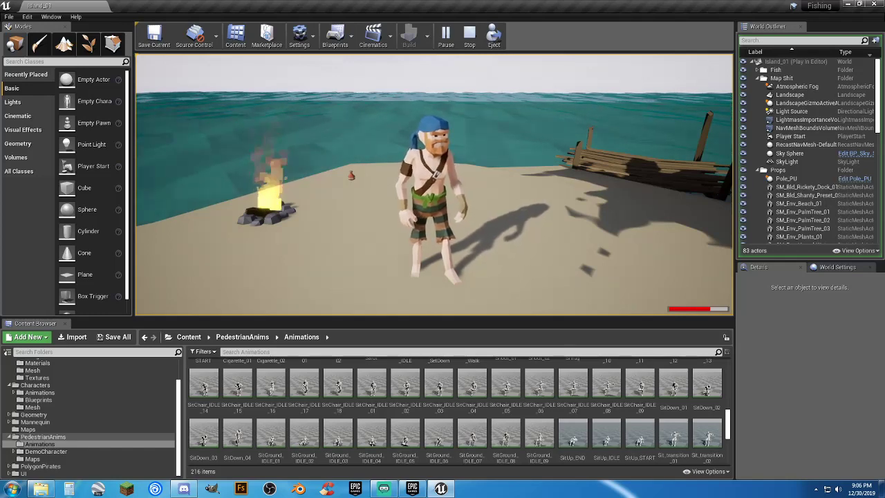
Step: Run the character over the red bottles near the campfire to test the health pickups
key("w")
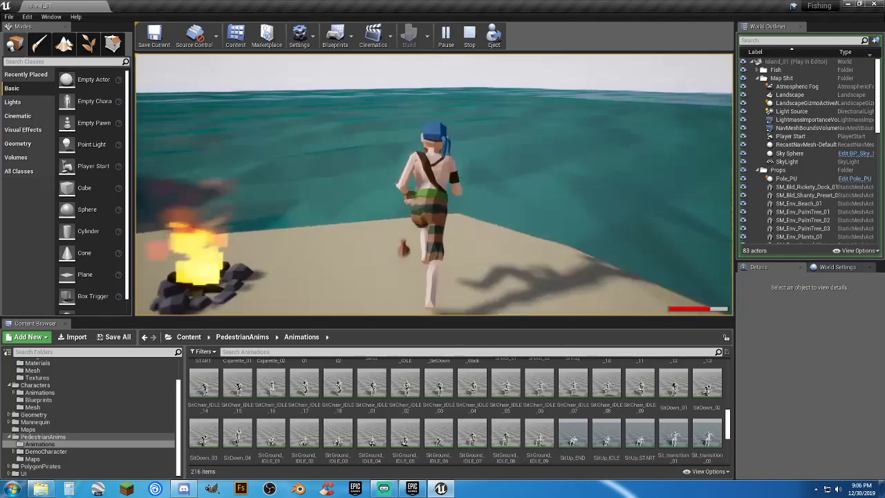
key("s")
key("w")
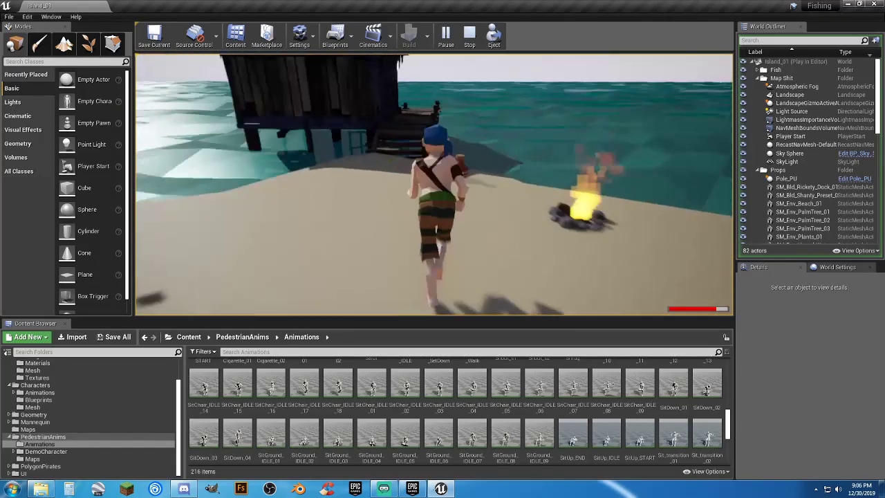
key("w")
key("a")
key("d")
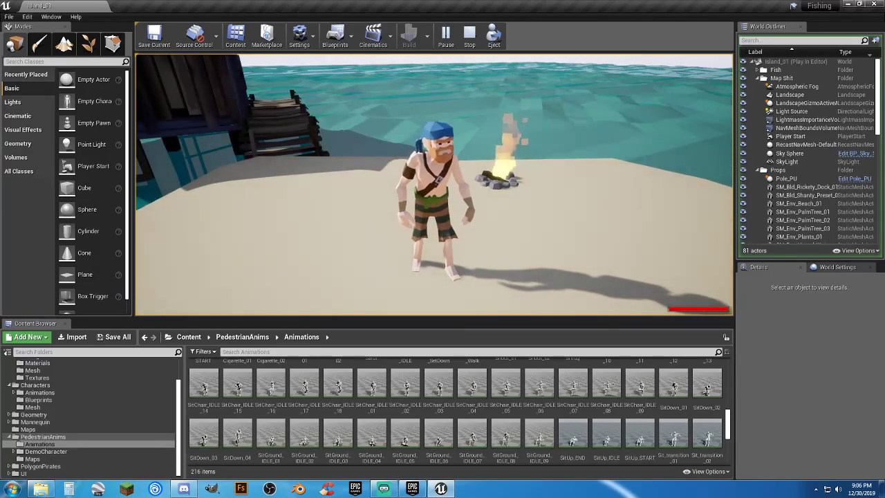
Step: Pick up the fishing pole, walk the character out onto the dock and back, and end the play session
key("w")
key("w")
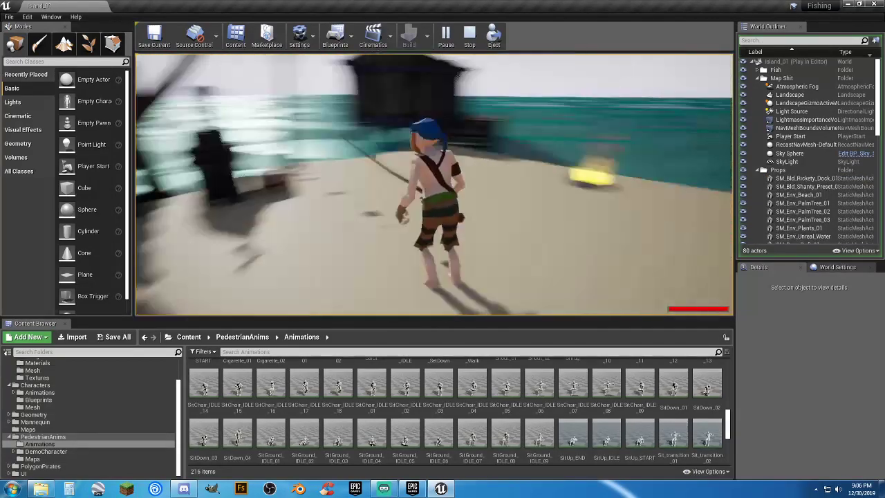
key("w")
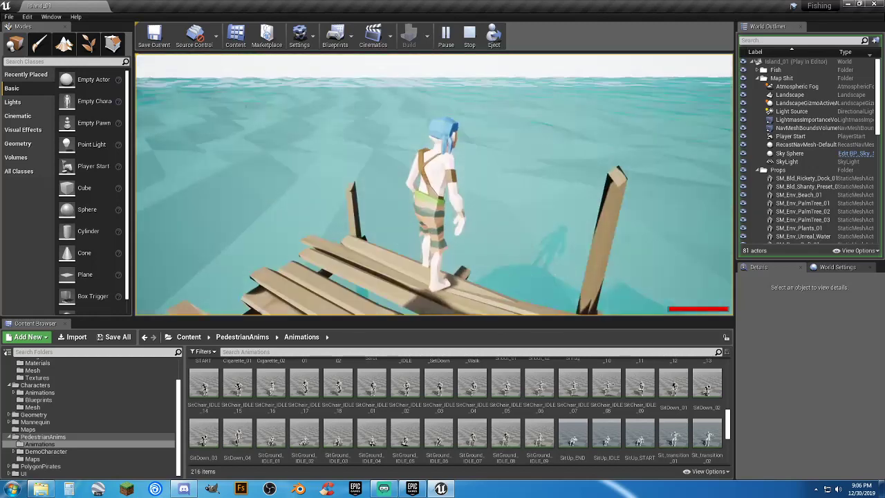
key("w")
key("space")
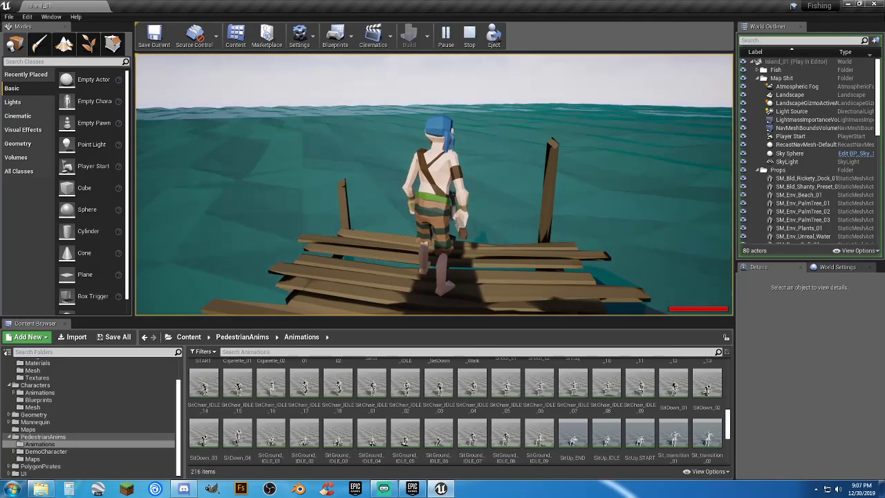
key("w")
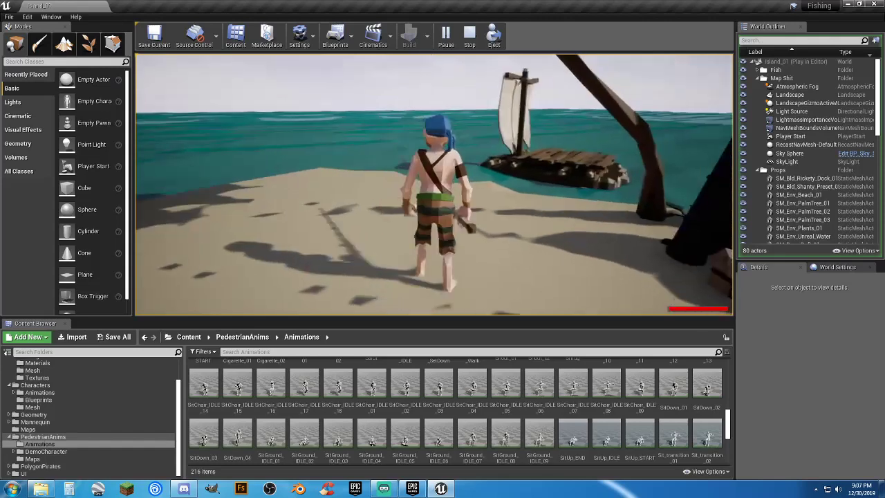
key("Escape")
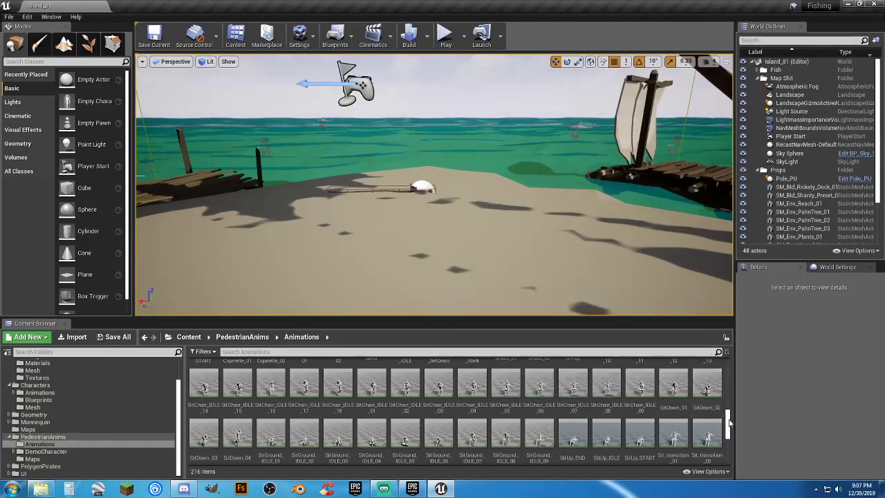
Step: Switch to the Epic Games Launcher and read the Pedestrians animation pack's description and technical details
scroll(729, 413, "up", 1)
left_click_drag(729, 413, 729, 370)
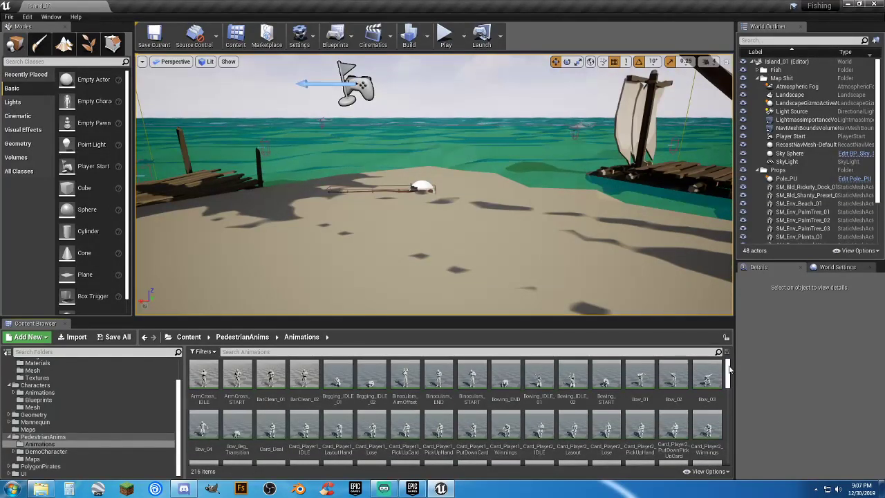
left_click(414, 492)
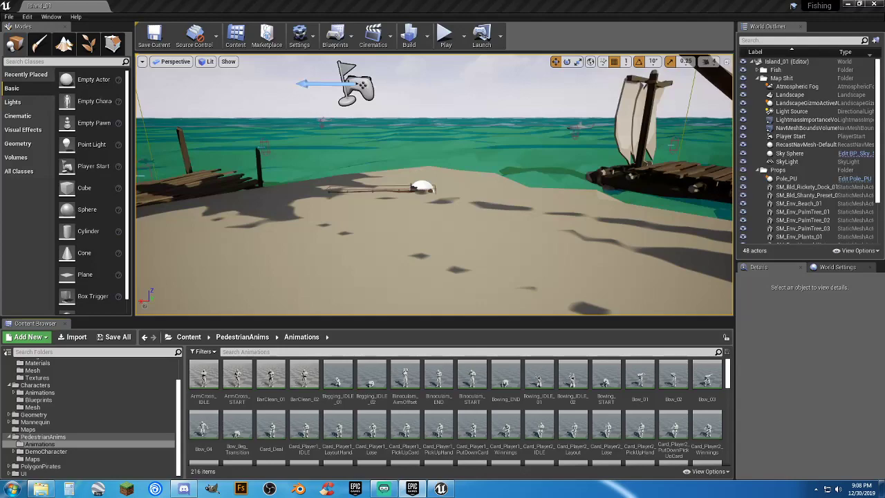
left_click_drag(0, 43, 487, 46)
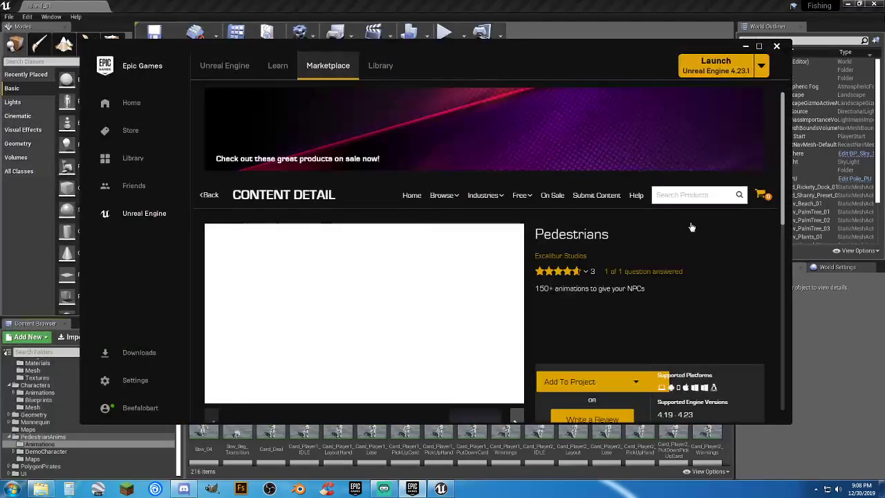
scroll(757, 258, "down", 3)
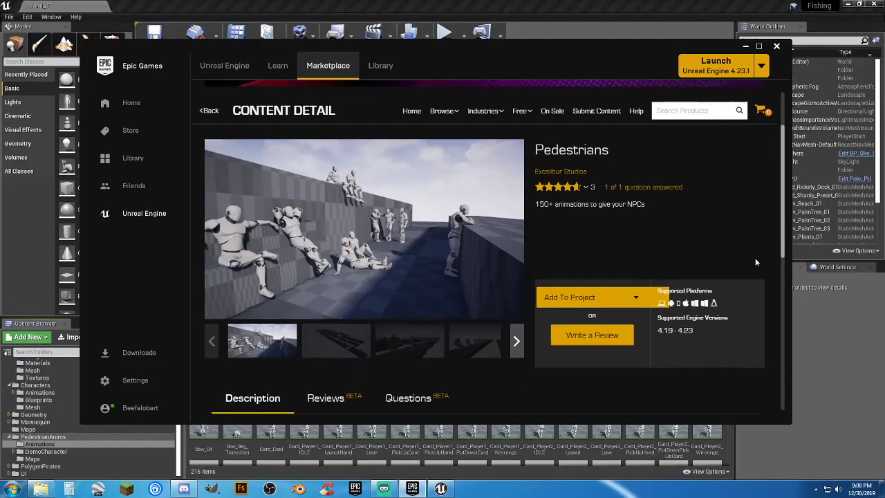
scroll(755, 262, "down", 5)
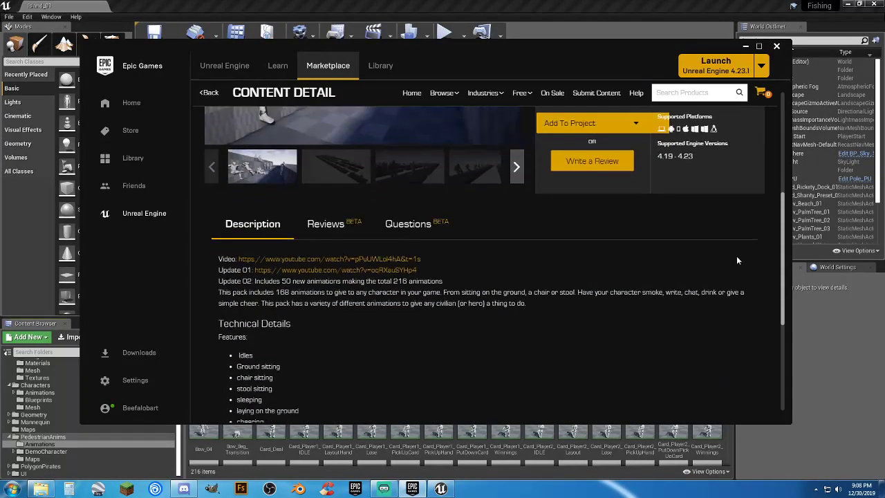
scroll(715, 253, "down", 1)
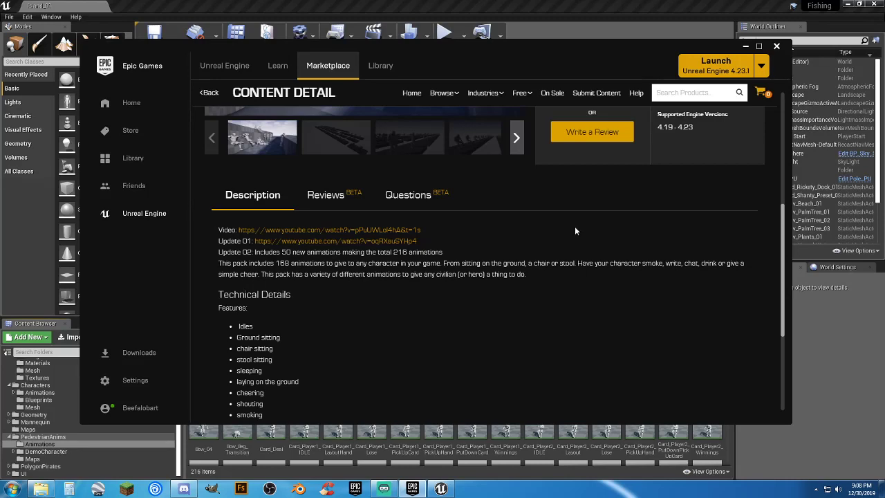
scroll(575, 231, "down", 2)
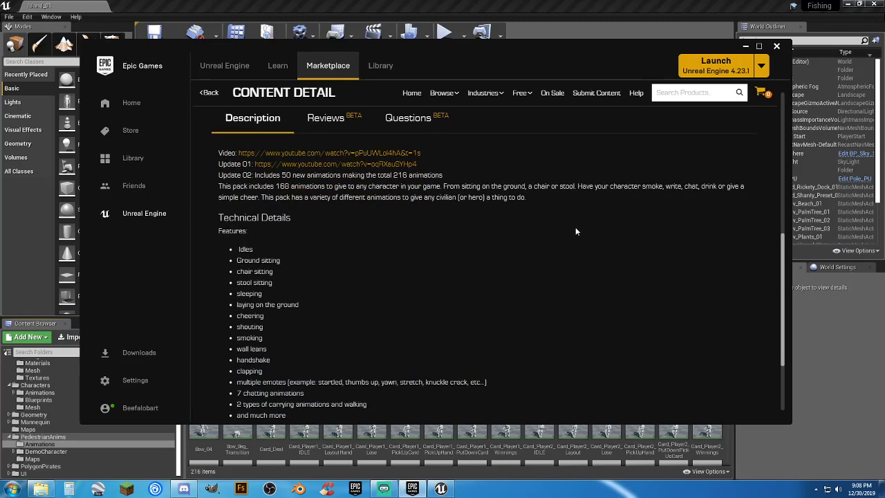
scroll(579, 233, "down", 3)
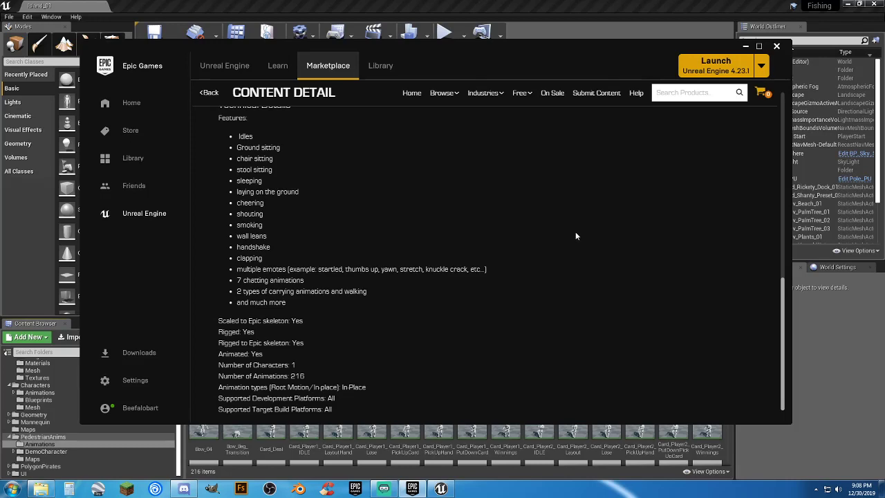
scroll(575, 235, "up", 10)
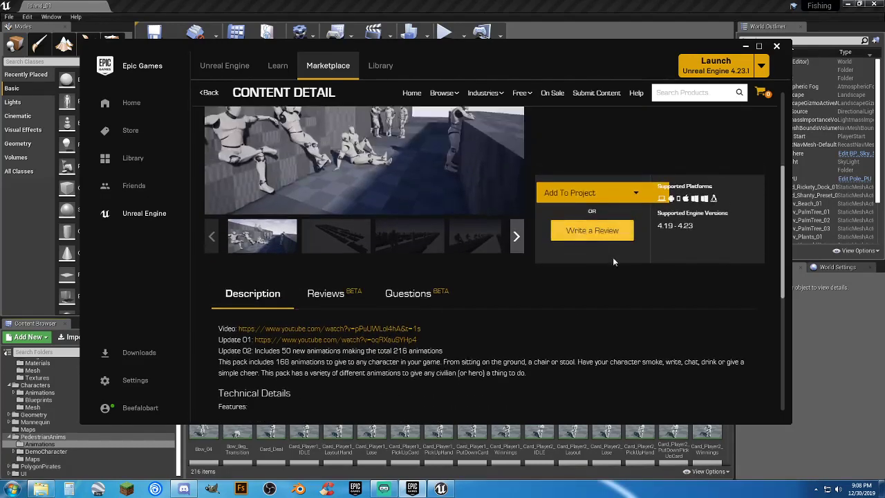
scroll(612, 262, "up", 4)
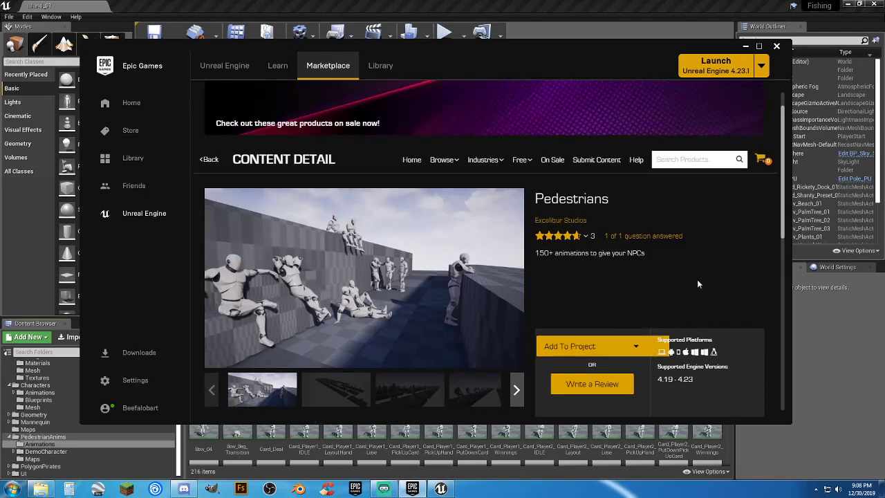
scroll(688, 277, "up", 1)
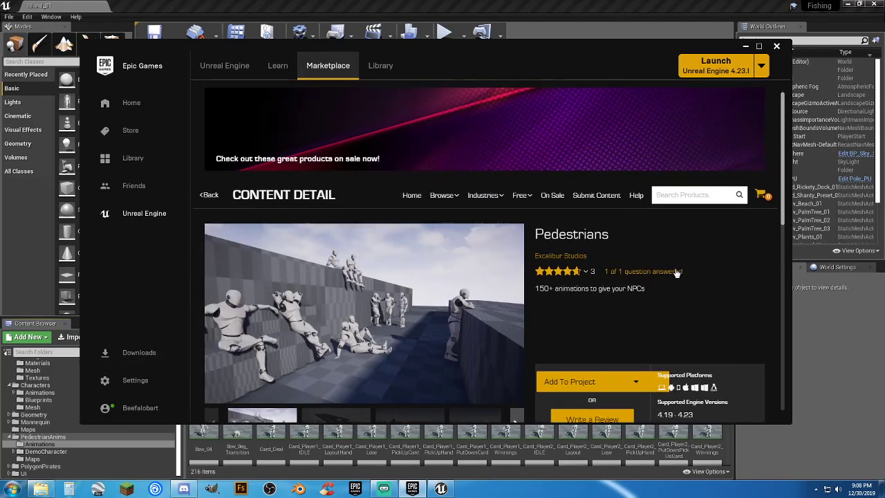
Step: Return to the Unreal Editor and browse the PedestrianAnims animations through to the end of the list
left_click(745, 47)
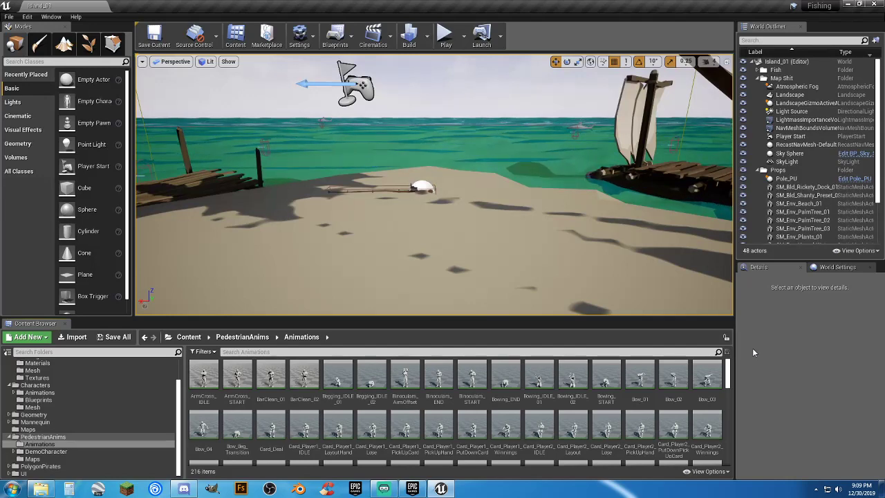
scroll(679, 384, "down", 6)
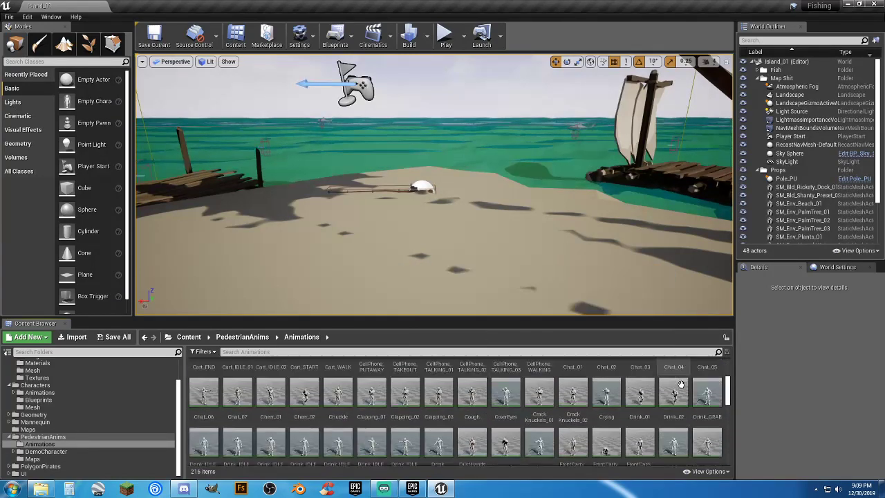
scroll(679, 385, "down", 10)
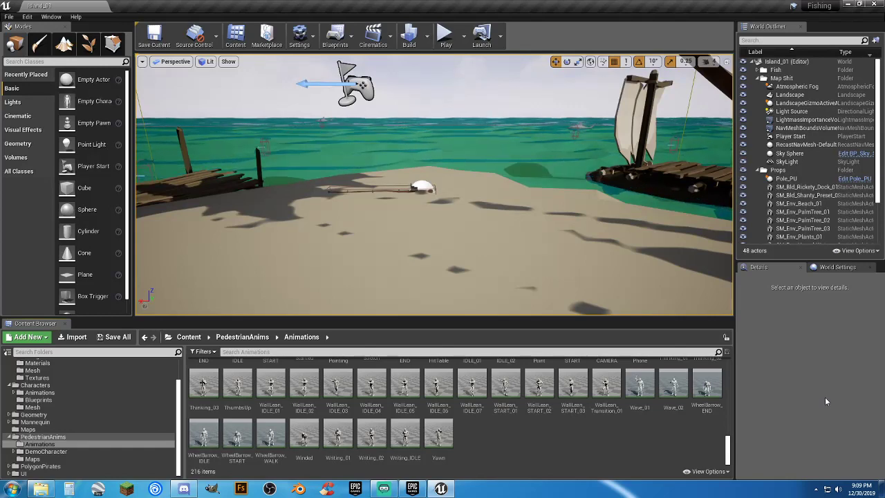
Step: Play-test the level again, running the character around the beach, and end the session
left_click(444, 34)
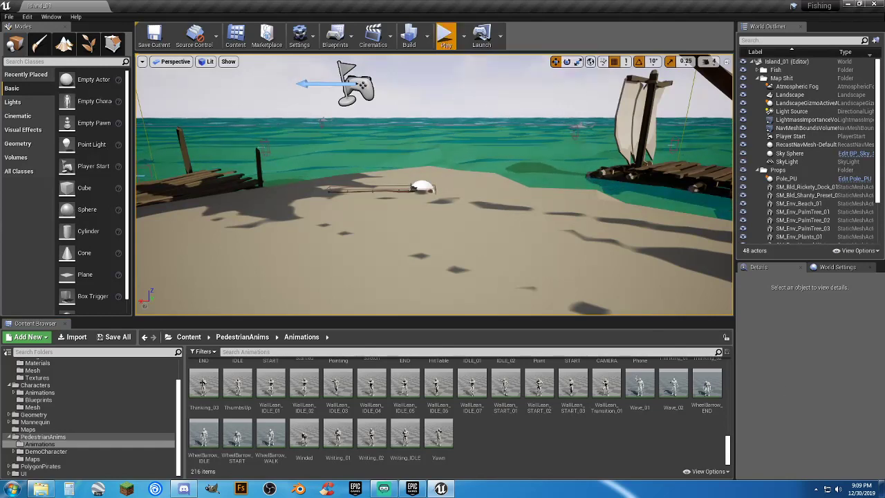
key("w")
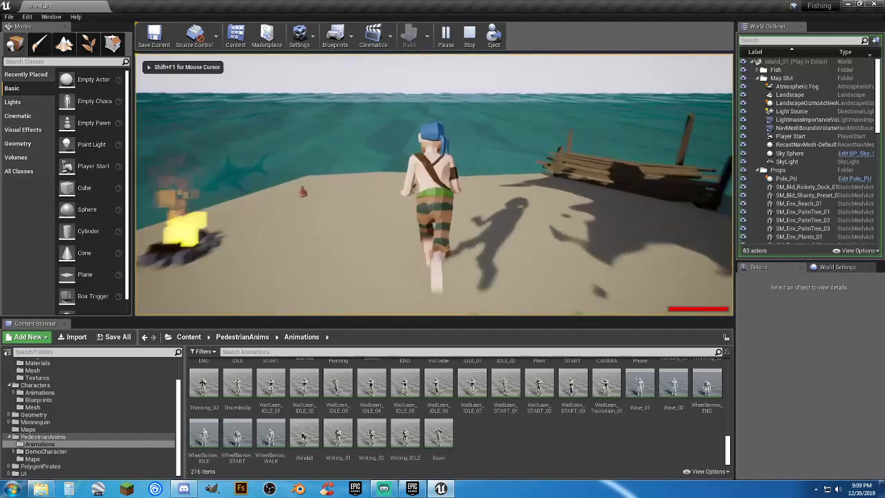
key("w")
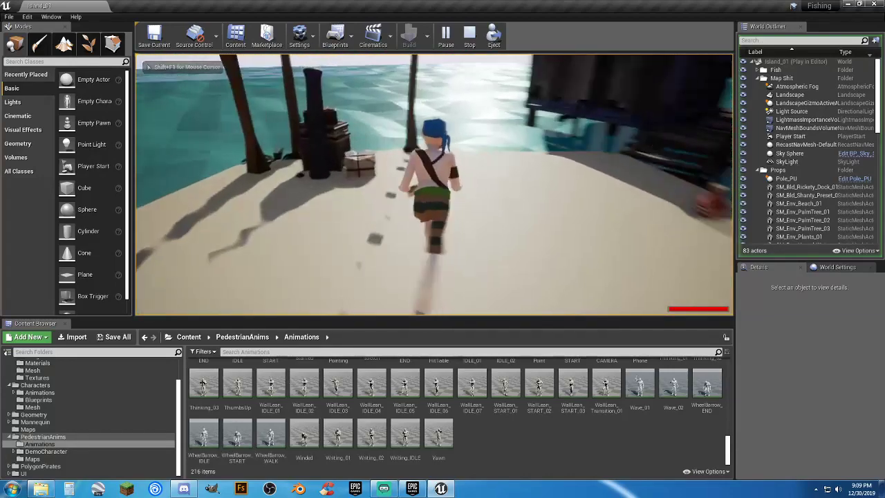
key("s")
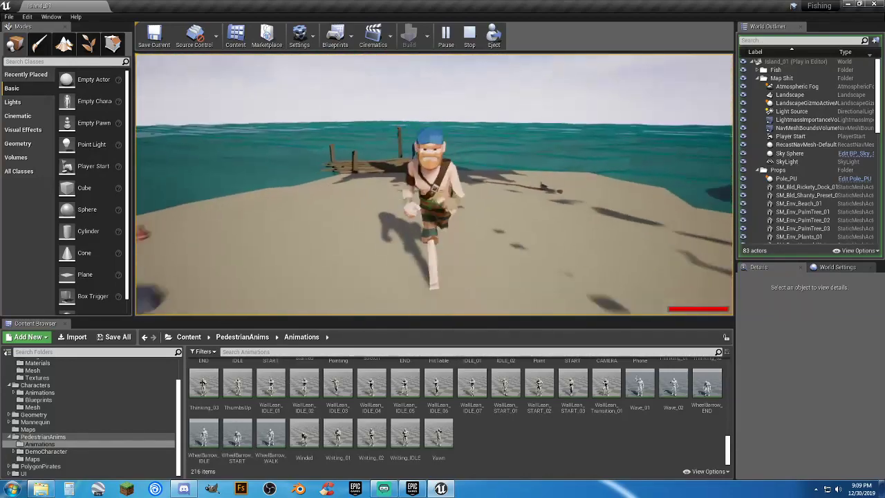
key("shift+F1")
key("Escape")
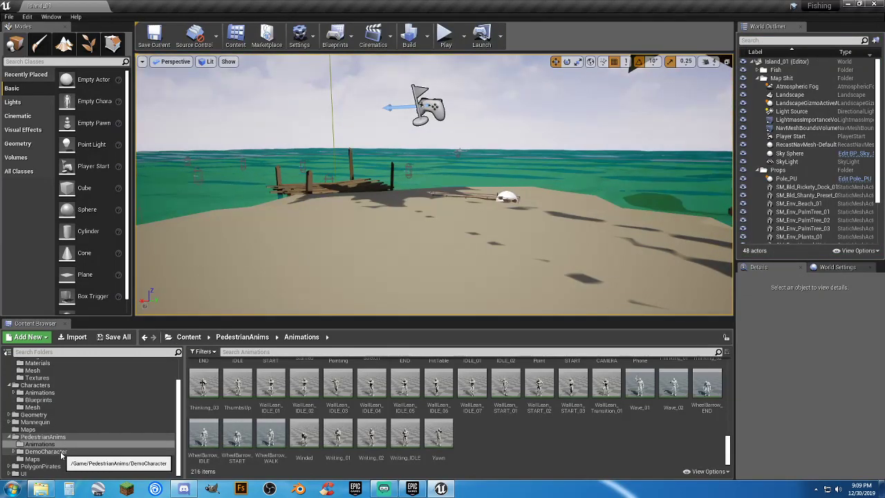
Step: Create a folder named Pedestrian inside the Characters > Animations folder and open it
scroll(43, 403, "up", 3)
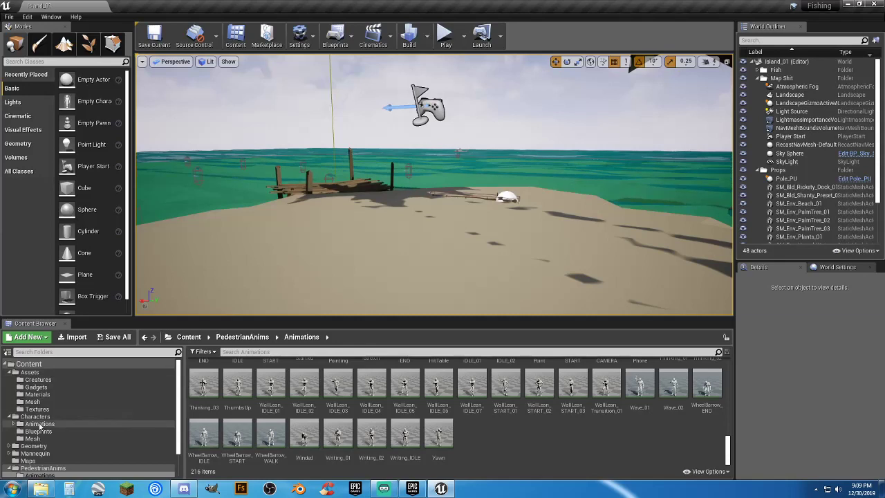
left_click(38, 425)
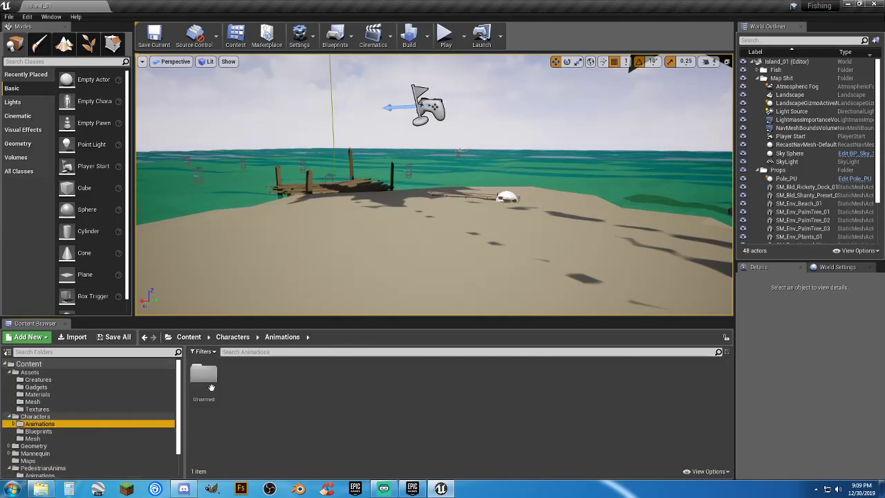
right_click(251, 379)
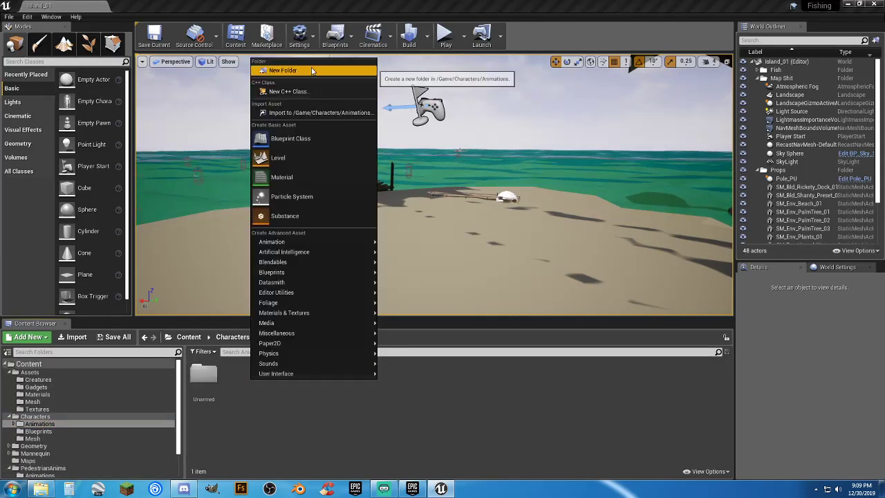
left_click(318, 69)
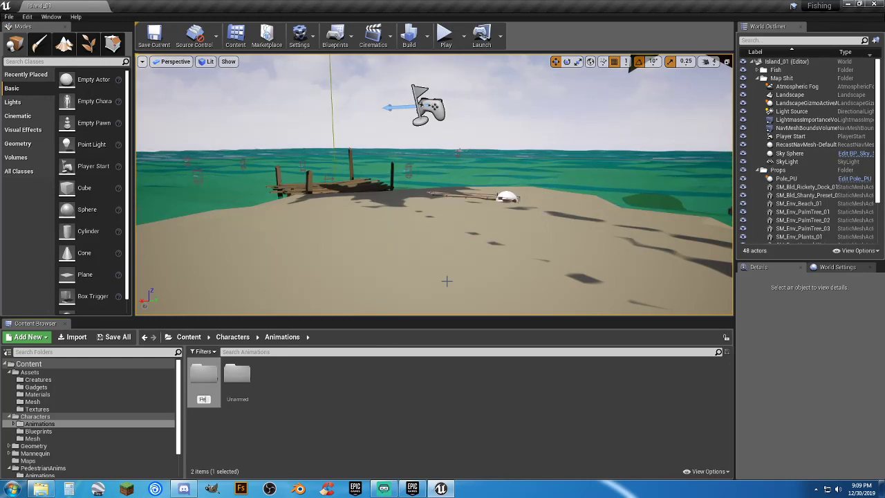
type("Pedestrian")
key("Return")
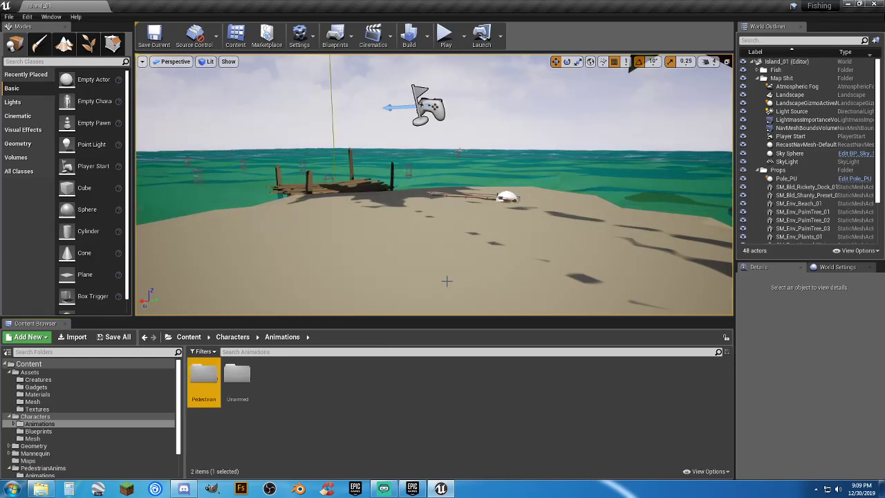
key("Return")
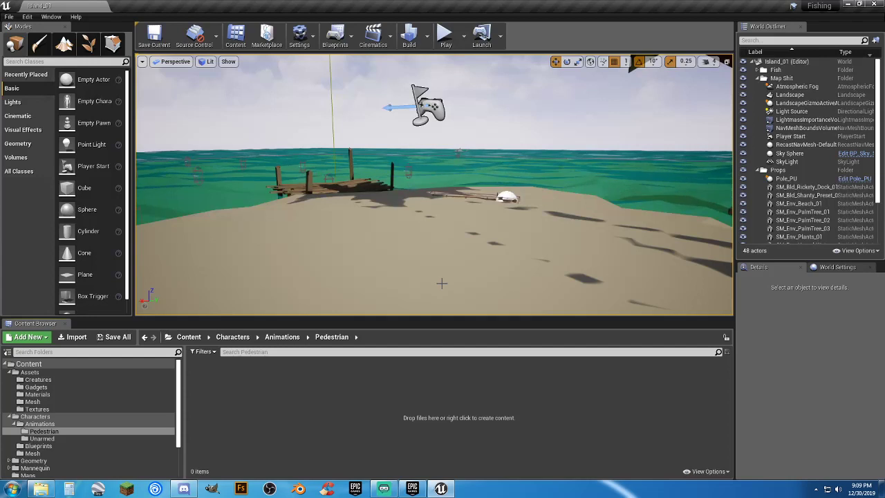
Step: Open UE4_Mannequin_Skeleton from PedestrianAnims > DemoCharacter > Mesh and show its Retarget Manager settings
scroll(66, 440, "down", 3)
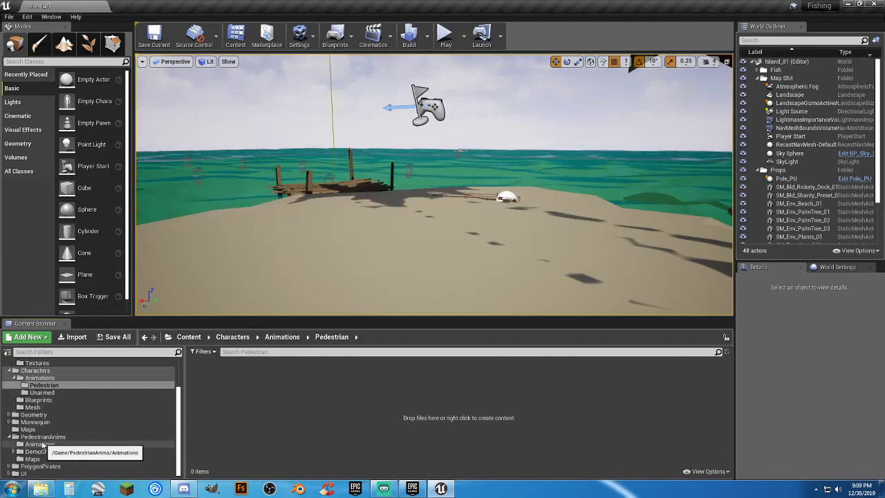
left_click(51, 445)
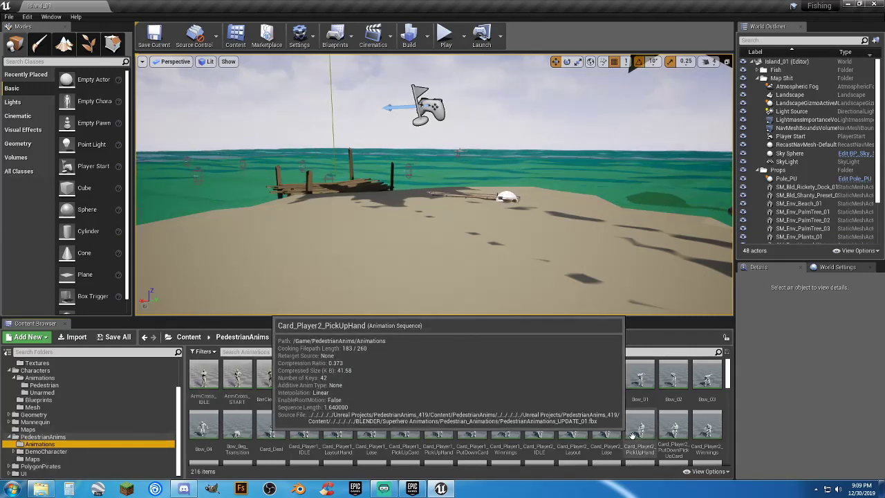
left_click(46, 451)
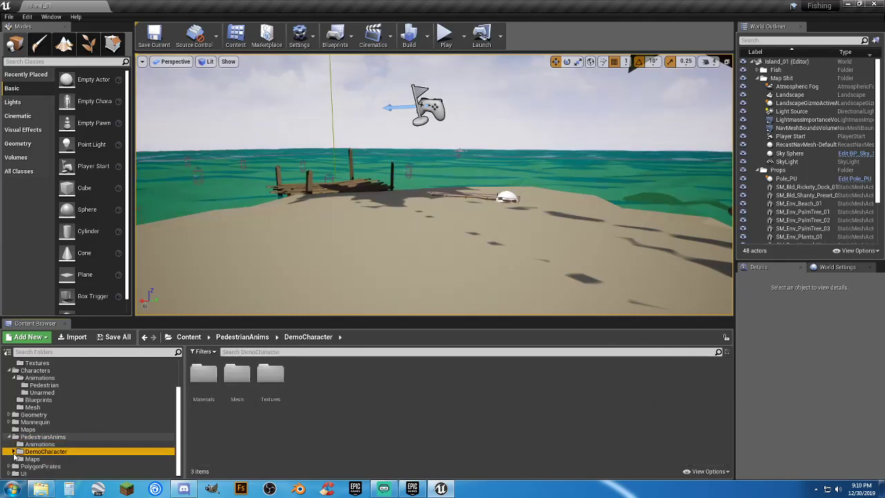
left_click(14, 452)
scroll(56, 460, "down", 1)
left_click(37, 443)
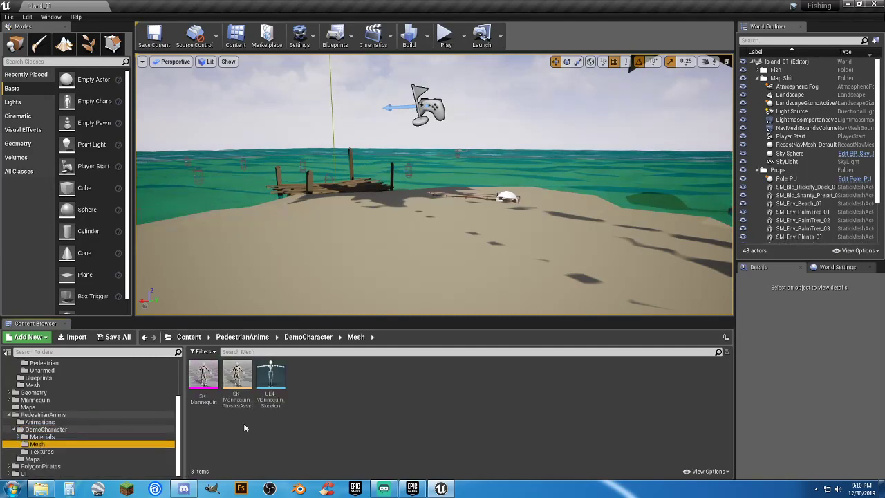
double_click(270, 379)
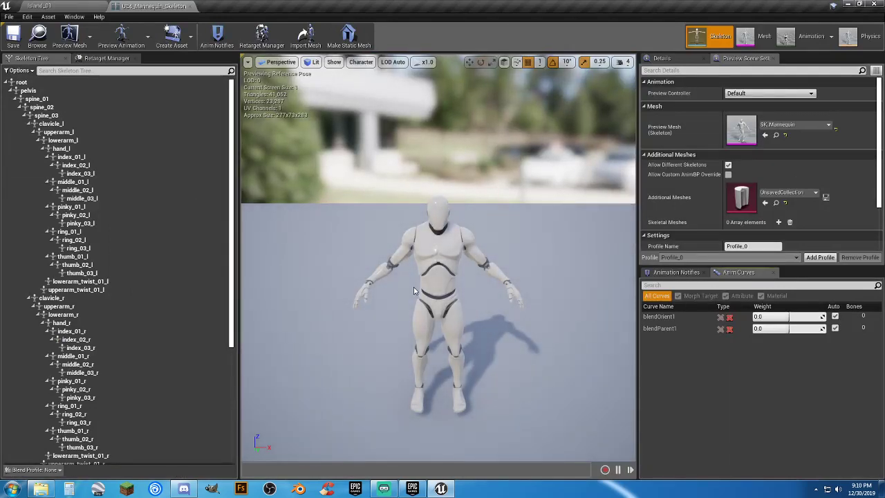
left_click(107, 59)
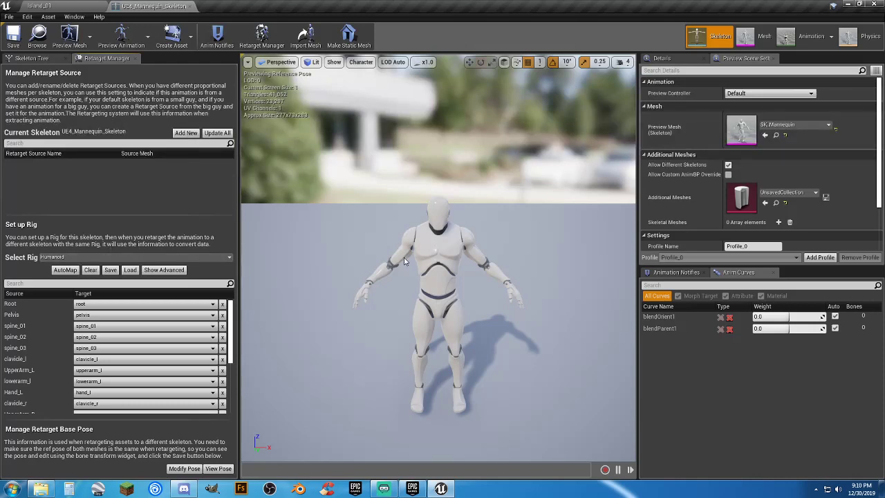
Step: Rotate the mannequin's upperarm_l, lowerarm_l and hand_l bones so the left arm extends straight out in a T-pose
left_click(477, 255)
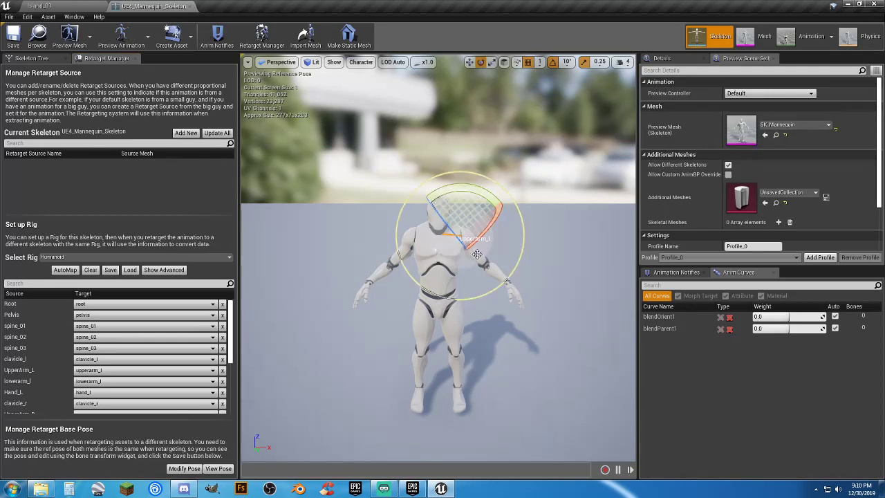
left_click_drag(480, 210, 510, 234)
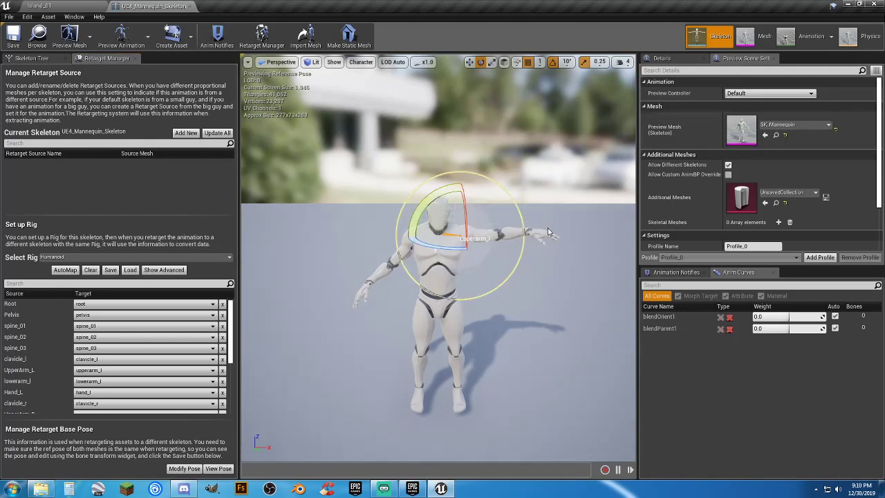
left_click(513, 233)
left_click_drag(524, 203, 526, 200)
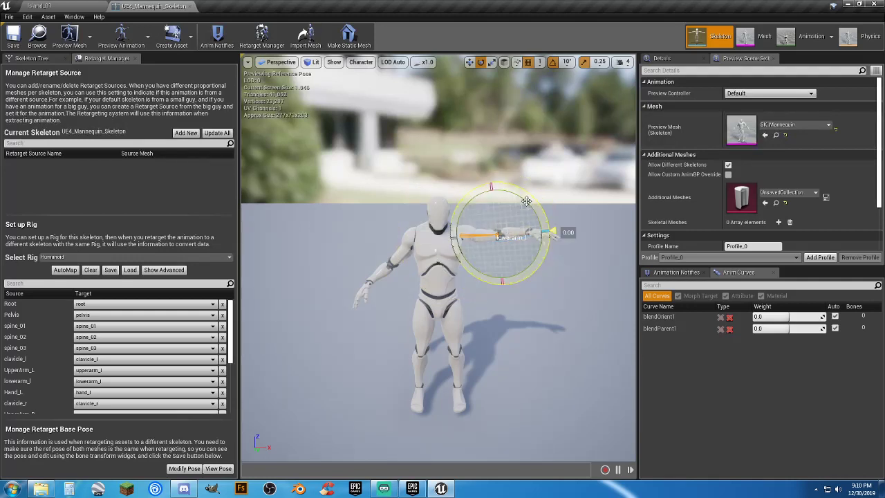
left_click_drag(561, 232, 545, 241)
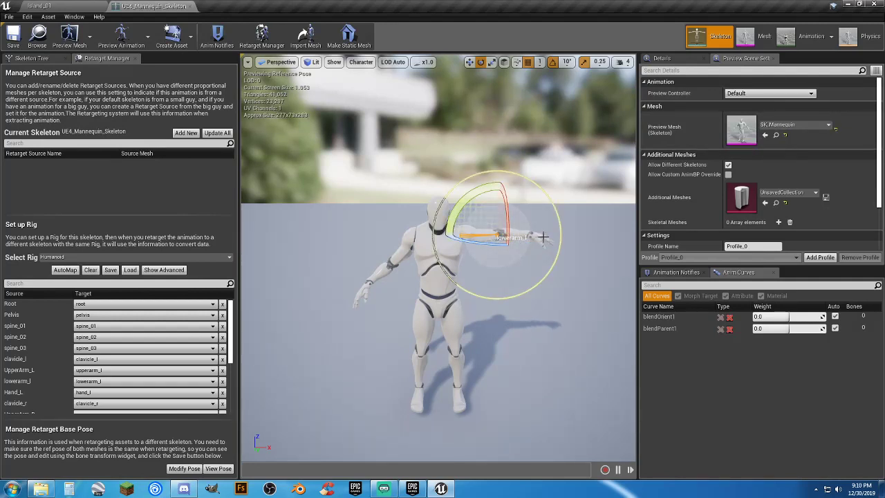
left_click(538, 237)
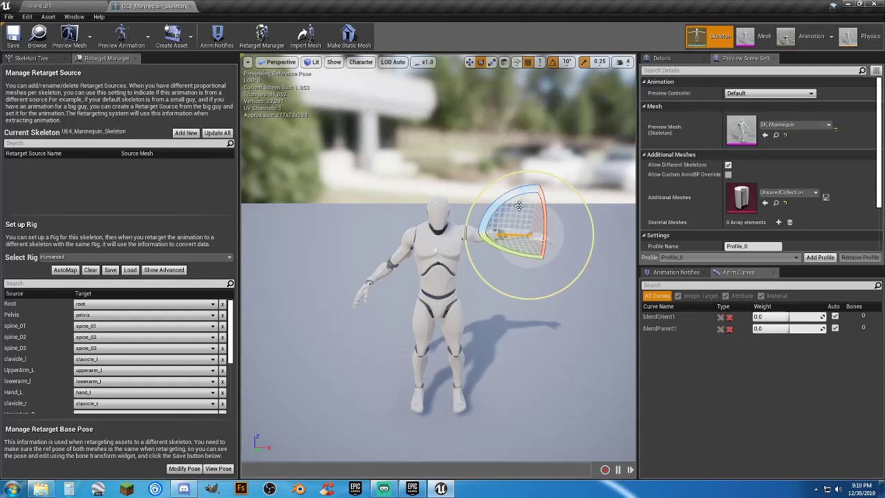
left_click_drag(515, 200, 539, 203)
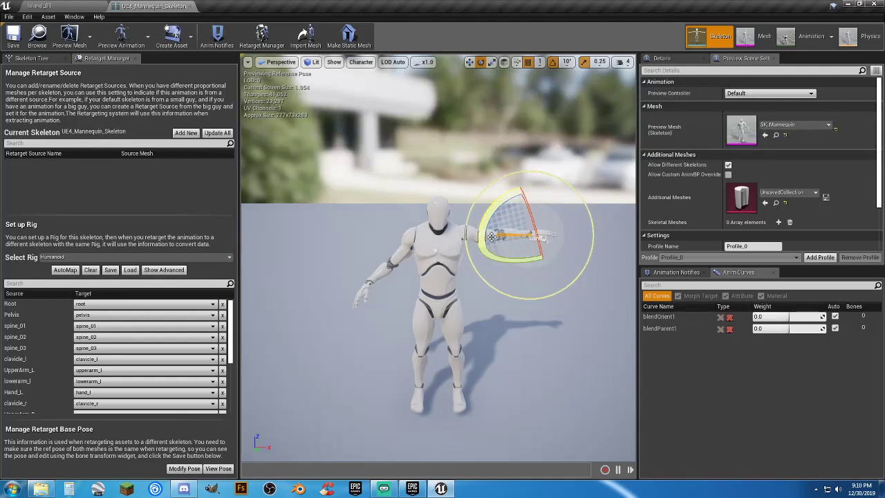
Step: Rotate the mannequin's right arm bones, starting with upperarm_r, to extend the arm horizontally in a matching T-pose
left_click(404, 252)
left_click_drag(420, 190, 474, 196)
left_click_drag(484, 228, 358, 234)
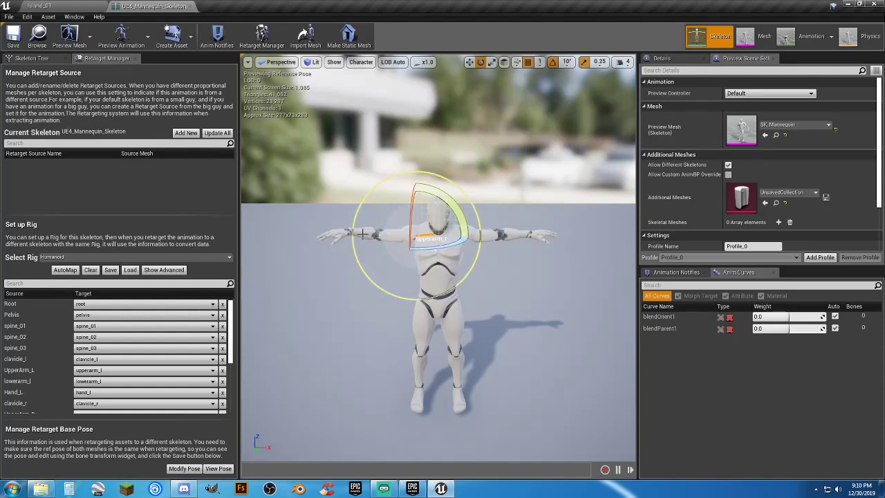
left_click(360, 234)
left_click_drag(366, 190, 351, 194)
left_click_drag(375, 242, 400, 235)
left_click(337, 235)
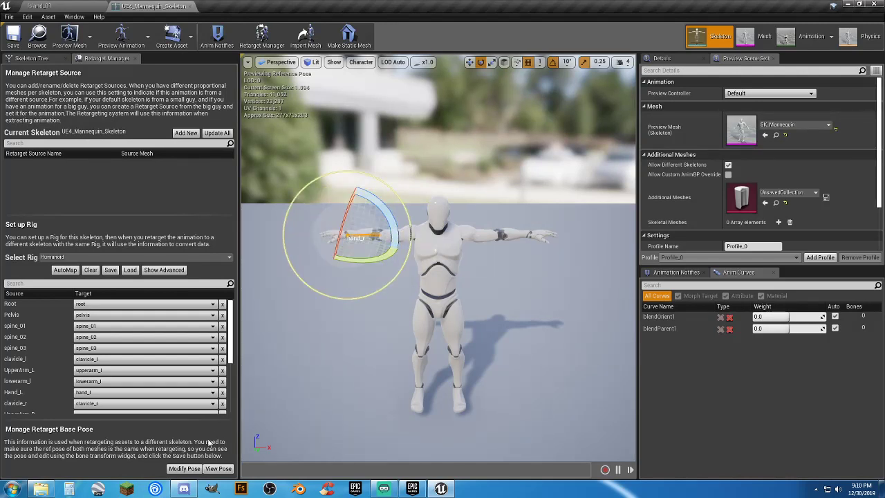
Step: Set the retarget base pose to the current pose, then save and close the mannequin skeleton
left_click(184, 469)
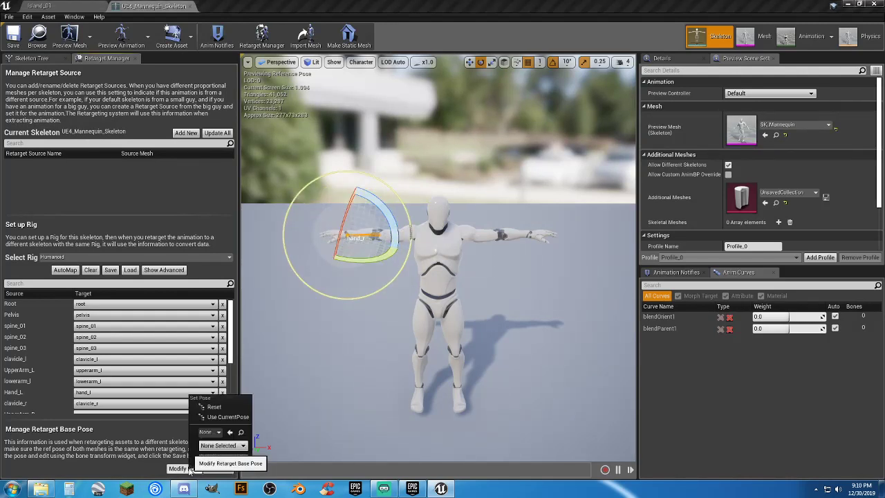
left_click(232, 418)
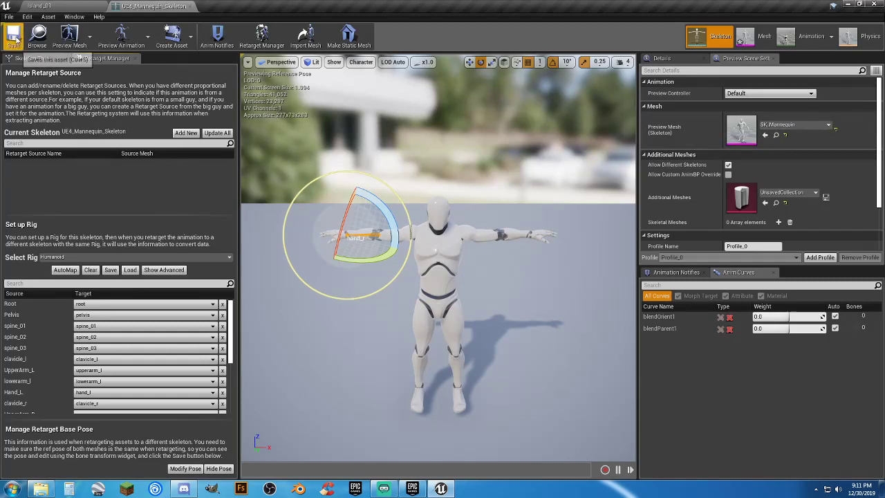
left_click(13, 36)
left_click(190, 7)
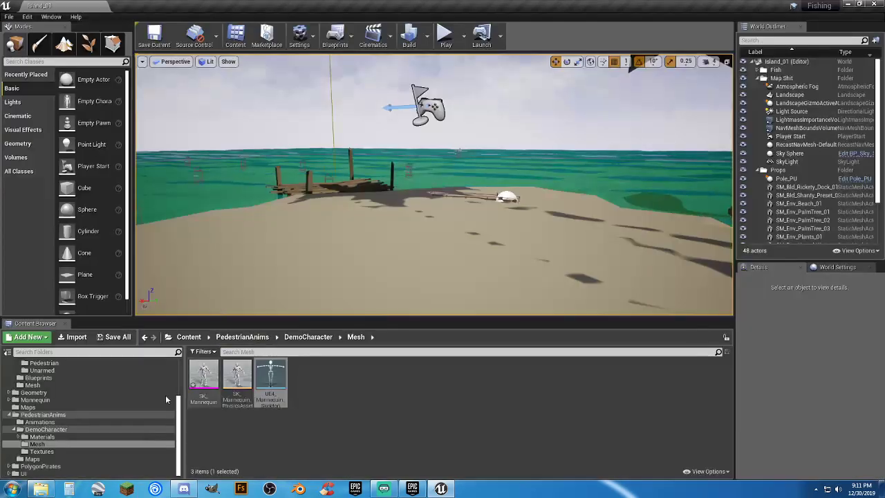
Step: Select all the animations in the PedestrianAnims > Animations folder
left_click(52, 422)
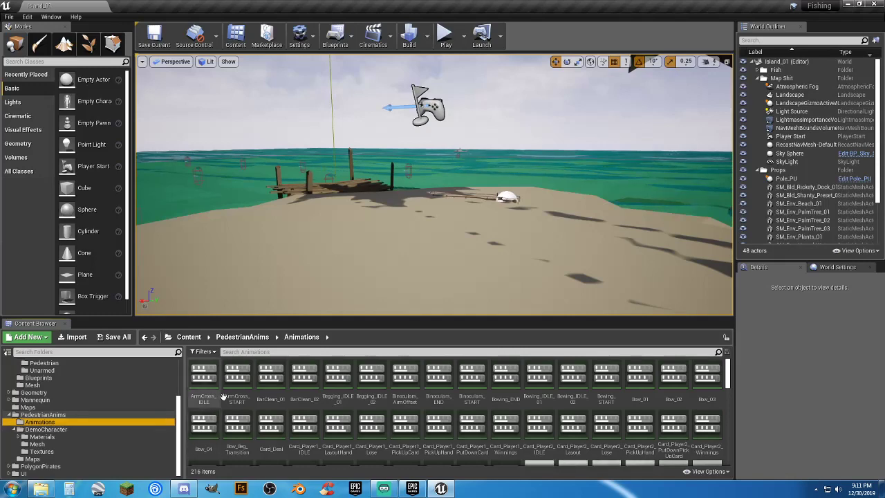
left_click(207, 380)
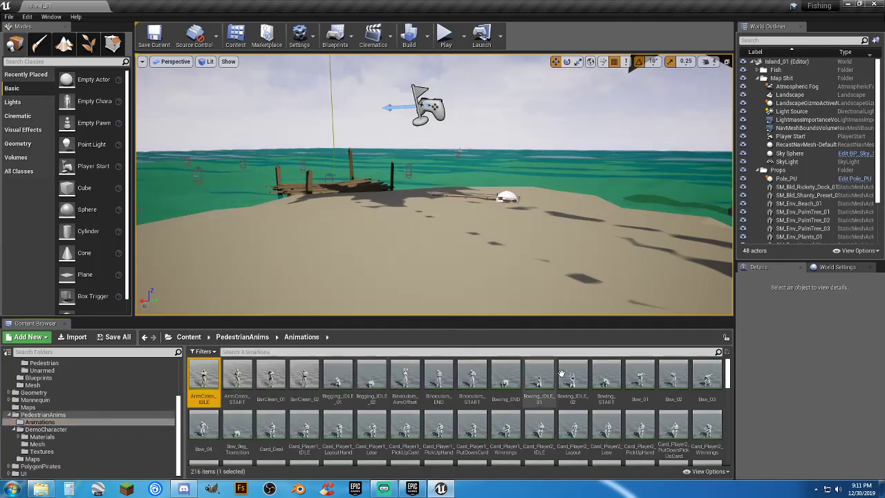
left_click_drag(730, 381, 729, 462)
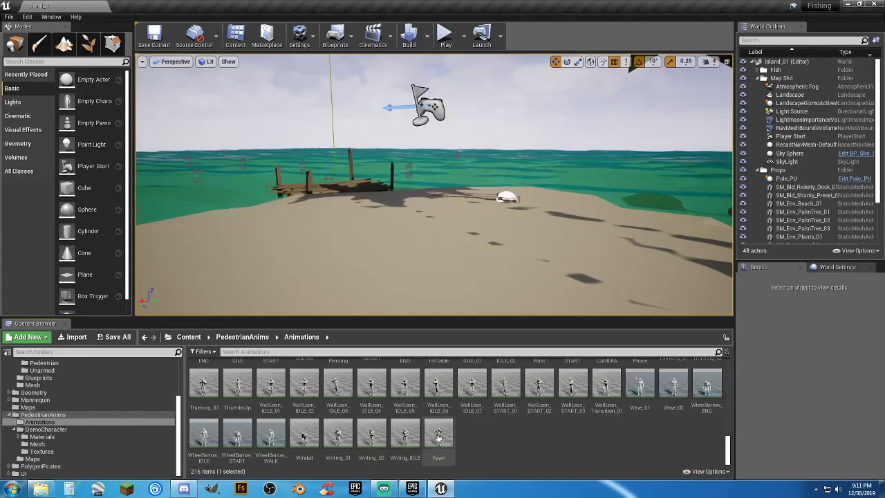
key("ctrl+a")
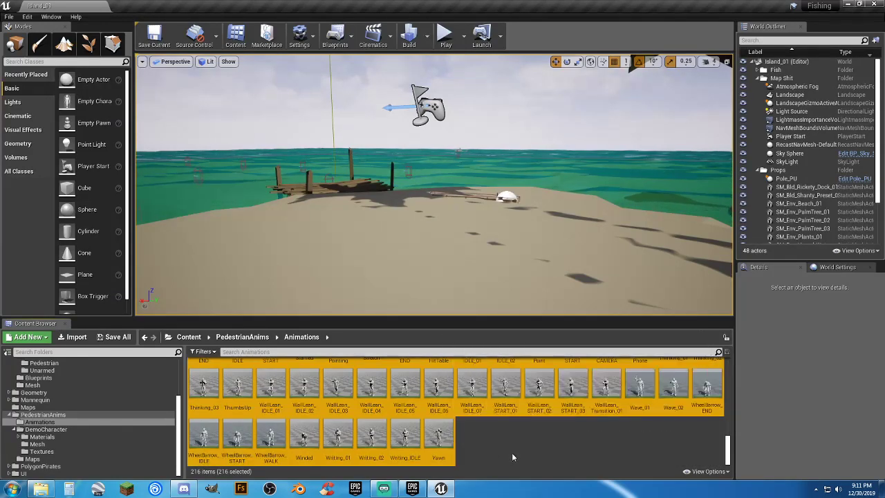
Step: Start Duplicate Anim Assets and Retarget for the selected animations, with SK_POLYGON as the target skeleton
double_click(436, 441)
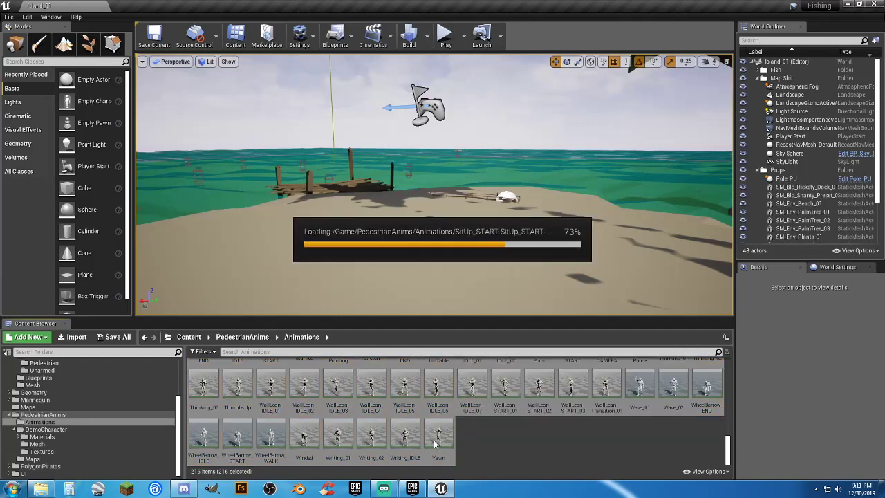
right_click(436, 442)
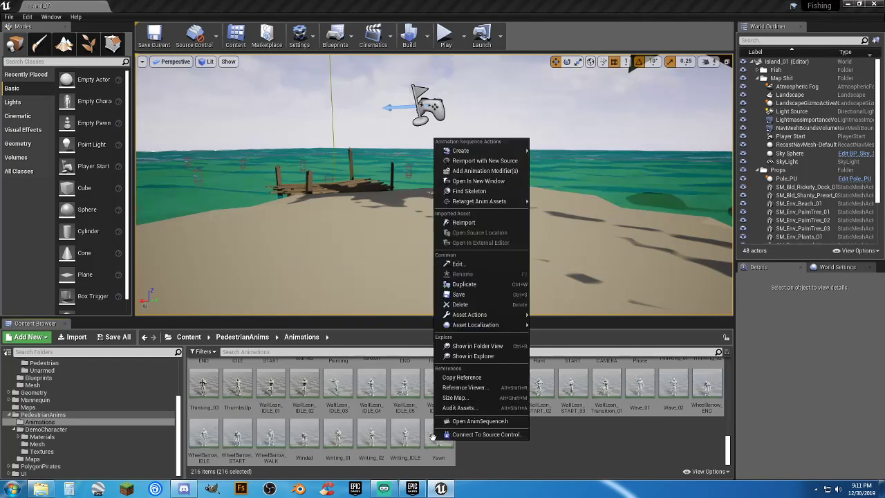
mouse_move(526, 201)
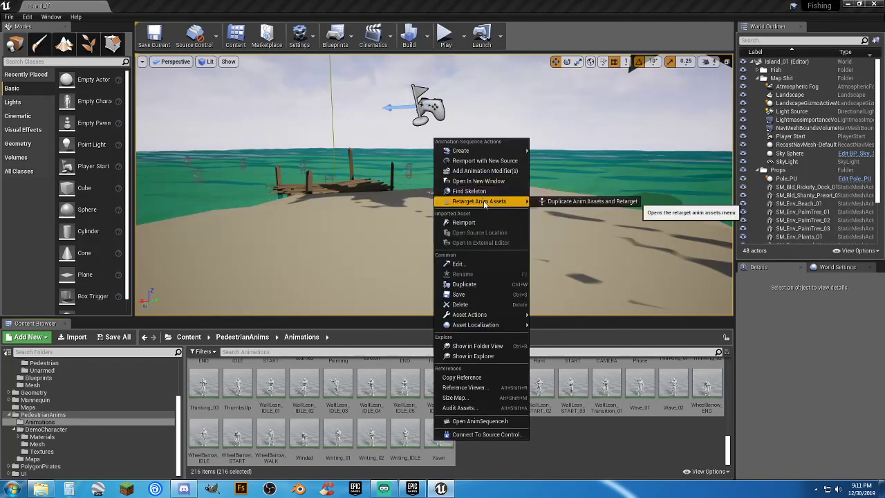
left_click(572, 201)
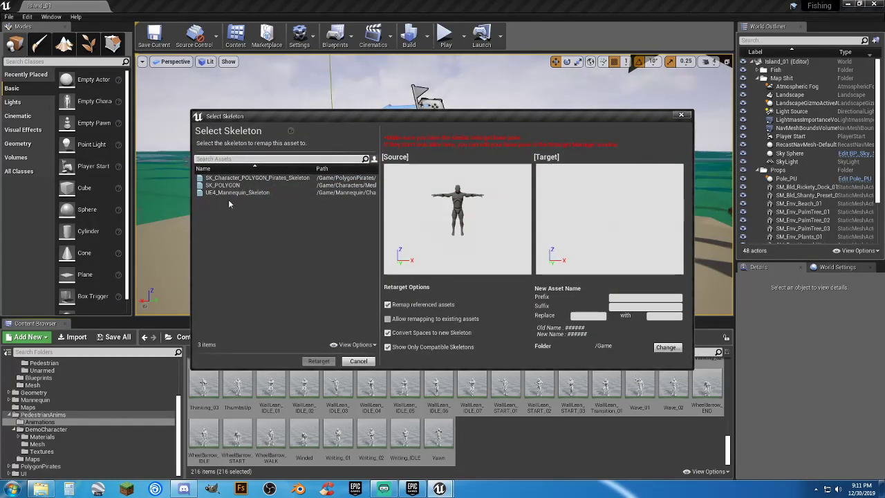
left_click(232, 186)
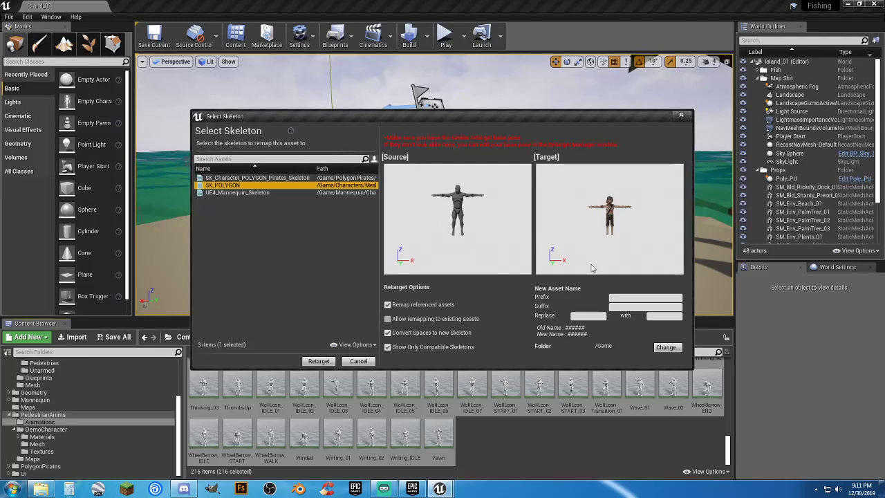
Step: Set the destination folder to Characters > Animations > Pedestrian and retarget the selected animations to SK_POLYGON
left_click(662, 348)
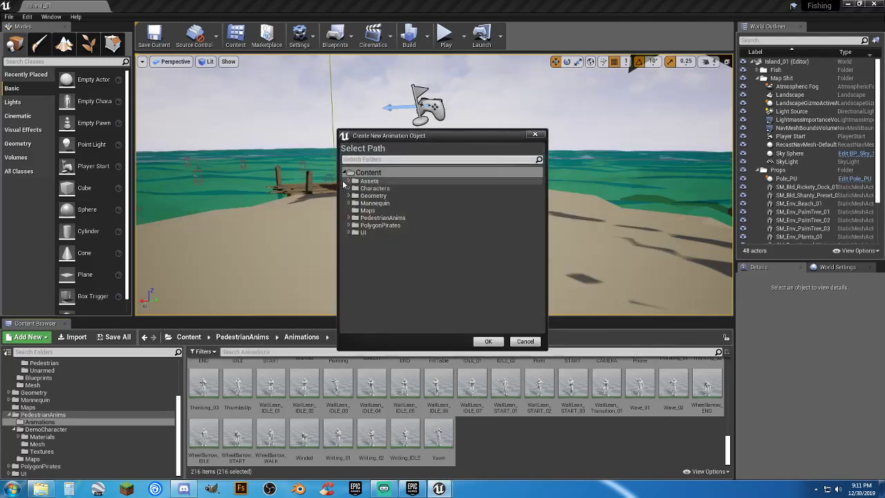
left_click(349, 188)
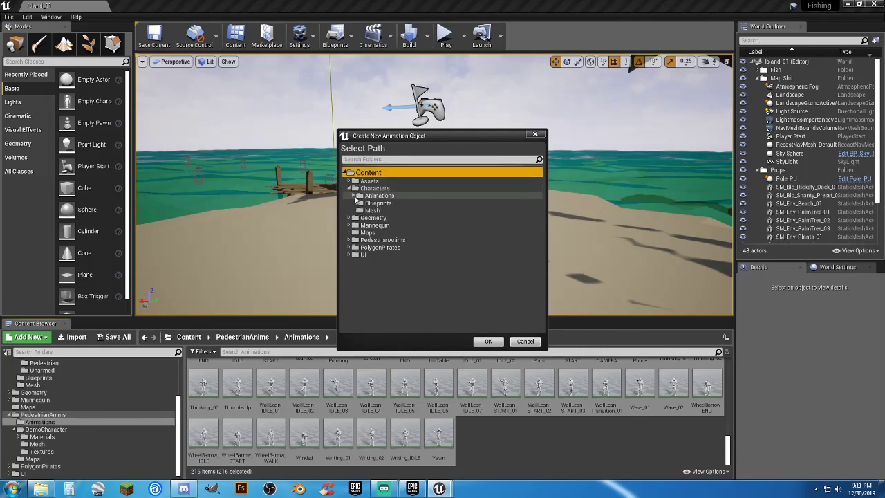
left_click(353, 196)
left_click(382, 204)
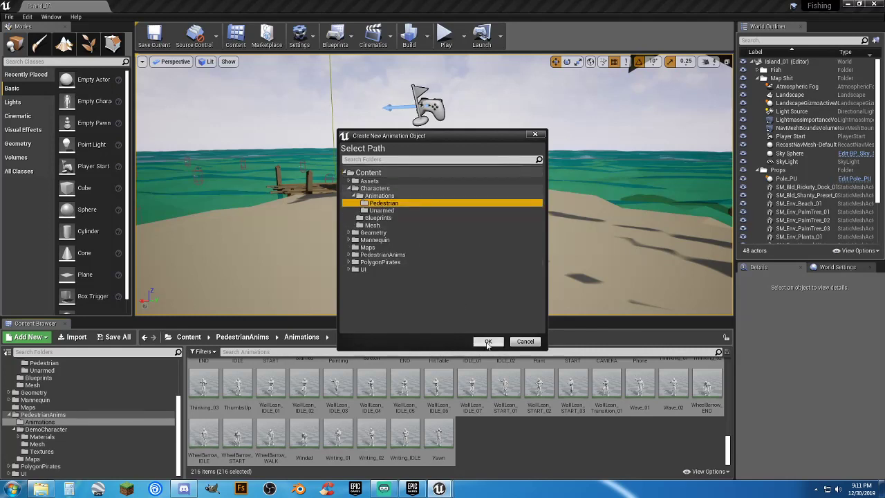
left_click(487, 340)
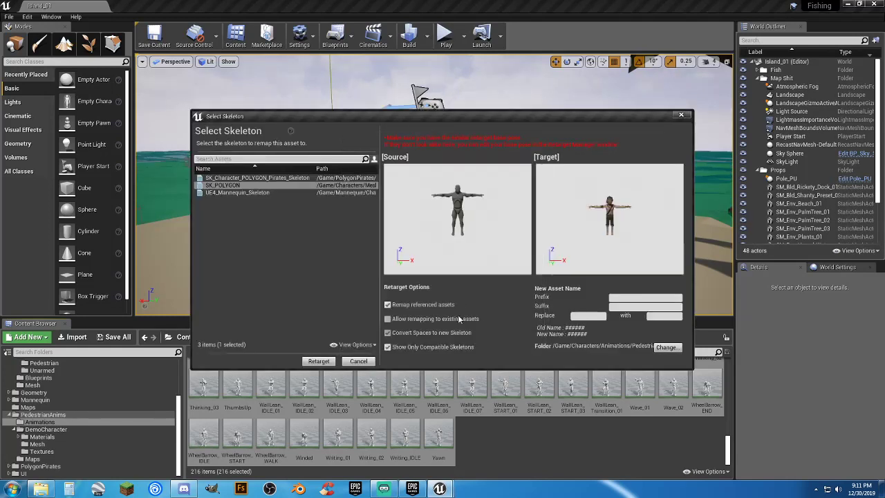
left_click(318, 361)
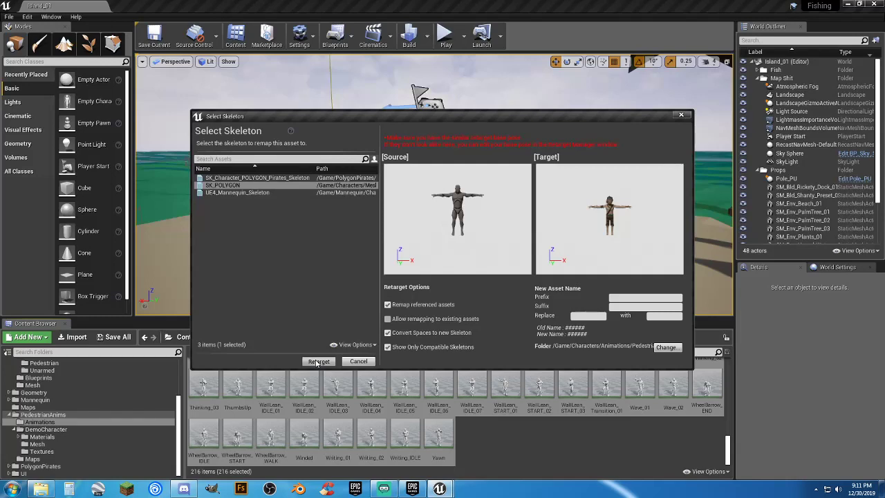
left_click(318, 361)
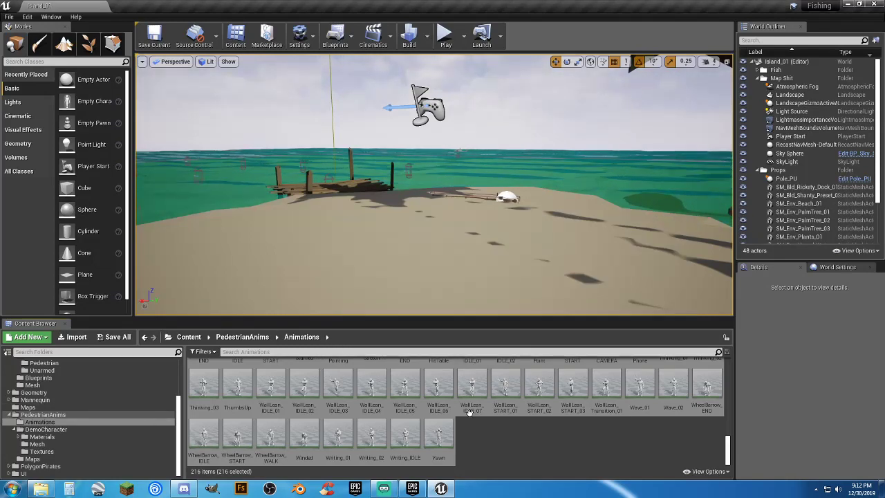
Step: Open the Pedestrian folder under Characters > Animations and save all the newly retargeted animations
left_click(482, 438)
left_click(41, 414)
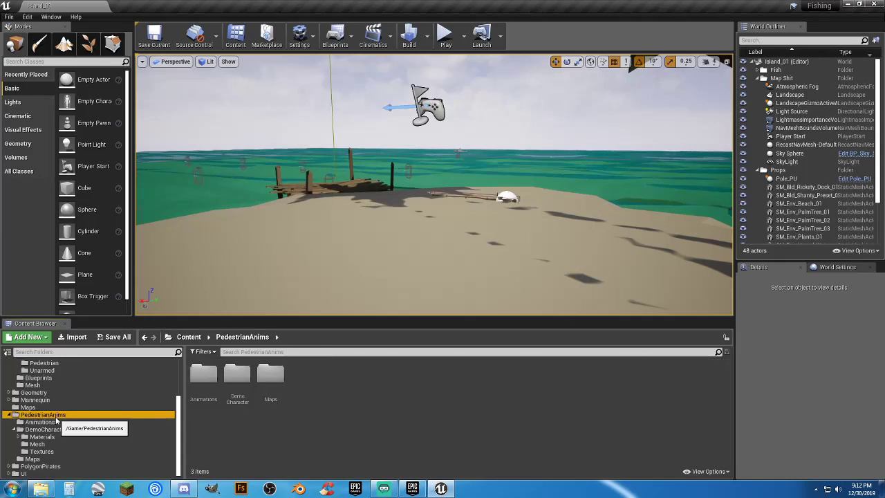
left_click(10, 416)
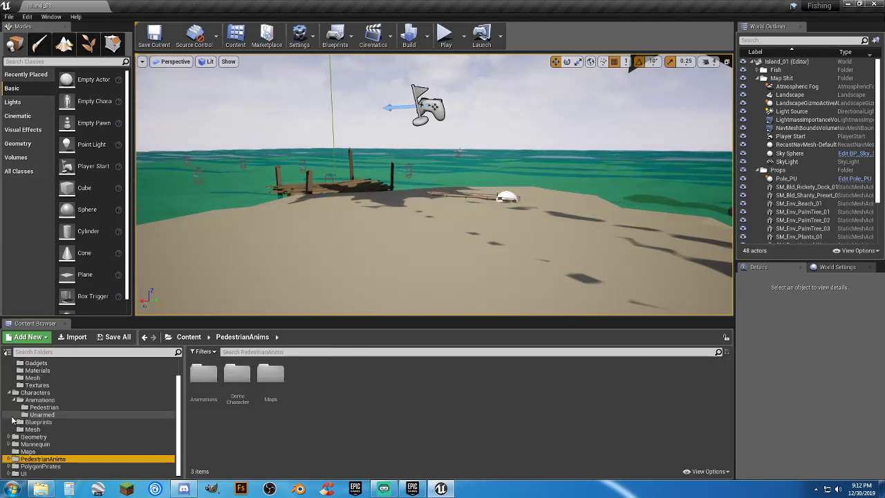
scroll(70, 432, "up", 3)
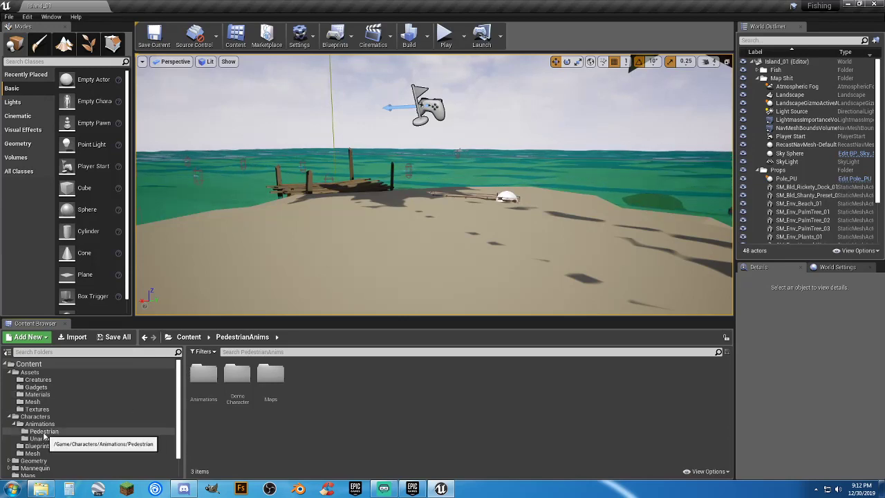
left_click(116, 431)
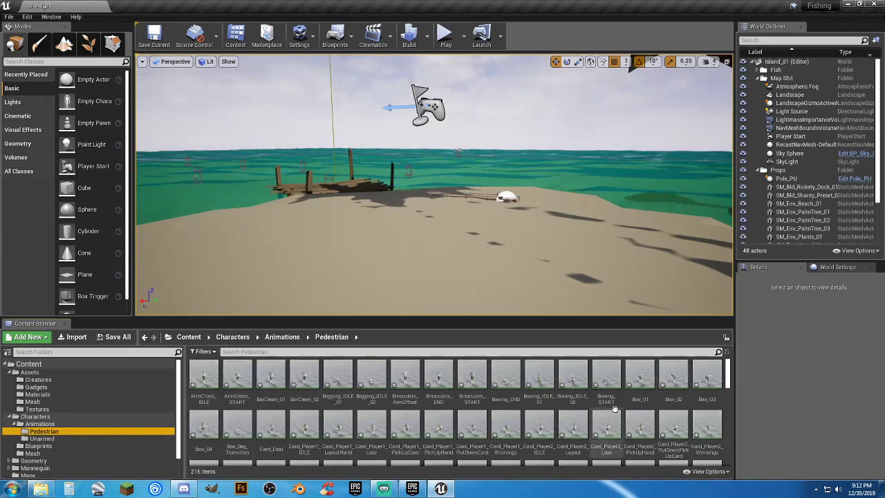
key("ctrl+shift+s")
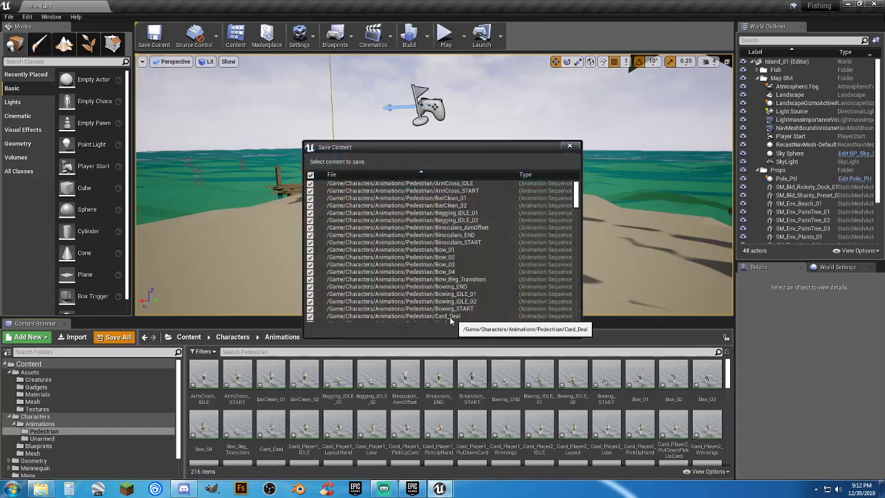
left_click(521, 332)
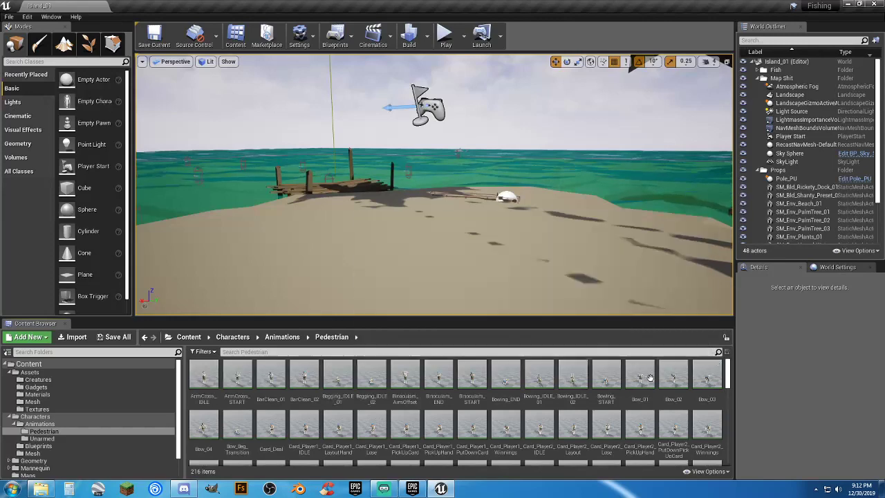
Step: Preview the retargeted ArmCross_IDLE animation, examine the character's crossed arms up close, and close the animation
double_click(211, 380)
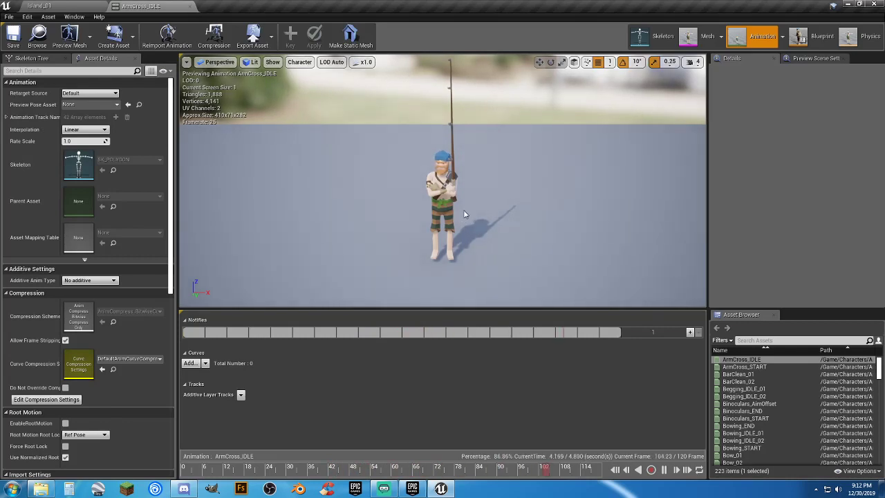
mouse_move(460, 214)
right_mouse_down()
mouse_move(462, 204)
mouse_move(456, 225)
mouse_move(453, 213)
mouse_move(464, 217)
mouse_move(461, 185)
mouse_move(466, 200)
mouse_move(457, 204)
right_mouse_up()
key("w")
key("w")
key("s")
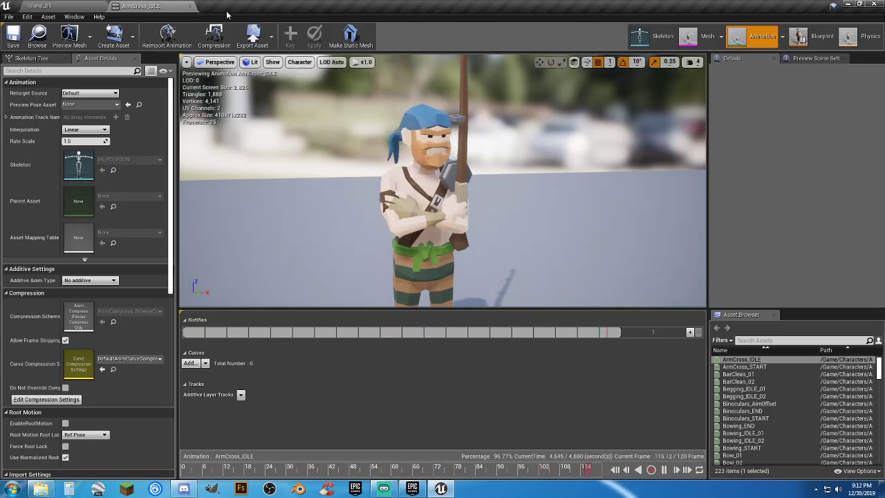
left_click(190, 7)
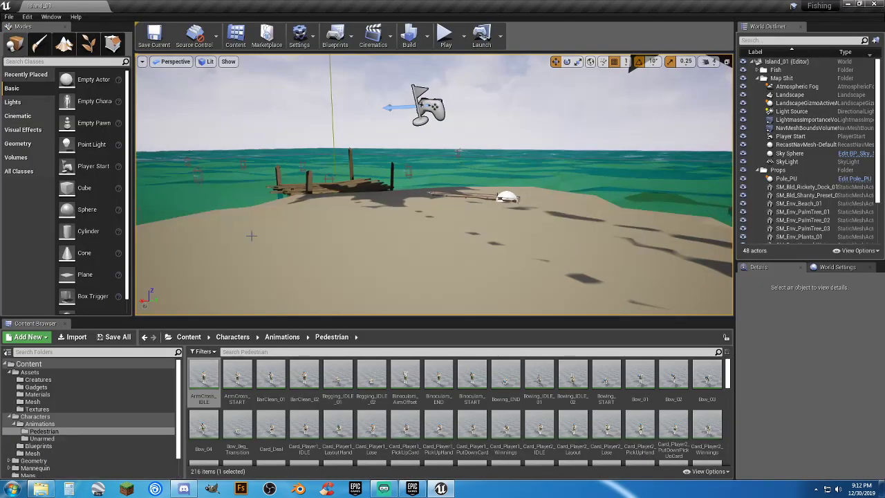
Step: Preview the ArmCross_START, Binoculars_START and Binoculars_AimOffset animations one after another, closing each one
double_click(236, 377)
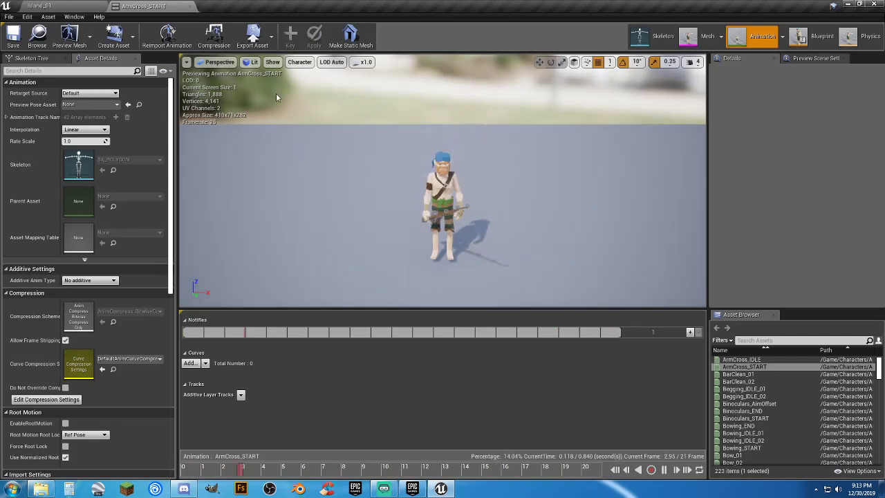
left_click(191, 5)
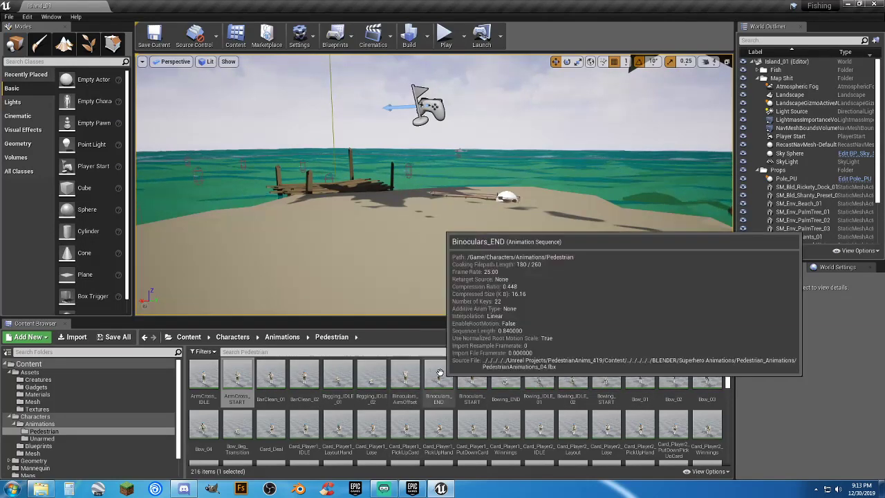
double_click(472, 377)
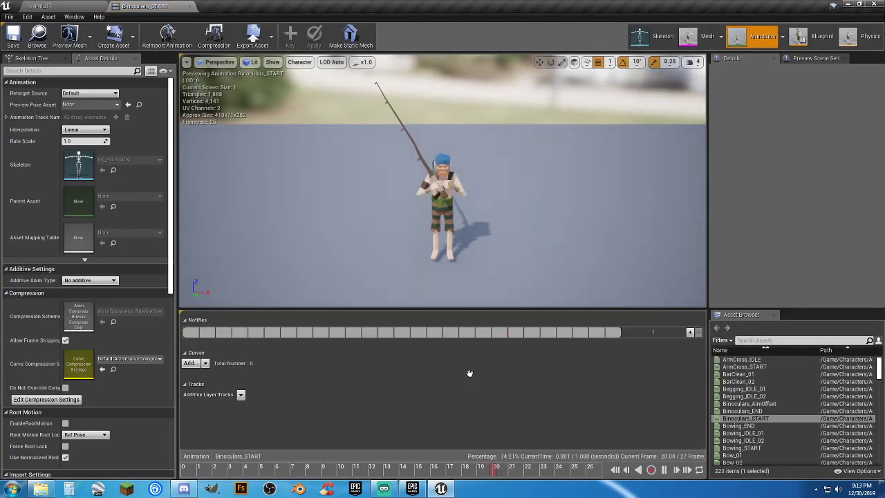
left_click(191, 6)
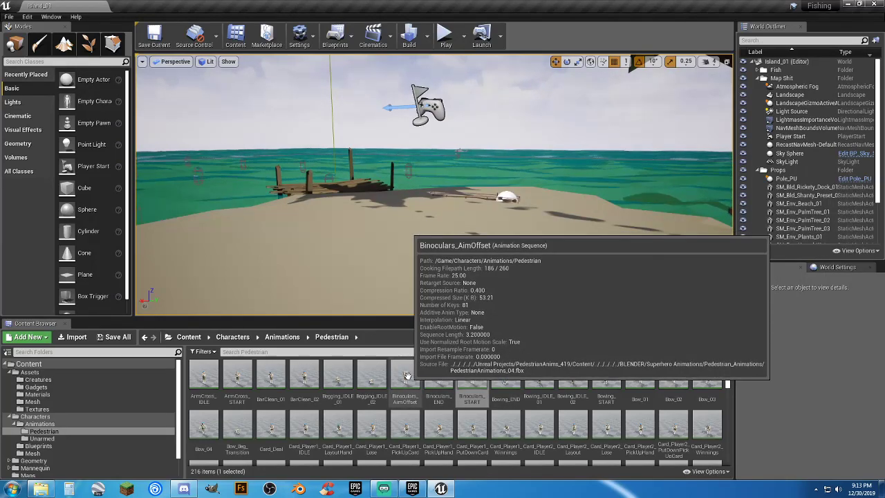
double_click(406, 377)
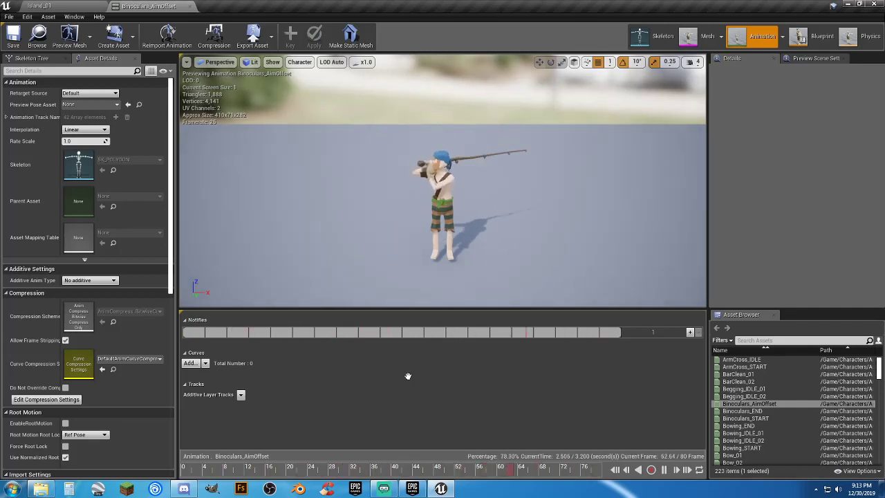
left_click(188, 6)
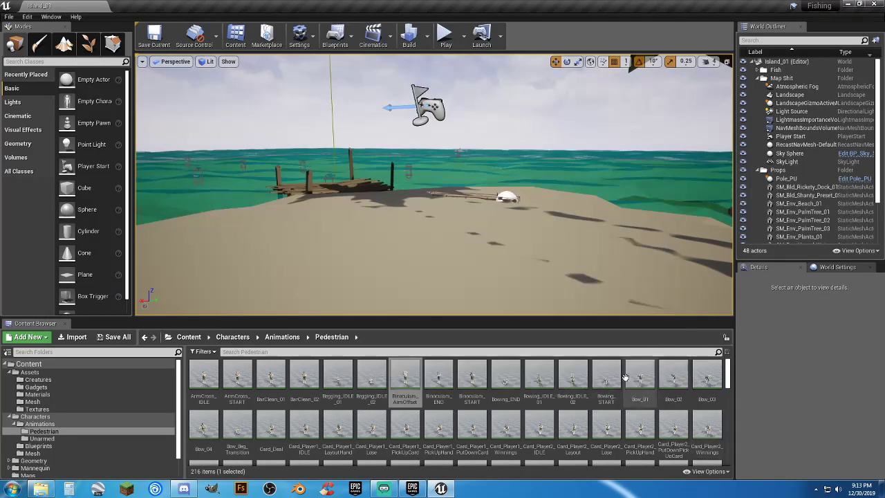
Step: Browse the retargeted animations in the Pedestrian folder and preview Point_02 on the character, closing it again
mouse_move(628, 374)
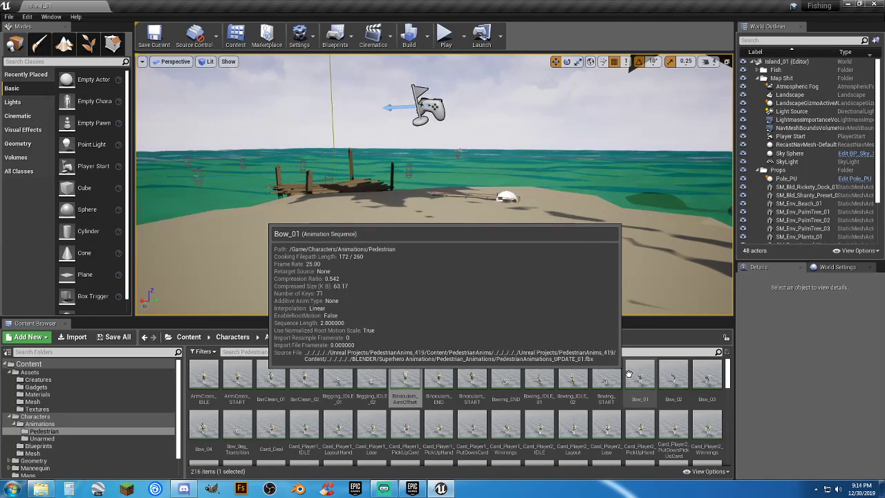
scroll(628, 374, "down", 2)
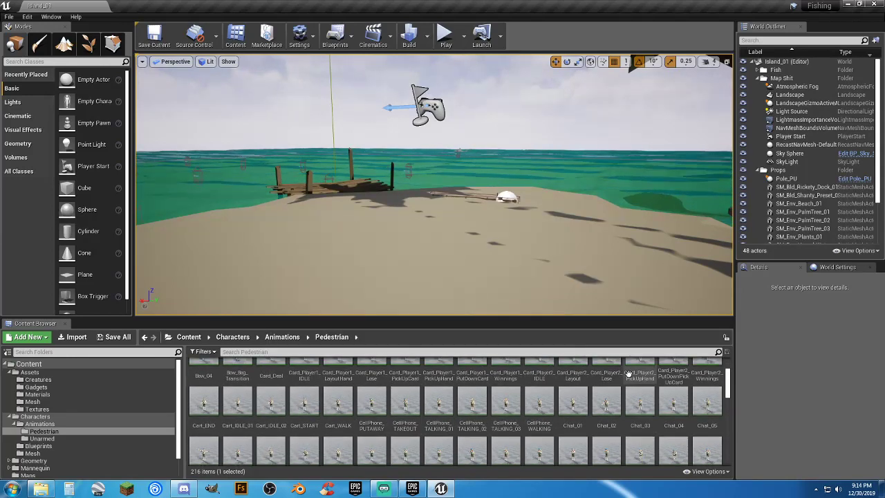
scroll(629, 374, "down", 2)
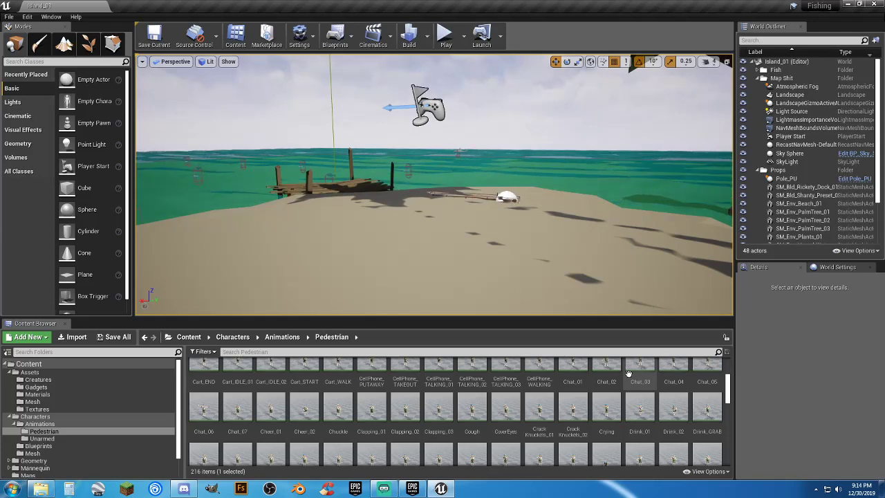
mouse_move(664, 373)
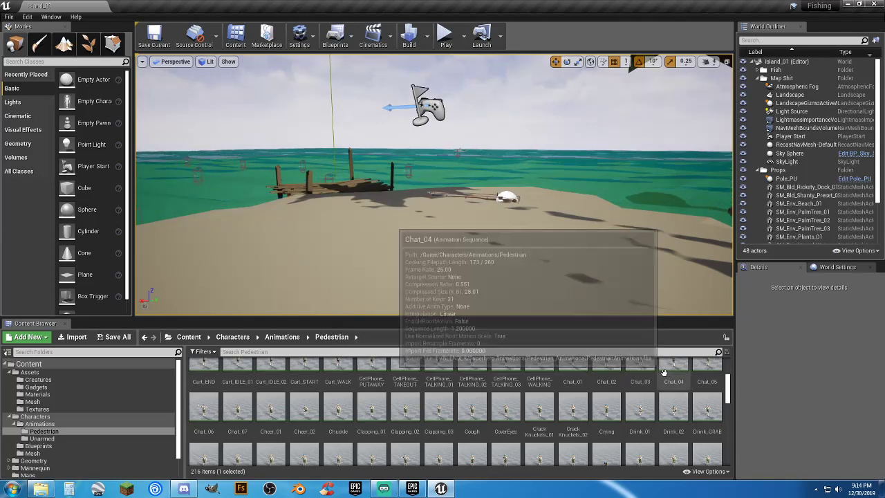
scroll(664, 373, "down", 1)
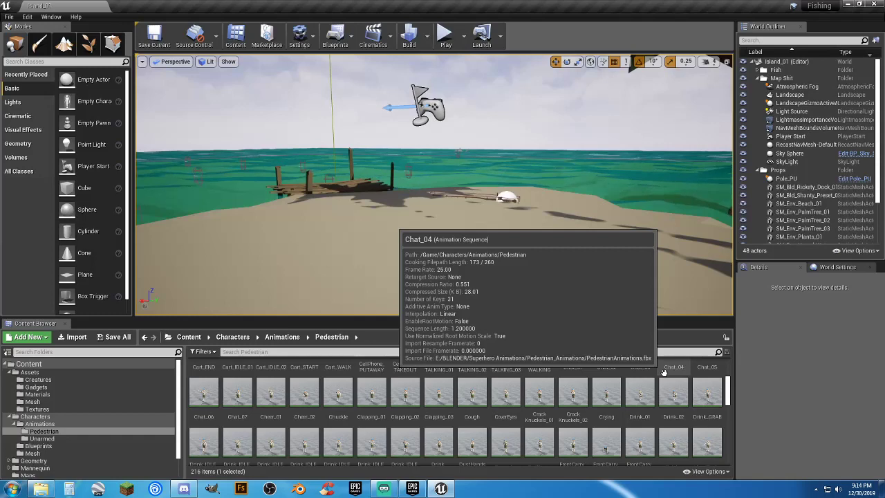
scroll(663, 374, "down", 3)
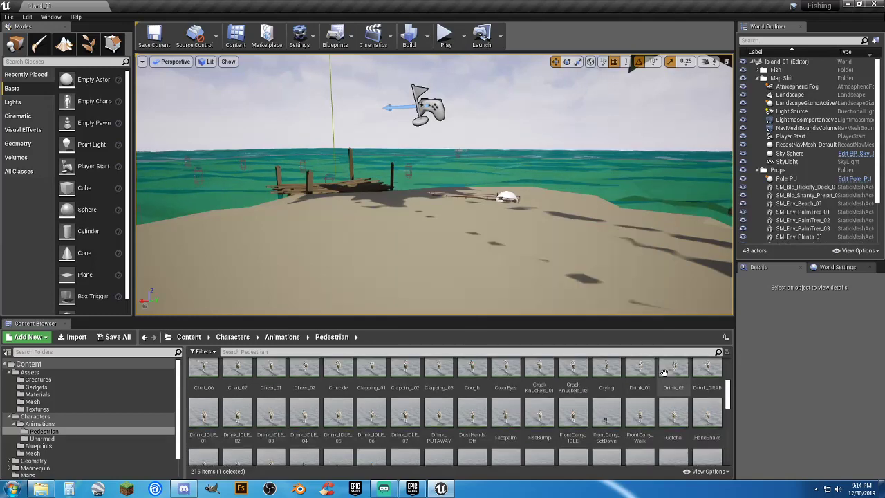
scroll(650, 373, "down", 2)
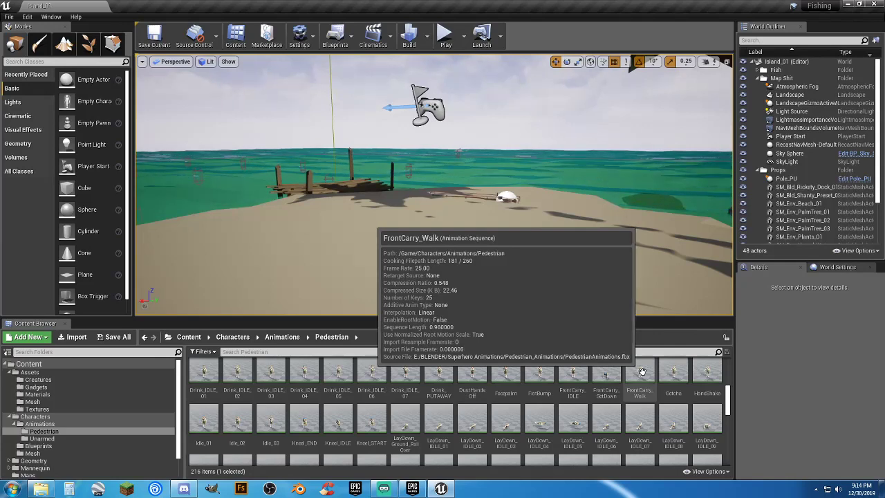
scroll(642, 372, "down", 5)
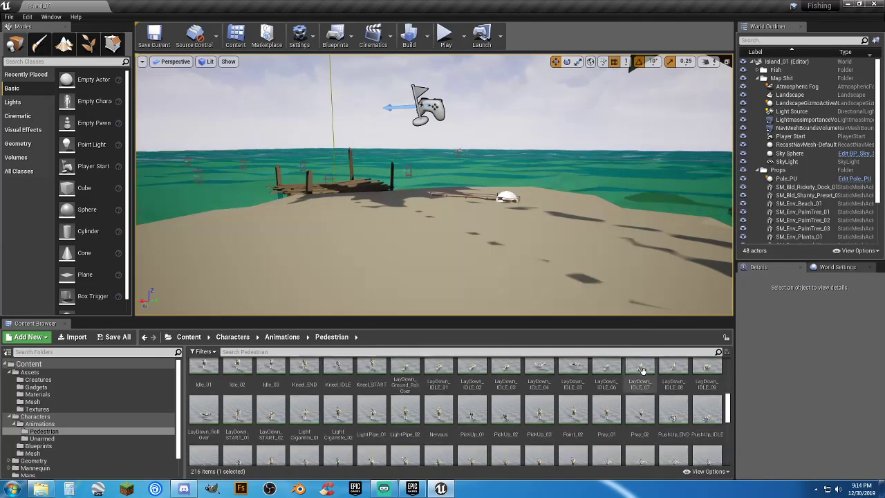
scroll(642, 372, "up", 2)
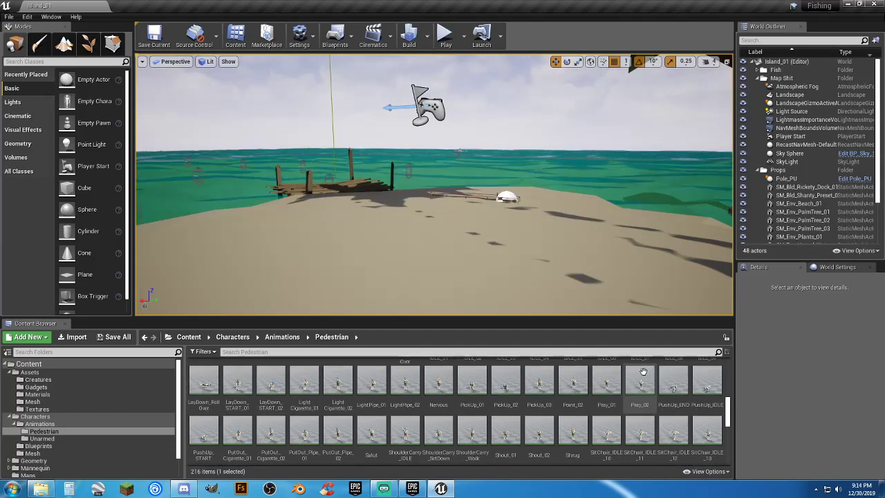
double_click(573, 380)
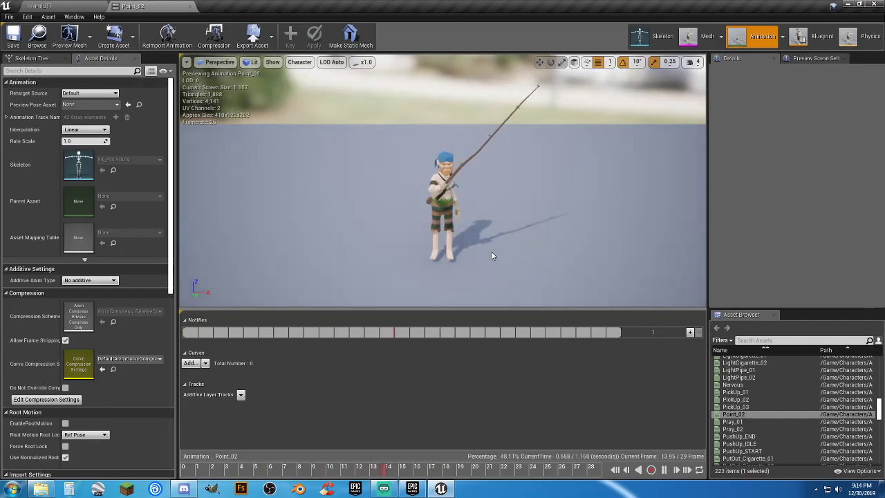
left_click(190, 6)
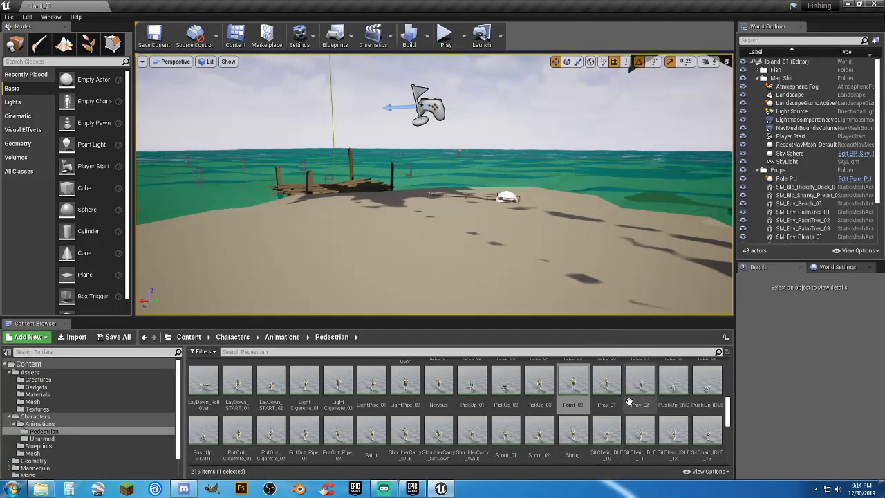
scroll(636, 400, "down", 1)
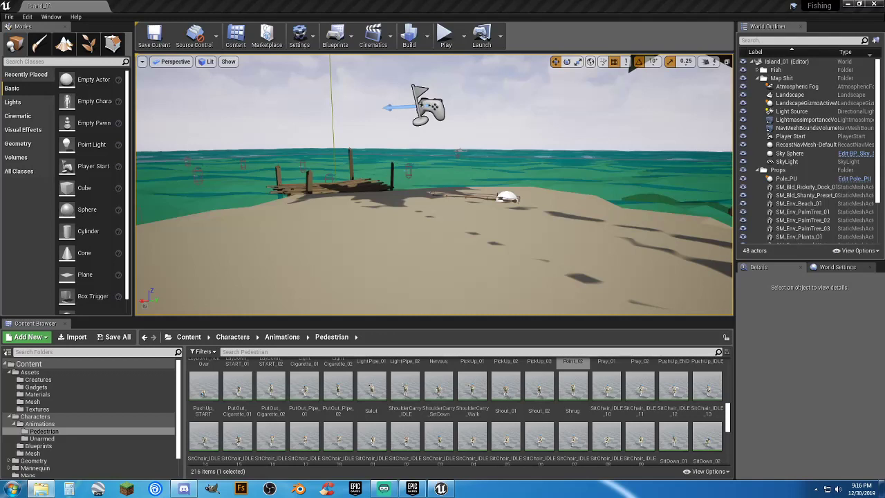
Step: Switch to Google Chrome, go to mixamo.com in a maximized window, and show the site's Characters library
left_click(12, 489)
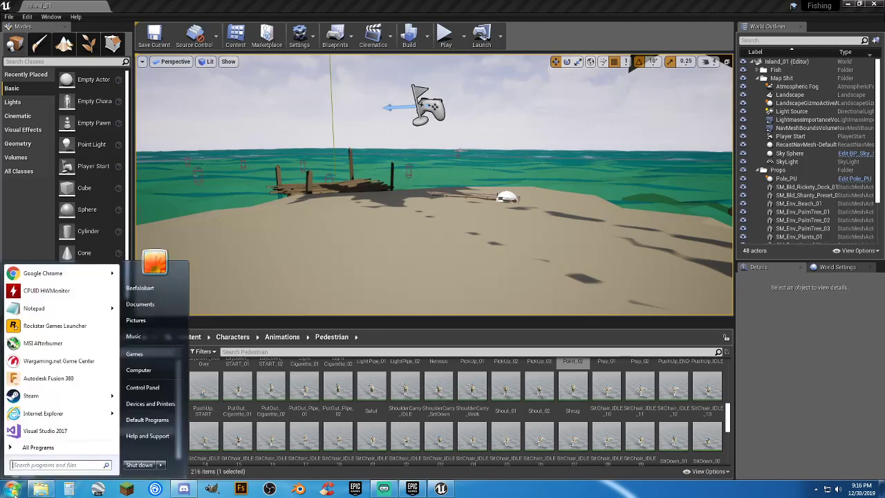
left_click(67, 273)
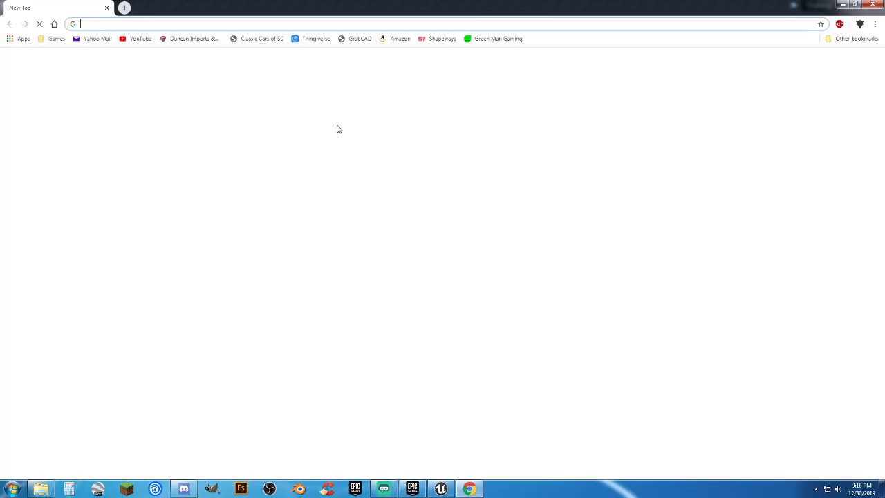
left_click_drag(316, 10, 277, 495)
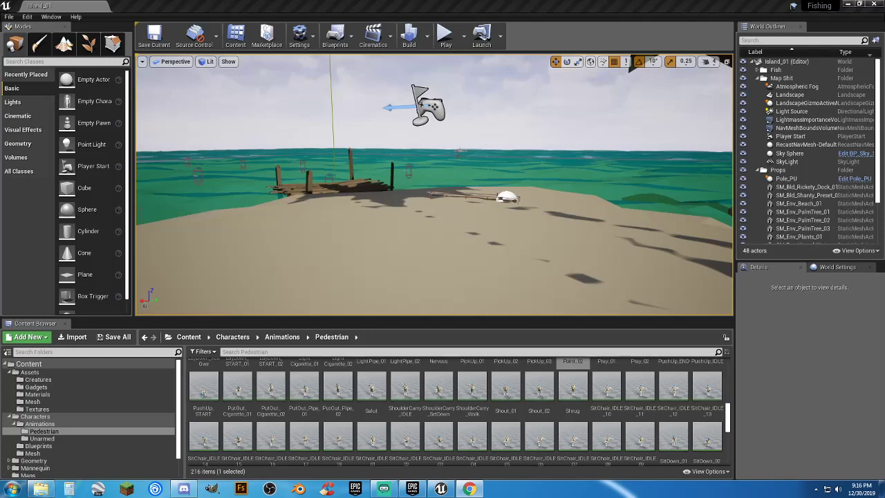
left_click_drag(0, 29, 0, 82)
left_click_drag(0, 69, 405, 30)
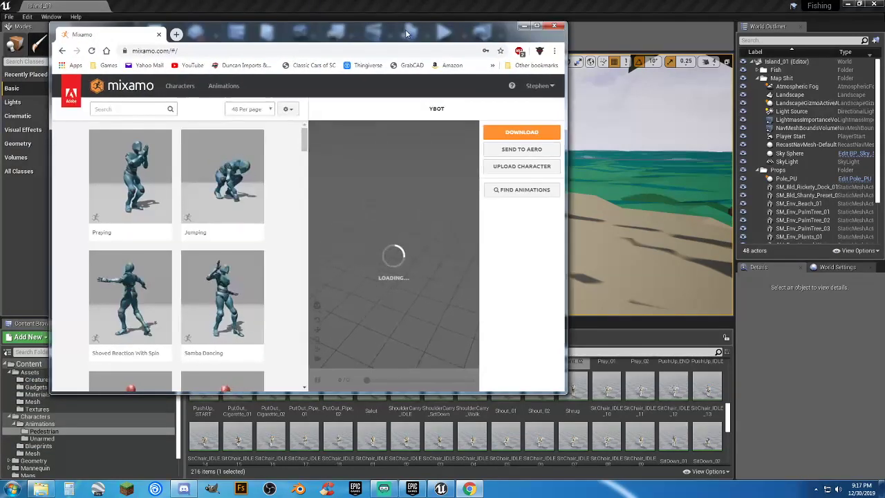
double_click(405, 29)
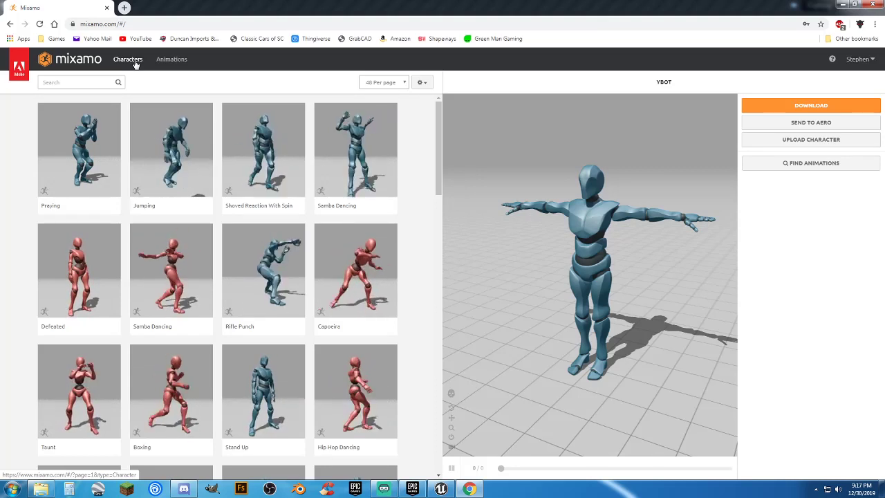
left_click(135, 62)
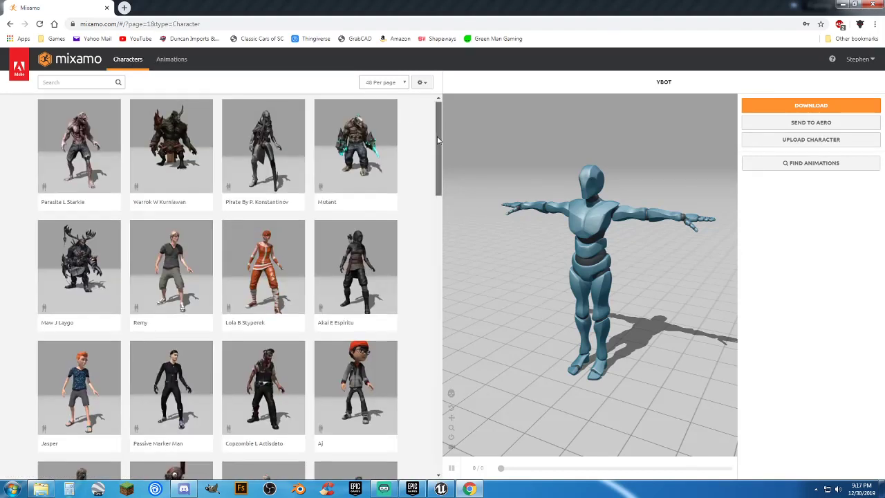
Step: Look through the first two pages of the Mixamo character library for a suitable base character
left_click_drag(436, 132, 410, 433)
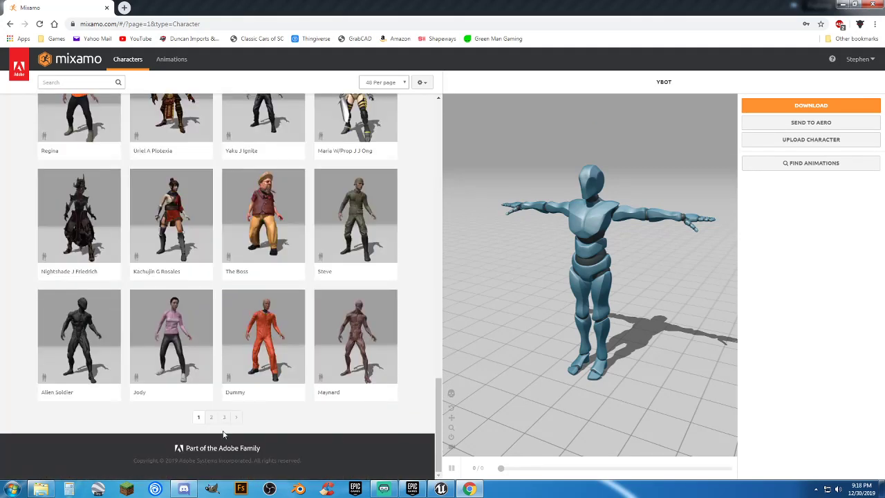
left_click(211, 418)
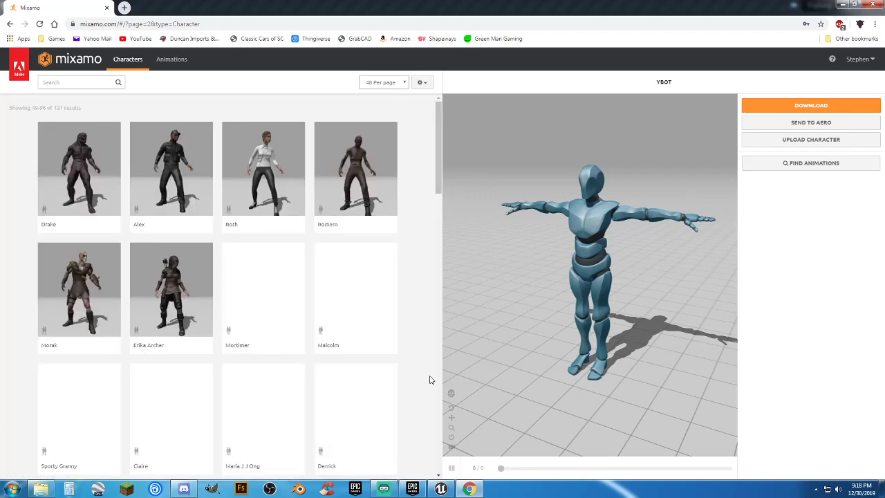
scroll(424, 338, "down", 3)
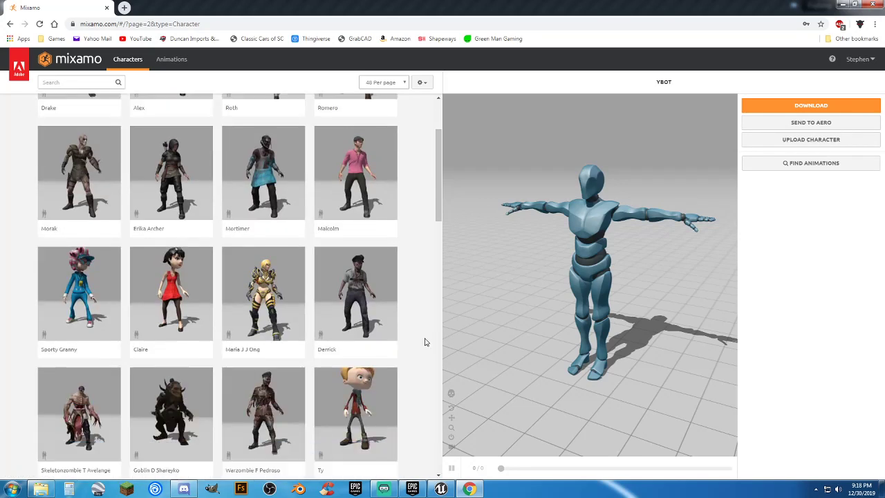
scroll(418, 337, "down", 2)
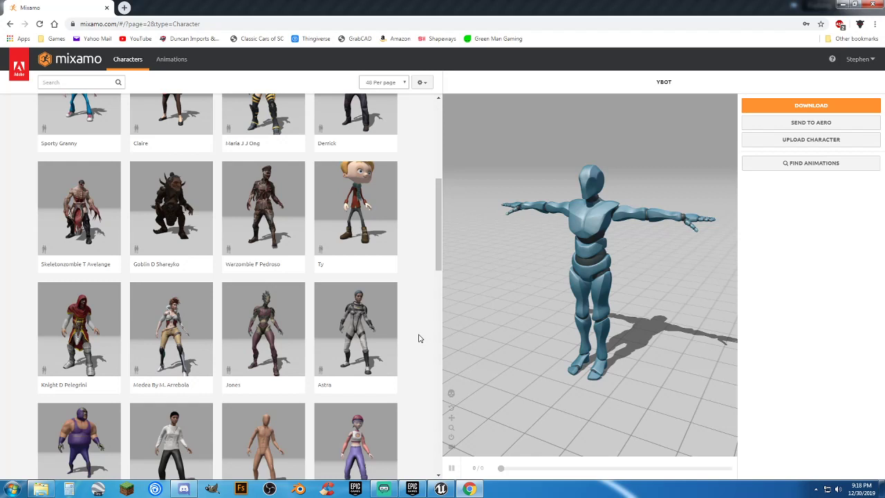
scroll(418, 338, "down", 2)
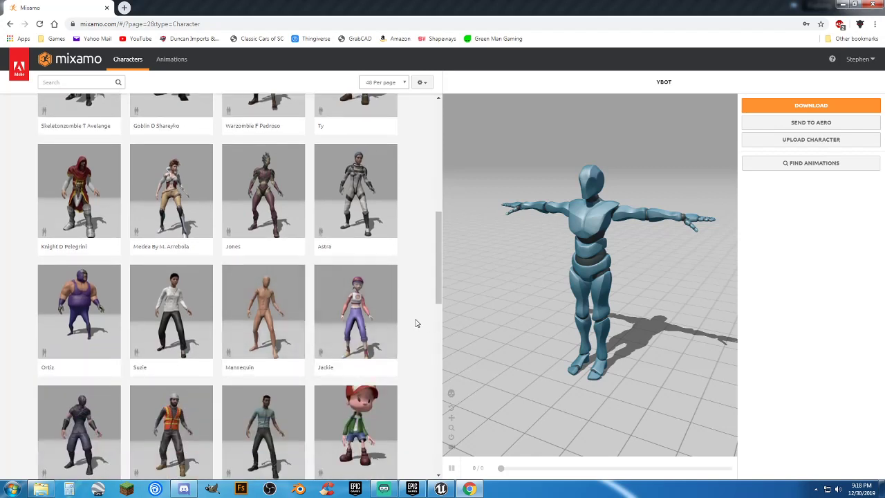
scroll(416, 322, "down", 2)
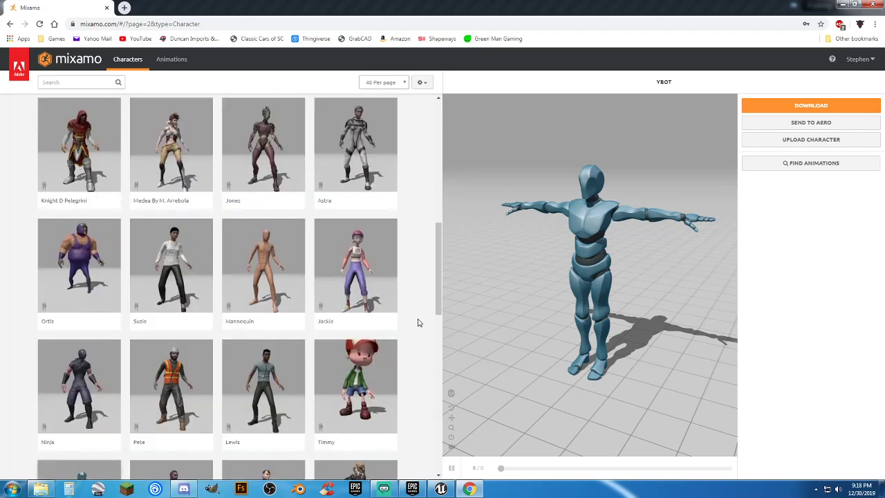
scroll(417, 323, "down", 1)
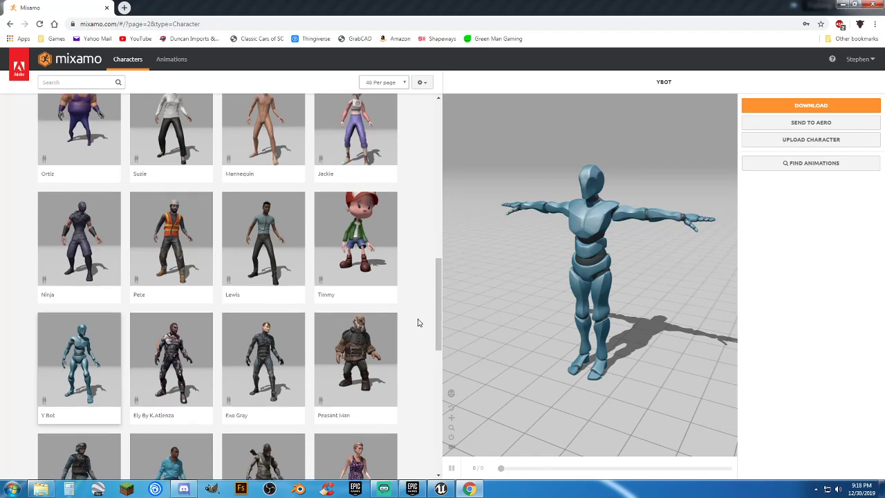
scroll(418, 323, "down", 3)
scroll(418, 322, "down", 5)
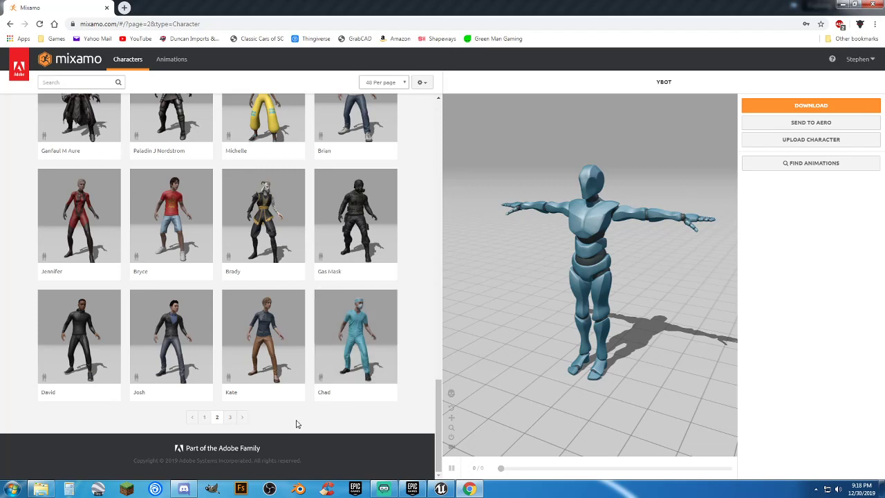
Step: Examine the characters offered on page 3 of the Mixamo library from start to end
left_click(229, 418)
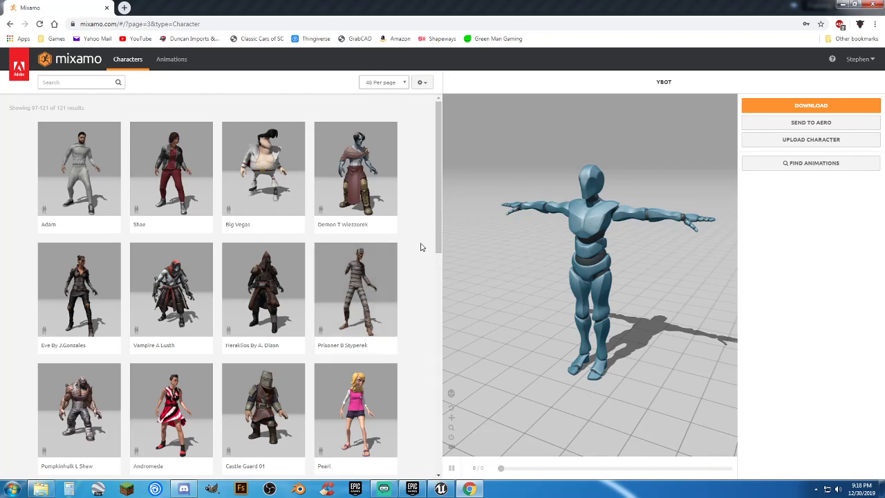
scroll(423, 250, "down", 2)
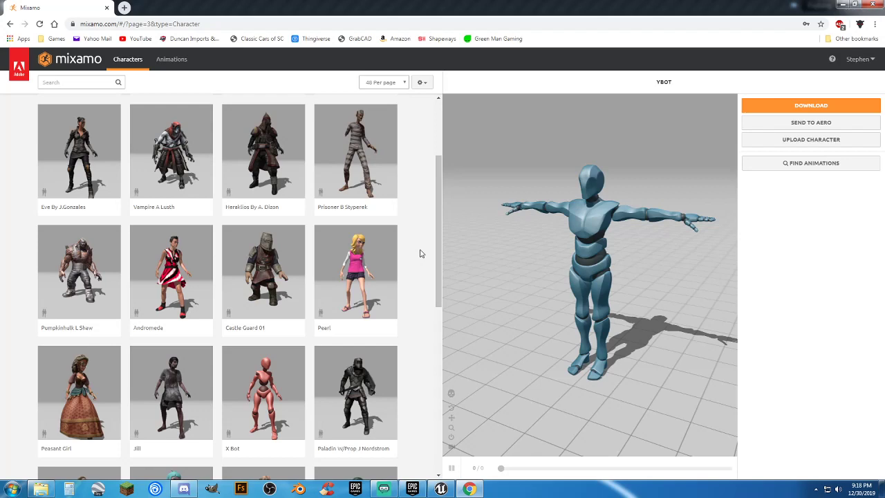
scroll(419, 254, "down", 3)
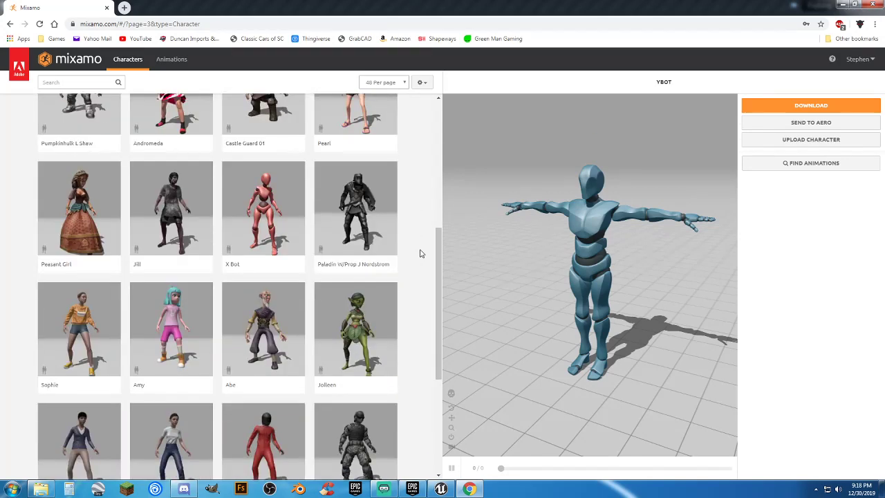
scroll(419, 253, "down", 4)
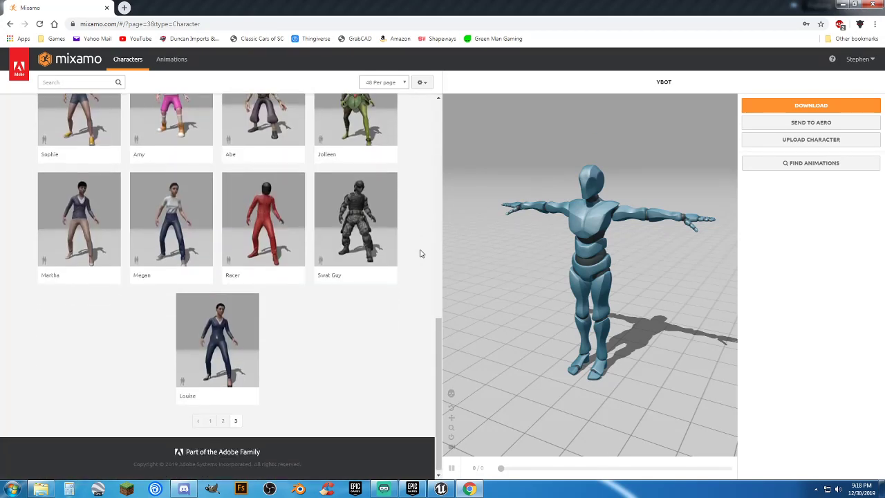
scroll(420, 253, "up", 2)
scroll(419, 254, "up", 7)
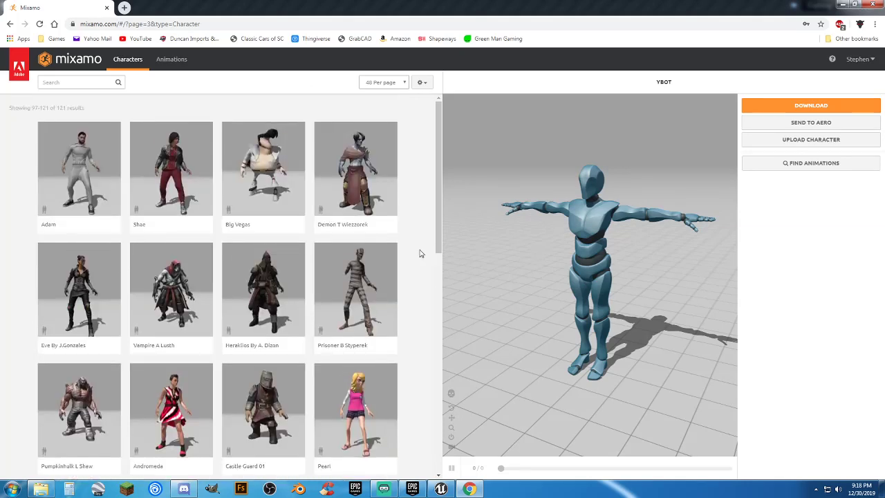
scroll(420, 254, "down", 8)
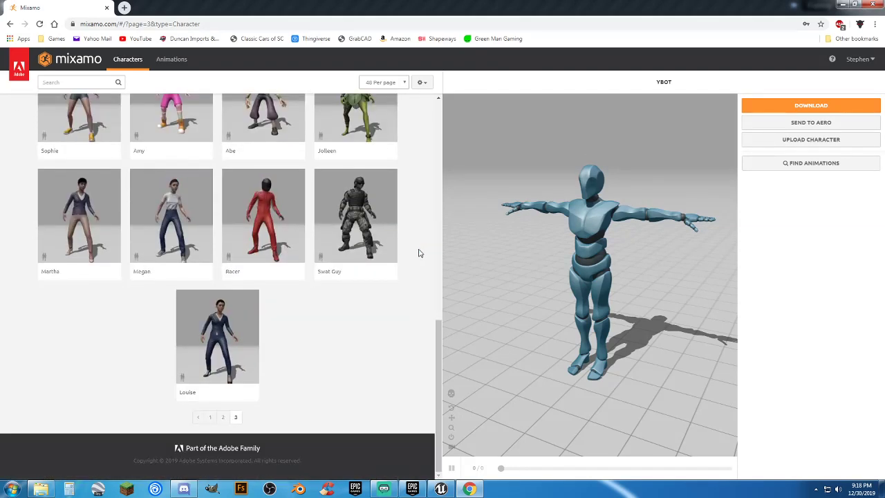
Step: Return to page 1 of the character library and look through all of its characters again
left_click(210, 416)
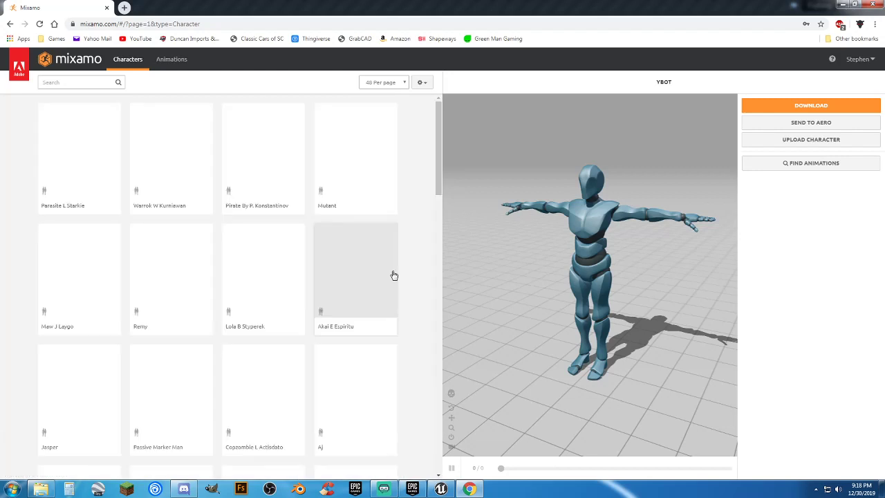
scroll(418, 245, "down", 2)
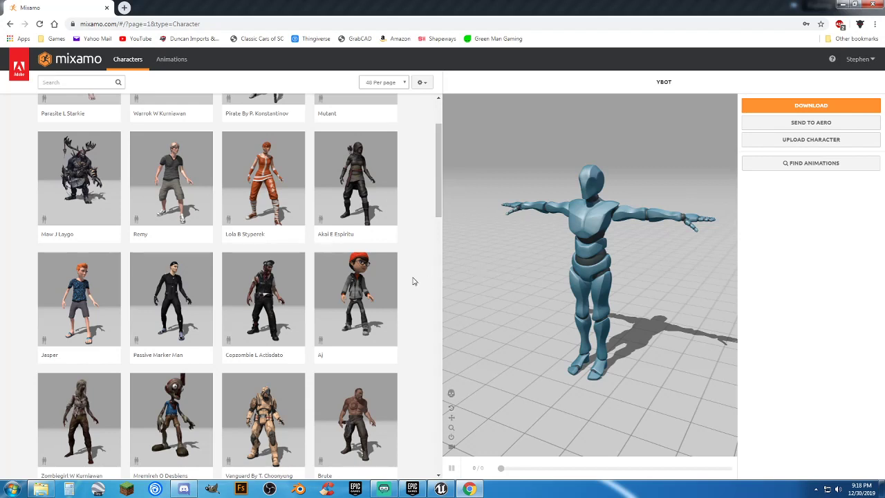
scroll(408, 282, "down", 3)
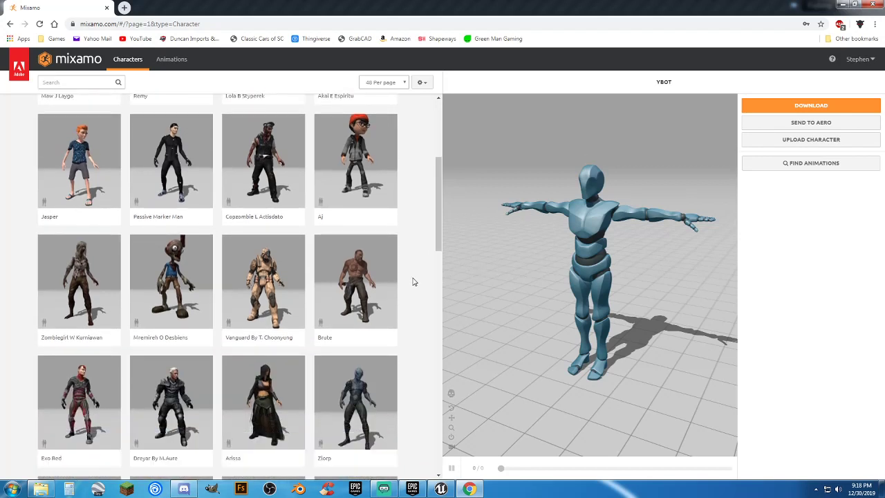
scroll(414, 281, "down", 1)
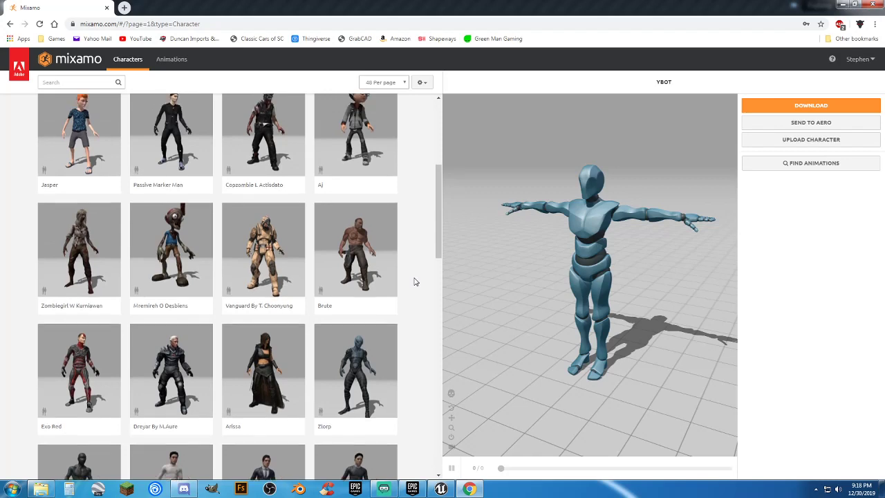
scroll(415, 281, "up", 4)
scroll(415, 281, "down", 4)
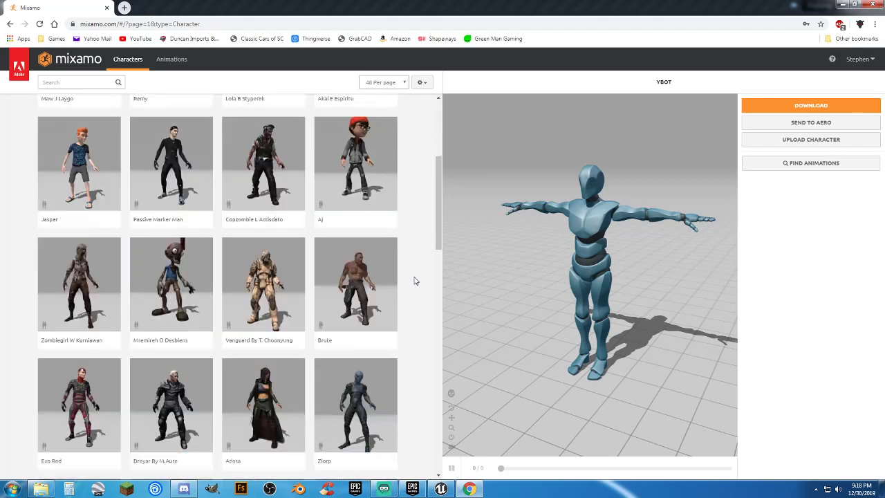
scroll(415, 282, "down", 5)
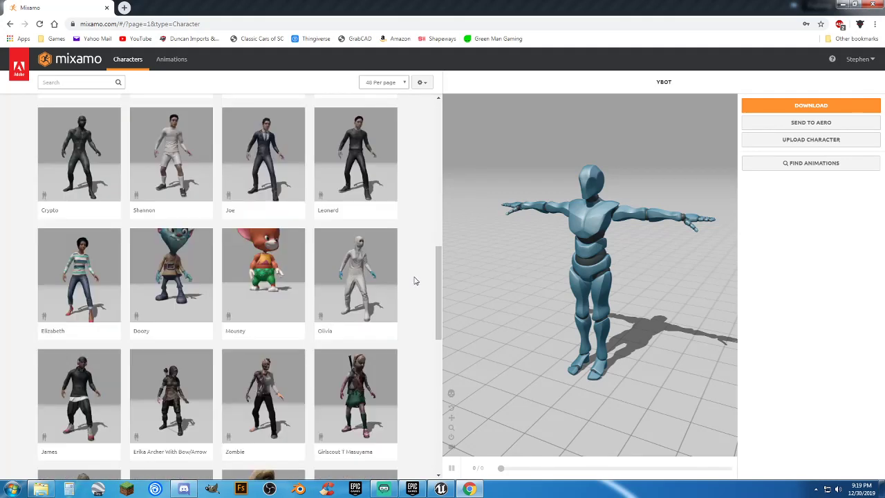
scroll(414, 281, "down", 1)
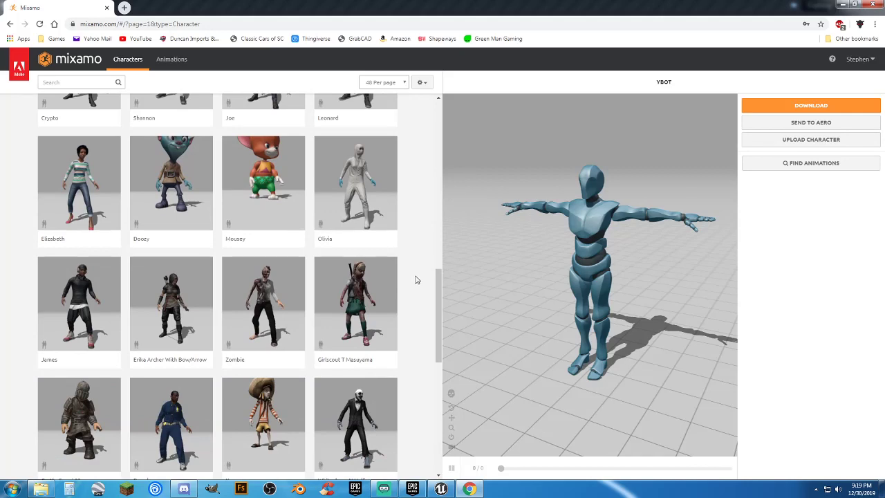
scroll(416, 280, "down", 2)
scroll(416, 280, "down", 2)
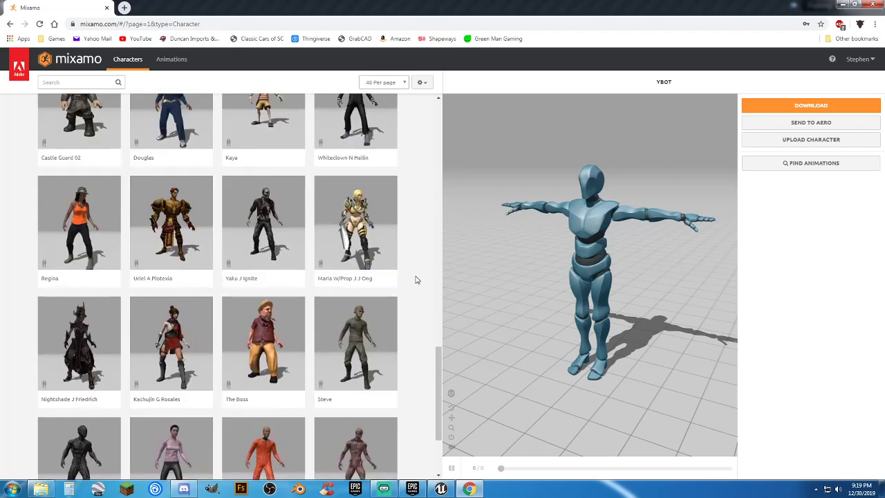
scroll(416, 280, "down", 2)
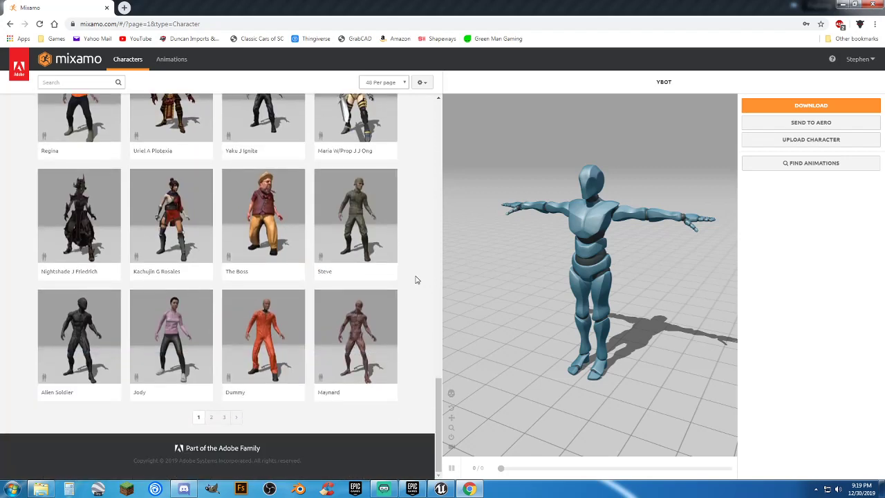
scroll(416, 280, "up", 4)
scroll(418, 280, "down", 3)
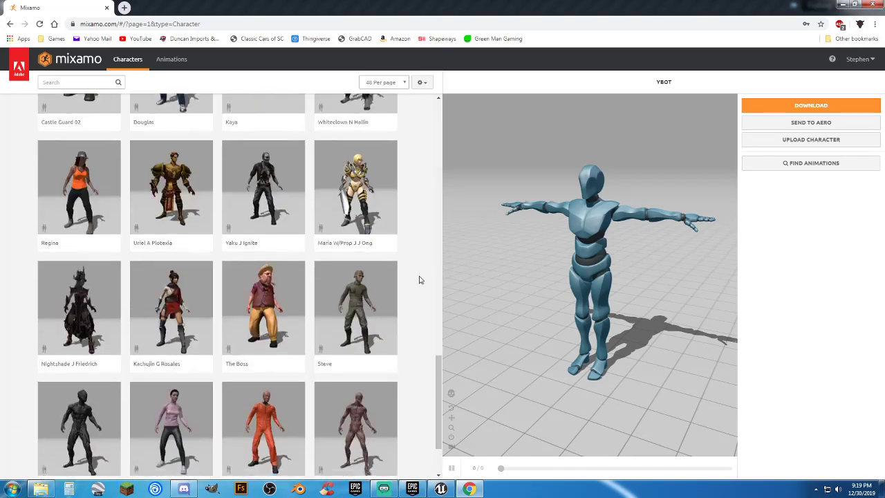
scroll(418, 280, "down", 1)
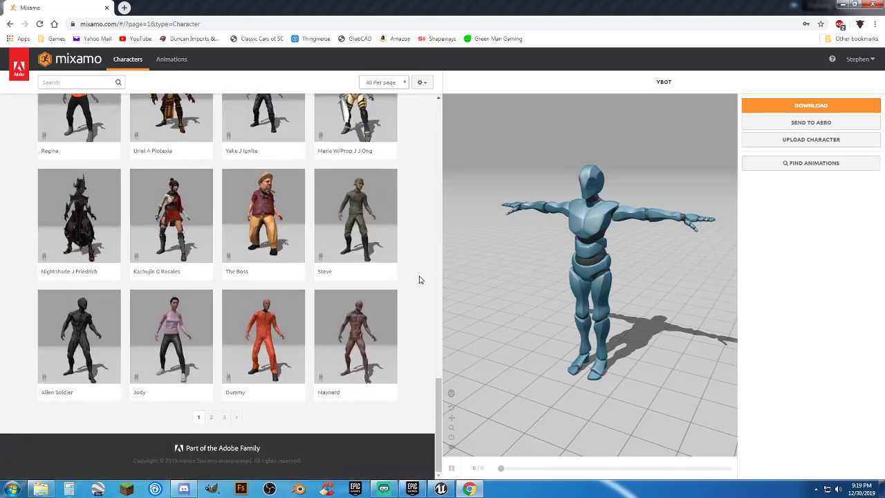
Step: Find Y Bot on page 2 of the Mixamo character library and make it the current character
left_click(212, 416)
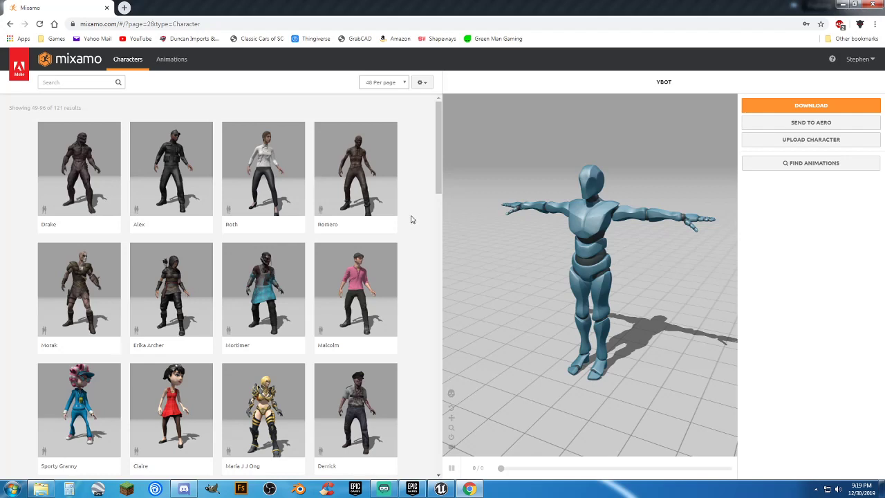
scroll(410, 219, "down", 2)
scroll(411, 219, "down", 7)
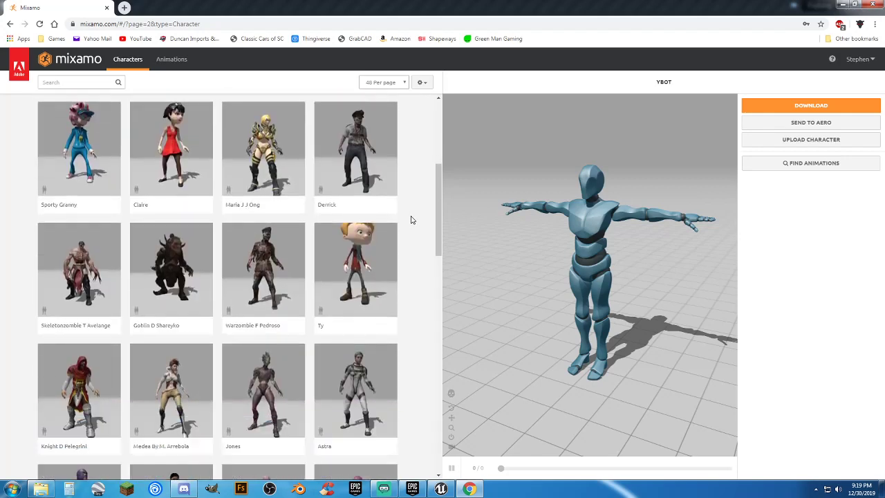
scroll(409, 219, "down", 3)
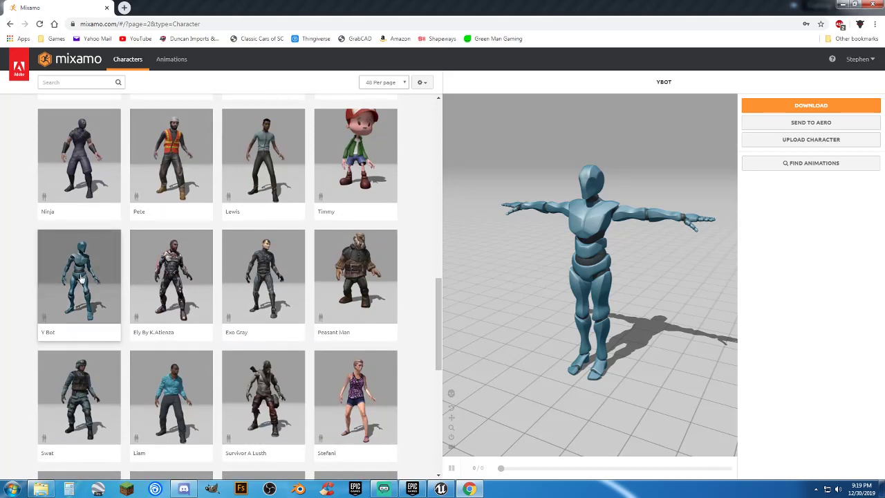
left_click(80, 277)
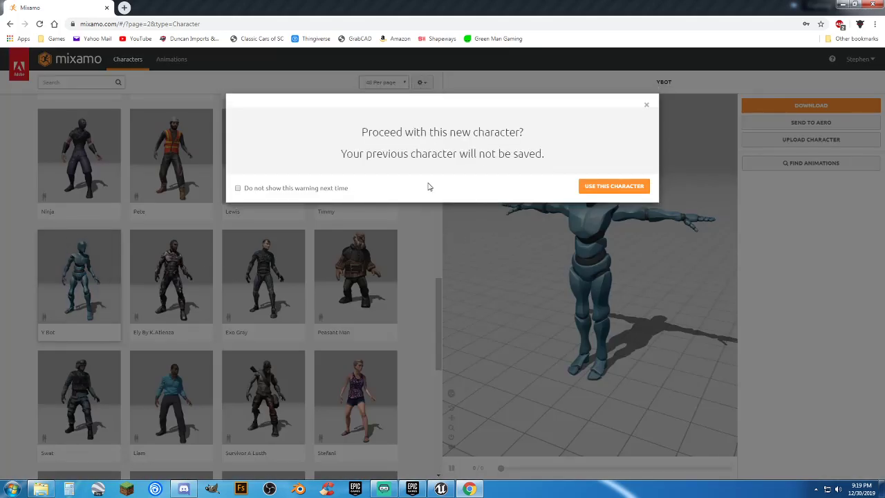
left_click(603, 187)
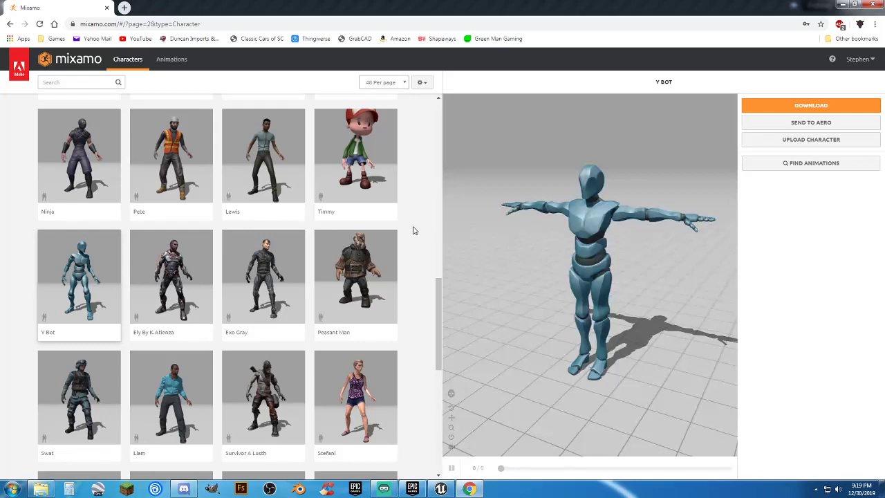
Step: Download Y Bot as FBX in T-pose, saving it as ybot in the Test Models folder under CoG Data on drive F
left_click(764, 108)
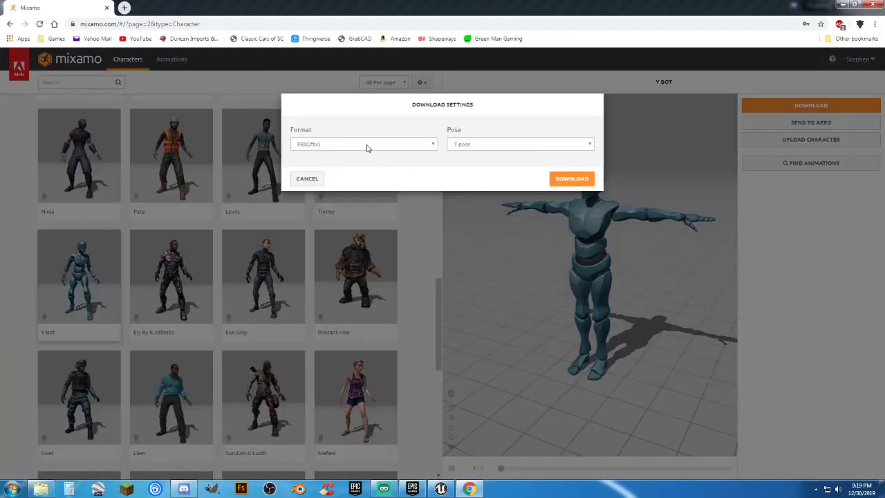
left_click(590, 145)
left_click(588, 145)
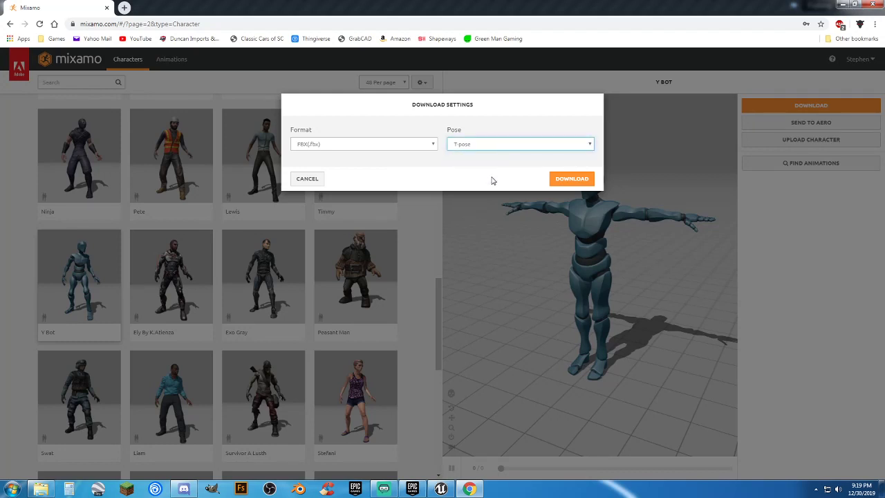
left_click(564, 179)
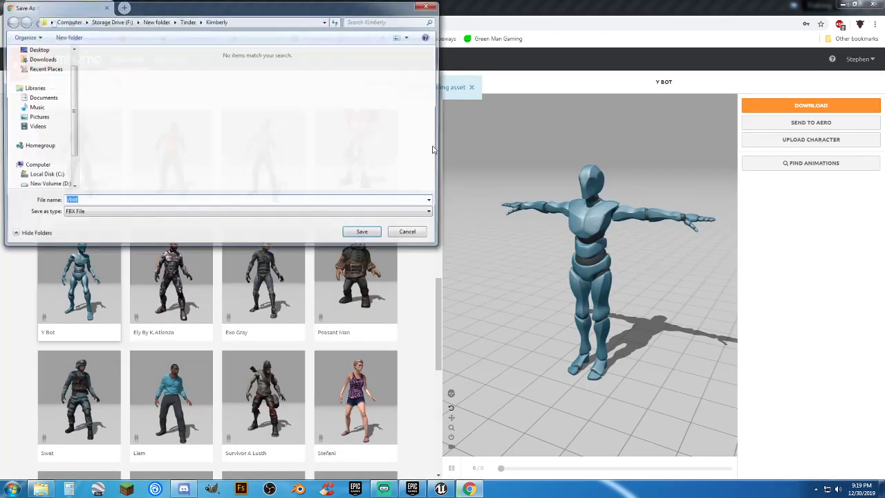
key("Return")
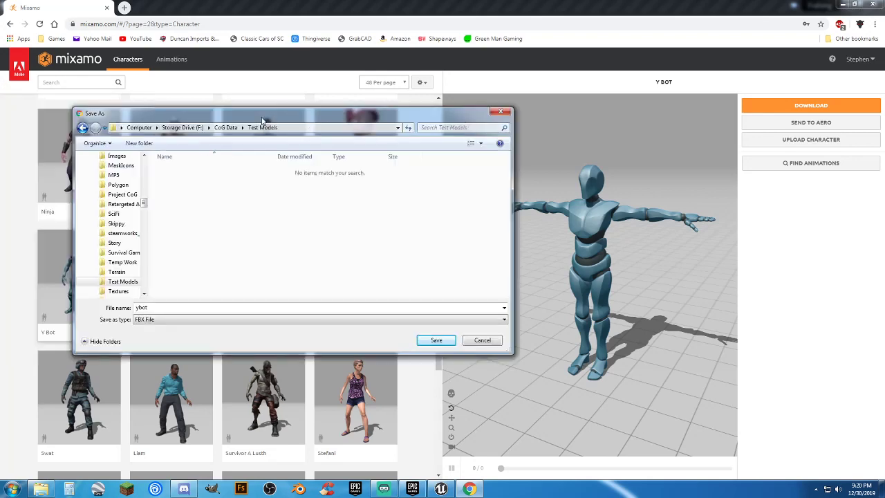
left_click_drag(262, 117, 391, 111)
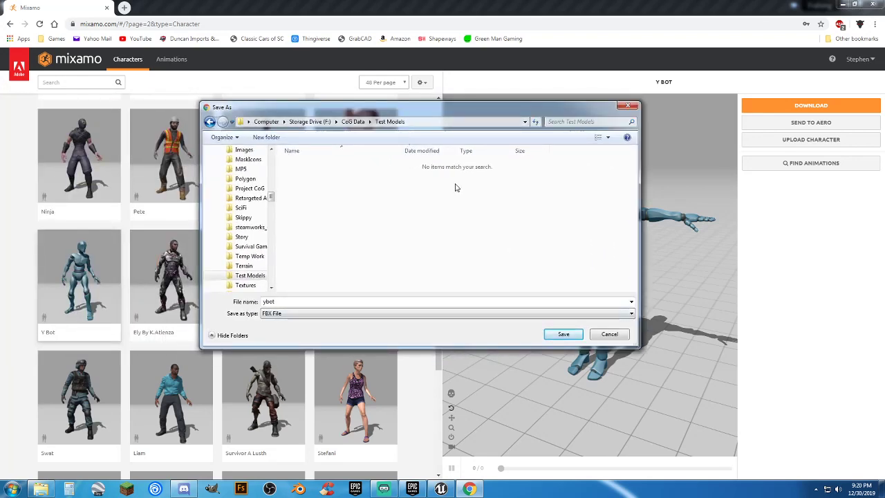
left_click(563, 335)
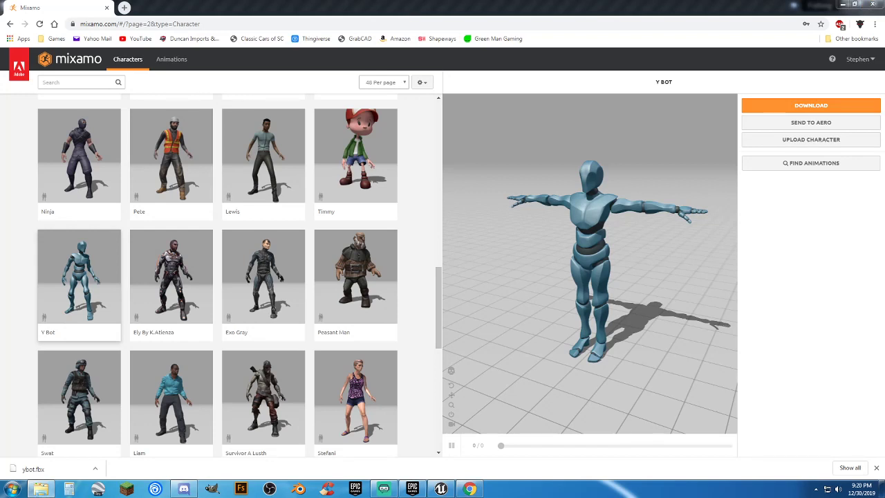
Step: Switch to Unreal Editor, create a folder named Temp directly under Content, and open it
left_click_drag(0, 42, 0, 90)
left_click(842, 4)
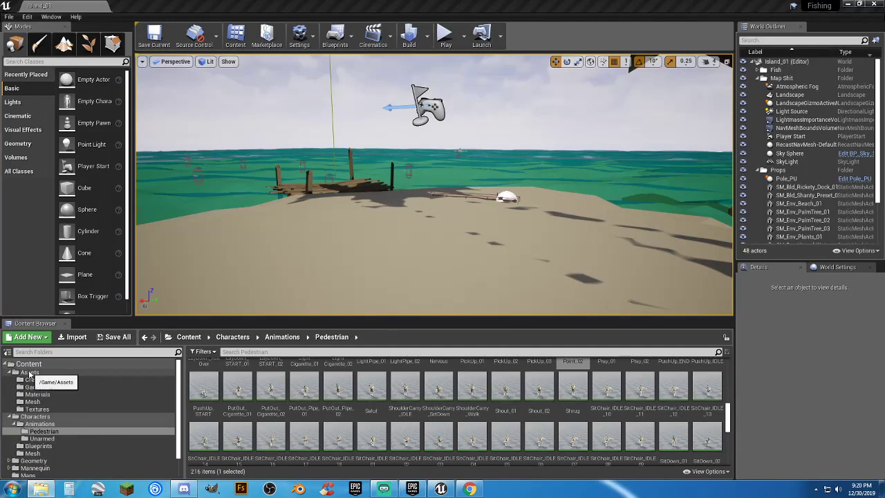
left_click(28, 364)
right_click(492, 385)
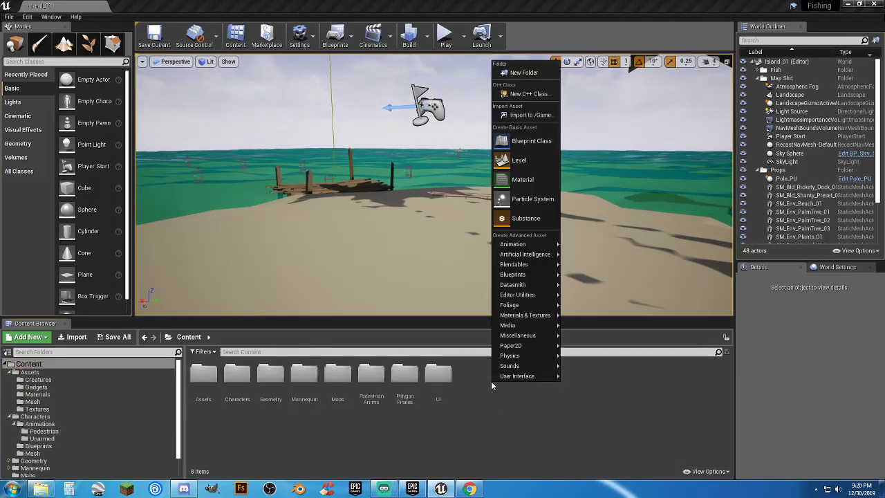
left_click(523, 72)
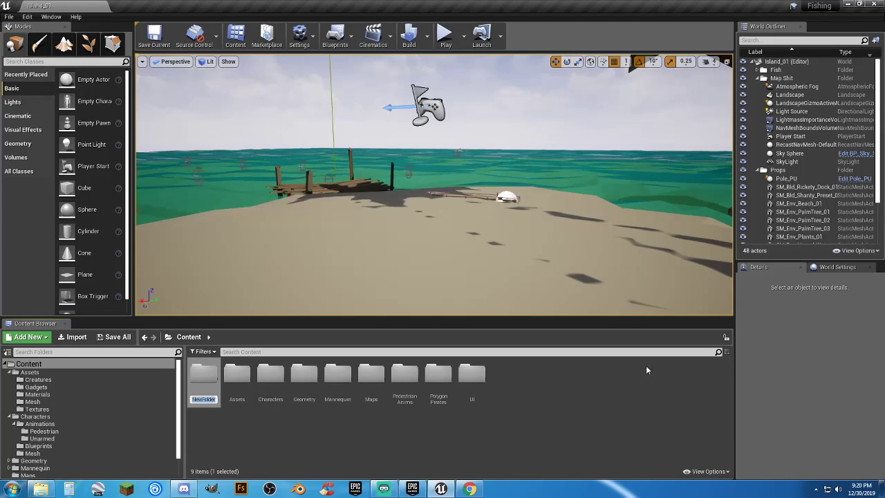
type("Temp")
key("Return")
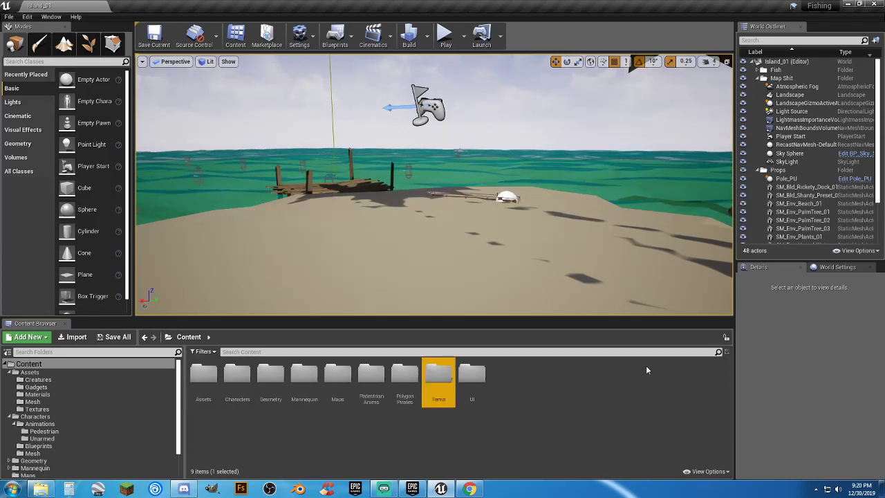
key("Return")
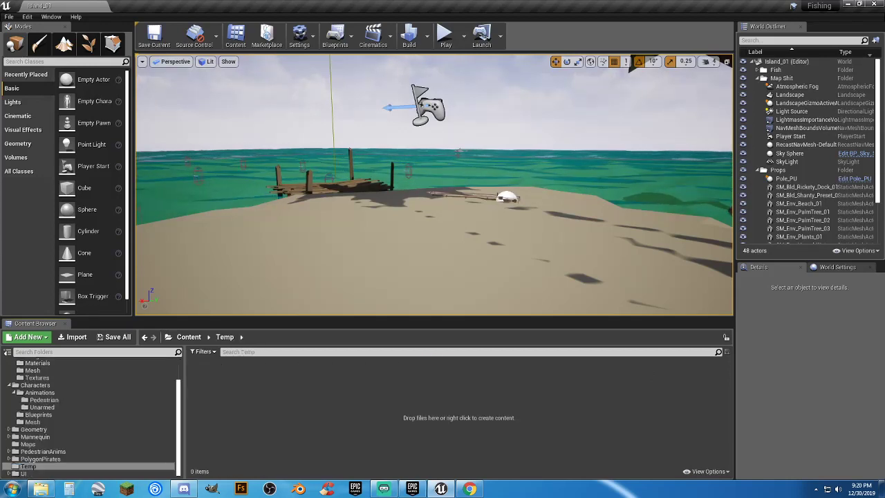
Step: Import the ybot FBX into the Temp folder as a skeletal mesh with no existing skeleton assigned, and dismiss the message log
left_click_drag(0, 87, 137, 73)
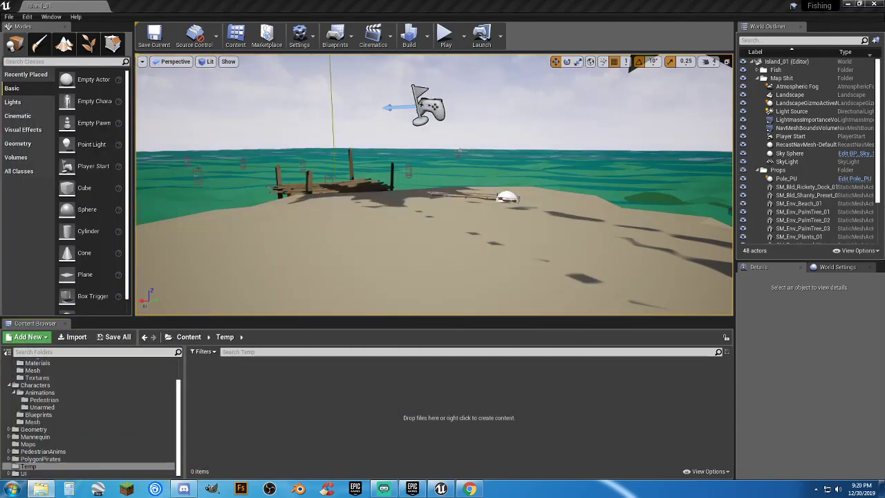
left_click_drag(112, 397, 343, 396)
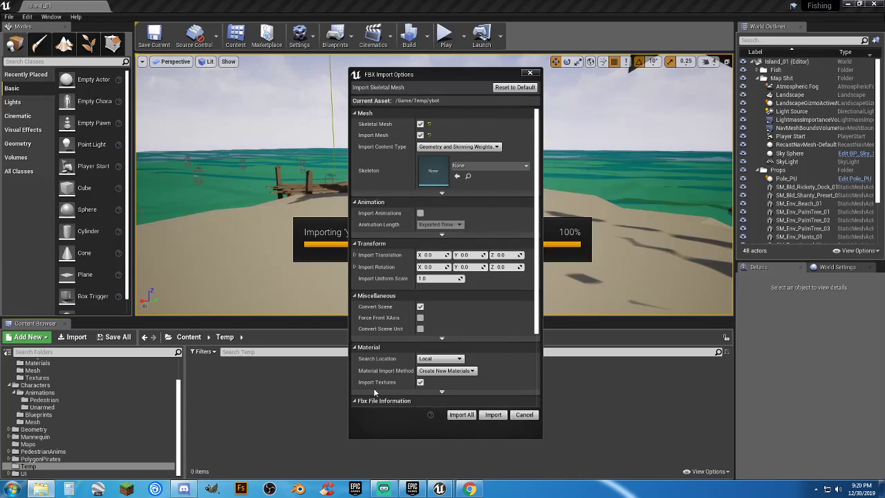
left_click_drag(538, 297, 537, 248)
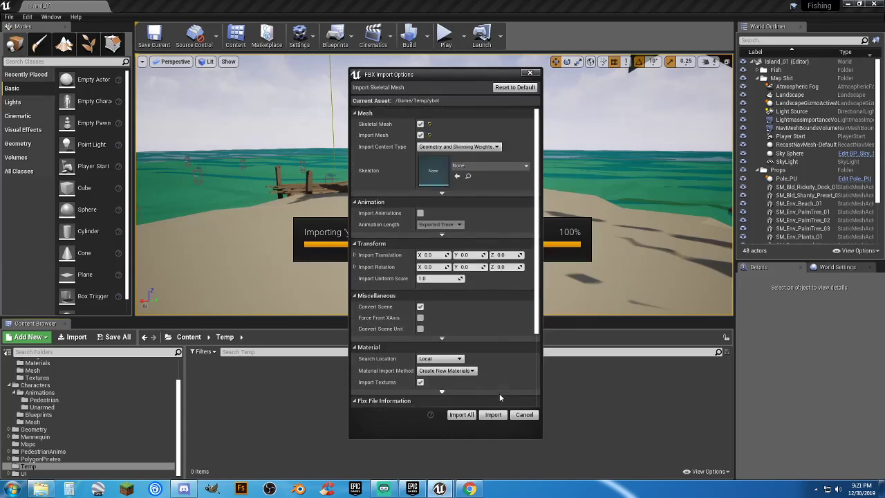
left_click(473, 414)
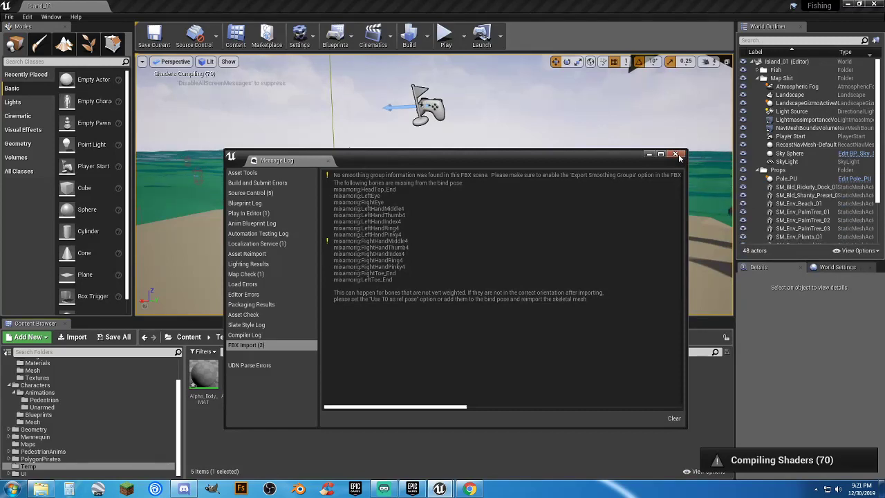
left_click(675, 154)
left_click(430, 397)
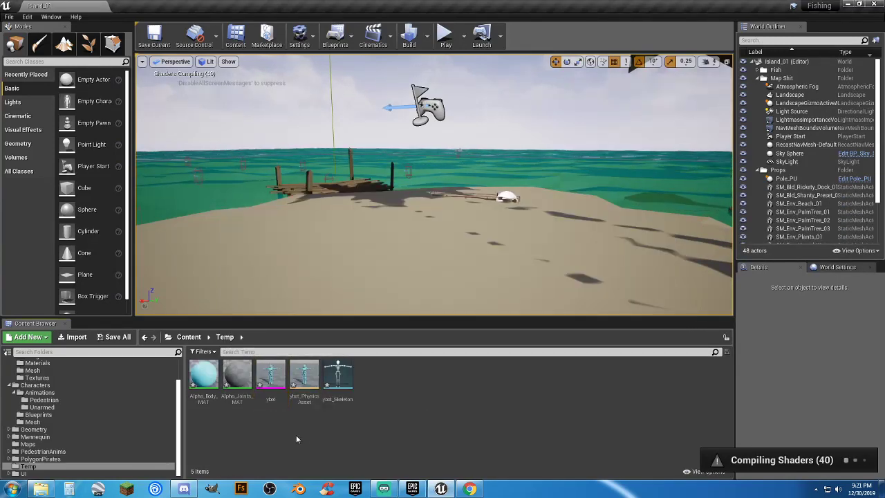
Step: Examine the imported ybot skeletal mesh, its asset details and its bone hierarchy, and close its editor
double_click(271, 389)
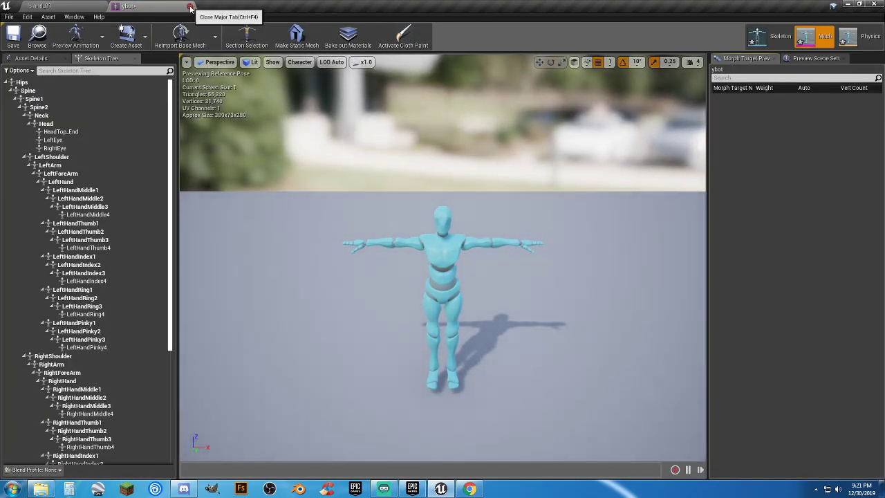
left_click(48, 59)
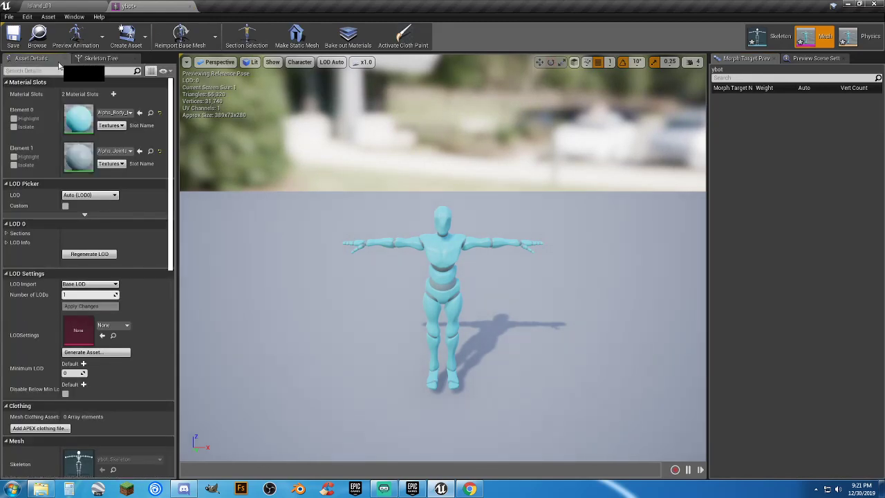
left_click(95, 59)
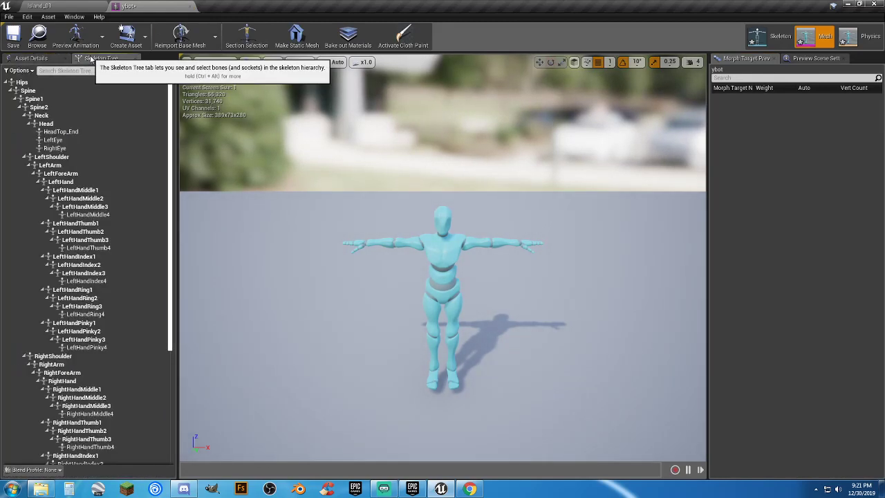
left_click(191, 6)
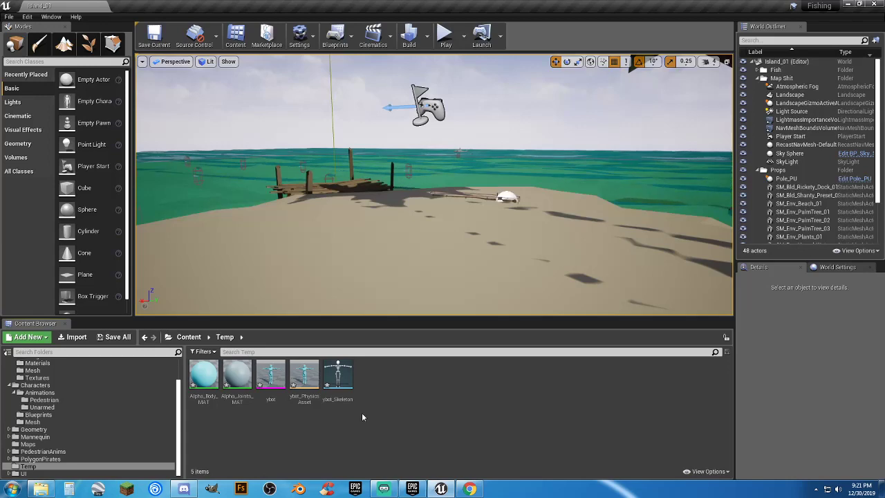
left_click(338, 377)
key("F2")
left_click(382, 398)
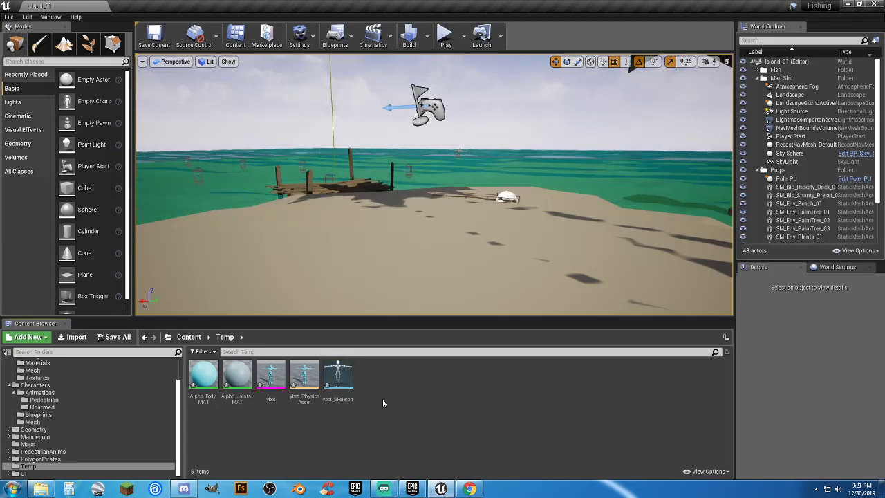
Step: Assign the Humanoid rig to ybot_Skeleton in its retarget setup, save the skeleton and close its editor
double_click(338, 377)
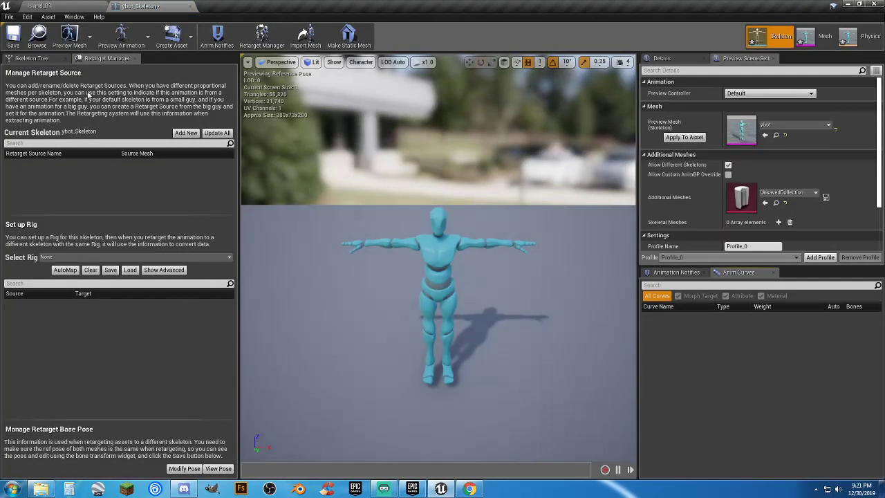
left_click(164, 258)
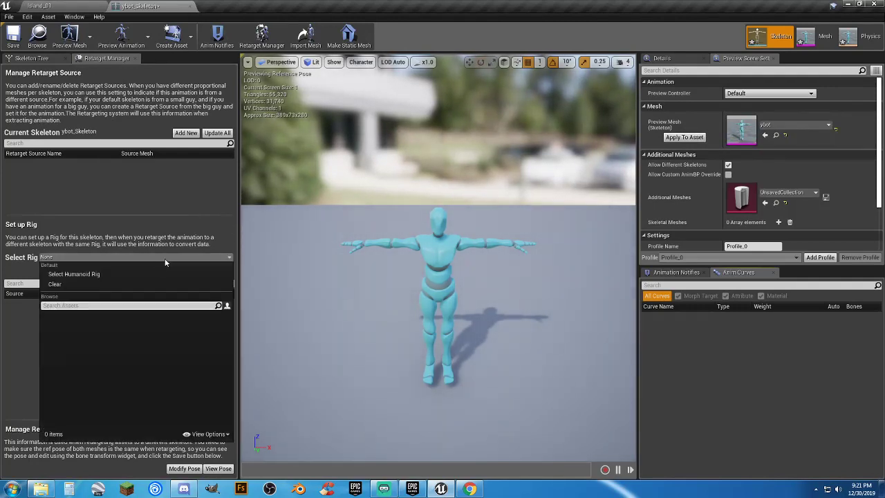
left_click(119, 274)
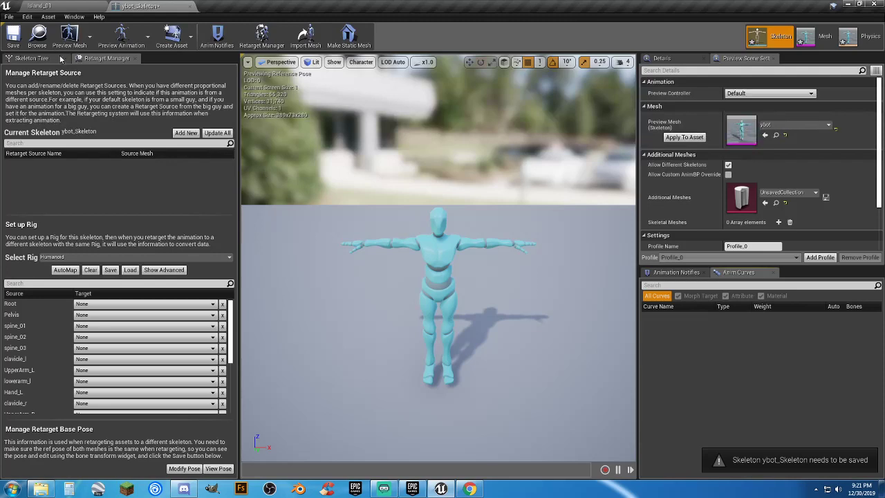
left_click(13, 34)
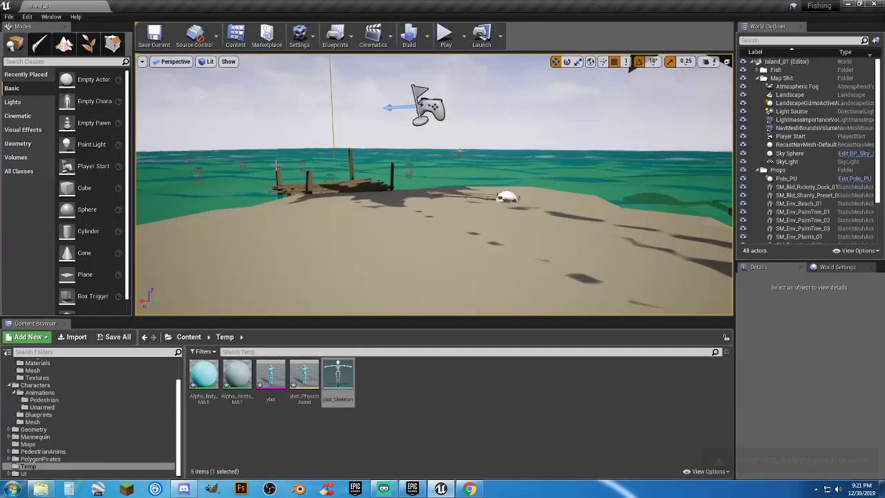
left_click(192, 5)
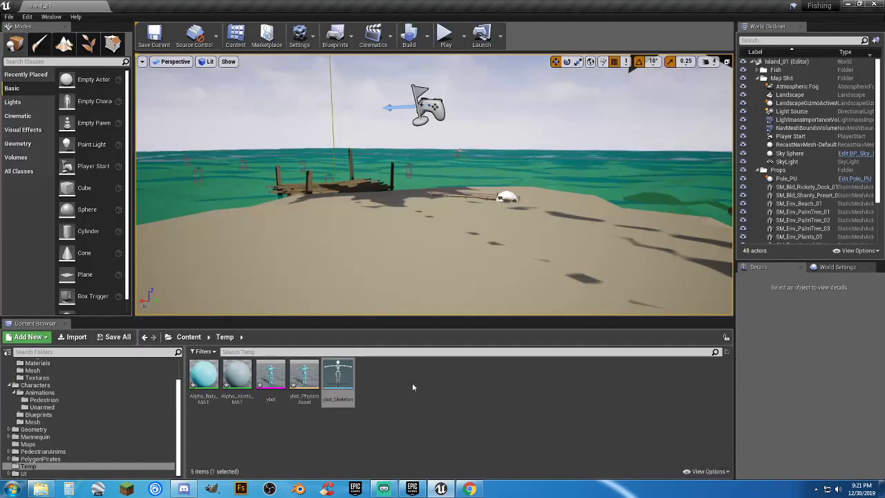
Step: Save all the unsaved ybot assets in the Temp folder, including the two materials, skeletal mesh and physics asset
left_click(412, 387)
left_click(116, 337)
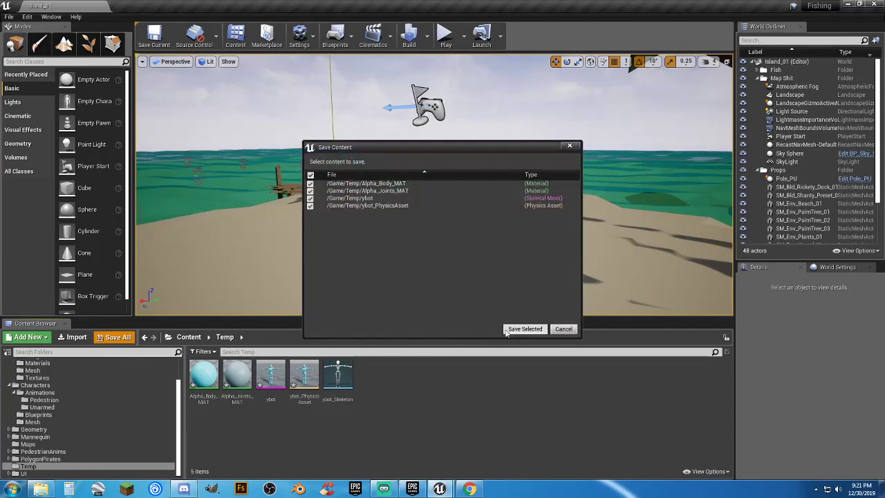
left_click(508, 330)
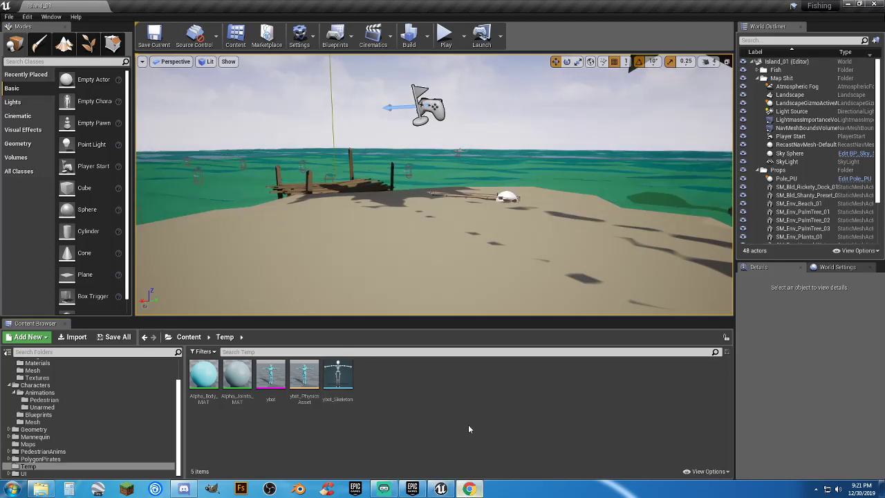
Step: Switch back to Mixamo in Google Chrome and show its Animations library
key("alt+Tab")
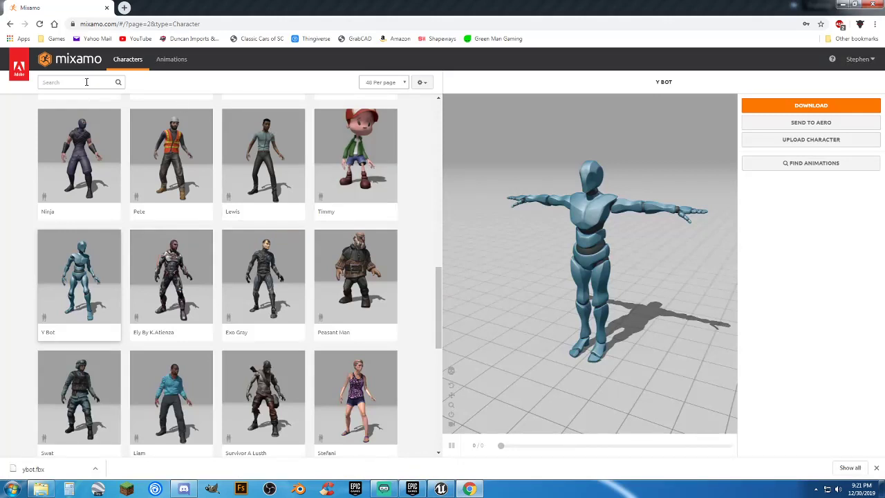
left_click(166, 61)
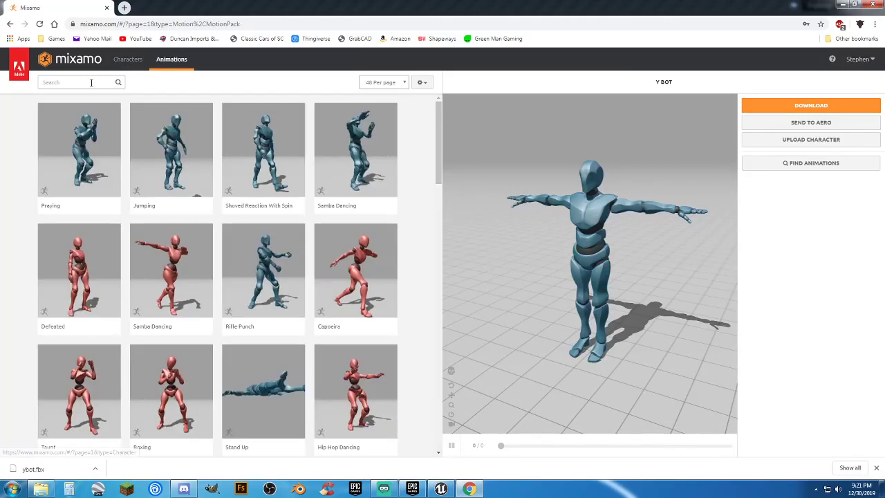
Step: Search Mixamo's animations for "fishing" and apply Fishing Idle to the Y Bot
left_click(90, 83)
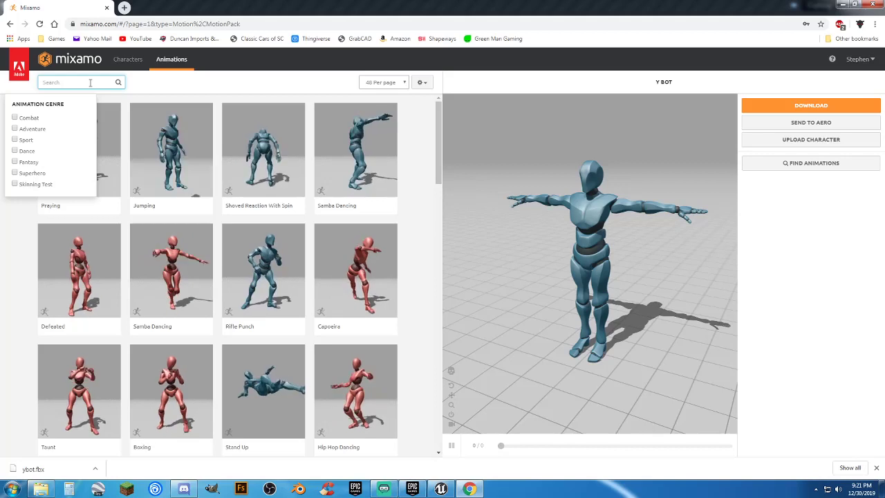
type("fishing")
key("Return")
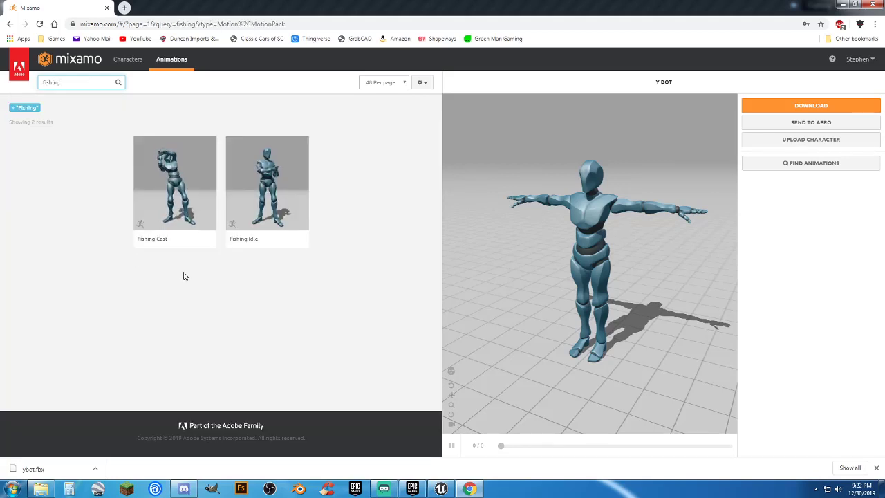
left_click(272, 208)
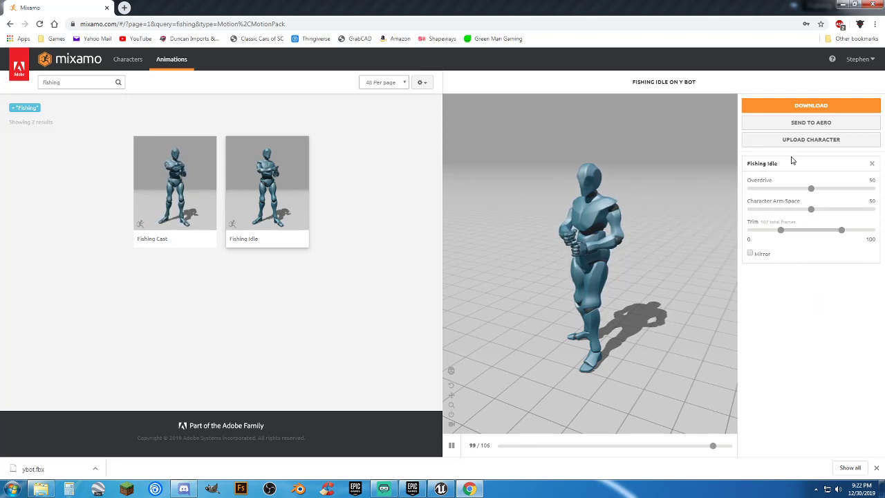
Step: Download Fishing Idle as FBX without skin at 30 frames per second, saving it as Fishing Idle in the Test Models folder
left_click(791, 106)
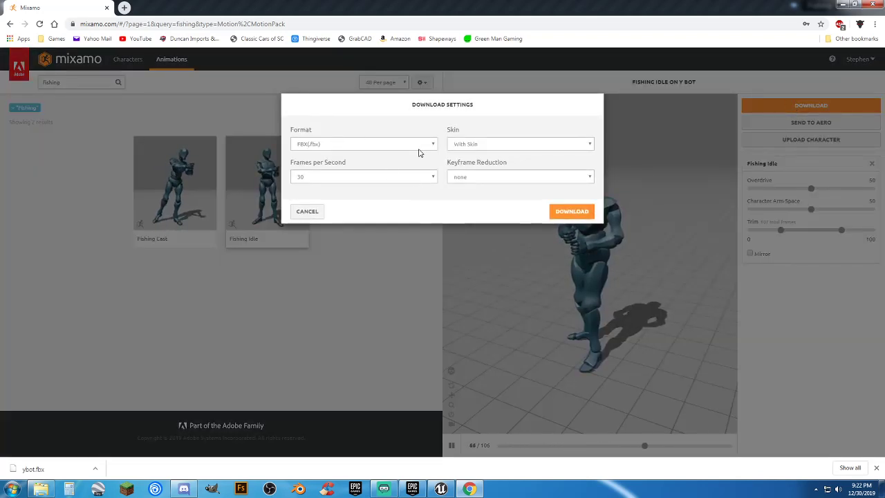
left_click(430, 183)
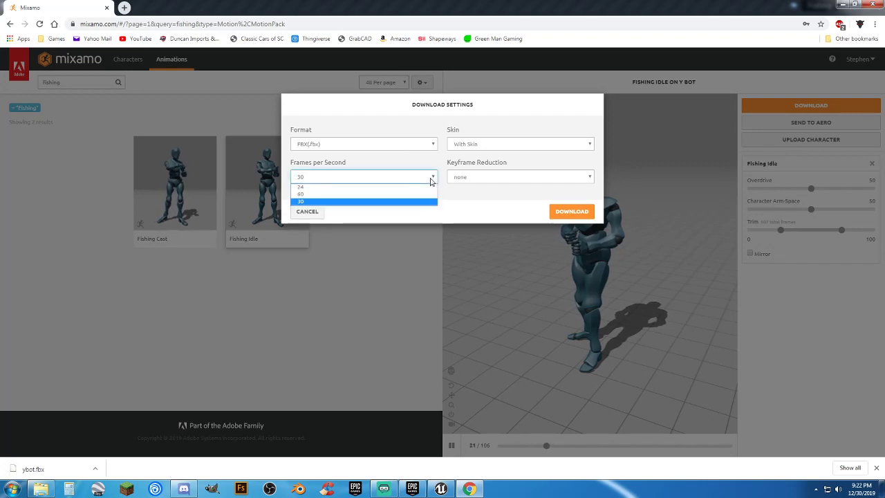
left_click(432, 181)
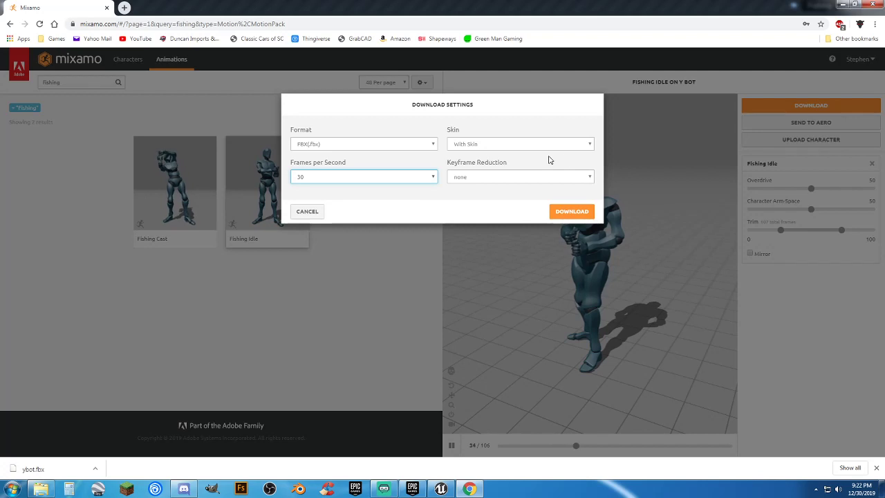
left_click(589, 145)
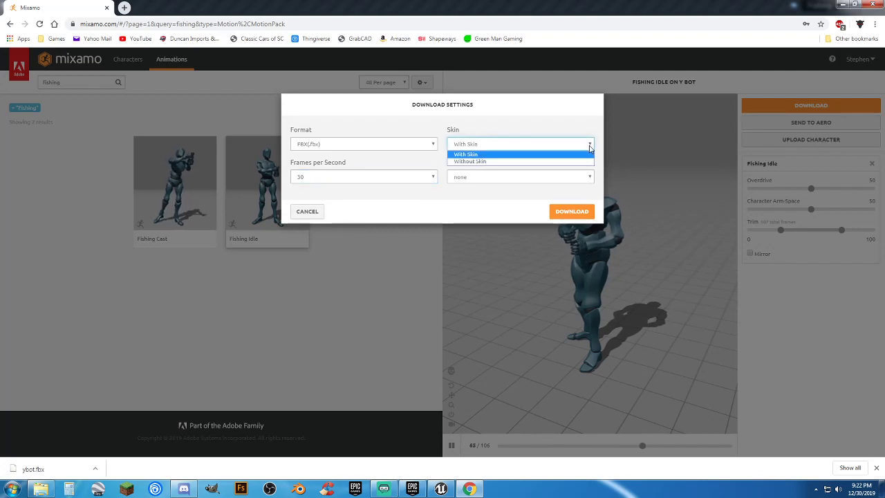
left_click(511, 162)
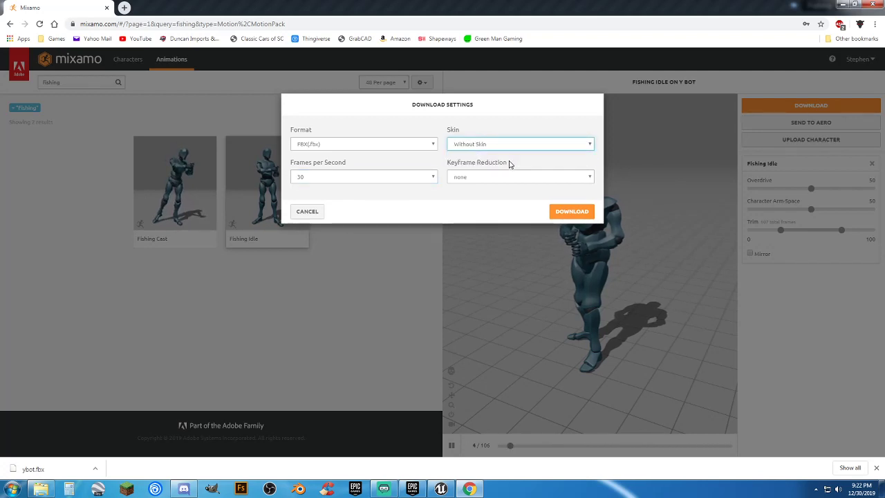
left_click(564, 215)
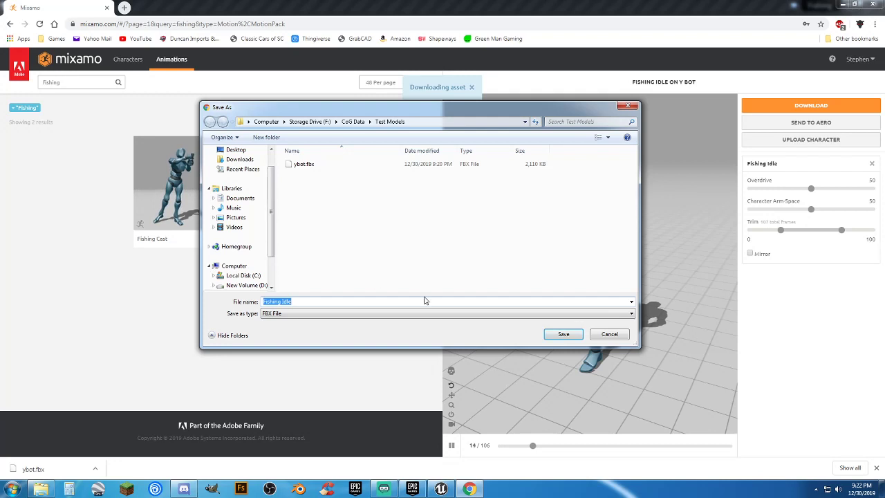
left_click(562, 334)
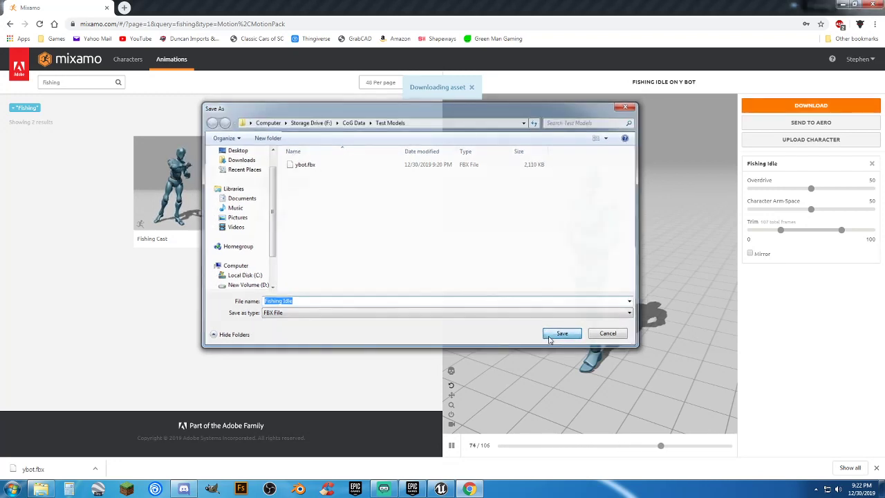
Step: Apply Fishing Cast to the Y Bot and download it as FBX without skin at 30 frames per second into Test Models
left_click(178, 206)
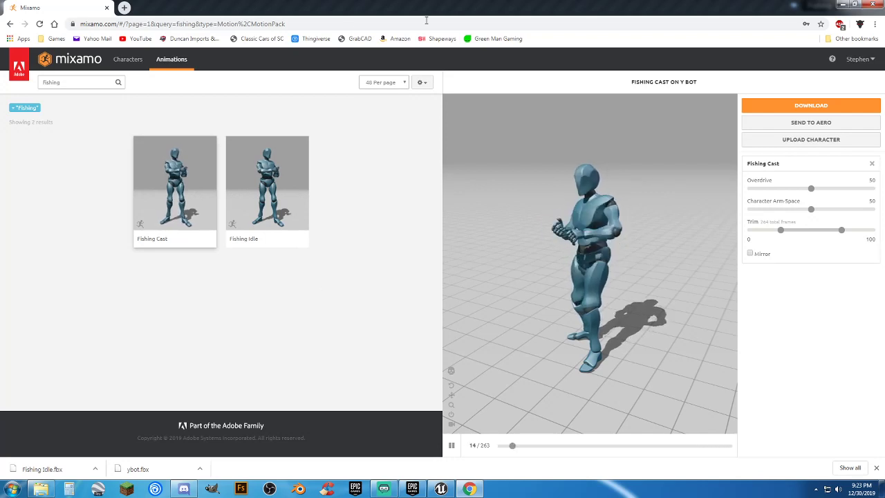
left_click(800, 106)
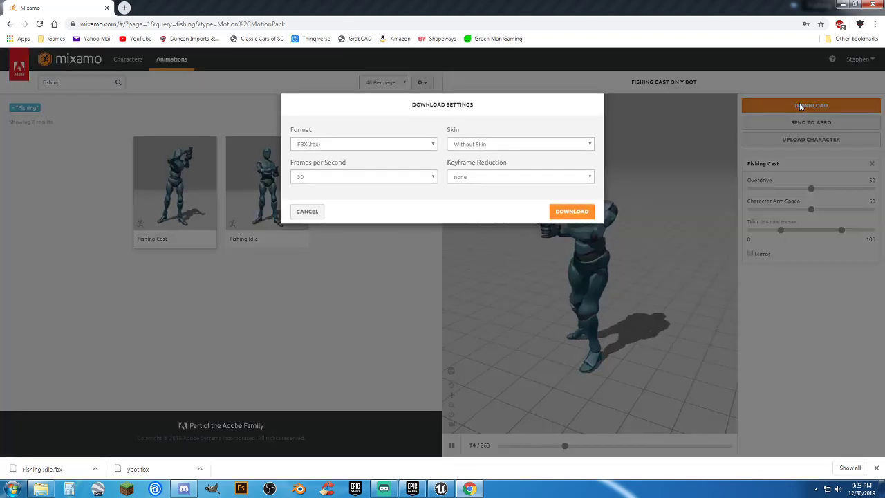
left_click(571, 212)
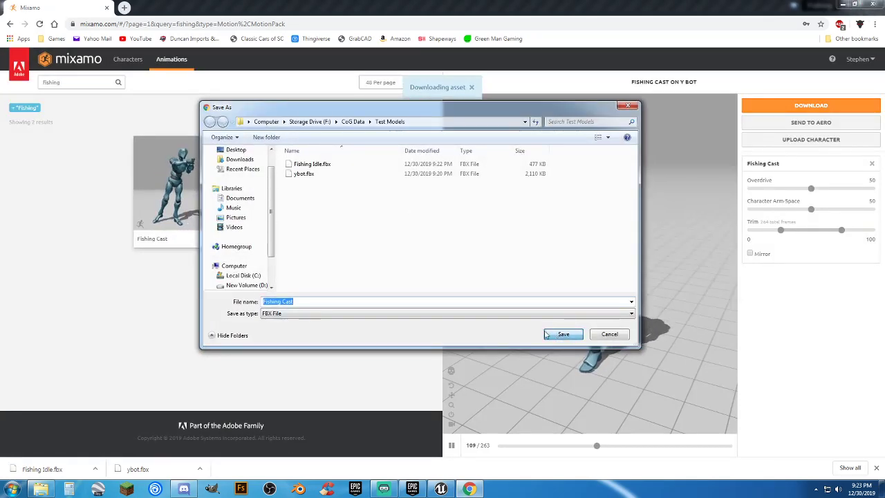
left_click(561, 334)
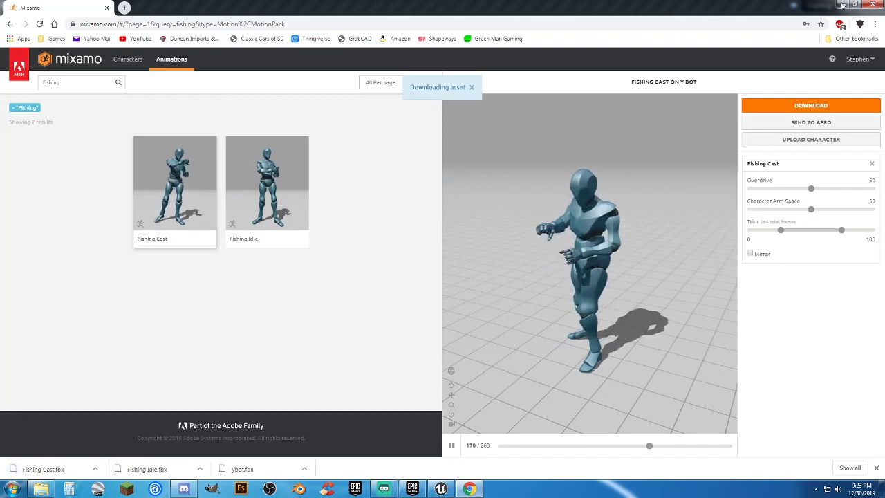
Step: In the Unreal Editor, import the Fishing Cast and Fishing Idle FBX files into Temp using ybot_Skeleton, and save both animation sequences
left_click(874, 5)
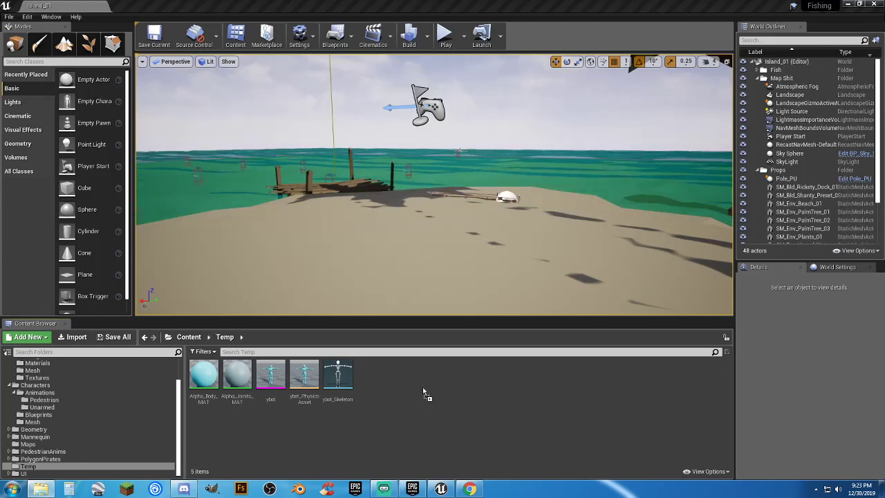
left_click_drag(423, 388, 423, 388)
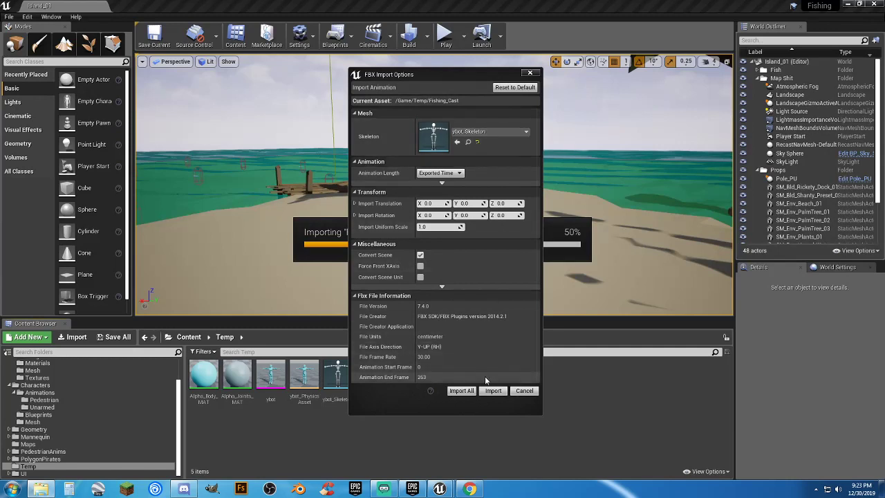
left_click(462, 391)
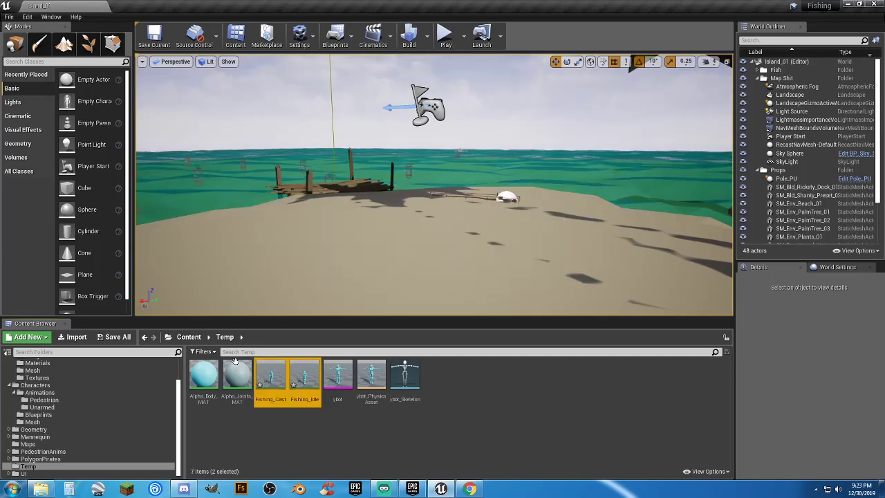
left_click(115, 337)
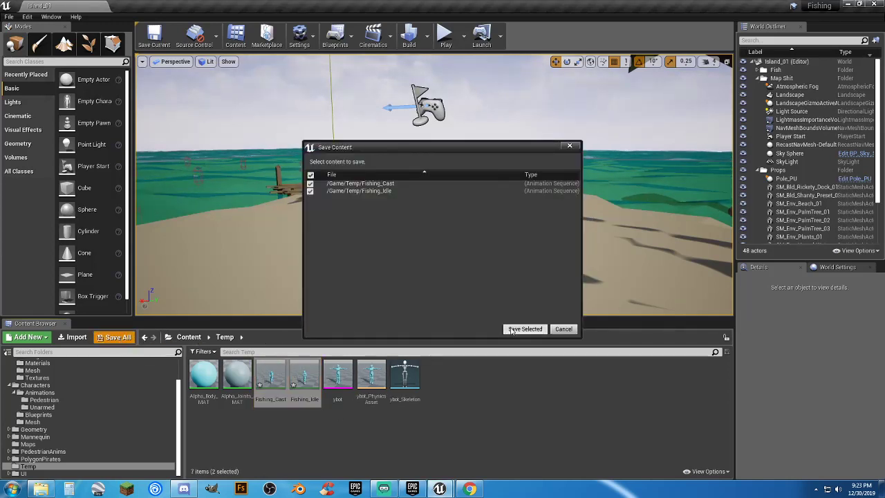
left_click(524, 329)
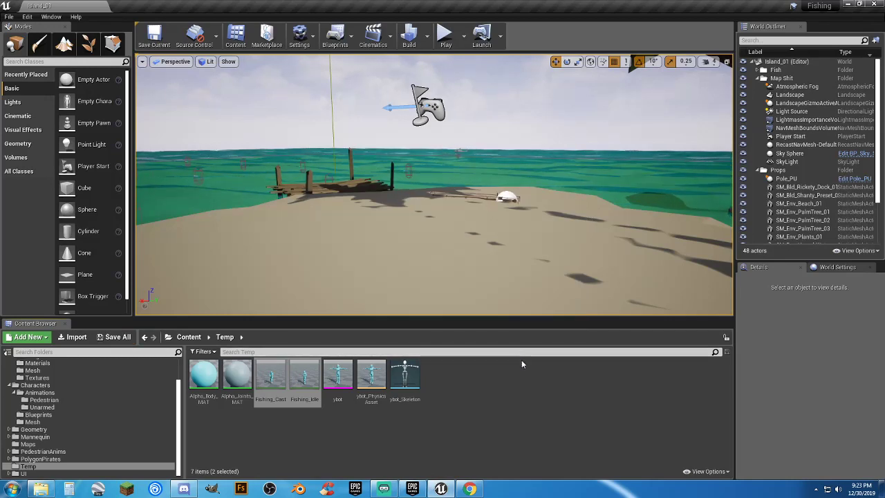
Step: Preview the imported Fishing_Cast and Fishing_Idle animations on the Y Bot, closing each editor
left_click(351, 426)
double_click(271, 391)
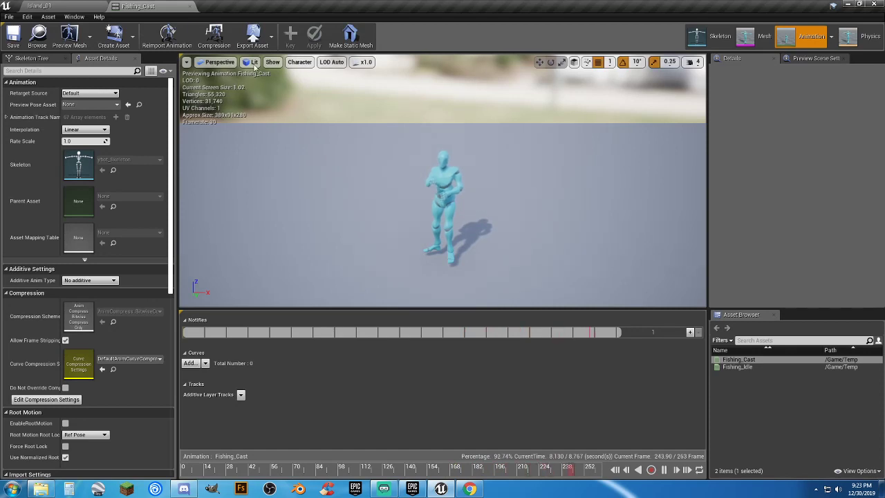
left_click(190, 7)
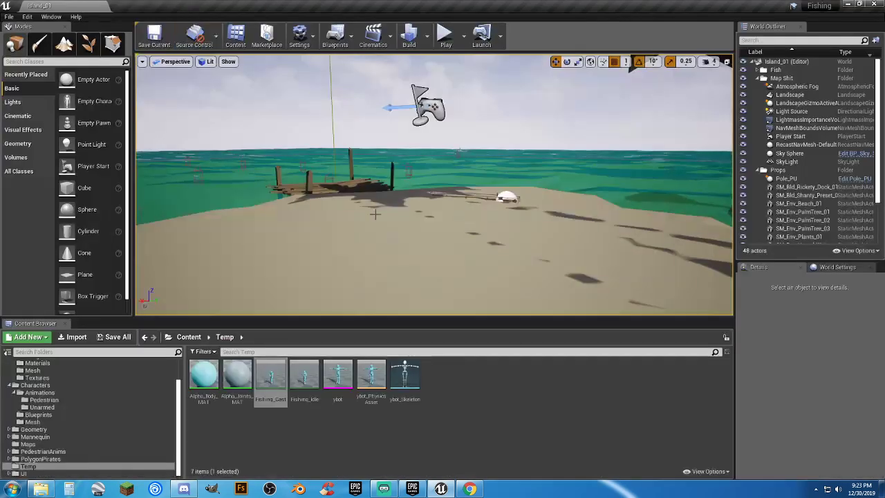
left_click(494, 402)
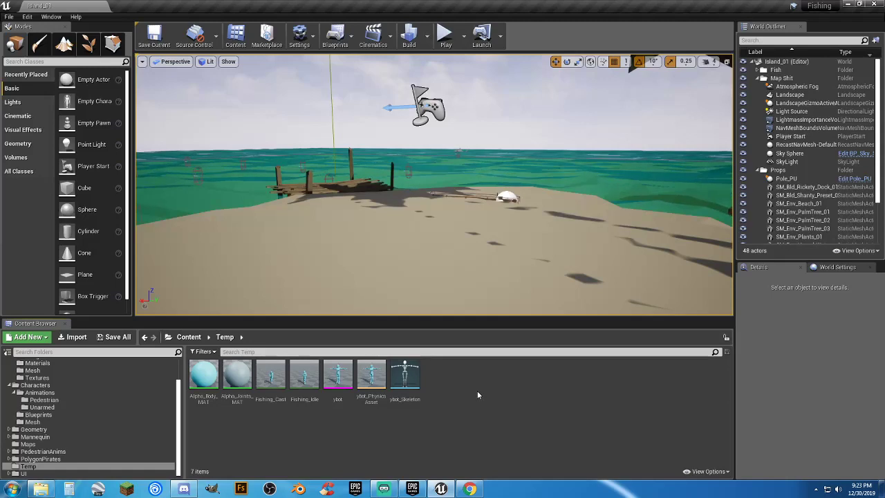
double_click(307, 401)
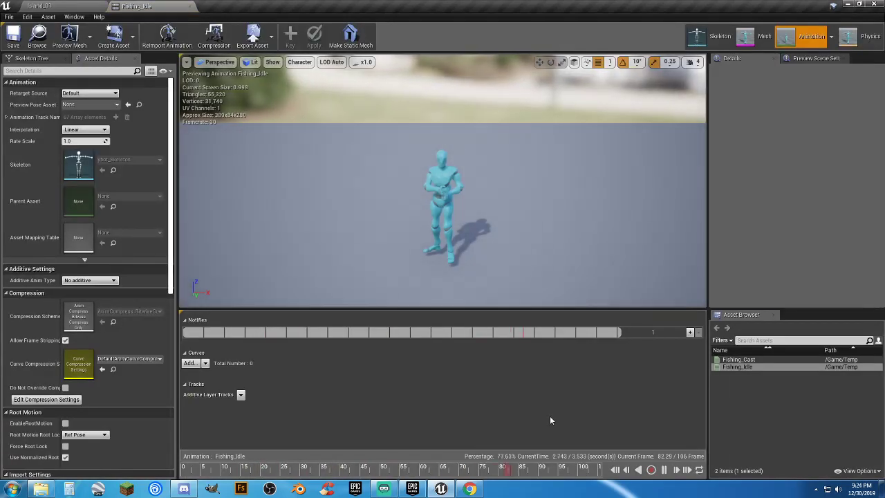
left_click(189, 5)
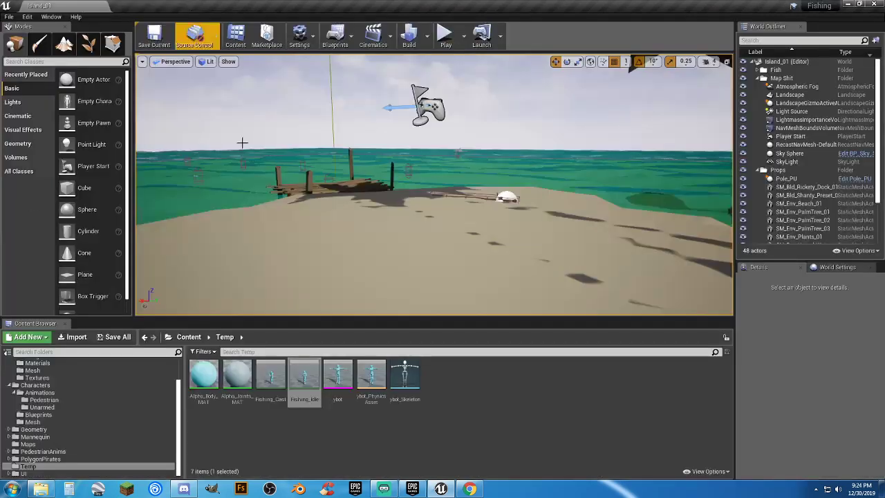
left_click(470, 422)
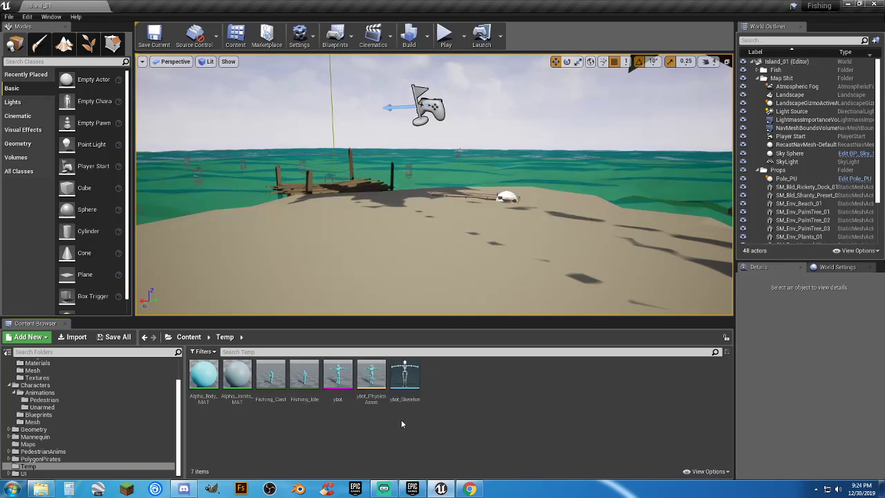
Step: Inspect the rig assignment in ybot_Skeleton's retarget setup and close its editor
double_click(404, 376)
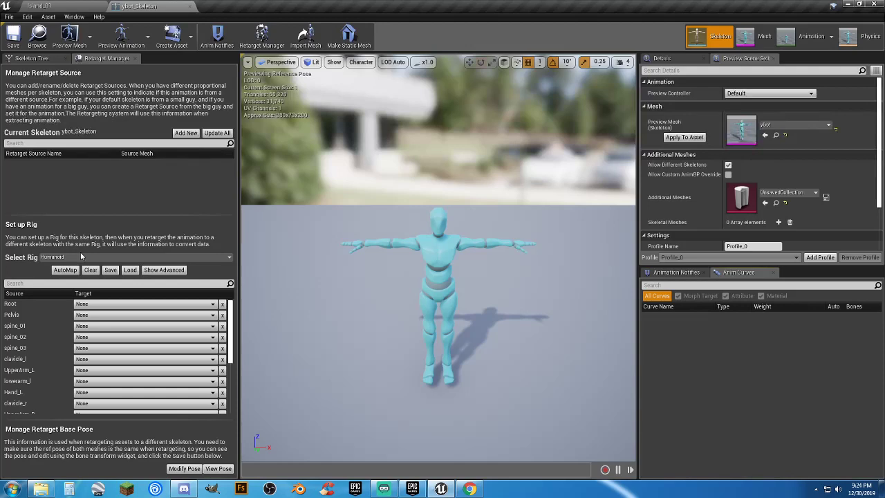
left_click(190, 6)
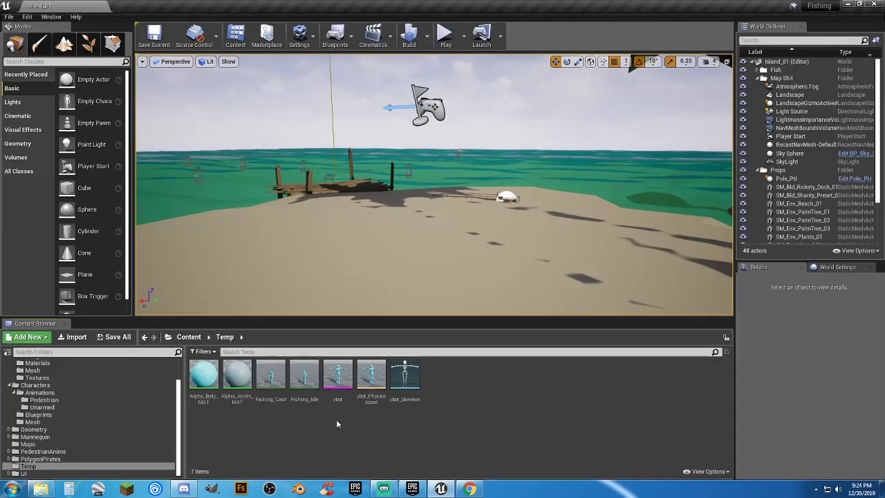
left_click(306, 399)
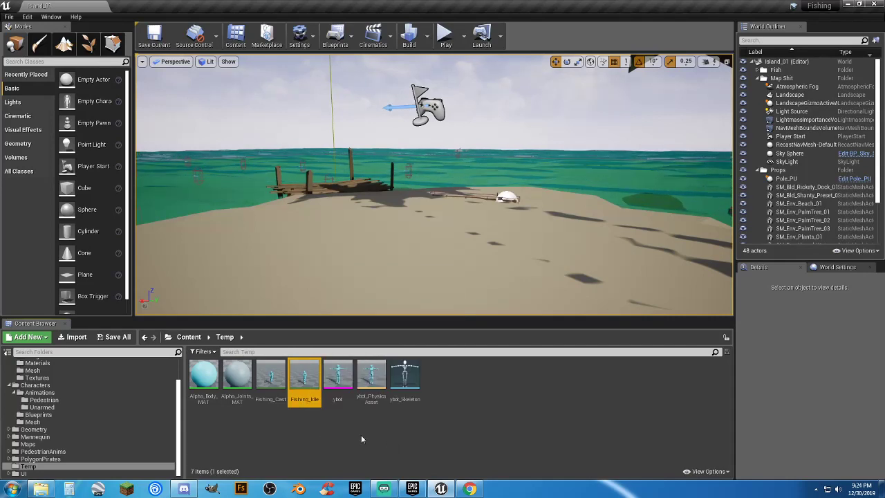
left_click(275, 403, "ctrl")
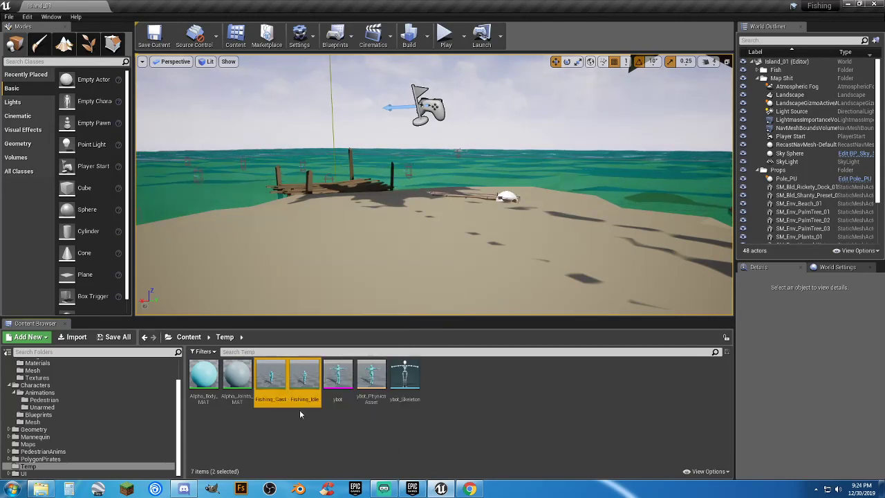
right_click(298, 400)
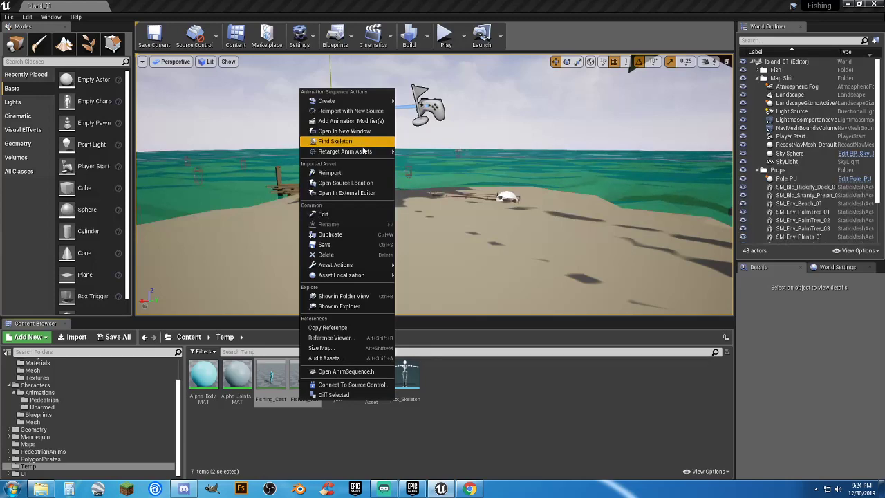
mouse_move(373, 151)
left_click(418, 152)
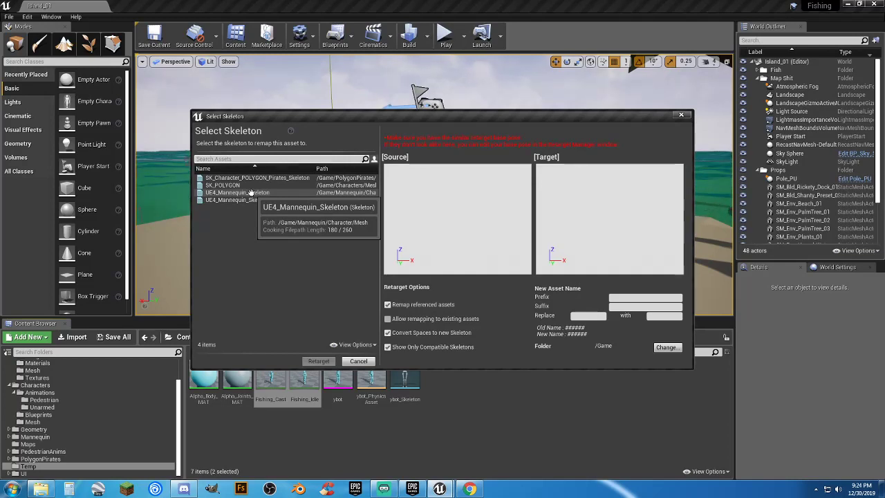
left_click(250, 192)
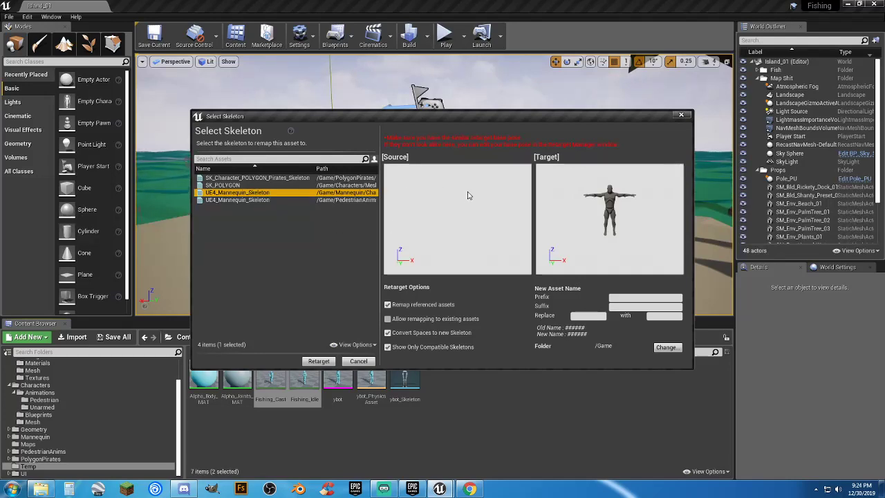
left_click(682, 115)
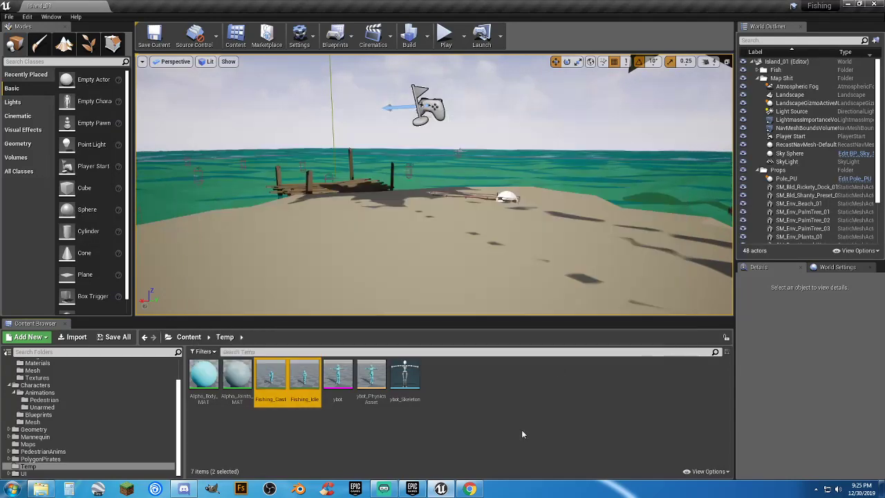
Step: Open ybot_Skeleton, apply ybot as its preview mesh to the asset, save the skeleton and close its editor
left_click(468, 424)
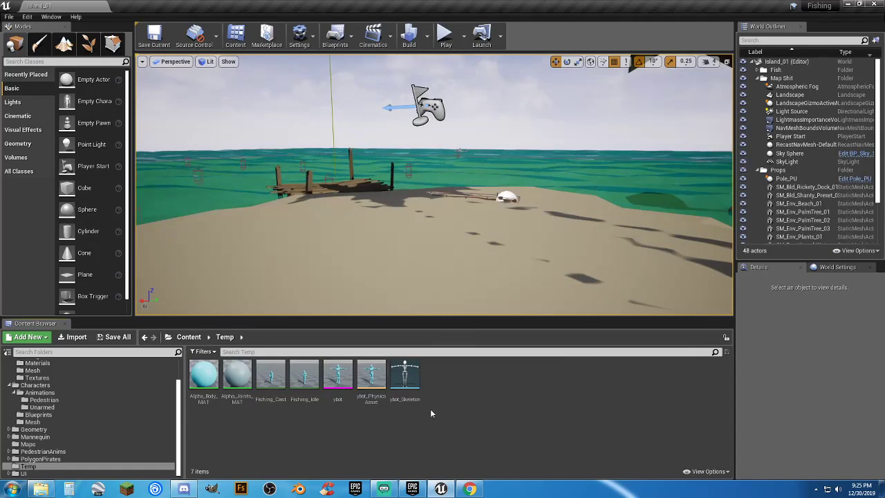
double_click(404, 379)
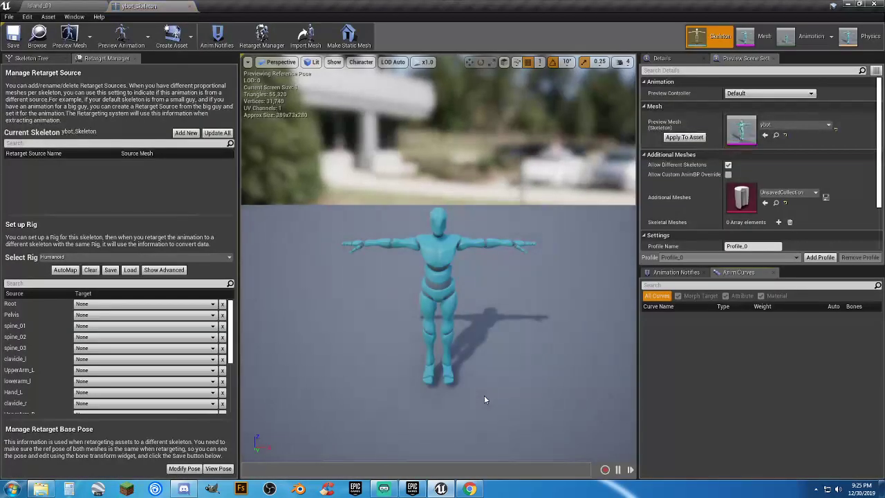
left_click(684, 137)
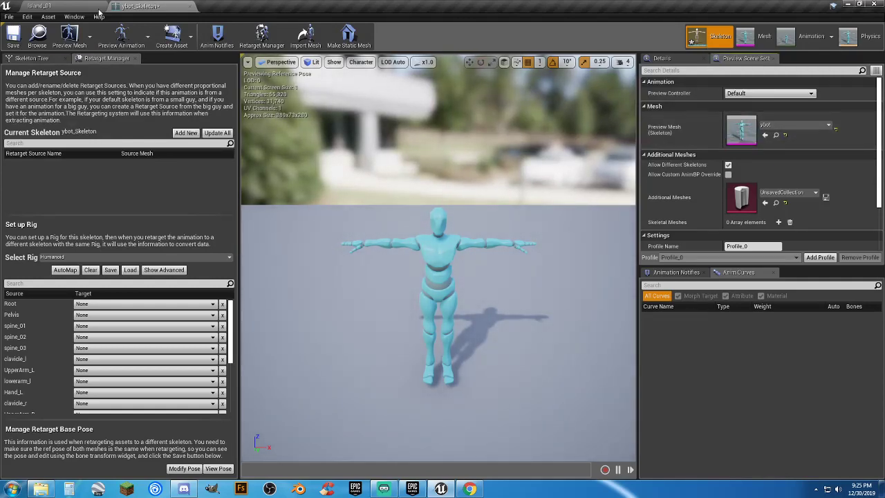
left_click(13, 34)
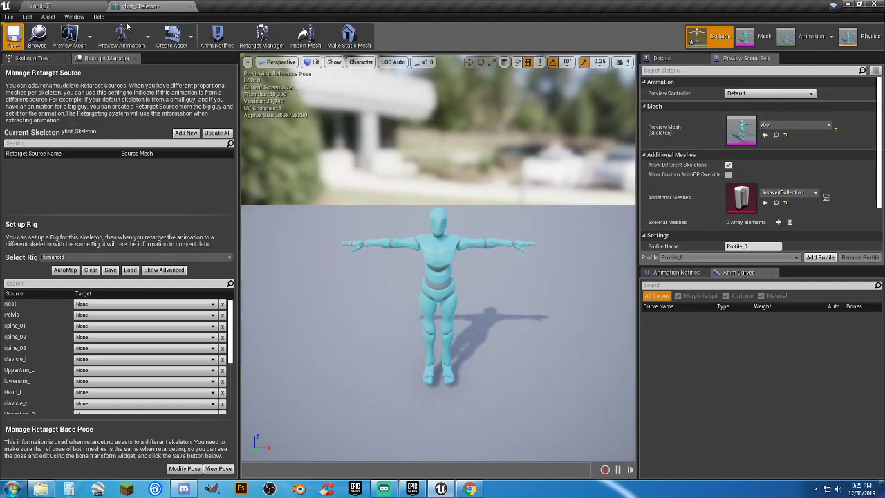
left_click(189, 7)
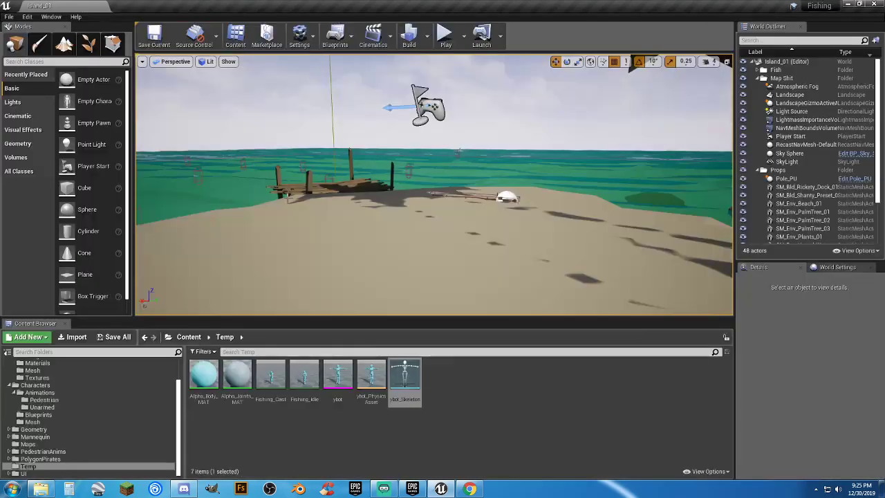
Step: Duplicate and retarget Fishing_Cast and Fishing_Idle to the UE4_Mannequin_Skeleton in the Mannequin folder, placing the copies in Temp
left_click(270, 387)
left_click(305, 383, "ctrl")
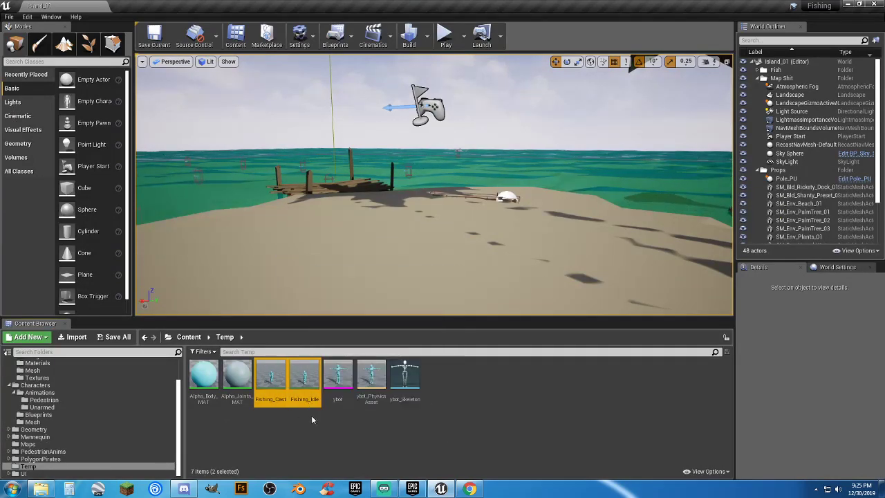
right_click(304, 387)
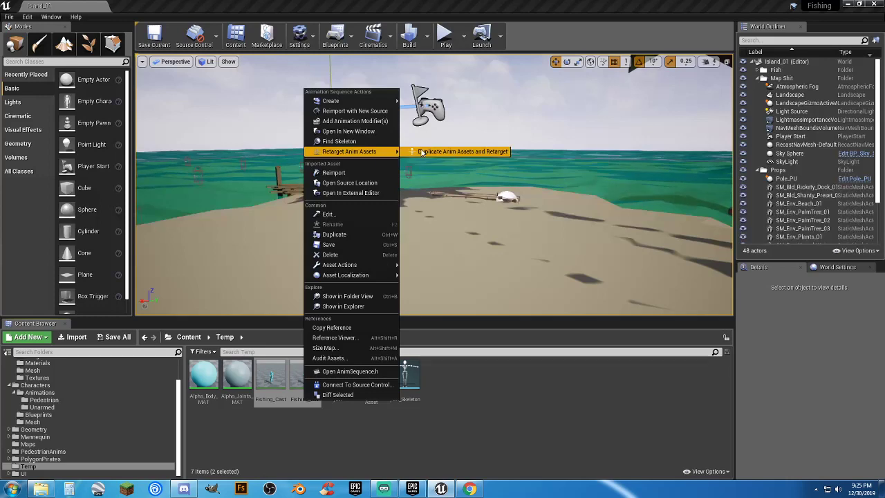
left_click(462, 152)
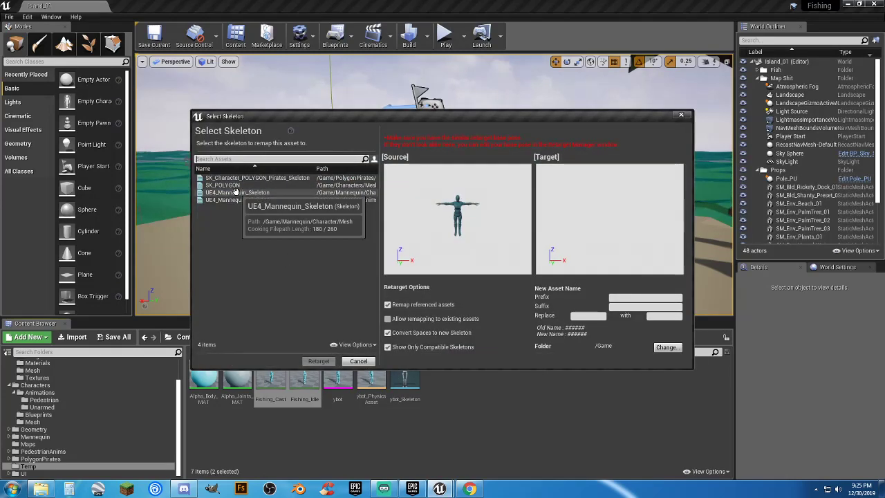
left_click(237, 193)
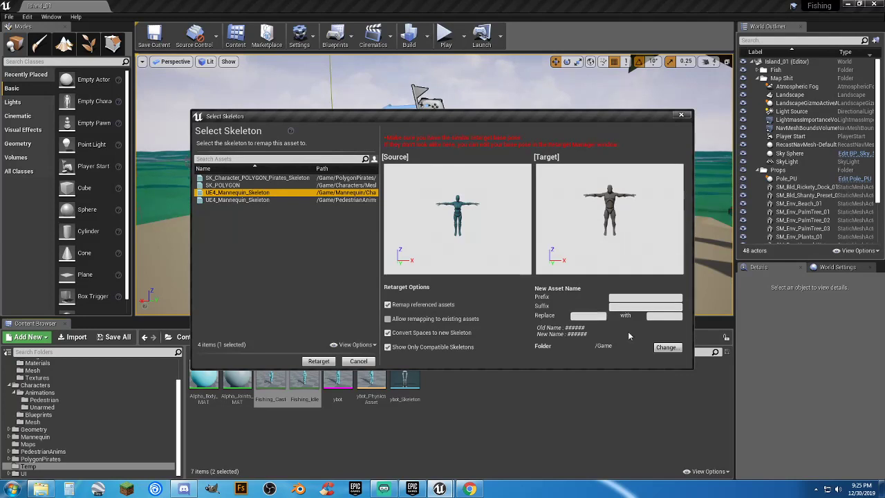
left_click(666, 347)
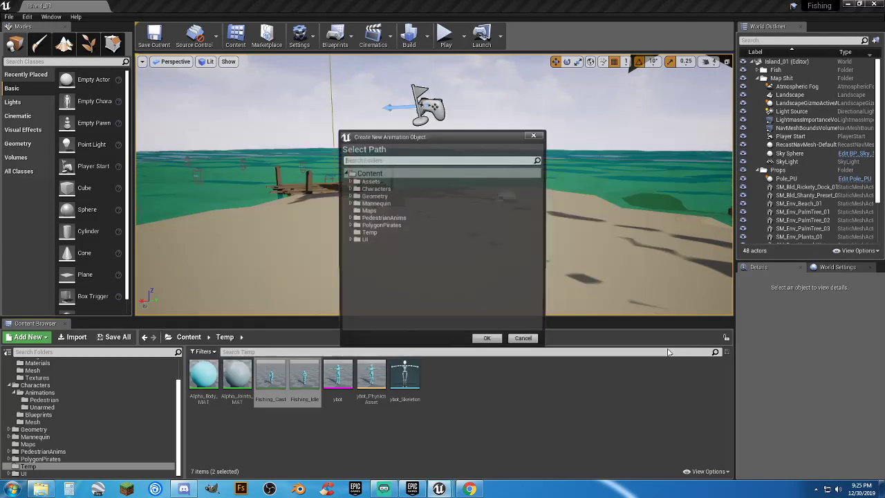
left_click(358, 235)
left_click(489, 341)
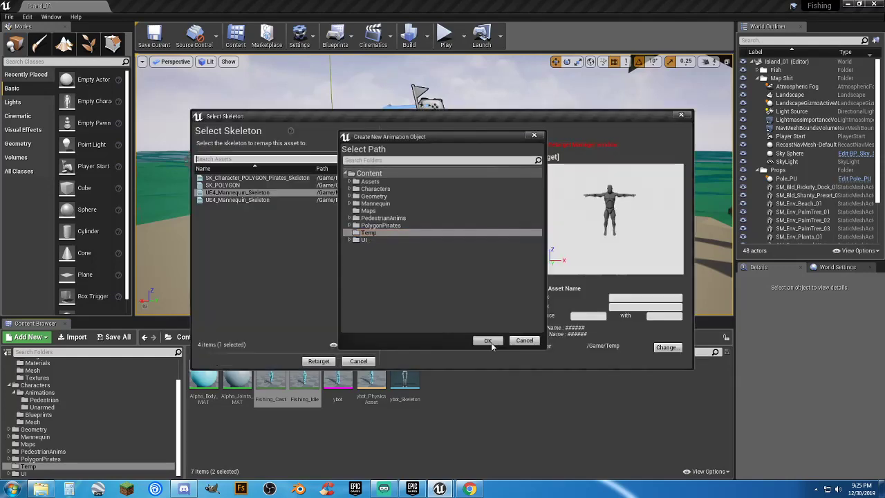
left_click(319, 361)
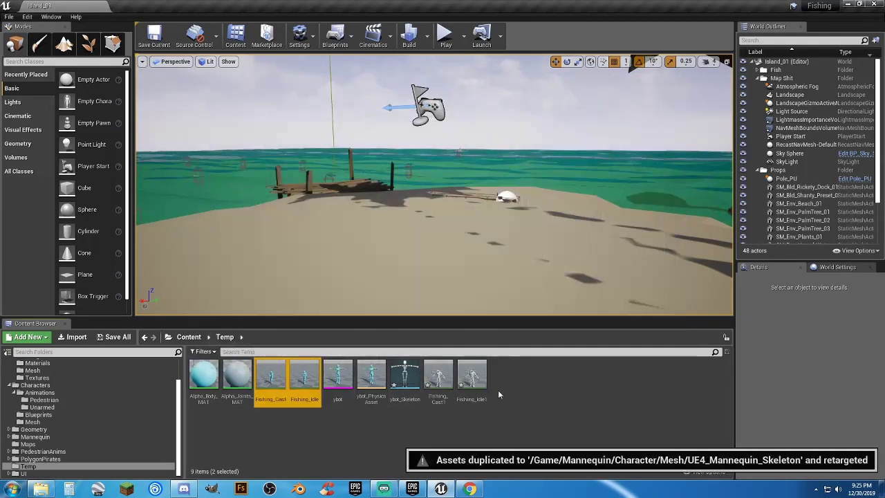
Step: Save all modified content and preview the retargeted Fishing_Cast1 animation on the mannequin, closing its editor
left_click(530, 405)
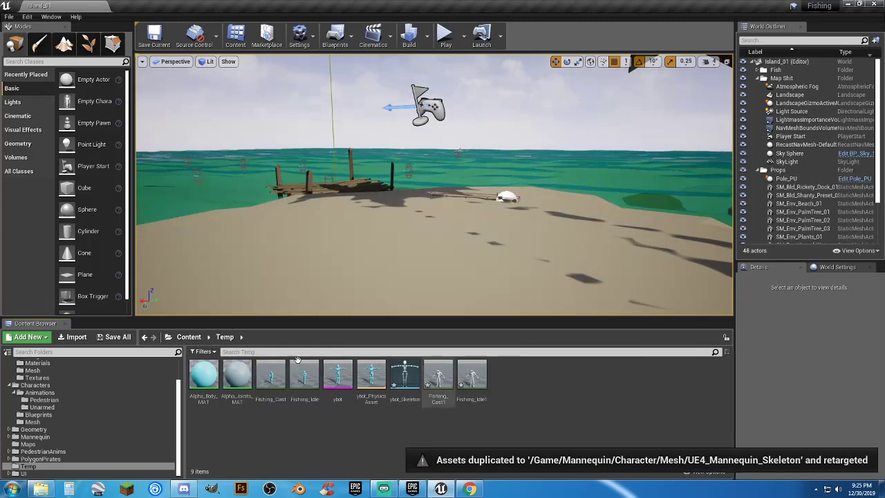
left_click(114, 336)
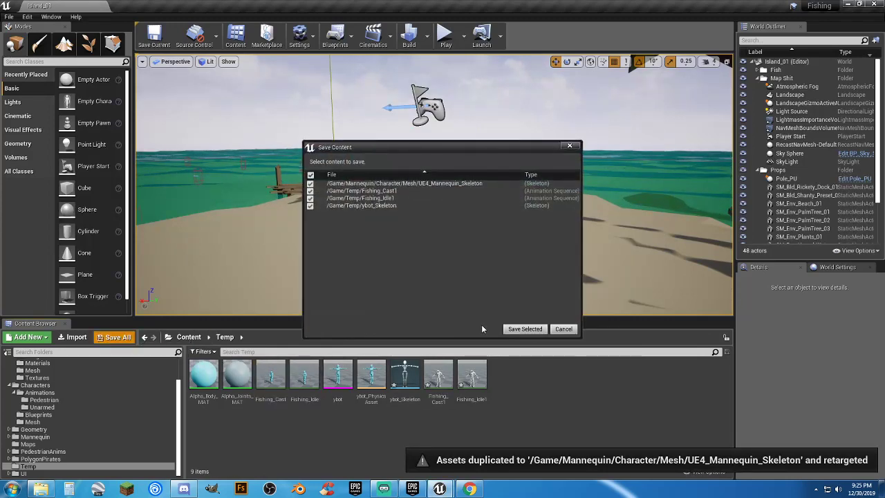
left_click(524, 327)
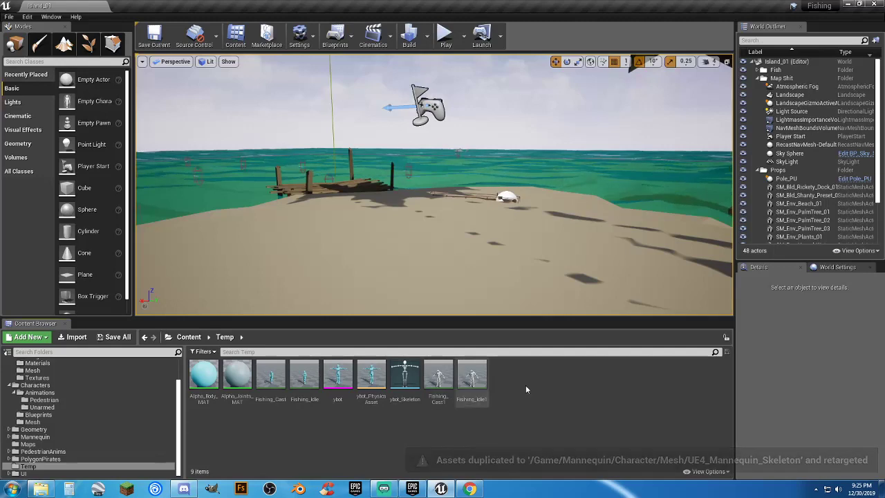
double_click(441, 398)
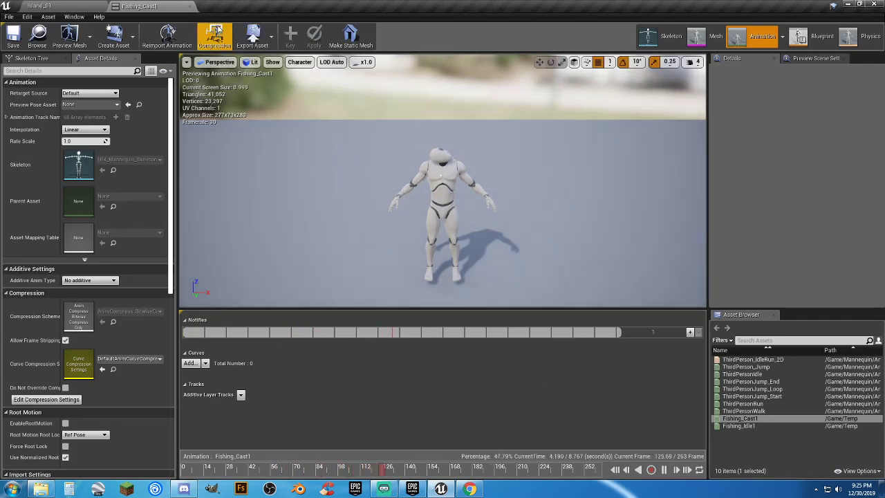
left_click(190, 7)
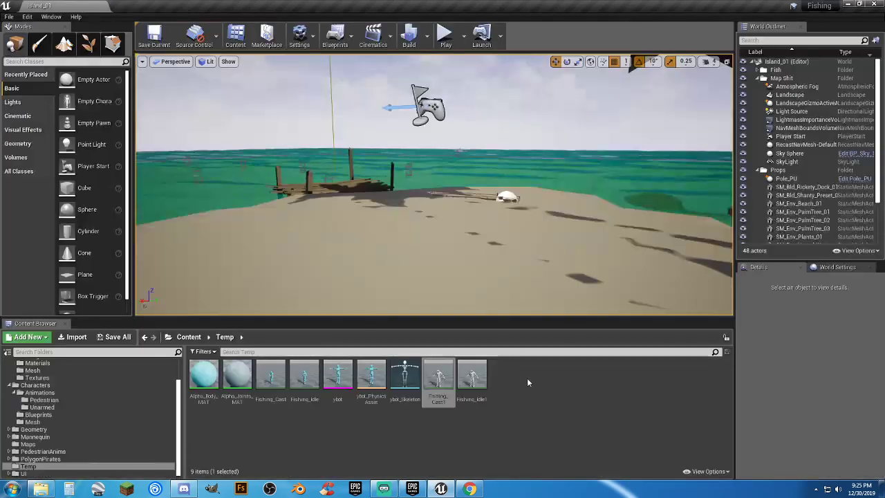
Step: Force delete the retargeted Fishing_Cast1 and Fishing_Idle1 animations from Temp
left_click(520, 401)
left_click(481, 406)
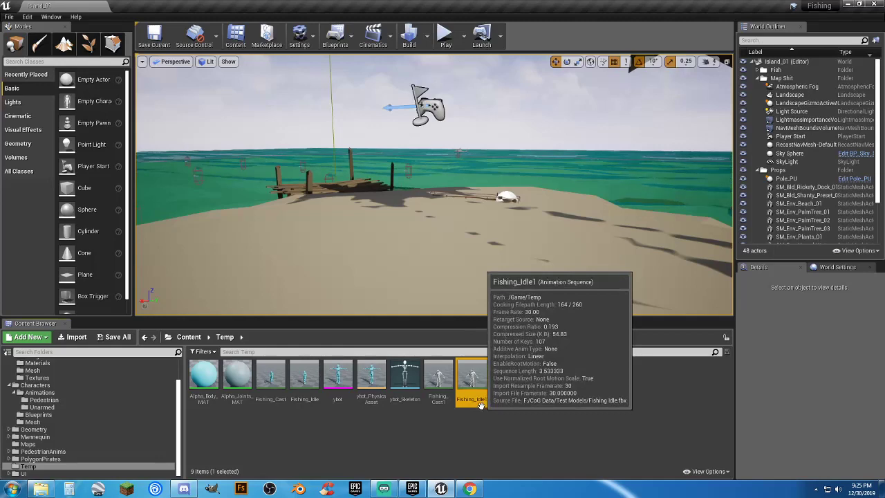
left_click(438, 380, "ctrl")
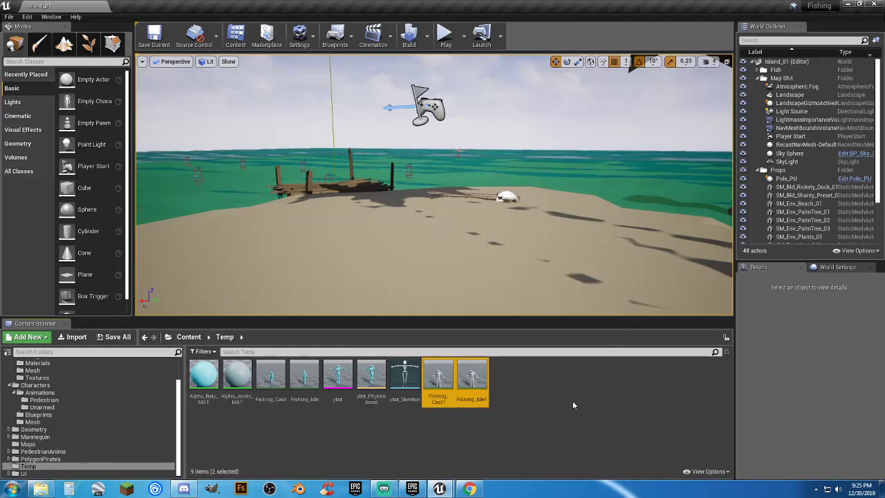
key("Delete")
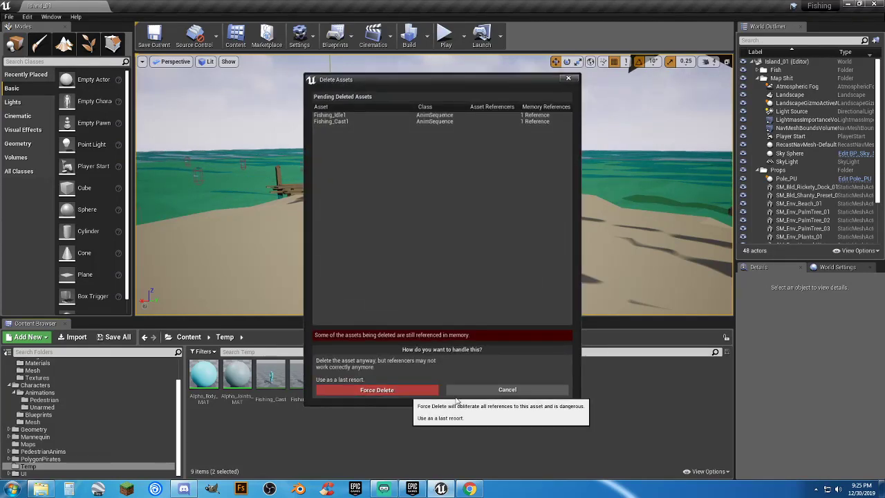
left_click(406, 391)
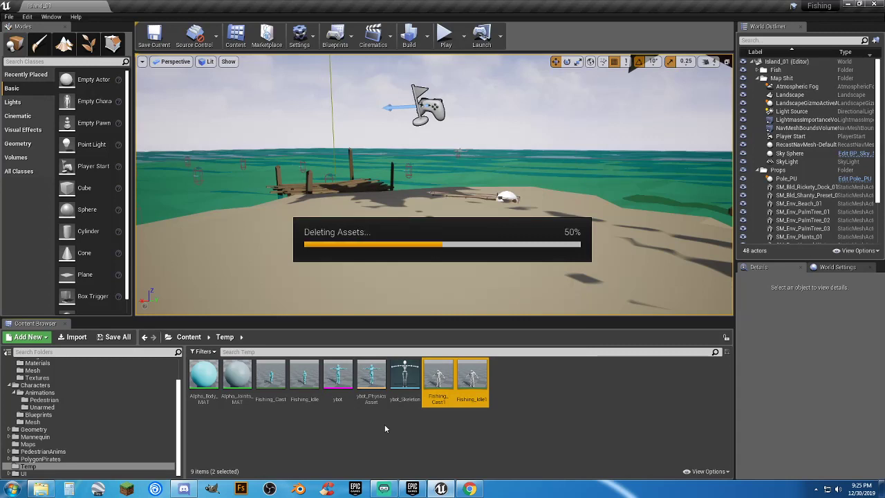
right_click(308, 401)
mouse_move(387, 154)
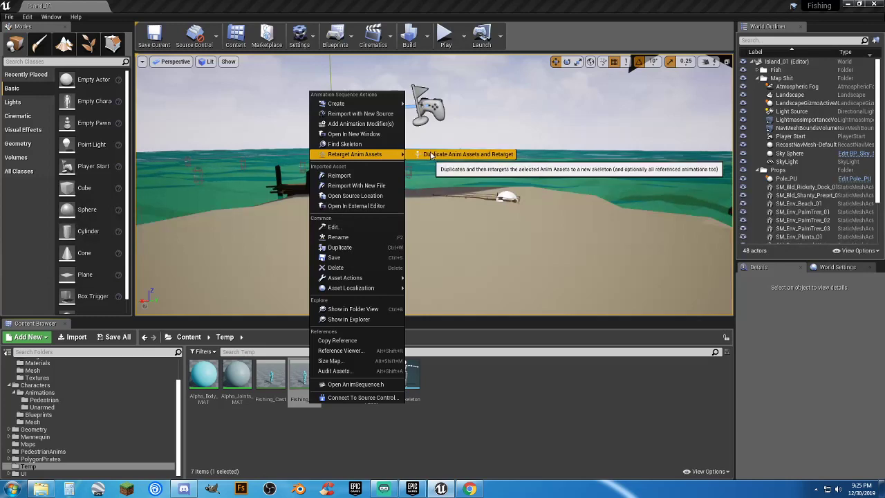
left_click(503, 422)
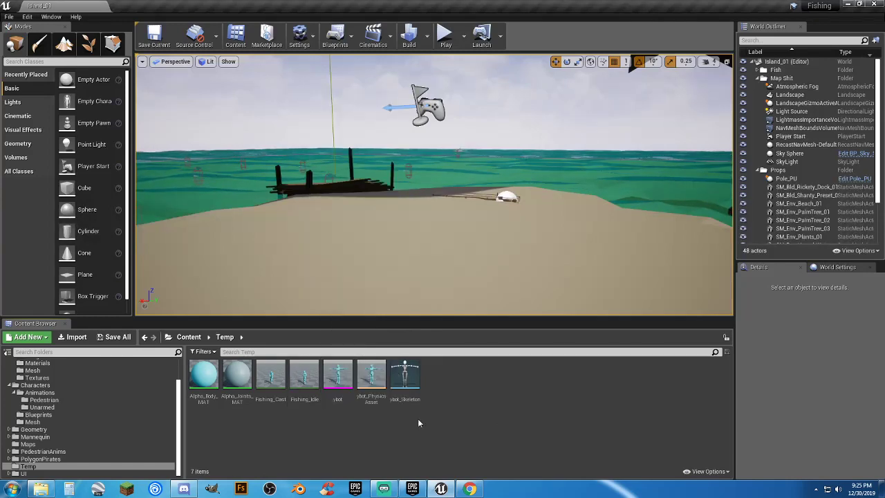
Step: Open ybot_Skeleton and examine the bones available for the Root and Pelvis nodes of its Humanoid rig
double_click(405, 381)
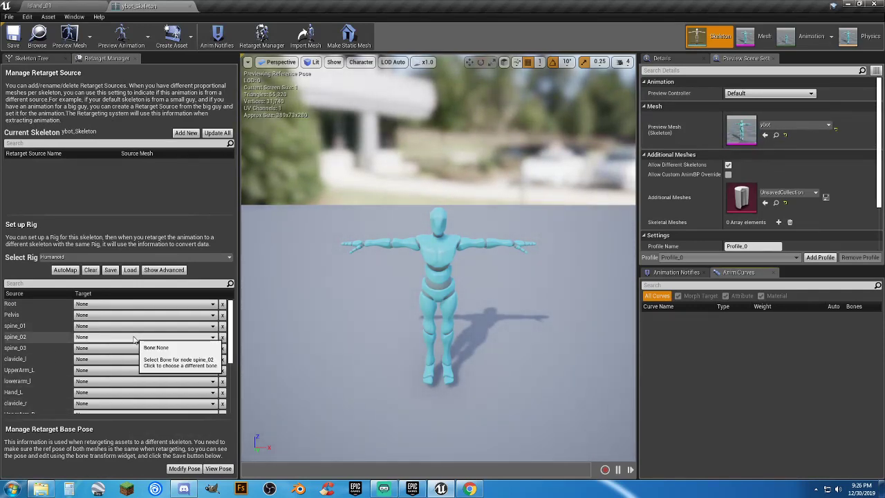
left_click(213, 304)
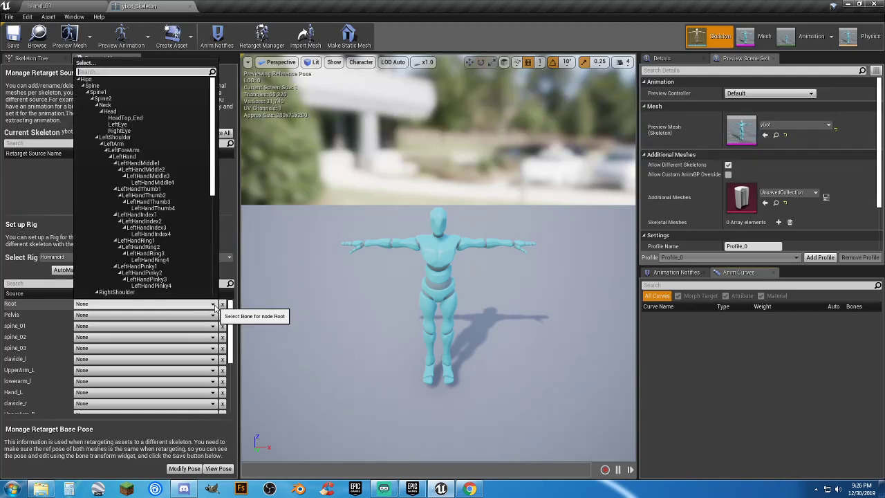
left_click(214, 305)
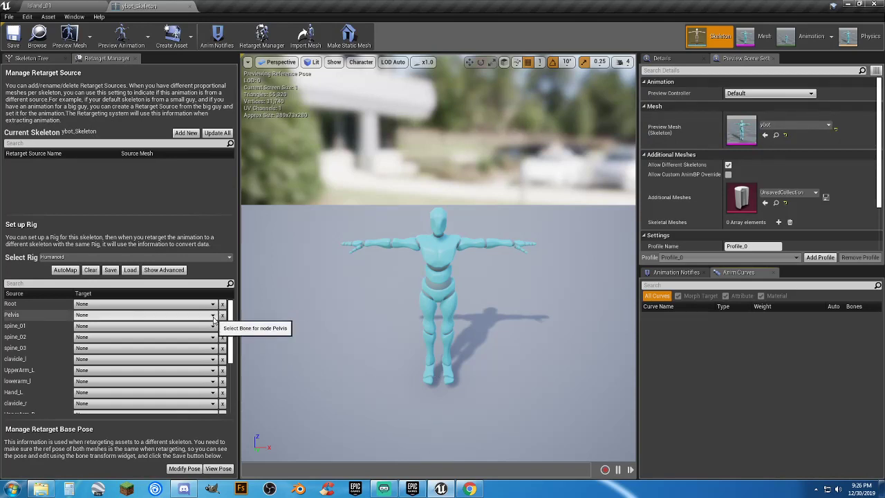
left_click(212, 315)
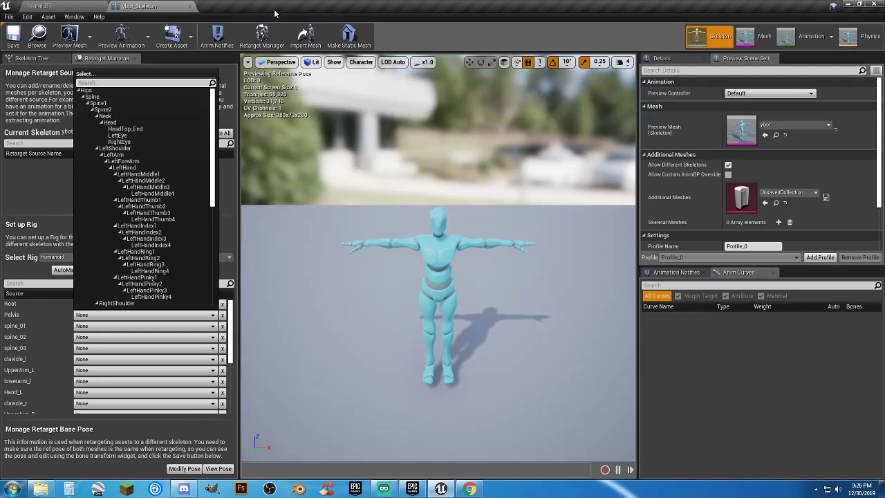
Step: Open UE4_Mannequin_Skeleton from Mannequin/Character/Mesh and examine its bone hierarchy in the skeleton tree
left_click(40, 6)
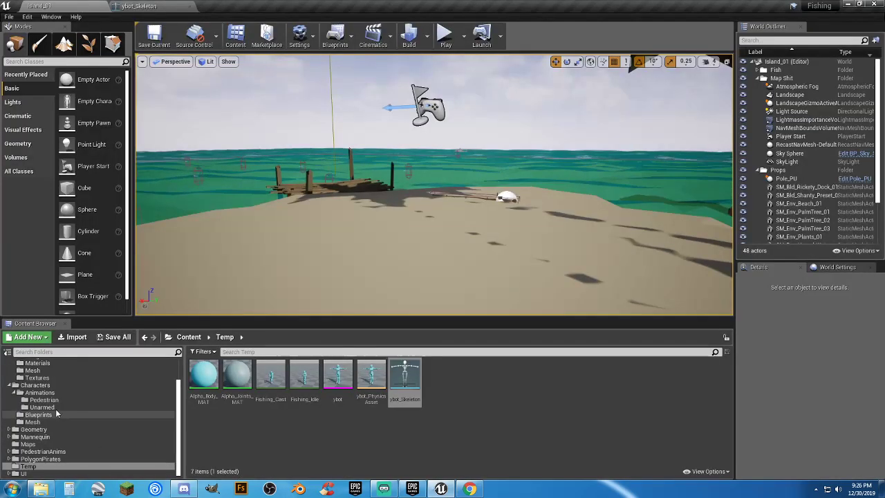
left_click(10, 436)
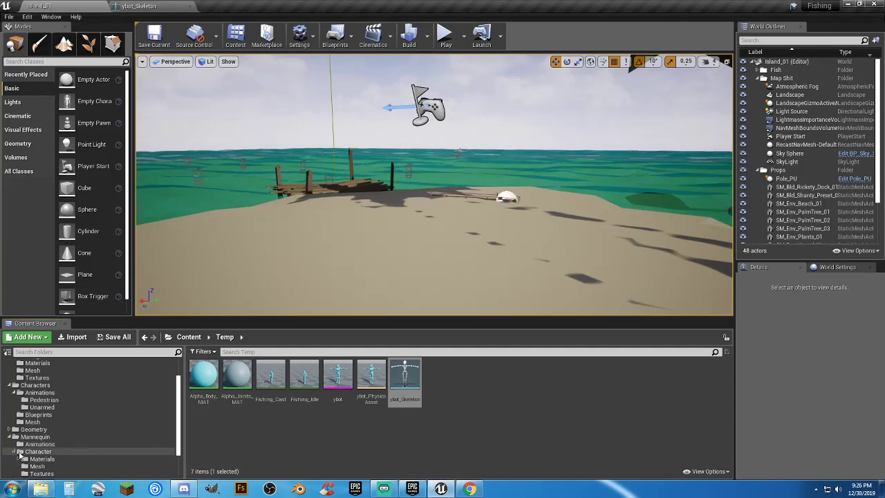
left_click(14, 451)
left_click(36, 436)
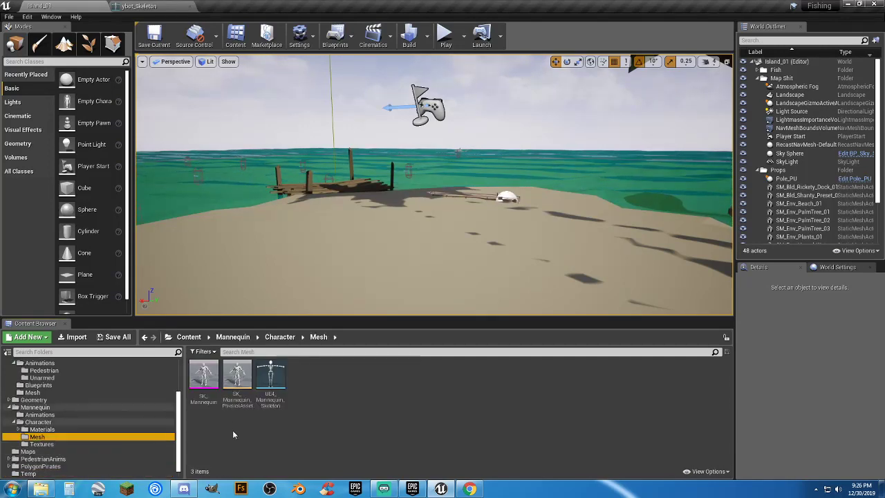
double_click(270, 402)
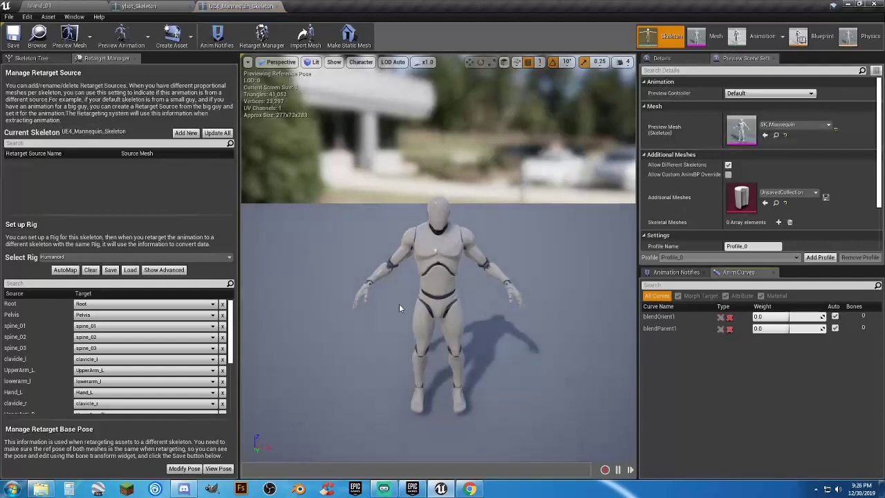
left_click(43, 61)
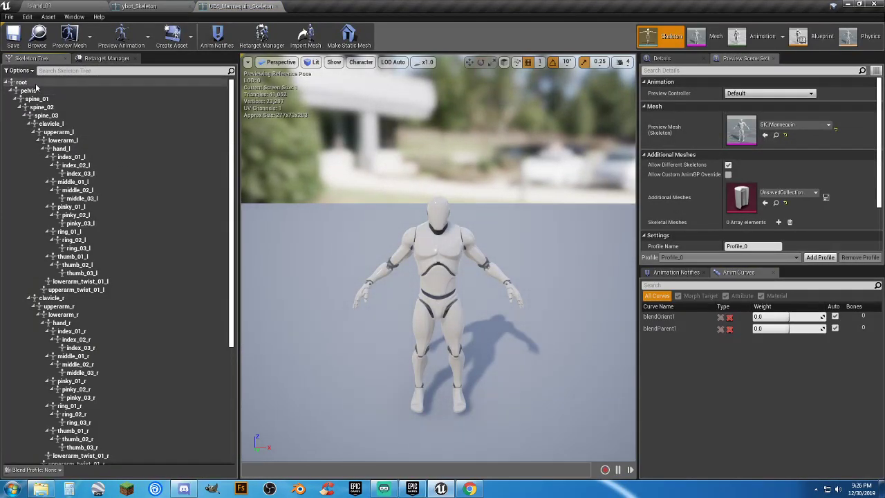
Step: In ybot_Skeleton's Humanoid rig setup, map the Pelvis node to the Spine bone
left_click(148, 6)
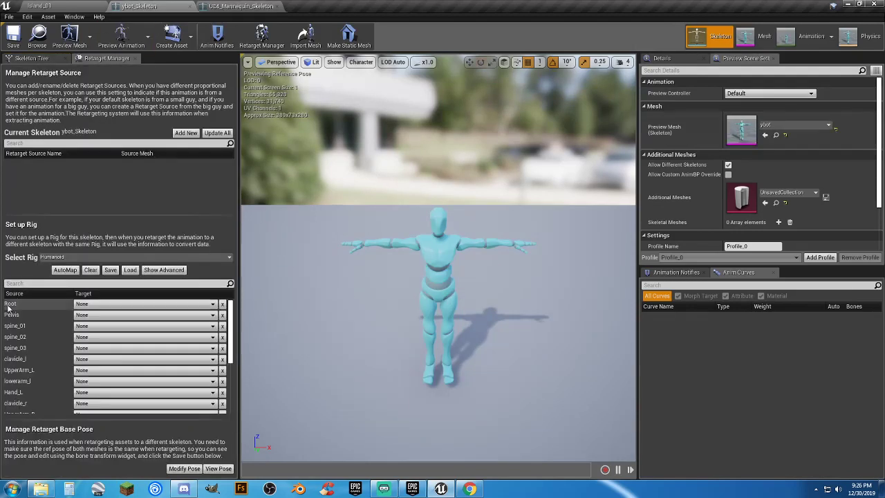
left_click(101, 318)
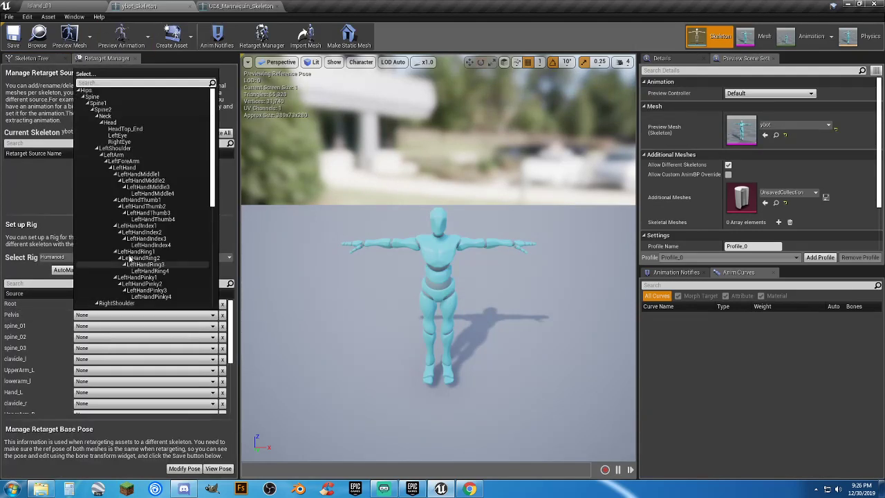
left_click(125, 96)
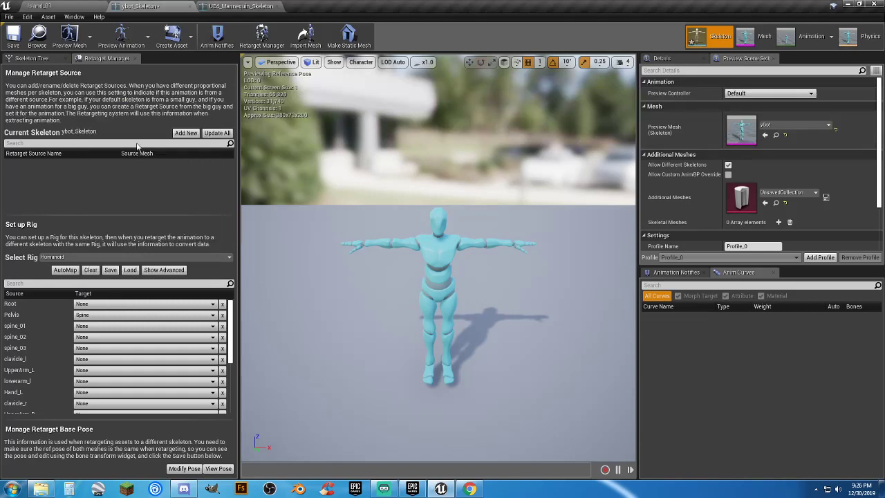
Step: Map the Root node of ybot_Skeleton's Humanoid rig to the Spine bone
left_click(189, 304)
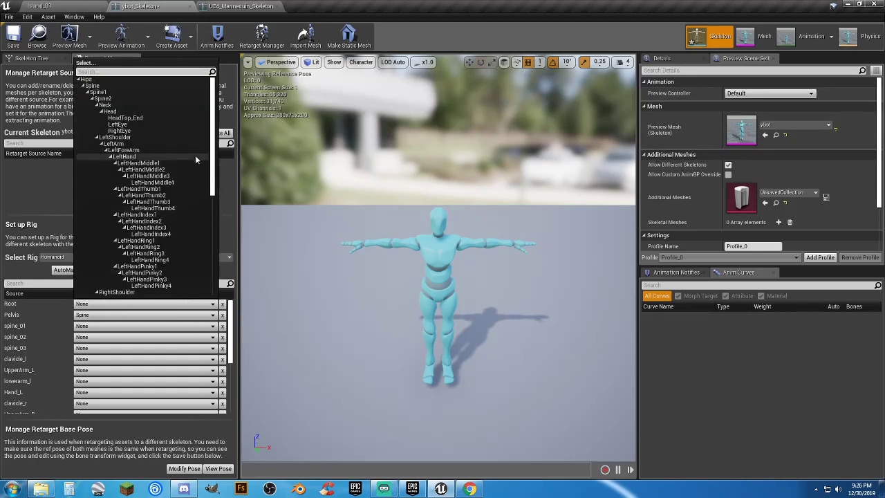
scroll(192, 108, "down", 10)
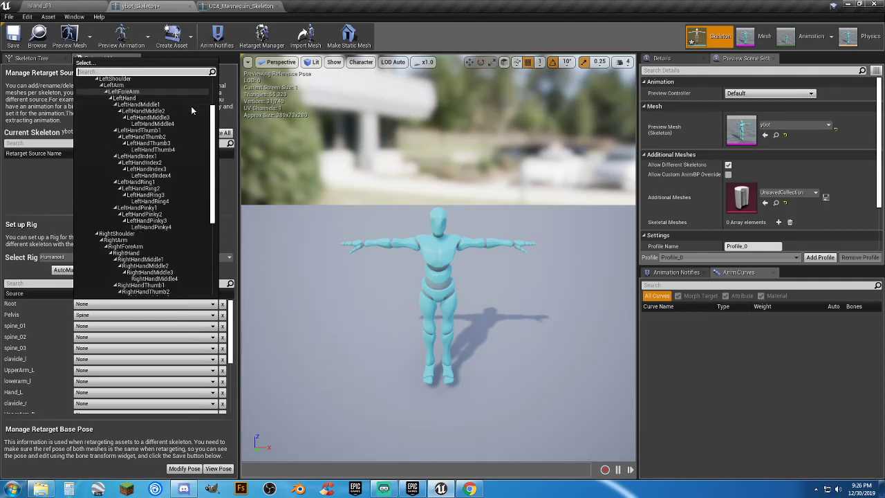
scroll(191, 105, "up", 10)
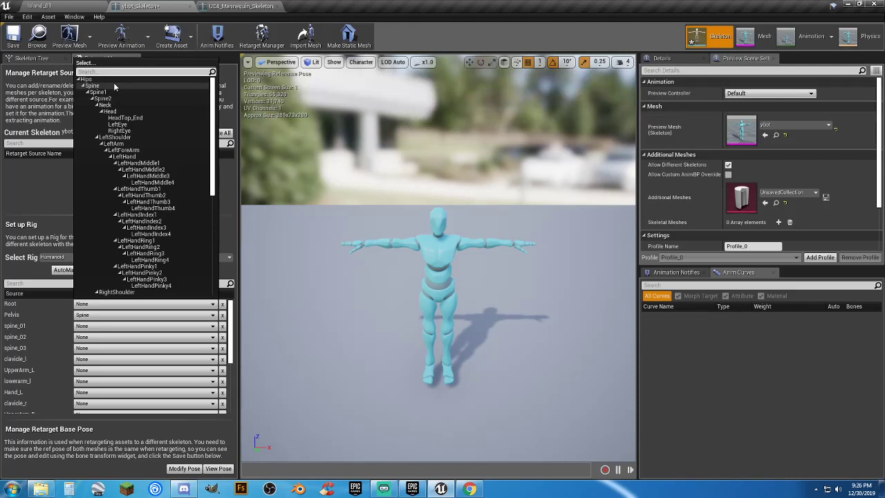
left_click(114, 85)
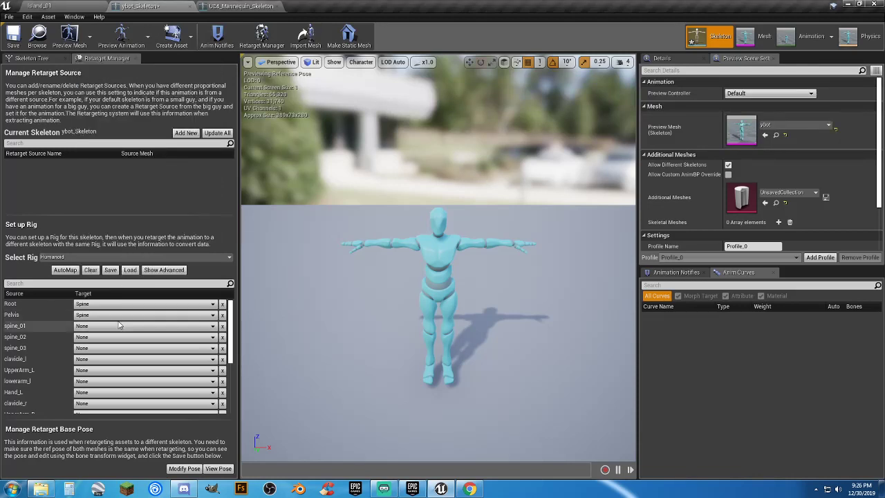
Step: Map the rig's spine nodes: spine_01 to Spine1, spine_02 to Spine2 and spine_03 to Neck
left_click(145, 325)
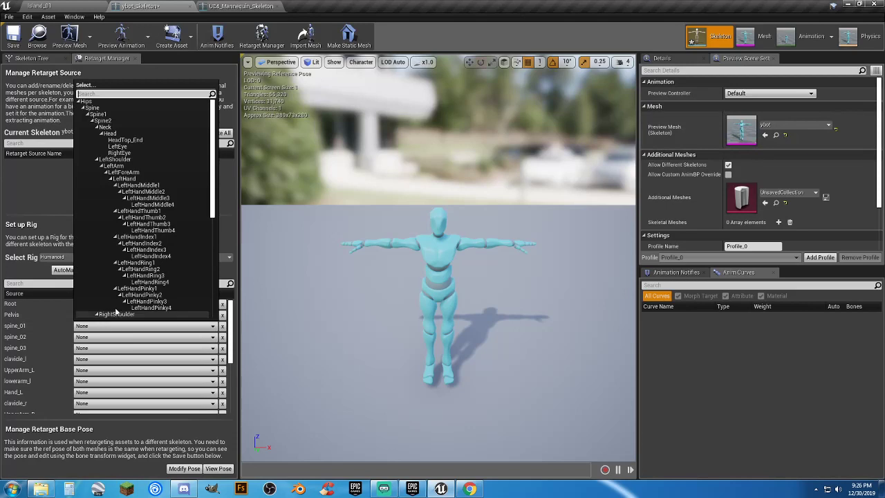
left_click(108, 114)
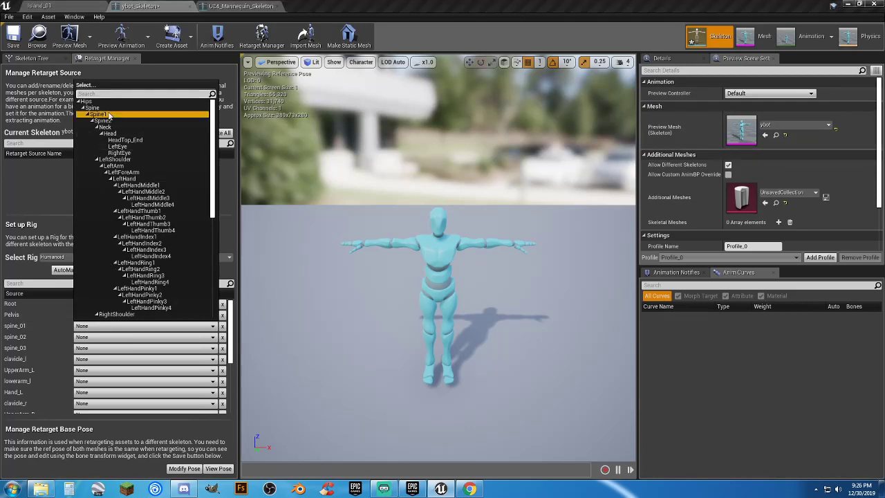
left_click(109, 338)
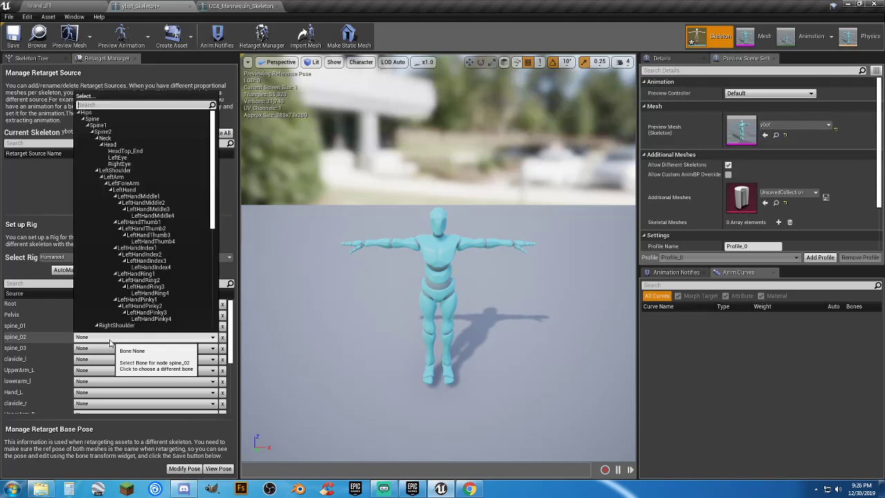
left_click(104, 132)
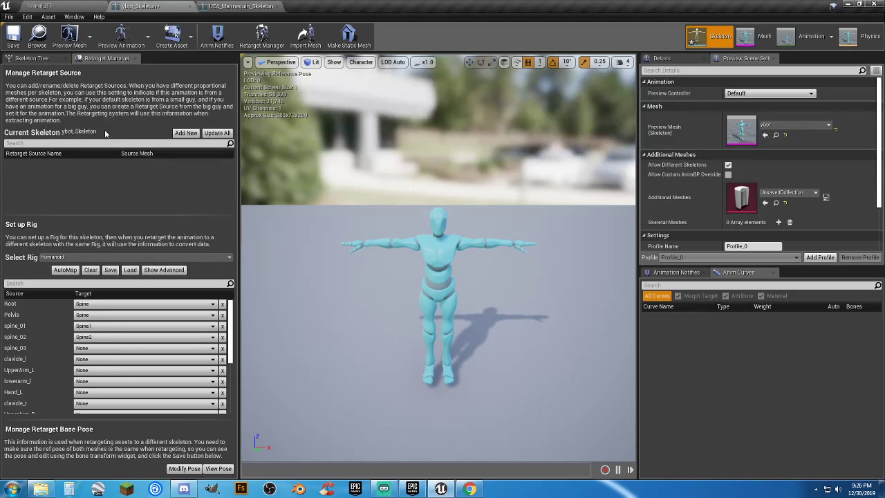
left_click(136, 349)
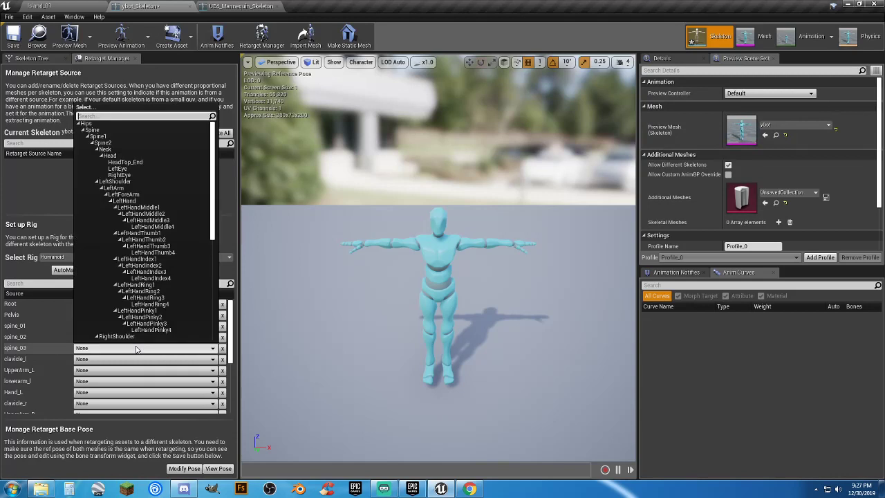
left_click(109, 151)
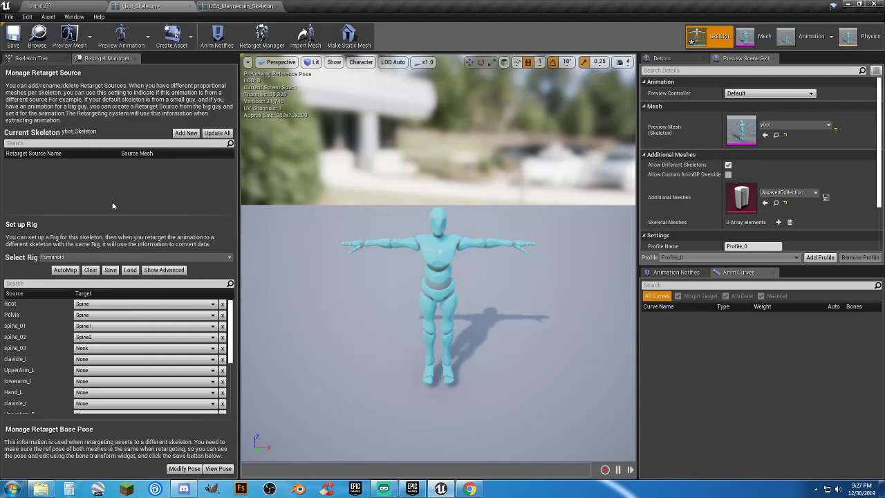
Step: Map the left arm nodes: clavicle_l to LeftShoulder, UpperArm_L to LeftArm, lowerarm_l to LeftForeArm and Hand_L to LeftHand
left_click(103, 360)
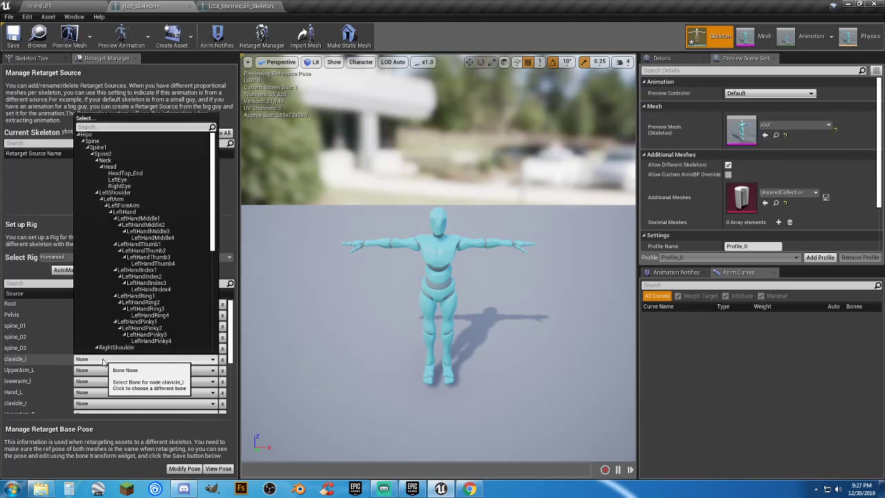
left_click(135, 193)
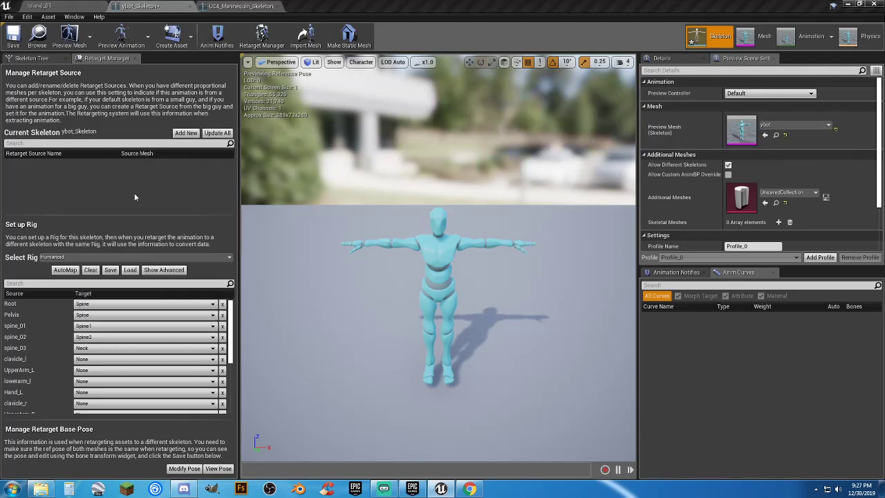
left_click(112, 371)
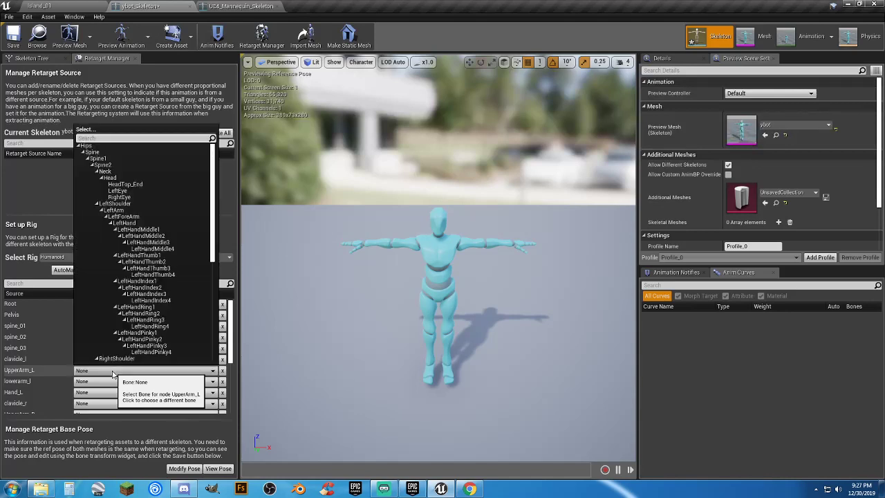
left_click(131, 212)
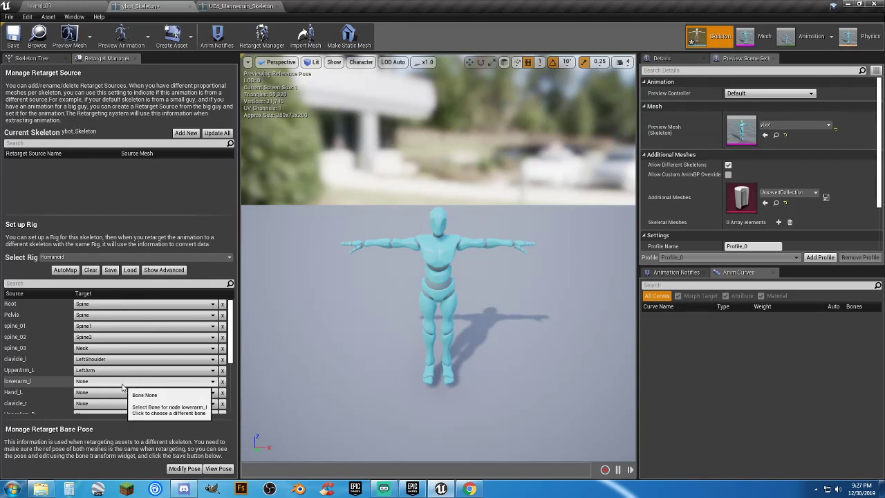
left_click(122, 388)
left_click(128, 230)
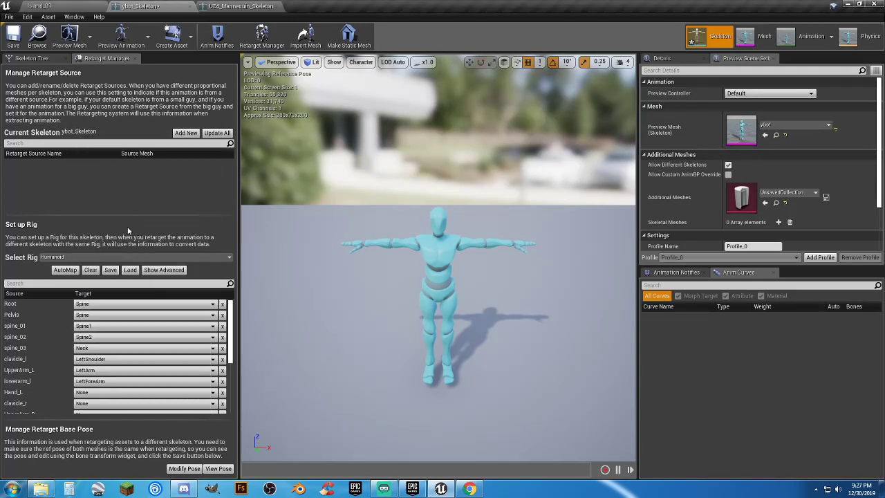
left_click(136, 393)
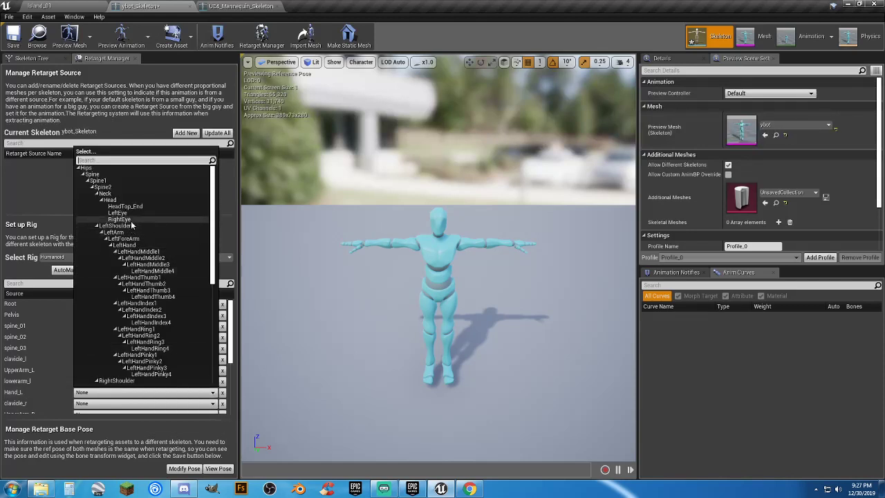
left_click(134, 244)
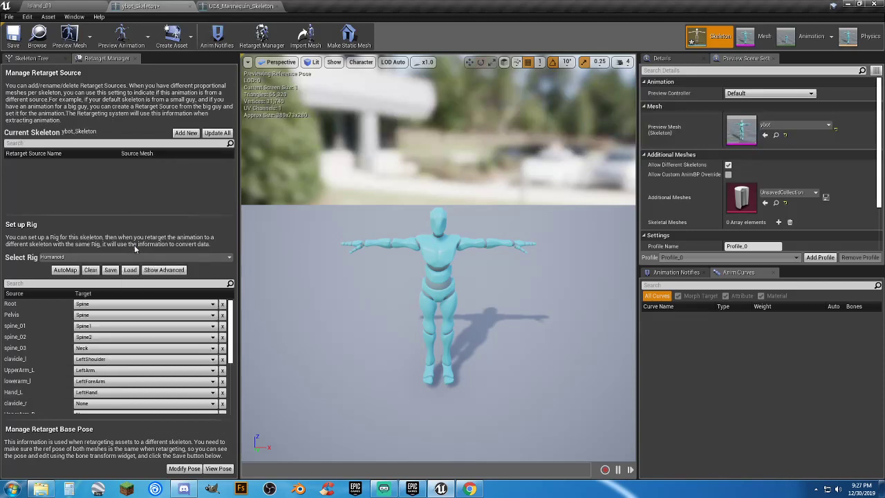
Step: Map the clavicle_r node to the RightShoulder bone and the UpperArm_R node to the RightArm bone
scroll(147, 359, "down", 2)
scroll(147, 360, "down", 1)
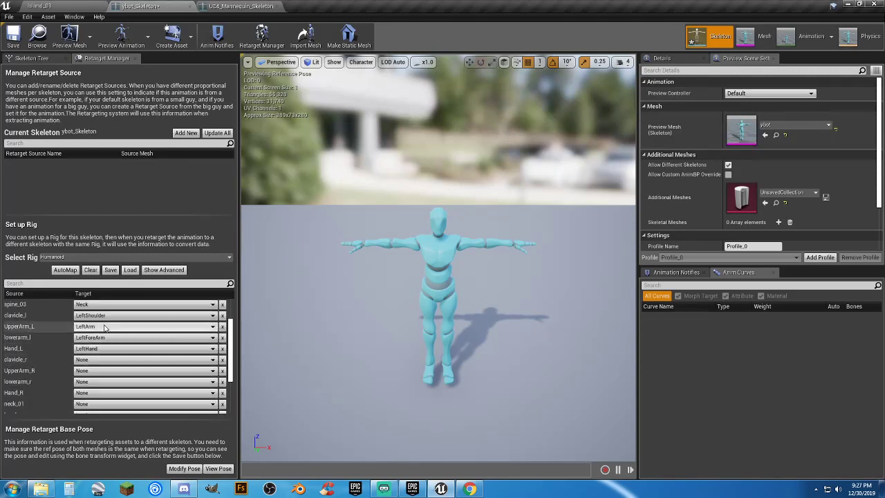
scroll(119, 342, "down", 1)
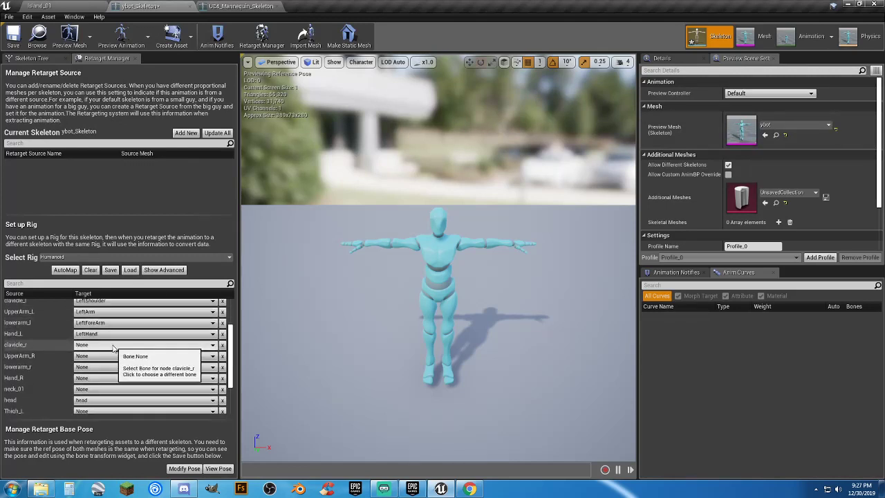
left_click(108, 348)
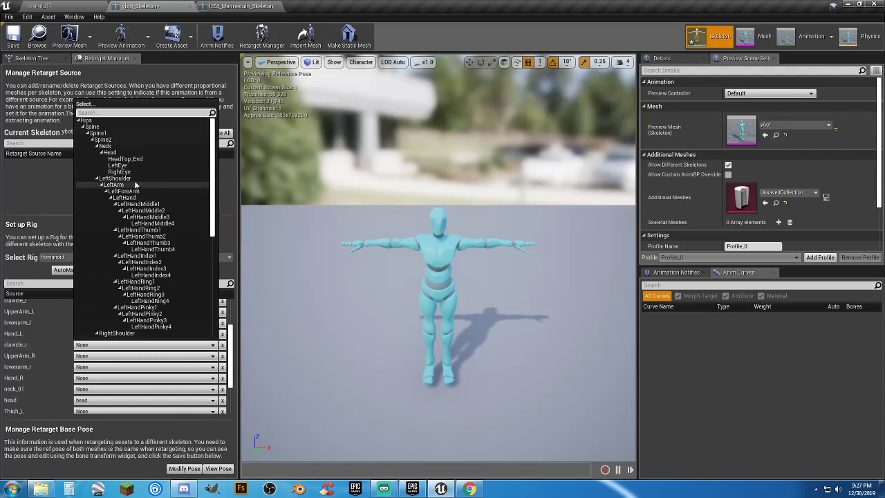
scroll(131, 283, "down", 2)
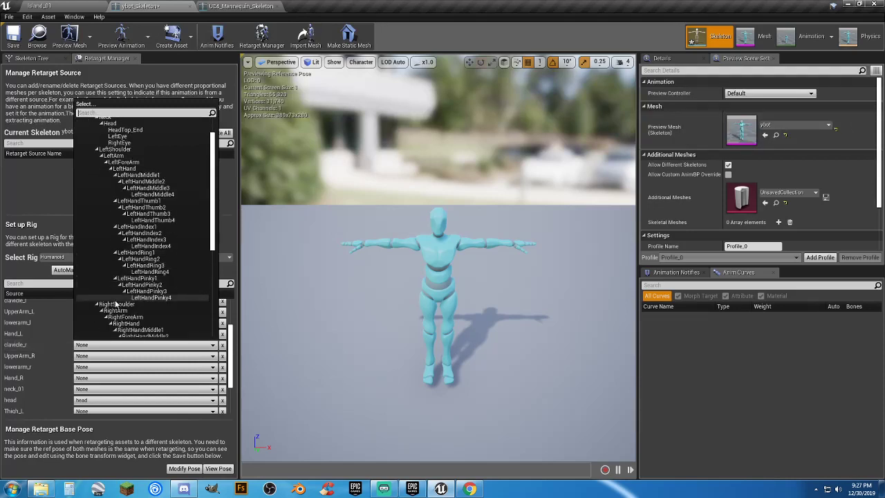
left_click(116, 304)
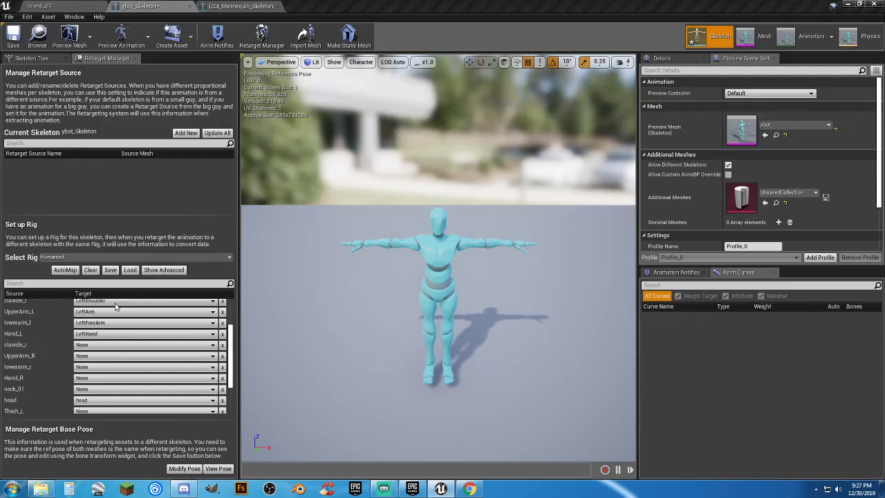
left_click(107, 357)
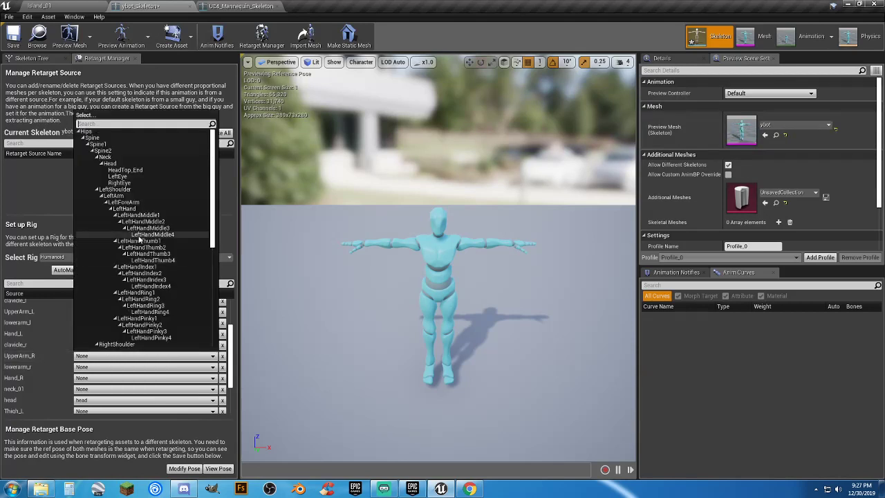
scroll(137, 249, "down", 2)
scroll(135, 253, "down", 2)
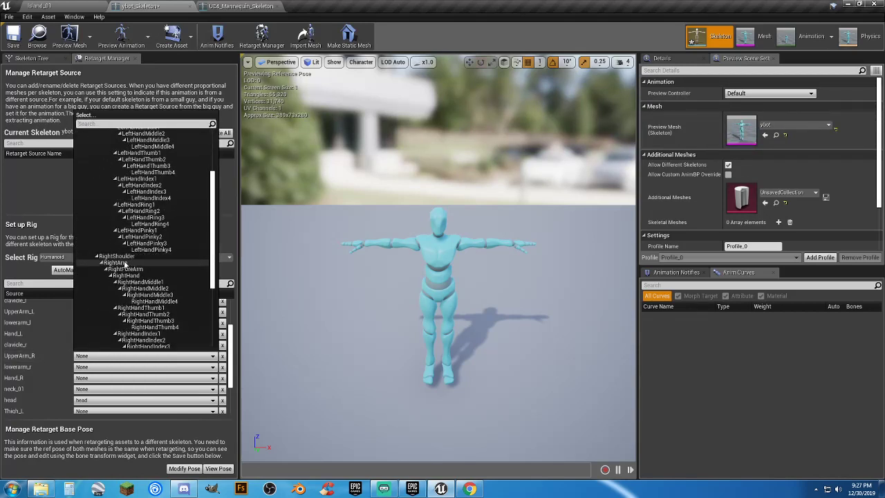
left_click(125, 263)
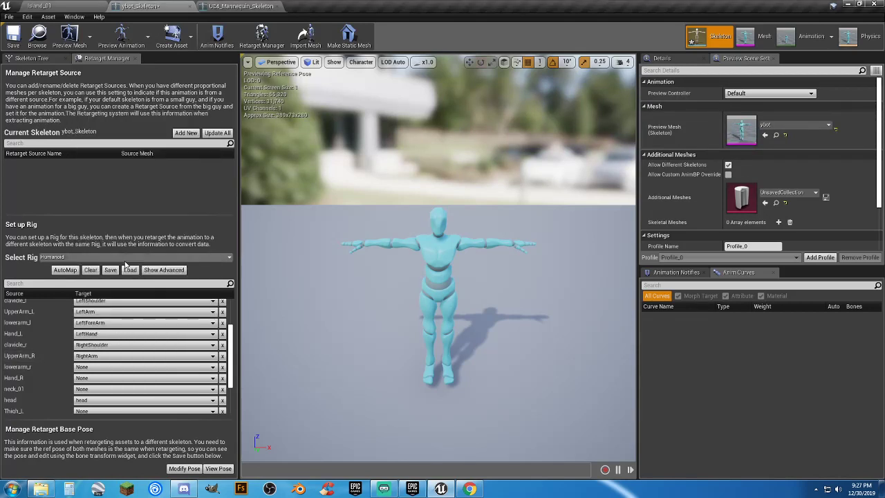
Step: Map the lowerarm_r node to the RightForeArm bone and the Hand_R node to the RightHand bone
left_click(124, 371)
scroll(135, 277, "down", 3)
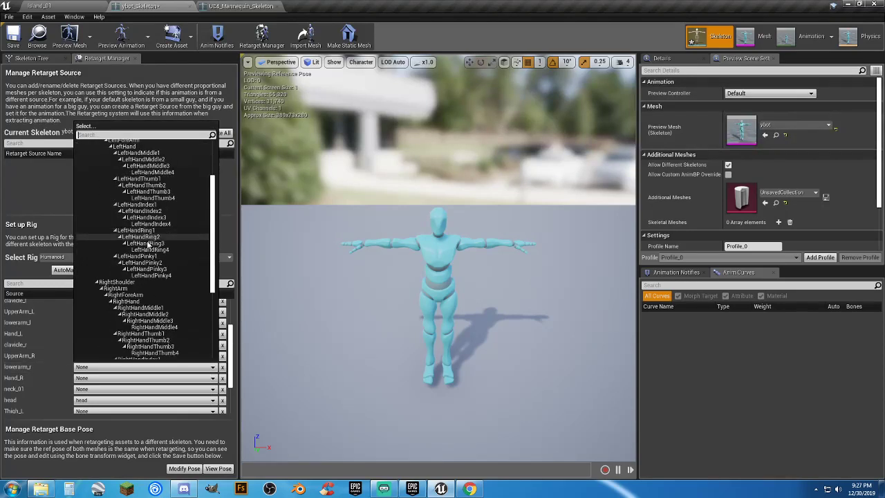
left_click(127, 294)
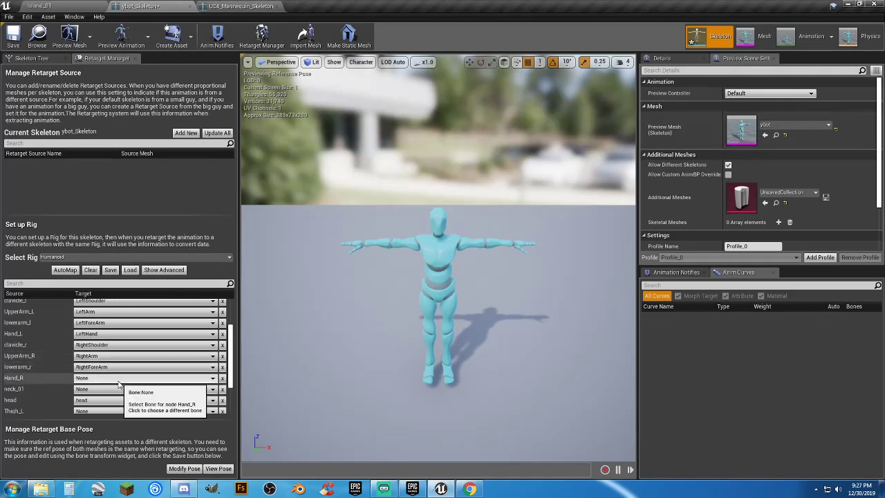
left_click(119, 380)
scroll(141, 276, "down", 5)
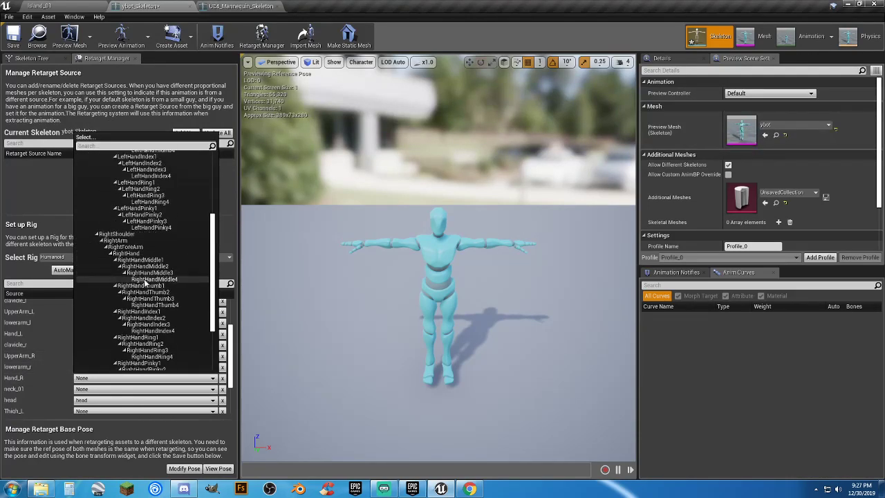
scroll(147, 286, "down", 2)
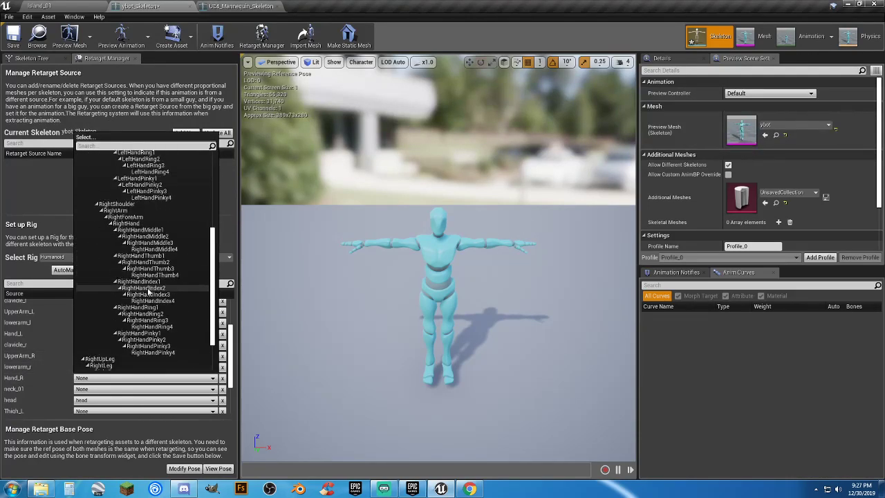
left_click(130, 224)
scroll(152, 374, "down", 3)
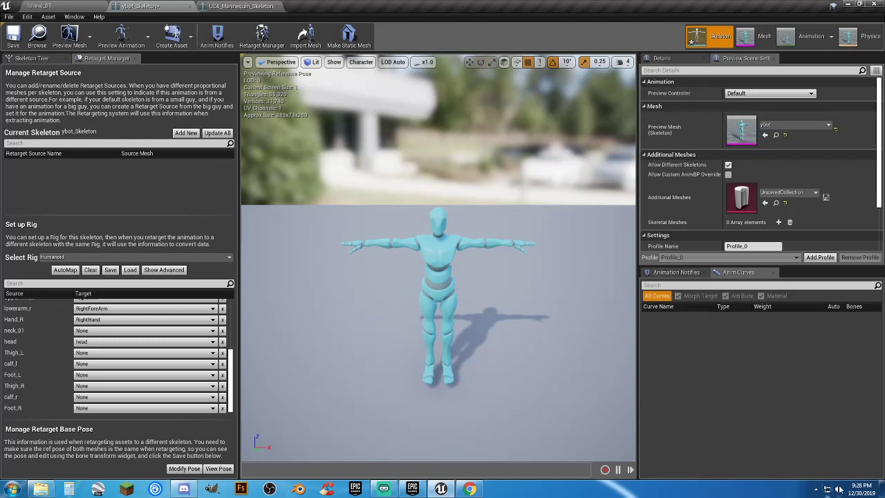
left_click(861, 490)
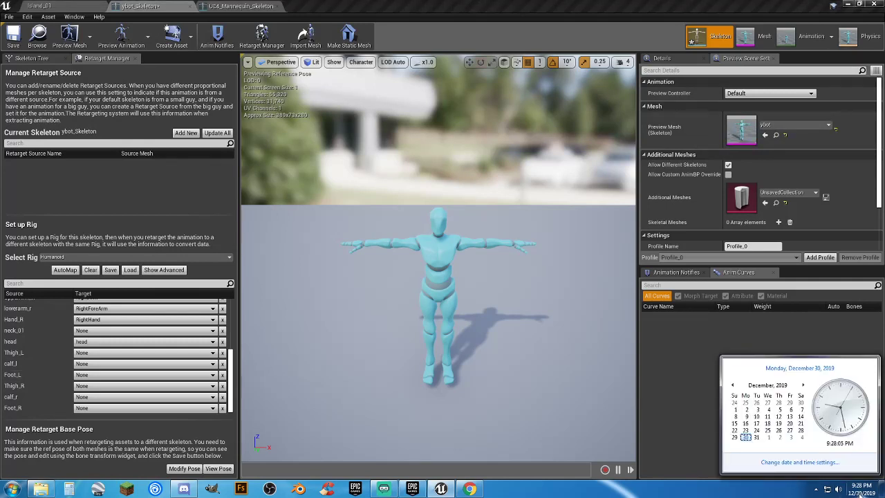
left_click(677, 411)
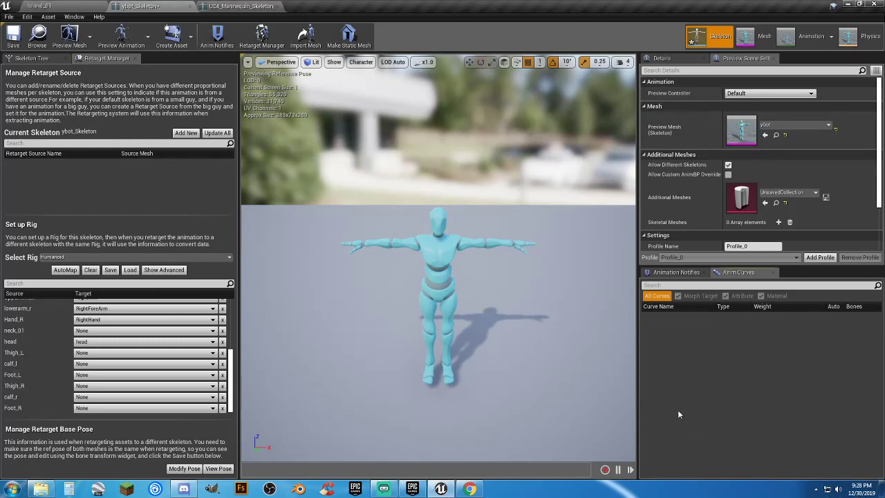
Step: Map the left leg nodes: Thigh_L to LeftUpLeg, calf_l to LeftLeg and Foot_L to LeftFoot
left_click(123, 355)
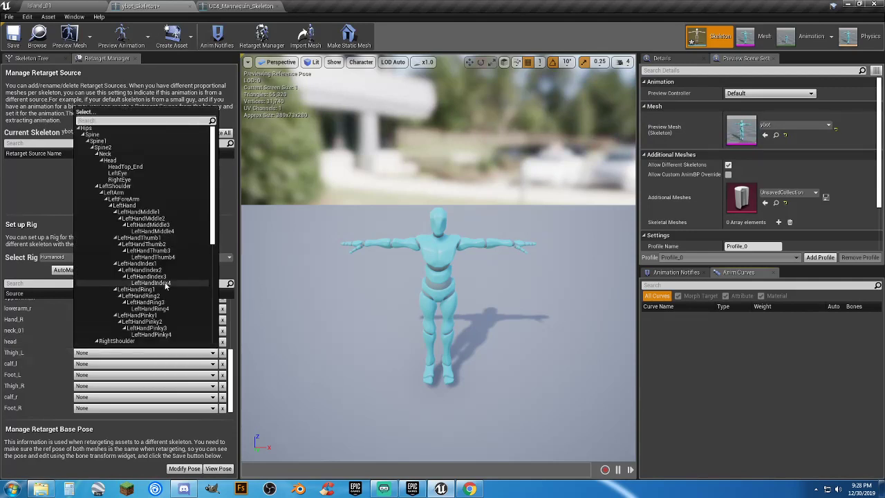
scroll(165, 283, "down", 8)
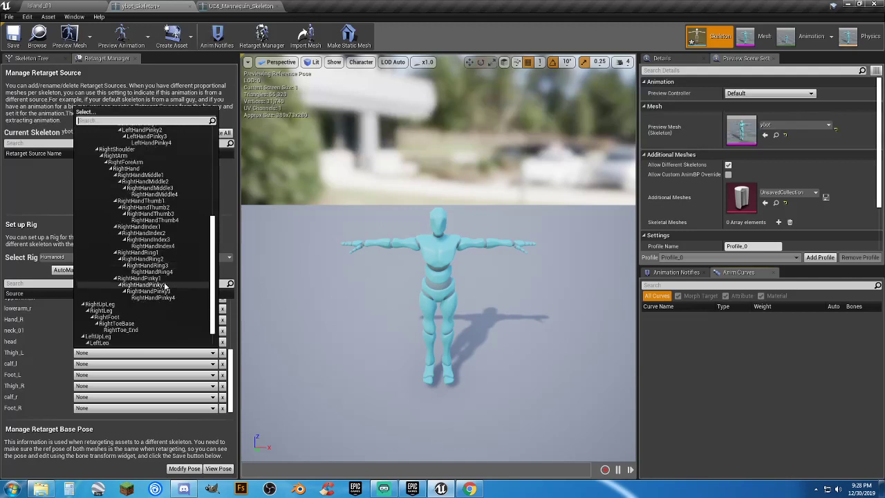
scroll(165, 284, "down", 1)
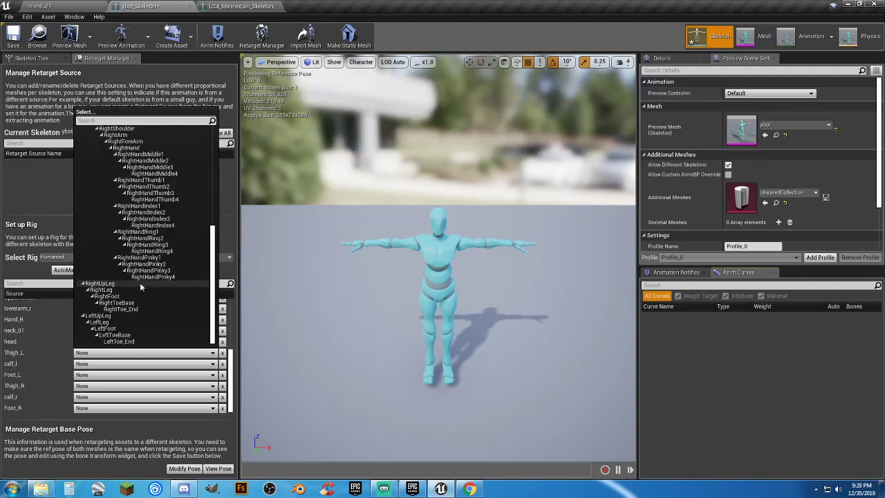
left_click(115, 315)
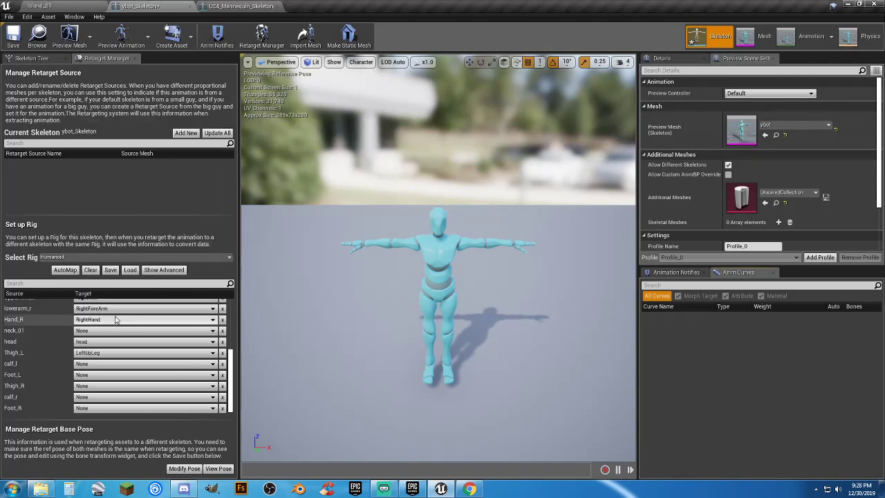
left_click(109, 365)
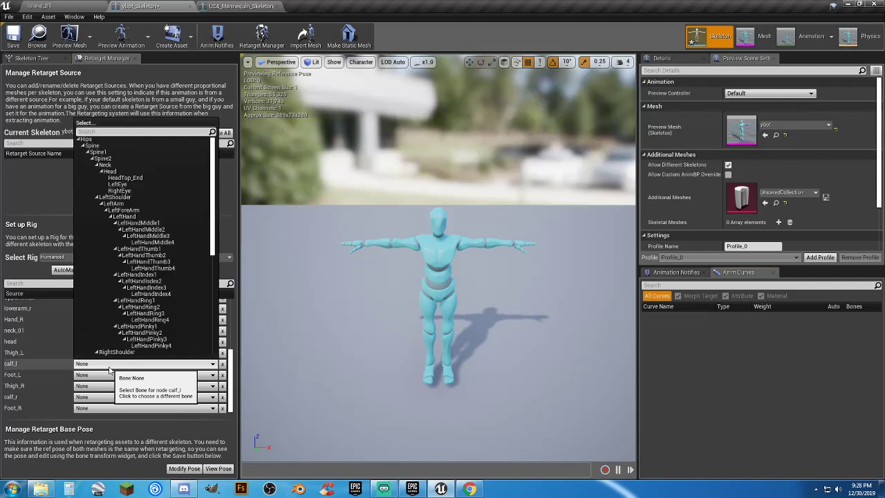
scroll(115, 339, "down", 5)
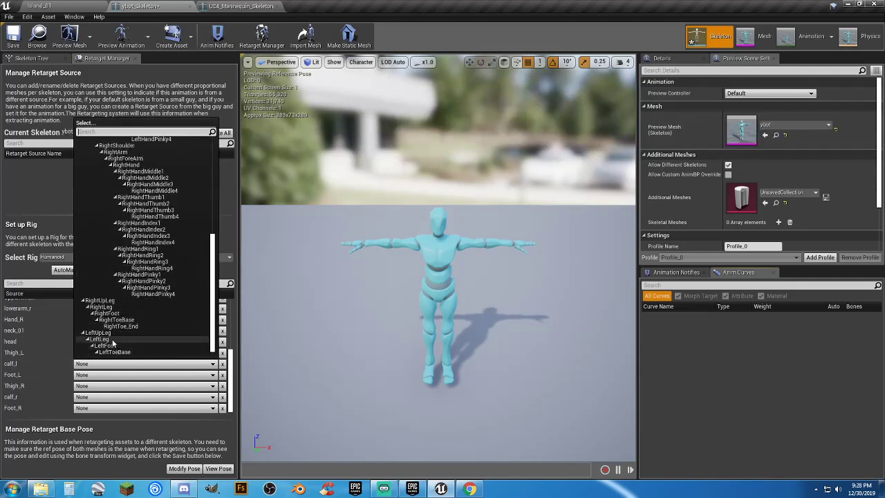
left_click(109, 340)
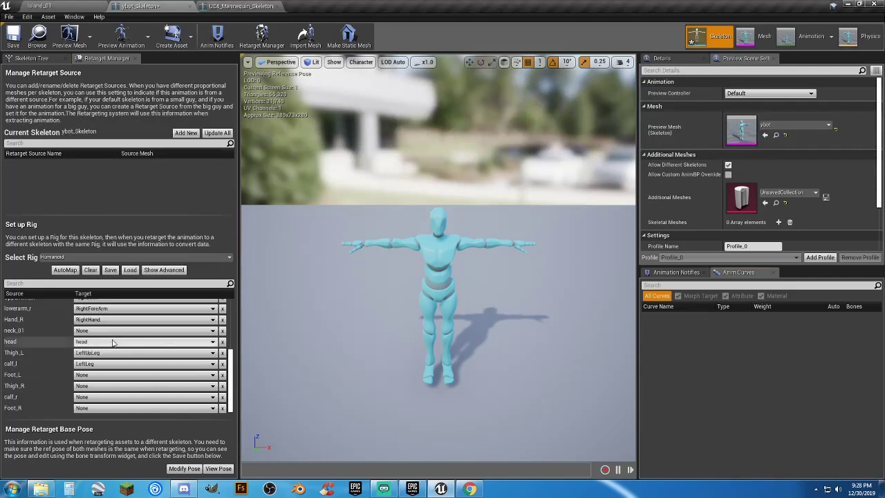
left_click(116, 377)
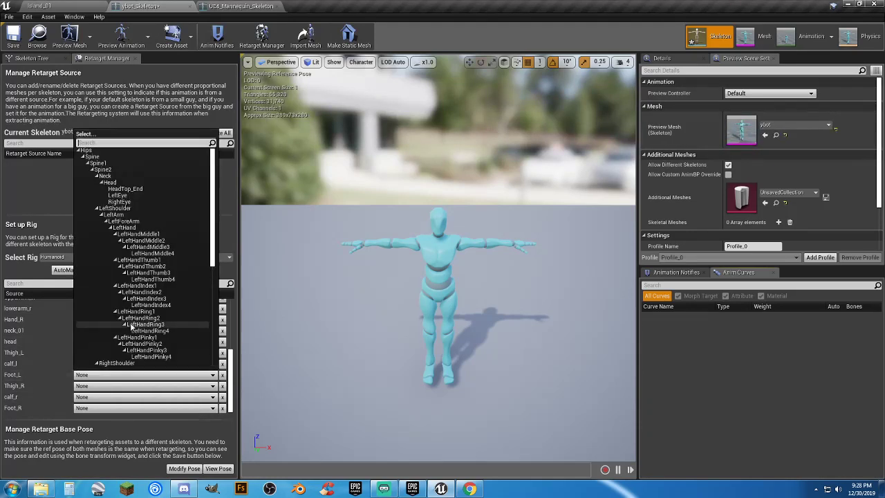
scroll(136, 327, "down", 3)
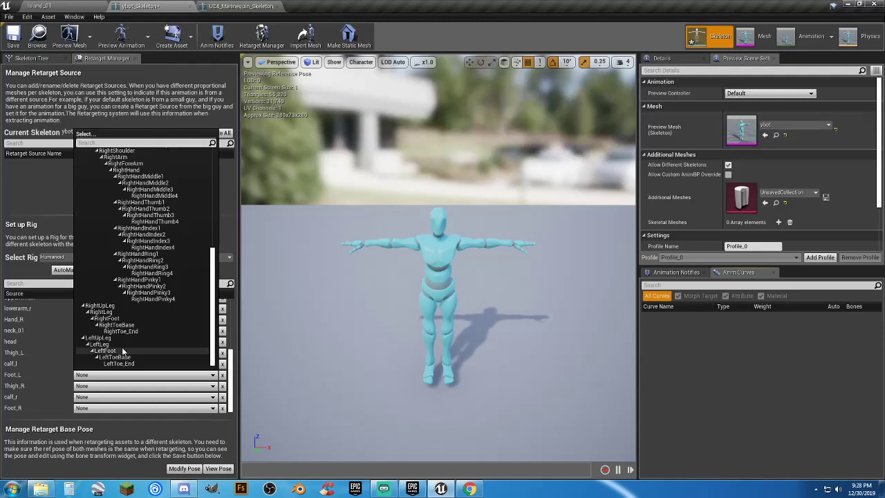
left_click(122, 351)
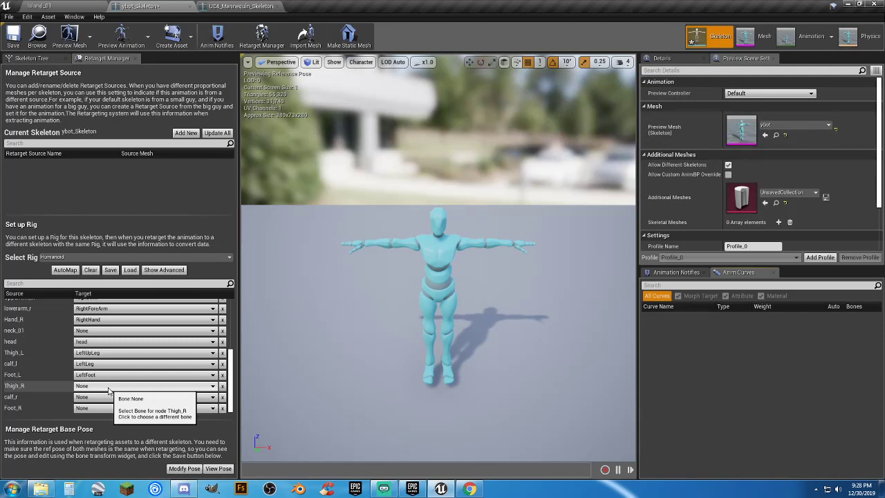
Step: Map the right leg nodes Thigh_R to RightUpLeg, calf_r to RightLeg and Foot_R to RightFoot, and save the Y Bot skeleton
left_click(108, 391)
scroll(128, 333, "down", 5)
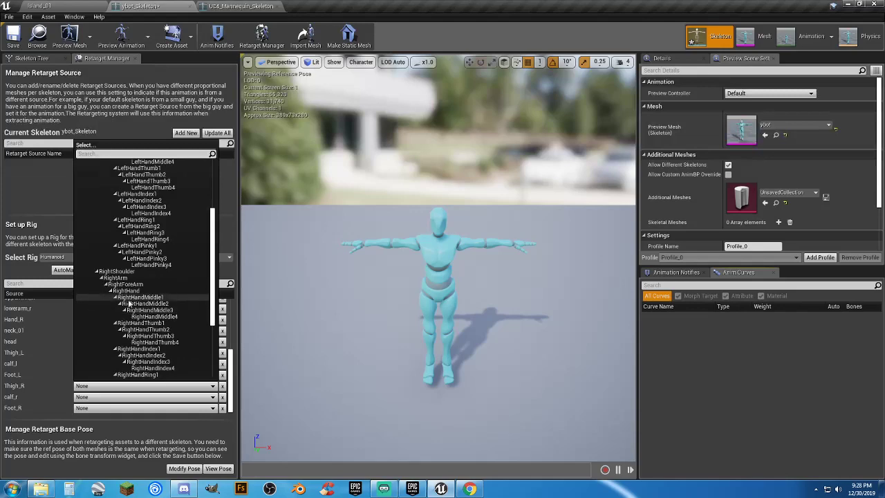
scroll(128, 332, "down", 1)
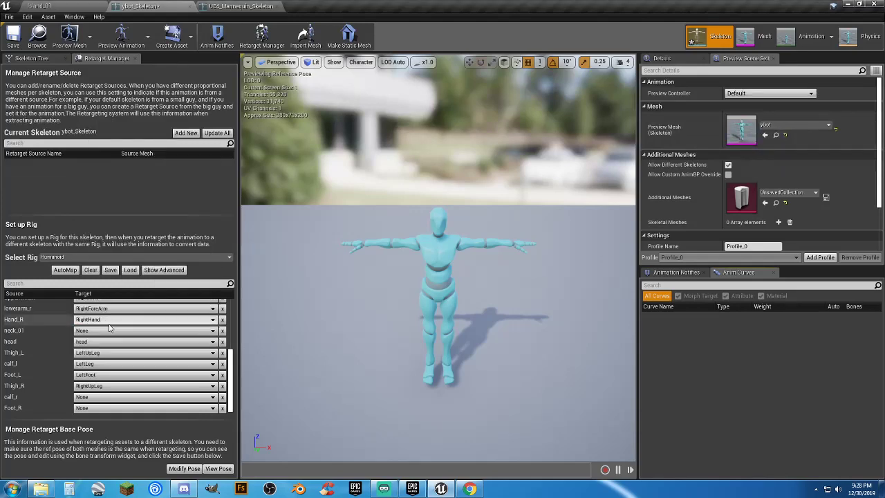
left_click(108, 324)
left_click(118, 409)
scroll(155, 339, "down", 3)
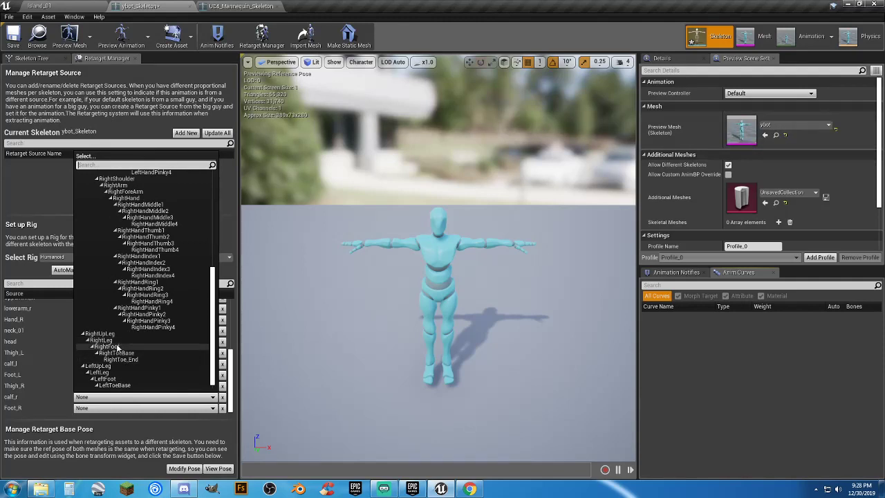
left_click(116, 341)
left_click(123, 408)
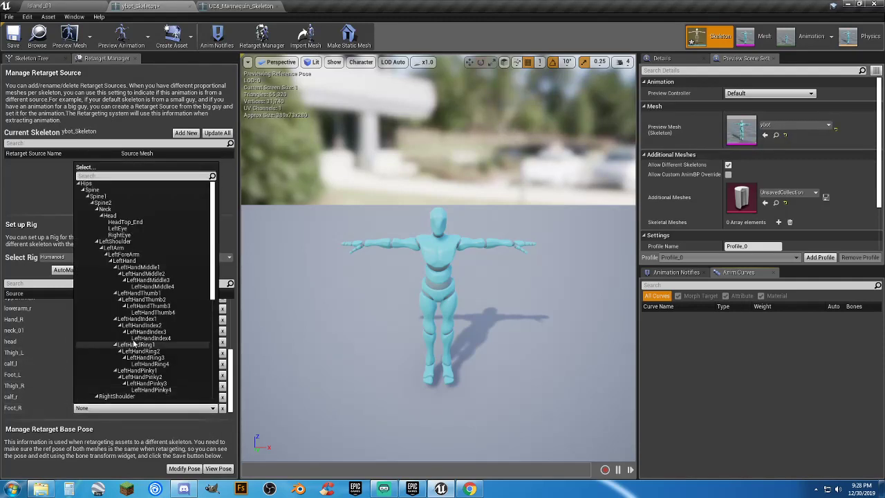
scroll(134, 344, "down", 6)
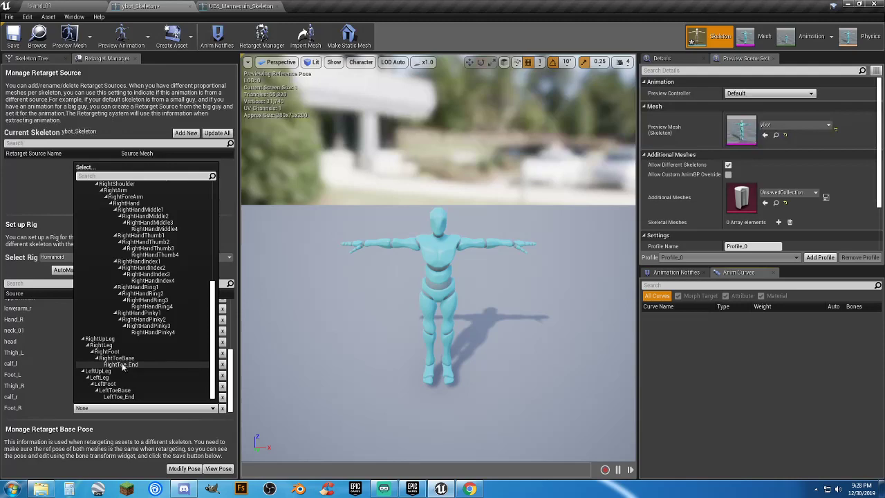
left_click(111, 351)
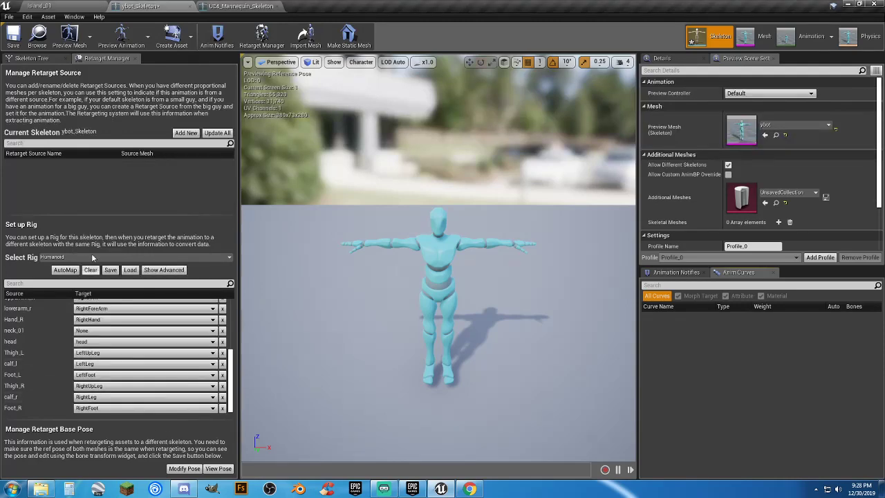
left_click(16, 38)
Step: Return to the Island_01 level and open the project's Temp content folder
left_click(69, 6)
left_click(340, 421)
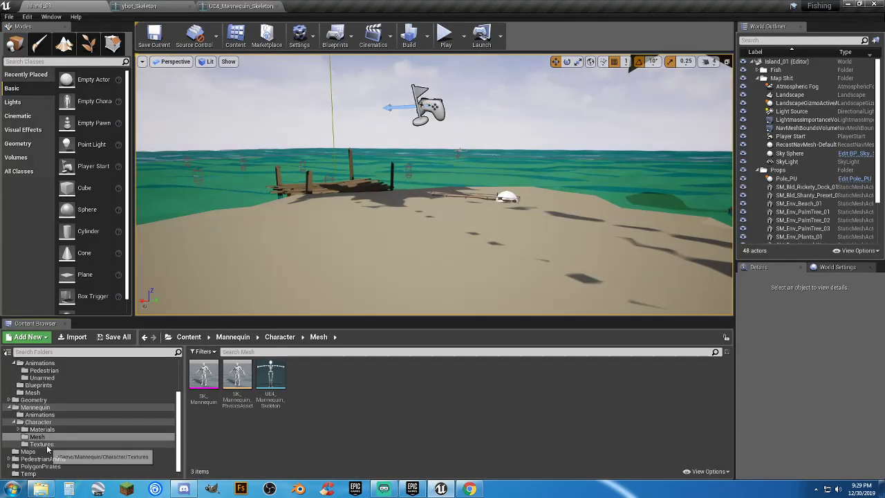
scroll(36, 463, "down", 1)
left_click(29, 467)
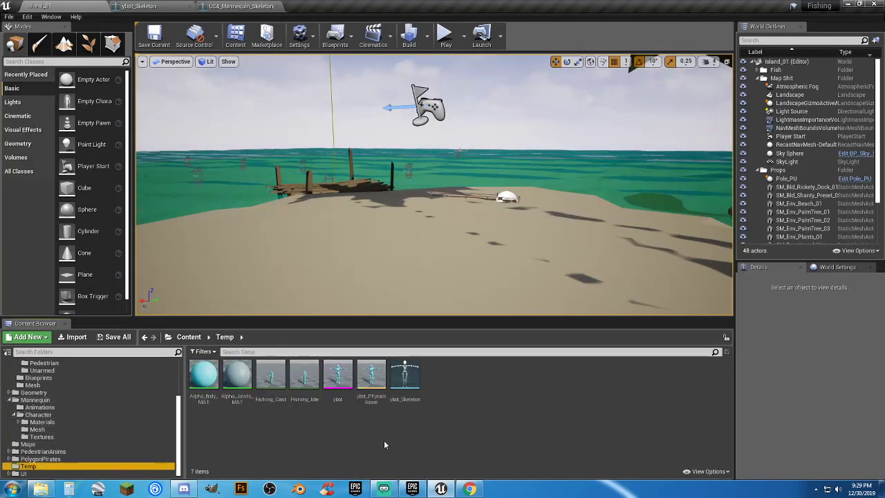
Step: Duplicate and retarget Fishing_Idle and Fishing_Cast to the UE4_Mannequin_Skeleton in the Mannequin folder, placing the copies in /Game/Temp
left_click(305, 380)
left_click(271, 384, "ctrl")
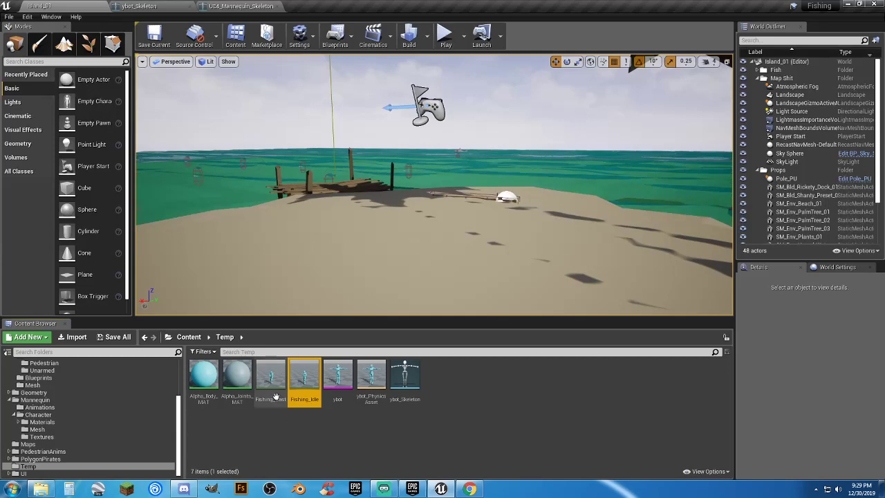
right_click(275, 398)
mouse_move(325, 150)
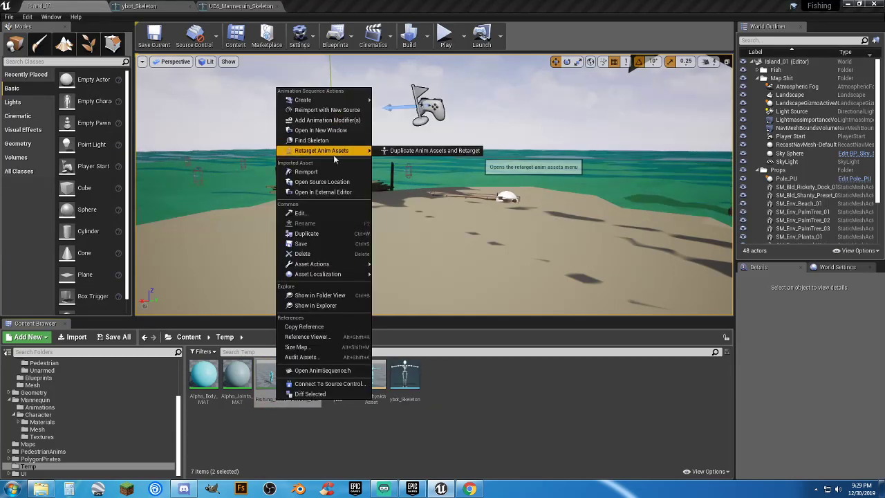
left_click(407, 153)
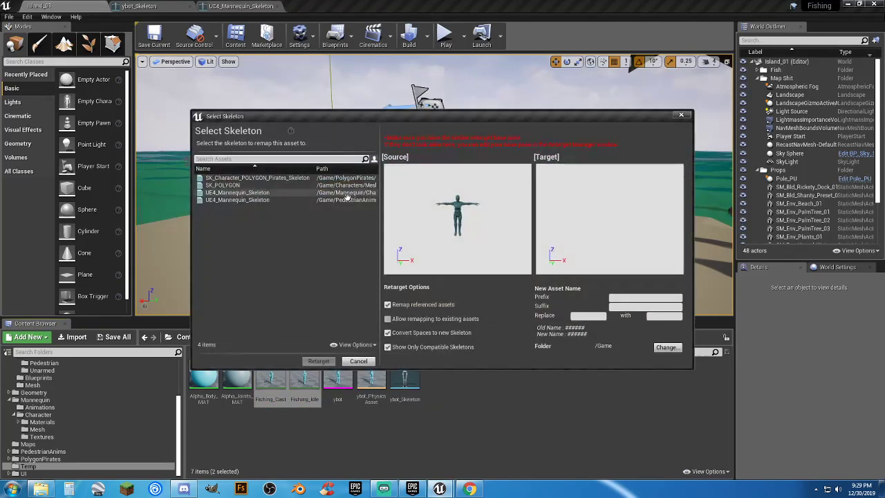
left_click(250, 193)
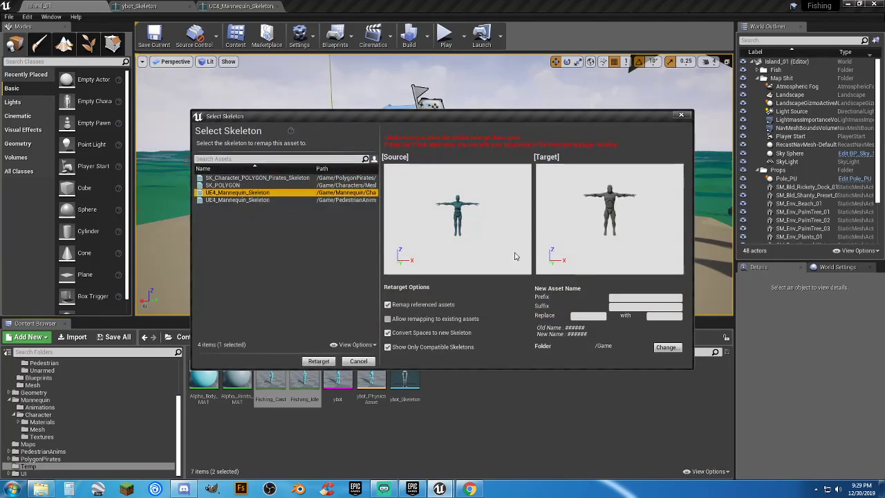
left_click(664, 347)
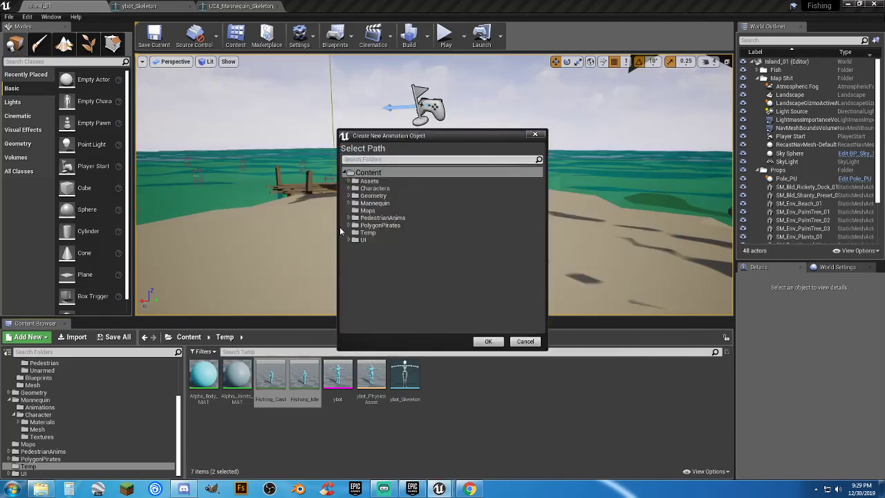
left_click(442, 232)
left_click(489, 341)
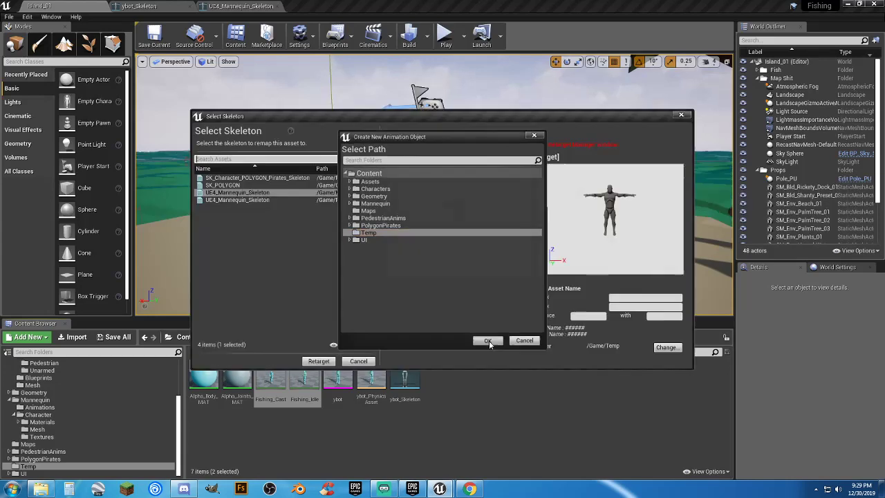
left_click(319, 361)
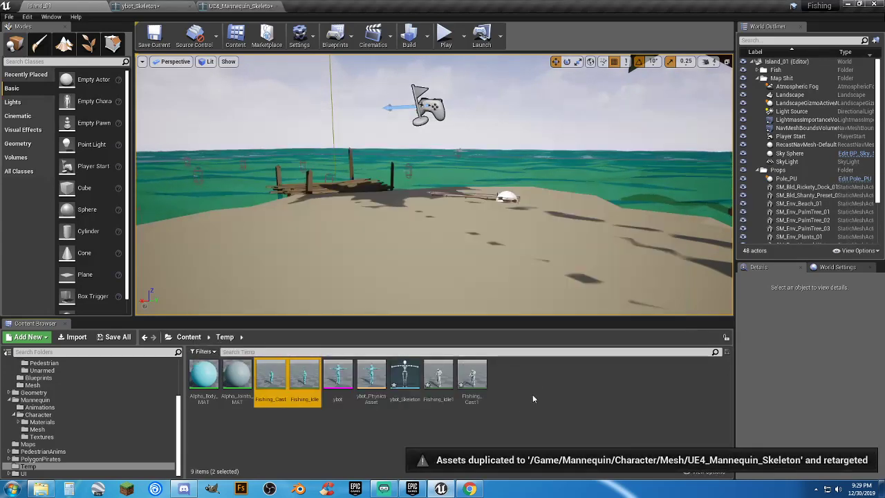
Step: Save all modified assets, including the retargeted fishing animations and both skeletons
left_click(530, 394)
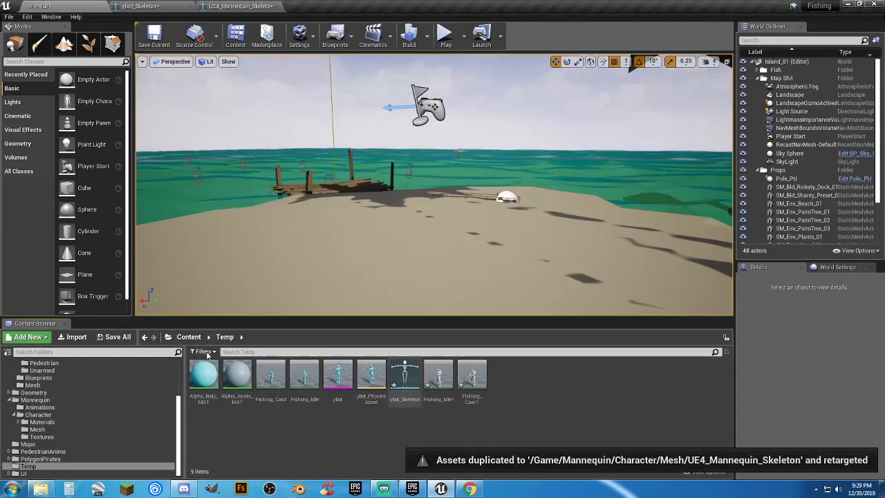
left_click(114, 337)
left_click(519, 322)
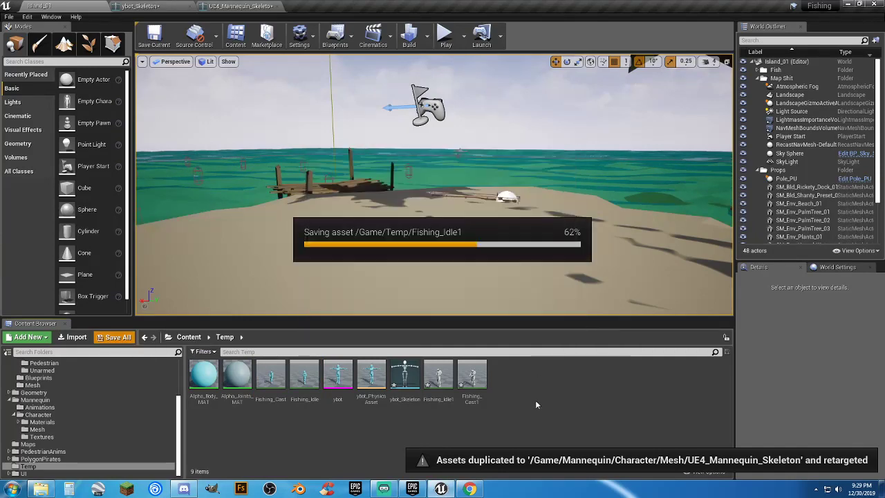
Step: Preview the retargeted Fishing_Idle1 and Fishing_Cast1 animations on the mannequin, closing each one after viewing
double_click(440, 376)
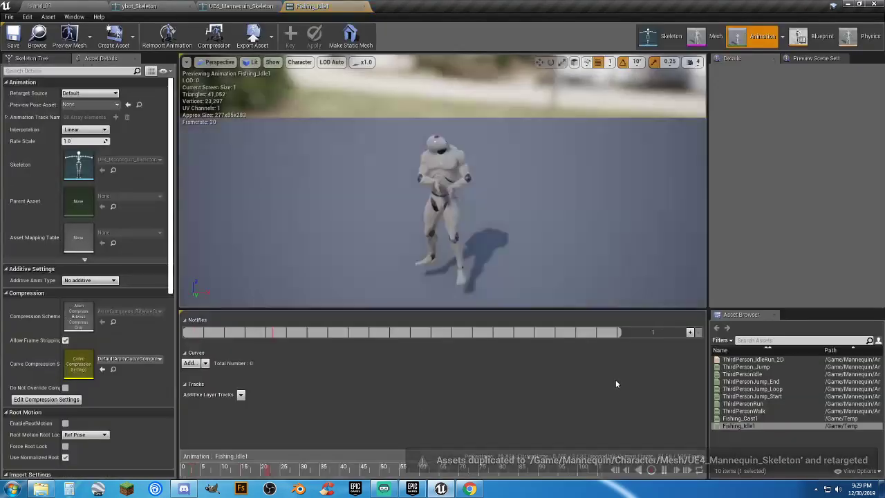
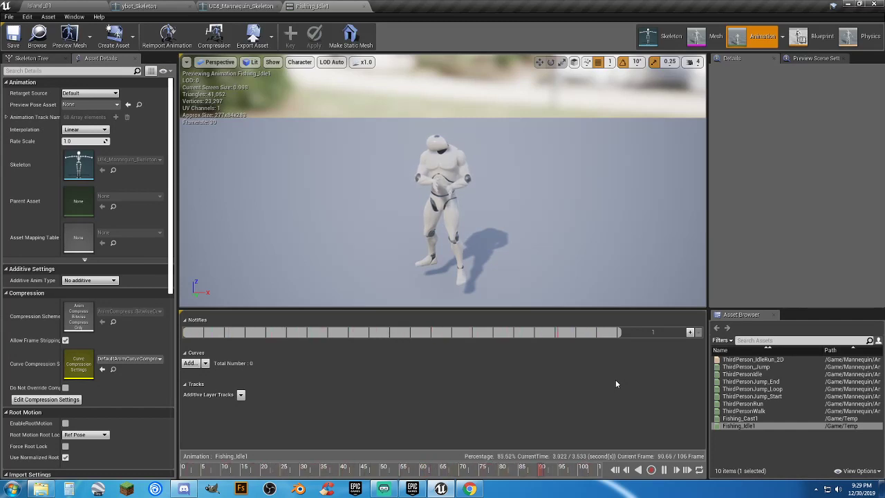
left_click(360, 6)
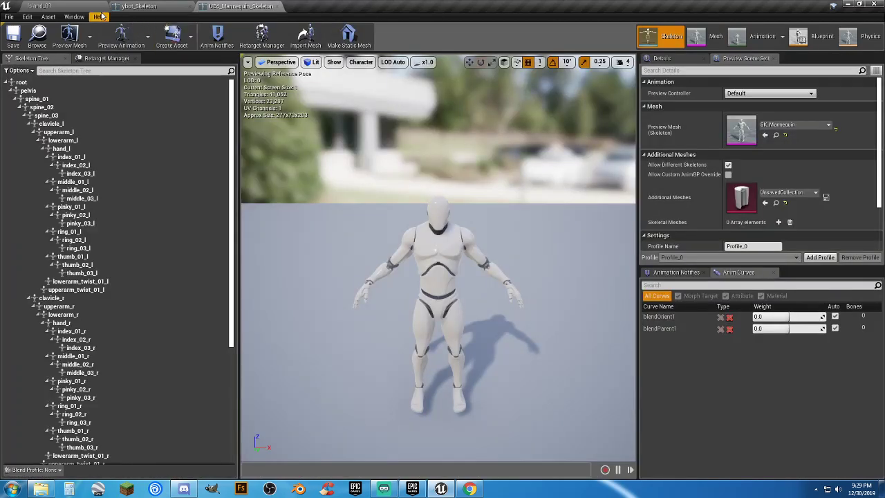
left_click(40, 5)
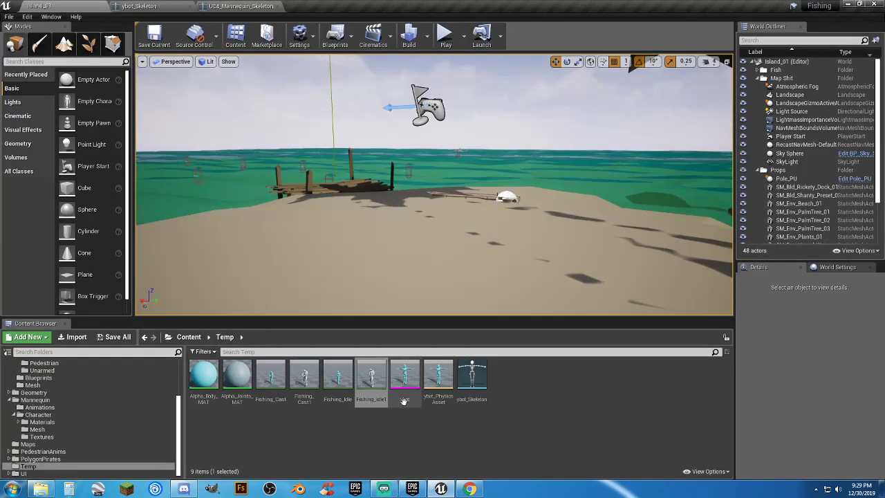
left_click(298, 403)
double_click(297, 403)
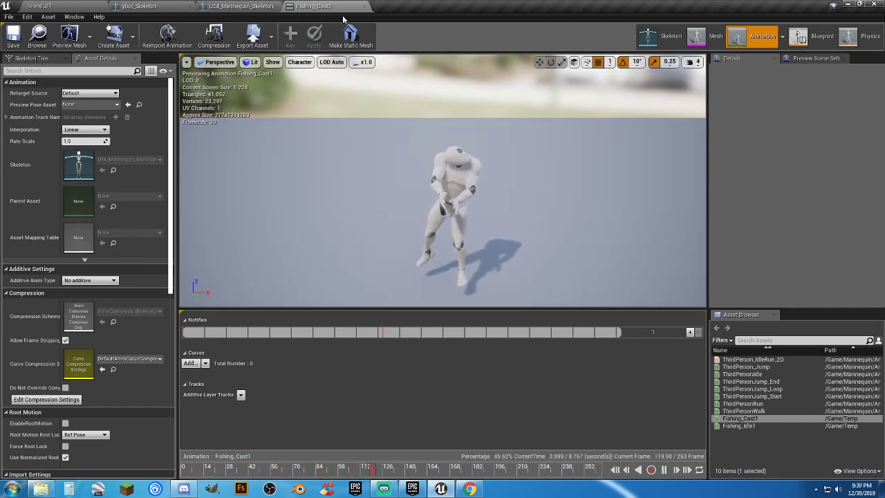
left_click(364, 6)
Step: Examine the Y Bot skeleton's torso bones one by one, from Hips through Spine, Spine1 and Spine2 to Neck
left_click(161, 8)
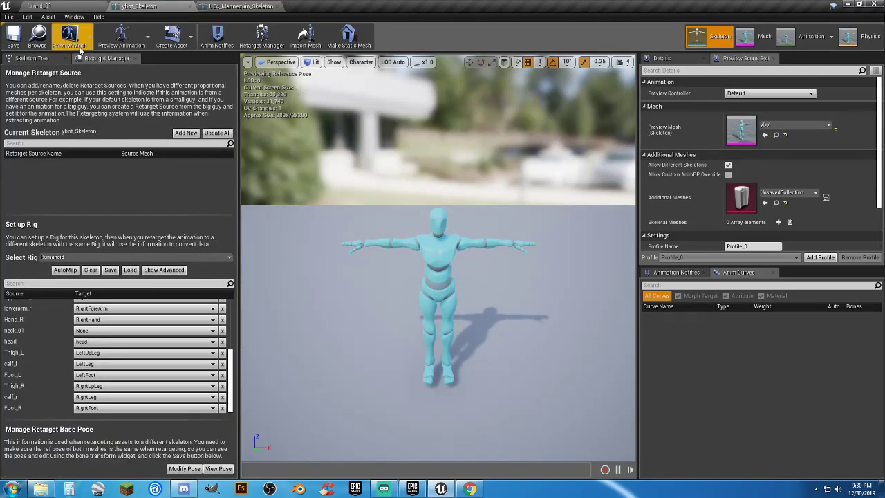
left_click(35, 58)
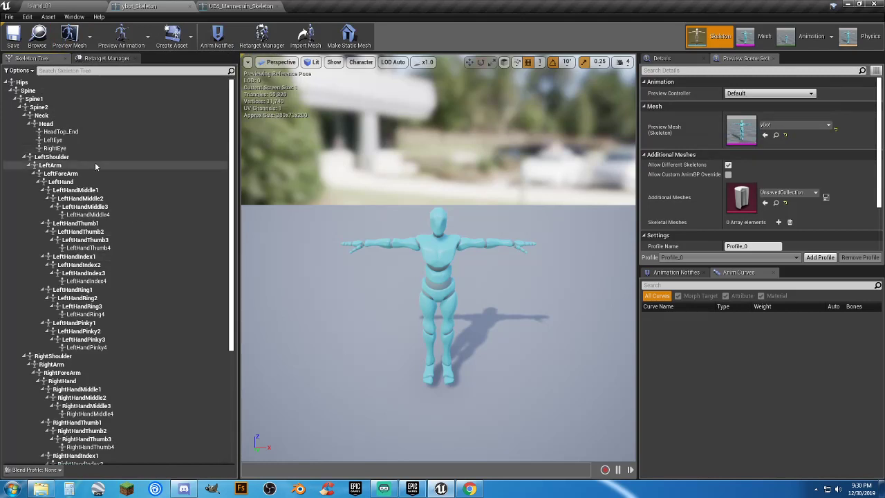
left_click(35, 83)
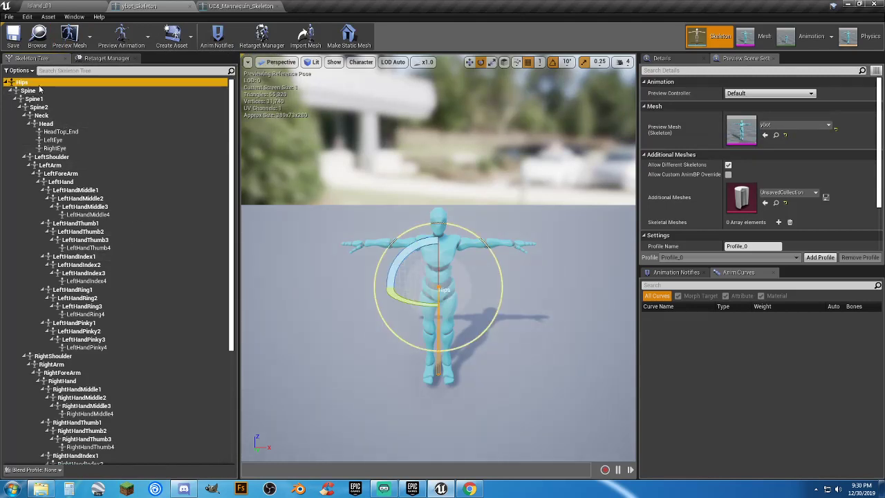
left_click(38, 90)
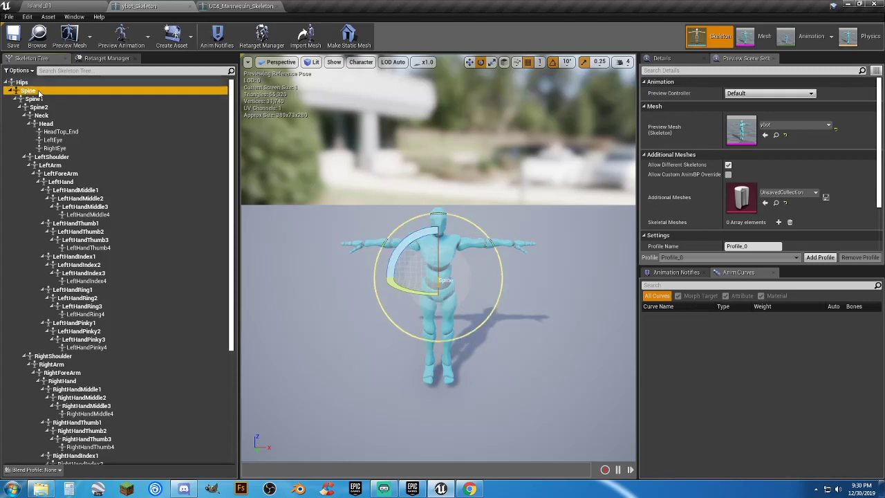
left_click(38, 99)
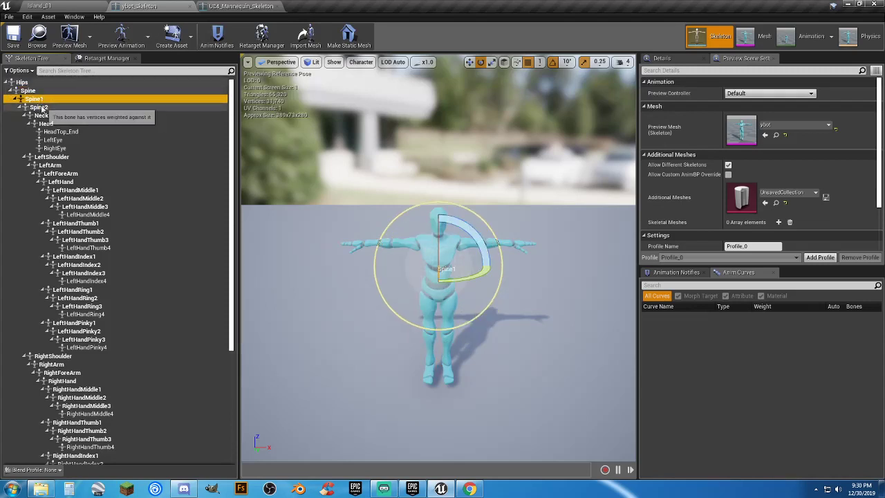
left_click(42, 108)
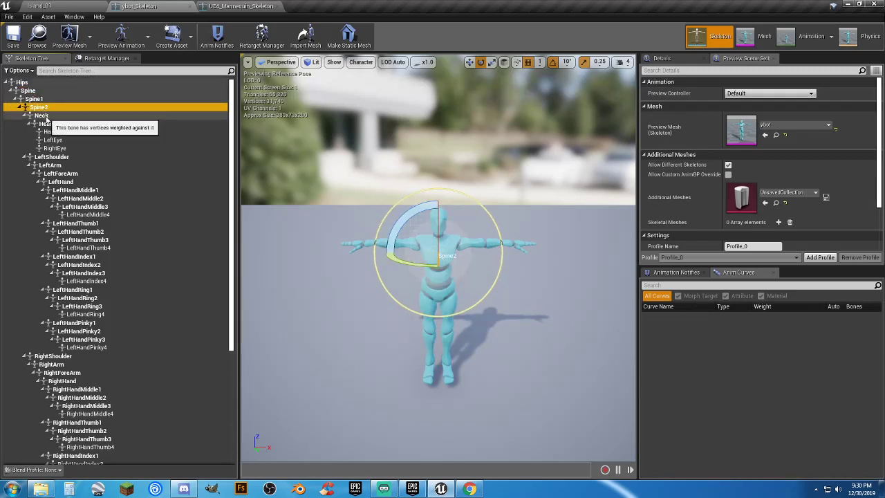
left_click(44, 116)
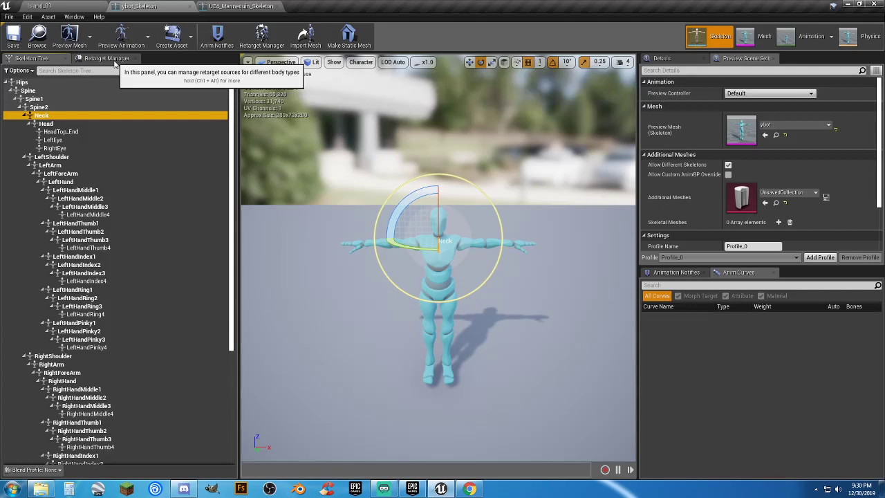
Step: Examine the matching bones of the UE4 mannequin skeleton: pelvis, spine_01 to spine_03, clavicle_l and neck_01
left_click(240, 6)
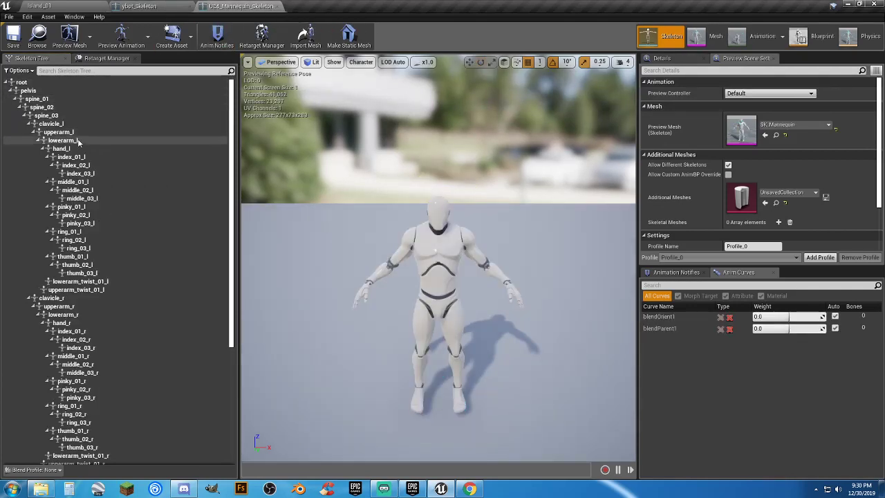
left_click(76, 116)
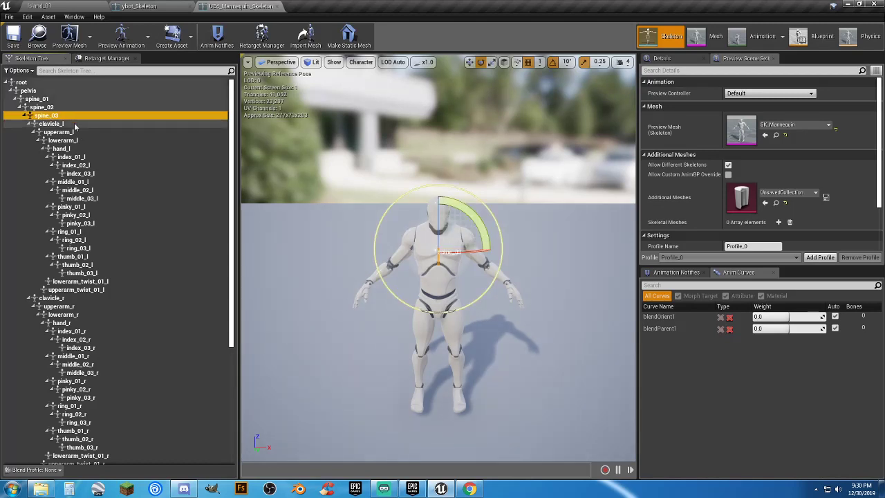
left_click(57, 91)
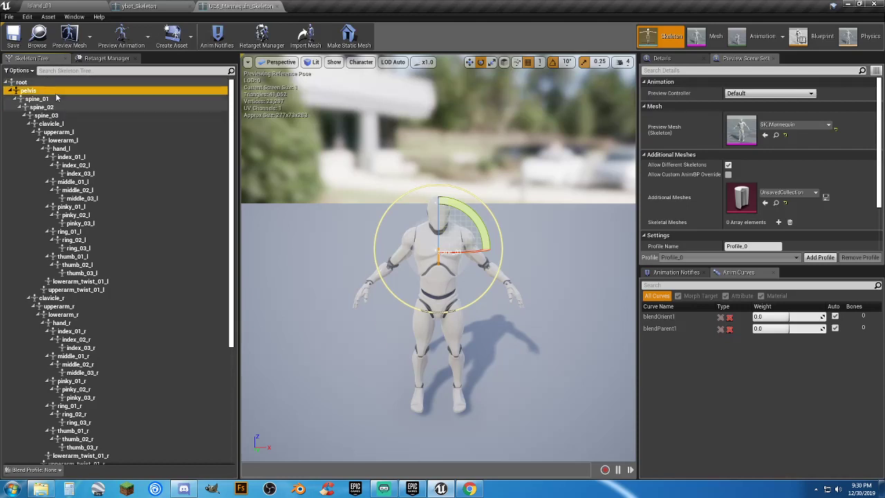
left_click(58, 99)
left_click(58, 108)
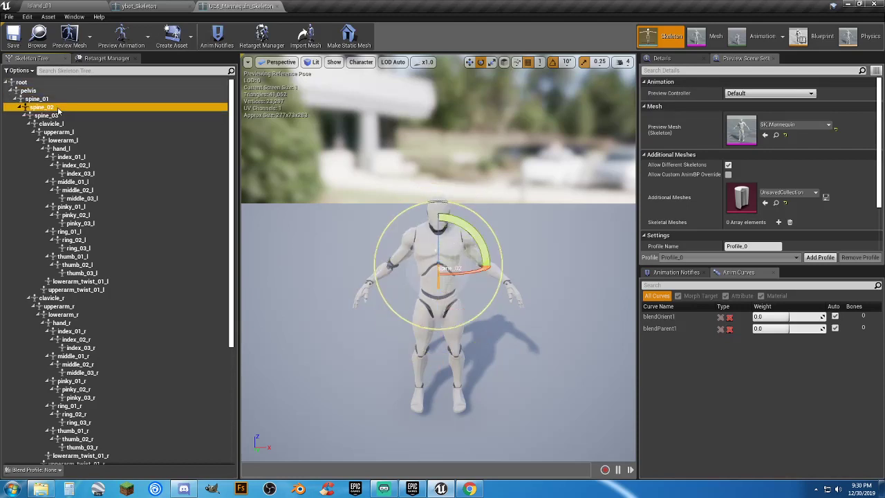
left_click(58, 115)
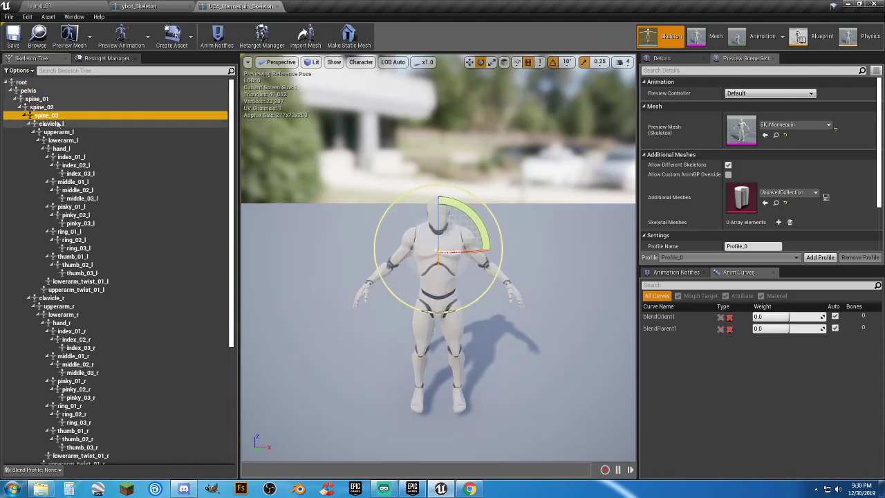
left_click(61, 124)
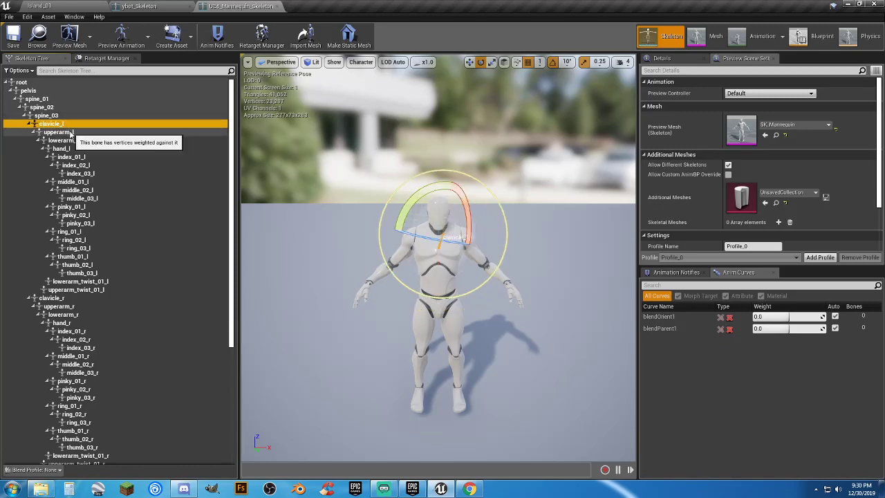
scroll(76, 138, "down", 5)
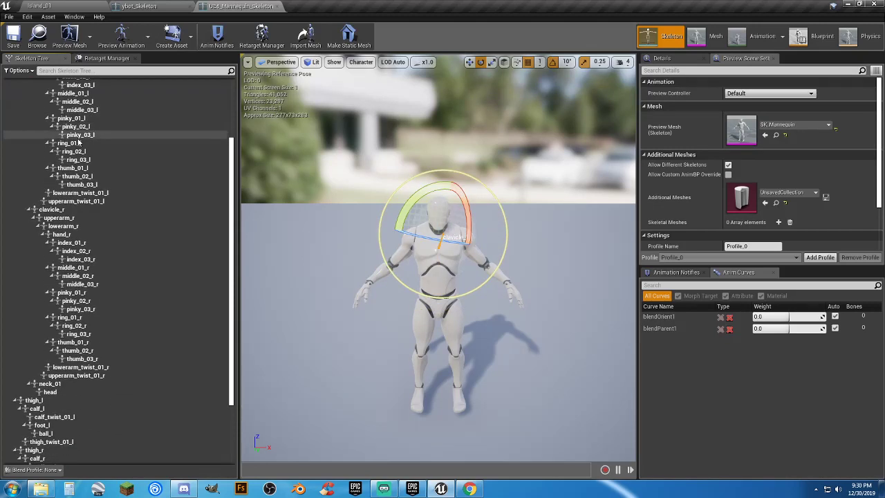
left_click(51, 385)
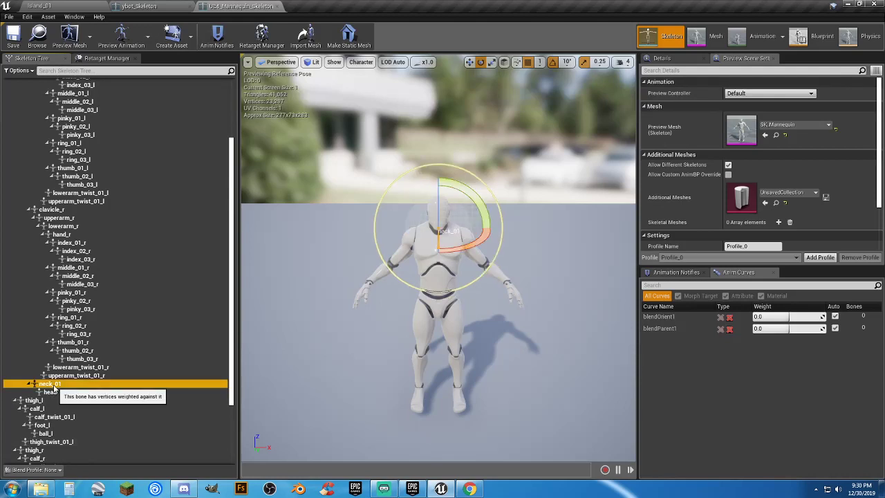
Step: Clear the target bone assigned to Root in the Y Bot skeleton's Humanoid rig mapping
left_click(168, 8)
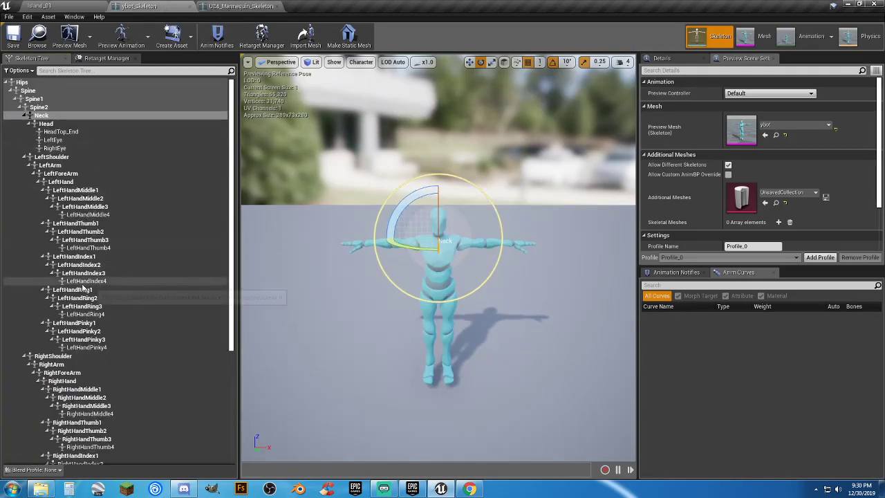
left_click(102, 58)
scroll(47, 335, "up", 10)
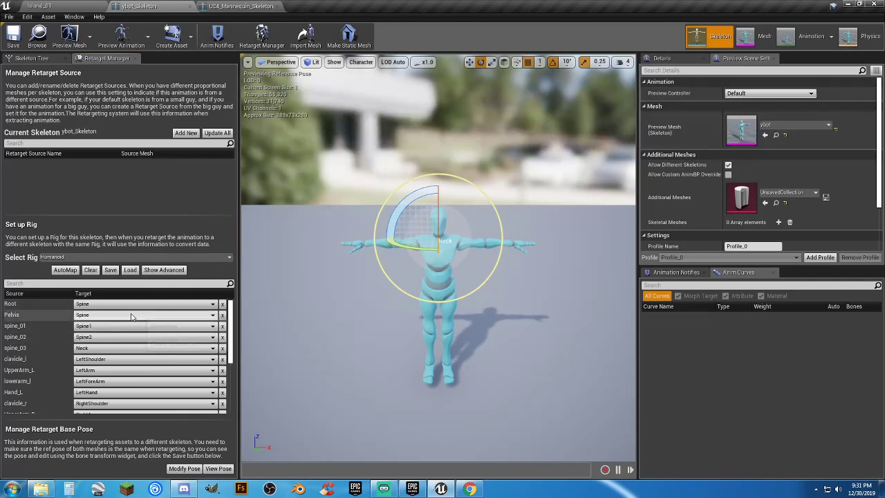
scroll(76, 331, "down", 8)
scroll(78, 331, "up", 8)
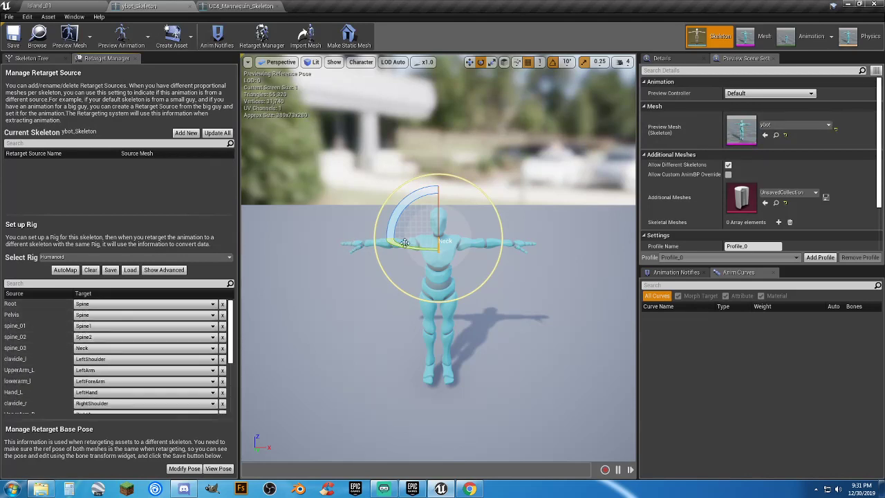
left_click(96, 305)
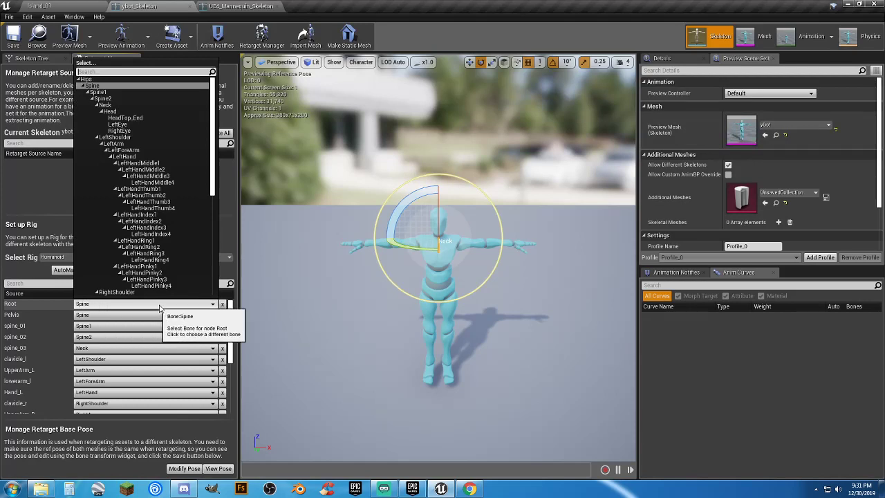
left_click(223, 306)
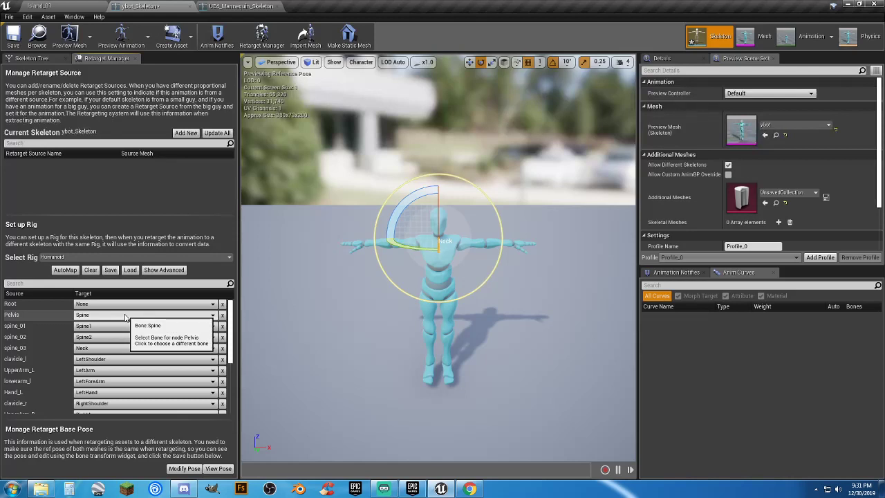
Step: Compare the Y Bot rig's spine_03 and neck mapping with the bone hierarchies of both skeletons
left_click(18, 351)
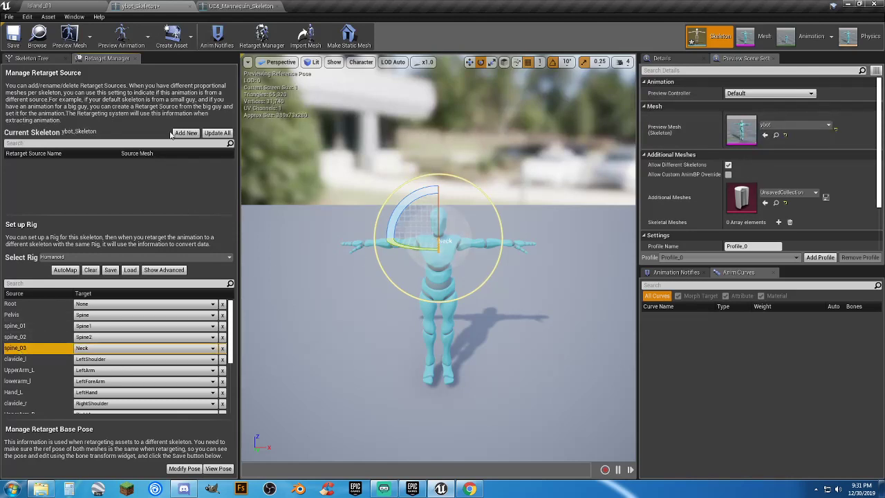
left_click(47, 61)
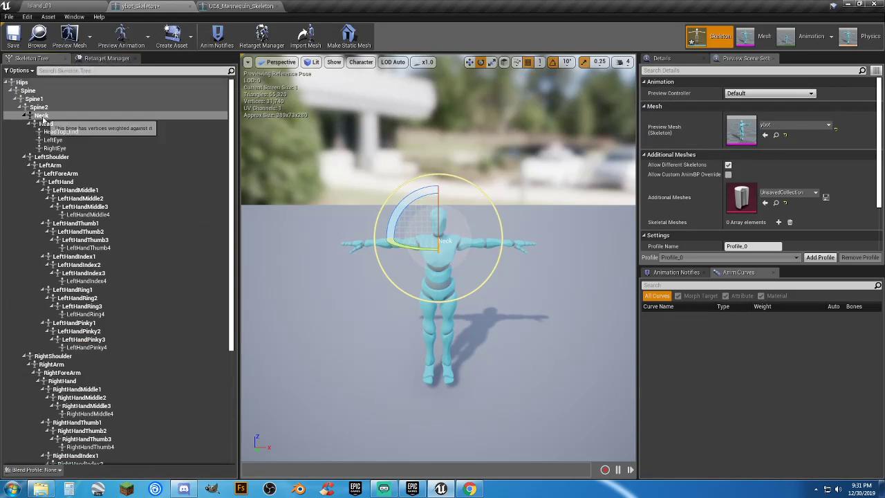
left_click(100, 58)
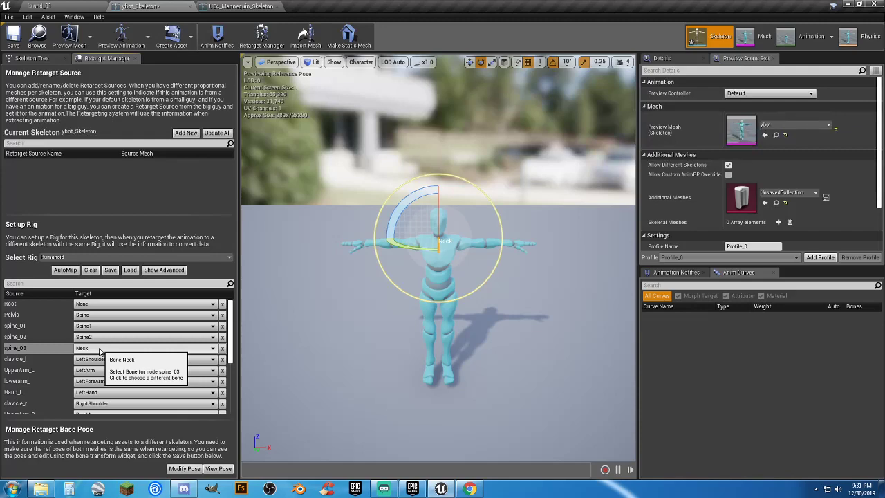
left_click(239, 6)
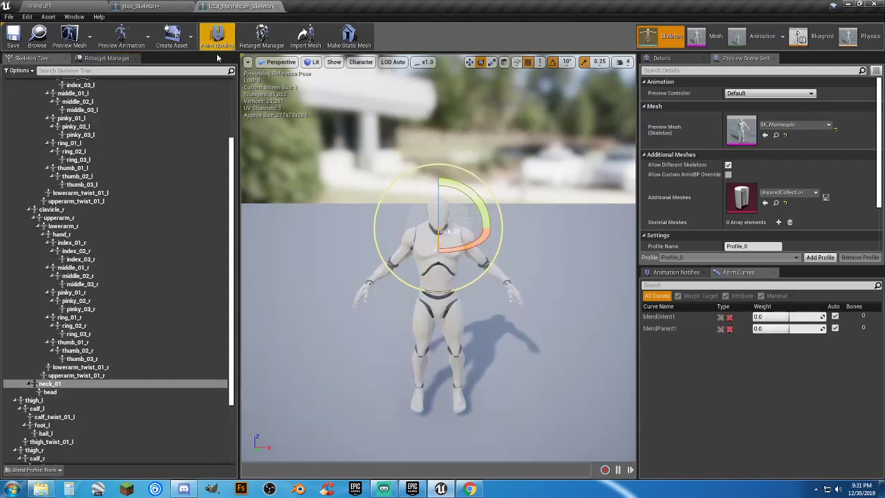
left_click(160, 7)
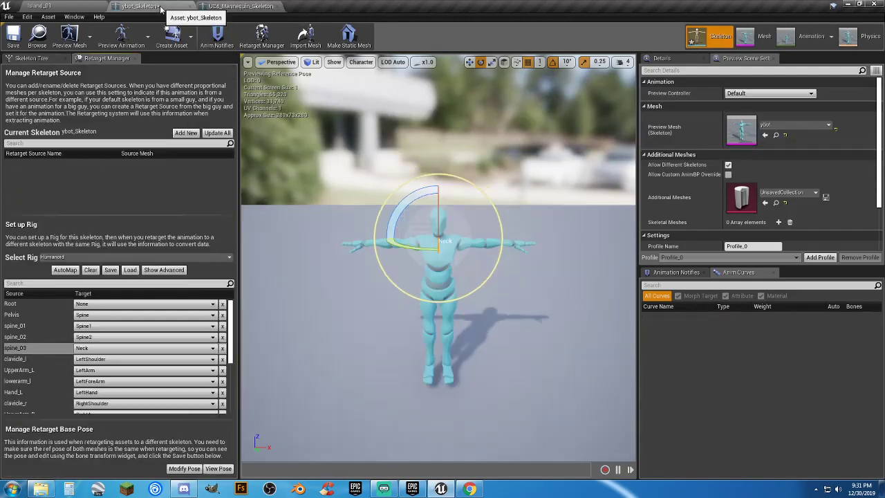
left_click(156, 348)
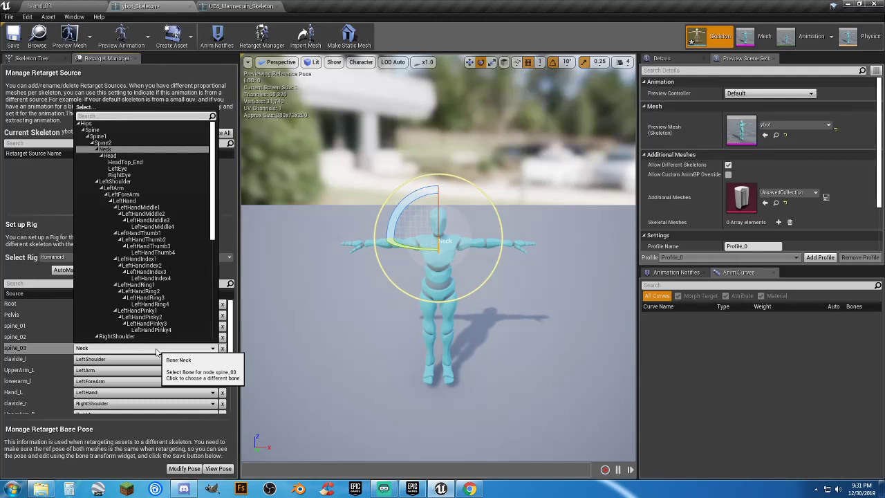
left_click(157, 349)
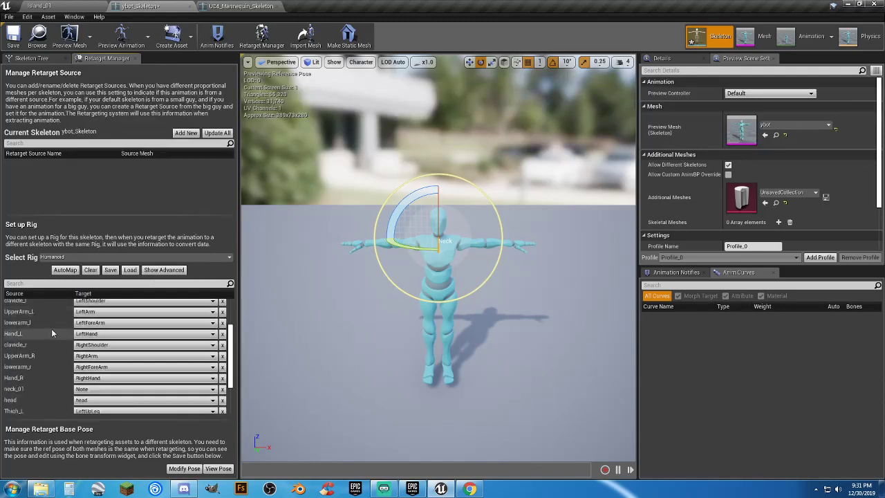
left_click(235, 6)
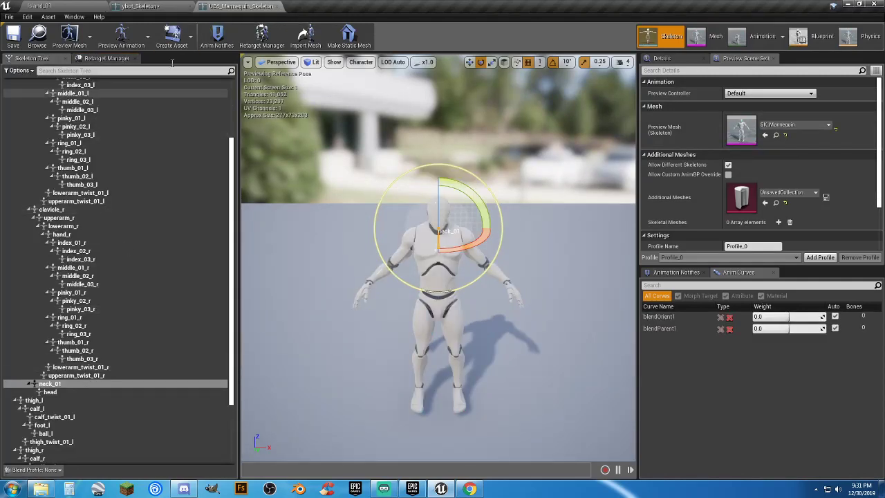
left_click(158, 7)
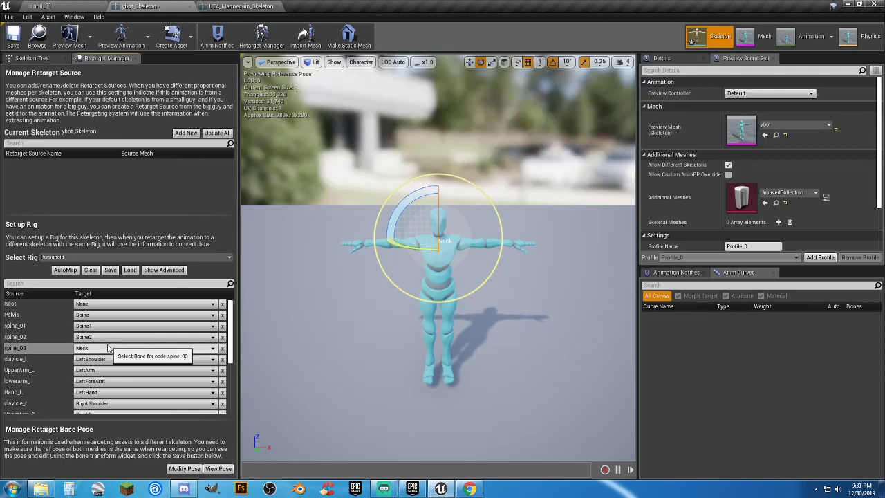
scroll(33, 351, "down", 1)
scroll(33, 351, "up", 1)
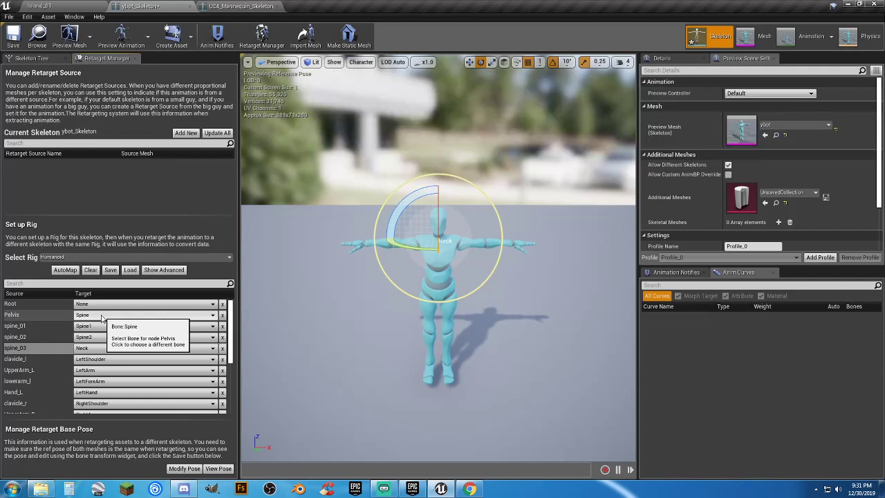
Step: Review the Y Bot rig's spine_03 and Pelvis assignments, and inspect the Hips bone in its skeleton hierarchy
left_click(89, 348)
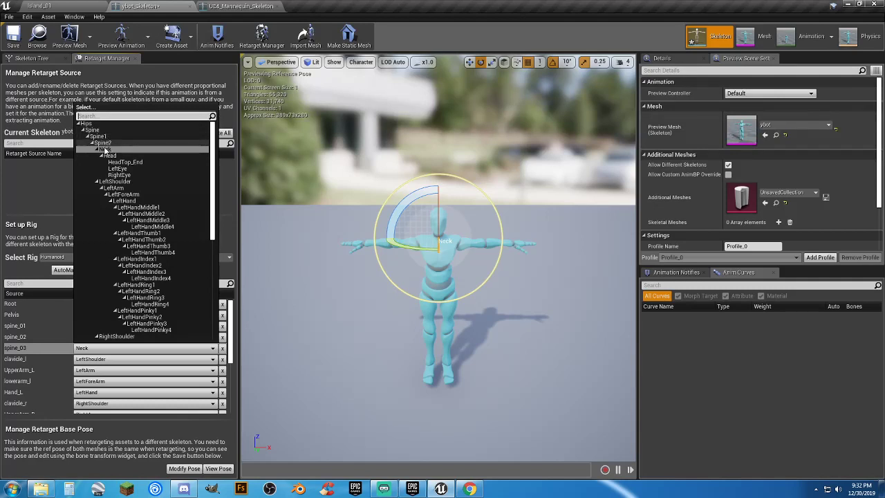
left_click(36, 351)
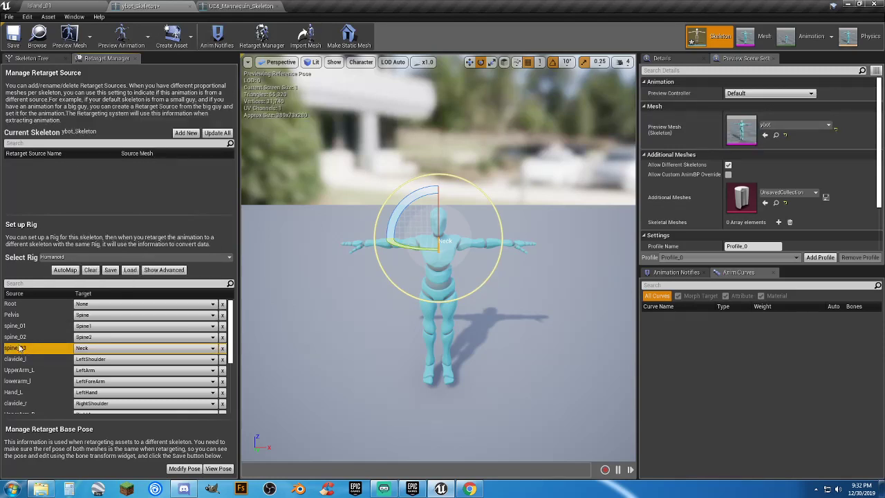
left_click(12, 316)
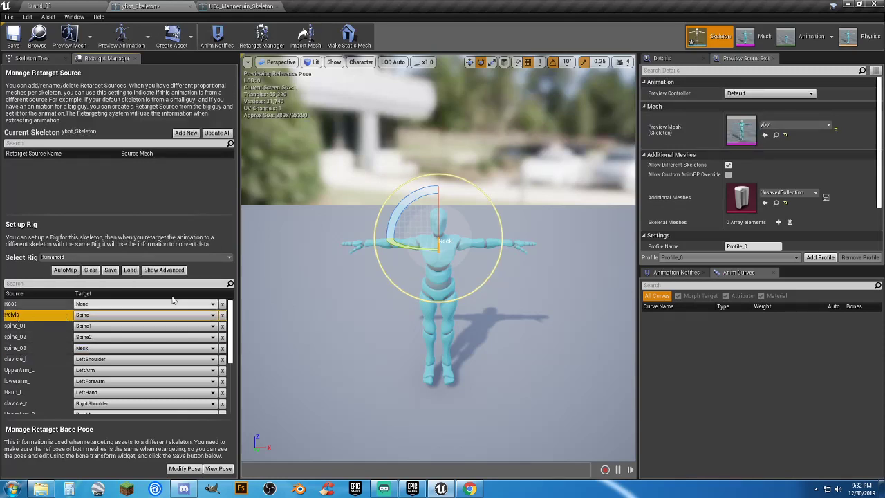
left_click(31, 58)
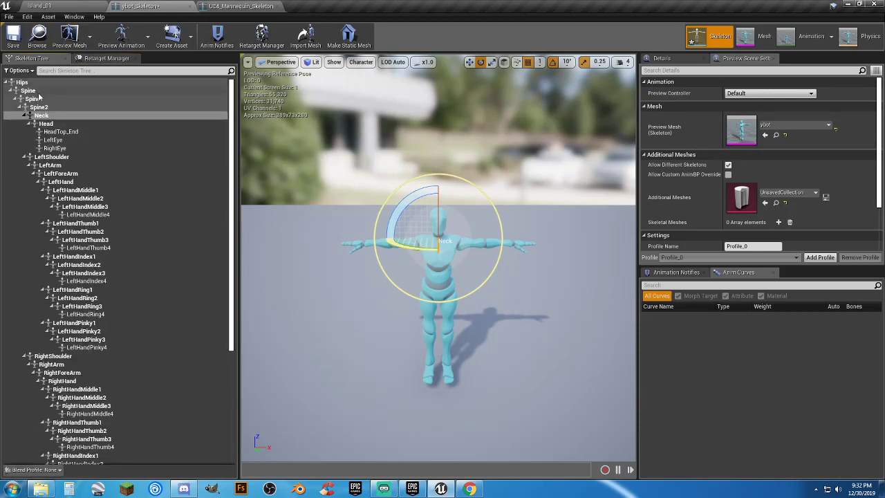
left_click(33, 85)
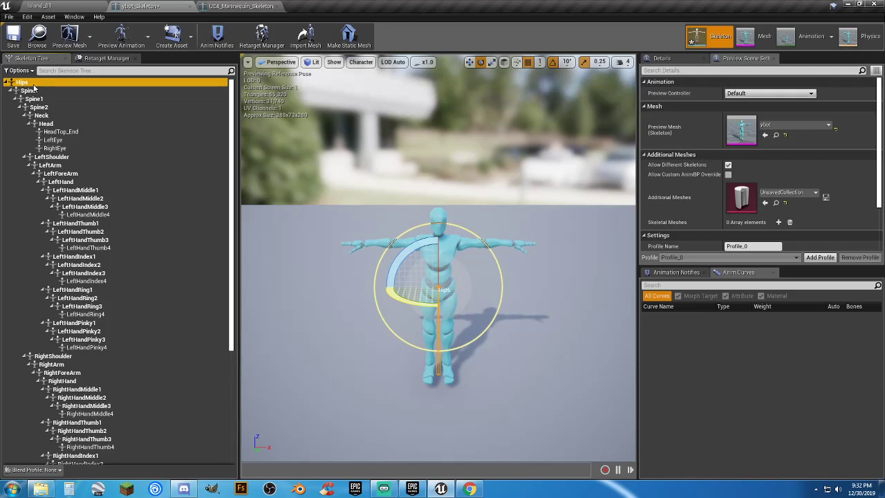
Step: Map the Y Bot rig's Pelvis node to the Hips bone in the Humanoid rig setup
left_click(100, 59)
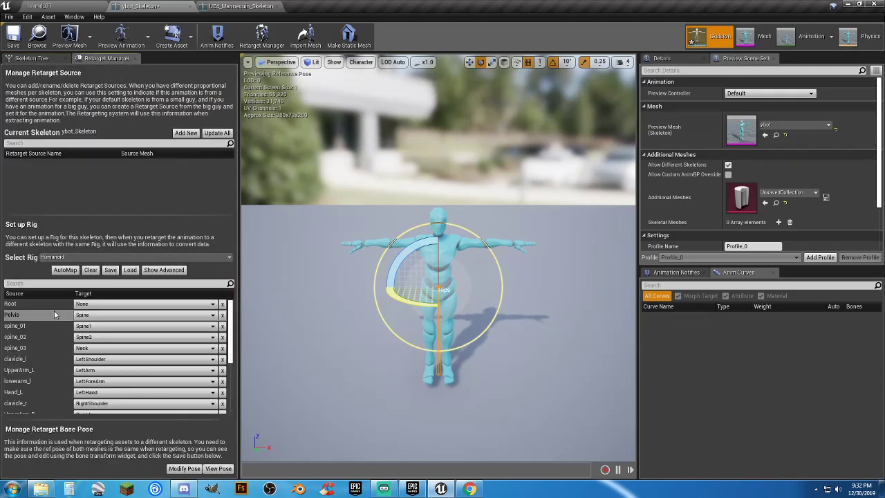
left_click(111, 315)
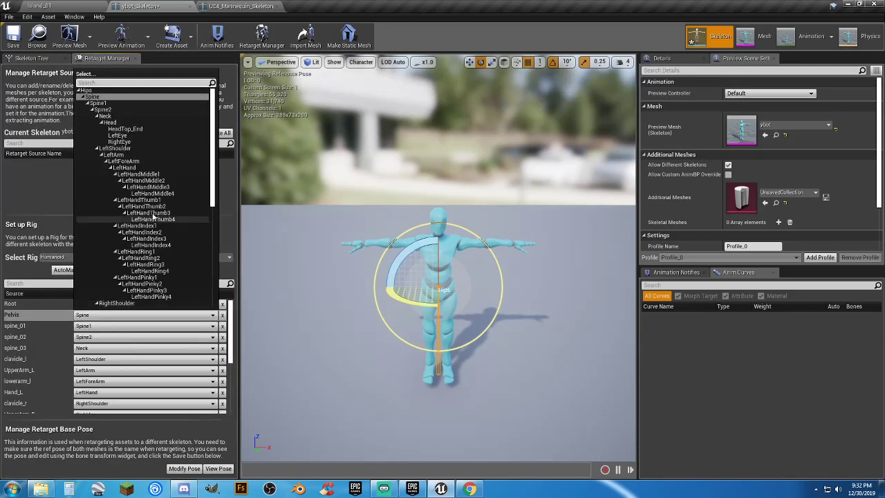
left_click(110, 92)
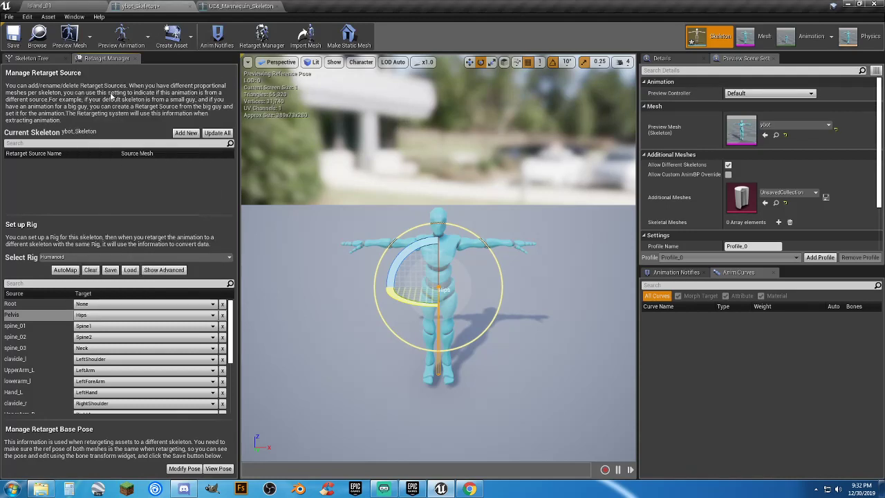
Step: Map spine_01 to the Spine bone and spine_02 to the Spine1 bone in the Y Bot rig
left_click(94, 337)
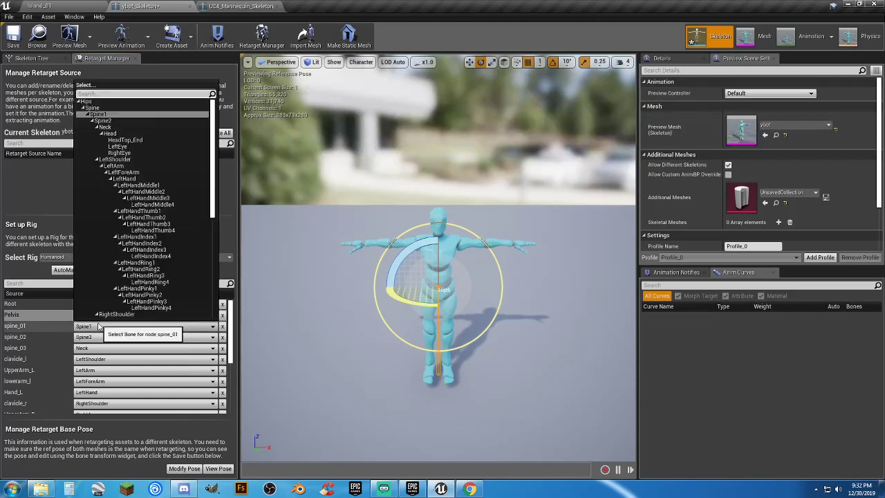
left_click(108, 109)
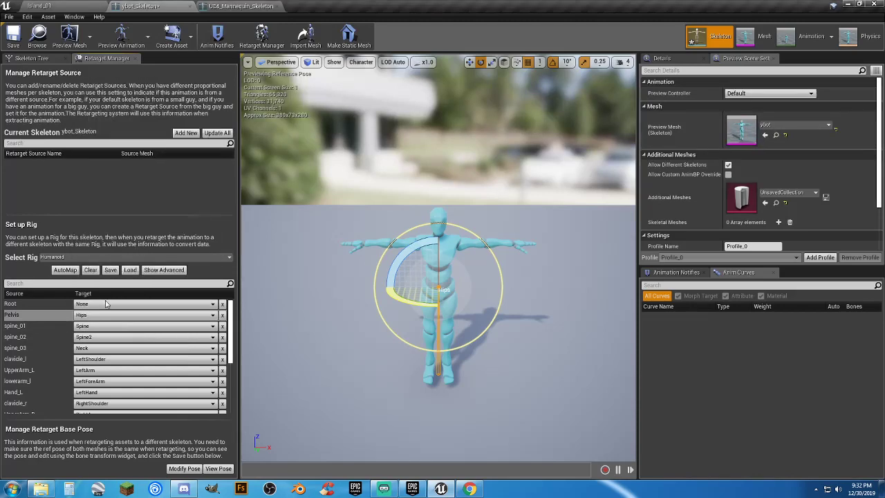
left_click(98, 328)
left_click(98, 327)
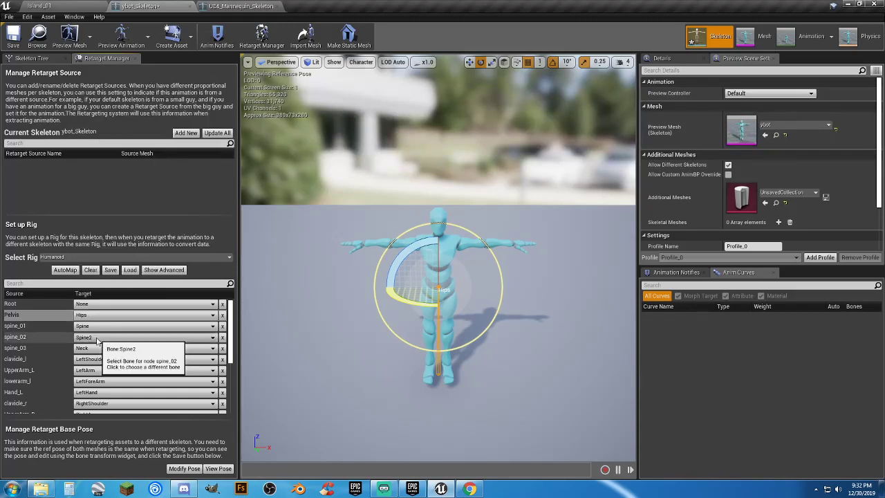
left_click(98, 337)
left_click(109, 128)
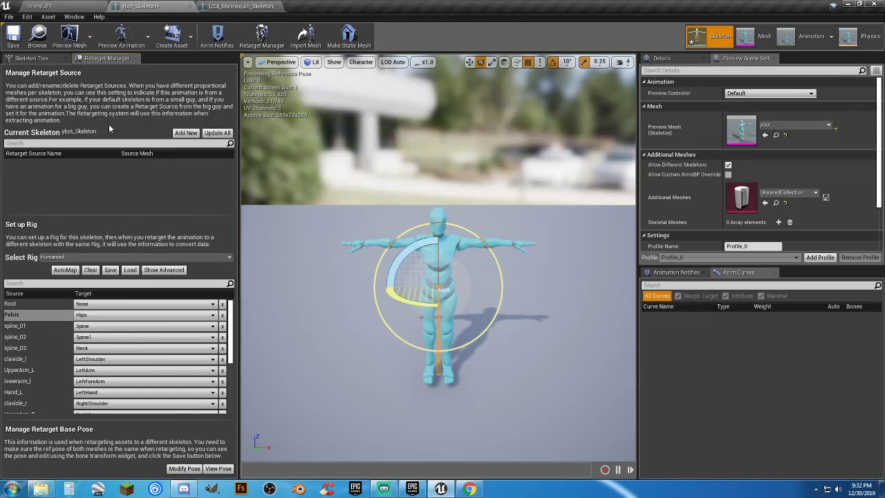
left_click(93, 339)
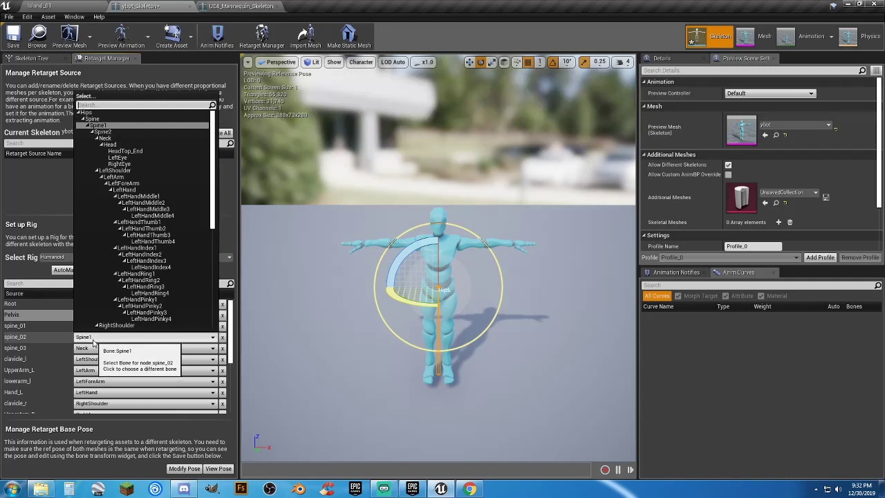
left_click(103, 131)
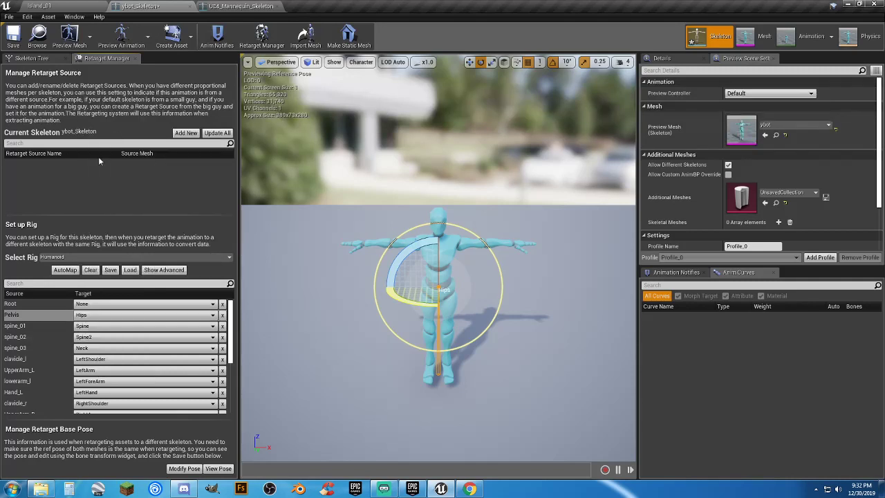
left_click(97, 336)
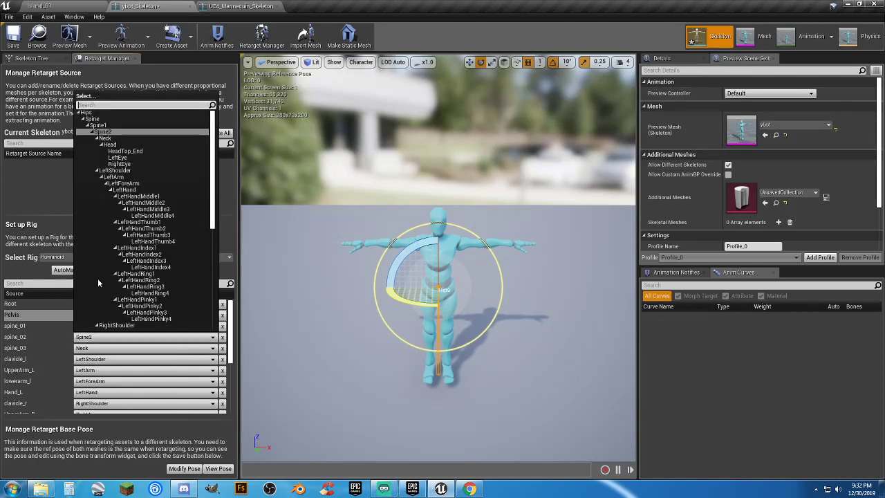
left_click(100, 125)
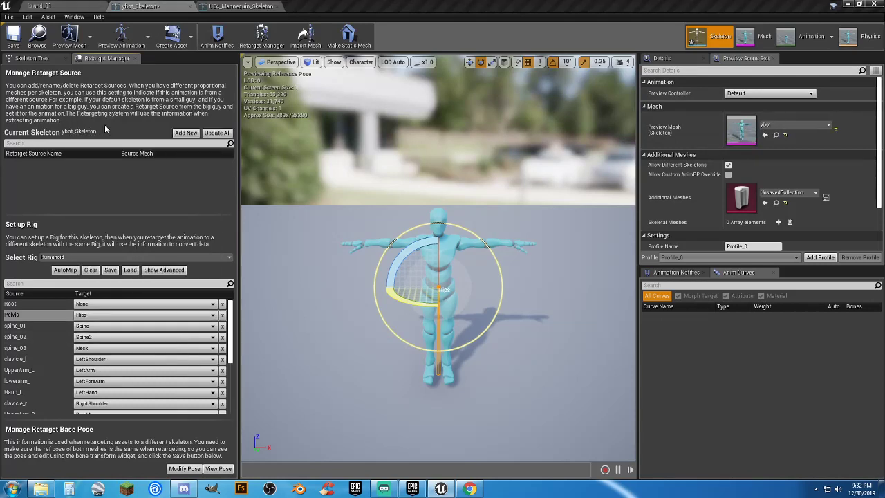
Step: Map spine_03 to the Spine2 bone and neck_01 to the Neck bone in the Y Bot rig
left_click(90, 348)
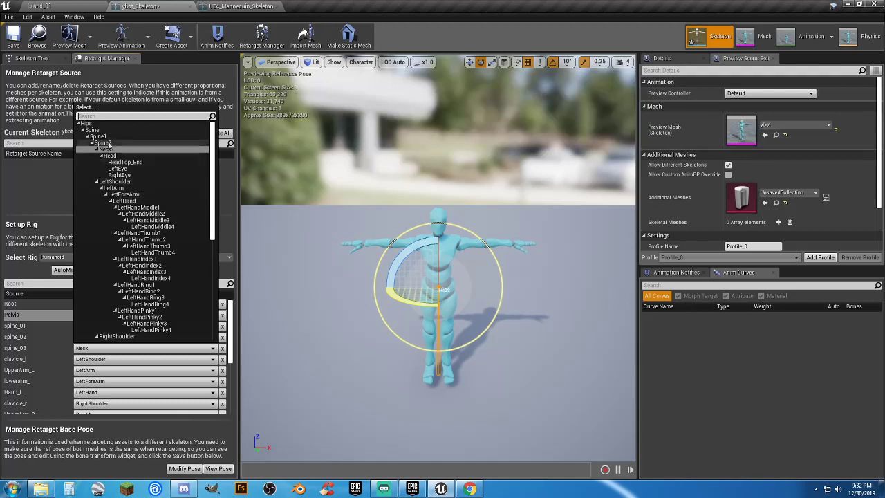
left_click(105, 143)
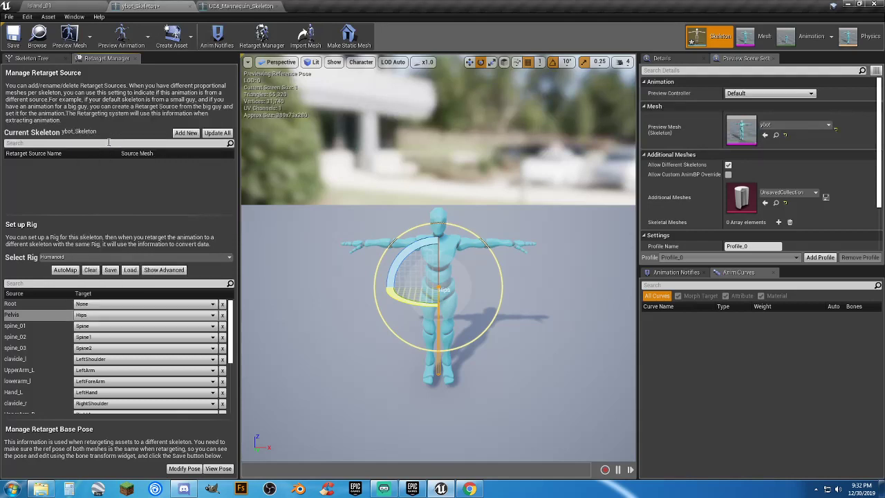
scroll(46, 359, "down", 3)
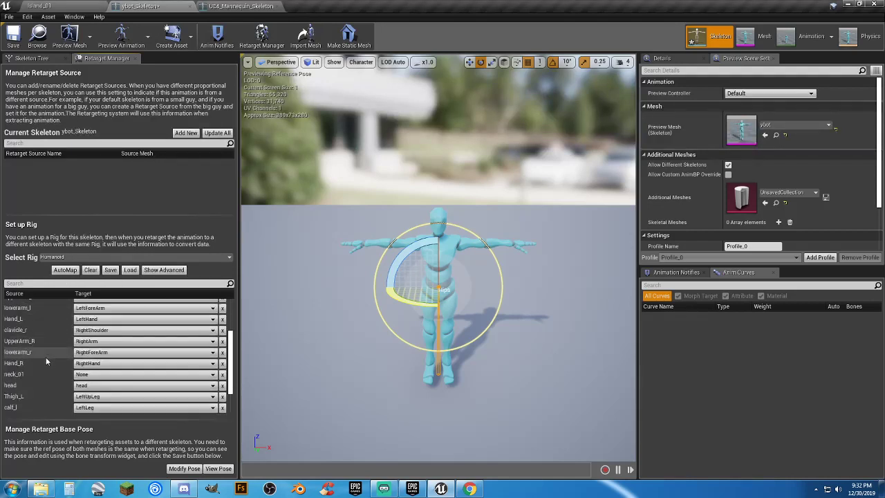
scroll(45, 357, "down", 1)
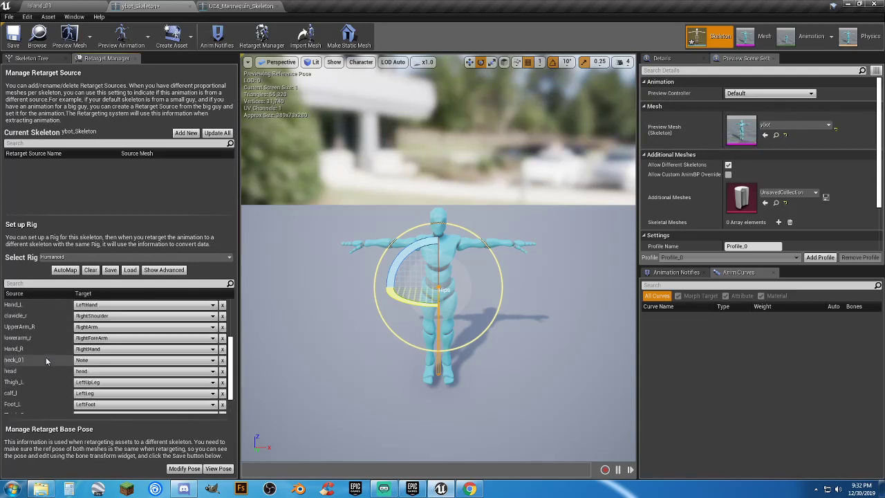
scroll(46, 357, "up", 1)
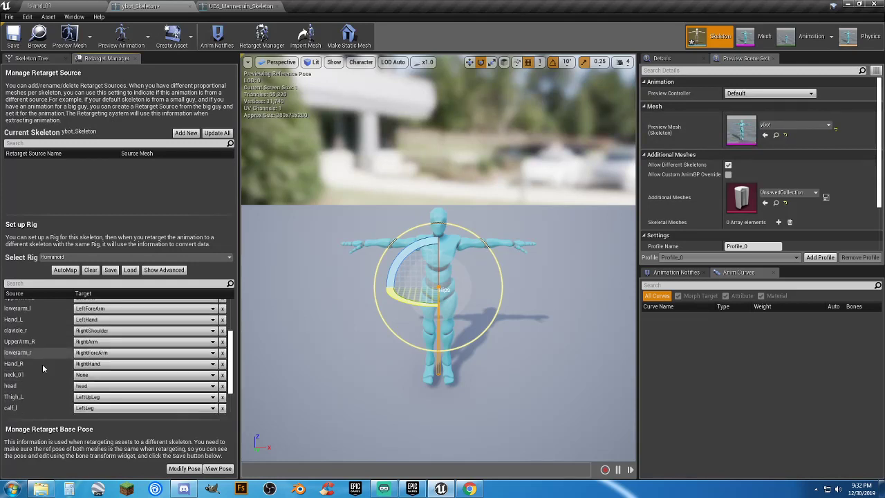
left_click(88, 375)
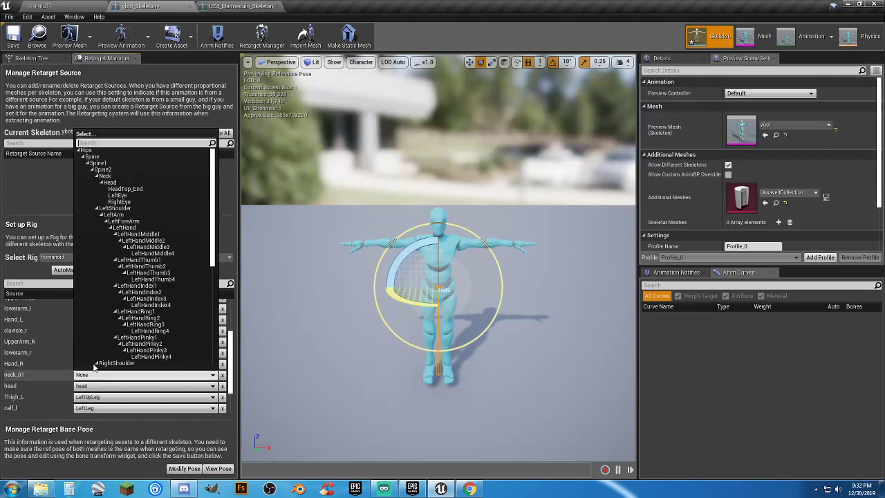
left_click(115, 176)
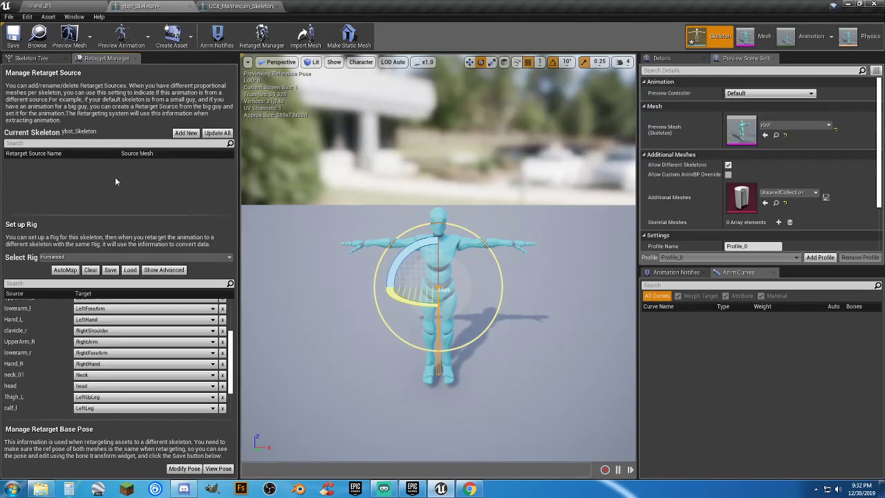
Step: Save the ybot skeleton, and force-delete the Fishing_Cast1 and Fishing_Idle1 animations from the Temp folder
left_click(19, 45)
left_click(63, 5)
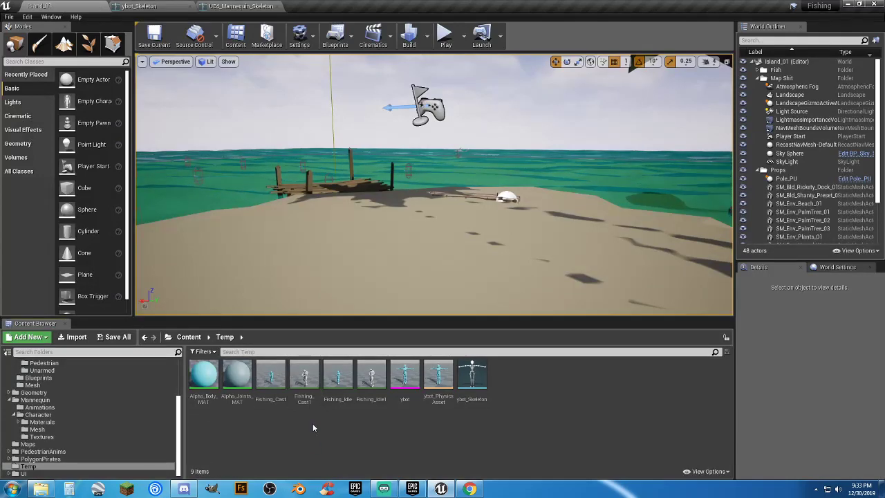
left_click(299, 394)
left_click(371, 379, "ctrl")
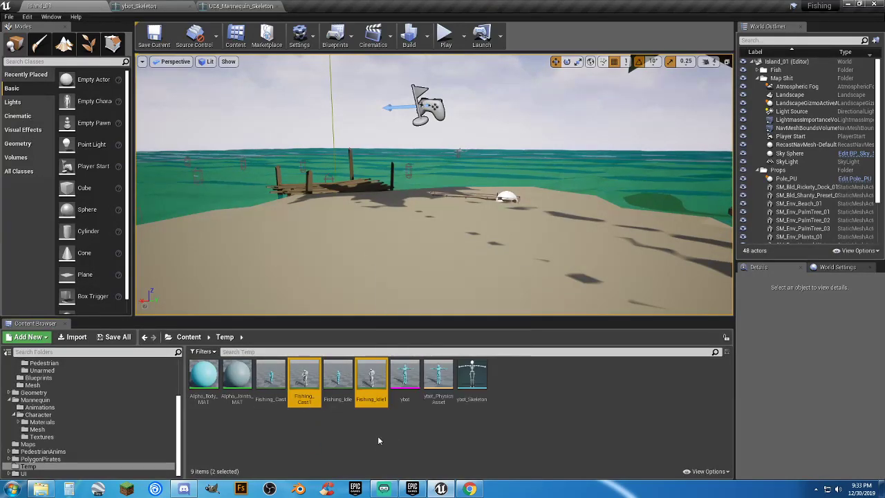
key("Delete")
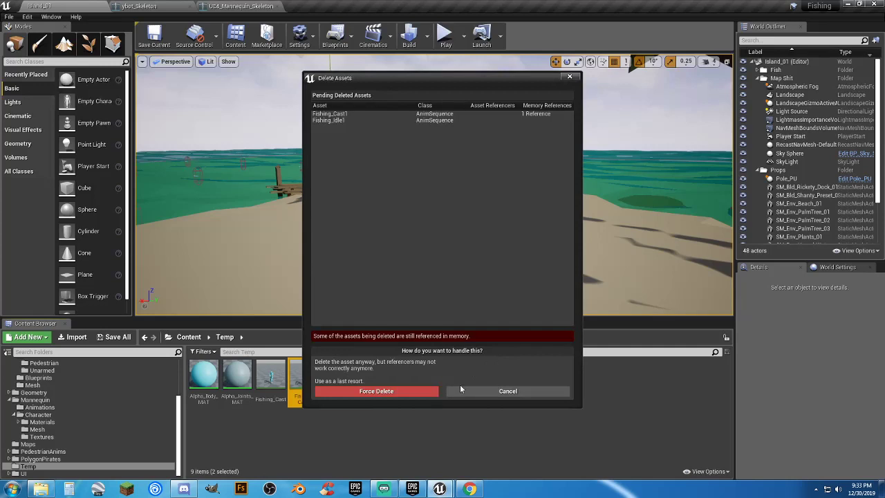
left_click(423, 392)
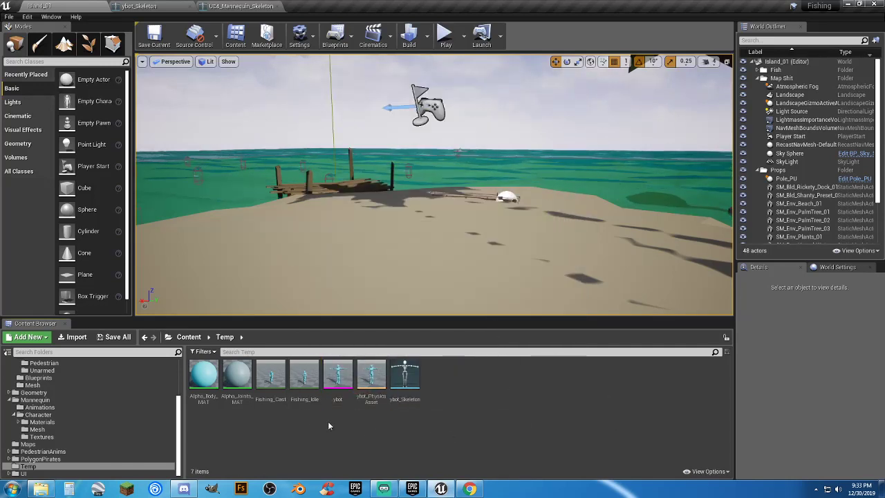
Step: Duplicate and retarget Fishing_Cast and Fishing_Idle to the UE4_Mannequin_Skeleton in /Game/Mannequin/Character/Mesh, with /Game/Temp as the output folder
left_click(304, 391)
left_click(268, 399, "ctrl")
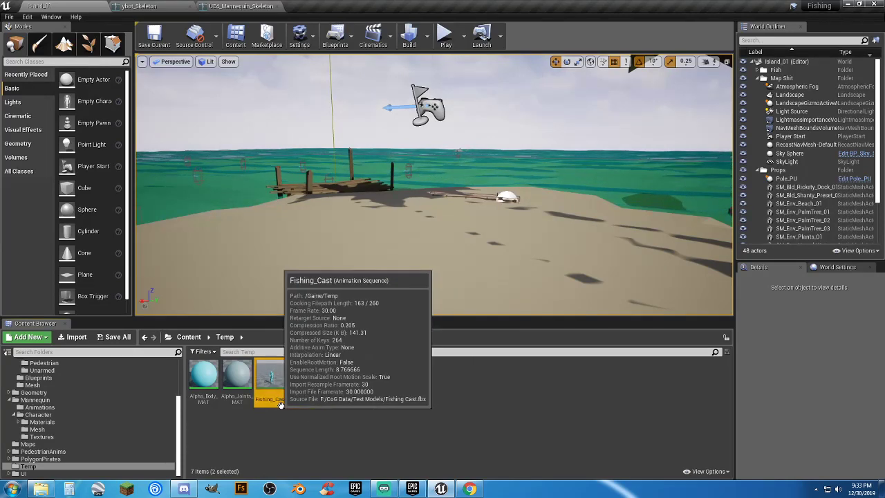
right_click(294, 399)
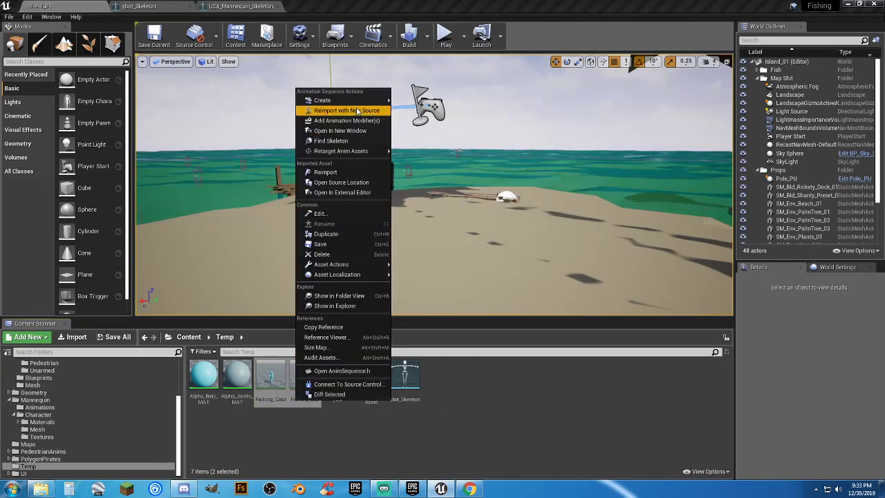
mouse_move(359, 156)
left_click(435, 151)
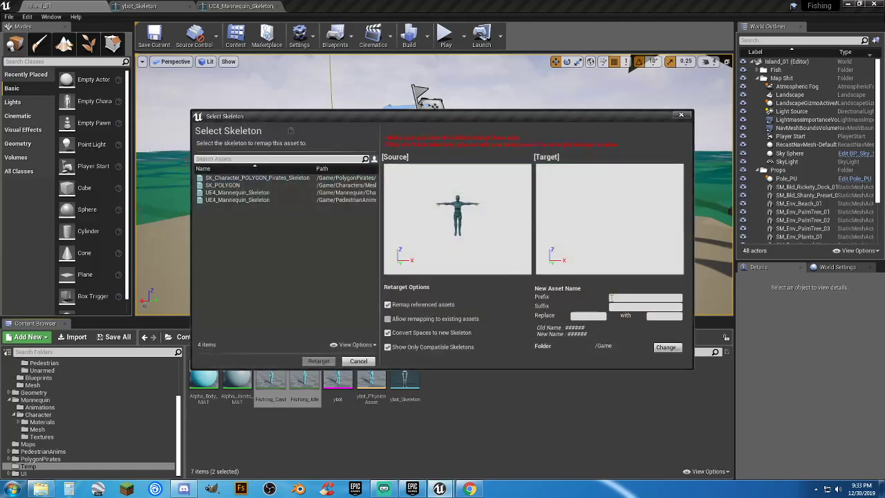
left_click(666, 349)
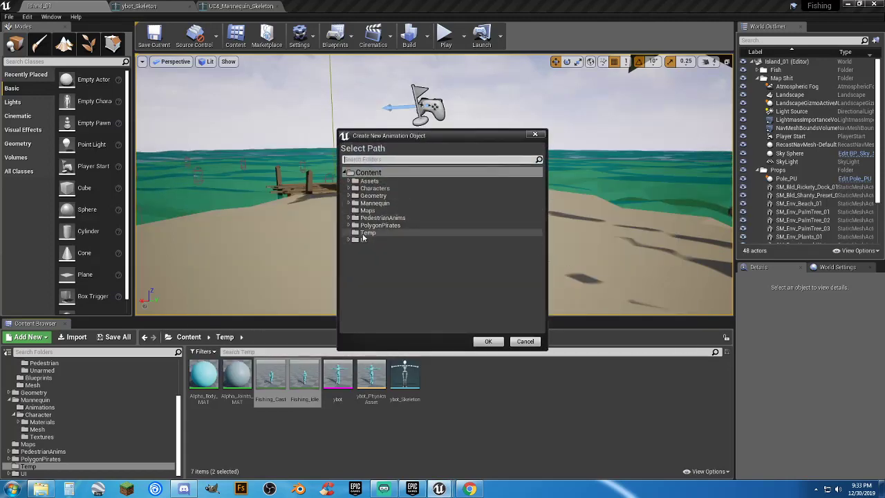
left_click(411, 232)
left_click(489, 342)
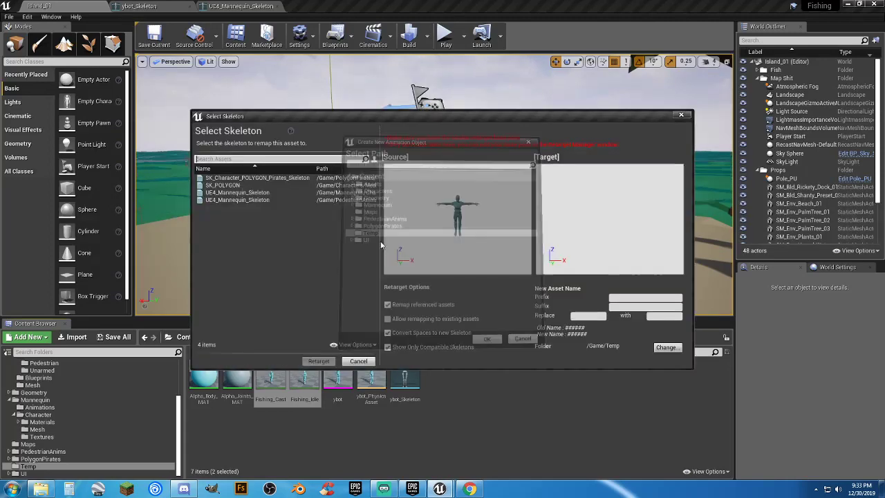
left_click(227, 192)
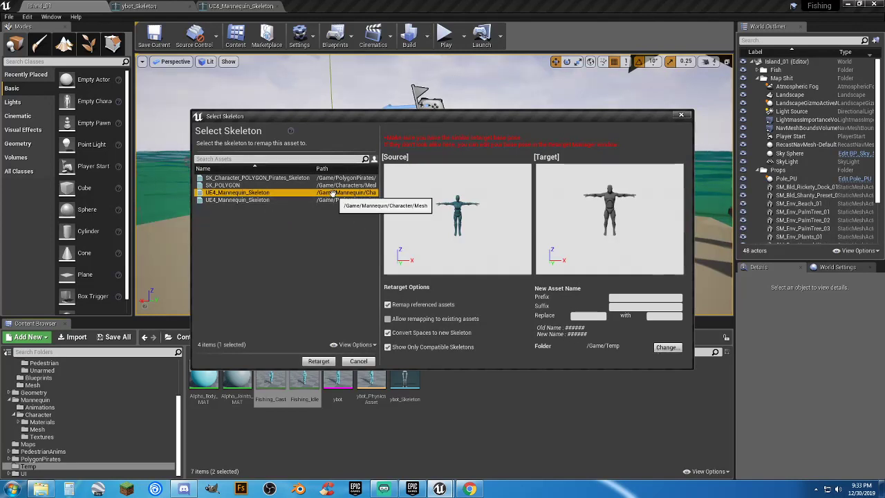
left_click(331, 361)
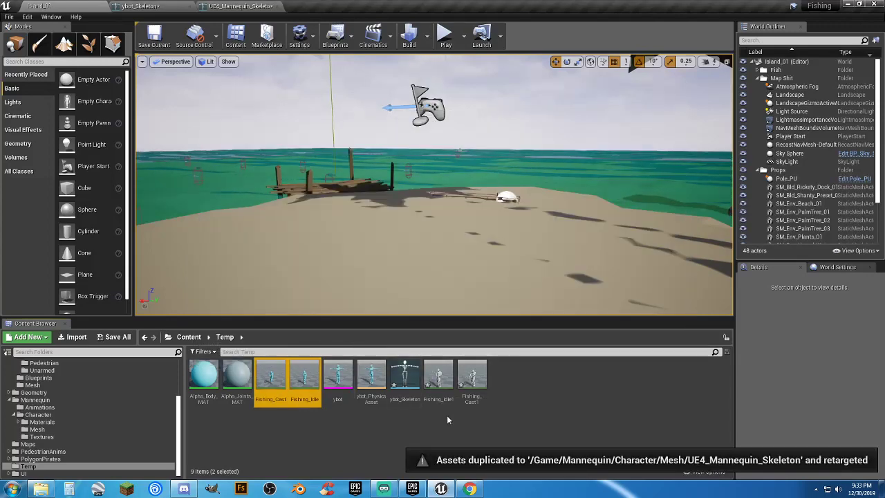
Step: Preview the retargeted Fishing_Idle1 and Fishing_Cast1 animations, closing the open mannequin and ybot skeleton editors
double_click(438, 379)
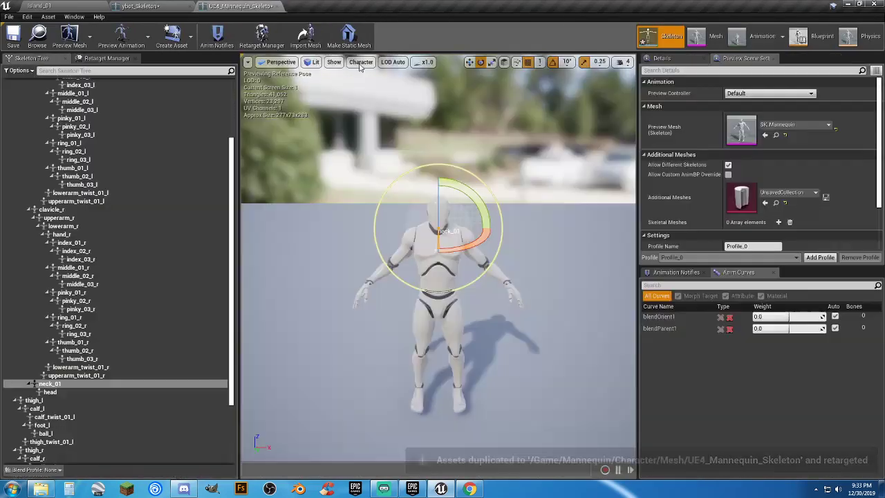
left_click(329, 6)
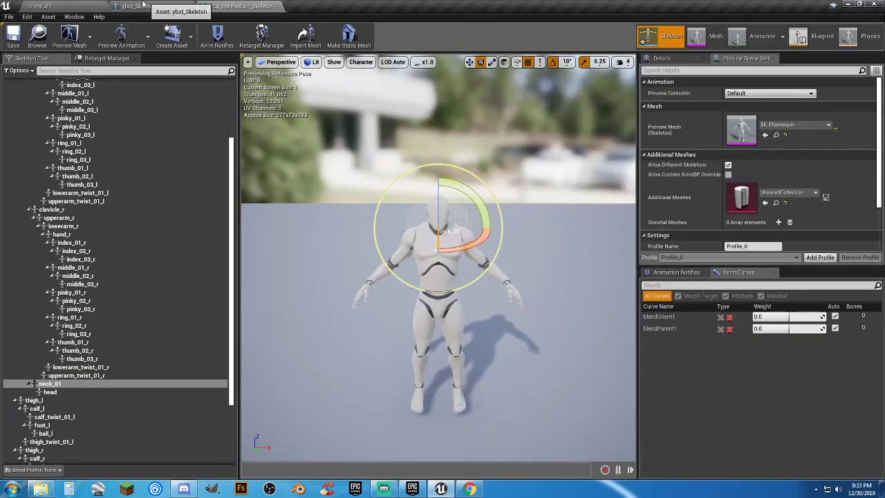
left_click(276, 6)
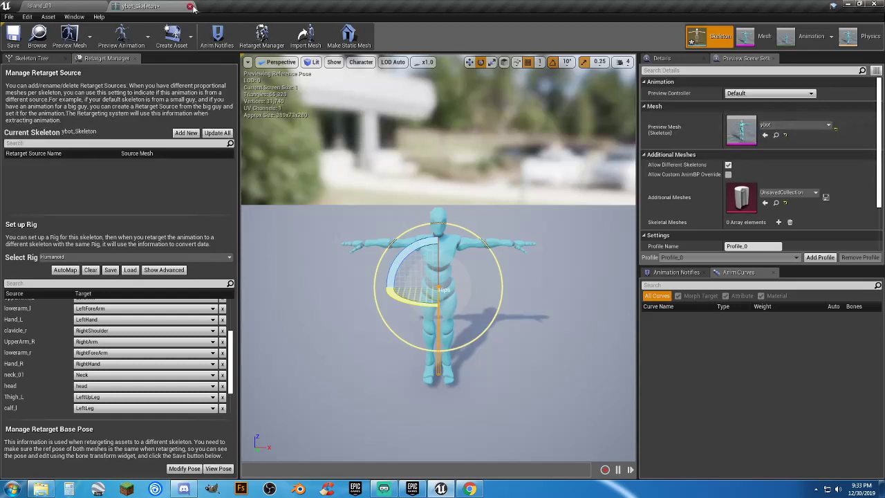
left_click(190, 7)
double_click(472, 380)
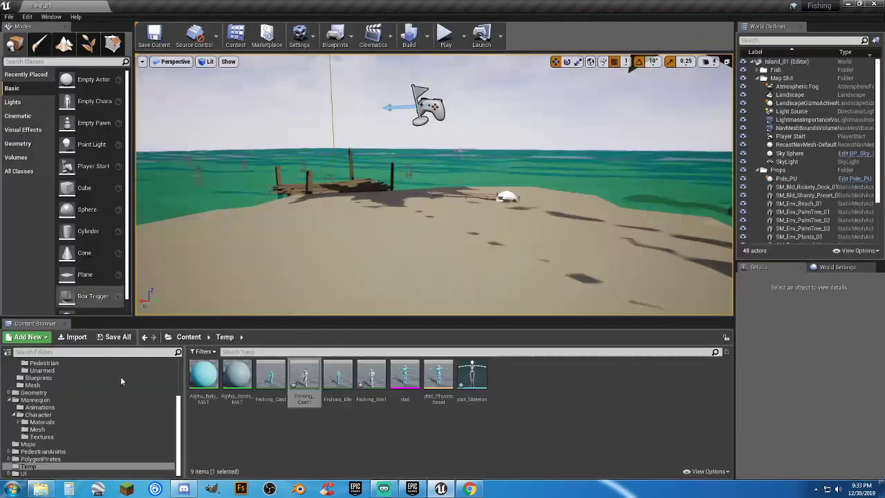
Step: Save all modified assets, including both skeletons and the retargeted Fishing_Cast1 and Fishing_Idle1 animations
left_click(114, 336)
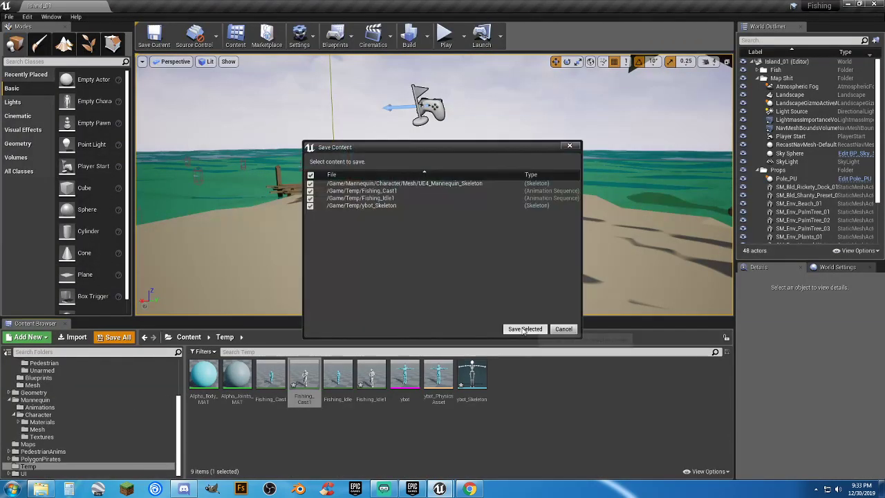
left_click(525, 329)
left_click(359, 456)
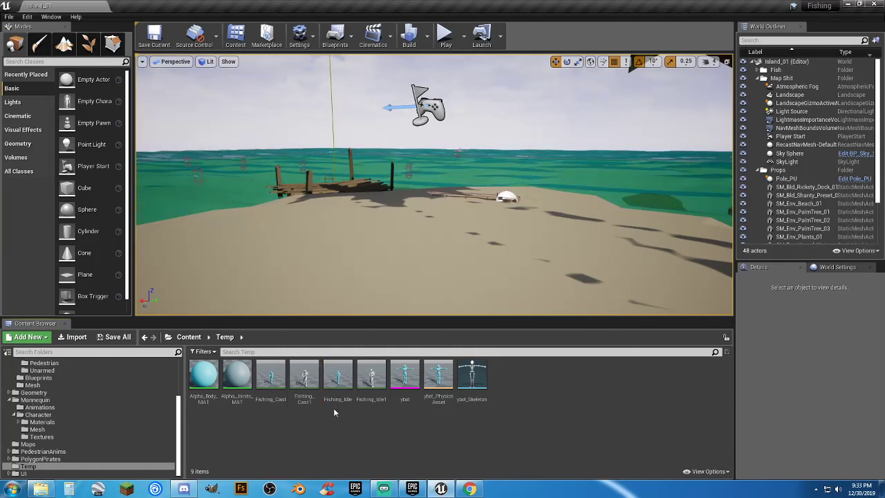
Step: Duplicate and retarget Fishing_Cast1 and Fishing_Idle1 to the SK_POLYGON skeleton with /Game/Temp as the output folder, and save all modified assets
left_click(304, 382)
left_click(371, 381, "ctrl")
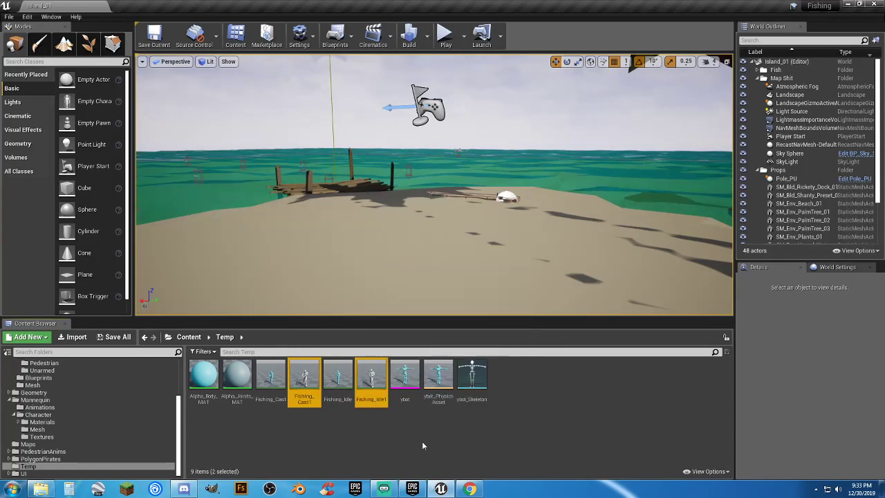
right_click(374, 407)
mouse_move(408, 146)
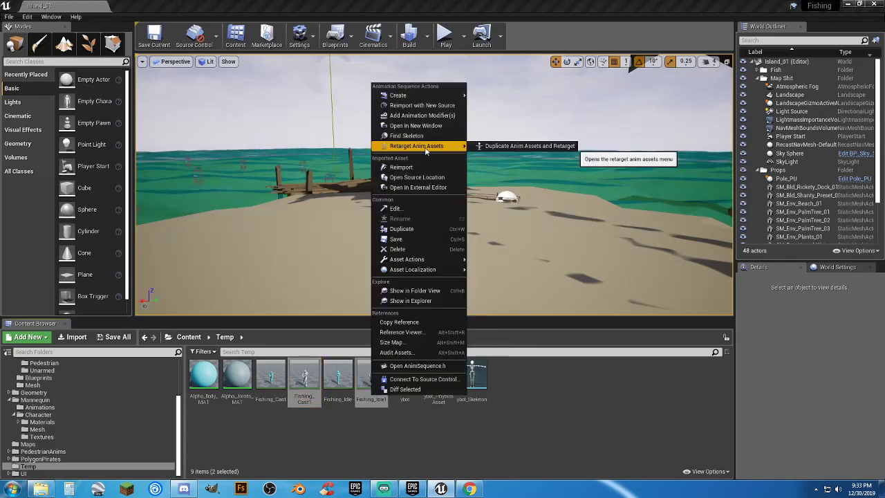
left_click(505, 148)
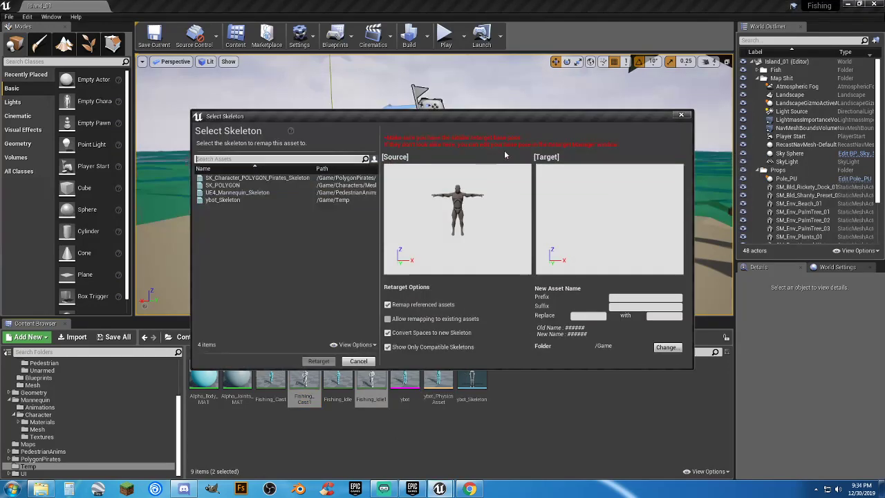
left_click(287, 185)
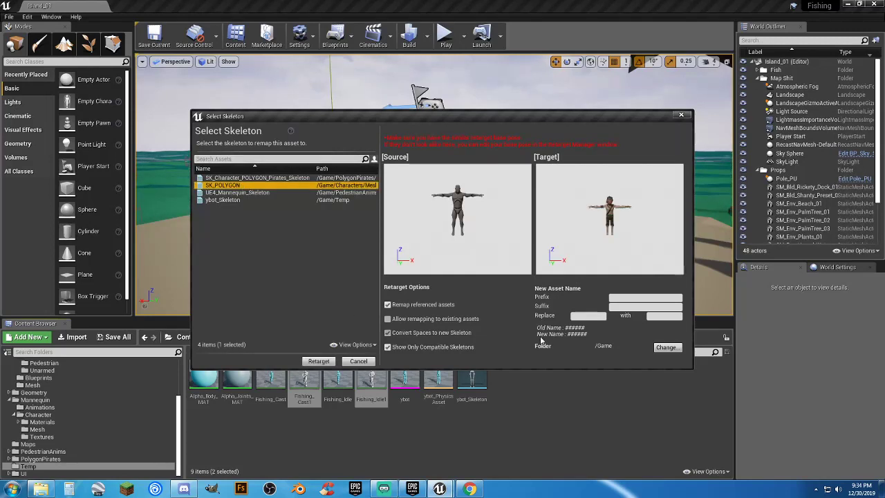
left_click(665, 347)
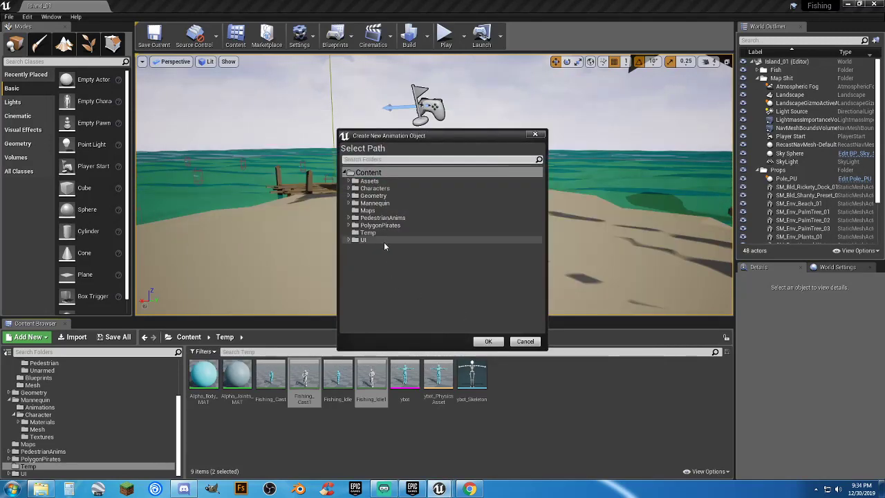
left_click(368, 233)
left_click(488, 341)
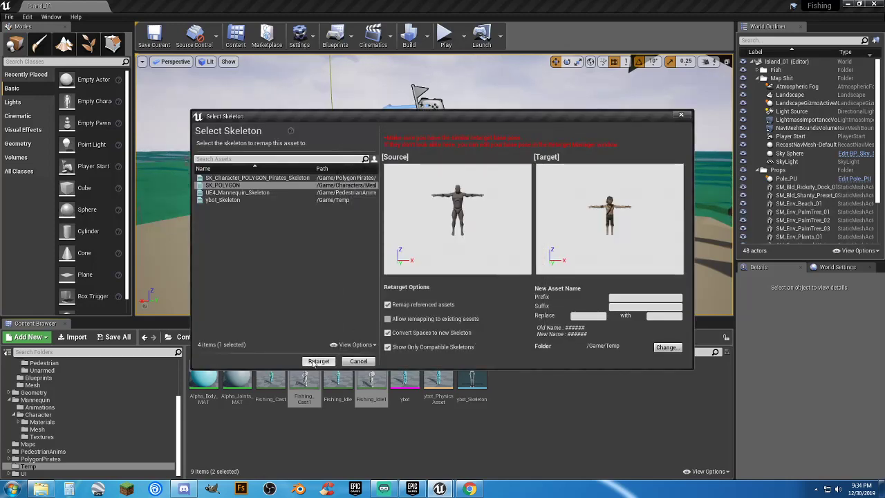
left_click(318, 361)
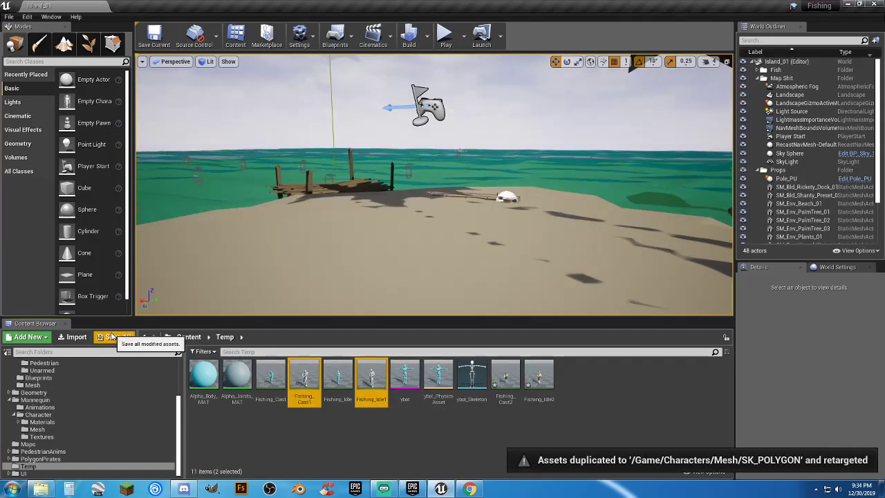
left_click(111, 336)
left_click(523, 325)
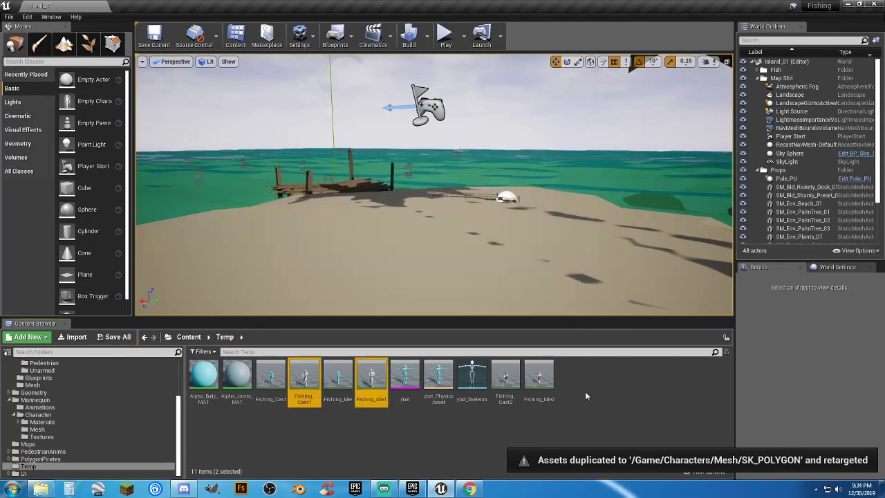
Step: Preview the retargeted Fishing_Cast2 and Fishing_Idle2 animations on the pirate character and close each animation editor
double_click(505, 376)
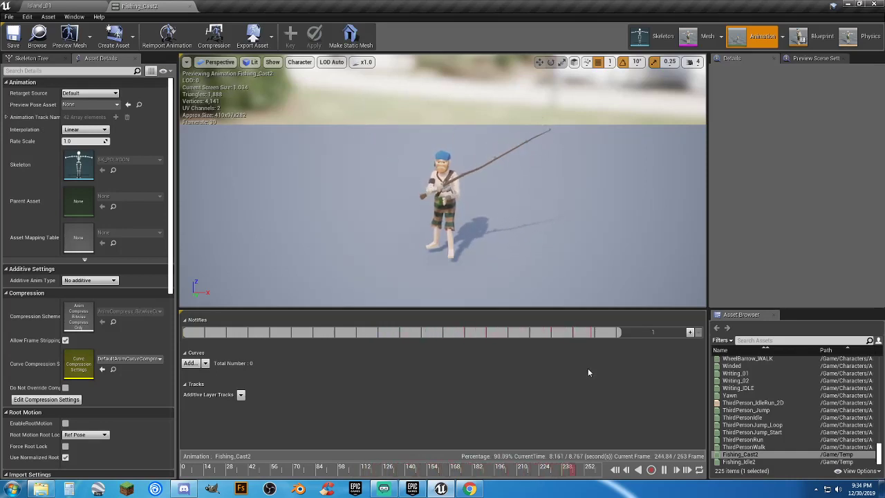
left_click(189, 6)
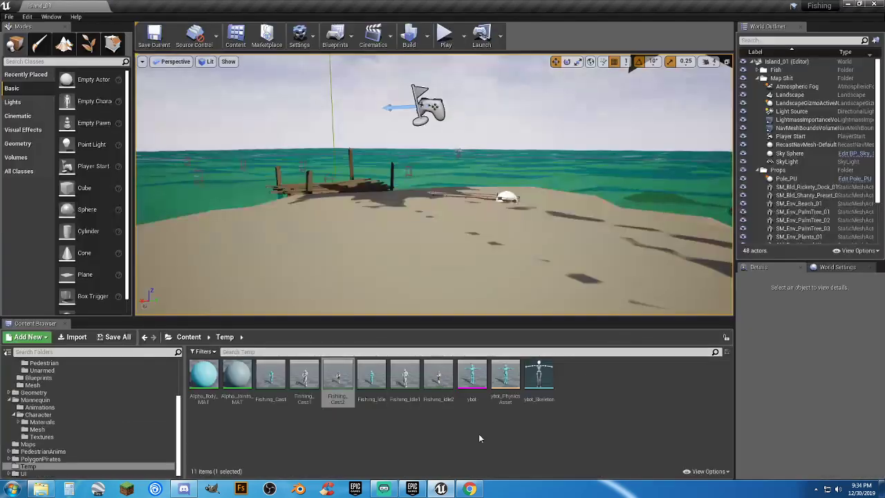
left_click(359, 416)
double_click(438, 376)
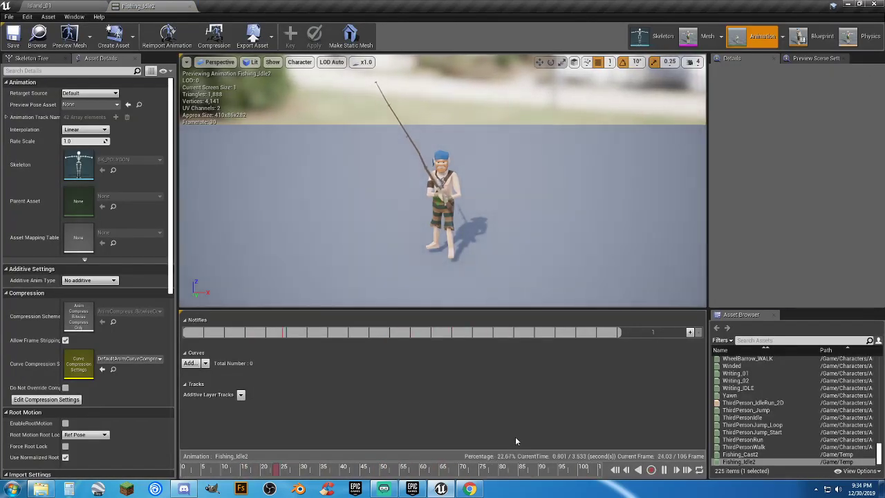
left_click(190, 6)
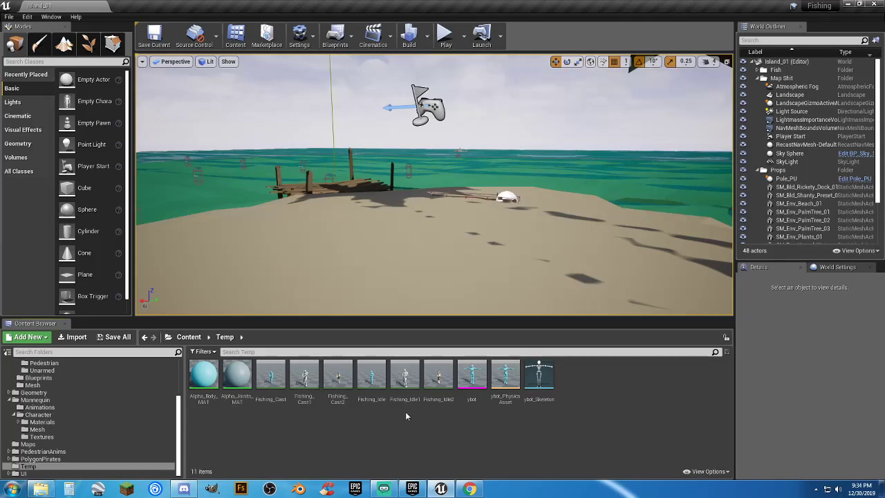
left_click(439, 387)
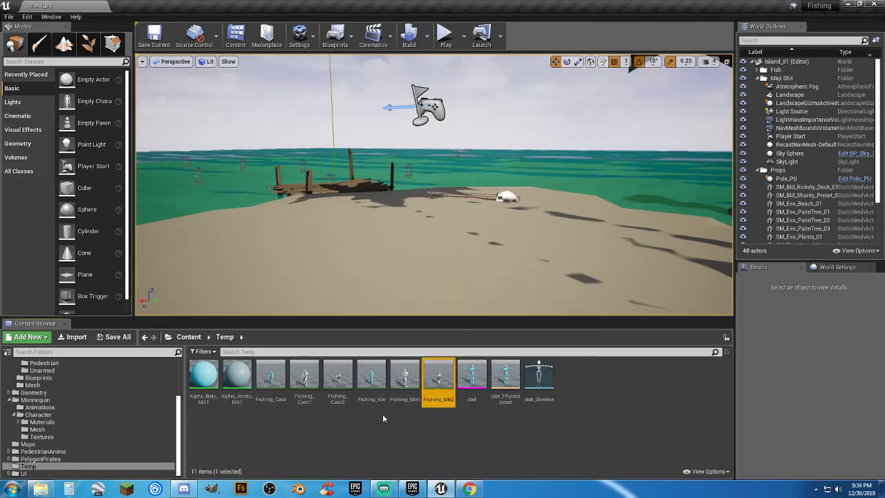
left_click(345, 400, "ctrl")
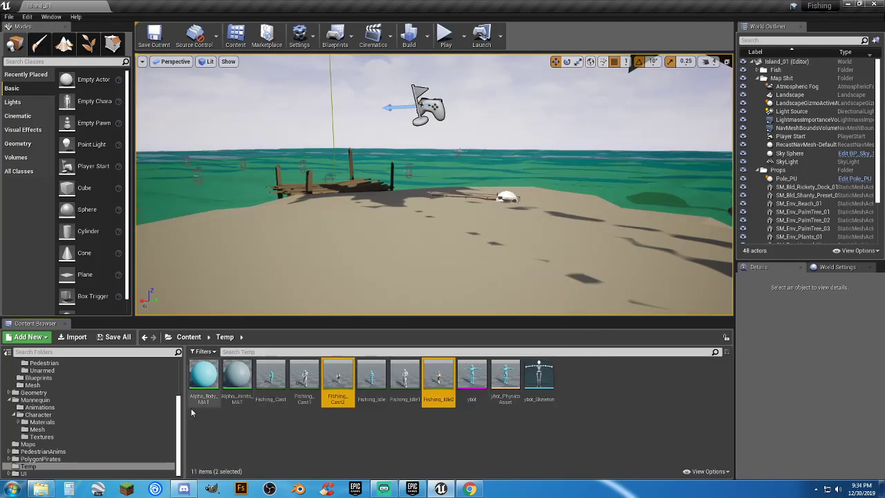
left_click_drag(180, 407, 178, 371)
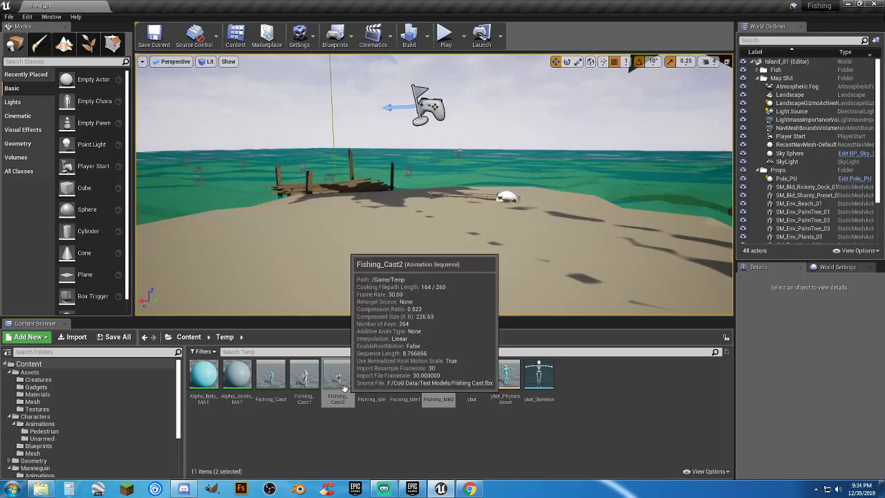
left_click_drag(350, 389, 287, 437)
left_click(237, 430)
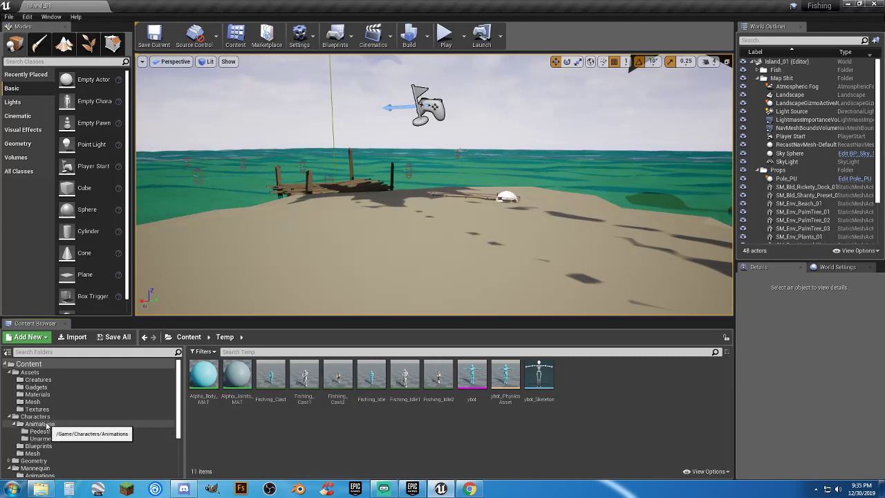
Step: Create a folder named Fishing inside Characters/Animations and open it
left_click(46, 425)
right_click(300, 378)
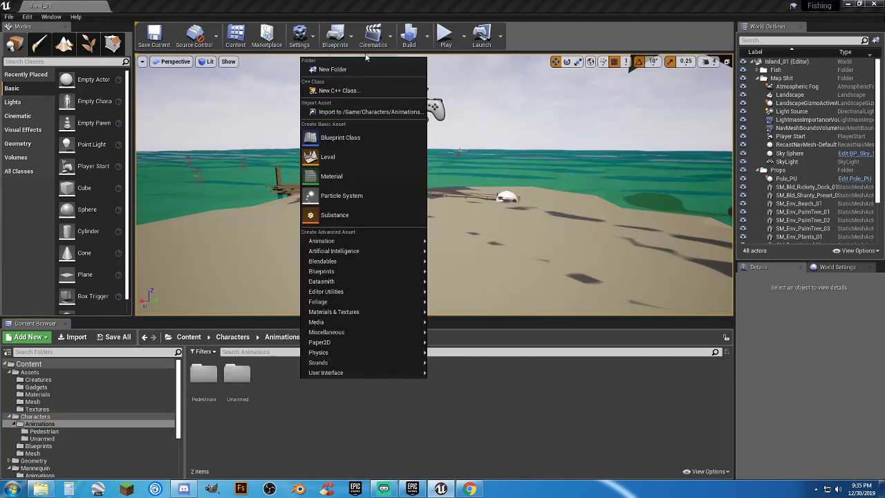
left_click(349, 69)
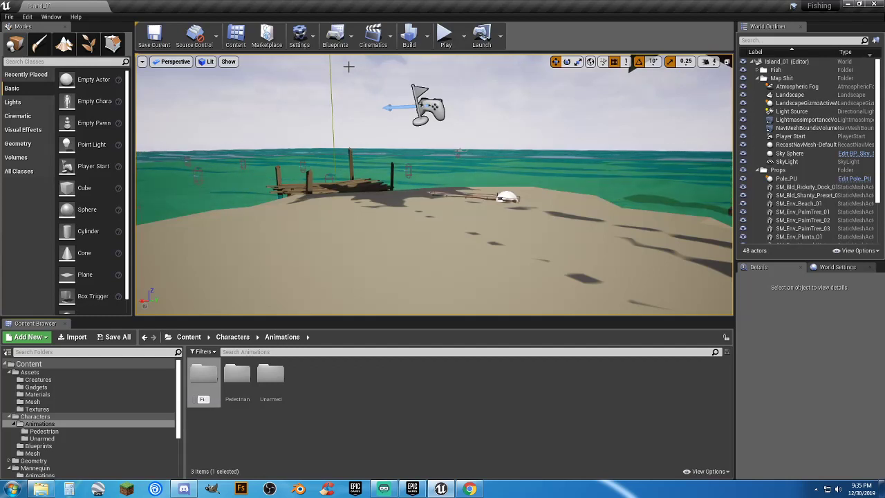
type("Fishing")
key("Return")
key("Return")
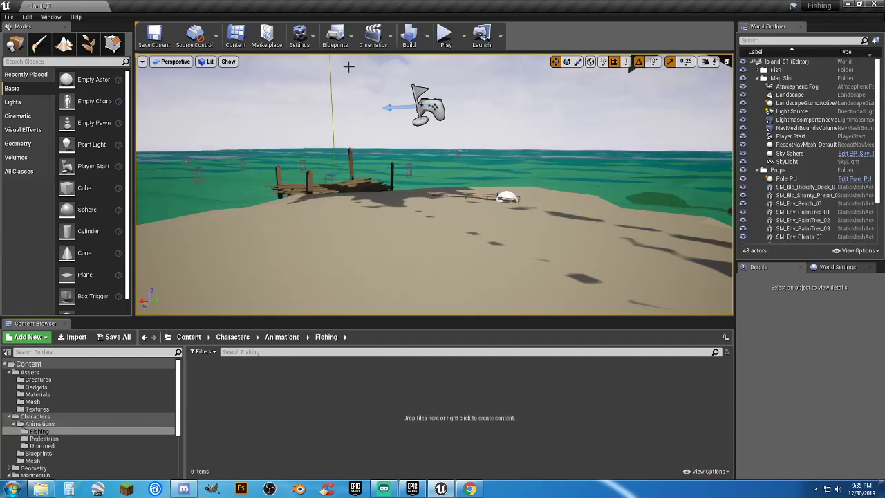
Step: Move Fishing_Cast2 and Fishing_Idle2 from the Temp folder into Characters/Animations/Fishing and open that folder
scroll(138, 413, "down", 5)
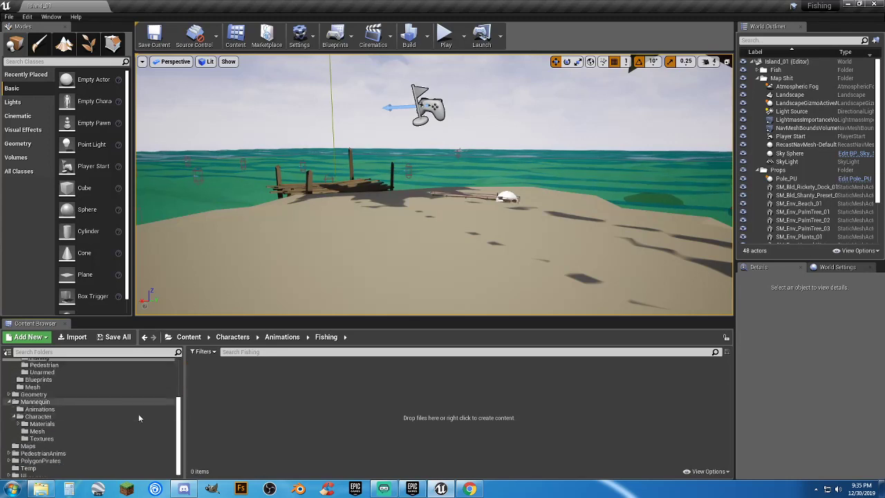
left_click(28, 465)
left_click(333, 430)
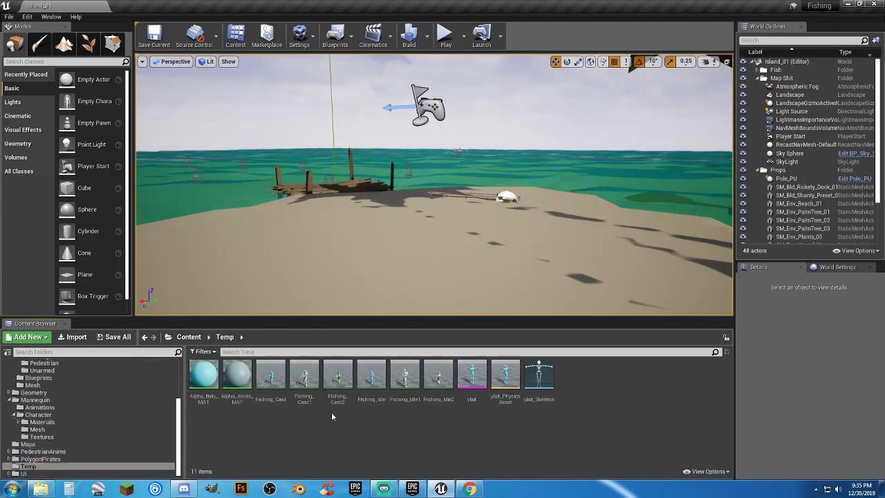
left_click(334, 404)
left_click(440, 387, "ctrl")
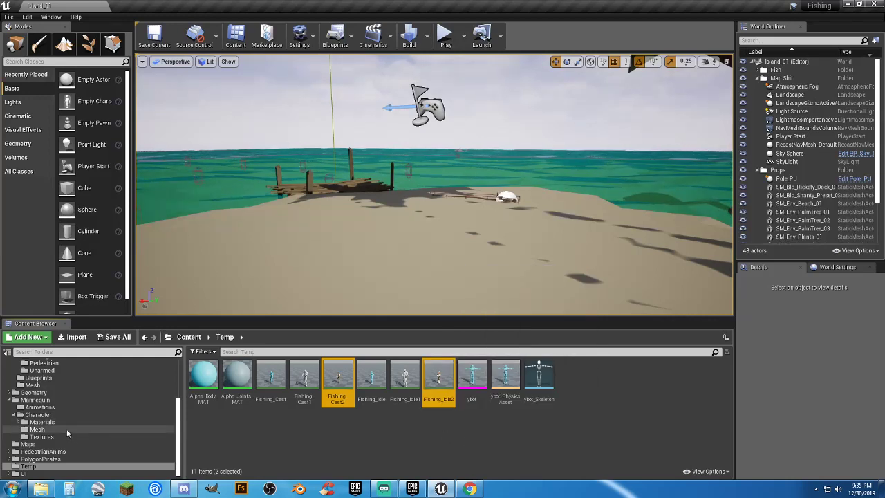
scroll(67, 426, "up", 3)
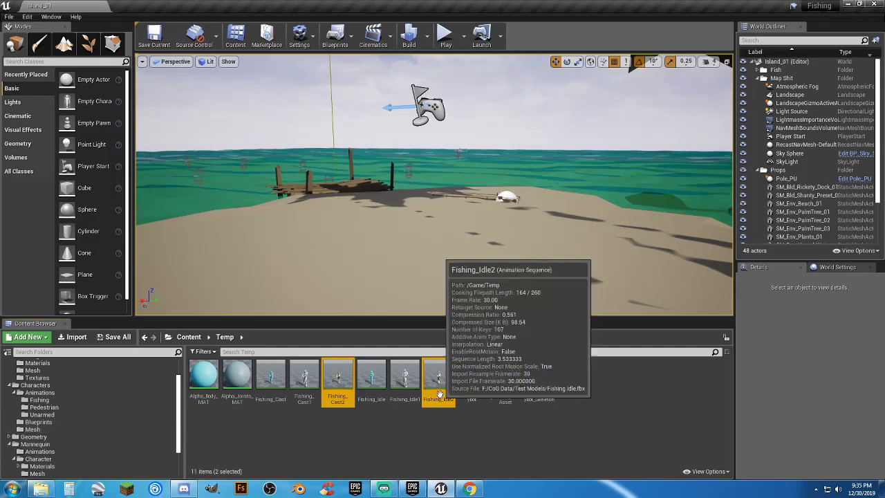
left_click_drag(439, 393, 54, 400)
left_click(76, 415)
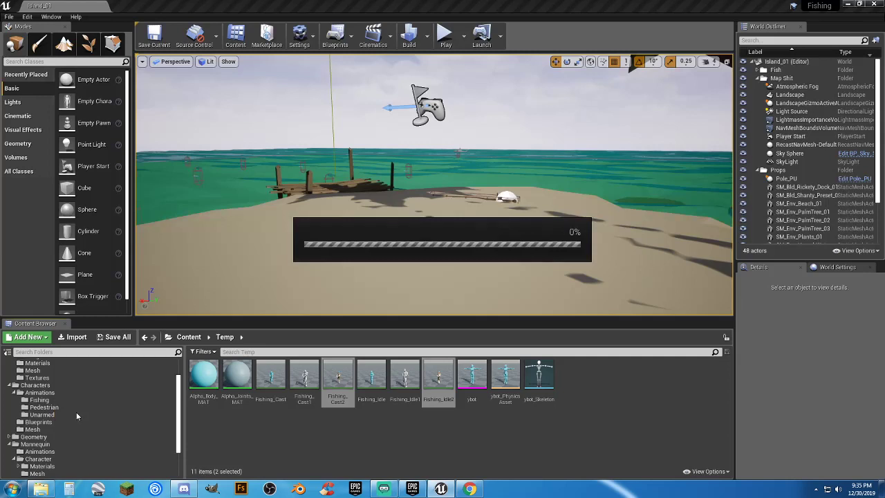
left_click(43, 401)
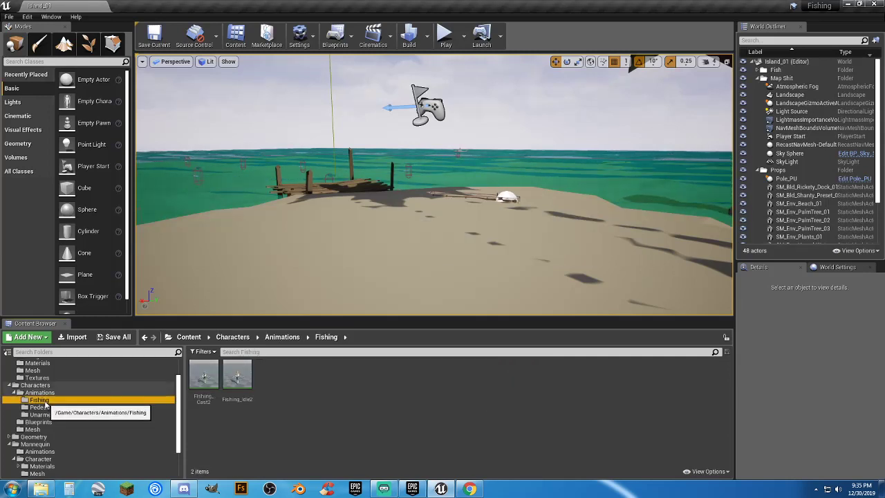
Step: Force delete all remaining assets in the Temp folder, including the ybot mesh, skeleton, materials and intermediate fishing animations
scroll(42, 464, "down", 2)
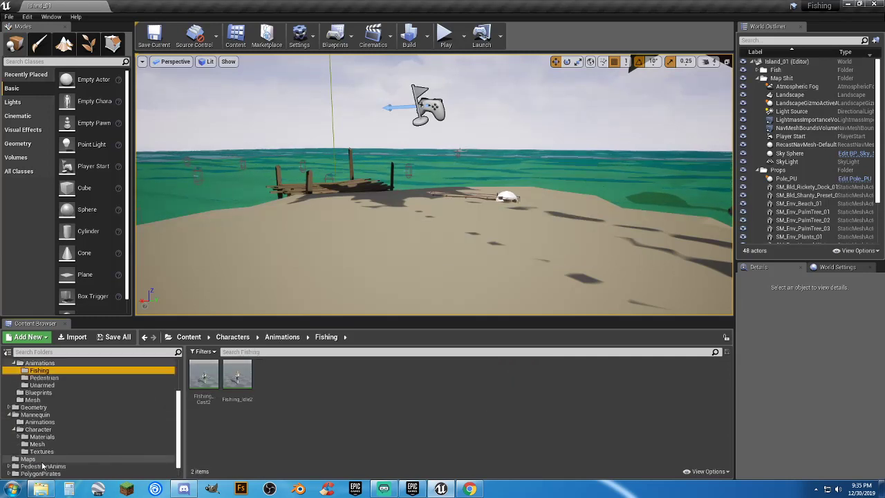
scroll(44, 465, "down", 1)
left_click(28, 465)
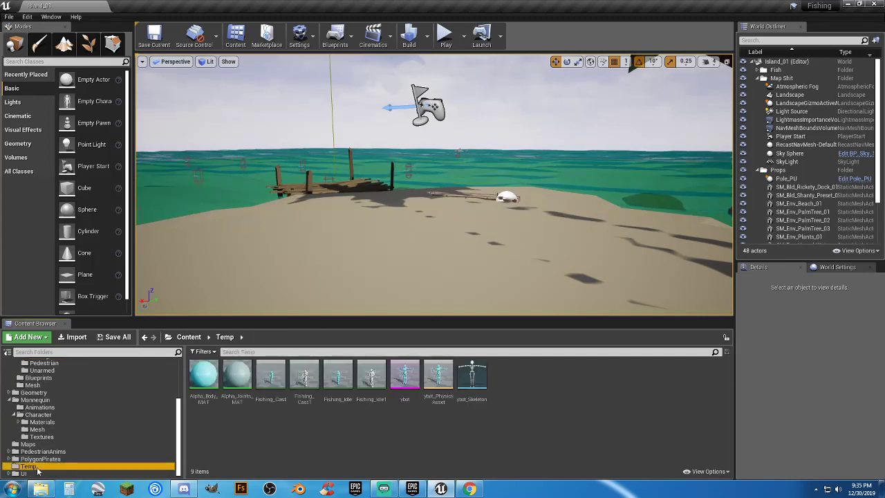
left_click(206, 397)
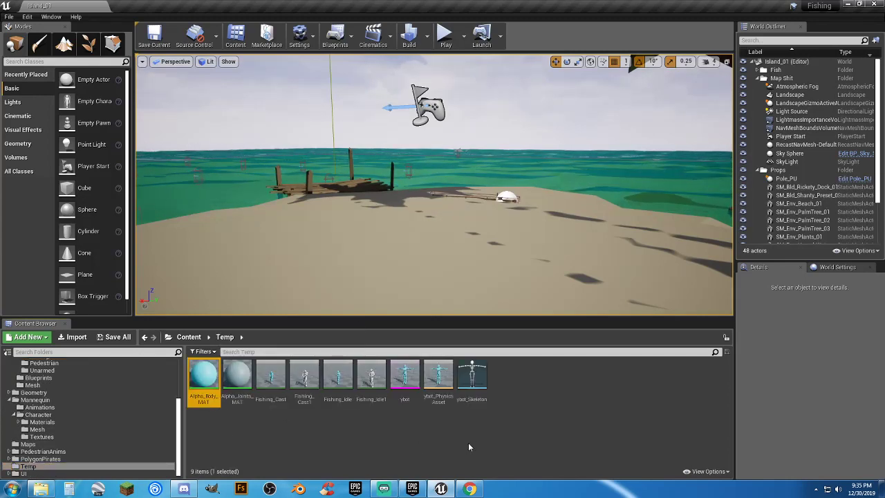
left_click(475, 398, "shift")
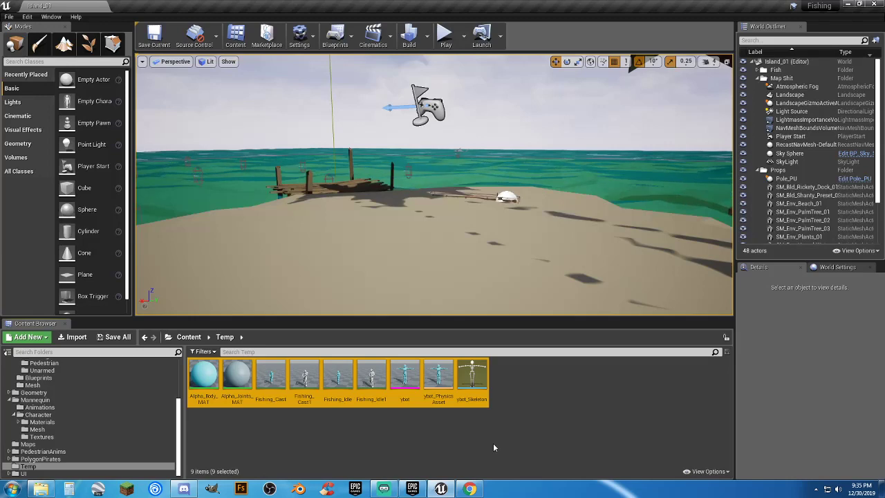
key("Delete")
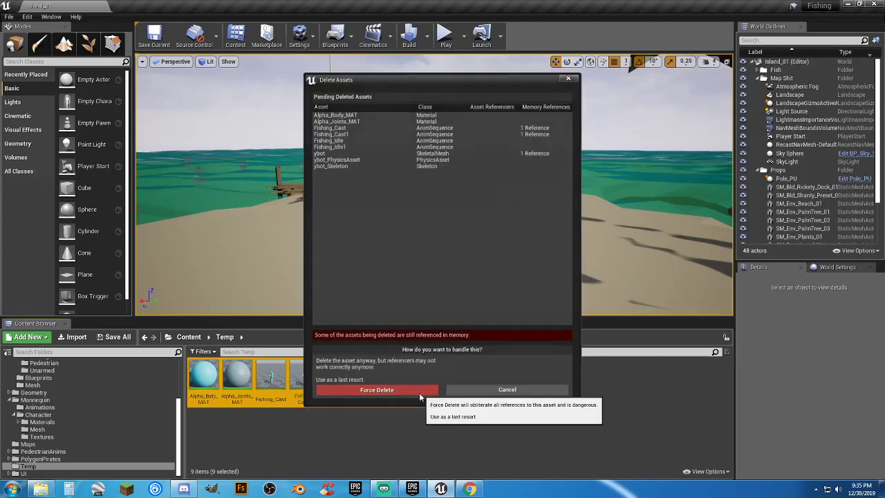
left_click(419, 392)
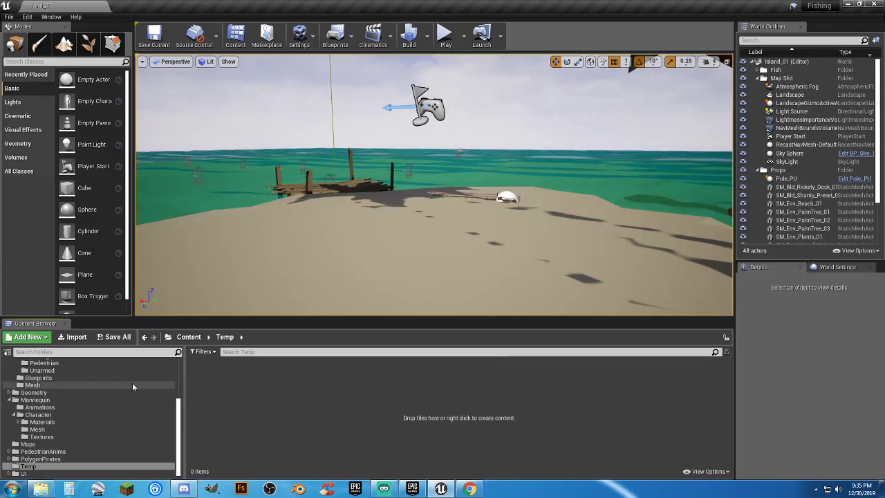
Step: Rename the Fishing_Cast2 animation in Characters/Animations/Fishing to Fishing_Cast
scroll(63, 418, "up", 4)
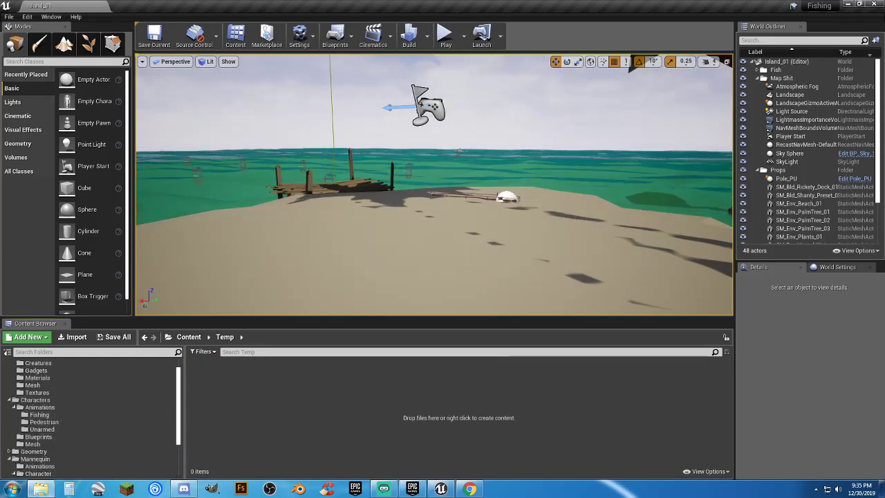
left_click(53, 415)
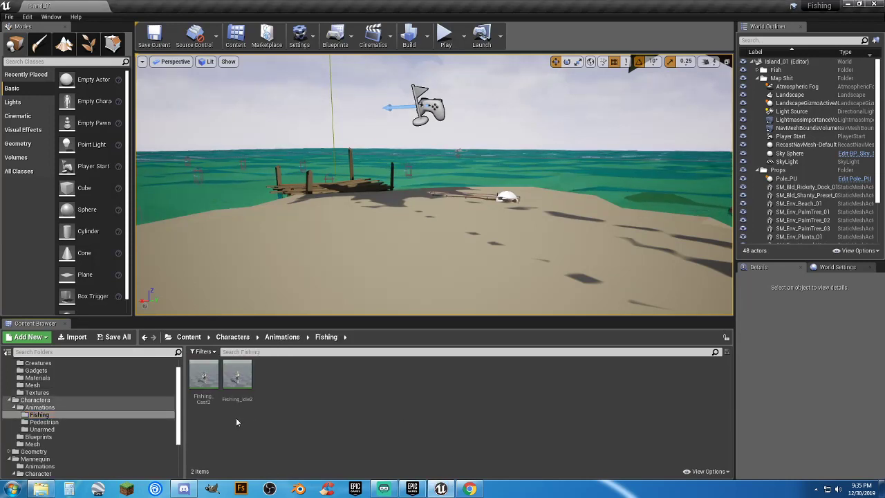
left_click(206, 404)
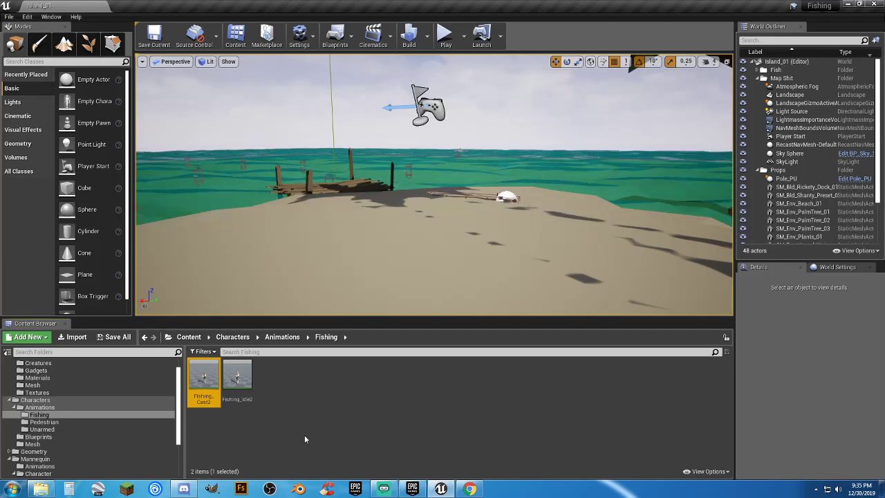
key("F2")
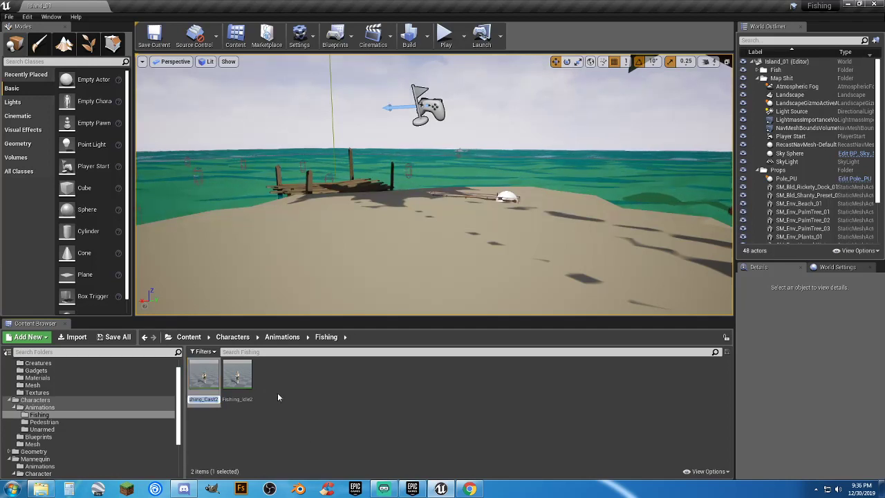
key("End")
key("BackSpace")
key("Return")
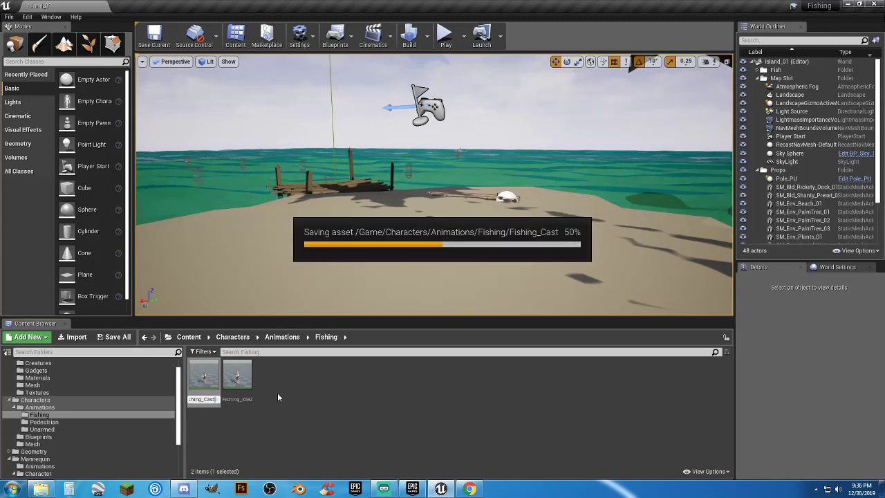
Step: Rename the Fishing_Idle2 animation to Fishing_Idle and clear the selection
left_click(237, 379)
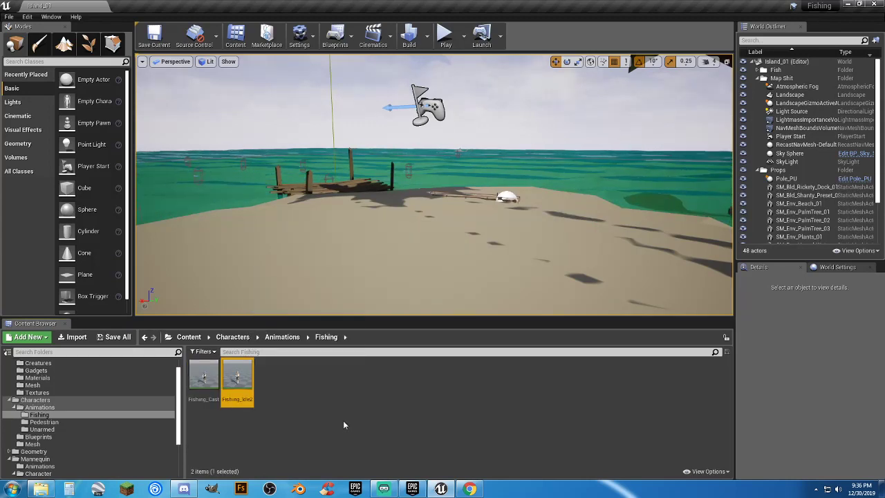
key("F2")
key("End")
key("BackSpace")
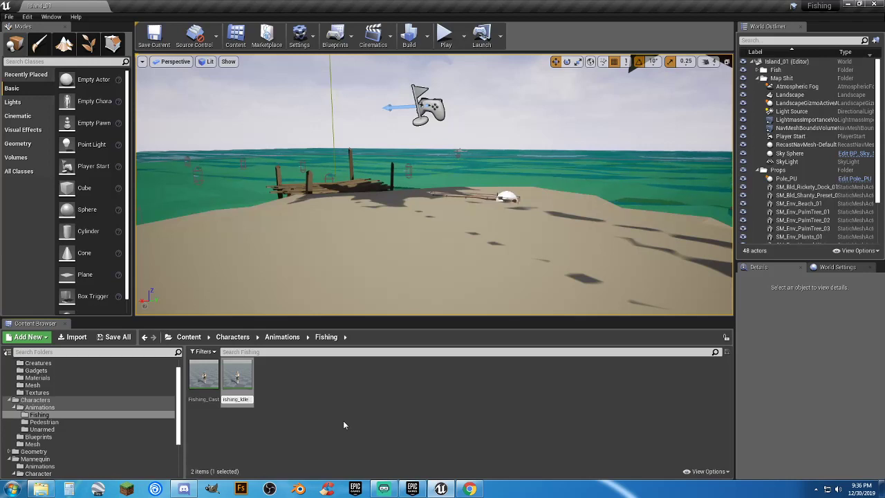
key("Return")
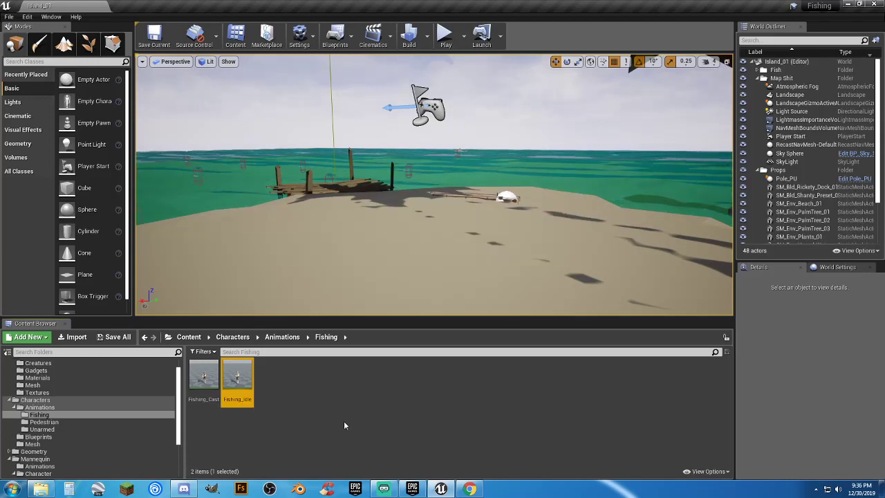
left_click(345, 426)
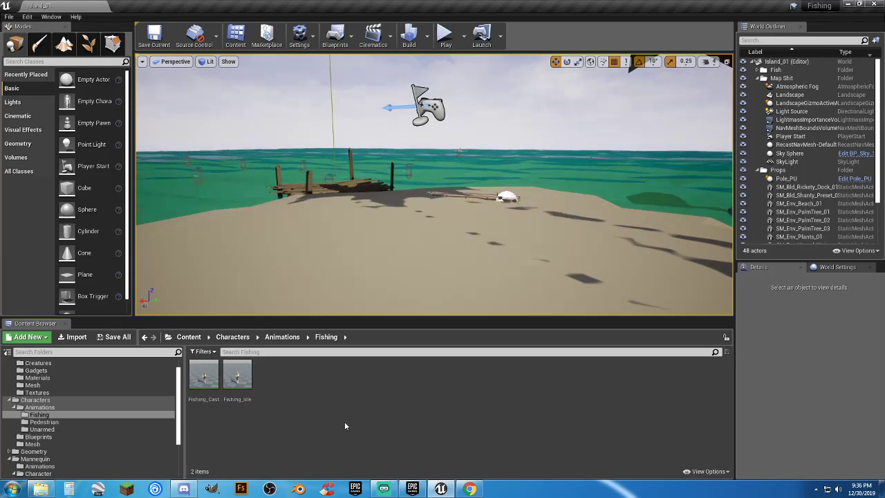
Step: Play the level in the editor and run the pirate to the end of the dock, viewing the character from several sides
left_click(445, 35)
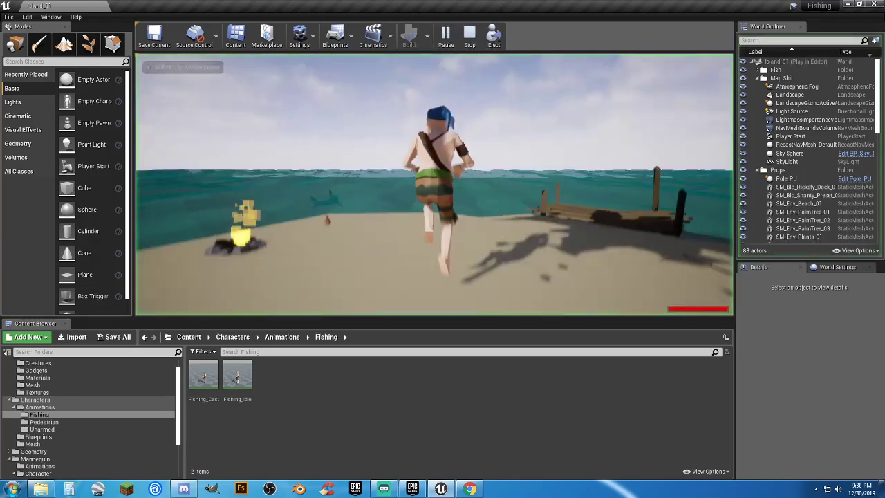
key("w")
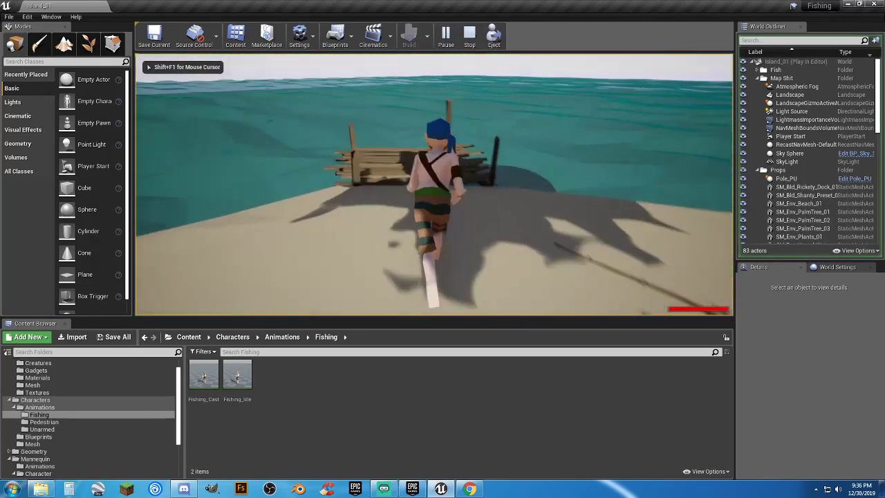
key("w")
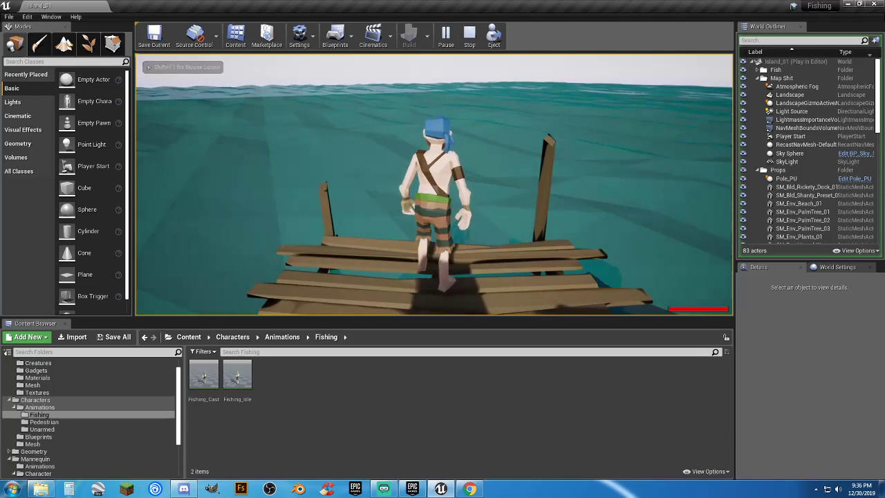
key("w")
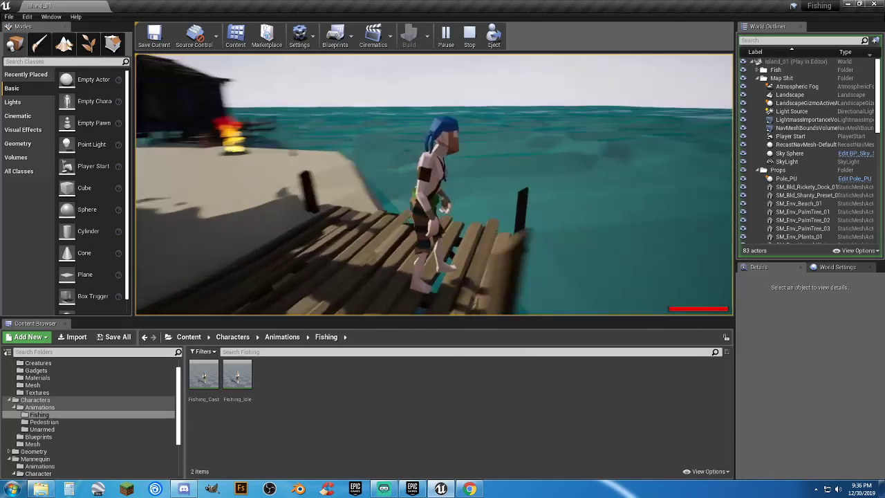
key("w")
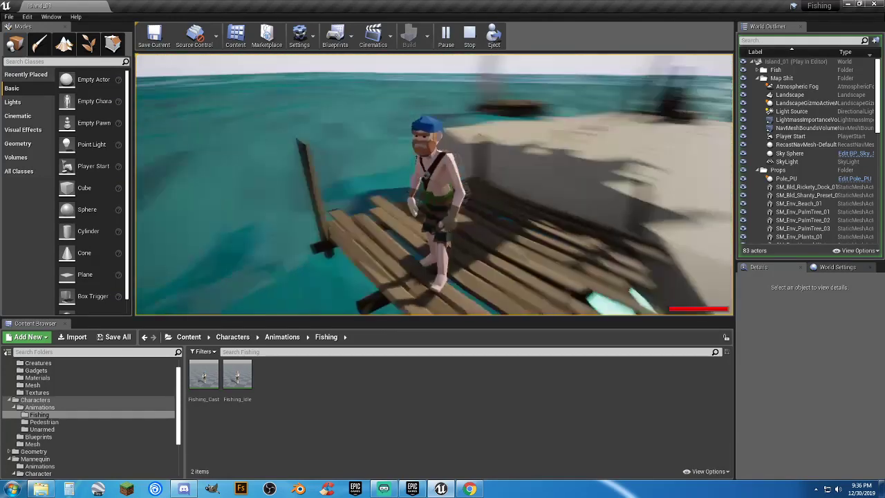
Step: Pick up the fishing pole on the beach, carry it to the end of the dock and view the pirate holding it
key("w")
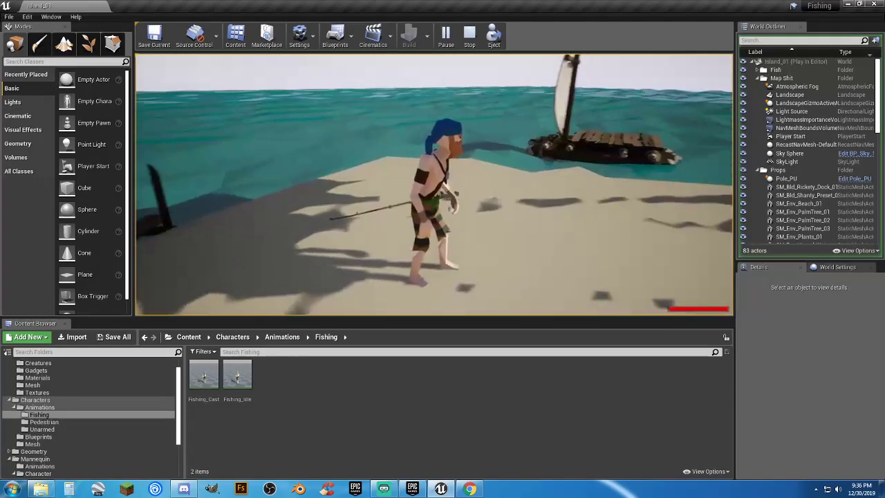
key("w")
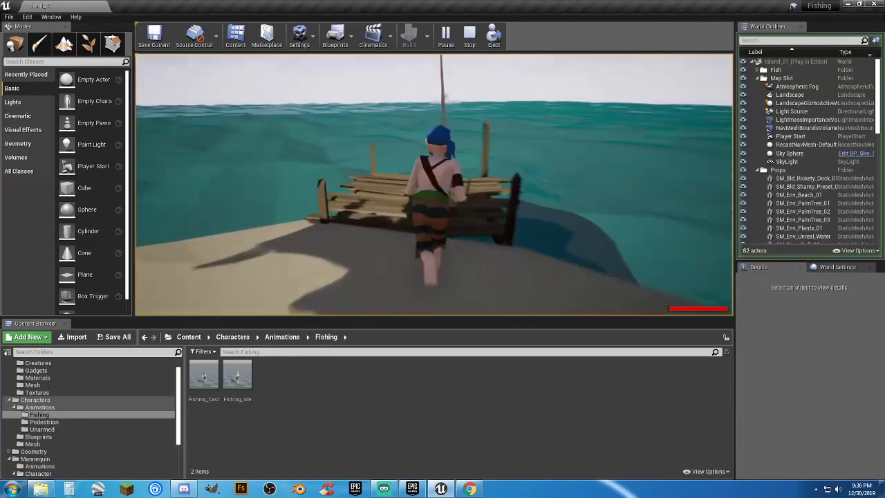
key("w")
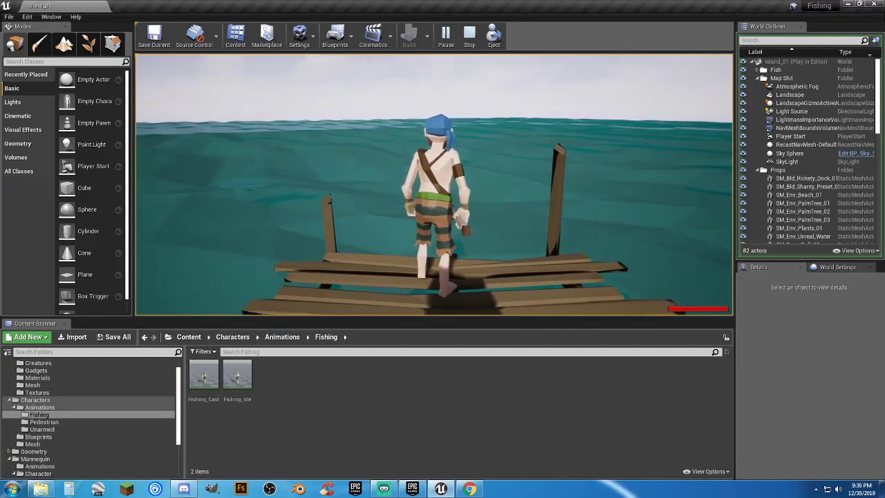
key("e")
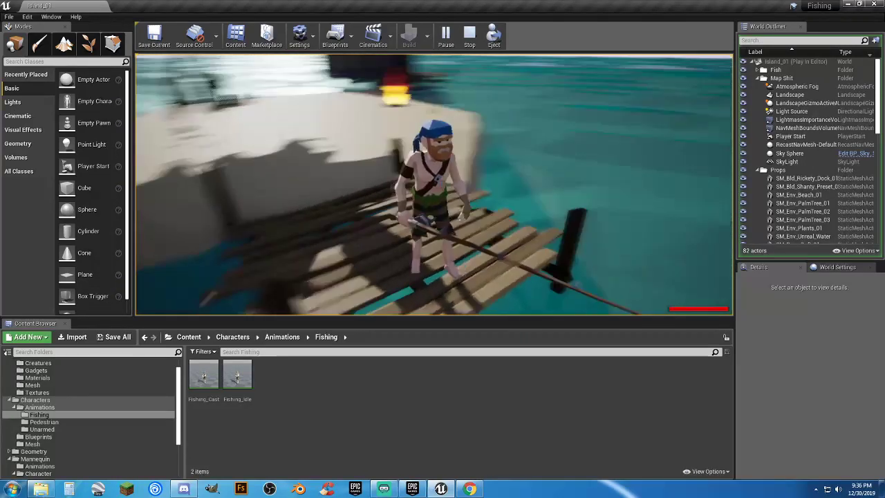
key("w")
key("e")
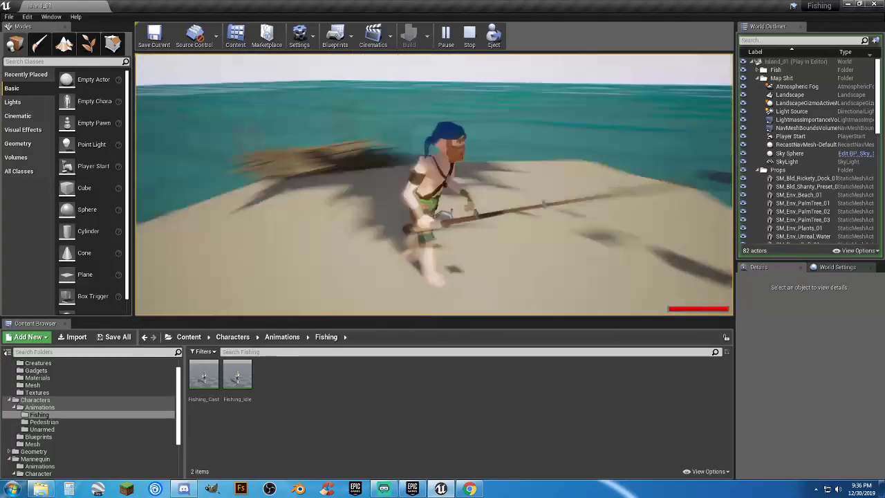
Step: Run the pirate with the pole between beach and dock, check the grip from several sides, and end the play session
key("w")
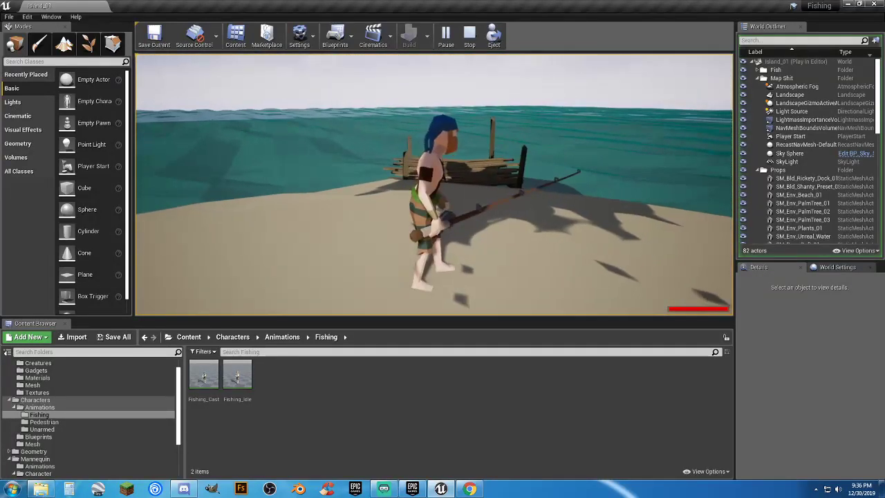
key("w")
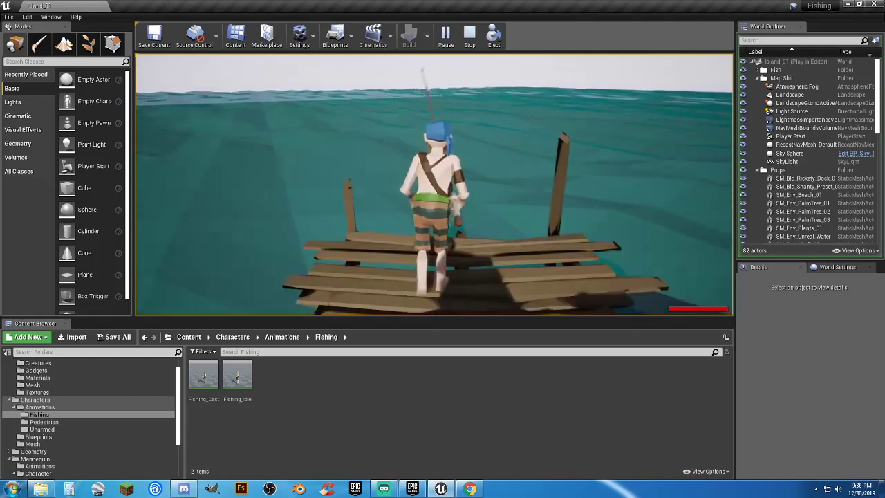
key("w")
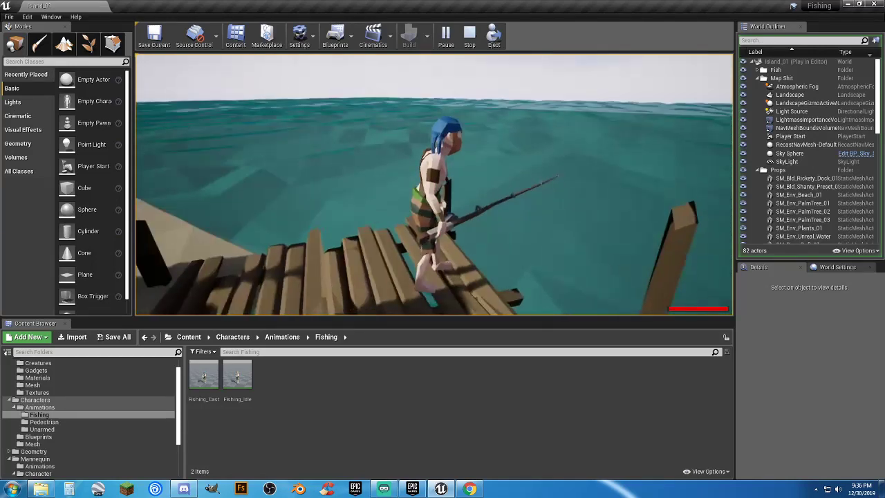
key("a")
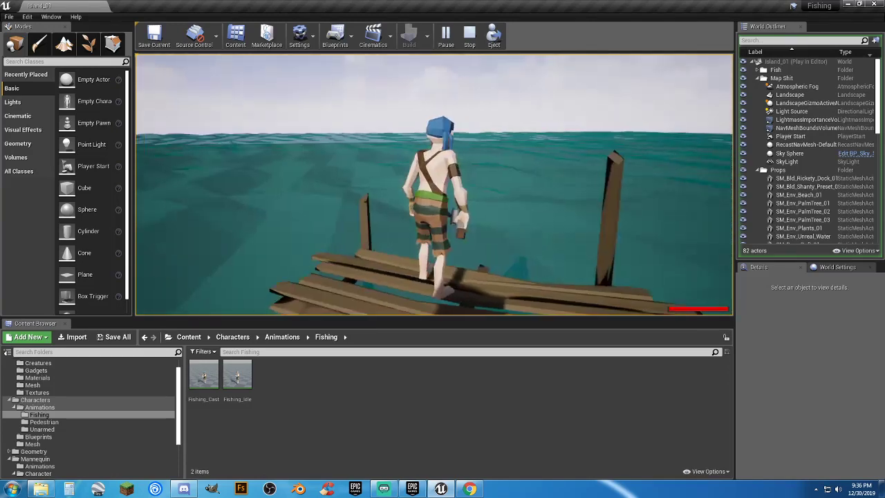
key("d")
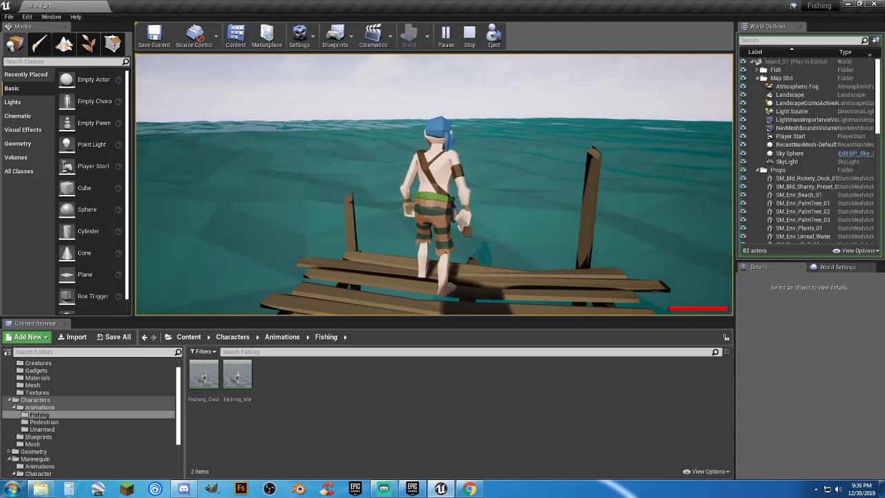
key("a")
key("w")
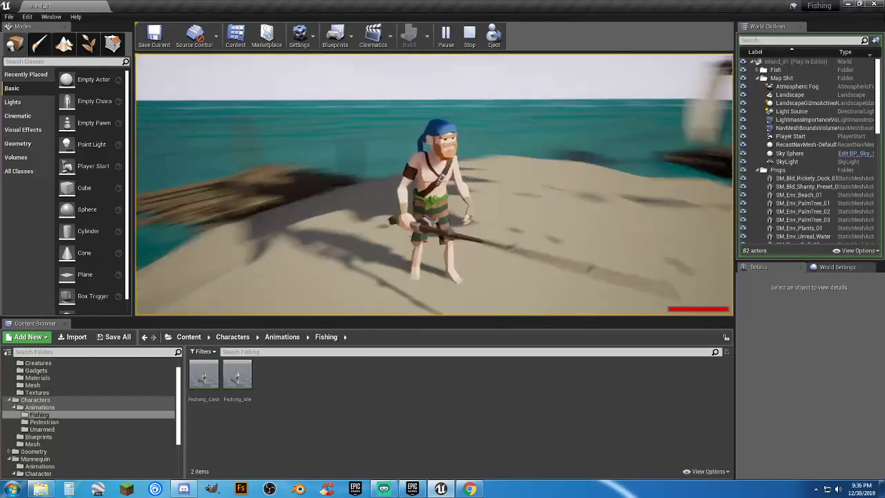
key("w")
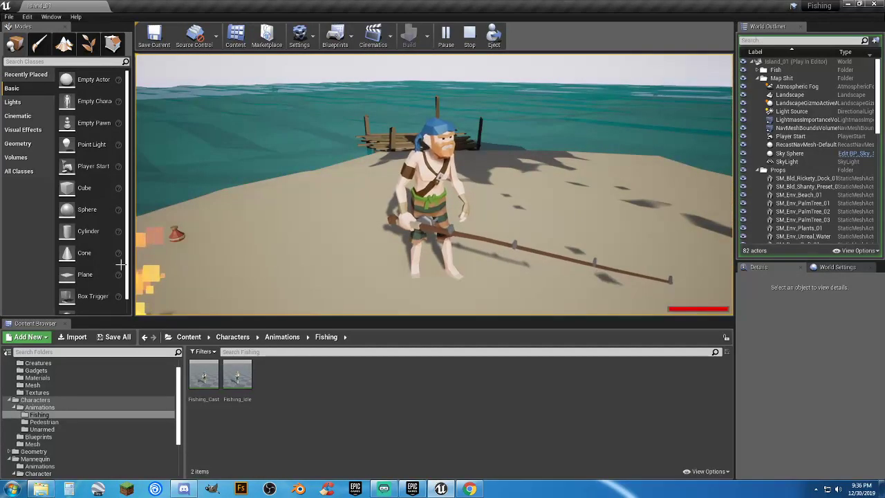
key("Escape")
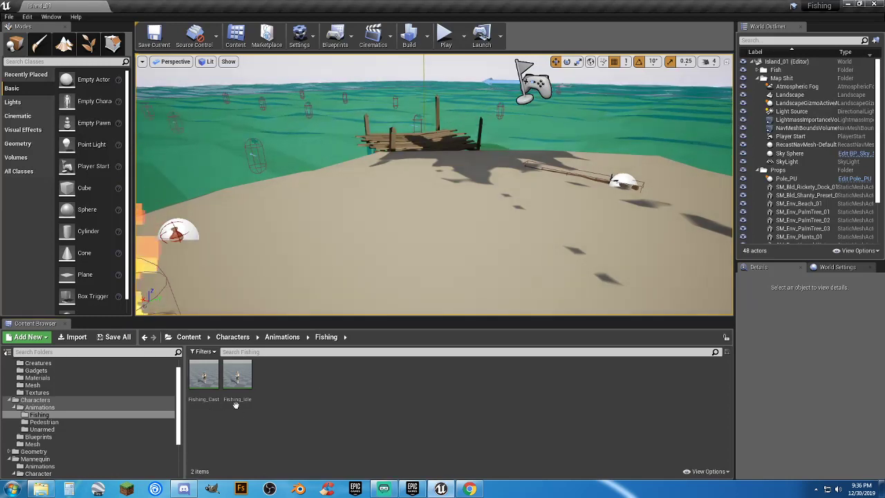
Step: Play the level again, fetch the fishing pole from the beach and carry it onto the dock
mouse_move(241, 402)
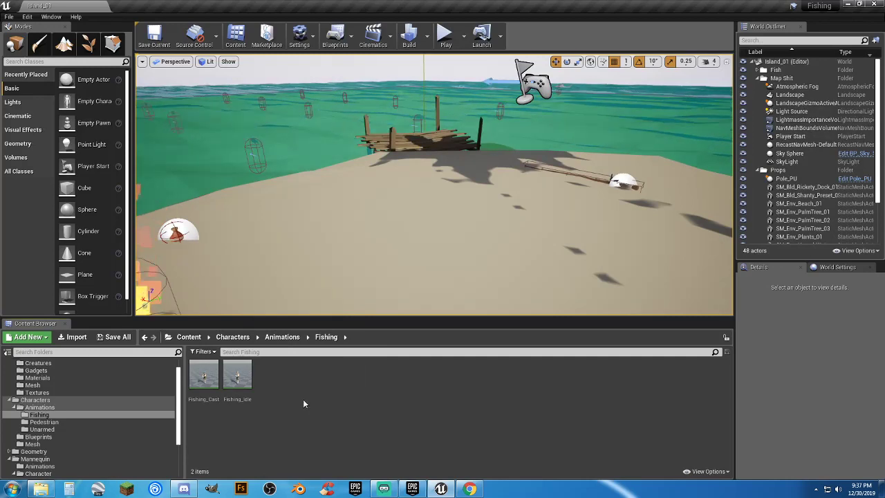
left_click(444, 35)
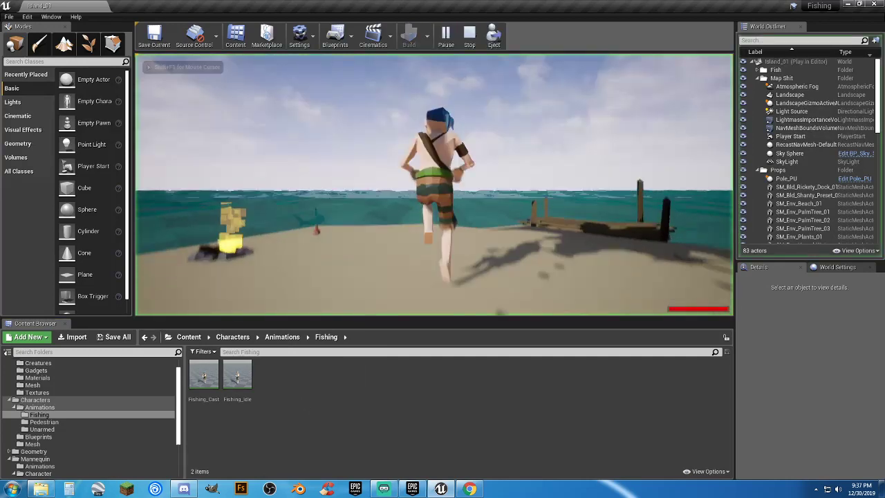
key("w")
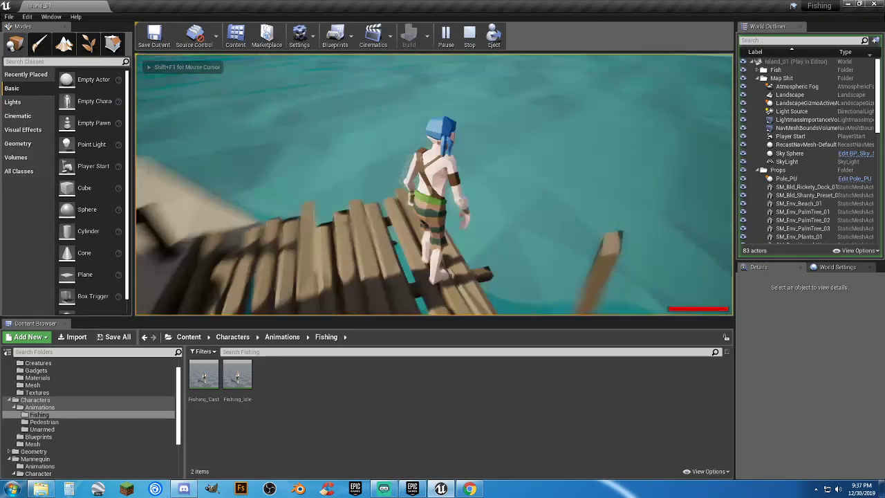
key("w")
key("w")
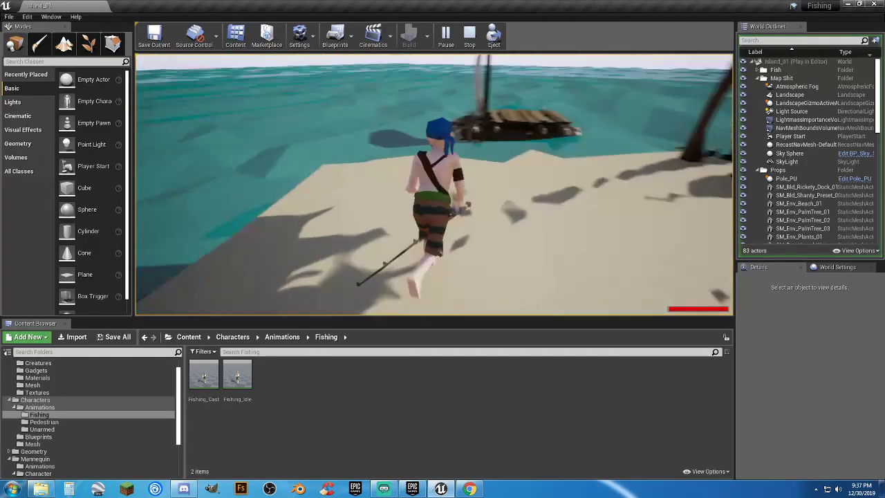
key("w")
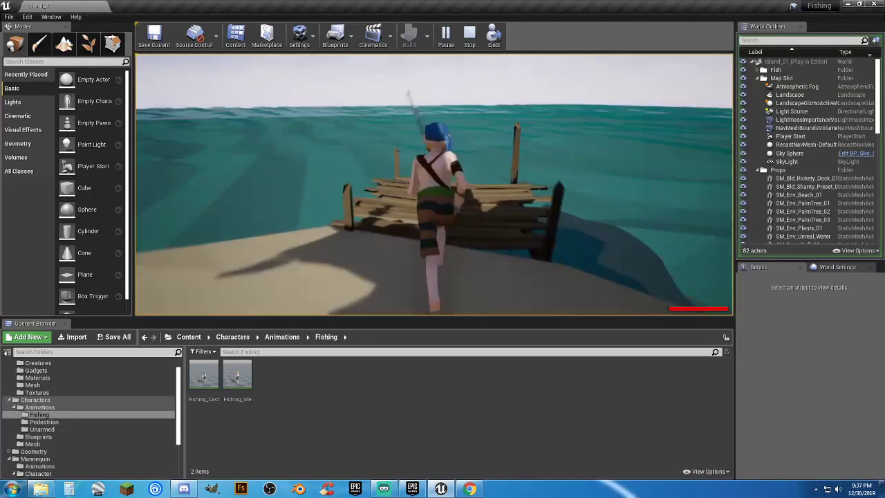
key("d")
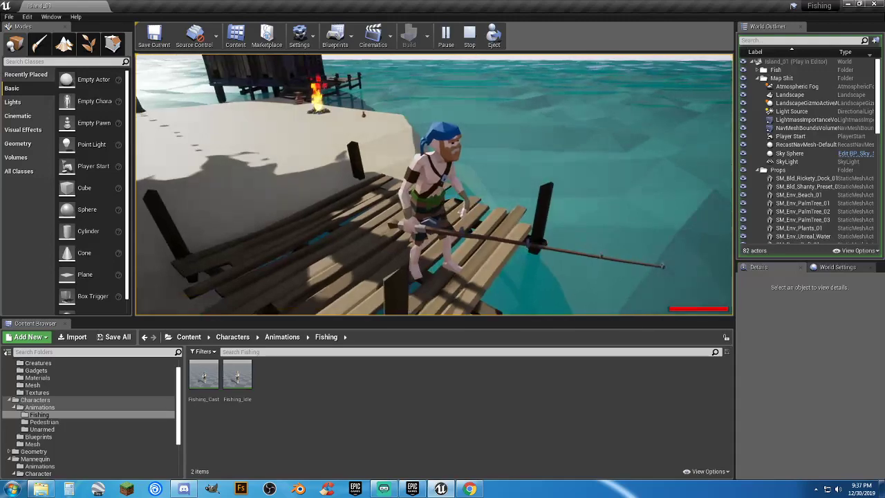
Step: Drop the pole on the beach, test campfire damage and healing with both health potions, and end the play session
key("w")
key("w")
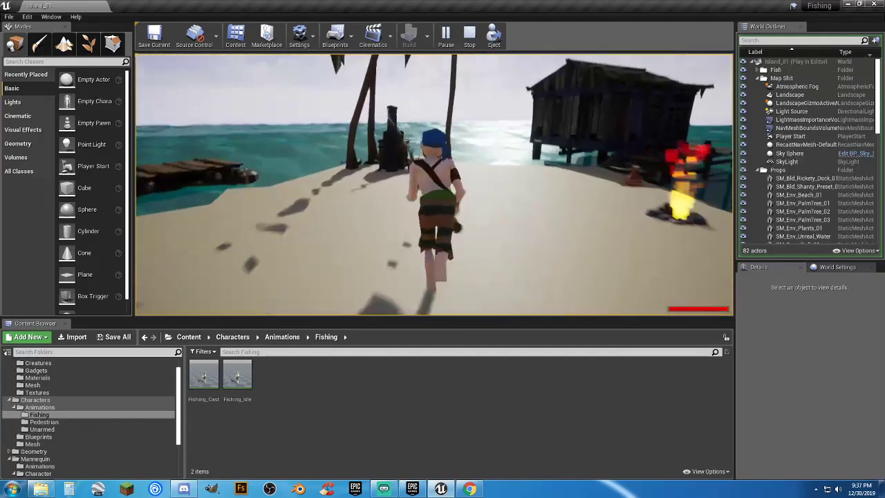
key("e")
key("w")
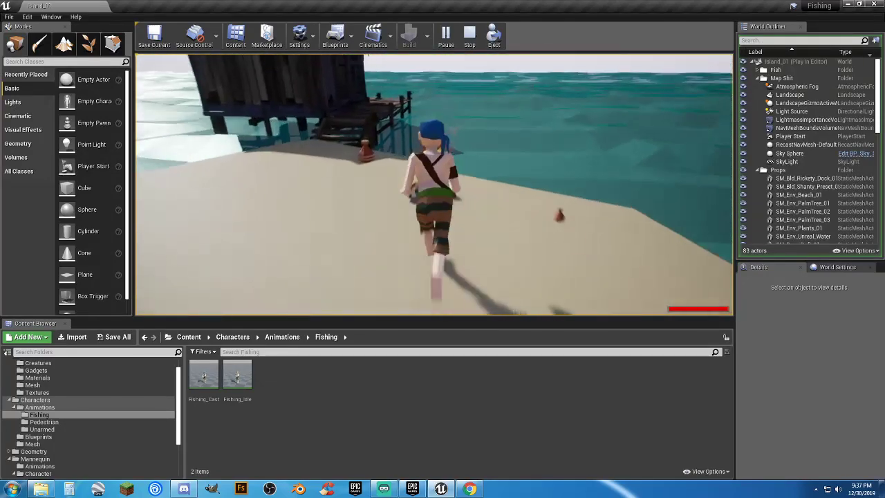
key("w")
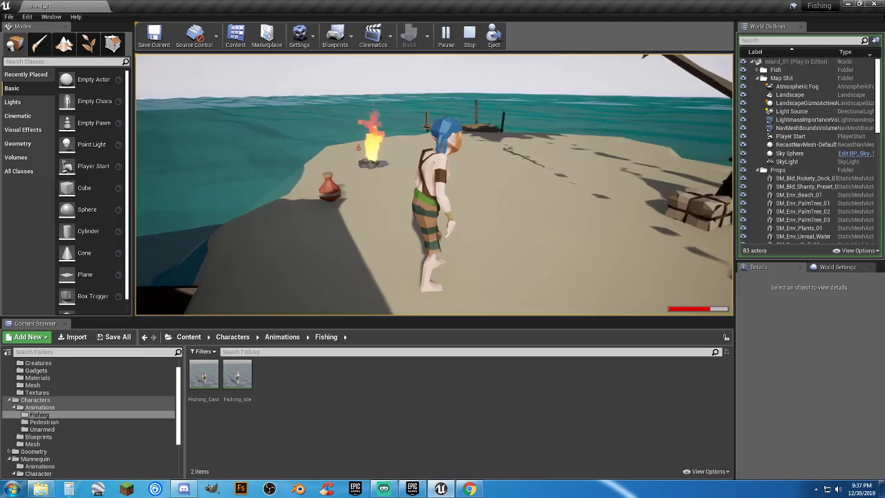
key("w")
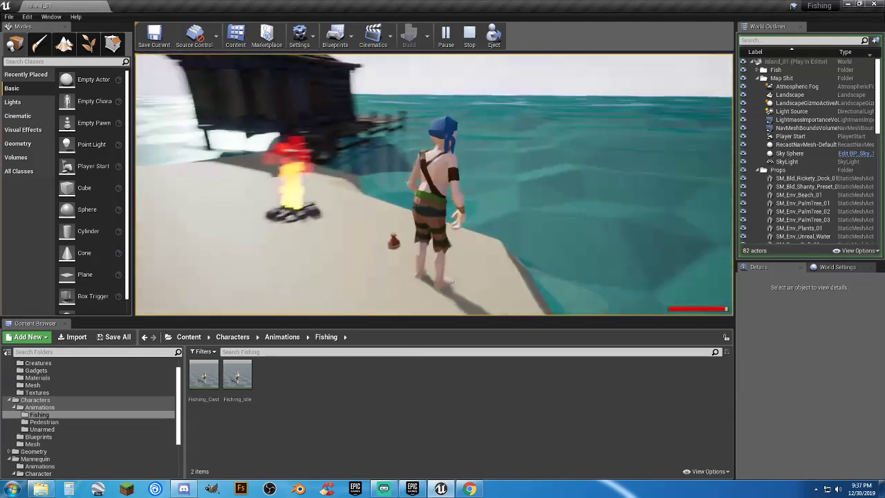
key("w")
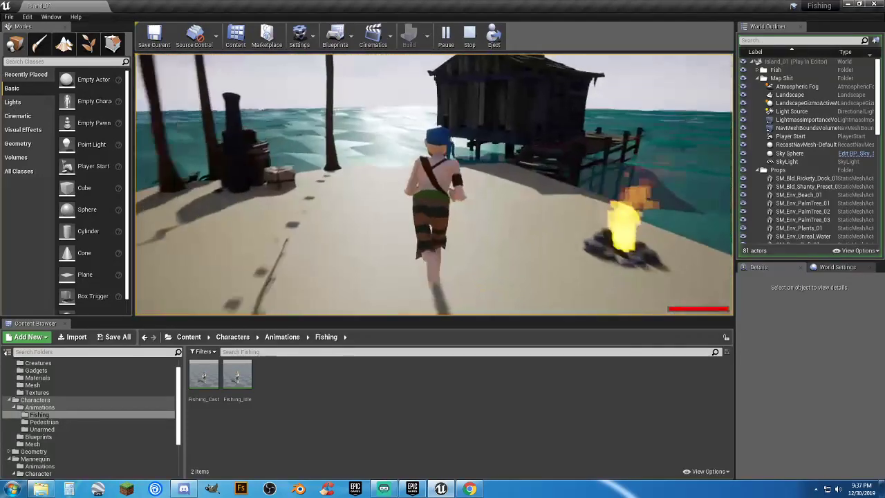
key("Escape")
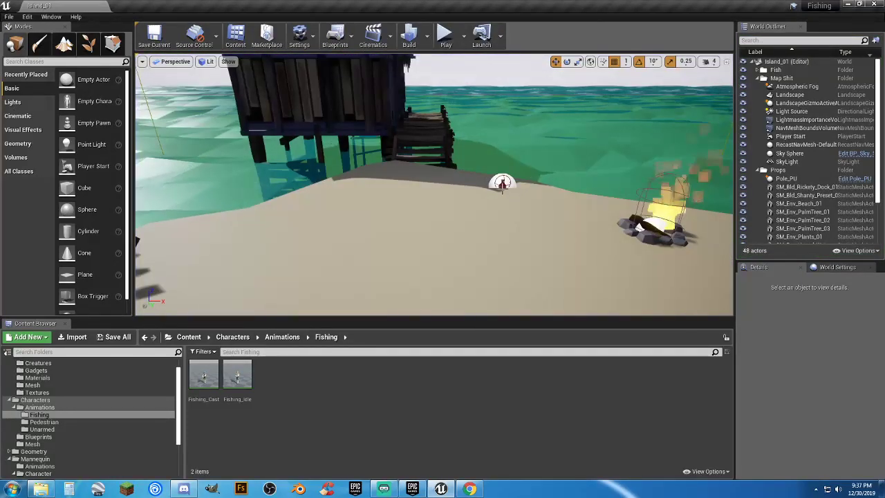
Step: Inspect the heal amounts of the two health potions placed on either side of the campfire
right_click_drag(502, 184, 528, 190)
right_click_drag(484, 277, 546, 276)
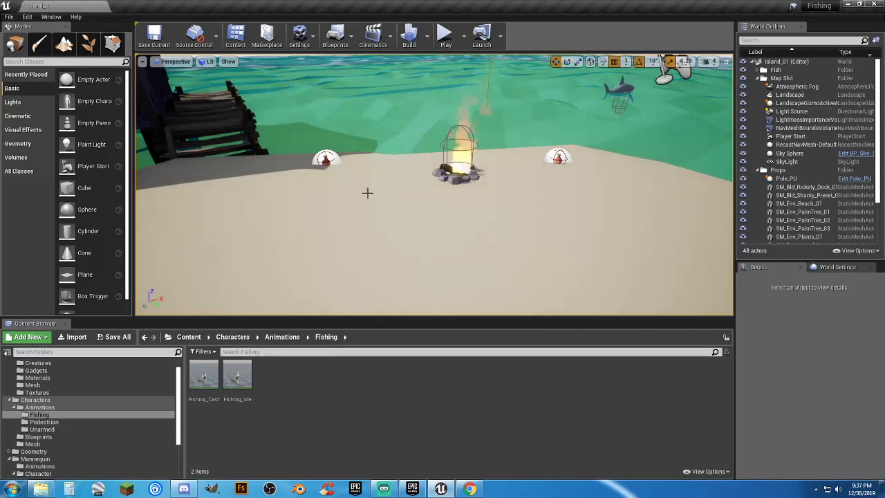
left_click(323, 159)
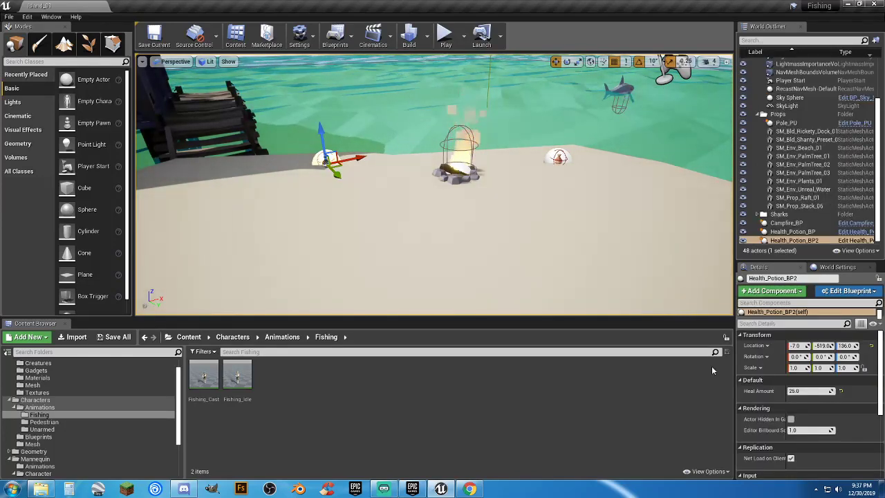
left_click(558, 159)
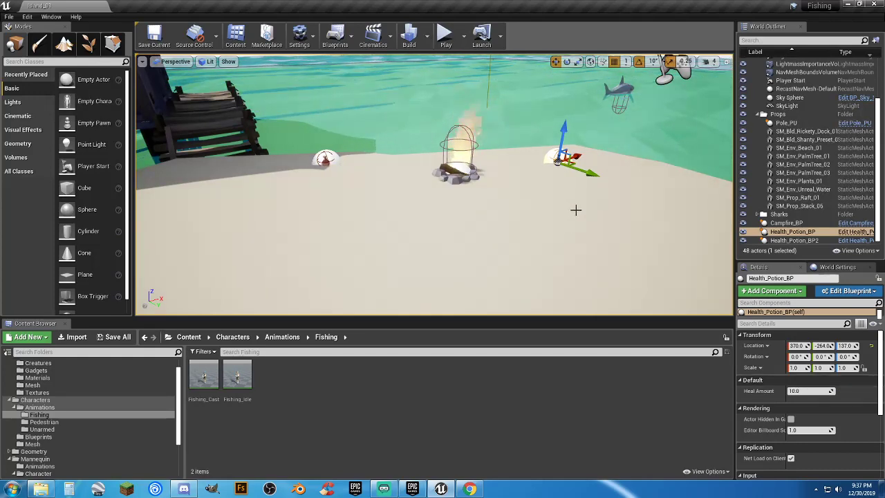
Step: Duplicate Health_Potion_BP and move the copy along the beach to about X 446, Y -131
key("ctrl+w")
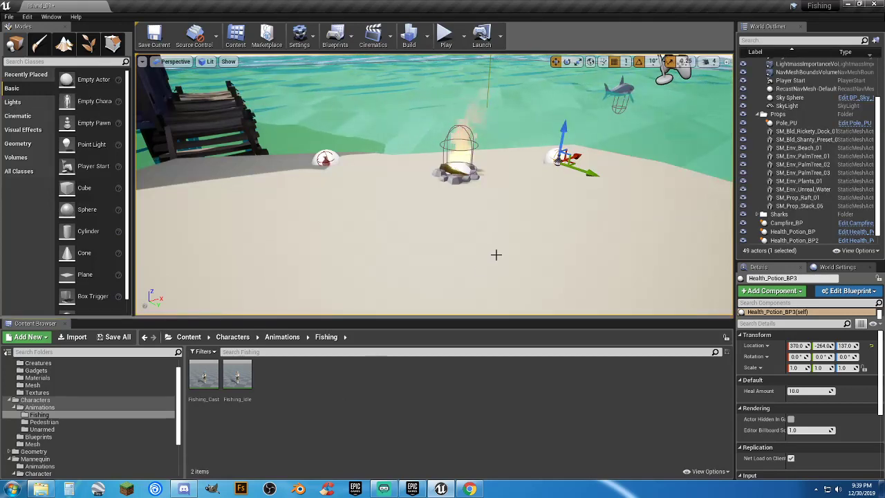
mouse_move(592, 170)
left_mouse_down()
mouse_move(631, 184)
mouse_move(669, 221)
mouse_move(646, 231)
left_mouse_up()
right_click_drag(639, 214, 477, 225)
key("d")
left_click_drag(444, 238, 506, 235)
Step: Set the duplicated health potion's Heal Amount to 50
left_click(798, 391)
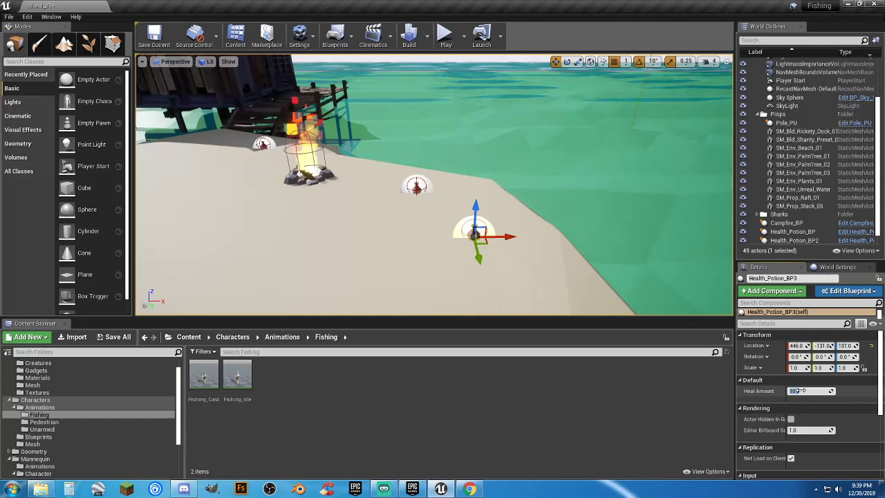
type("50")
key("Return")
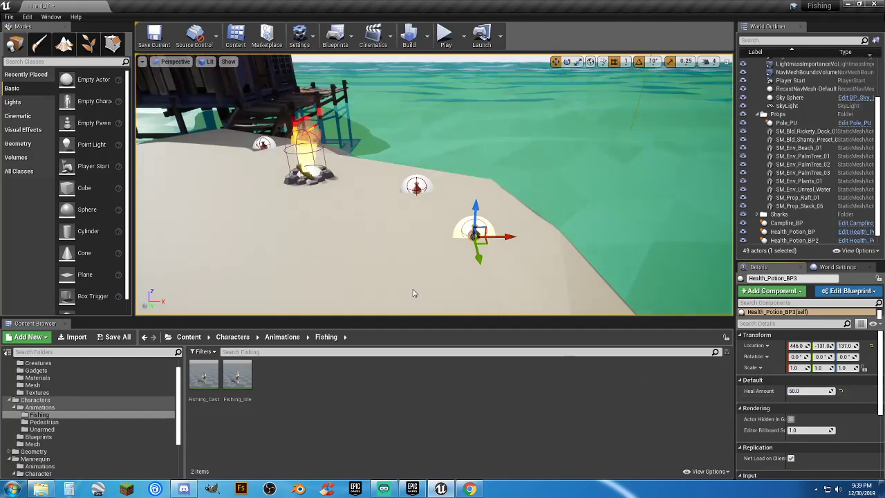
Step: Play-test the level by taking campfire damage and healing with the duplicated health potion on the beach
left_click(446, 38)
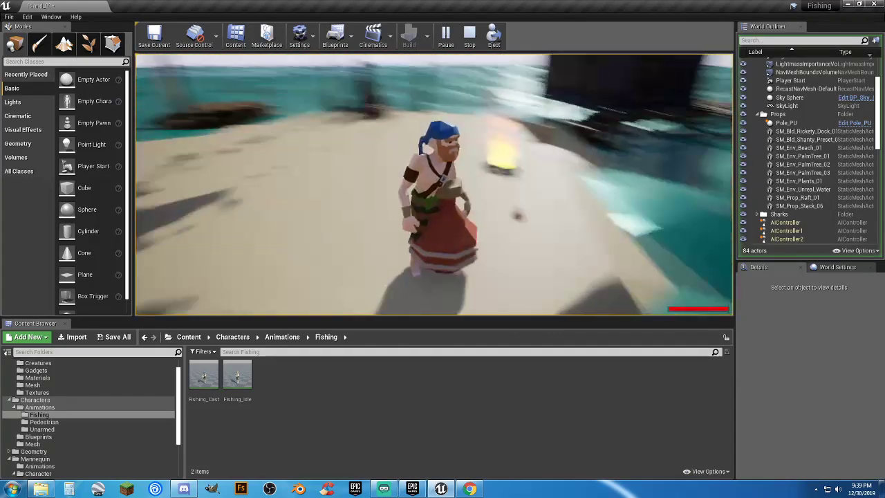
key("a")
key("w")
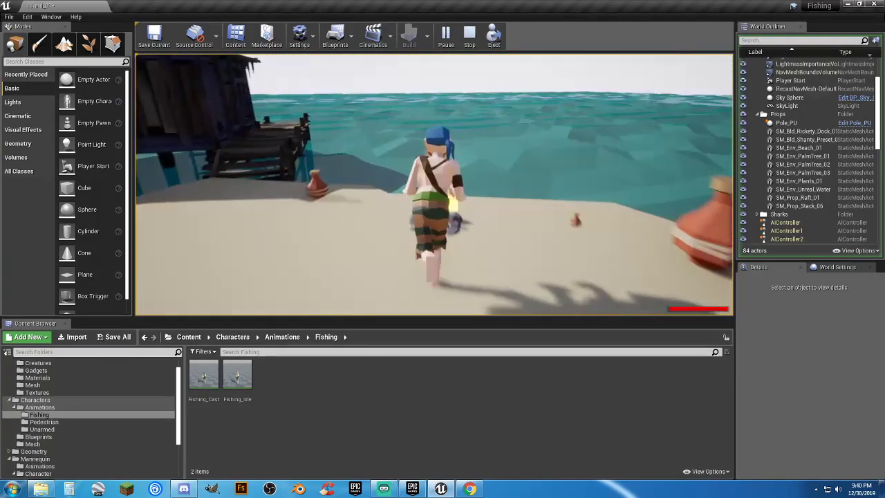
key("s")
key("d")
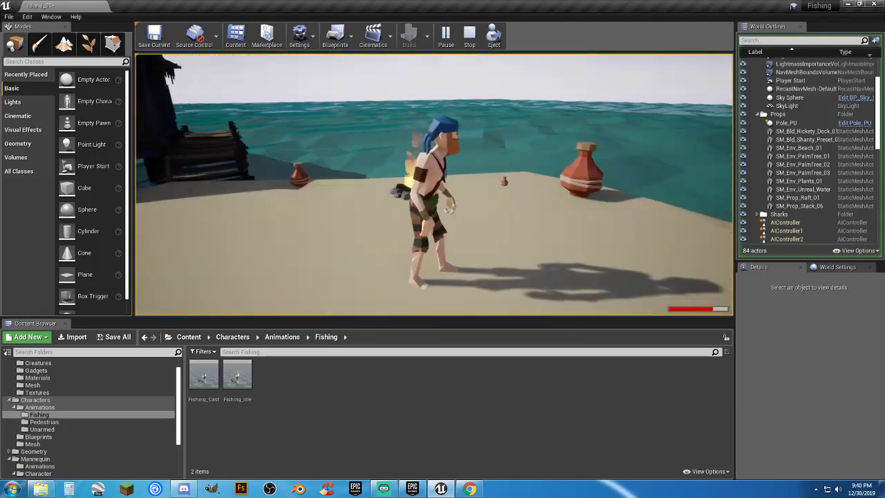
key("d")
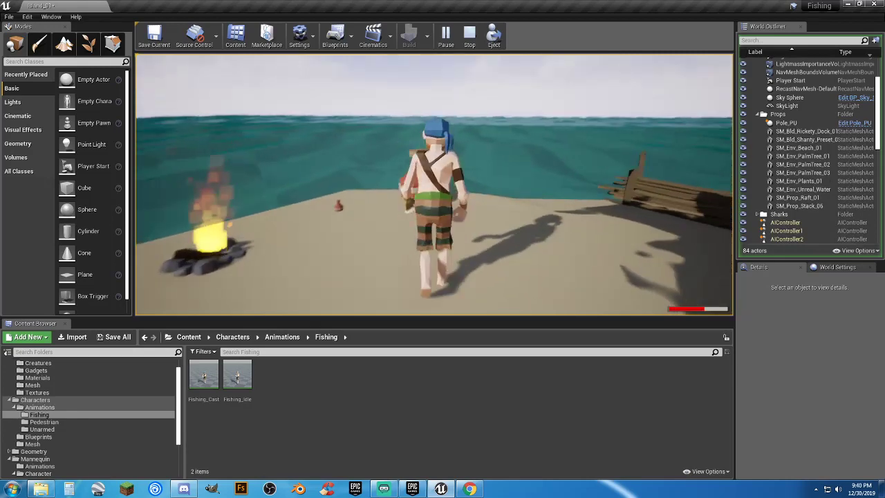
key("w")
key("d")
key("s")
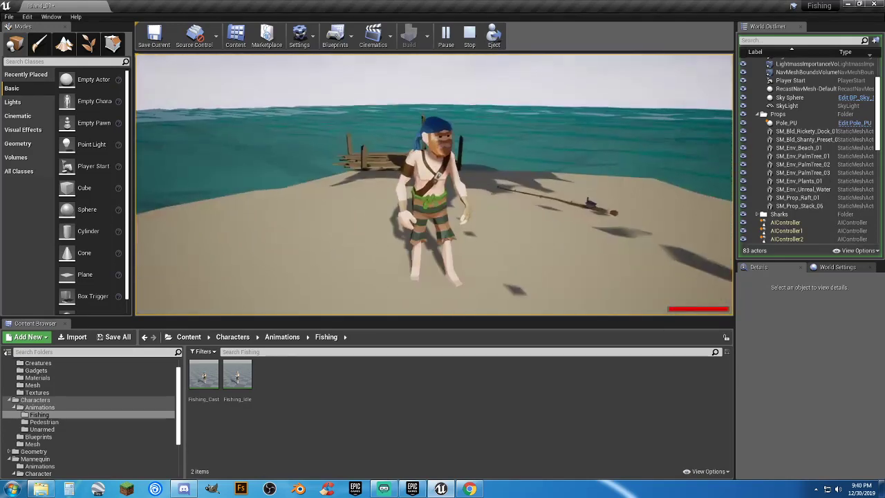
Step: Pick up the fishing pole from the beach and test carrying and dropping it near the campfire
key("w")
key("d")
key("s")
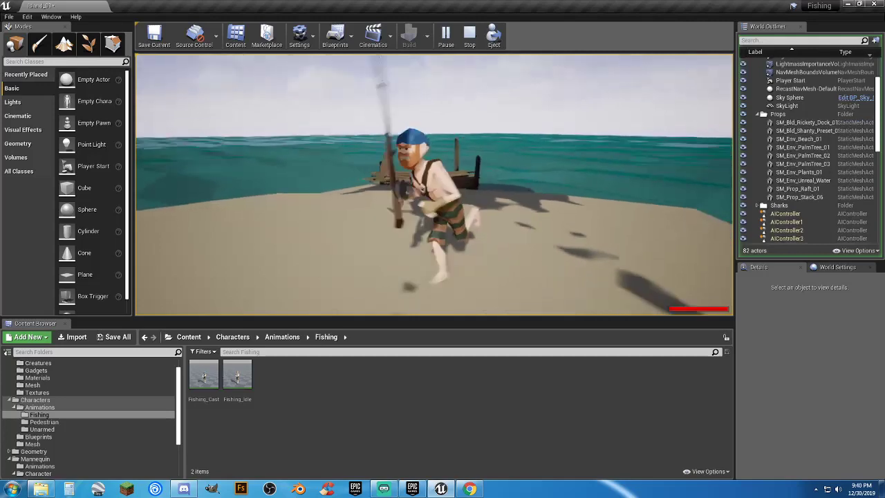
key("a")
key("w")
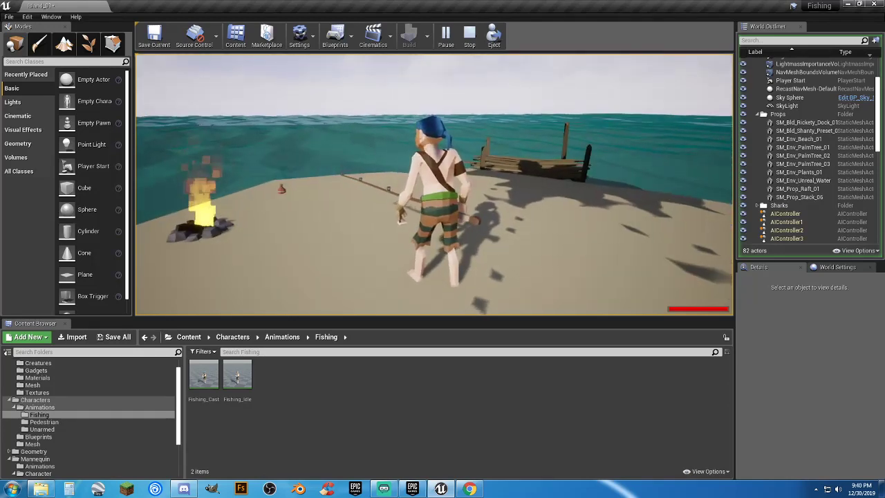
key("w")
key("d")
key("s")
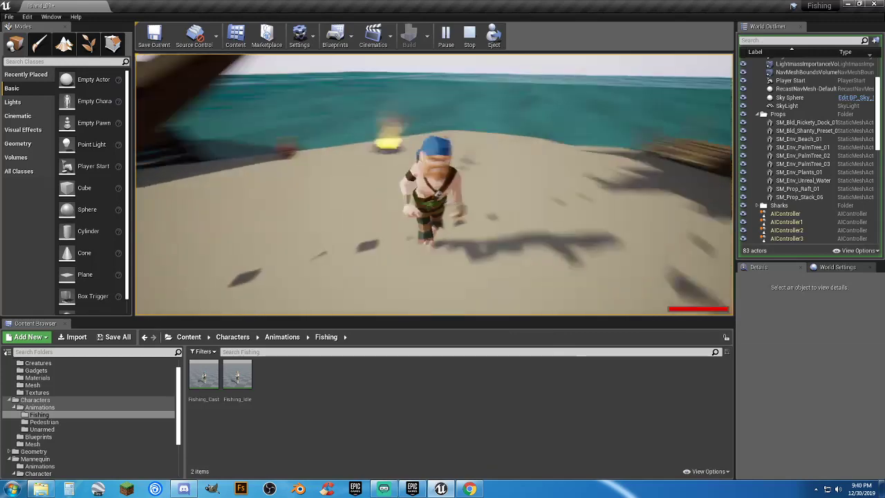
key("d")
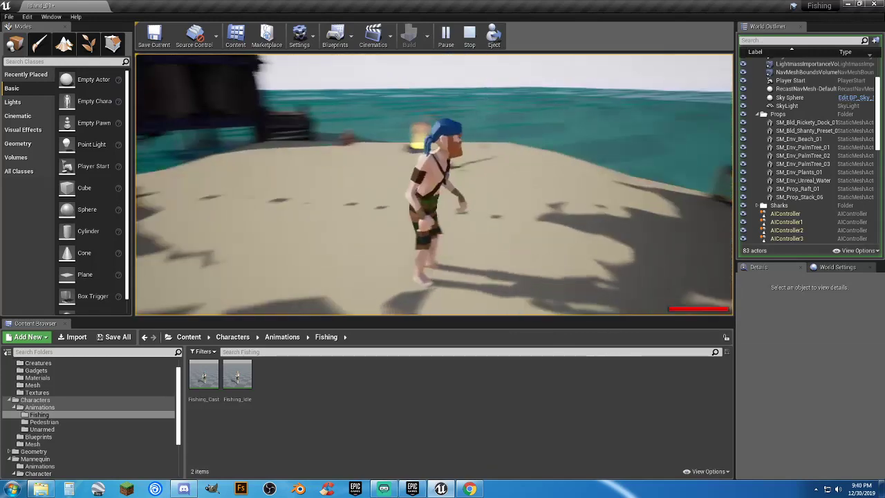
Step: Retrieve the pole beside the campfire and drop it on the sand again
key("w")
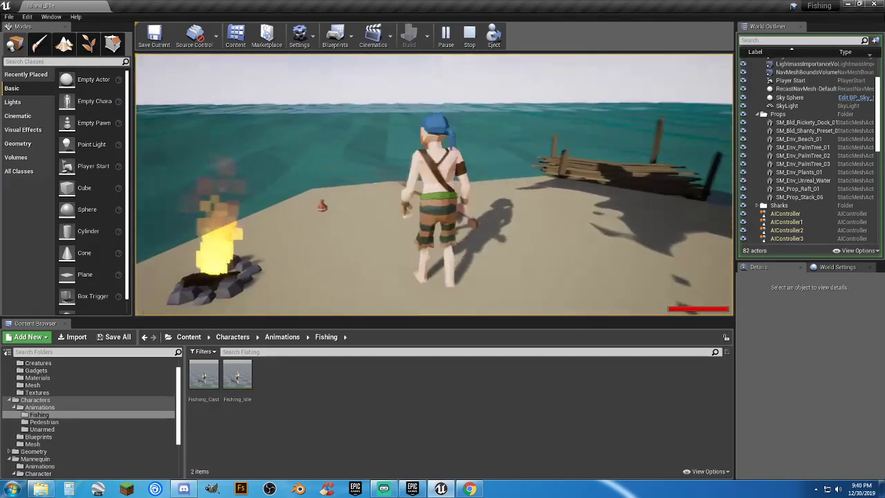
key("w")
key("e")
key("s")
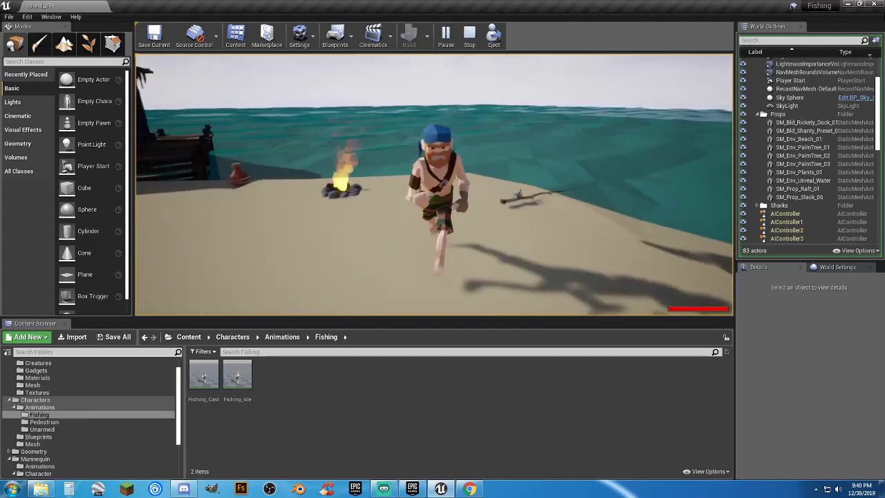
key("w")
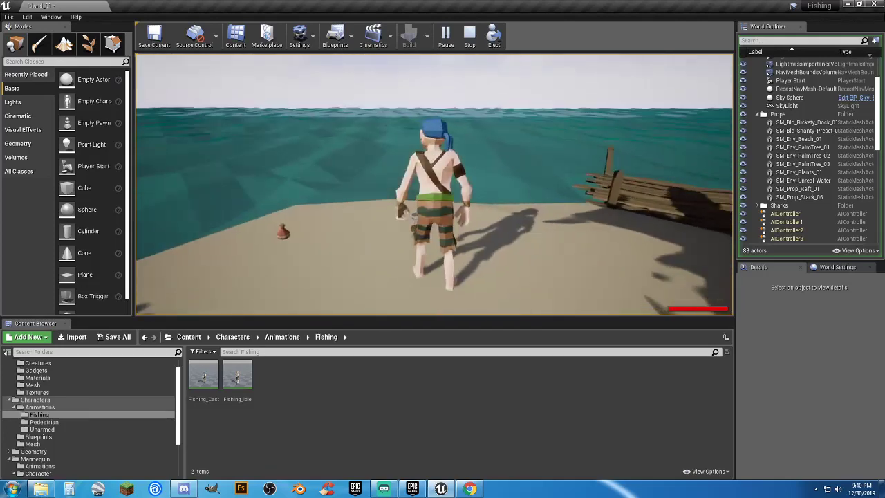
Step: Carry the pole out over the wooden planks and drop it into the water
key("e")
key("w")
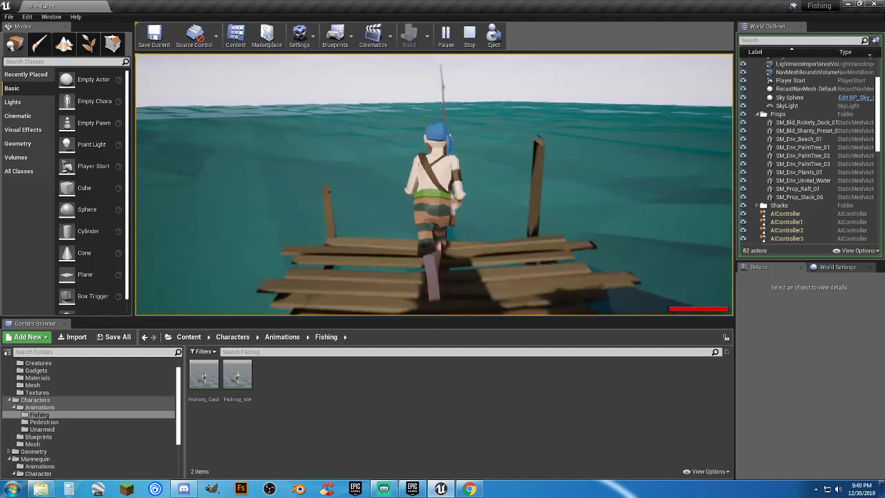
key("w")
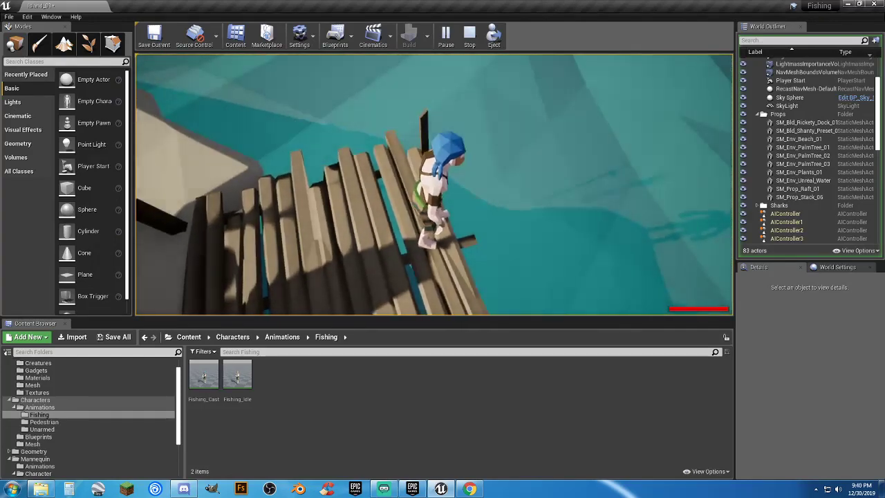
key("w")
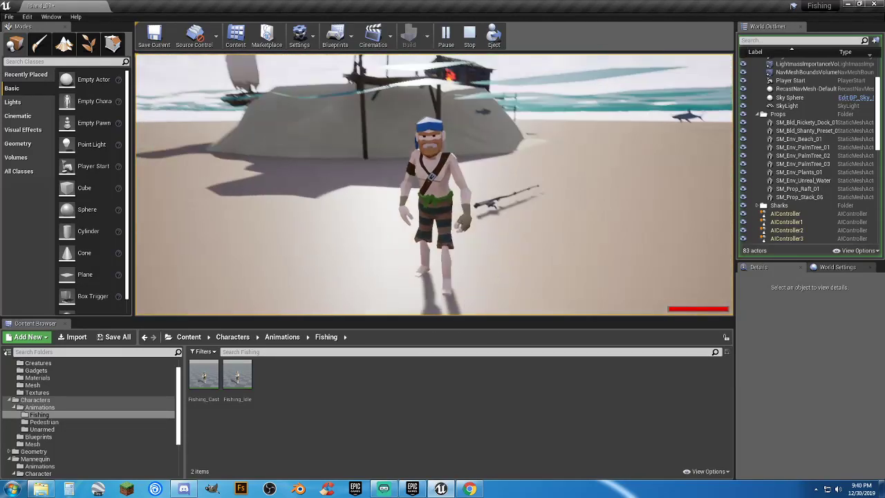
Step: Recover the pole from the seabed and run with it across the ocean floor toward the sharks
key("w")
key("e")
key("w")
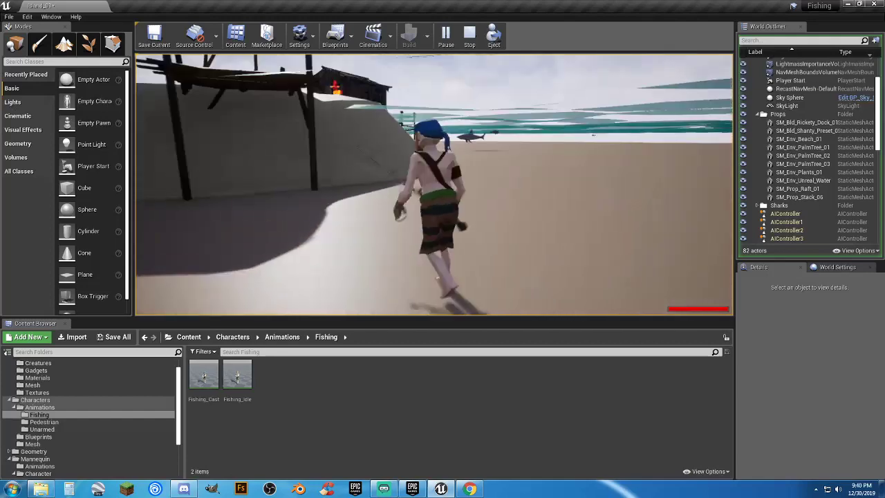
key("w")
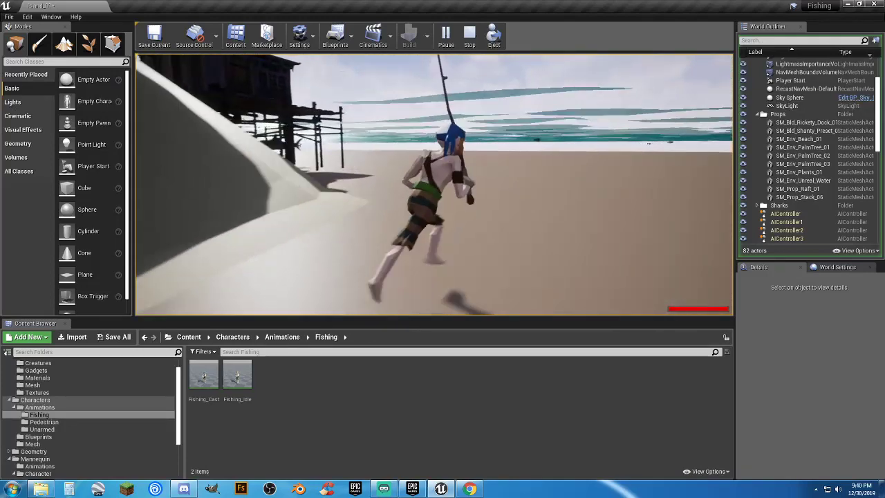
key("d")
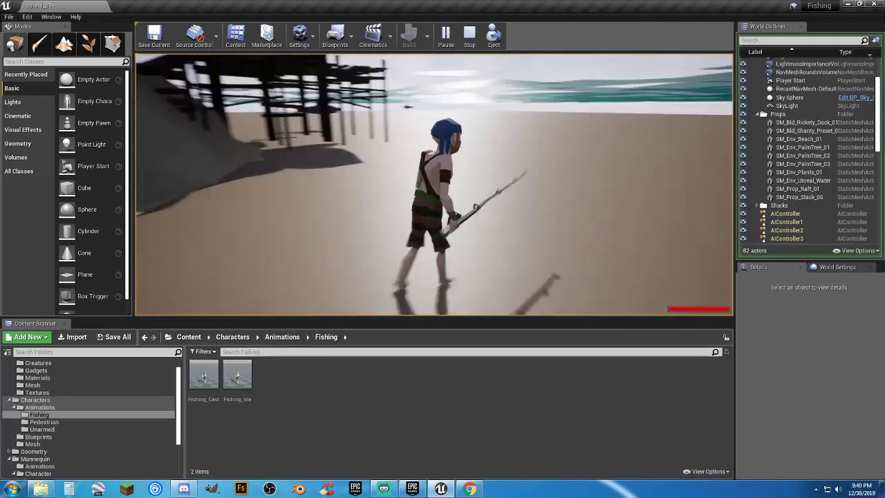
key("d")
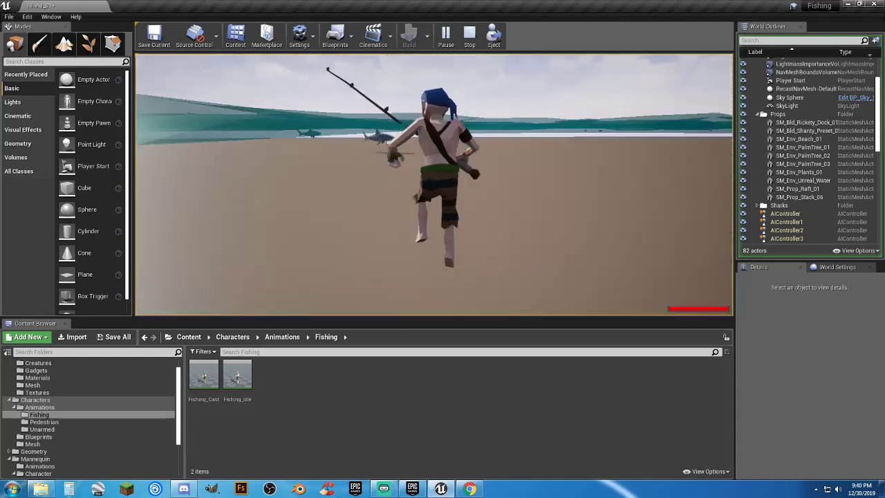
key("d")
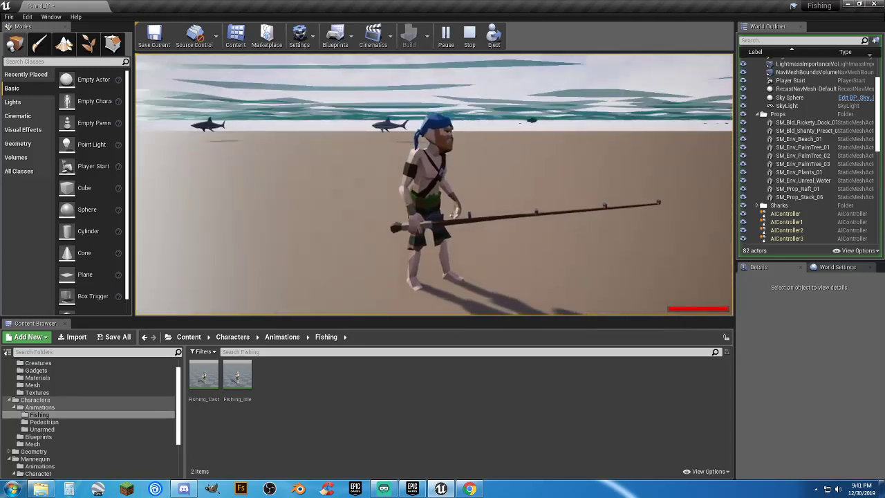
key("w")
key("d")
key("w")
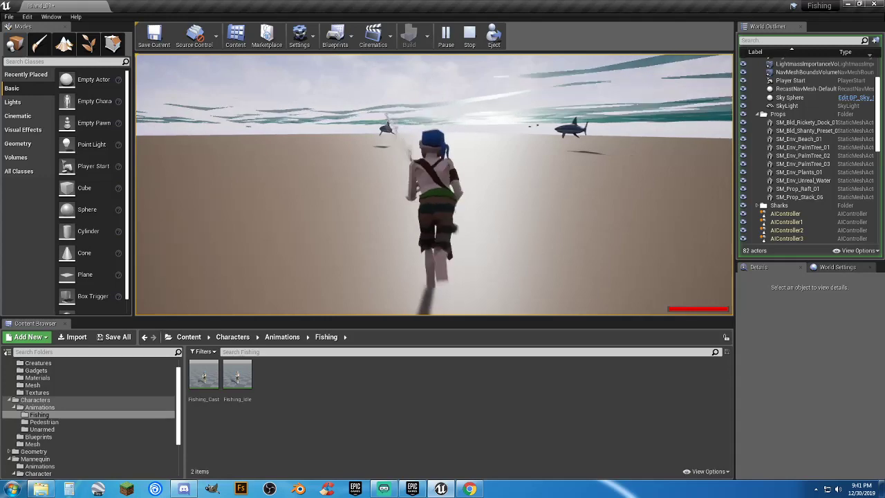
key("d")
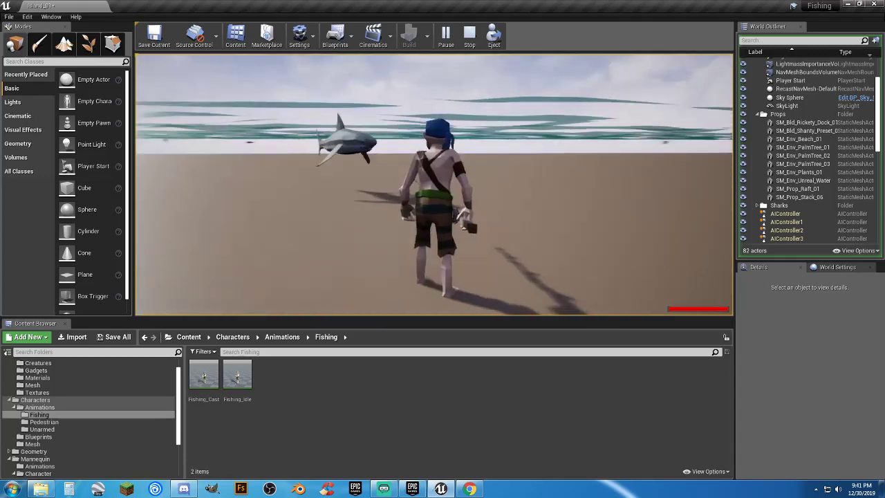
Step: Test moving with the pole past the shark and bring the pirate back up onto the island beach
key("d")
key("s")
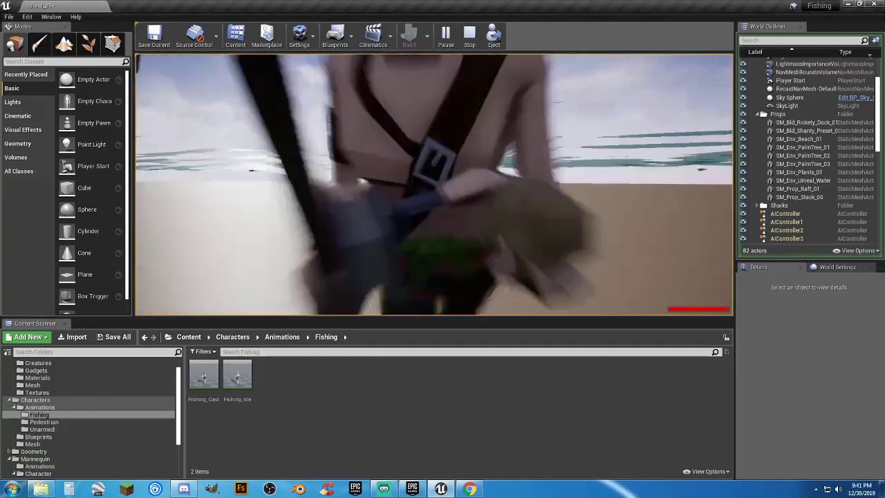
key("w")
key("w")
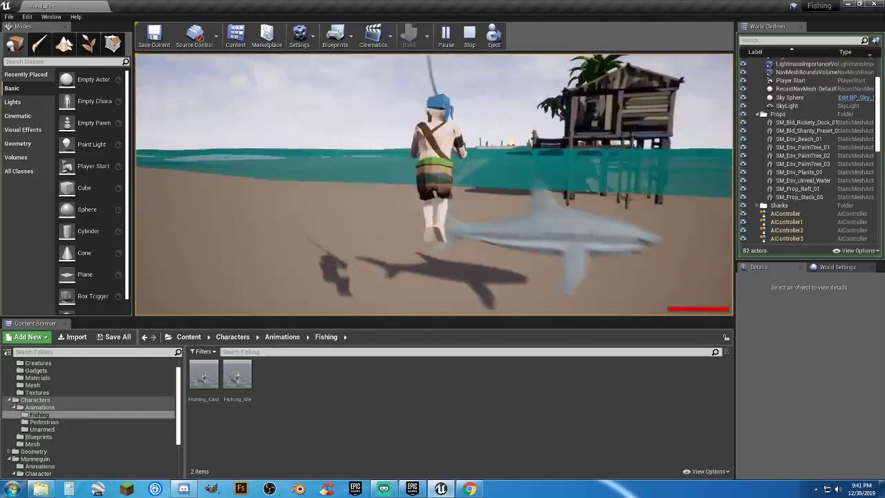
key("a")
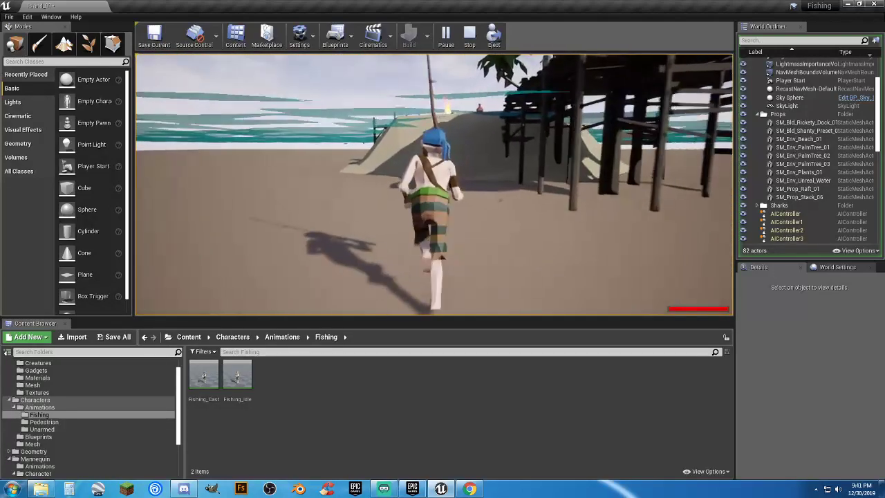
key("w")
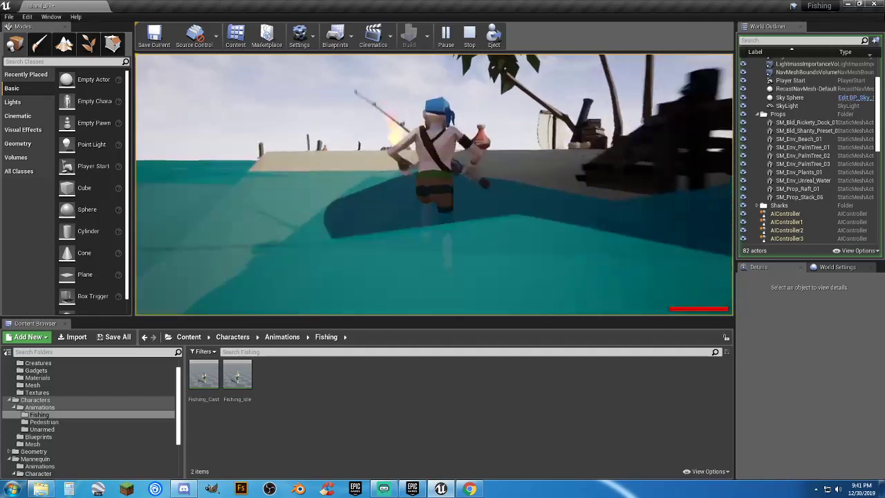
key("w")
key("a")
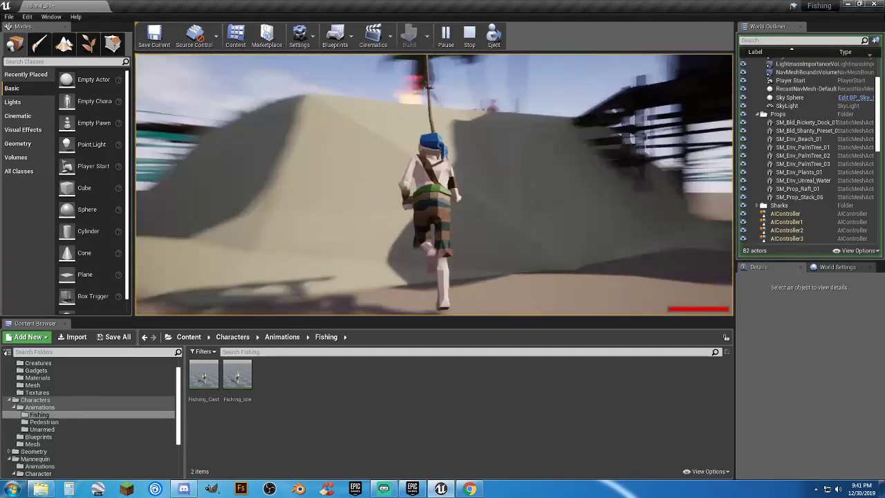
key("w")
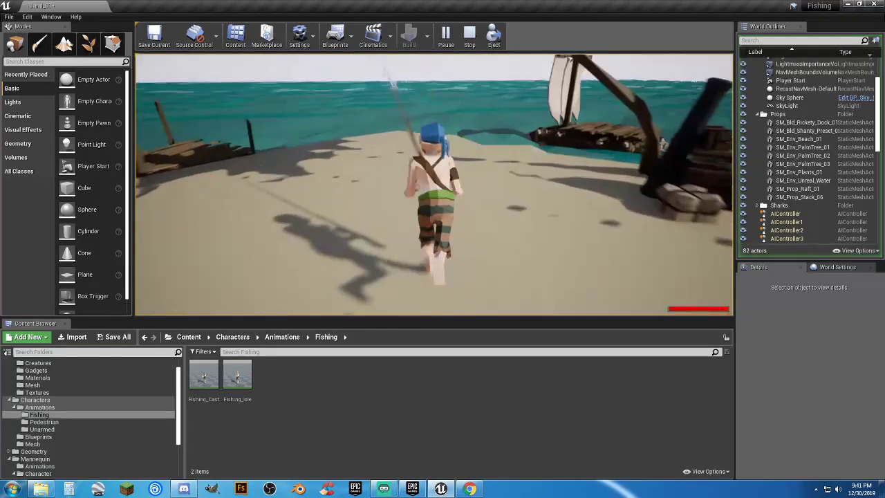
Step: Test dropping and picking up the pole repeatedly on the beach, and end the play session
key("d")
key("g")
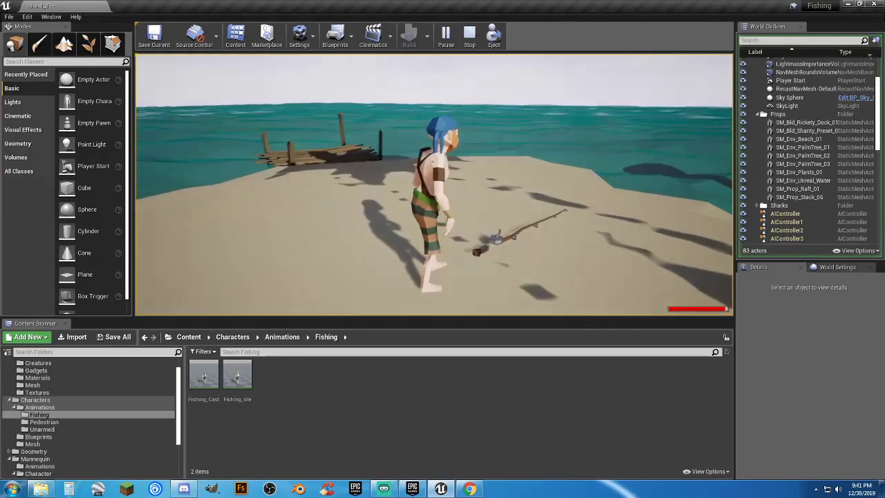
key("e")
key("w")
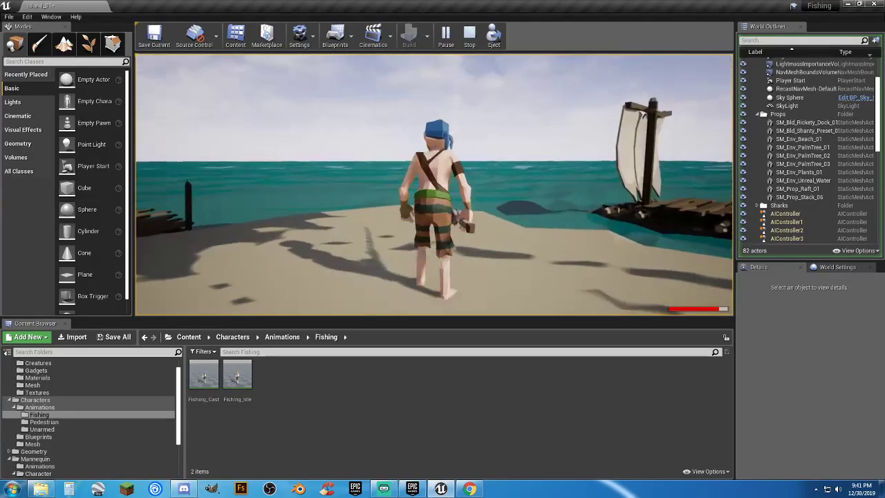
key("g")
key("s")
key("w")
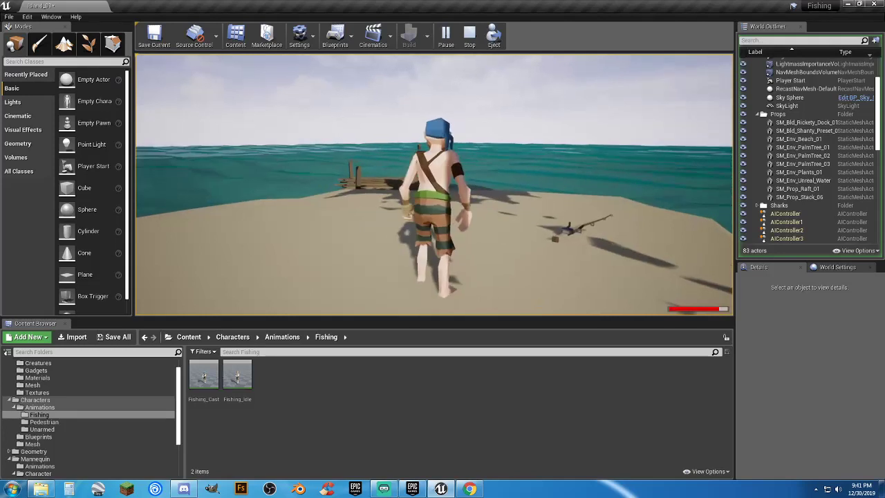
key("Escape")
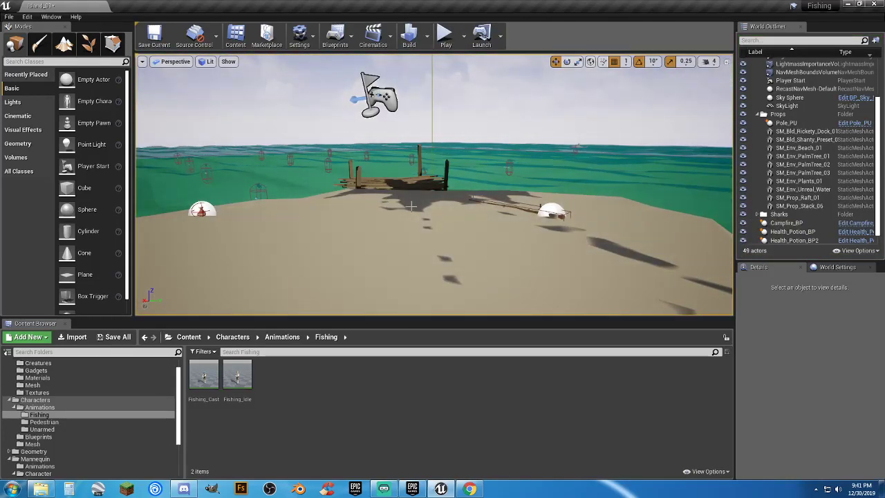
Step: Set the heal amount of the health potion beyond the campfire to 3 and play-test the pirate running among the potions
right_click_drag(306, 221, 309, 215)
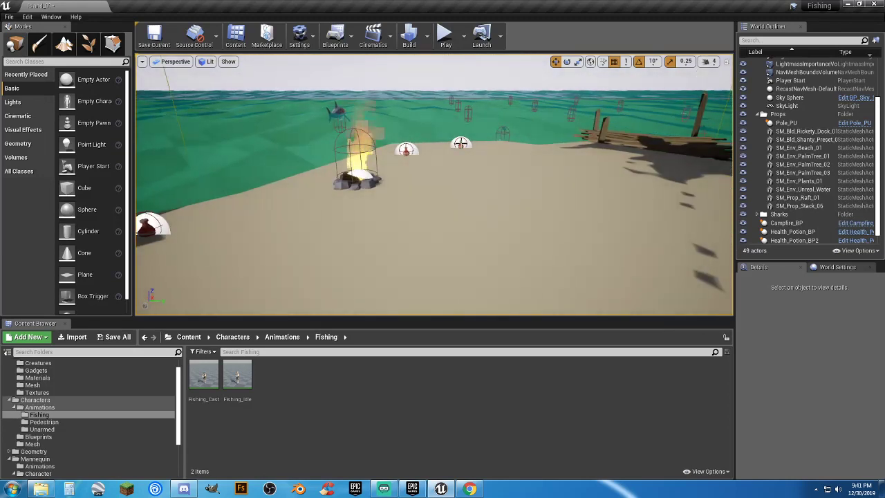
left_click(460, 144)
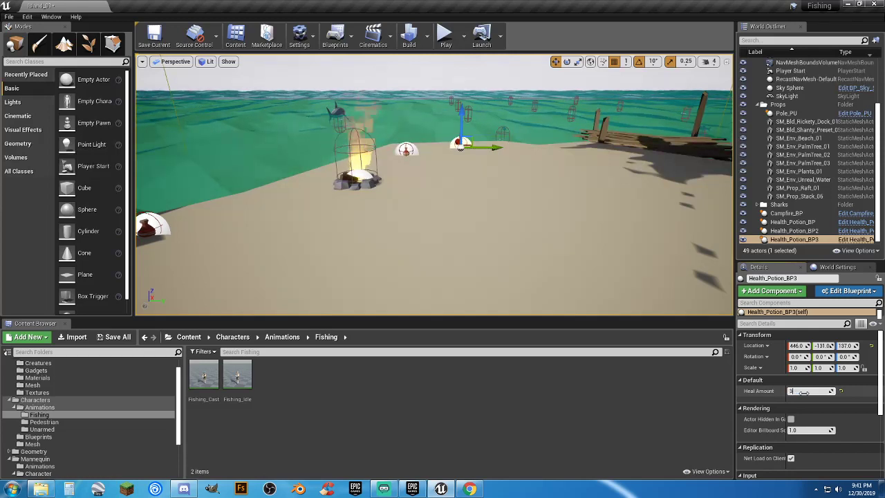
left_click(445, 36)
key("w")
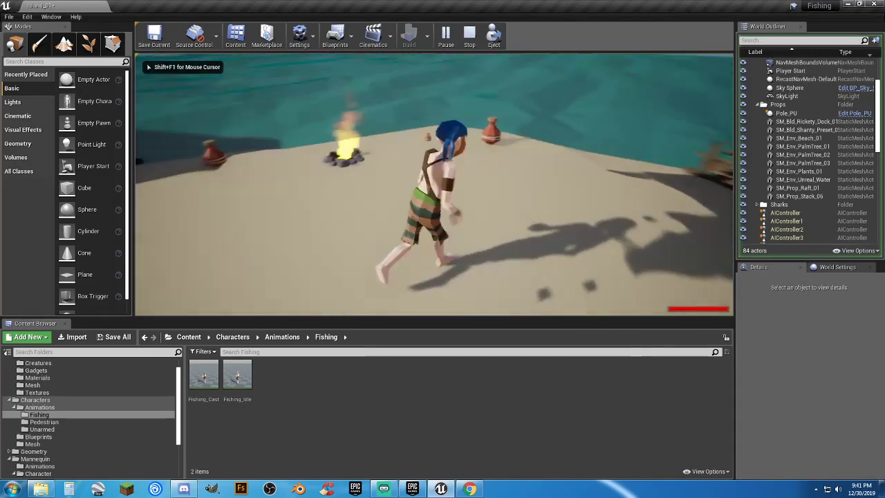
key("w")
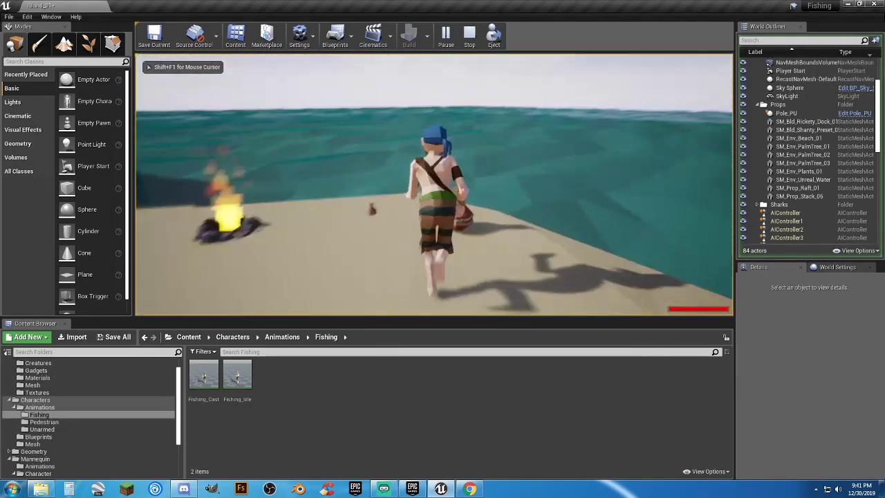
key("s")
key("d")
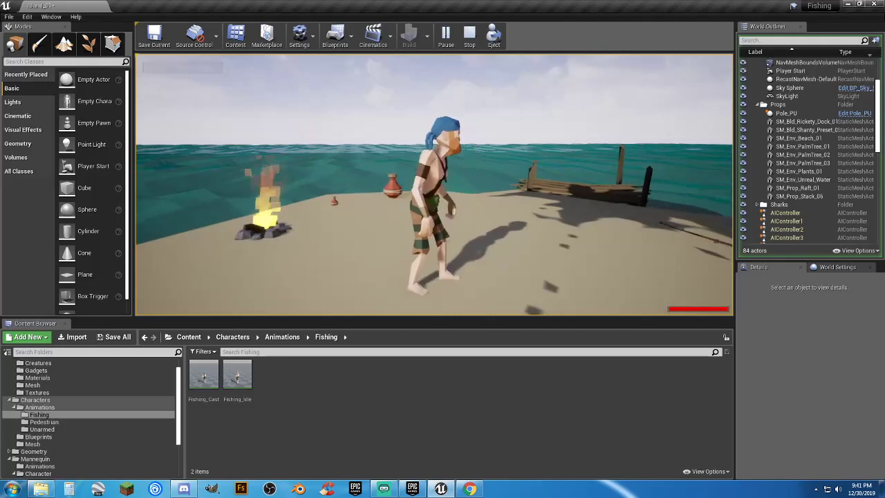
key("Escape")
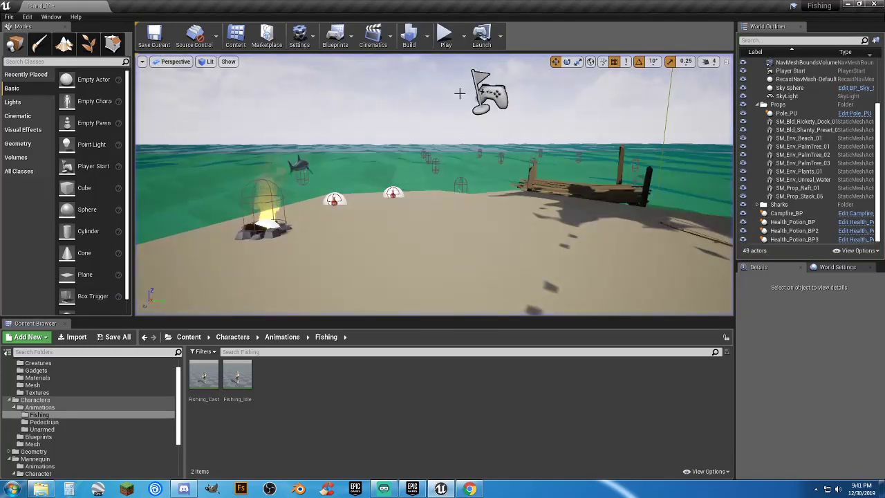
Step: Examine the island layout from above, from the dock and fishing pole to the campfire, potions, raft and shack
right_click_drag(511, 120, 587, 153)
key("w")
key("w")
key("s")
right_click_drag(594, 186, 565, 224)
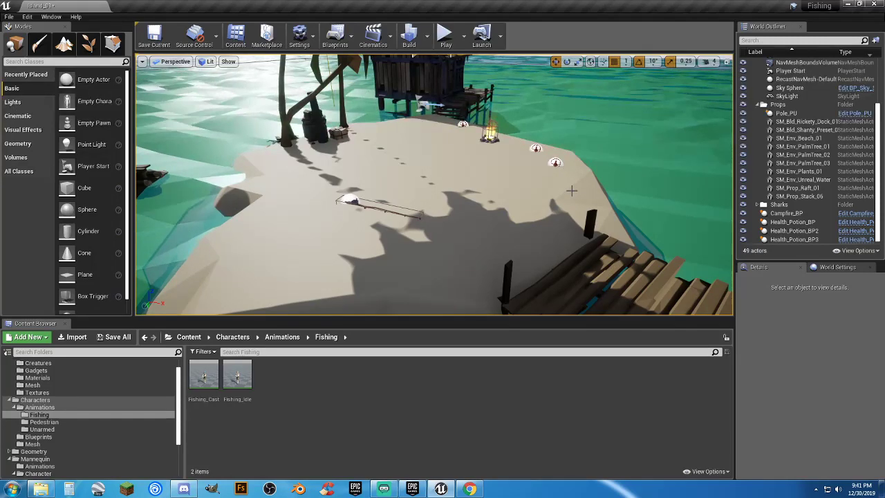
right_click_drag(571, 190, 658, 201)
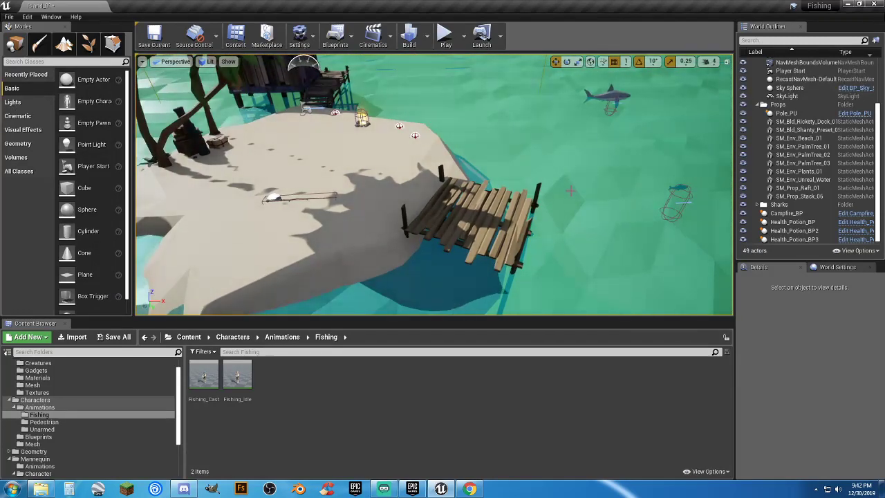
right_click_drag(566, 191, 537, 191)
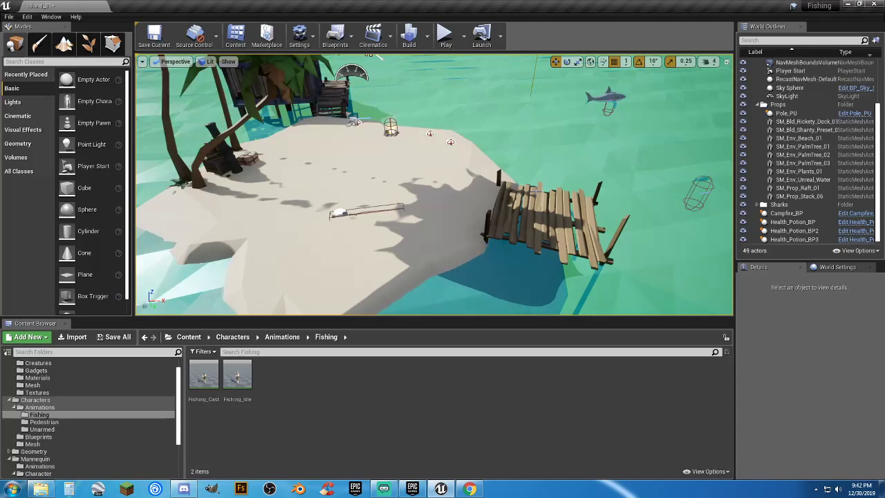
right_click_drag(538, 191, 512, 189)
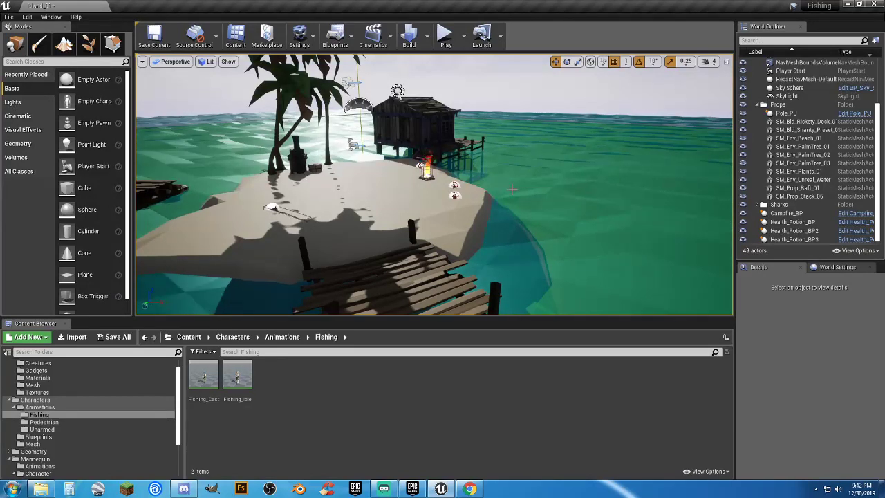
Step: Save all modified content, including the Island_01 map
left_click(116, 336)
left_click(524, 327)
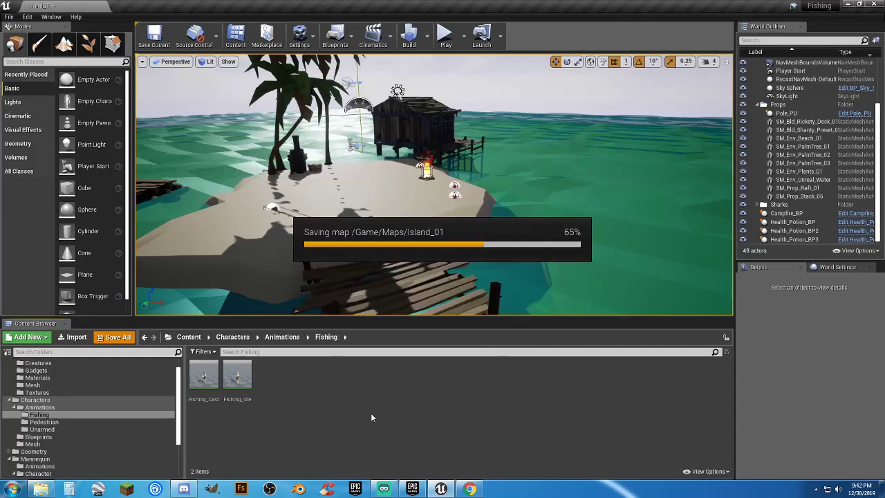
Step: Find the MainMenu_W widget in the UI Widgets folder and open it
scroll(28, 463, "down", 3)
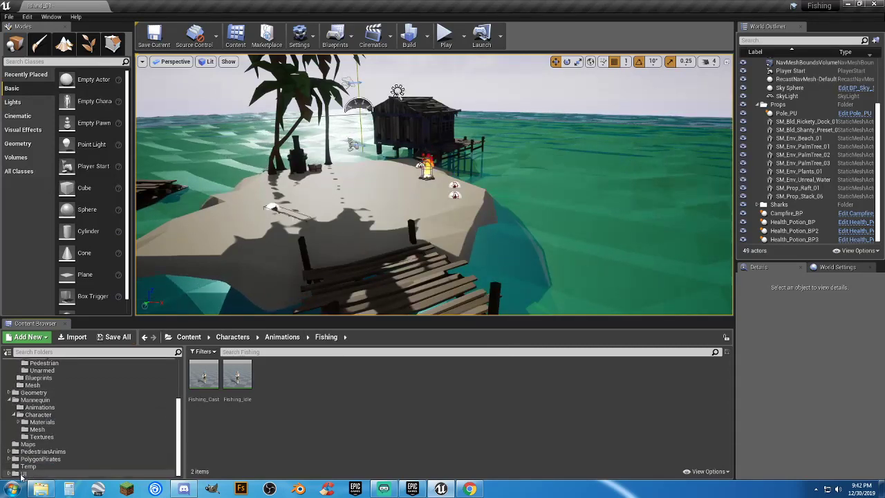
left_click(23, 474)
left_click(269, 392)
double_click(269, 392)
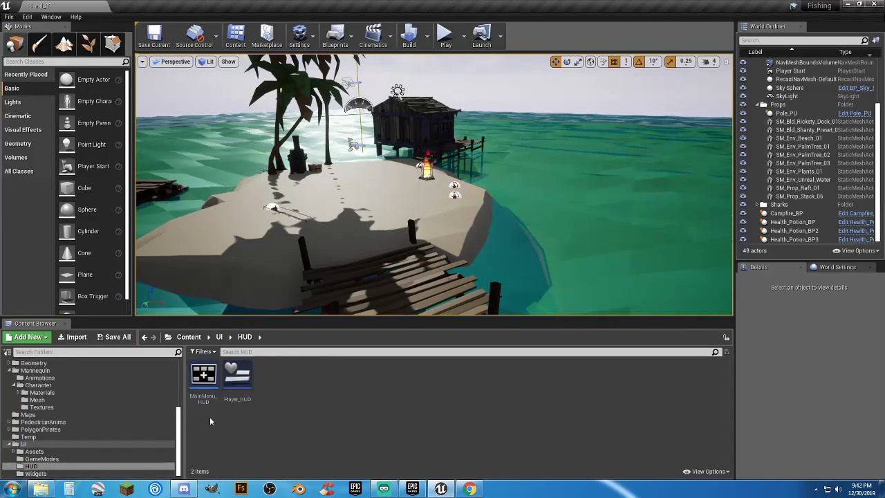
left_click(34, 473)
double_click(237, 377)
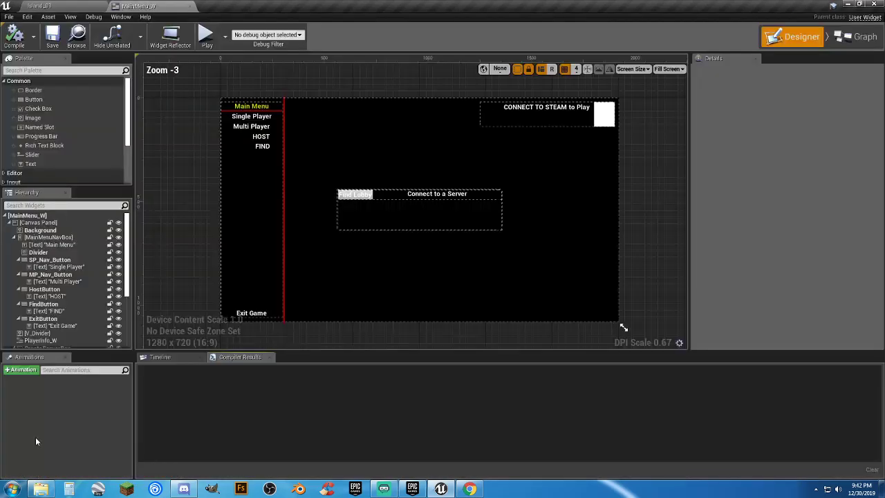
Step: Copy the name of the Island_01 level in the Maps folder without renaming the asset
left_click(58, 6)
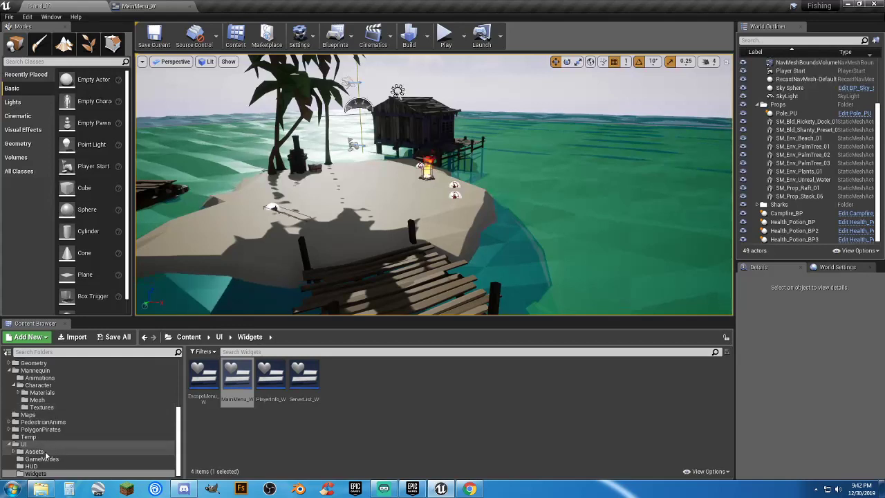
left_click(28, 413)
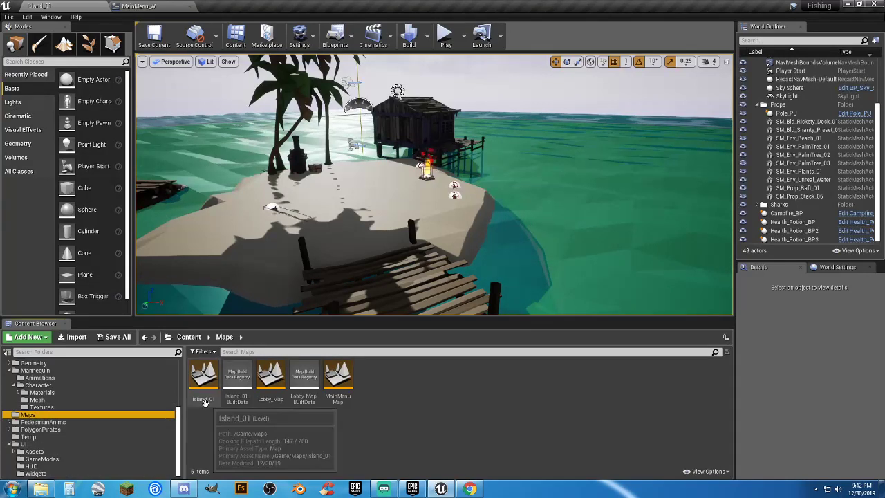
left_click(204, 399)
left_click(202, 397)
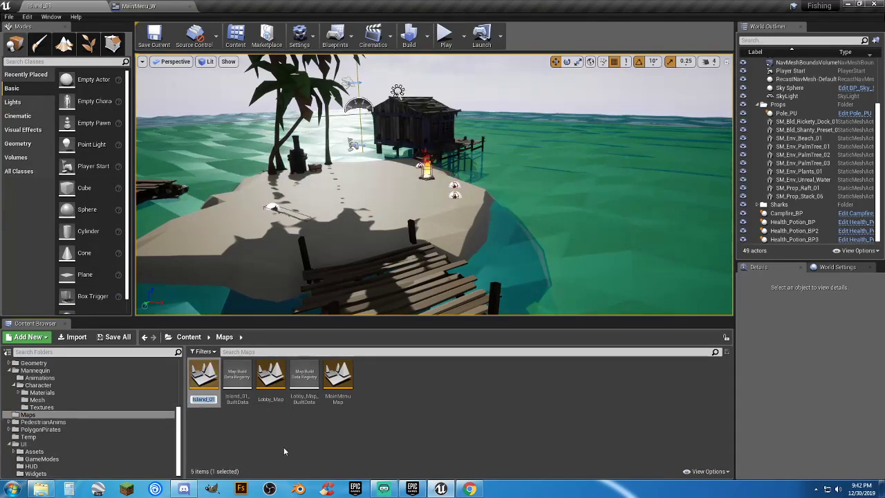
left_click(306, 452)
Step: Open the MainMenu_W event graph at the Open Level node that loads Lobby_Map with the listen option
left_click(36, 474)
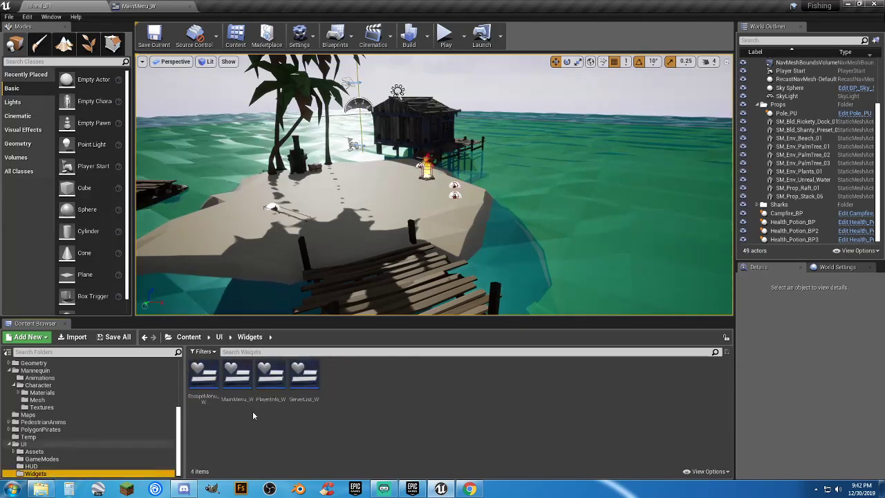
double_click(237, 376)
left_click(859, 37)
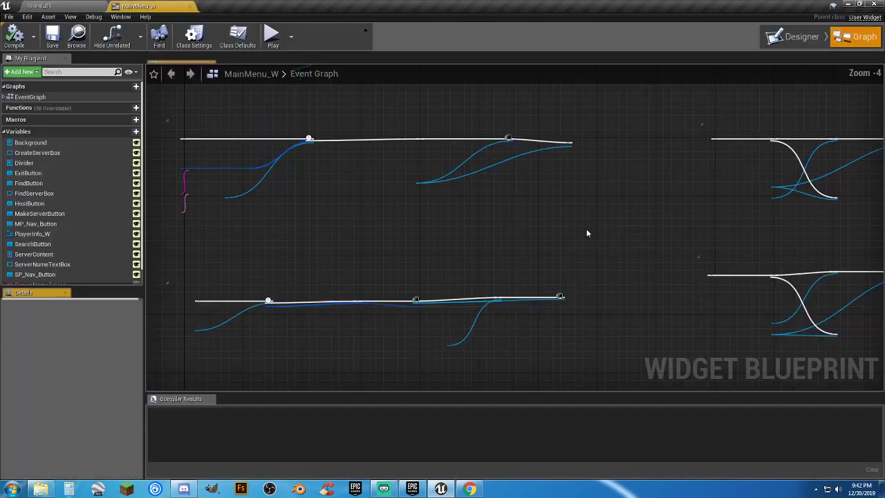
scroll(507, 223, "up", 4)
right_click_drag(490, 237, 424, 353)
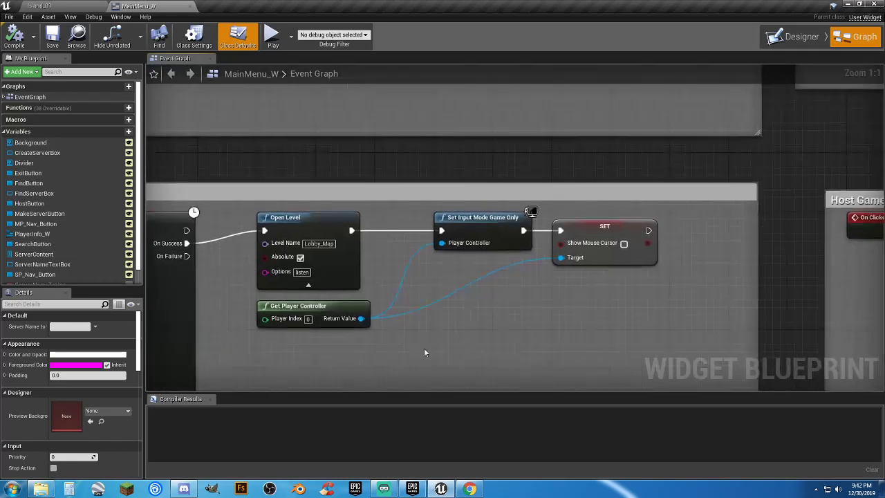
Step: Set the level name to Island_01 in the listen and Single Player Open Level nodes, and compile, save and close the widget
left_click(318, 243)
right_click_drag(691, 275, 217, 369)
right_click_drag(769, 275, 236, 392)
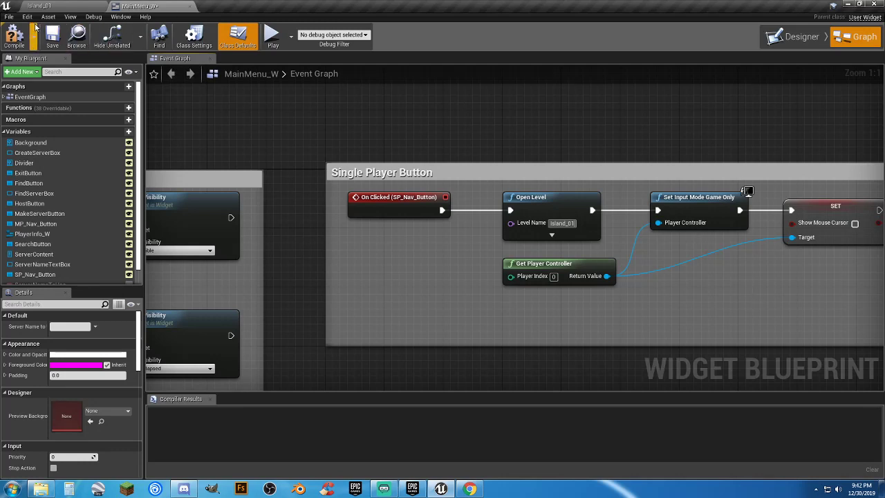
left_click(14, 35)
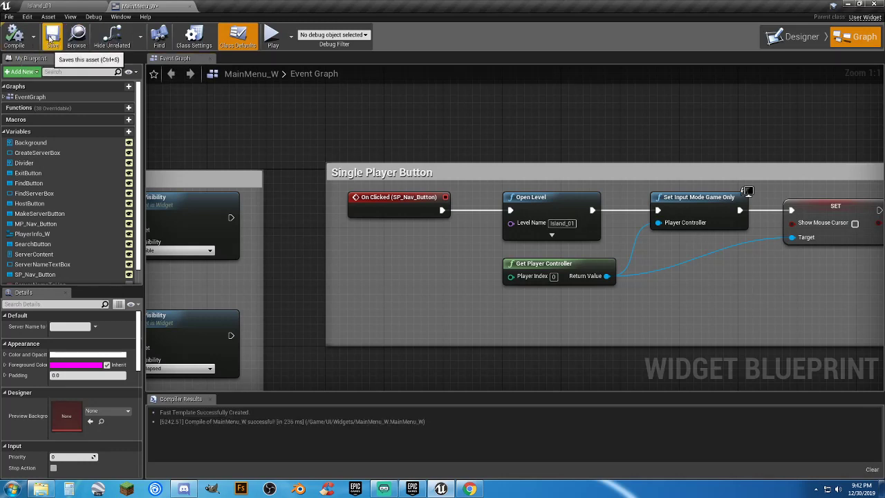
left_click(189, 7)
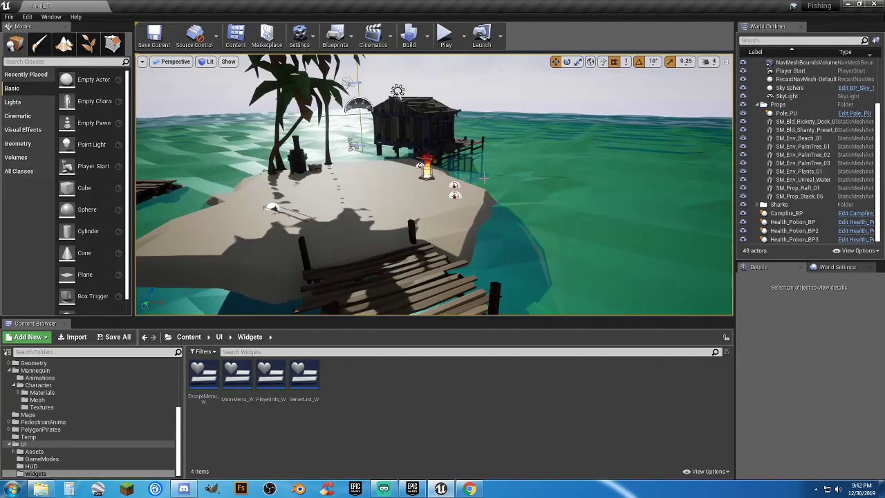
Step: Look around the island beach at the campfire, shack, player start and fishing pole
key("w")
right_click_drag(541, 174, 477, 208)
key("w")
right_click_drag(551, 180, 564, 162)
key("w")
mouse_move(497, 226)
right_mouse_down()
mouse_move(491, 220)
mouse_move(496, 226)
right_mouse_up()
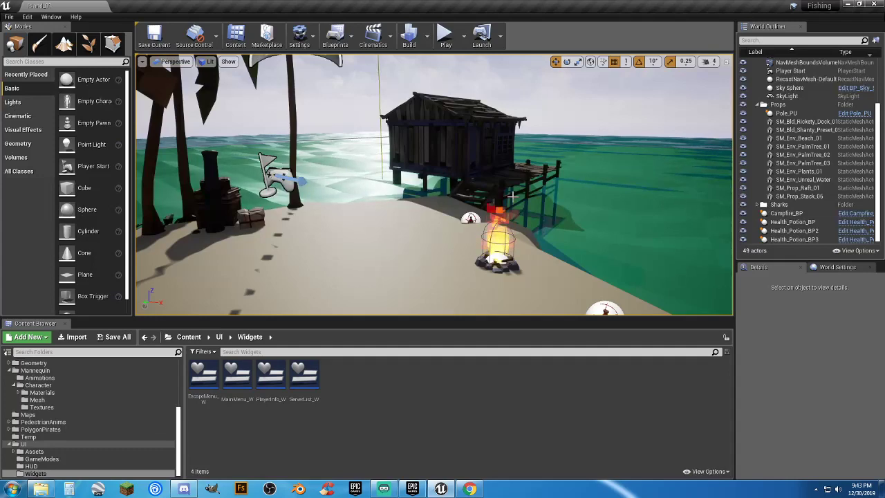
right_click_drag(496, 226, 290, 239)
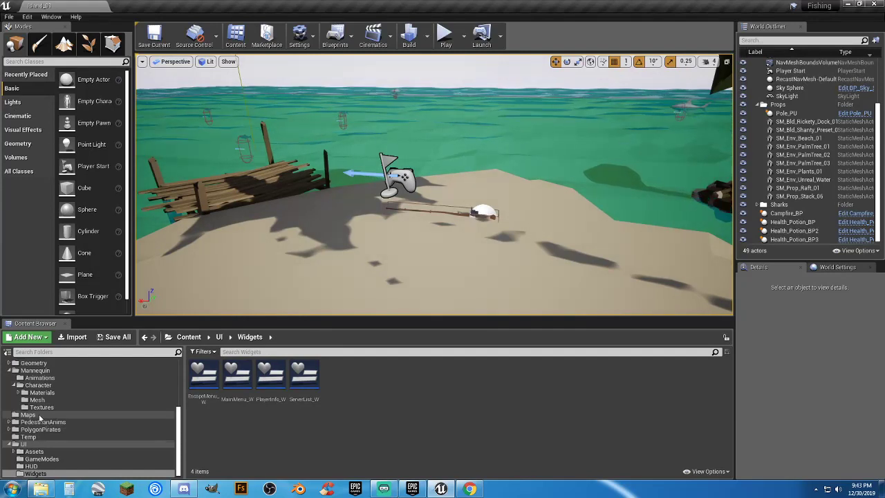
Step: Open the MainMenuMap level and launch it as a standalone game
left_click(28, 414)
double_click(338, 387)
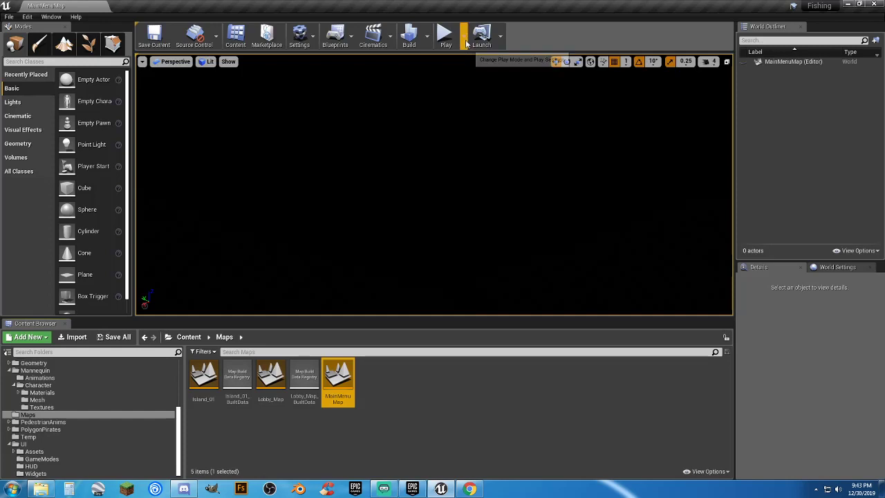
left_click(463, 36)
left_click(498, 104)
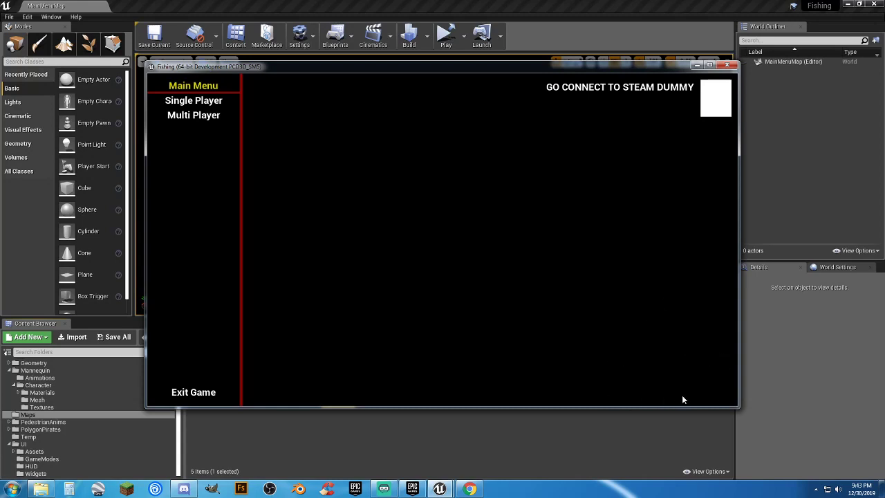
Step: Start a Single Player game from the main menu and run the pirate around the beach toward the shack and dock
left_click(206, 105)
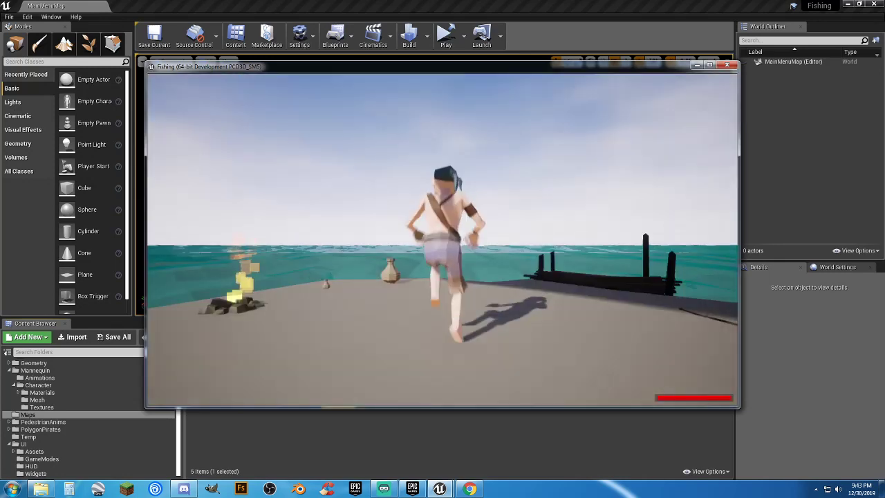
key("w")
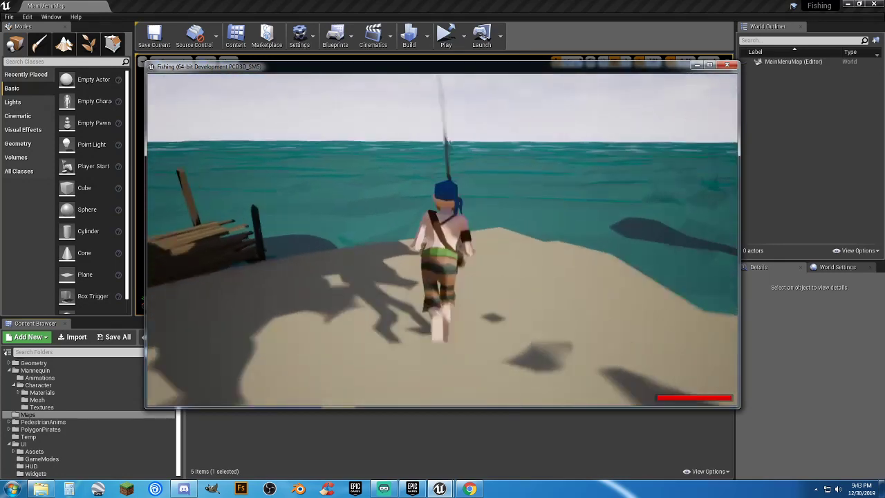
key("w")
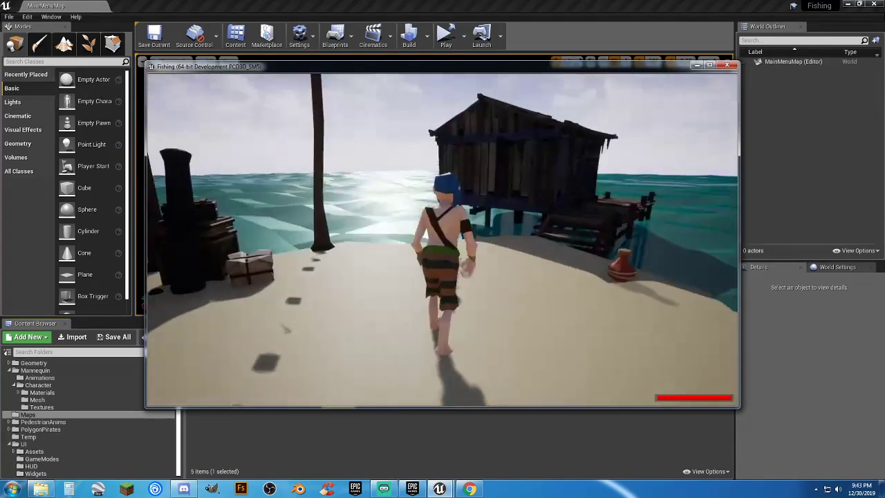
key("w")
key("a")
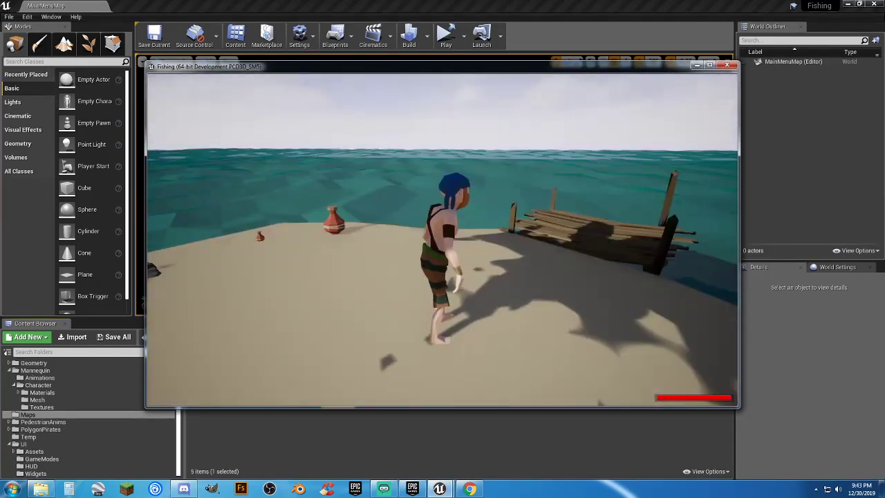
key("w")
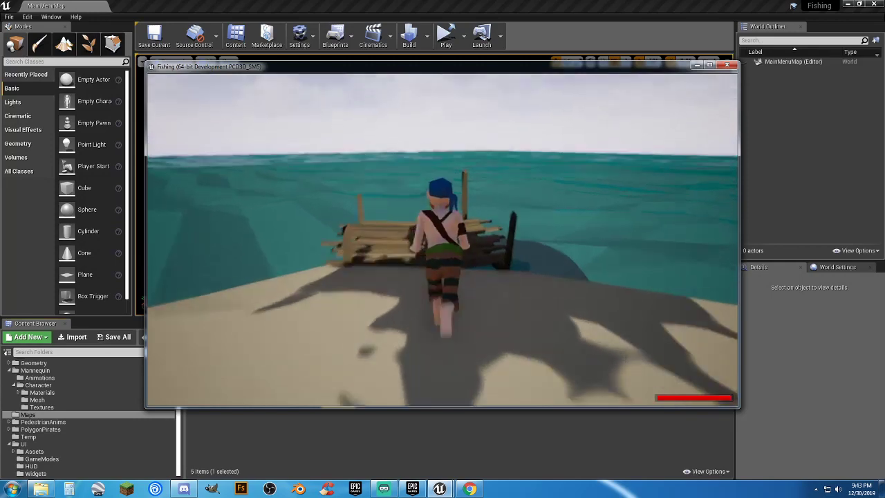
Step: Run the pirate across the beach, jump onto the raft, and bring him back to the island
key("w")
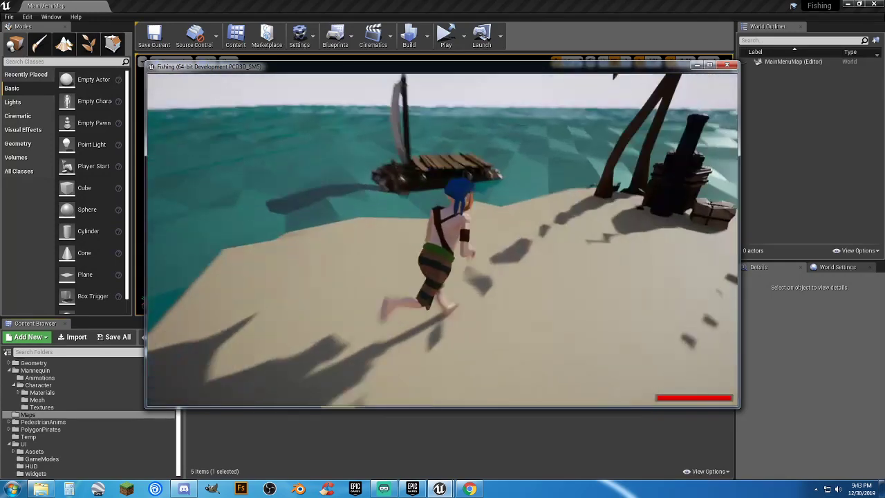
key("w")
key("space")
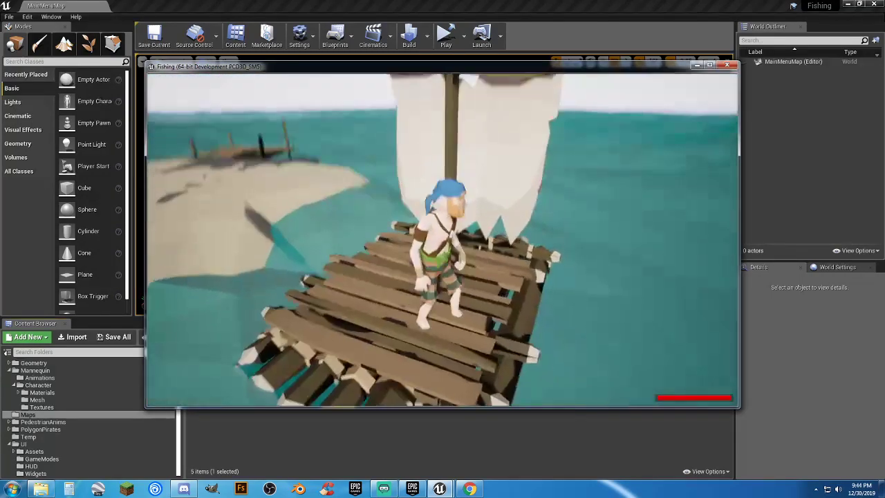
key("w")
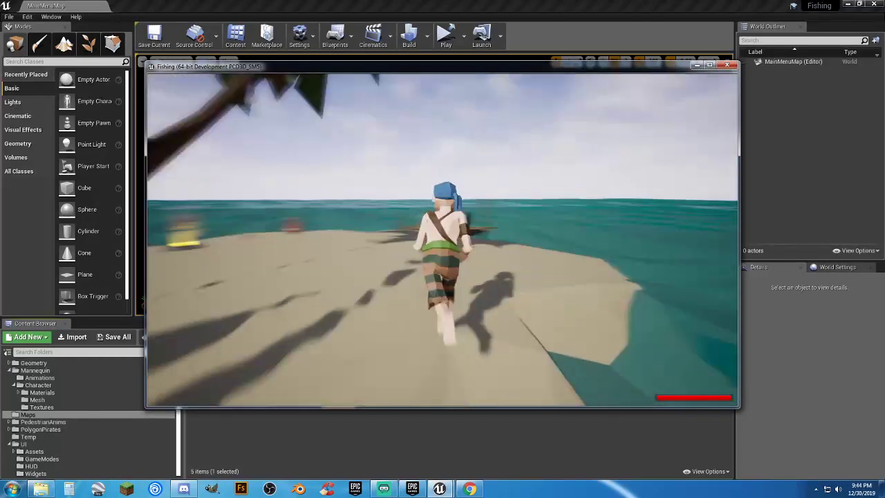
Step: Run the pirate across the beach toward the potions and dock, pause the game and return to its main menu
key("a")
key("s")
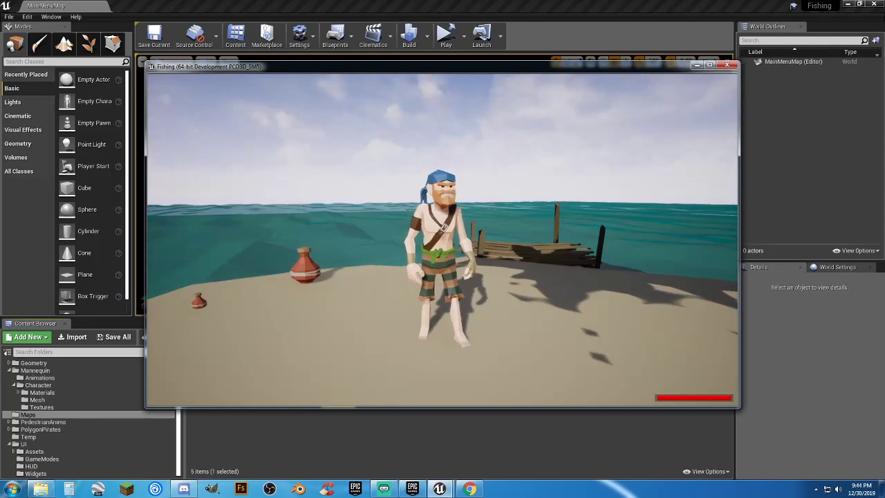
key("Escape")
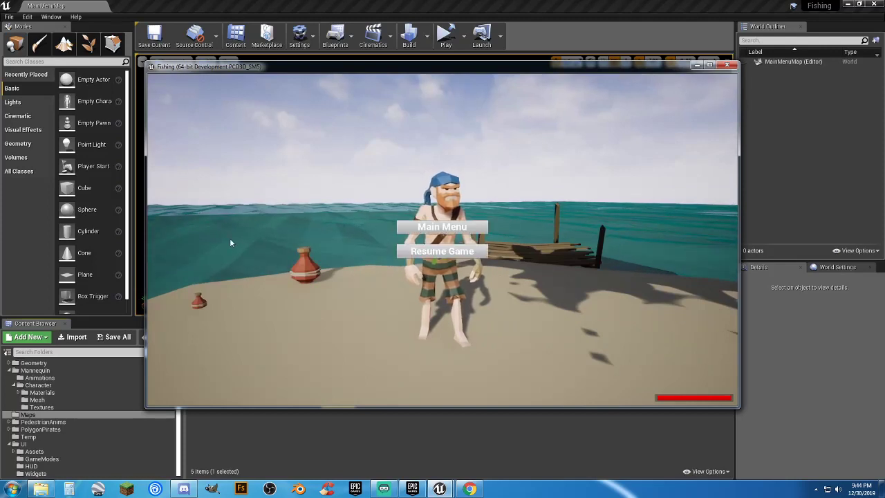
left_click(417, 232)
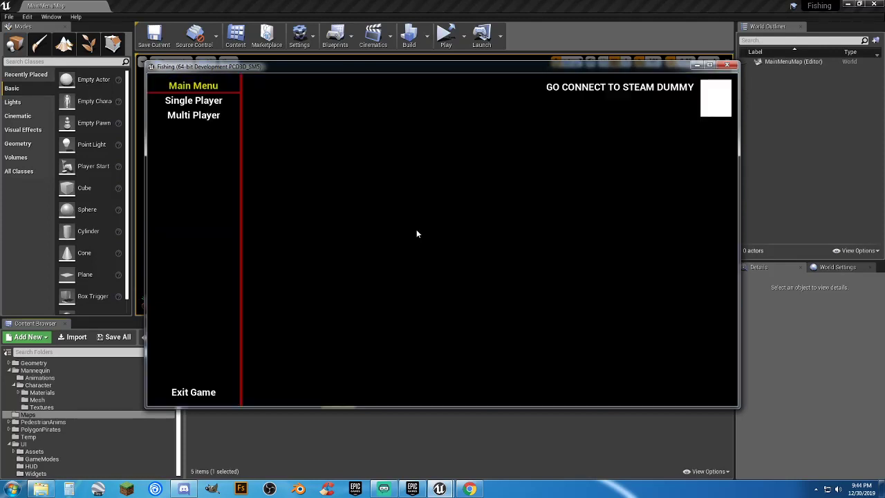
Step: Host a multiplayer server named asdf, run the pirate along the beach, return to the main menu and close the standalone game
left_click(211, 118)
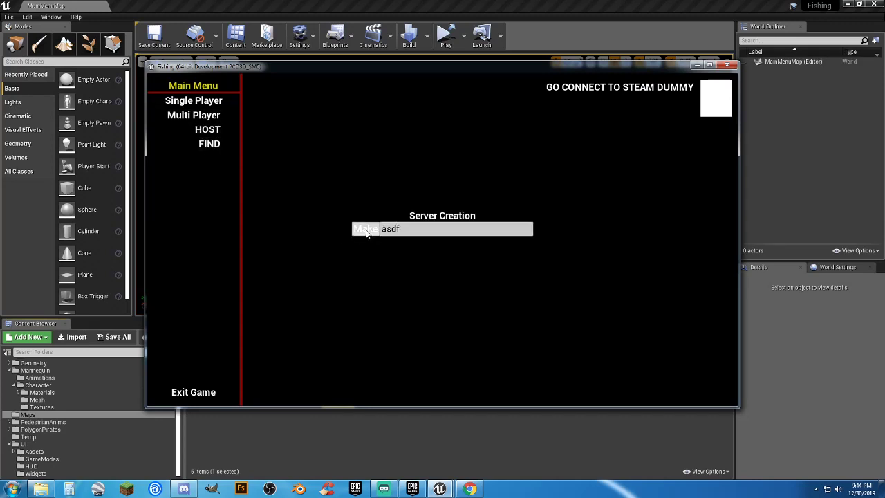
key("Return")
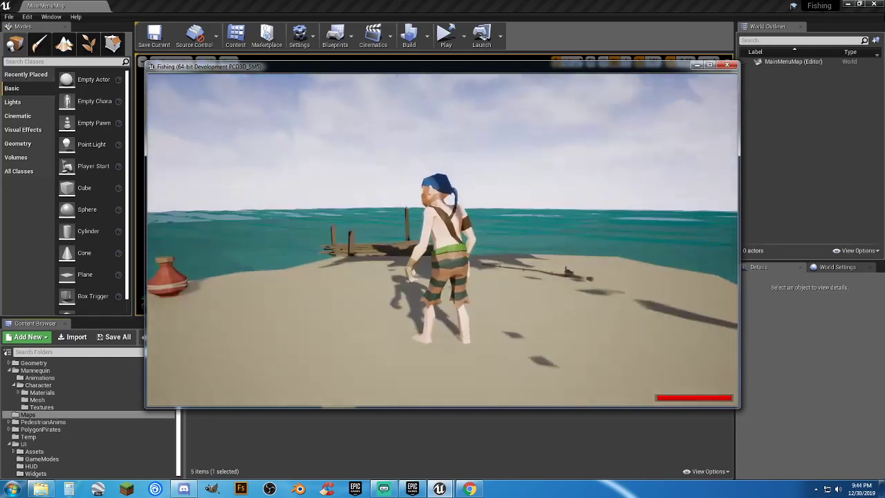
key("w")
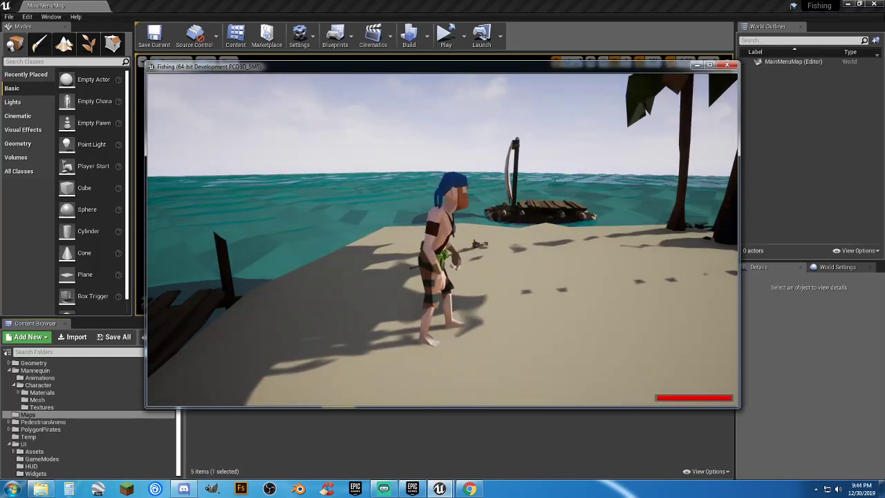
key("Escape")
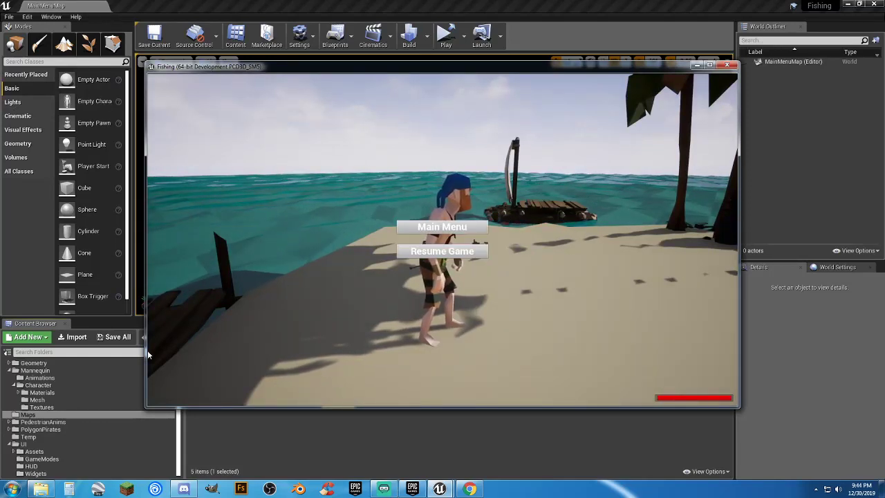
left_click(467, 229)
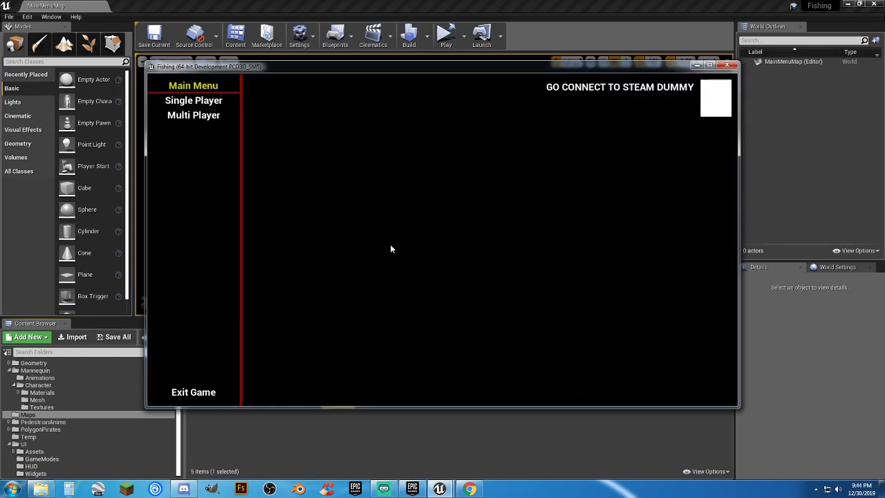
left_click(726, 65)
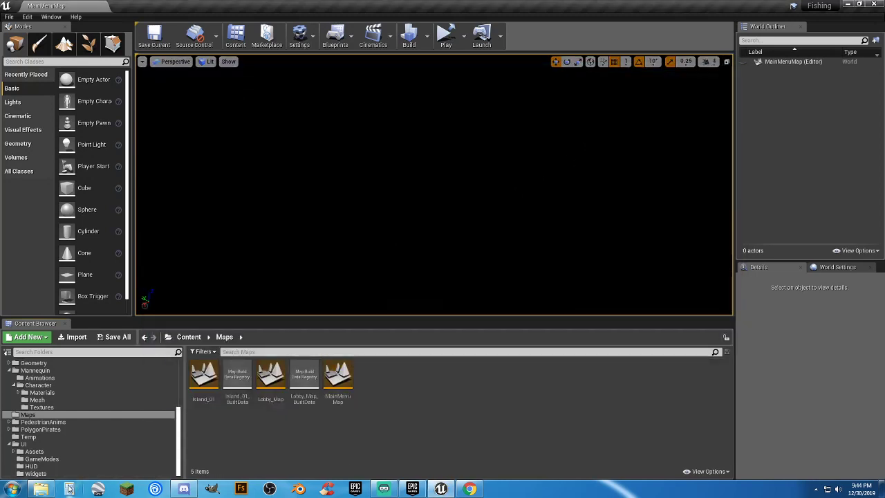
Step: Start Steam and relaunch MainMenuMap as a standalone game
left_click(13, 488)
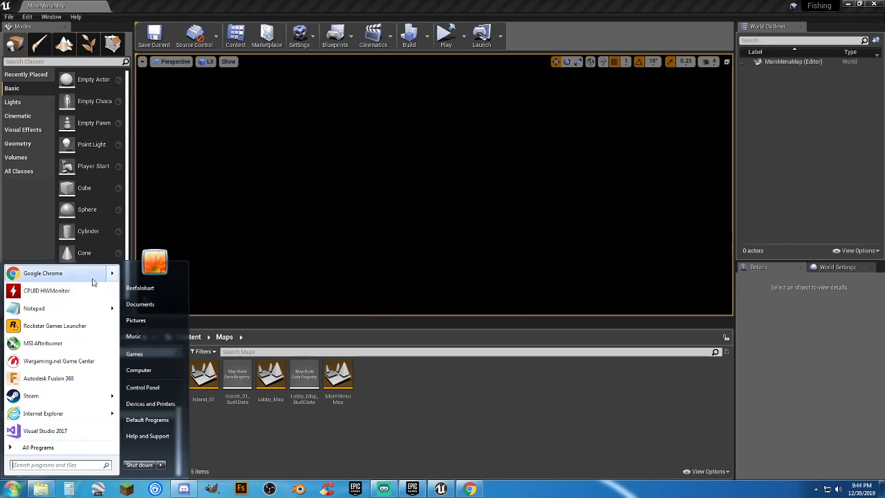
left_click(59, 401)
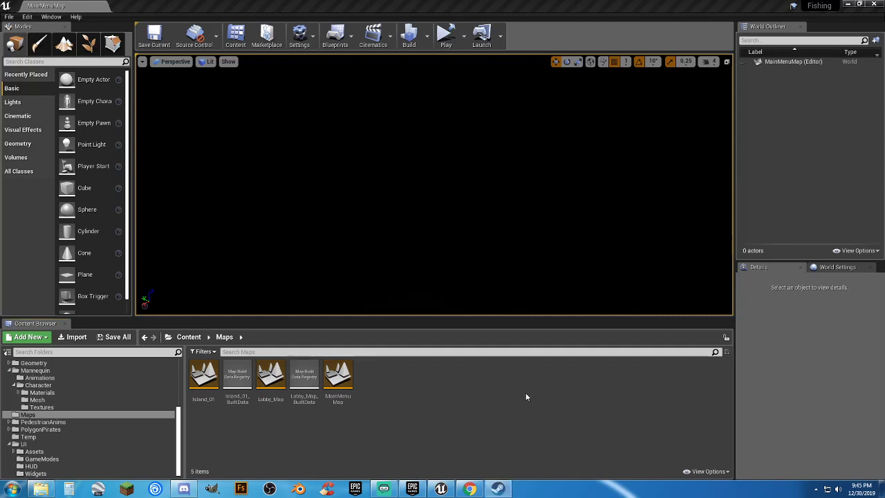
left_click(571, 412)
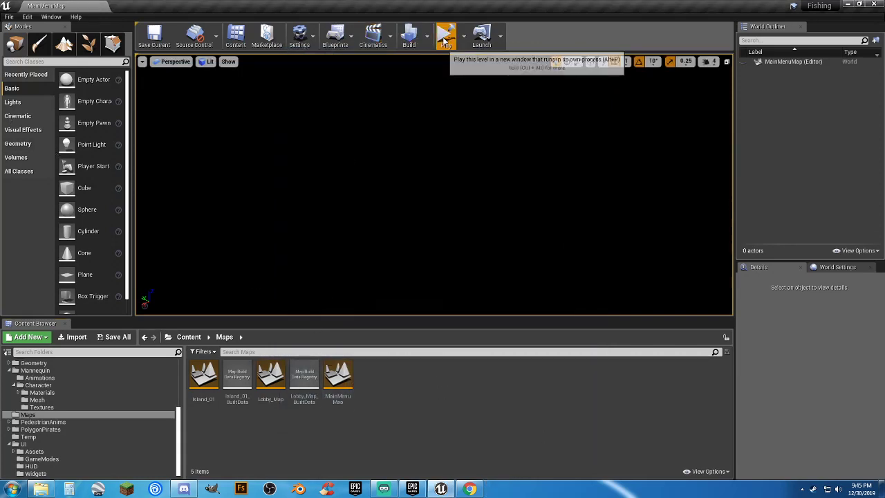
left_click(444, 40)
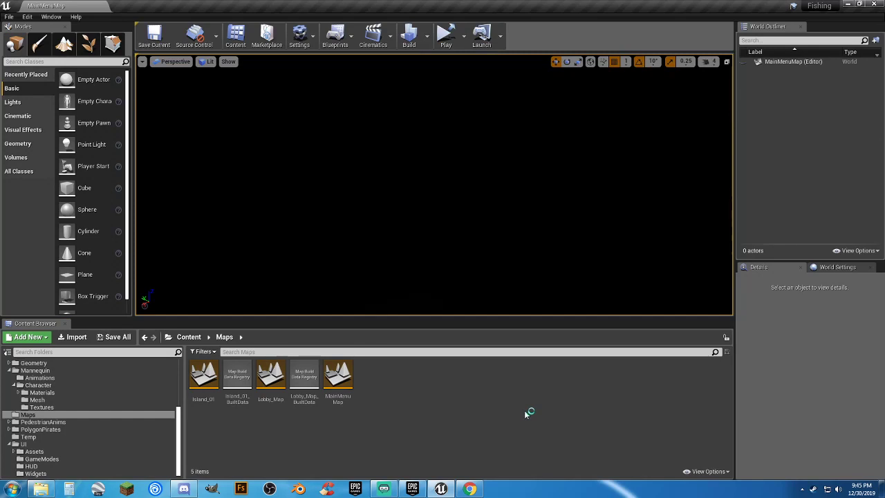
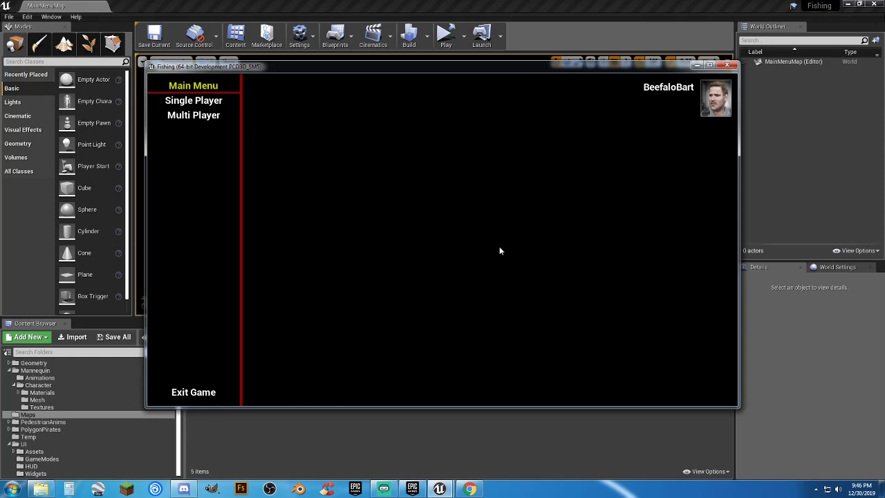
Step: Start a Single Player game, return to the main menu from the pause menu and exit the game
left_click(202, 101)
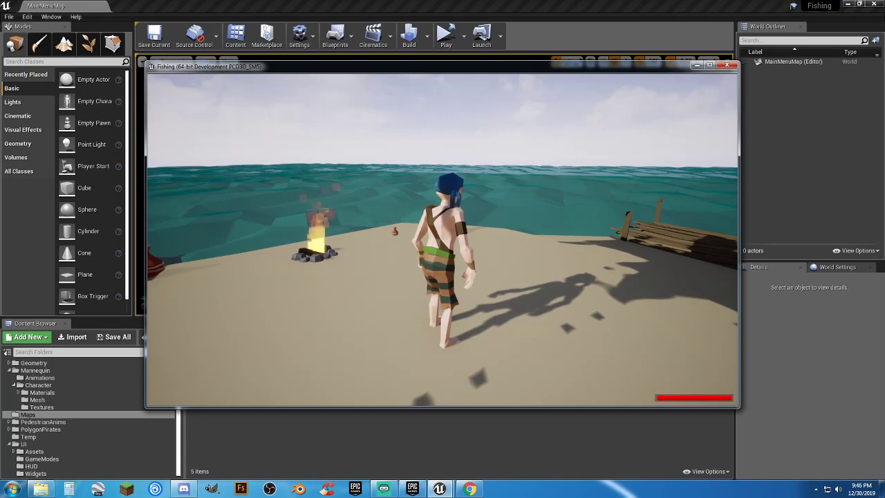
key("Escape")
left_click(456, 228)
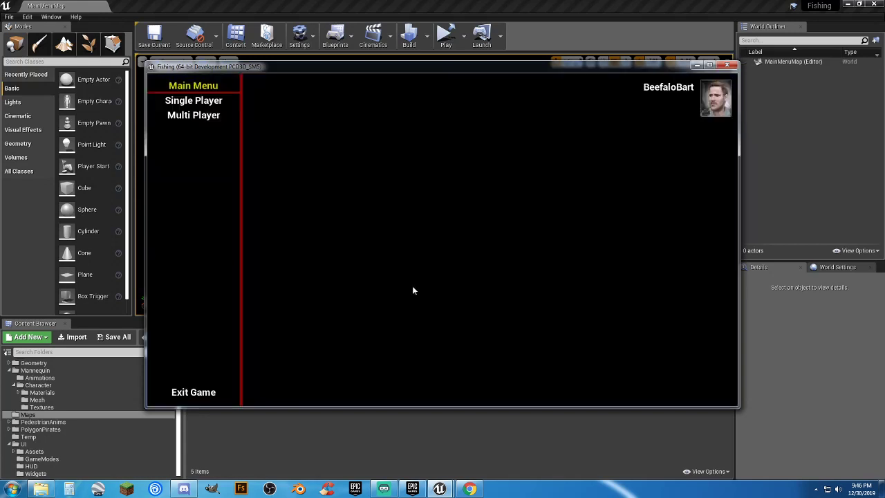
left_click(195, 393)
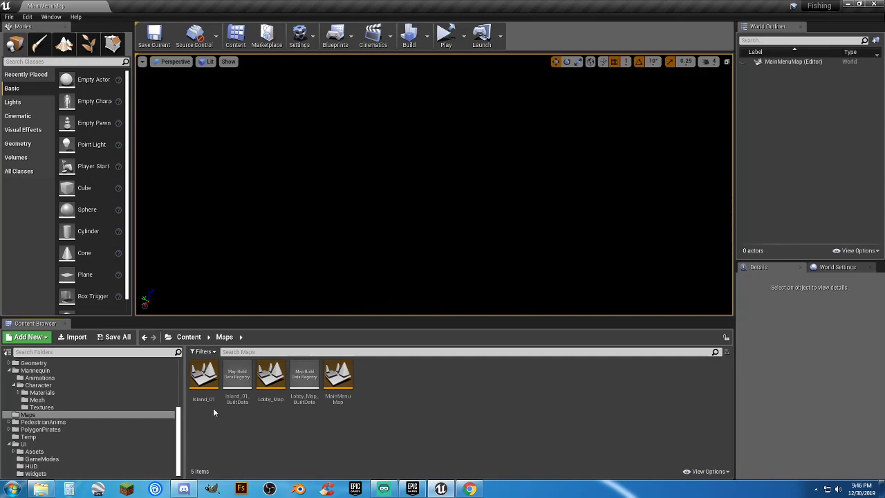
Step: Open the Island_01 level, play it in the editor viewport with a short run on the beach, and stop playing
double_click(203, 380)
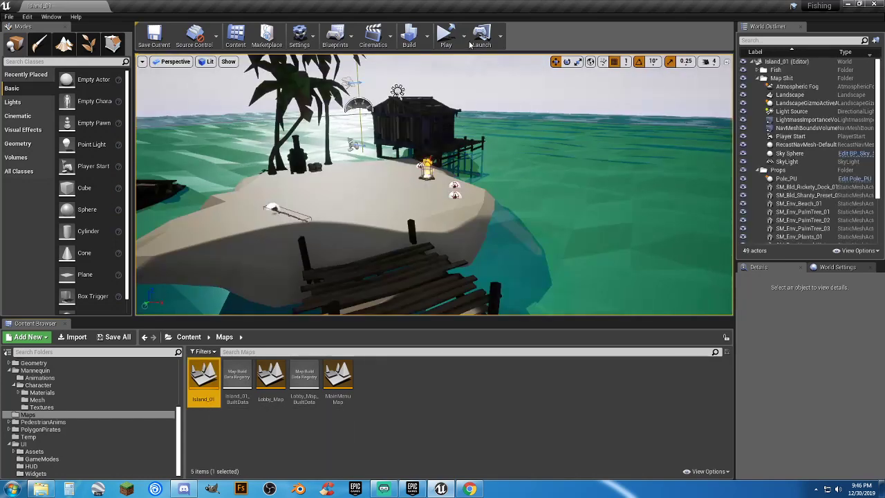
left_click(461, 36)
left_click(487, 62)
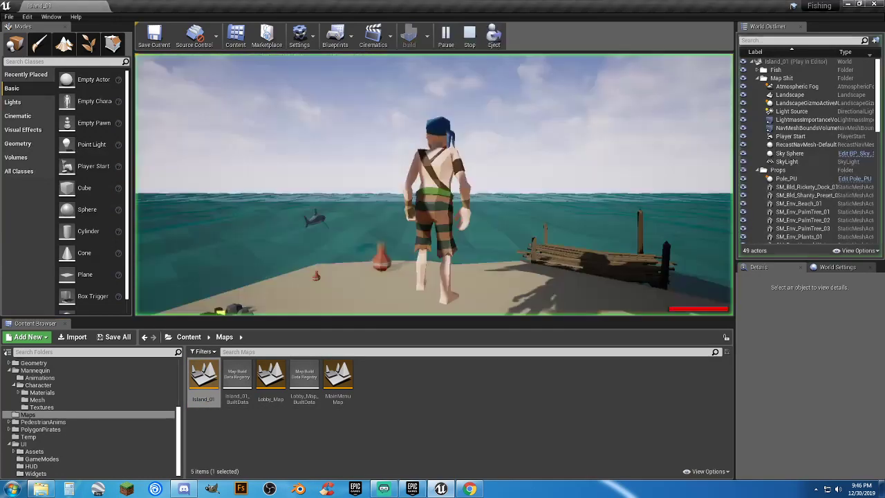
key("d")
key("a")
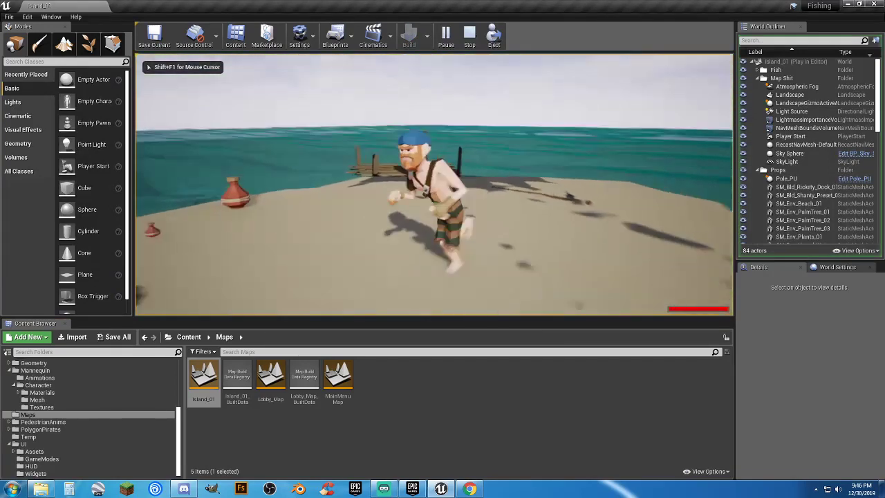
key("s")
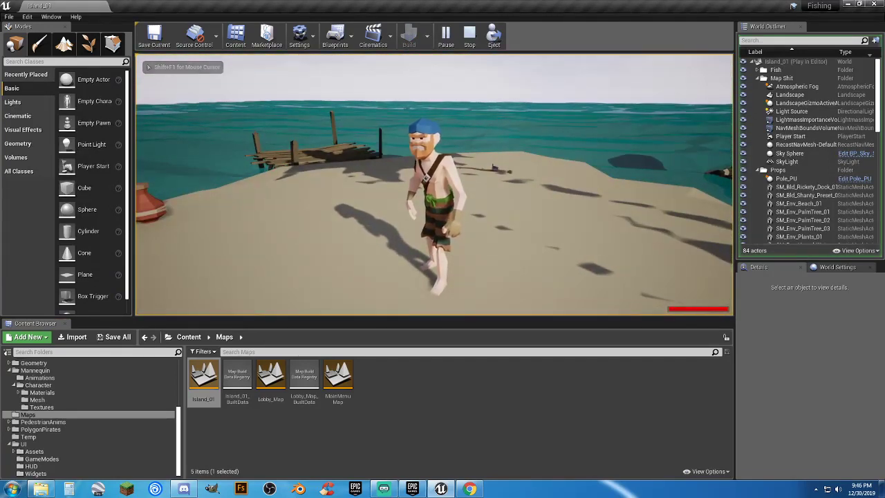
key("Escape")
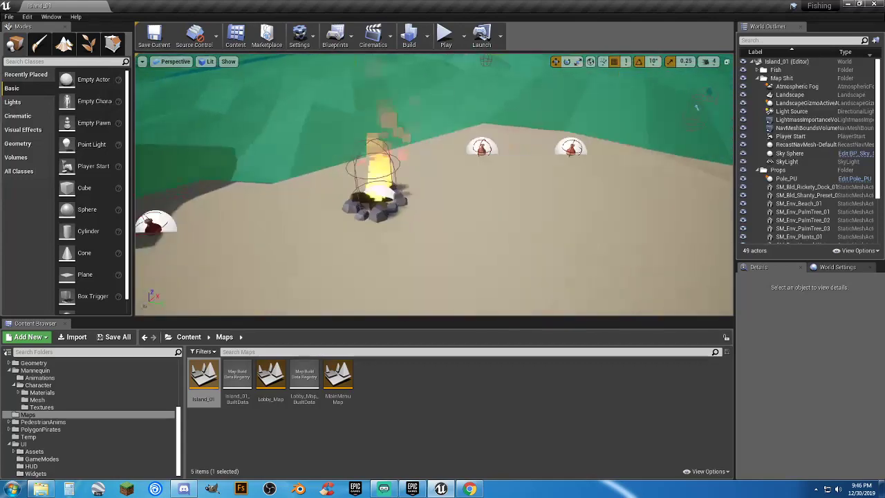
Step: Inspect the wooden dock in the level, play Island_01 again and run the pirate to the dock's outer end
right_click_drag(434, 184, 499, 214)
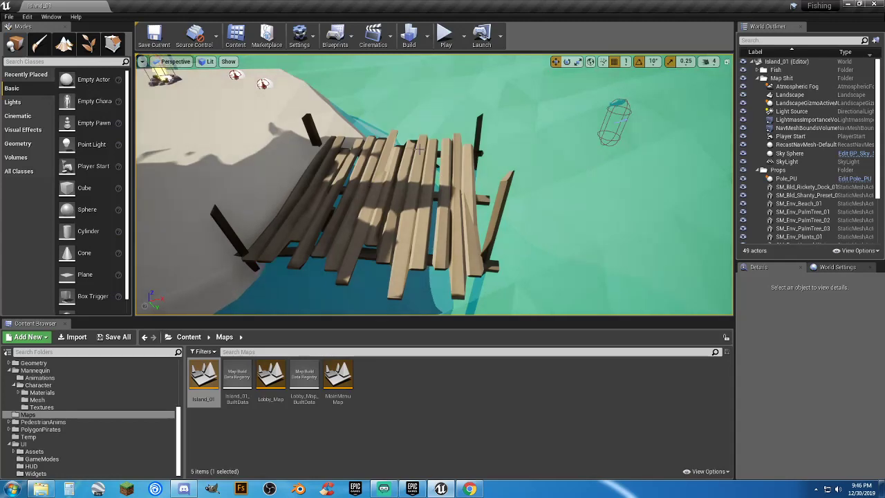
left_click(445, 34)
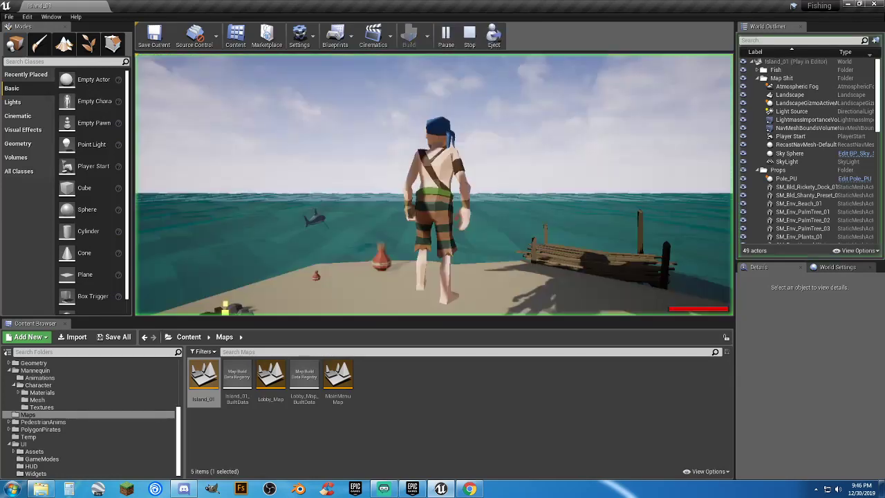
key("w")
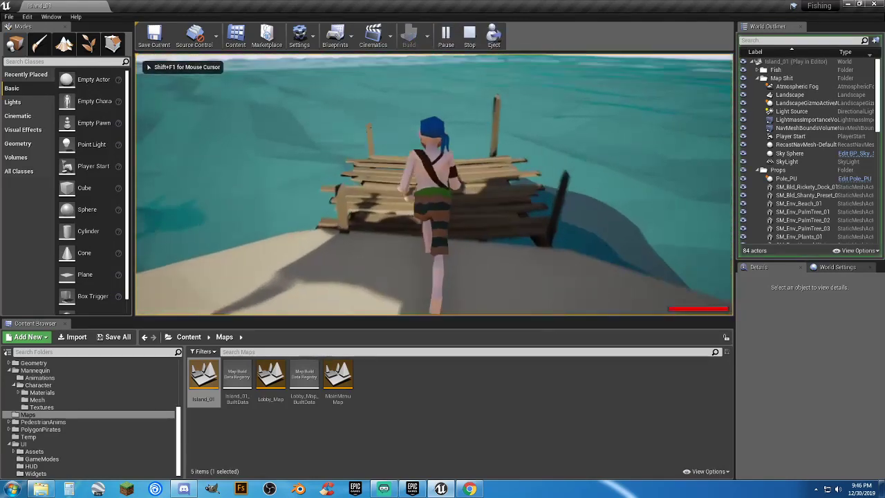
key("w")
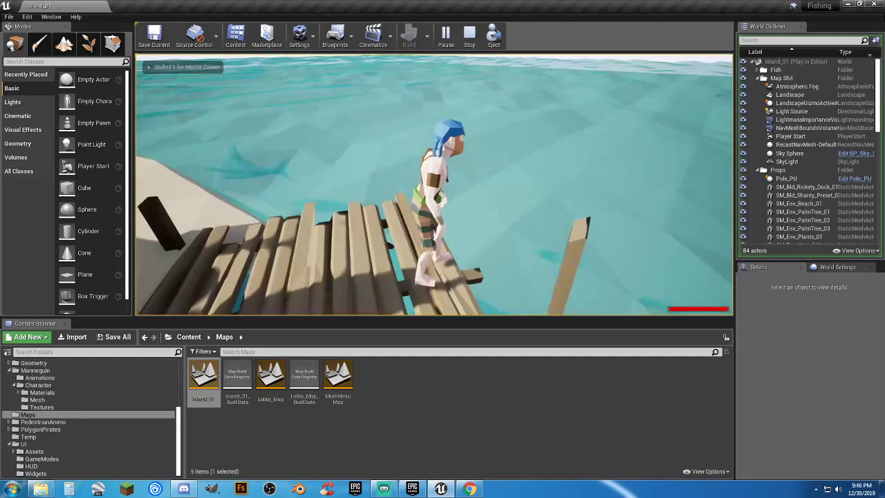
key("w")
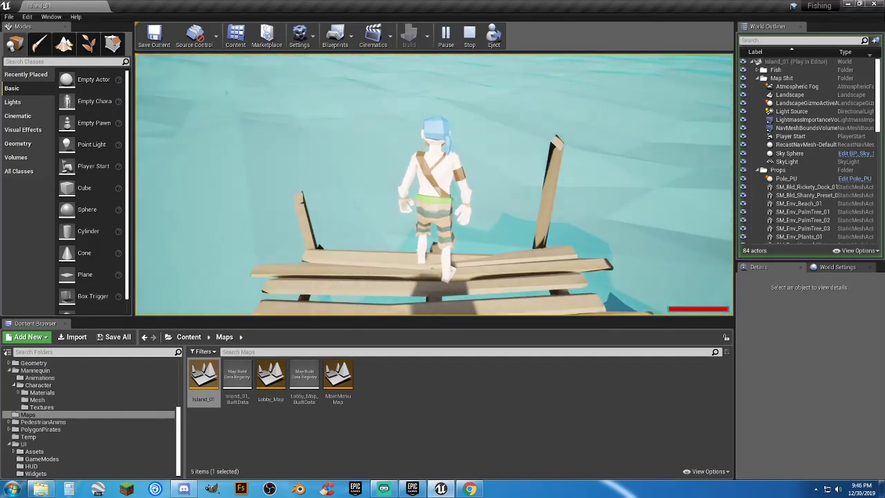
key("w")
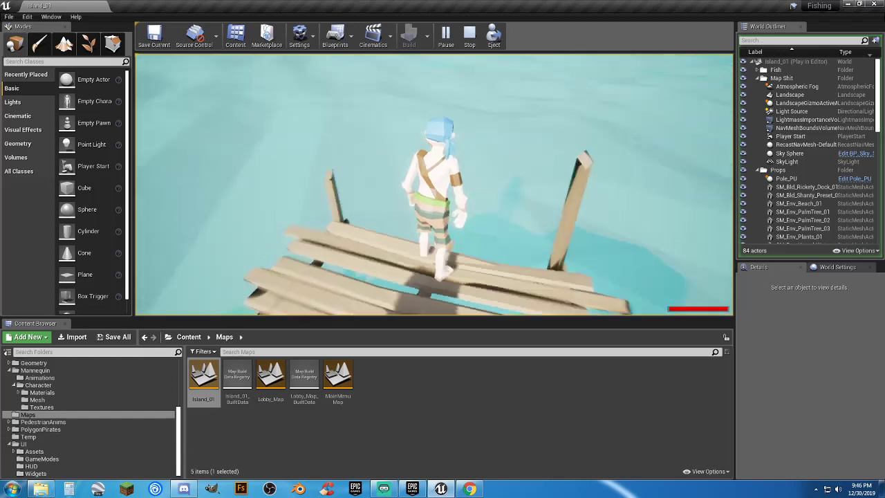
Step: Run the pirate back onto the beach and pick up the fishing pole
key("w")
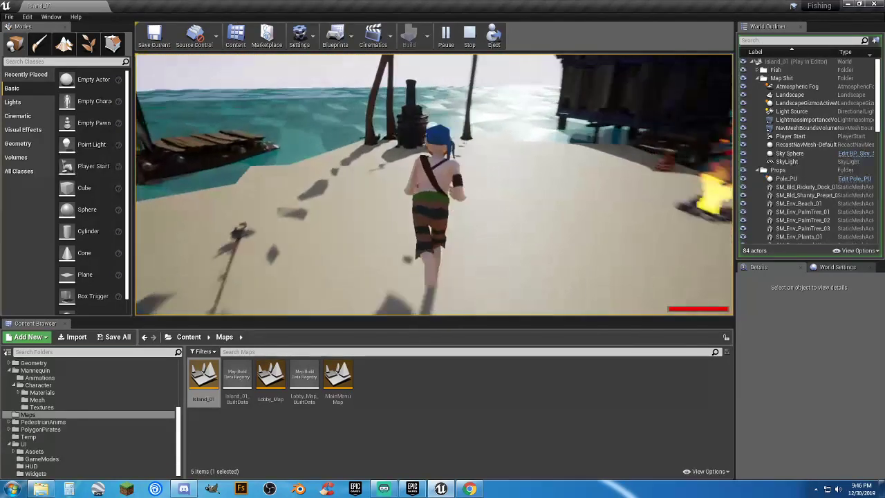
key("w")
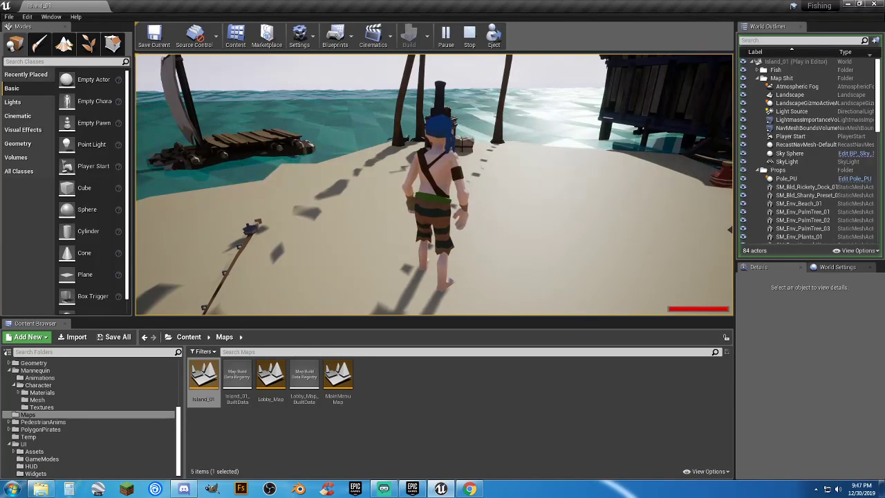
key("a")
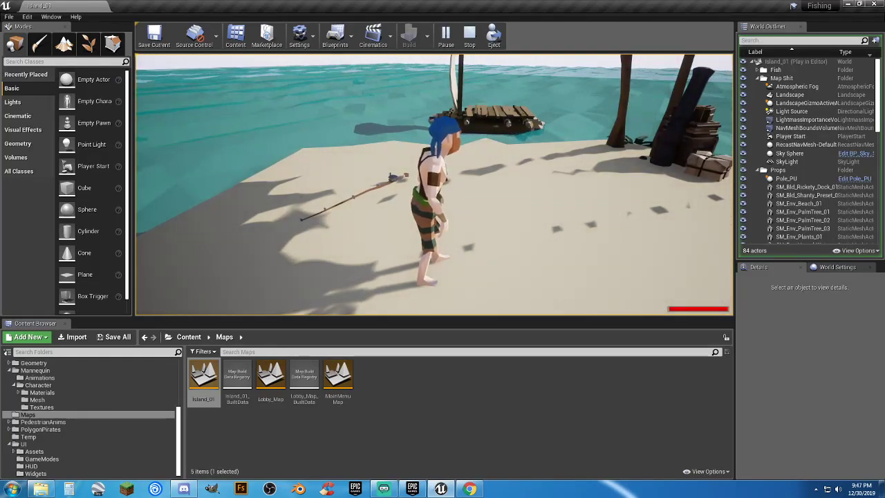
key("w")
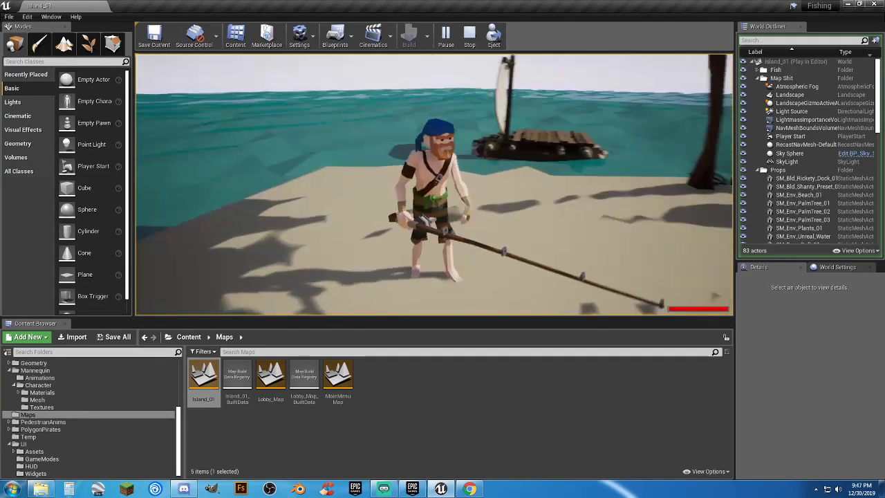
Step: Drop the fishing pole on the sand and run the pirate across the beach near the campfire
key("w")
key("d")
key("s")
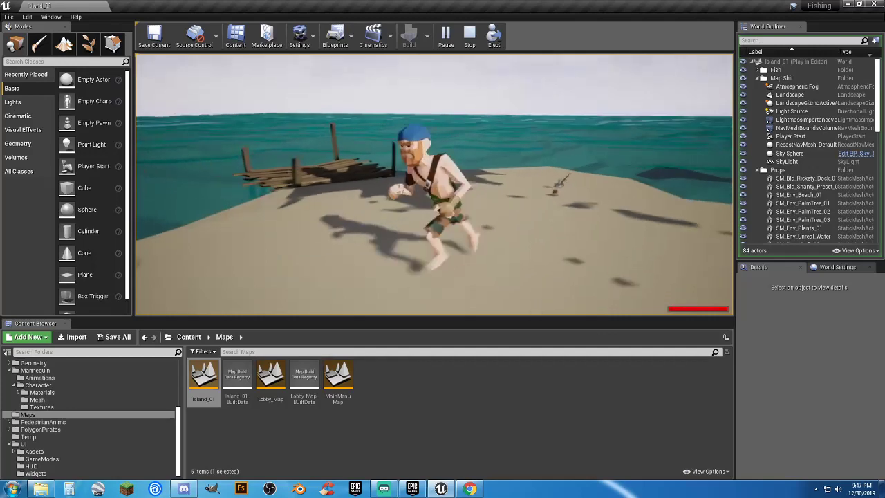
key("d")
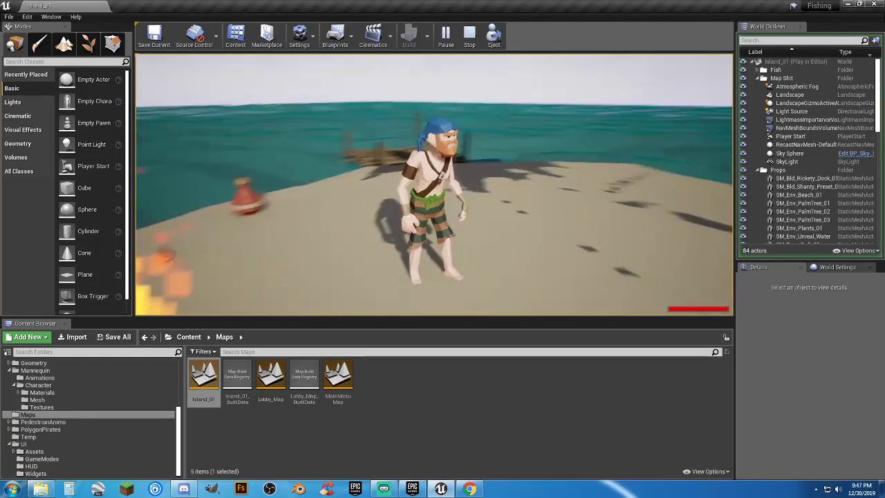
key("w")
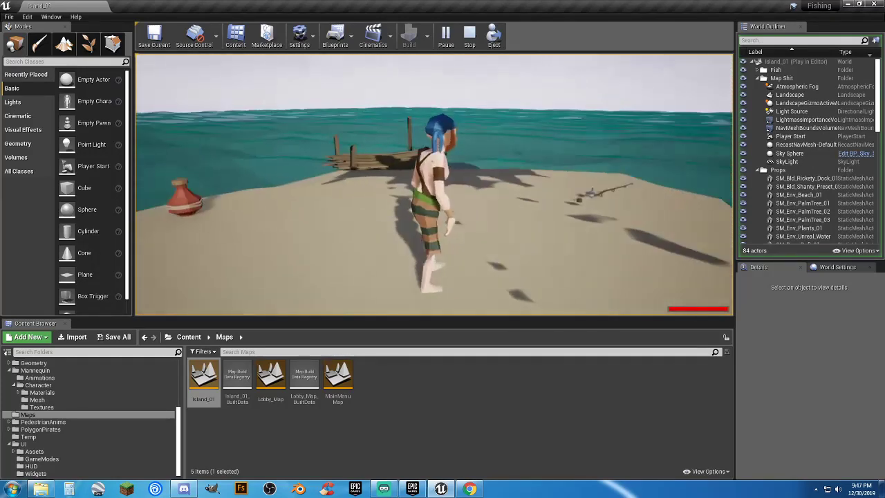
Step: Stop the play session, collapse the Characters and Mannequin folder trees, and open the Assets/Gadgets folder
key("s")
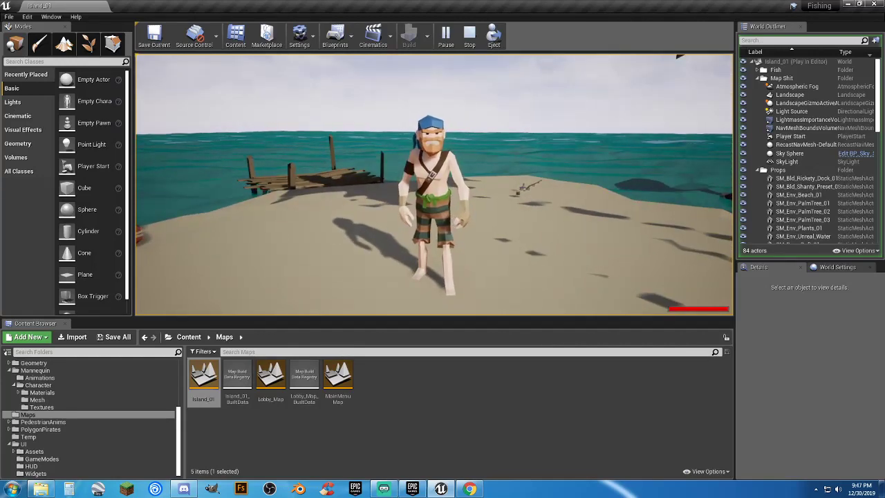
key("Escape")
scroll(159, 409, "up", 5)
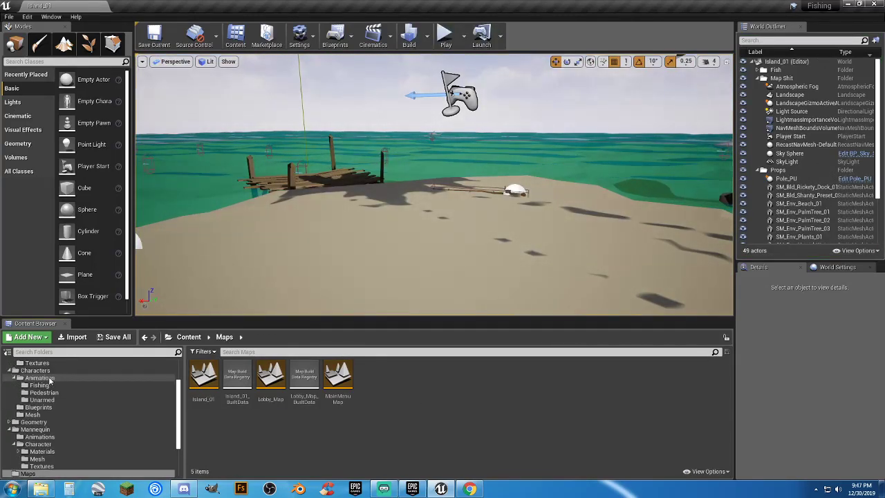
left_click(12, 416)
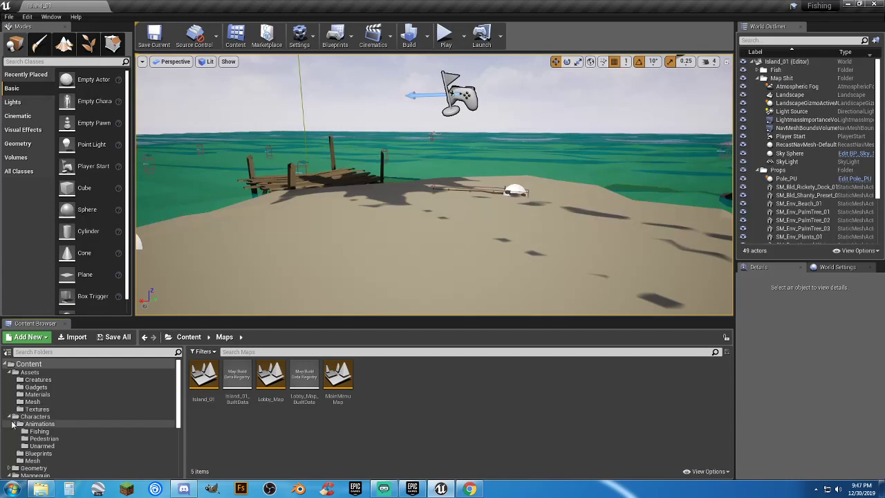
left_click(11, 431)
left_click(11, 430)
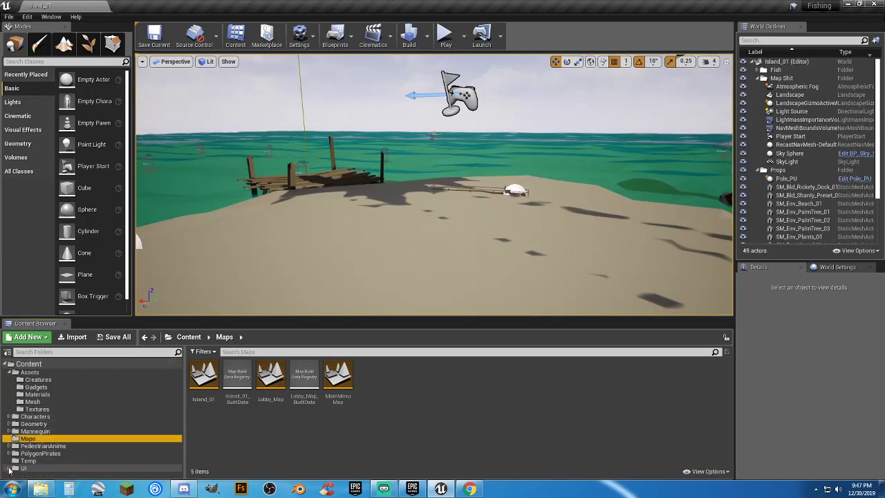
left_click(35, 387)
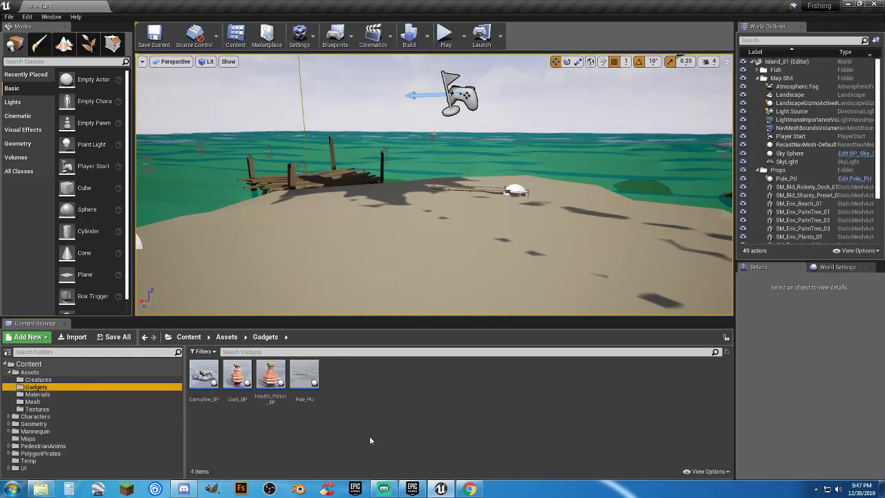
Step: Create an Actor blueprint class named Fishing_Location_BP in the Gadgets folder and open it for editing
left_click(373, 397)
right_click(355, 373)
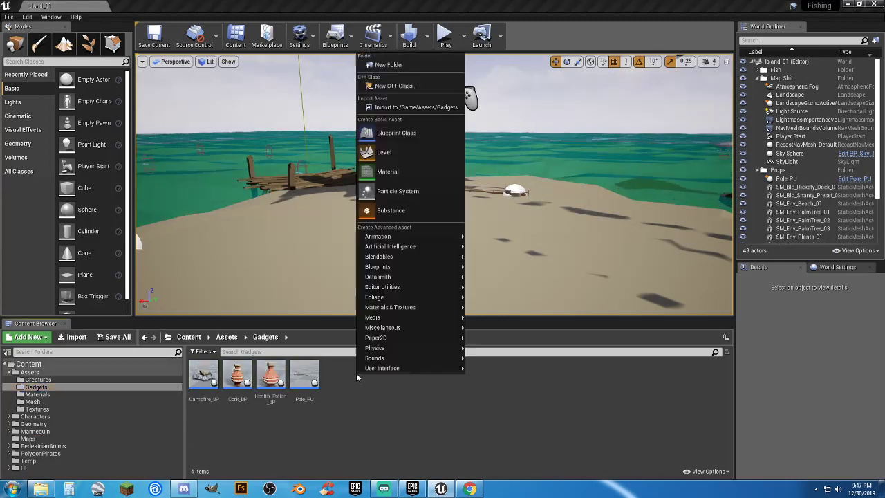
left_click(399, 132)
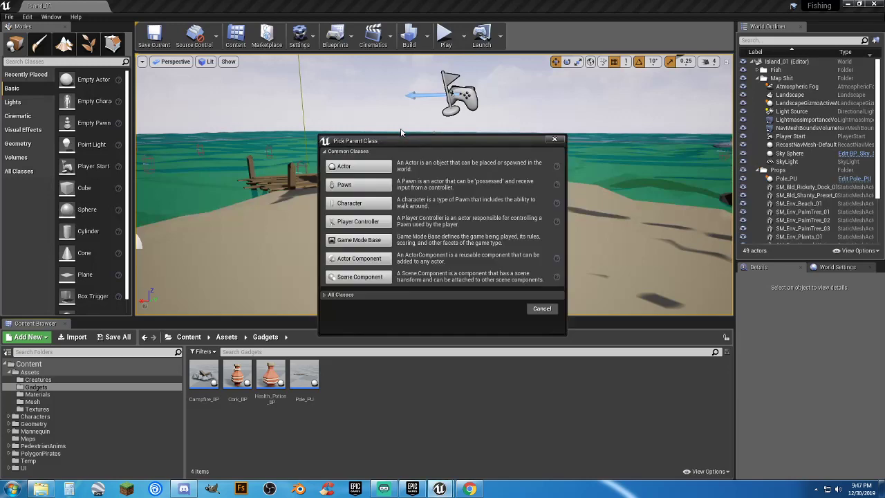
left_click(379, 166)
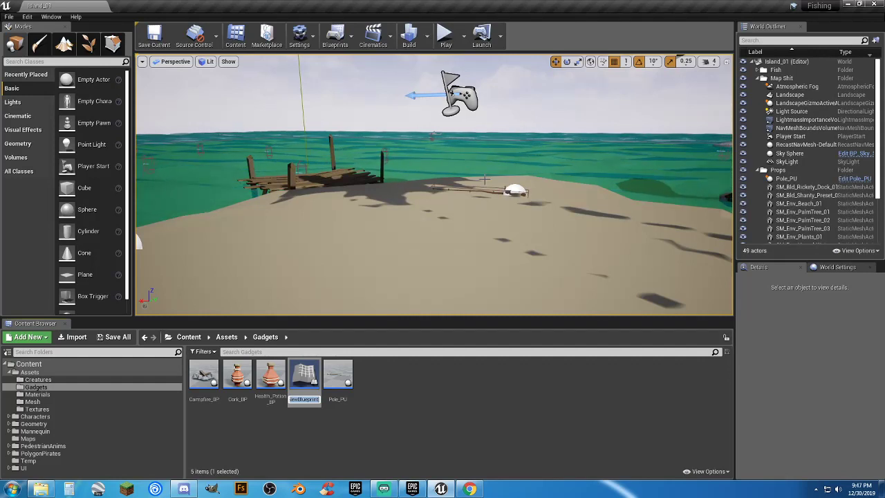
type("Fishing")
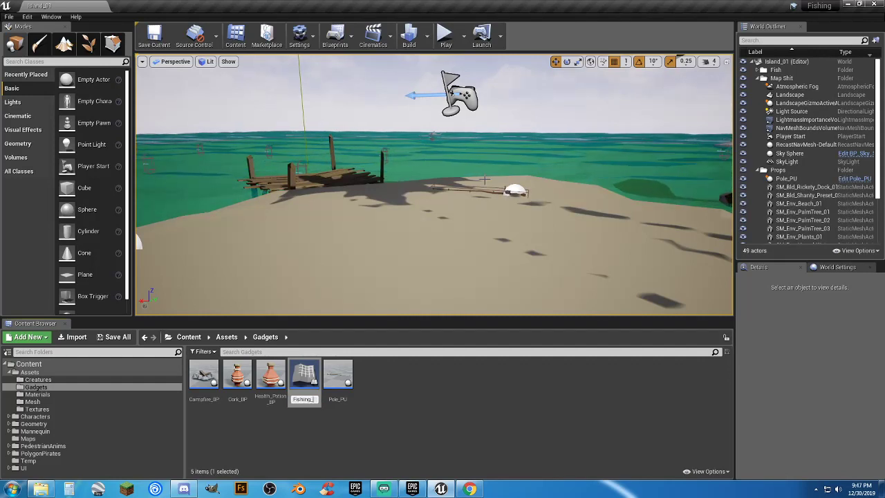
type("_Location")
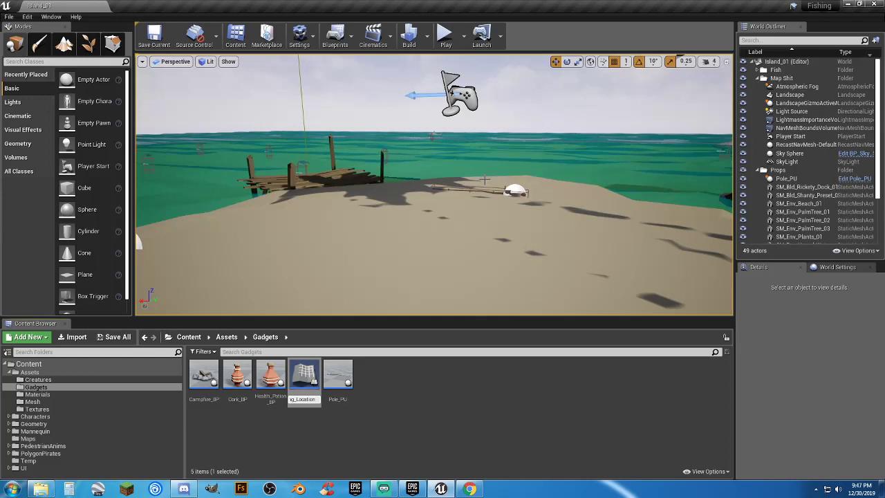
type("_BP")
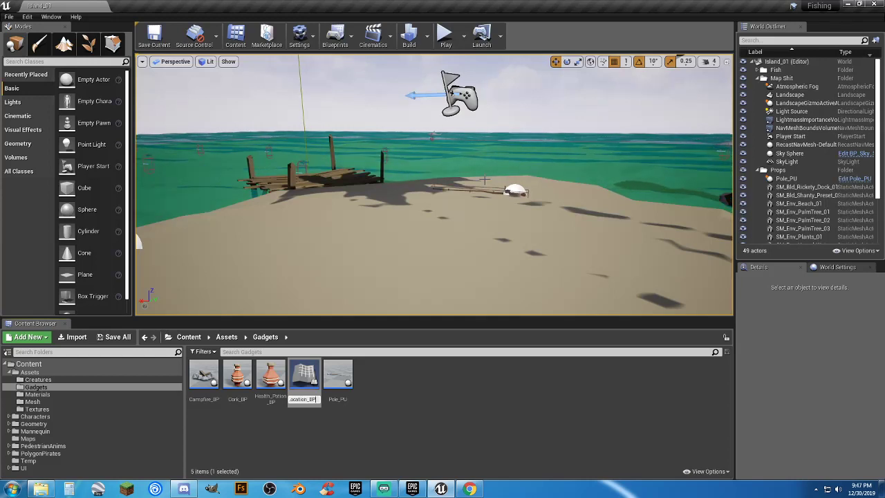
key("Return")
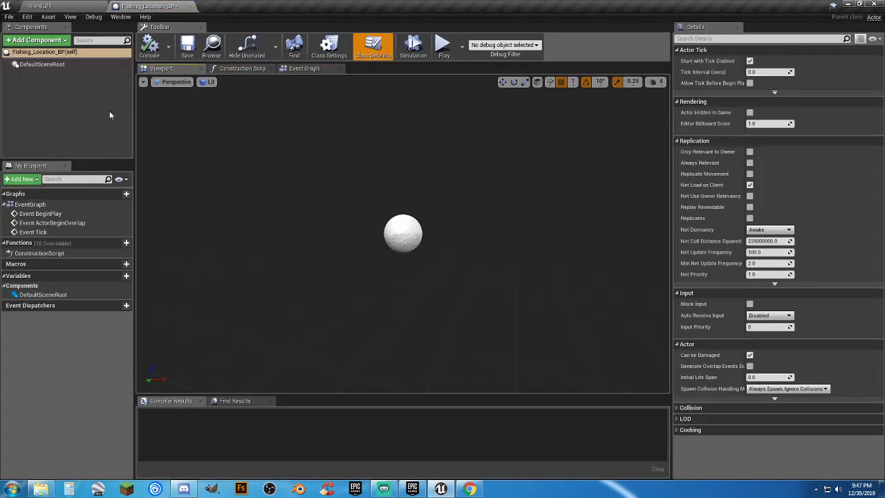
Step: Add a Box Collision component raised to Z 34 with Hidden in Game turned off, and compile the blueprint
left_click(38, 40)
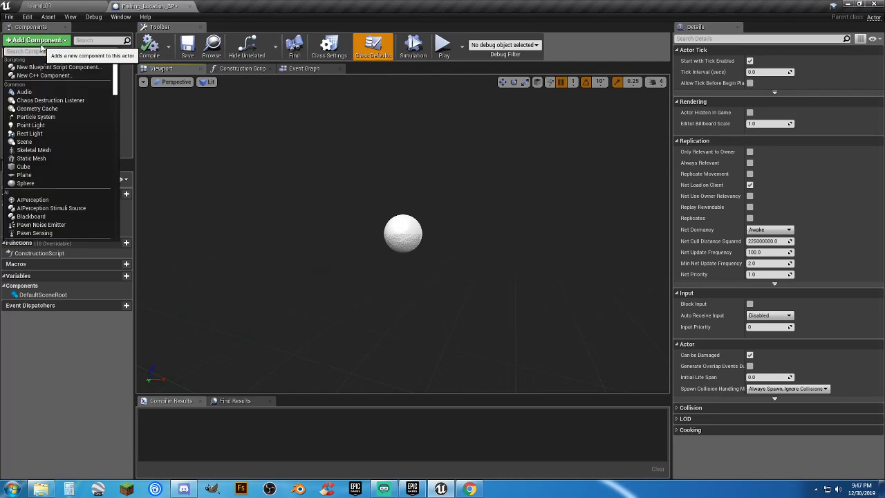
type("box")
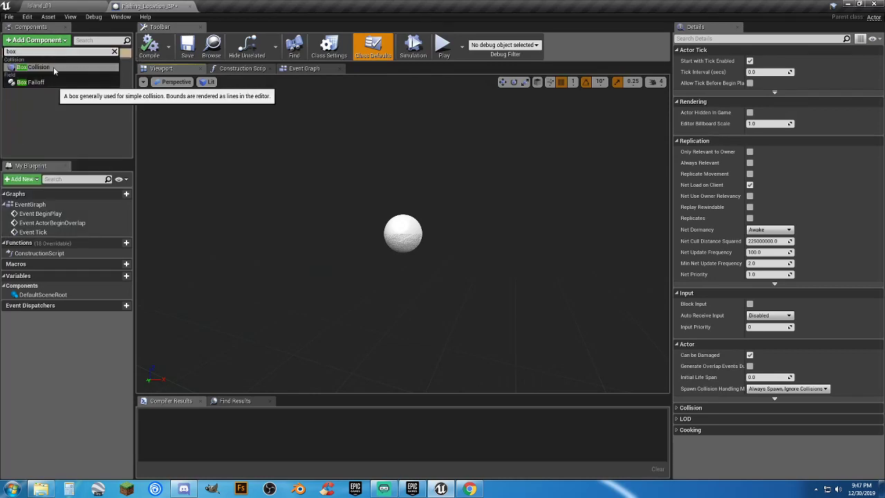
left_click(38, 67)
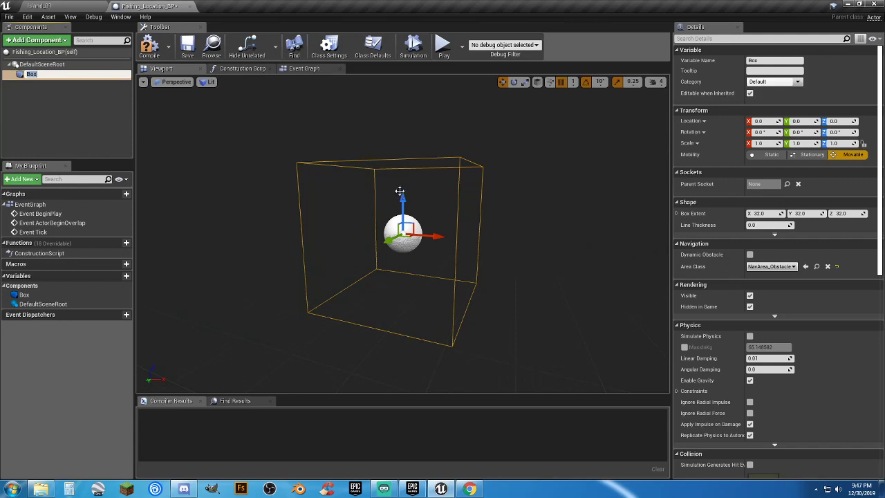
left_click_drag(399, 191, 408, 120)
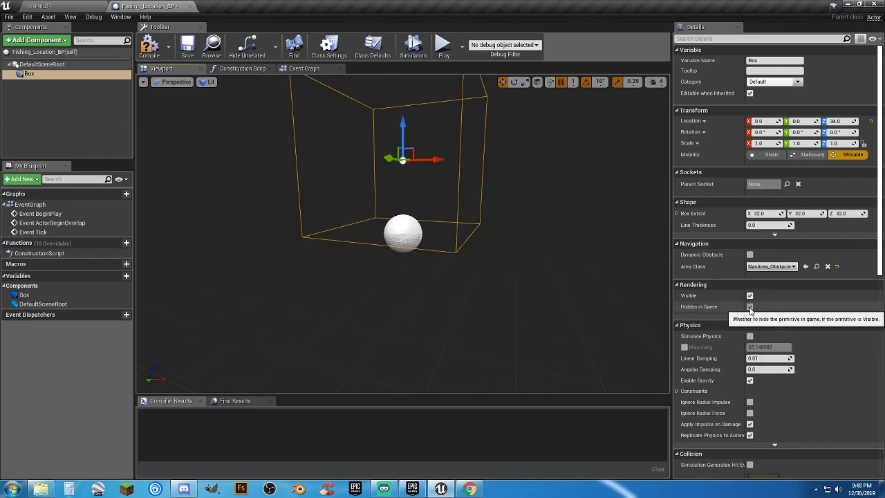
left_click(750, 307)
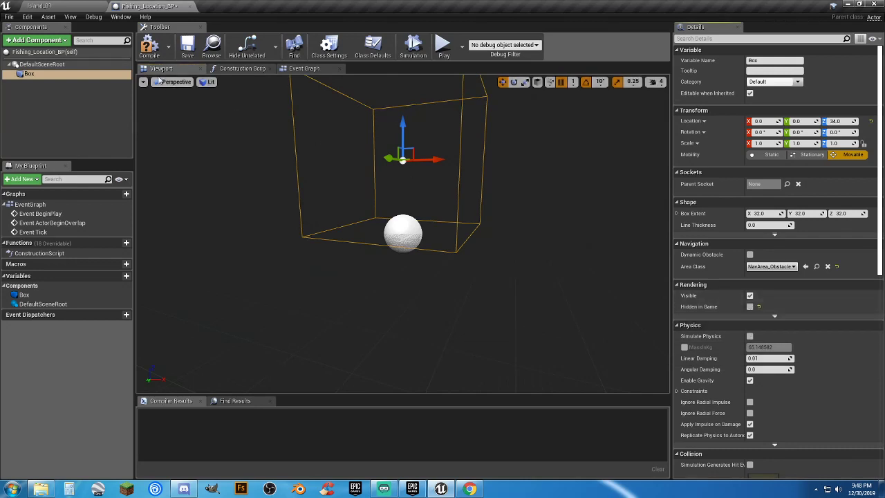
left_click(150, 47)
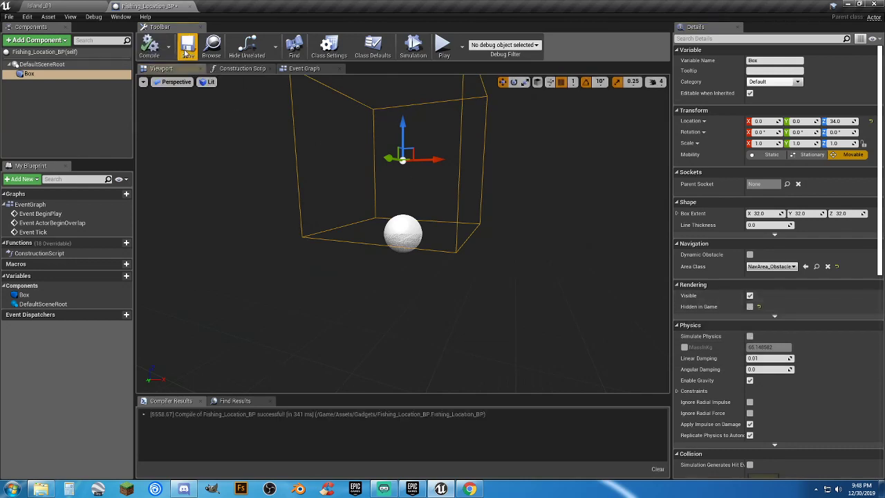
Step: Place Fishing_Location_BP in the Island_01 level on the dock and shift it to X 721, near the outer end
left_click(66, 7)
left_click_drag(276, 370, 308, 174)
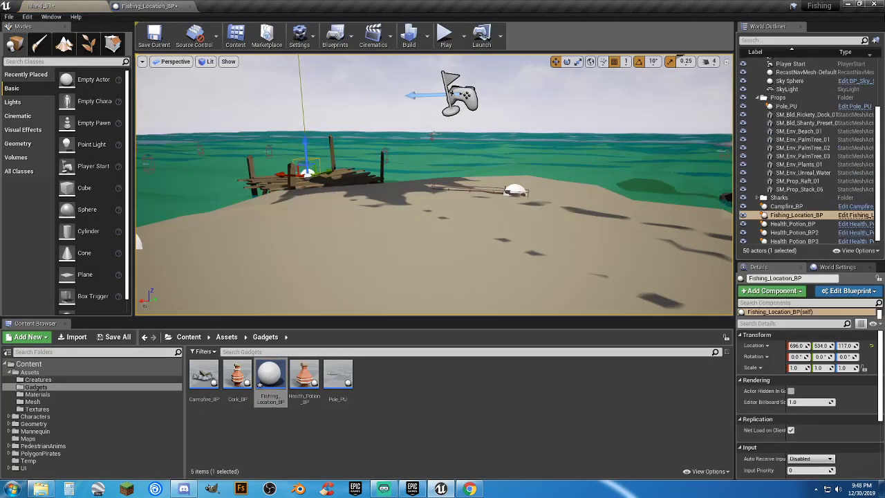
key("f")
right_click_drag(308, 175, 376, 227)
left_click_drag(376, 227, 364, 234)
right_click_drag(363, 234, 408, 218)
left_click_drag(408, 228, 470, 220, "alt")
right_click_drag(410, 264, 394, 263)
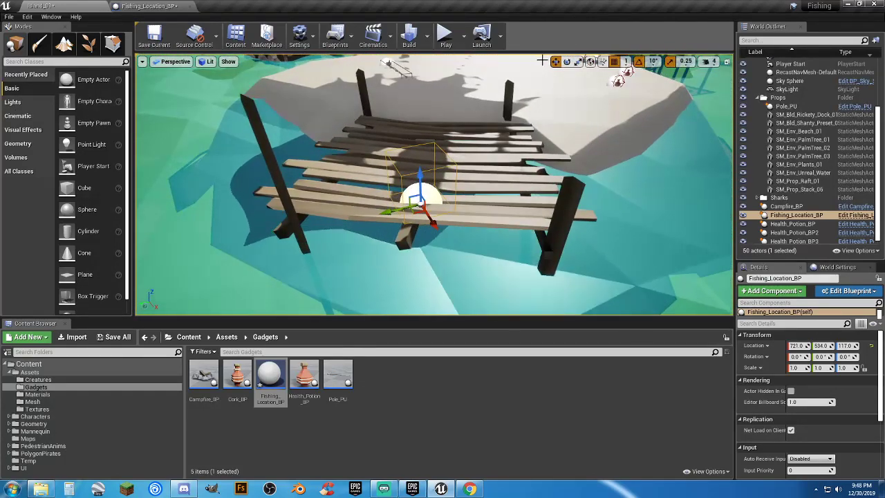
Step: Rotate the Fishing_Location_BP actor about 30 degrees around Z to align with the dock planks, fine-tuning with rotation snapping off
left_click(567, 61)
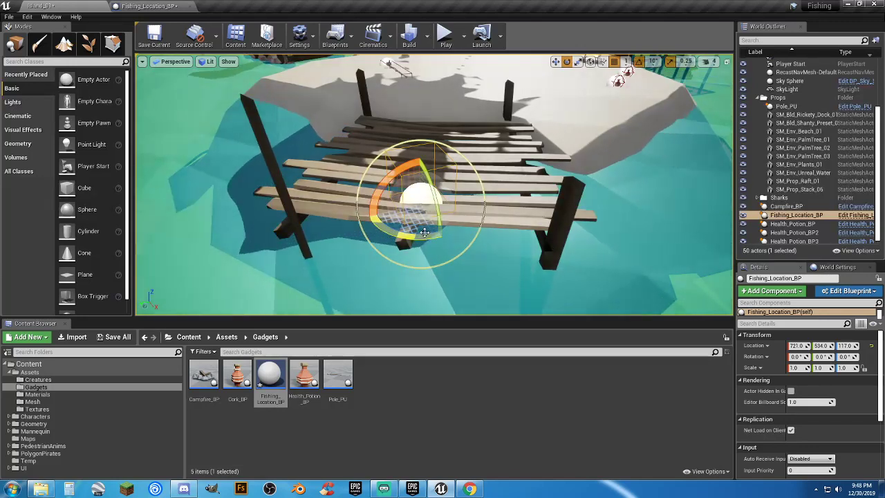
left_click_drag(424, 232, 407, 239)
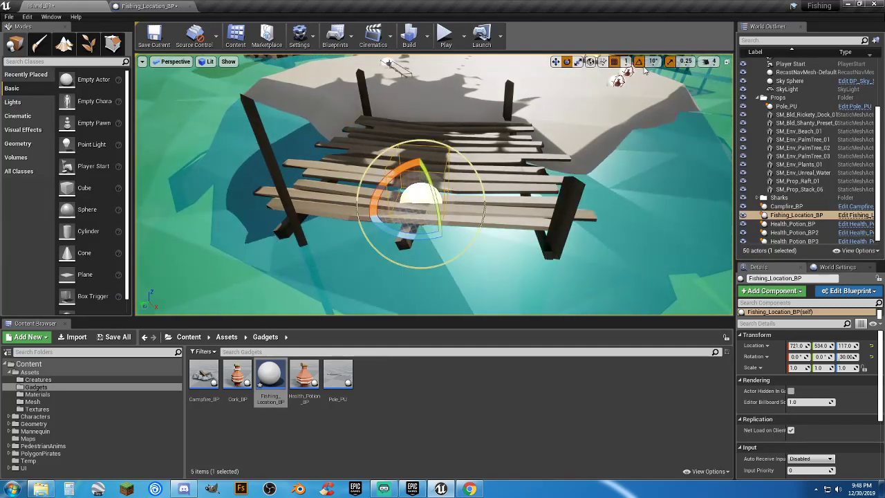
left_click_drag(417, 239, 448, 238)
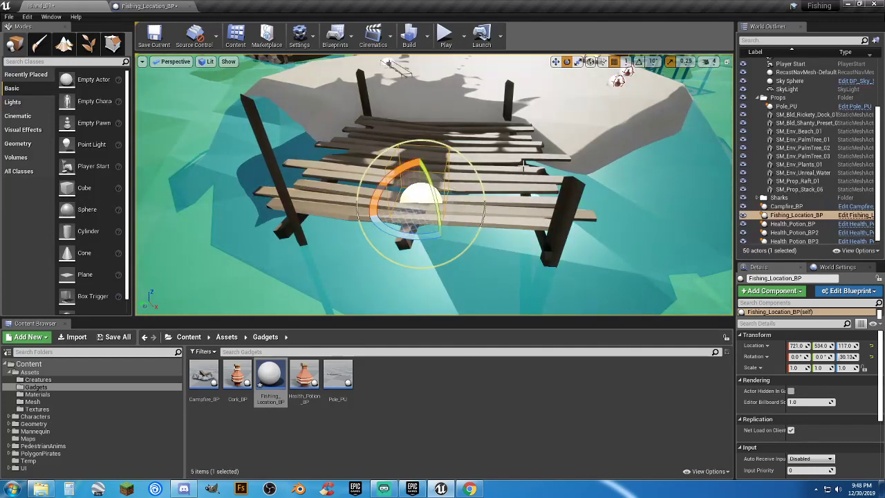
Step: Move the Fishing_Location_BP actor to Y 538 on the dock, and save both the blueprint and the Island_01 level
left_click(555, 63)
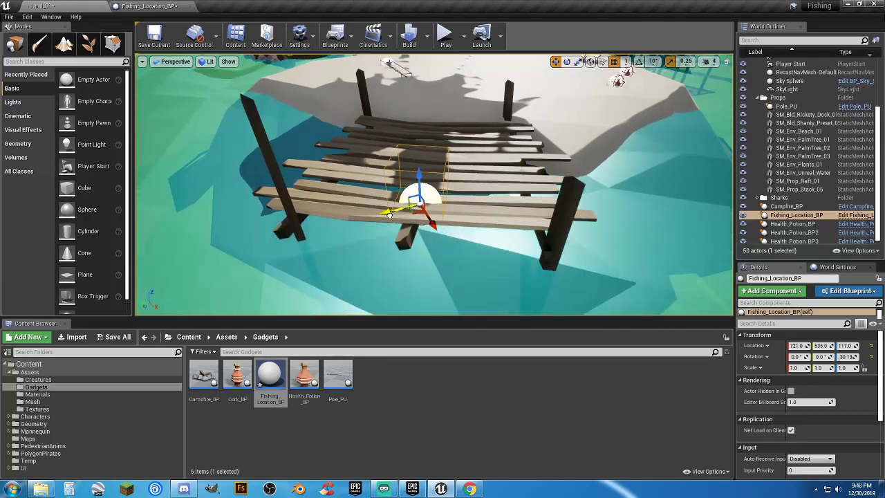
left_click_drag(389, 215, 386, 215)
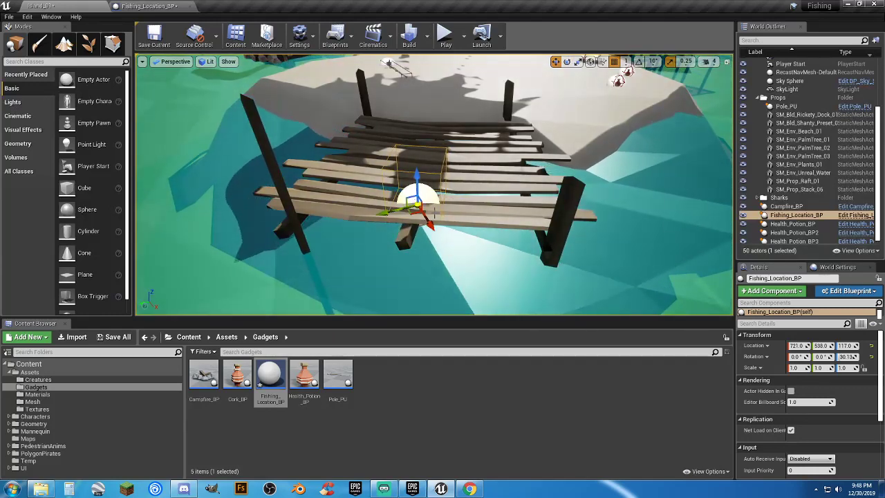
right_click_drag(442, 227, 222, 193)
key("d")
key("d")
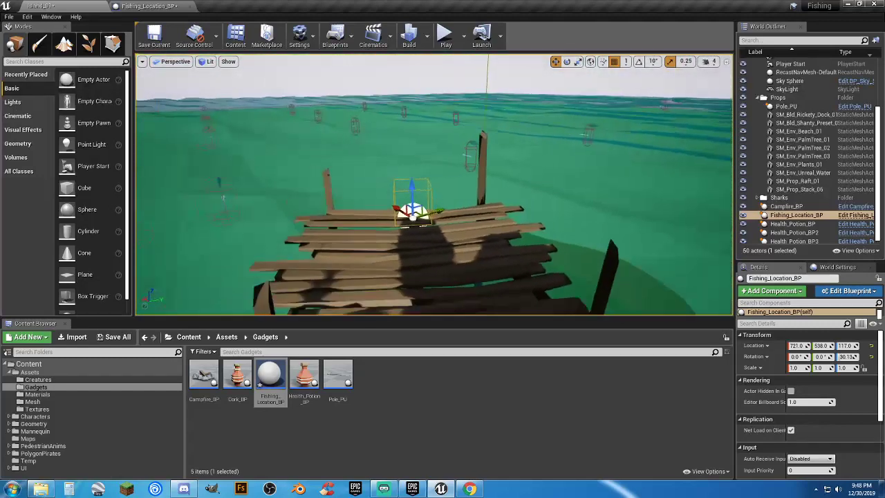
key("s")
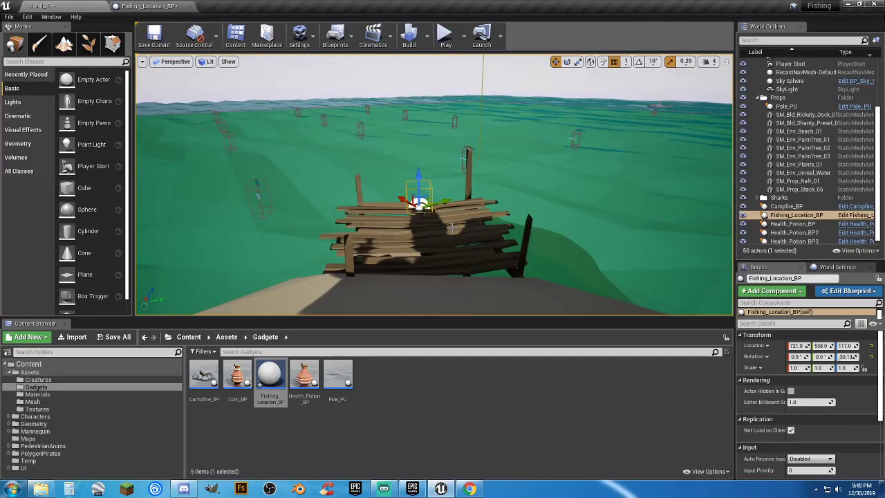
left_click(114, 336)
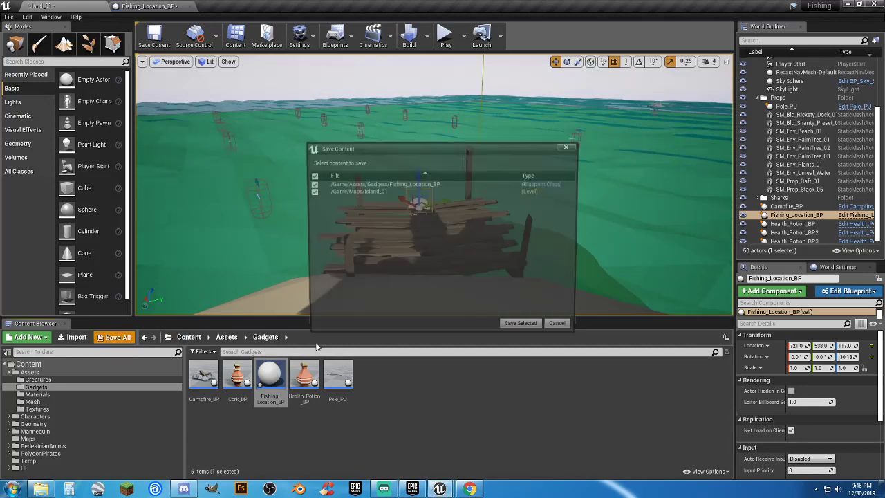
left_click(534, 331)
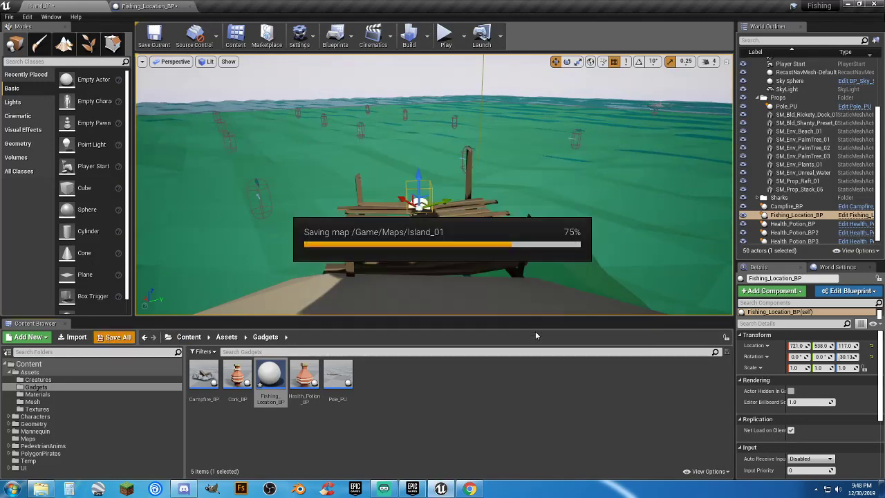
Step: Turn on Hidden in Game for the Box component in Fishing_Location_BP, and compile and save the blueprint
left_click(168, 6)
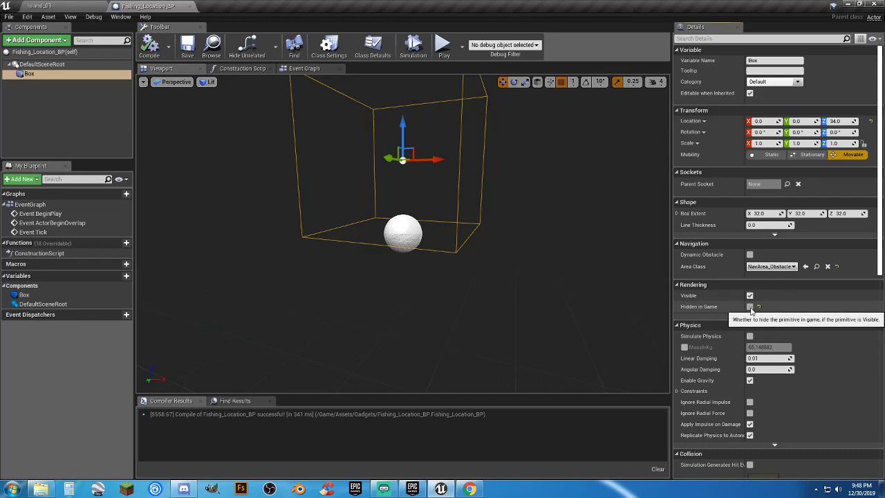
left_click(750, 307)
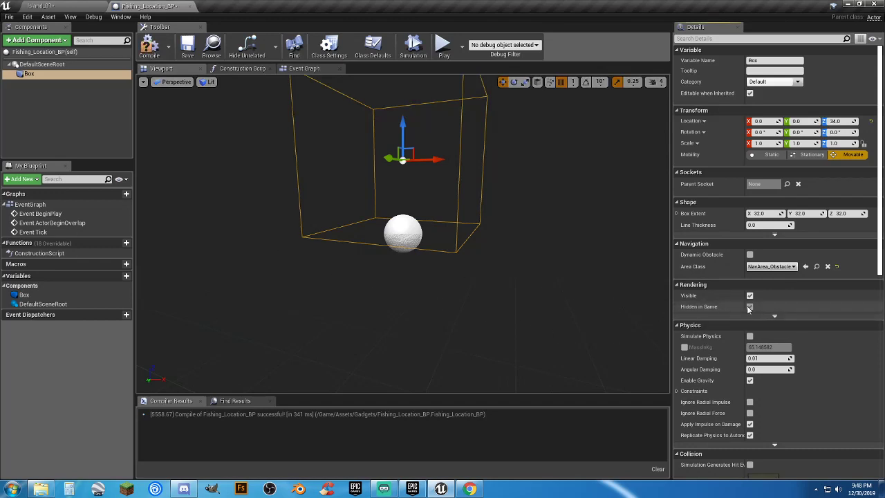
left_click(166, 48)
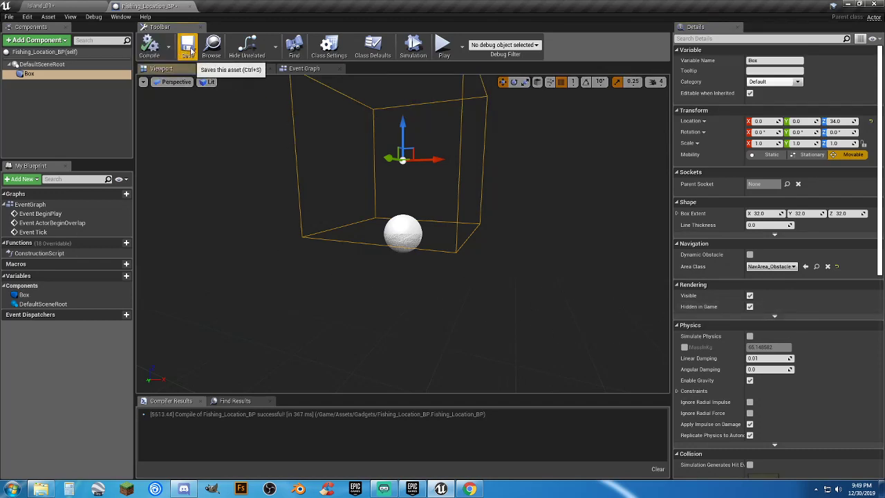
Step: Delete all the default event nodes from the Event Graph of Fishing_Location_BP
left_click(301, 69)
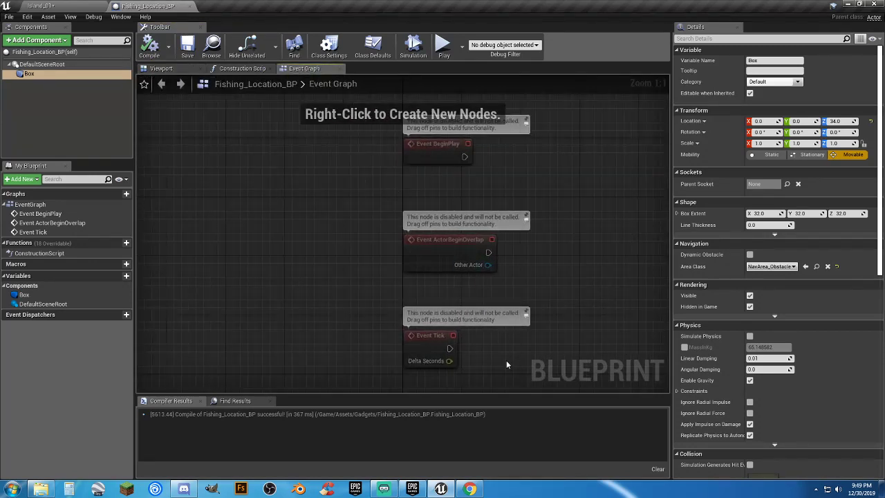
key("ctrl+a")
key("Delete")
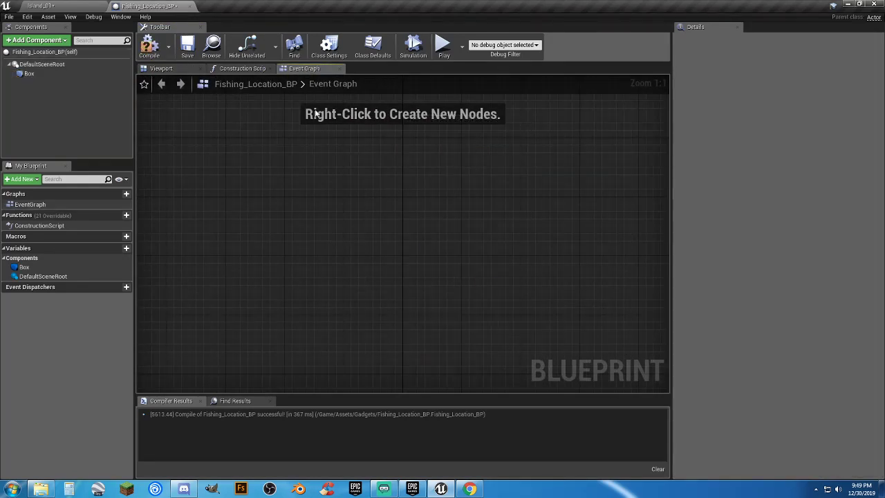
Step: Add an OnComponentBeginOverlap event for the Box component in Fishing_Location_BP
right_click(29, 74)
mouse_move(75, 87)
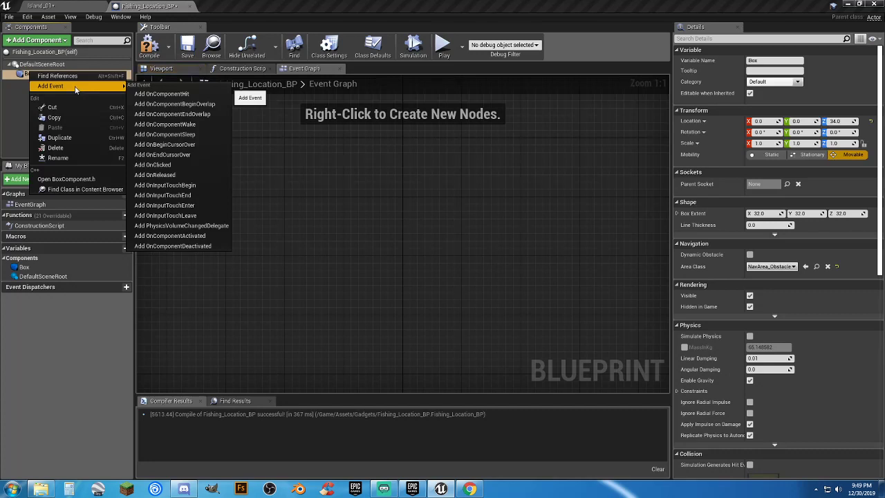
left_click(177, 105)
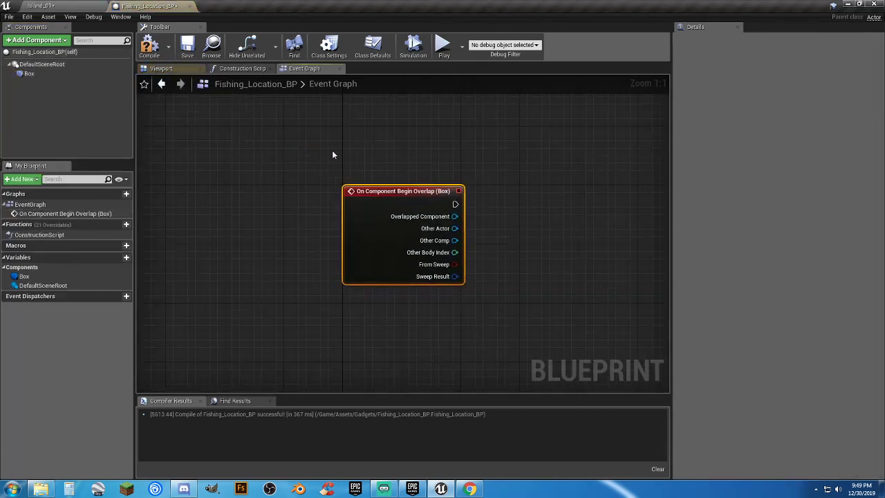
Step: Cast the overlap event's Other Actor to Player_Base, align the cast node with the event, and compile and save the blueprint
right_click_drag(527, 189, 361, 161)
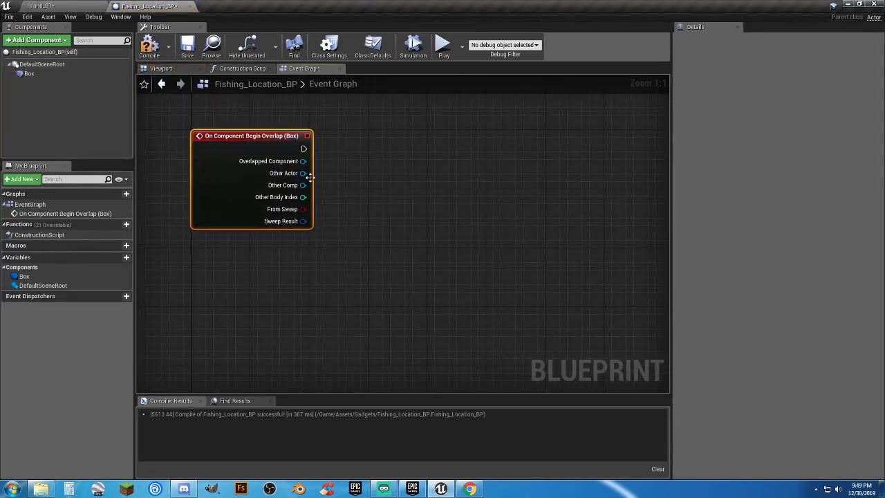
left_click_drag(303, 173, 370, 174)
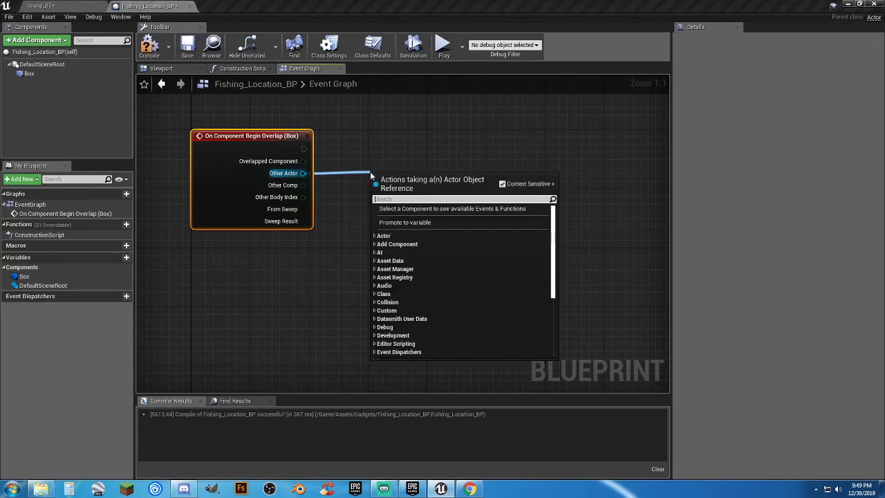
type("player_")
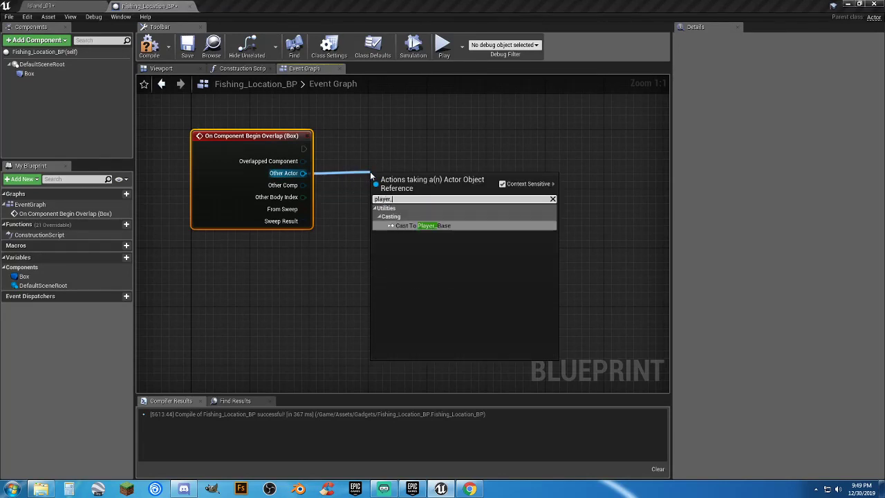
key("Return")
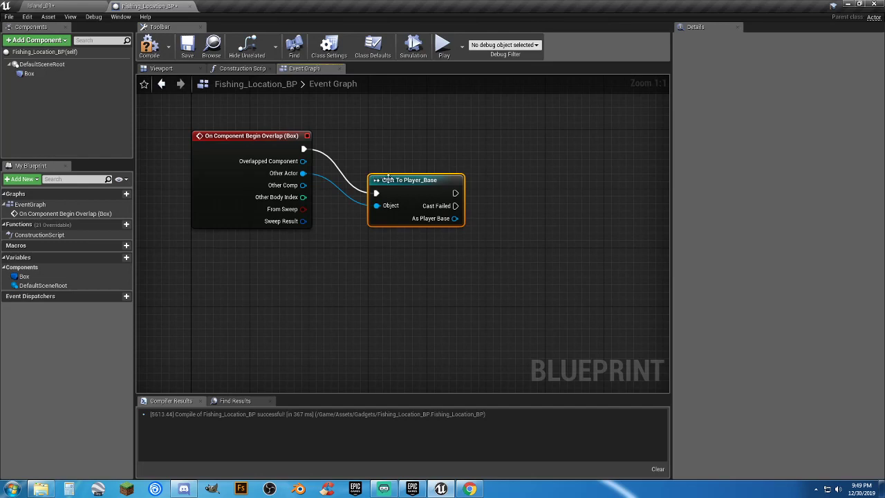
left_click_drag(388, 178, 386, 141)
right_click_drag(448, 214, 400, 201)
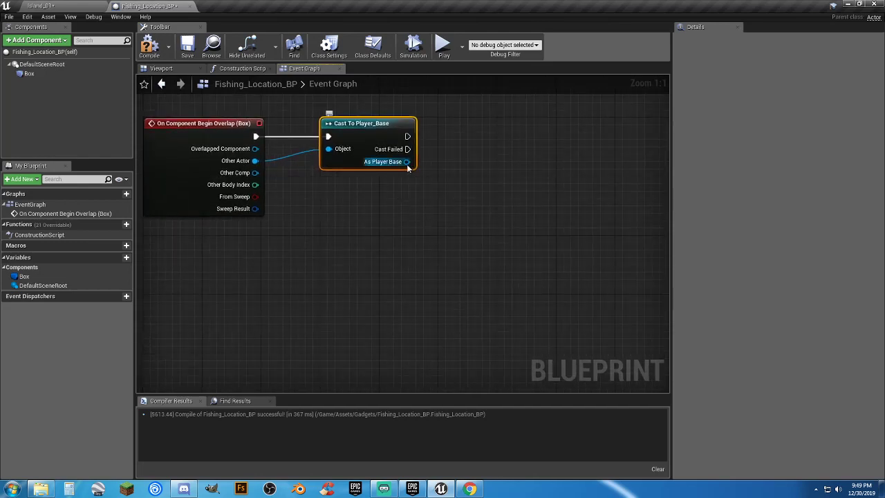
left_click(150, 46)
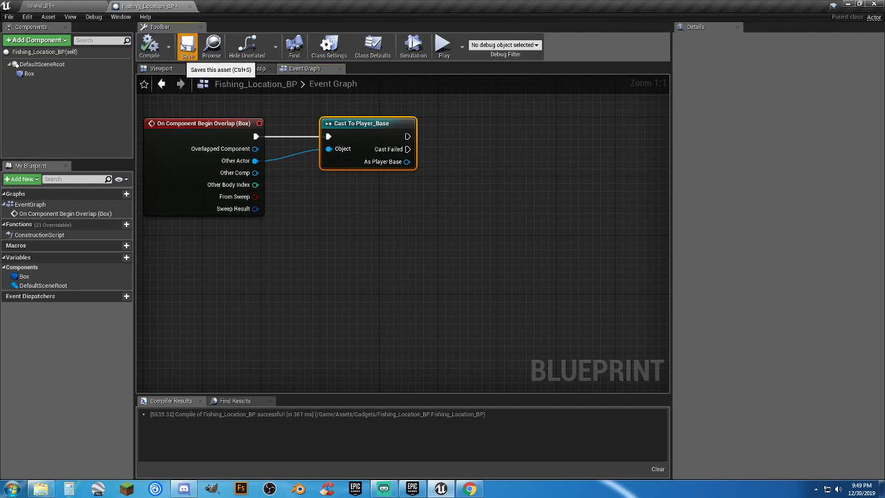
left_click(187, 46)
Step: Open the Player_Base blueprint from Characters/Blueprints and examine its pole-drop and Left Mouse Button casting logic in the Event Graph
left_click(79, 8)
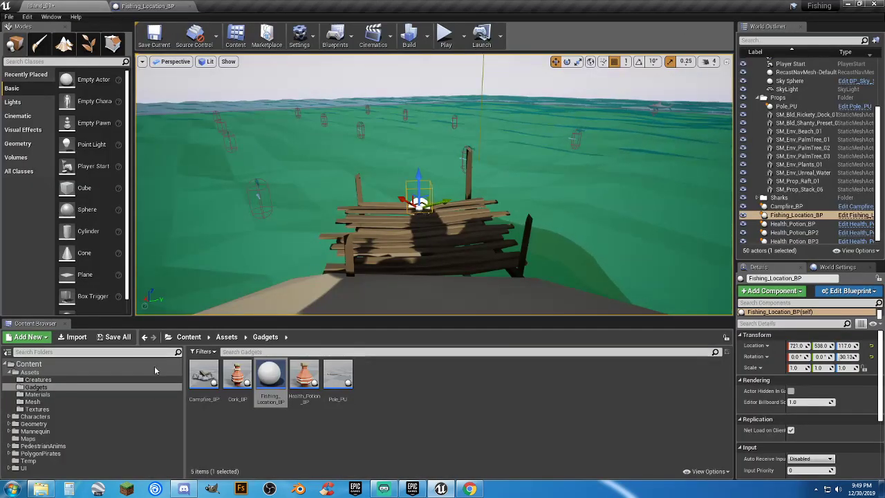
left_click(15, 416)
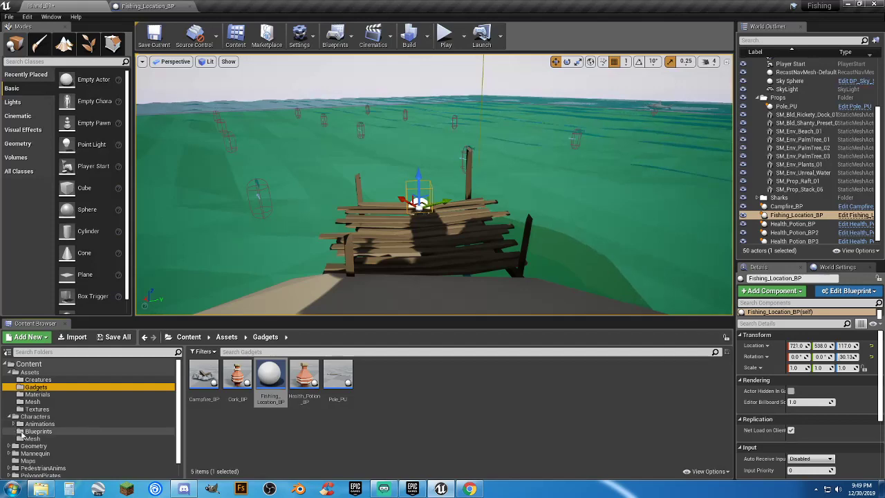
left_click(131, 432)
double_click(203, 375)
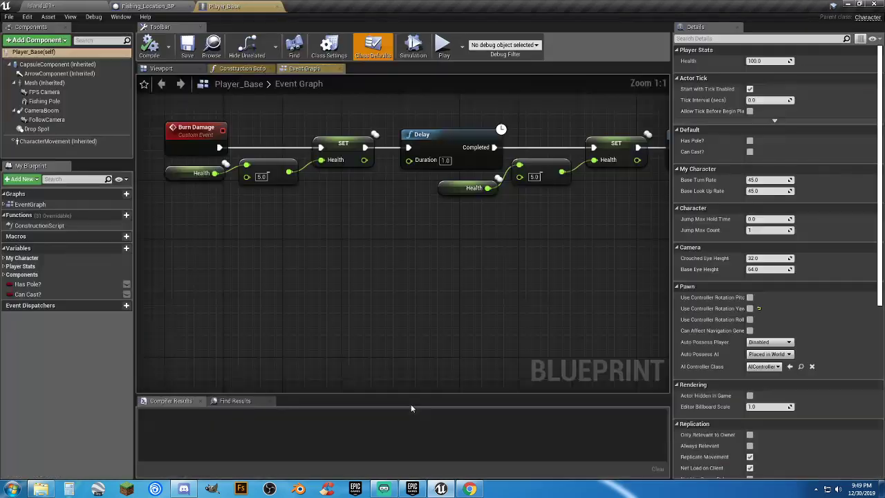
scroll(404, 257, "down", 2)
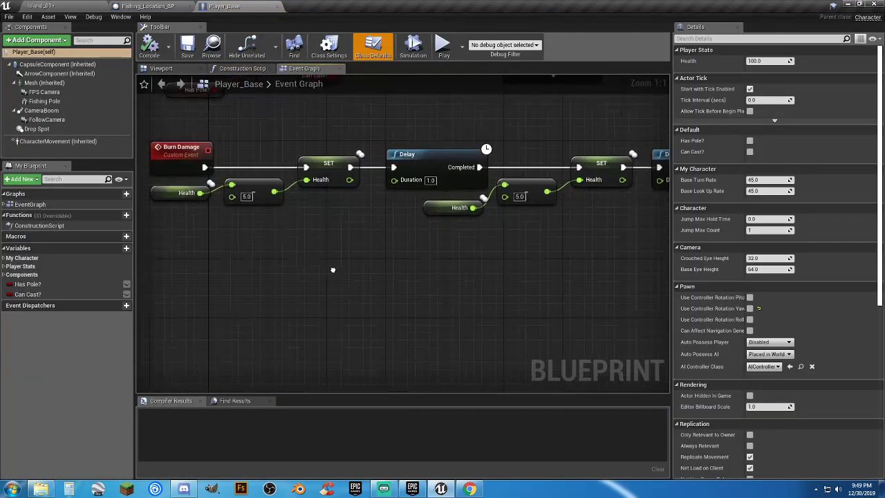
mouse_move(404, 257)
right_mouse_down()
mouse_move(177, 228)
mouse_move(537, 381)
right_mouse_up()
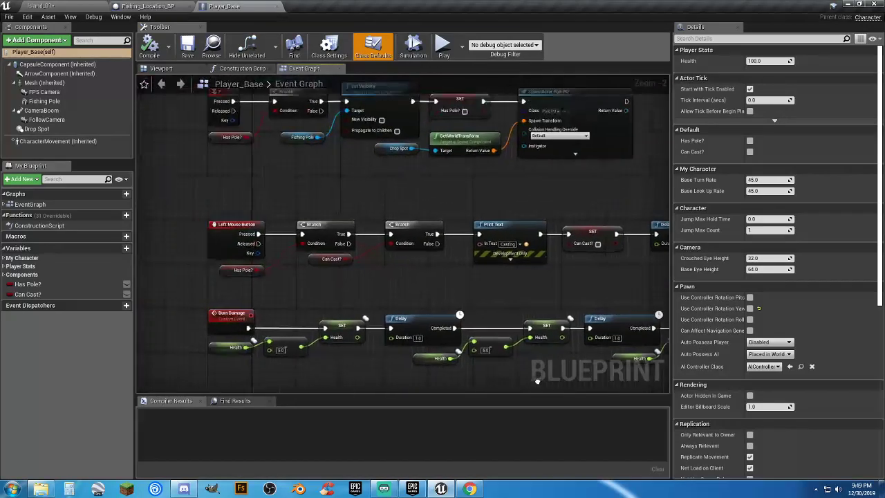
right_click_drag(324, 284, 319, 265)
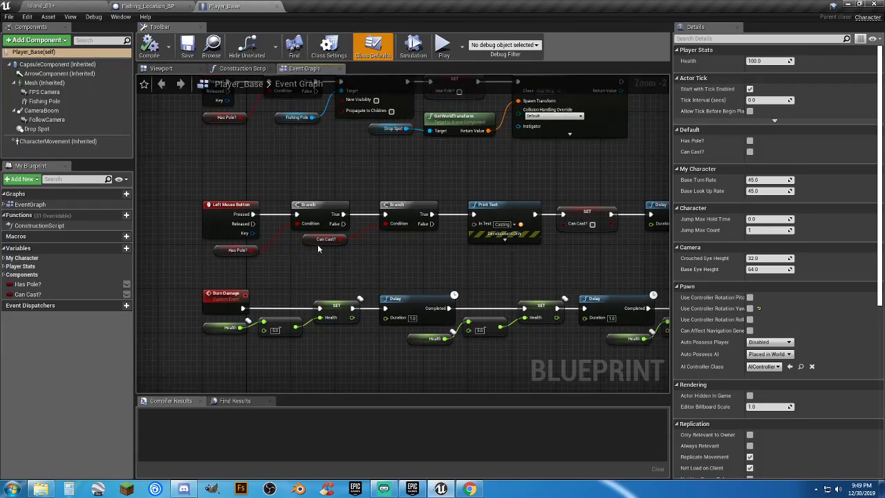
right_click_drag(399, 270, 387, 324)
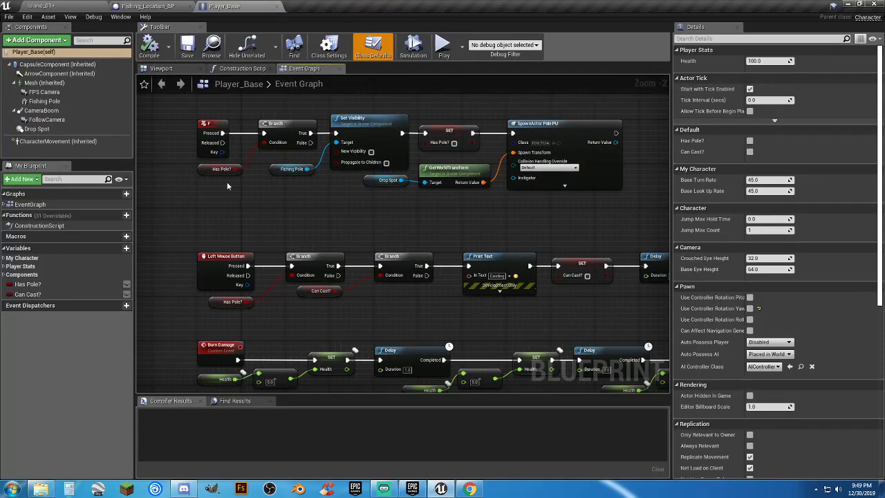
right_click_drag(270, 182, 275, 202)
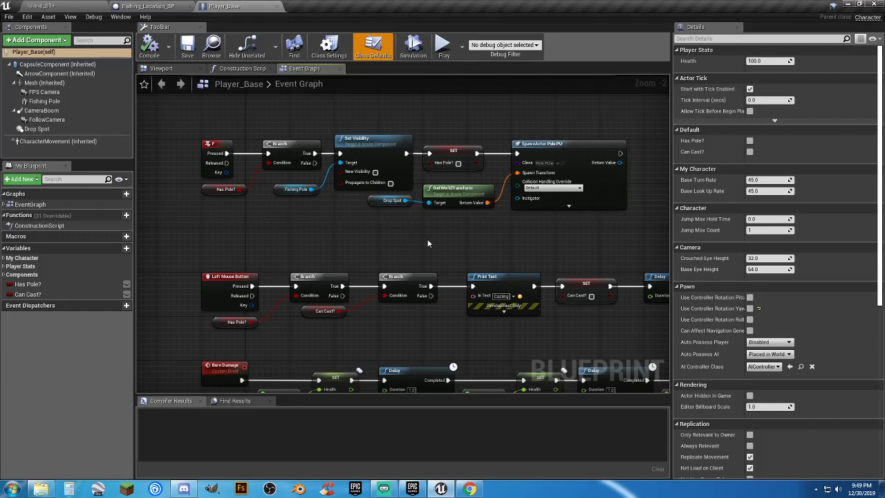
right_click_drag(427, 243, 431, 367)
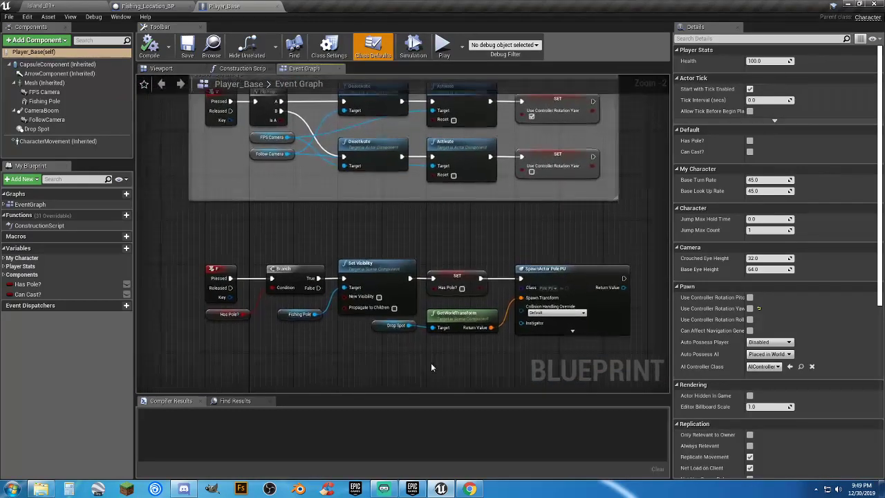
mouse_move(505, 356)
right_mouse_down()
mouse_move(450, 345)
mouse_move(284, 343)
mouse_move(215, 458)
mouse_move(198, 444)
mouse_move(517, 418)
mouse_move(470, 76)
mouse_move(475, 221)
right_mouse_up()
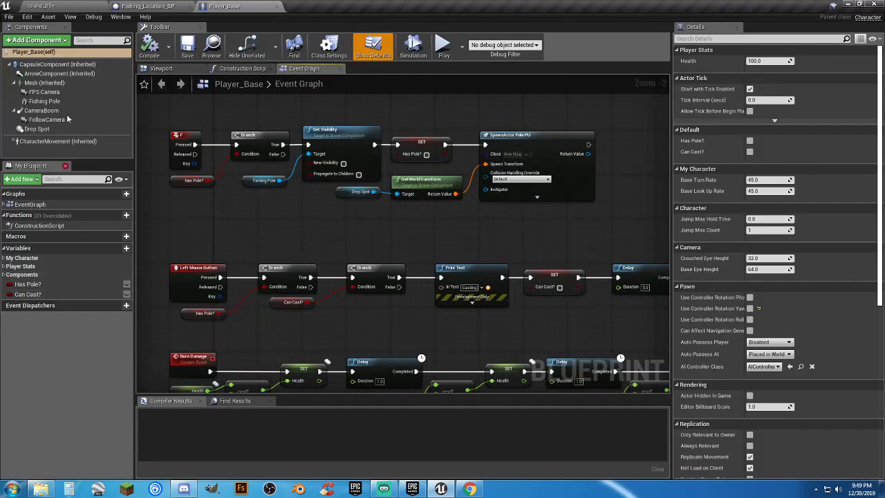
Step: In Fishing_Location_BP, add a Set Can Cast? node from As Player Base, enable its value, wire it to the cast, and align it
left_click(126, 7)
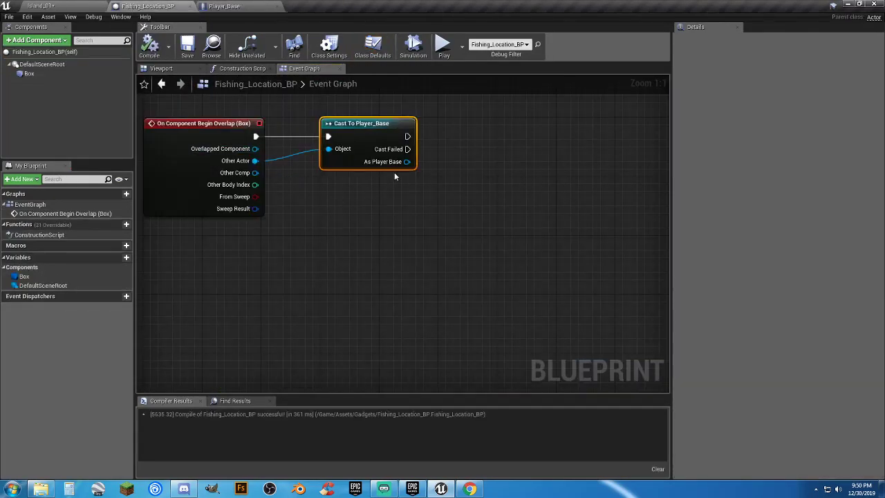
left_click_drag(408, 162, 454, 185)
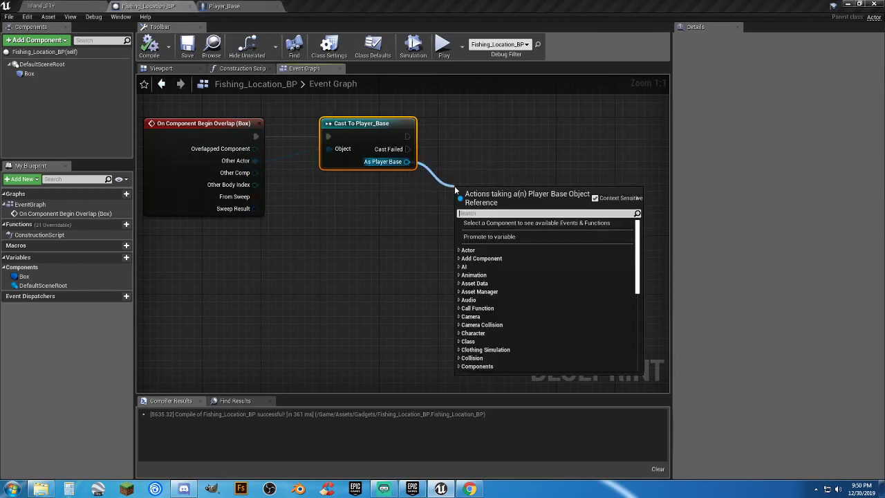
type("setcan")
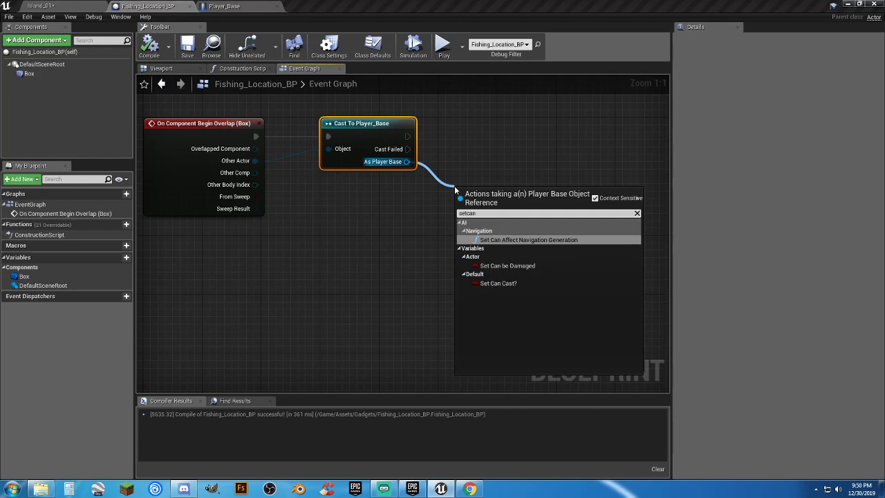
left_click(515, 284)
left_click(501, 208)
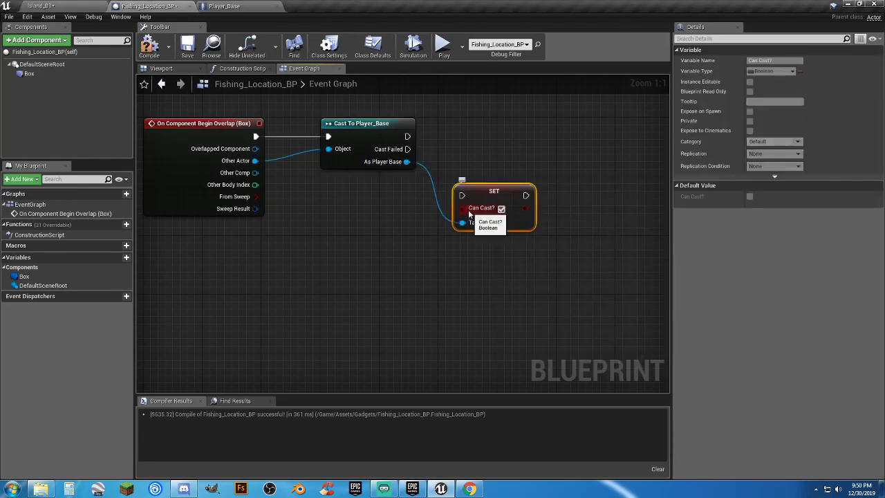
left_click_drag(458, 196, 407, 138)
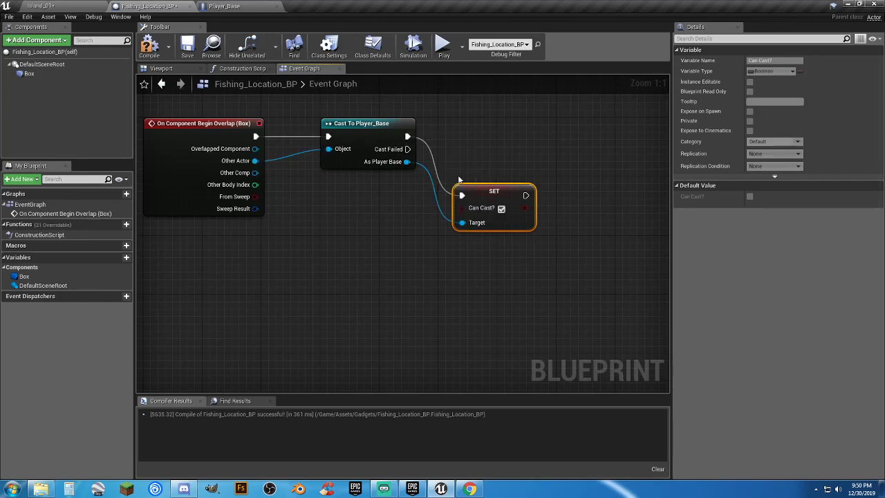
left_click_drag(479, 191, 464, 131)
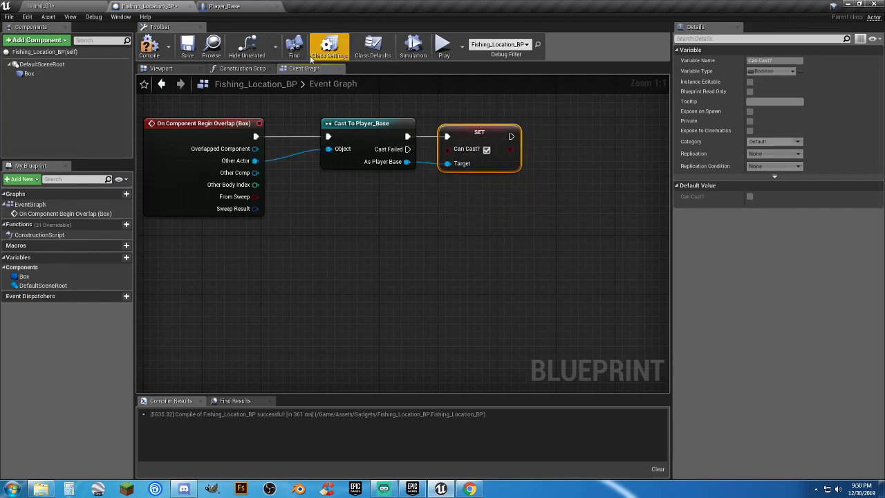
Step: Review how Player_Base's Left Mouse Button chain uses the Has Pole? and Can Cast? checks and resets Can Cast? around the Delay
left_click(230, 6)
right_click_drag(468, 319, 462, 212)
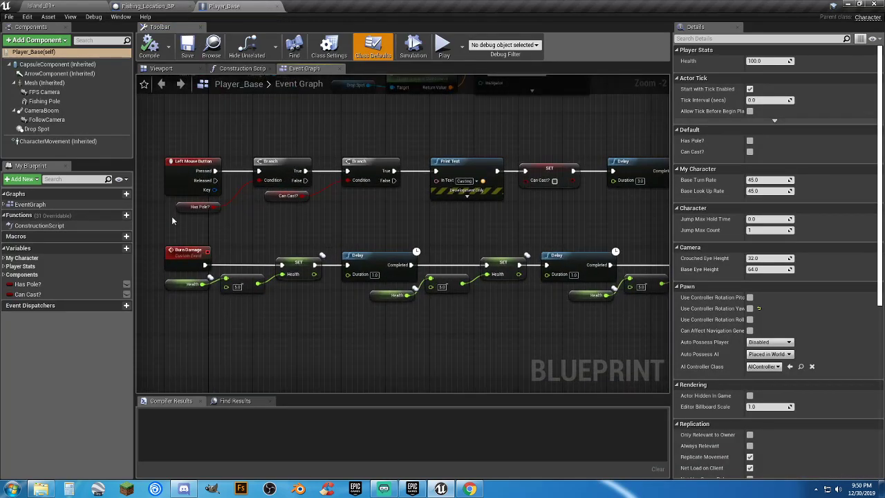
mouse_move(310, 222)
right_mouse_down()
mouse_move(286, 218)
mouse_move(305, 222)
right_mouse_up()
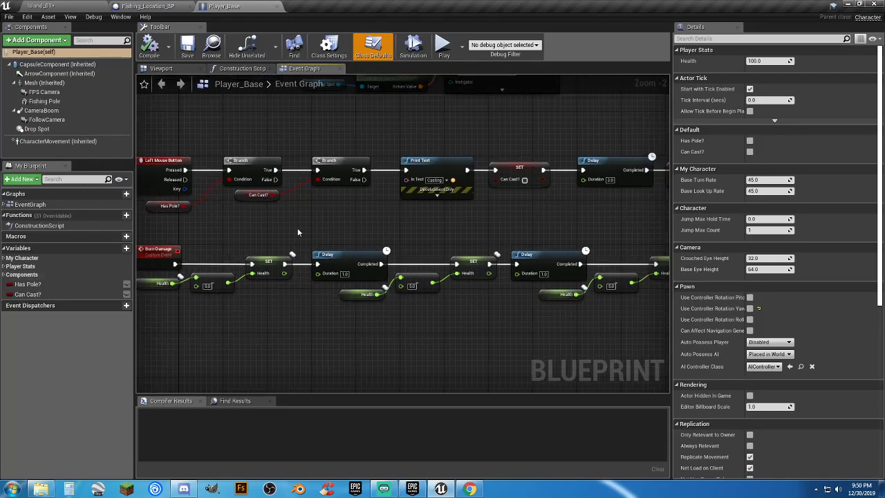
right_click_drag(413, 231, 368, 230)
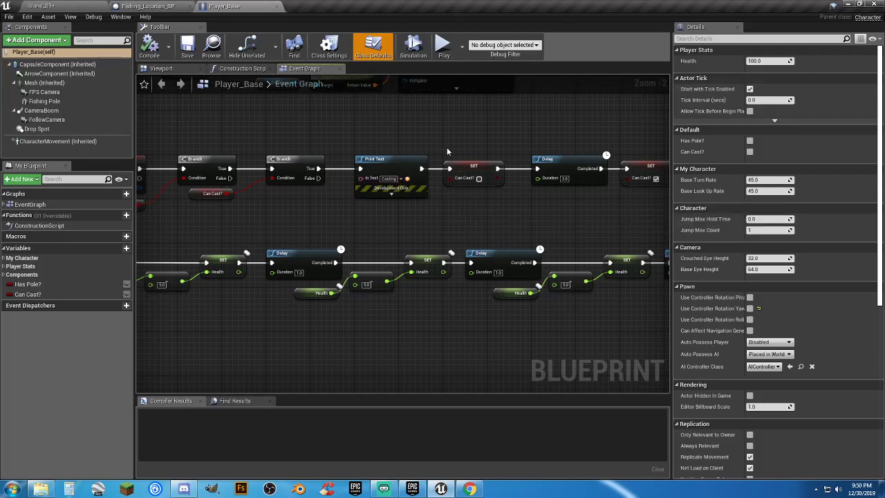
left_click_drag(500, 200, 520, 216)
left_click(520, 216)
right_click_drag(564, 217, 429, 229)
left_click_drag(431, 228, 380, 168)
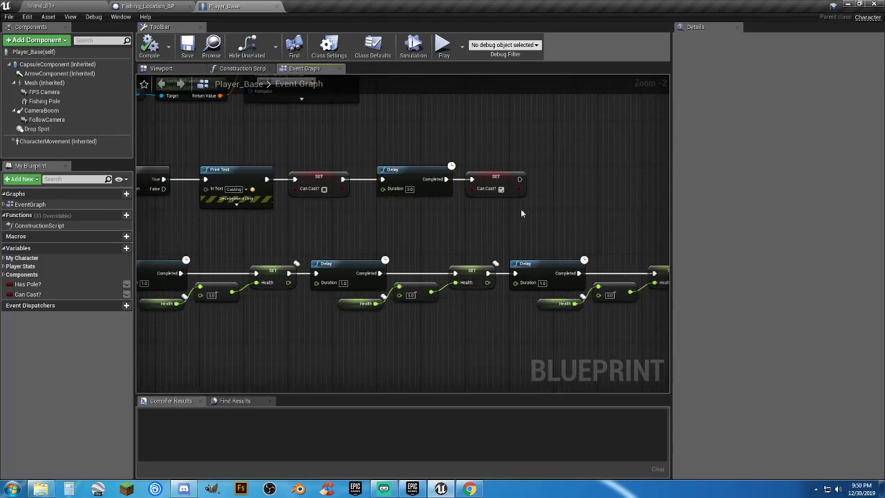
left_click_drag(521, 213, 512, 159)
left_click(386, 232)
Step: Return to the Island_01 level and save all of its unsaved content
left_click(76, 6)
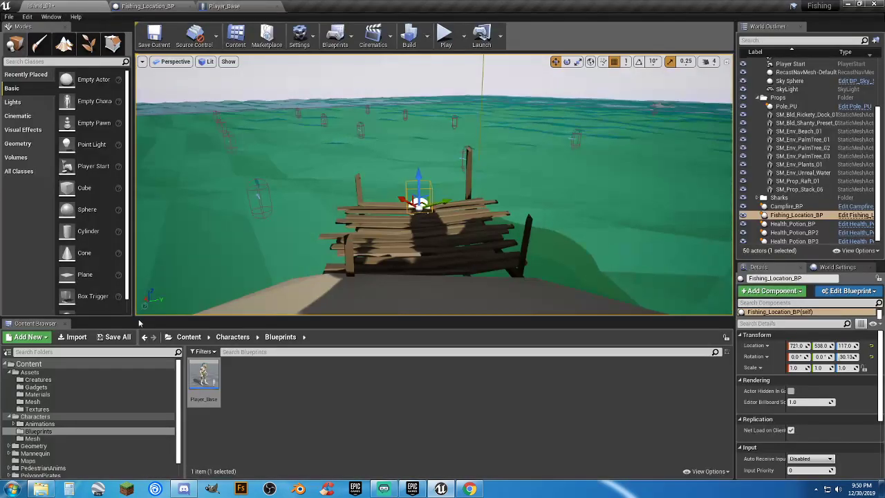
left_click(118, 337)
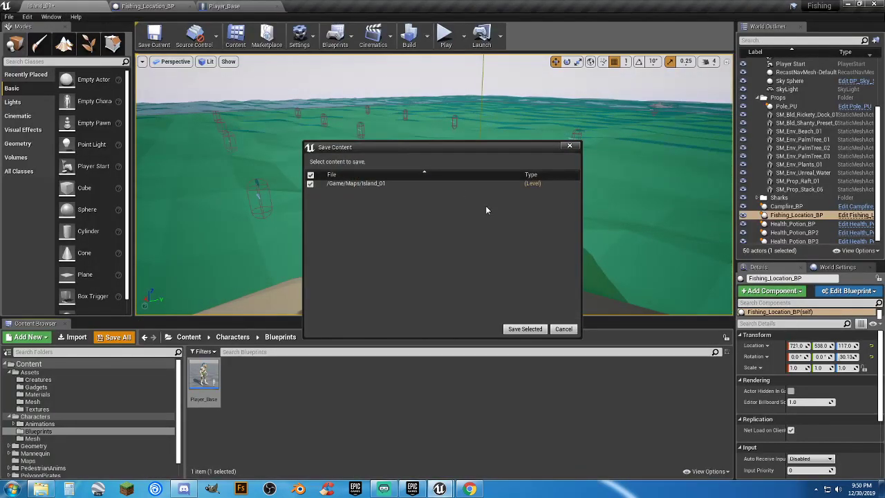
left_click(524, 329)
Step: Play-test Island_01 and walk the character to the end of the dock without the fishing pole
left_click(446, 40)
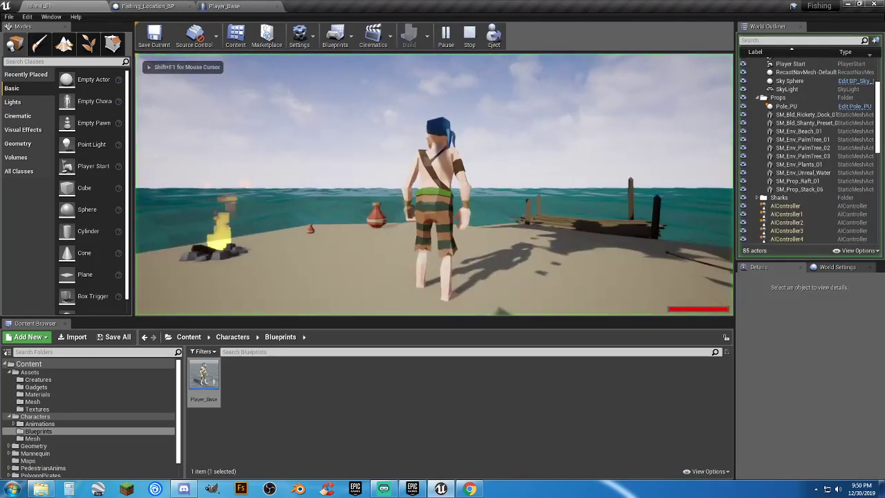
key("w")
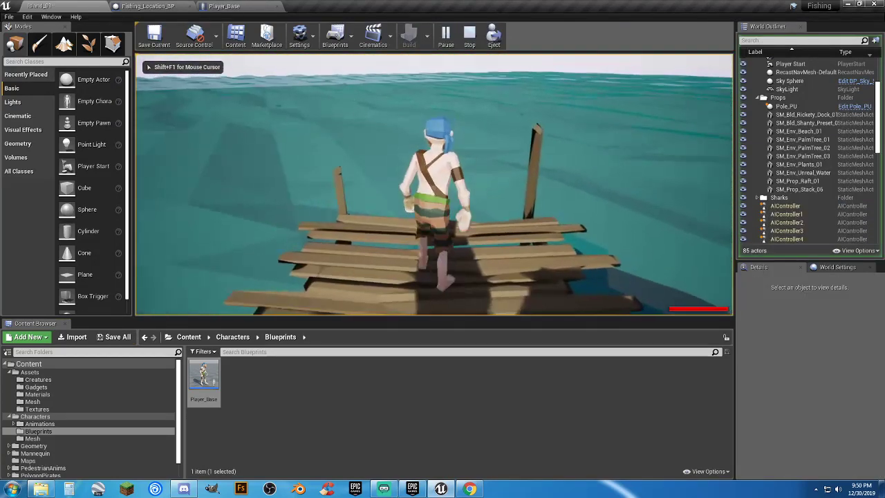
key("w")
key("w")
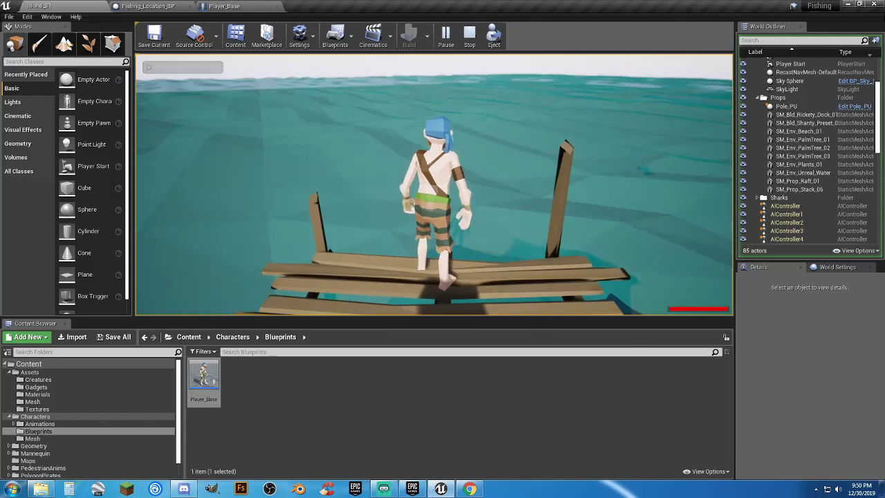
key("w")
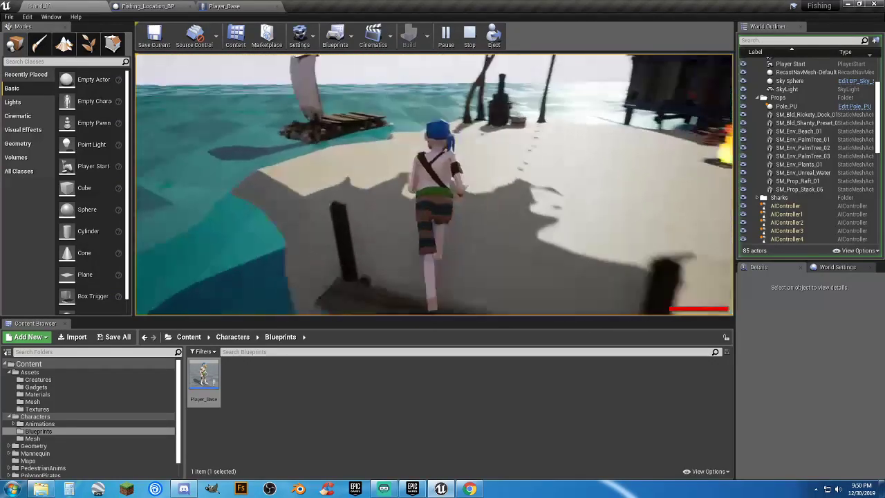
Step: Fetch the fishing pole, return to the end of the dock, test casting from there, and end the play session
key("w")
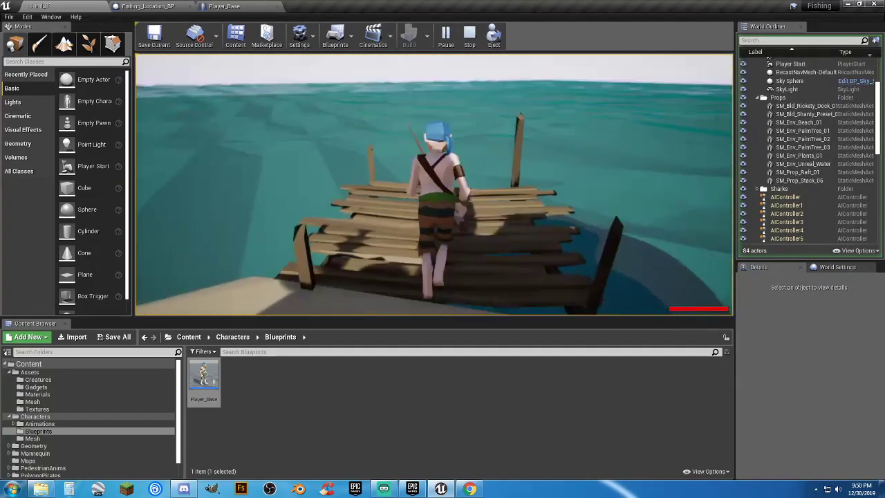
key("e")
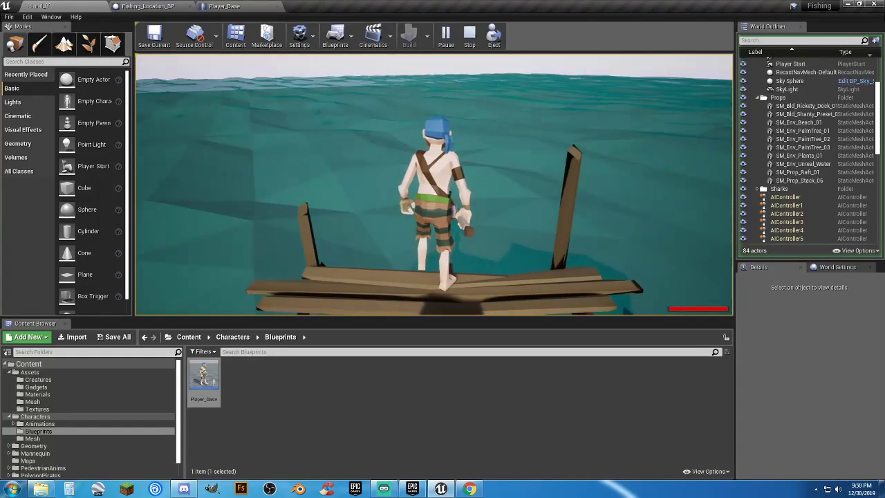
key("e")
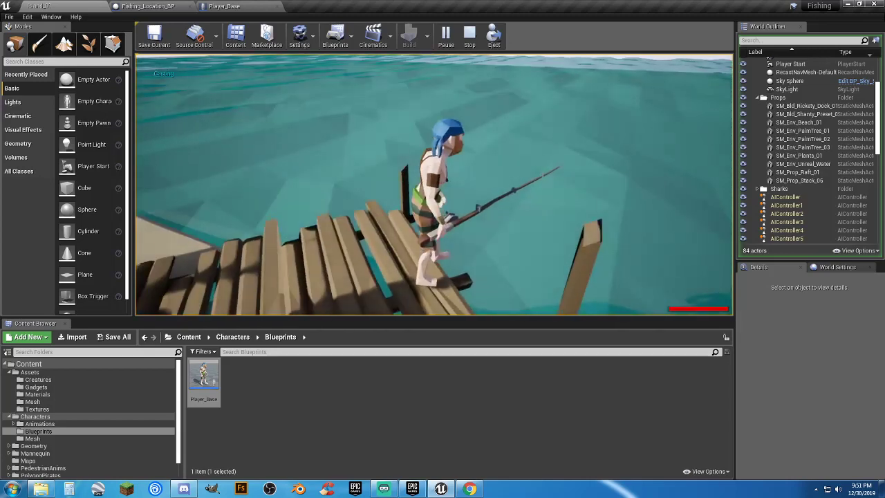
key("s")
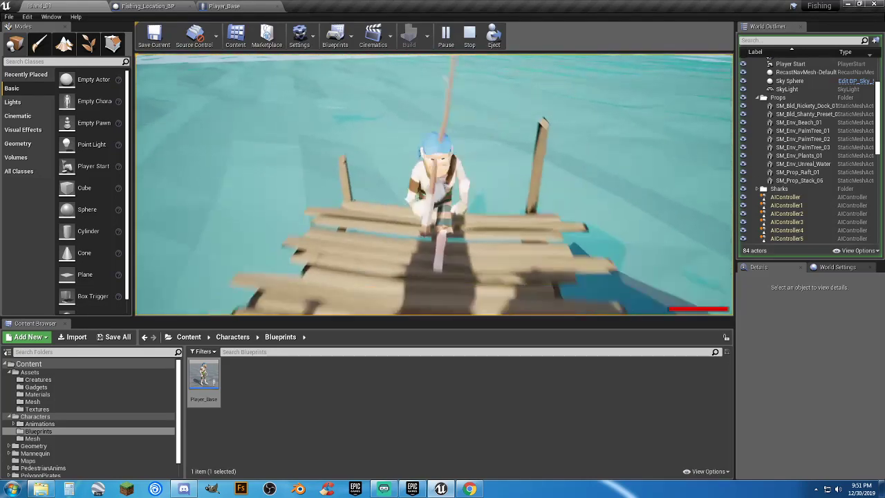
key("w")
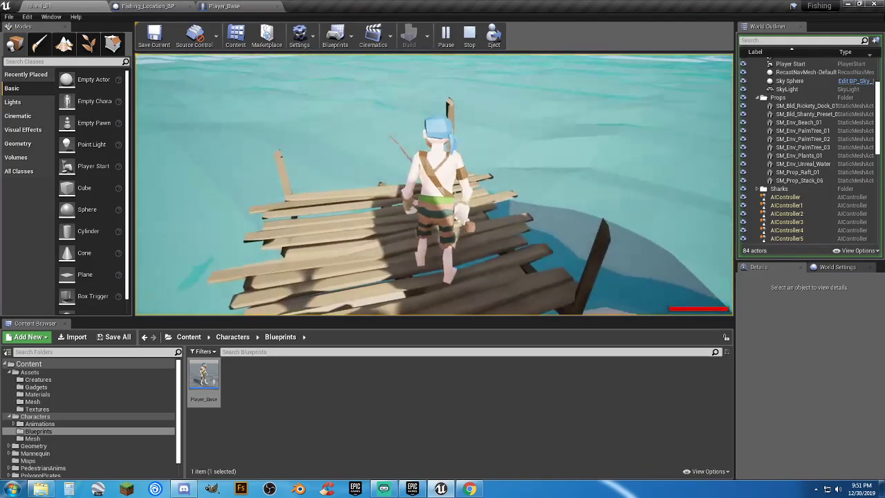
key("Escape")
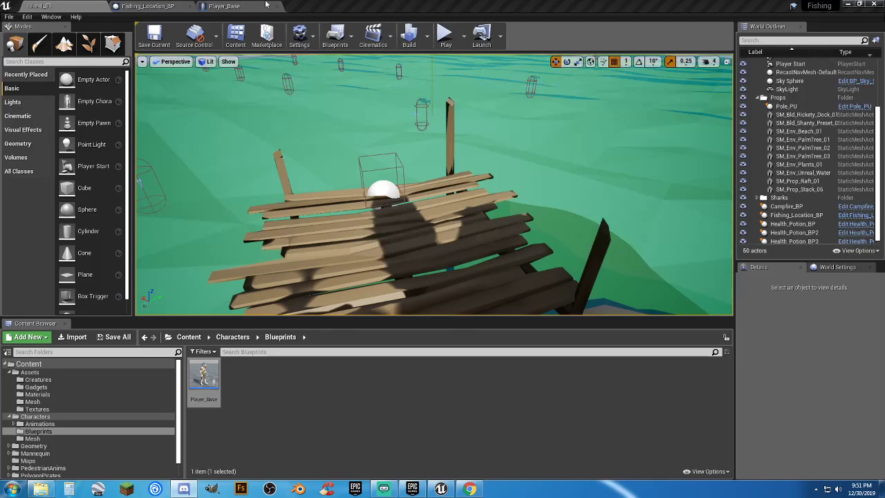
Step: Play-test again by carrying the pole onto the dock, returning to the beach, and dropping the pole there before stopping
left_click(445, 40)
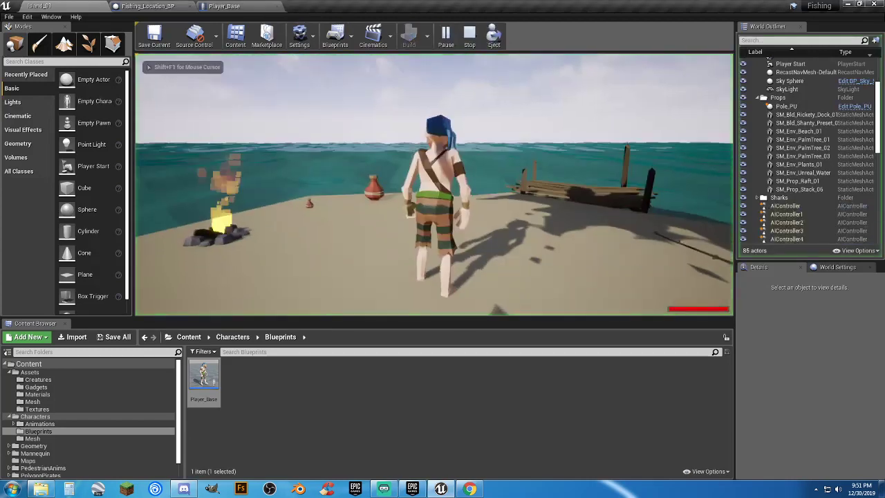
key("w")
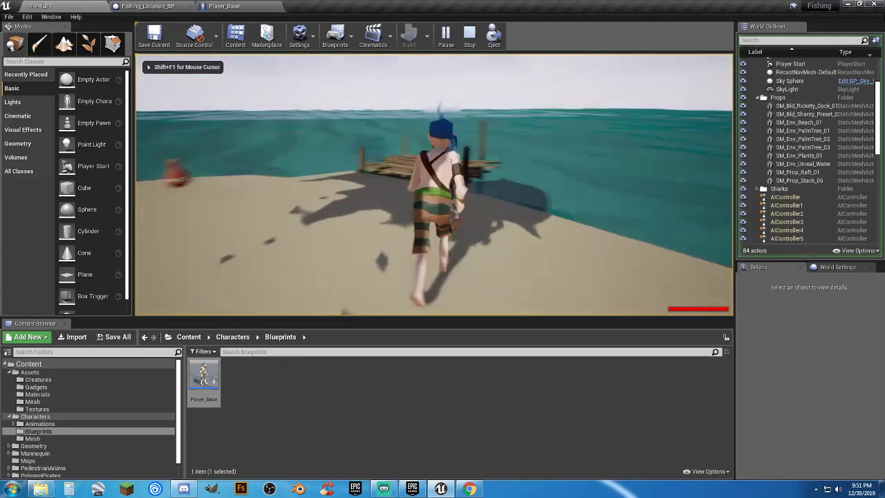
key("w")
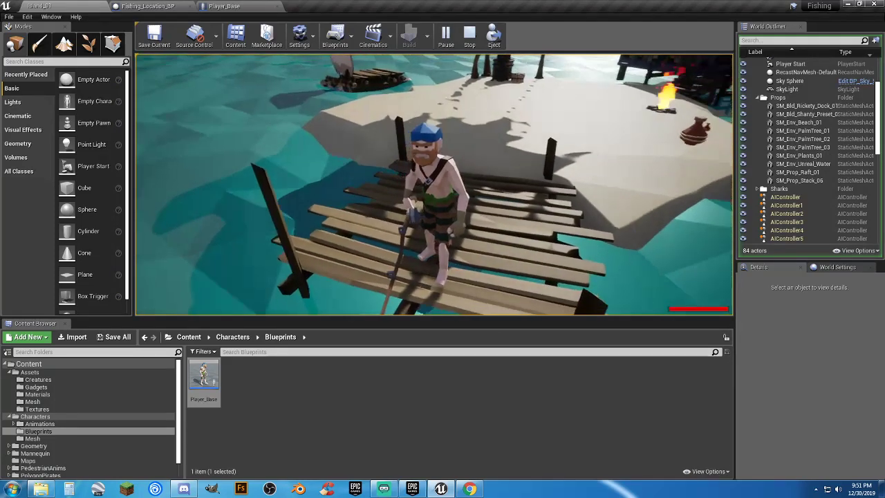
key("w")
key("g")
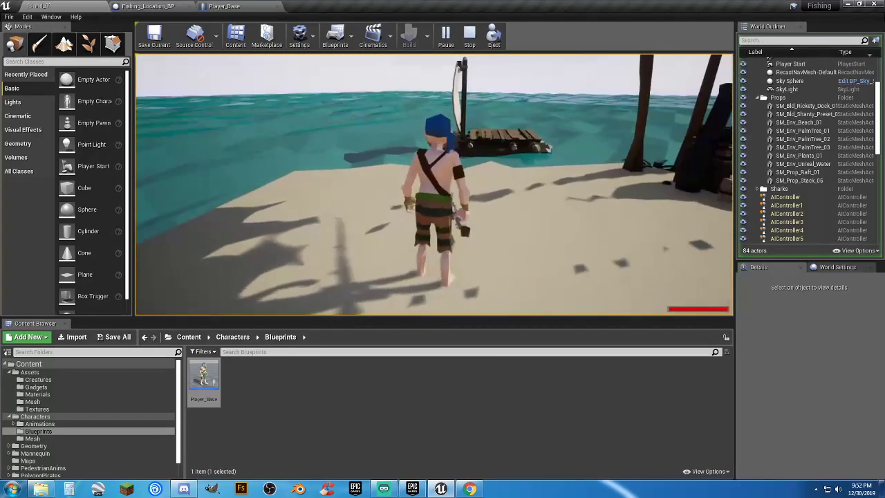
key("s")
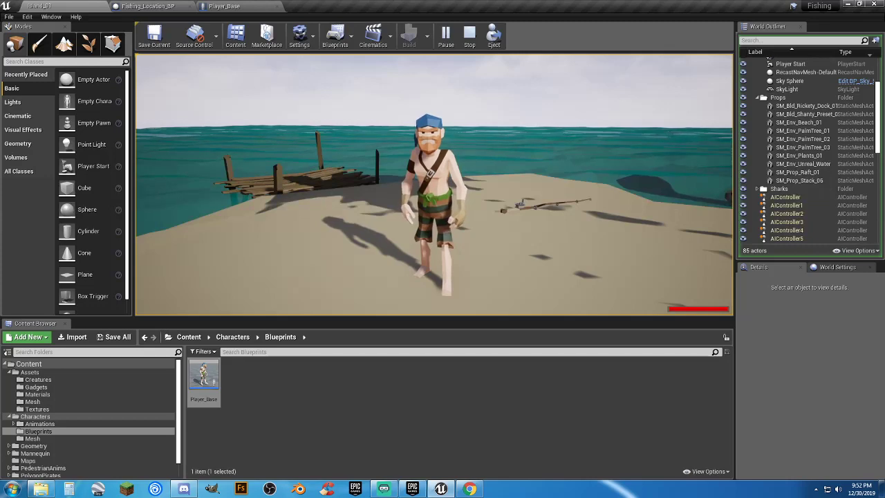
key("Escape")
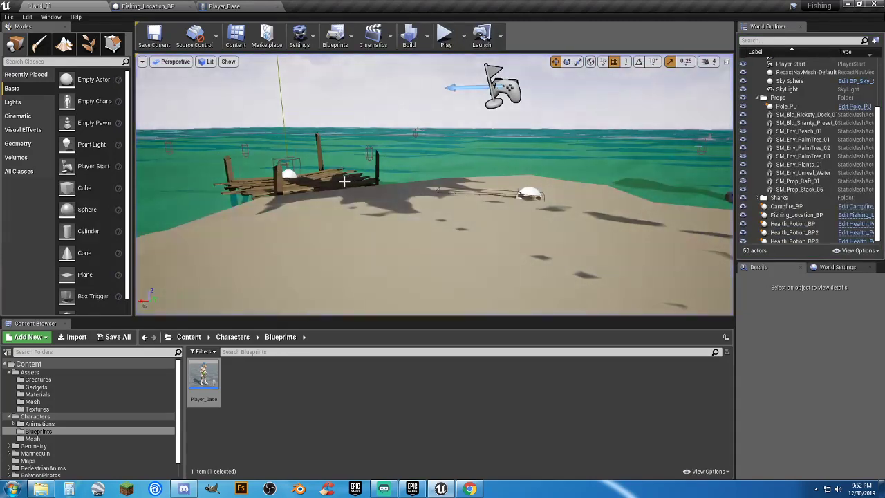
Step: In Fishing_Location_BP, add an On Component End Overlap event for the Box component to the Event Graph
left_click(148, 7)
right_click_drag(453, 219, 393, 213)
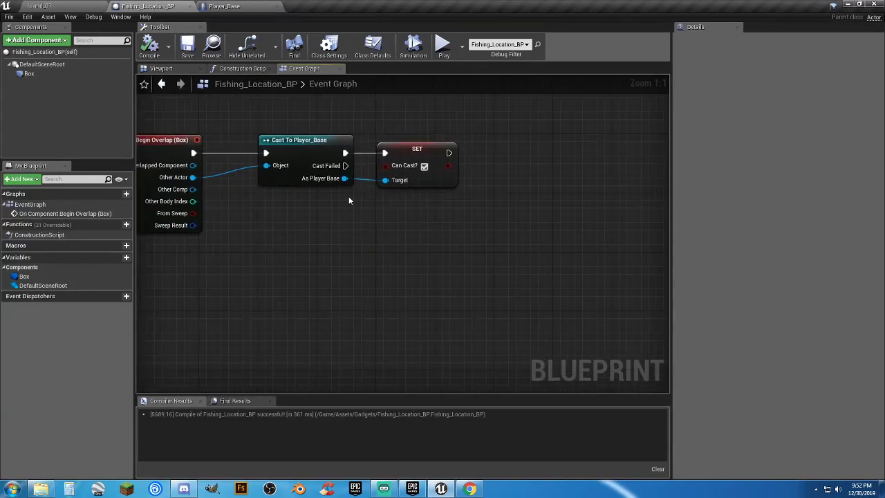
left_click_drag(353, 207, 256, 129)
left_click(318, 211)
right_click_drag(387, 226, 448, 197)
right_click(45, 73)
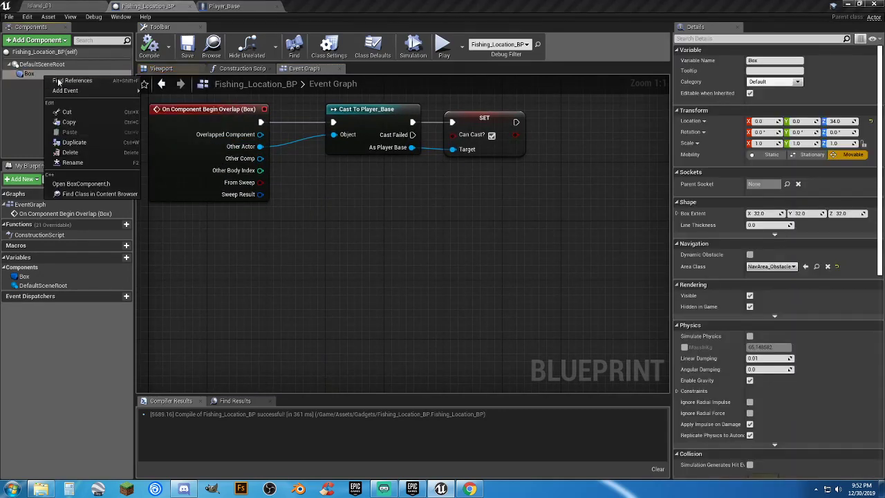
mouse_move(88, 92)
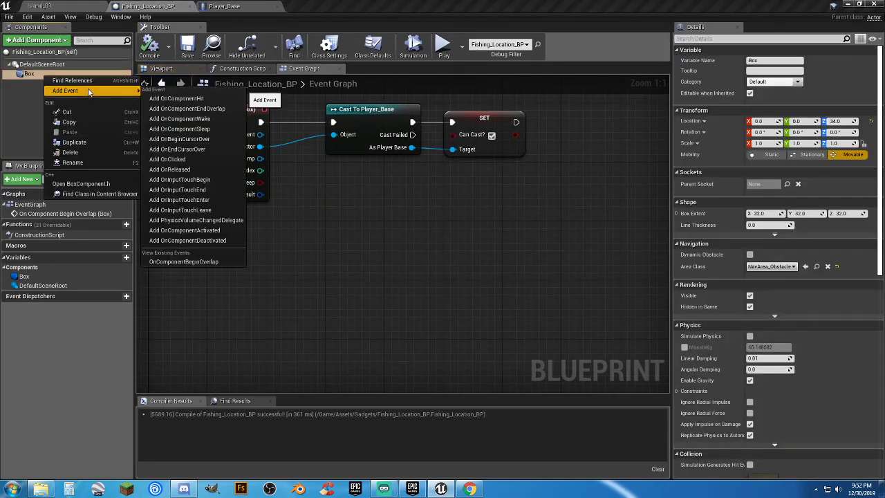
left_click(190, 109)
right_click_drag(502, 193, 442, 233)
Step: Duplicate the Cast To Player_Base node, wire it to the End Overlap event's execution and Other Actor outputs, and align it
left_click(498, 142)
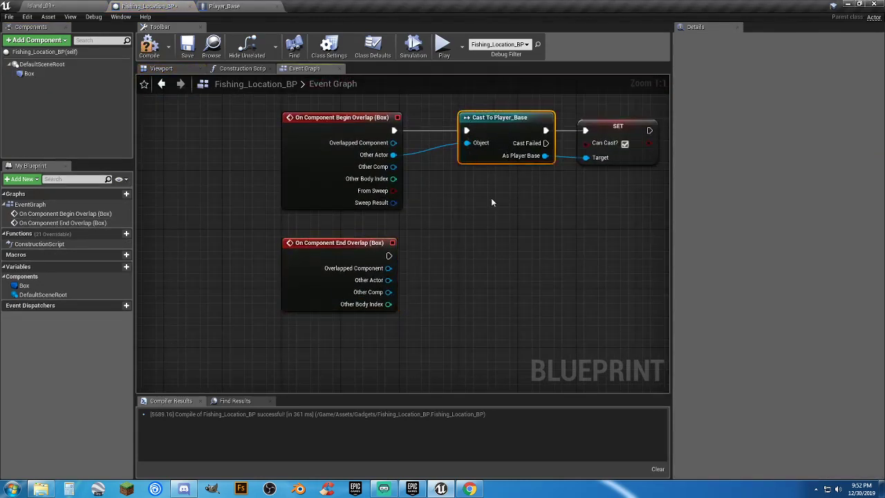
key("ctrl+c")
key("ctrl+v")
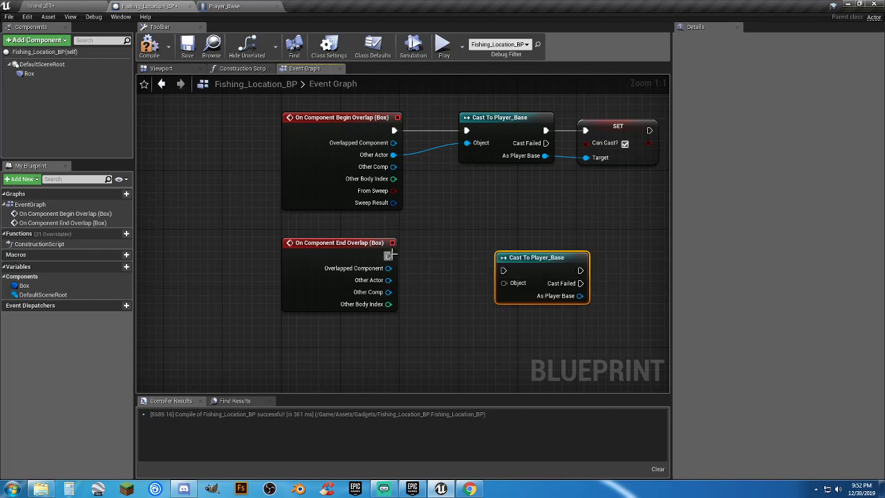
left_click_drag(389, 256, 389, 280)
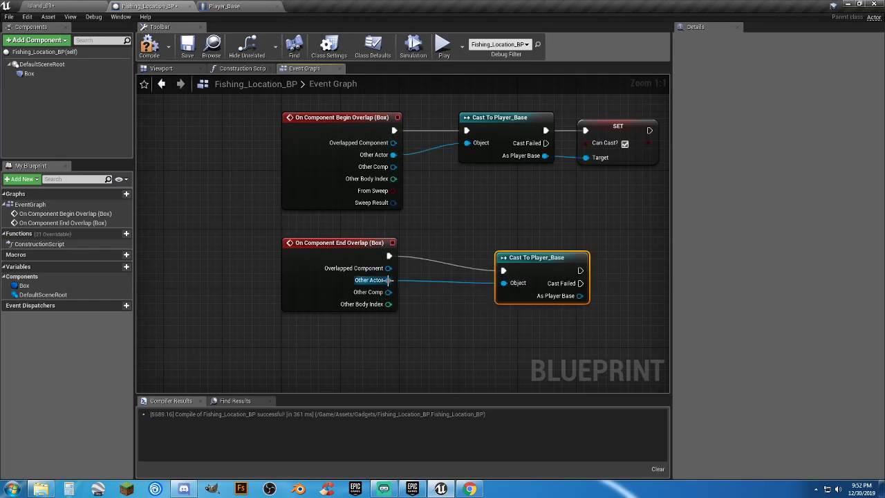
left_click_drag(543, 260, 500, 247)
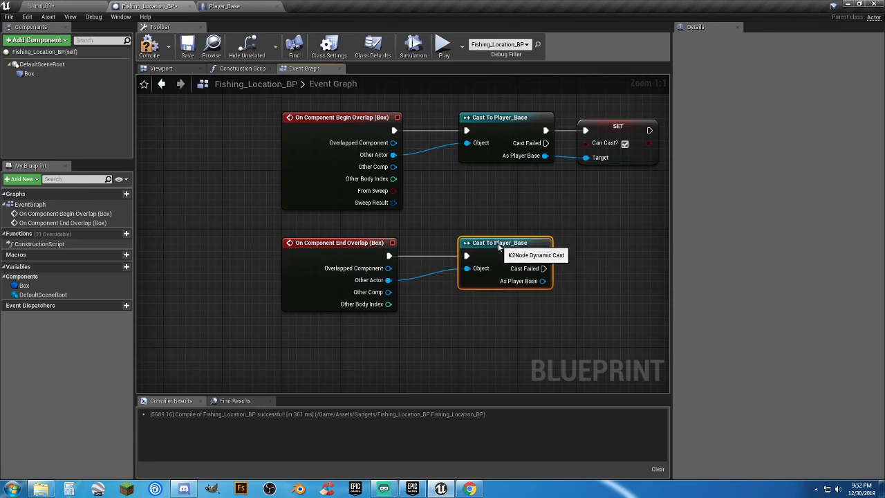
left_click(456, 303)
Step: Check the begin-overlap and end-overlap chains side by side and compile Fishing_Location_BP
right_click_drag(478, 309, 456, 301)
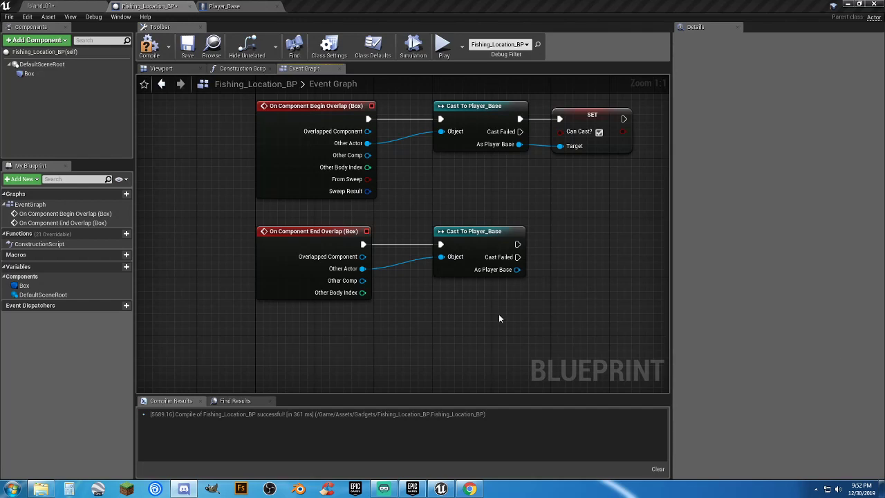
left_click_drag(562, 305, 417, 220)
left_click(533, 306)
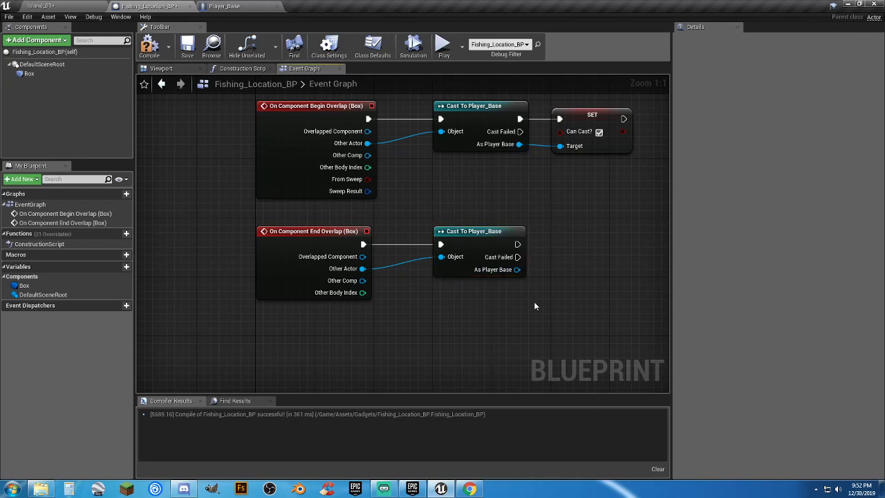
right_click_drag(534, 301, 427, 308)
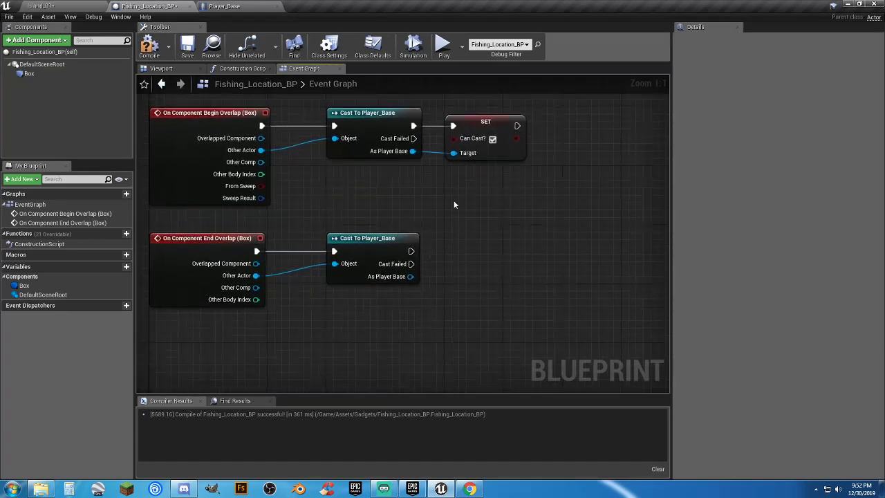
right_click_drag(503, 184, 447, 206)
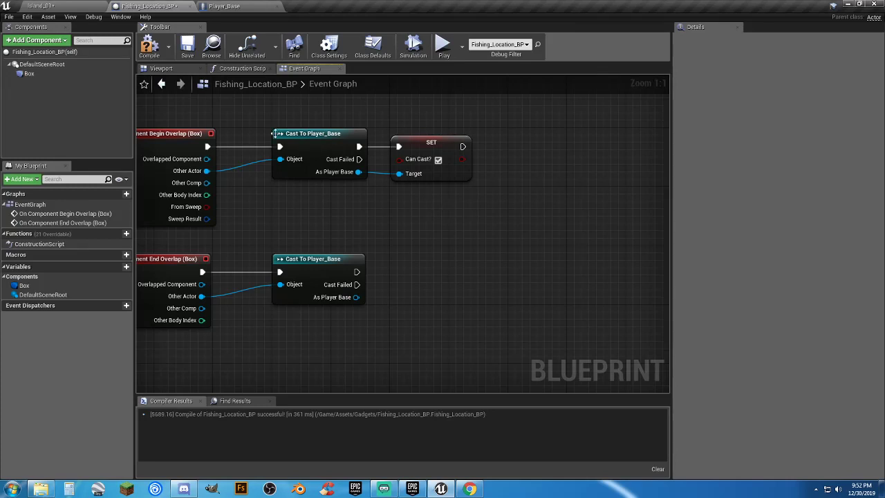
left_click(149, 45)
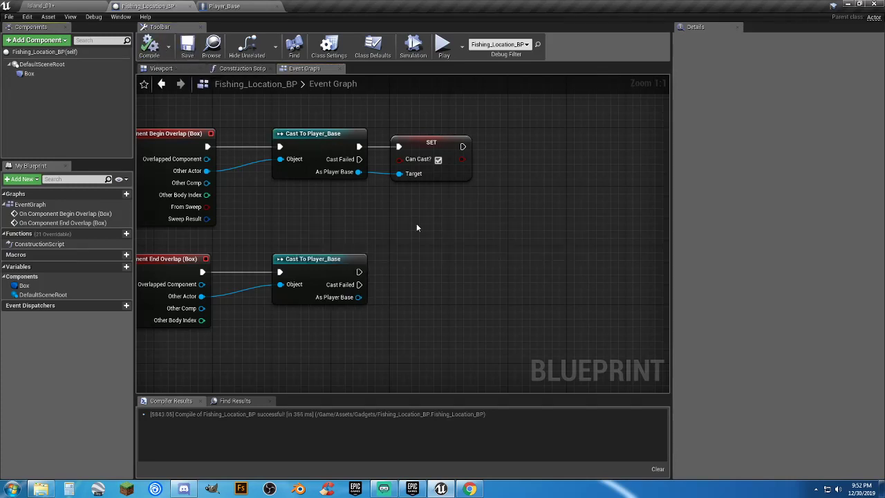
right_click_drag(480, 221, 462, 221)
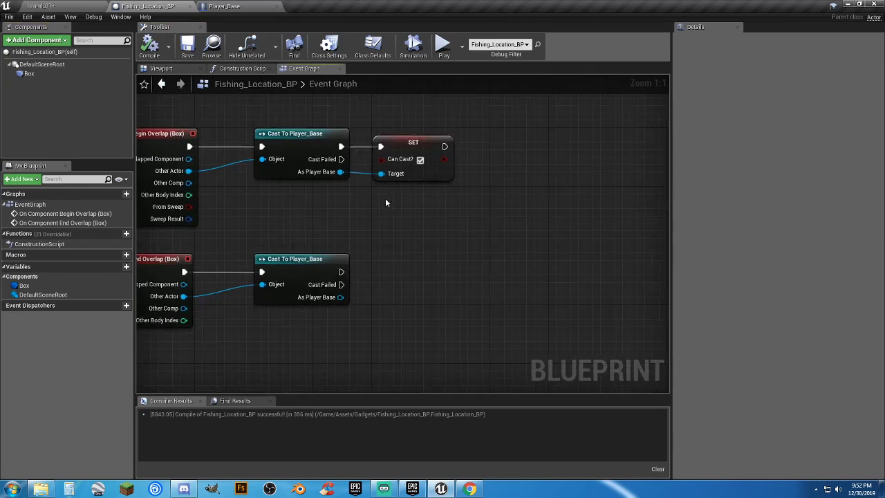
left_click_drag(339, 172, 447, 219)
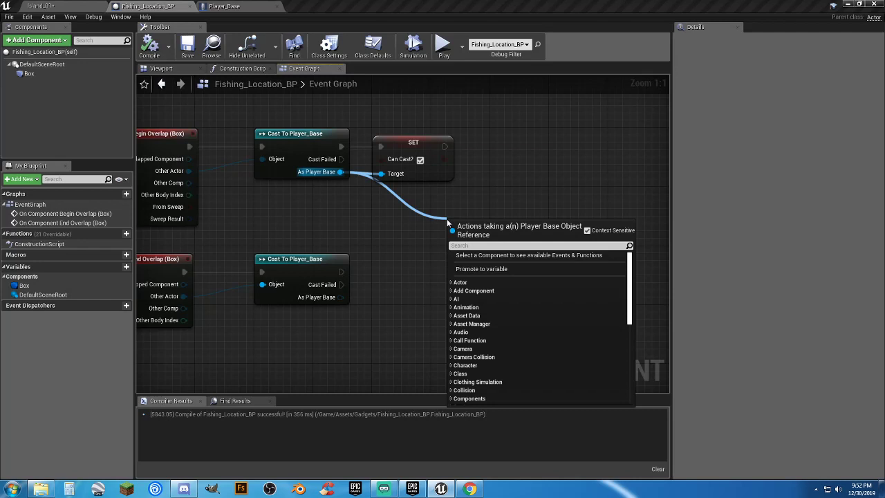
type("anim")
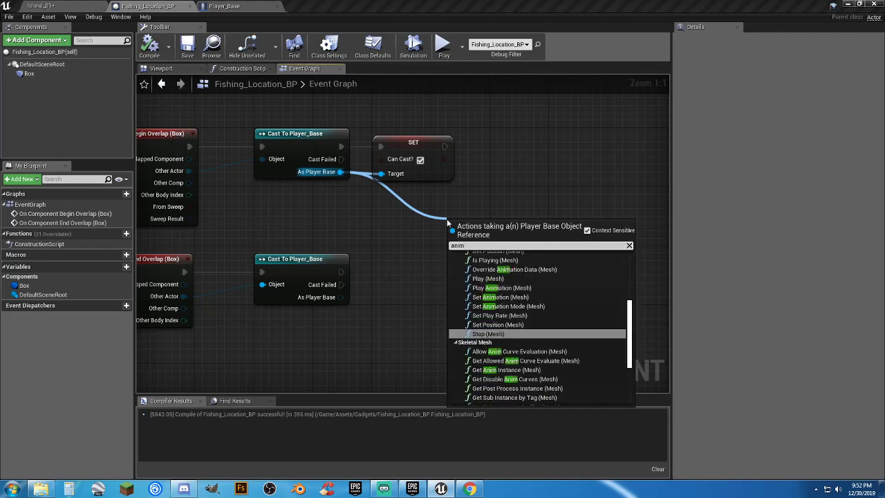
type("in")
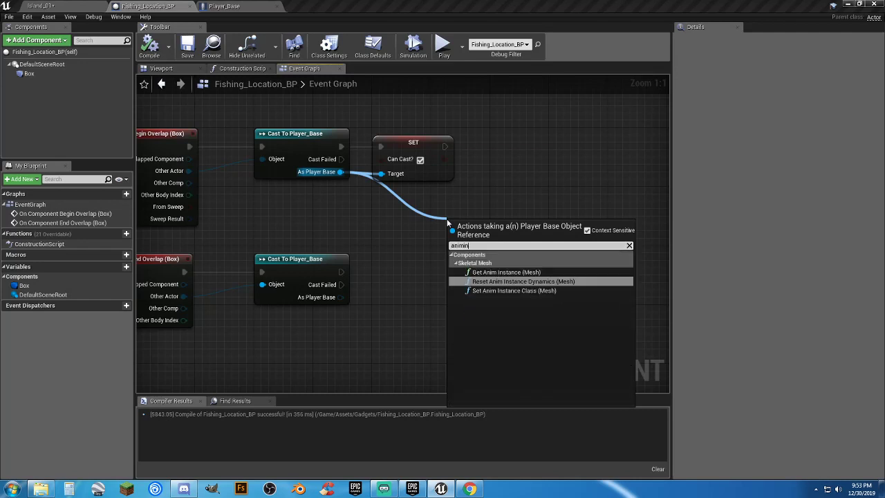
left_click(508, 289)
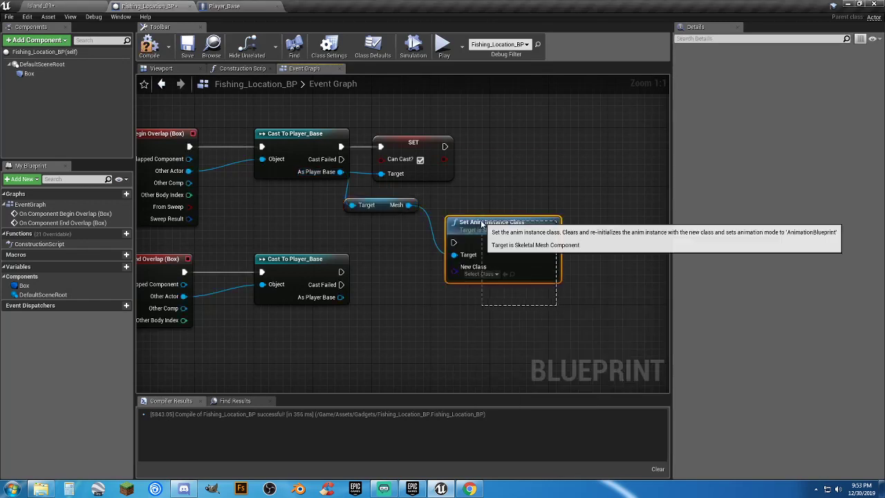
left_click_drag(555, 304, 389, 205)
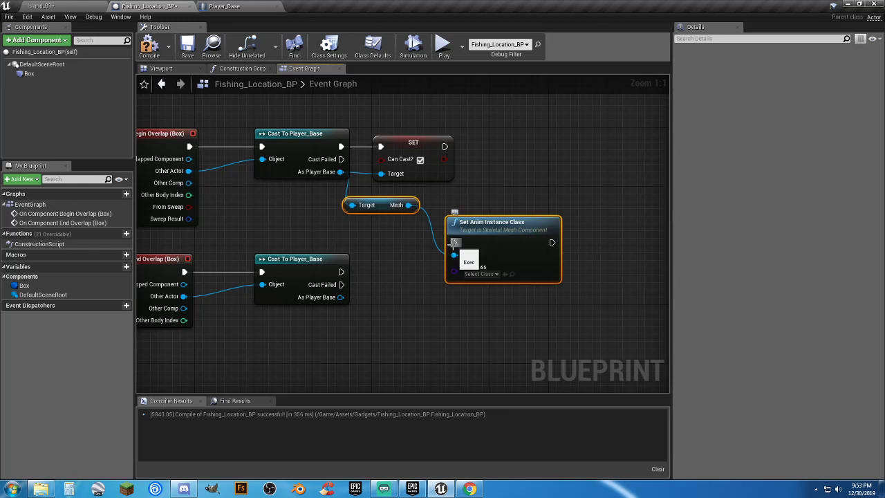
key("Delete")
left_click_drag(339, 172, 466, 223)
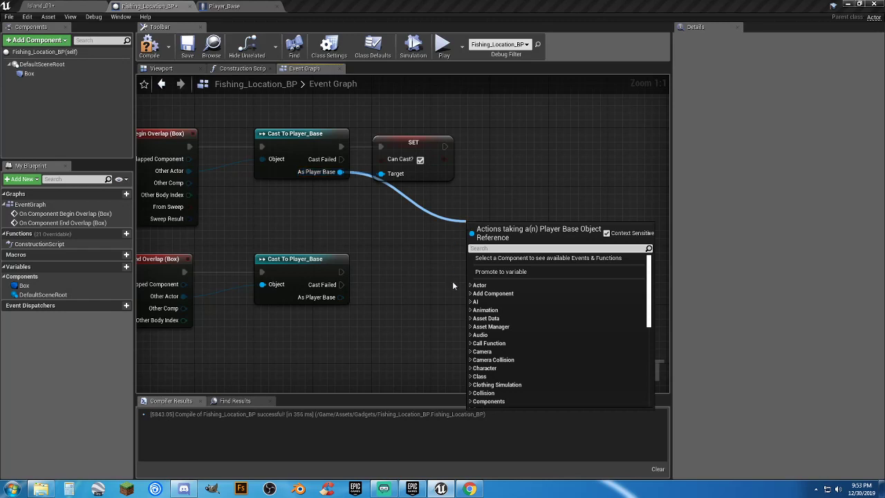
left_click(470, 311)
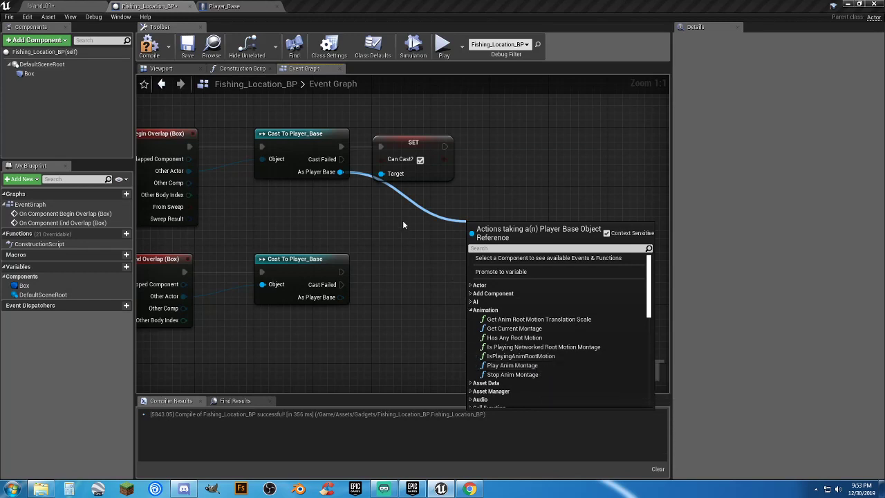
left_click(369, 209)
Step: Add a Play Animation (Mesh) node from the begin-overlap cast's As Player Base output and wire it after the Can Cast? SET node
left_click_drag(341, 172, 403, 221)
type("playan")
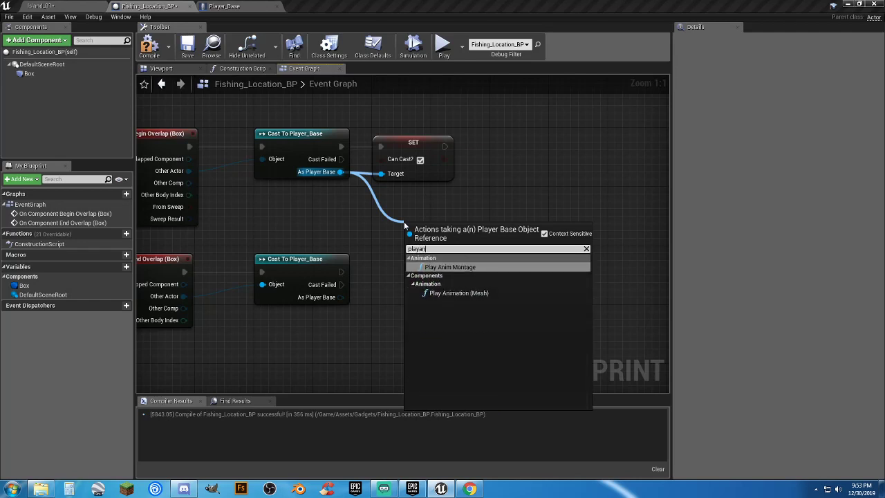
left_click(465, 293)
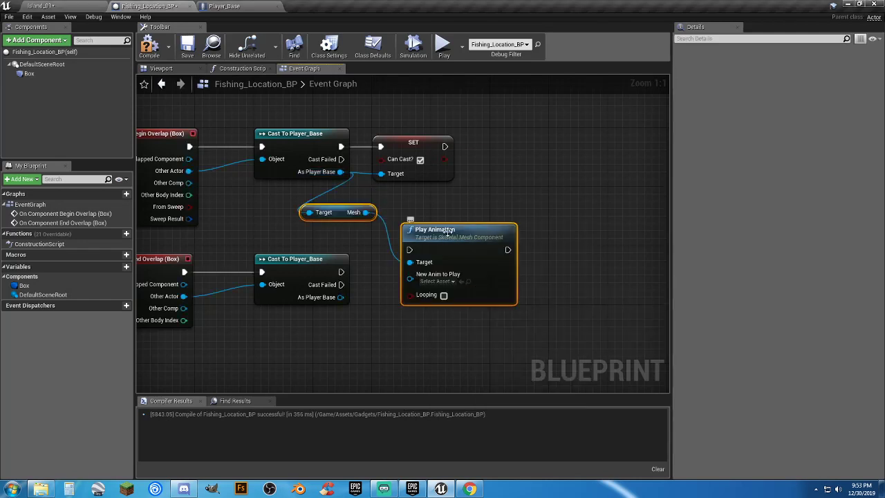
left_click_drag(442, 235, 445, 146)
left_click(524, 182)
left_click_drag(495, 213, 509, 125)
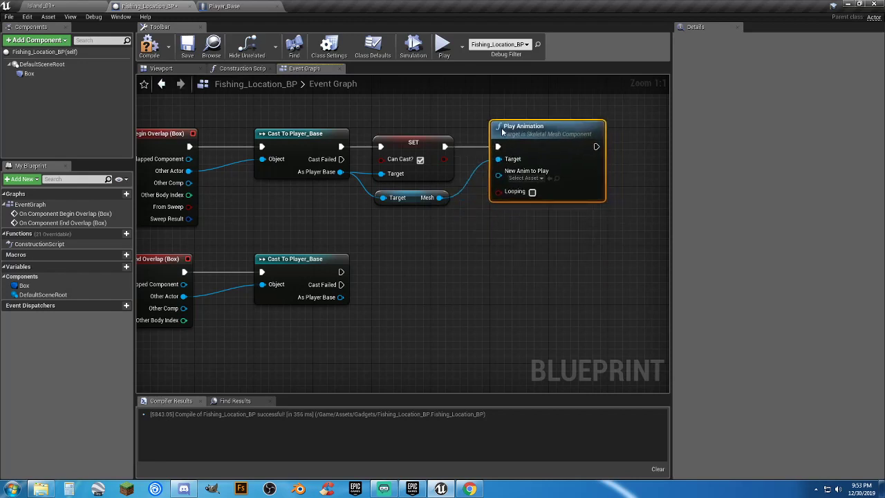
Step: Browse the animation assets offered for the Play Animation node's New Anim to Play without choosing one, and compile Fishing_Location_BP
left_click(525, 177)
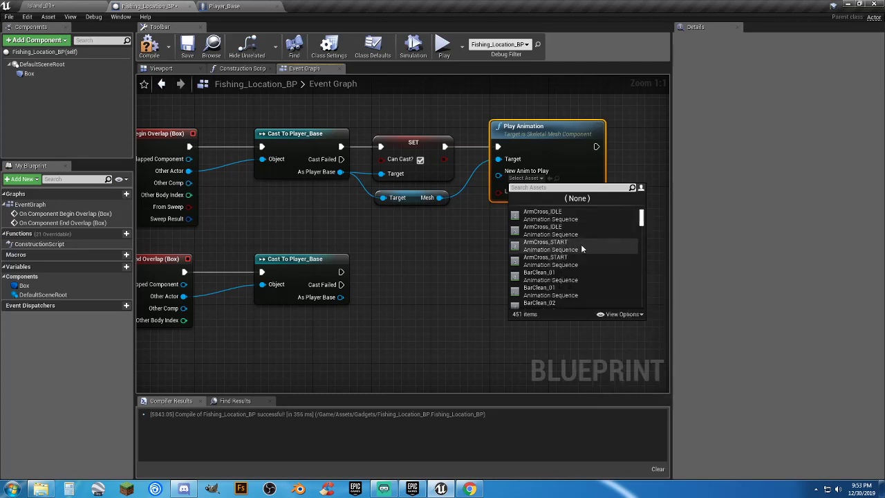
scroll(578, 247, "down", 4)
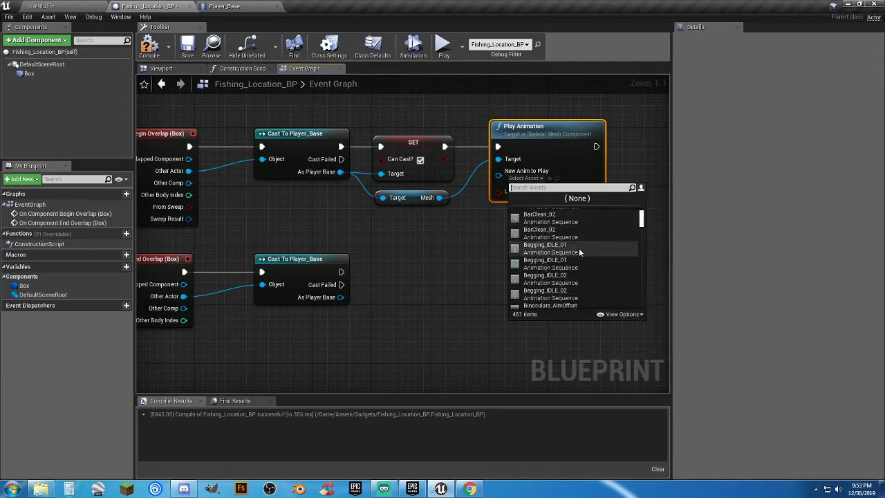
scroll(578, 249, "up", 4)
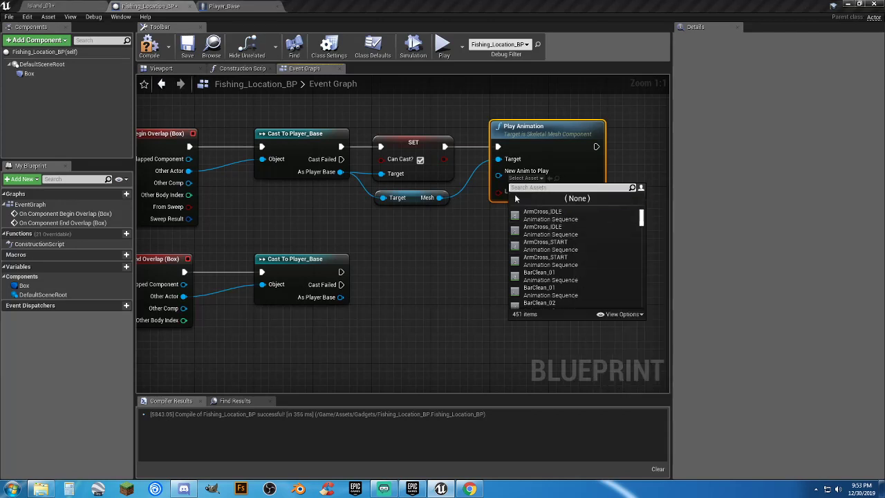
left_click(306, 194)
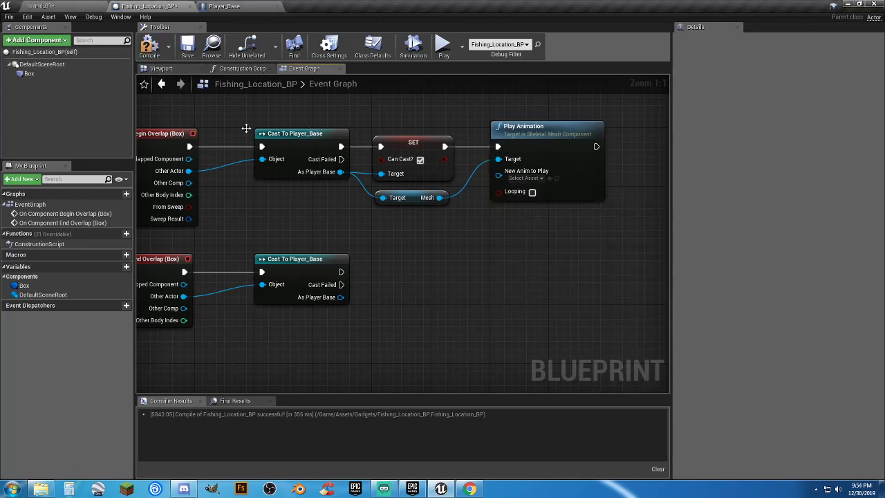
left_click(149, 47)
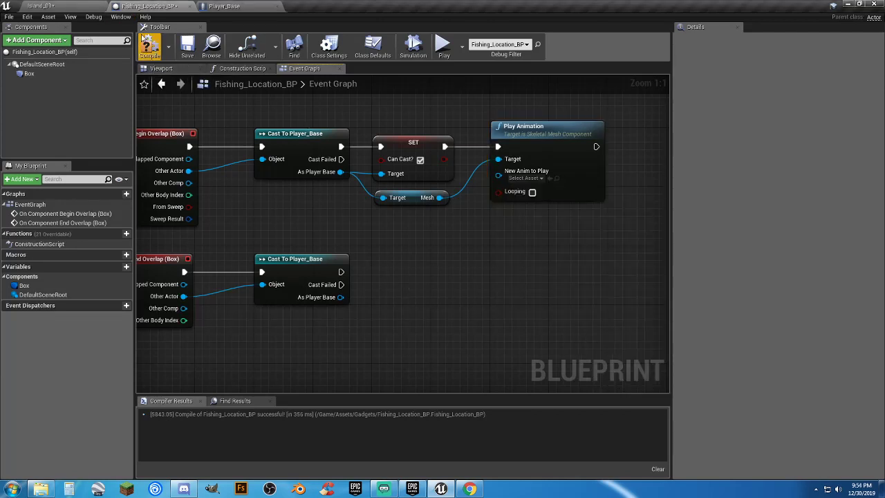
Step: In the Island_01 editor, delete the PedestrianAnims folder and force the deletion of its referenced assets
left_click(78, 6)
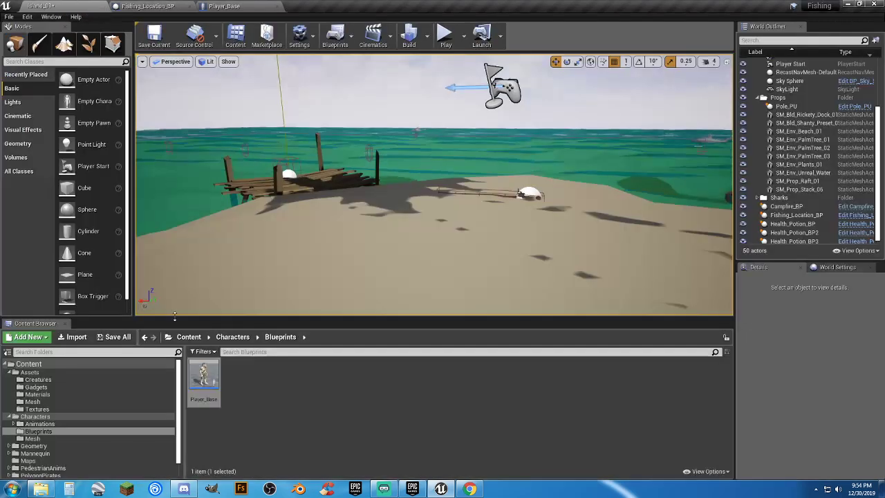
left_click(43, 468)
right_click(54, 468)
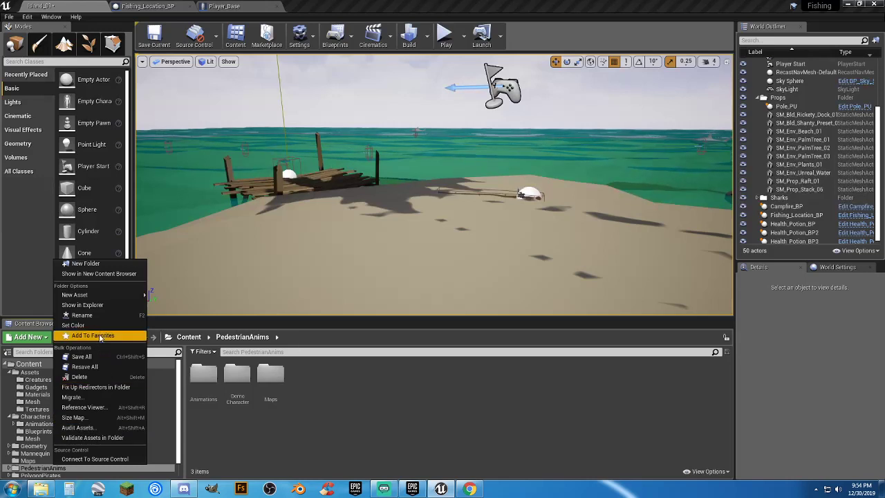
left_click(92, 379)
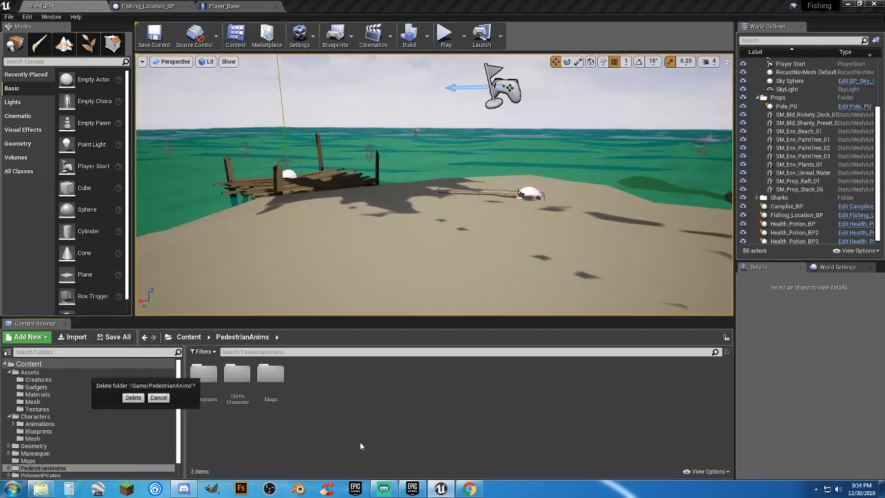
left_click(139, 400)
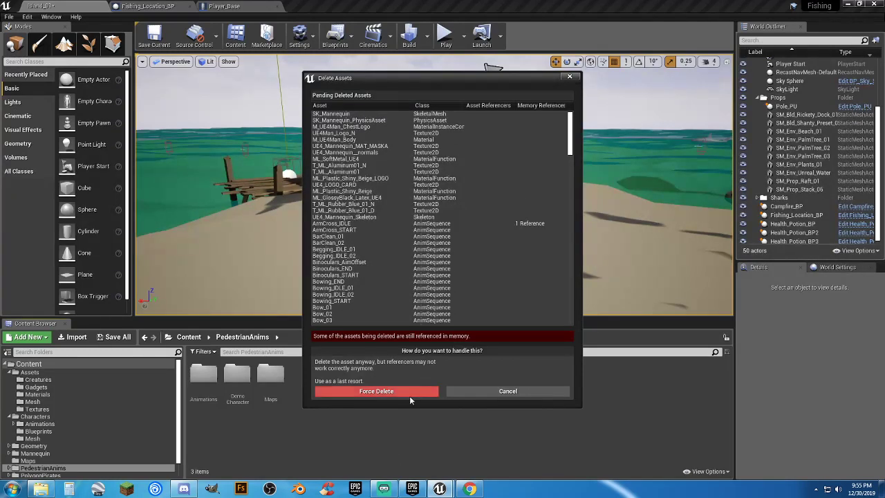
left_click(377, 390)
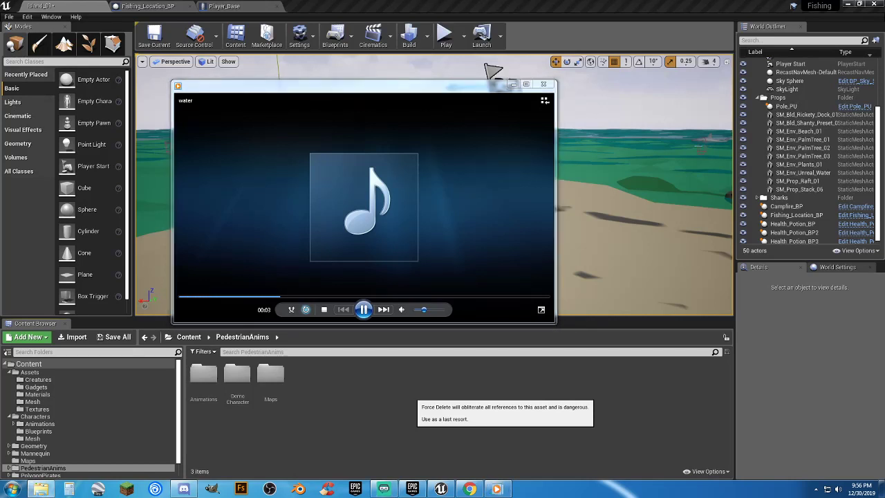
Step: Close the media player windows for the water and ground_1 sounds and continue with the PedestrianAnims deletion
left_click(543, 85)
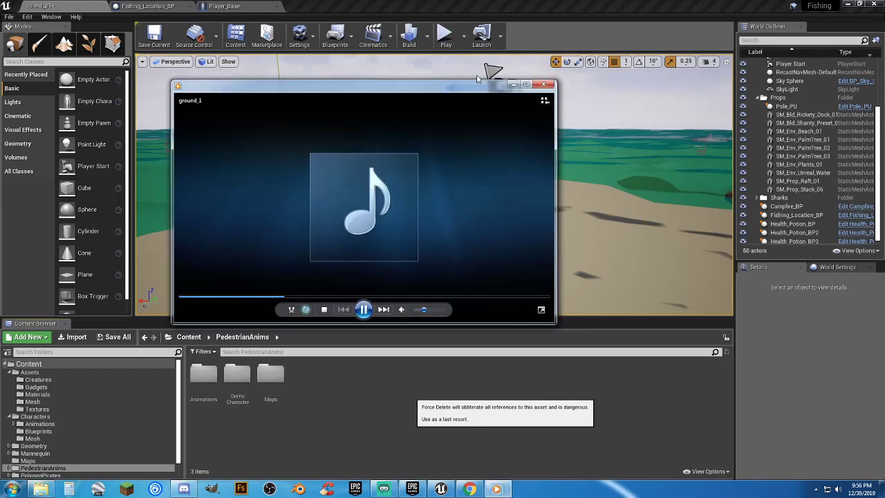
left_click(543, 84)
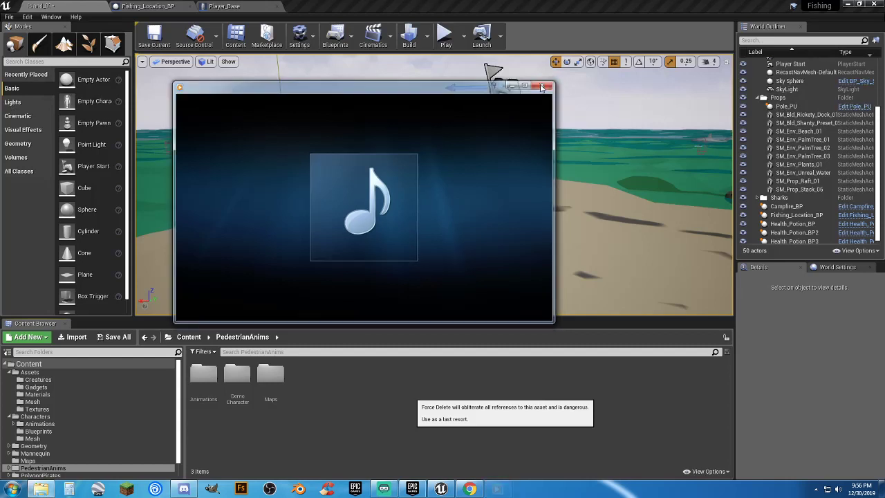
left_click(542, 85)
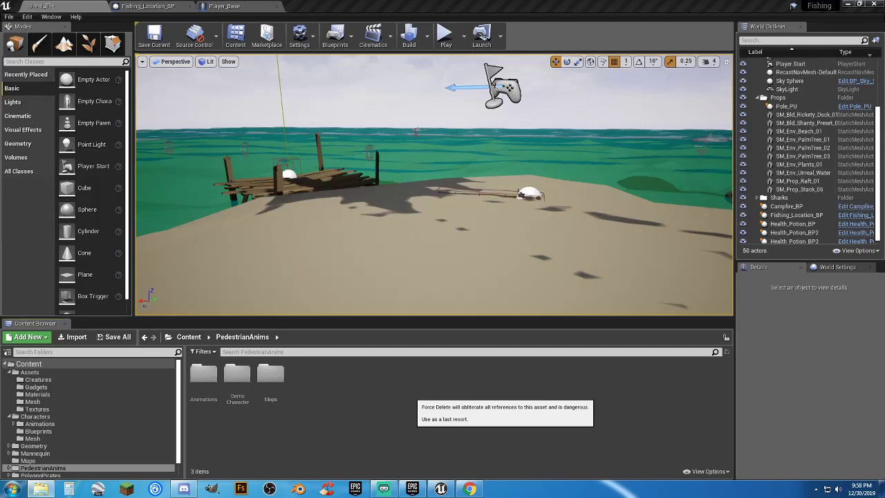
left_click(425, 390)
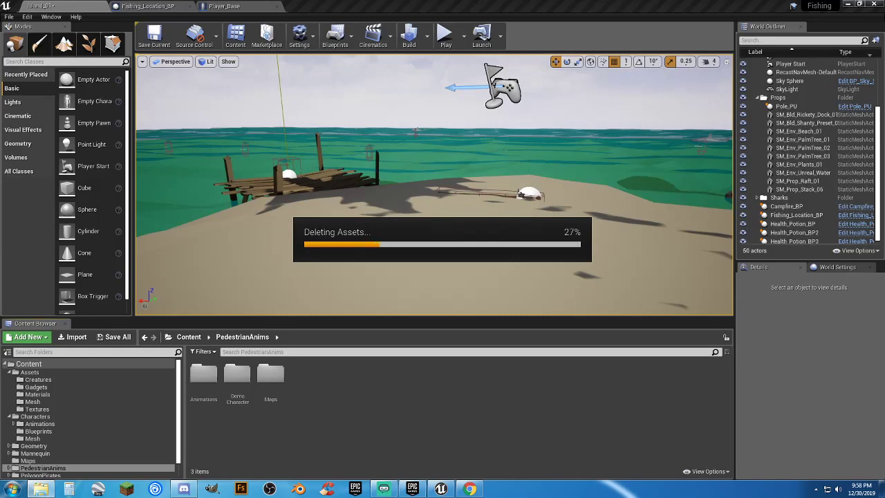
left_click_drag(0, 101, 0, 84)
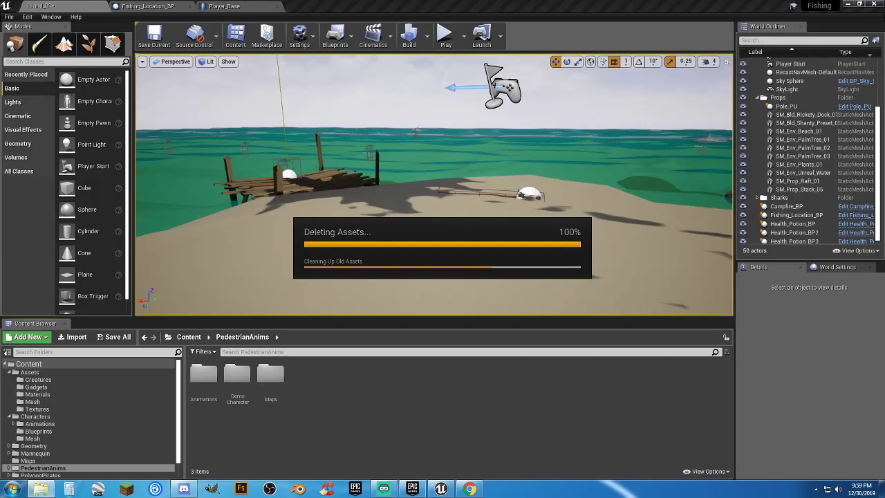
Step: Switch to Windows Explorer and open the Audio folder inside the Clocks project's Content > StarterContent folder
left_click_drag(0, 65, 471, 79)
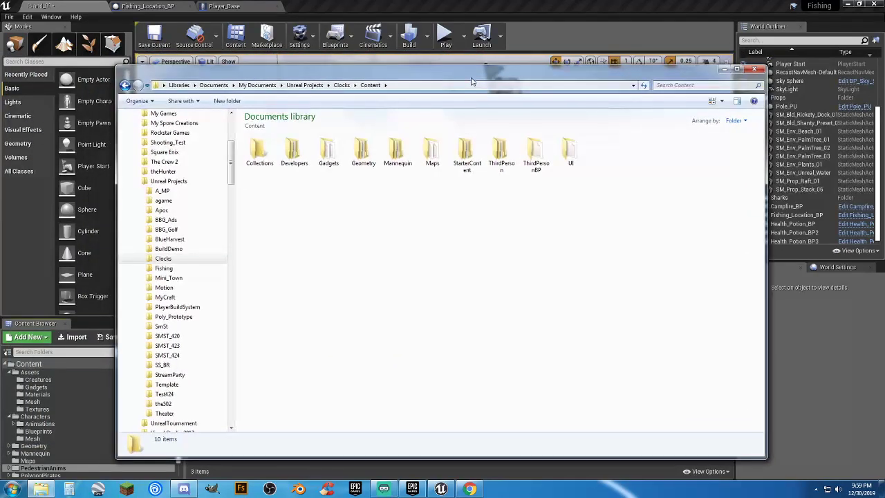
double_click(468, 169)
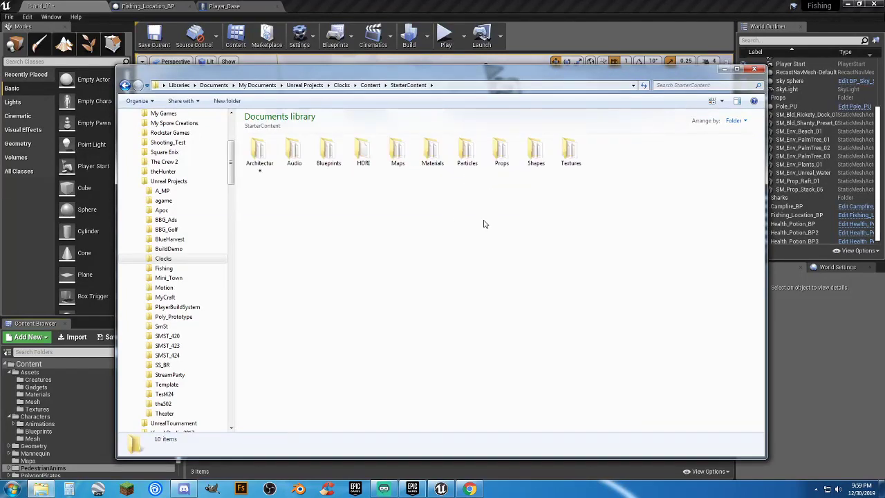
double_click(296, 156)
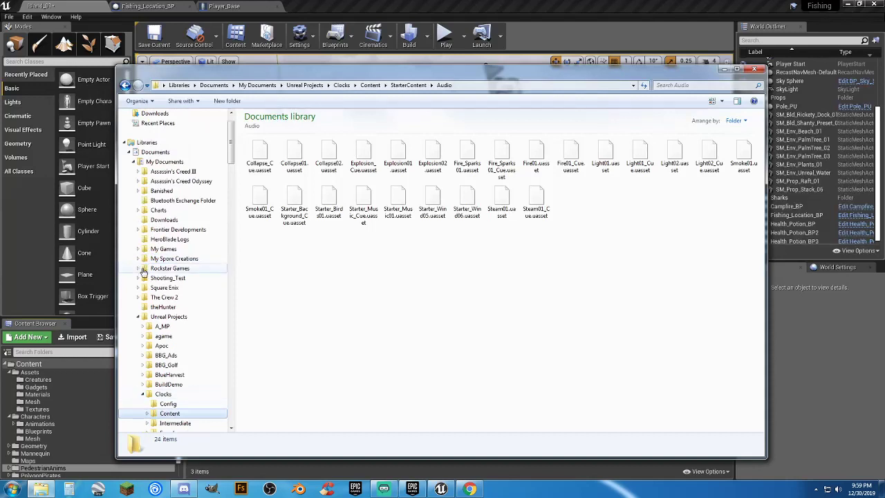
scroll(143, 271, "down", 4)
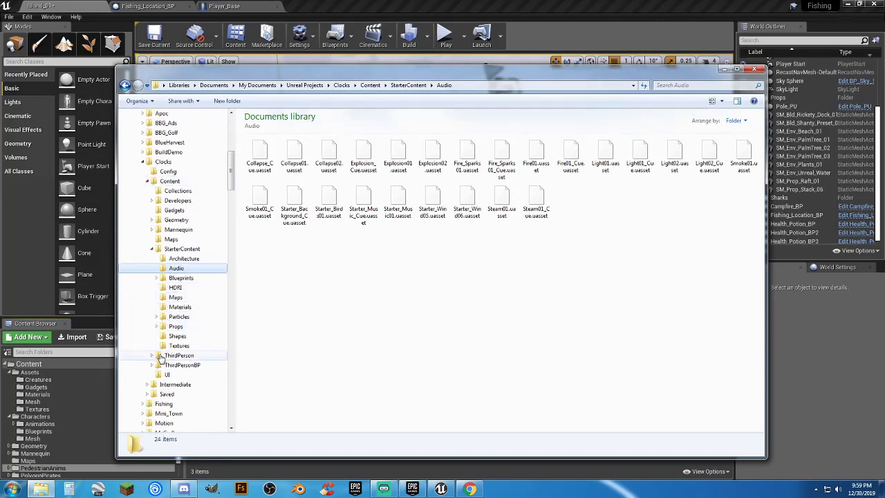
Step: Return to the Unreal Editor and look through the project's Geometry, Maps and Mannequin content folders
left_click(315, 8)
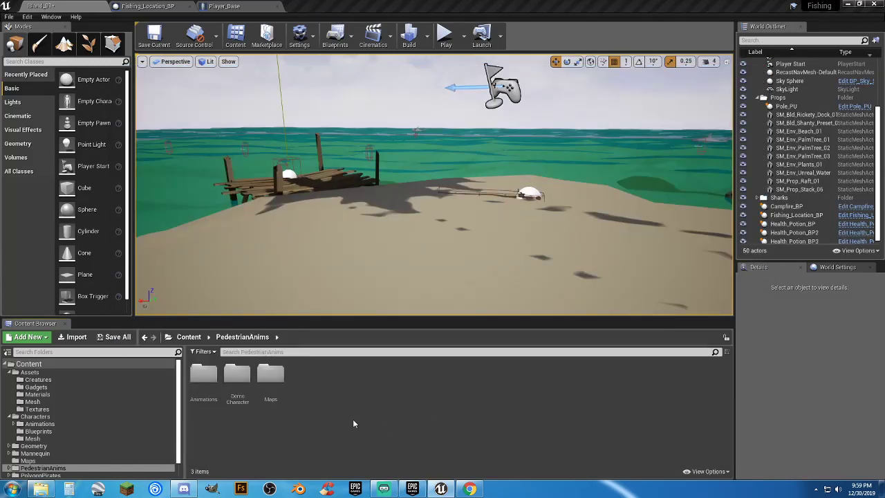
left_click(58, 445)
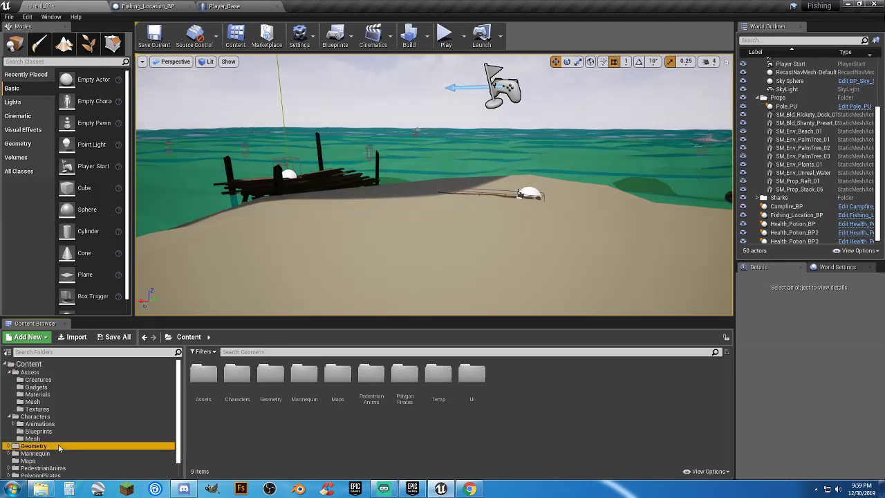
left_click(43, 468)
left_click(42, 460)
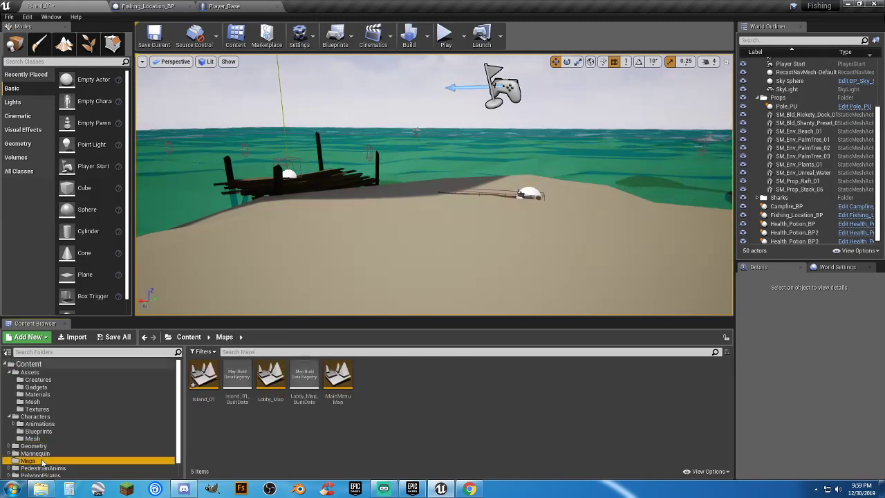
left_click(38, 453)
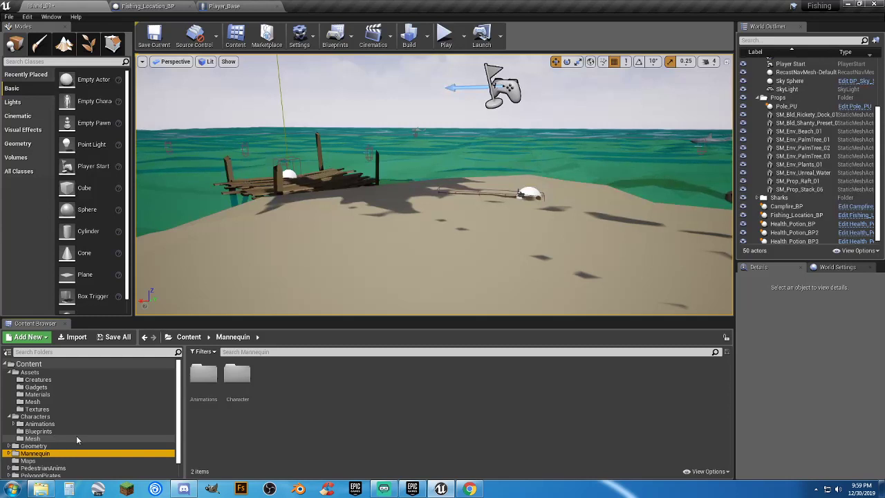
Step: Create a new folder named Audio inside the Assets content folder and open it
left_click(45, 372)
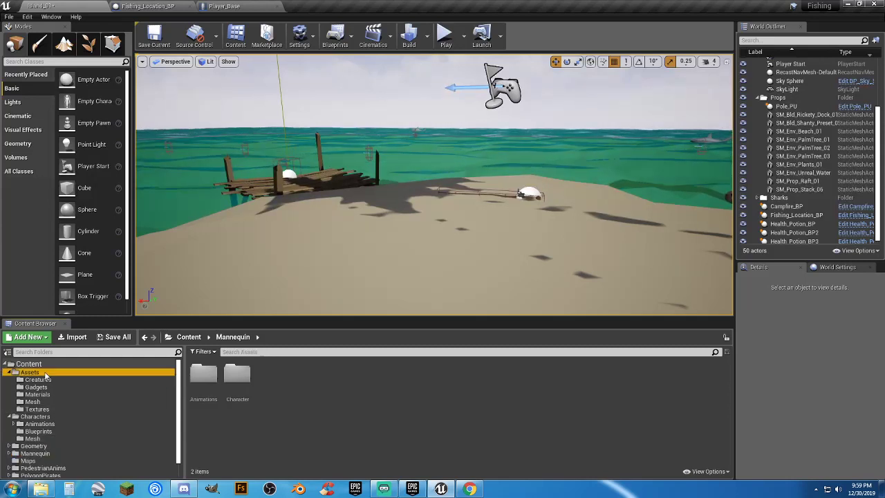
right_click(405, 380)
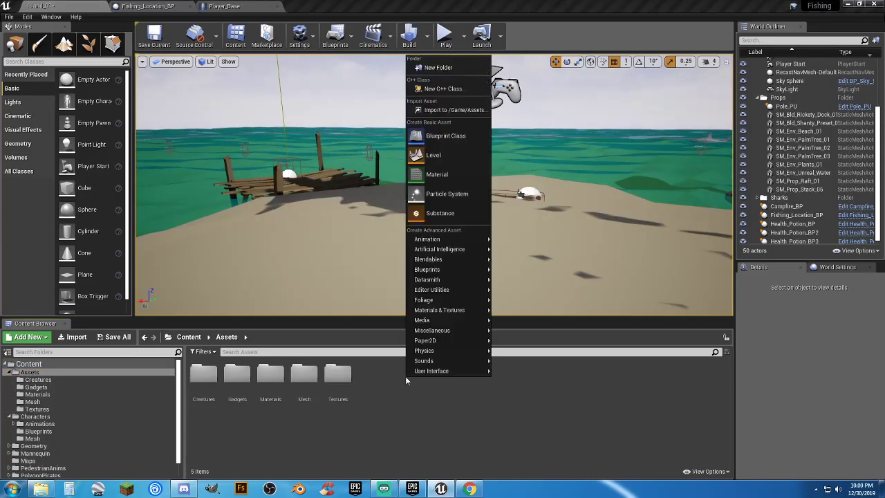
left_click(446, 69)
type("A")
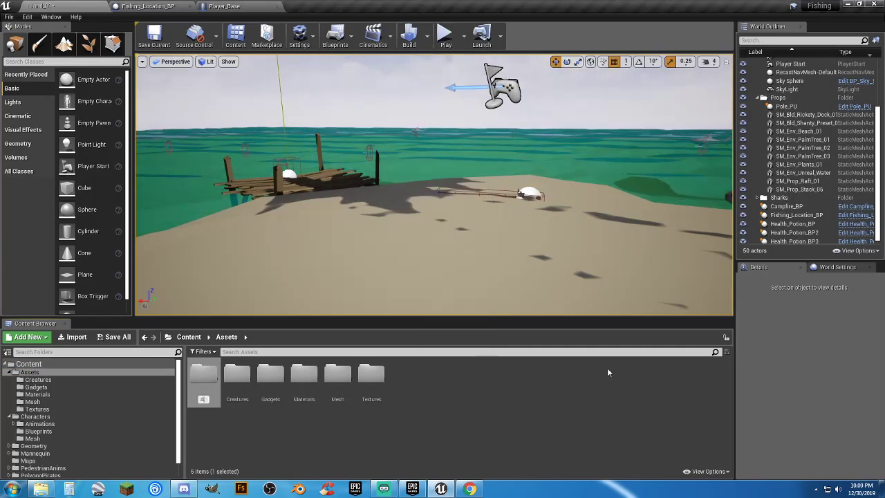
type("udio")
key("Return")
key("Return")
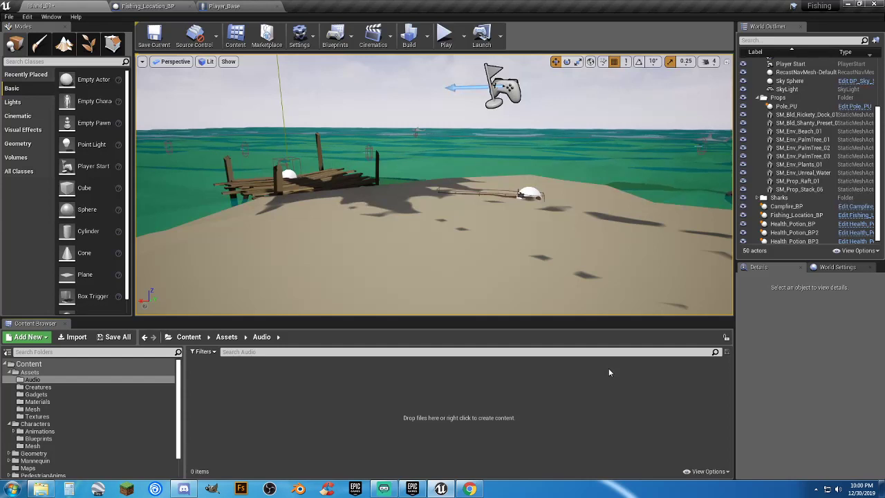
Step: Switch to Windows Explorer and expand the Fishing project's Content > Assets folder in the folder tree to reach its Audio folder
left_click(52, 492)
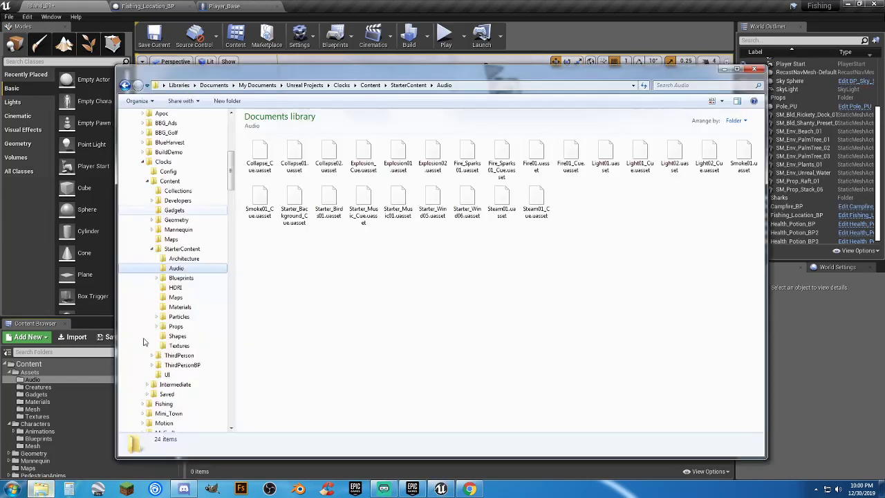
left_click(545, 216)
key("ctrl+a")
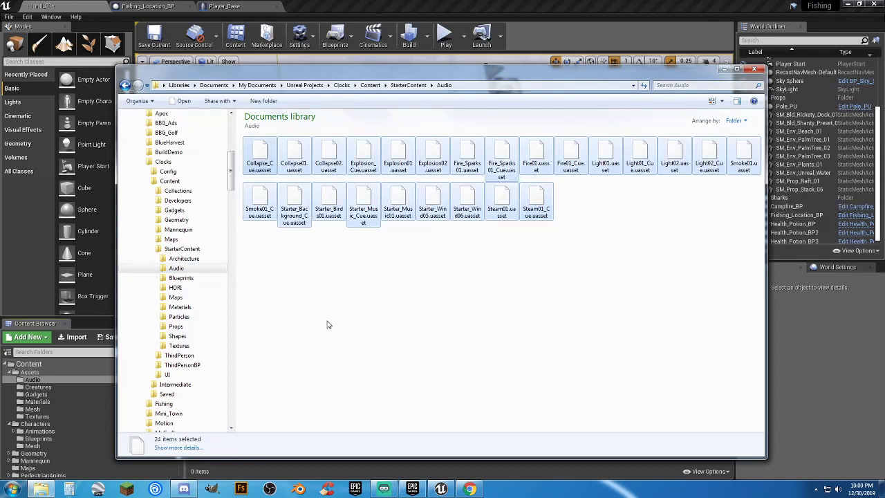
left_click_drag(234, 155, 233, 200)
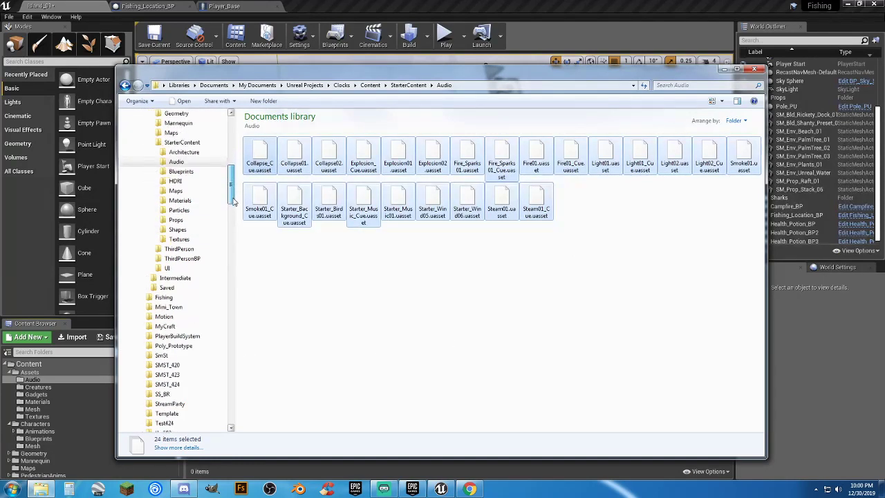
left_click(143, 298)
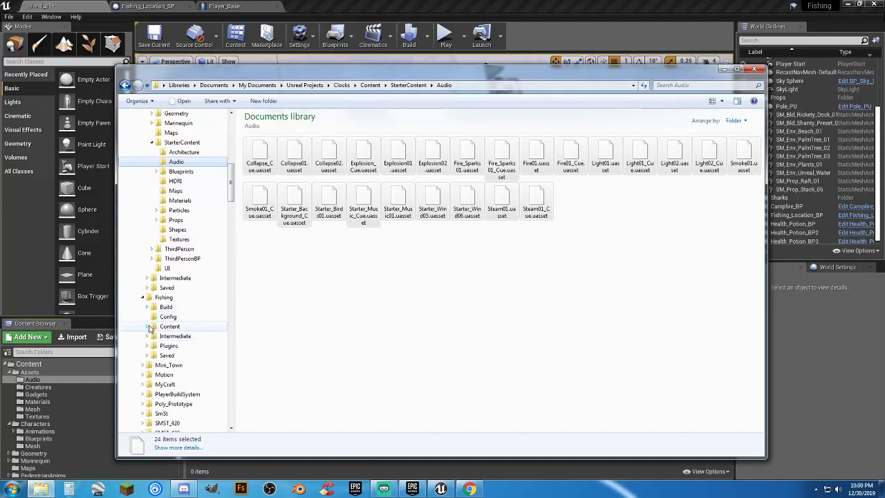
left_click(148, 326)
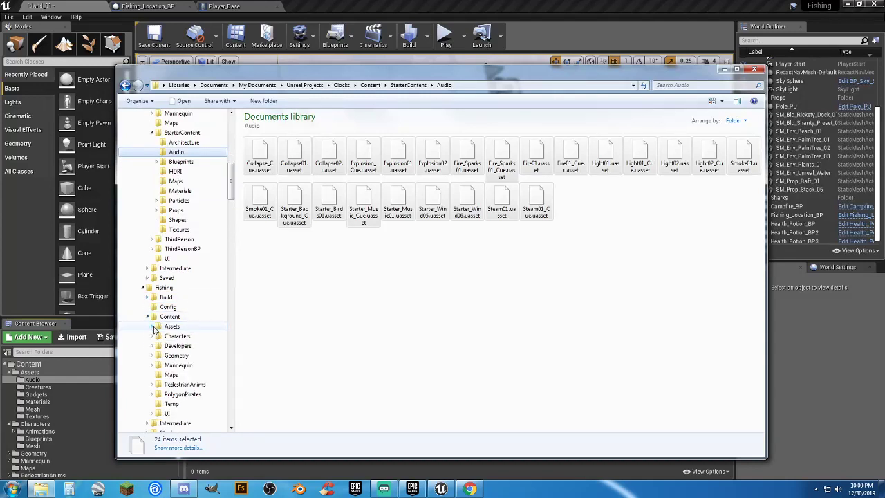
left_click(152, 326)
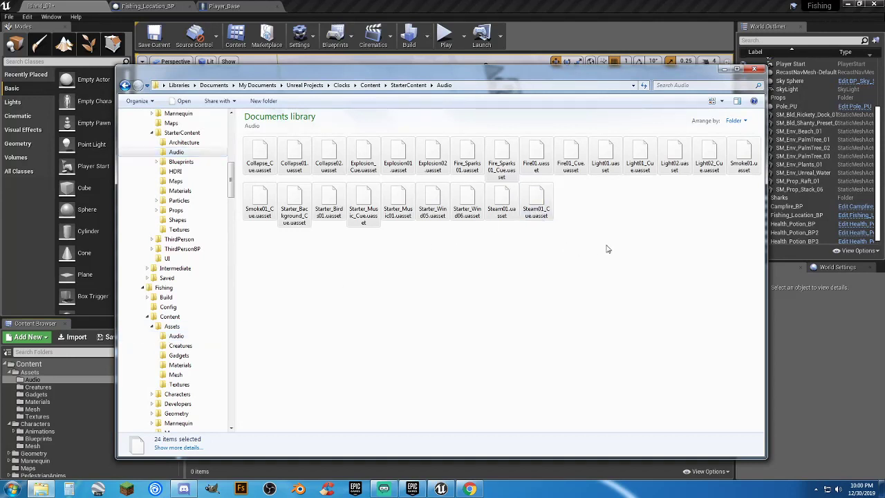
Step: Copy all 24 starter audio files into the Fishing project's Assets > Audio folder and return to the Unreal Editor
left_click_drag(607, 249, 242, 137)
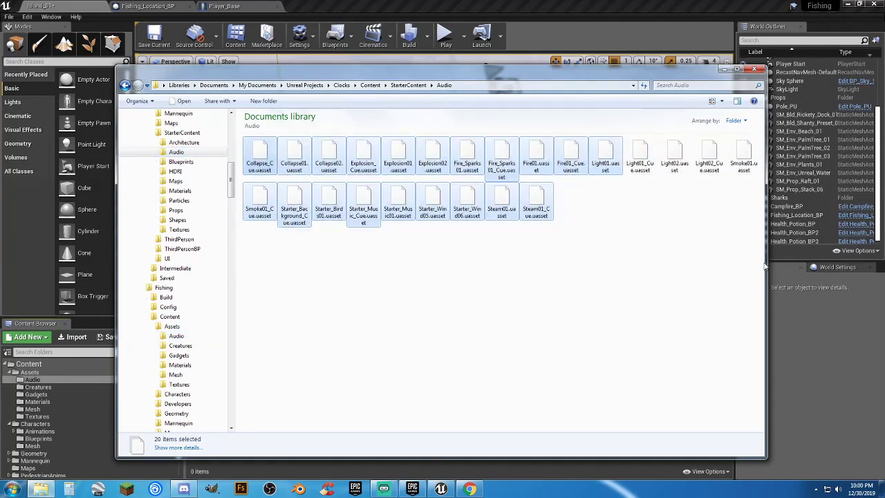
left_click_drag(761, 267, 210, 340)
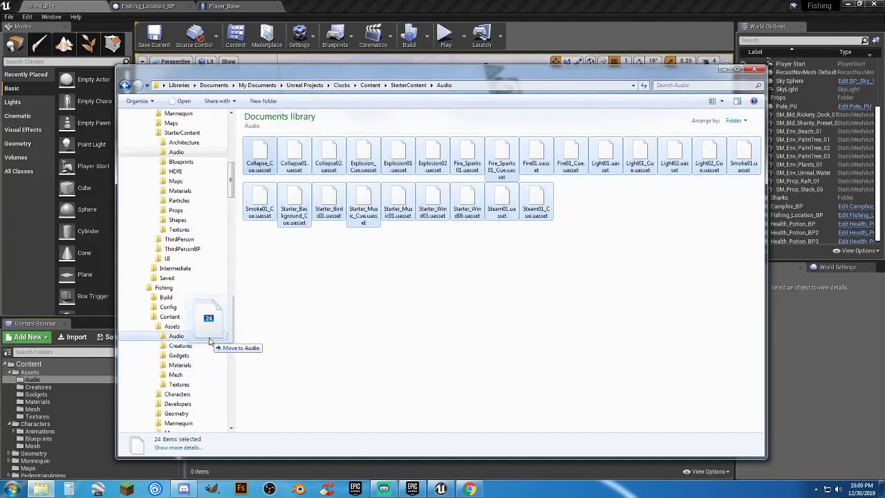
right_click_drag(209, 340, 210, 340)
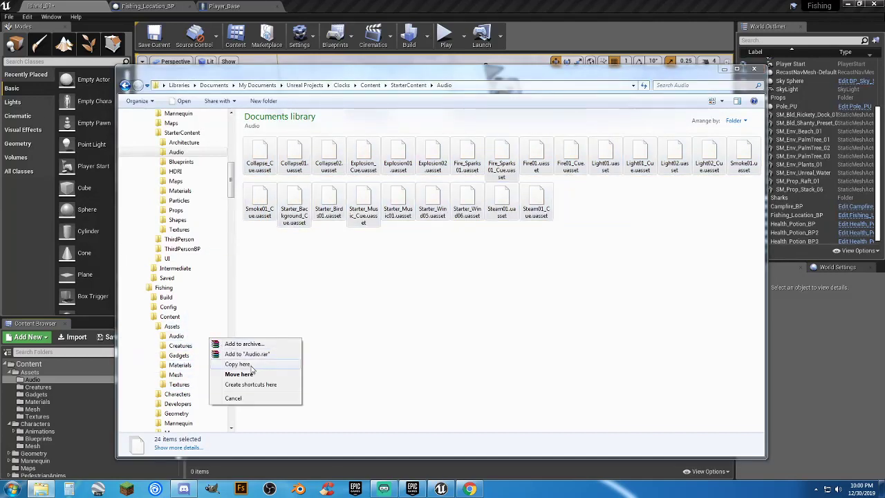
left_click(252, 367)
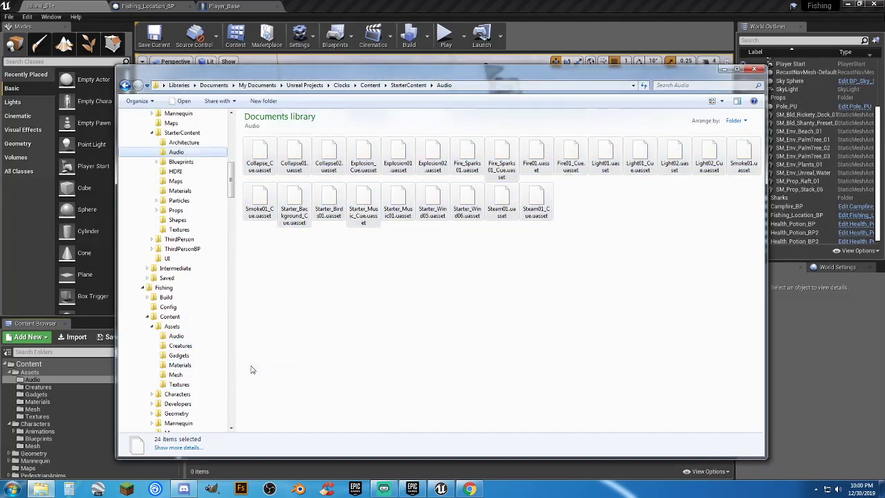
left_click(723, 70)
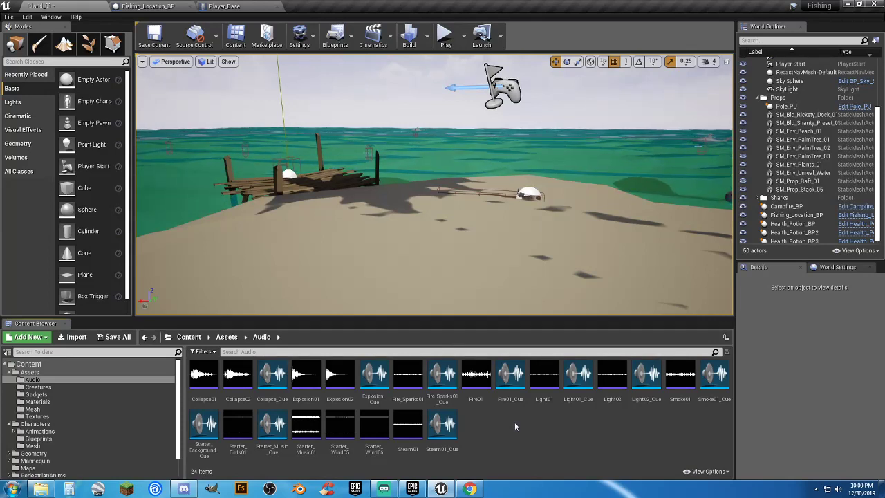
Step: Play and stop the Steam01 sound, and open Starter_Background_Cue for editing
left_click(408, 424)
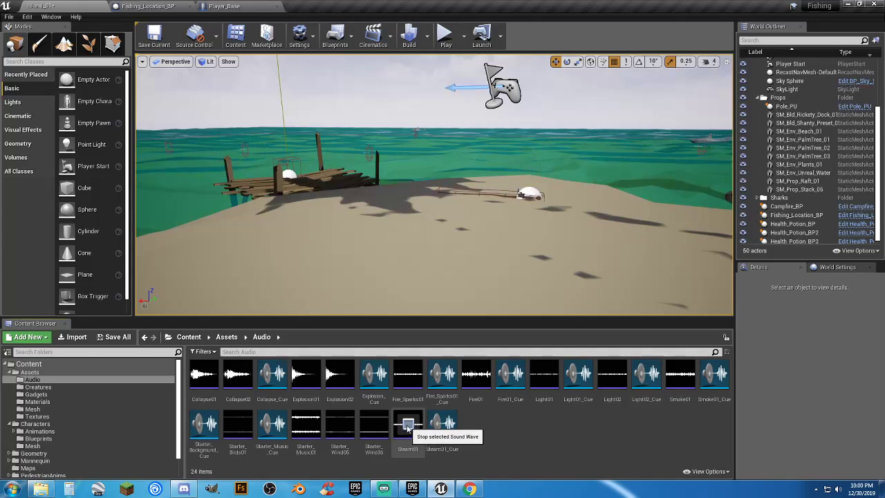
left_click(408, 425)
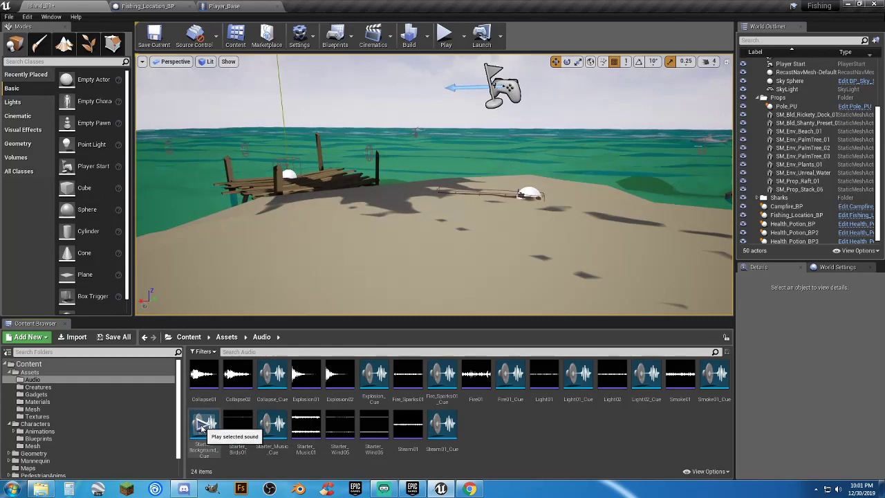
double_click(201, 450)
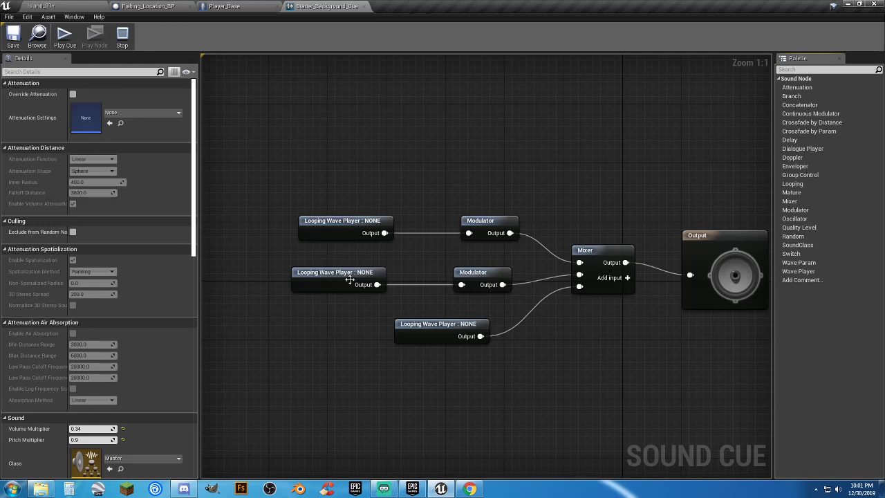
Step: Assign the Starter_Birds01 sound wave to the uppermost Looping Wave Player node of the cue
left_click(339, 228)
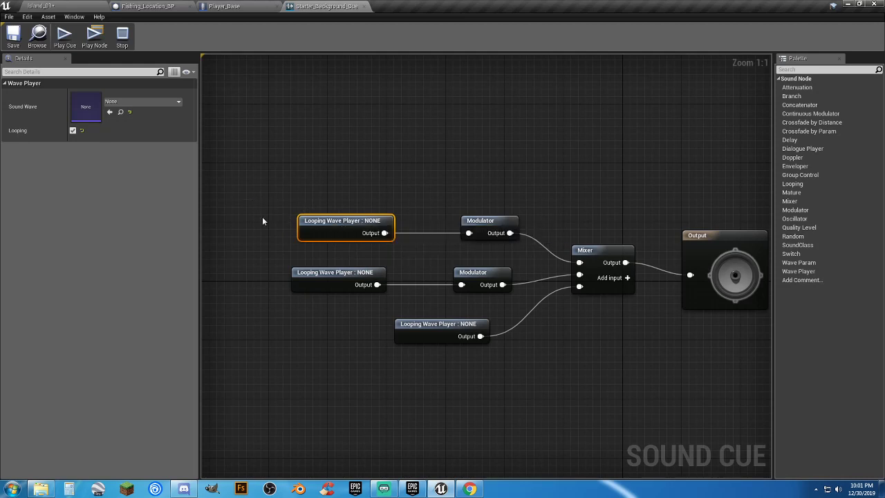
left_click(131, 102)
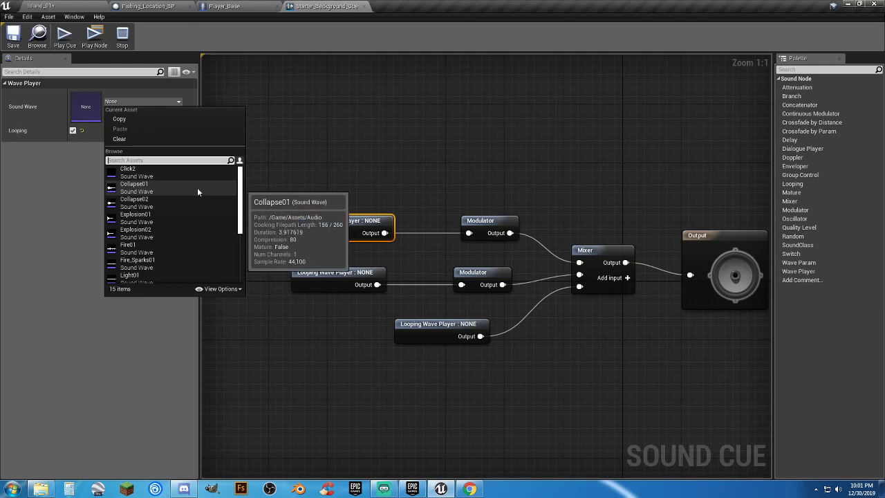
scroll(198, 188, "down", 5)
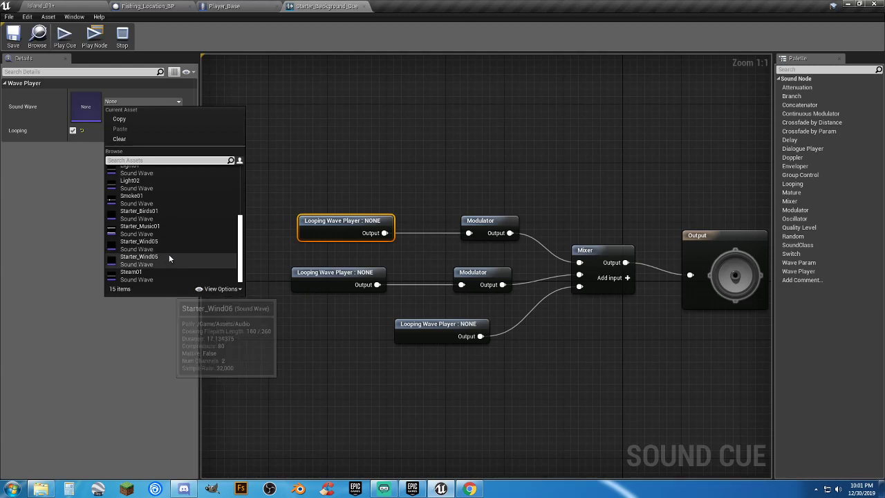
left_click(151, 214)
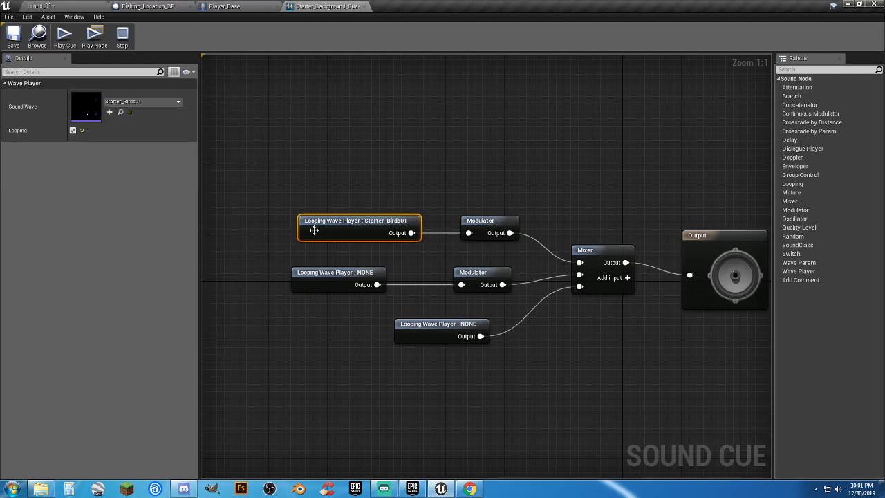
Step: Browse the available sound waves for the middle Looping Wave Player node
left_click(345, 275)
left_click(124, 102)
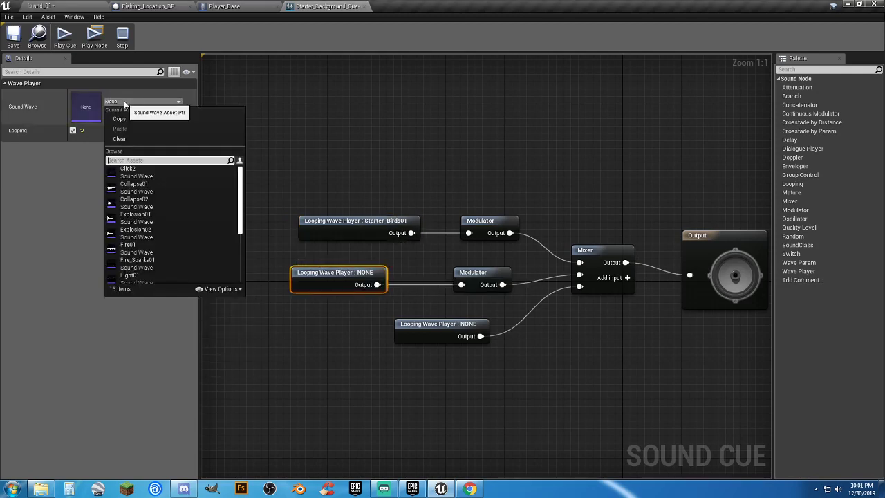
scroll(204, 187, "down", 3)
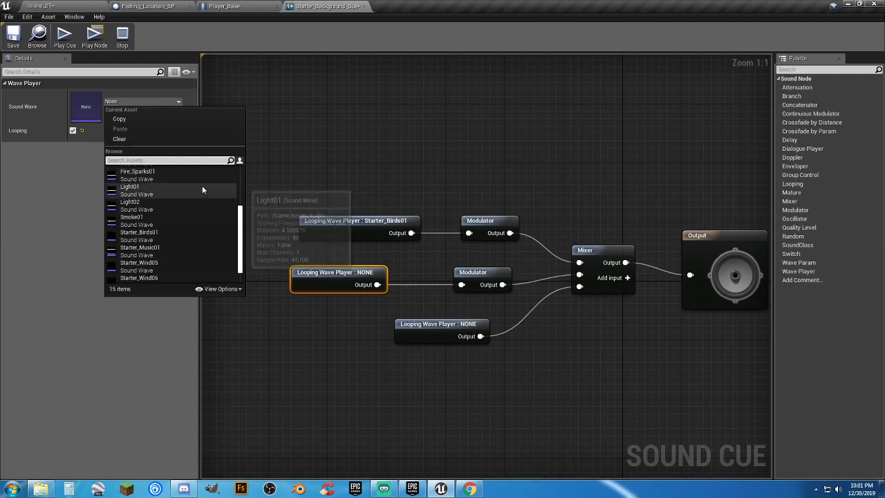
scroll(203, 187, "down", 1)
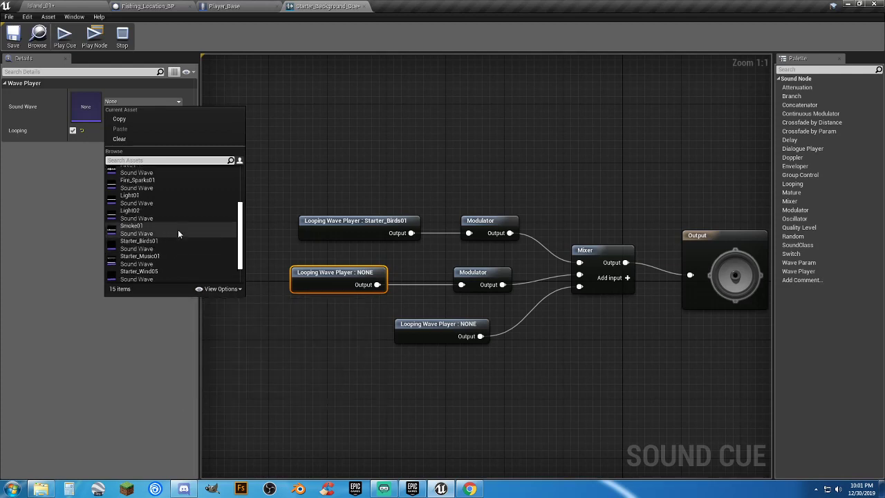
scroll(178, 229, "up", 3)
scroll(178, 232, "up", 1)
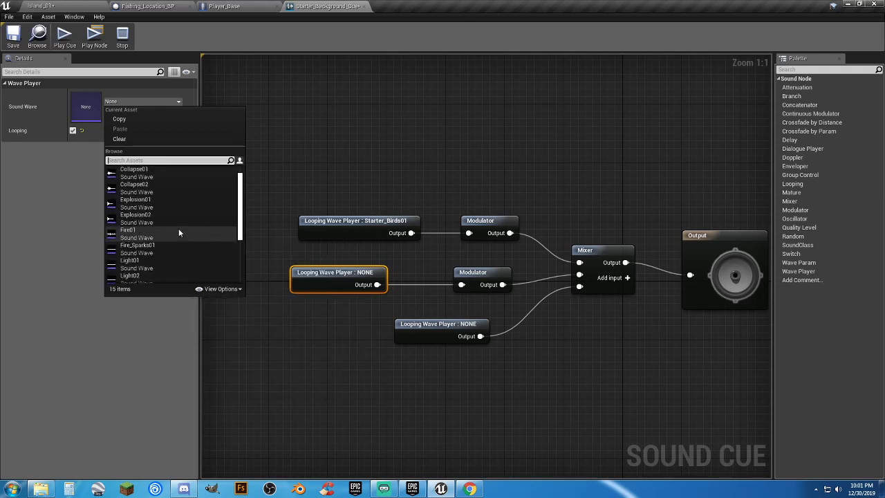
Step: Assign the Starter_Wind05 sound wave to the middle looping wave player
scroll(179, 232, "down", 1)
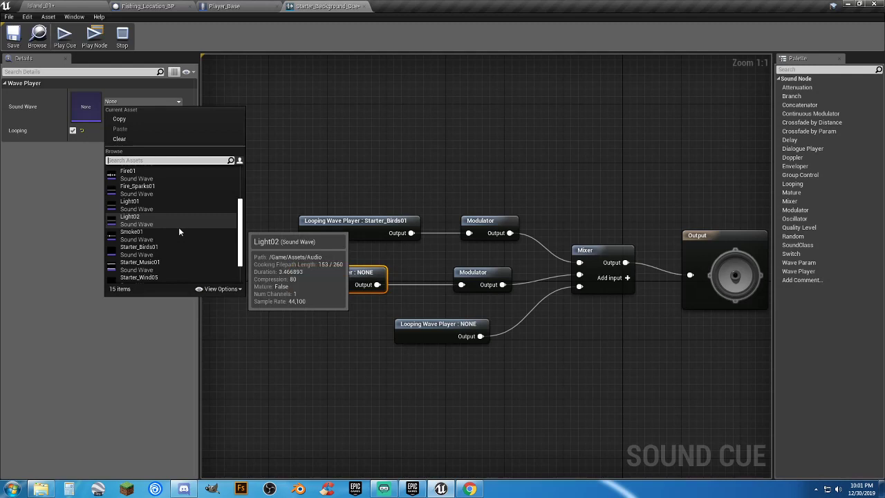
scroll(179, 226, "down", 2)
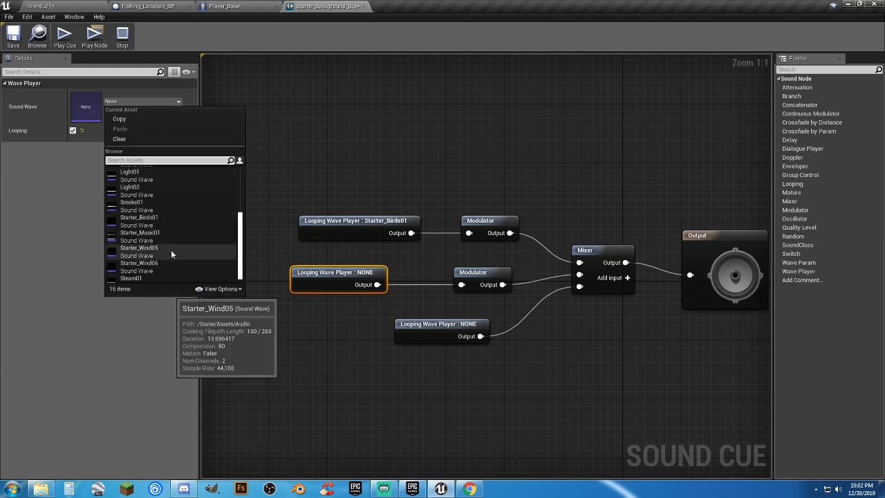
left_click(171, 251)
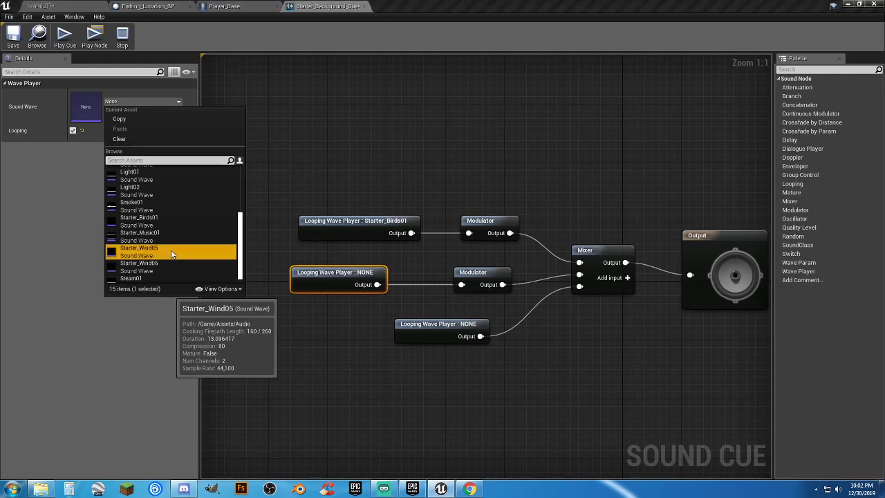
Step: Assign the Starter_Wind06 sound wave to the lowest looping wave player, which feeds the Mixer directly
left_click(423, 329)
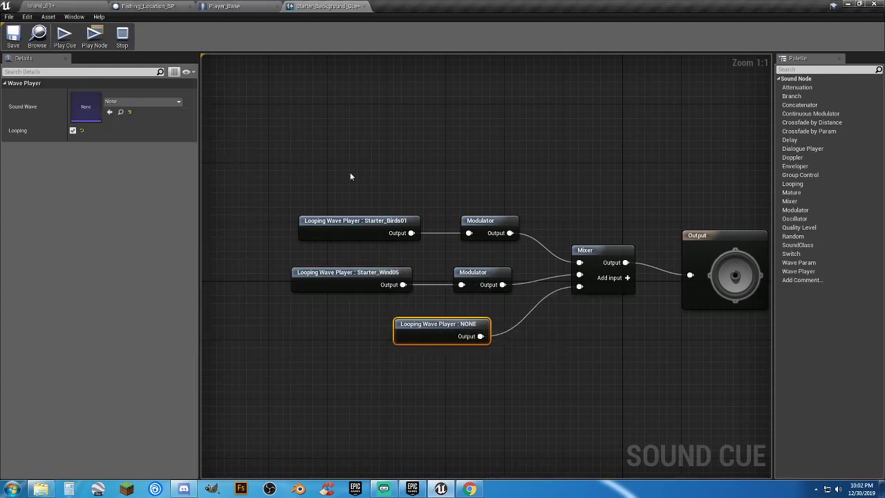
left_click(141, 102)
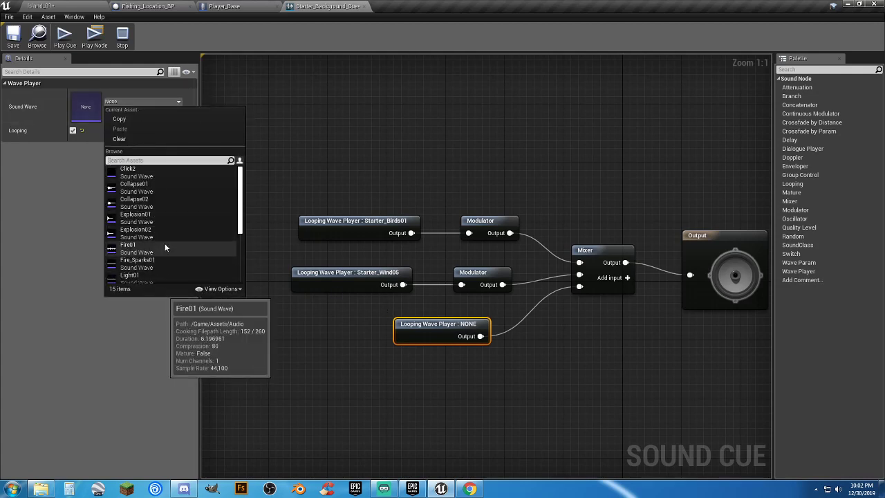
scroll(158, 242, "down", 4)
scroll(156, 244, "down", 1)
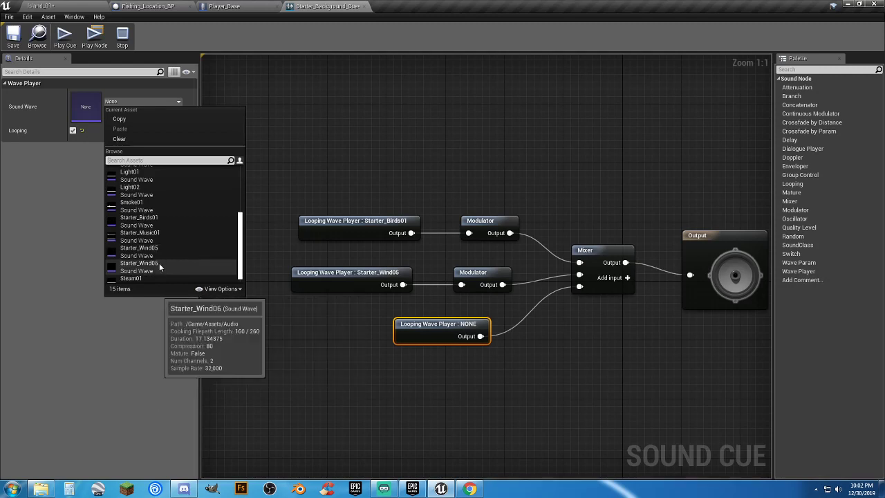
left_click(159, 262)
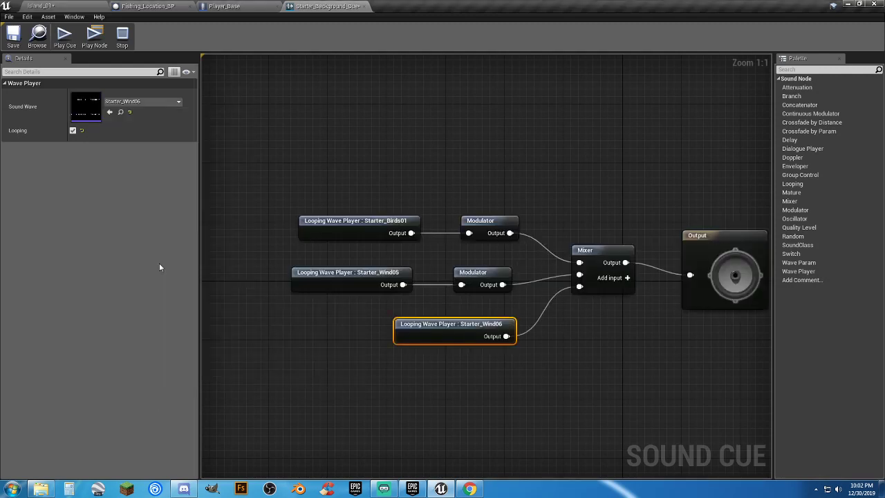
Step: Play back the background sound cue, save it and close its editor
left_click(61, 40)
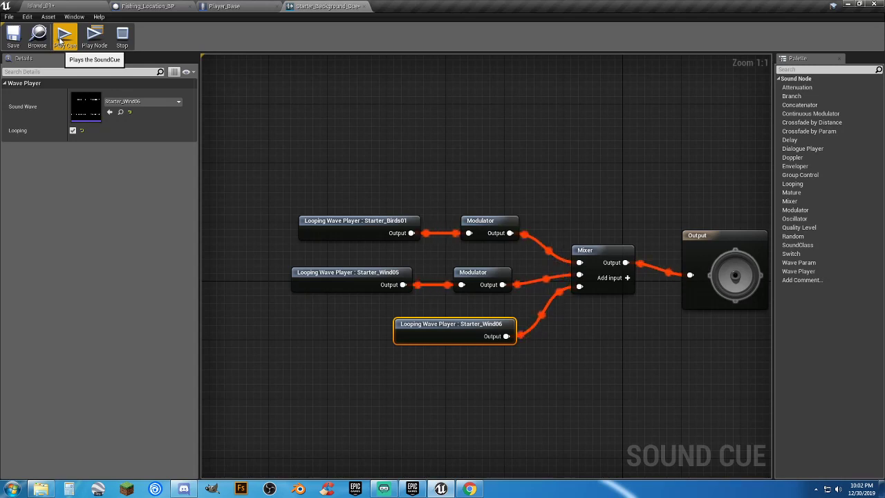
left_click(13, 39)
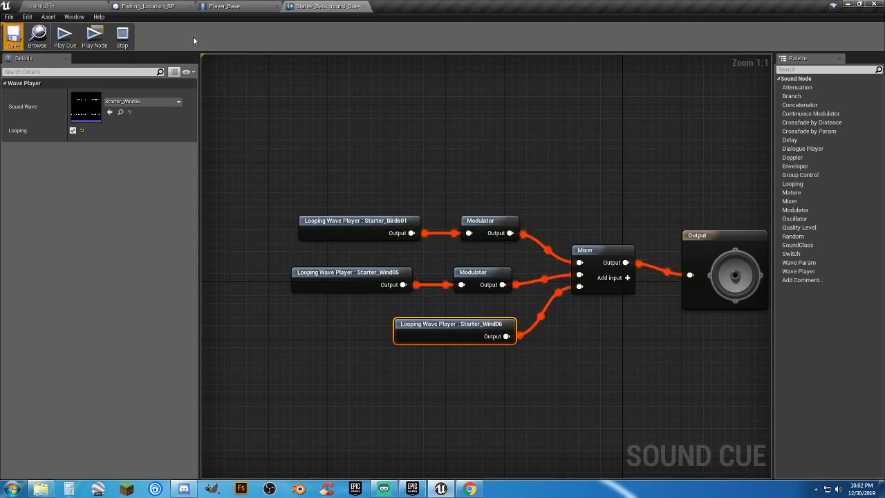
left_click(365, 7)
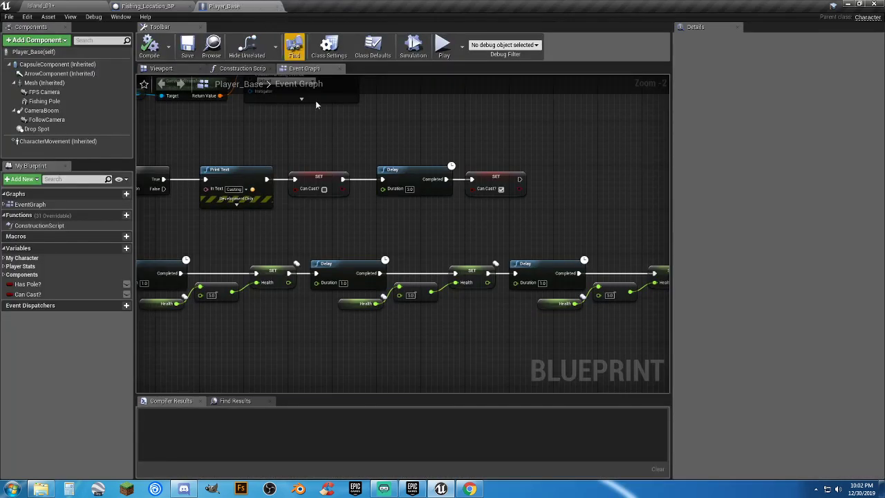
Step: In Fishing_Location_BP, set the Play Animation node to play Fishing_Idle with looping enabled, and compile the blueprint
left_click(160, 6)
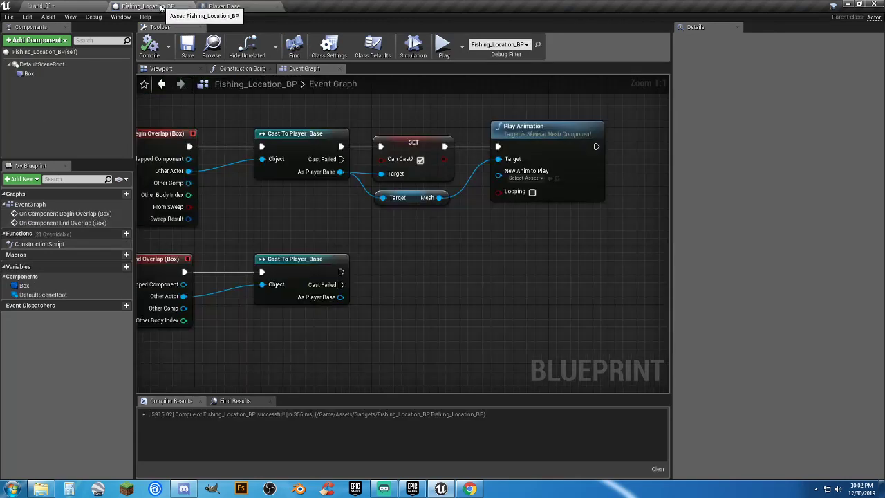
left_click(537, 178)
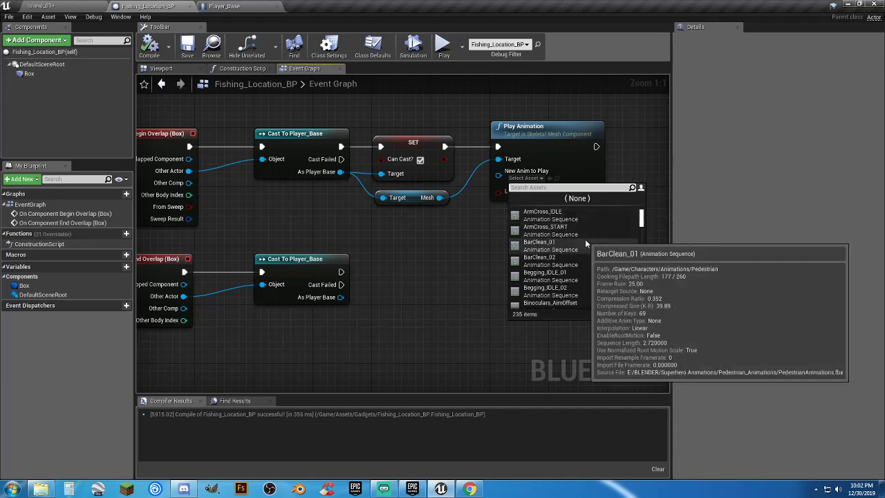
type("fish")
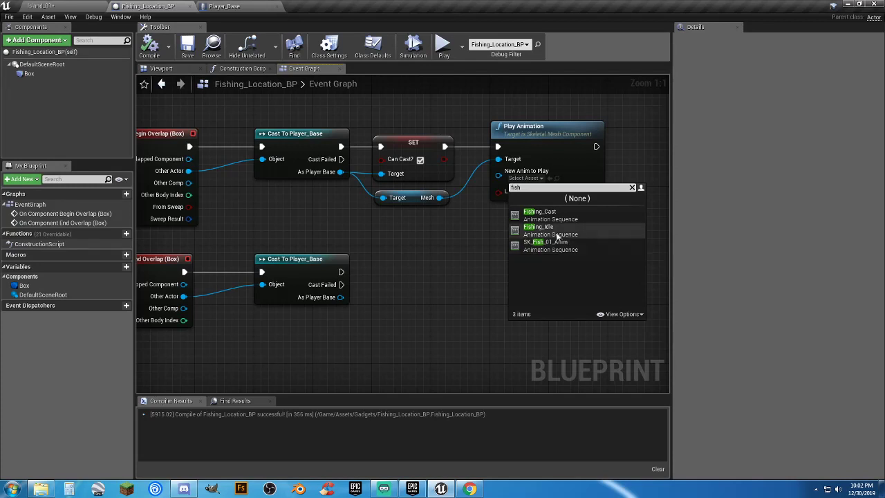
left_click(557, 231)
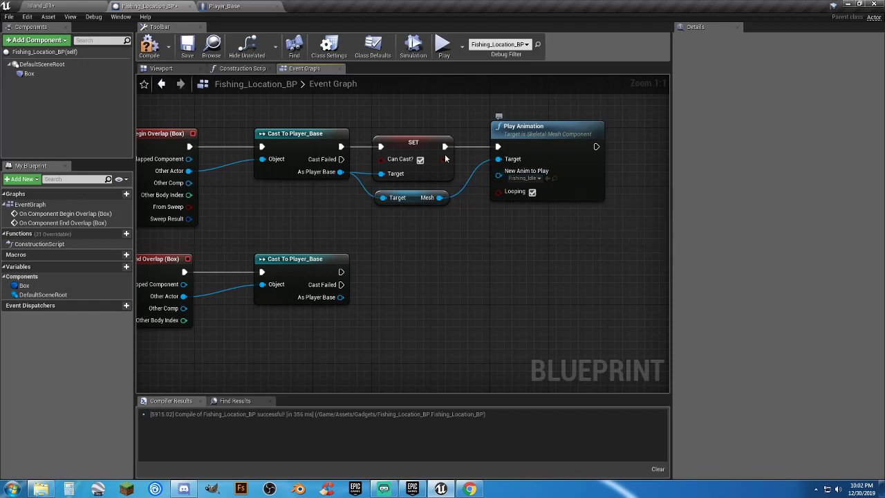
left_click(149, 47)
Step: Add a Set Anim Instance Class (Mesh) node from the End Overlap cast's As Player Base output and open its New Class choices
left_click_drag(341, 297, 413, 319)
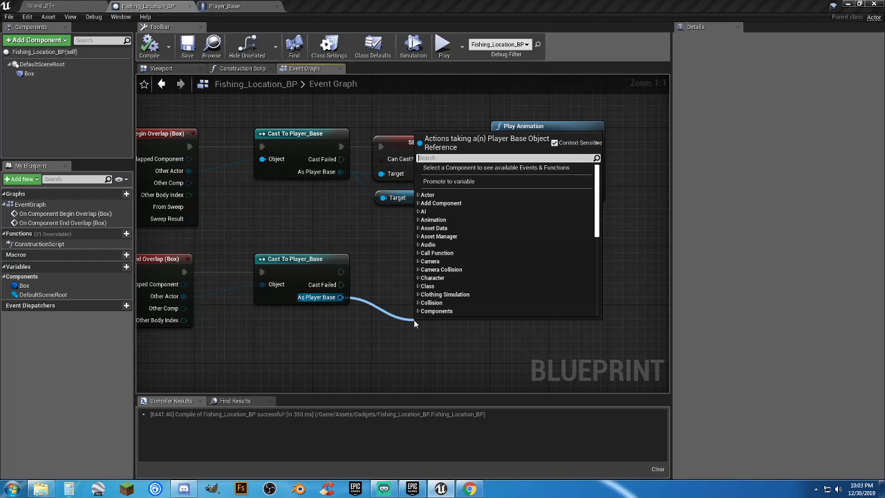
type("animin")
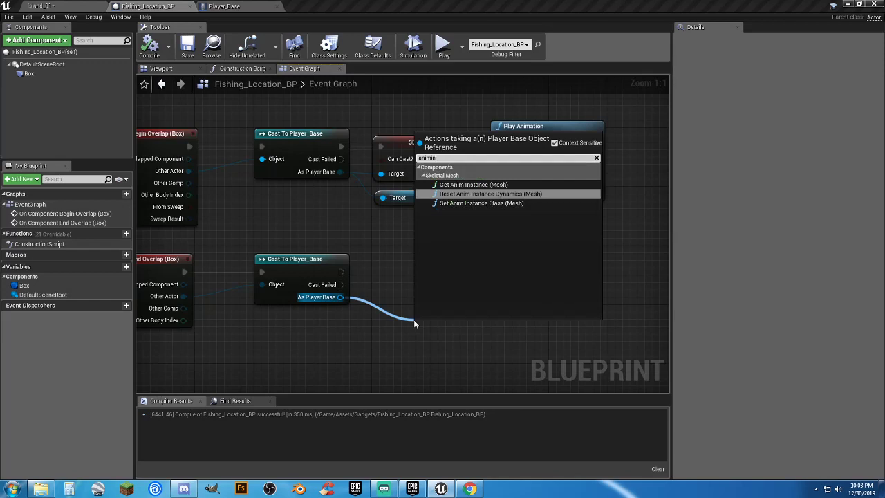
left_click(506, 202)
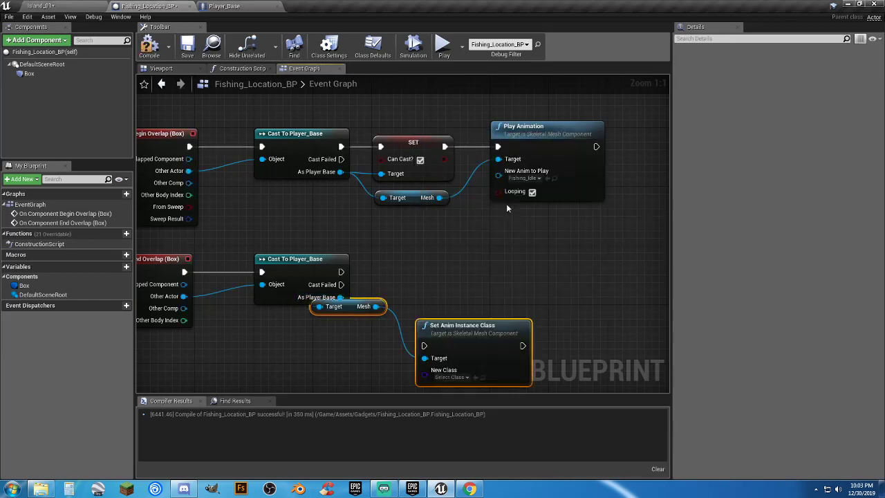
left_click(451, 377)
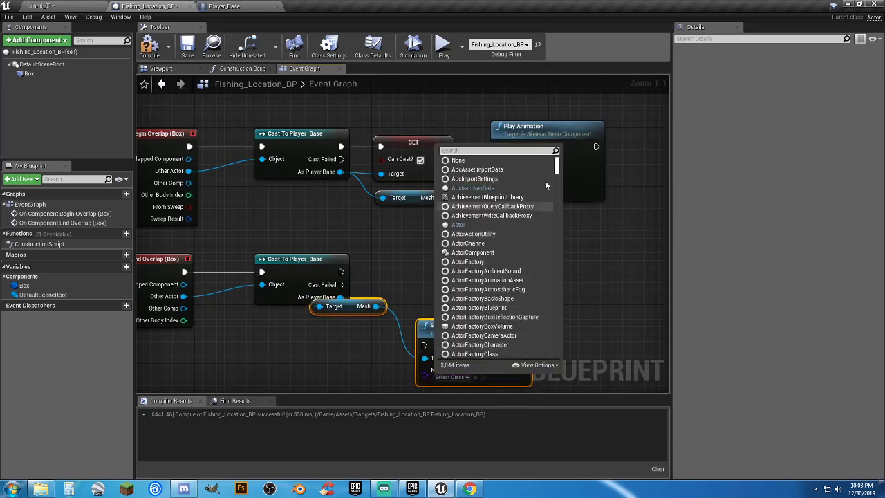
type("third")
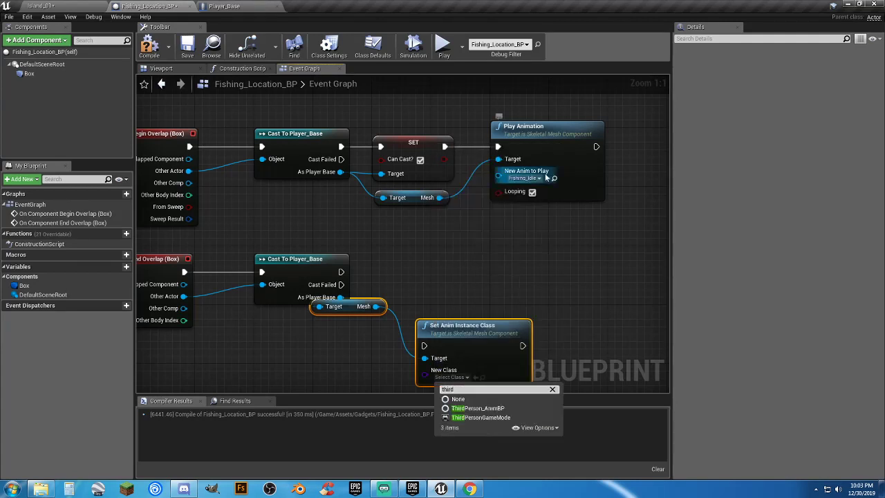
key("BackSpace")
key("BackSpace")
key("BackSpace")
key("BackSpace")
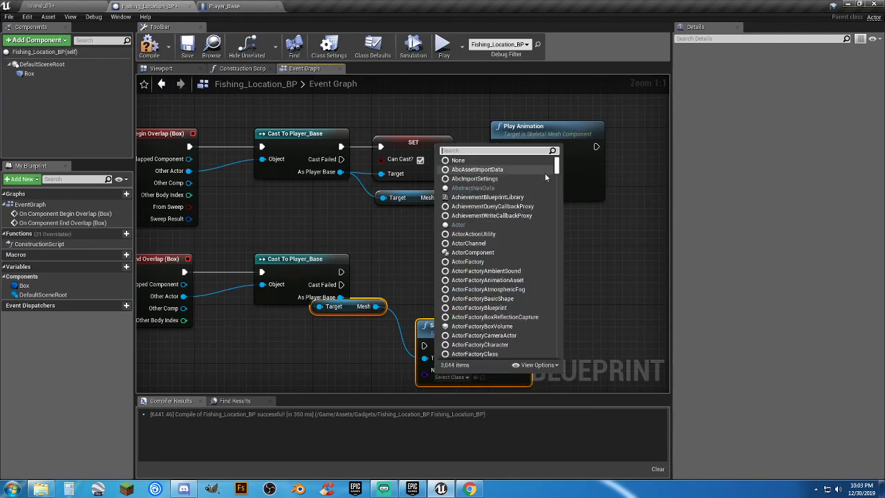
Step: Set the new class to Unarmed, wire the node to the End Overlap cast's execution output below Play Animation, and compile
type("unar")
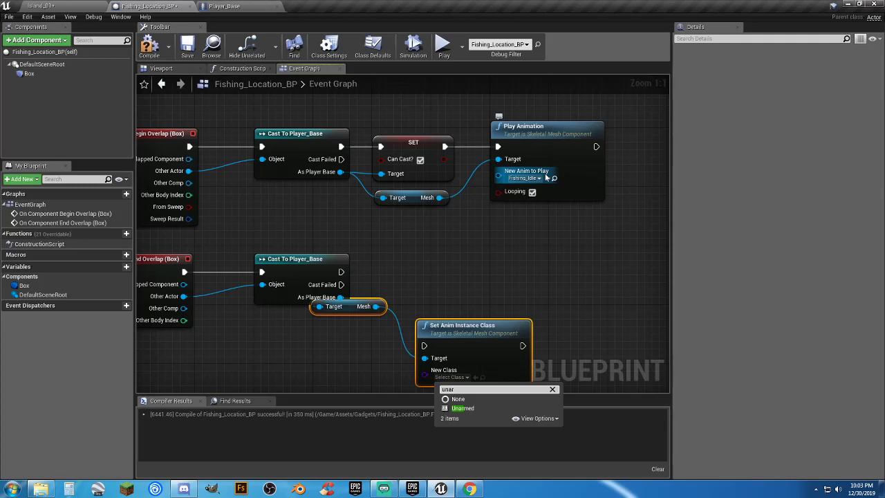
left_click(470, 409)
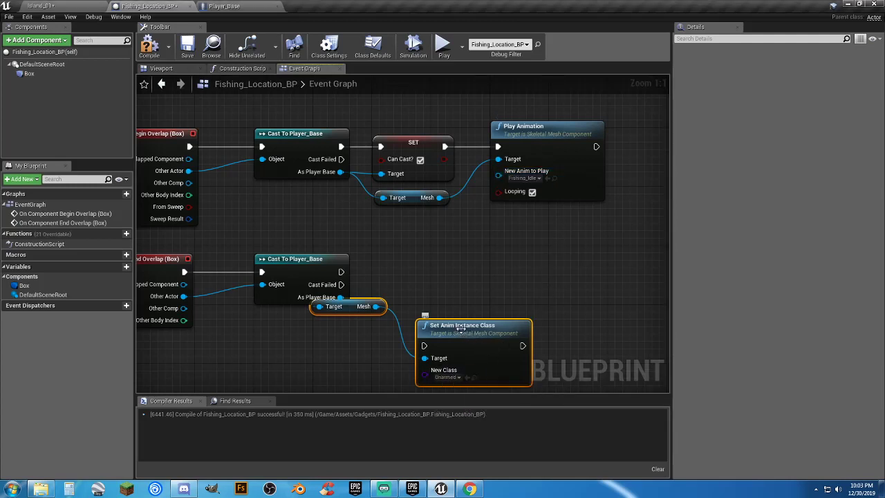
left_click_drag(460, 328, 341, 271)
left_click(506, 262)
left_click_drag(501, 269, 501, 262)
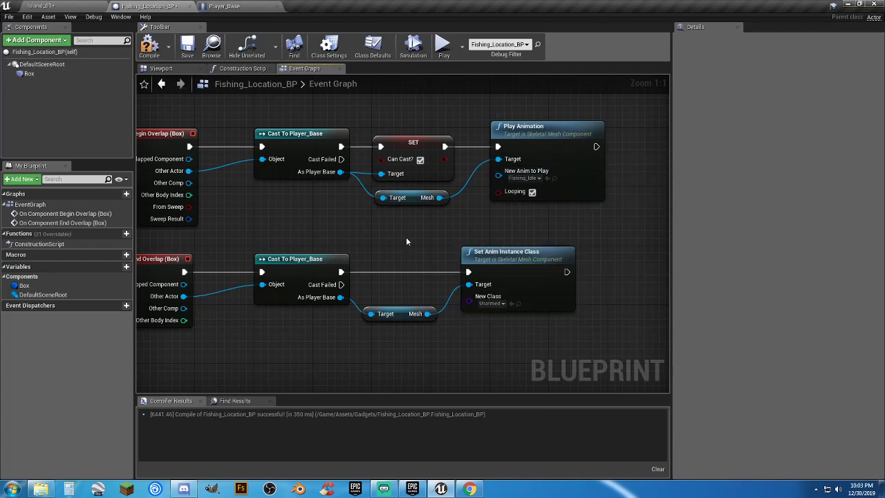
left_click_drag(499, 258, 529, 259)
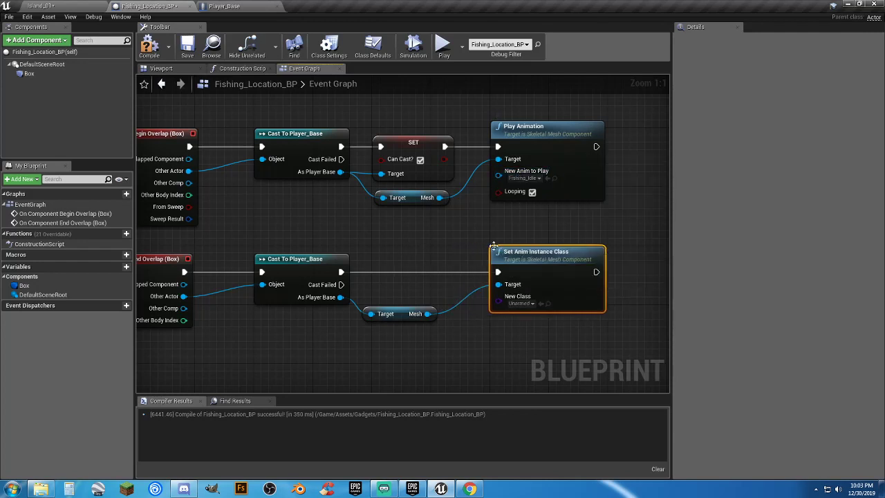
left_click(470, 231)
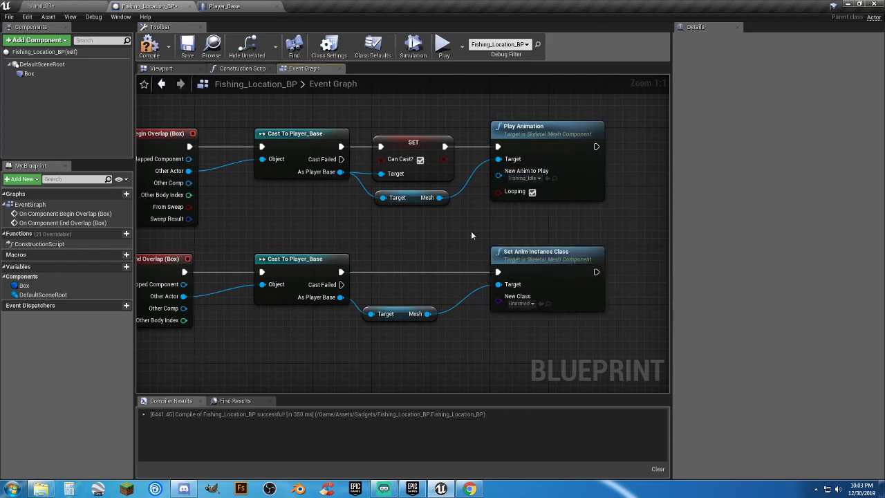
left_click(149, 47)
Step: Playtest the Island_01 level by walking the character onto the dock and back to the beach, and end the play session
left_click(62, 5)
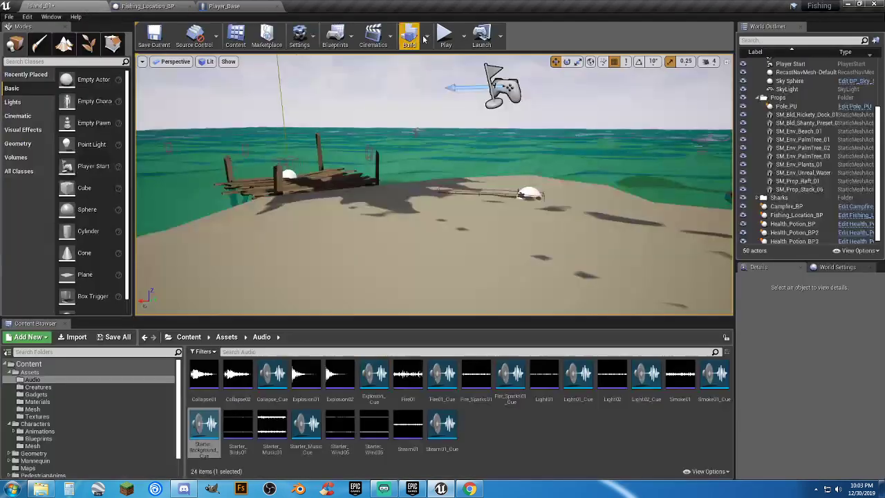
left_click(446, 35)
key("w")
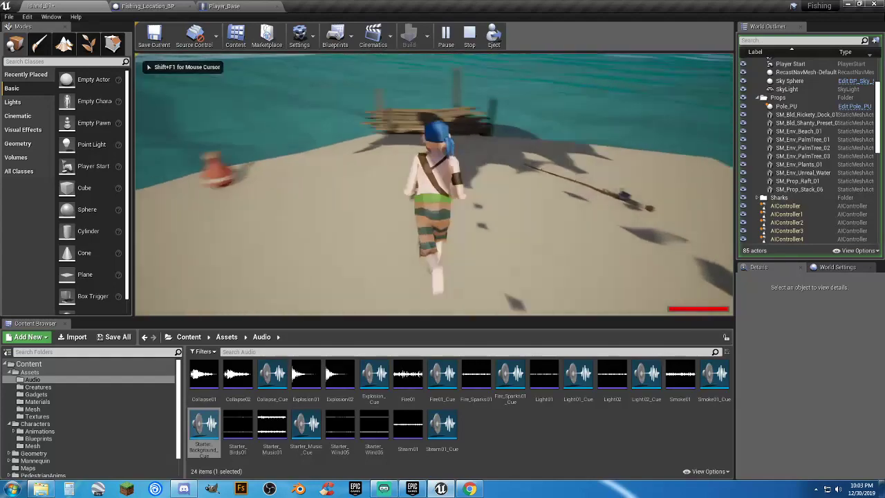
key("e")
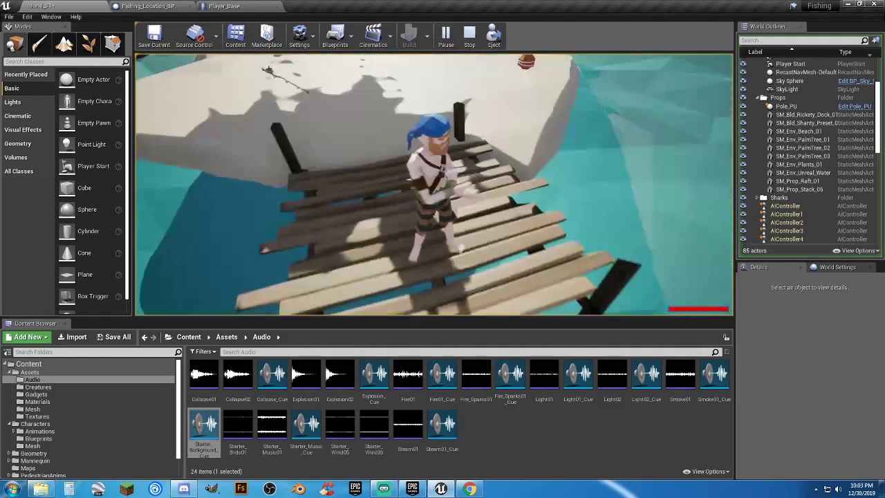
key("w")
key("w")
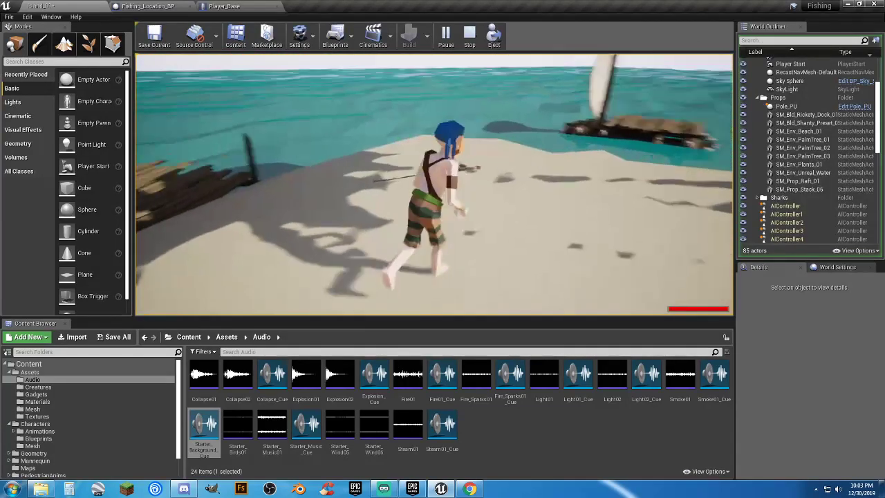
key("Escape")
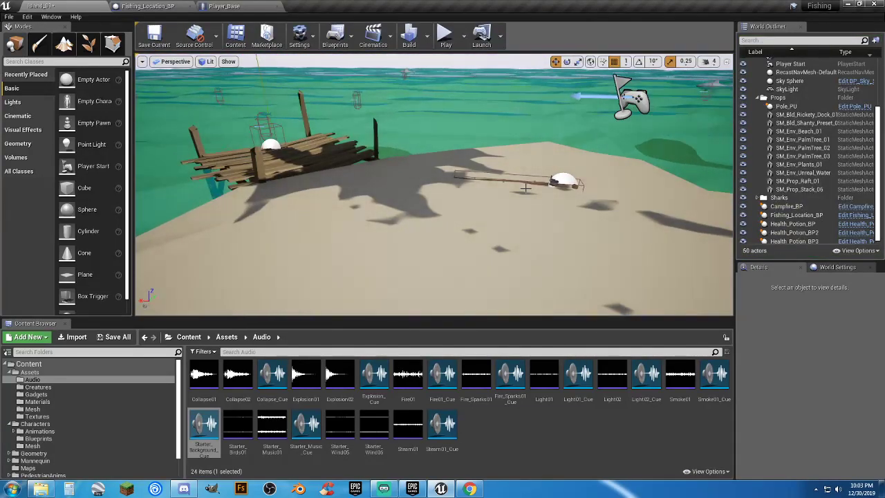
Step: In Fishing_Location_BP, move Play Animation farther along and insert a Branch node between it and the Can Cast? SET node
left_click(158, 8)
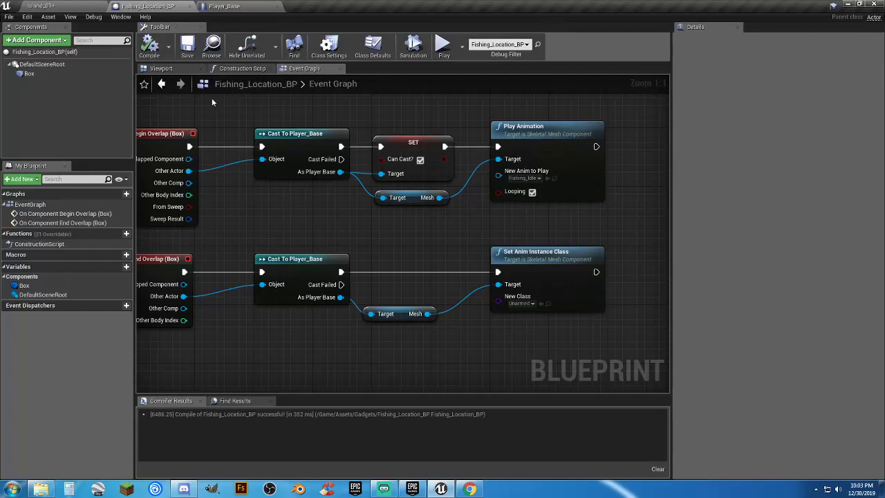
right_click_drag(340, 235, 322, 228)
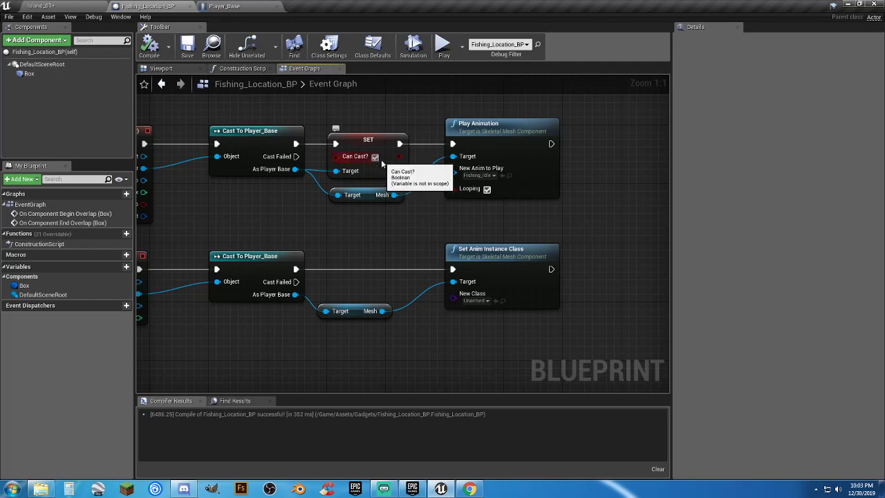
left_click(470, 131)
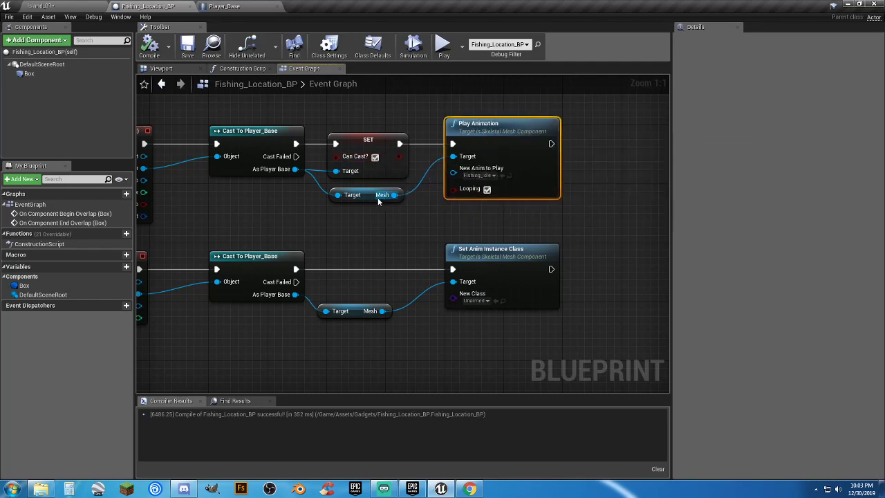
left_click_drag(487, 128, 631, 128)
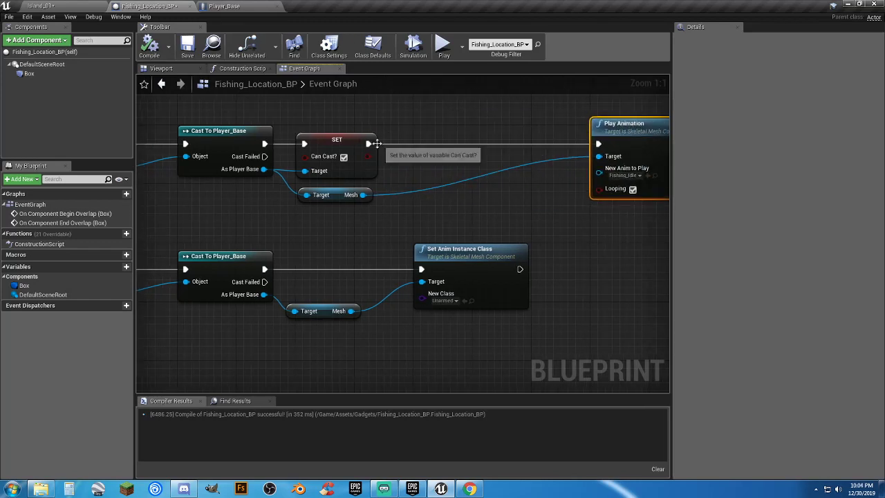
left_click_drag(369, 143, 447, 133)
type("bran")
left_click(508, 197)
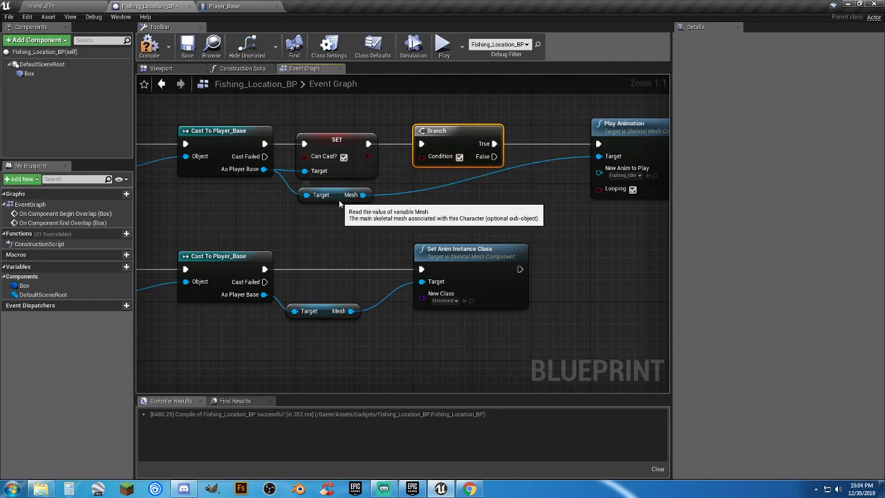
Step: Move the Mesh getter beneath the Branch node and add a Get Has Pole? node from the upper cast's As Player Base output
left_click_drag(338, 199, 469, 190)
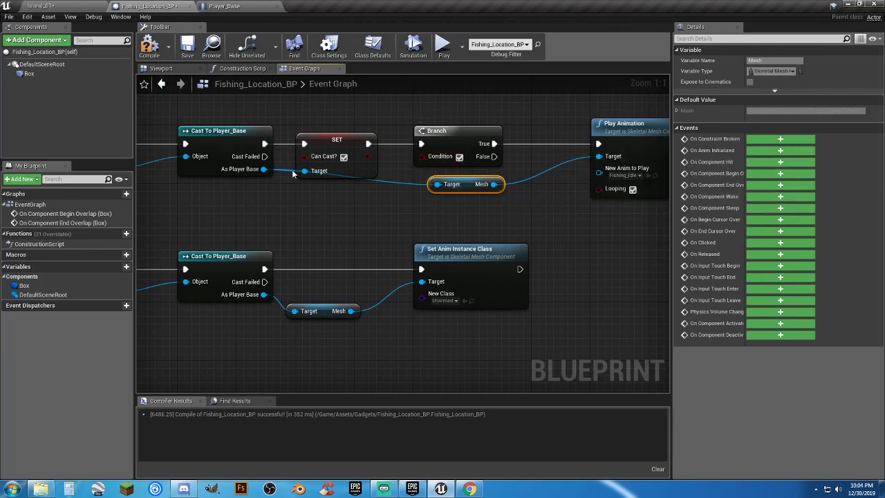
left_click_drag(263, 168, 281, 198)
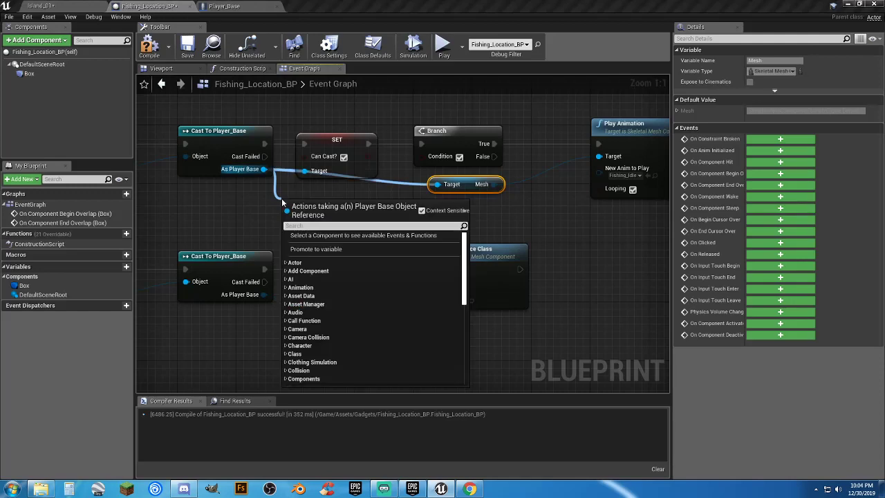
type("pole")
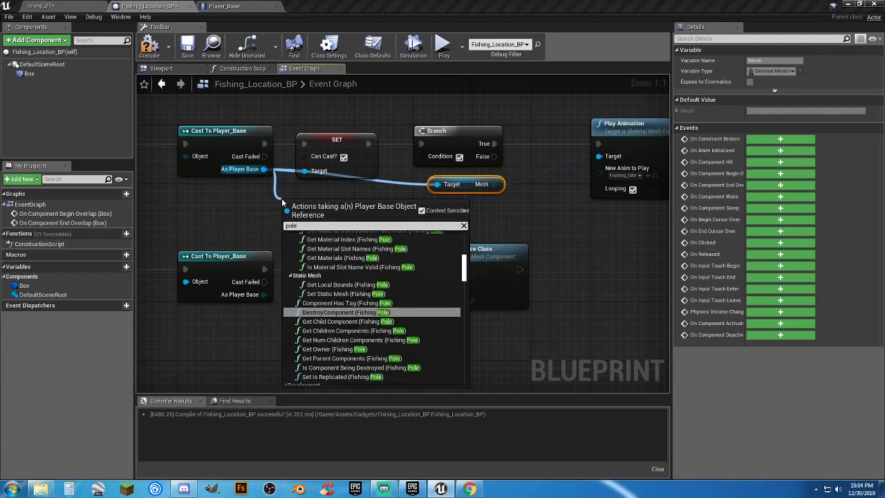
scroll(387, 332, "down", 10)
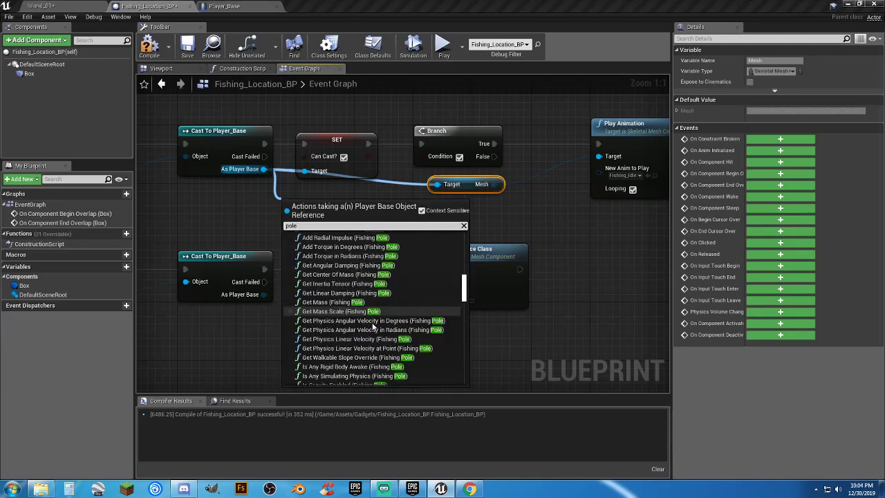
scroll(388, 331, "down", 15)
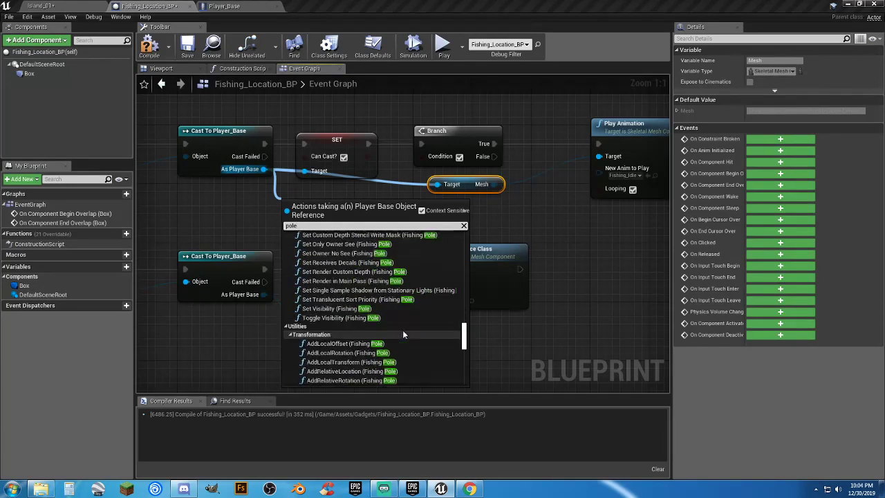
scroll(406, 334, "down", 10)
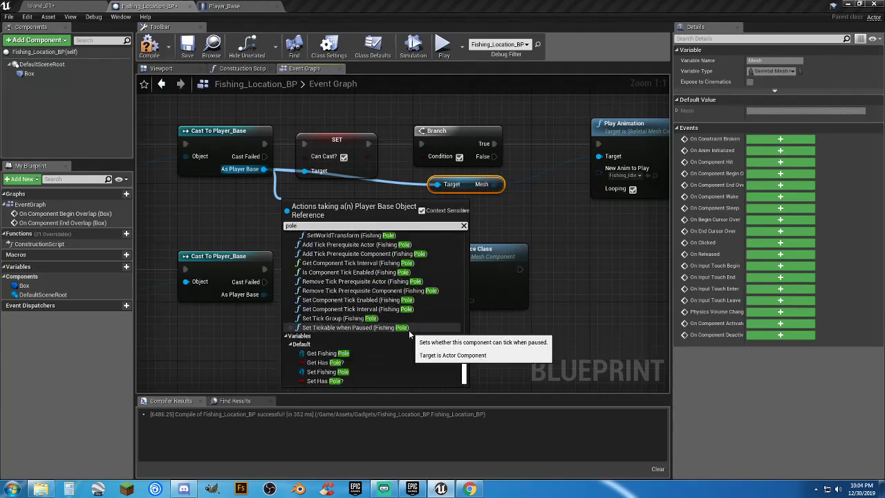
left_click(376, 364)
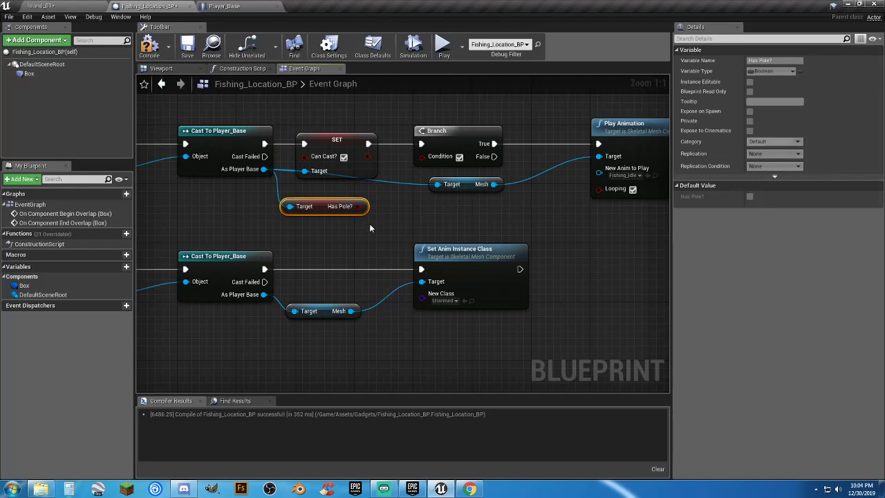
Step: Connect Has Pole? to the Branch's Condition, tuck the getter under the Can Cast? SET node, and compile Fishing_Location_BP
left_click_drag(356, 206, 419, 159)
left_click_drag(320, 207, 332, 196)
left_click(387, 223)
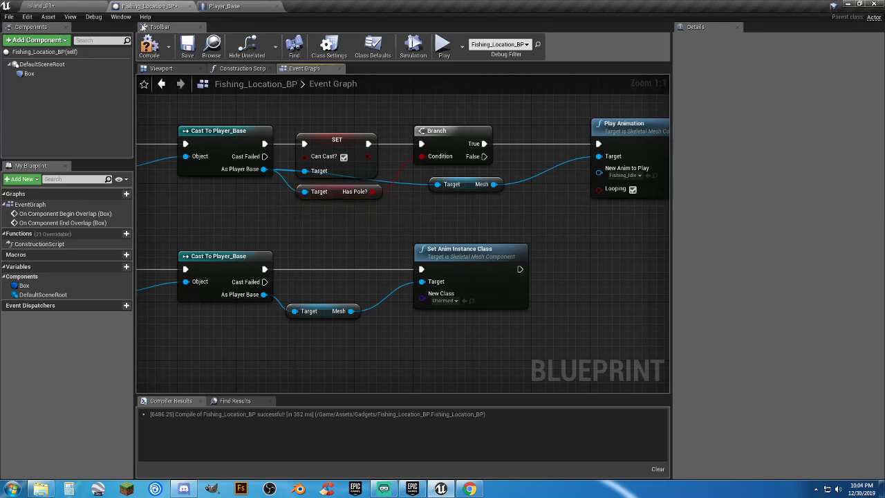
left_click(149, 47)
Step: Playtest Island_01 by visiting the dock without the pole, picking up the pole from the beach, returning to the dock, and ending play
left_click(48, 17)
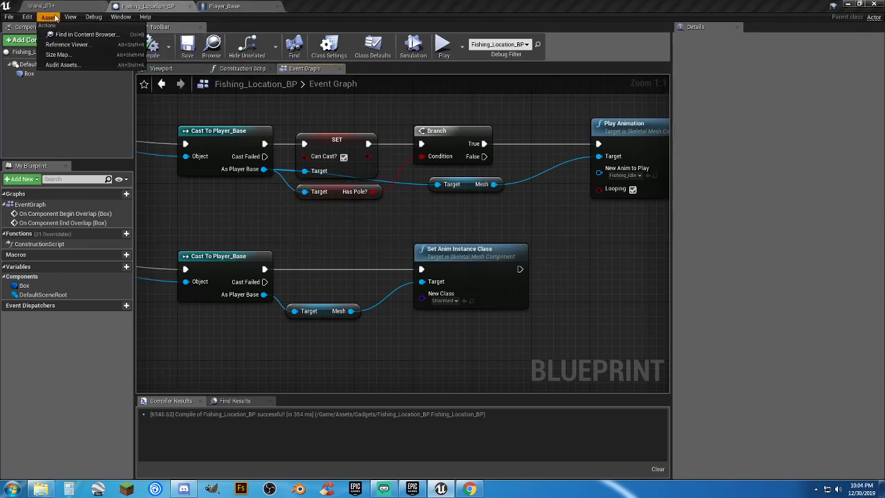
left_click(59, 8)
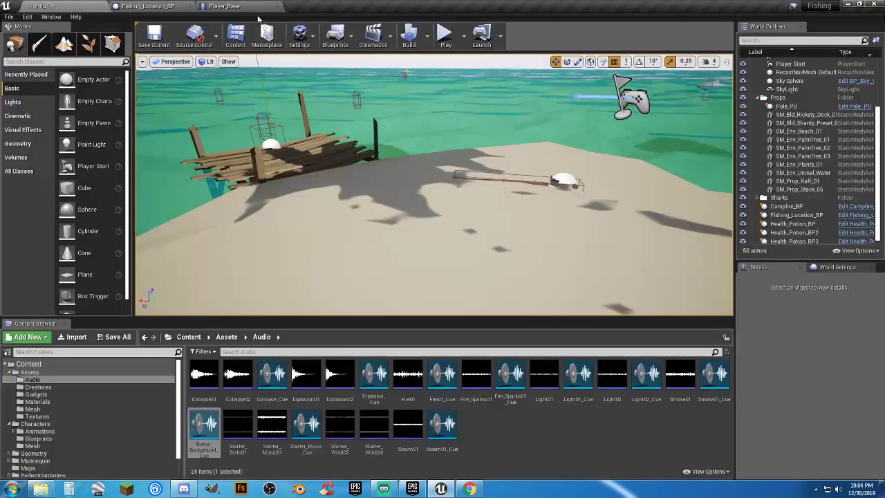
left_click(444, 35)
key("w")
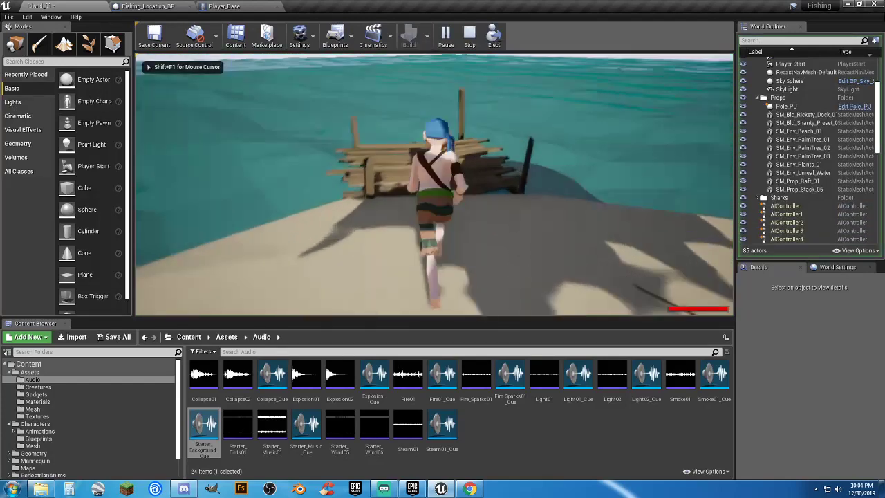
key("w")
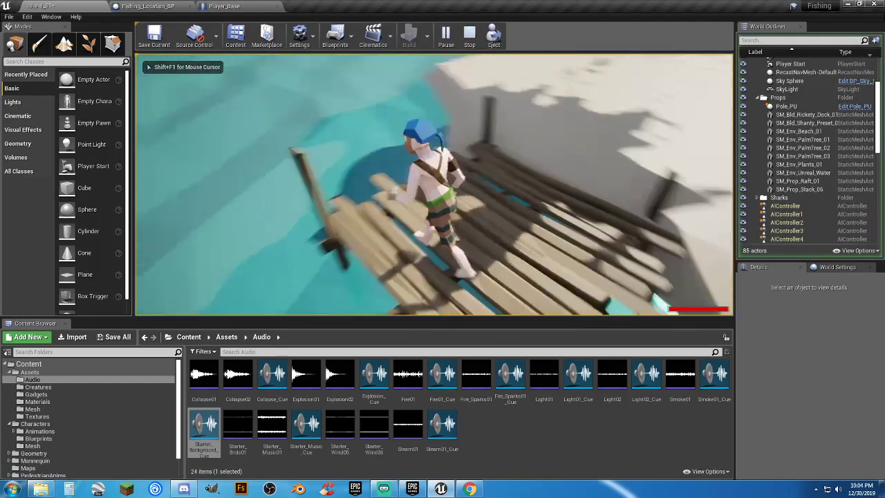
key("w")
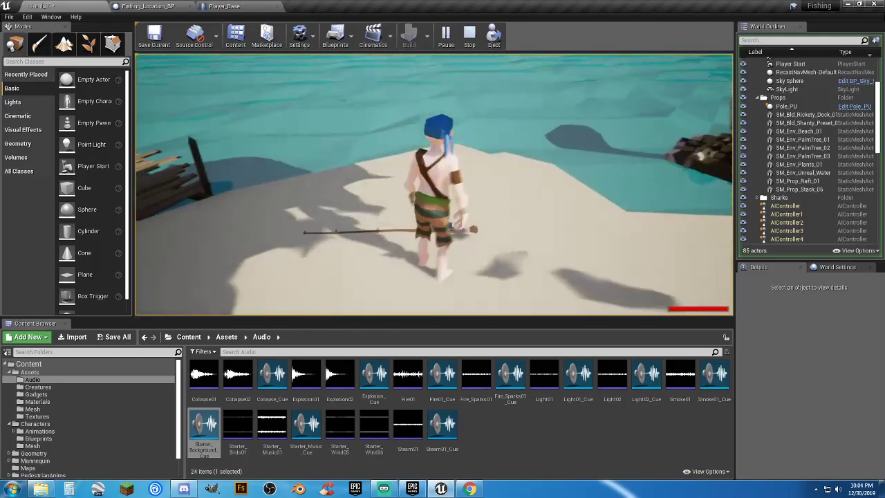
key("w")
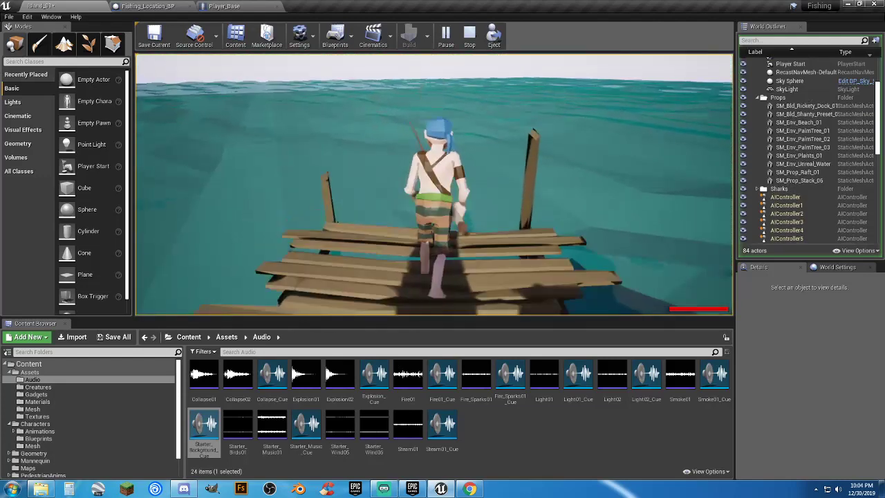
key("s")
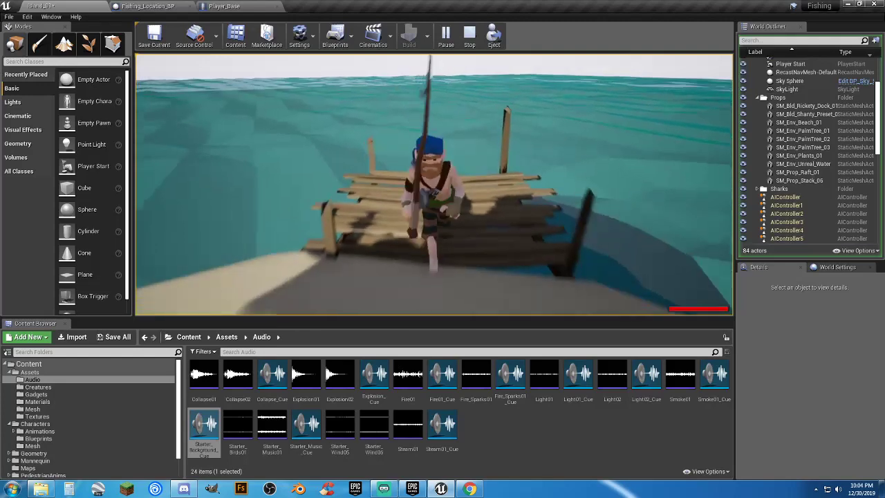
key("w")
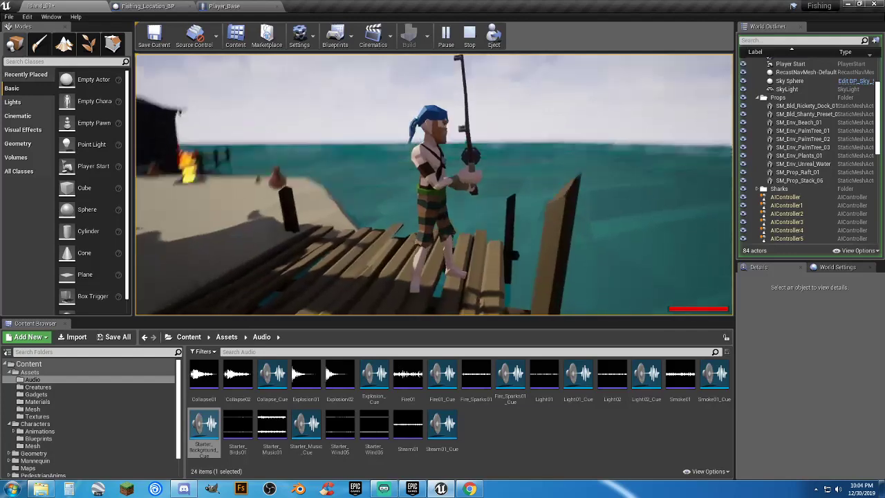
key("e")
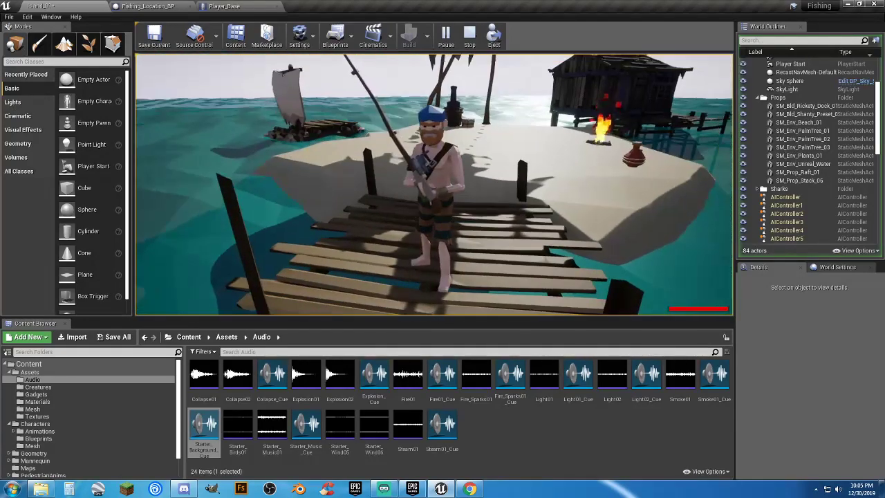
key("Escape")
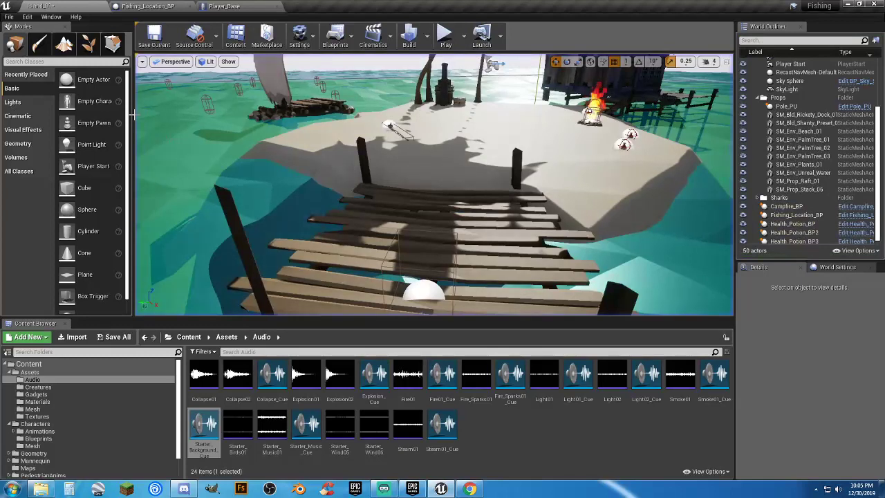
Step: Close the Fishing_Location_BP and Player_Base editors and open the Fishing_Idle animation from the Characters/Animations/Fishing folder
left_click(188, 6)
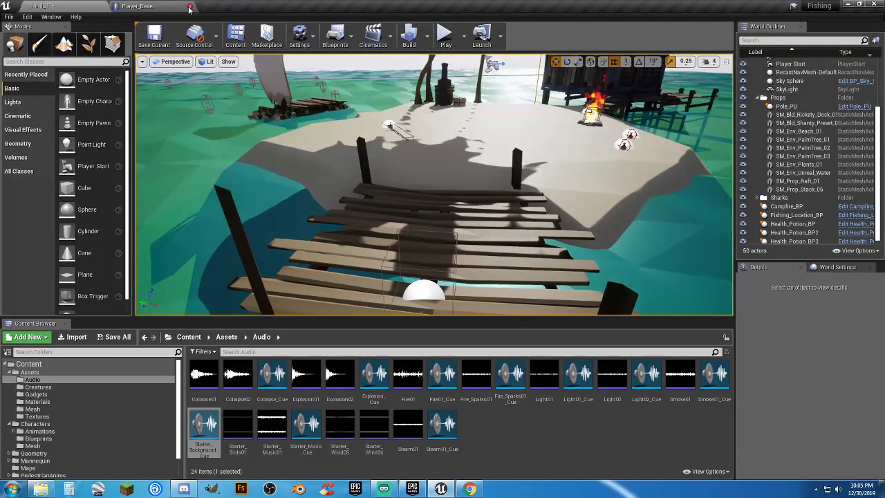
left_click(188, 6)
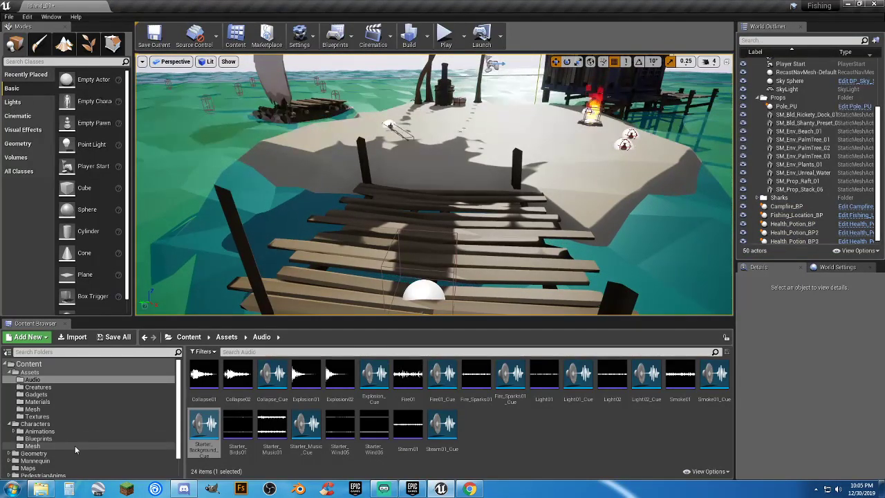
left_click(40, 430)
double_click(203, 380)
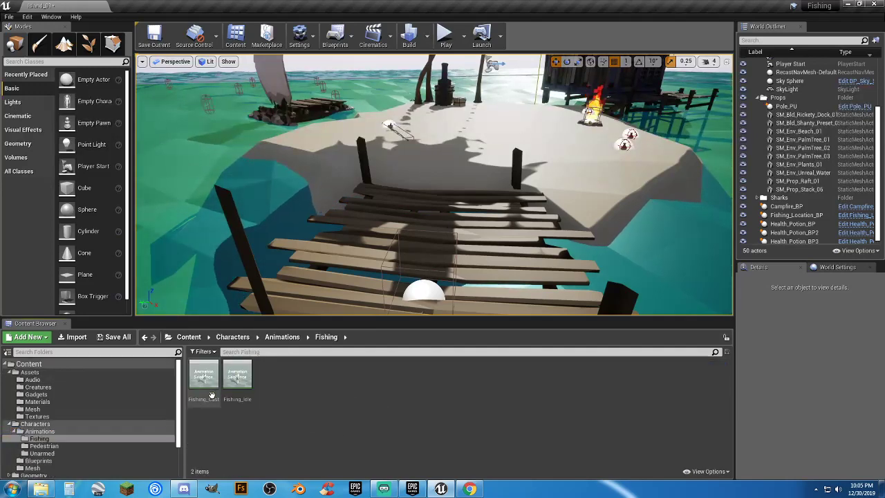
double_click(235, 400)
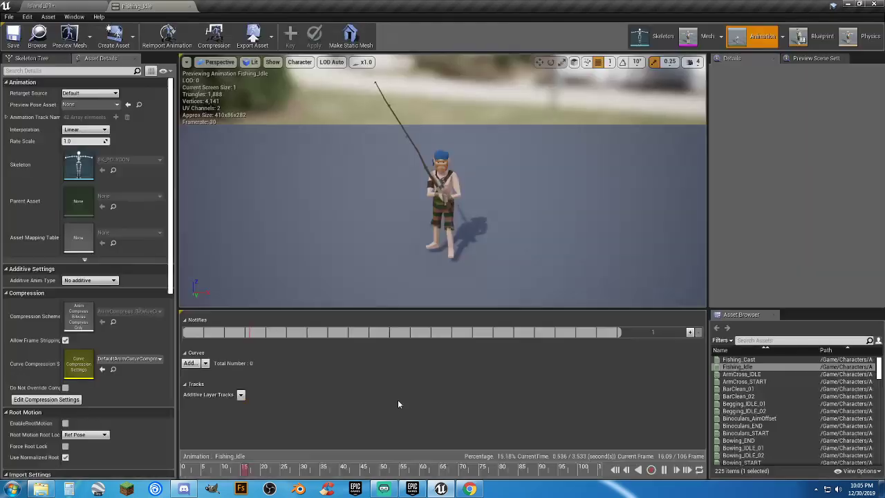
Step: Get a close view of the character's hands on the rod and set the Fishing_Idle animation to frame 0
key("w")
right_click_drag(442, 180, 418, 179)
scroll(442, 179, "up", 2)
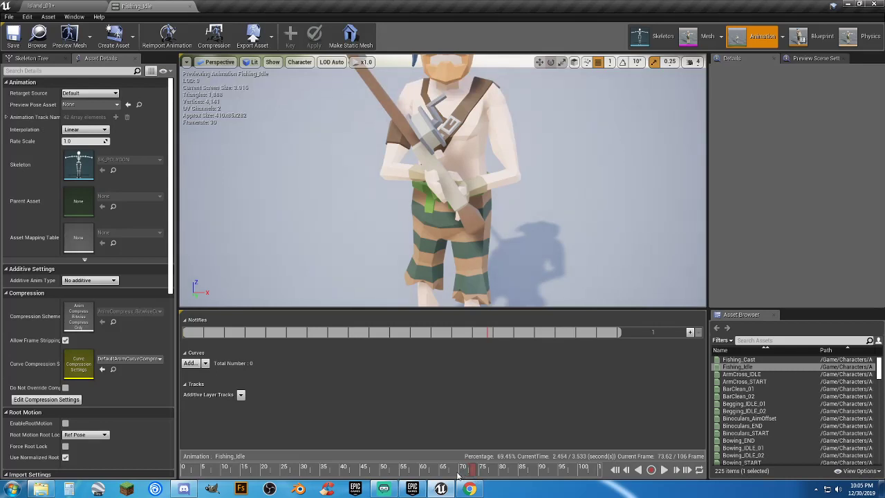
left_click_drag(474, 471, 178, 469)
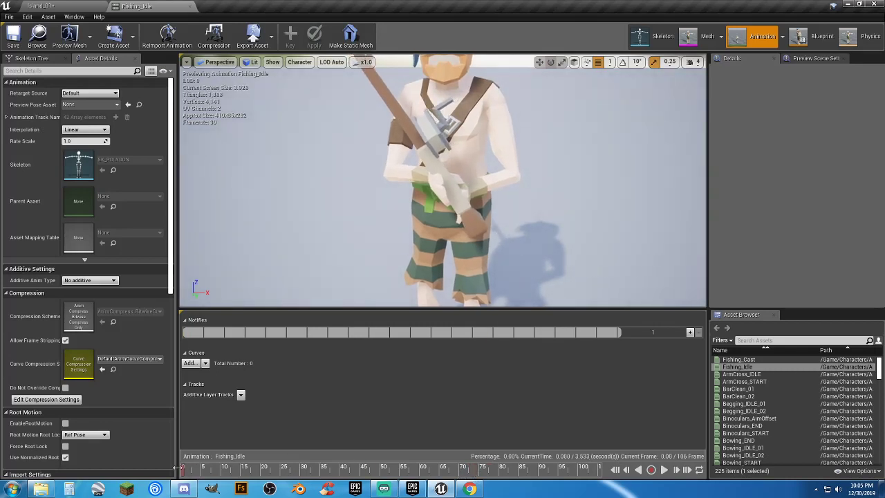
Step: Select the Main_Hand socket in the skeleton hierarchy and rotate it to about X 147.8, Y -14.9, Z 90
left_click(32, 58)
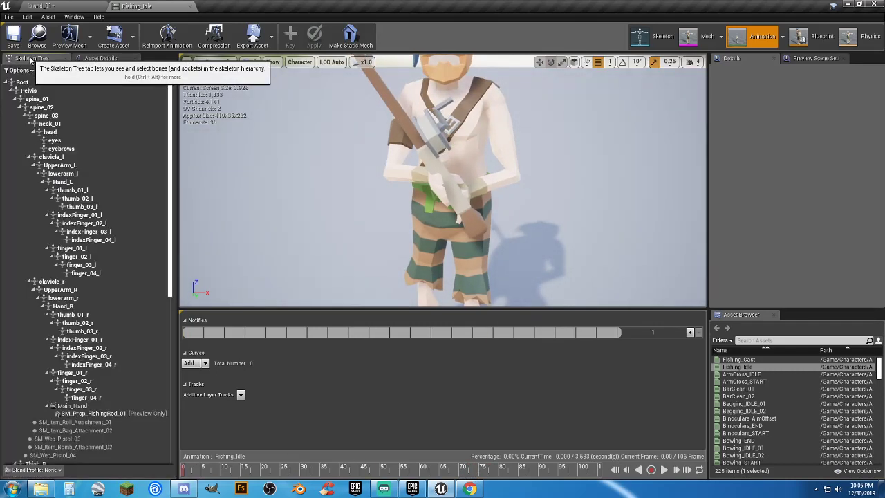
left_click(69, 405)
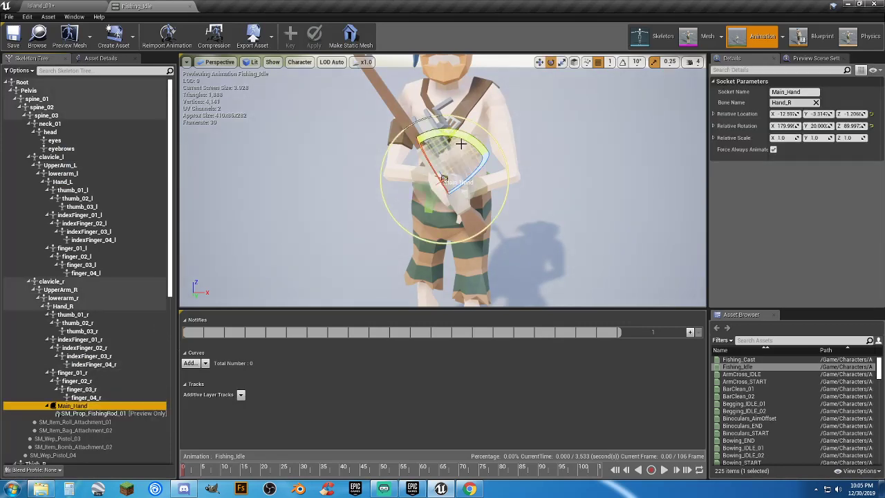
left_click_drag(463, 138, 392, 178)
right_click_drag(505, 180, 580, 155)
right_click_drag(442, 169, 453, 220)
left_click_drag(410, 157, 434, 156)
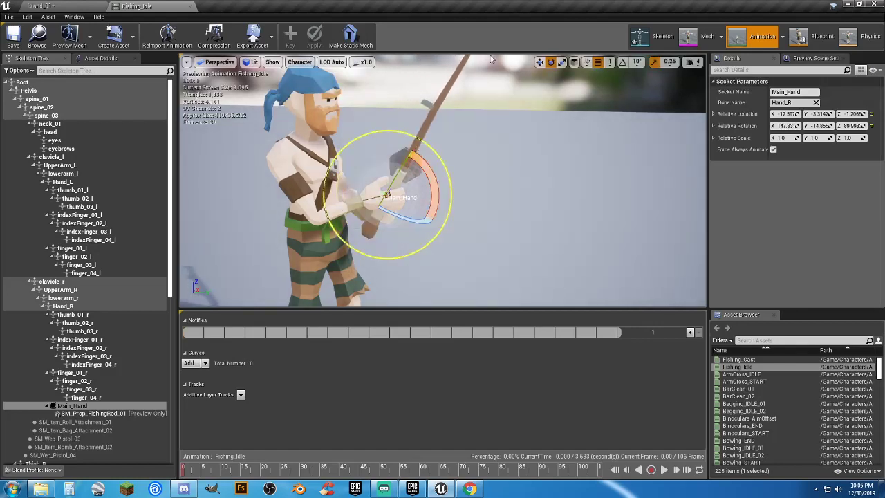
Step: Move the Main_Hand socket to a relative location of about X -9.46, Y -3.26, Z -0.99 so the rod fits the grip
left_click(541, 62)
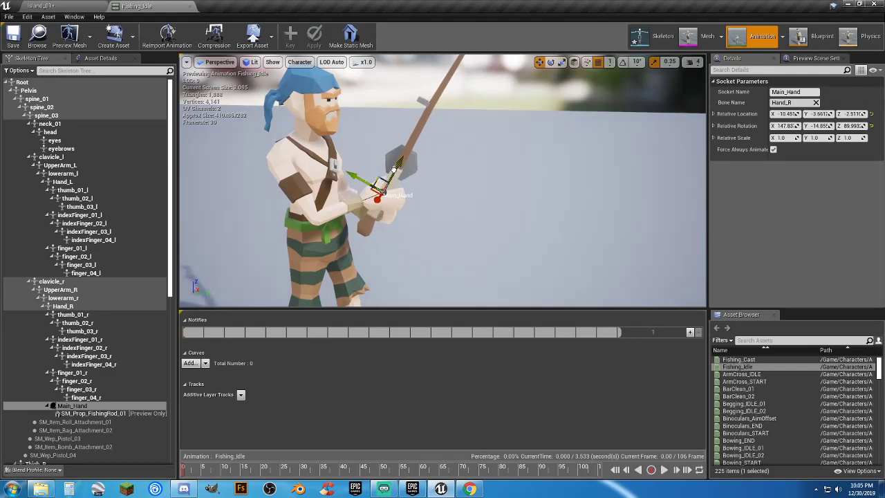
mouse_move(420, 186)
right_mouse_down()
mouse_move(276, 207)
mouse_move(307, 187)
mouse_move(332, 190)
mouse_move(276, 181)
mouse_move(397, 194)
mouse_move(405, 185)
right_mouse_up()
key("w")
key("a")
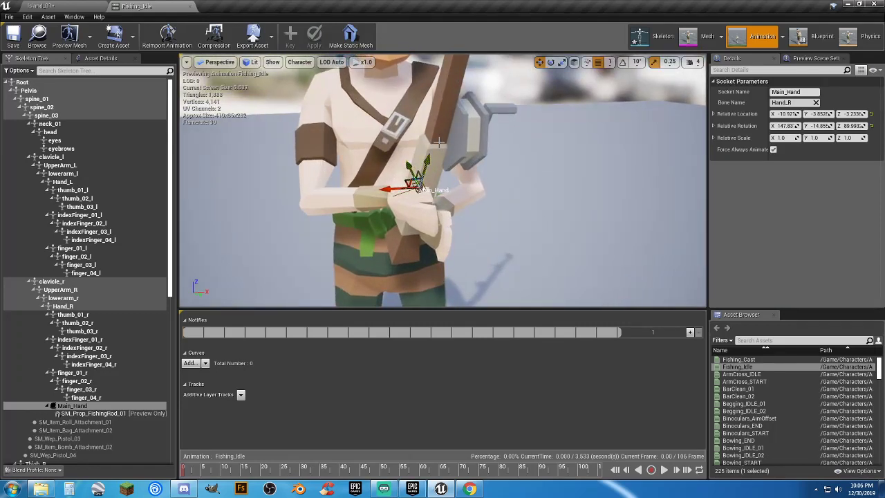
left_click_drag(430, 160, 425, 170)
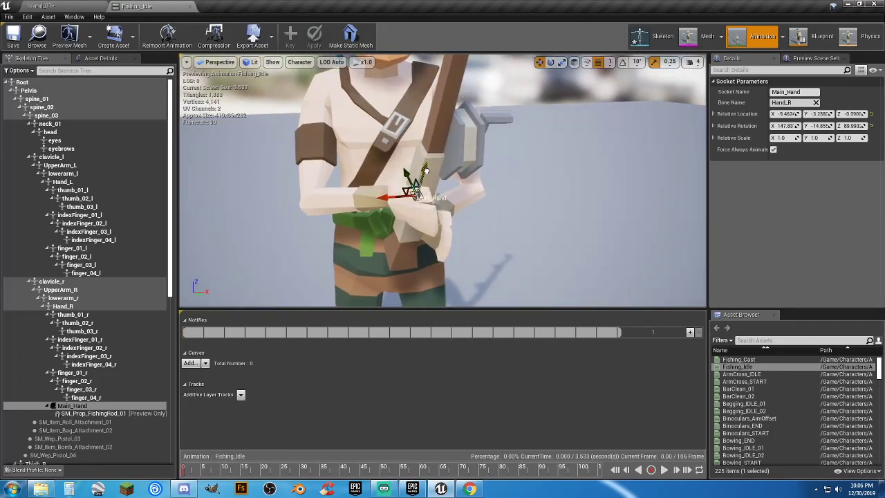
key("d")
right_click_drag(463, 189, 311, 192)
left_click_drag(428, 184, 463, 185)
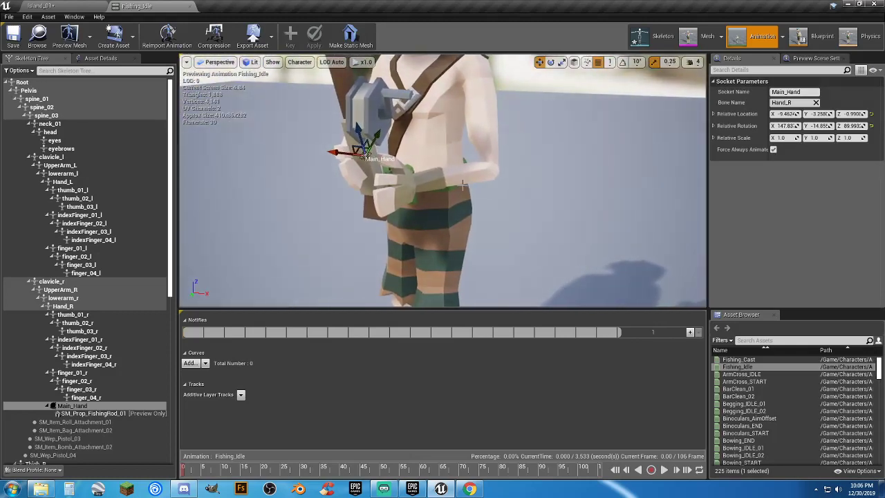
Step: Move the Hand_L bone to a local location of about X 31.29, Y 2.55, Z -0.59 and key it at frame 0
left_click(412, 183)
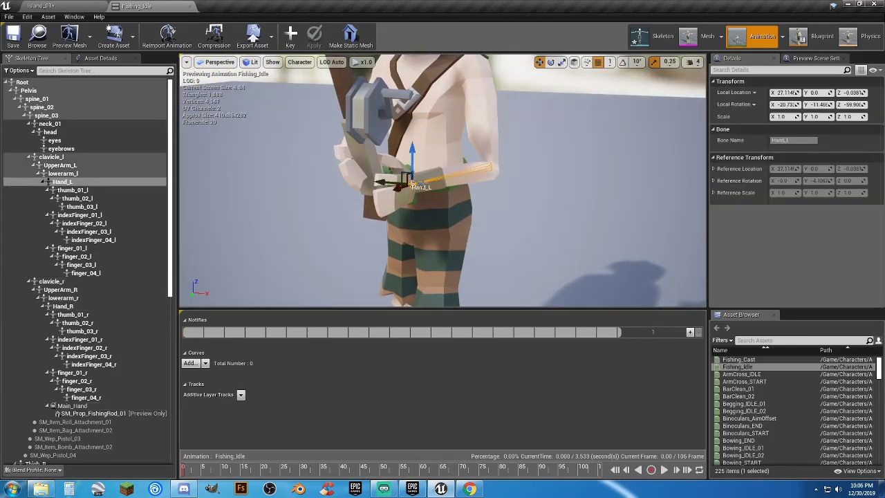
left_click_drag(410, 158, 411, 164)
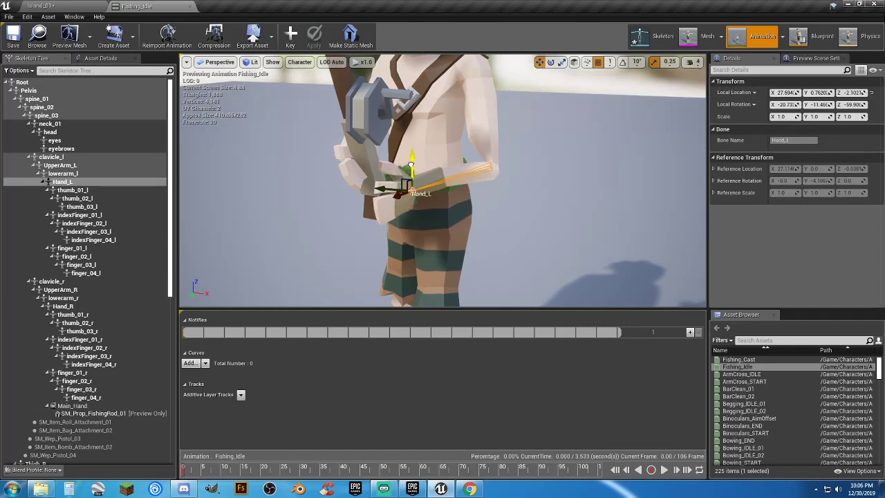
mouse_move(383, 188)
left_mouse_down()
mouse_move(360, 187)
mouse_move(370, 187)
left_mouse_up()
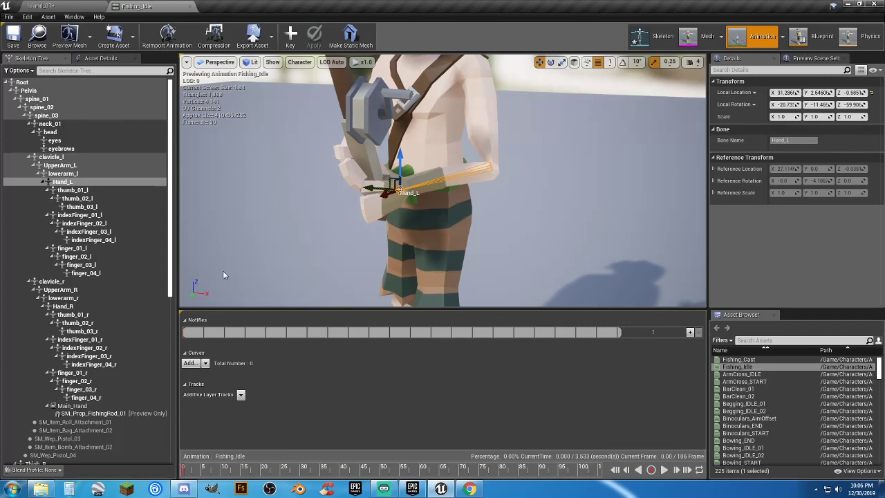
left_click(290, 35)
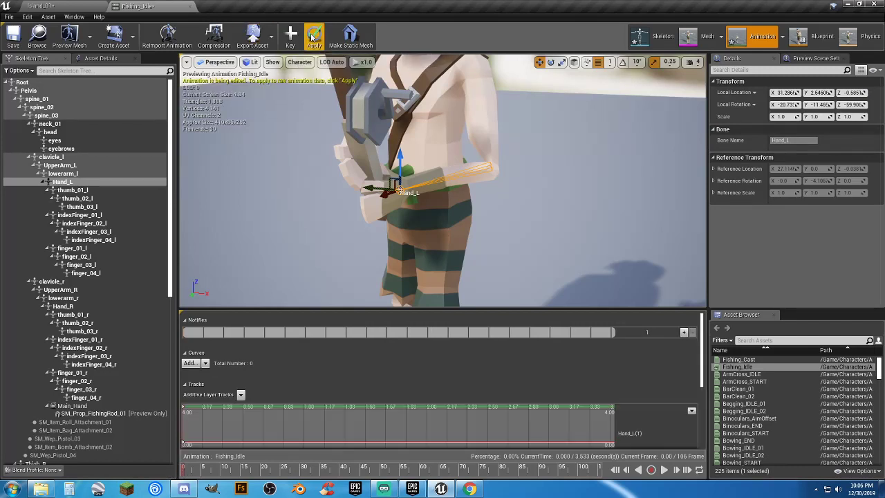
Step: Apply the Hand_L edit to the Fishing_Idle animation, preview the playback, and save and close the asset
left_click(313, 37)
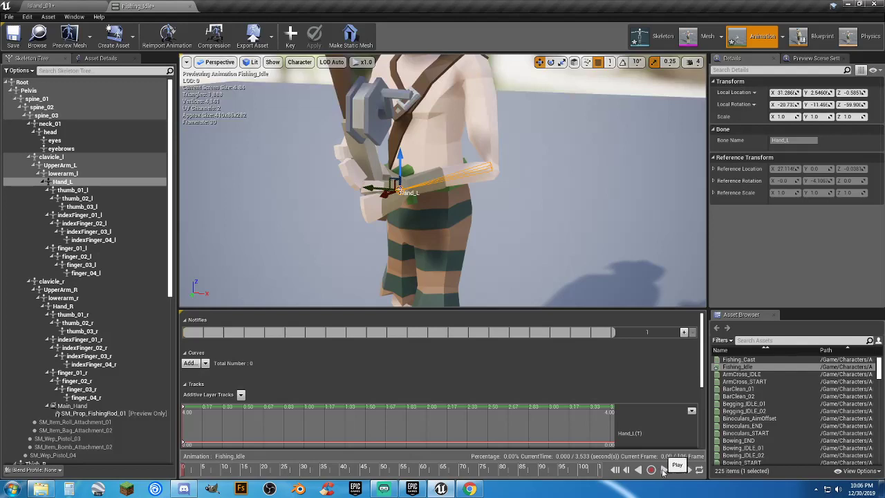
left_click(664, 470)
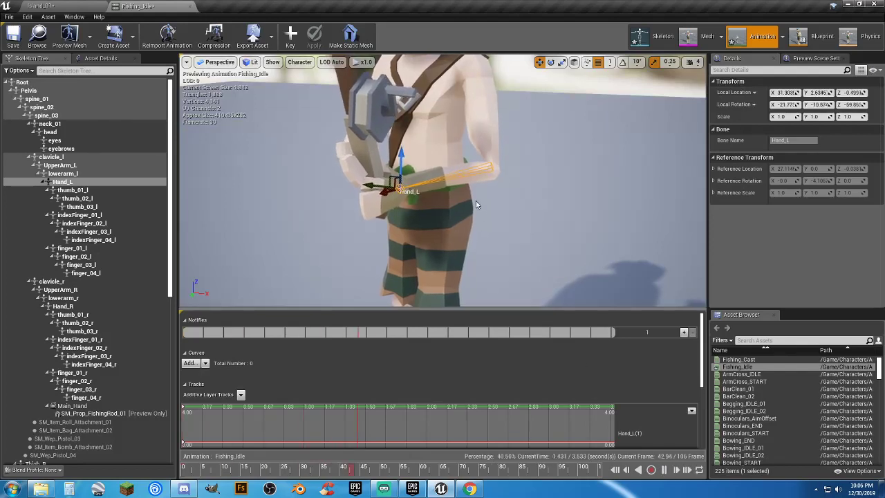
right_click_drag(442, 179, 387, 162)
right_click_drag(476, 203, 578, 203)
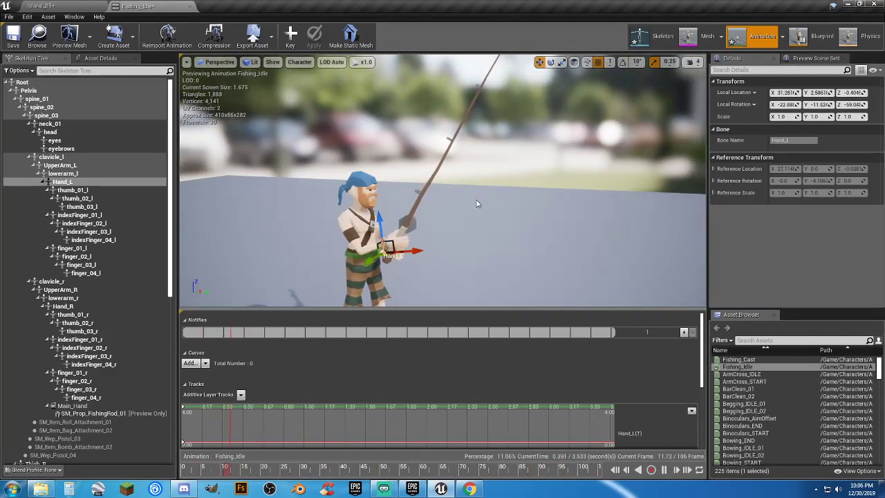
left_click(13, 36)
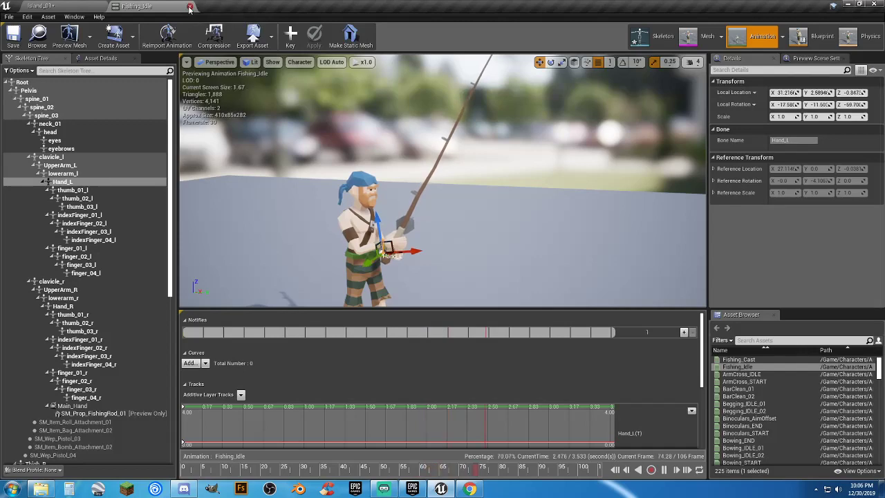
left_click(190, 7)
Step: Play-test the level with the pole at the dock's fishing spot and examine the fishing idle pose
left_click(444, 36)
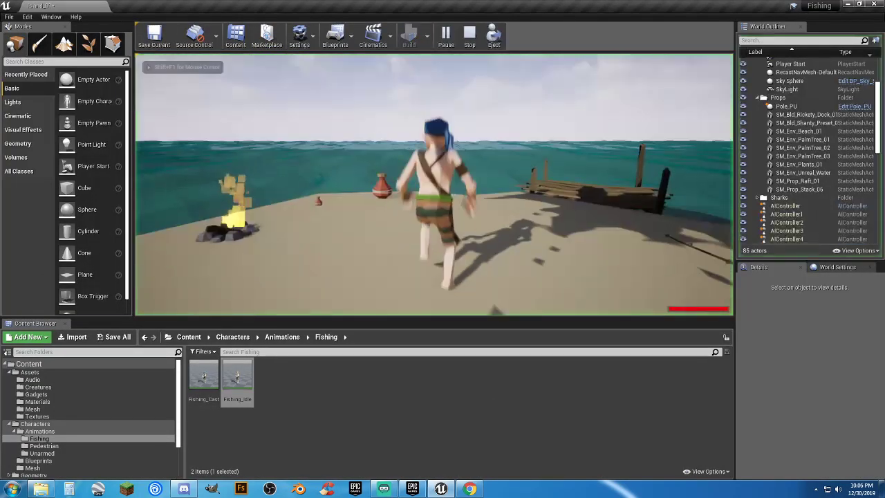
key("w")
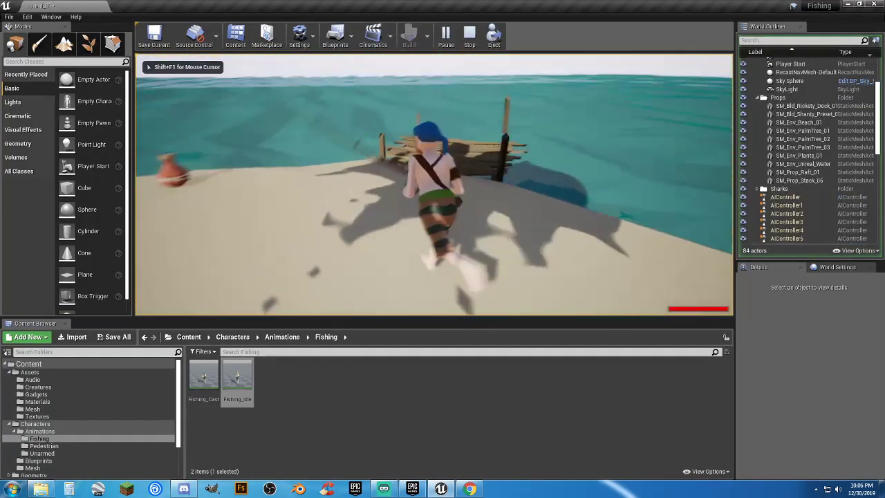
key("e")
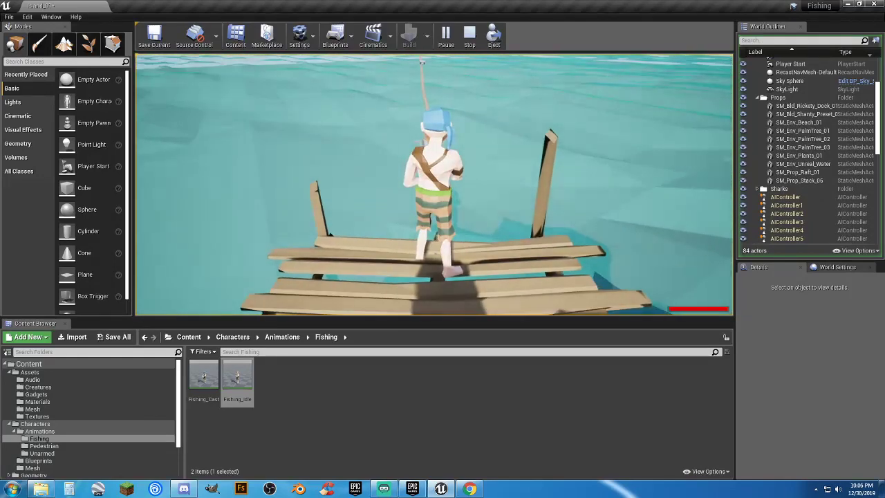
key("w")
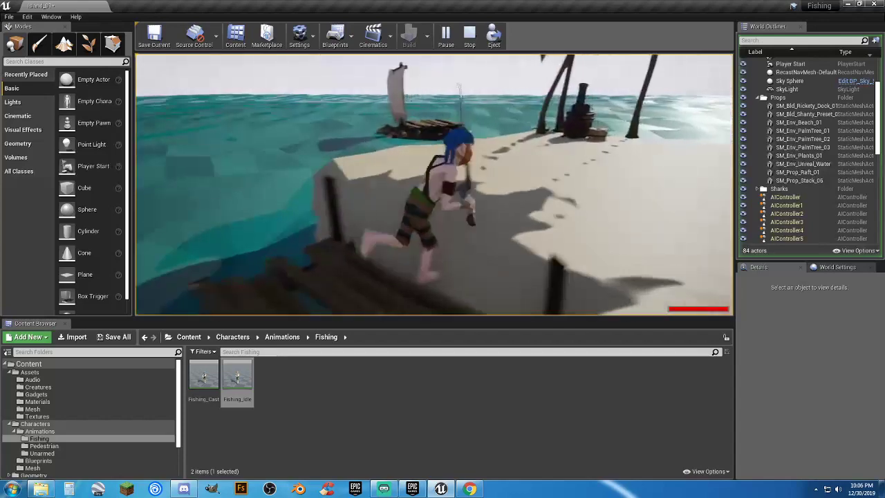
key("s")
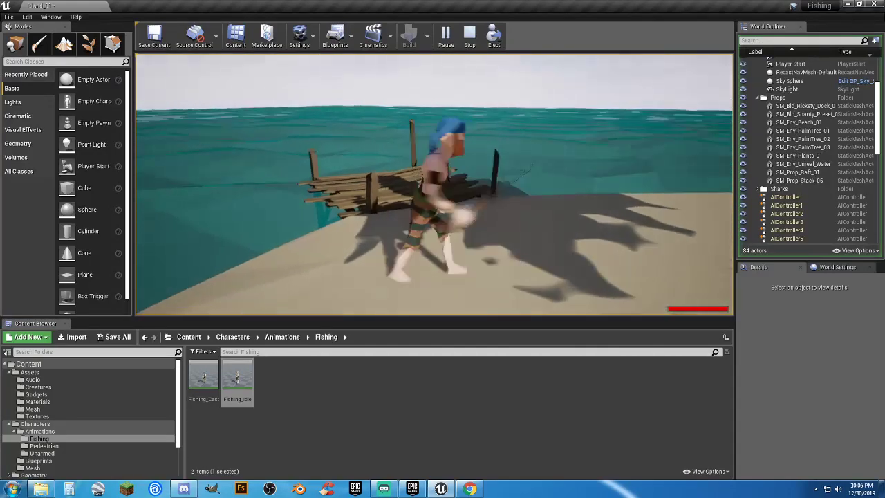
key("w")
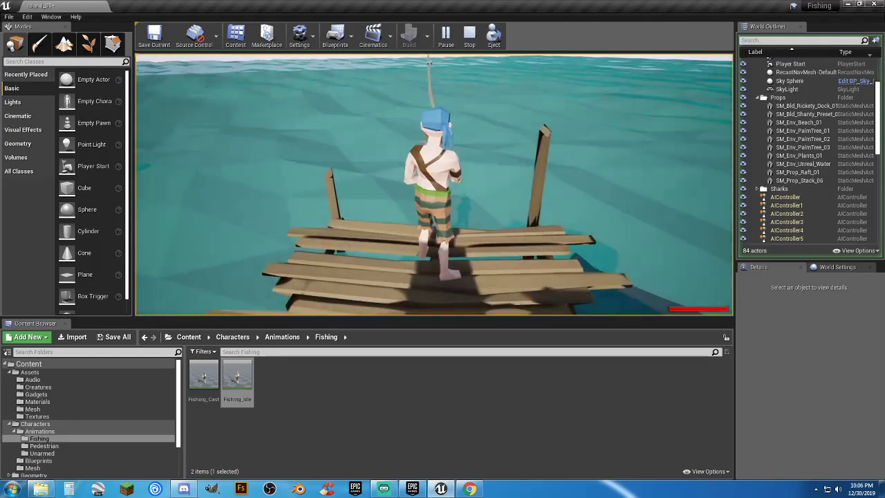
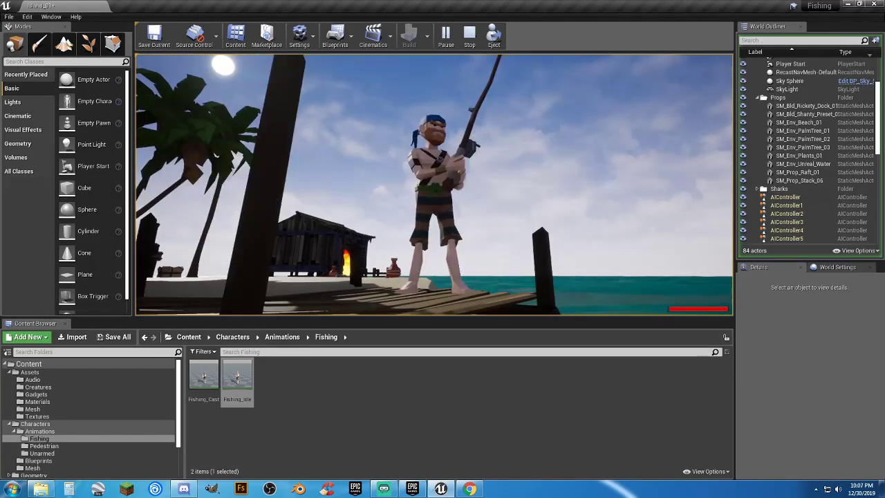
key("Escape")
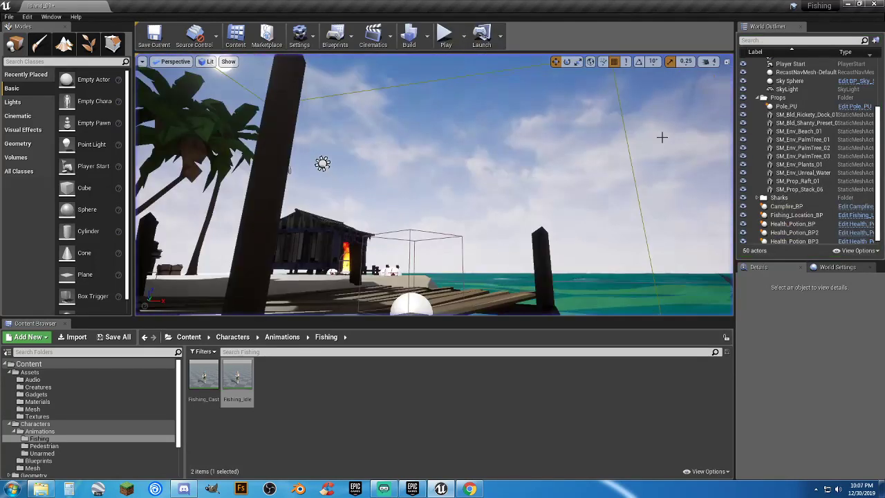
Step: Reopen Fishing_Idle and try lowering the Root bone to a local Z location of about -12.77
double_click(247, 365)
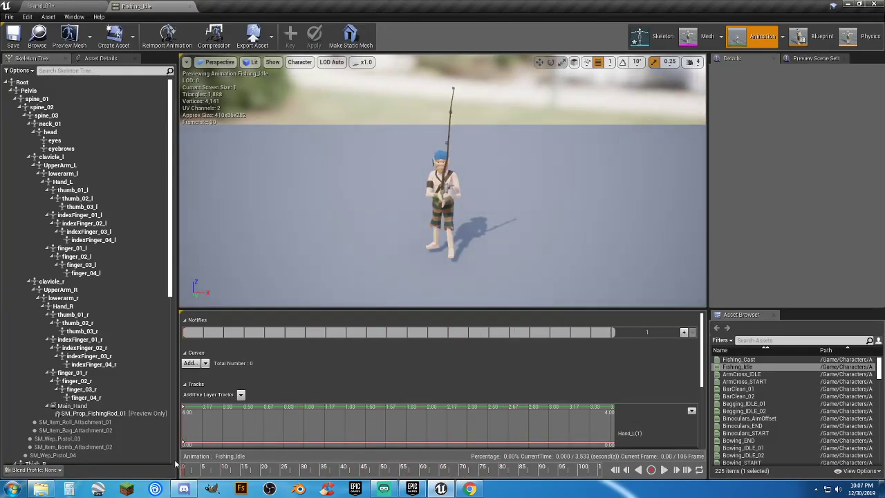
left_click(21, 82)
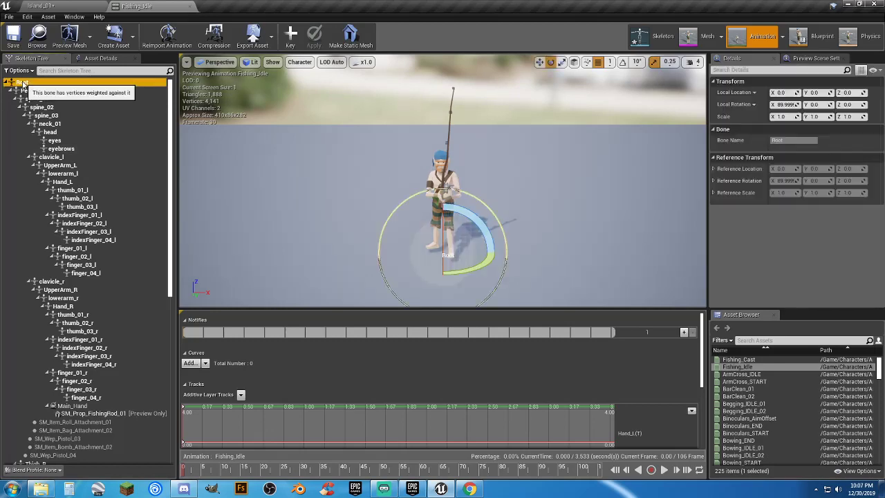
right_click_drag(357, 183, 377, 200)
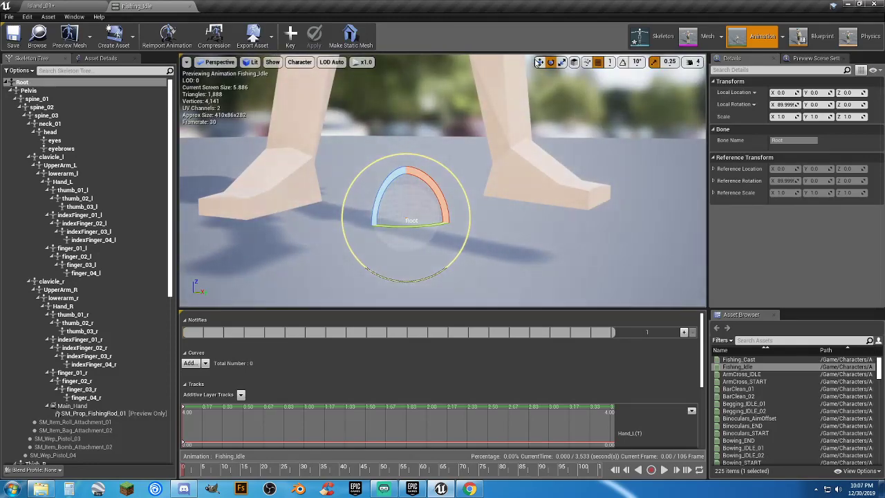
left_click(539, 62)
scroll(432, 202, "down", 3)
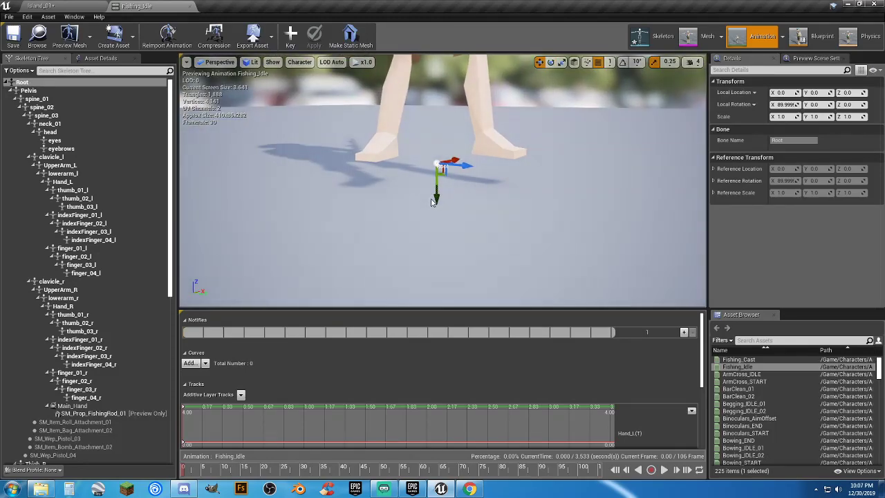
left_click_drag(436, 192, 436, 219)
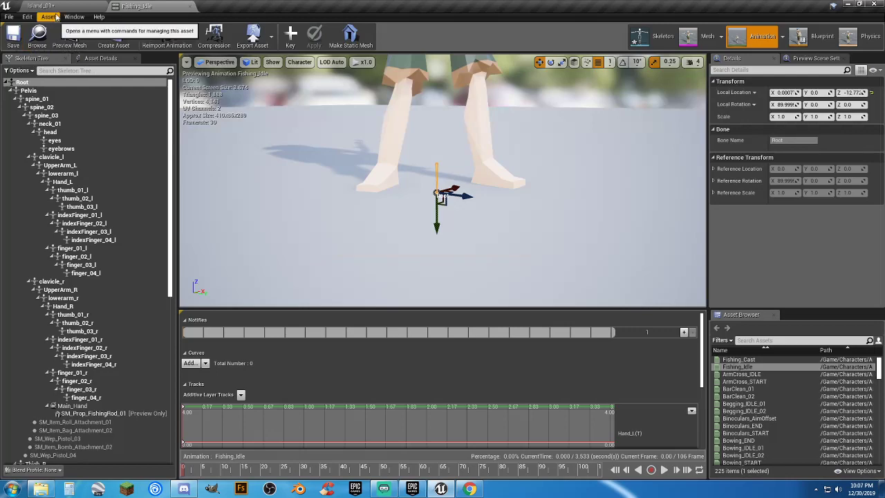
Step: Return to the Island_01 level and play-test it with the Fishing_Idle animation still open
left_click(76, 7)
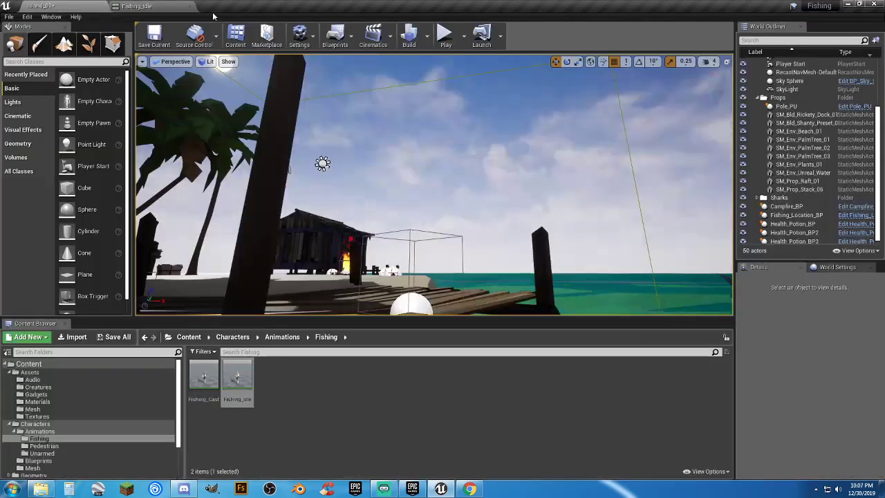
left_click(443, 39)
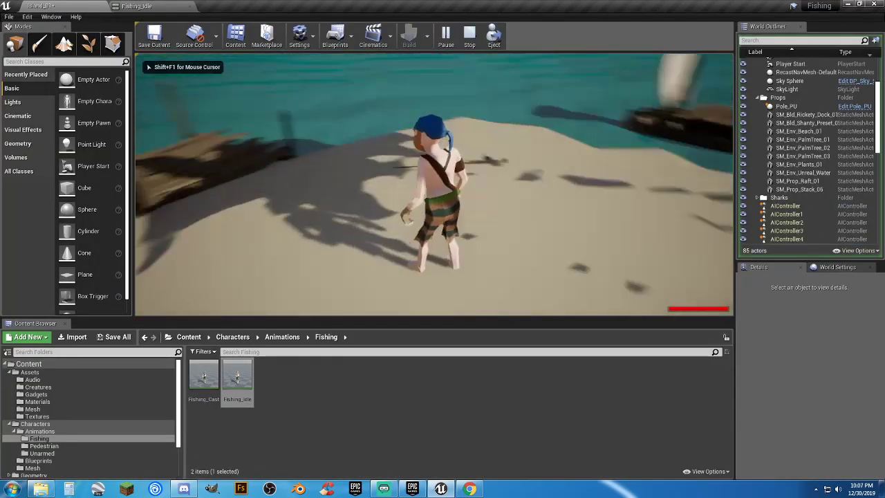
key("w")
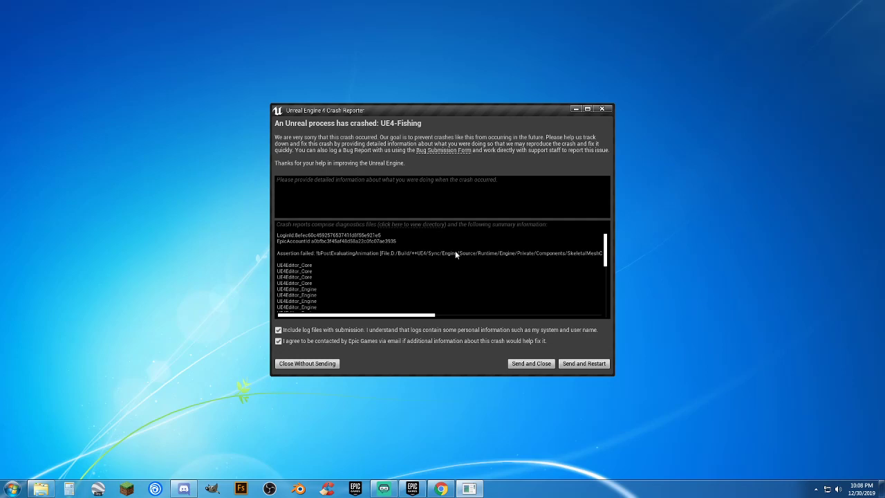
Step: Dismiss the crash report without sending it and reopen the Fishing project from the Epic Games Launcher library
left_click(315, 366)
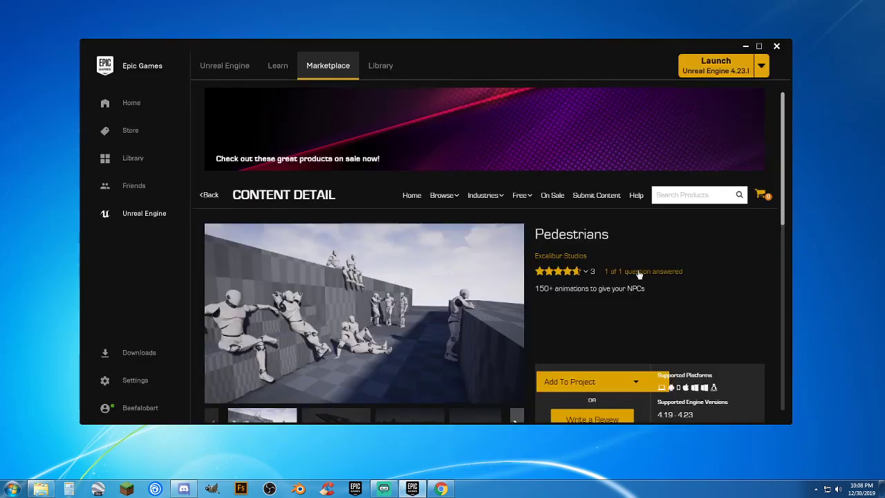
left_click(377, 70)
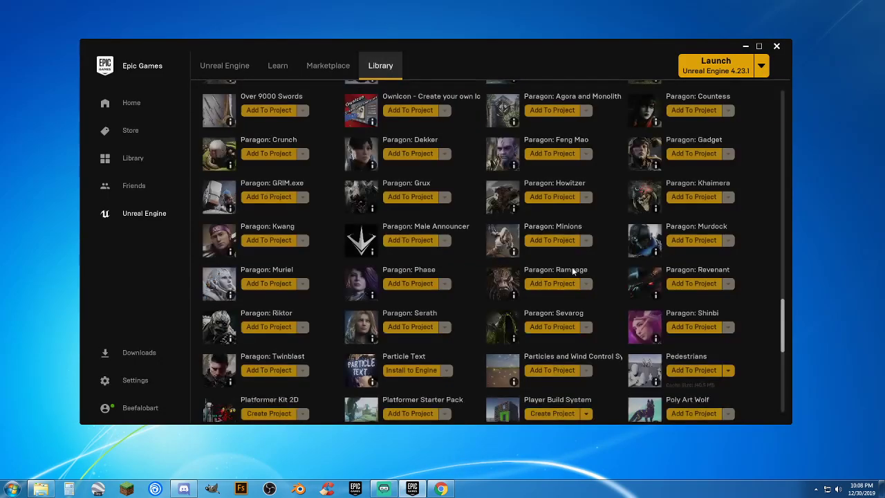
left_click_drag(782, 333, 783, 113)
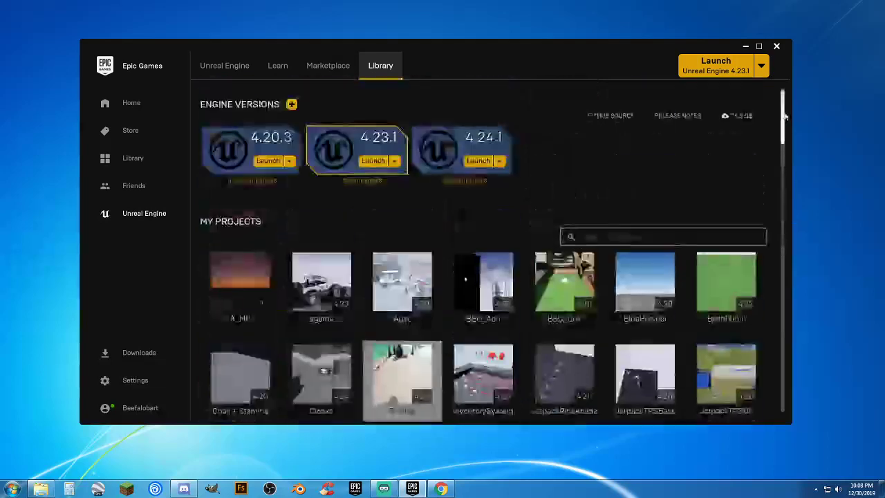
scroll(434, 333, "down", 1)
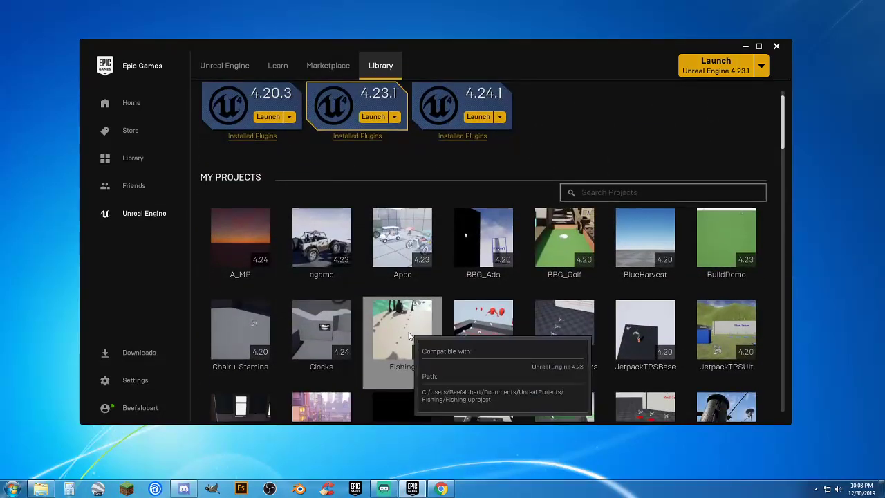
double_click(408, 334)
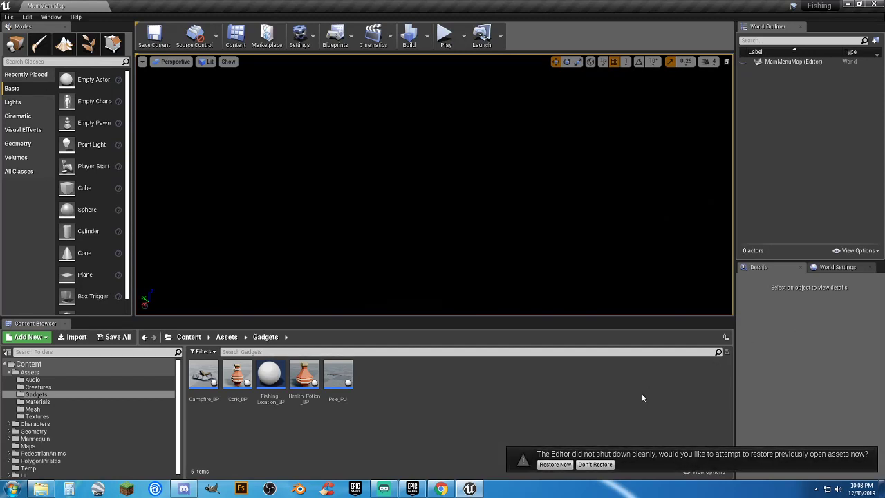
Step: Decline restoring the previously open assets and open the Island_01 map from the Maps folder
left_click(596, 464)
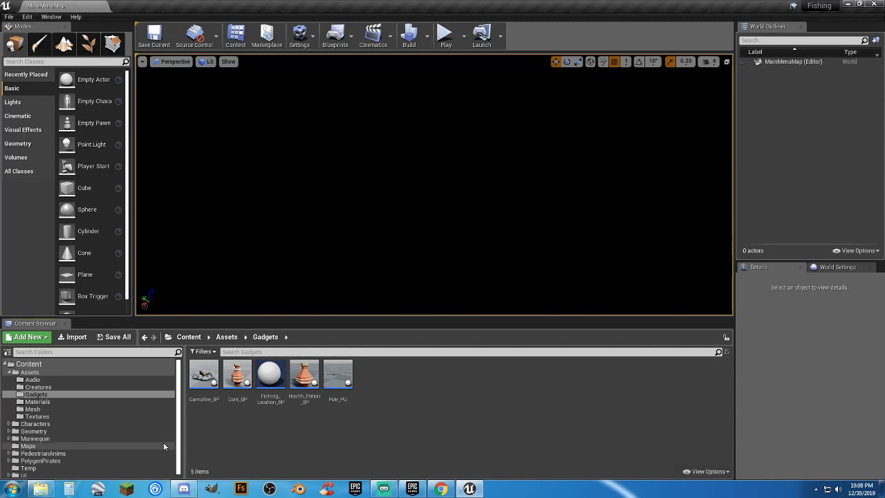
left_click(31, 445)
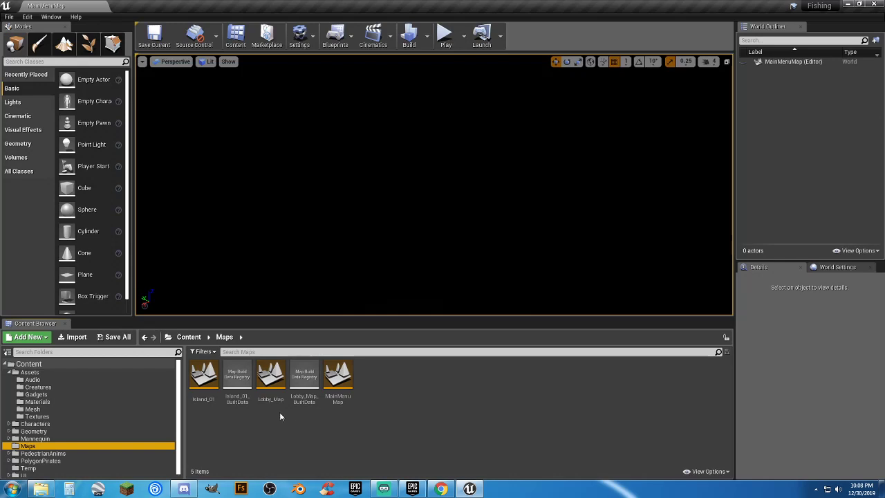
double_click(208, 395)
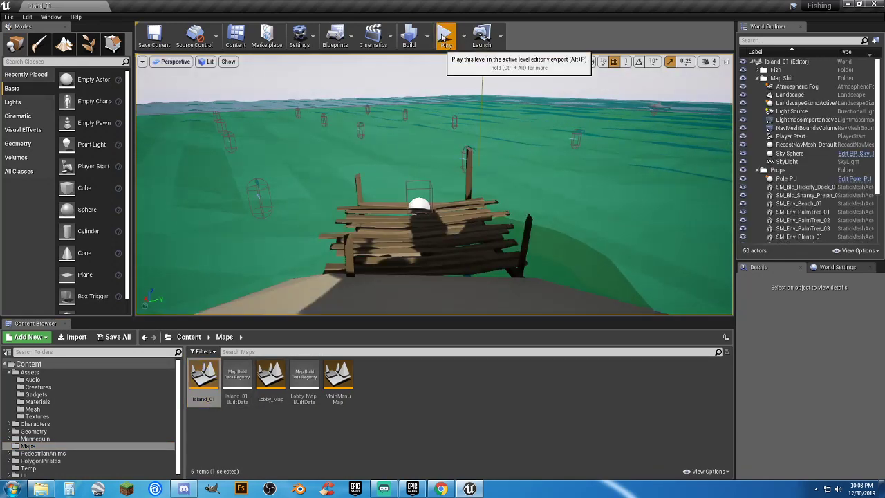
Step: Play-test the level by running across the dock and examine how the character's feet meet the planks
left_click(445, 34)
key("w")
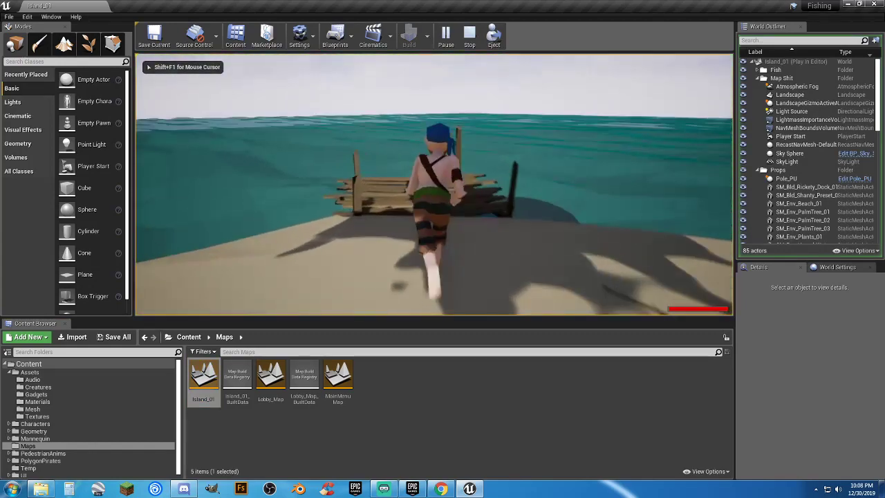
key("w")
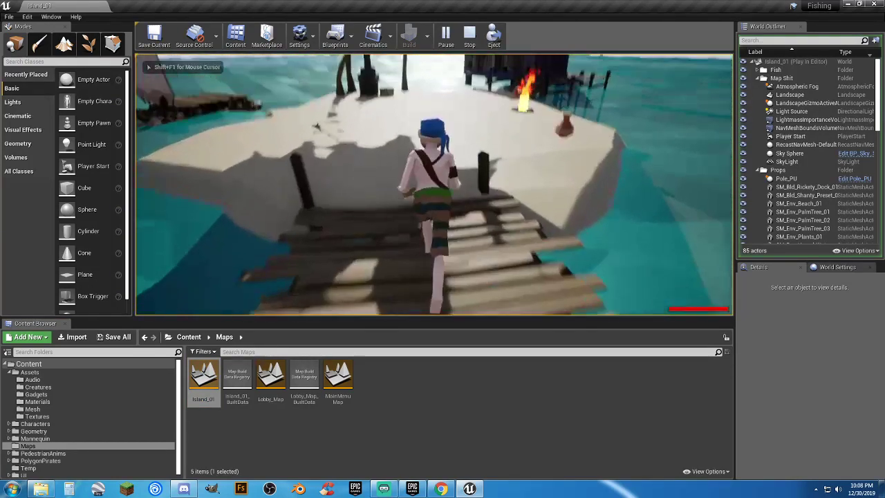
key("w")
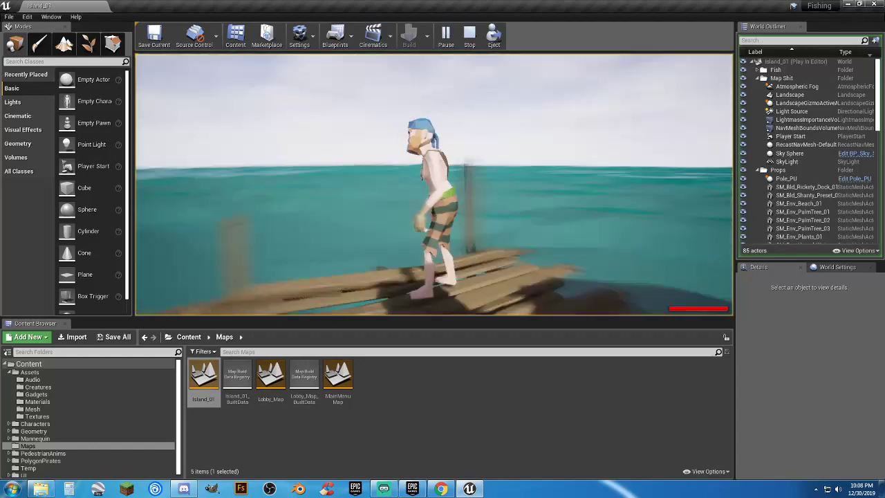
key("w")
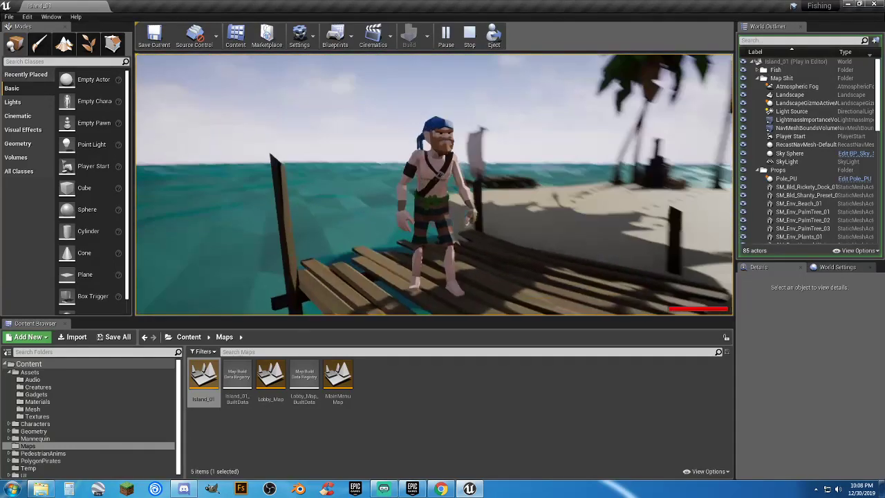
key("w")
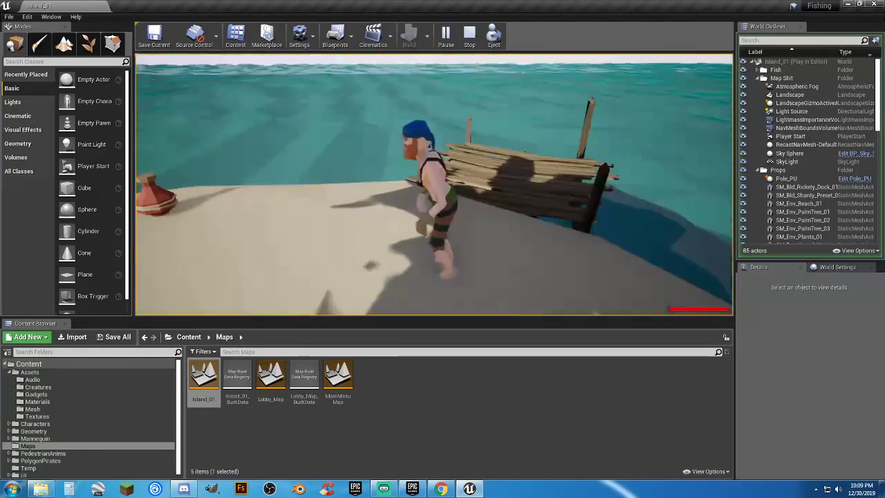
key("Escape")
Step: Select the rickety dock in the level and open its SM_Bld_Rickety_Dock_Platform_01 static mesh for editing
left_click(515, 189)
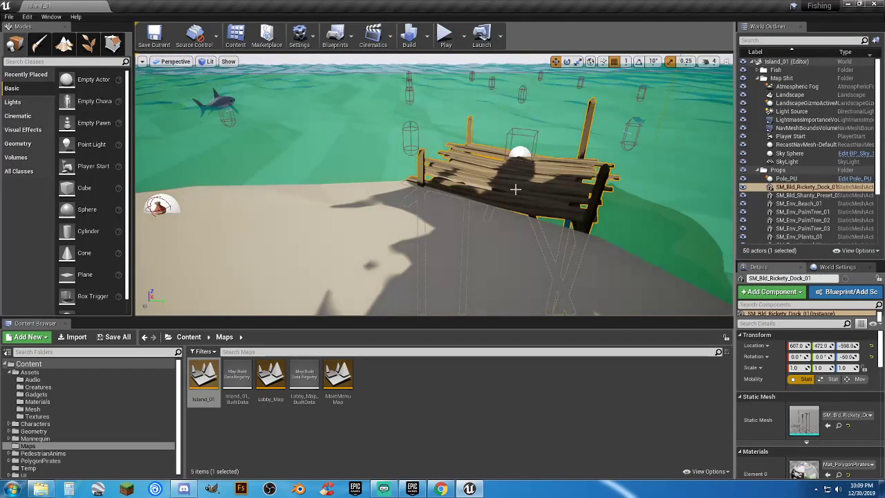
right_click_drag(545, 198, 436, 270)
right_click_drag(543, 248, 571, 210)
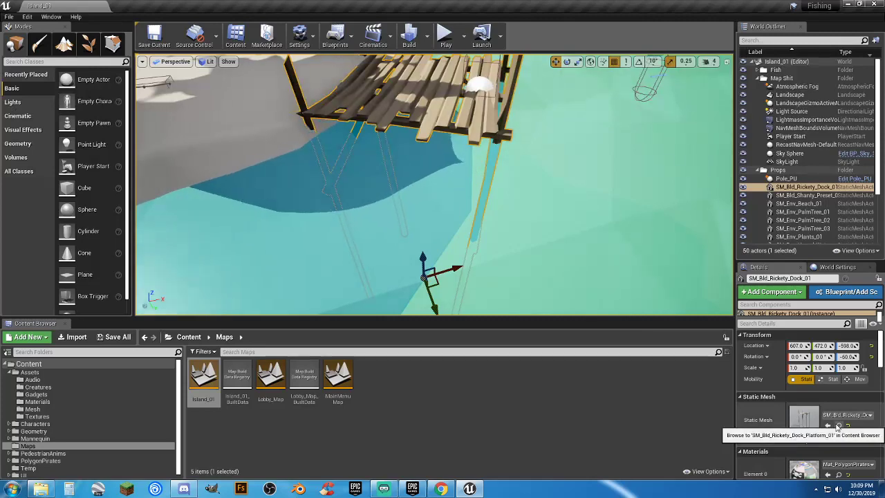
left_click(827, 425)
left_click_drag(641, 409, 398, 154)
right_click_drag(398, 207, 331, 188)
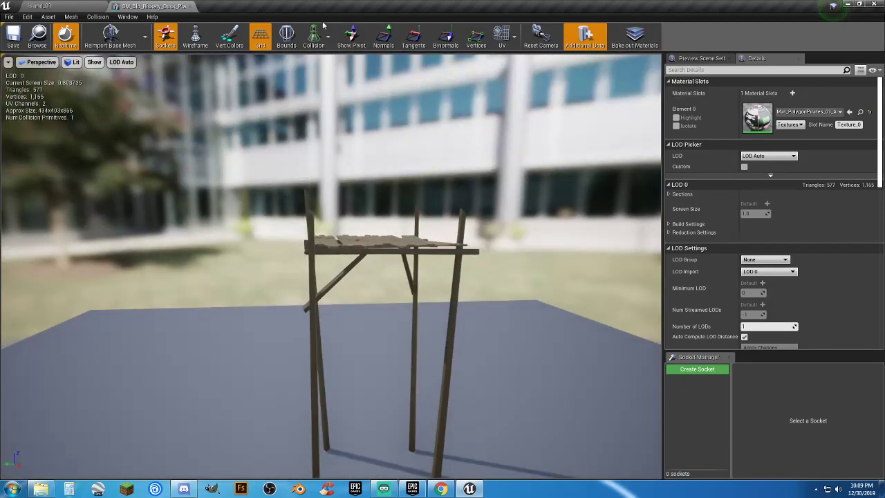
Step: Show the dock mesh's simple collision, lower the collision box slightly to match the planks, and save the mesh
left_click(324, 67)
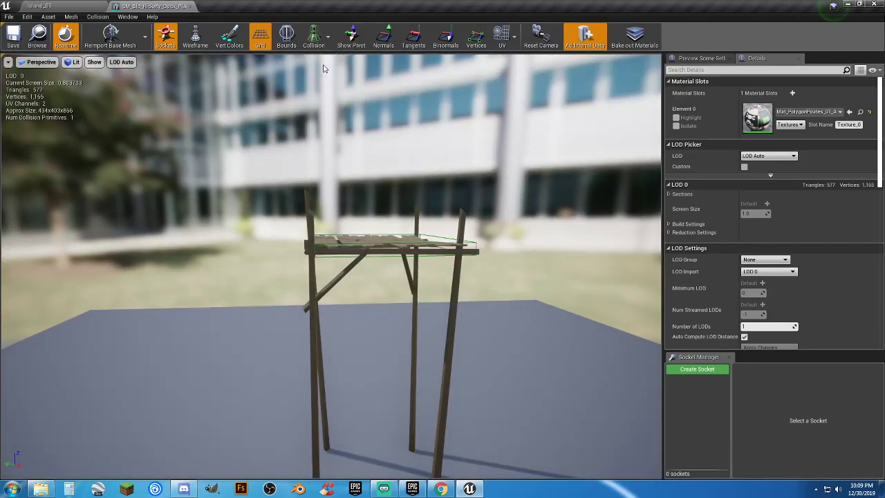
mouse_move(390, 176)
right_mouse_down()
mouse_move(381, 204)
mouse_move(387, 207)
mouse_move(382, 141)
mouse_move(387, 188)
right_mouse_up()
mouse_move(453, 259)
left_mouse_down()
mouse_move(436, 261)
mouse_move(453, 260)
left_mouse_up()
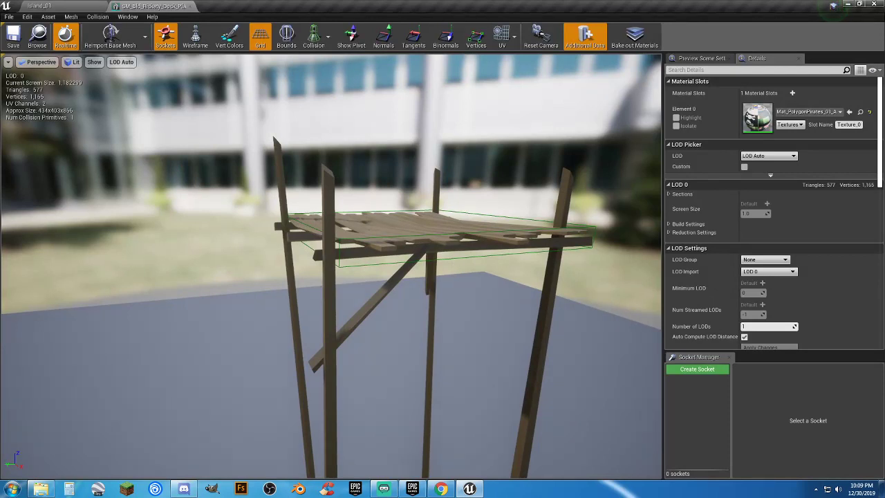
left_click(455, 261)
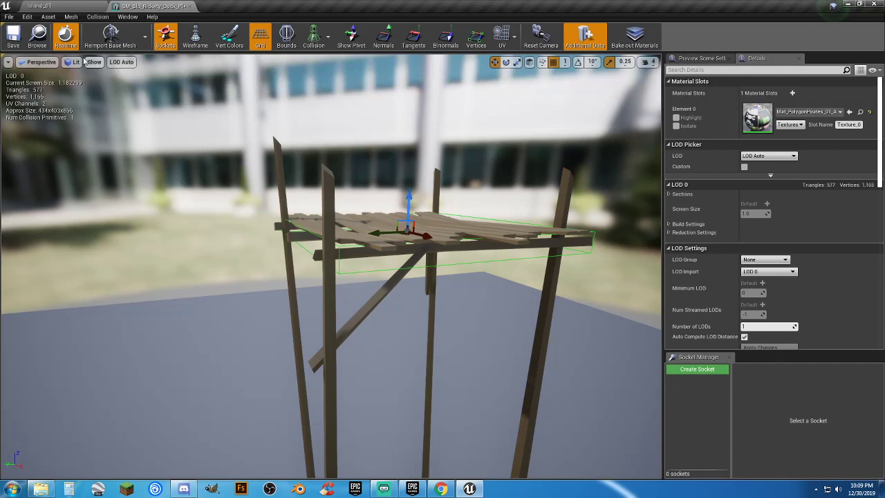
left_click(13, 37)
Step: Play-test Island_01, pick up the fishing pole, and examine how the character's feet meet the dock with the adjusted collision
left_click(56, 6)
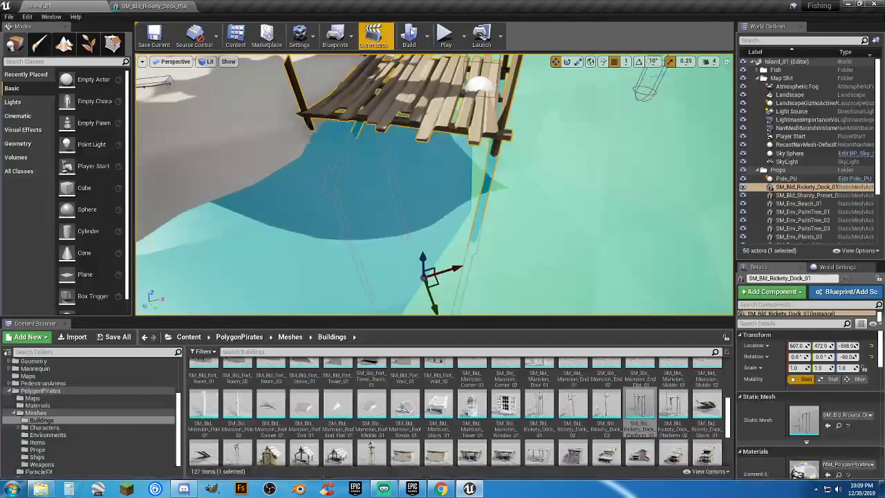
left_click(445, 35)
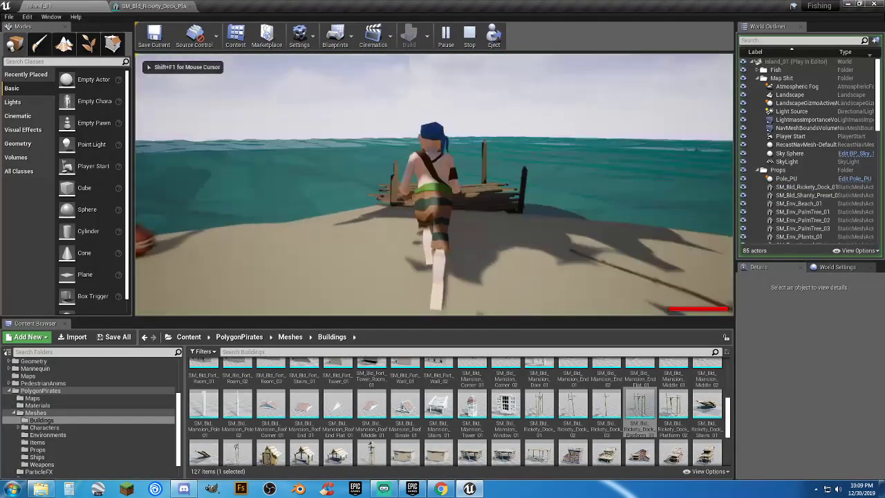
key("w")
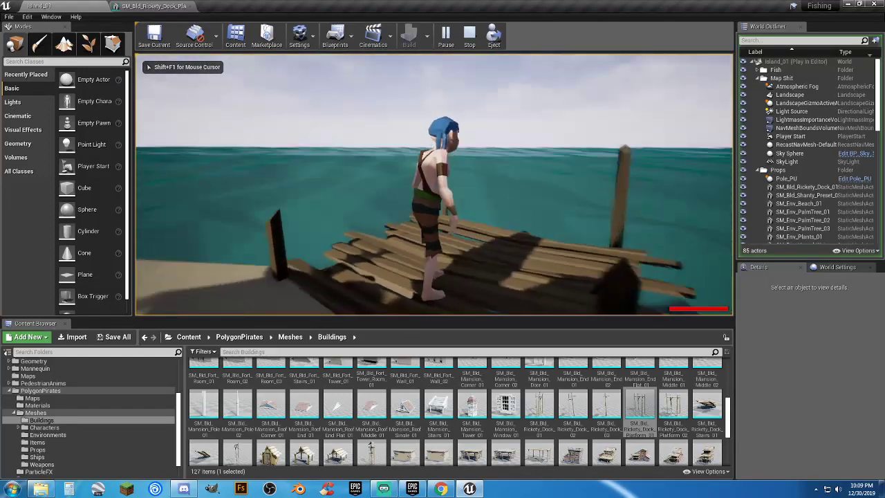
key("w")
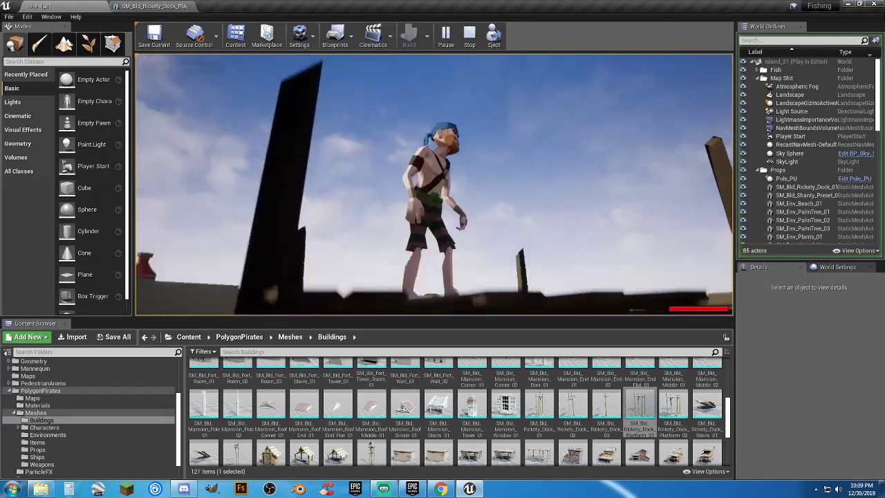
key("w")
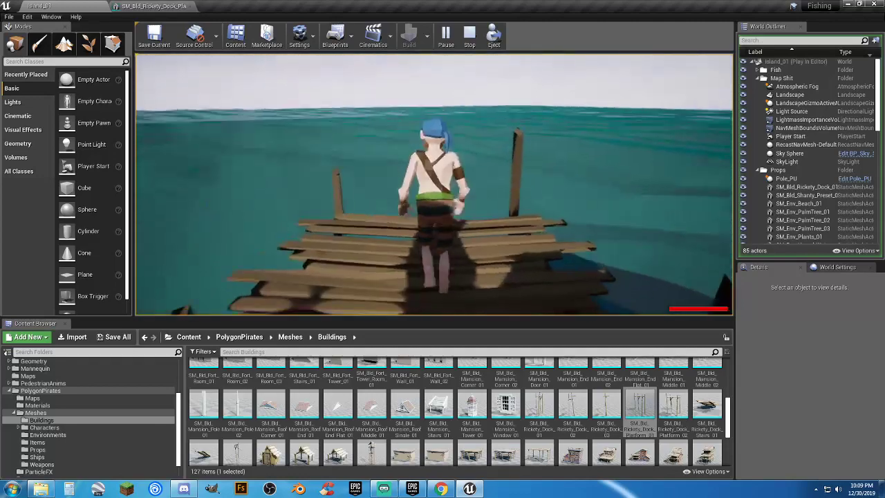
key("w")
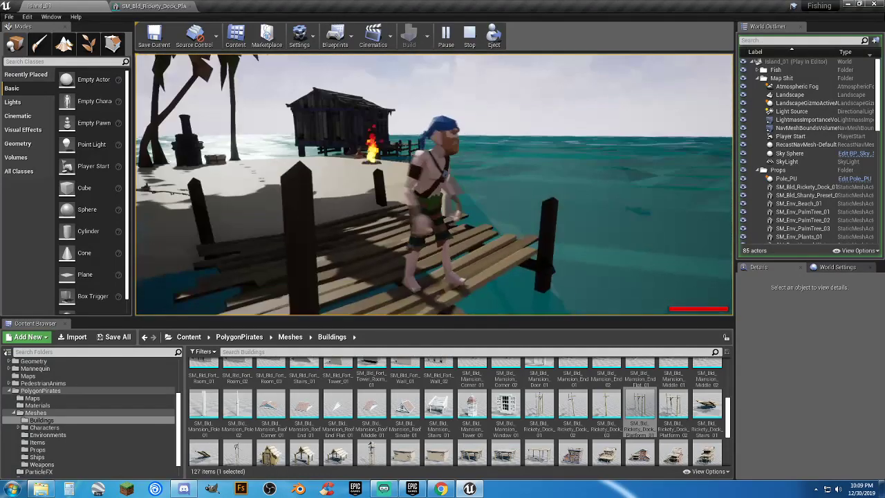
key("w")
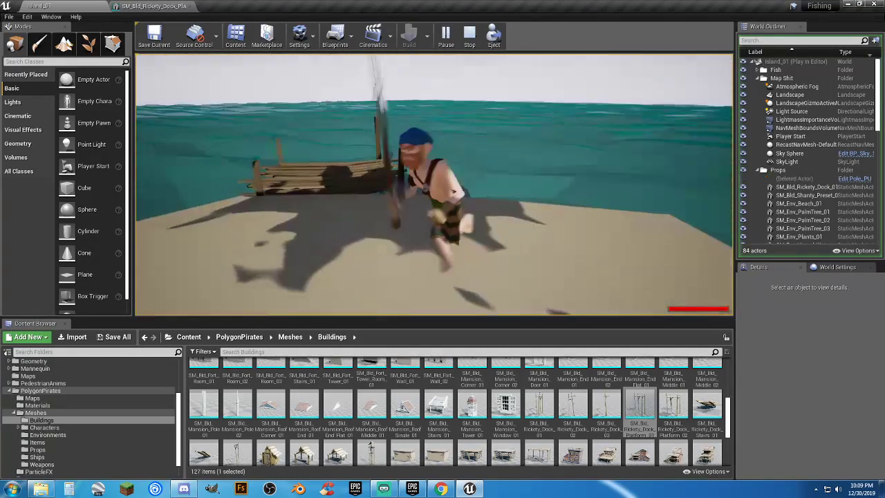
key("w")
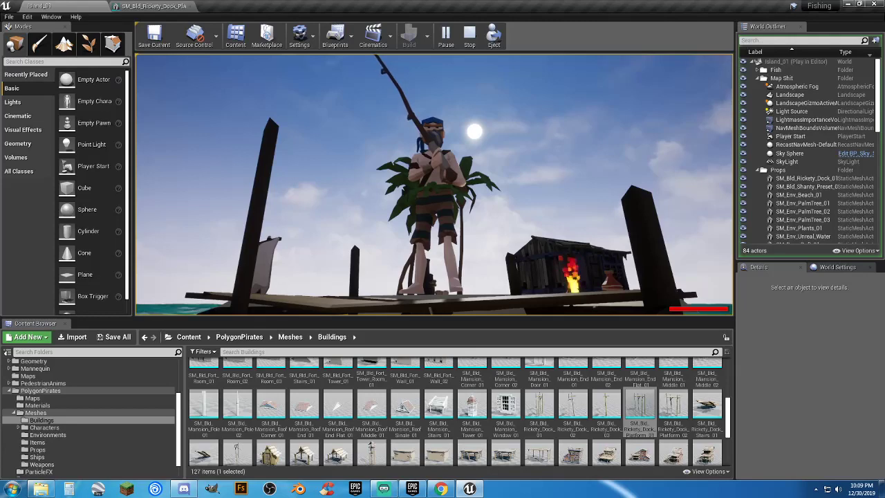
key("Escape")
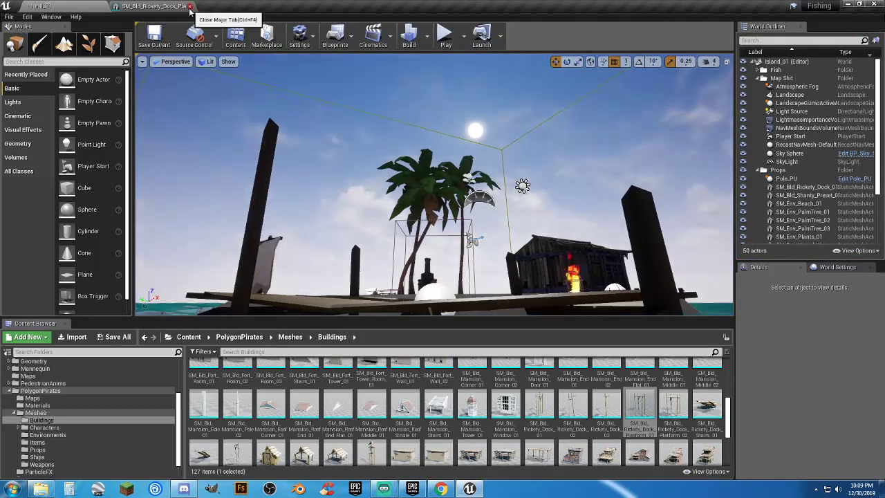
Step: Close the dock mesh editor and open the Fishing_Idle animation from the Characters/Animations/Fishing folder
left_click(190, 6)
scroll(77, 436, "up", 5)
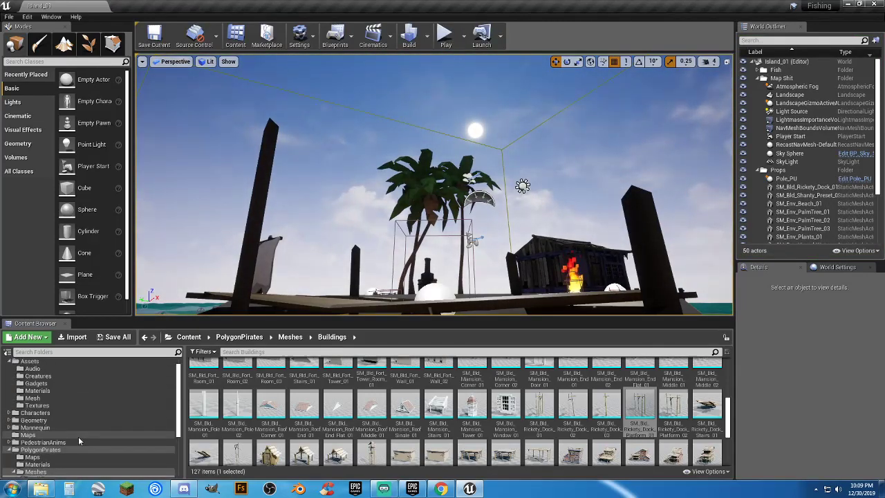
double_click(36, 413)
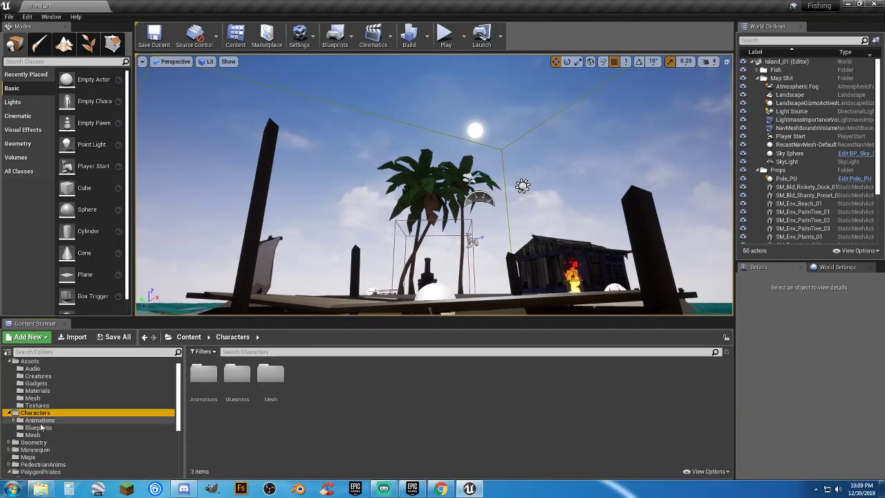
double_click(40, 420)
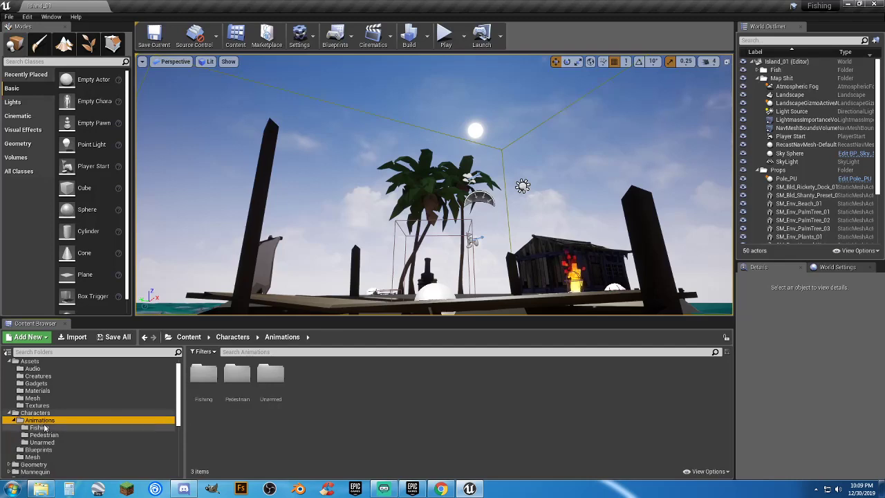
left_click(44, 428)
double_click(244, 401)
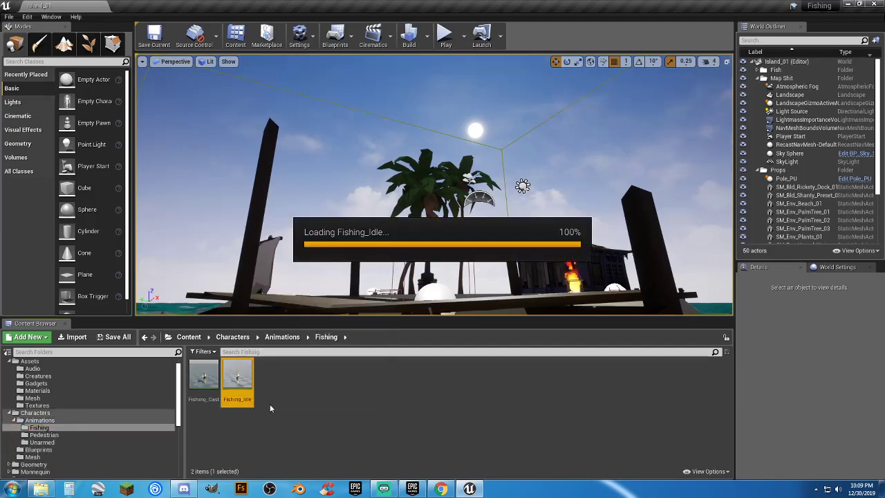
Step: Lower the Root bone to about -12.82 in local Z at frame 0, key and apply the change, and save Fishing_Idle
left_click(25, 83)
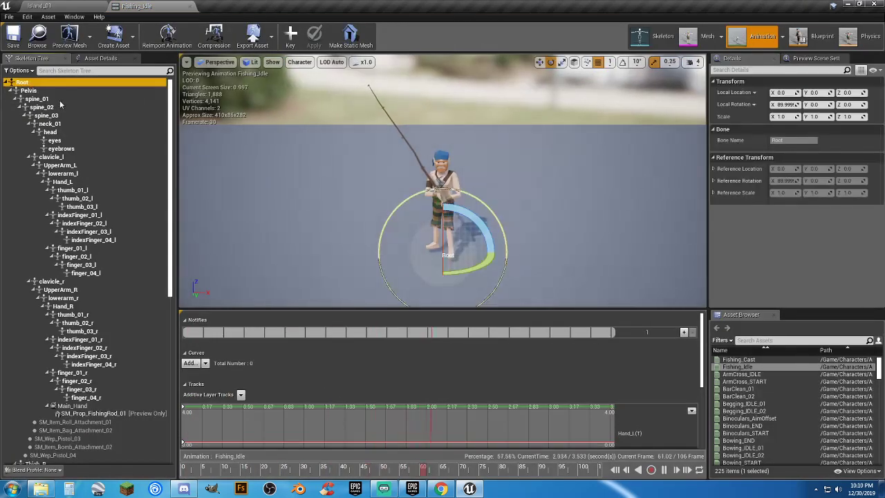
right_click_drag(442, 180, 414, 231)
left_click(540, 62)
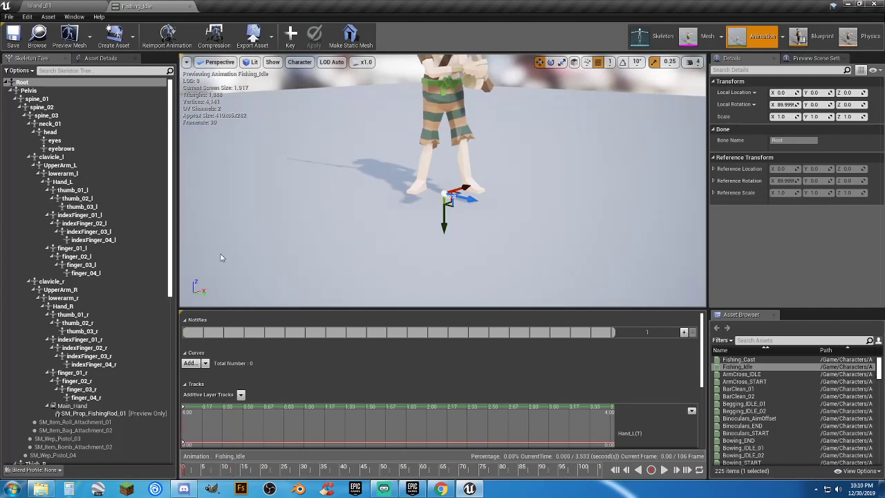
left_click_drag(444, 225, 442, 237)
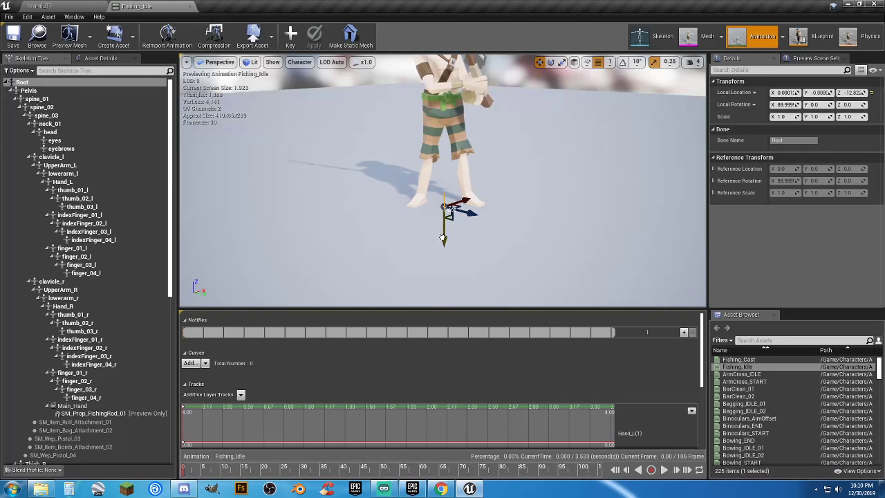
left_click(291, 36)
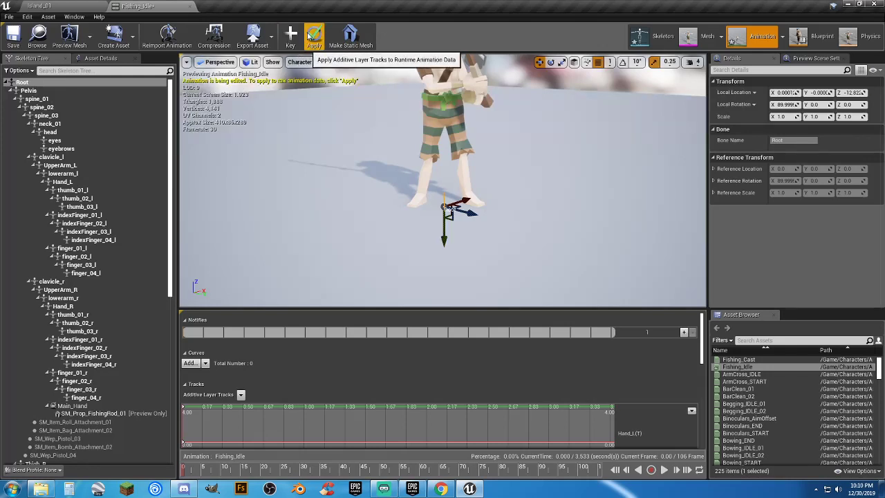
left_click(17, 33)
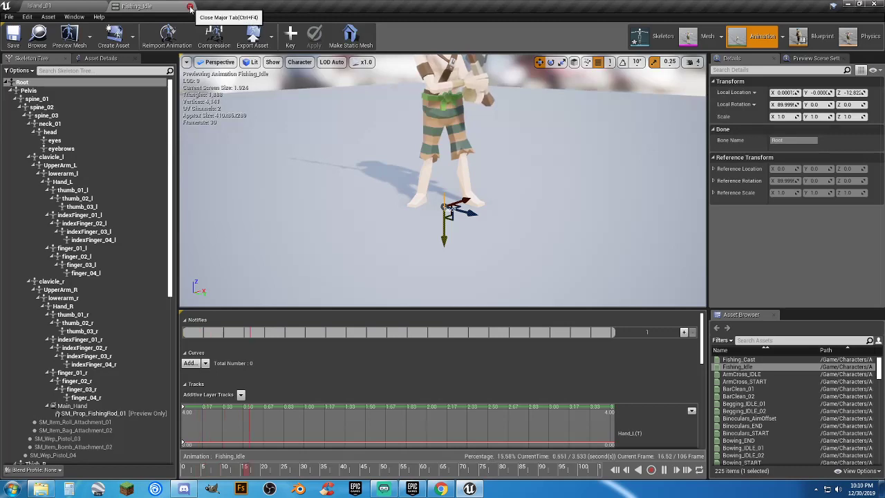
Step: Close the animation and play-test the level with the fishing pole, examining the lowered fishing idle on the dock
left_click(182, 6)
left_click(446, 38)
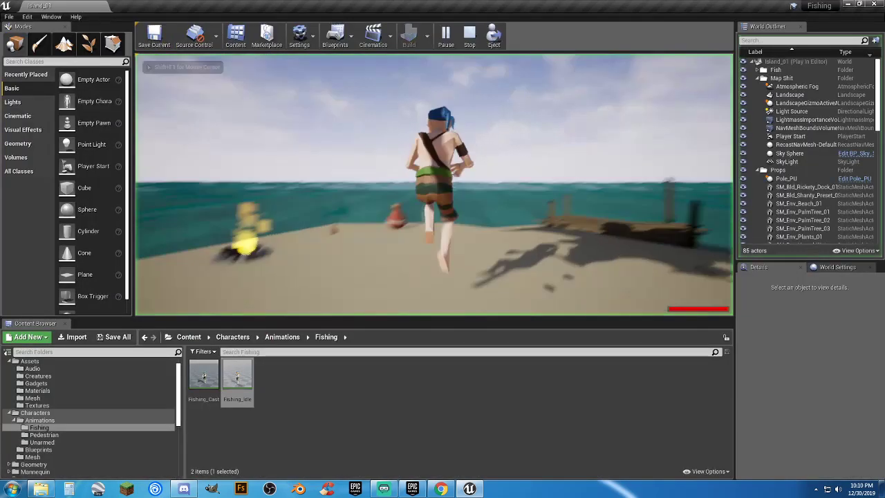
key("w")
key("w")
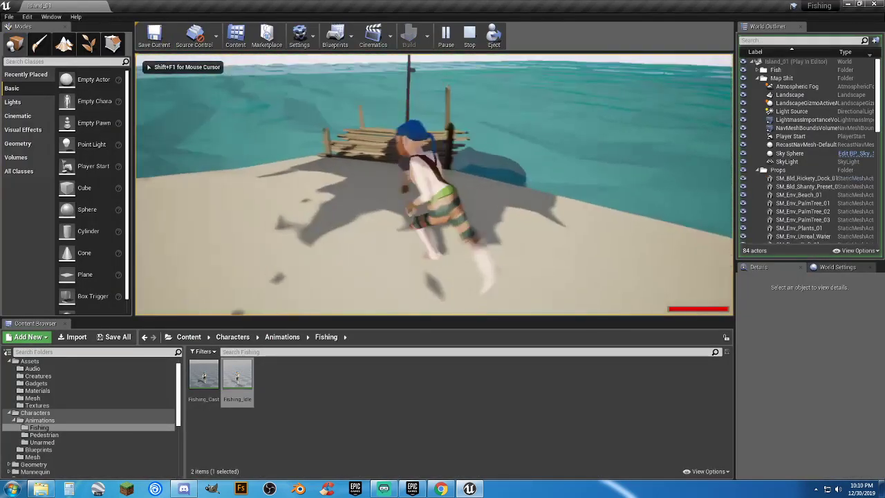
key("f")
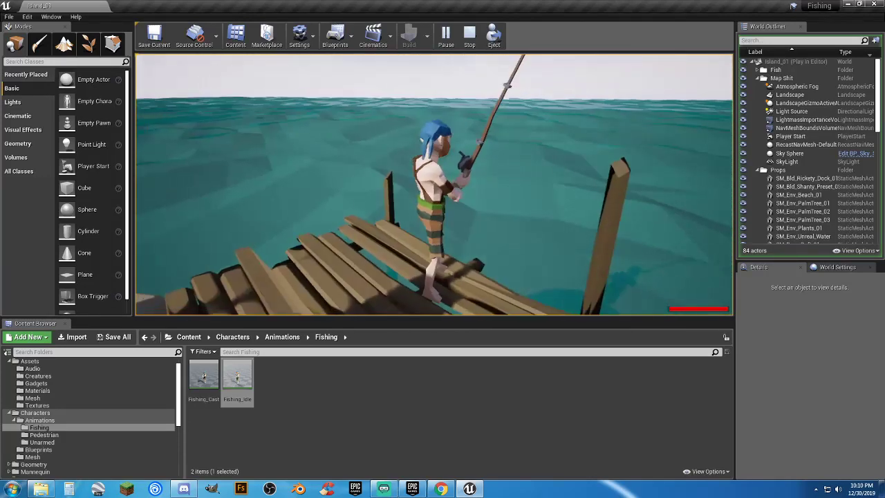
key("w")
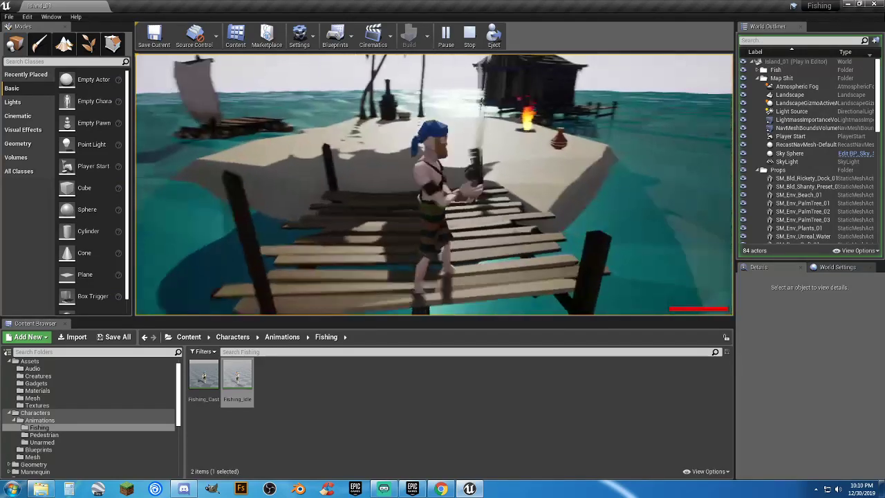
key("w")
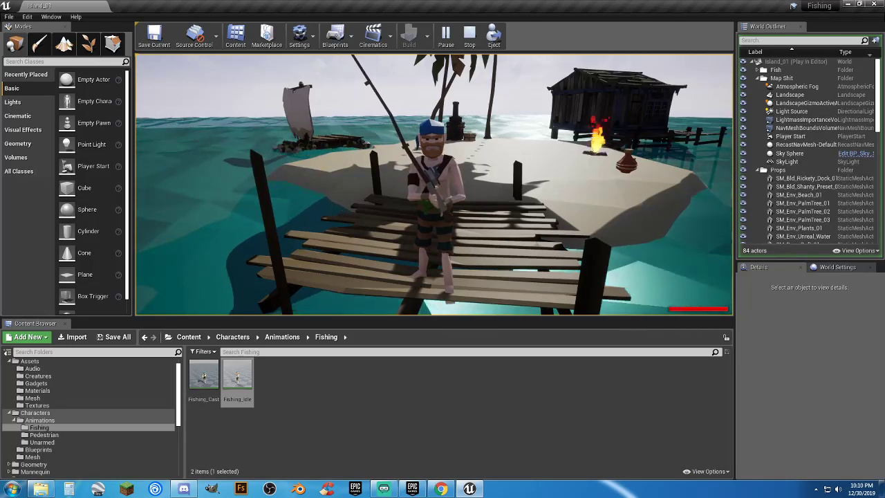
key("Escape")
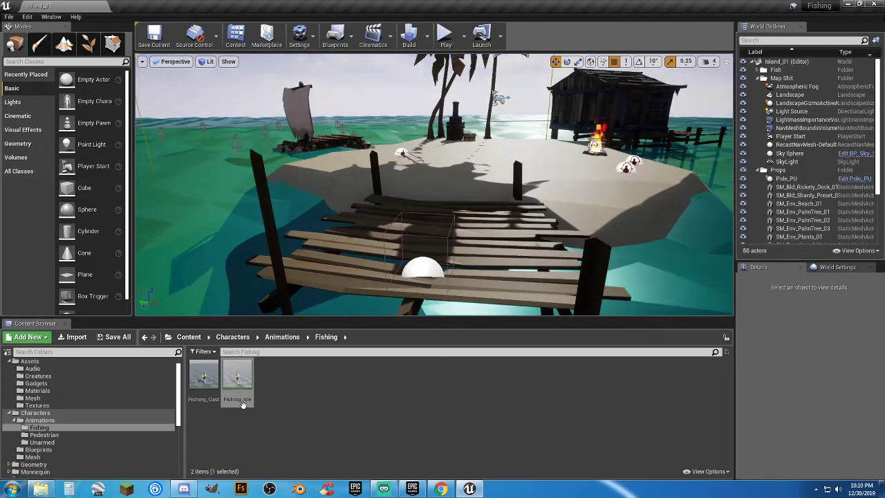
Step: Open the Fishing_Idle animation and rotate the Main_Hand socket to about -15.13 in Y so the fishing rod stands straight
double_click(237, 377)
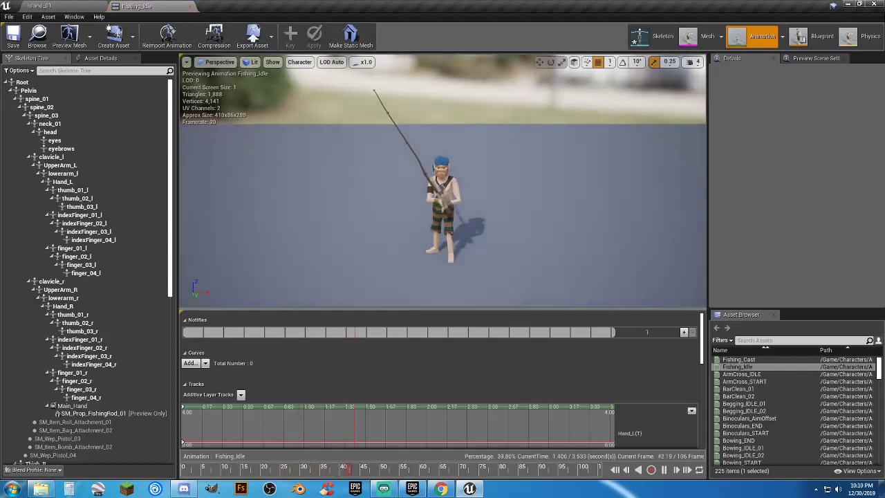
right_click_drag(430, 260, 424, 296)
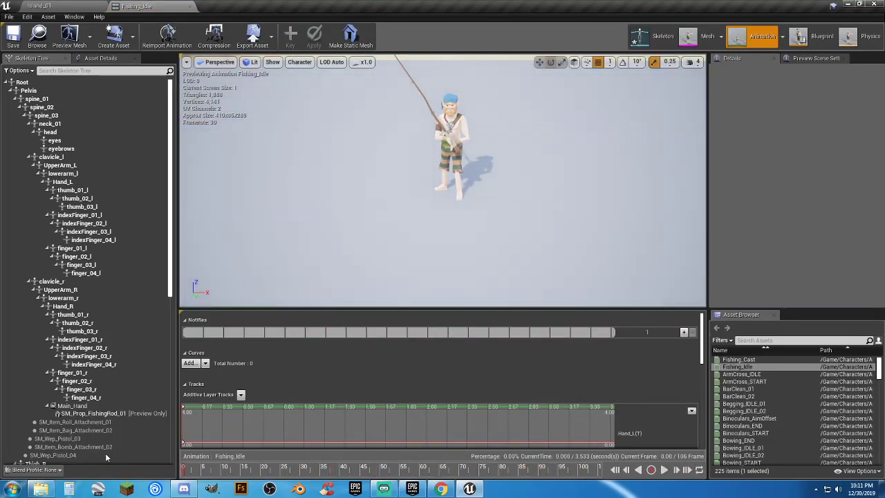
key("w")
mouse_move(411, 212)
right_mouse_down()
mouse_move(410, 201)
mouse_move(413, 218)
mouse_move(420, 203)
right_mouse_up()
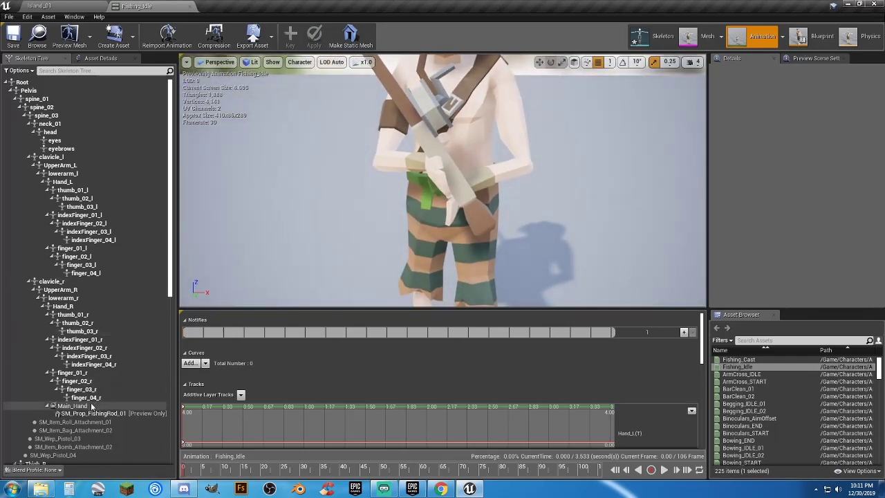
left_click(90, 404)
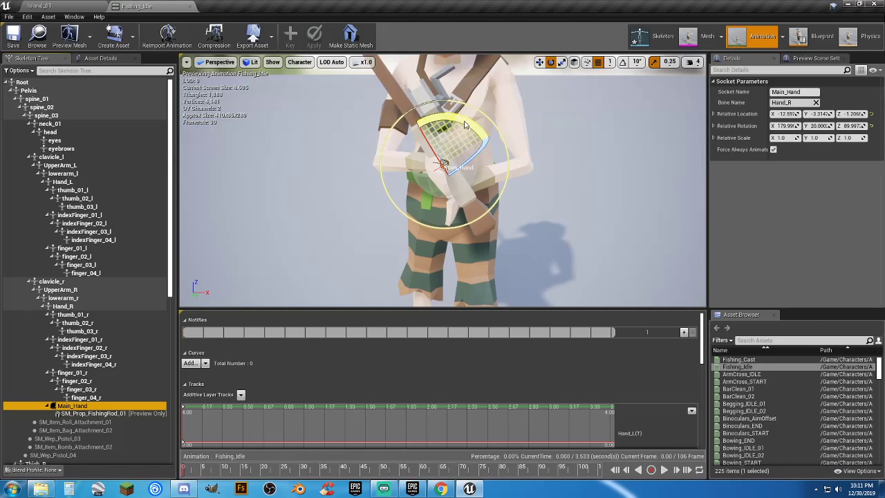
right_click_drag(464, 125, 450, 125)
left_click_drag(443, 123, 391, 129)
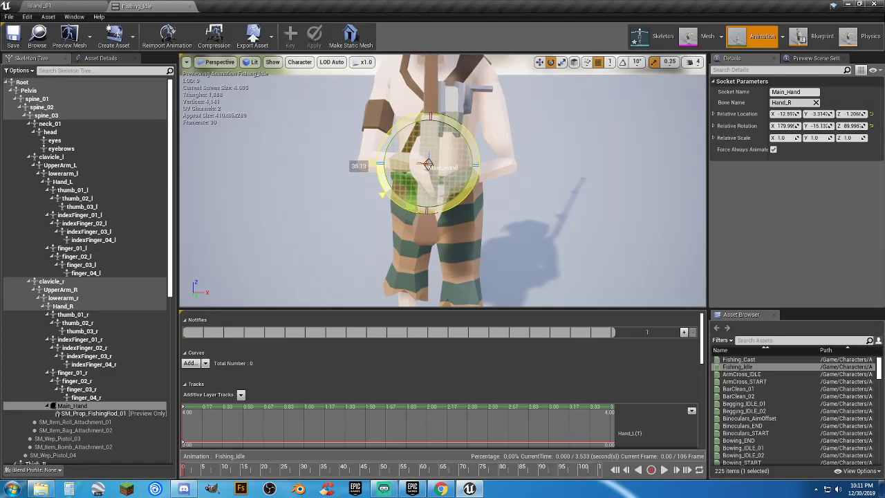
Step: Tilt the Main_Hand socket forward to about 153.37 in X rotation, leaning the rod away from the character
key("s")
key("a")
right_click_drag(475, 155, 628, 125)
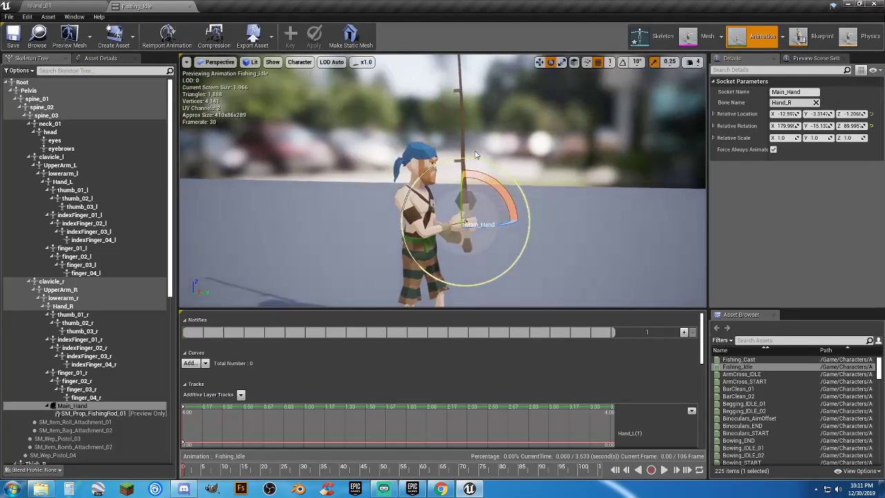
left_click_drag(486, 181, 482, 166)
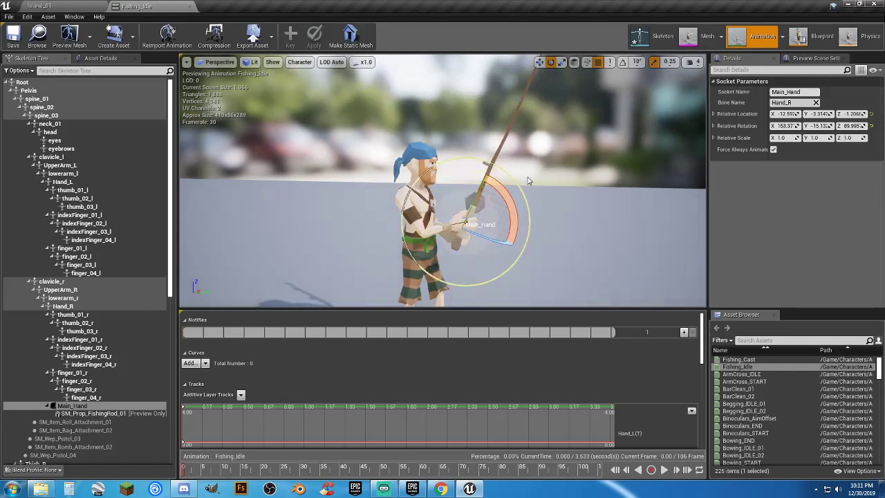
Step: Move the Main_Hand socket to about X -8.76, Y -2.44, Z 2.02 to seat the rod in the hands
key("w")
right_click_drag(532, 138, 536, 157)
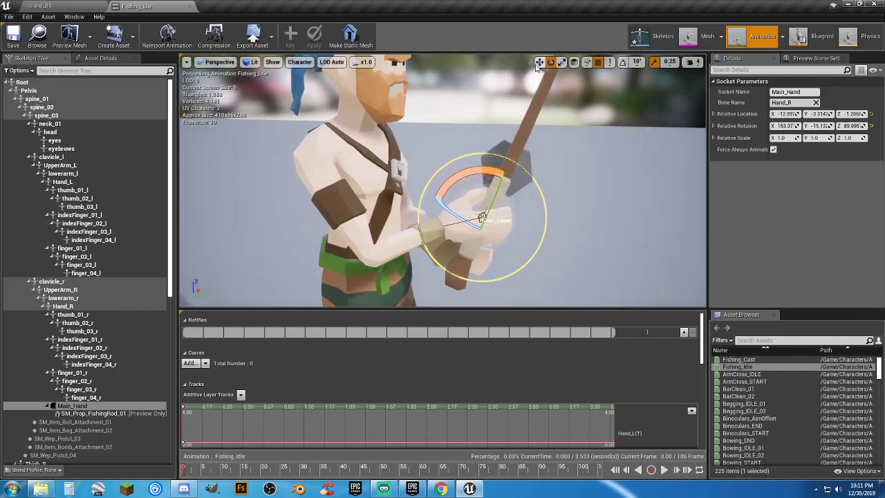
key("w")
left_click_drag(449, 203, 488, 195)
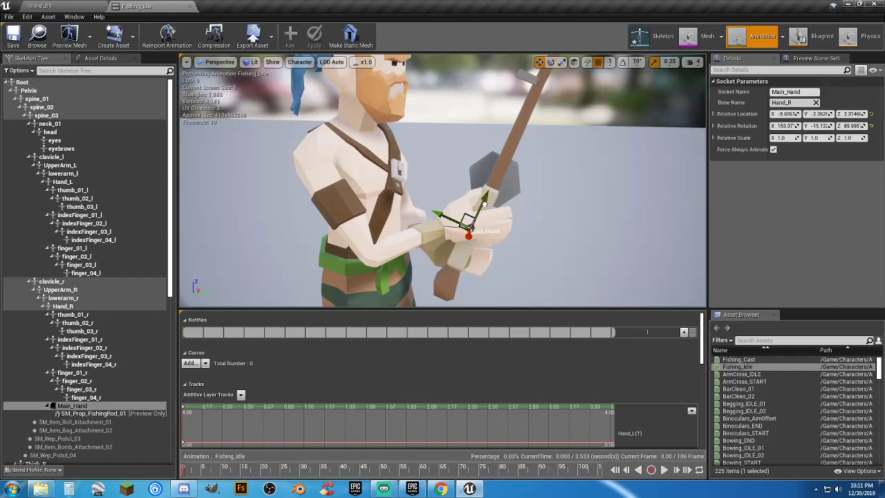
mouse_move(496, 202)
right_mouse_down()
mouse_move(518, 235)
mouse_move(476, 190)
mouse_move(511, 197)
mouse_move(498, 203)
mouse_move(508, 183)
mouse_move(494, 232)
mouse_move(497, 194)
right_mouse_up()
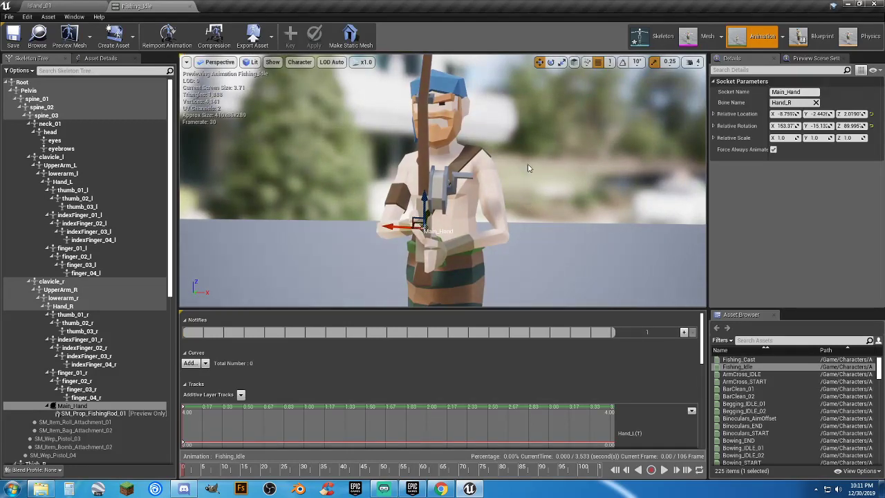
Step: Undo the freehand socket rotation and turn Main_Hand by 180° with rotation snapping, to about -153.37, 15.13, -90
left_click(550, 62)
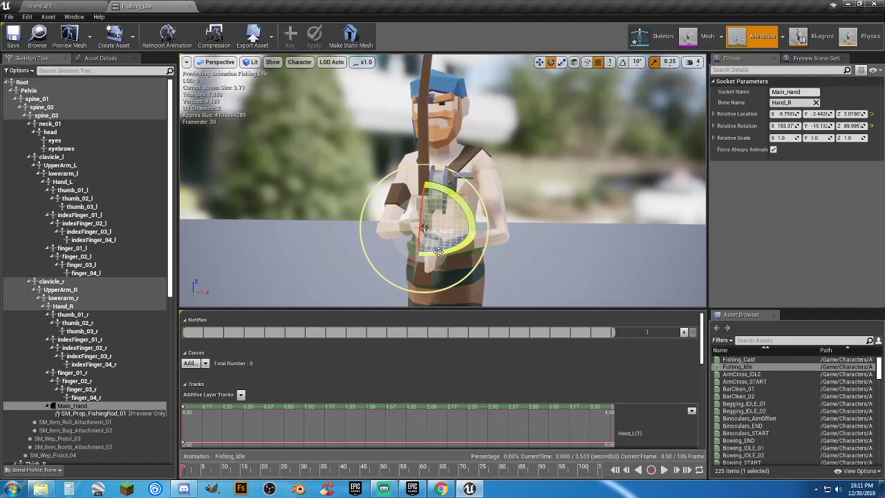
left_click_drag(438, 253, 394, 252)
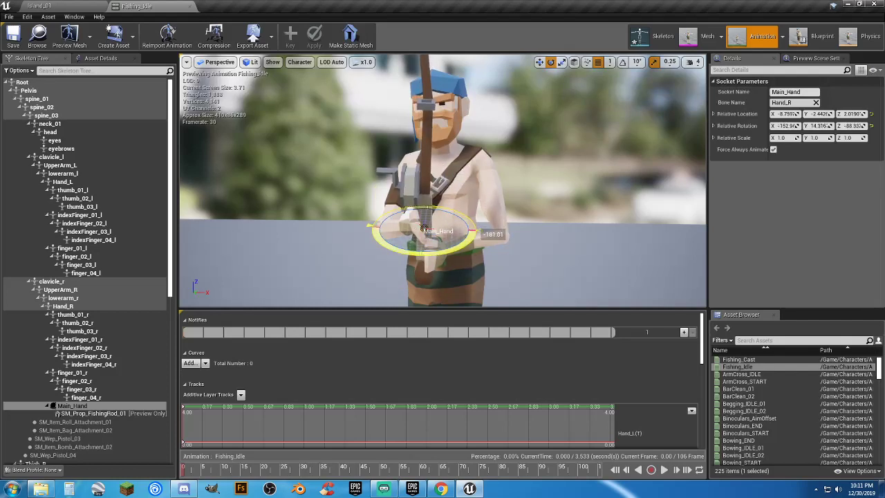
left_click_drag(435, 255, 443, 257)
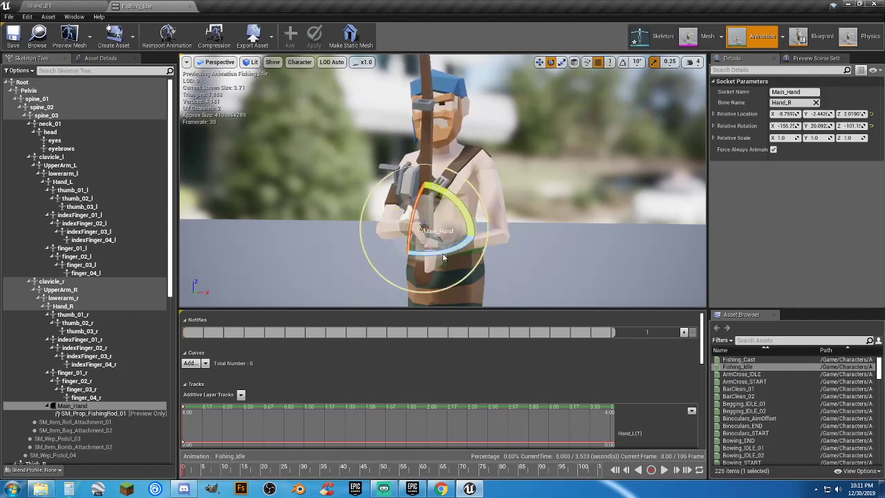
key("ctrl+z")
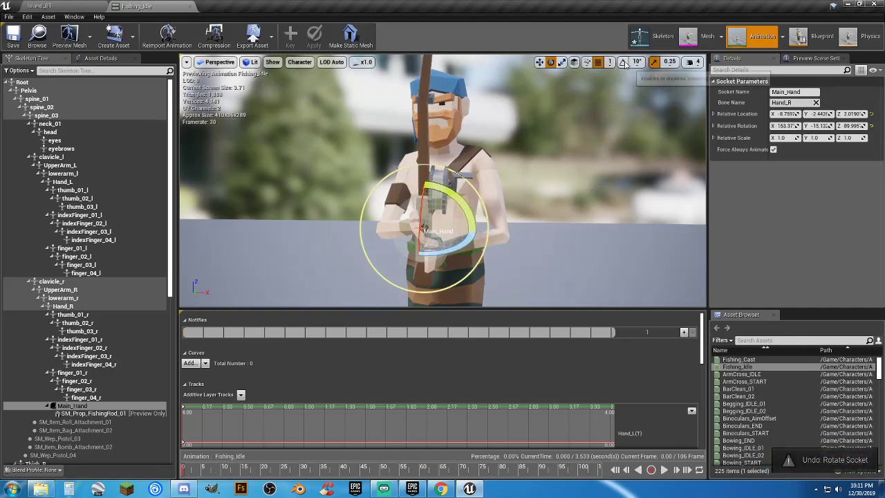
left_click_drag(432, 254, 400, 255)
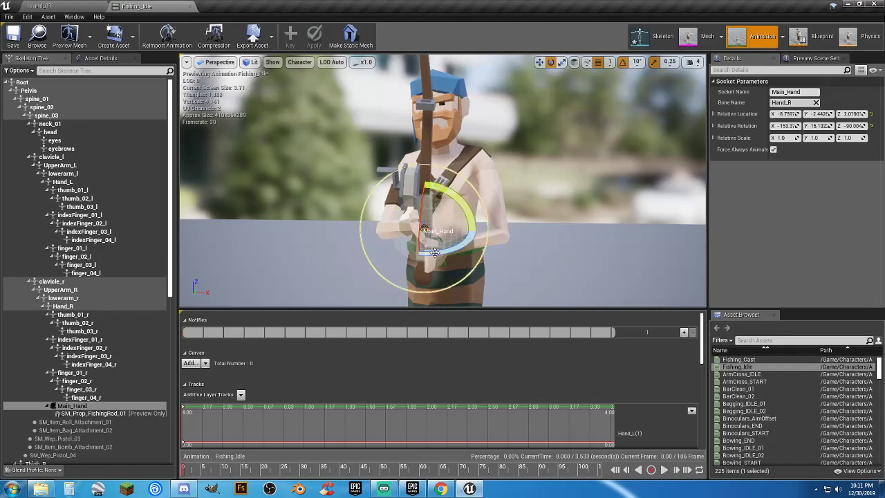
Step: Move the Main_Hand socket to about X -6.82, Y -1.43, Z 5.75 and examine the rod's grip from the side
left_click(539, 61)
left_click_drag(424, 202, 424, 222)
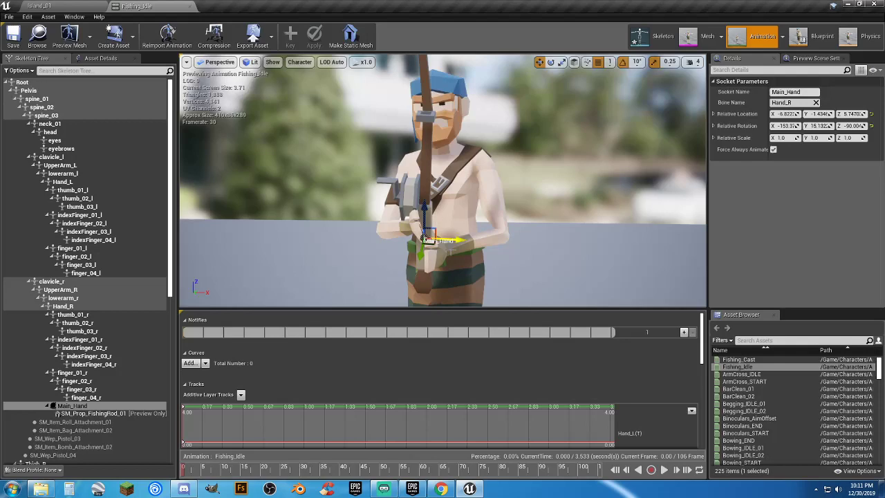
right_click_drag(475, 226, 600, 215)
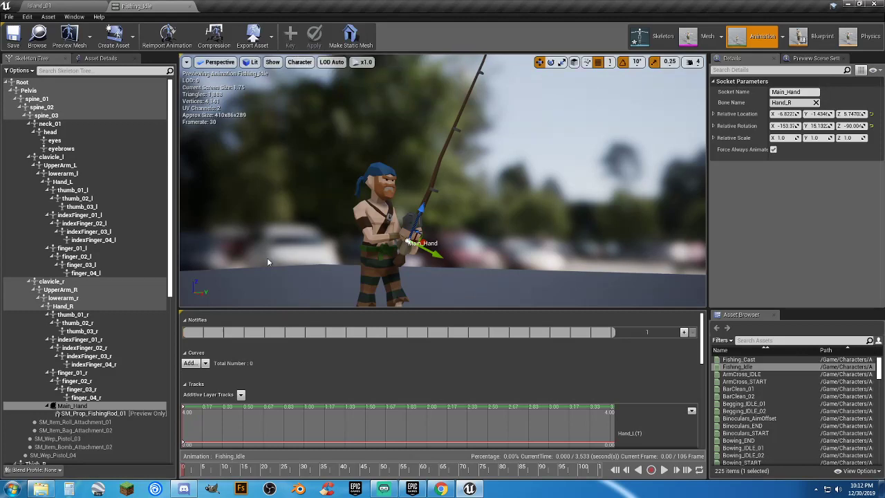
right_click_drag(458, 221, 477, 231)
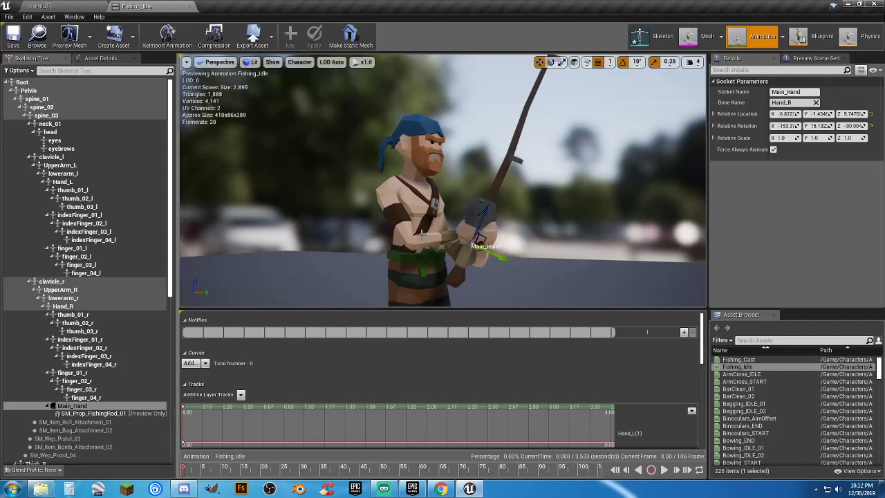
right_click_drag(456, 240, 478, 244)
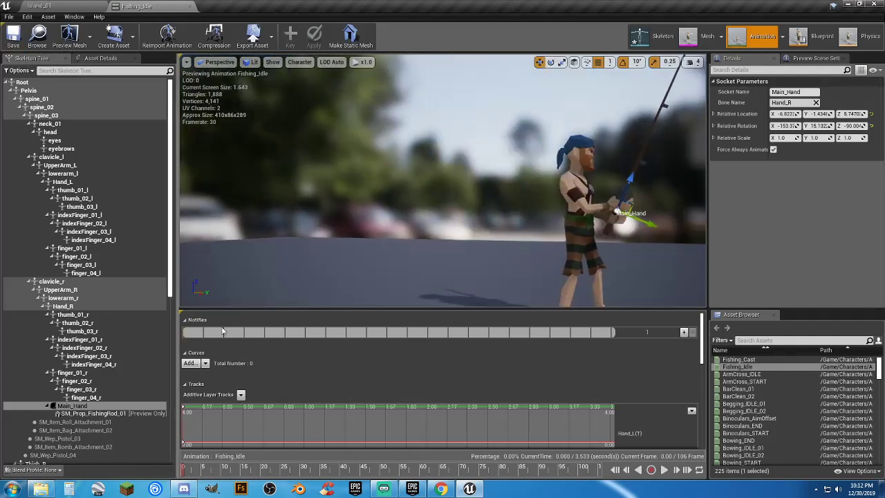
Step: Return the Root bone to 0 in local Z at frame 0, keying and applying the change
left_click(22, 83)
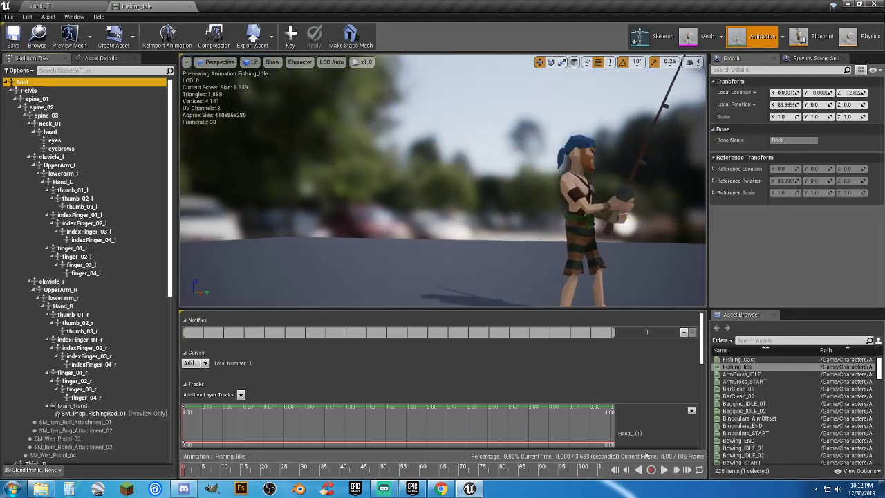
left_click(290, 38)
left_click(312, 39)
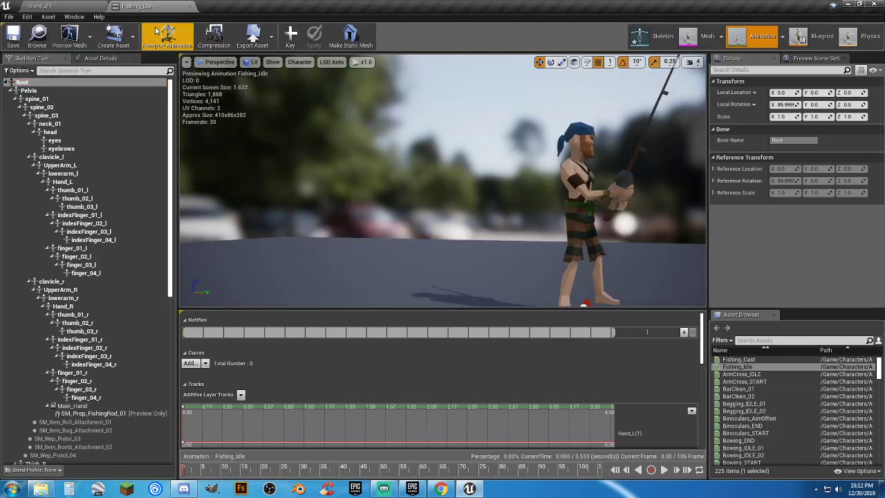
Step: Play-test Island_01 with the fishing pole, examining the reset fishing idle and the rod placement on the dock
left_click(79, 8)
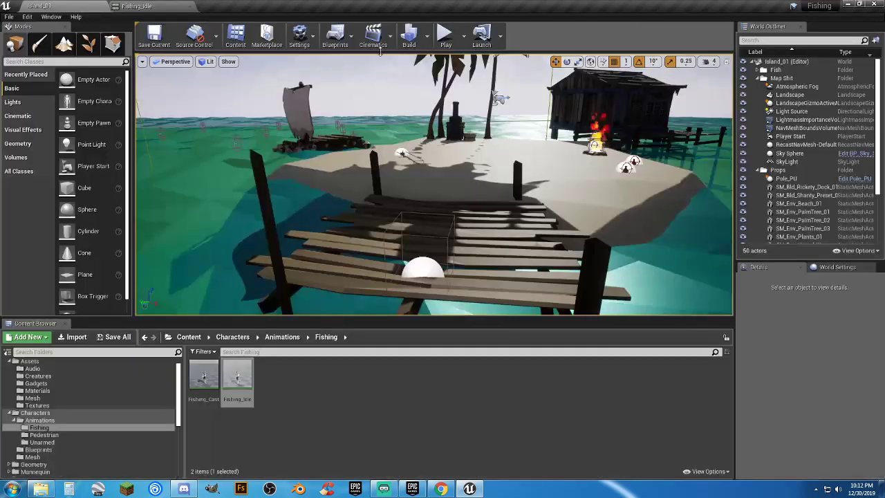
left_click(445, 108)
key("w")
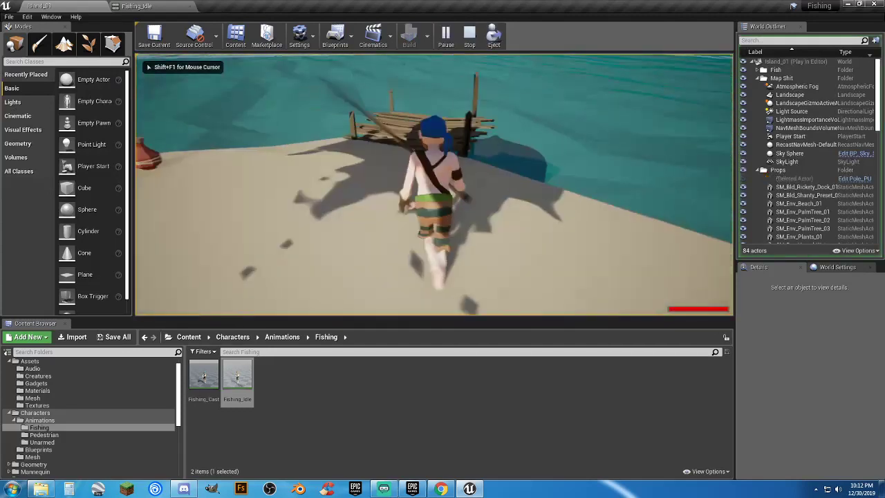
key("w")
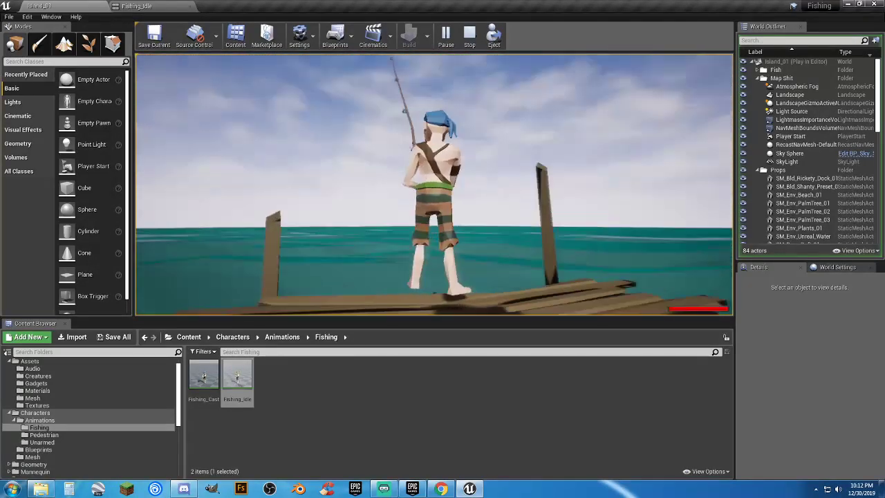
key("Escape")
Step: Lower the Root bone in Fishing_Idle to about -13.25 in local Z, apply it, preview the playback, and close the animation
left_click(134, 5)
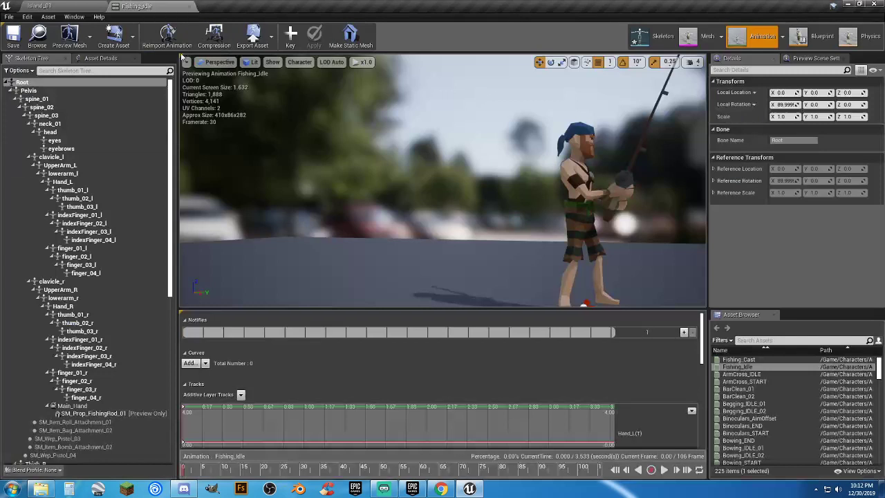
right_click_drag(537, 248, 575, 281)
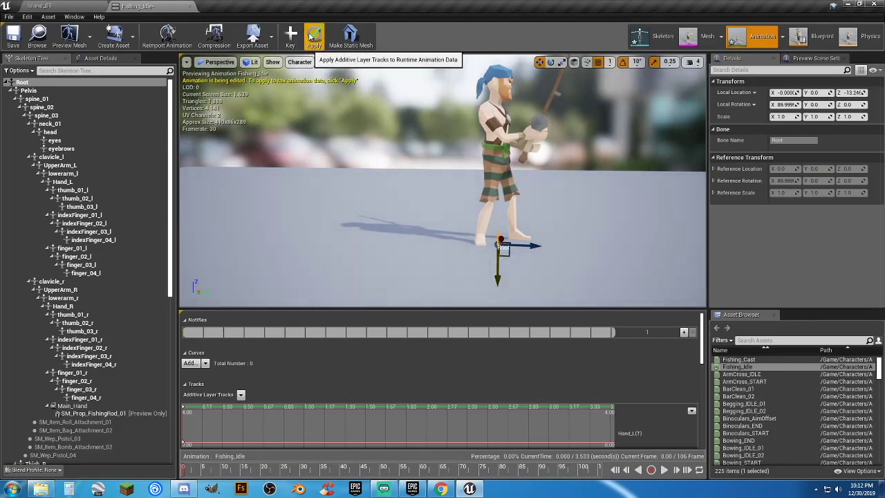
left_click(663, 470)
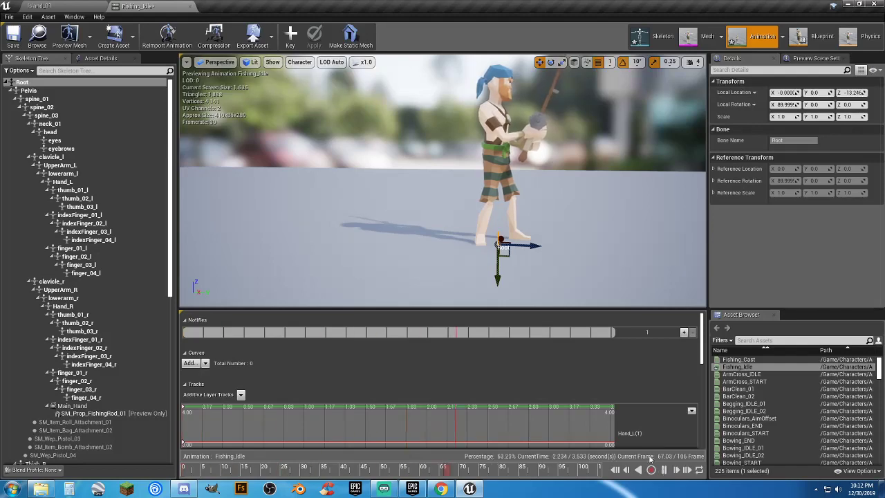
left_click(192, 6)
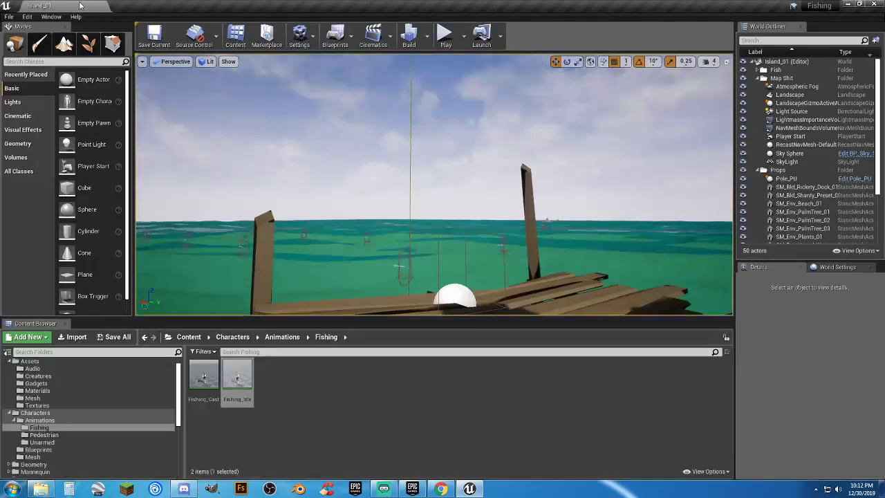
Step: Play-test the level and examine the lowered fishing idle with the rod from the side on the dock
left_click(445, 35)
key("w")
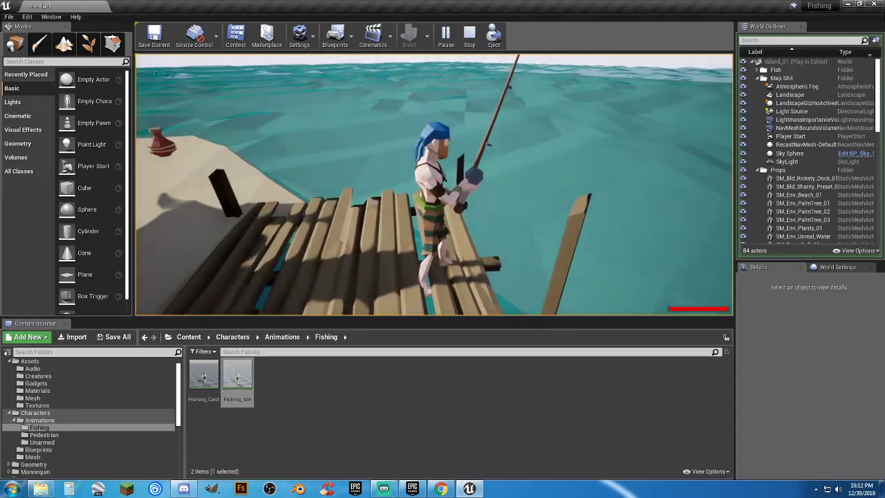
key("a")
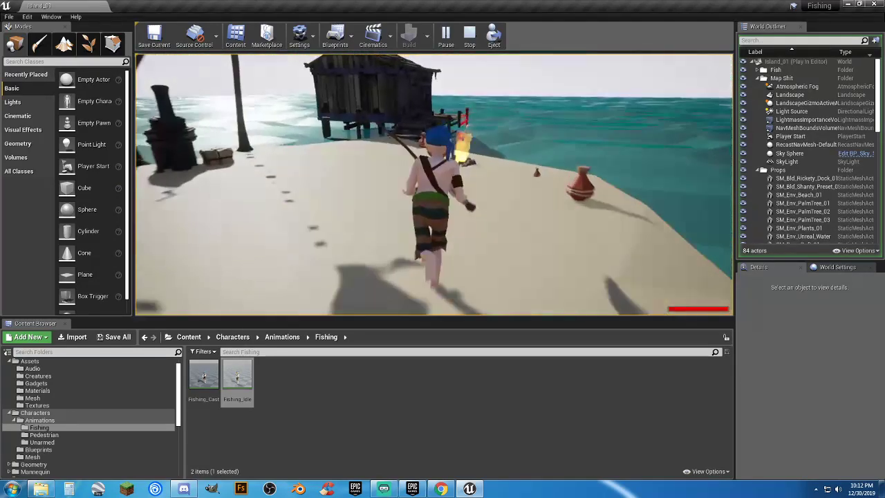
Step: Run across the island, drop the fishing pole on the beach, and examine the character standing on the dock without it
key("w")
key("w")
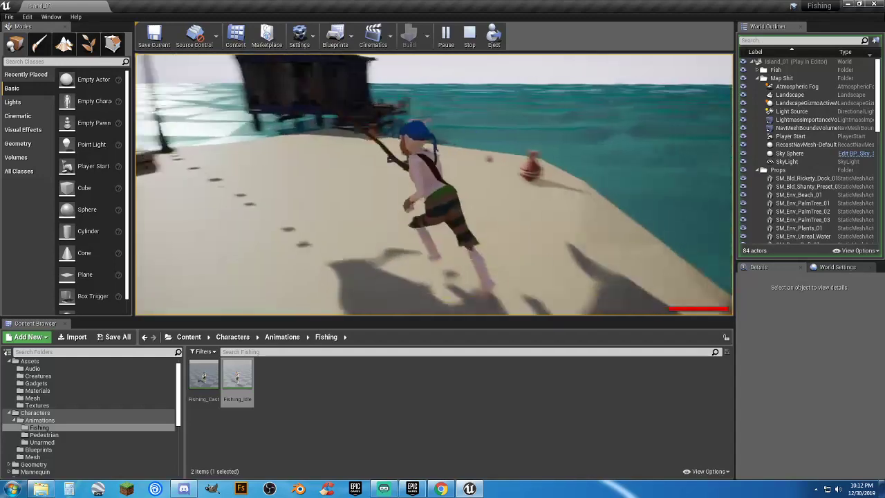
key("s")
key("w")
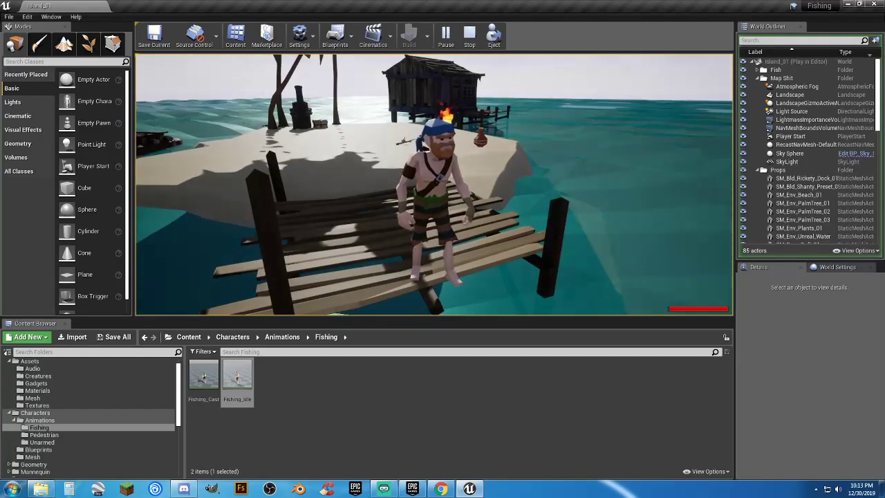
Step: Pick the fishing pole up from the beach again and return to the dock to check the fishing idle
key("w")
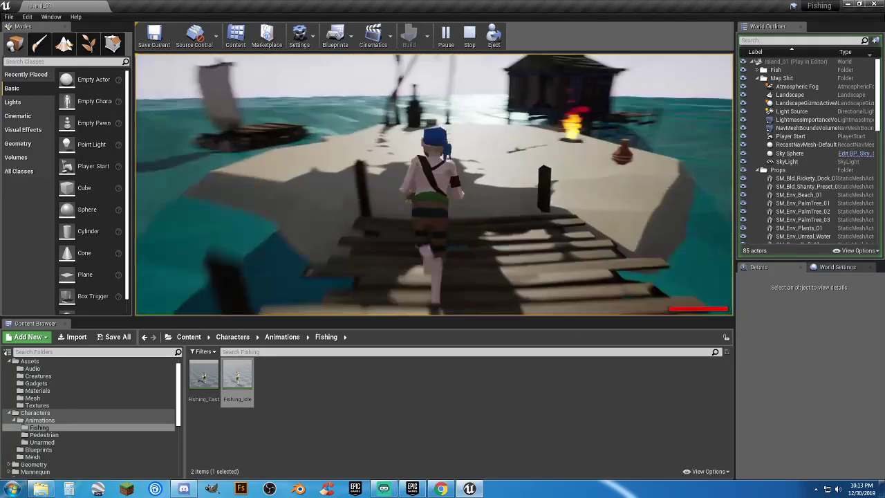
key("d")
key("a")
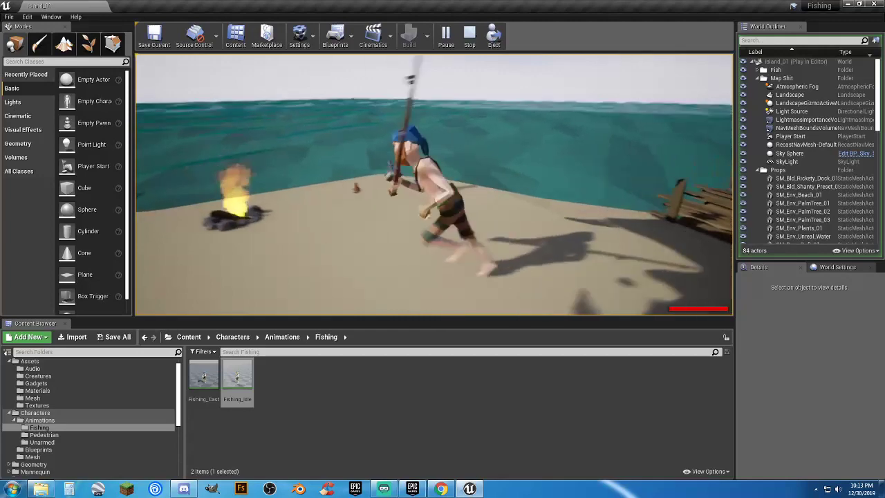
key("d")
key("w")
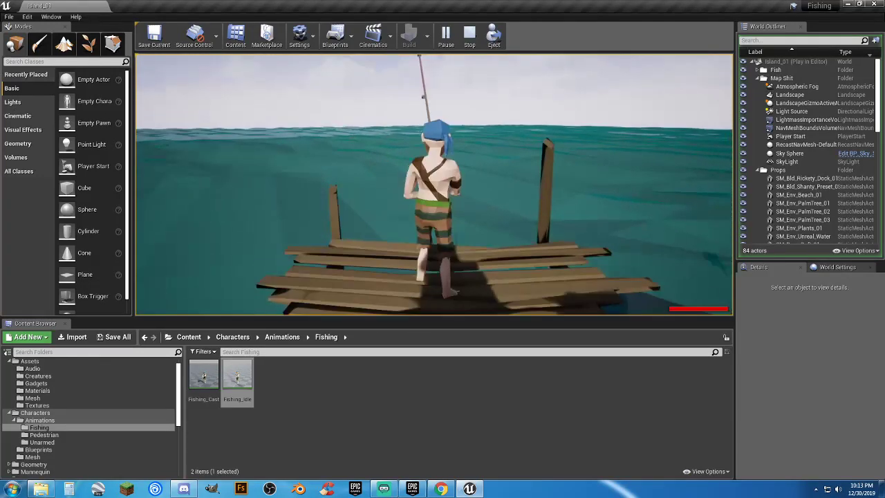
Step: Check the fishing idle from the side, drop the pole on the dock, and restart the play-test to carry the pole back there
key("w")
left_click(434, 185)
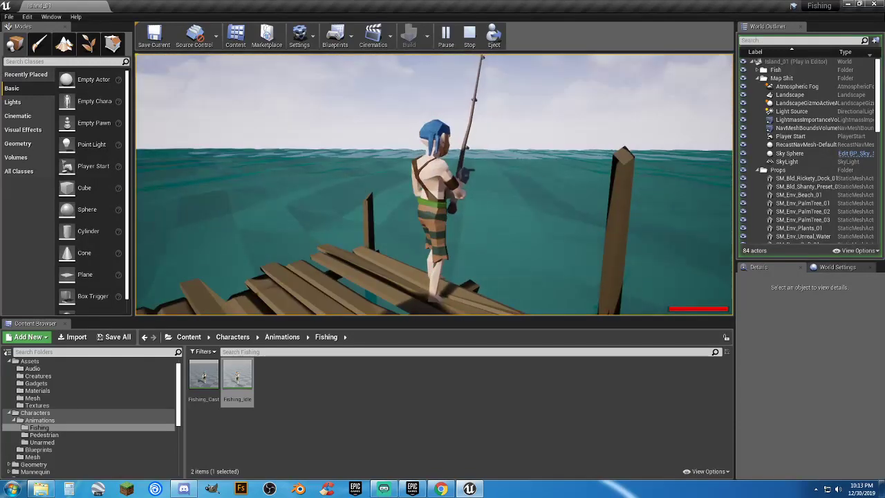
key("g")
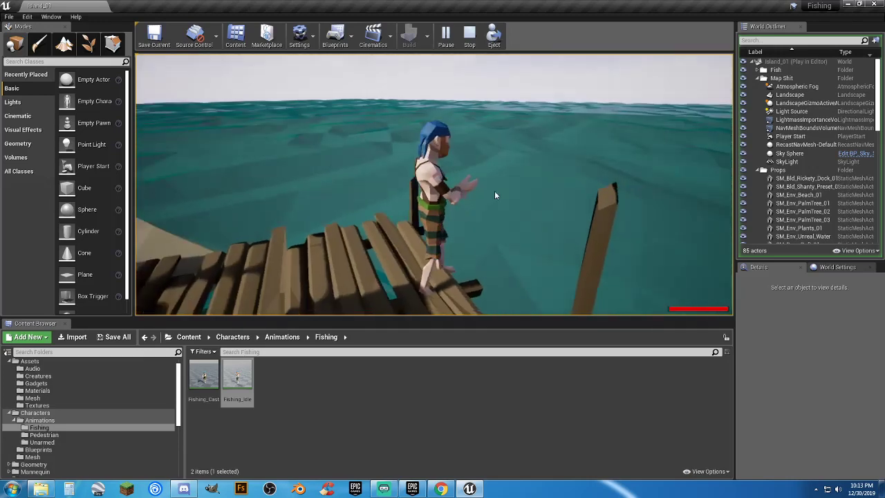
key("Escape")
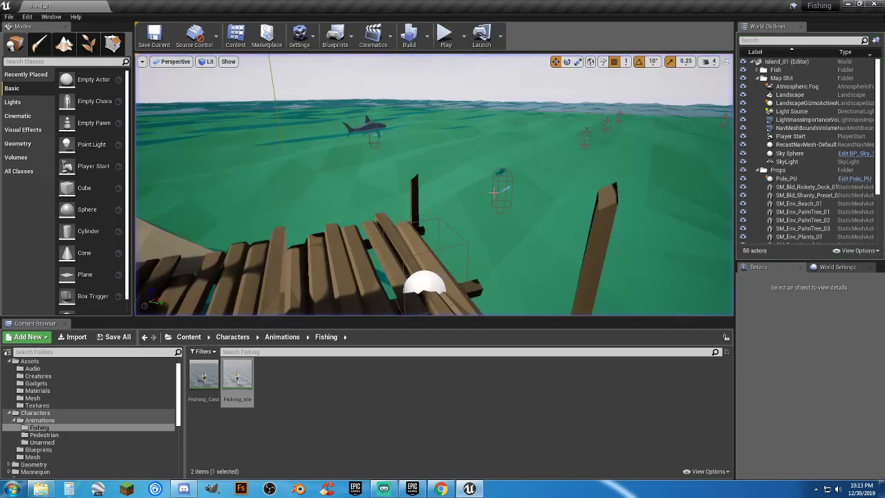
left_click(443, 42)
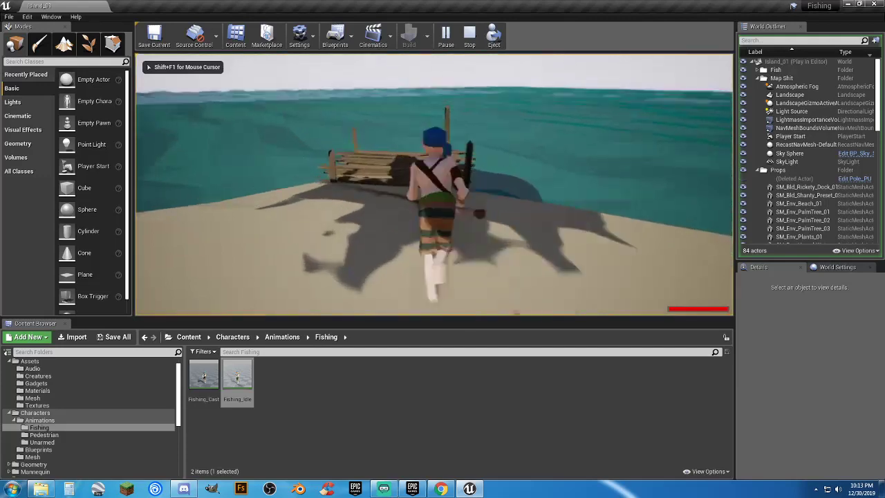
key("w")
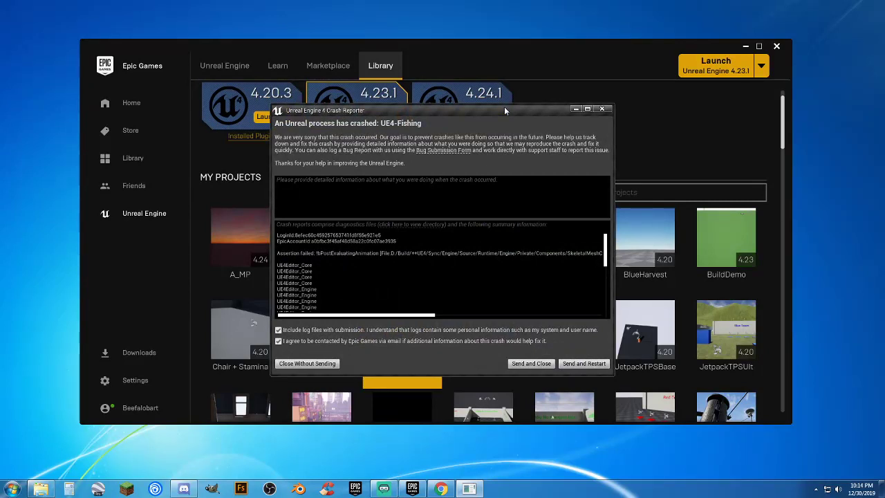
Step: Dismiss the crash report without sending it, reopen the Fishing project, and load the Island_01 map
left_click(308, 364)
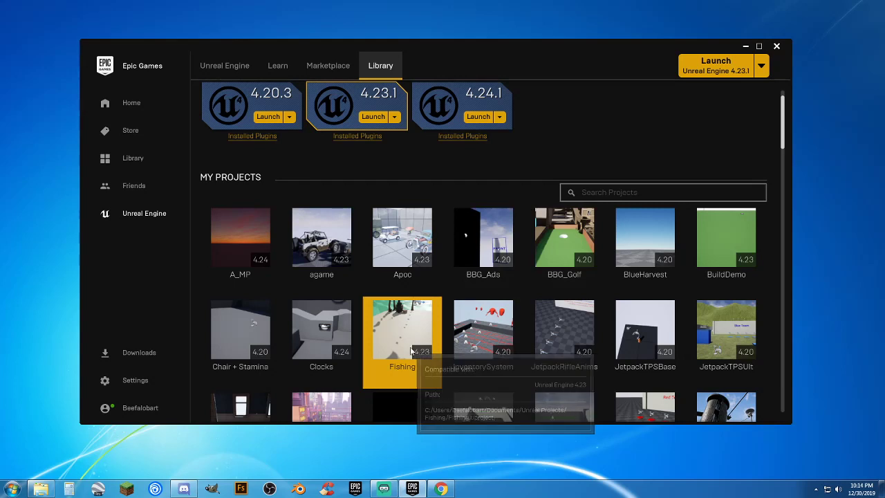
double_click(411, 351)
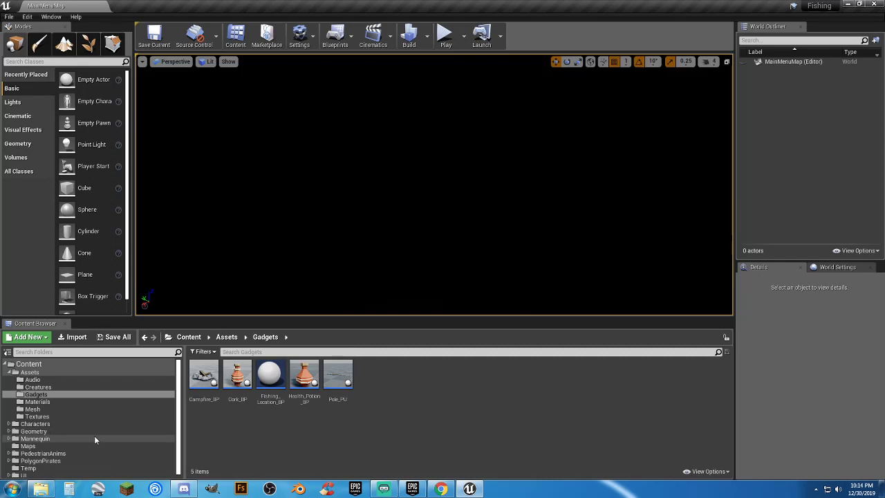
left_click(38, 446)
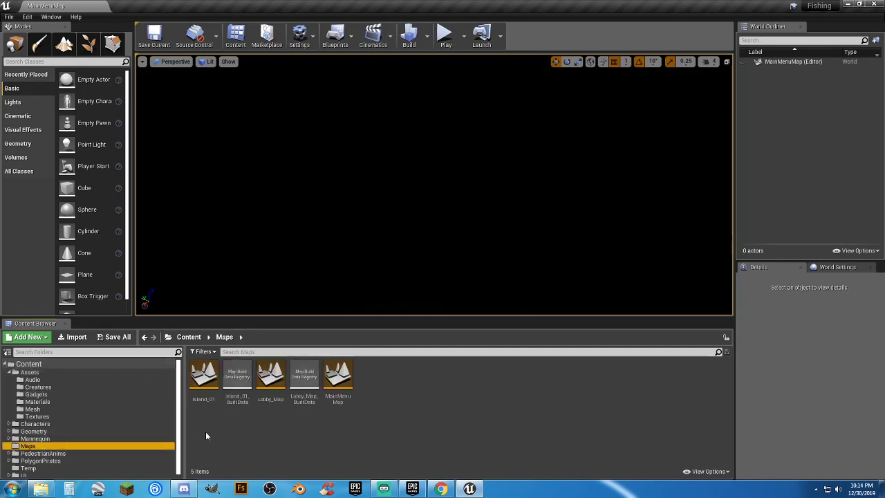
double_click(202, 383)
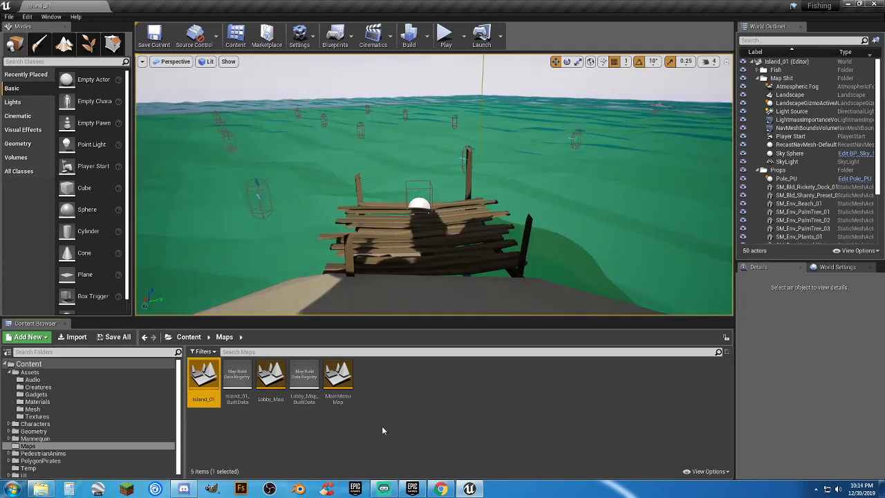
Step: Play-test Island_01, pick up the fishing pole from the beach, check the fishing idle on the dock, and end the test
left_click(445, 36)
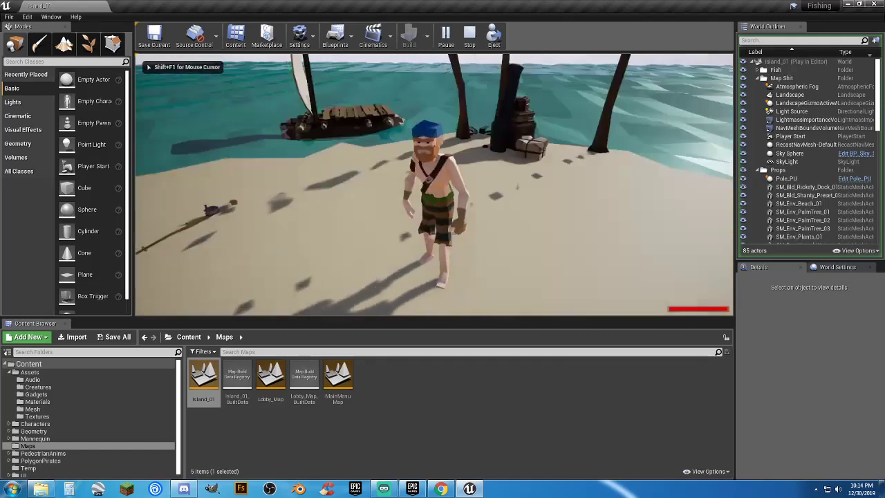
key("w")
key("a")
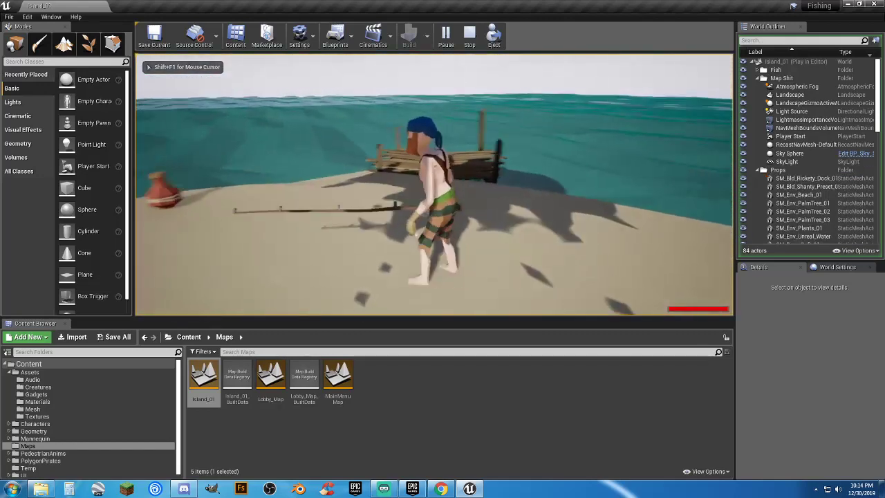
key("w")
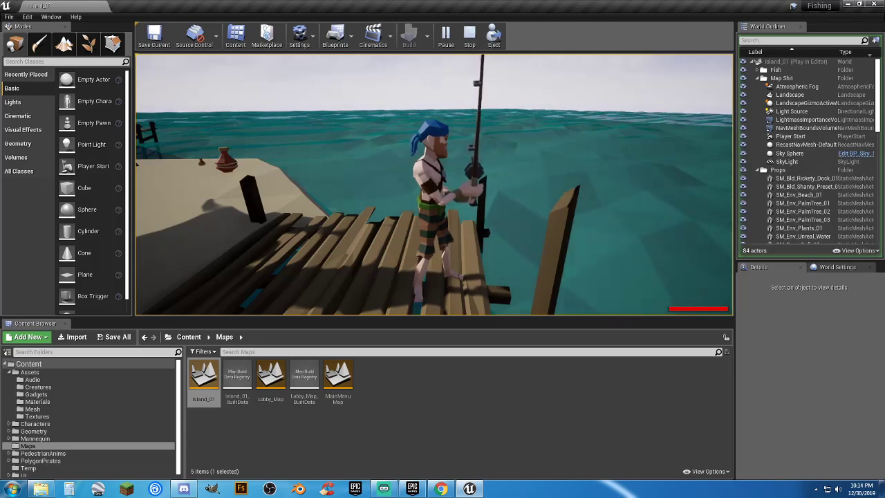
key("1")
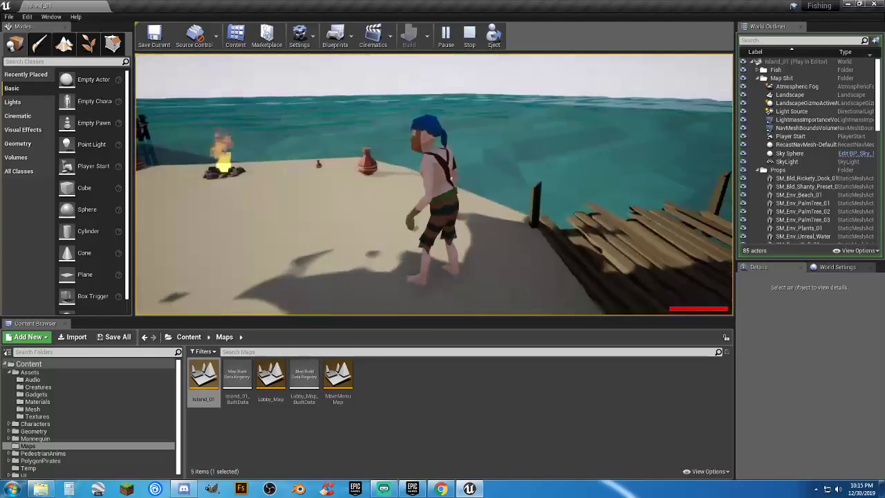
key("Escape")
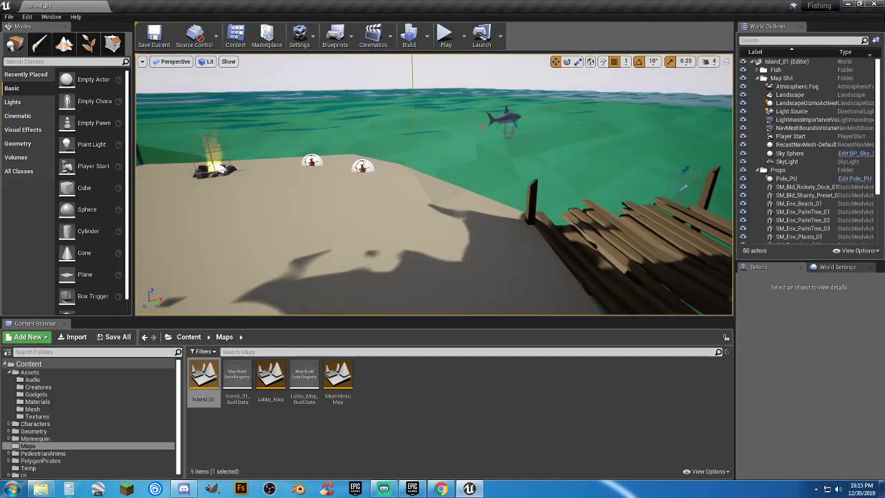
Step: Open the Demonstration level from the PolygonPirates Maps folder
left_click(437, 425)
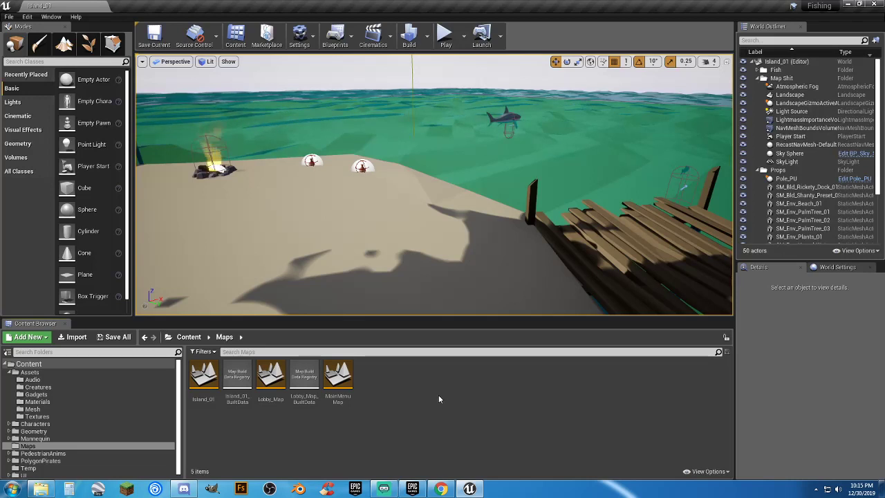
left_click(9, 461)
left_click(32, 468)
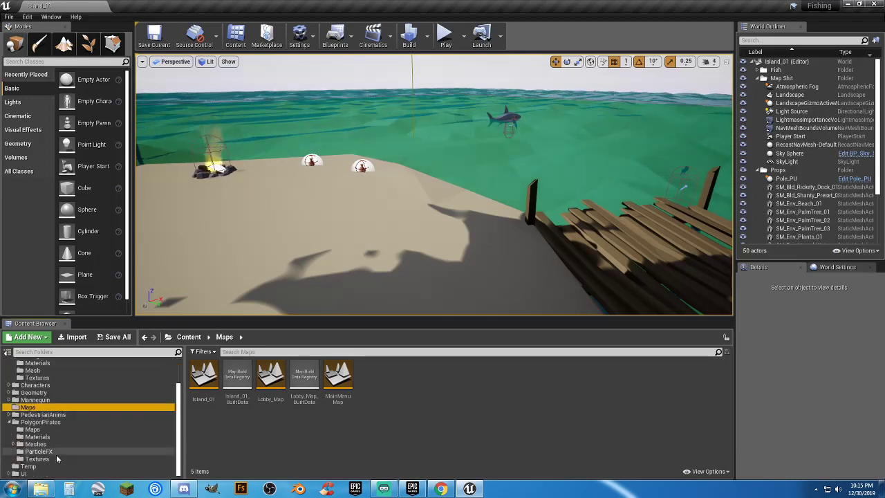
left_click(222, 430)
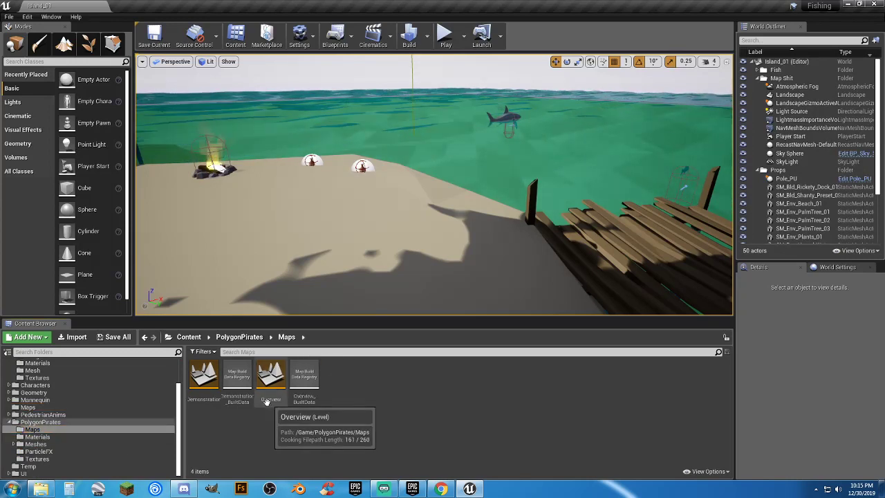
double_click(211, 406)
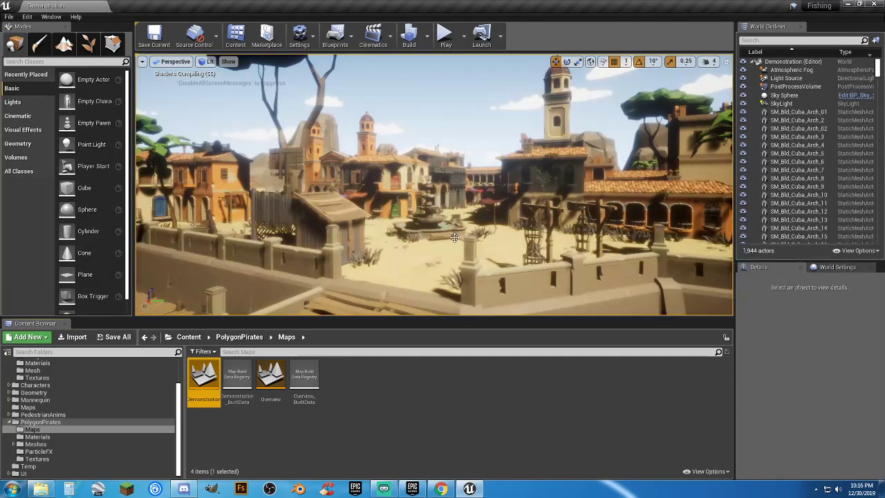
Step: Set the Demonstration level's GameMode Override to ThirdPersonGameMode
left_click(831, 270)
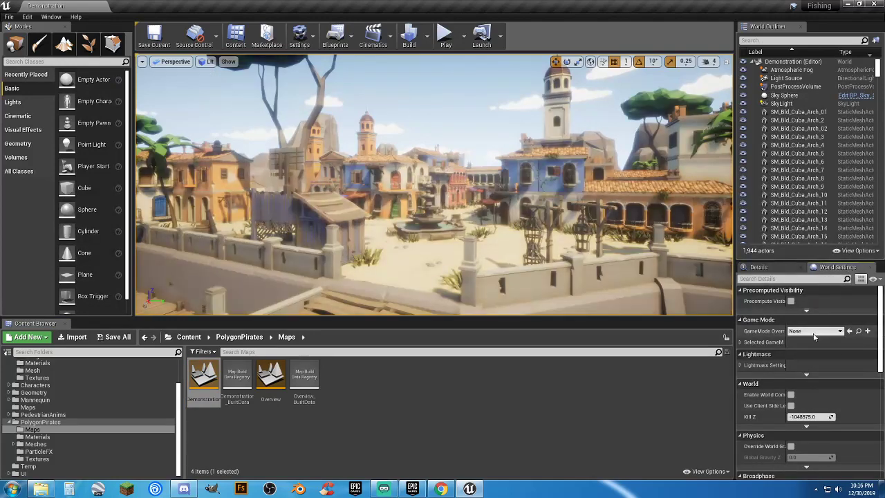
left_click(814, 337)
left_click(802, 415)
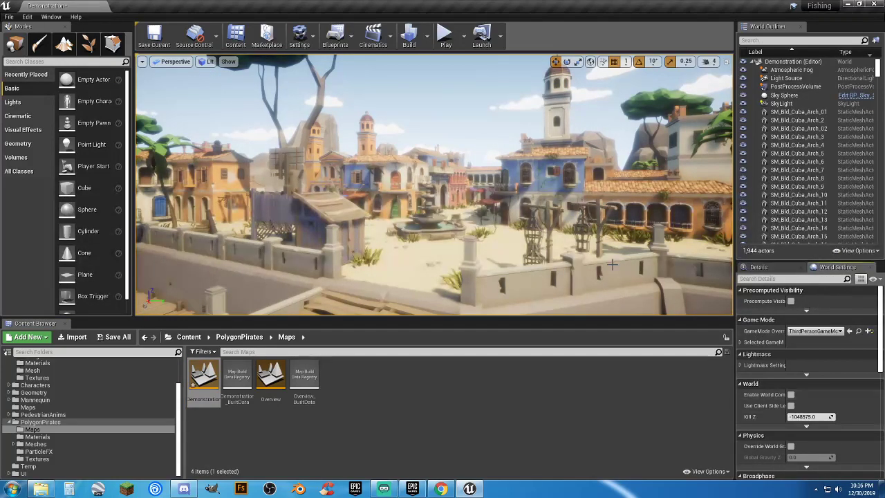
Step: Play-test the Demonstration level from the town square and explore the area around the fountain with the pirate character
key("s")
mouse_move(612, 264)
right_mouse_down()
mouse_move(629, 373)
mouse_move(615, 339)
mouse_move(625, 284)
mouse_move(611, 264)
right_mouse_up()
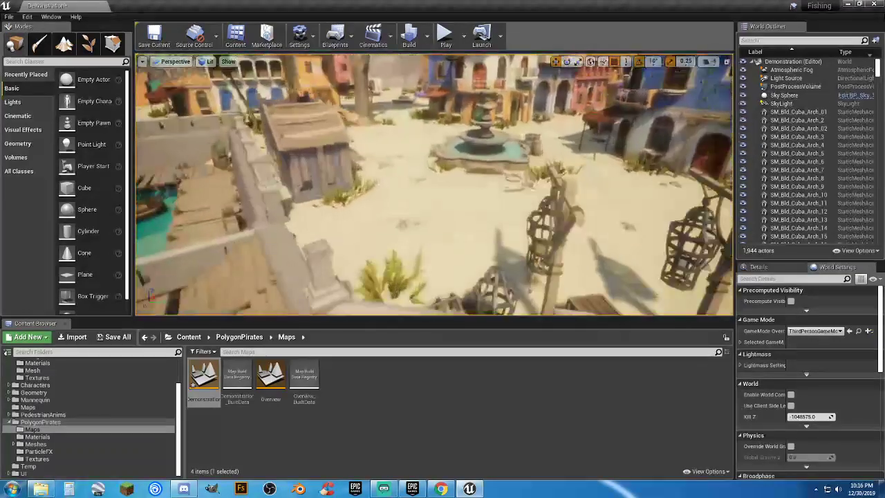
key("w")
mouse_move(488, 107)
right_mouse_down()
mouse_move(484, 83)
mouse_move(470, 80)
mouse_move(487, 107)
right_mouse_up()
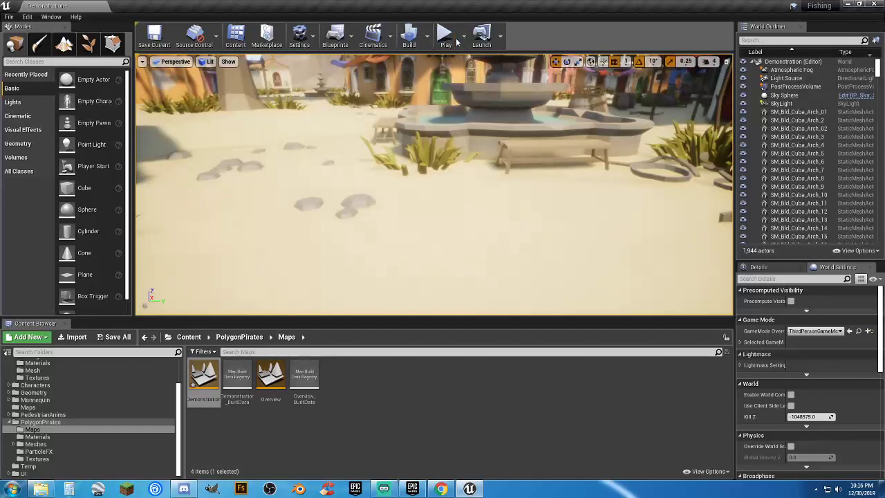
left_click(446, 36)
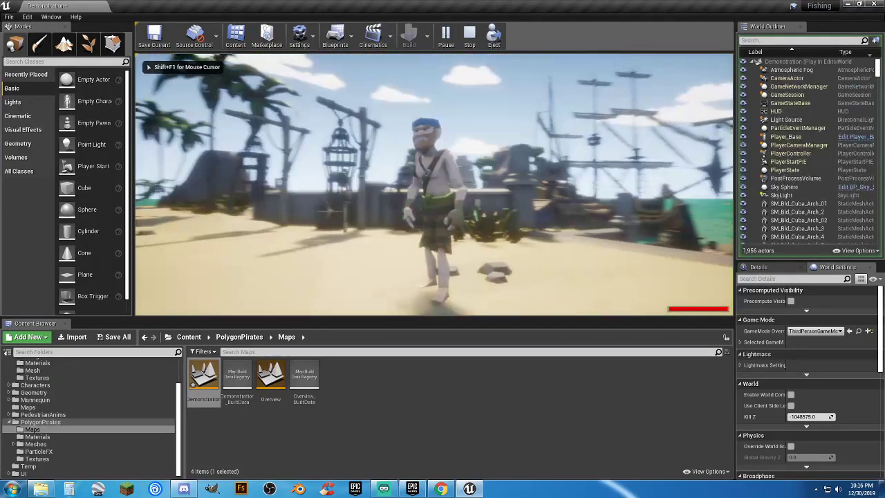
key("s")
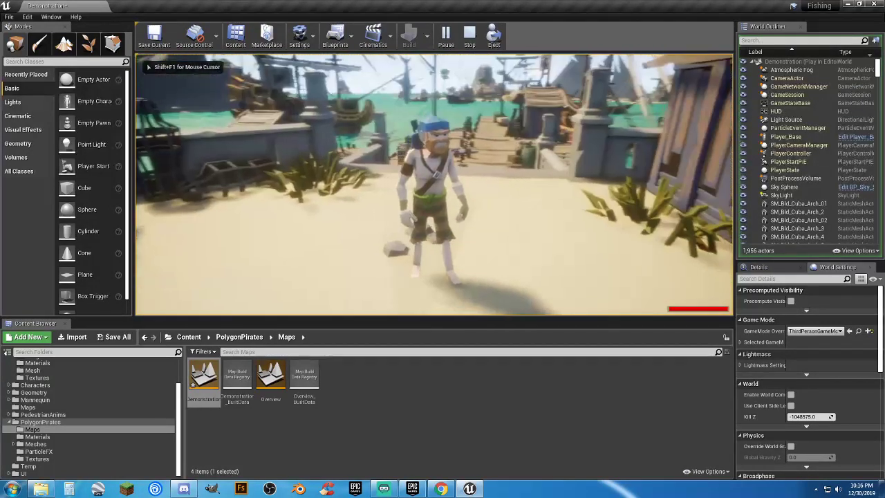
key("w")
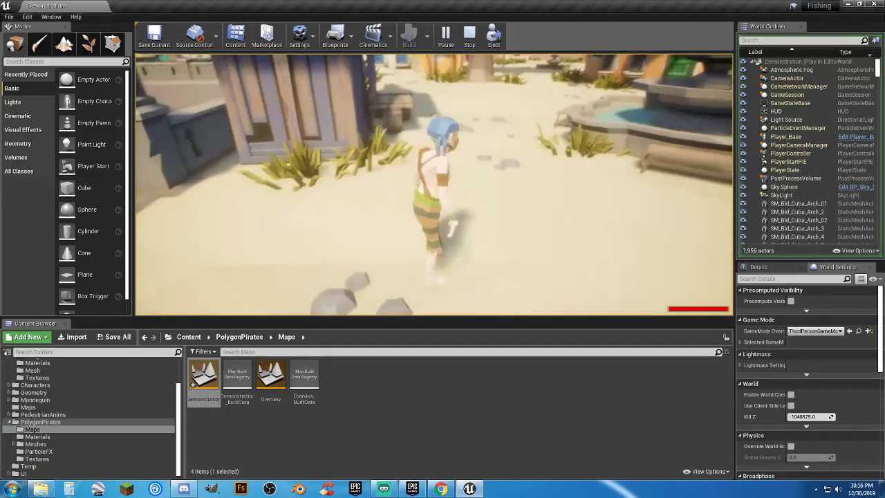
key("w")
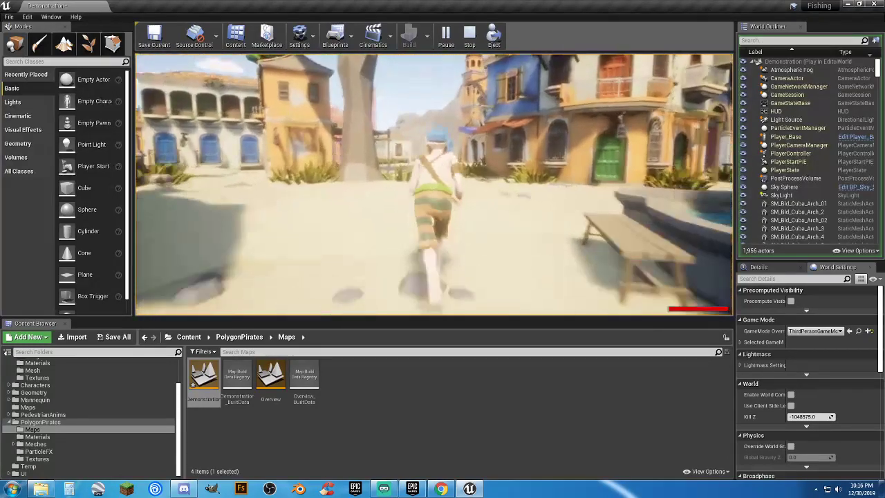
key("w")
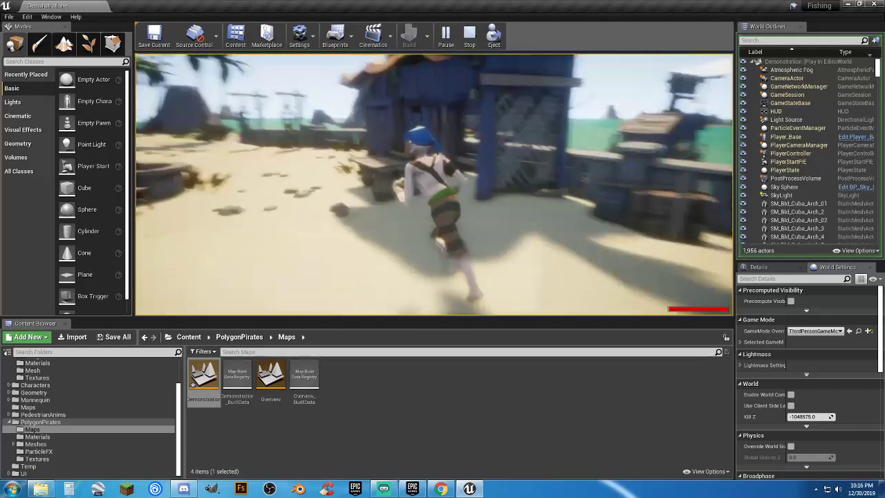
key("w")
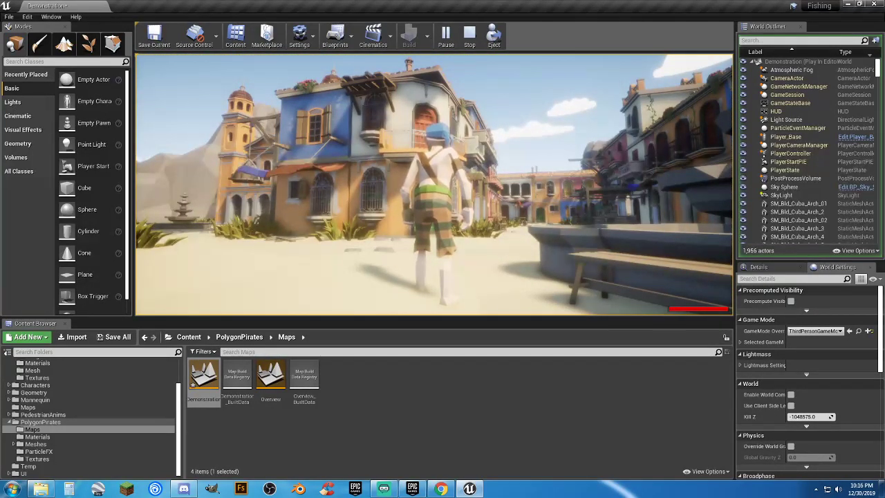
key("w")
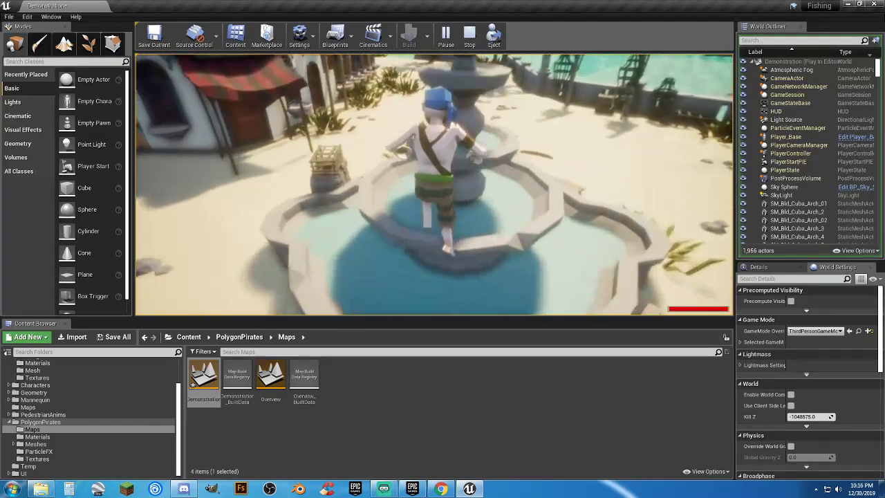
Step: Run the pirate character from the fountain through the town streets and past the market stalls to the green arched door
key("w")
key("w")
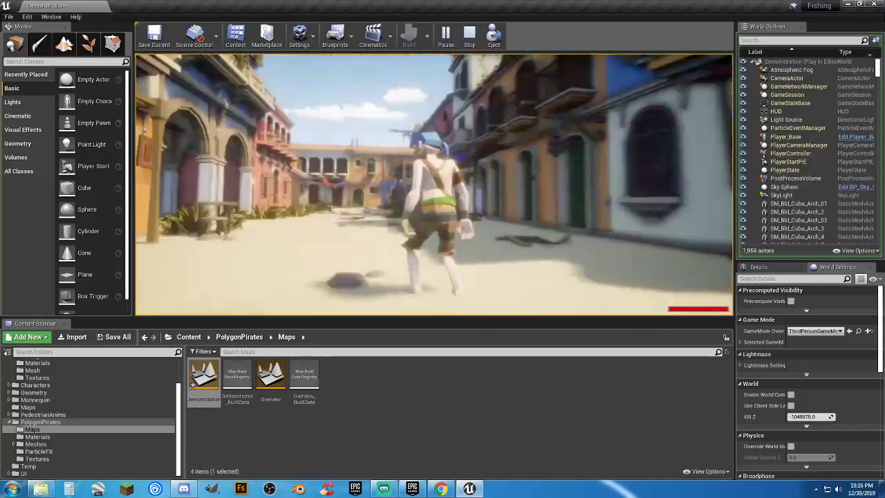
key("w")
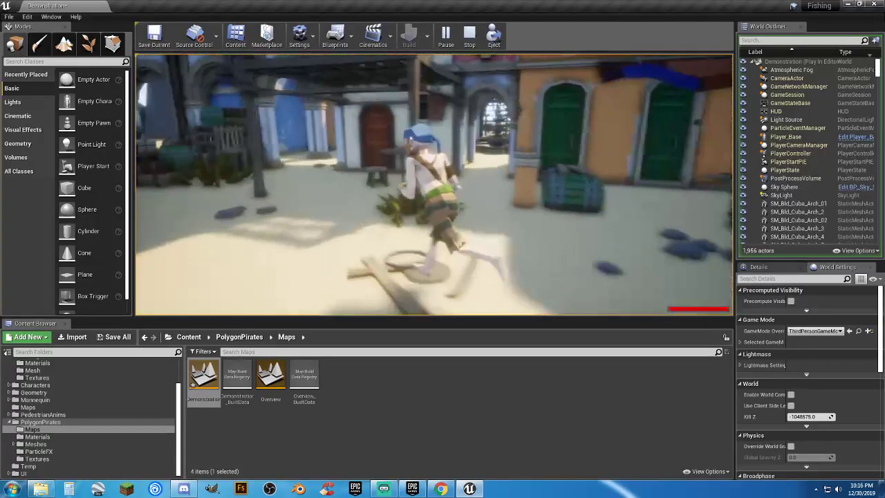
key("w")
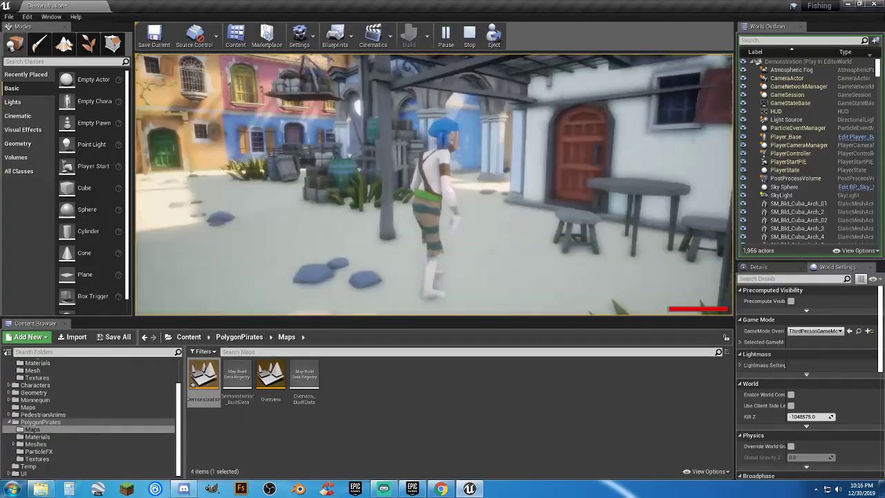
key("w")
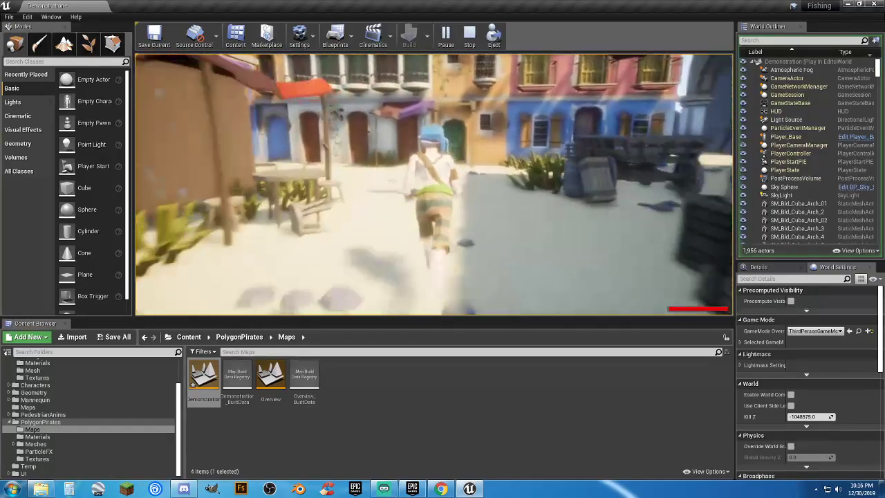
key("w")
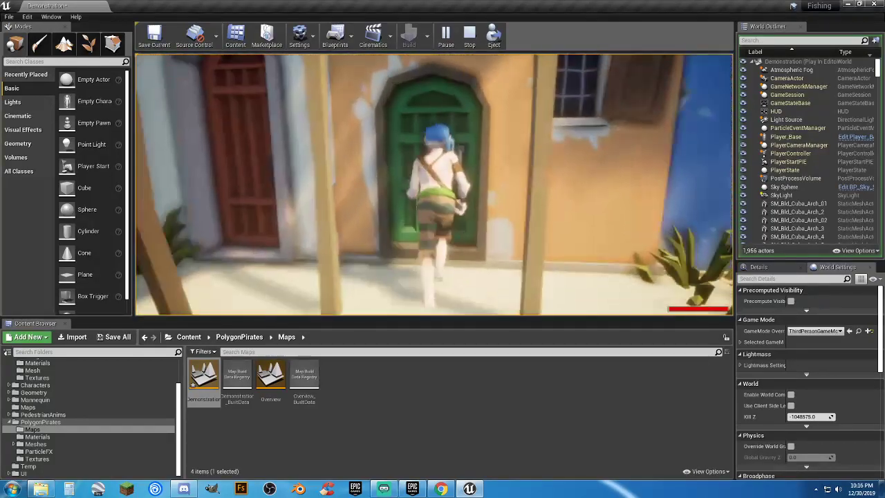
Step: Explore the beach and the large church with the pirate character, then return through the streets toward the fountain square
key("w")
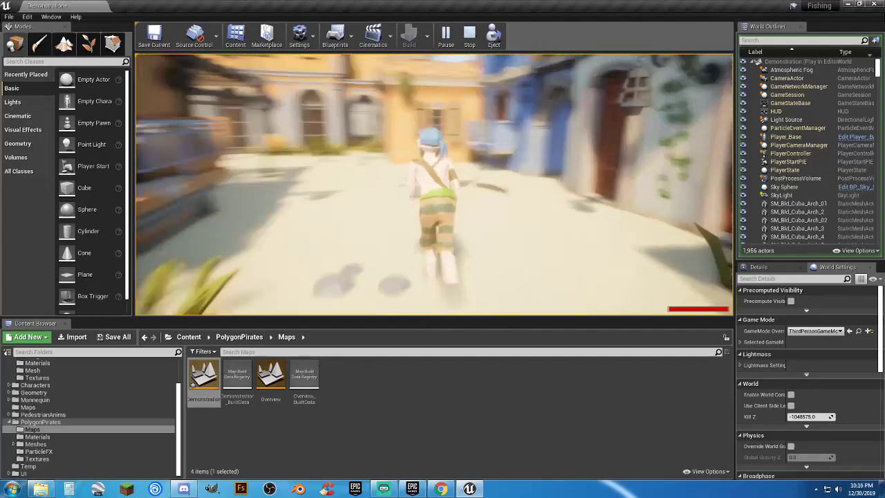
key("w")
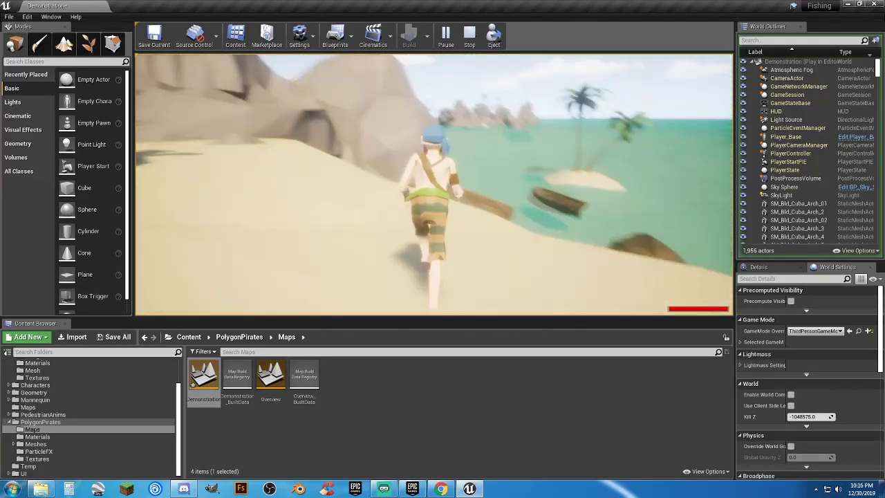
key("w")
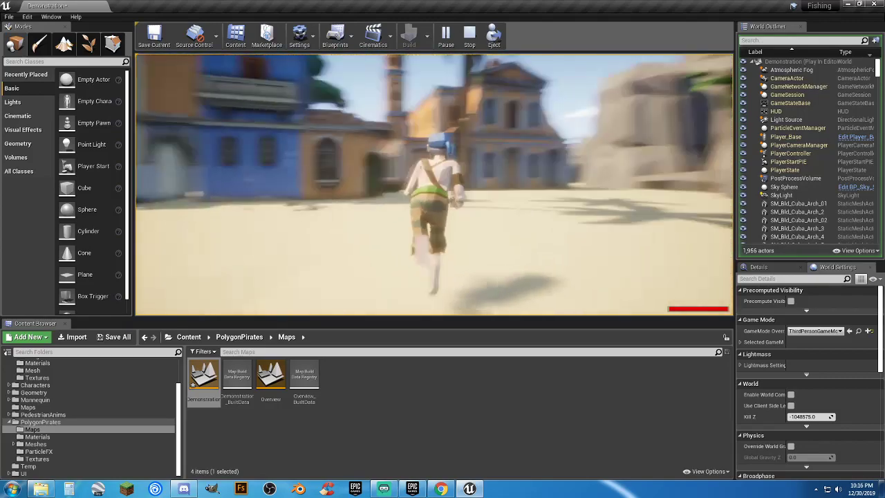
key("w")
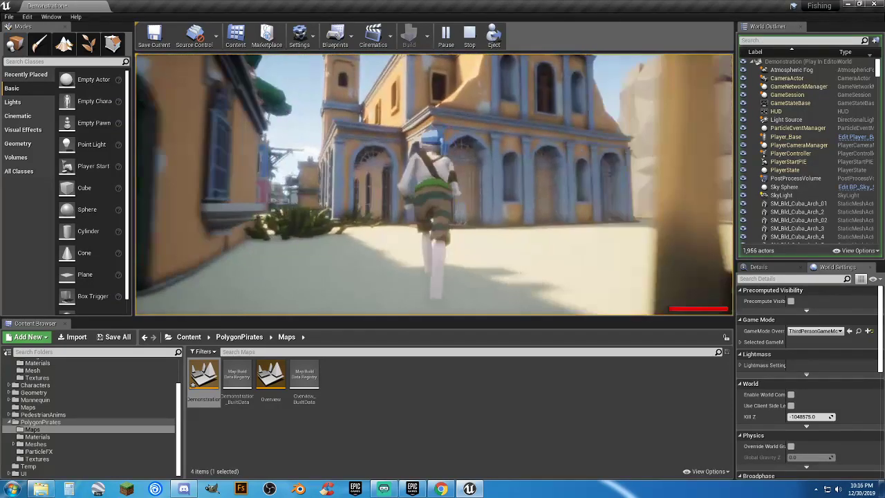
key("w")
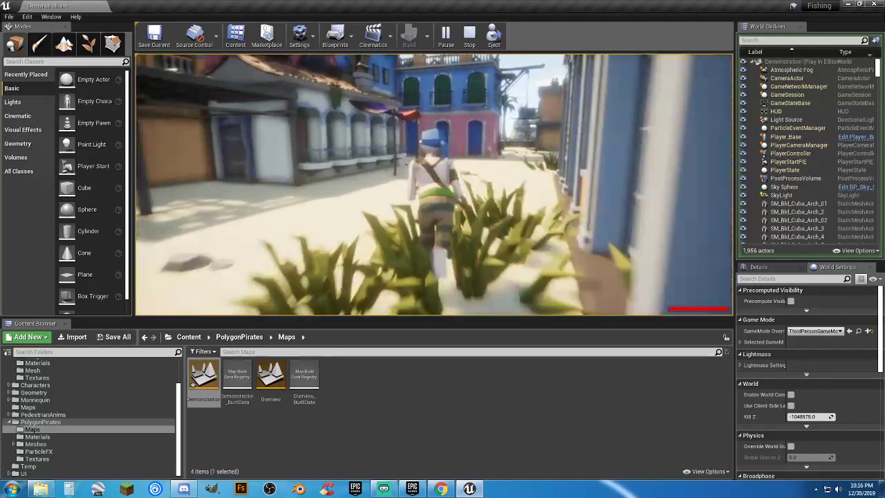
key("w")
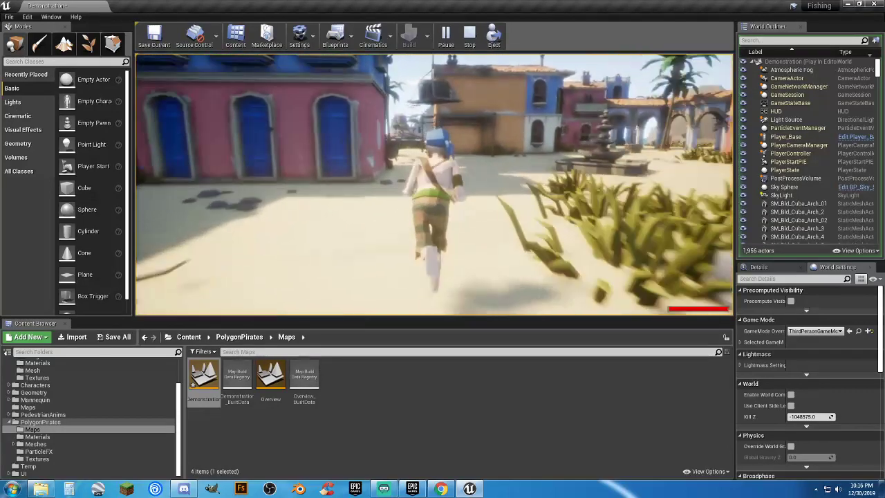
Step: Explore the harbour wall, wooden docks and seabed with the pirate character, then end the play test
key("w")
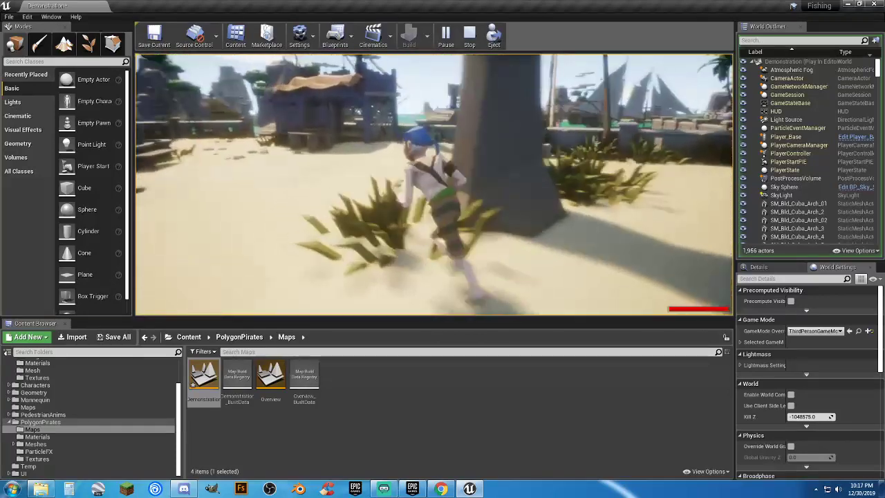
key("w")
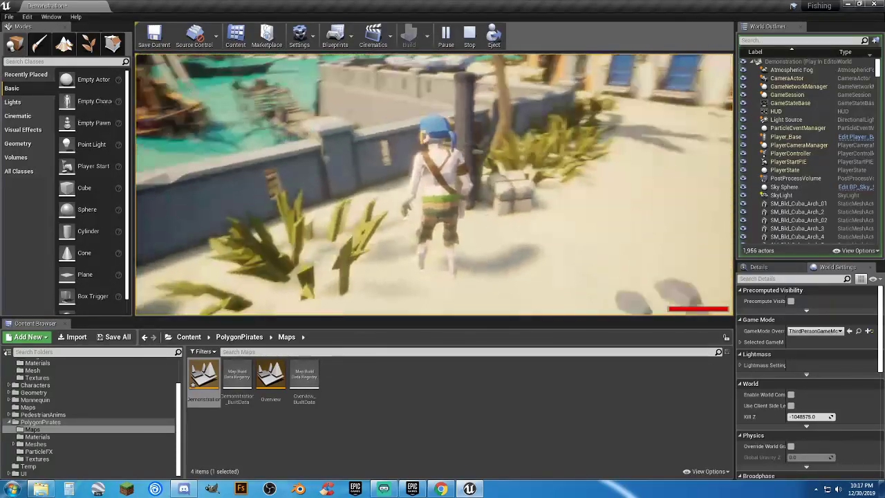
key("w")
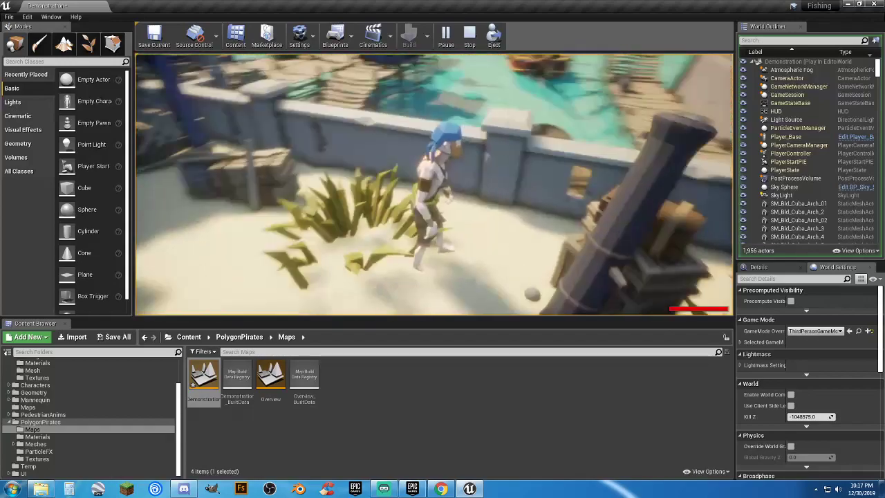
key("w")
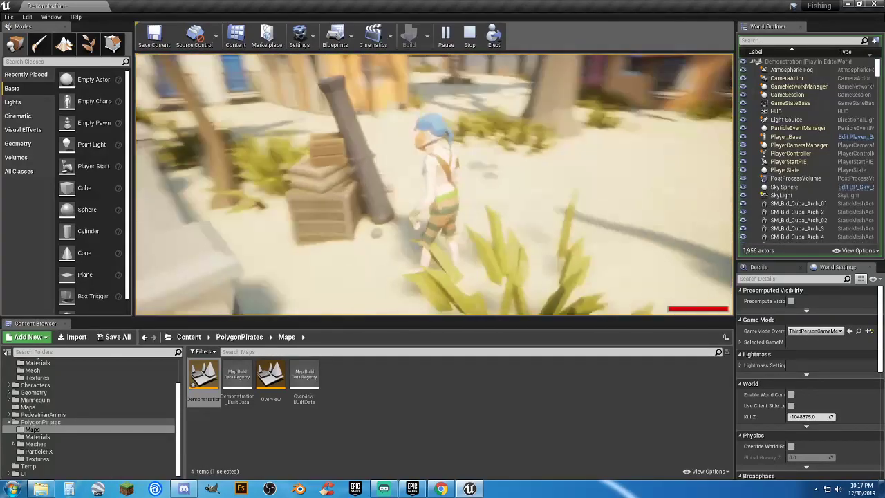
key("w")
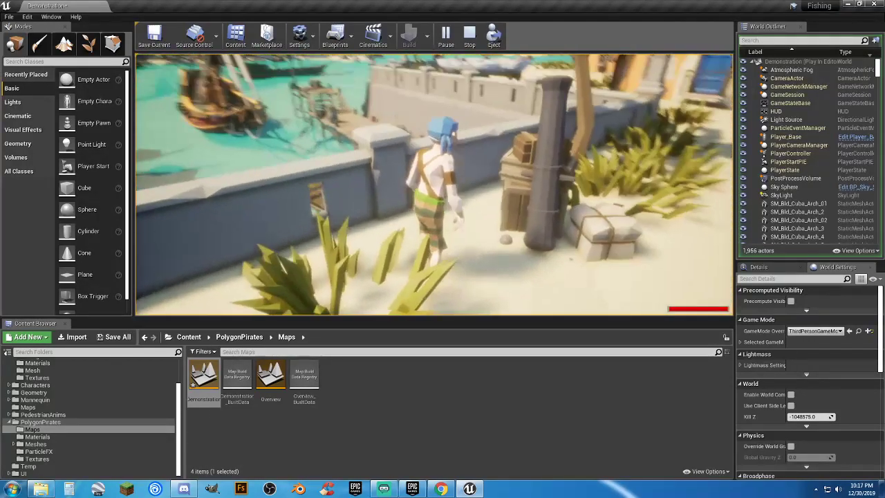
key("w")
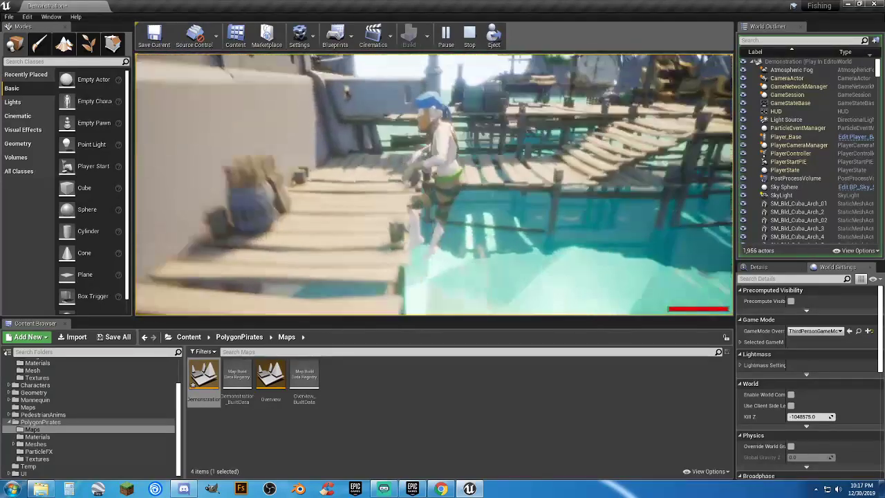
key("w")
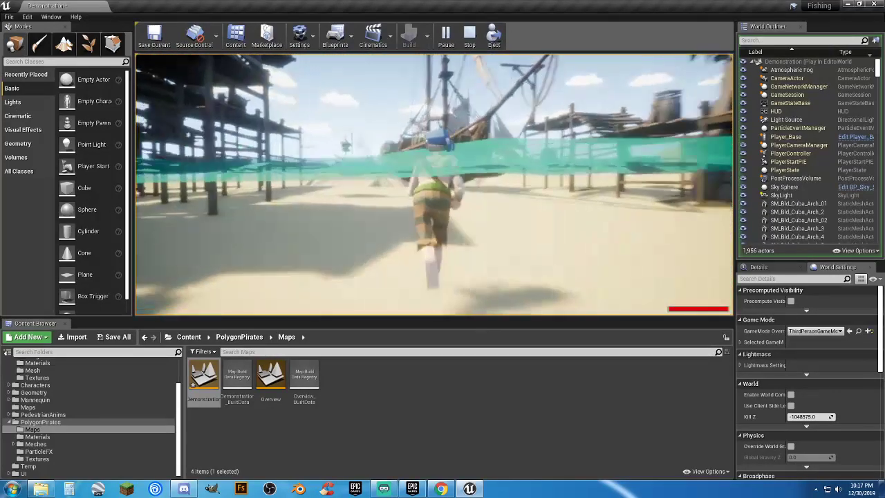
key("Escape")
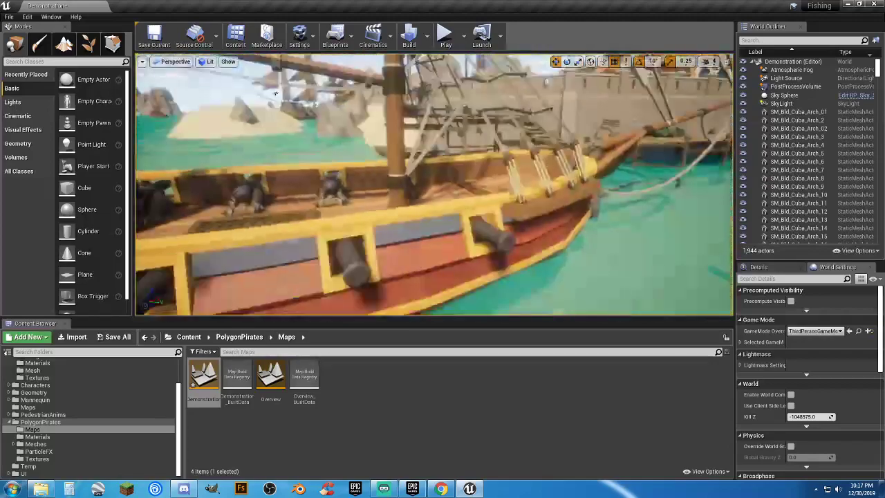
Step: Inspect the pirate ships, the open sea and the beach by the white mansion in the Demonstration level's editor view
right_click_drag(434, 184, 311, 187)
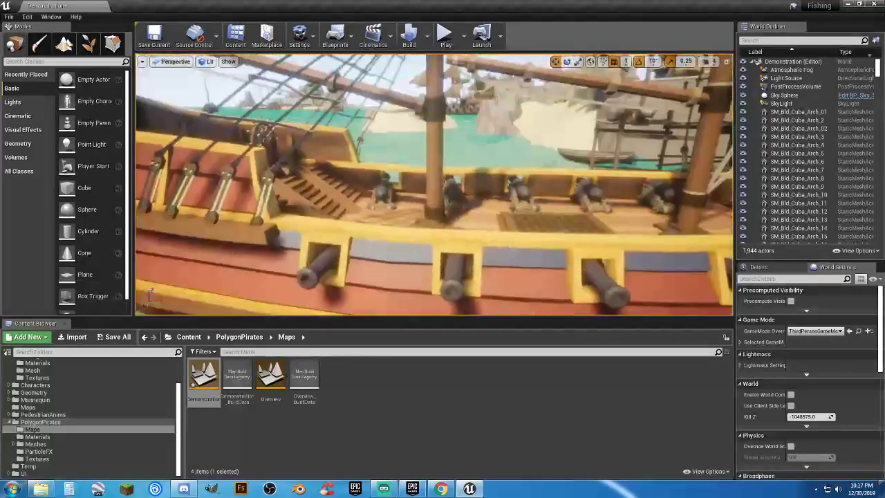
right_click_drag(275, 93, 275, 93)
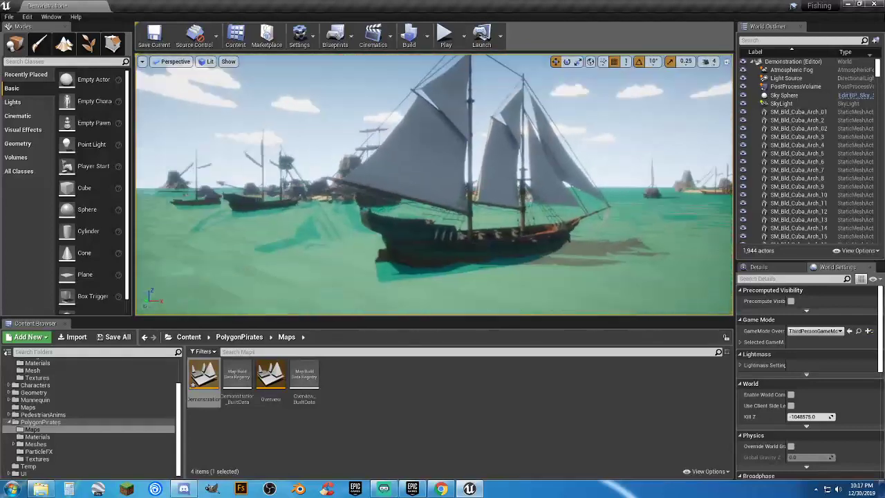
right_click_drag(434, 184, 495, 197)
right_click_drag(434, 184, 416, 178)
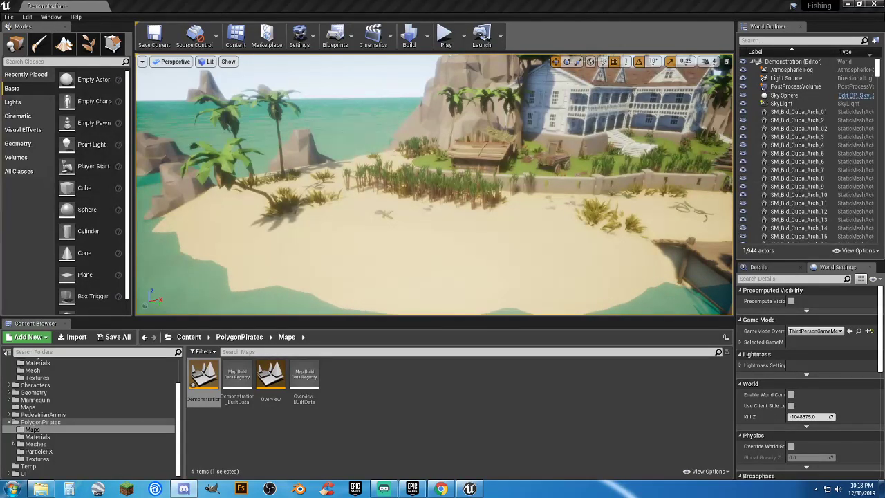
left_click_drag(884, 58, 883, 36)
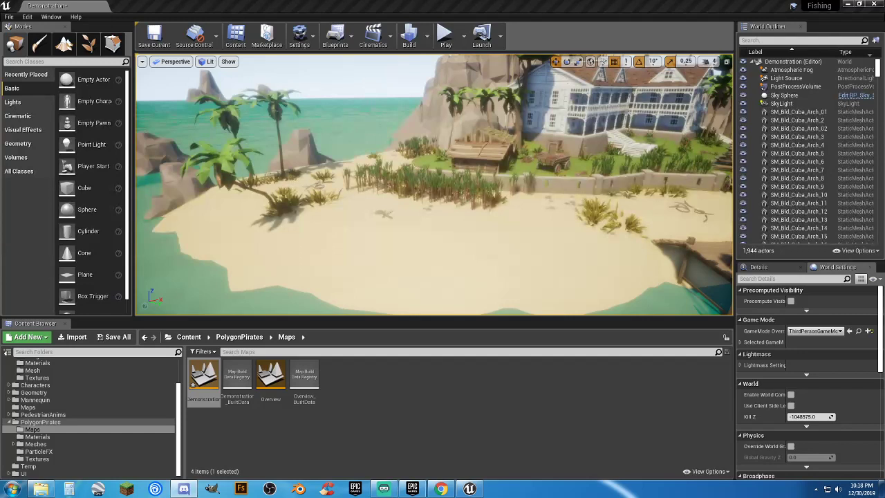
Step: Browse the building meshes in the PolygonPirates Meshes folder, including the dock, shanty and tent pieces
left_click(36, 437)
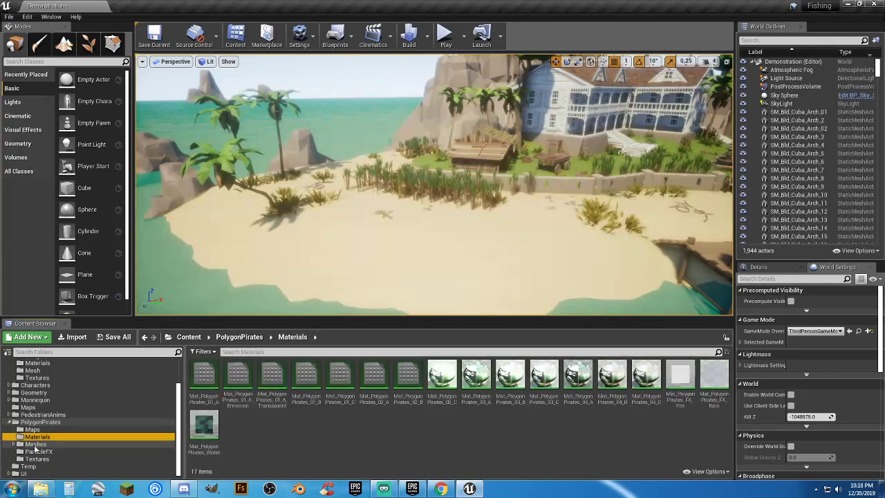
left_click(37, 444)
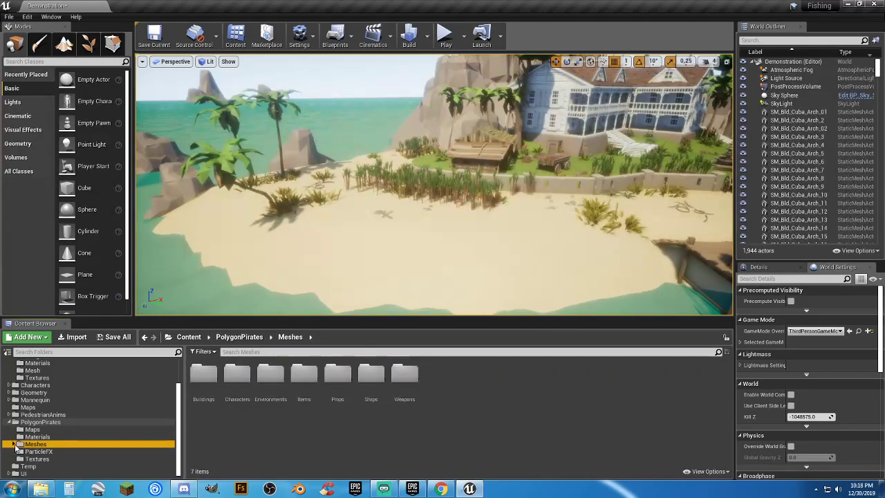
left_click(14, 445)
scroll(44, 442, "down", 1)
scroll(47, 439, "down", 2)
left_click(41, 407)
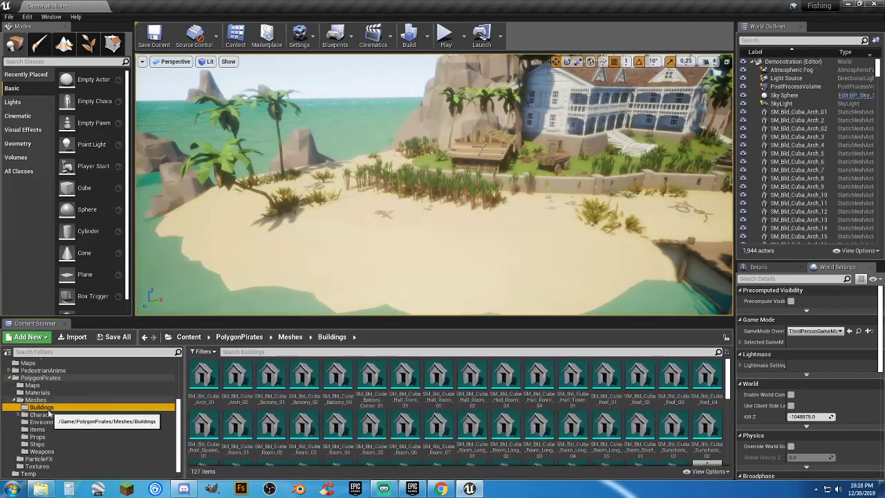
scroll(712, 382, "down", 2)
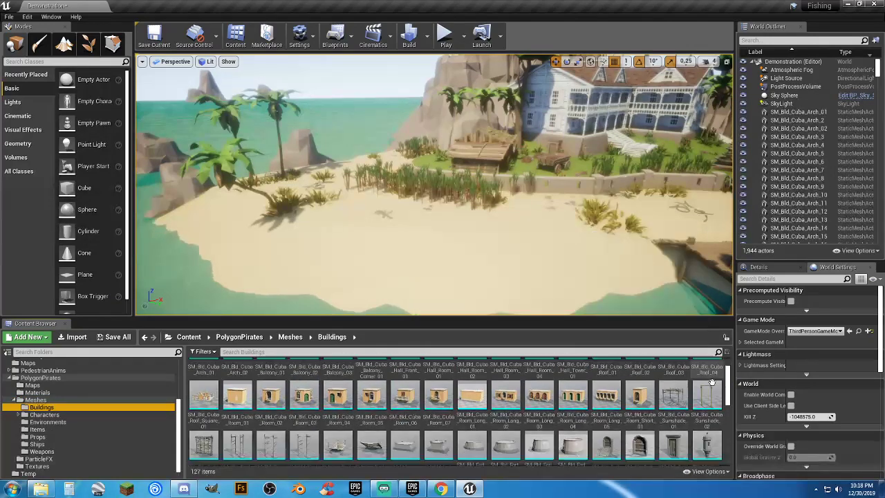
scroll(712, 382, "down", 5)
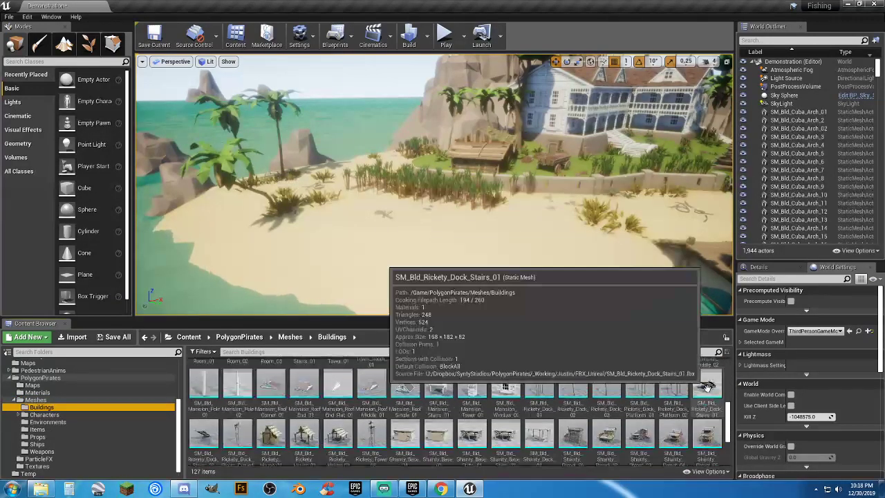
scroll(706, 388, "down", 1)
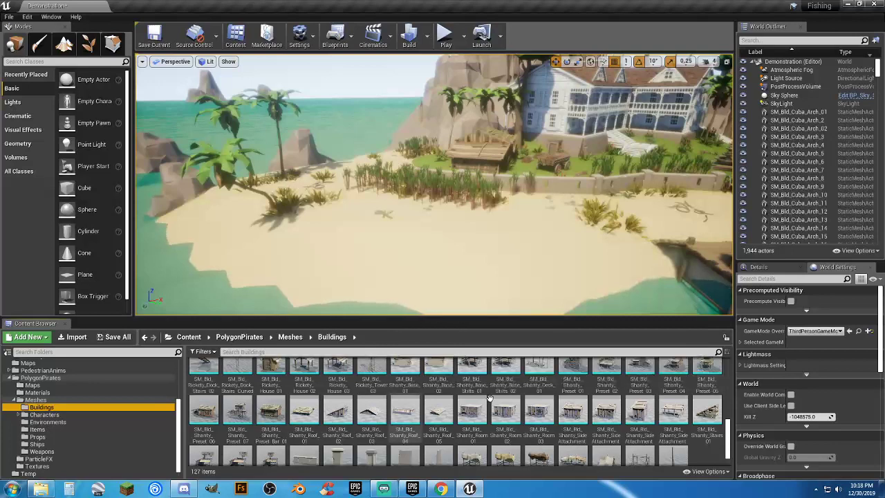
scroll(515, 420, "down", 1)
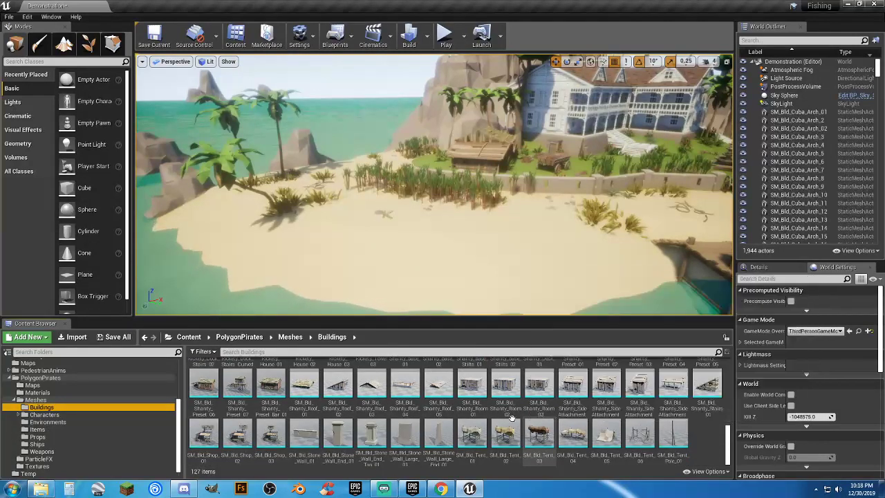
Step: Preview the SK_Shark_01_Anim animation from the Characters Creatures folder, viewing the shark from the side, and close it
left_click(36, 416)
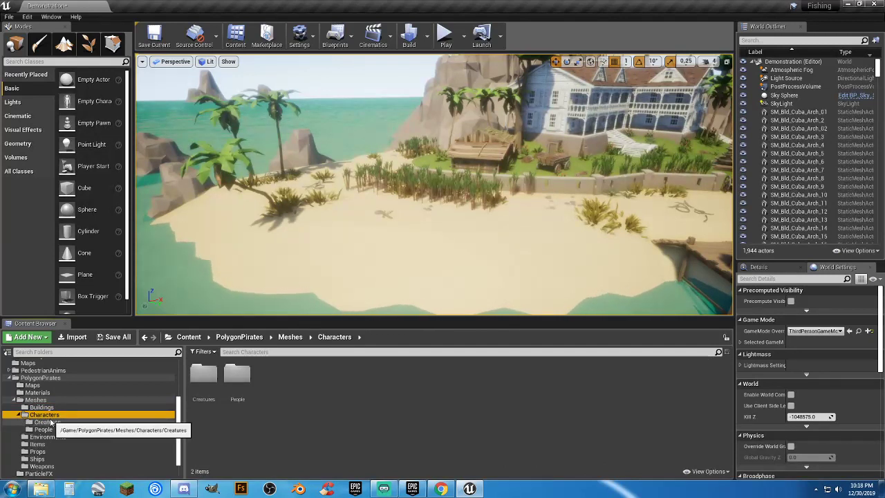
left_click(48, 423)
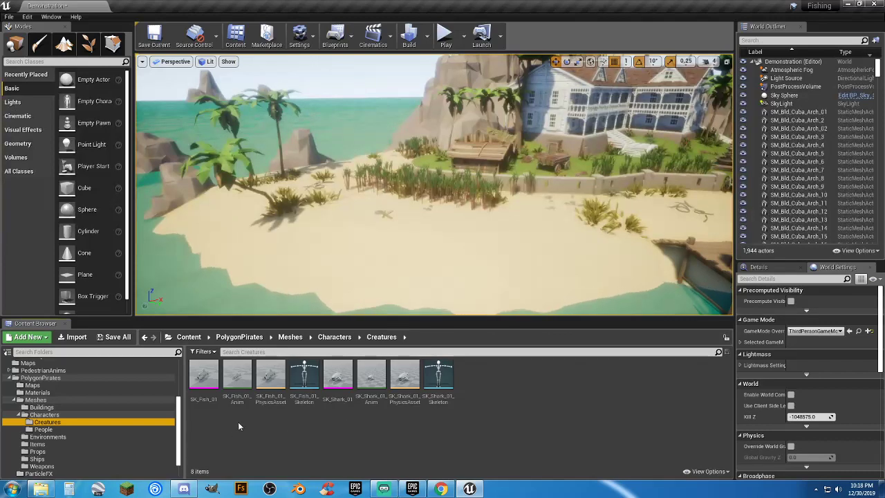
double_click(378, 406)
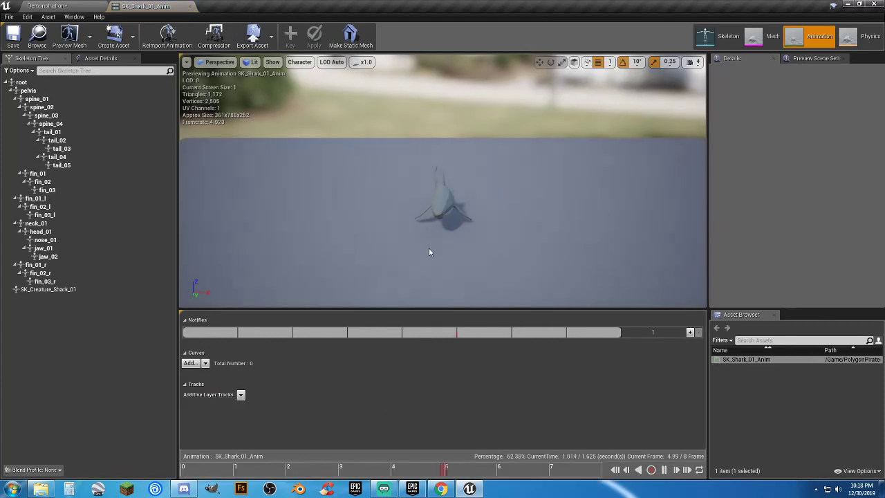
right_click_drag(429, 248, 473, 253)
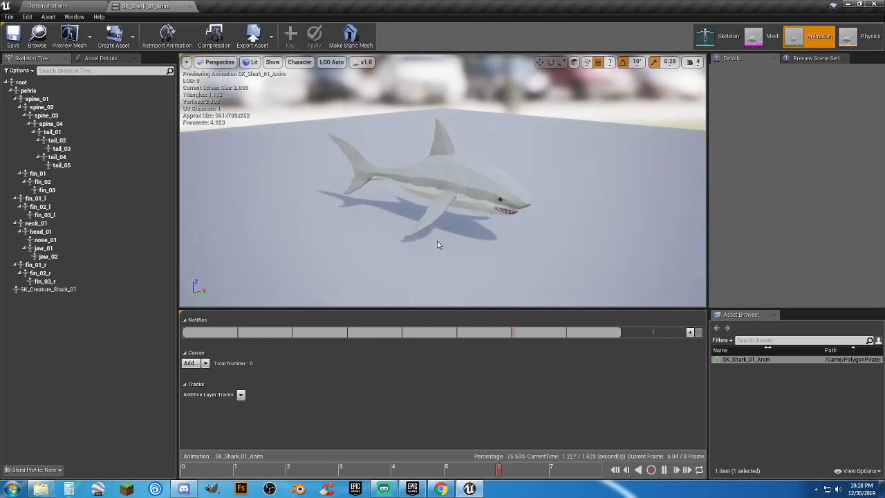
left_click(190, 7)
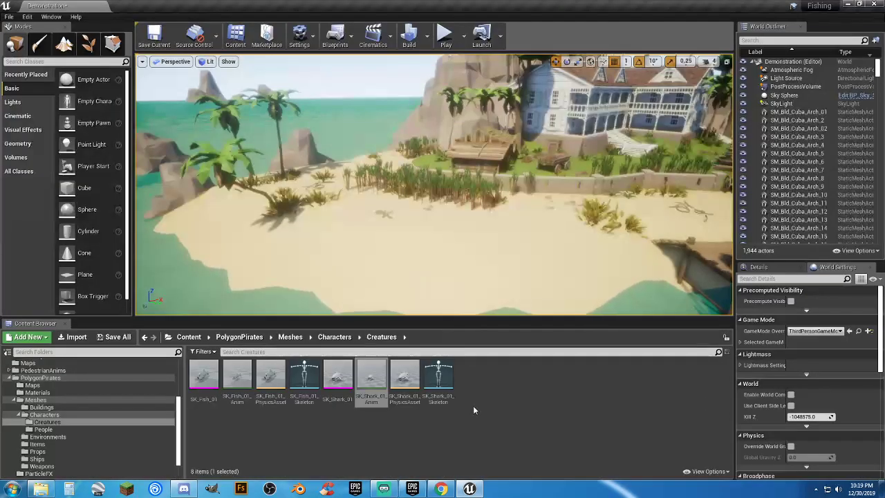
Step: Browse the character meshes in the PolygonPirates Meshes Characters People folder down to the skeleton characters
left_click(43, 429)
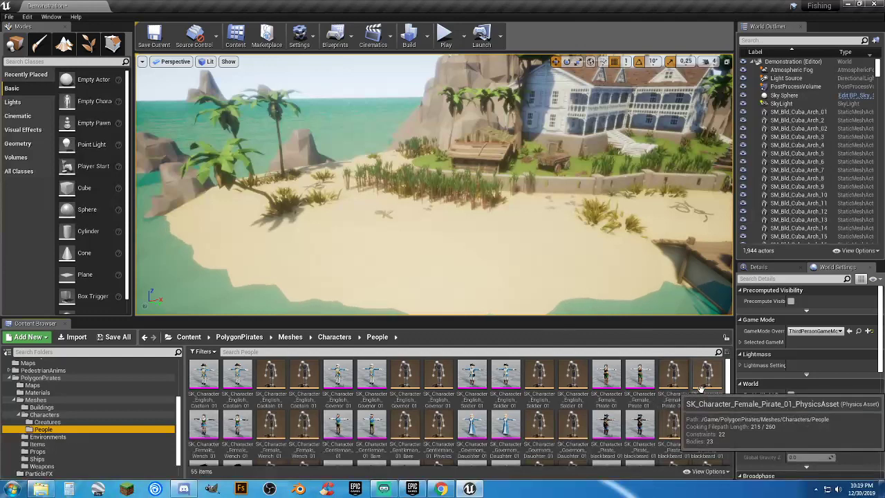
scroll(689, 392, "down", 3)
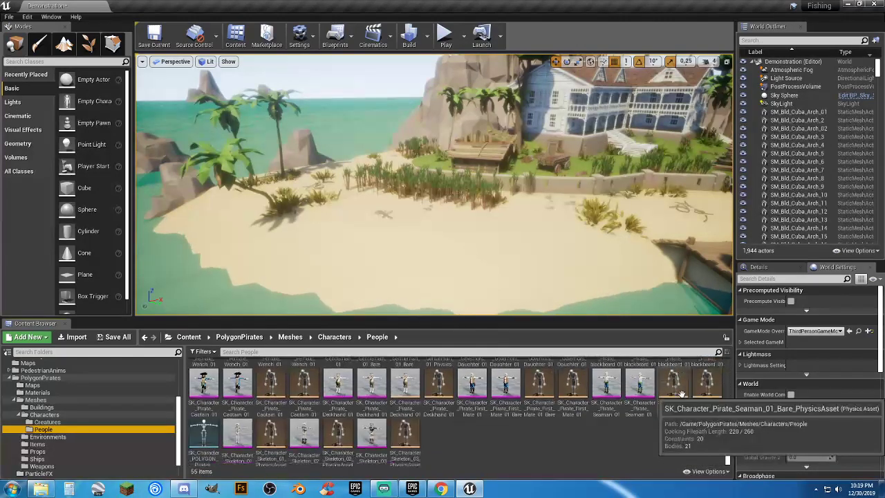
scroll(681, 392, "down", 1)
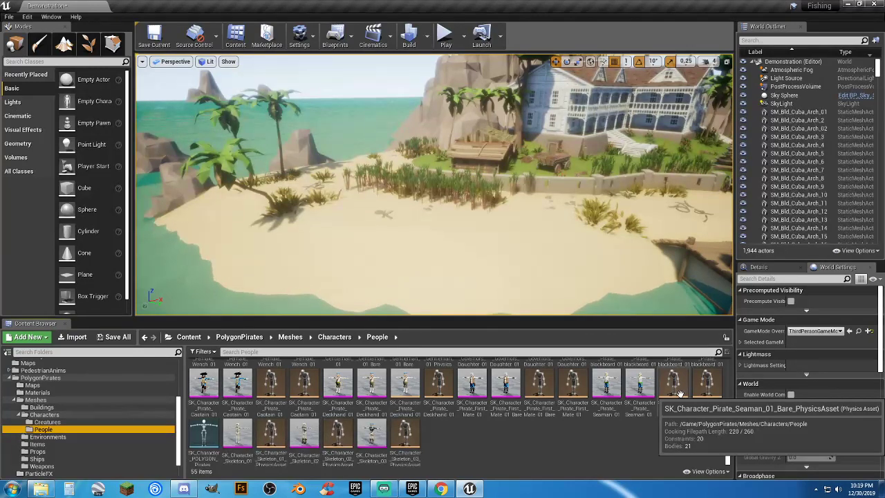
Step: Play-test the level by running the pirate deckhand out of the shallow water onto the beach, and end the test
left_click(445, 35)
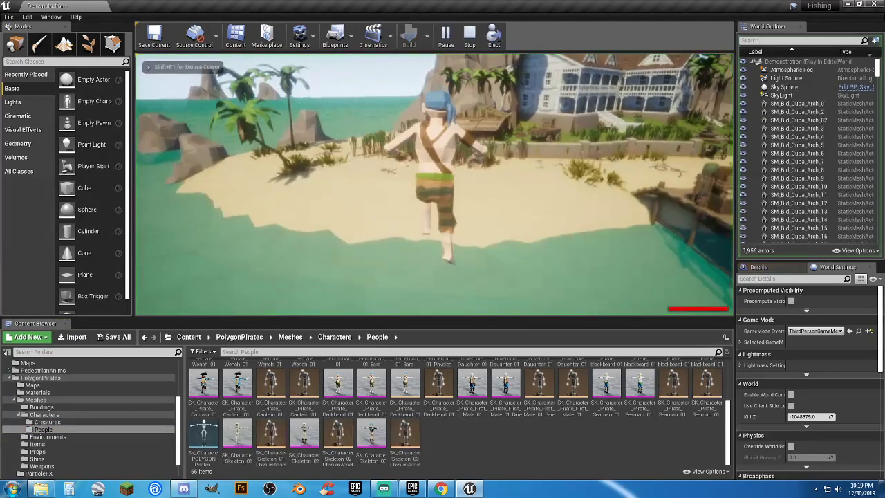
key("w")
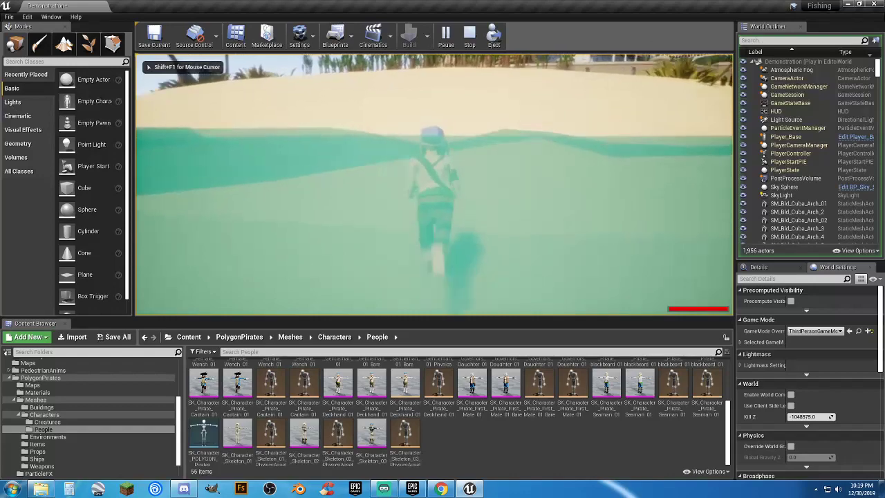
key("w")
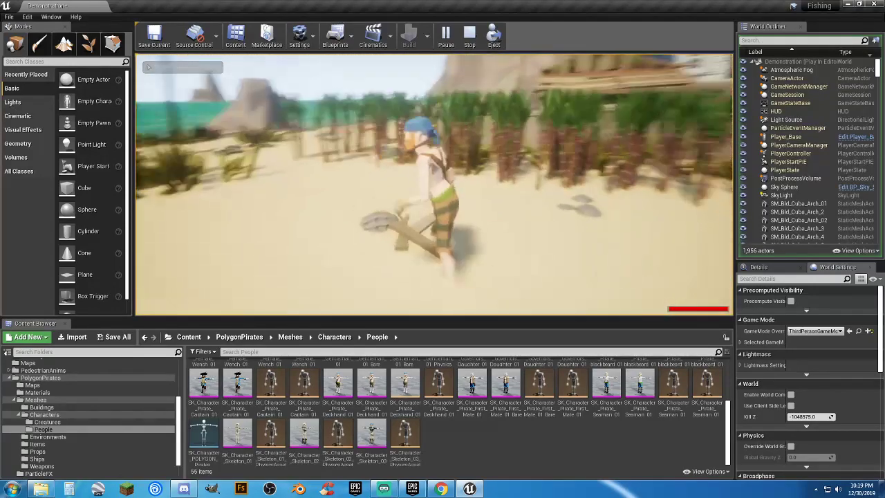
key("Escape")
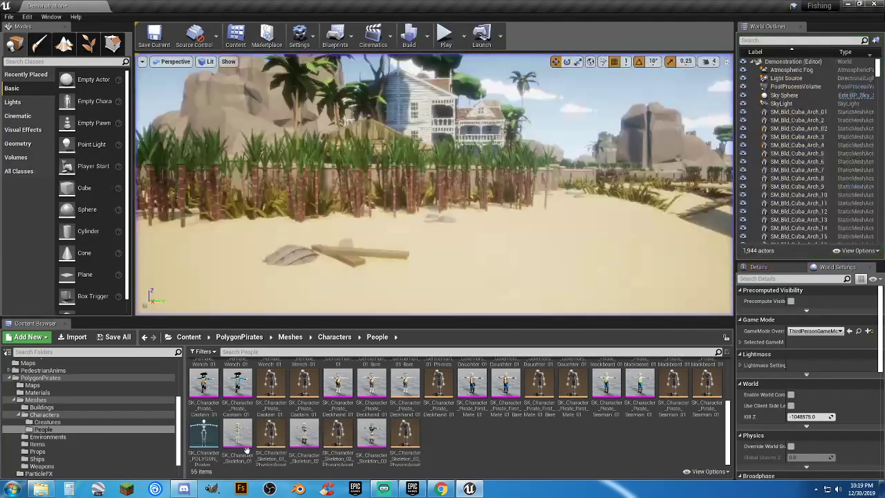
Step: Open the Player_Base blueprint from the Characters Blueprints folder and select its Mesh component in the blueprint's 3D view
scroll(41, 401, "up", 4)
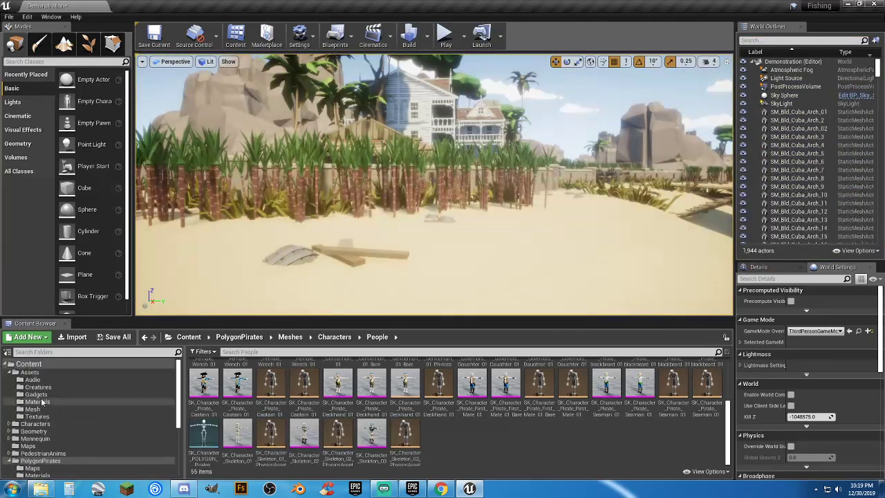
left_click(35, 424)
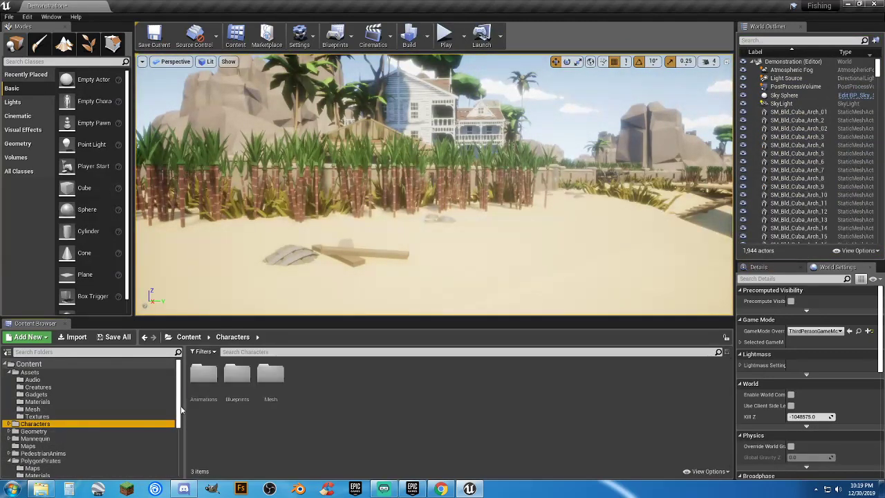
double_click(235, 382)
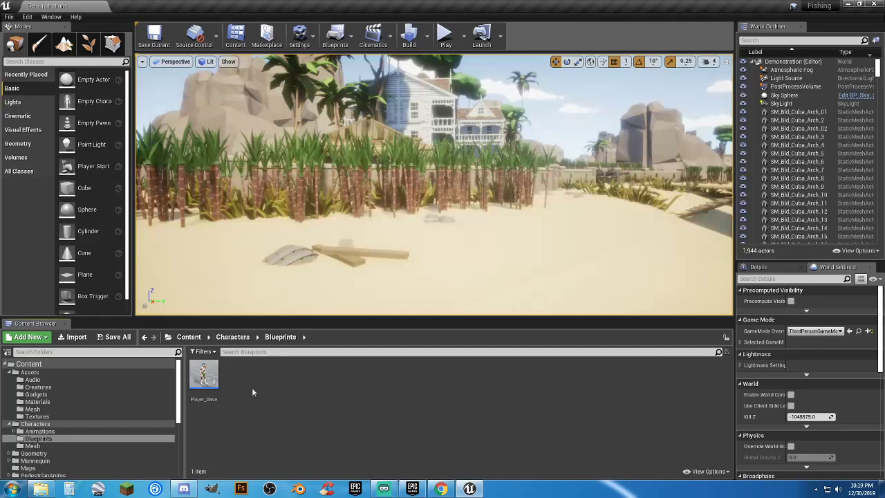
double_click(205, 377)
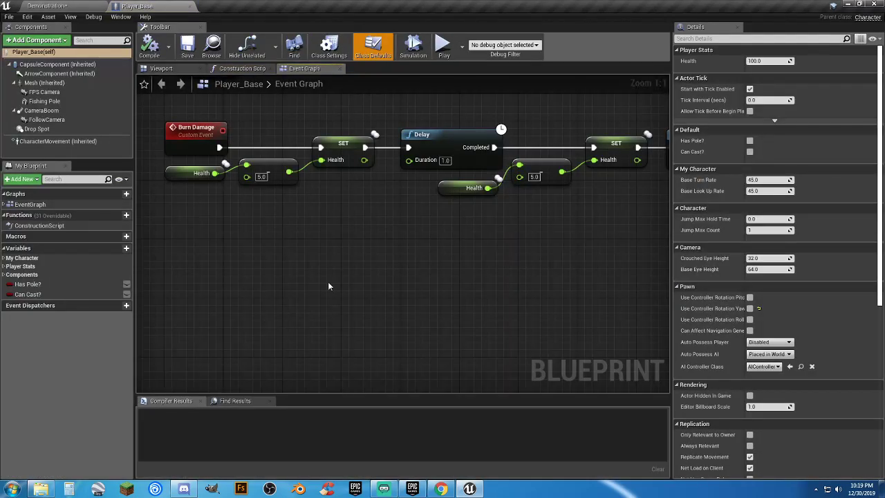
left_click(161, 68)
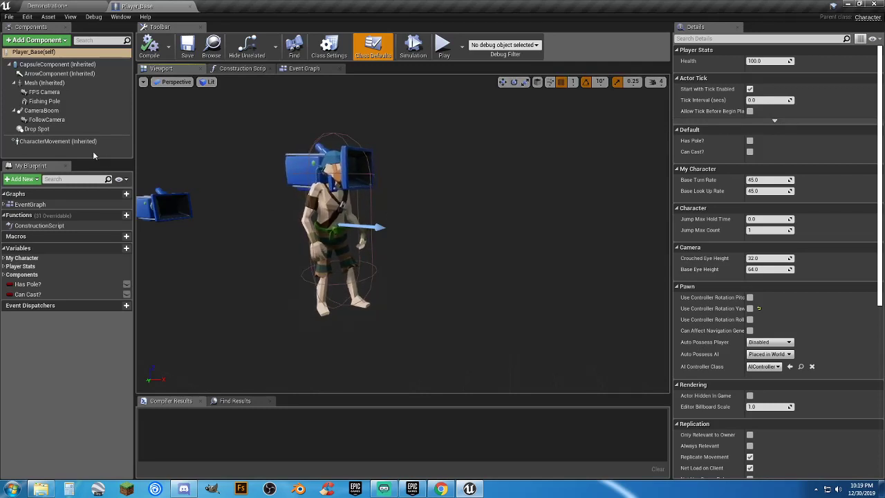
left_click(49, 128)
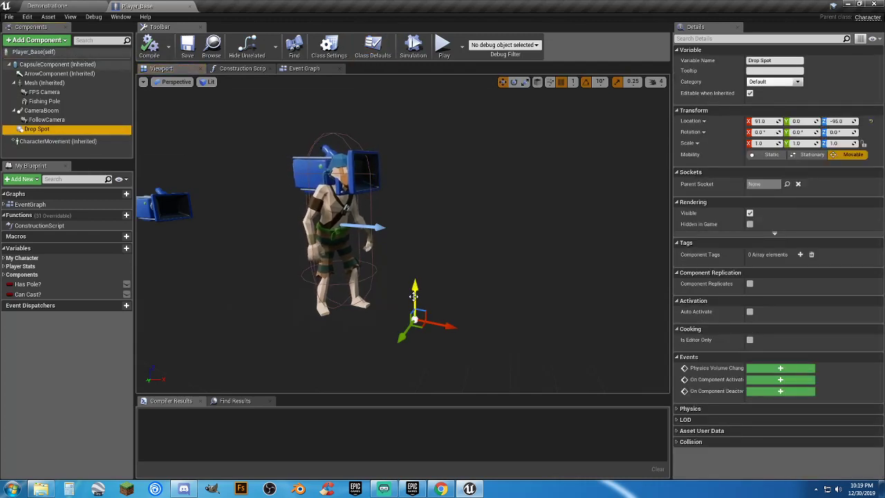
left_click(46, 83)
Step: Try the SK_Character_English_Captain_01 and SK_Character_English_Govenor_01 skeletal meshes on the player's Mesh component
left_click(826, 259)
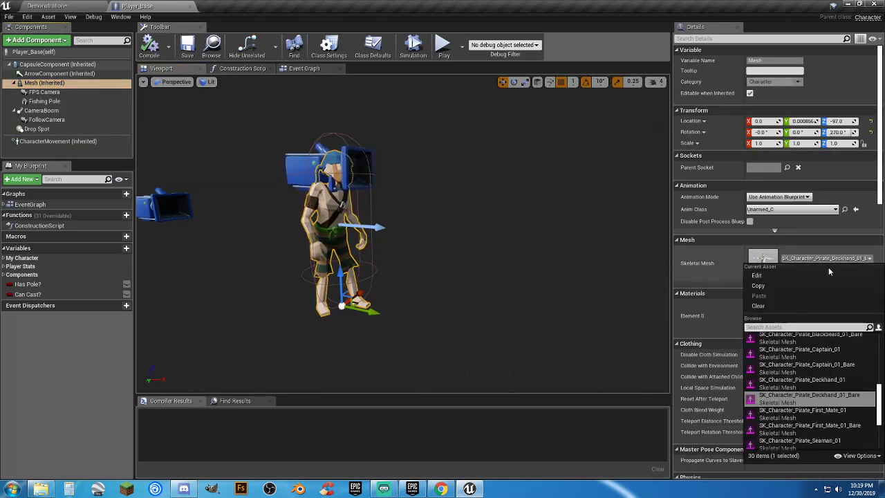
left_click_drag(878, 392, 879, 383)
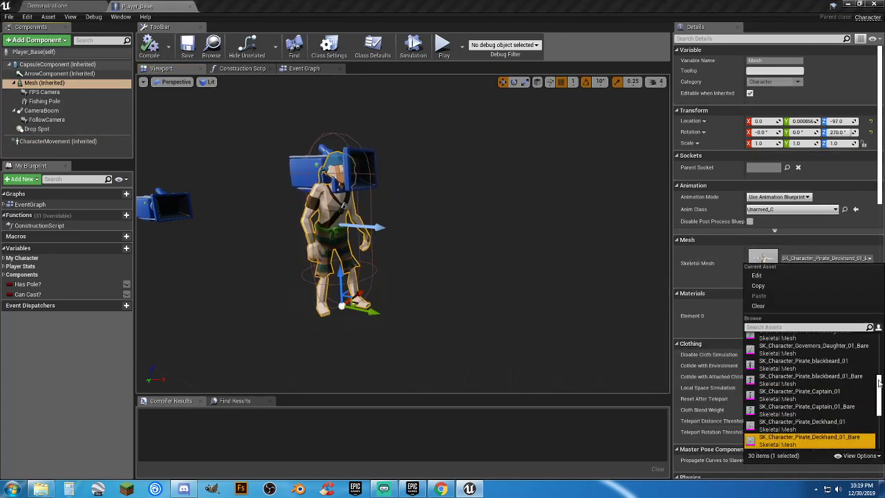
scroll(878, 382, "up", 5)
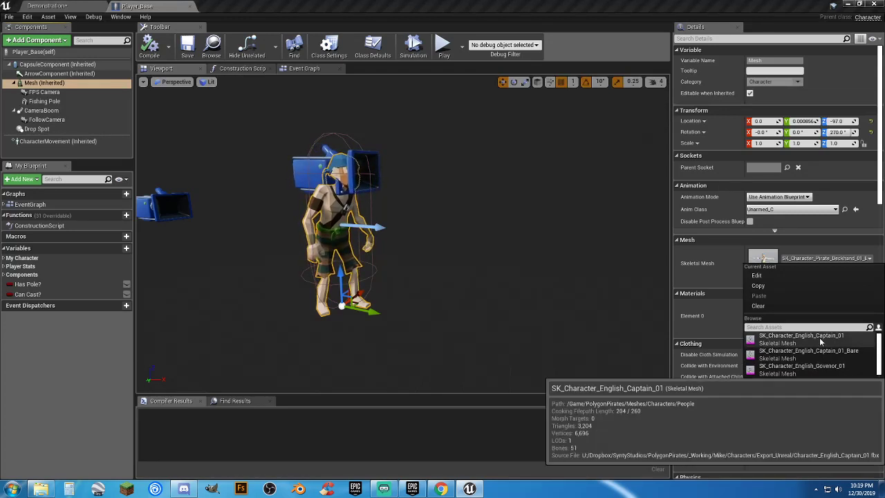
left_click(821, 338)
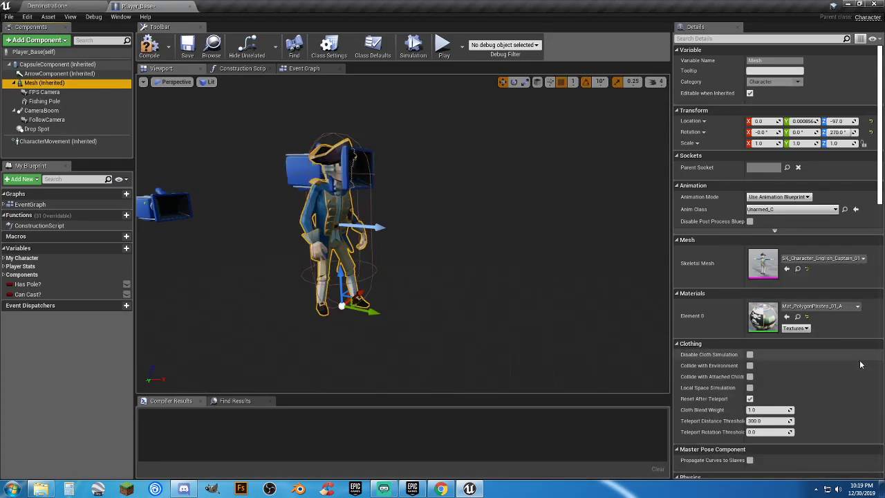
left_click(861, 258)
left_click(822, 371)
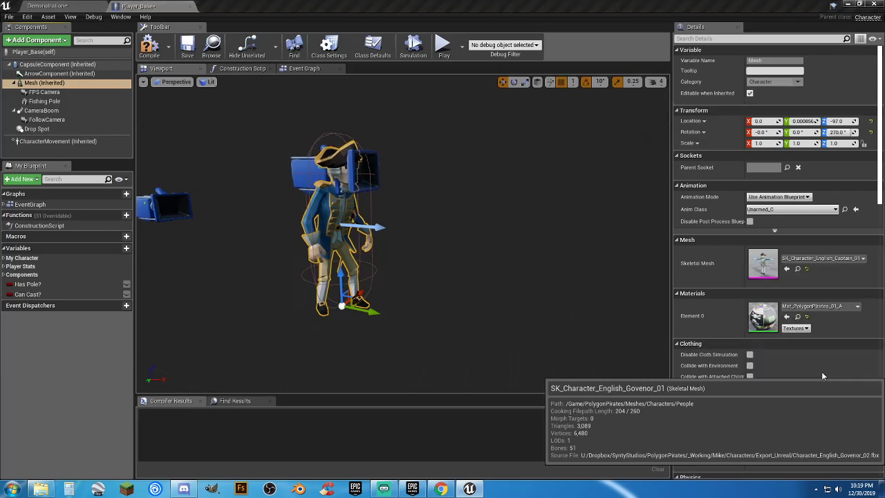
Step: Set the player's skeletal mesh to SK_Character_English_Soldier_01 and its Element 0 material to Mat_PolygonPirates_02_A
left_click(843, 258)
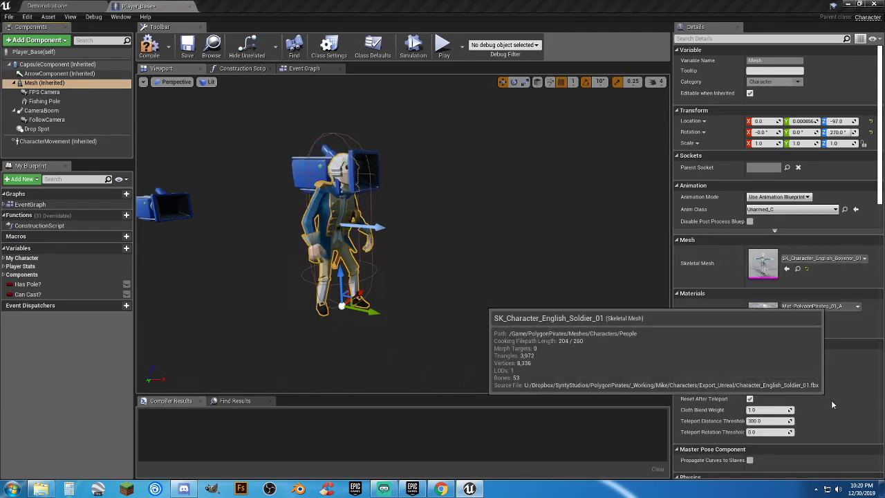
left_click(831, 396)
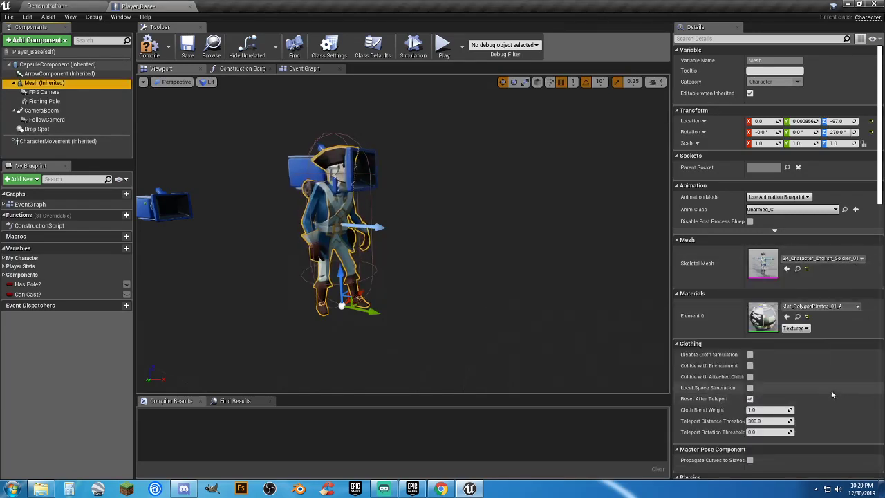
left_click(842, 307)
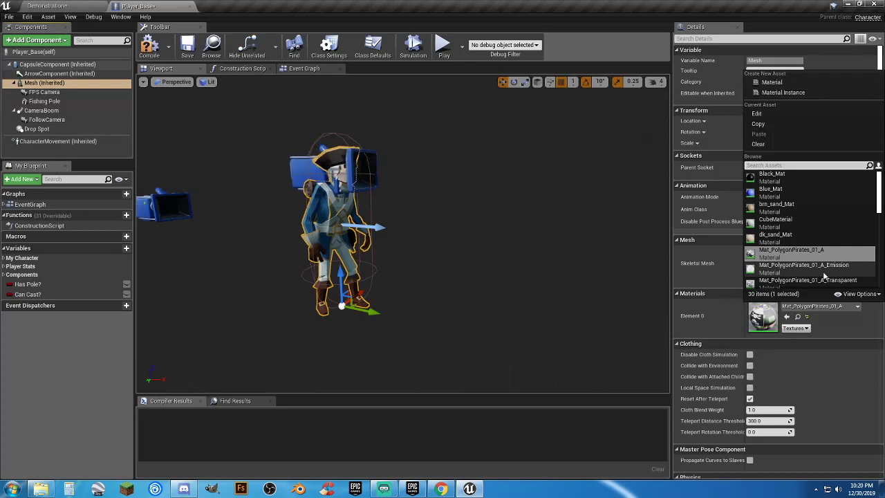
scroll(823, 275, "down", 3)
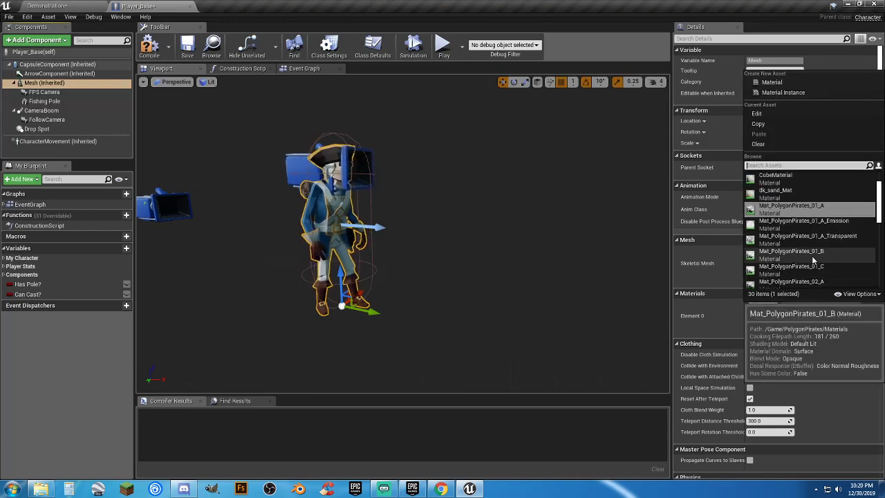
scroll(812, 265, "down", 1)
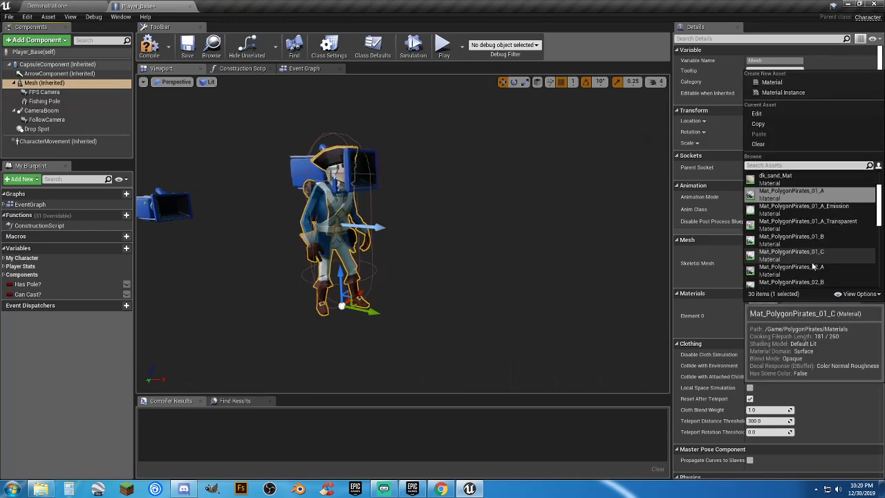
left_click(822, 271)
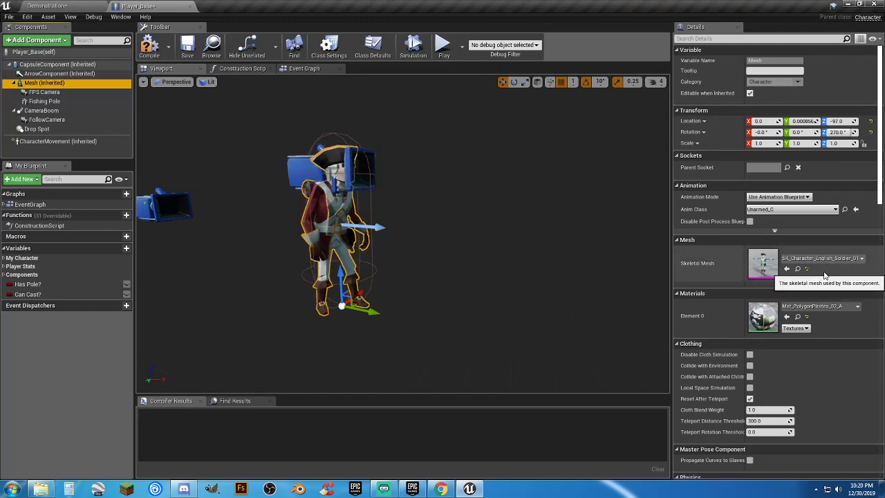
Step: Examine the other PolygonPirates materials available for the soldier mesh's Element 0 slot
left_click(819, 306)
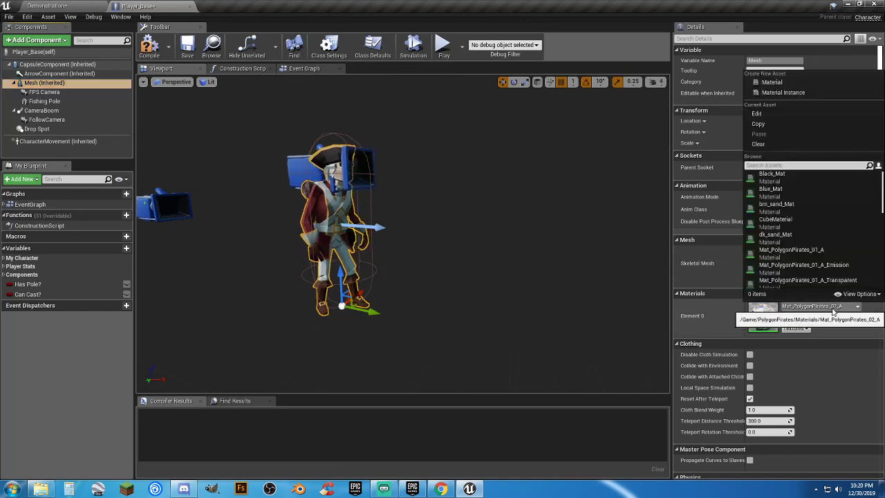
scroll(822, 235, "up", 3)
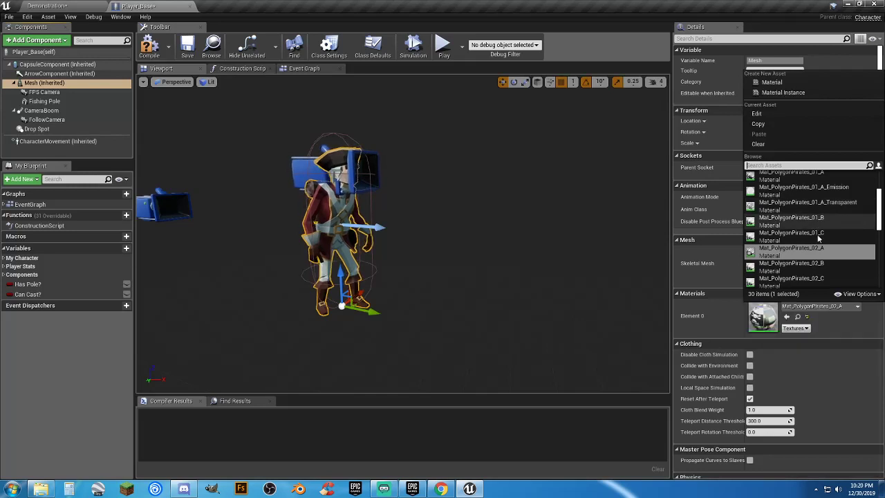
scroll(836, 255, "down", 2)
scroll(835, 259, "down", 7)
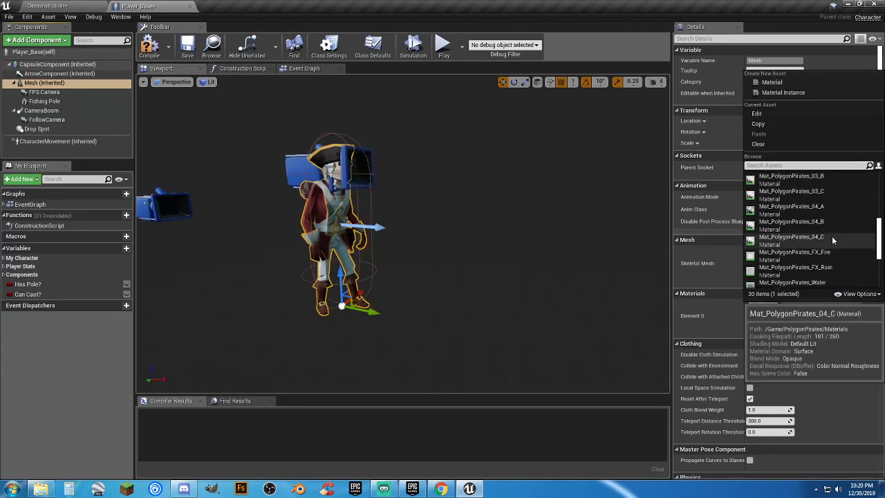
left_click(831, 237)
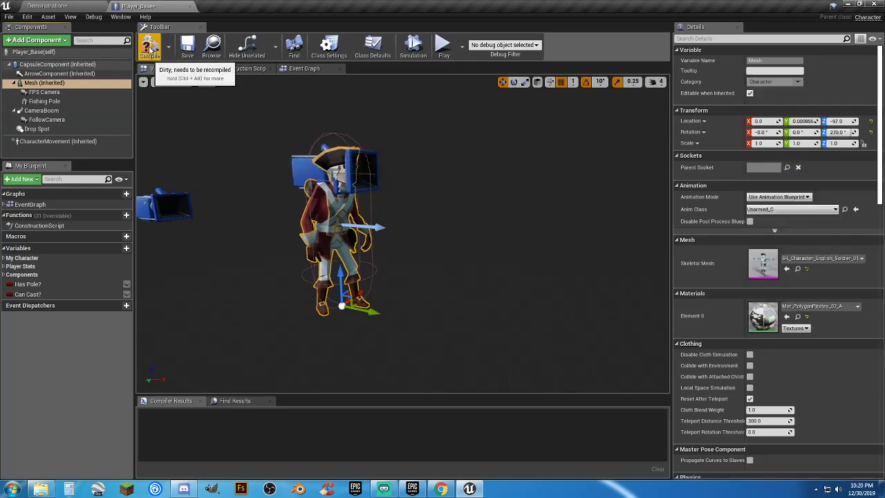
Step: Compile and save Player_Base, and play-test the soldier character on the Demonstration beach, viewing it from behind and the front
left_click(187, 47)
left_click(75, 7)
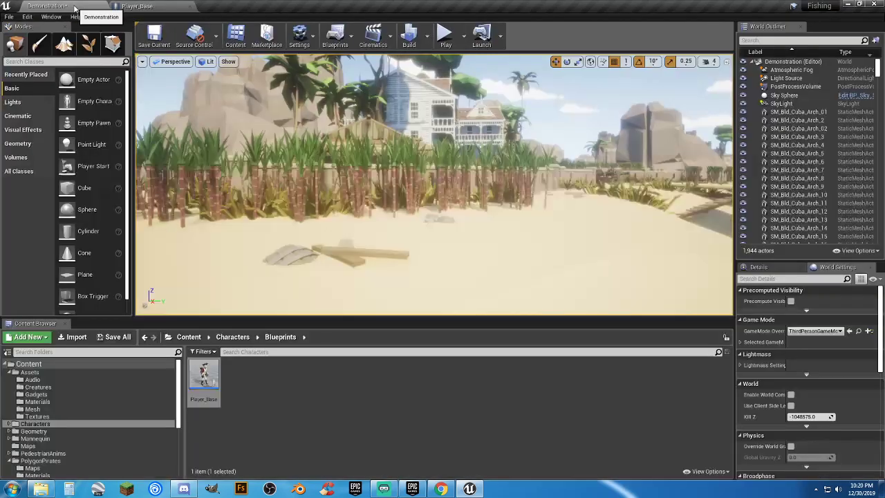
left_click(445, 39)
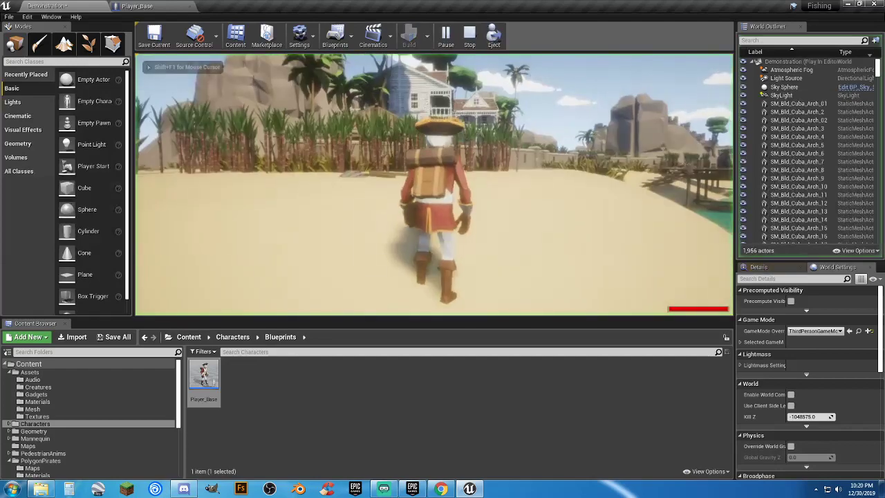
key("w")
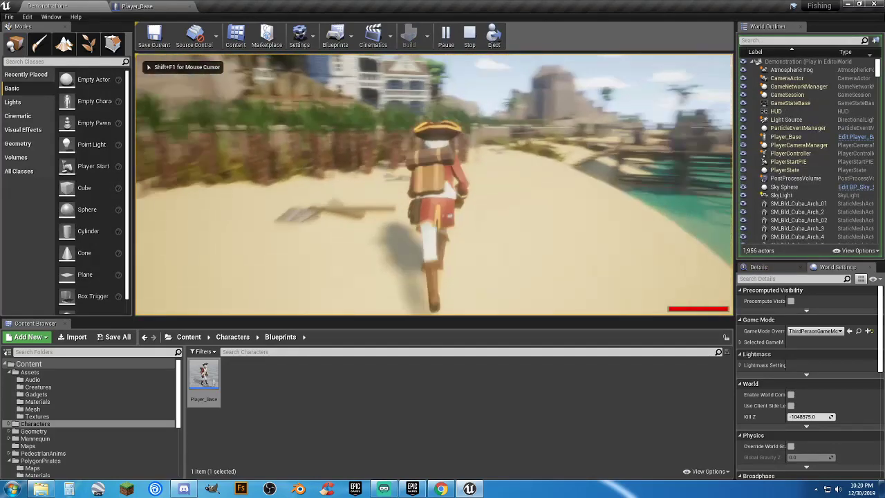
key("s")
key("s")
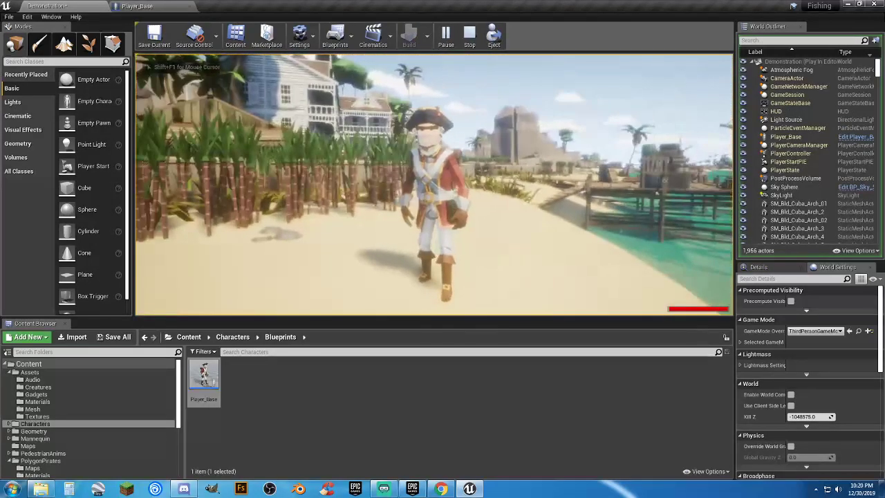
key("Escape")
Step: Set the Player_Base Mesh component's skeletal mesh to the bare skeleton character, compile and save the blueprint, and close it
left_click(141, 6)
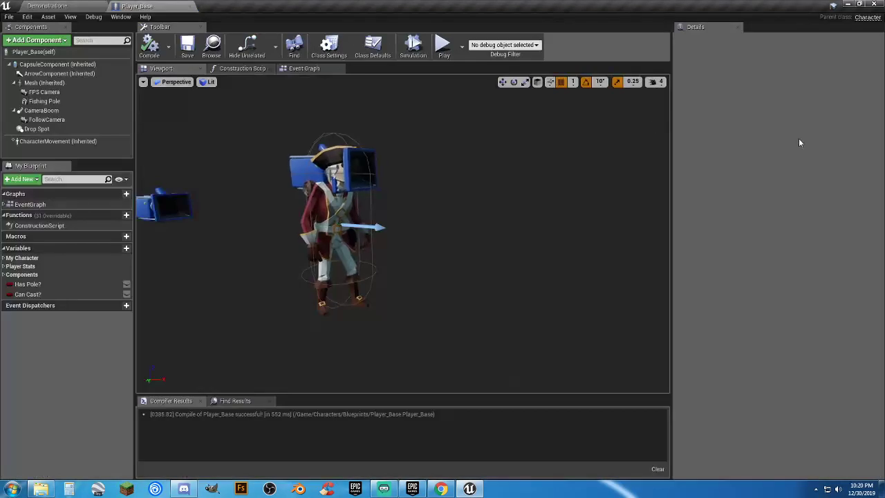
left_click(45, 82)
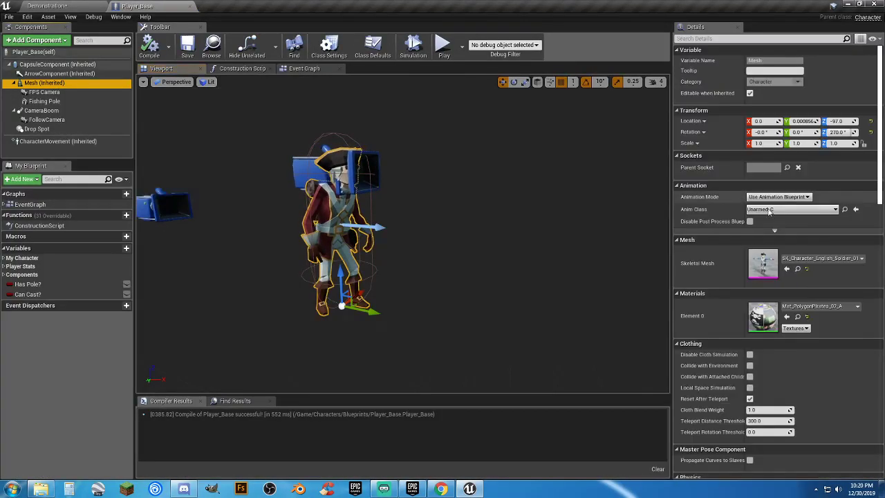
left_click(829, 258)
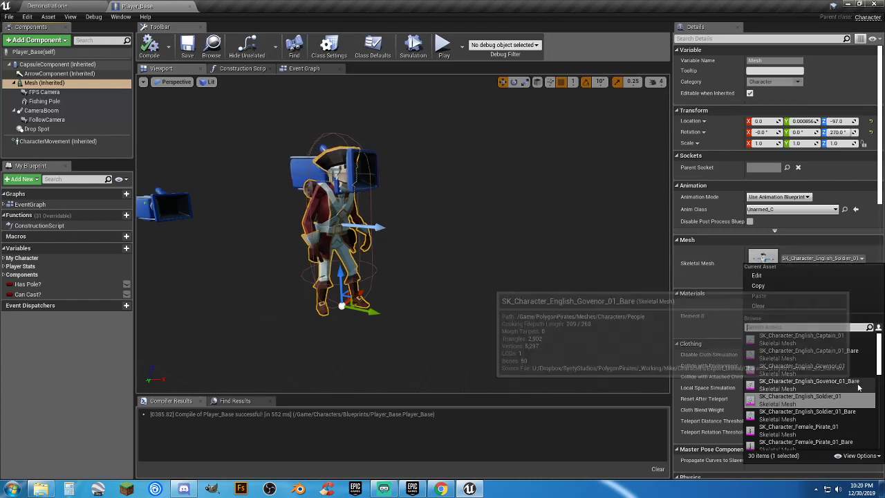
scroll(824, 386, "down", 6)
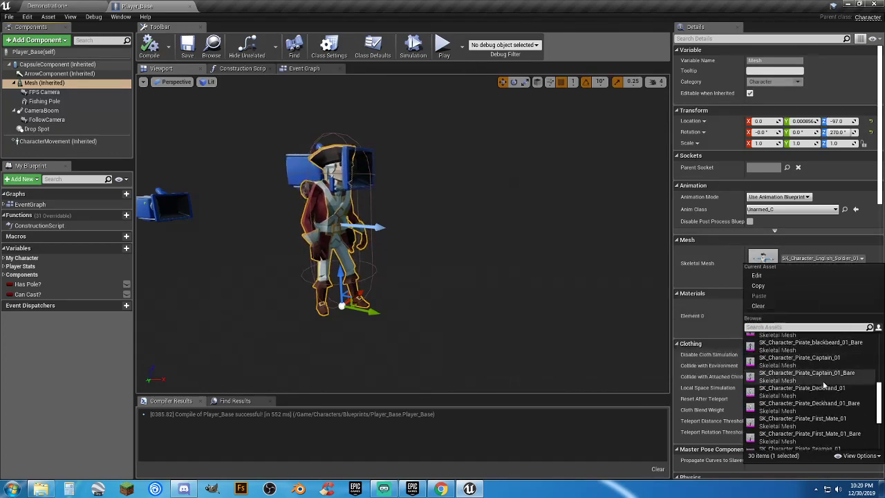
left_click(819, 391)
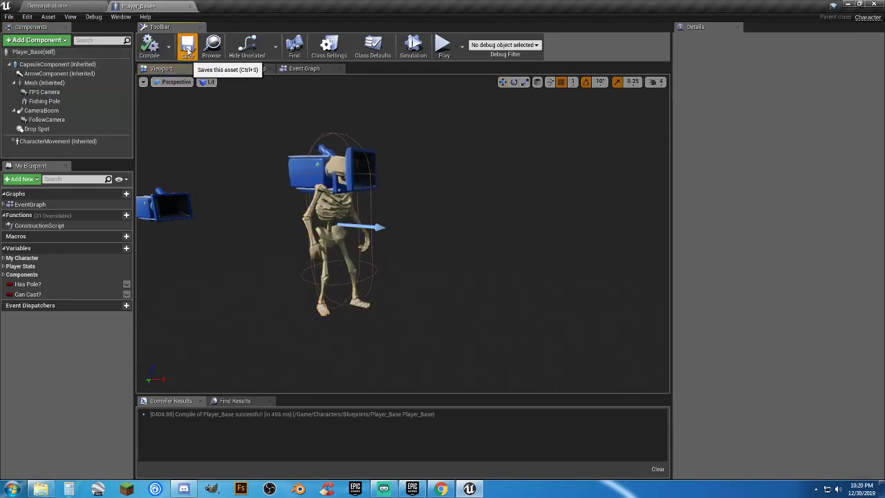
left_click(191, 7)
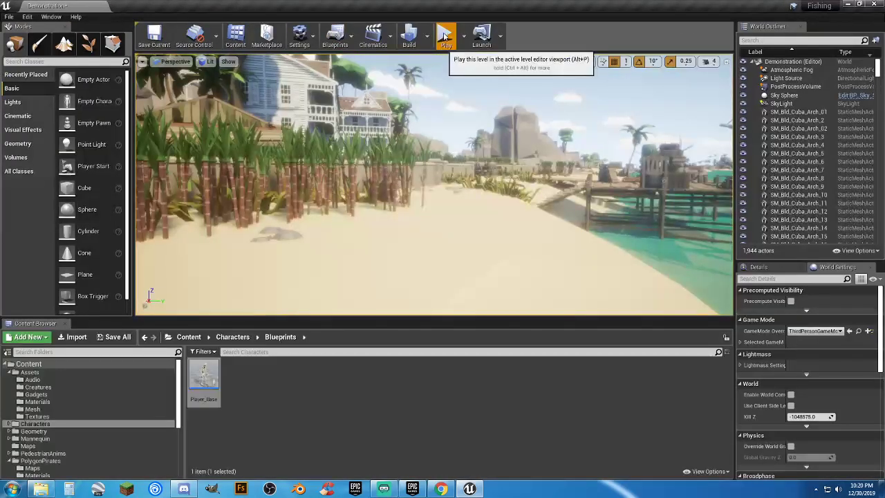
Step: Play-test the skeleton character in the Demonstration level, running along the pier and beach and viewing it from the front
left_click(445, 37)
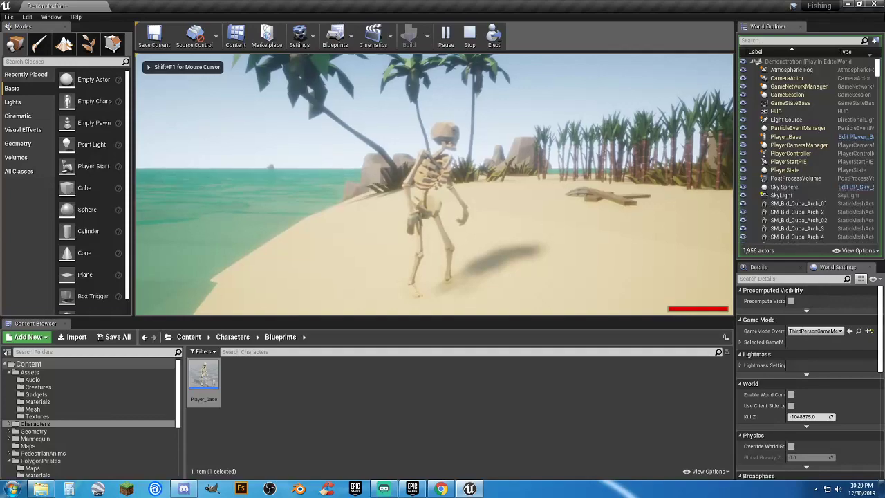
key("w")
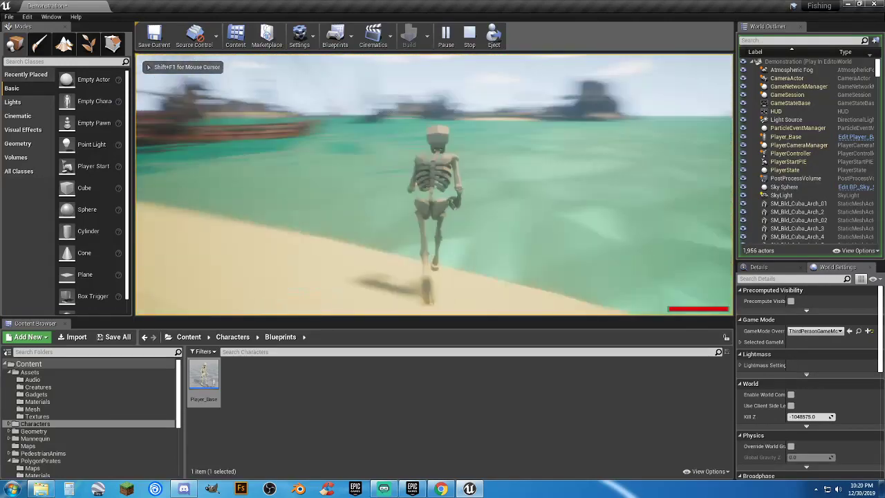
key("w")
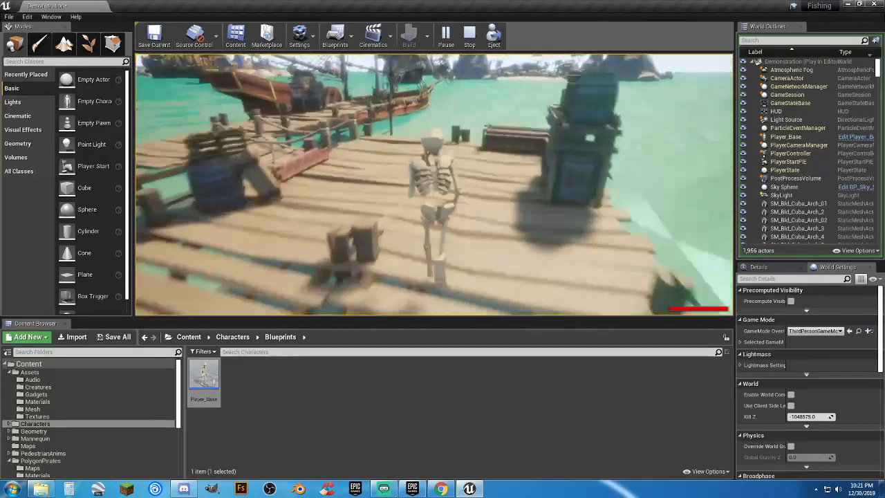
key("w")
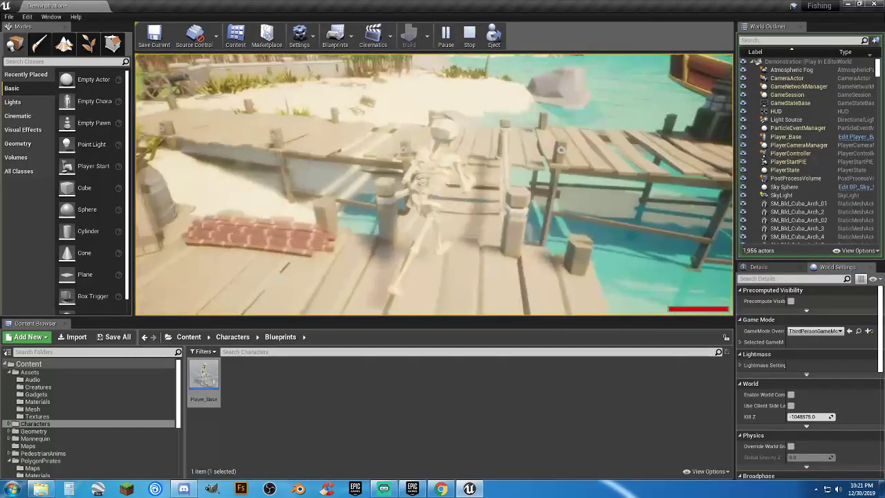
key("w")
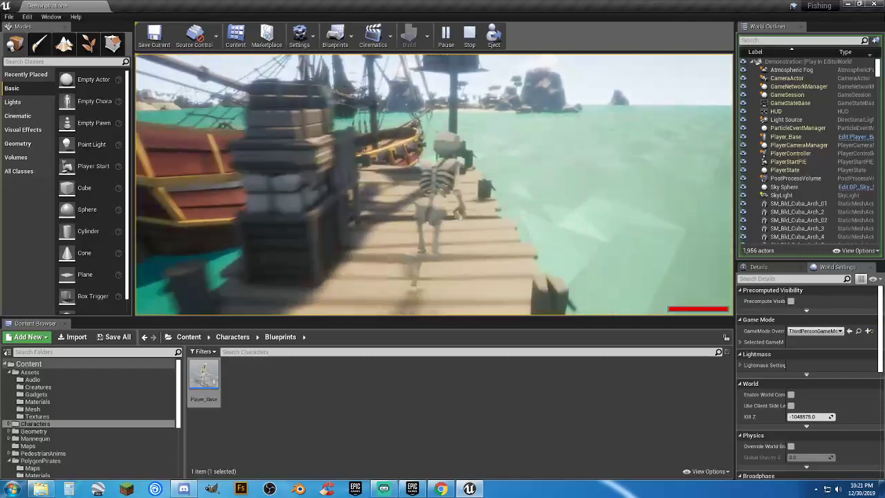
key("w")
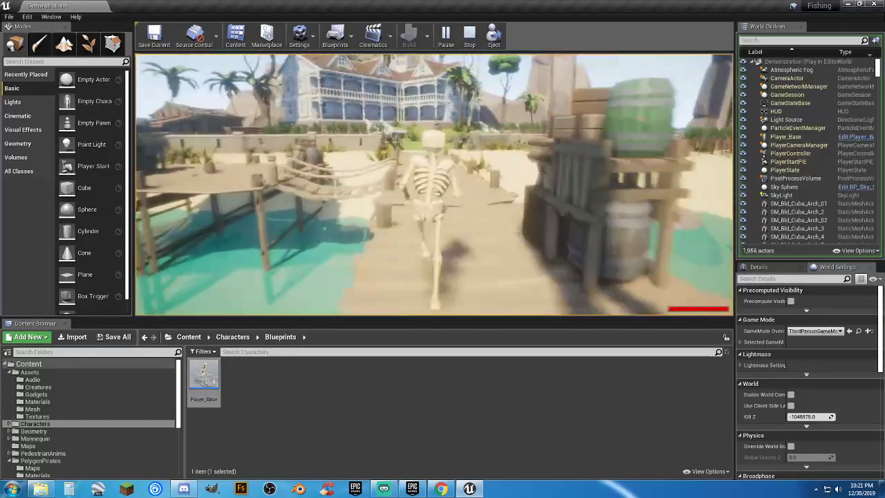
key("w")
key("w")
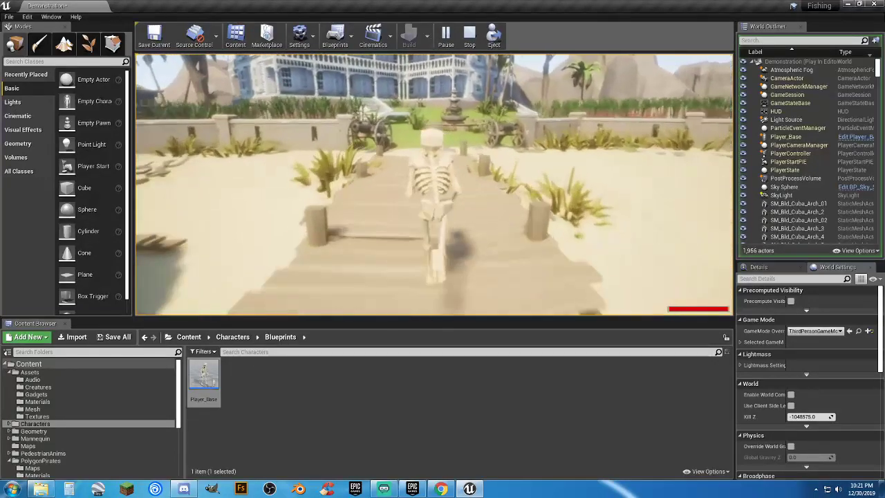
key("w")
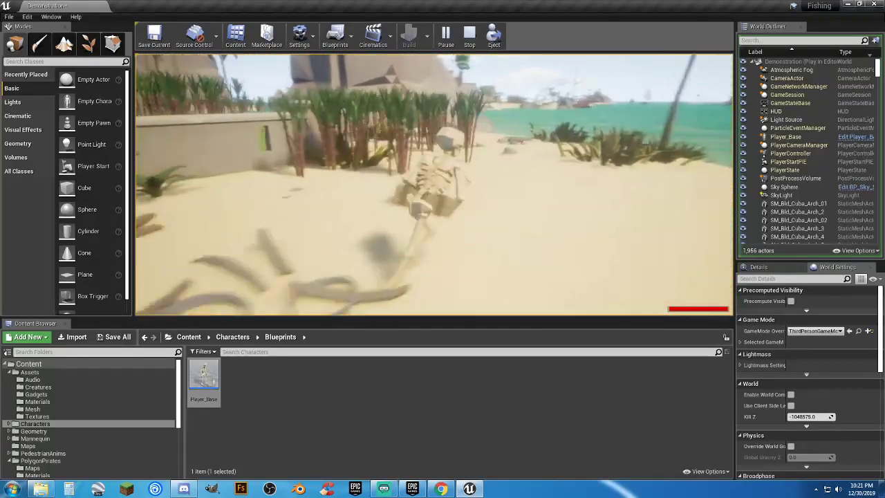
key("w")
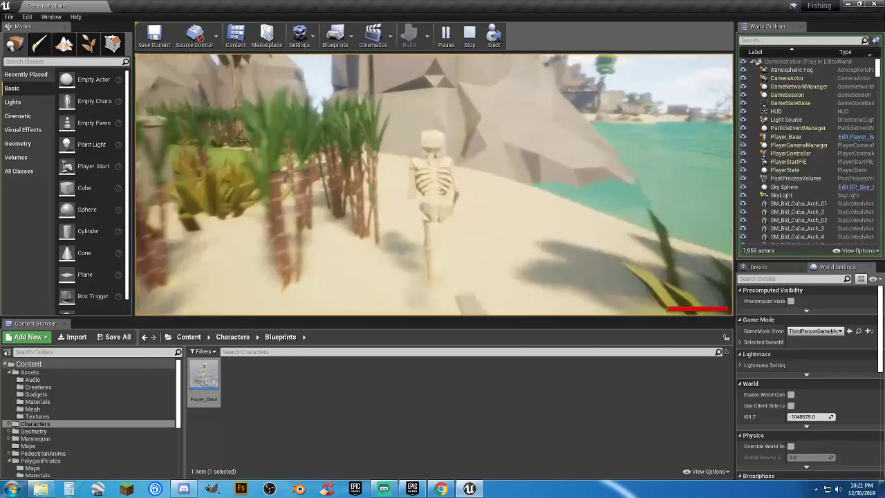
key("s")
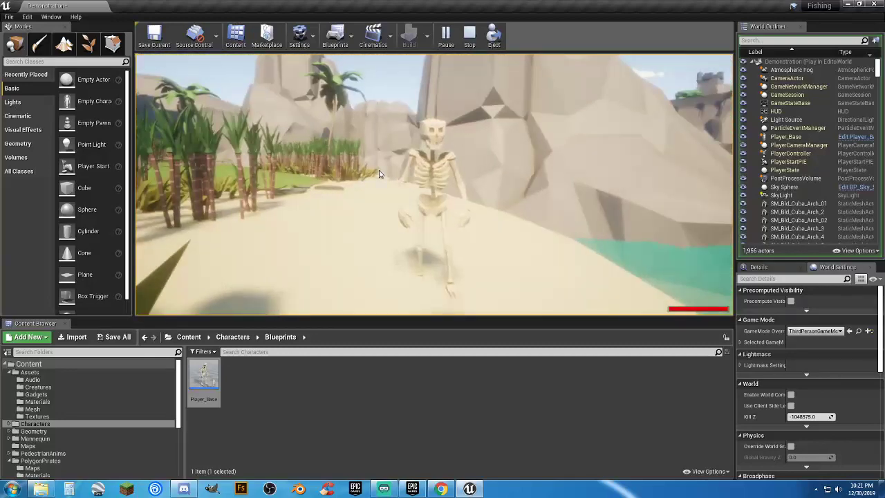
key("Escape")
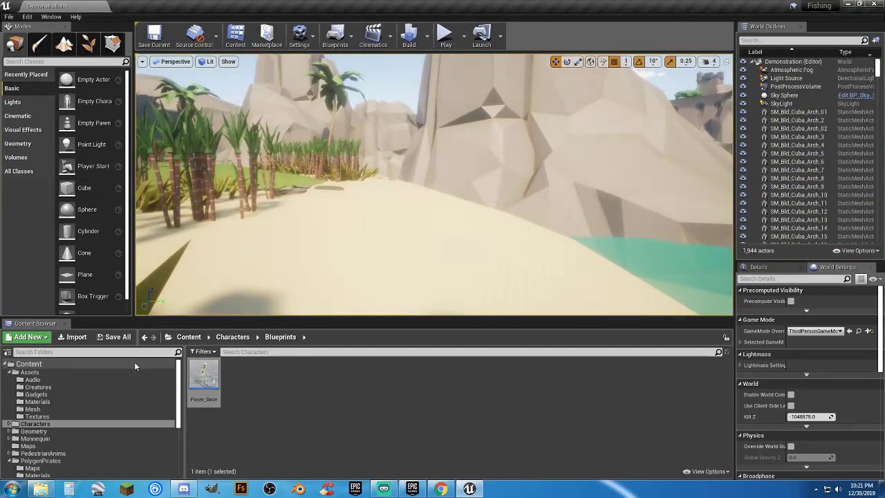
Step: Save the modified Demonstration level and Mat_PolygonPirates_02_A material, and open the Island_01 map
left_click(114, 337)
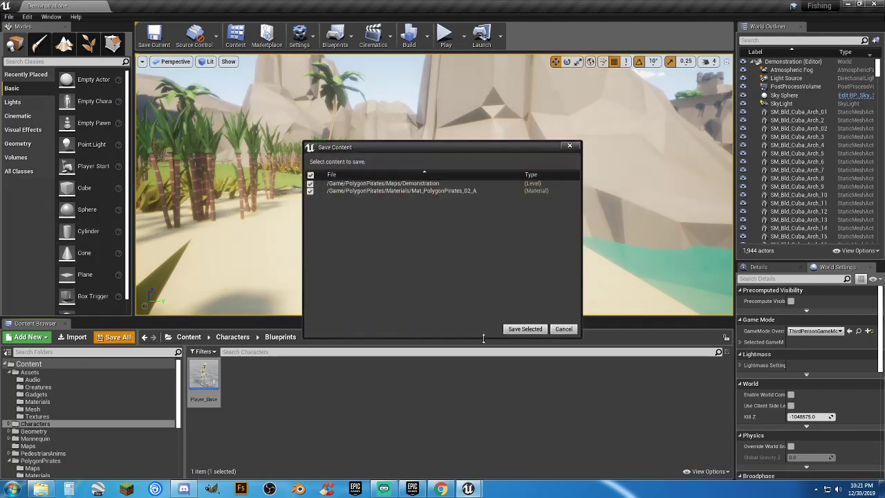
left_click(525, 329)
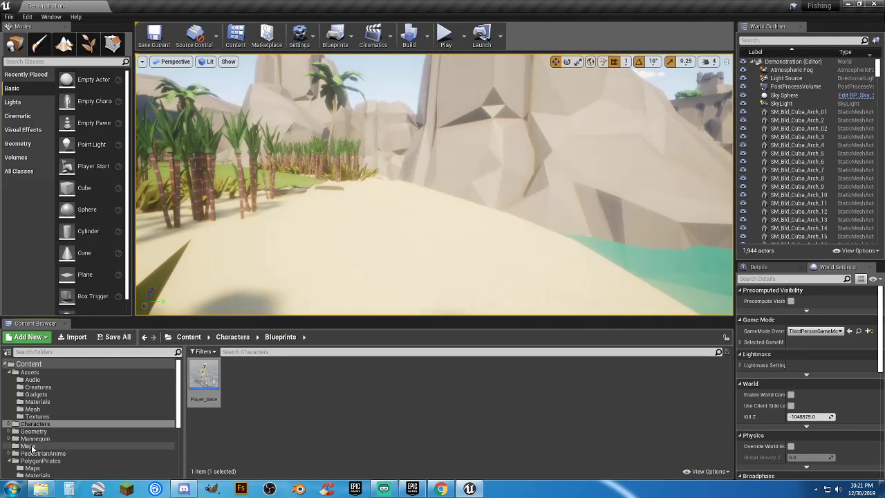
left_click(28, 446)
double_click(202, 390)
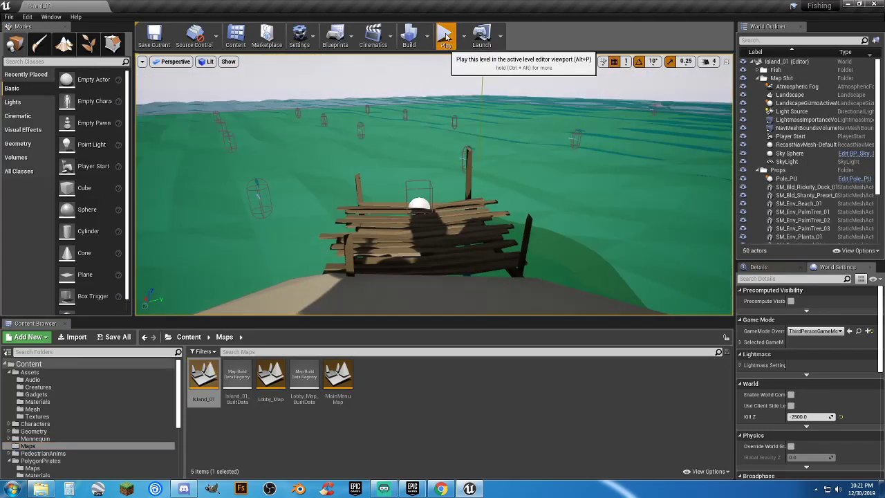
Step: Play-test the skeleton on Island_01, trying the fishing pole pickup and the campfire's damage, and end the session
left_click(446, 36)
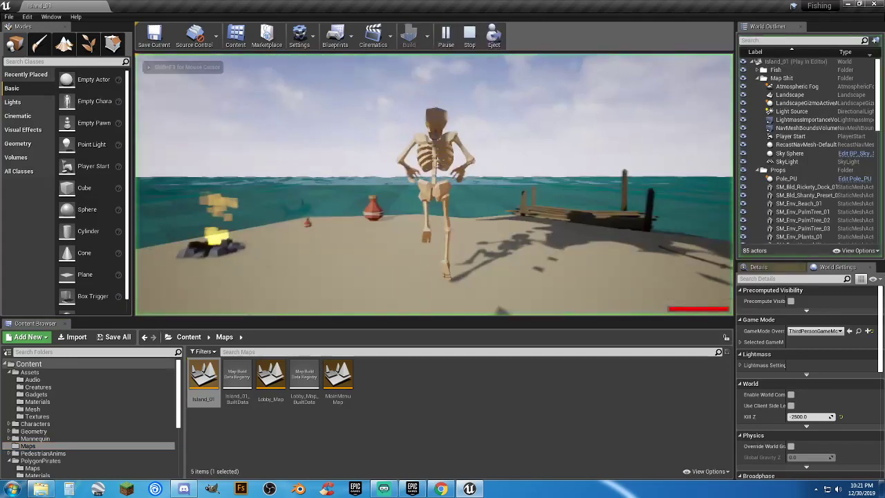
key("w")
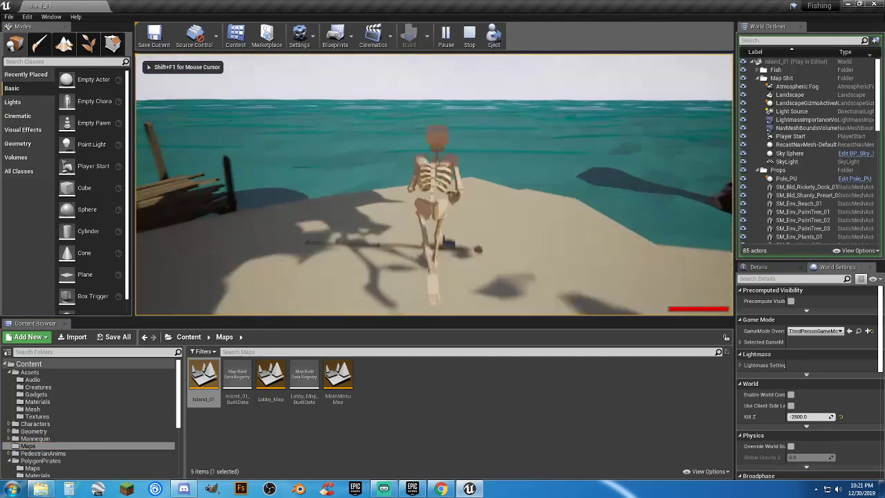
key("w")
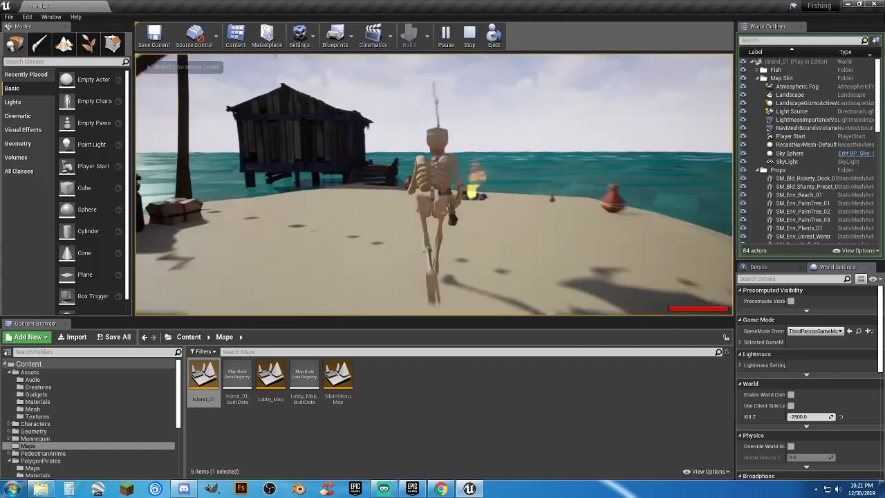
key("w")
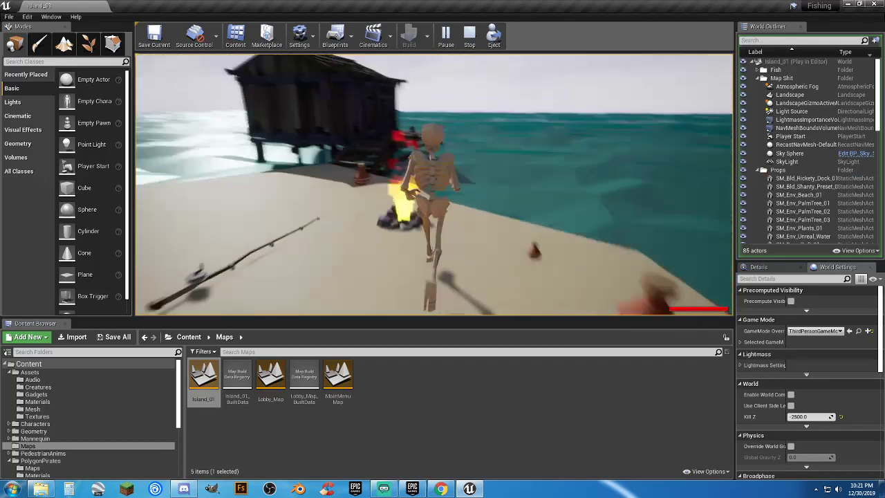
key("a")
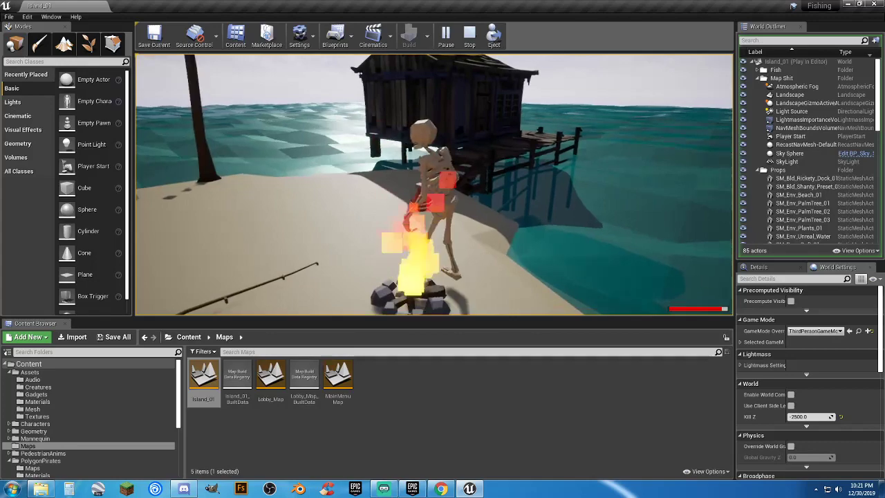
key("w")
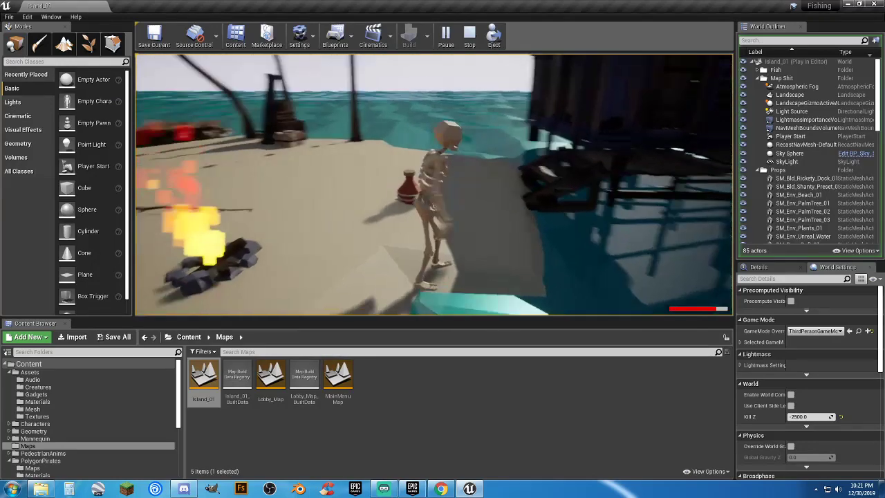
key("w")
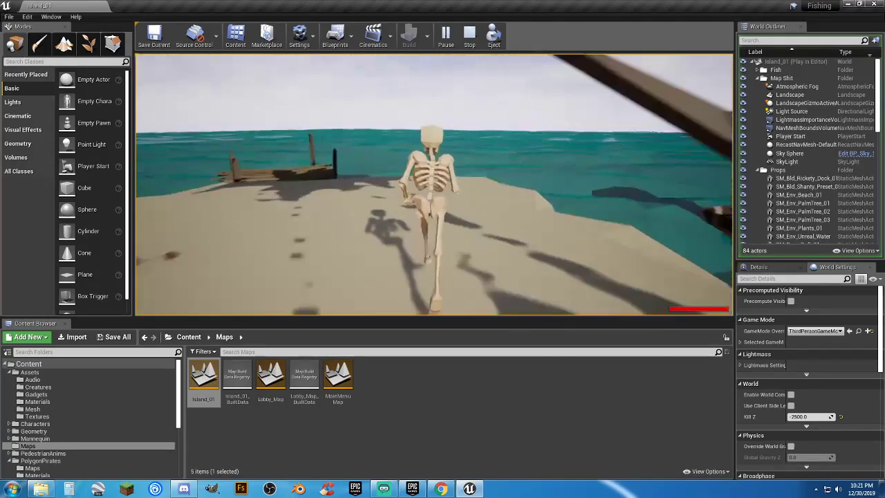
key("Escape")
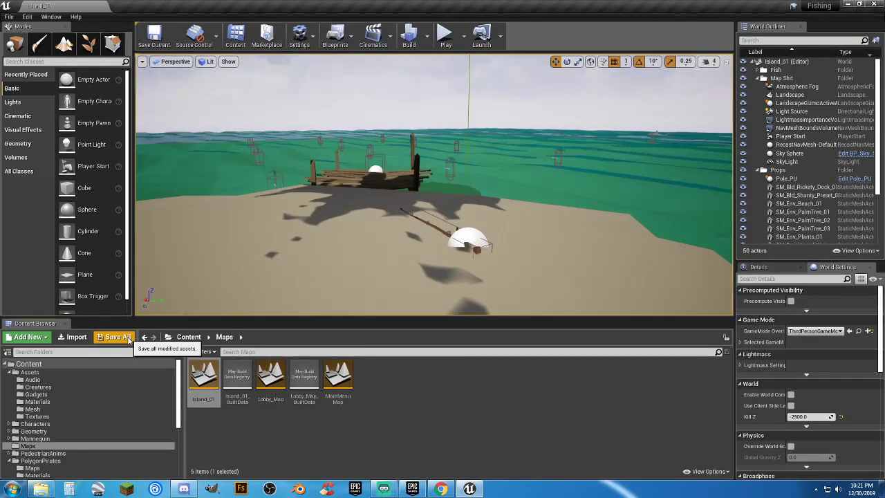
Step: Play-test Island_01 again, running the skeleton across the seabed among the sharks and onto the raft
left_click(445, 35)
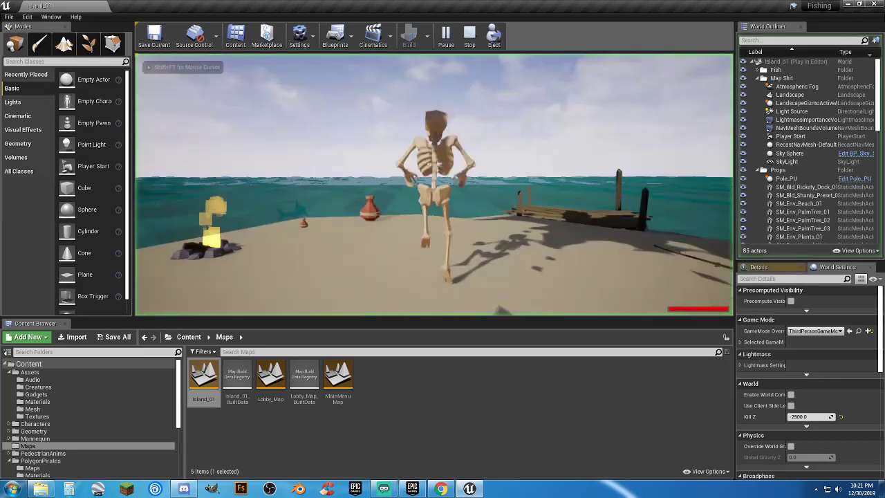
key("w")
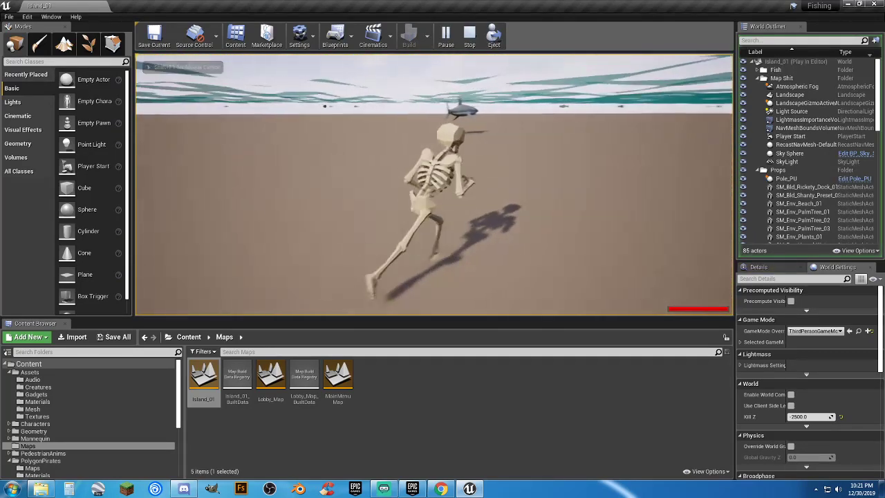
key("w")
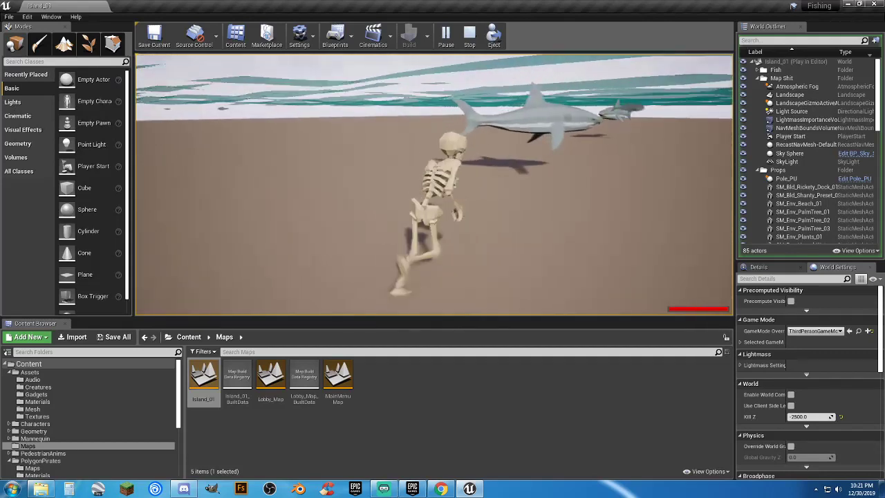
key("w")
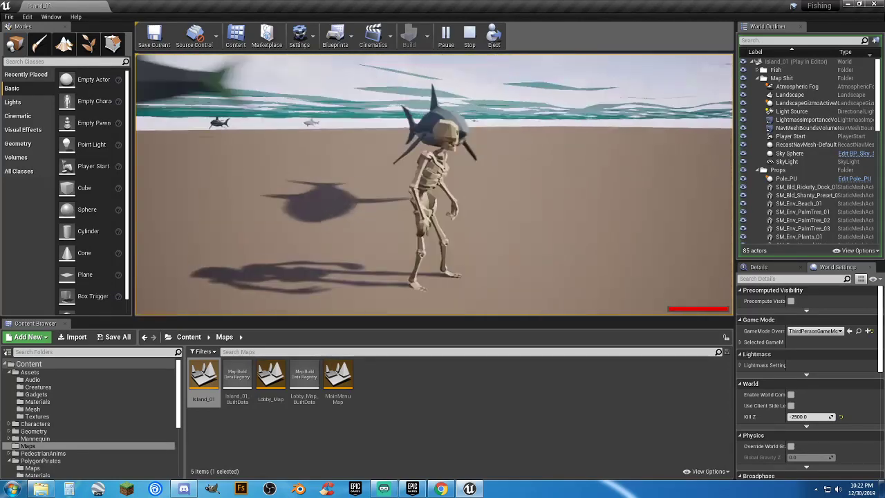
key("w")
key("w")
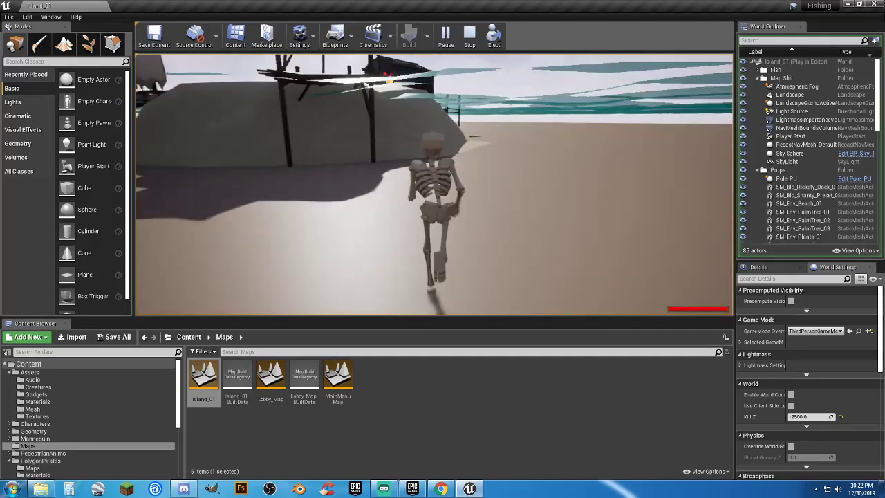
key("w")
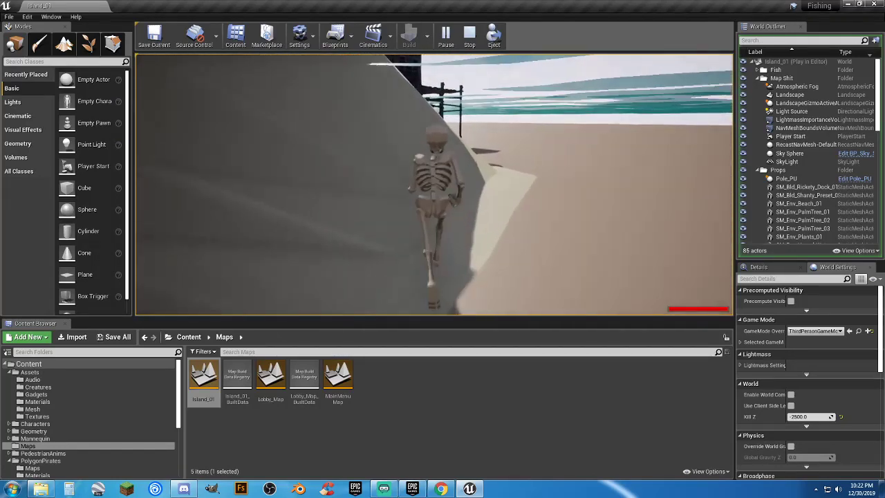
key("w")
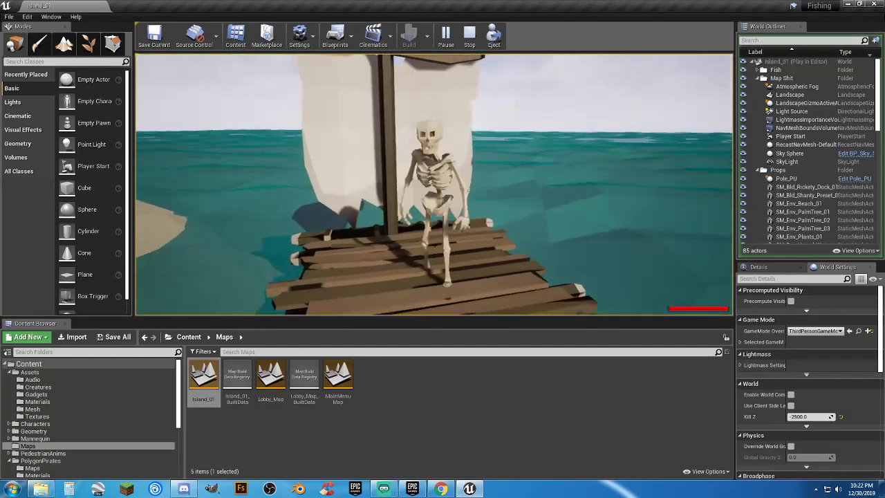
Step: End the Island_01 play session, close the Fishing project's editor and browse the projects in the Epic Games Launcher library
key("Escape")
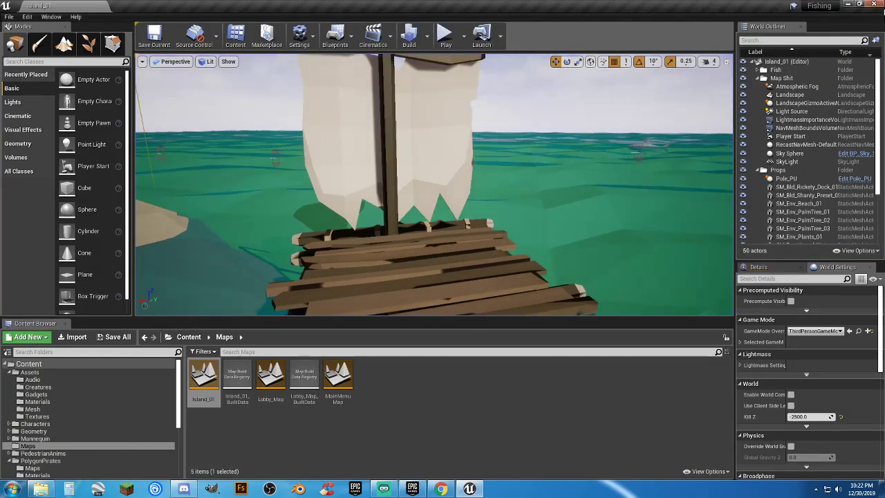
left_click(875, 6)
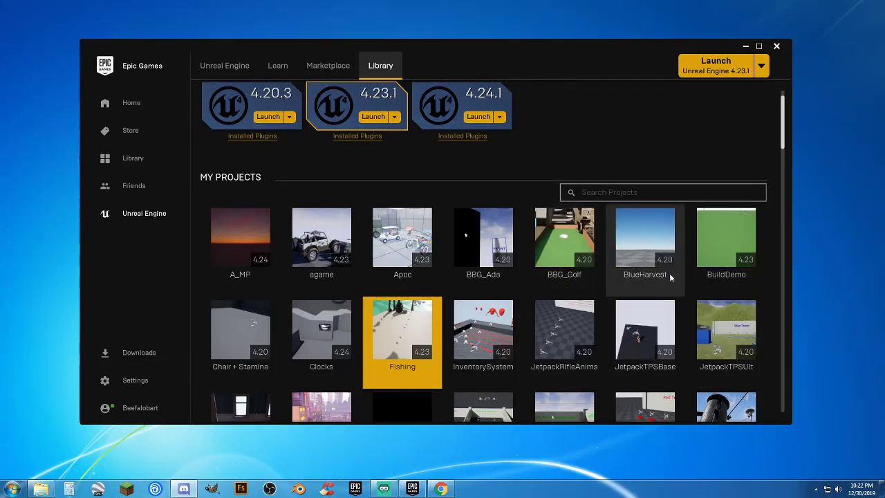
scroll(775, 275, "down", 2)
scroll(774, 278, "down", 5)
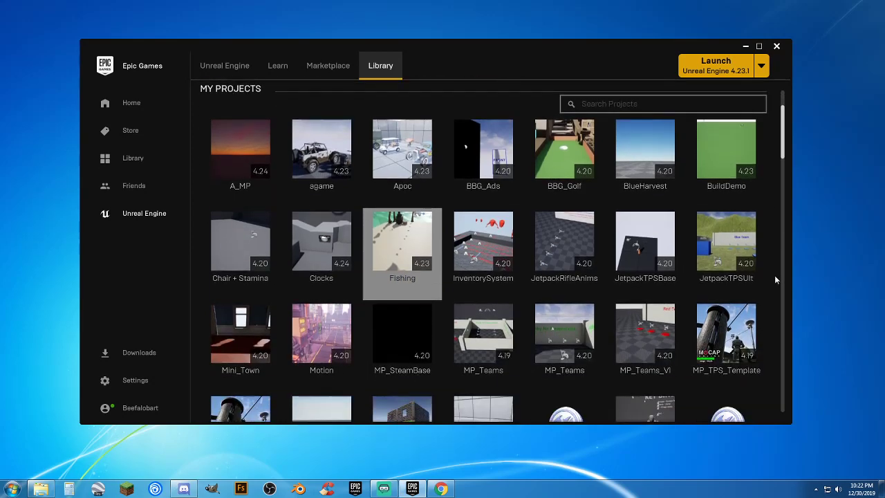
scroll(774, 279, "up", 5)
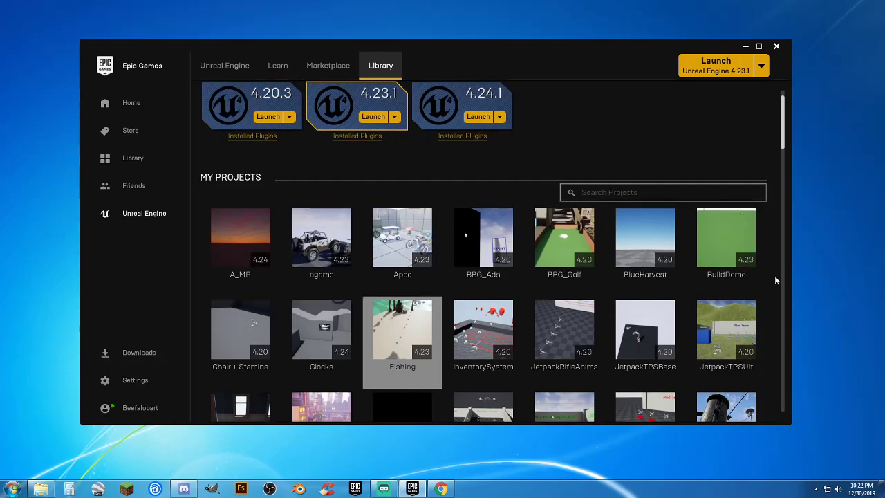
scroll(773, 275, "up", 1)
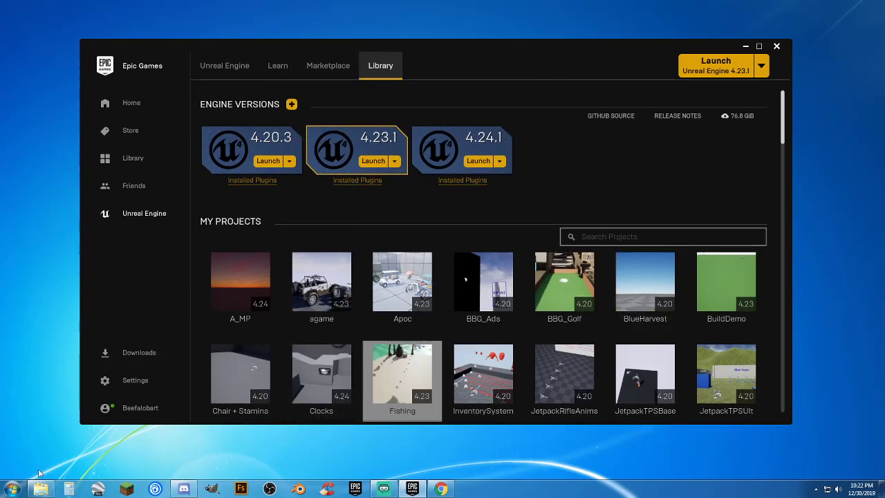
Step: Switch to Windows Explorer, open the BuildDemo folder on the F: storage drive and run the BuildDemo application
left_click(40, 489)
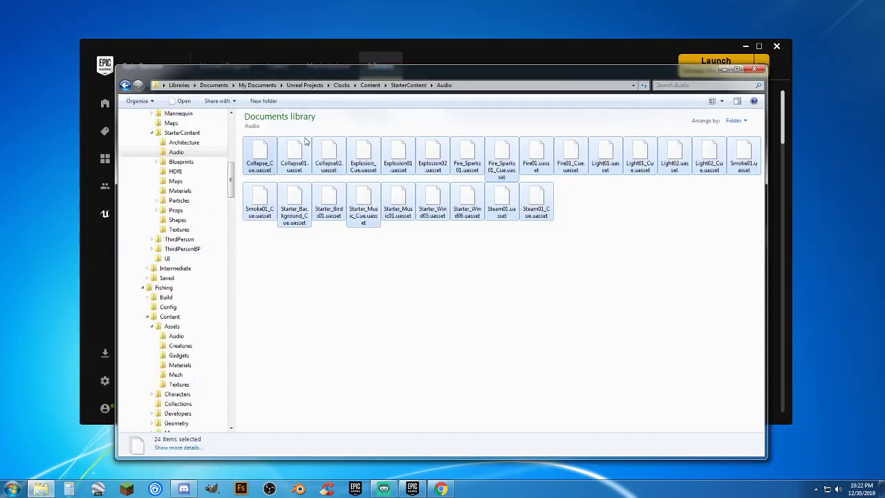
left_click(314, 243)
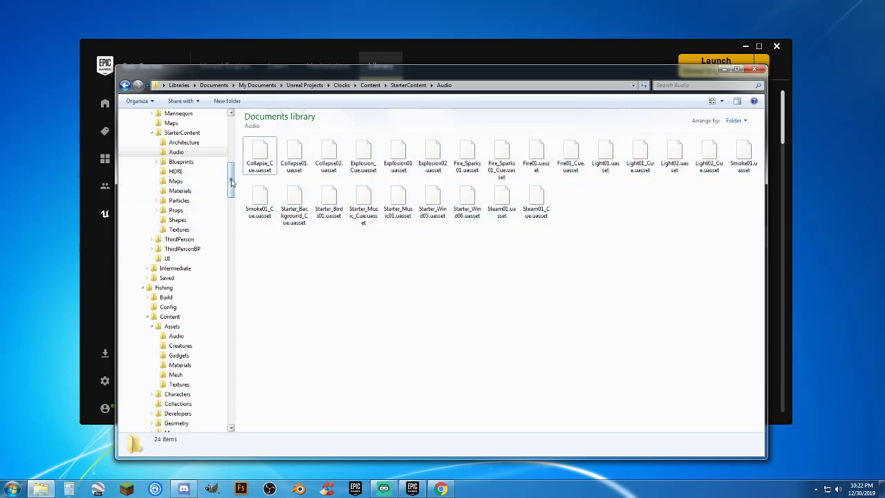
left_click_drag(232, 181, 245, 276)
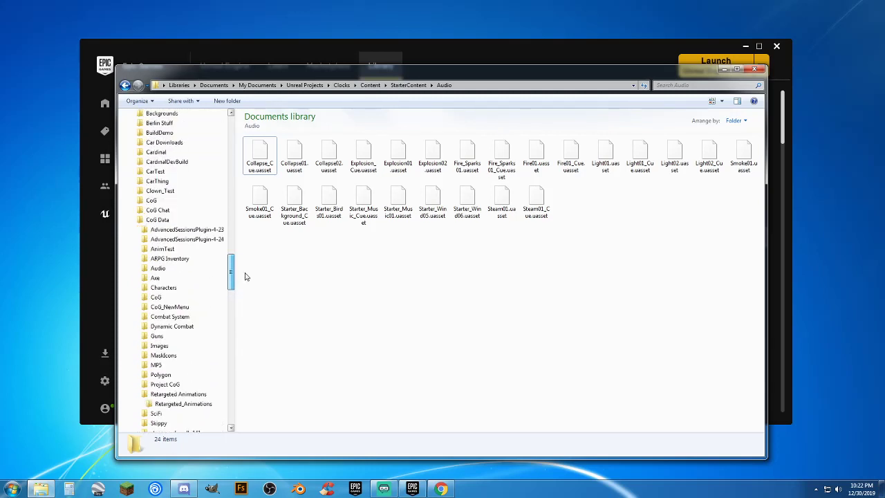
left_click(133, 221)
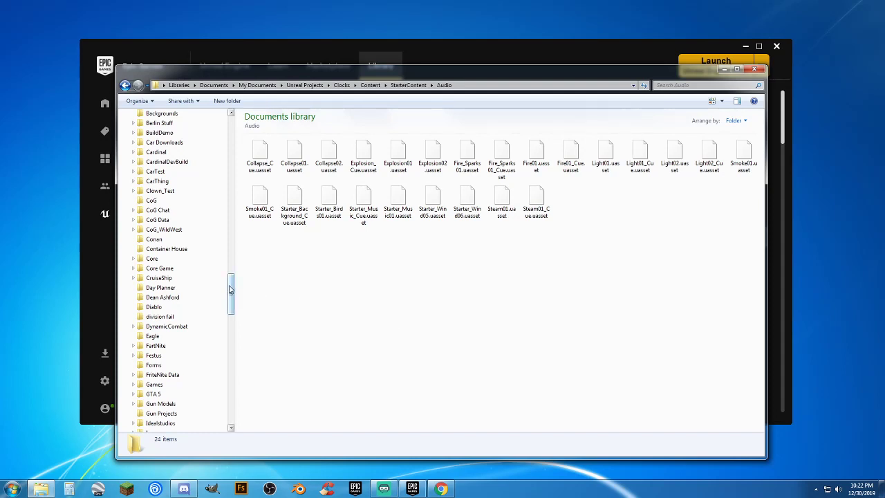
left_click_drag(231, 290, 230, 278)
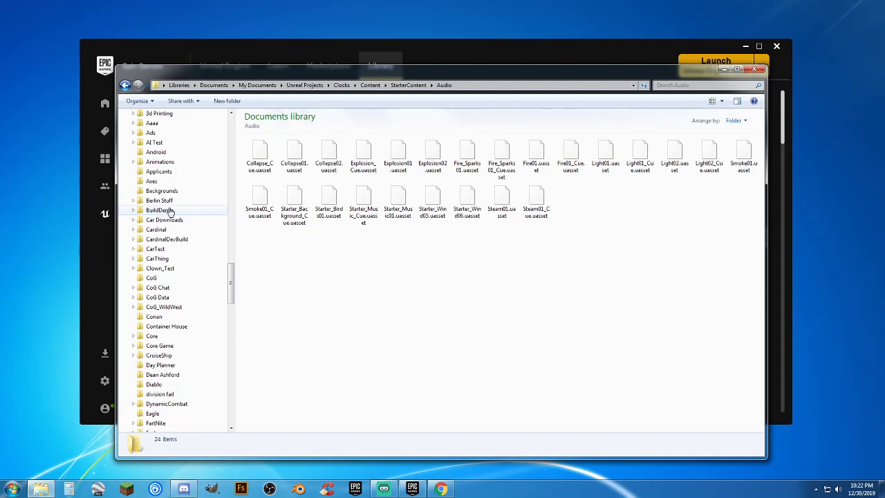
left_click(161, 210)
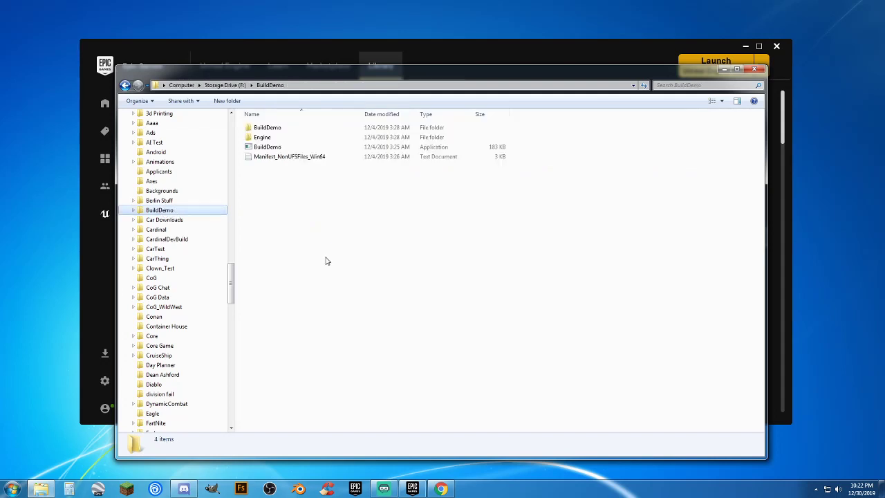
left_click(272, 148)
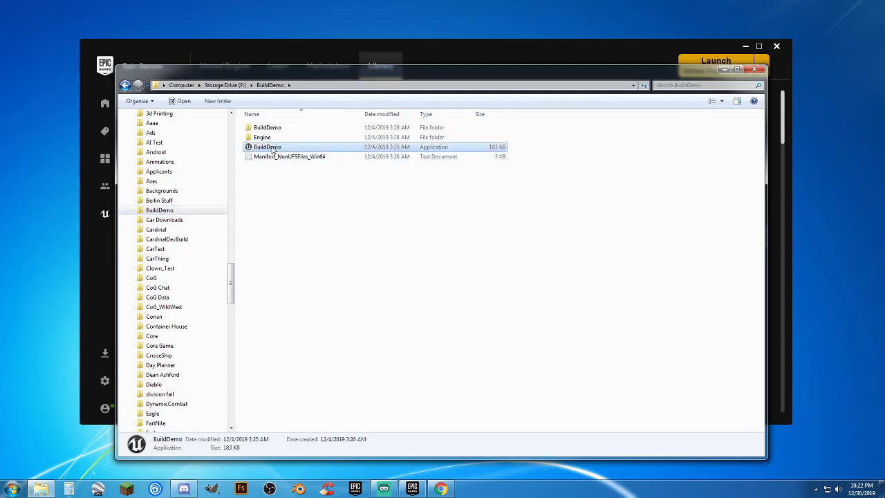
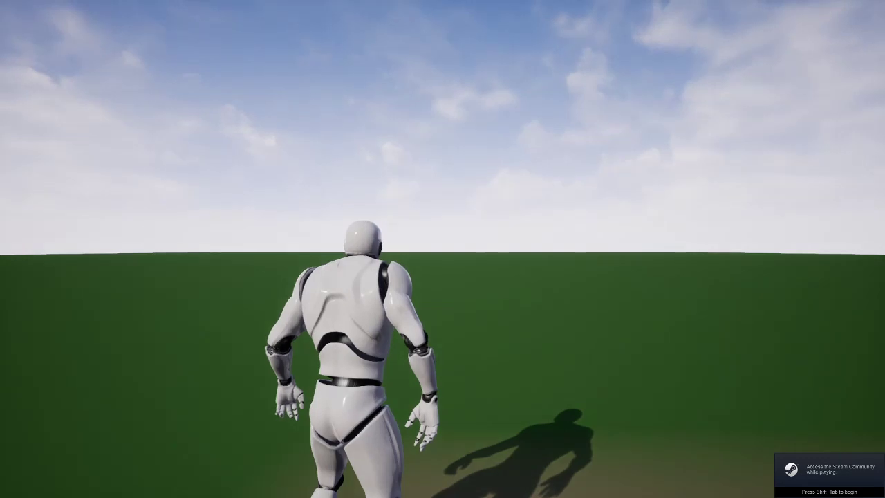
Step: Run the mannequin across the grass to the stone building and up the foundation stairs to its wooden door
key("w")
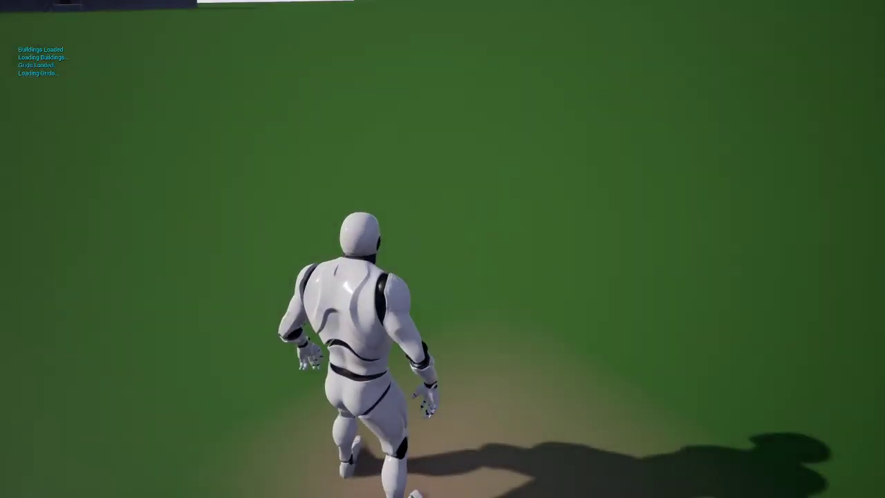
key("w")
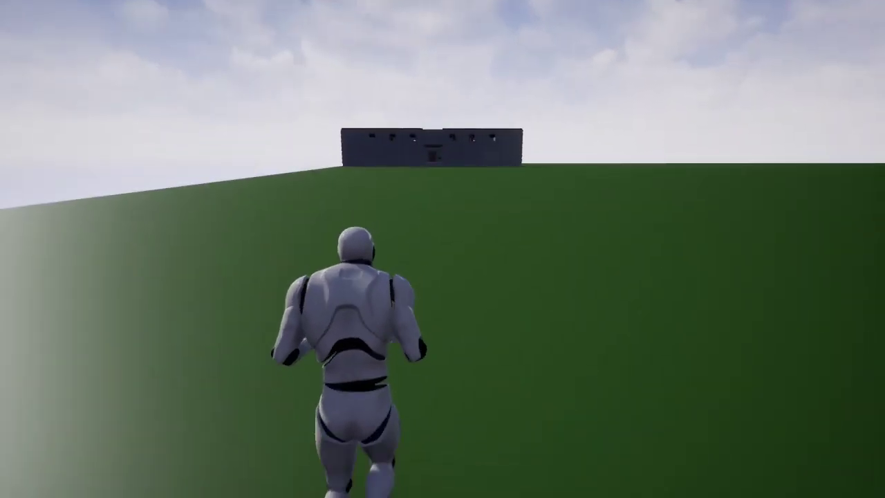
key("d")
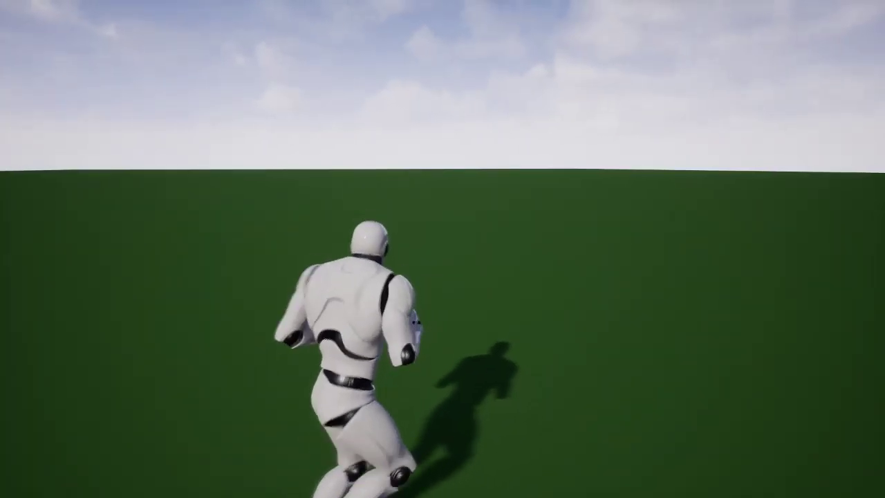
key("w")
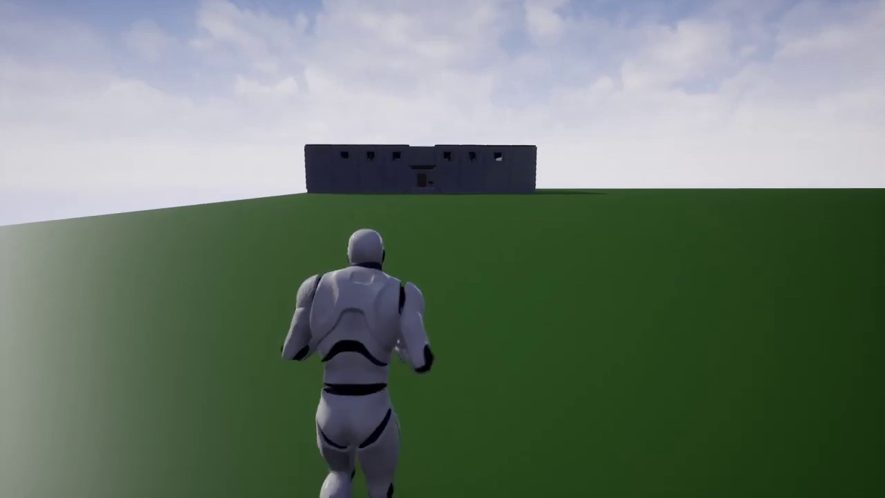
key("w")
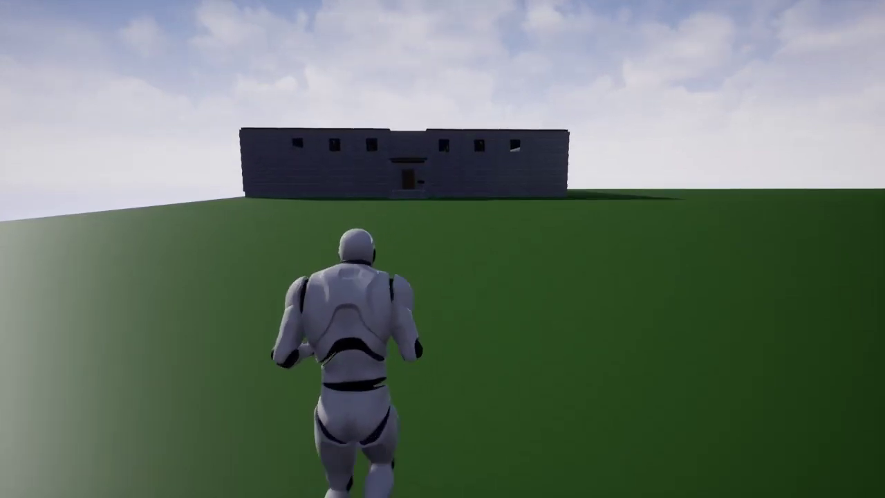
key("w")
key("w")
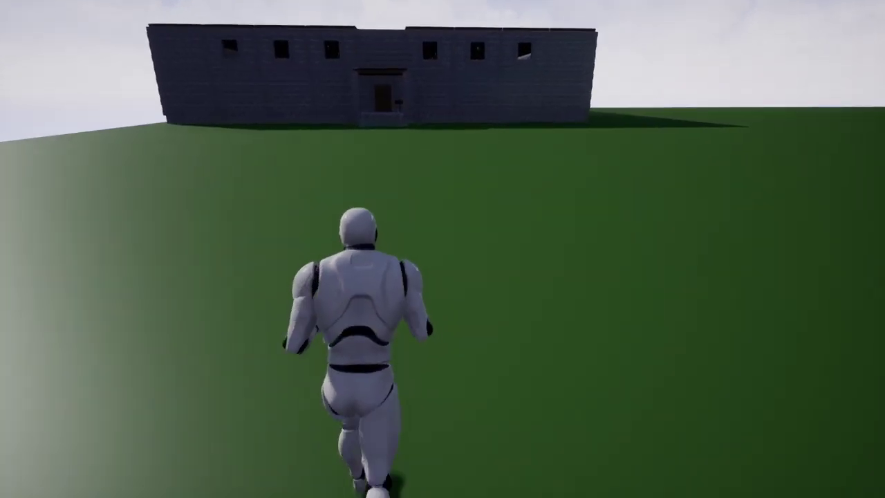
key("w")
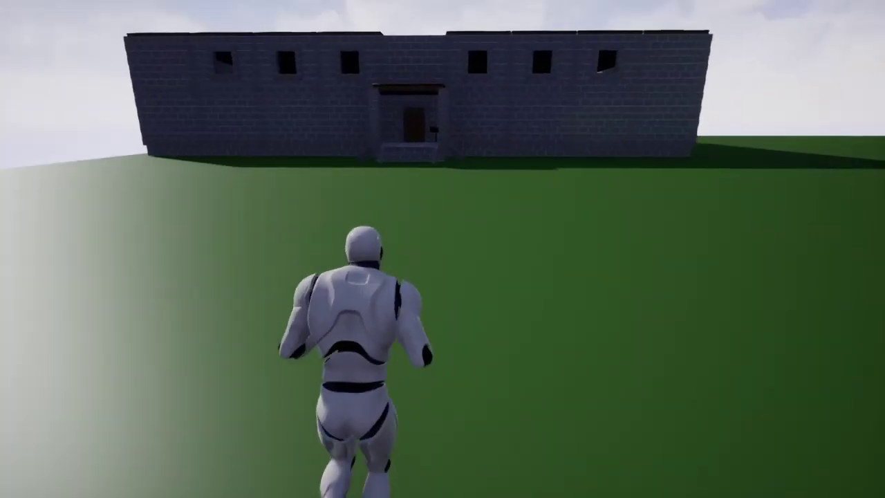
key("w")
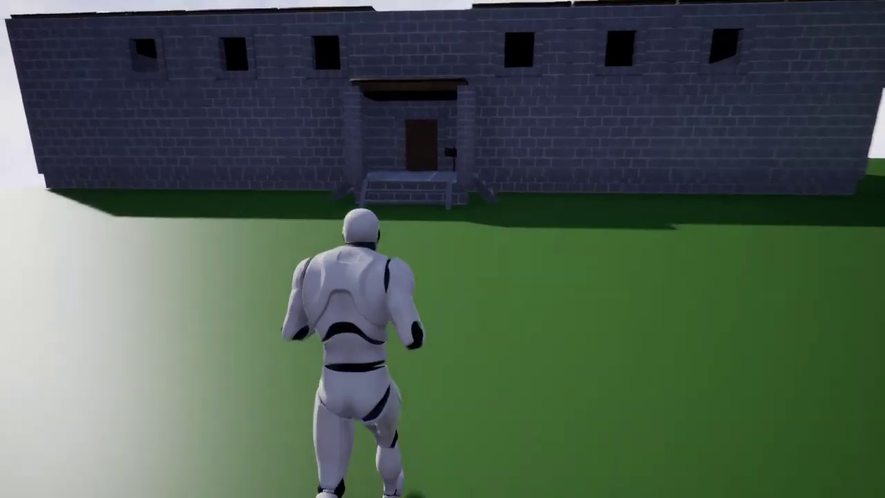
key("w")
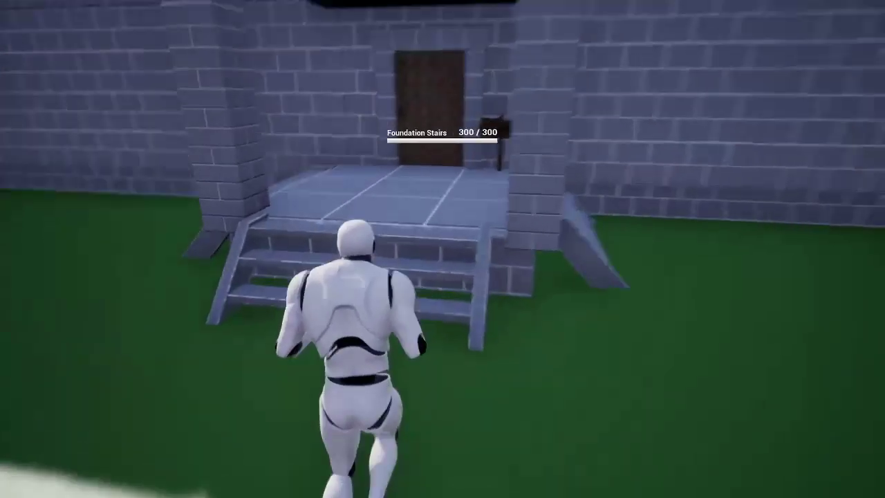
key("w")
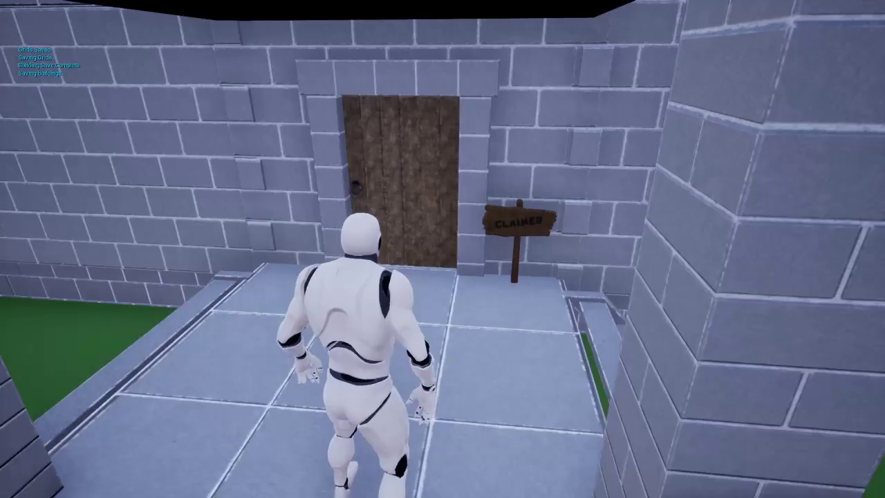
Step: Open the wooden door and run the mannequin down the stone corridor and up into the pillared hall
key("e")
key("w")
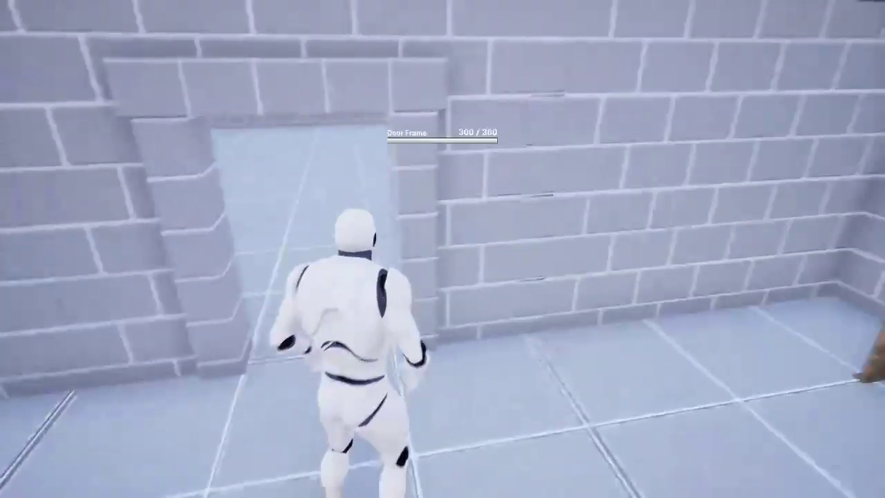
key("w")
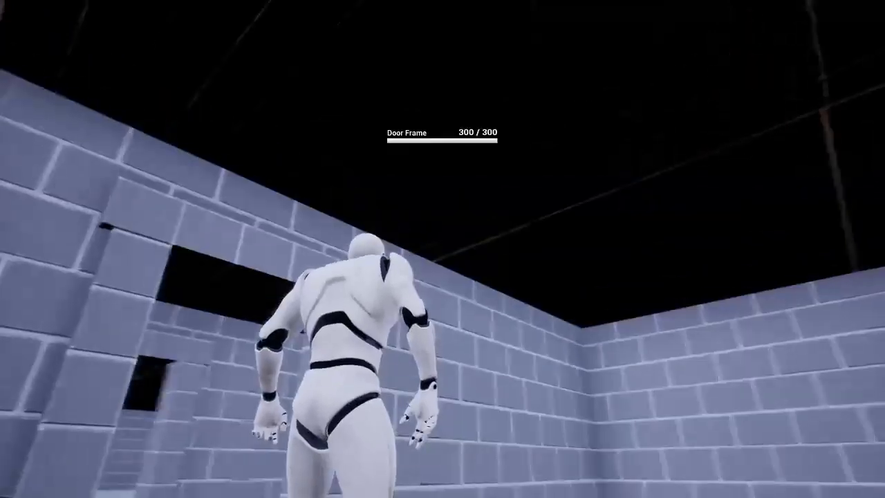
key("w")
key("w")
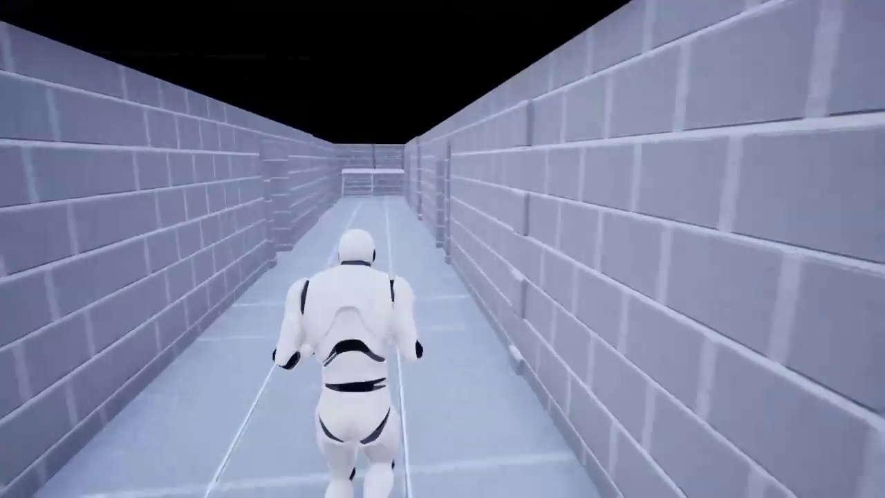
key("w")
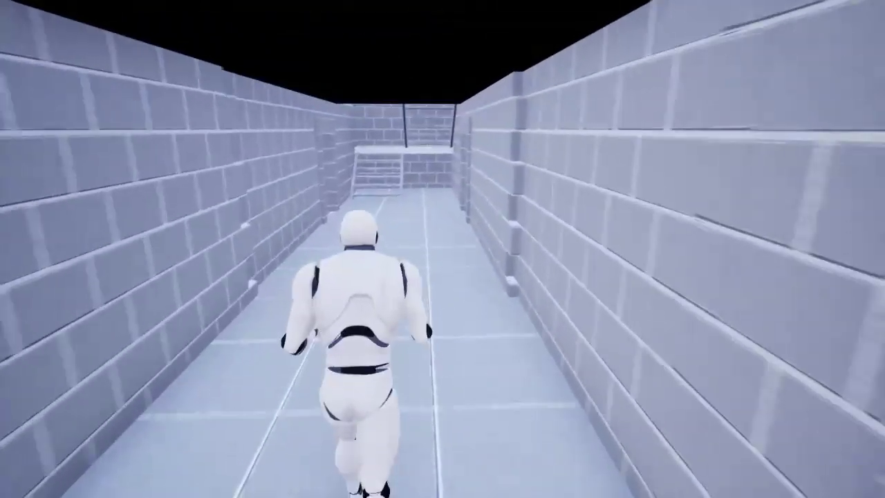
key("w")
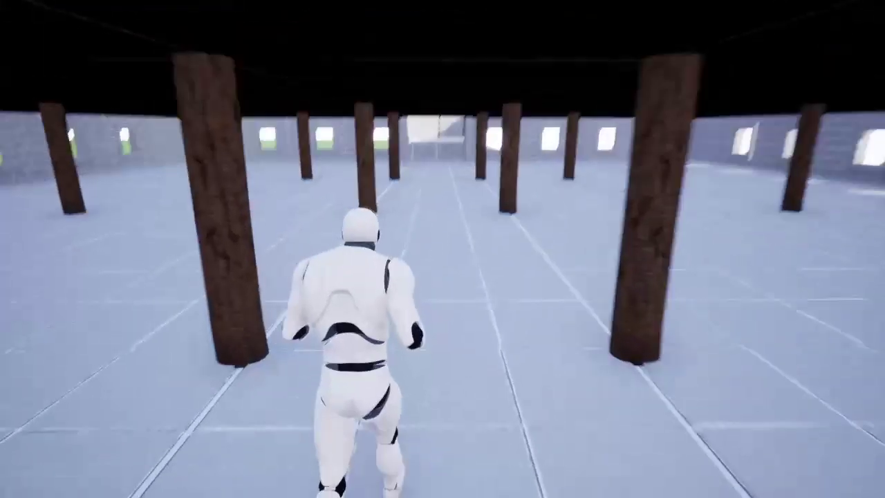
Step: Explore the pillared hall and climb the stairs at its far end onto the building's roof
key("w")
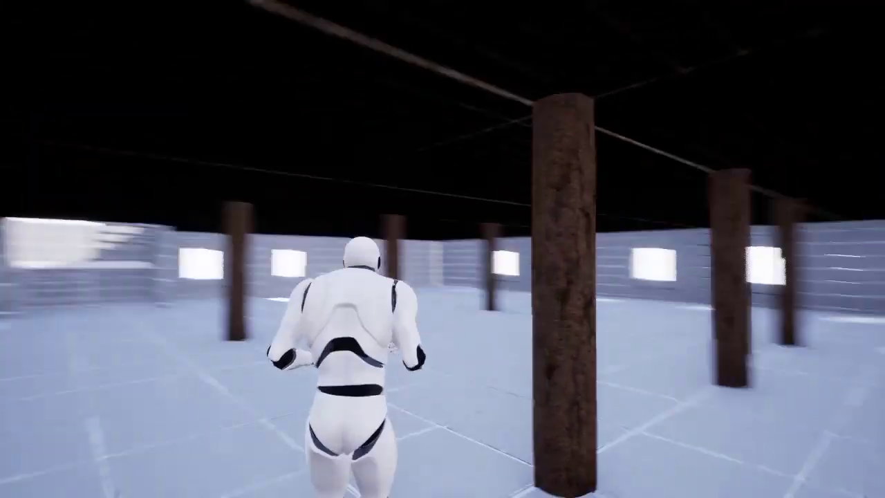
key("w")
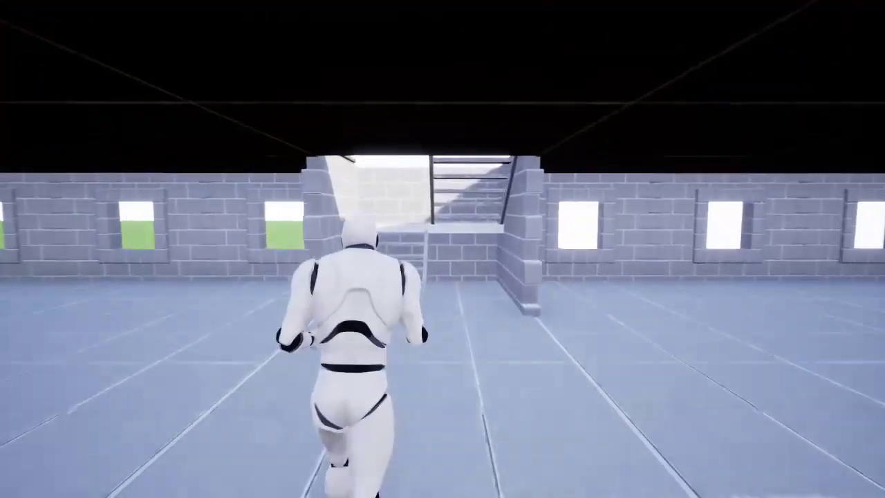
key("w")
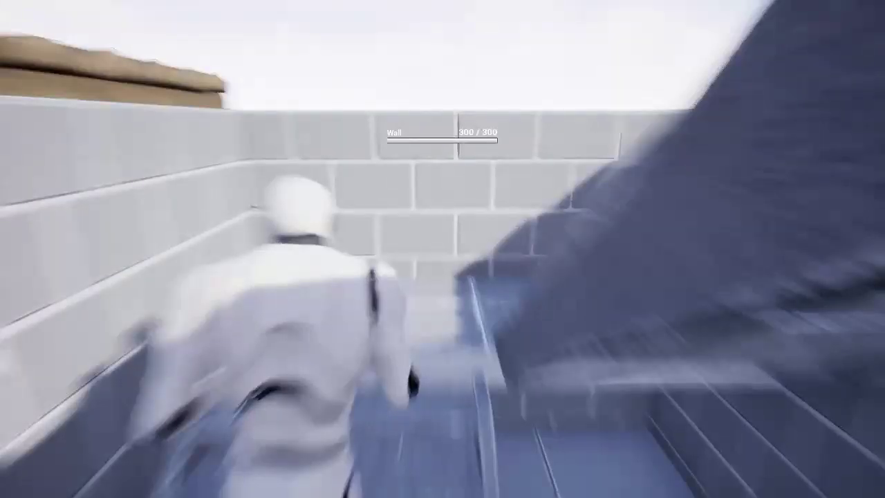
key("w")
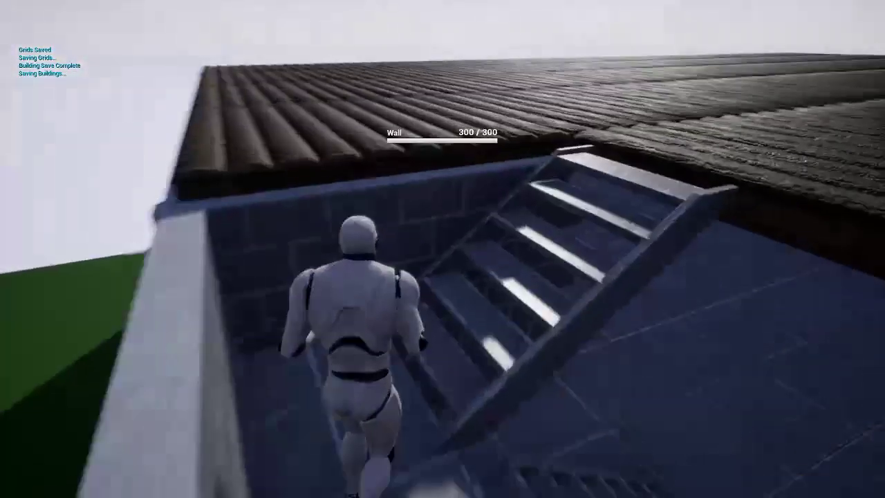
key("w")
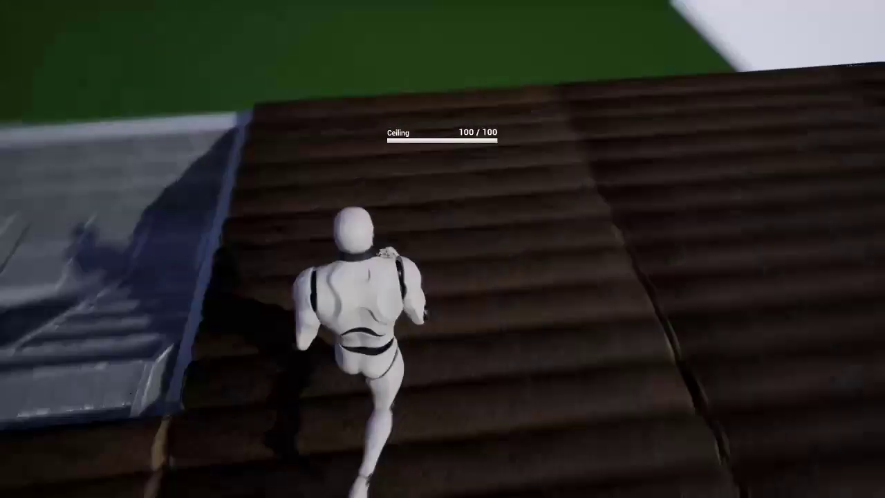
Step: Jump off the roof beside the entrance porch and back away on the grass to view the building's front
key("w")
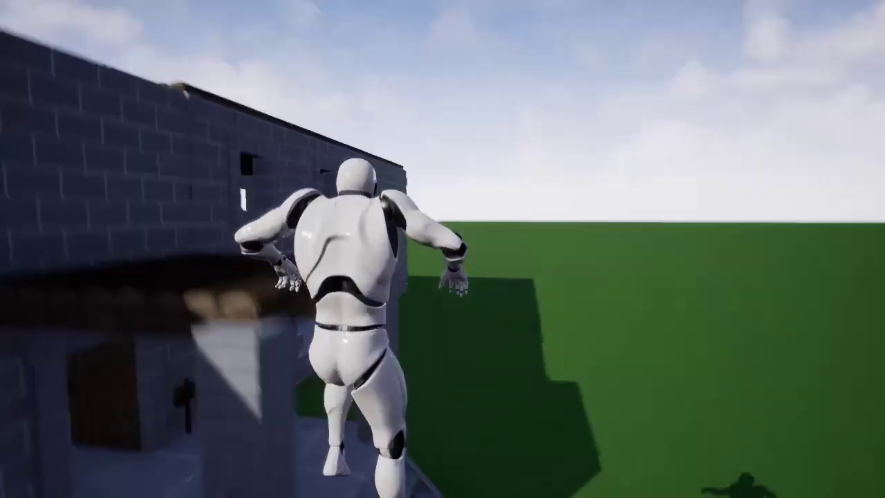
key("w")
key("s")
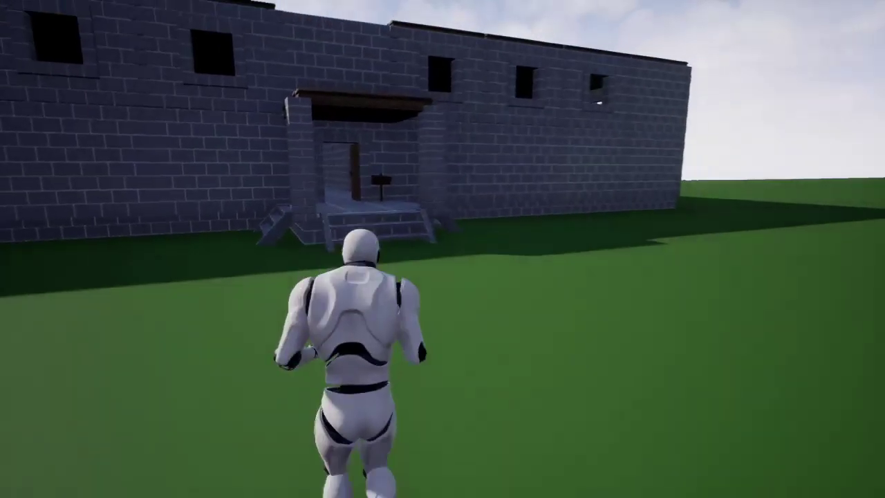
Step: Leave the current game for the main menu and host a new multiplayer server named dsfsdfsd
key("Escape")
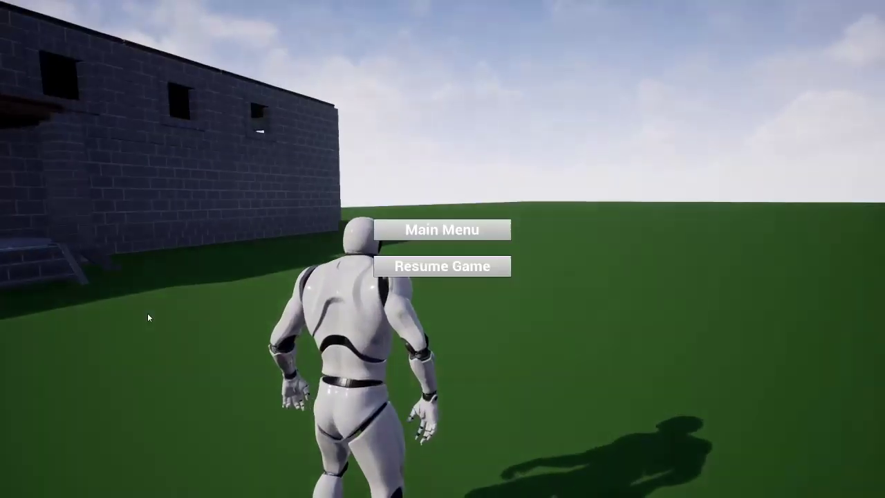
left_click(469, 230)
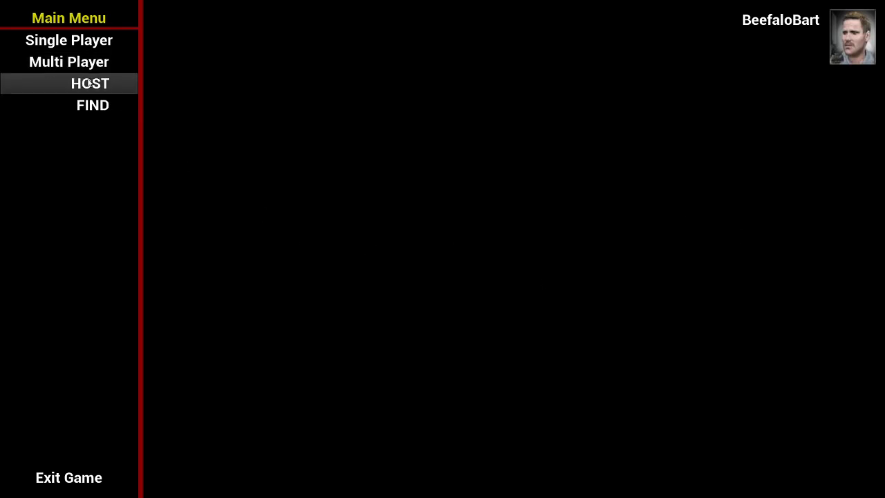
left_click(92, 86)
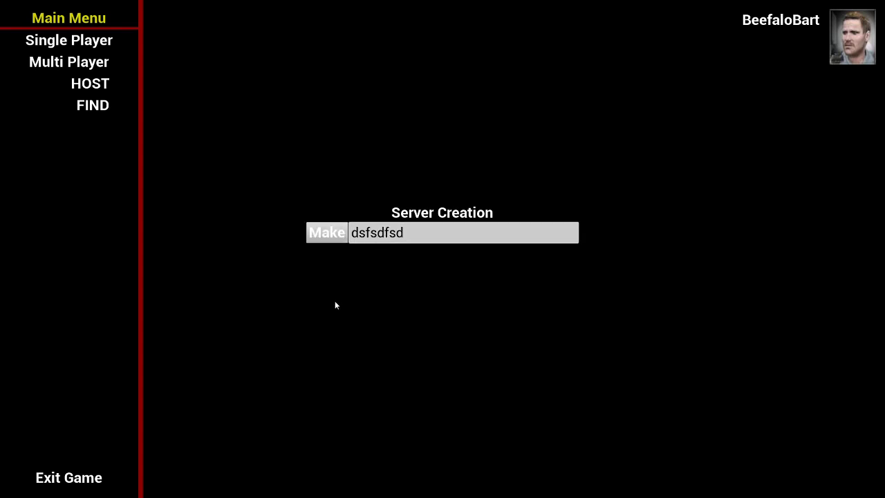
left_click(327, 233)
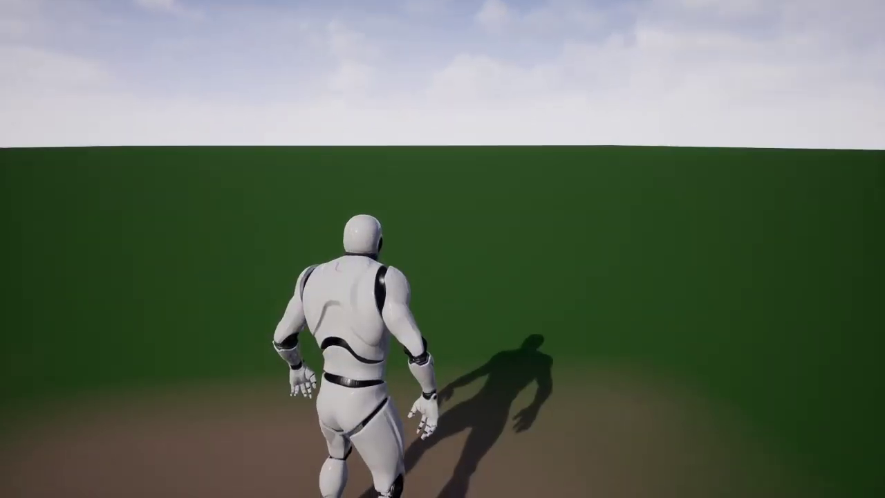
Step: Choose Wooden Foundation as the building piece and place a row of three foundations side by side on the open grass
key("w")
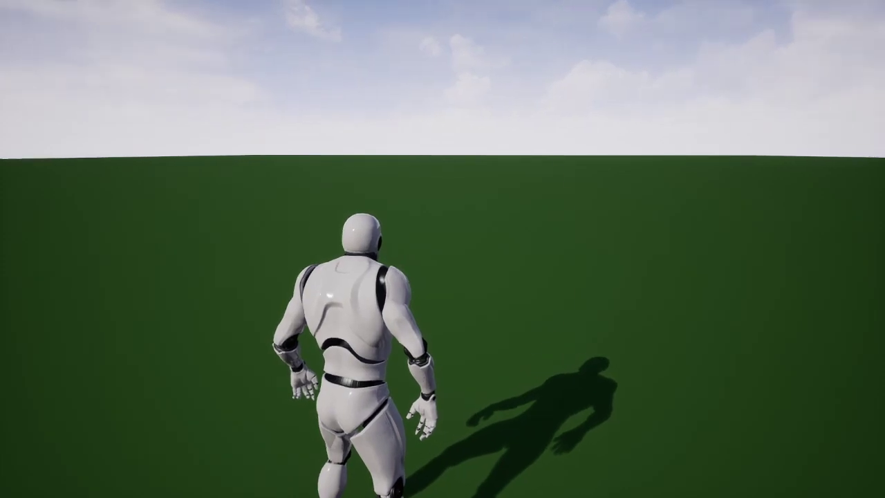
key("q")
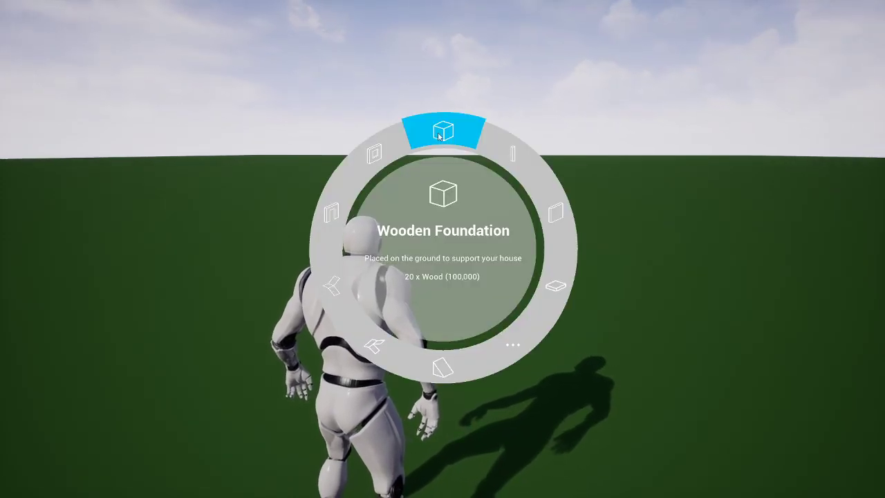
left_click(439, 136)
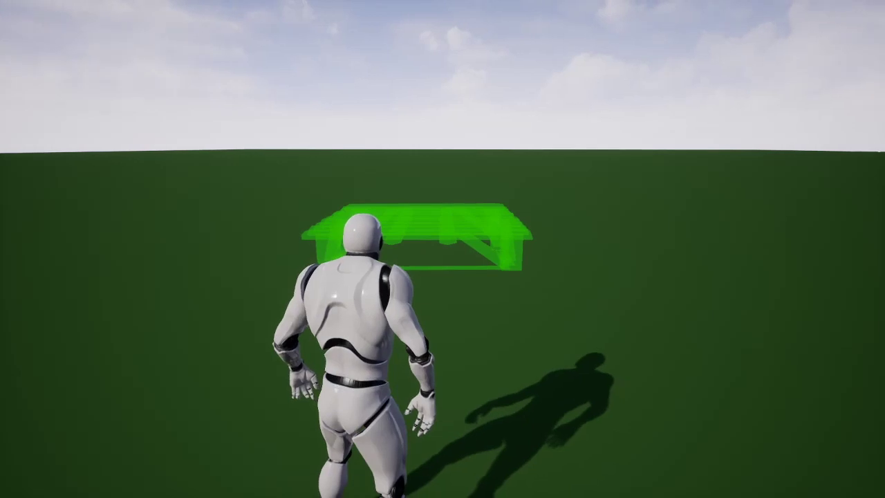
left_click(443, 249)
key("d")
left_click(442, 249)
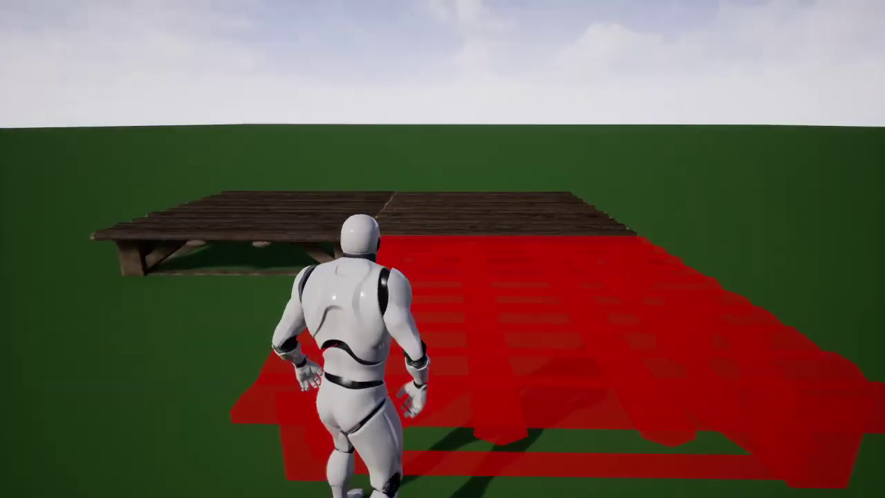
key("a")
key("w")
left_click(443, 249)
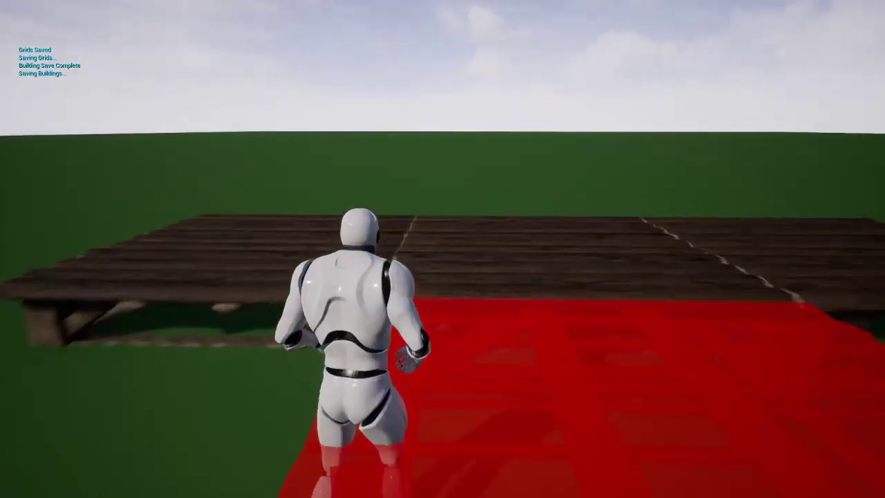
Step: Get onto the foundation row and add more wooden foundations behind it to form a three-by-three platform
key("w")
key("space")
left_click(442, 249)
key("d")
left_click(442, 249)
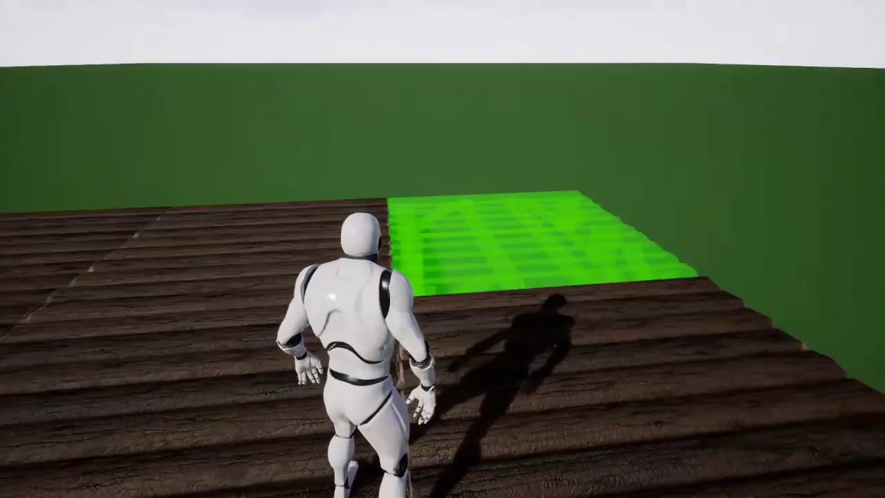
left_click(442, 249)
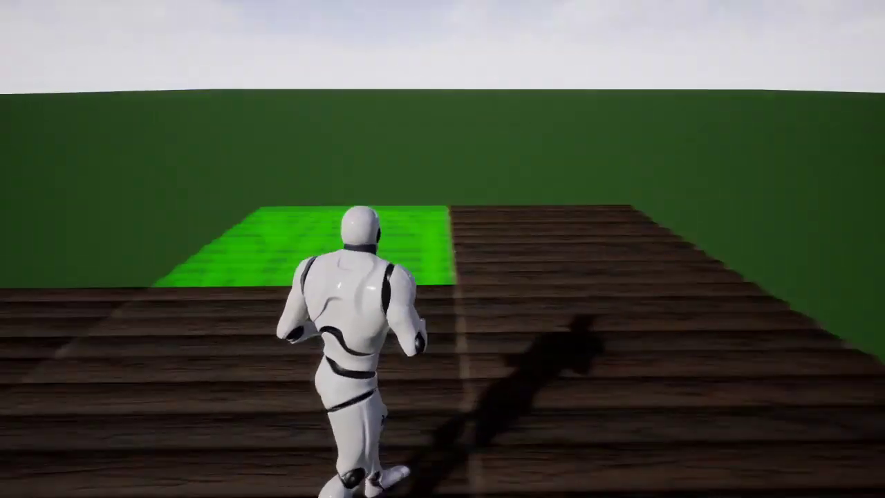
left_click(442, 249)
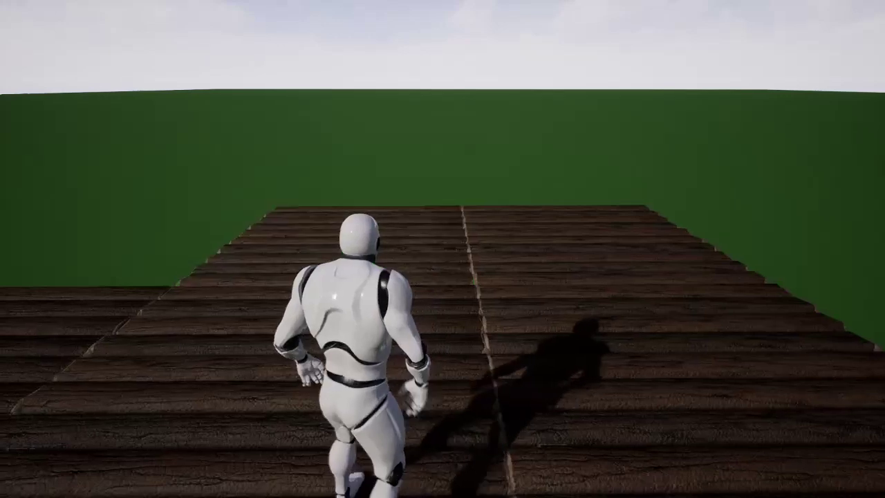
left_click(442, 248)
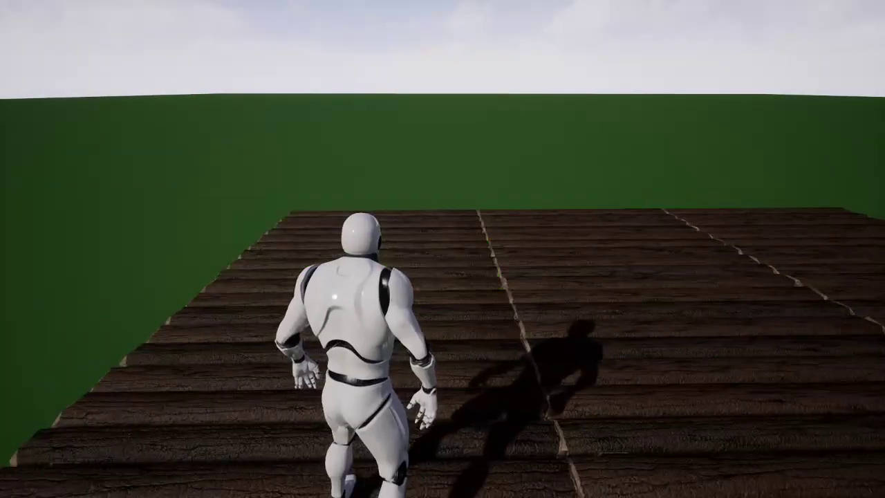
Step: Bring up the building-piece selection wheel while standing on the finished wooden platform
key("q")
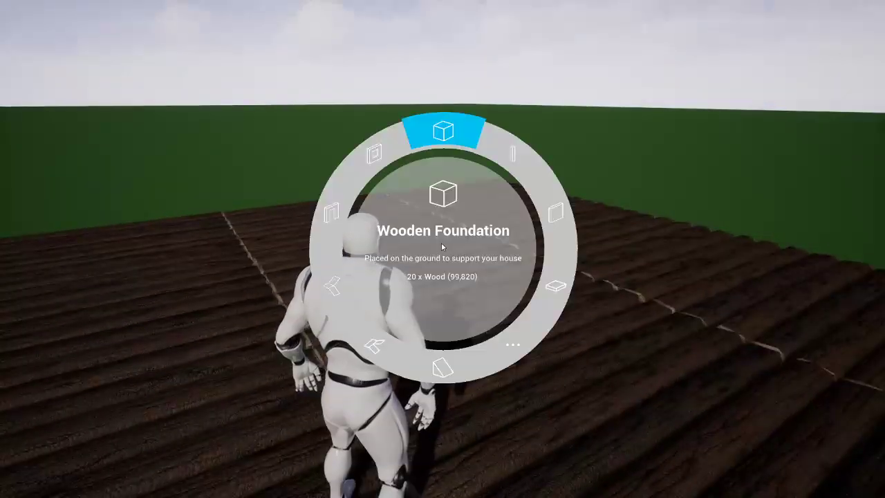
Step: Place a wooden door frame on the front edge of the foundation, with window frames on both sides of it
left_click(344, 212)
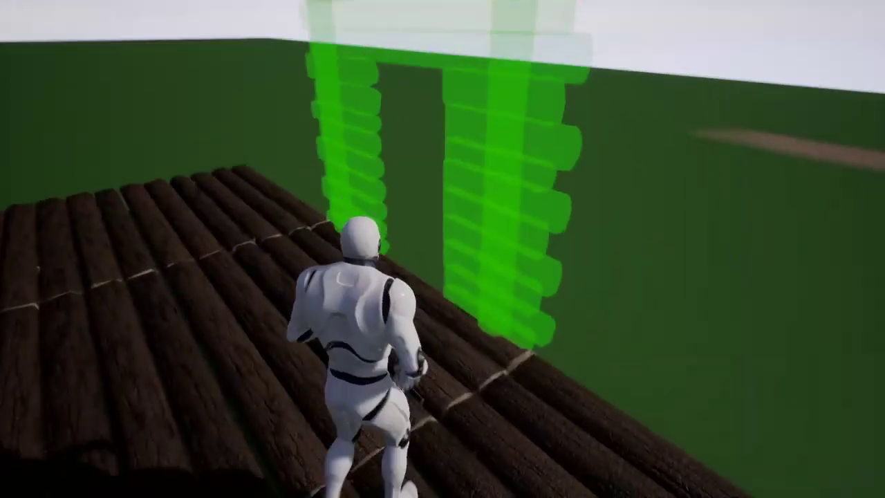
left_click(442, 249)
key("Tab")
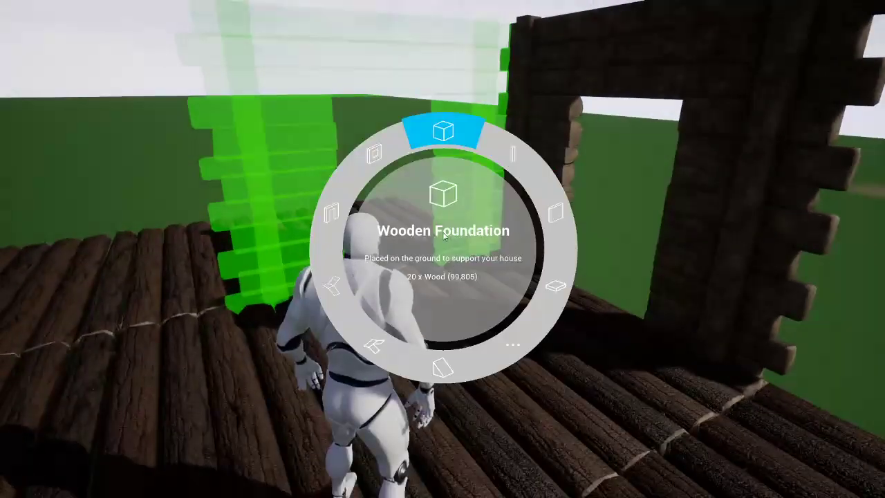
left_click(379, 170)
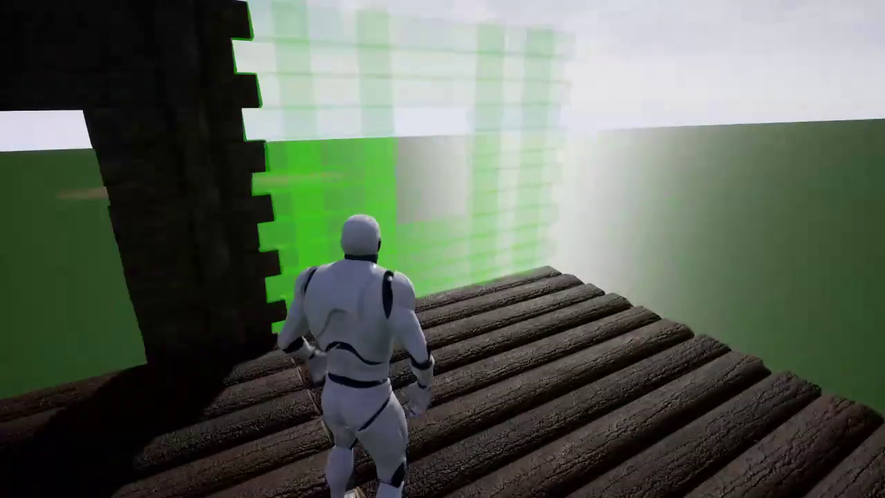
left_click(442, 249)
Step: Enclose the remaining sides of the foundation with wooden walls
key("Tab")
left_click(514, 194)
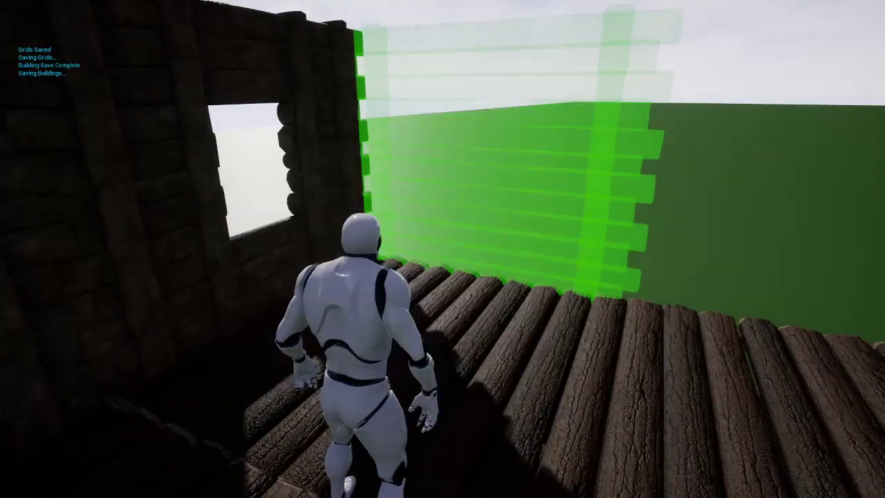
left_click(442, 249)
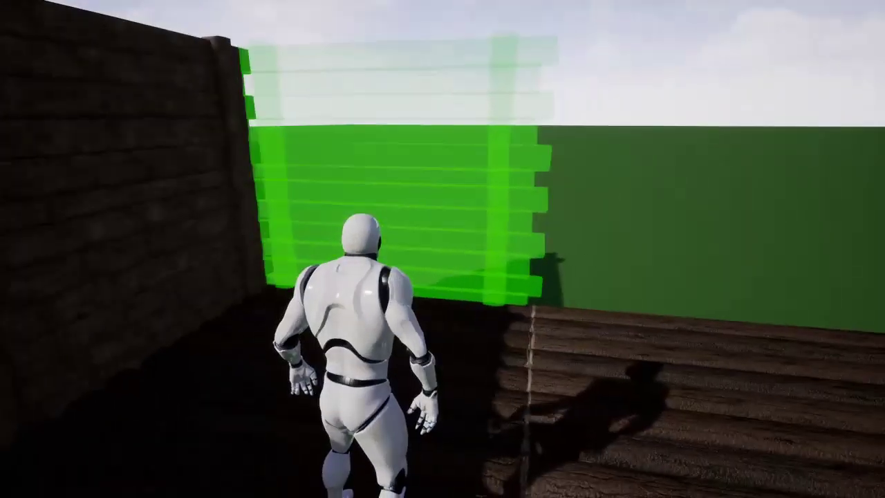
left_click(442, 248)
key("d")
left_click(443, 249)
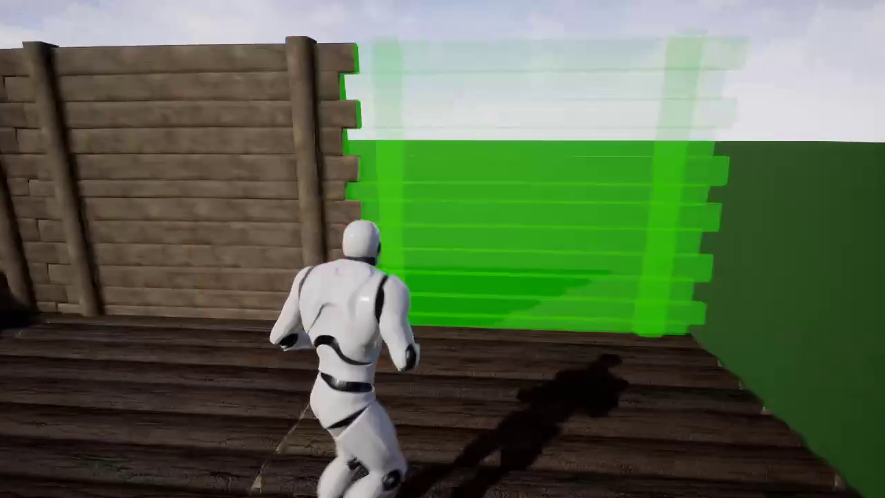
left_click(442, 249)
left_click(443, 249)
key("d")
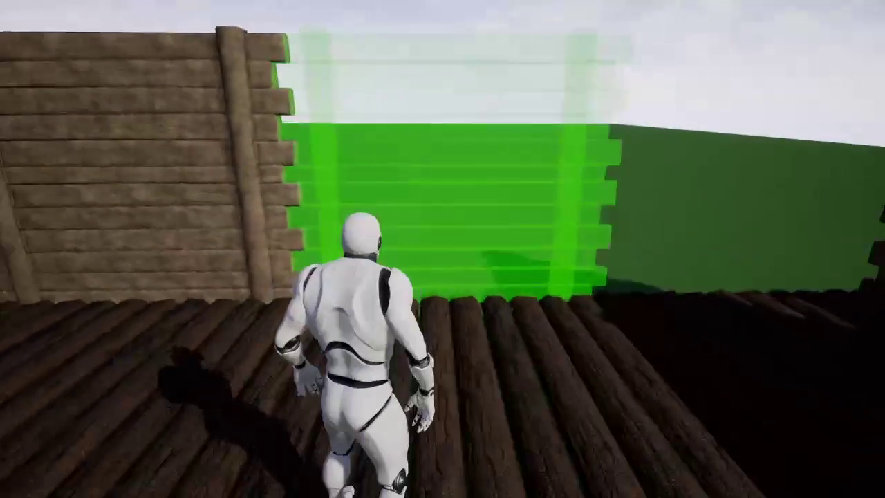
left_click(442, 249)
key("d")
left_click(442, 248)
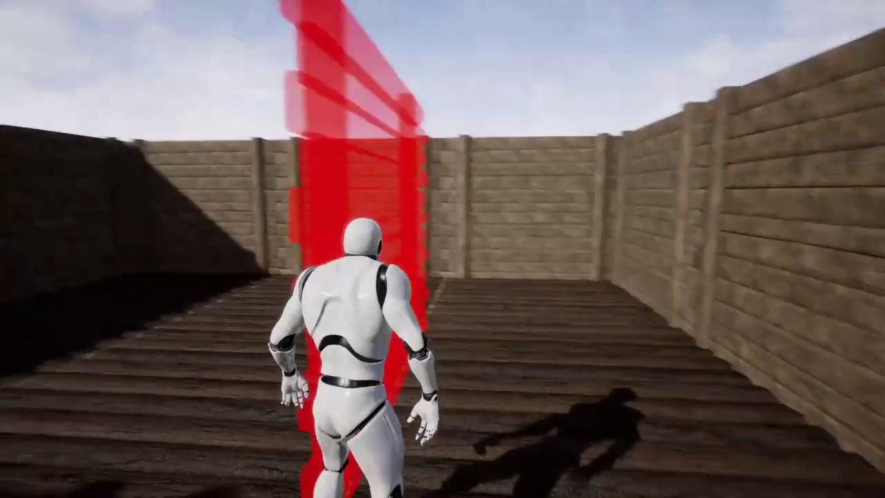
Step: Place a wooden staircase with a landing inside the house, against the wall
key("a")
right_click(443, 249)
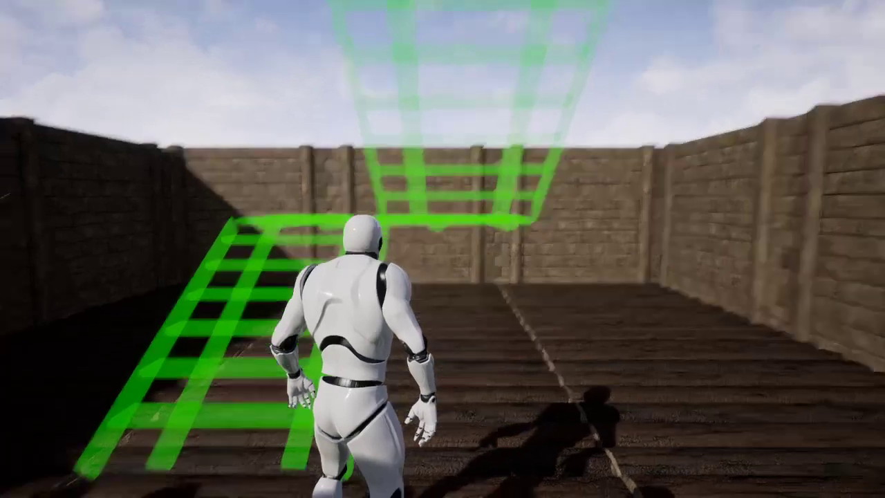
key("w")
key("w")
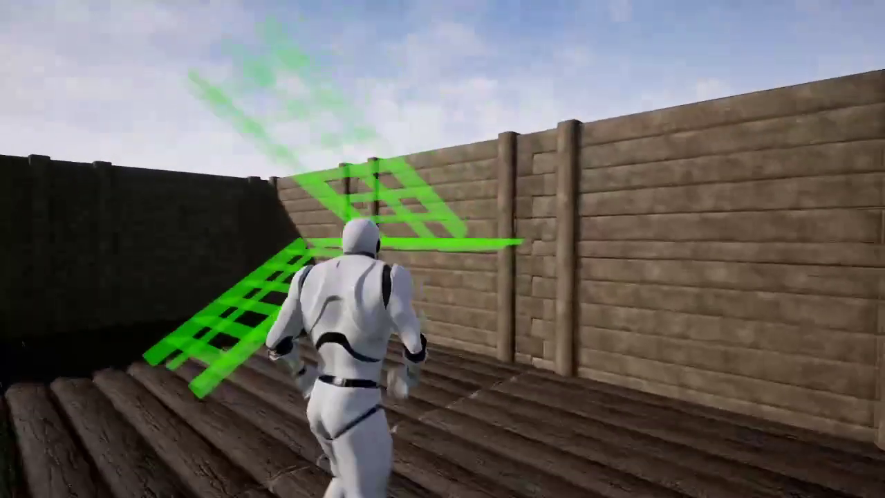
left_click(442, 249)
Step: Cover the house with wooden ceiling pieces, leaving the space above the staircase open
right_click(442, 249)
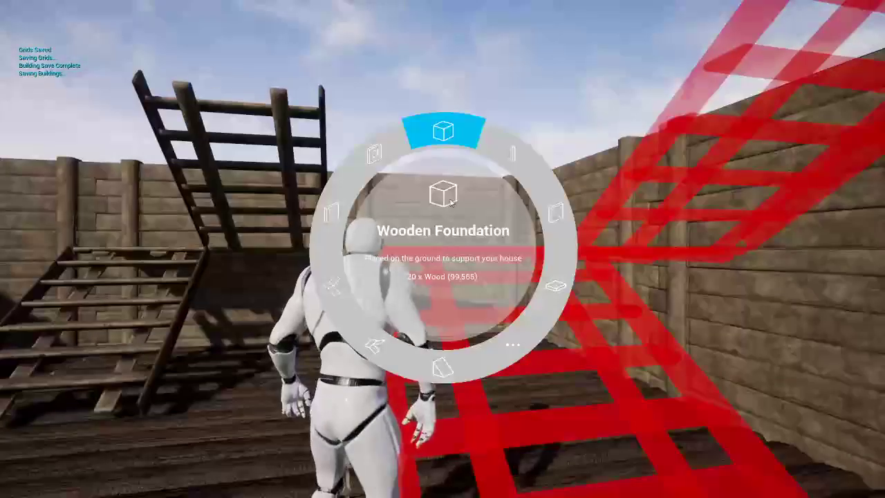
left_click(529, 289)
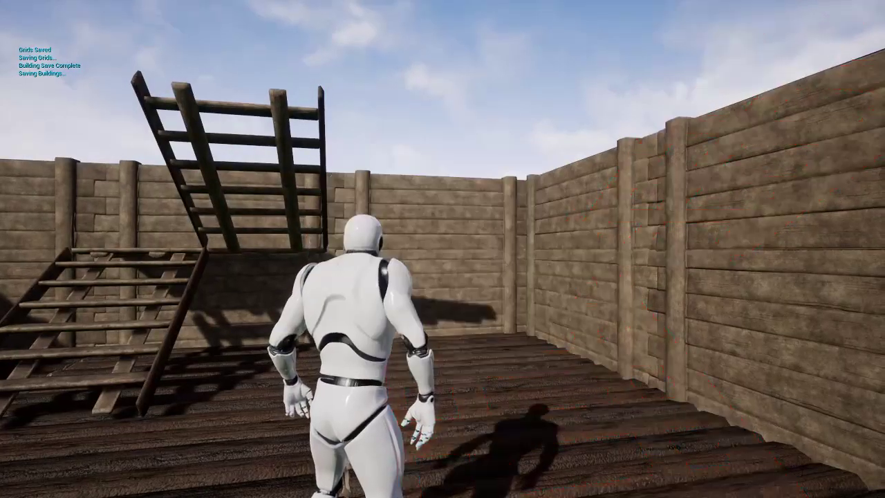
key("w")
left_click(442, 249)
left_click(442, 249)
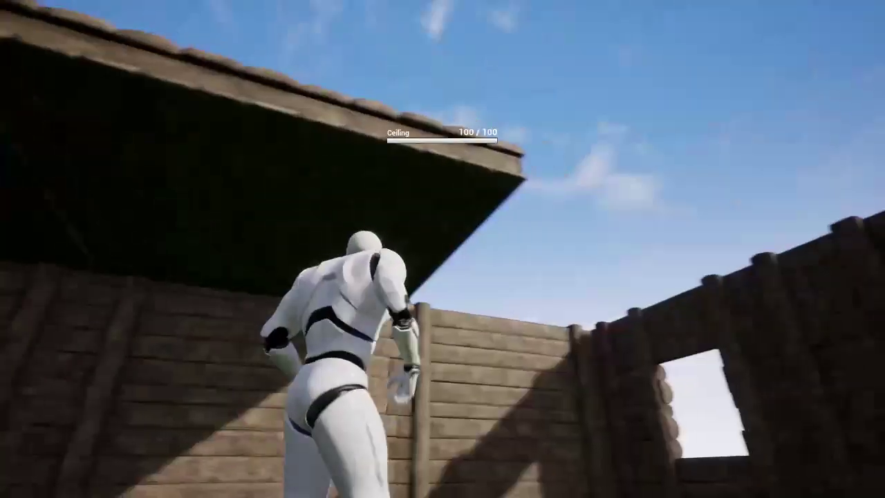
left_click(443, 248)
left_click(442, 249)
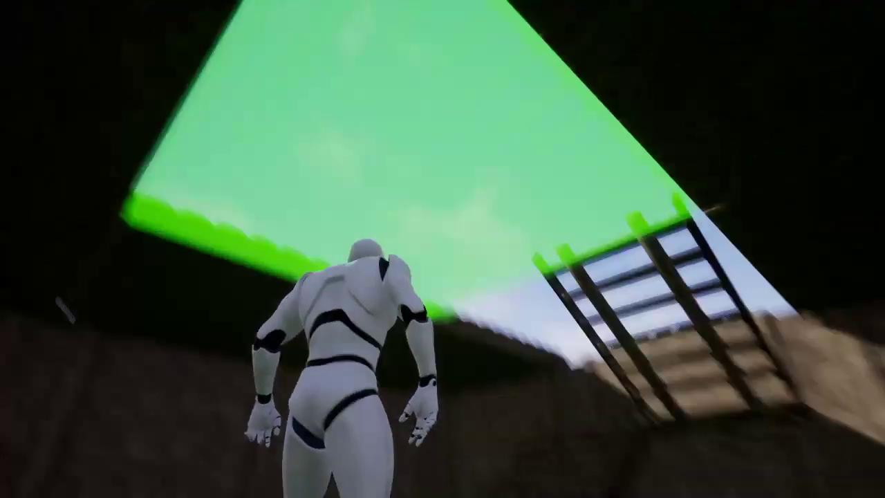
left_click(442, 249)
Step: Climb the stairs to examine the finished ceiling from above and jump down to the front of the house
key("w")
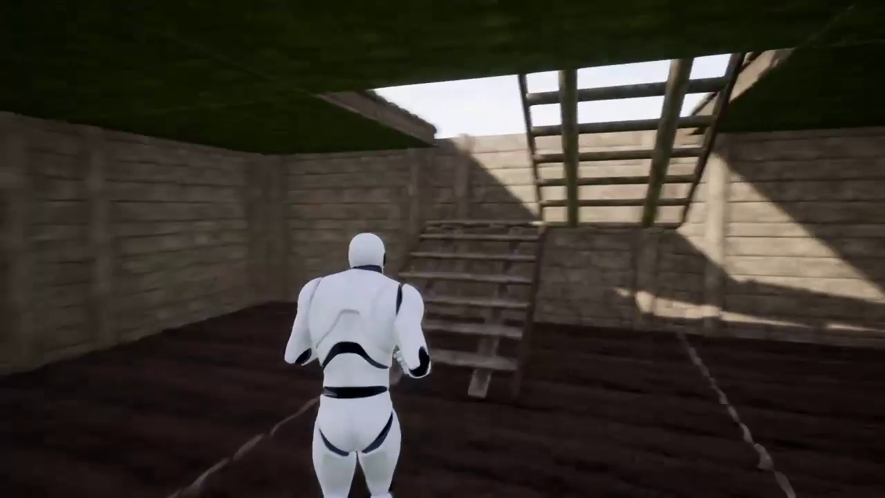
key("e")
key("w")
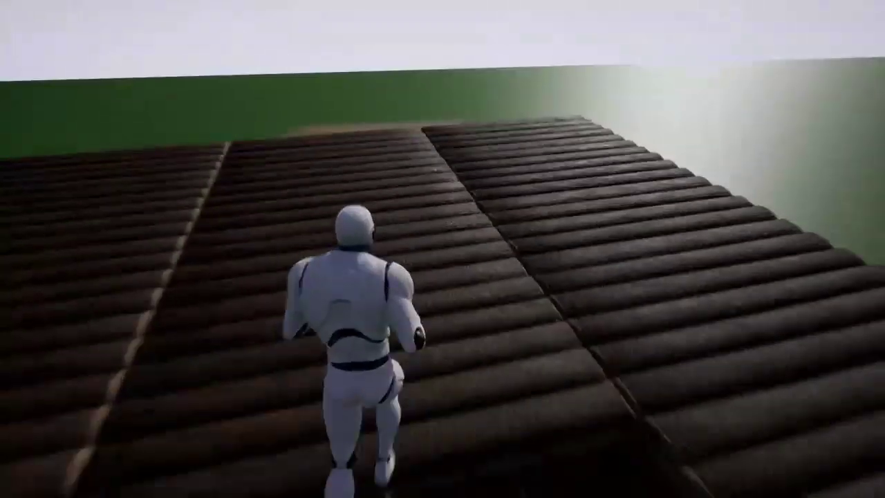
key("w")
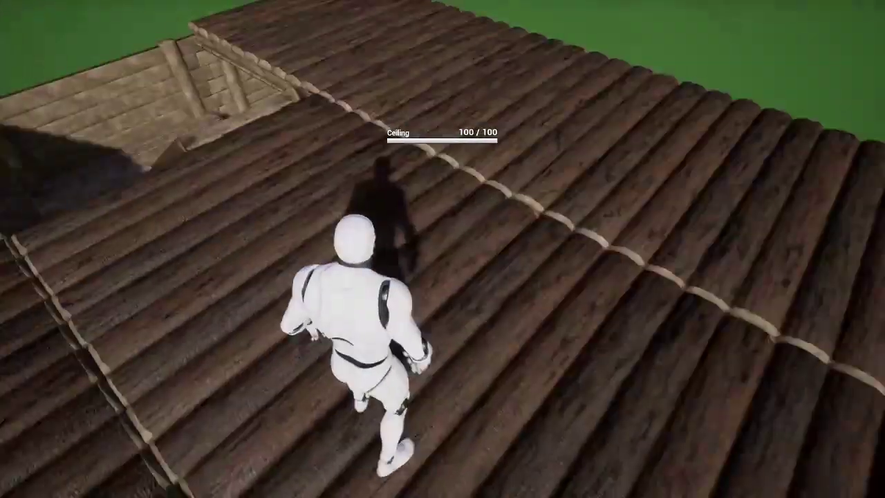
key("w")
key("space")
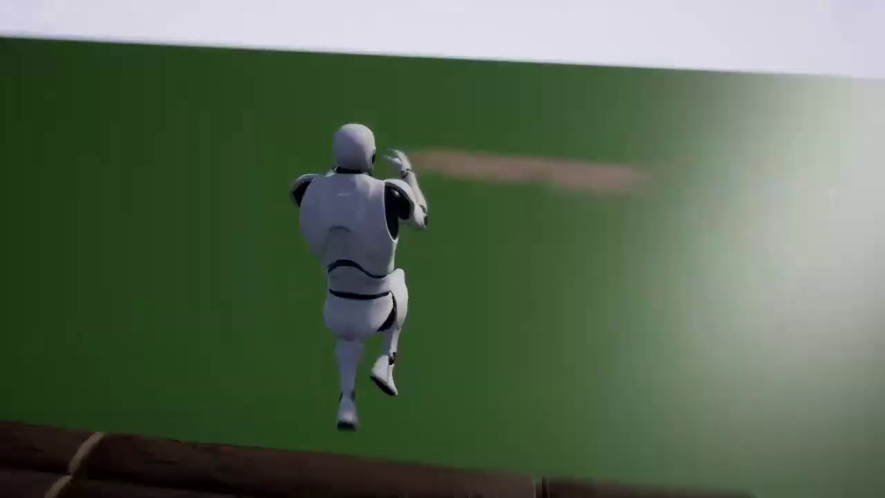
key("w")
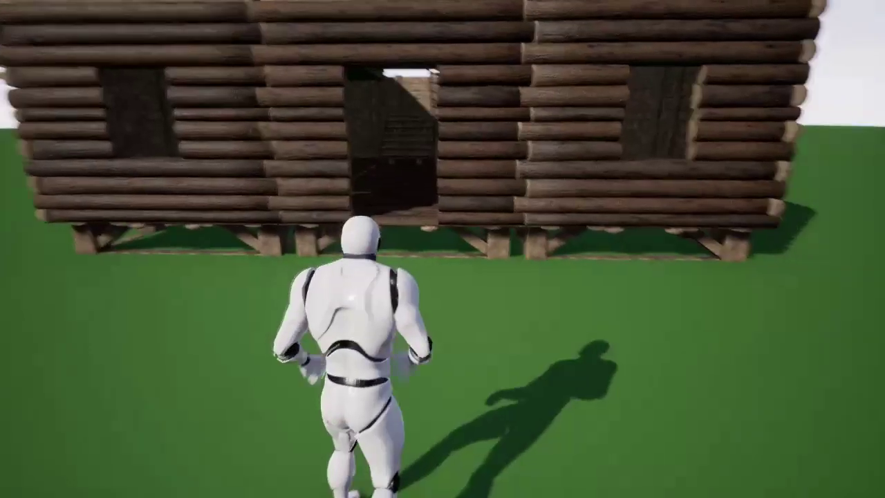
Step: Place foundation stairs on the ground in front of the door frame
key("q")
left_click(439, 362)
key("w")
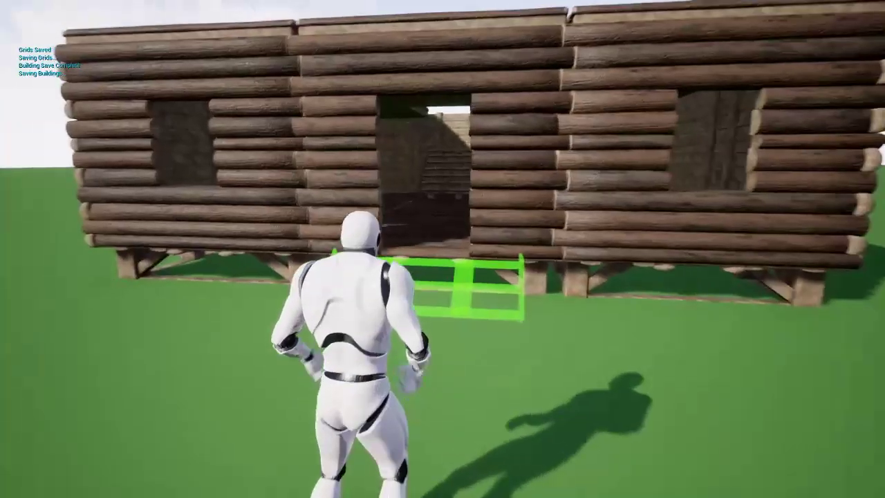
left_click(443, 249)
Step: Fit a wooden door into the front door frame
key("q")
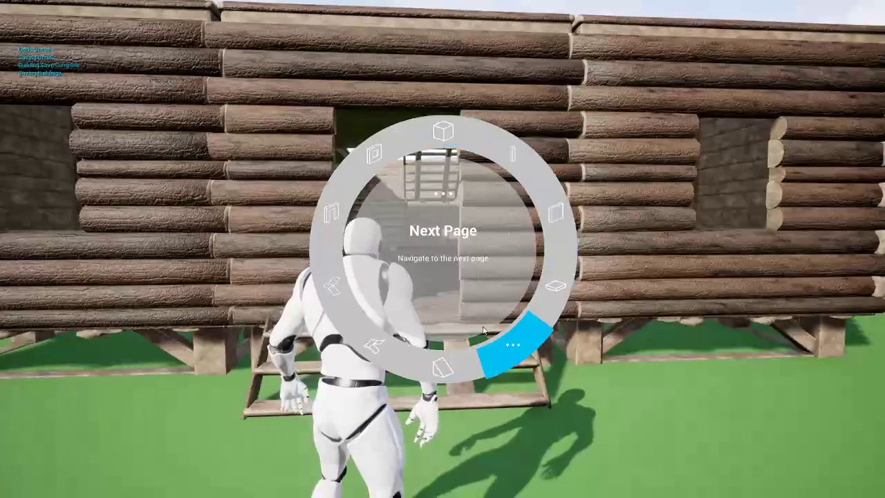
left_click(509, 345)
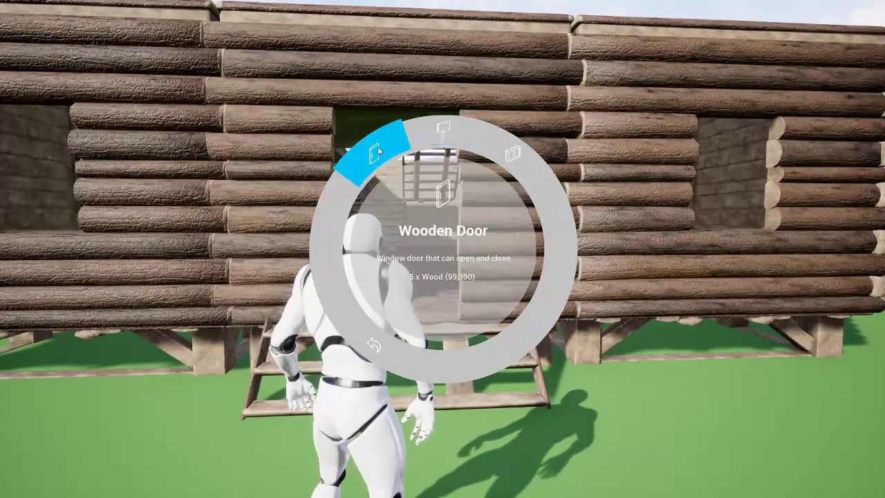
left_click(378, 151)
left_click(443, 249)
Step: Fit wooden windows into both front window frames
key("q")
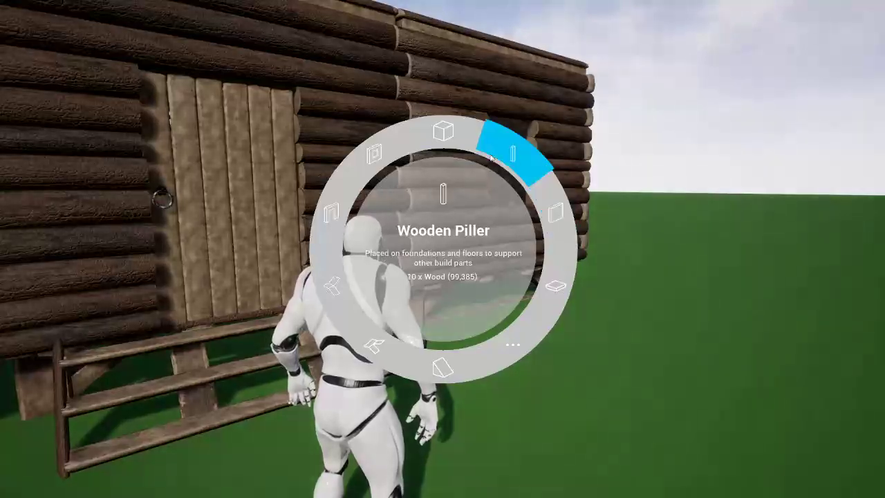
left_click(519, 327)
left_click(502, 144)
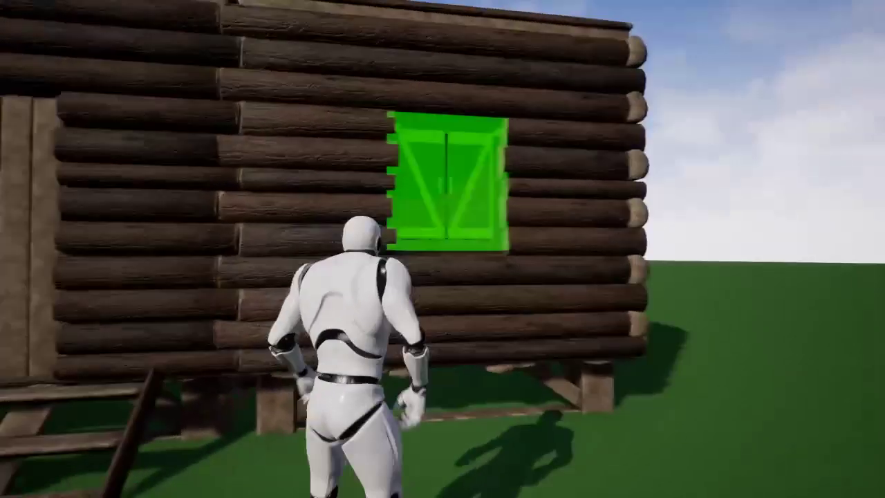
left_click(442, 249)
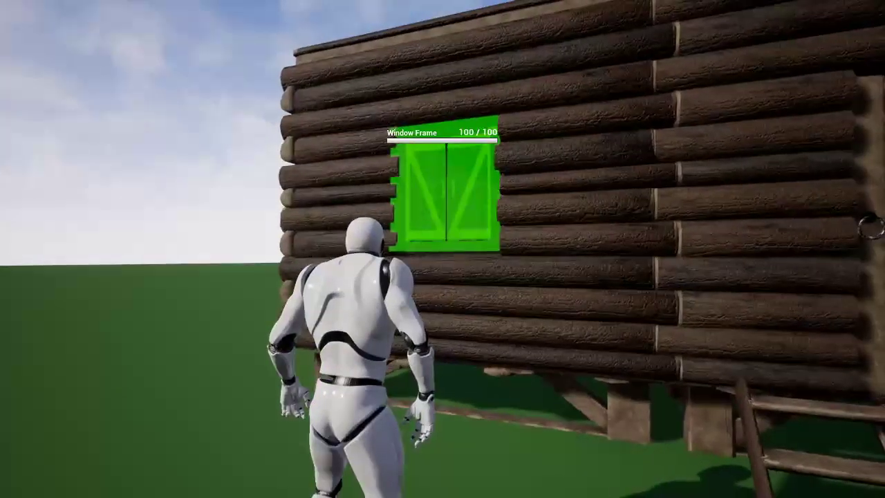
left_click(442, 249)
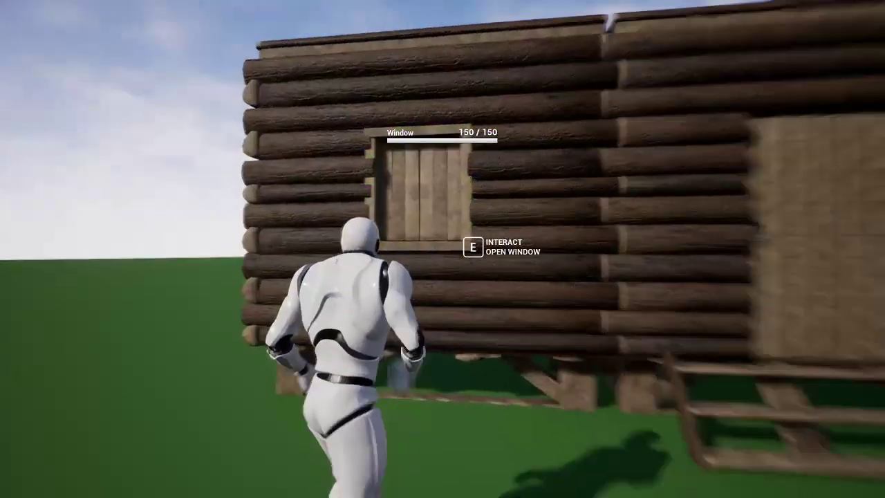
Step: Upgrade the foundation stairs and the front door frame to stone
key("s")
key("w")
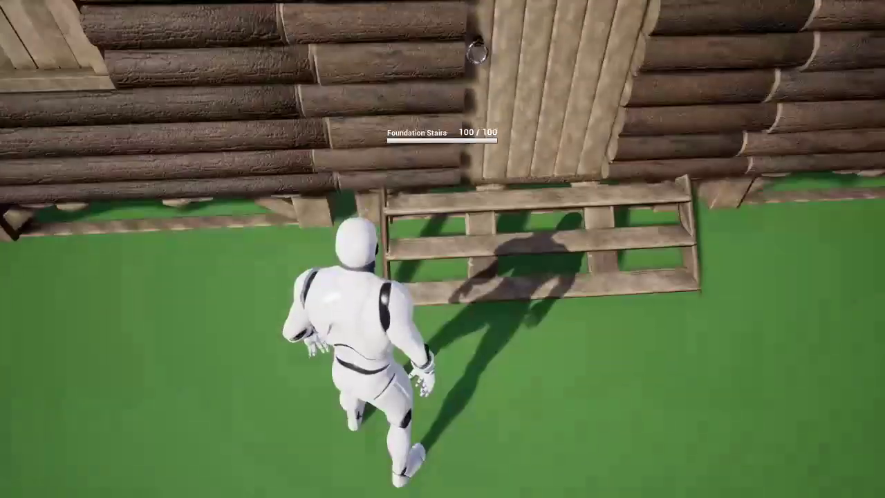
right_click(442, 248)
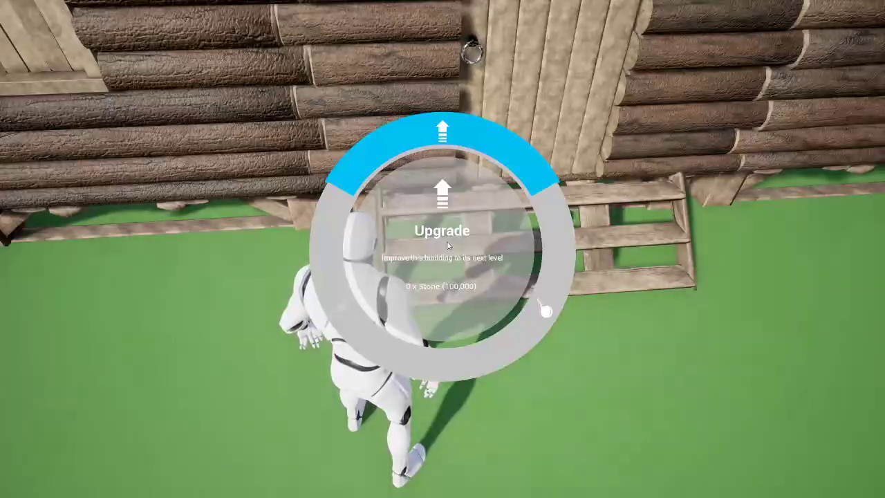
left_click(465, 152)
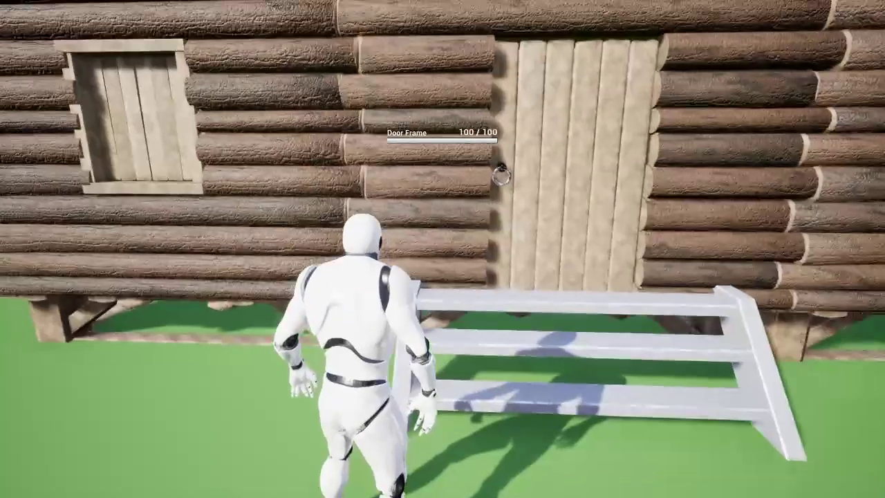
key("e")
left_click(451, 126)
Step: Upgrade the window frames on both sides of the door to stone
key("e")
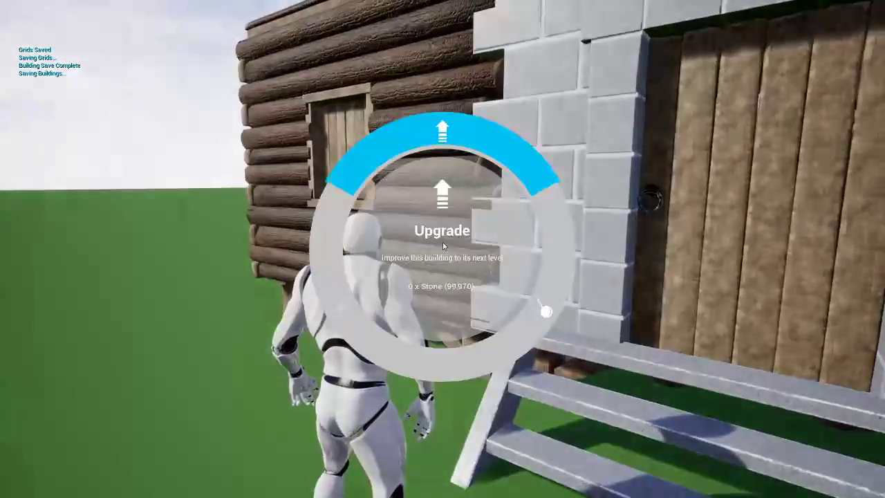
left_click(446, 130)
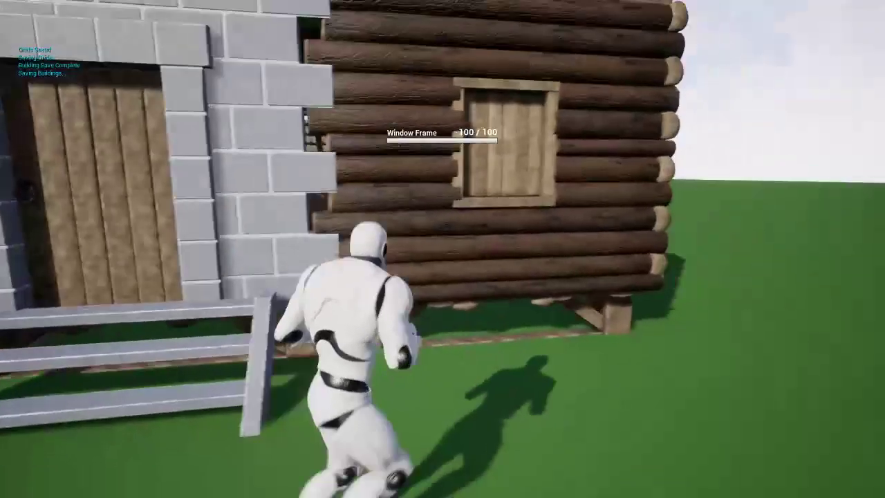
key("e")
left_click(450, 140)
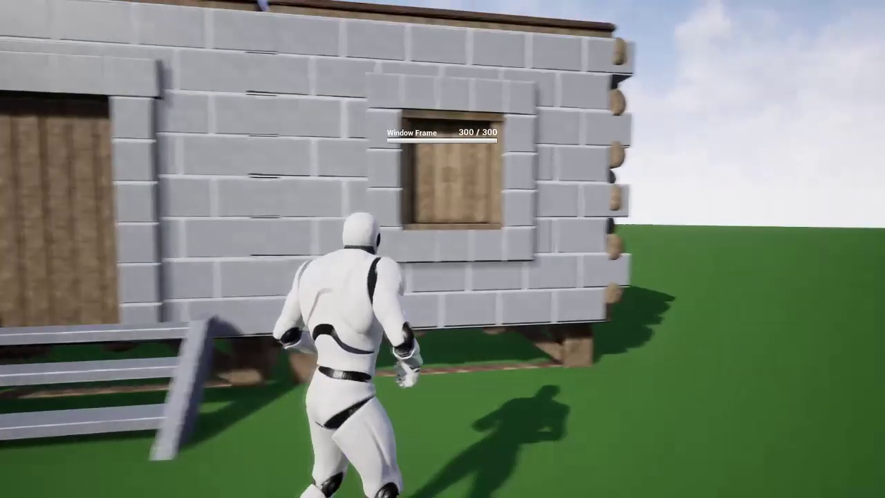
Step: Open the front door and stand beside the entrance stairs
key("w")
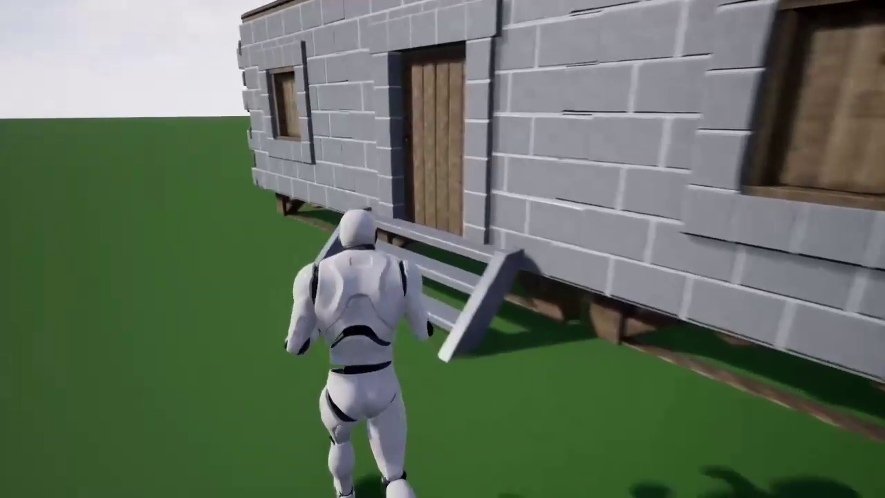
key("e")
key("w")
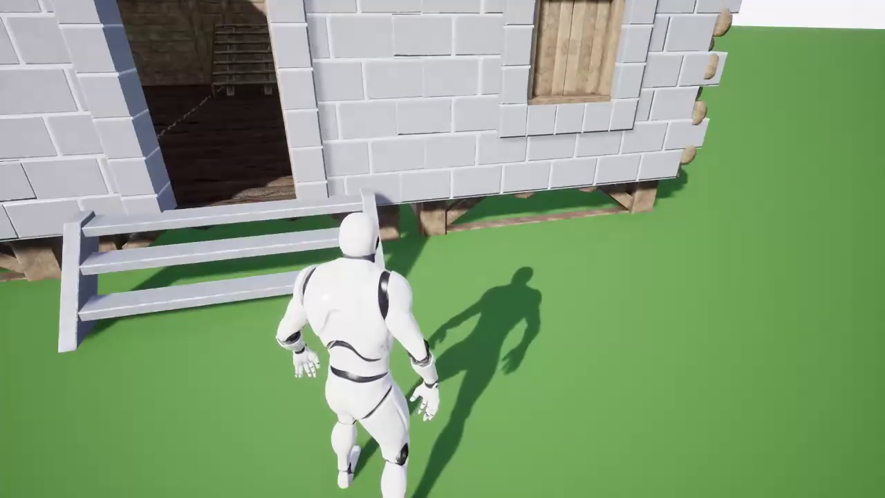
Step: Place a claim sign on the grass beside the entrance stairs
key("q")
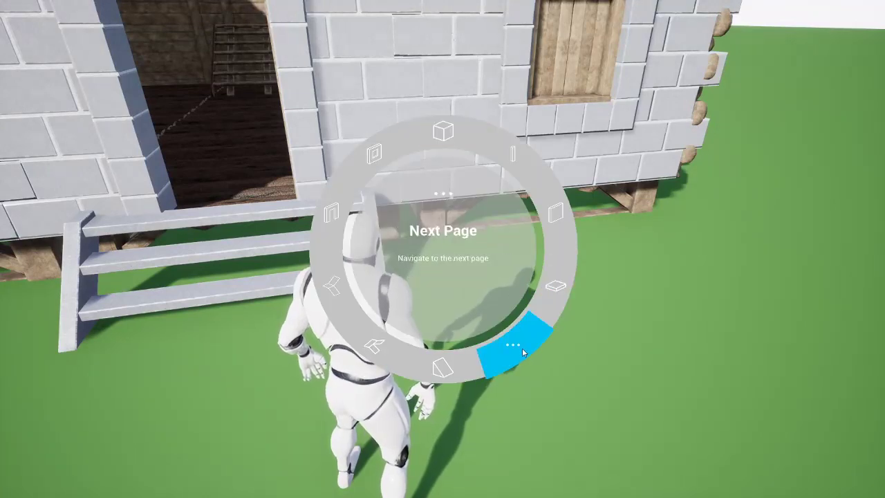
left_click(439, 128)
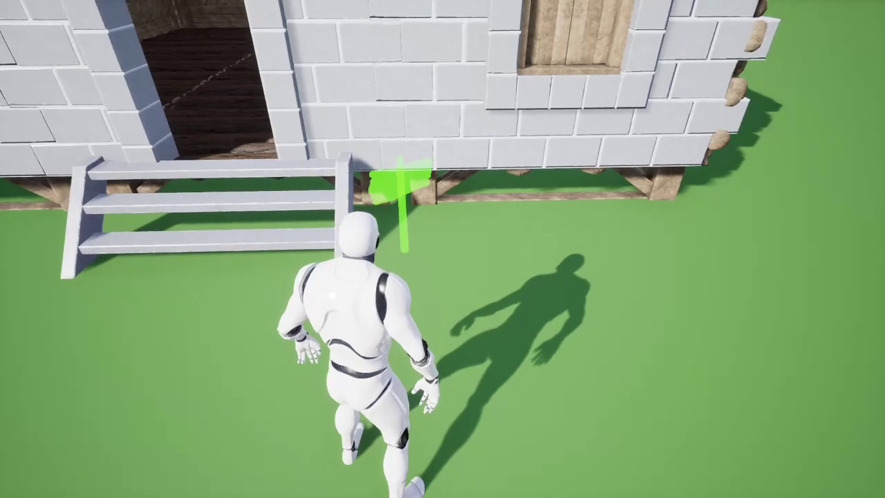
left_click(443, 249)
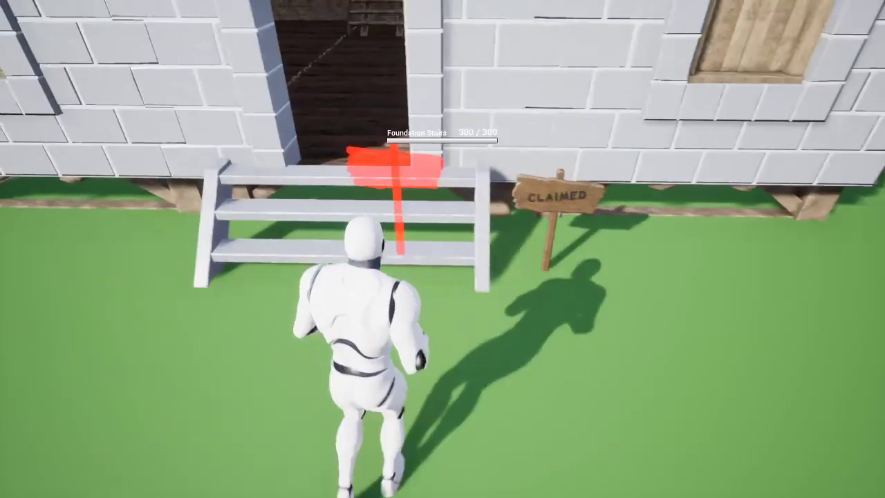
Step: Enter the house and upgrade the front row of wooden foundations, at the door and in both corners, to stone
key("w")
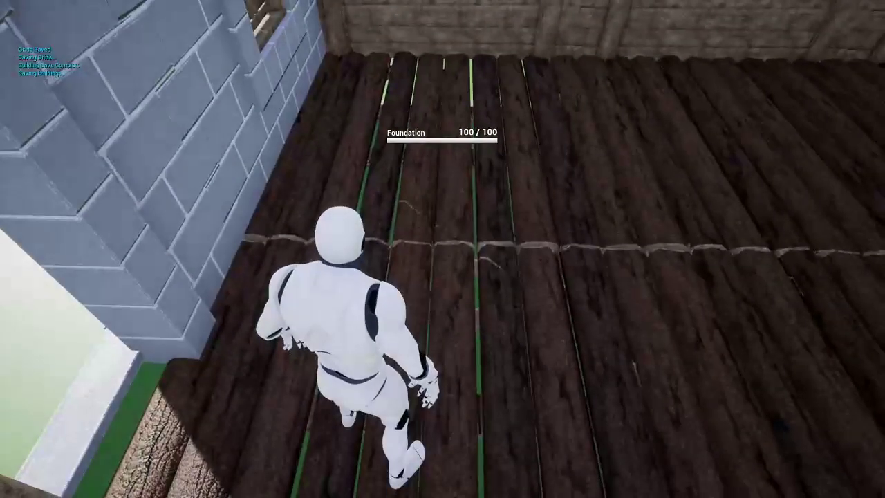
key("e")
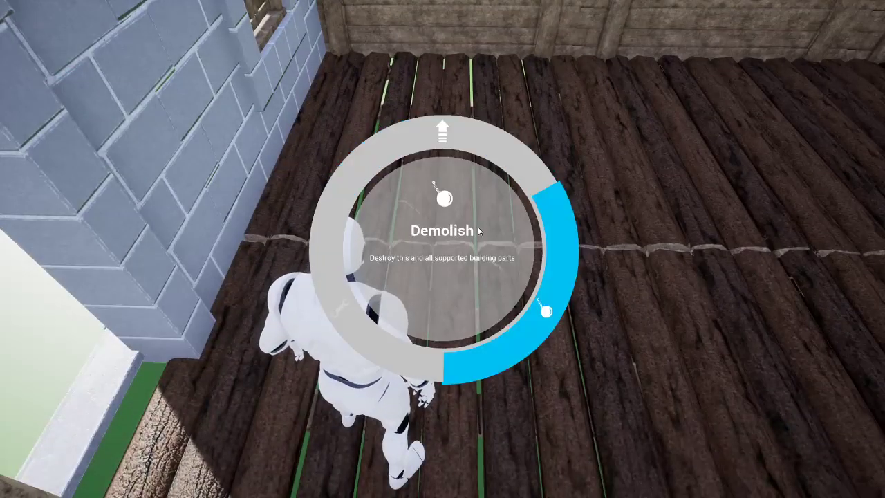
left_click(466, 140)
key("e")
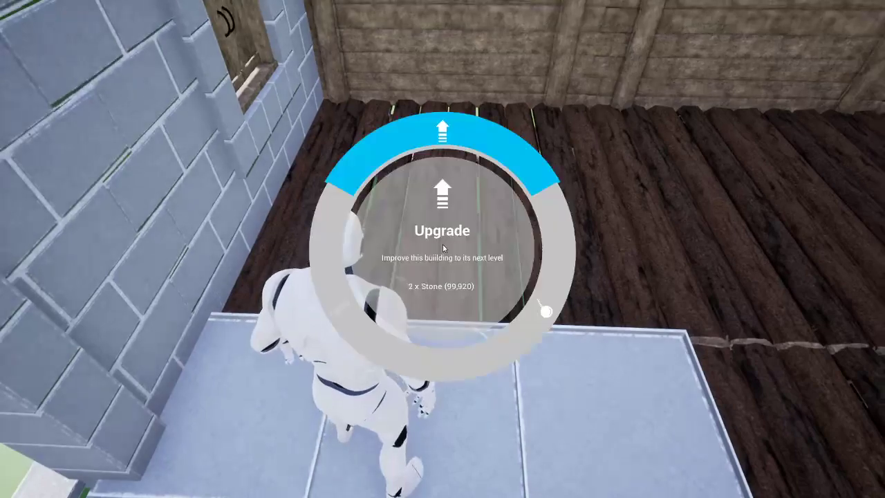
left_click(460, 137)
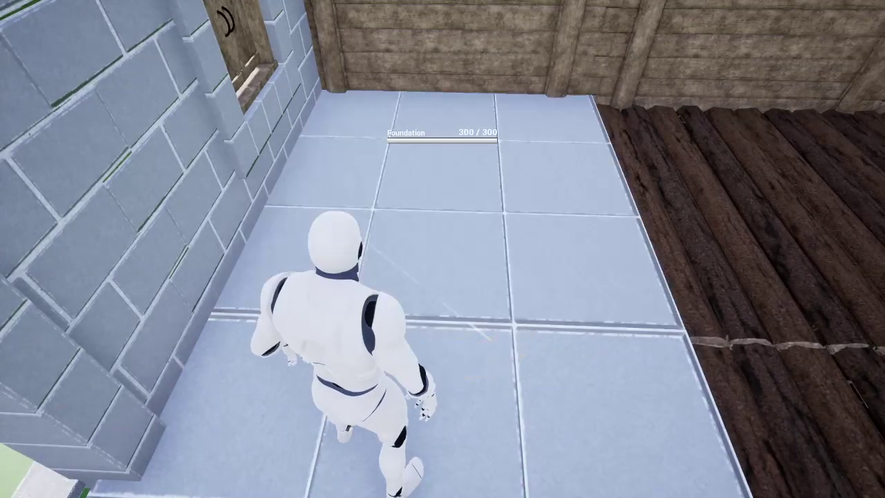
key("e")
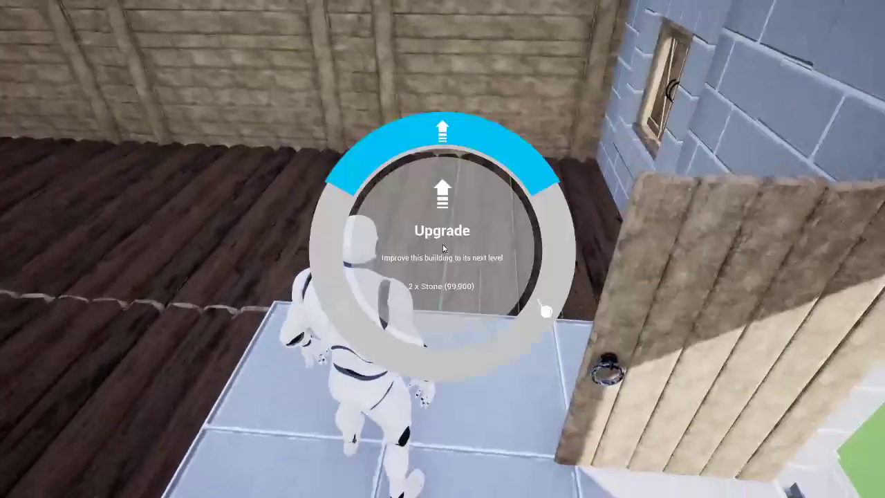
left_click(453, 132)
Step: Upgrade the middle row of wooden foundations to stone
key("e")
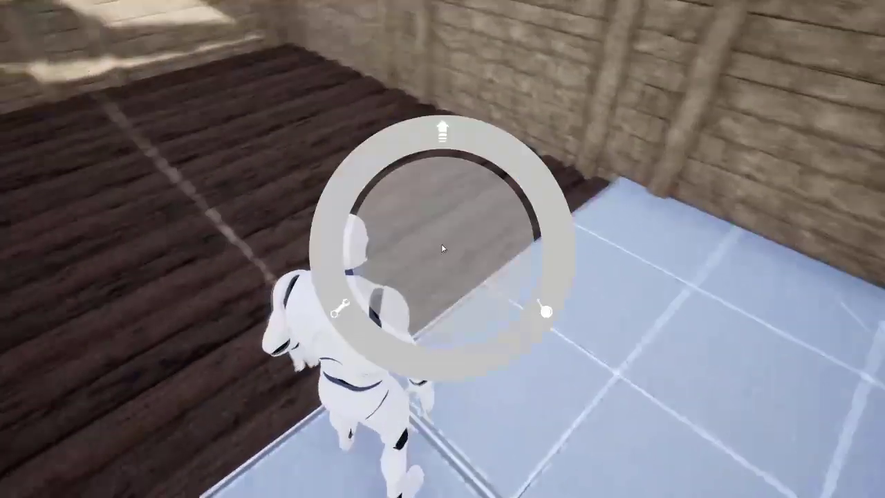
left_click(444, 151)
key("e")
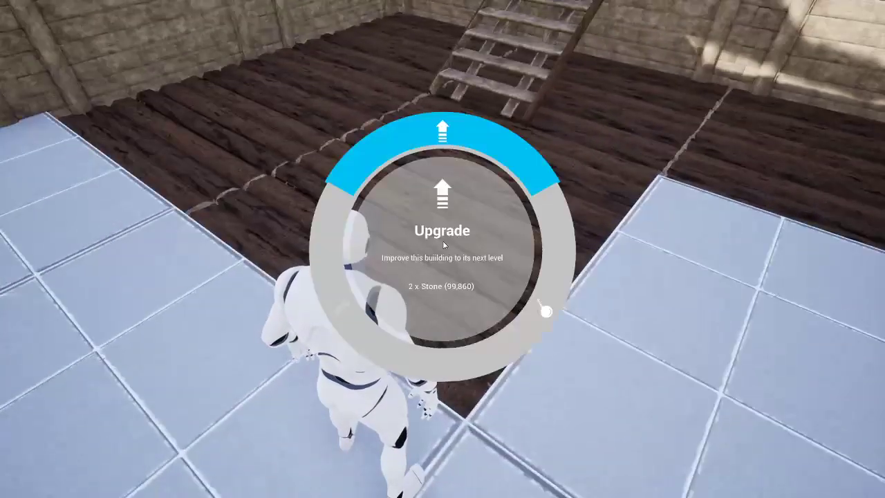
left_click(455, 144)
key("e")
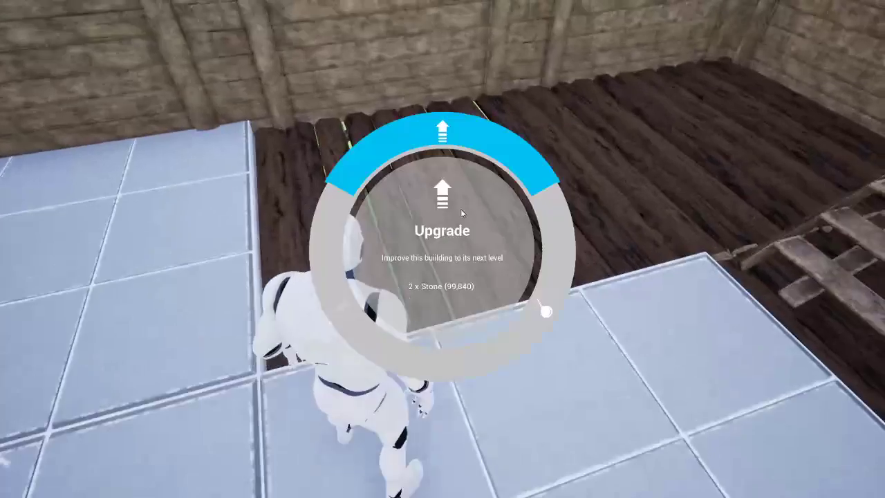
left_click(477, 152)
Step: Upgrade the back row of foundations, including the one under the staircase, to stone
key("e")
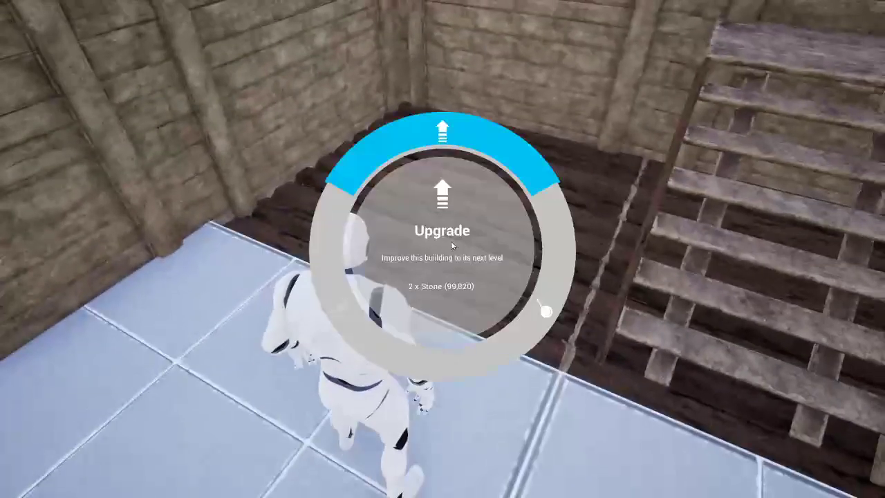
left_click(485, 144)
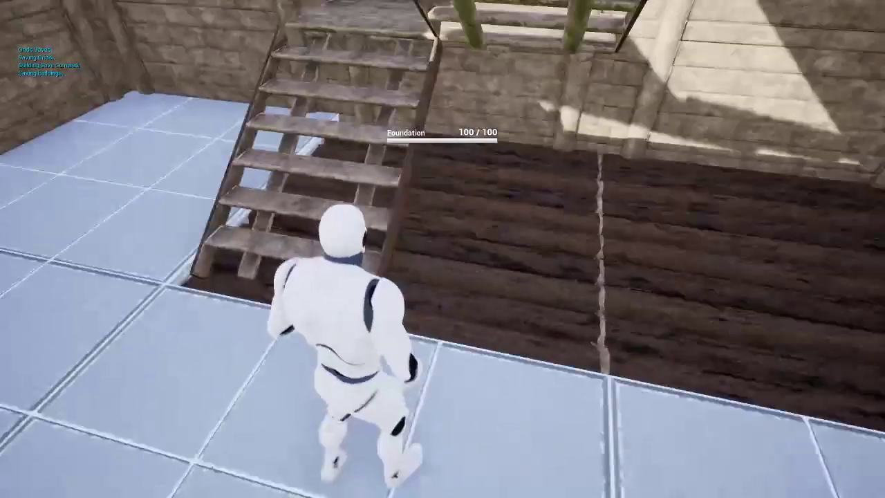
key("e")
left_click(466, 149)
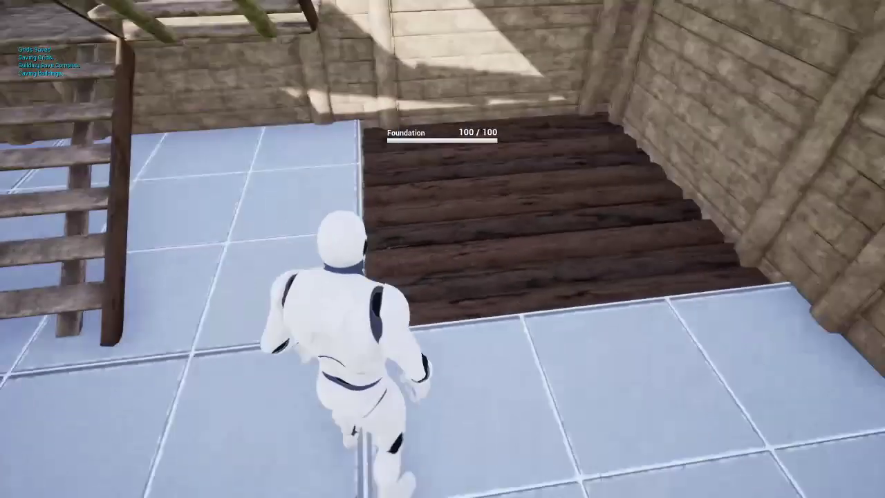
key("e")
left_click(467, 153)
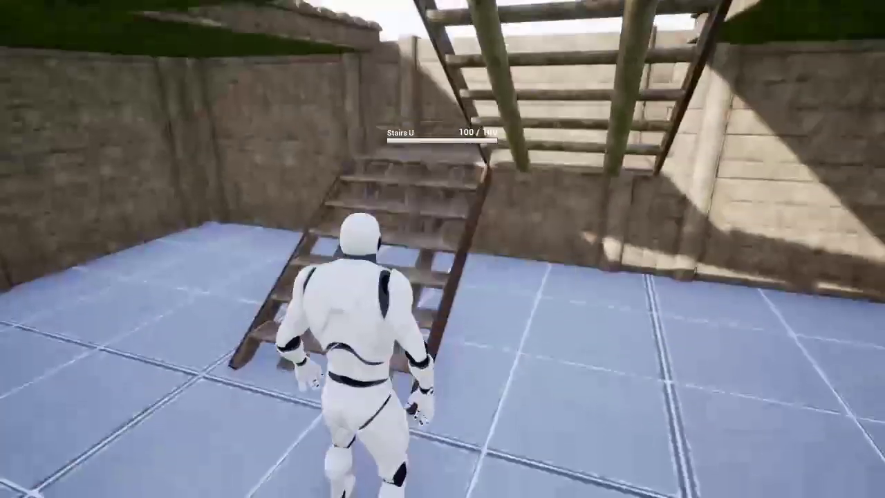
Step: Upgrade the U-shaped stairs to stone and go back outside to face the front of the house
key("e")
left_click(463, 168)
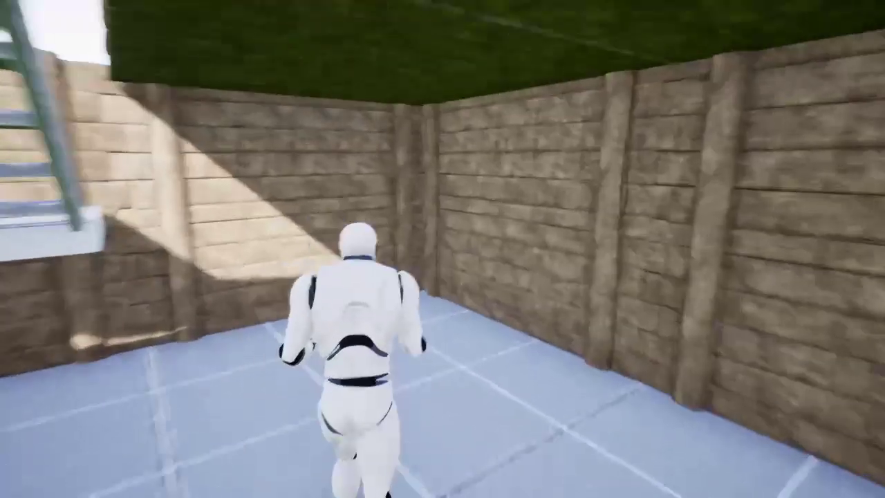
key("w")
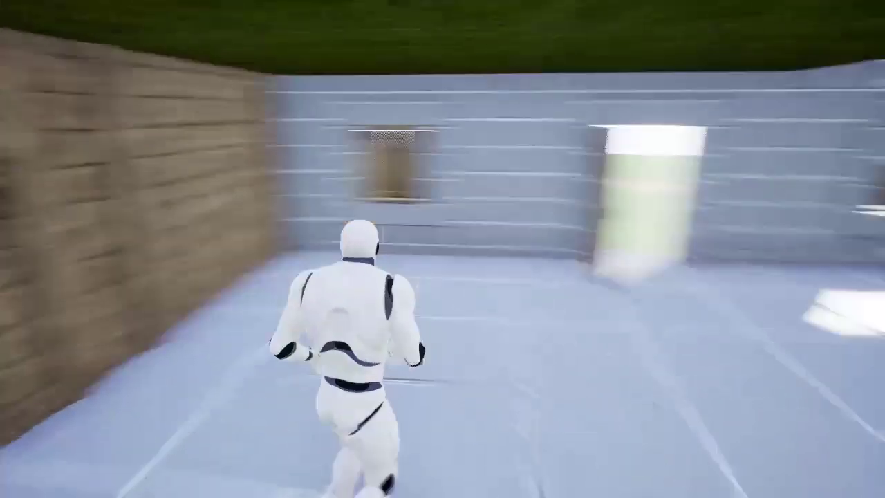
key("w")
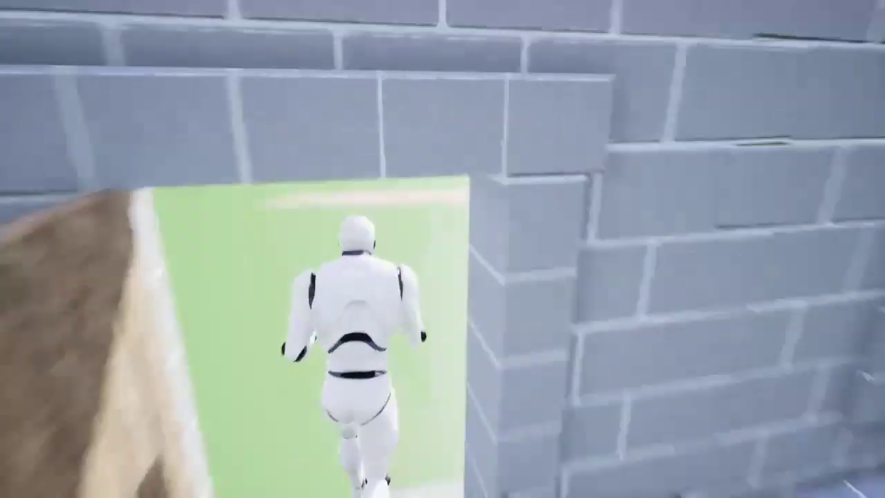
key("s")
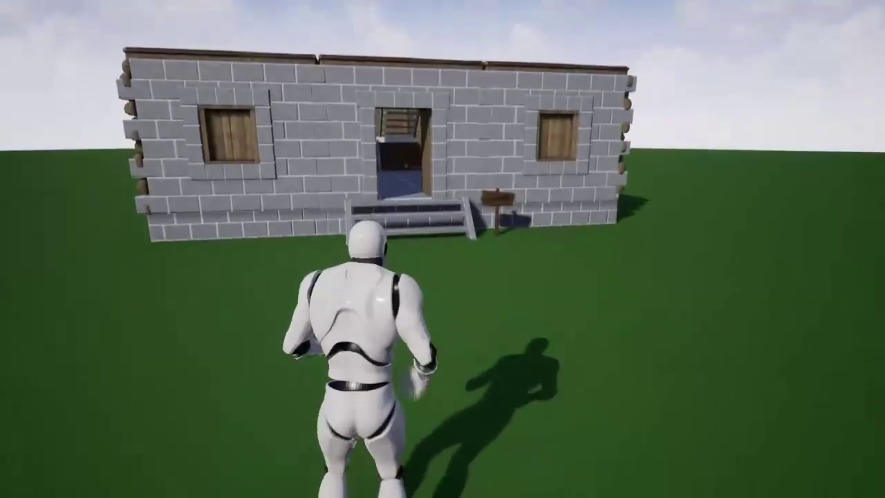
Step: Leave the current game session and return to the main menu
key("w")
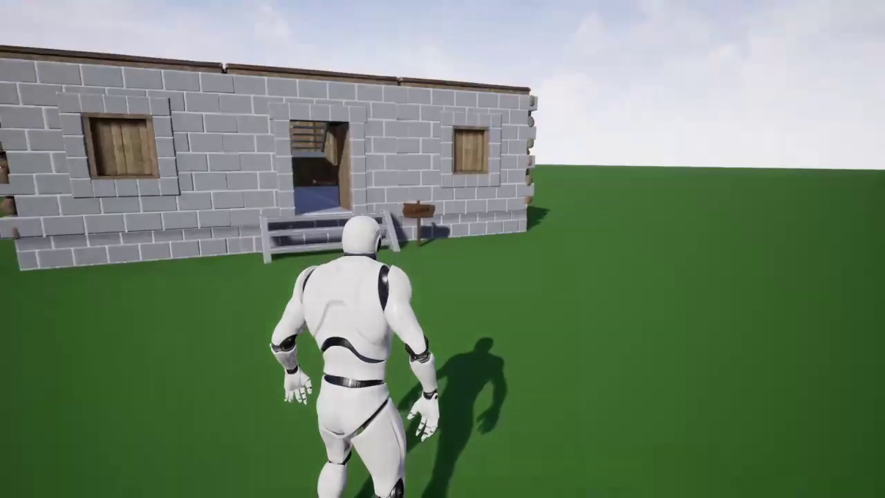
key("Escape")
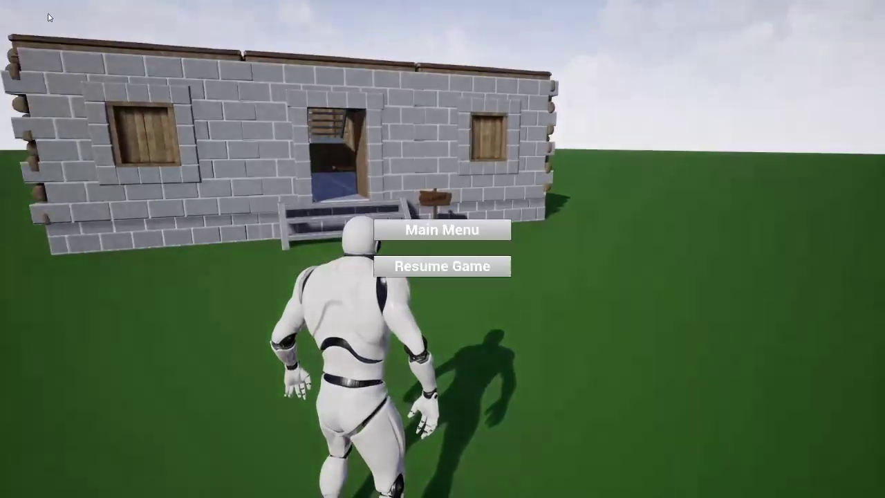
left_click(436, 229)
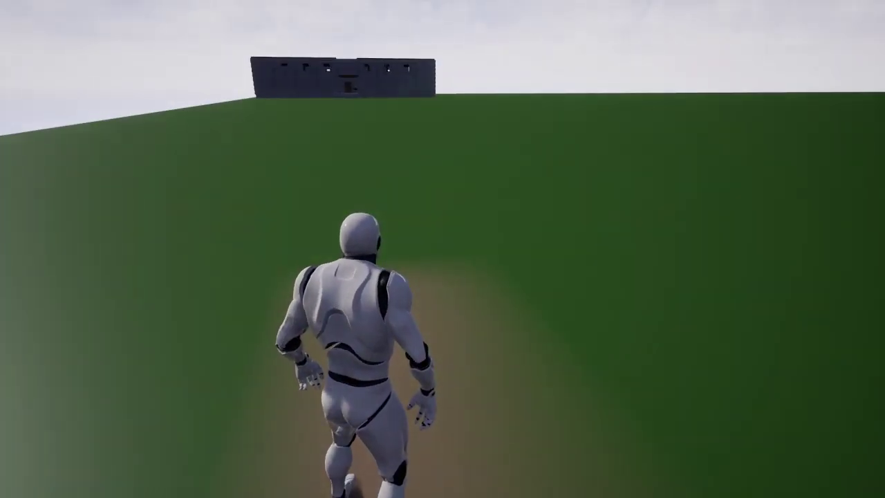
key("Escape")
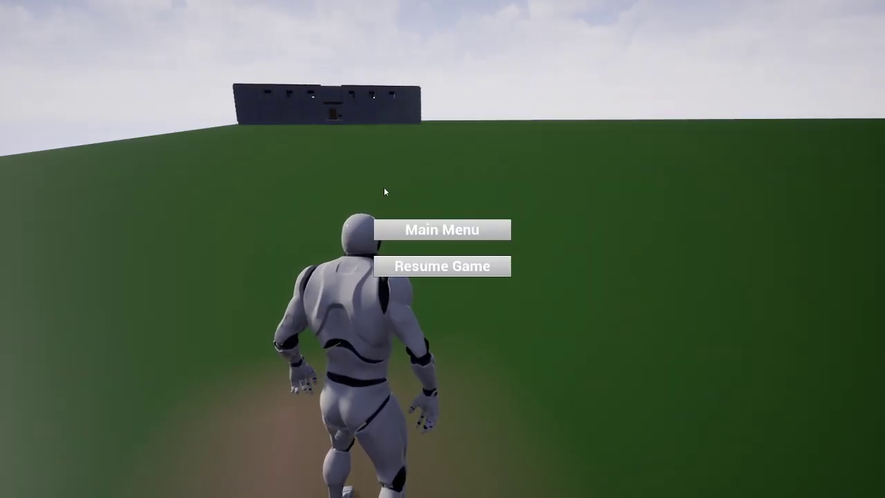
left_click(442, 266)
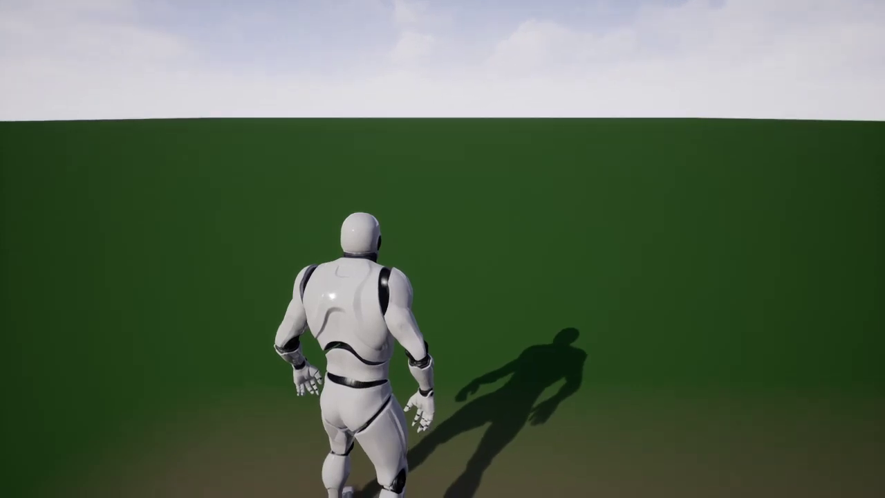
key("Escape")
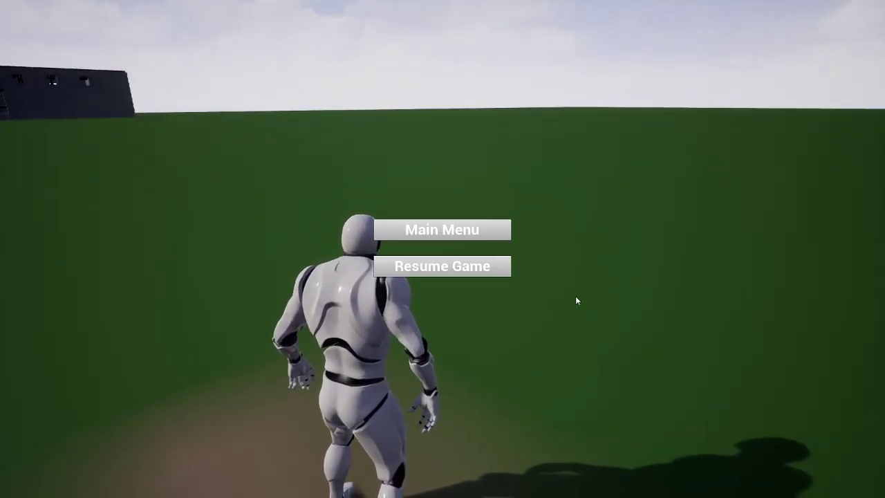
left_click(456, 266)
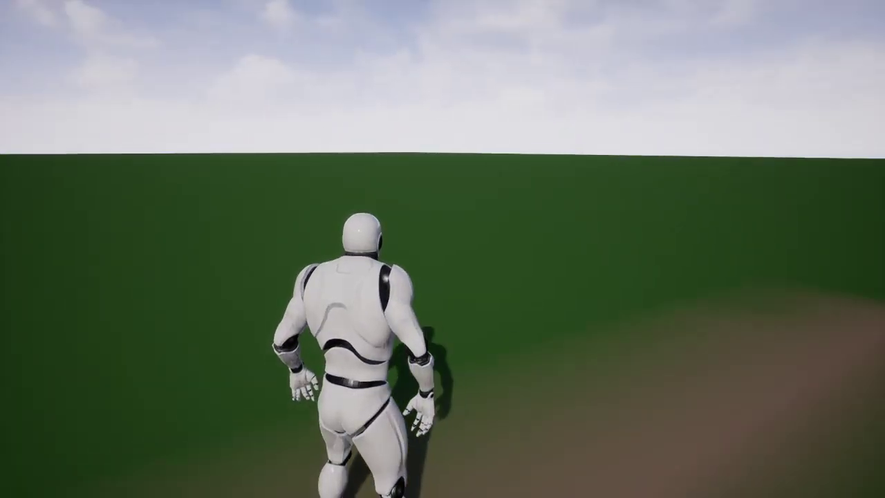
key("w")
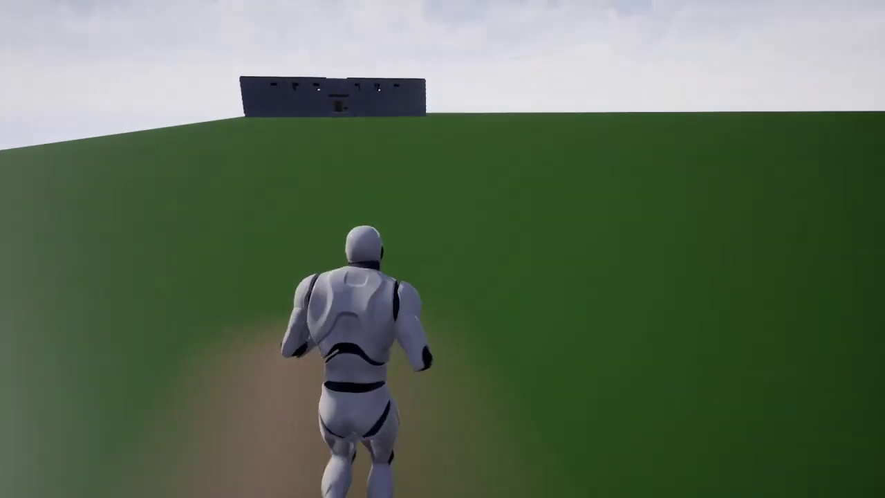
Step: Quit to the main menu and host a multiplayer game with the server name asdf
key("Escape")
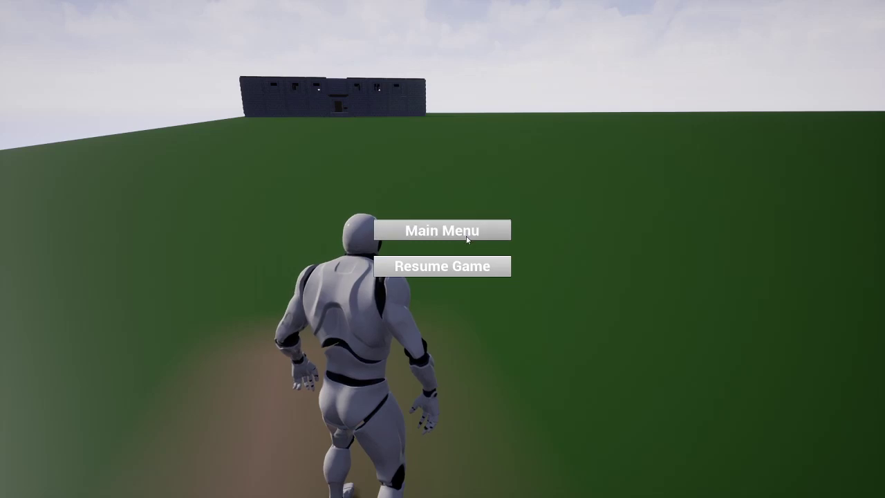
left_click(387, 230)
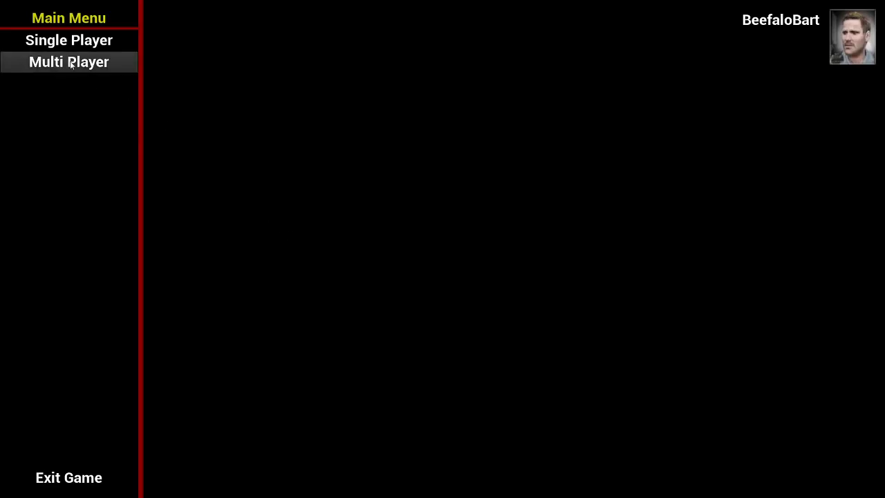
left_click(108, 90)
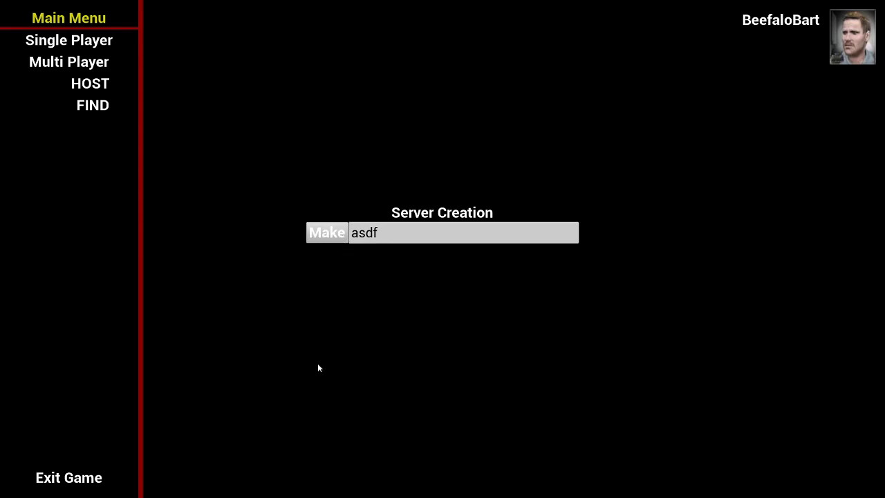
key("Return")
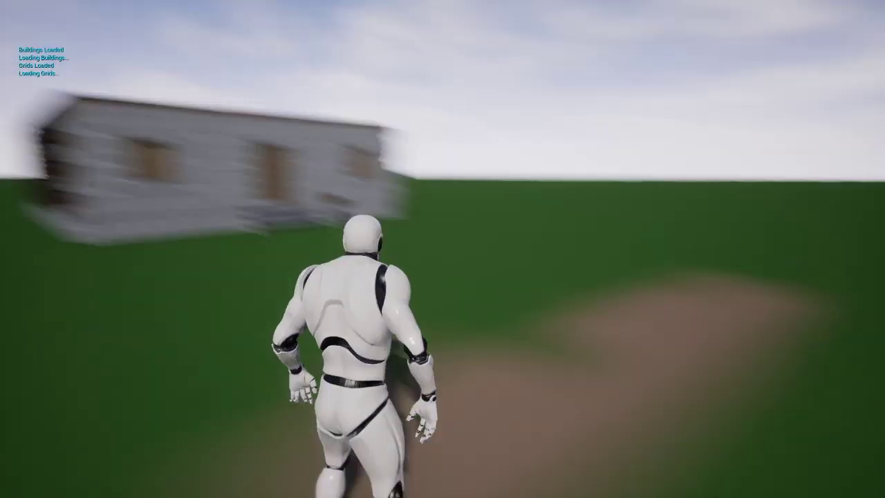
Step: Examine the loaded house from its stone front around to the wooden side wall
key("w")
key("w")
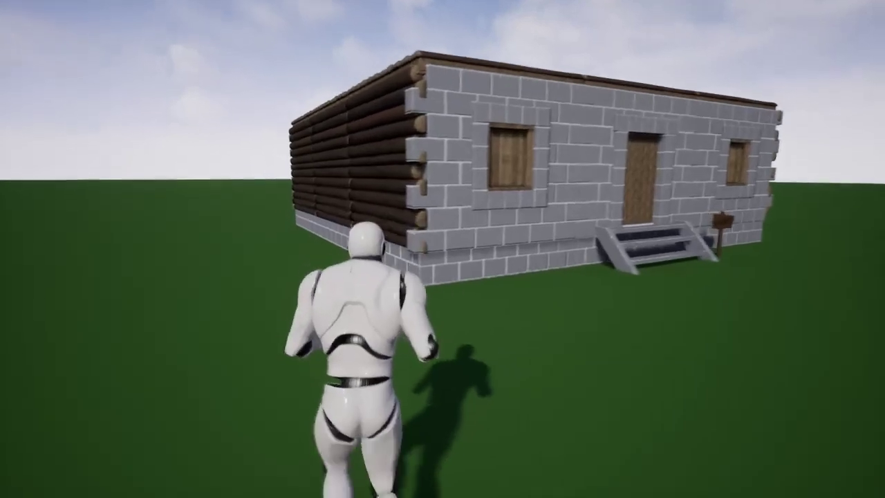
key("w")
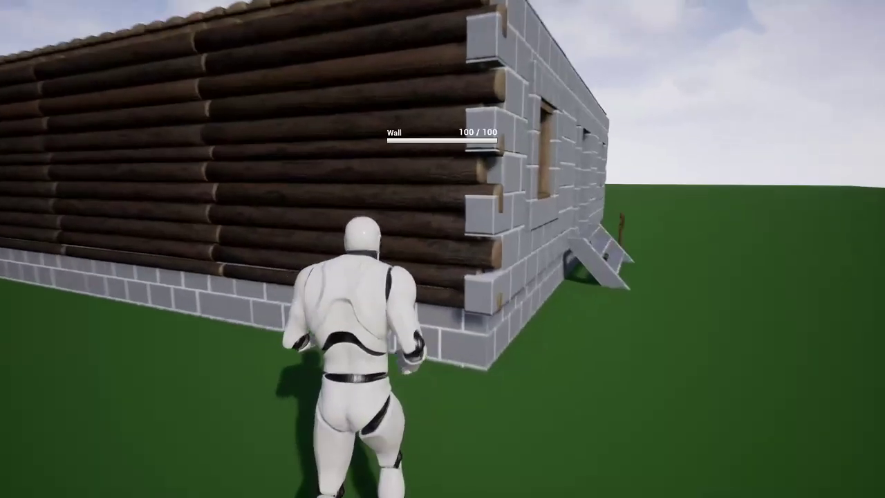
key("q")
key("q")
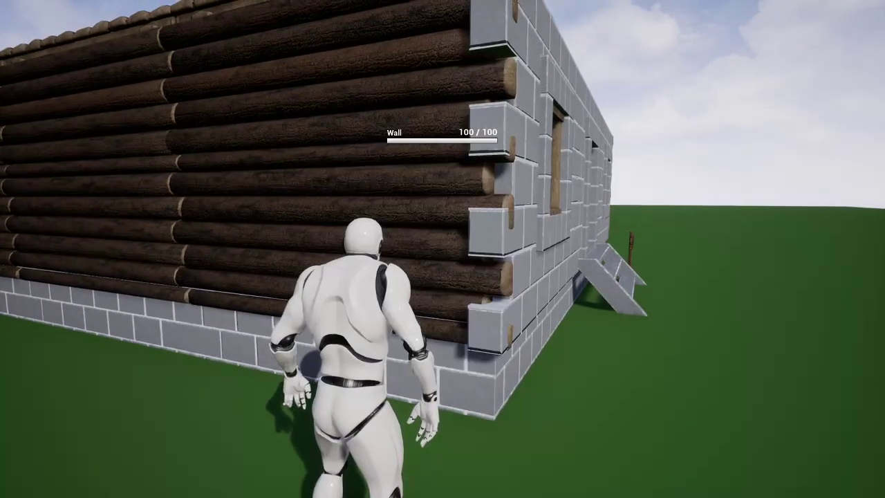
key("w")
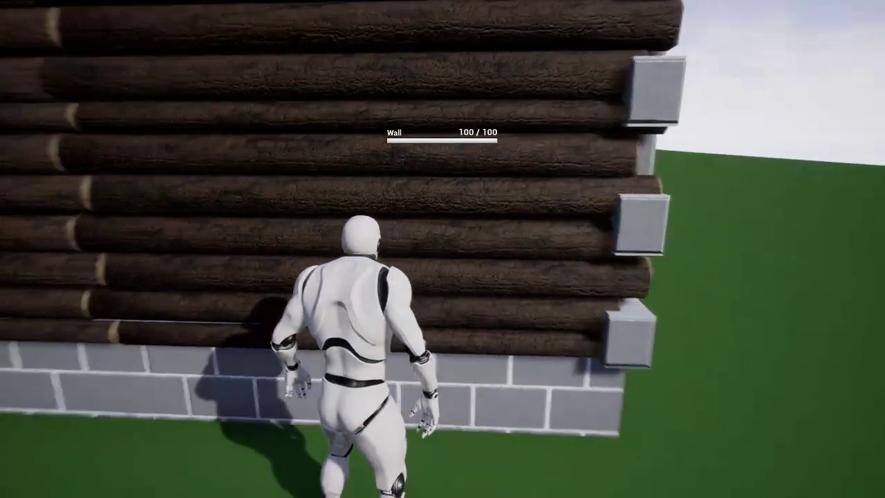
Step: Examine the reloaded house from outside, from the log side wall and stone corner along the front window to the door
key("w")
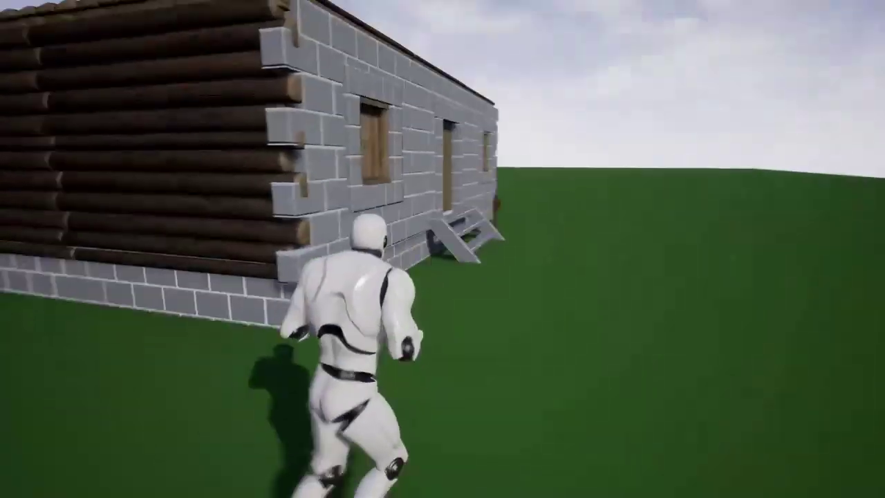
key("d")
key("a")
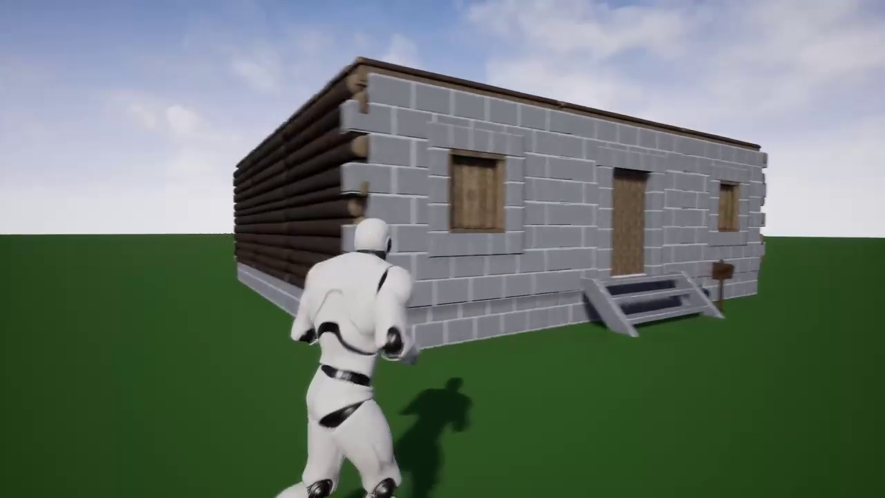
key("w")
key("w")
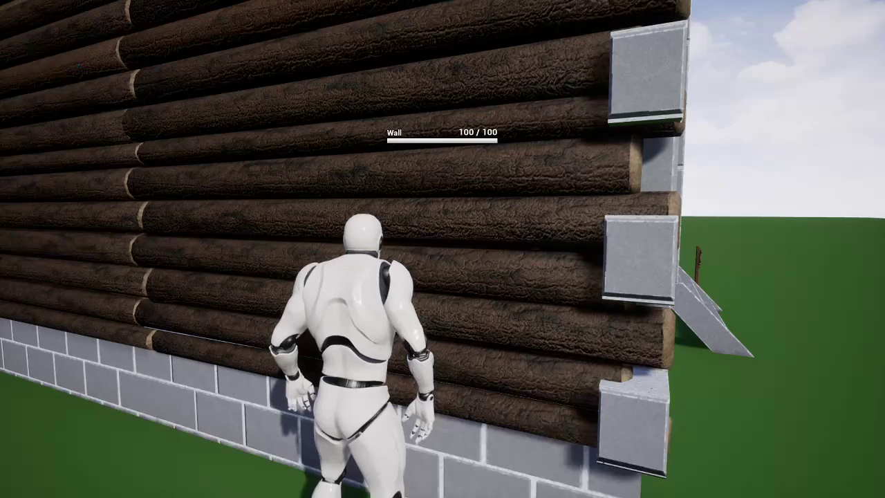
key("w")
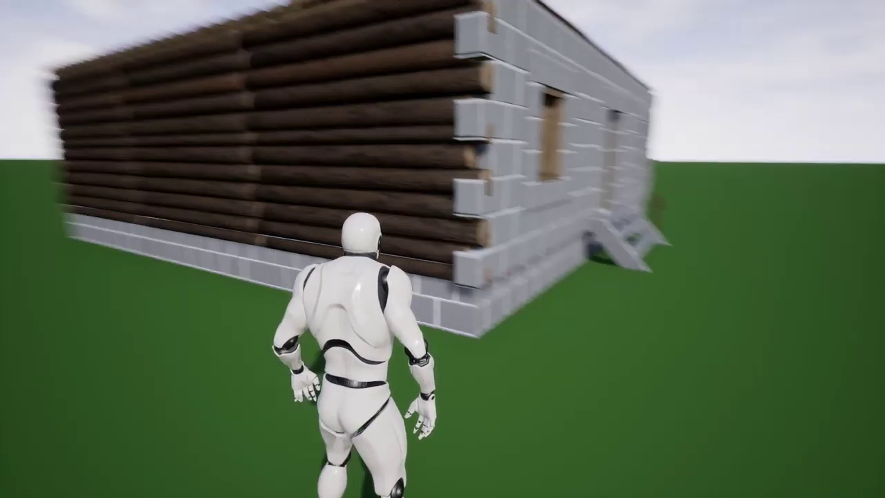
key("w")
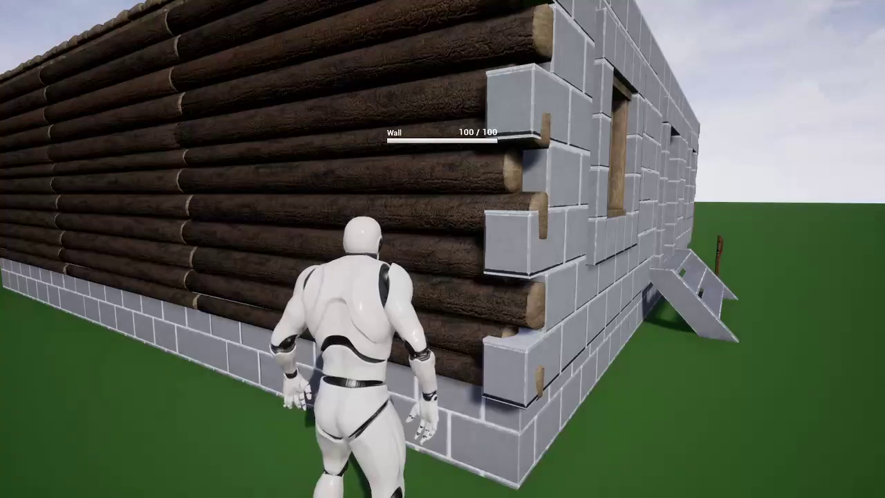
mouse_move(442, 249)
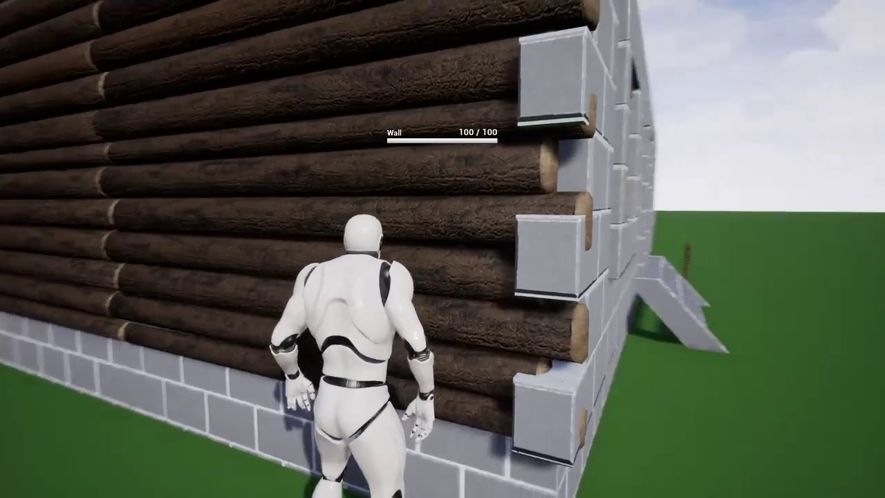
key("w")
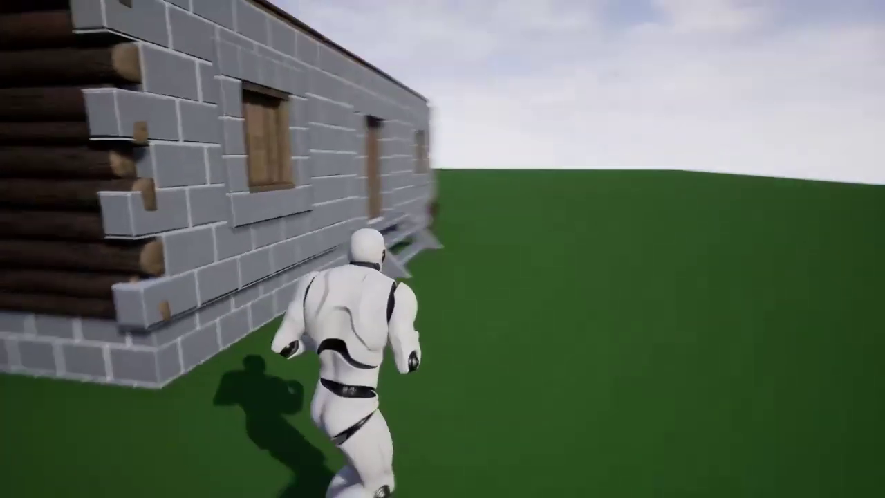
key("w")
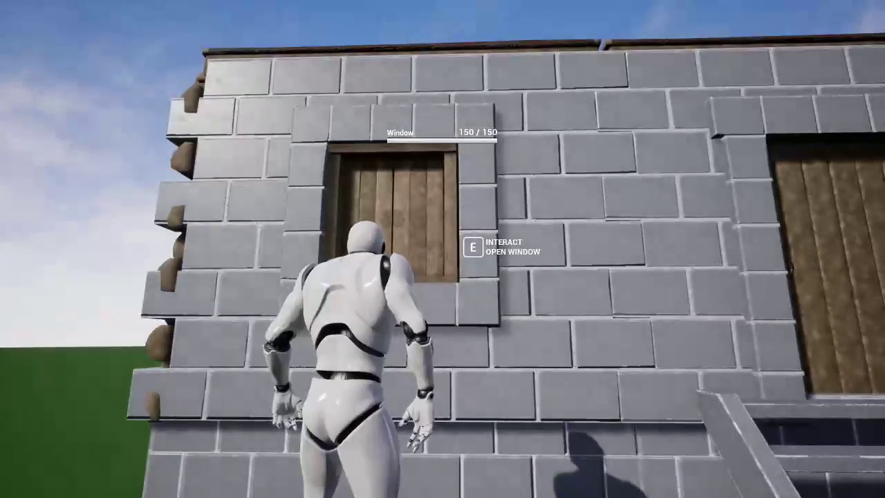
key("w")
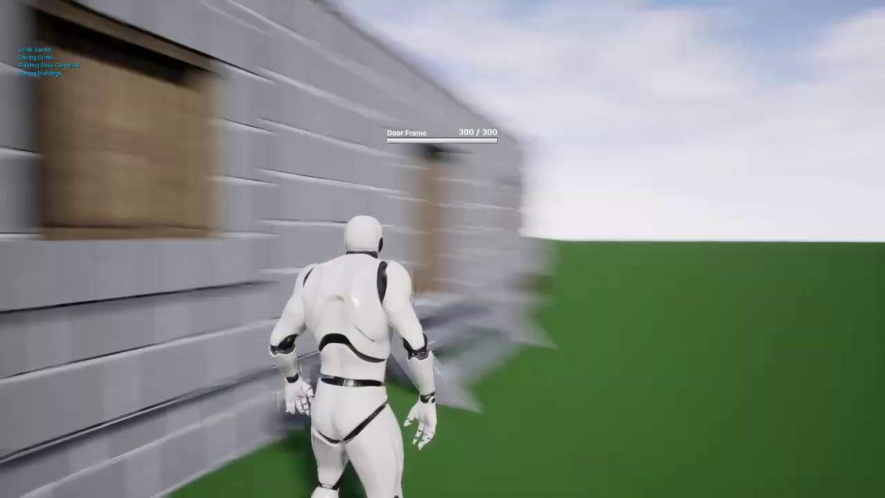
key("w")
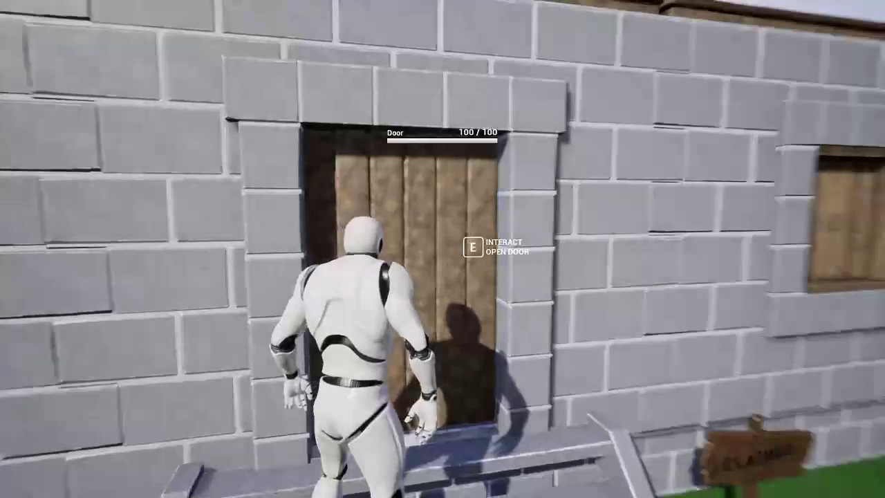
Step: Add yourself to the owner list at the claimed plot pole beside the front stairs
key("w")
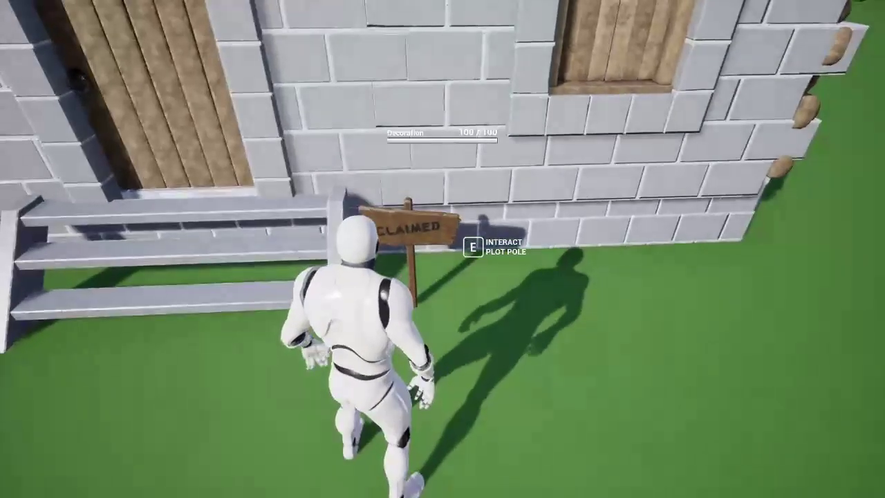
key("e")
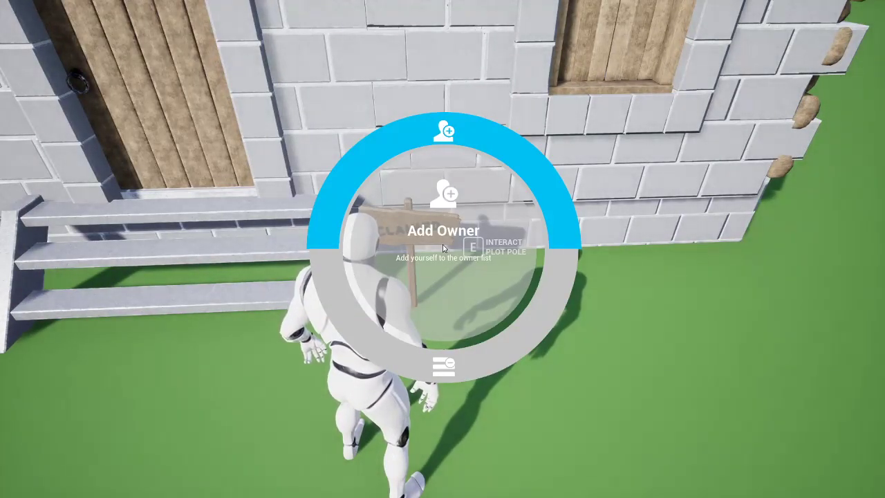
left_click(448, 136)
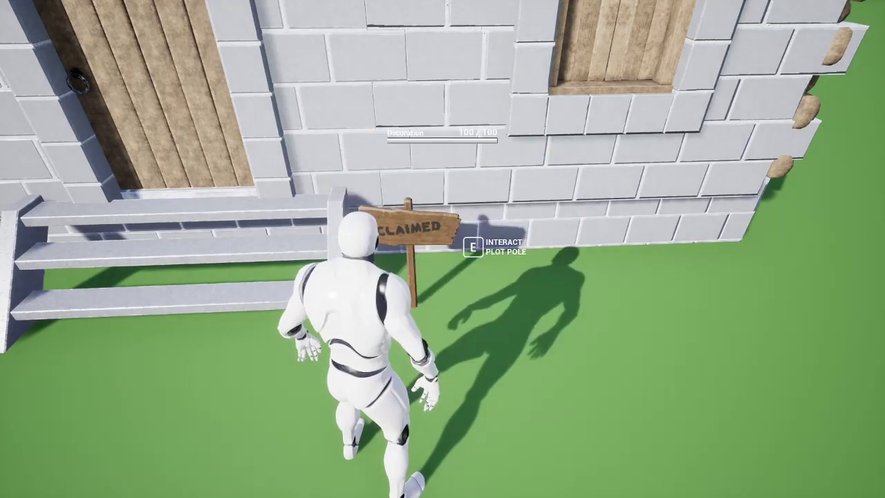
Step: Open the front door and the windows on both sides of it
key("w")
key("s")
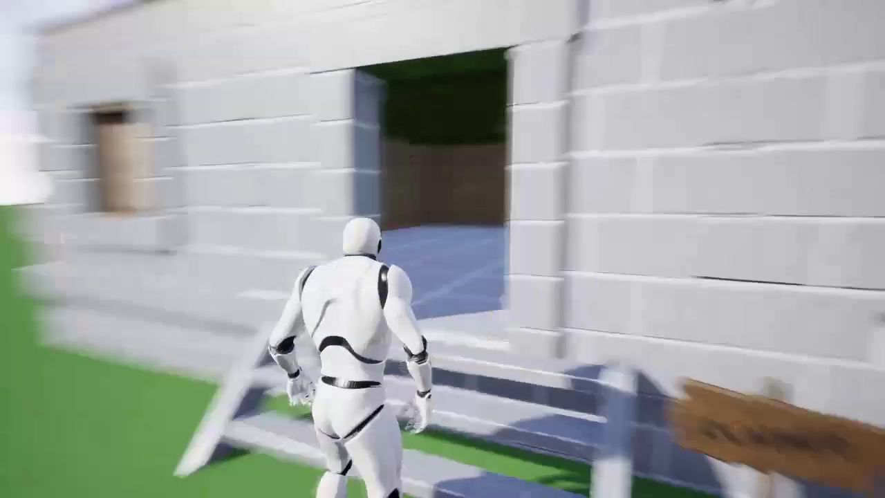
key("w")
key("e")
key("e")
key("w")
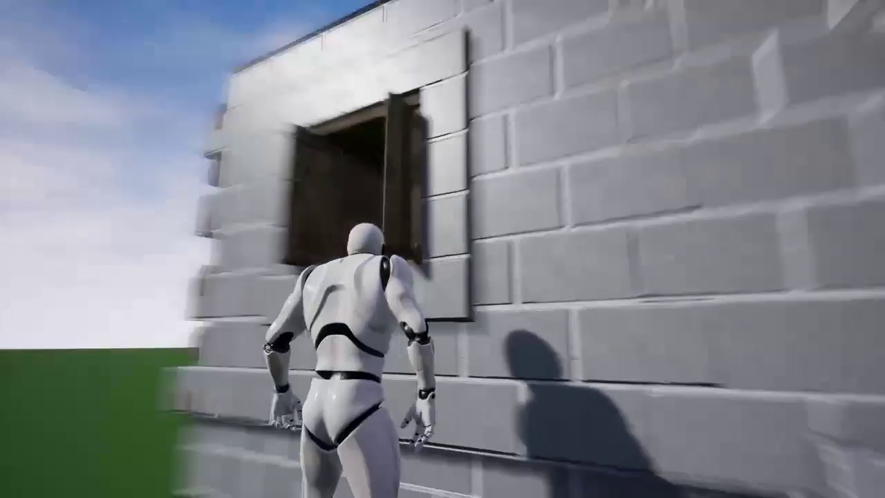
key("e")
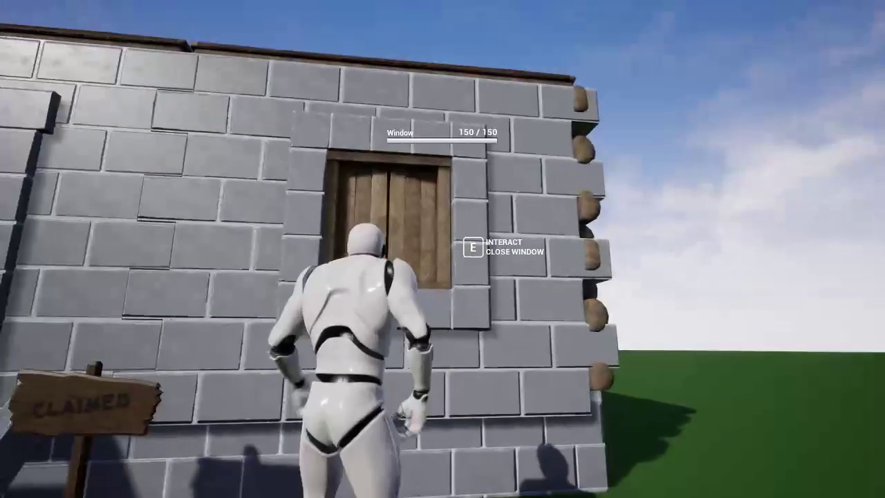
Step: Try to upgrade the stone window frame at the front corner beyond the claimed sign
key("q")
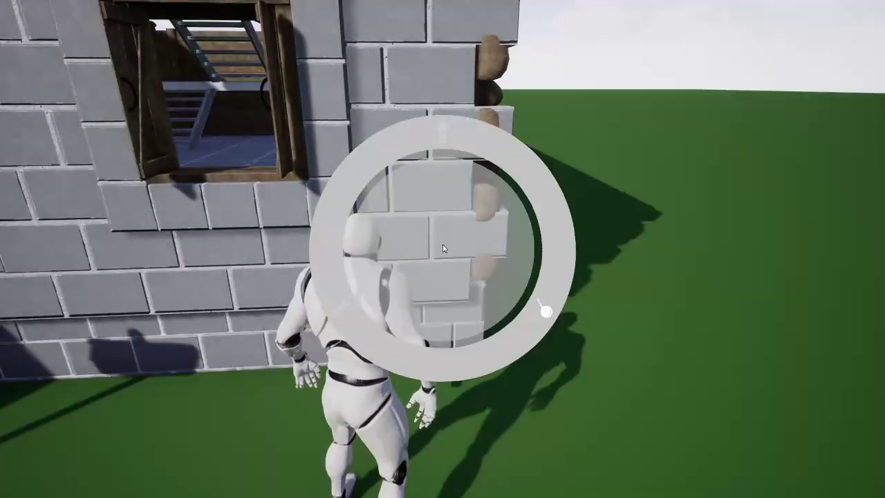
left_click(443, 125)
key("w")
key("q")
key("q")
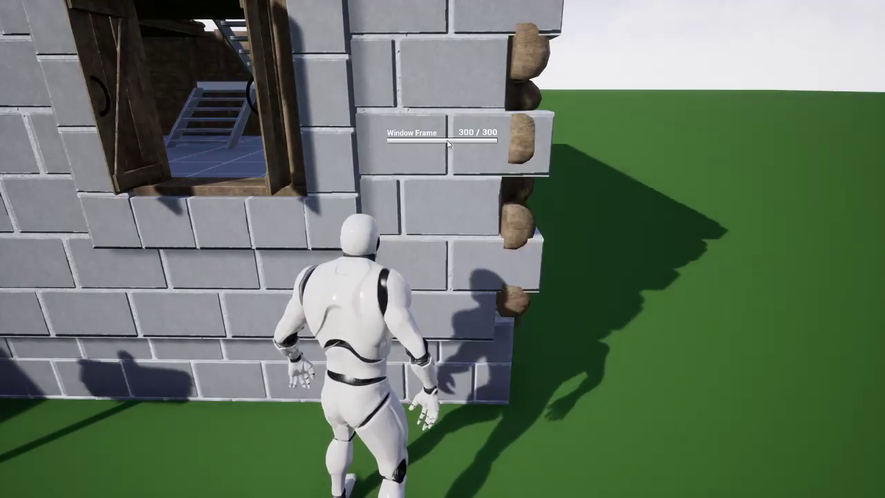
Step: Go inside the house and upgrade two of the ceiling sections to stone
key("w")
key("w")
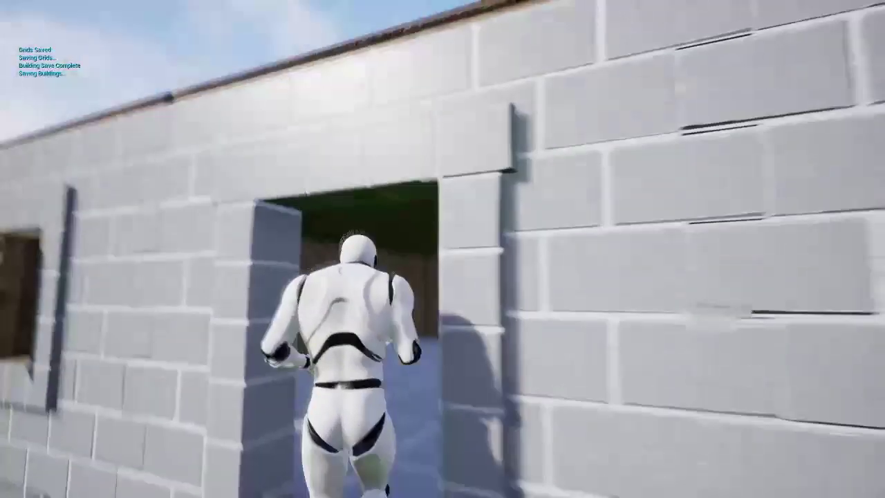
key("e")
left_click(472, 150)
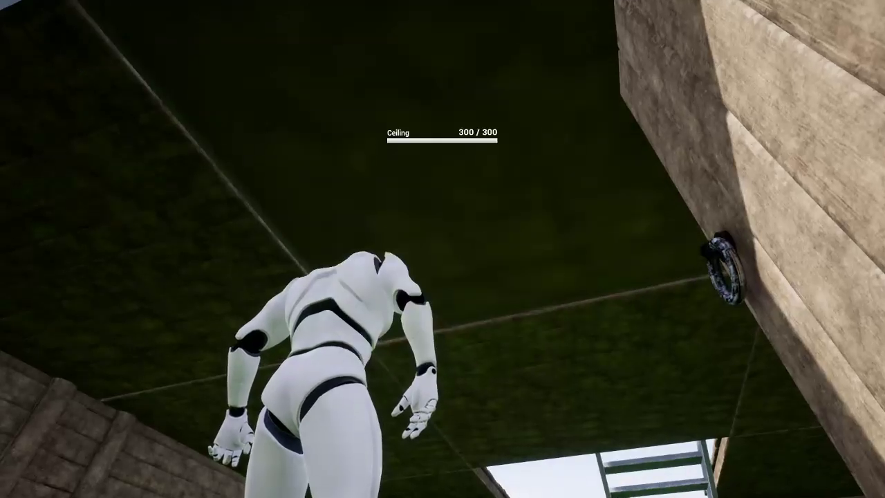
key("e")
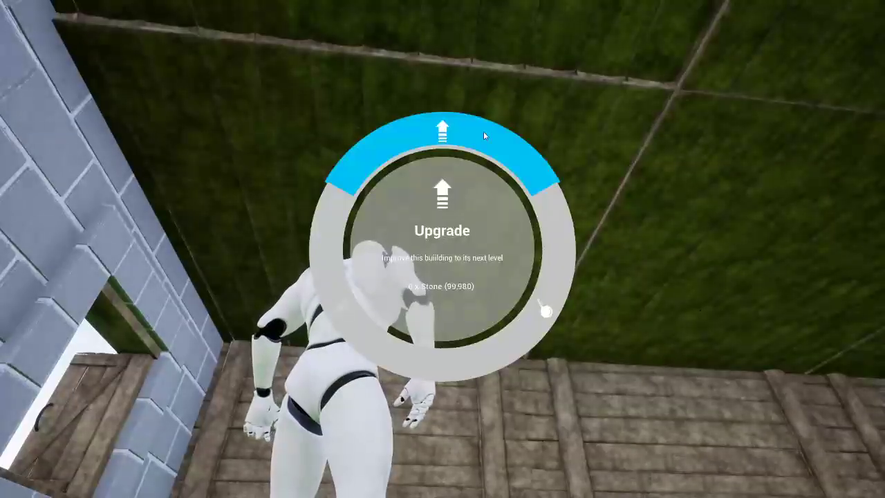
left_click(477, 138)
Step: Upgrade two wooden sections of the side wall to stone, starting beside the front window
key("e")
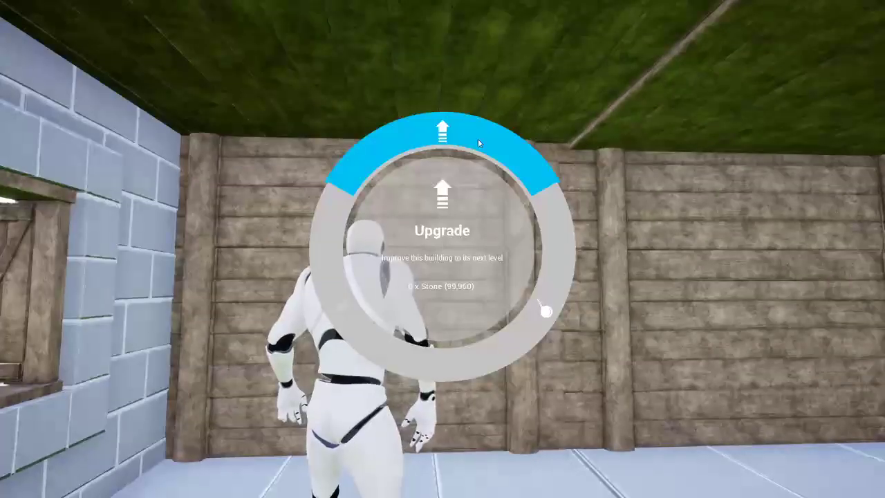
left_click(478, 138)
key("e")
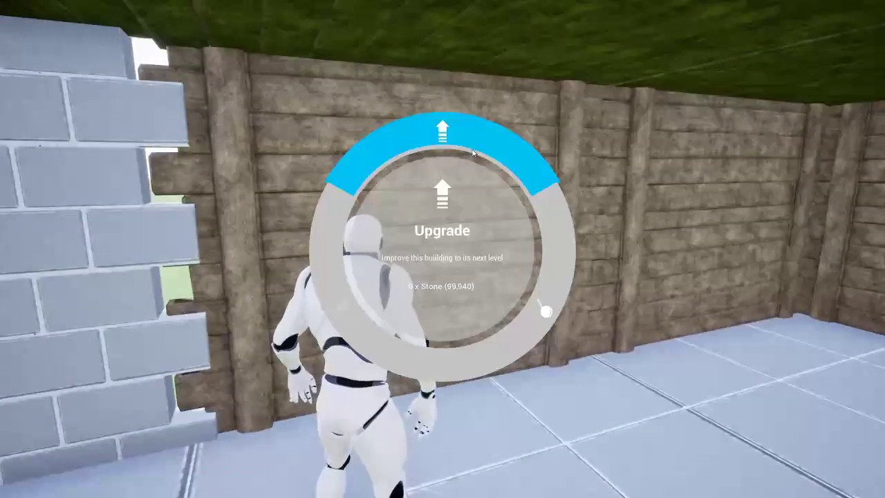
left_click(474, 153)
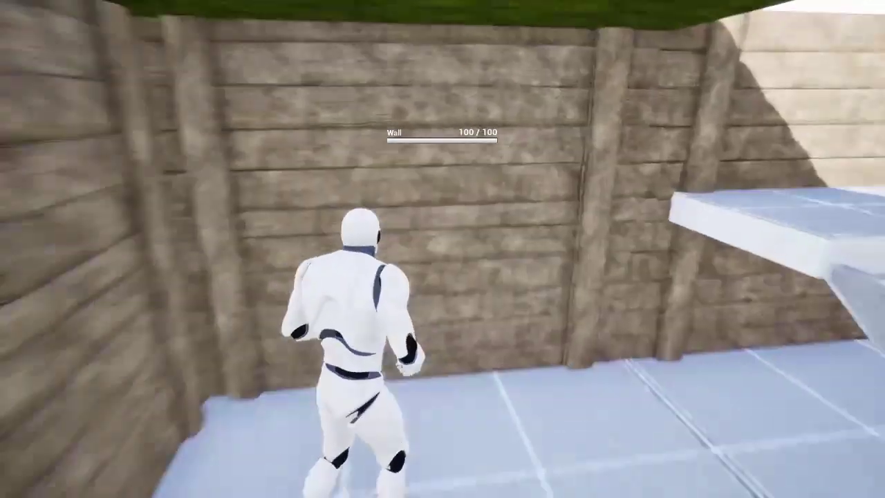
Step: Cross to the opposite side wall and upgrade three wooden wall sections to stone, from the front window toward the back
key("w")
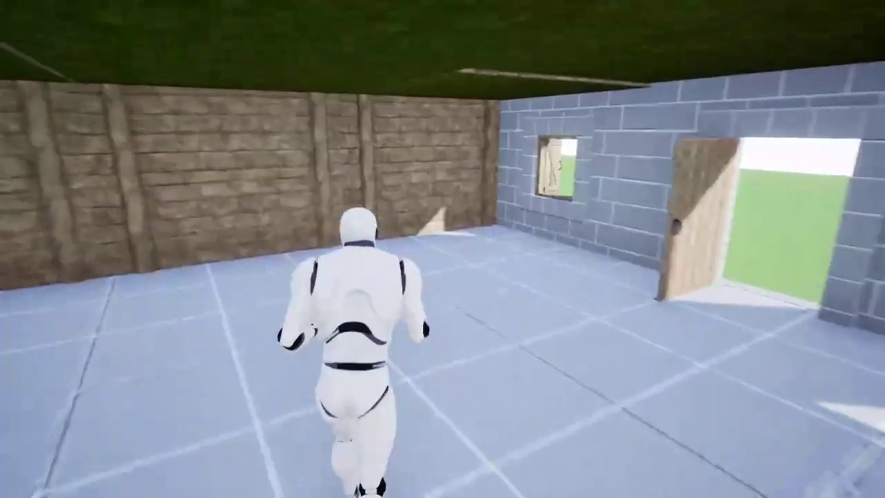
key("e")
left_click(448, 228)
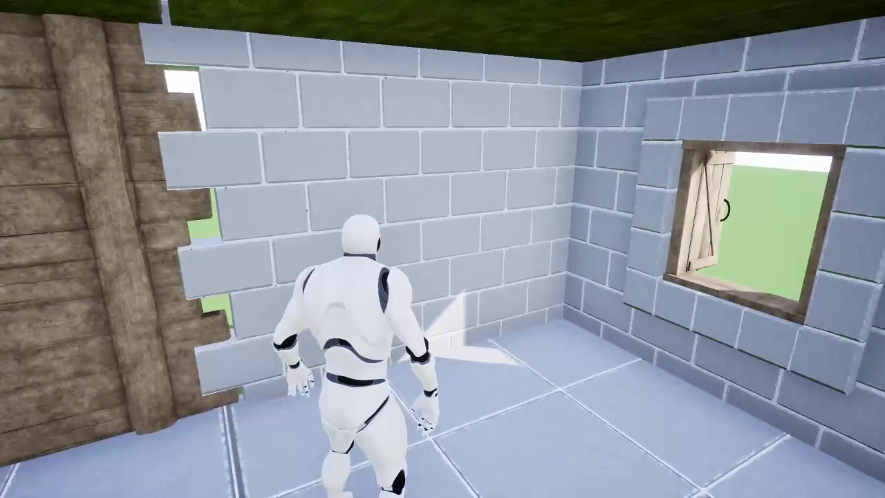
key("e")
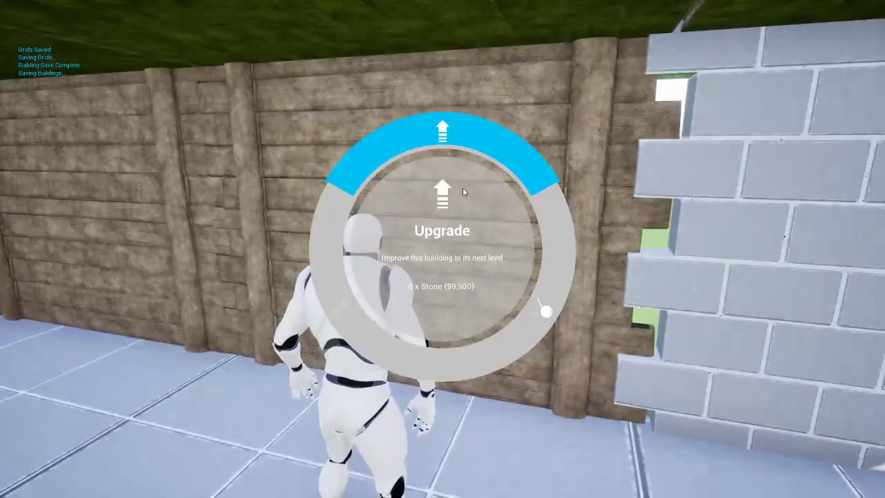
left_click(482, 140)
key("e")
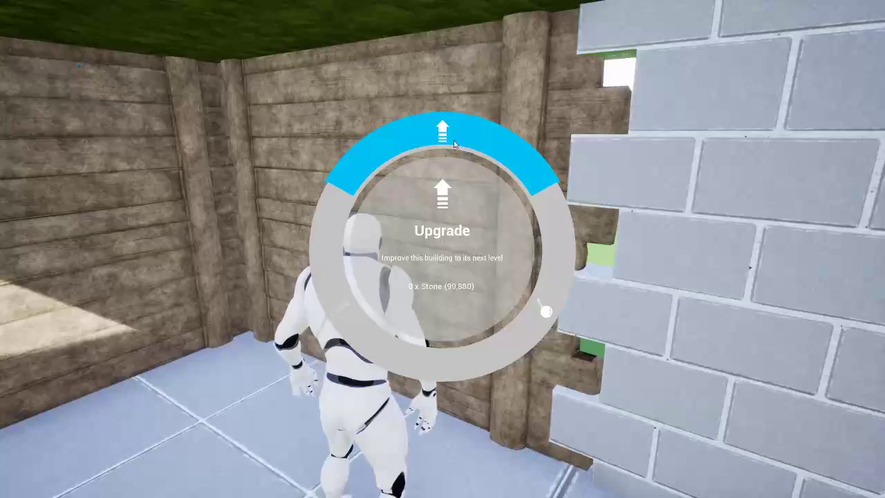
left_click(454, 143)
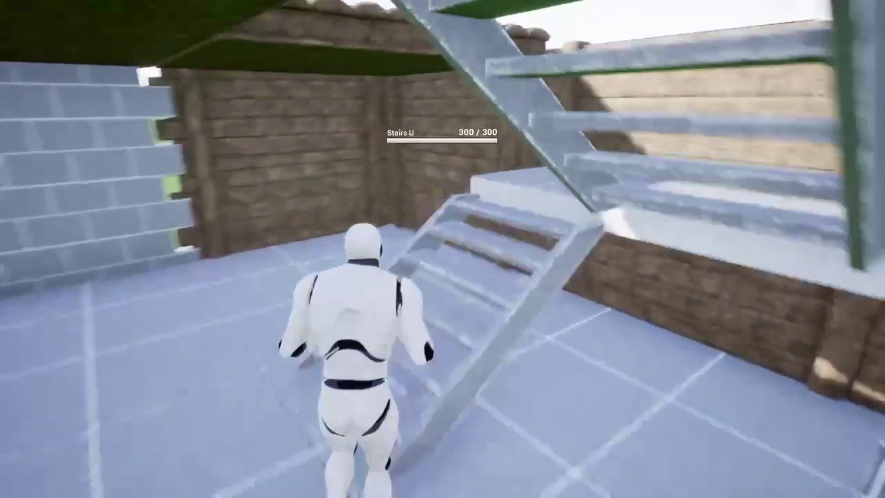
Step: Climb the U-shaped stairs to the roof and upgrade four wooden ceiling sections to stone
key("w")
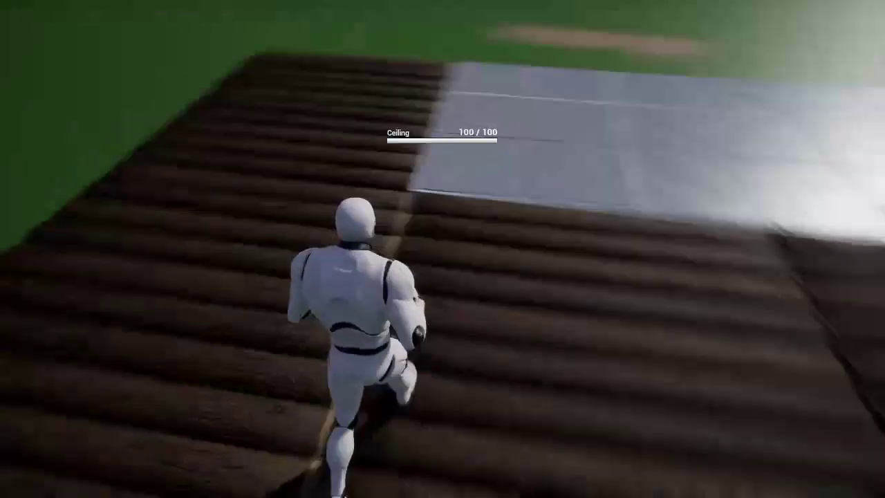
key("e")
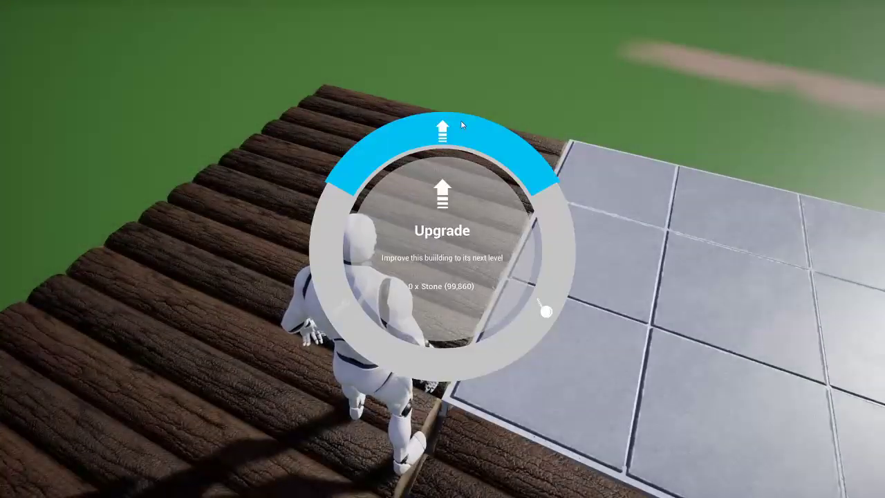
left_click(460, 120)
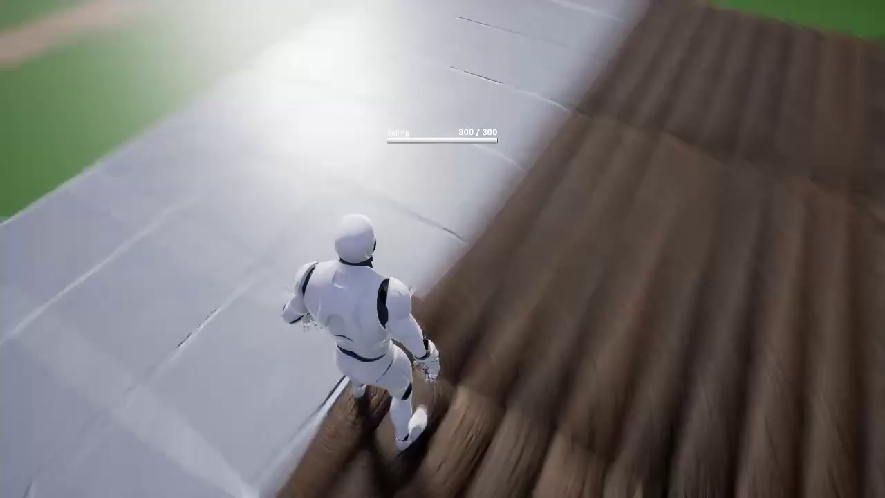
key("e")
left_click(443, 133)
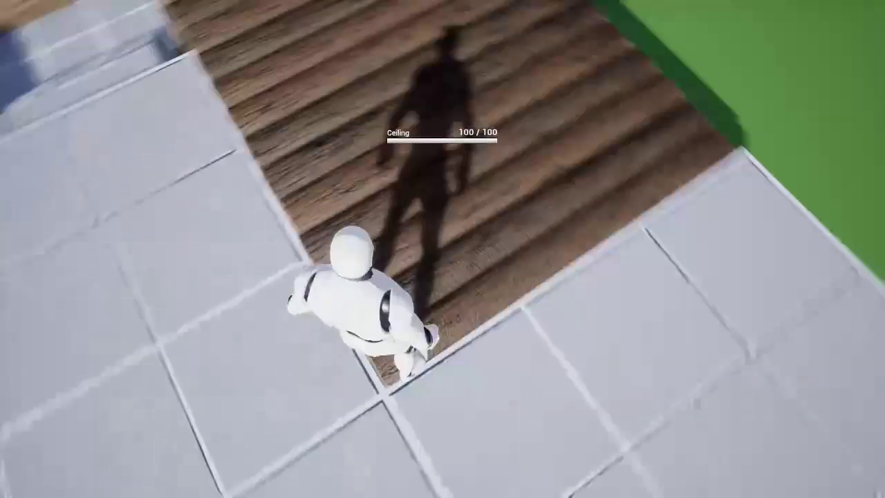
key("e")
left_click(473, 150)
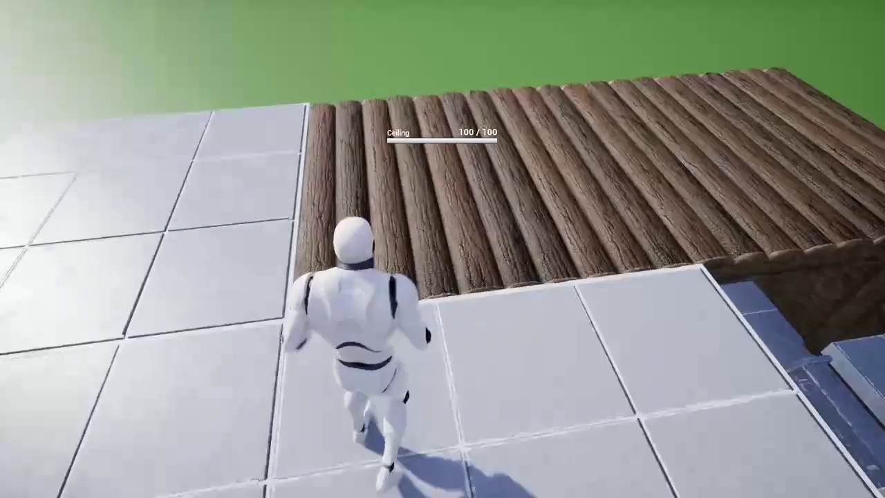
key("e")
left_click(494, 153)
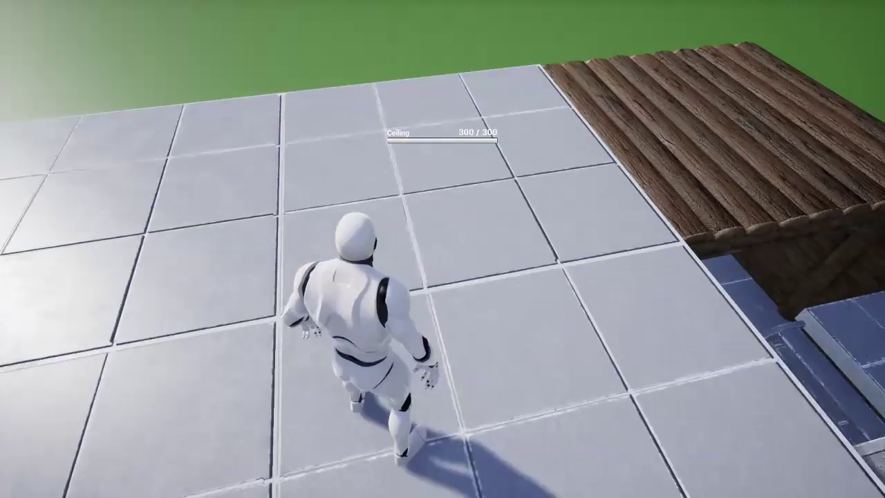
Step: Upgrade the remaining wooden ceiling sections beside the stair opening on the roof to stone
key("e")
left_click(472, 141)
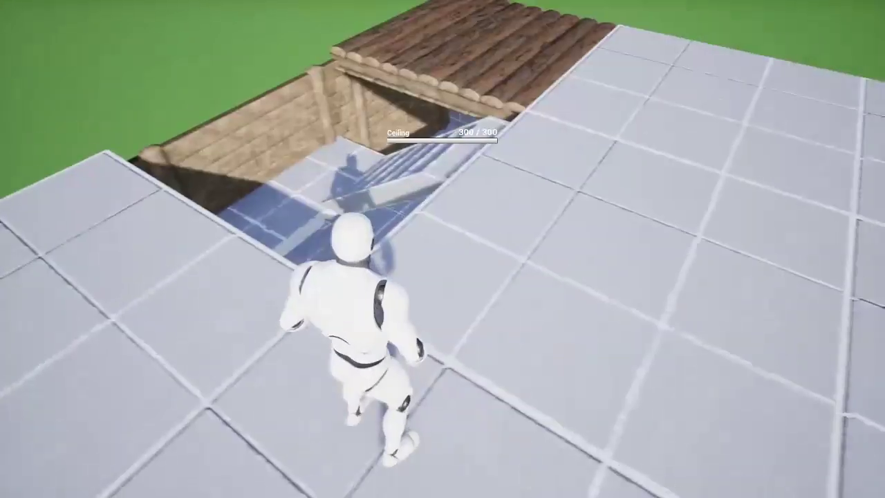
key("e")
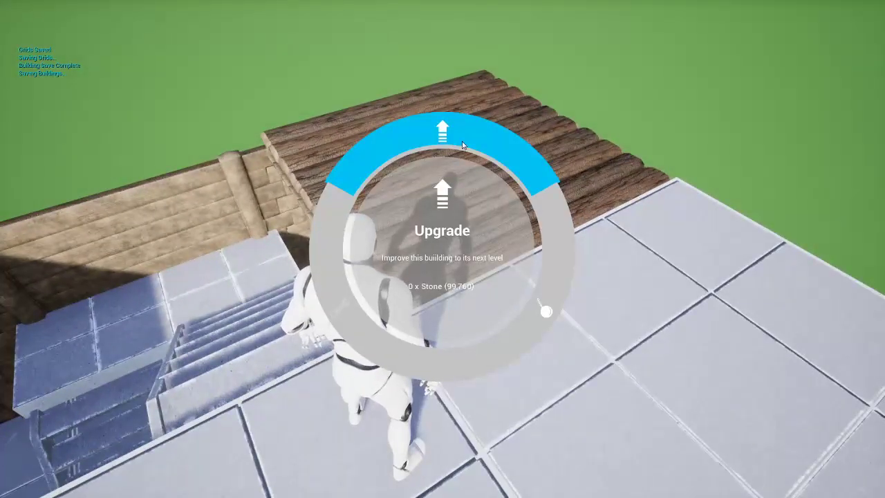
left_click(463, 144)
Step: Jump down from the roof and move out in front of the house to view its exterior
key("w")
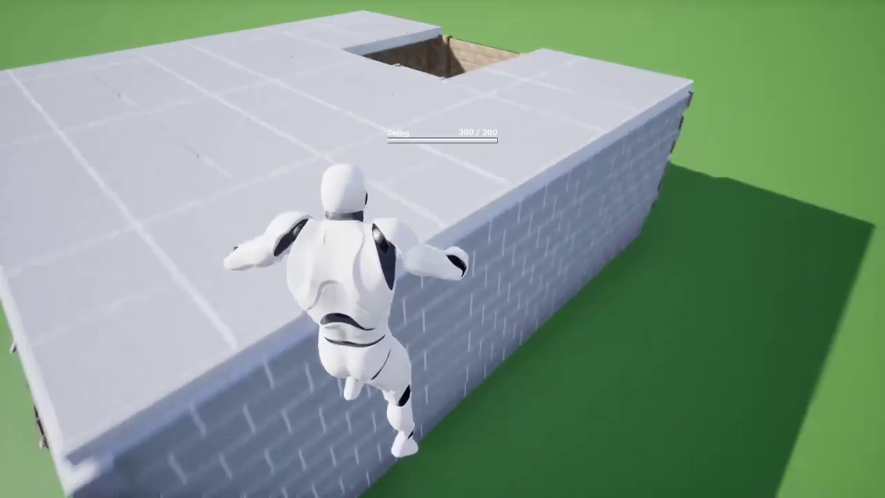
key("a")
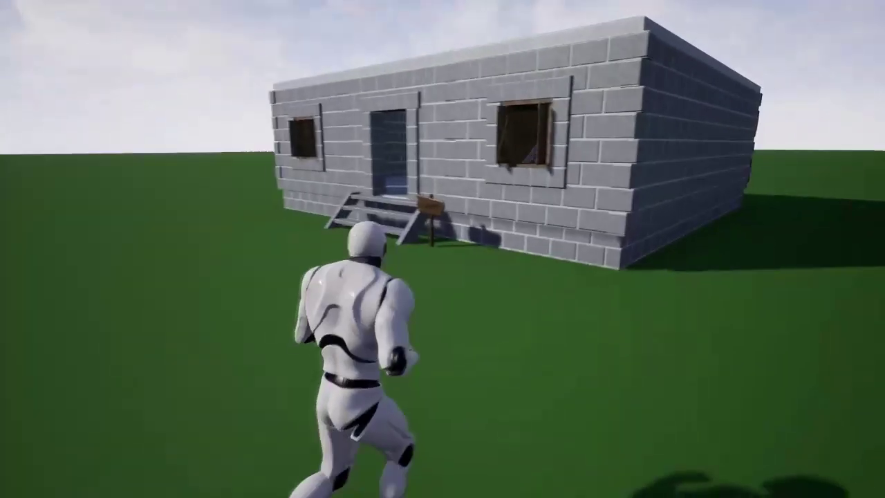
key("a")
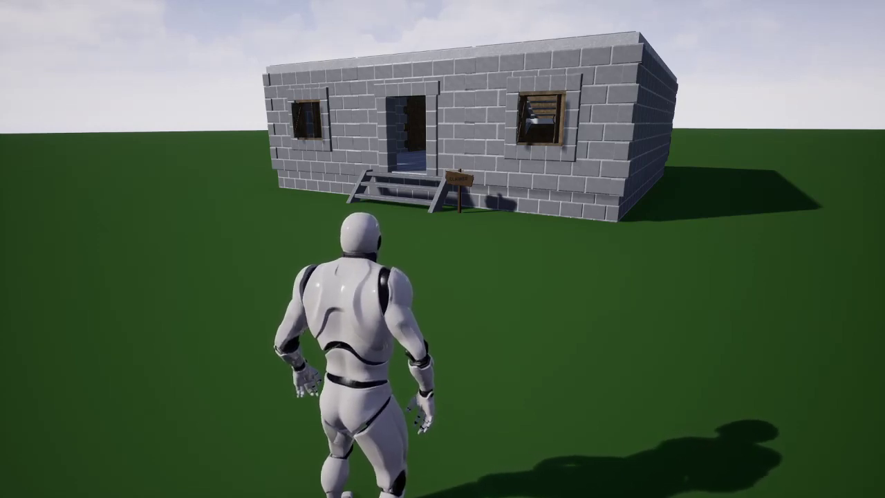
Step: Walk up to the plot pole beside the front steps and examine its claimed sign
key("w")
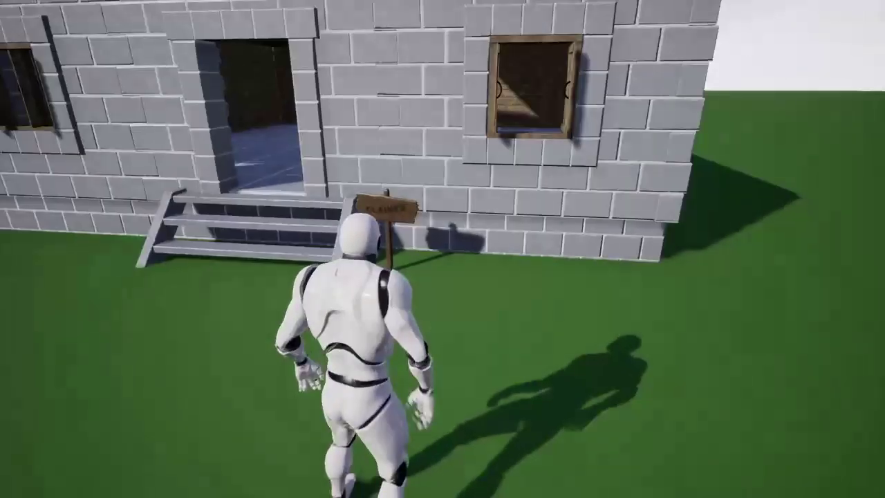
key("w")
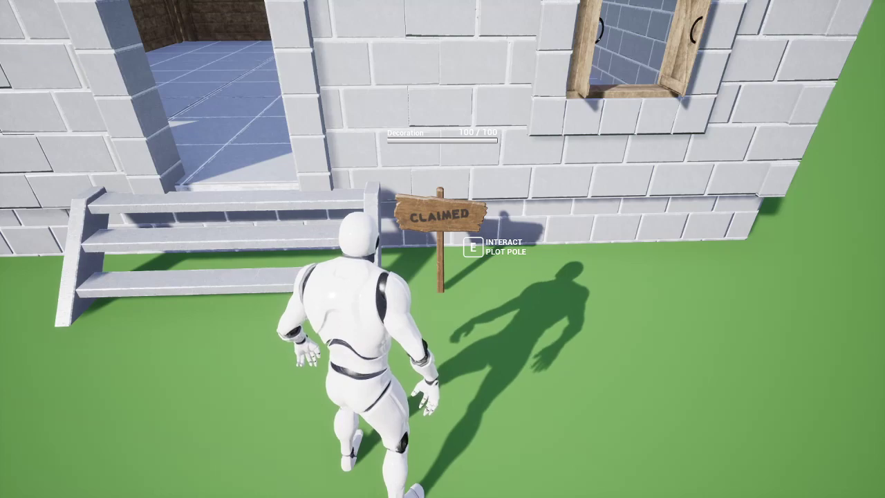
key("s")
key("w")
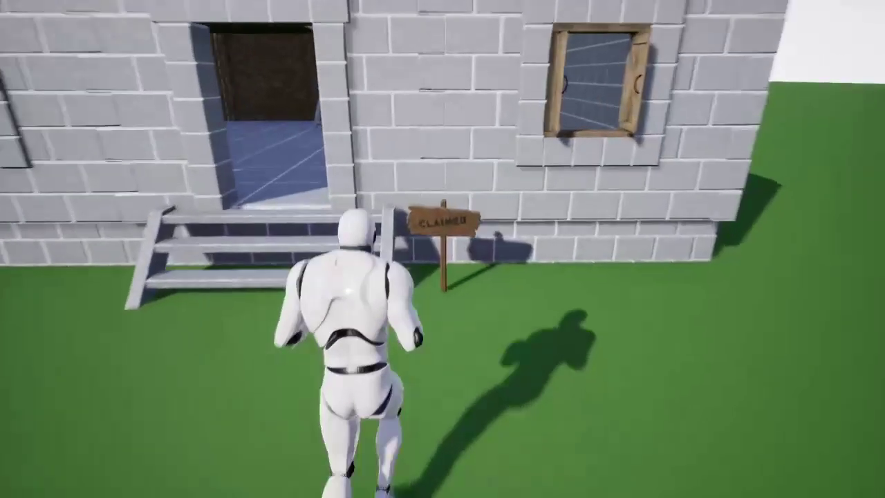
key("w")
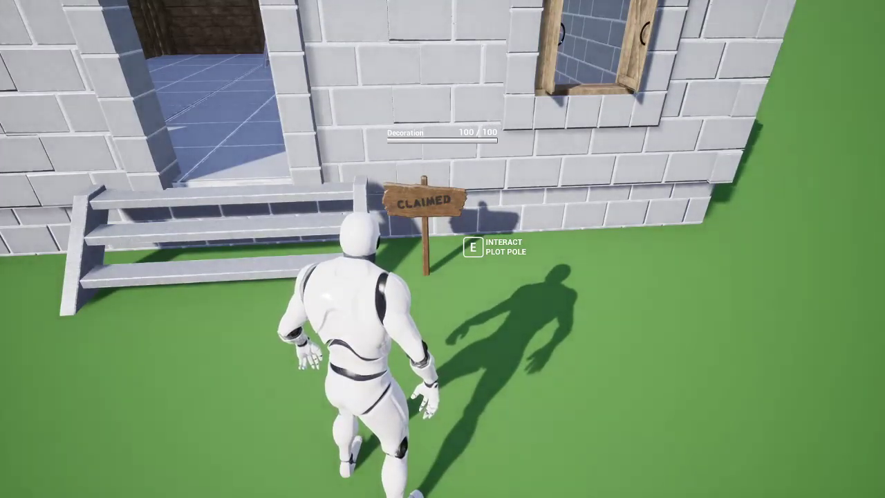
Step: Return to the main menu and host a new multiplayer server named adf
key("Escape")
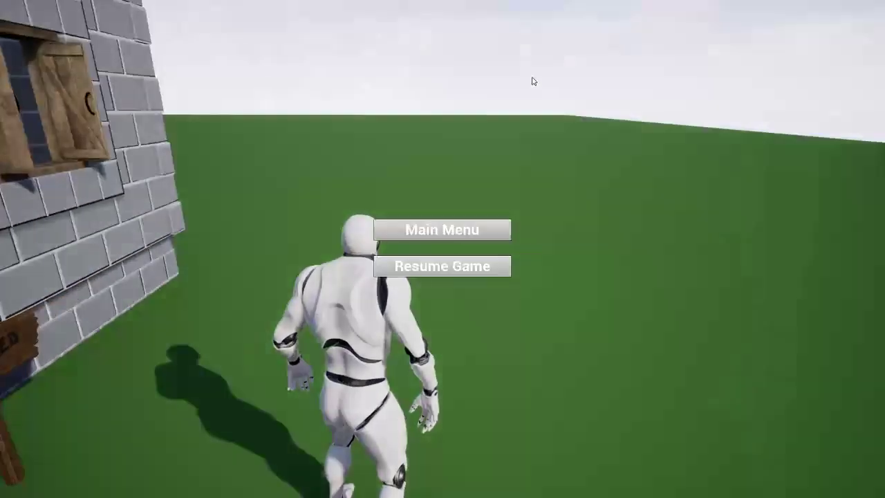
left_click(434, 233)
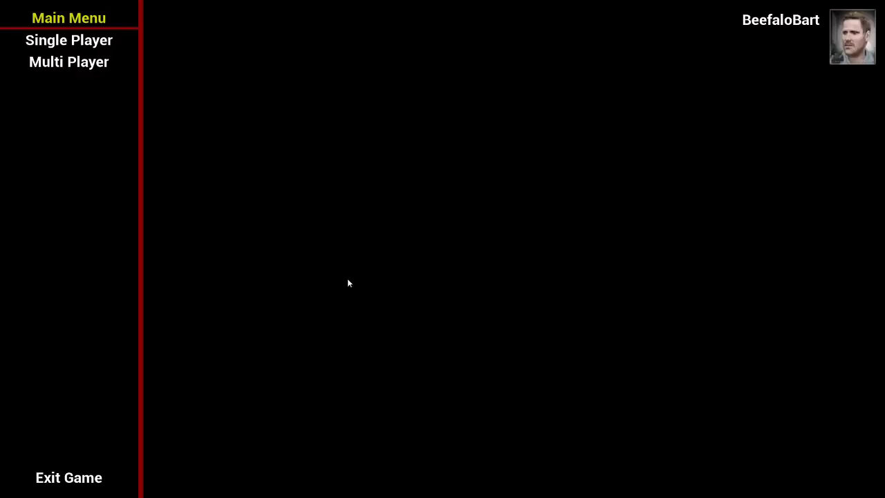
left_click(96, 69)
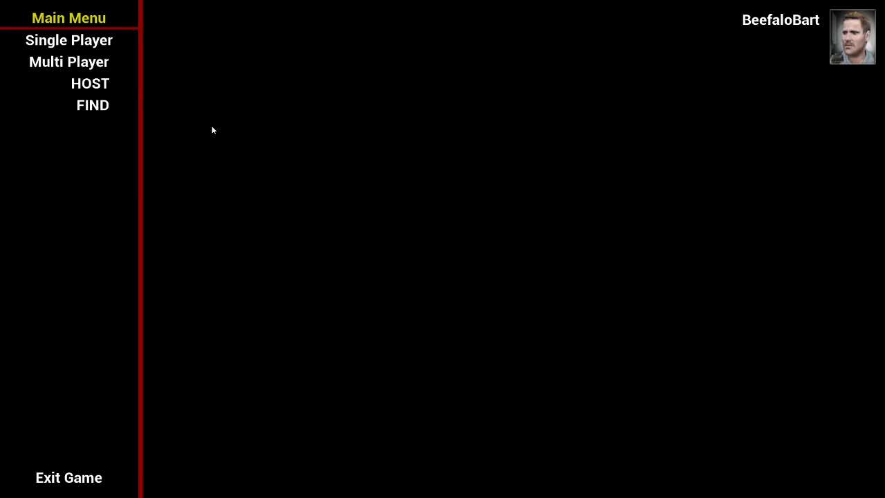
left_click(97, 84)
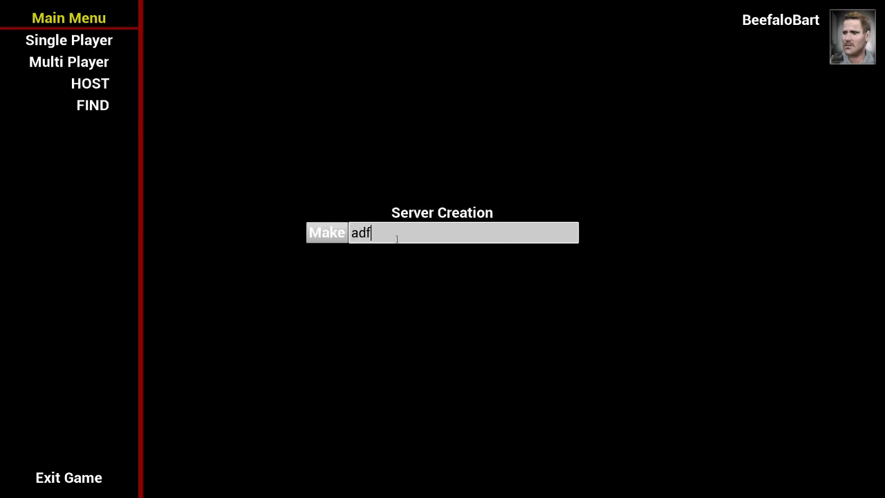
left_click(327, 232)
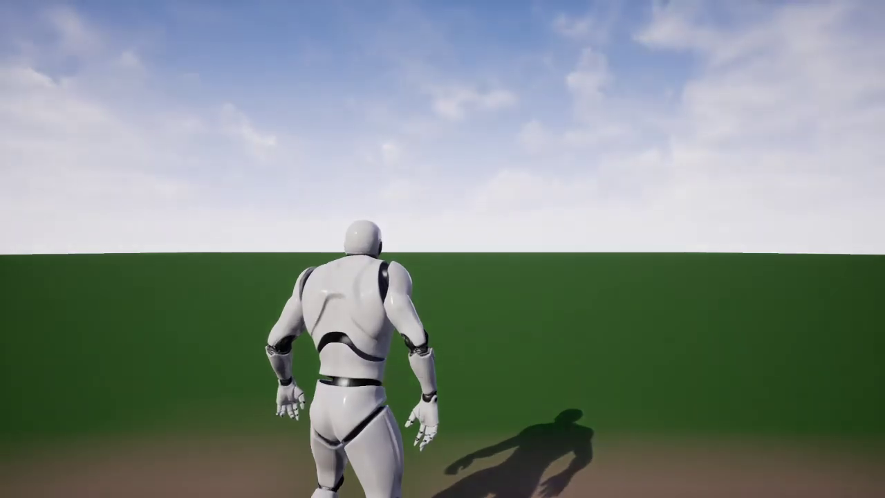
Step: Walk around the reloaded house and inspect its front and side walls for the saved upgrades
key("w")
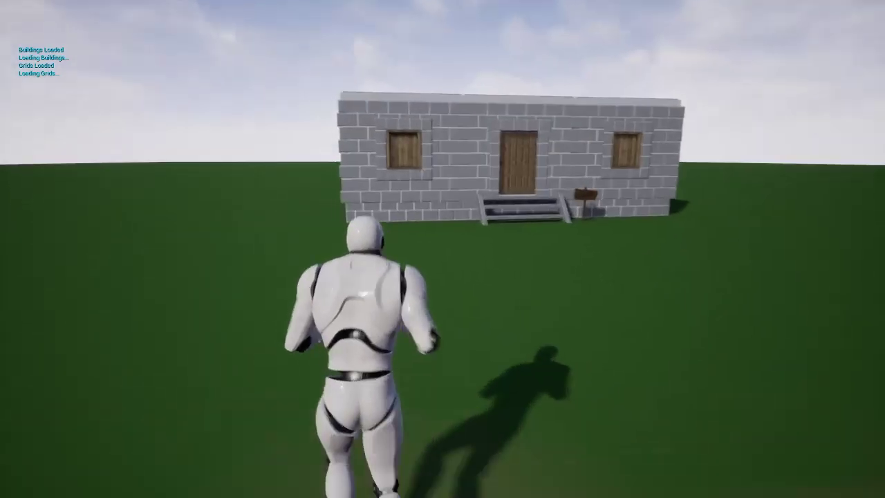
key("w")
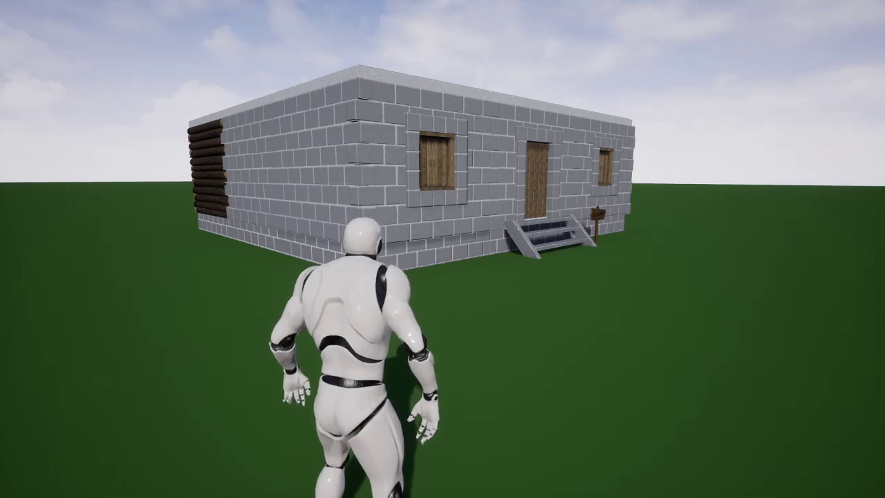
key("w")
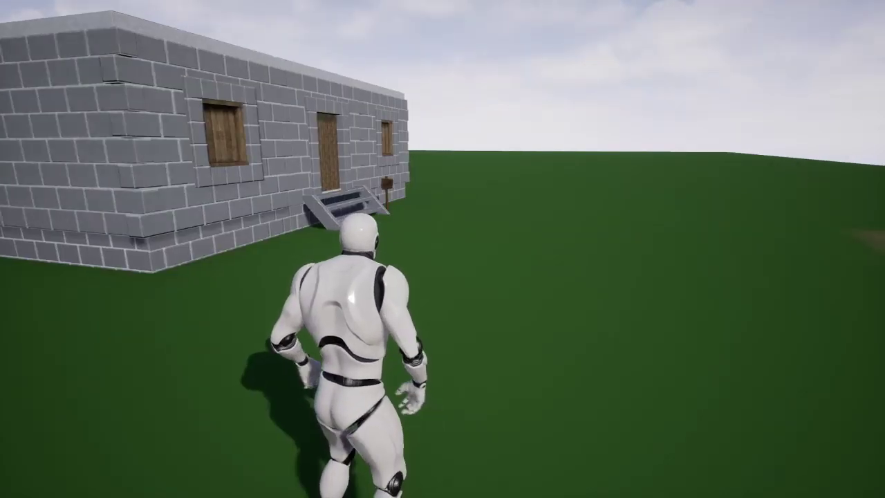
key("w")
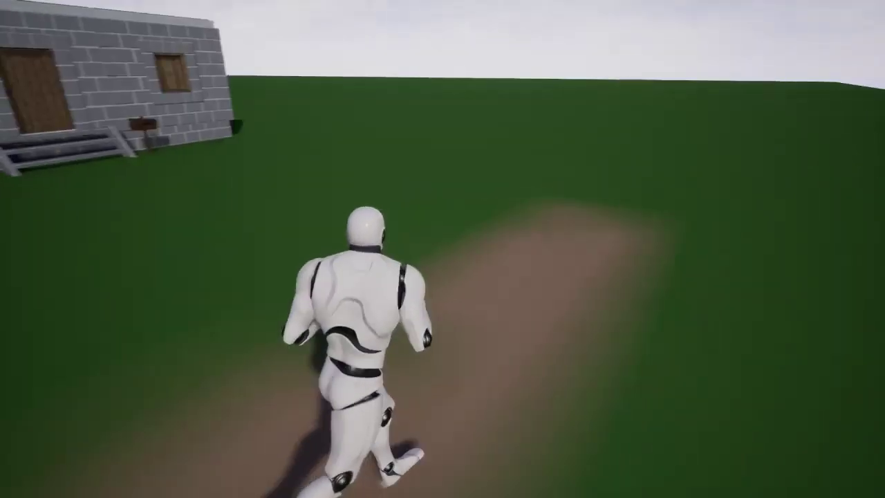
Step: Leave the hosted game for the main menu and exit the building demo
key("Escape")
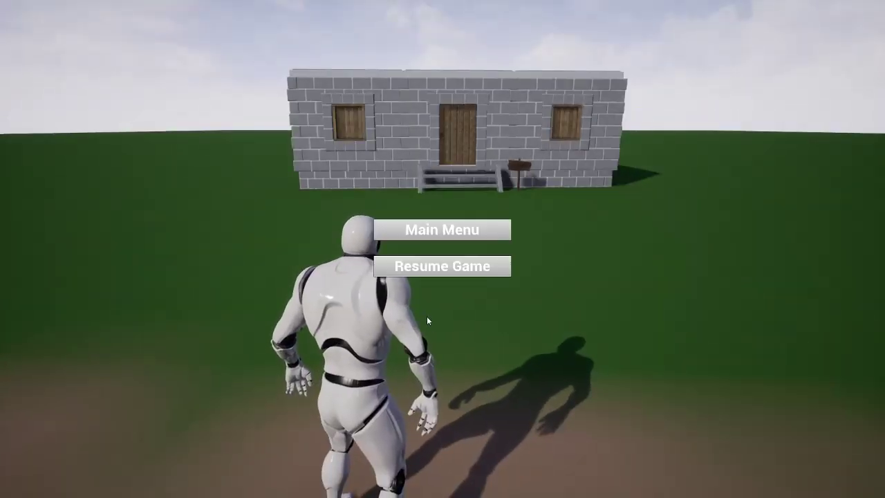
left_click(462, 235)
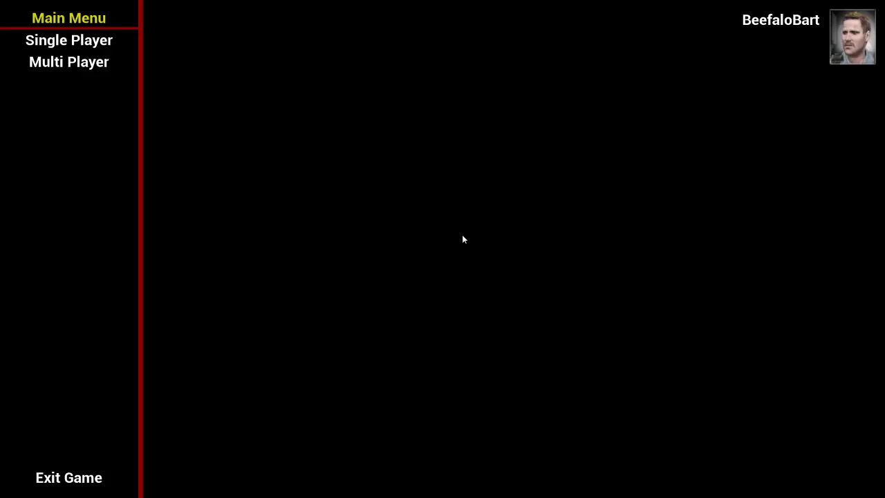
left_click(78, 483)
Step: In File Explorer, go to the inner CoG_WildWest folder on the F: drive and launch the CoG_WildWest application
left_click(249, 340)
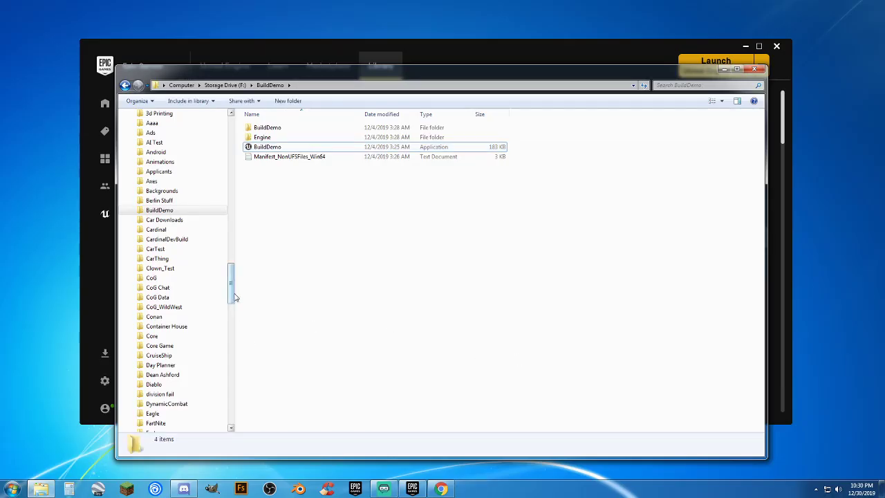
left_click(166, 307)
double_click(273, 127)
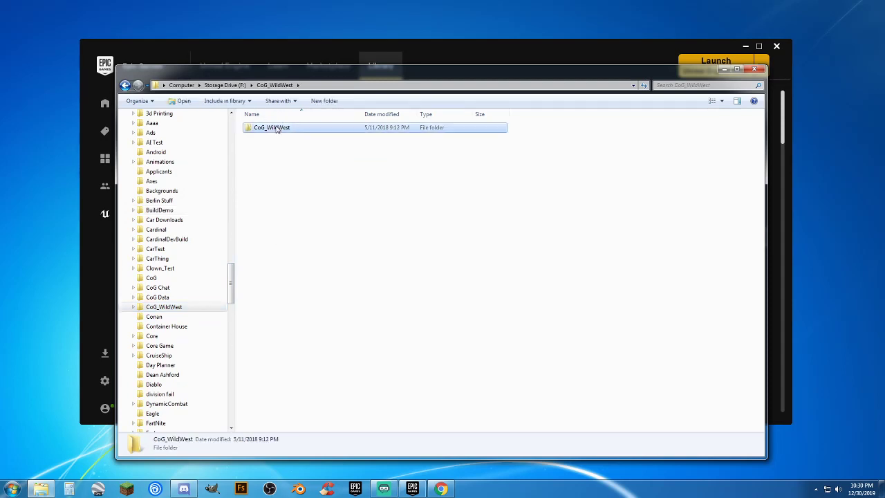
double_click(281, 148)
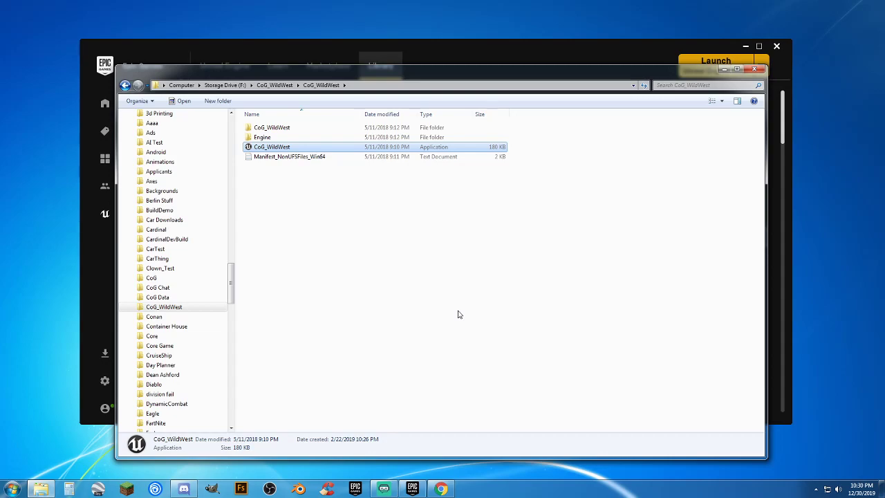
key("Return")
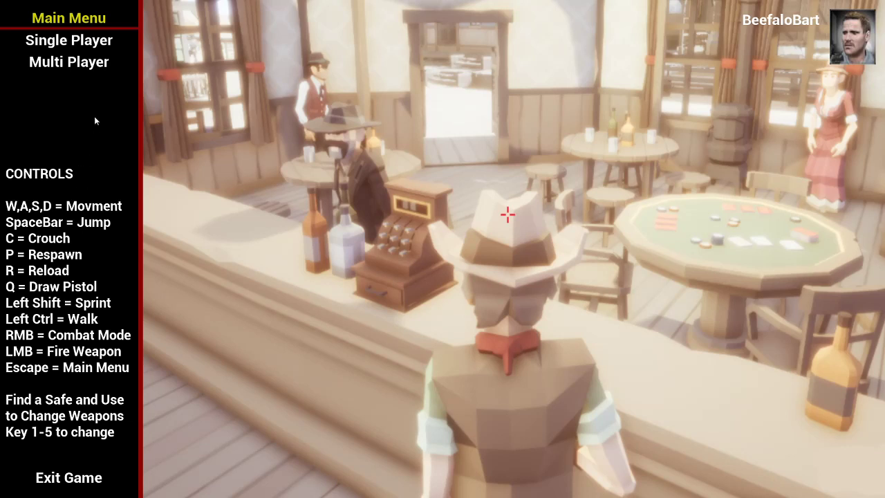
Step: Start a single-player game and move around the edge of the western town near the trading post
left_click(97, 43)
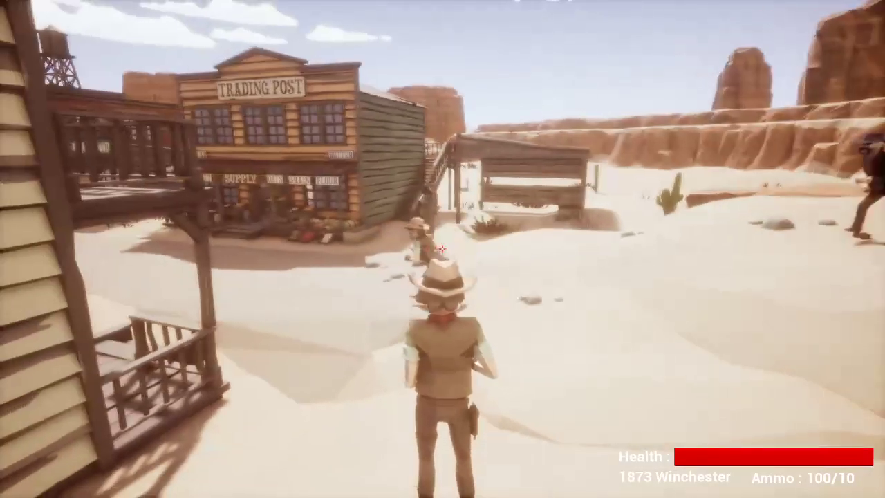
key("d")
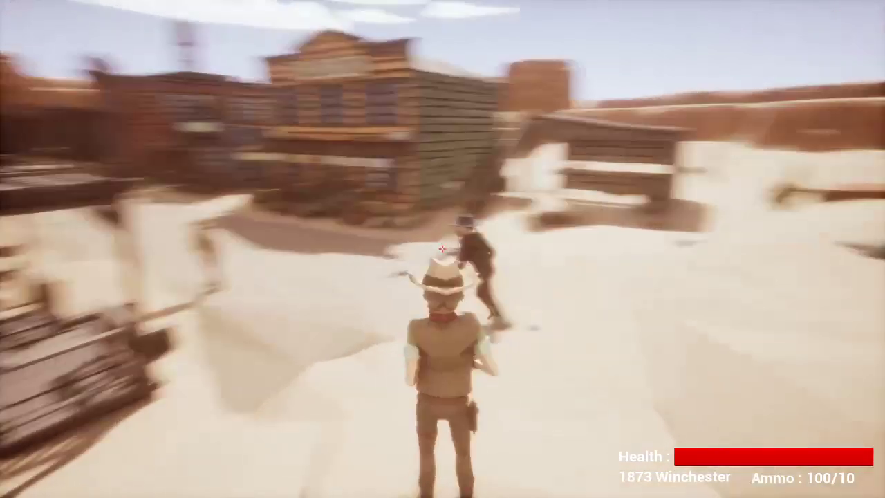
key("d")
key("w")
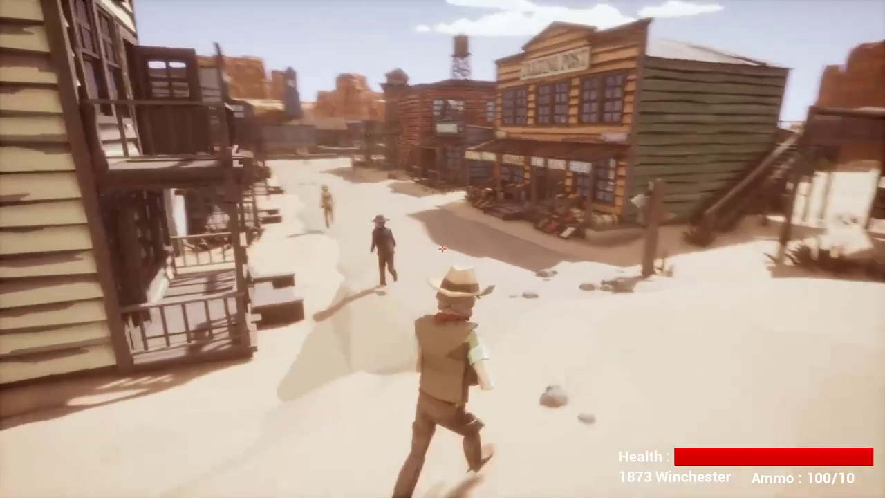
key("w")
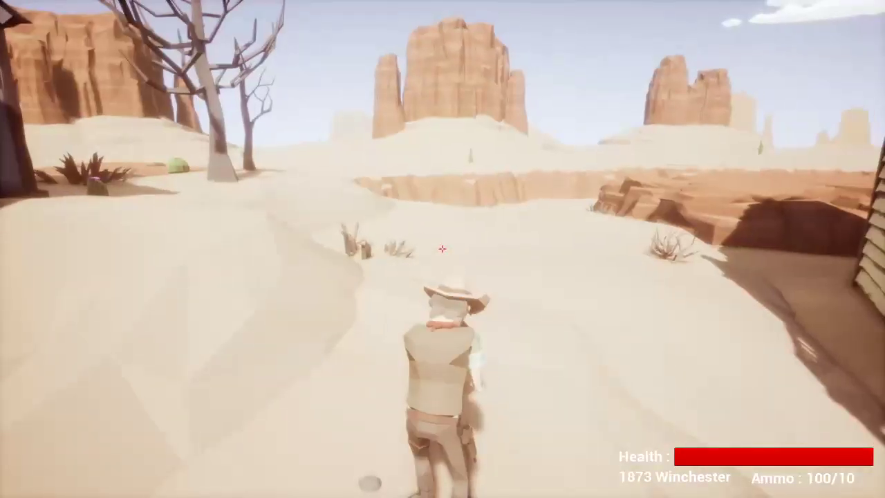
Step: Fire the 1873 Winchester until its magazine is empty and reload it
key("w")
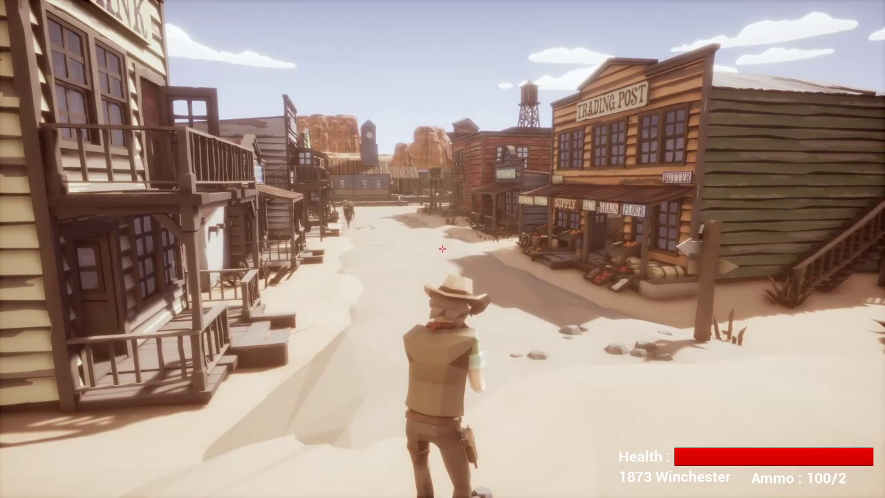
key("w")
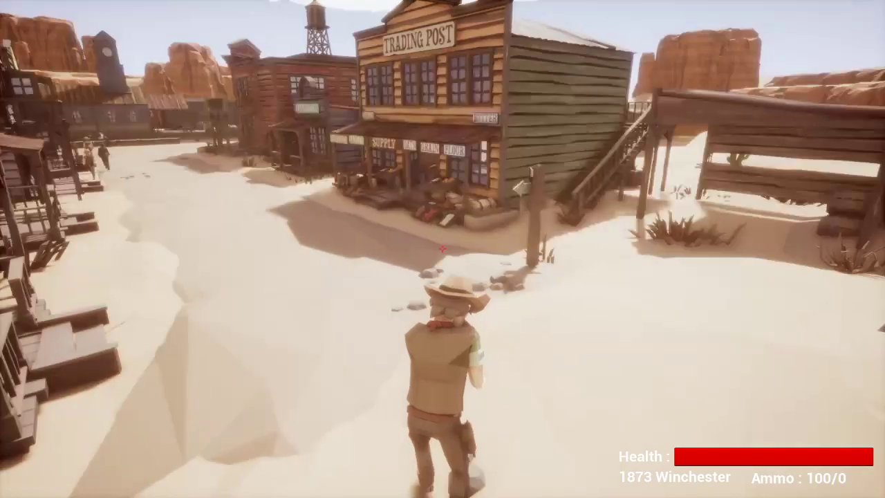
key("r")
Step: Walk along the town's main street past the trading post and look around at the buildings
key("w")
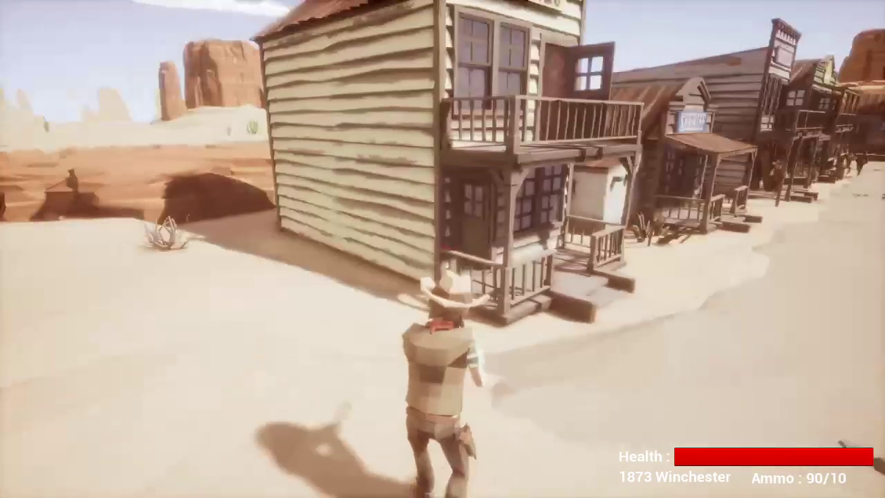
key("w")
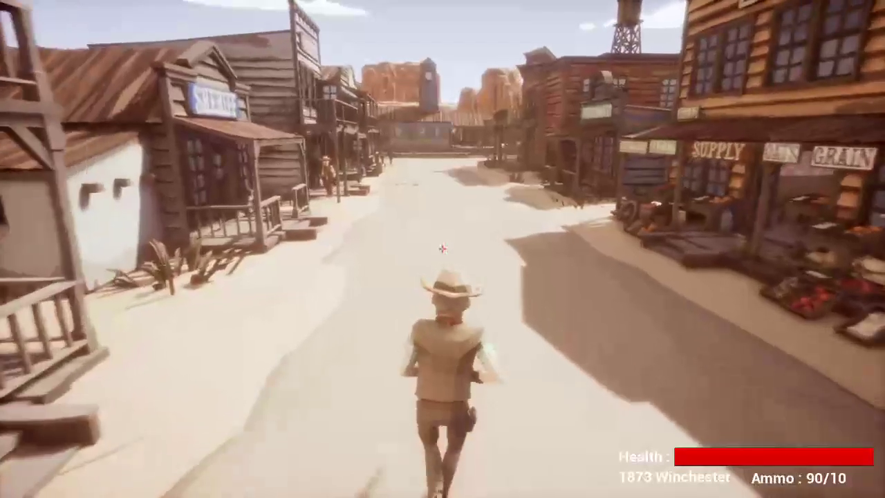
key("w")
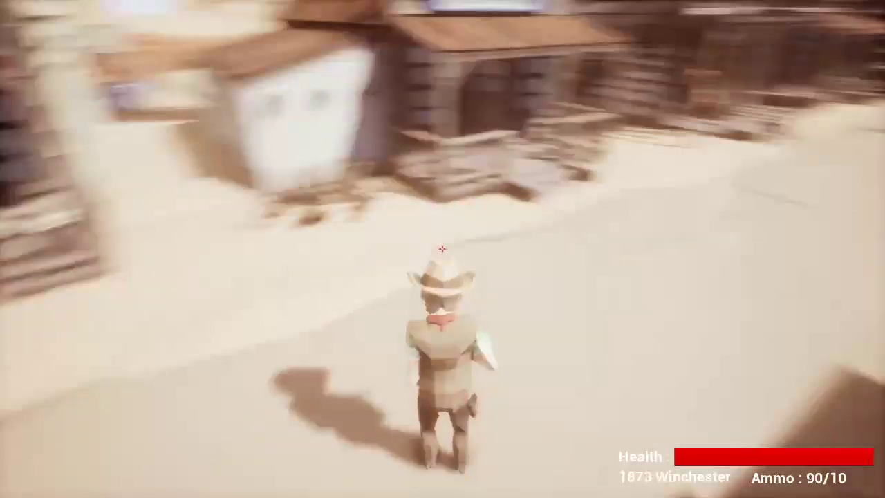
key("w")
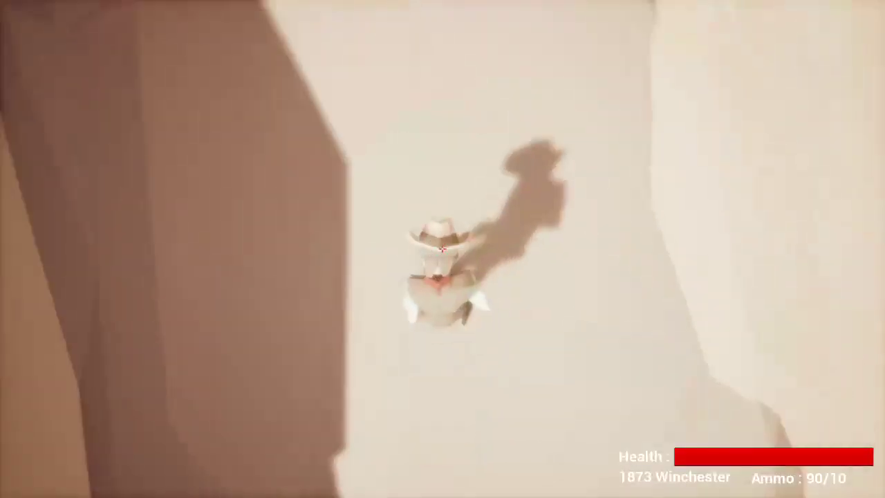
key("w")
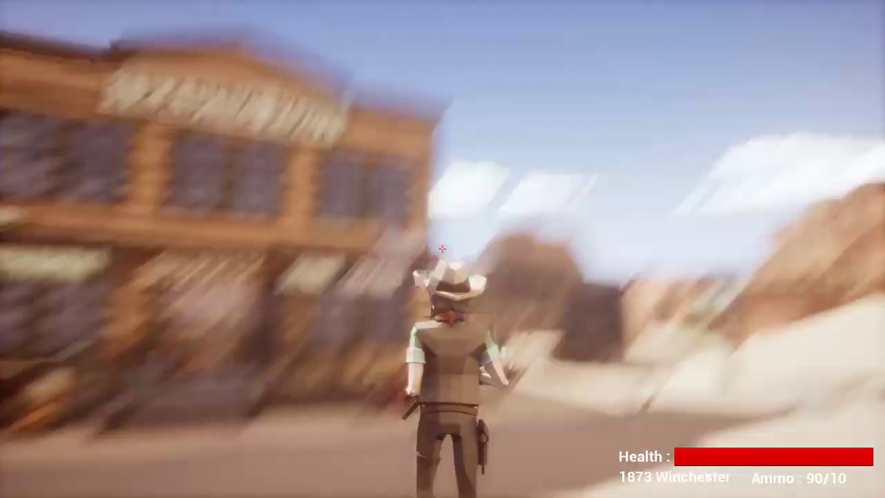
Step: Walk into the Supply store and restock the 1873 Winchester's ammunition at the safe with weapons on it
key("w")
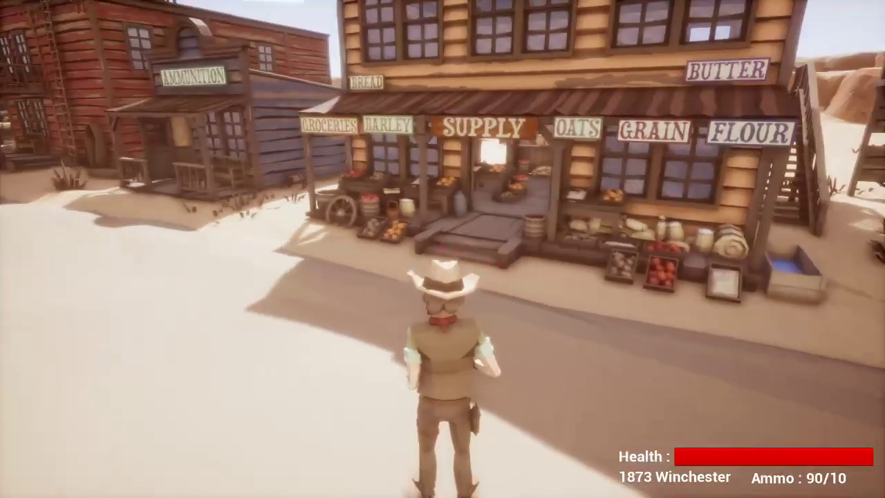
key("w")
key("w")
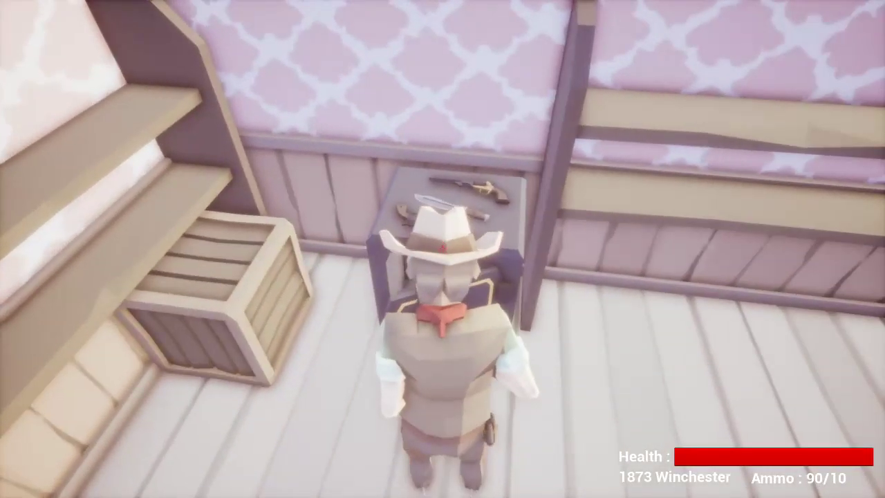
key("e")
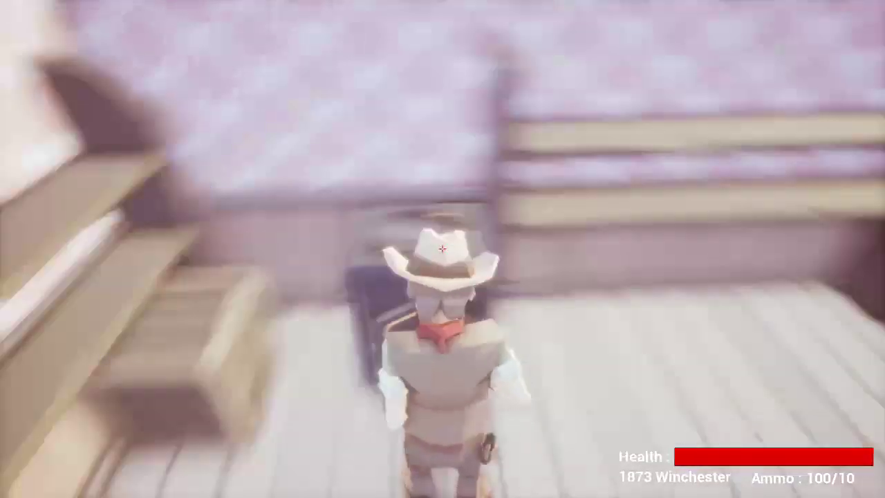
Step: Switch to the Sawed Off, fire it inside the Supply store and reload
key("2")
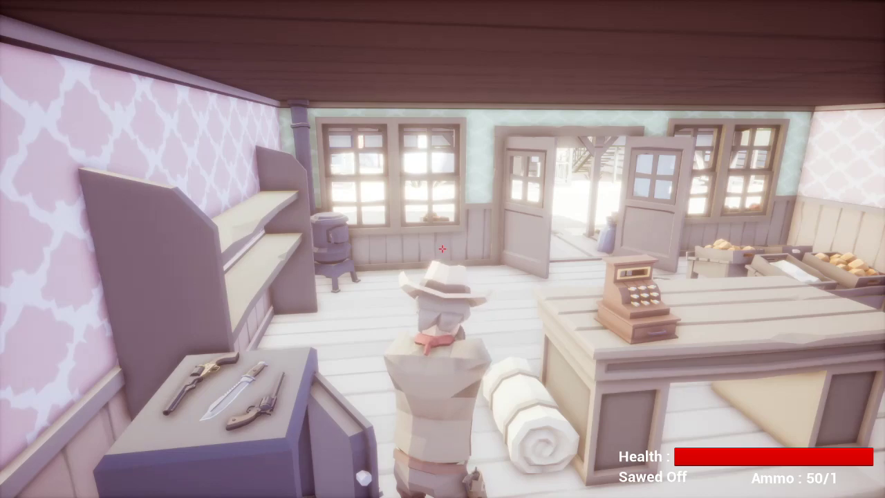
left_click(442, 248)
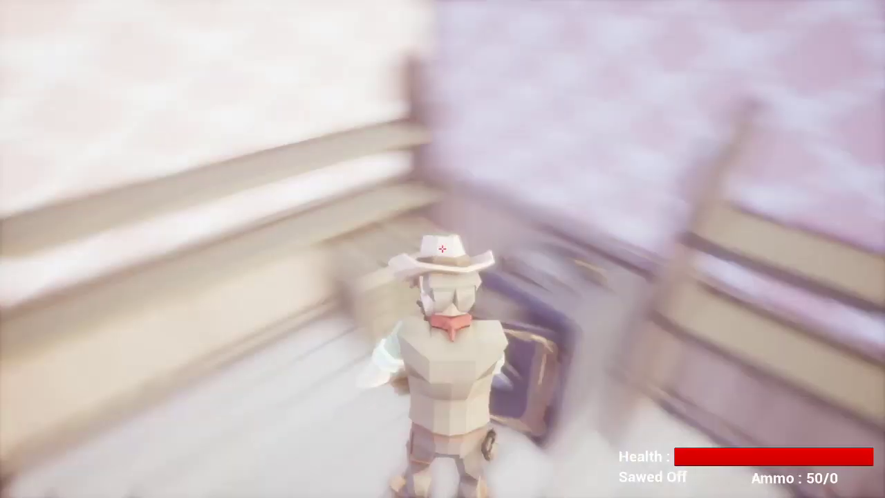
key("r")
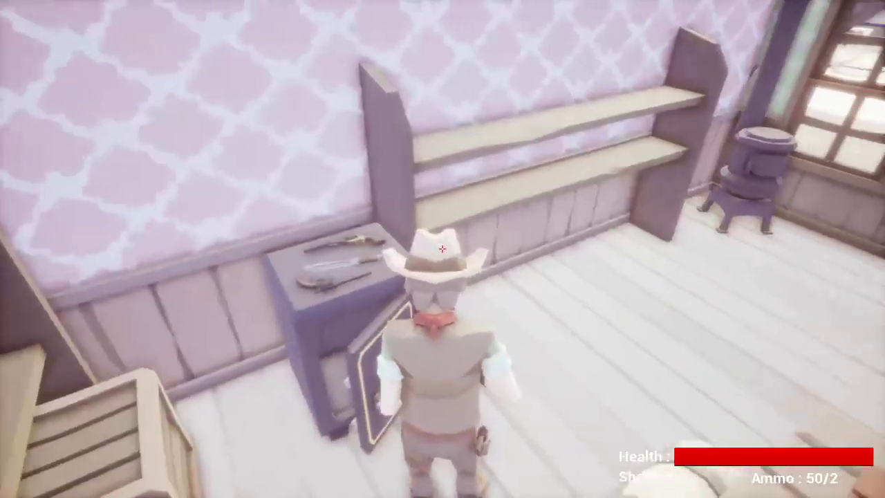
Step: Carry the shotgun across the street into the sheriff's office, look around by its safe, and return to the street
key("w")
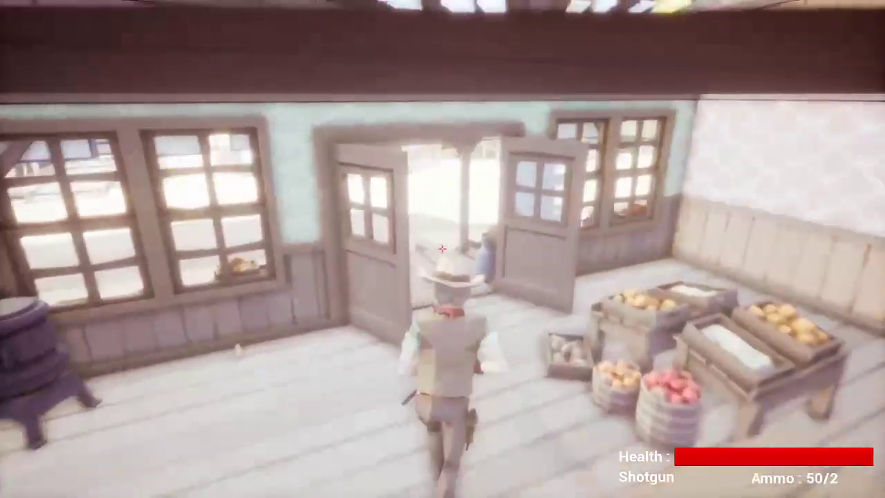
key("w")
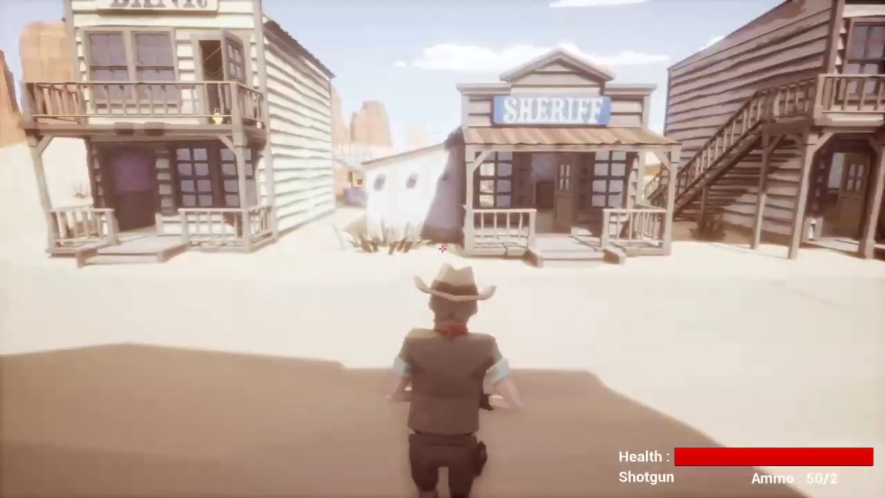
key("w")
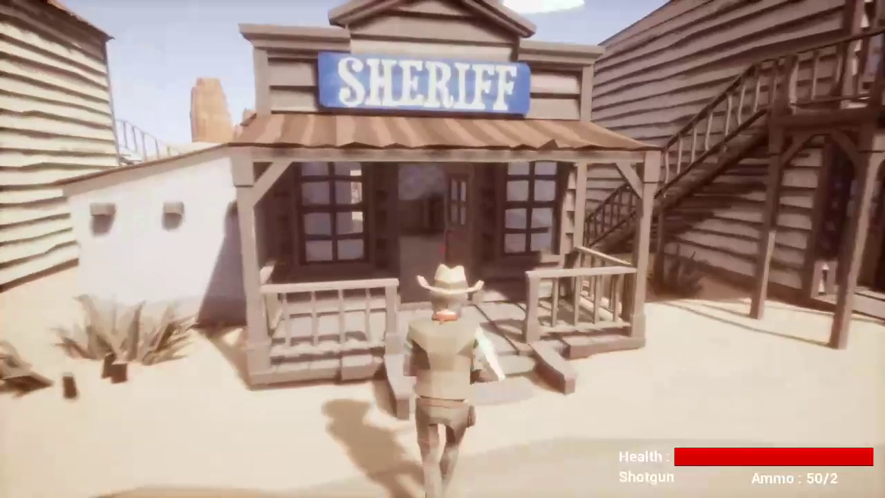
key("w")
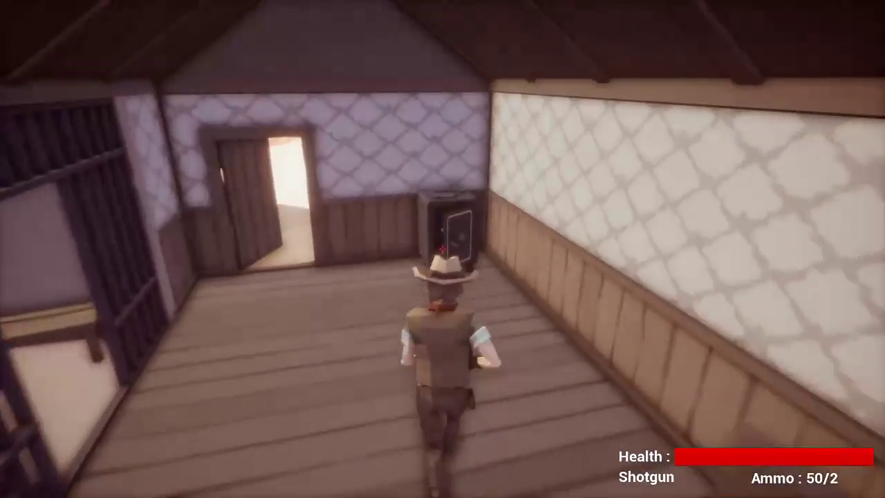
key("w")
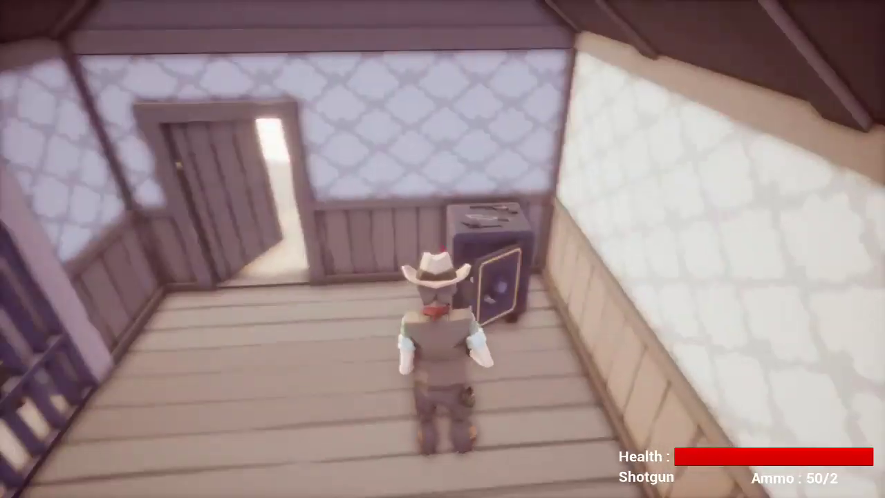
key("w")
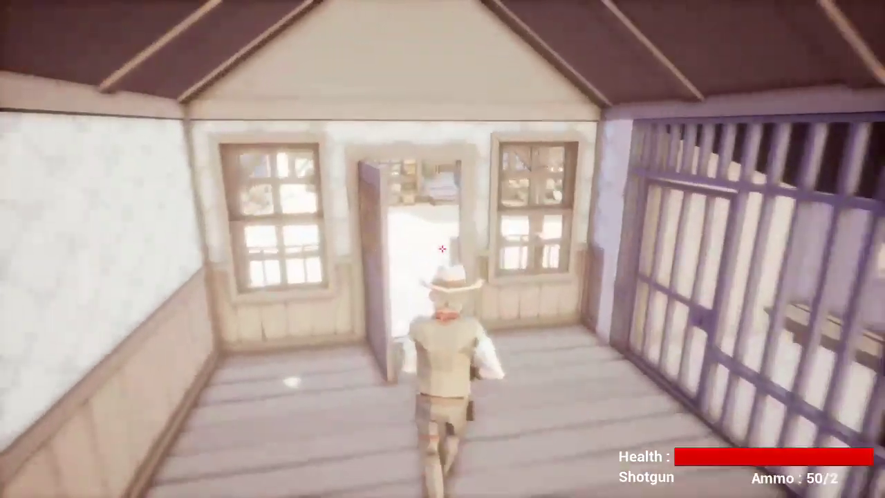
key("w")
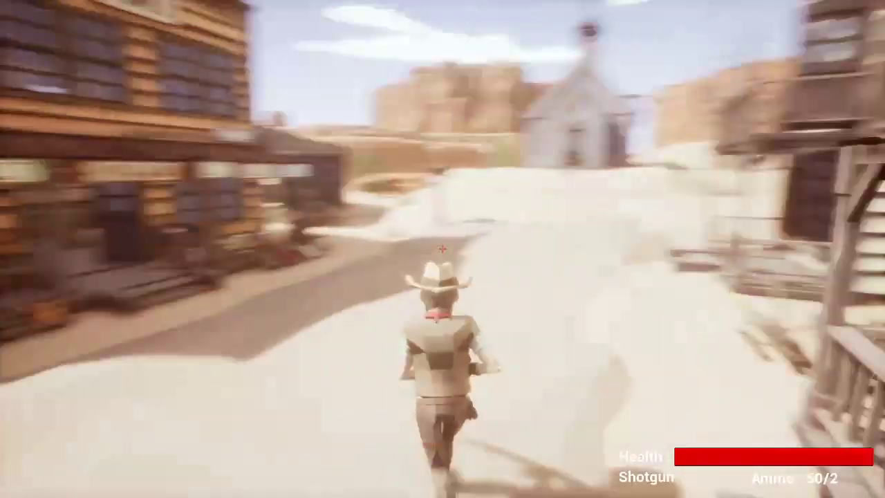
Step: Fire the shotgun on the main street near the barber shop until it is empty, and reload it
key("w")
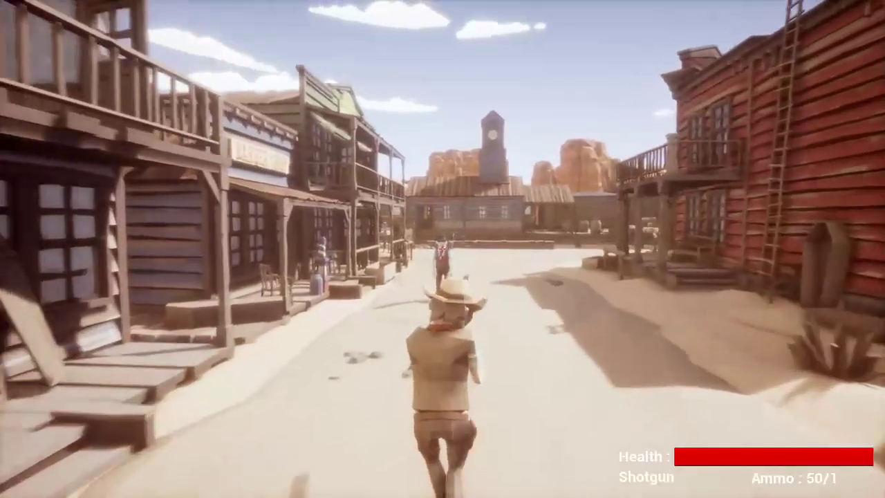
key("w")
left_click(443, 249)
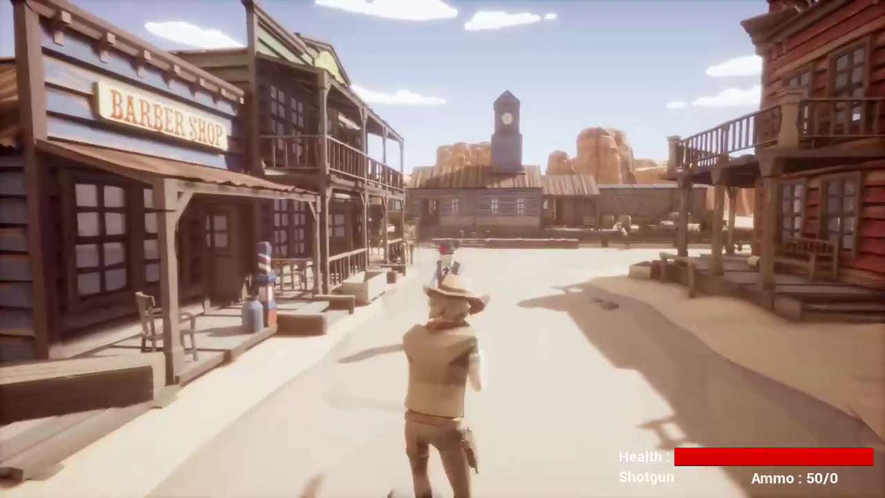
key("w")
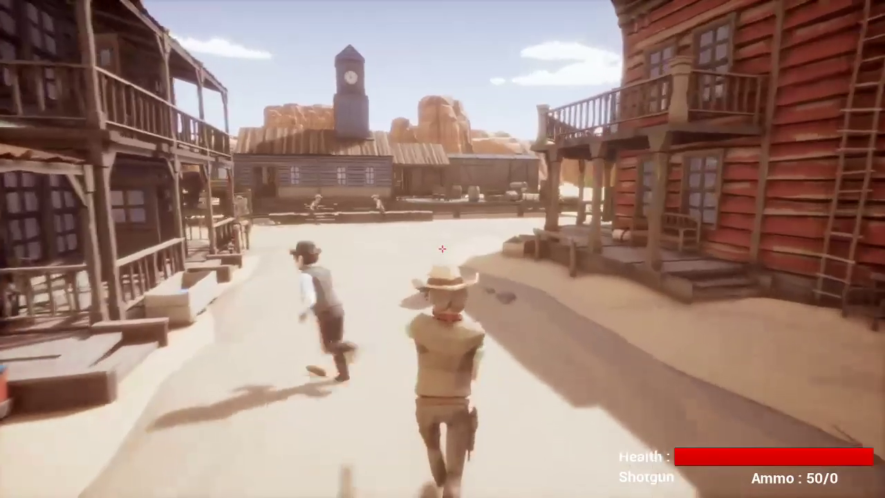
key("w")
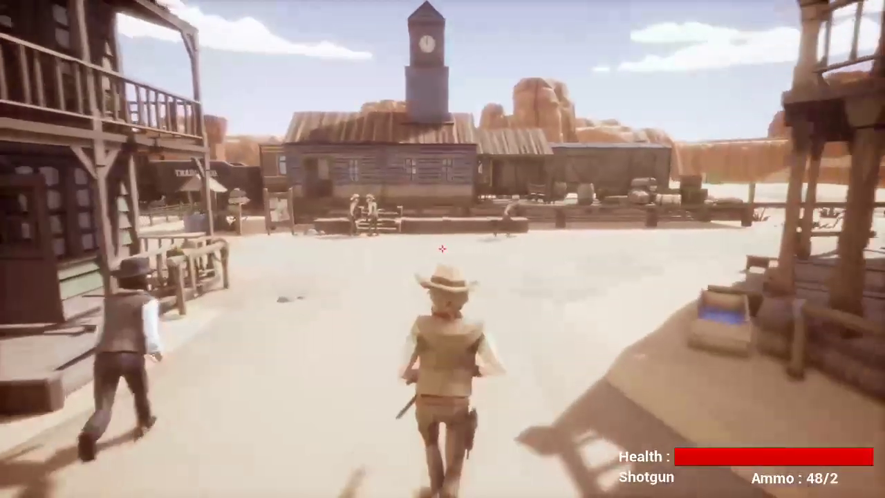
Step: Walk past the station and the well to the fence beside locomotive 130
key("w")
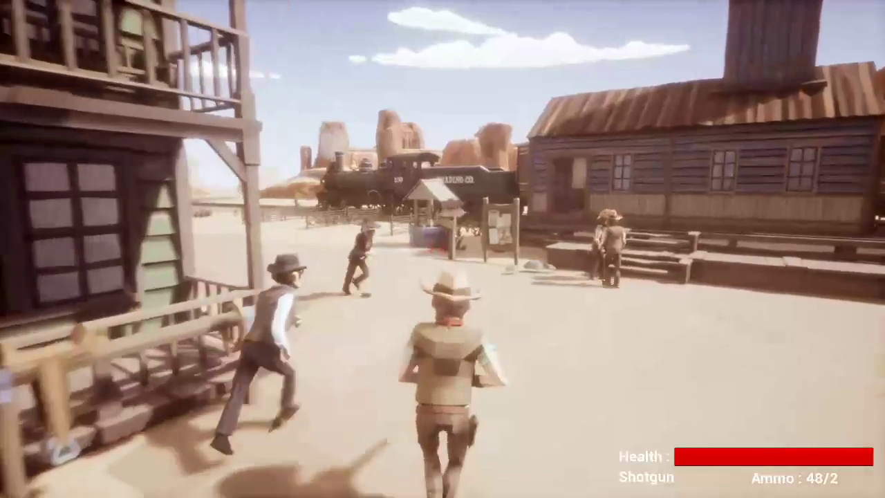
key("w")
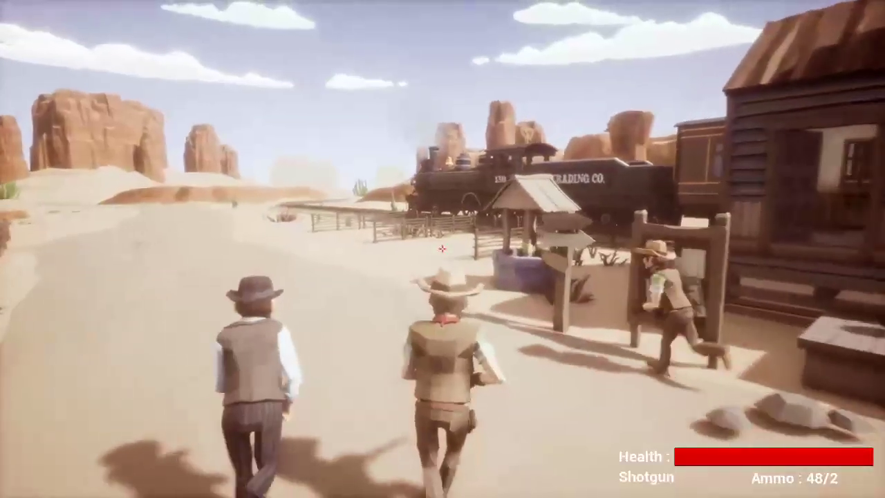
key("w")
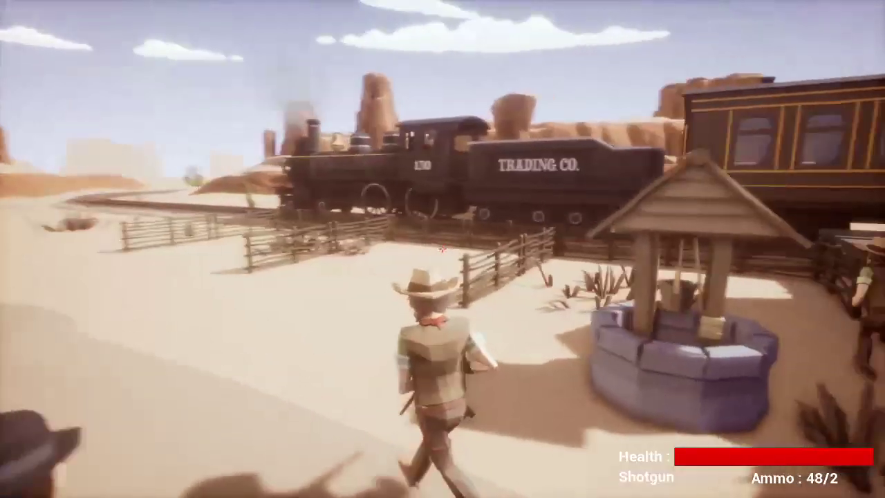
key("w")
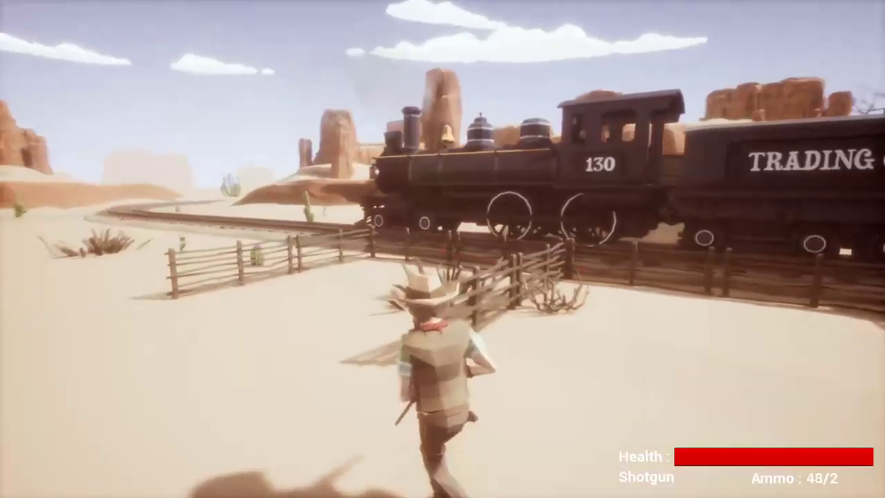
key("w")
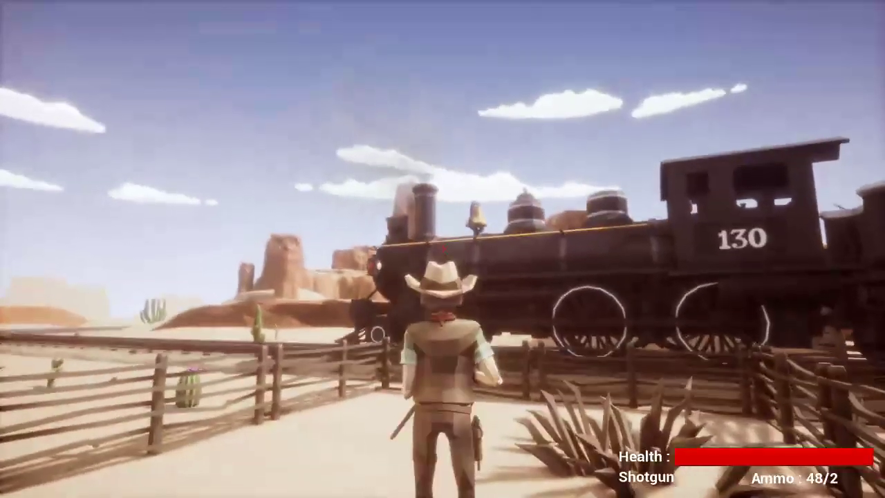
Step: Aim at the locomotive's bell, fire one shotgun round and reload
right_click(442, 249)
left_click(443, 249)
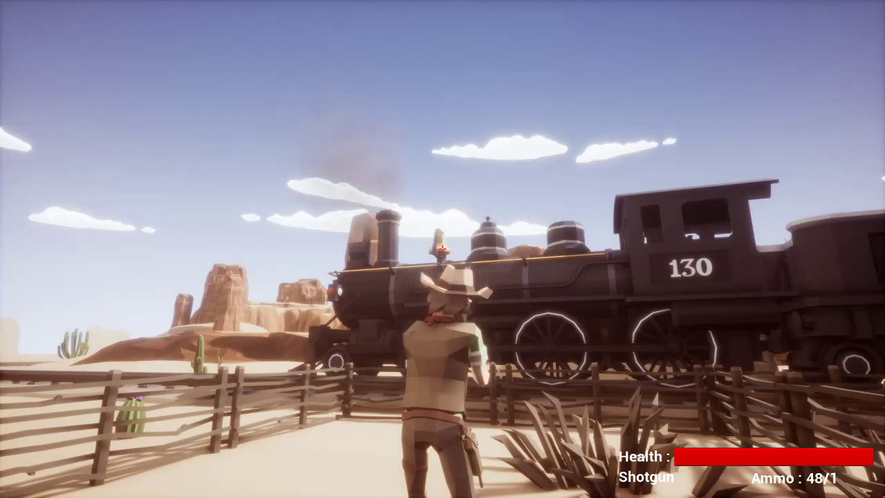
key("w")
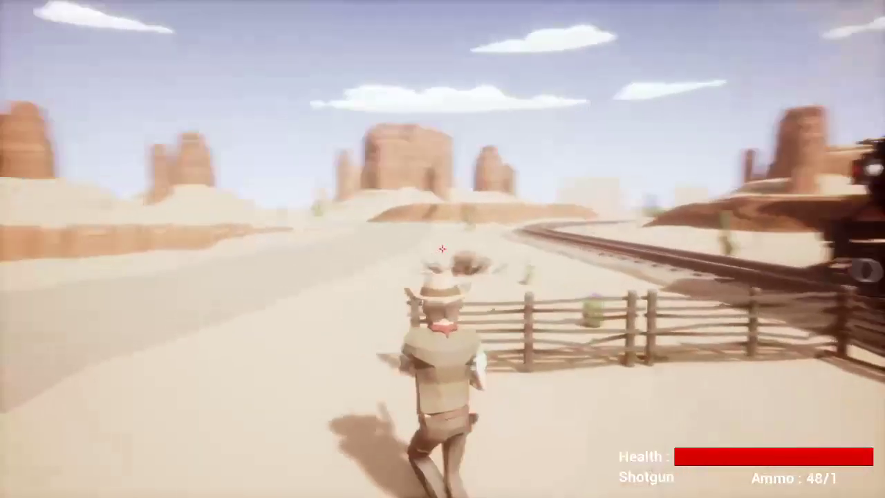
key("r")
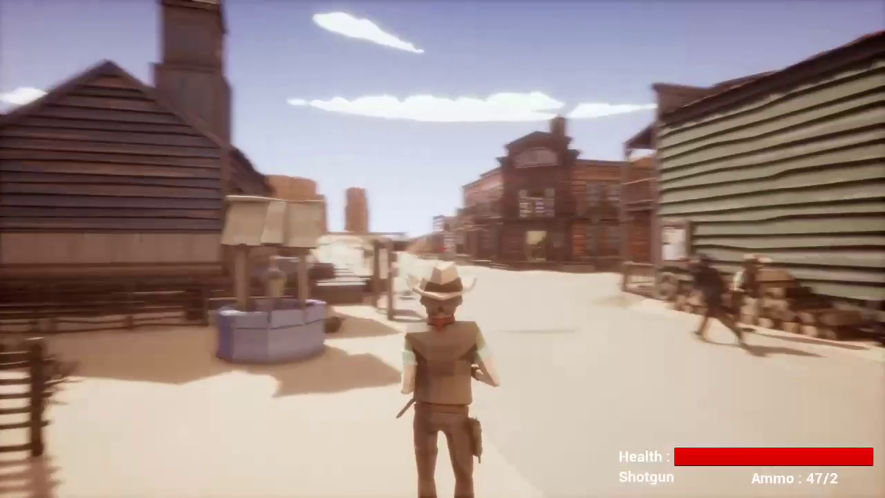
Step: Enter the saloon, restock the shotgun's ammunition, and walk through the ground-floor room past the card table
key("w")
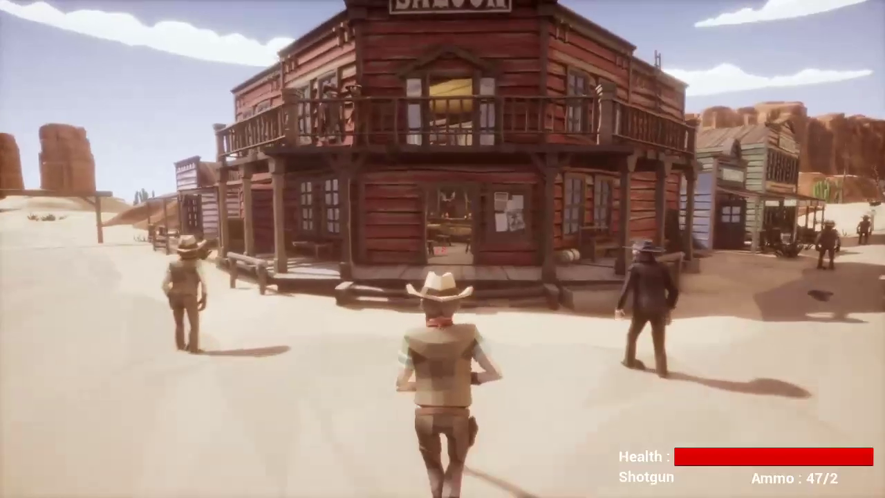
key("w")
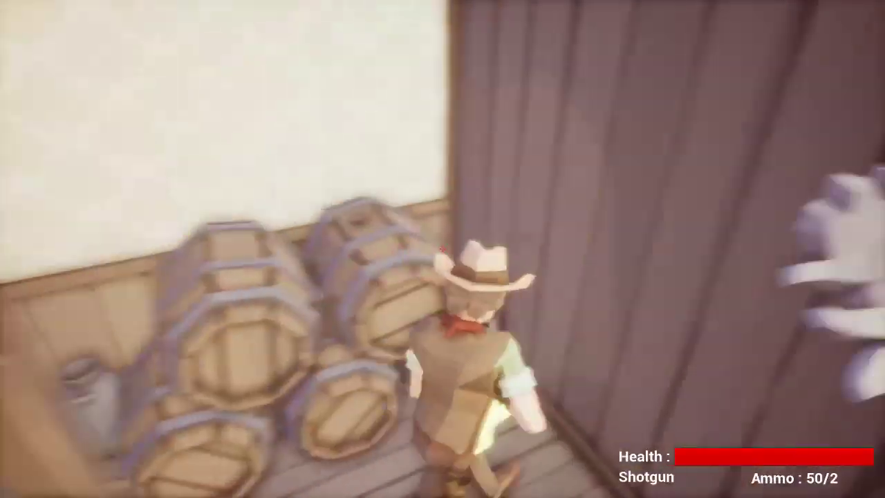
key("w")
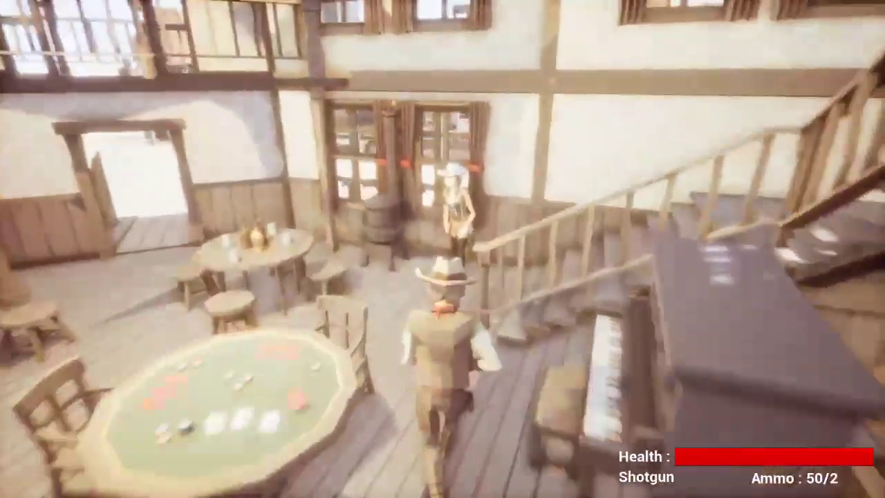
Step: Climb the saloon stairs, follow the upper gallery out onto the balcony overlooking the town, and pause the game
key("w")
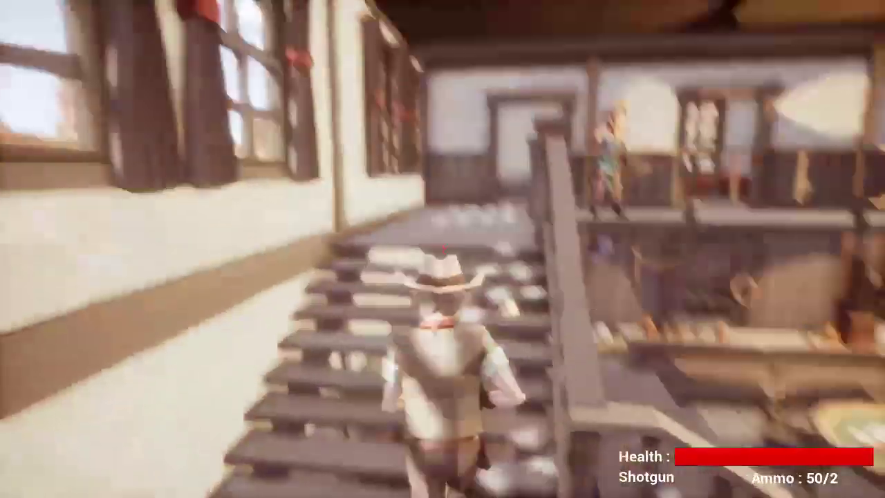
key("w")
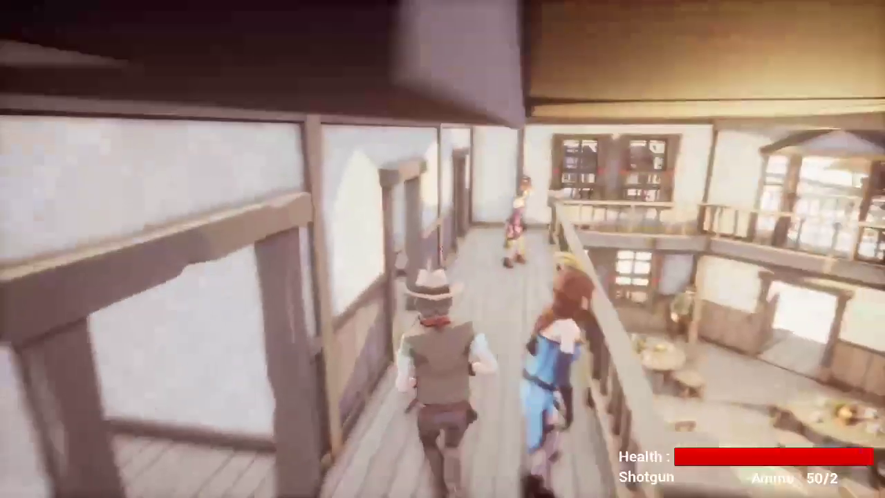
key("w")
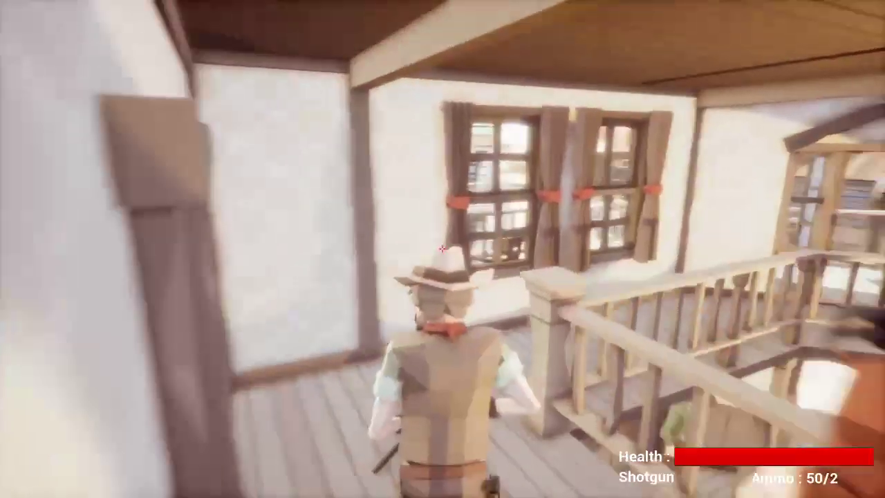
key("w")
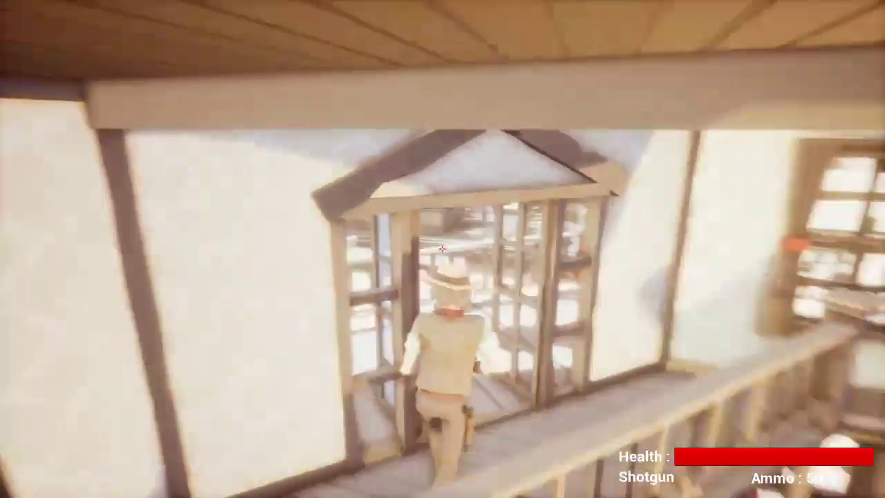
key("w")
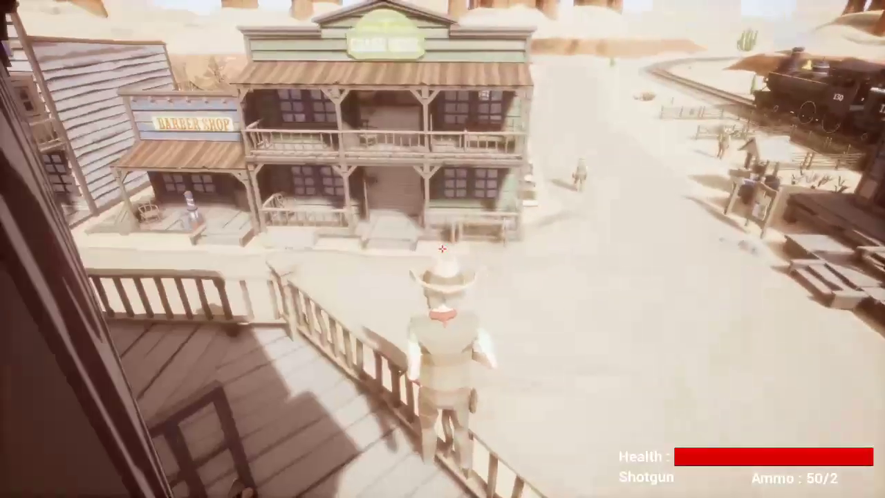
key("w")
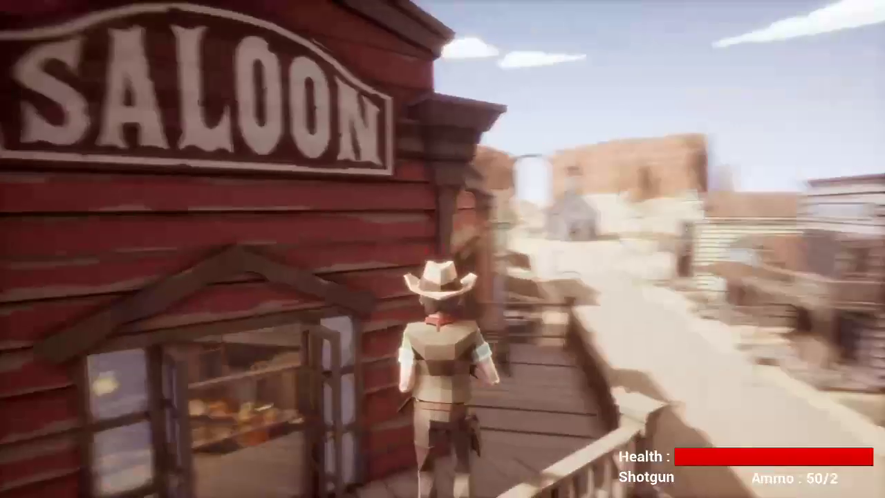
key("Escape")
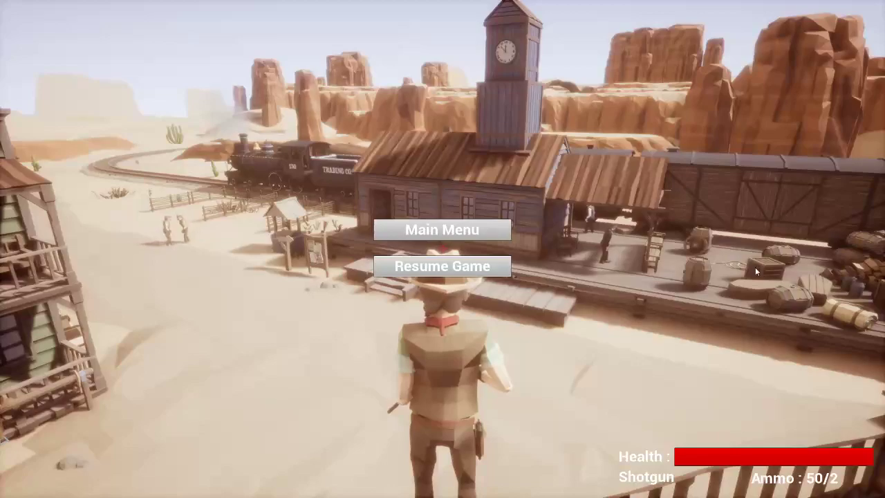
Step: Exit the Wild West game and start a single-player session of CardinalSimplicity from the Cardinal folder
left_click(442, 230)
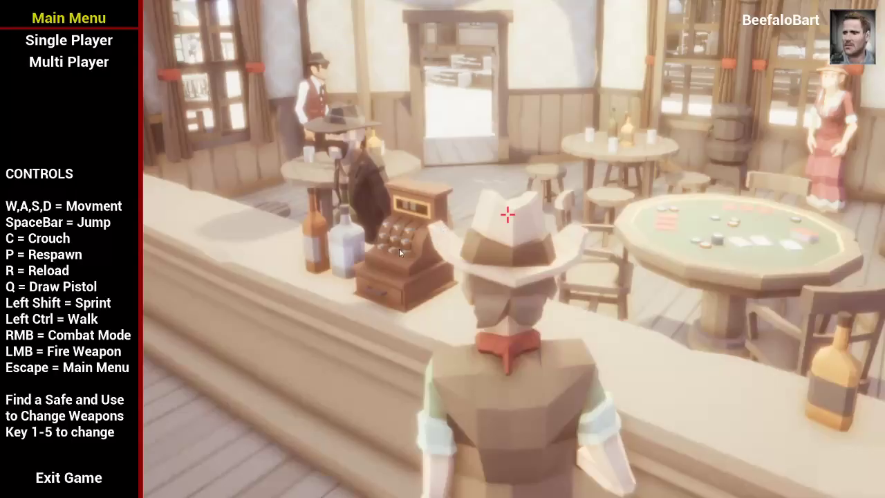
left_click(69, 477)
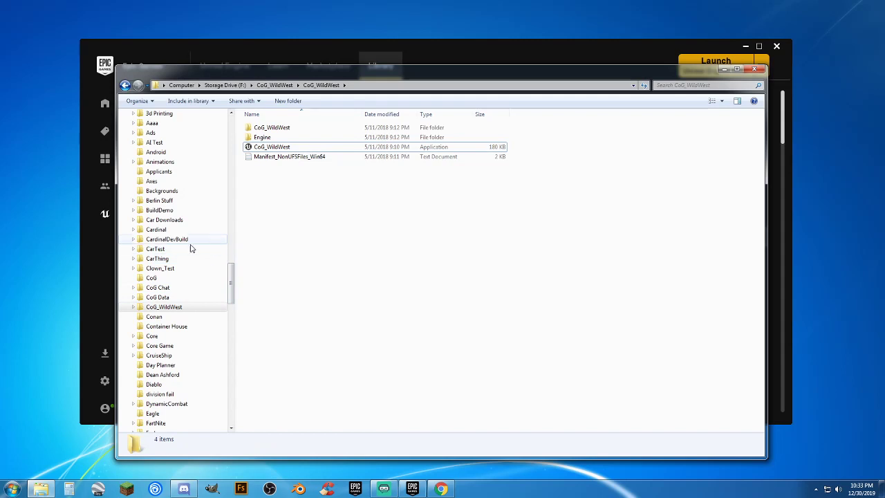
left_click(170, 230)
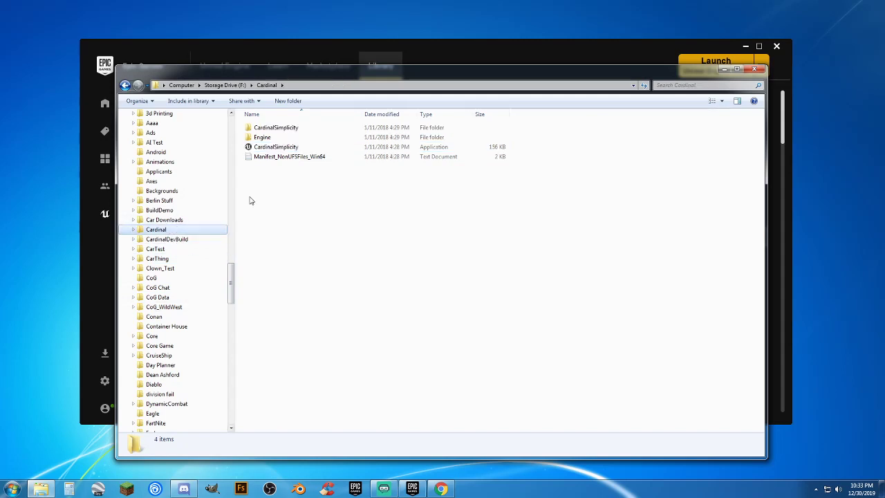
left_click(276, 148)
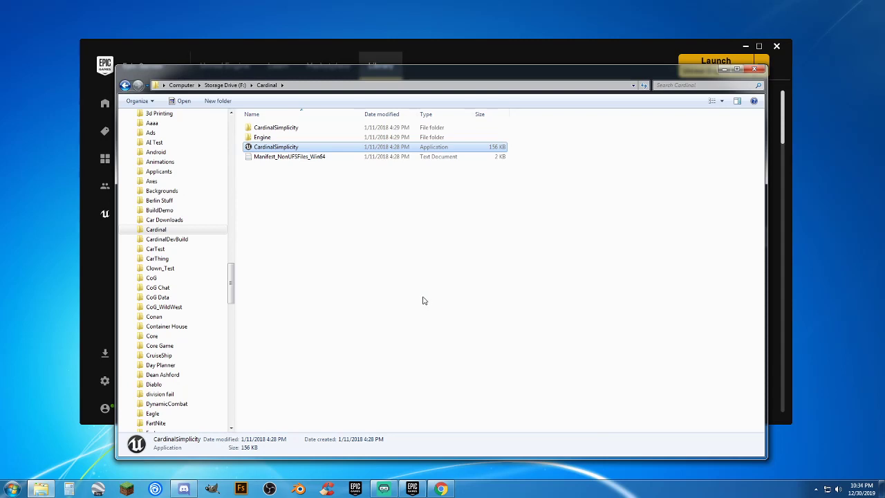
key("Return")
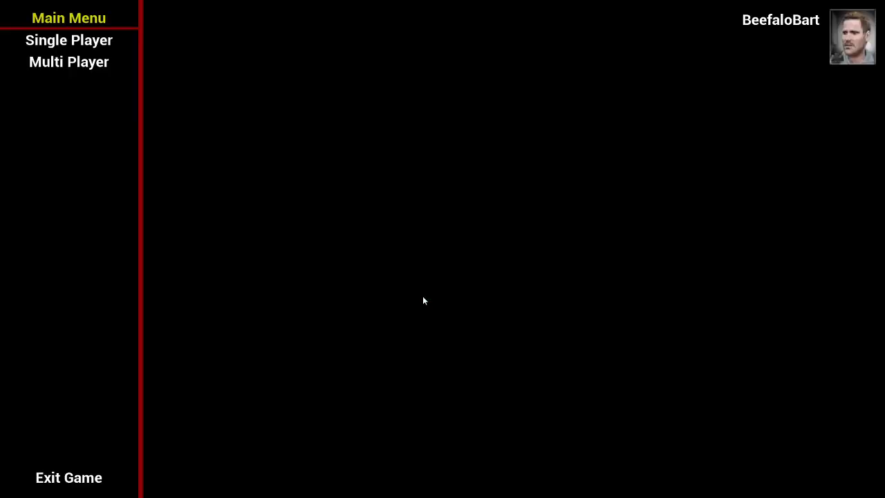
left_click(116, 48)
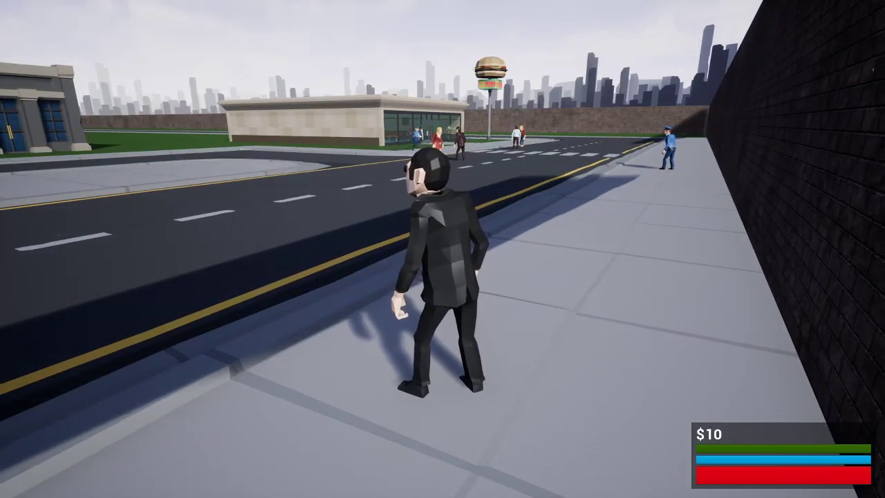
Step: Cross the road to the paved island and turn the character around in view of the hospital and the burger restaurant
key("w")
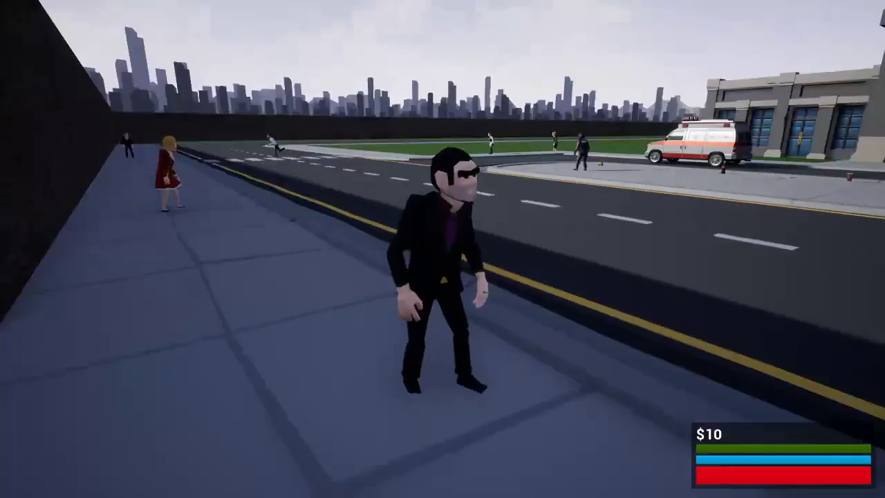
key("w")
key("a")
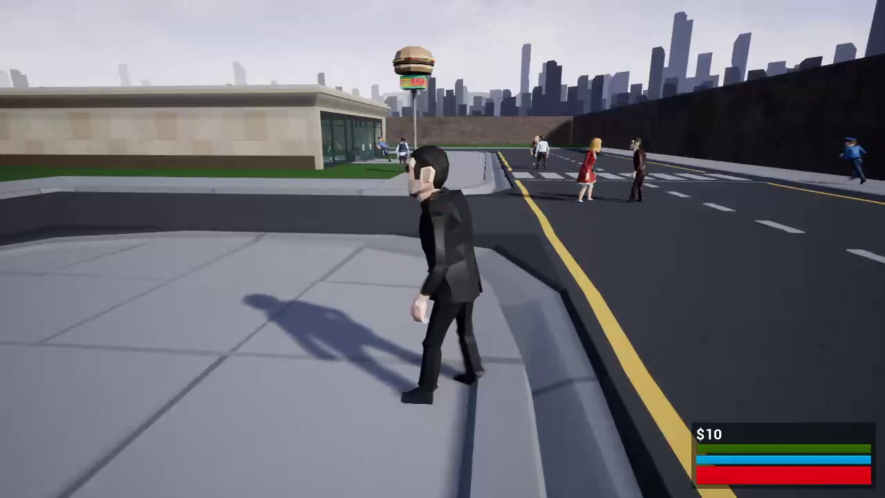
key("a")
key("s")
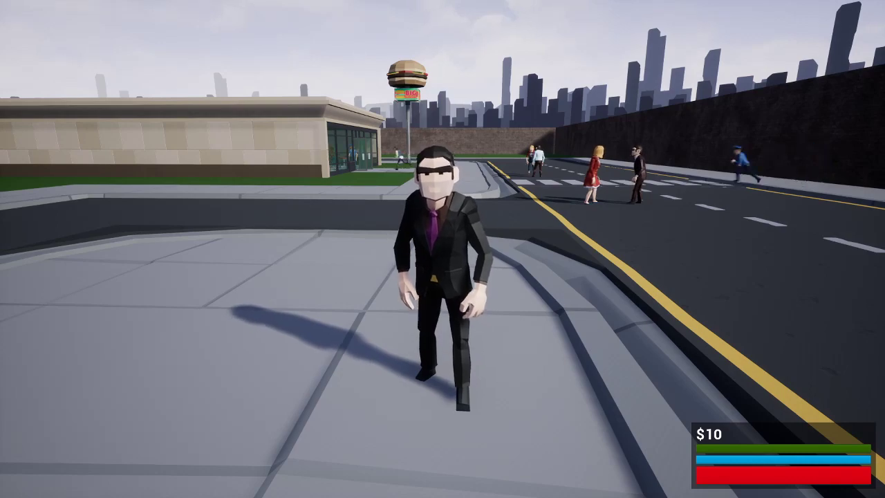
key("w")
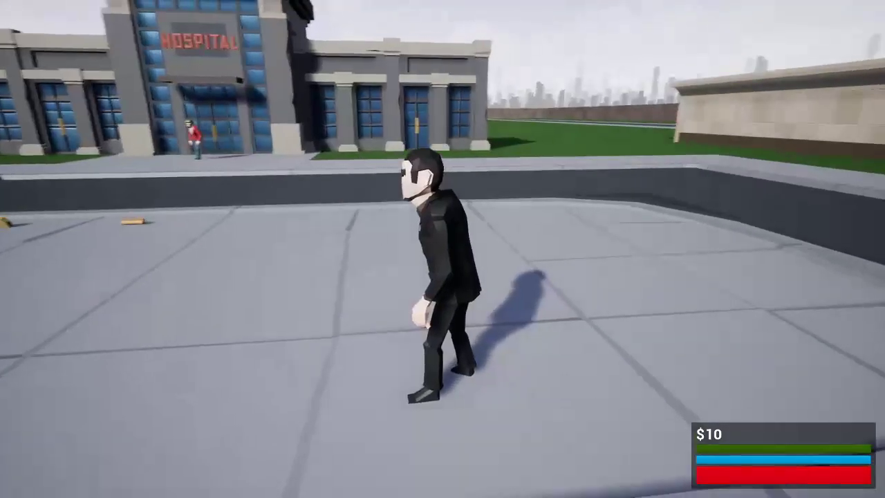
key("s")
key("s")
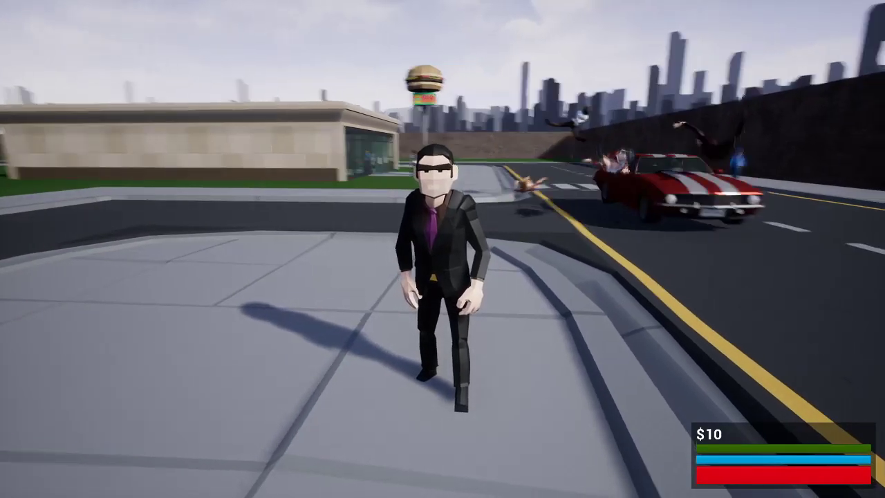
Step: Walk across the paved island to the curb opposite the hospital and circle the hot dog and taco
key("w")
key("w")
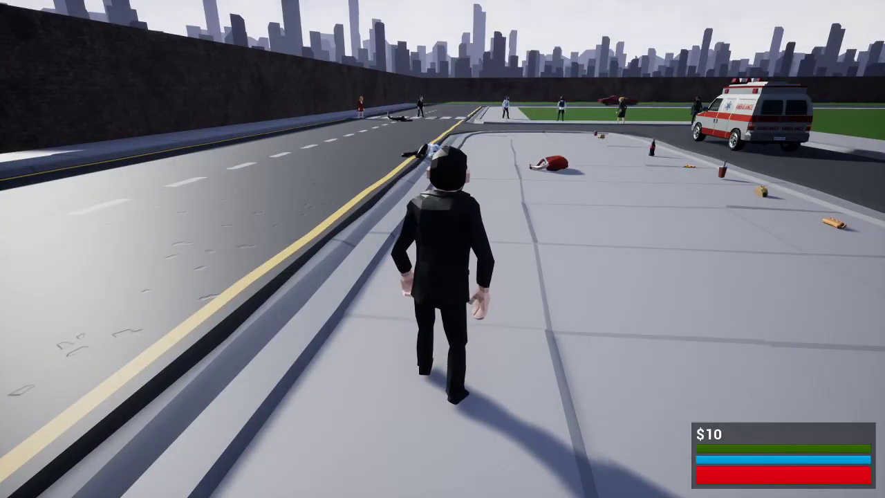
key("w")
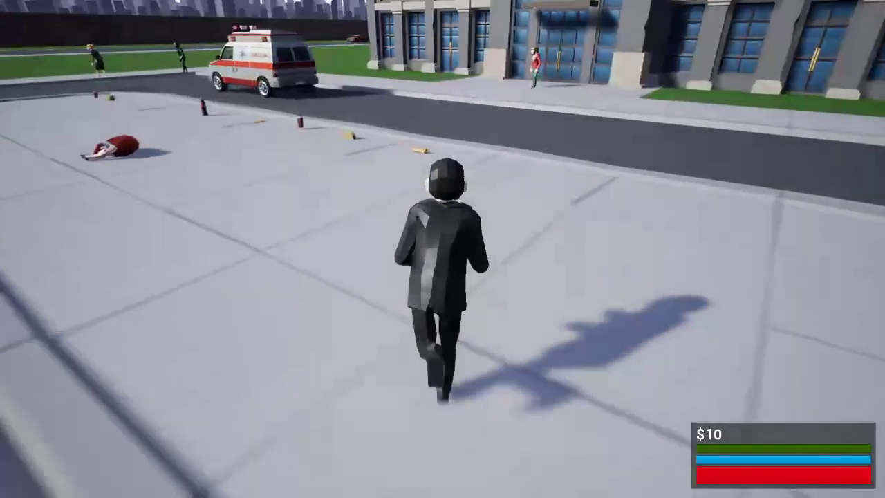
key("w")
key("d")
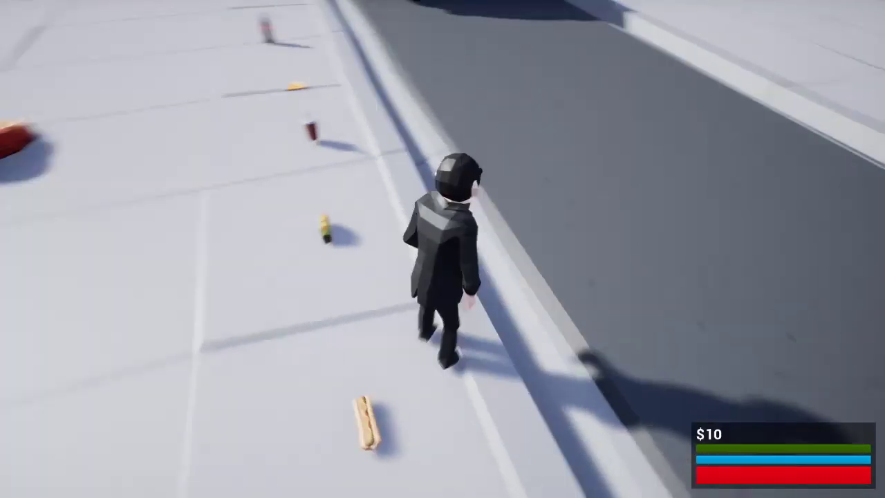
key("w")
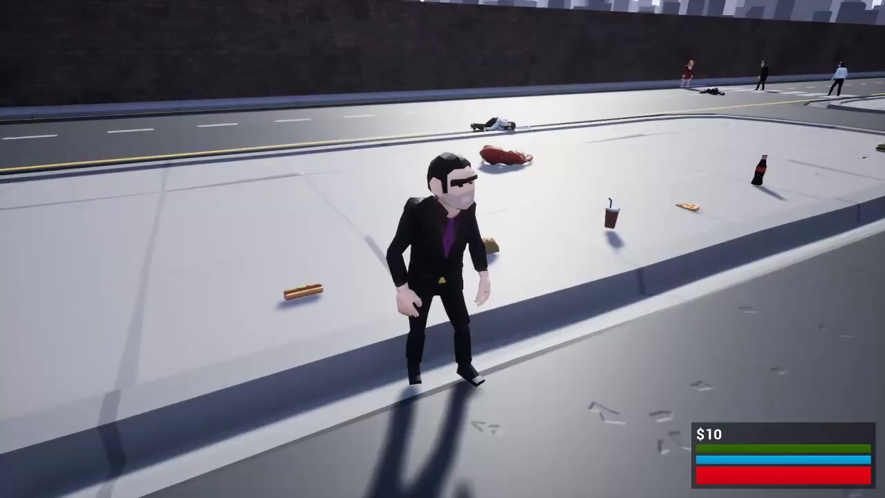
key("w")
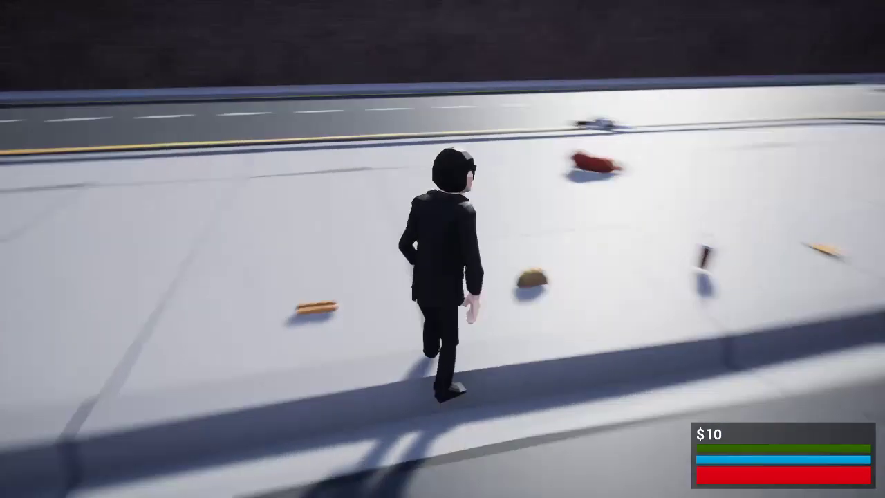
Step: Walk along the paved island past the fallen pedestrian and the cola bottle, collecting the cash on the ground
key("w")
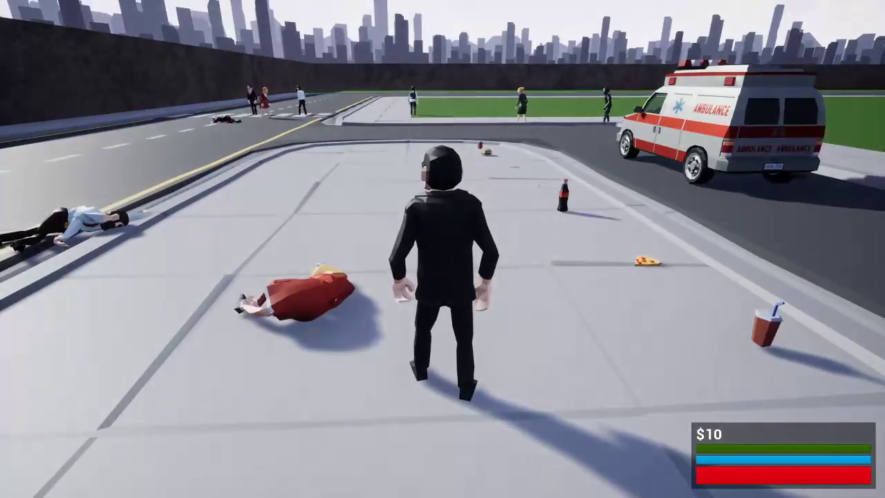
key("w")
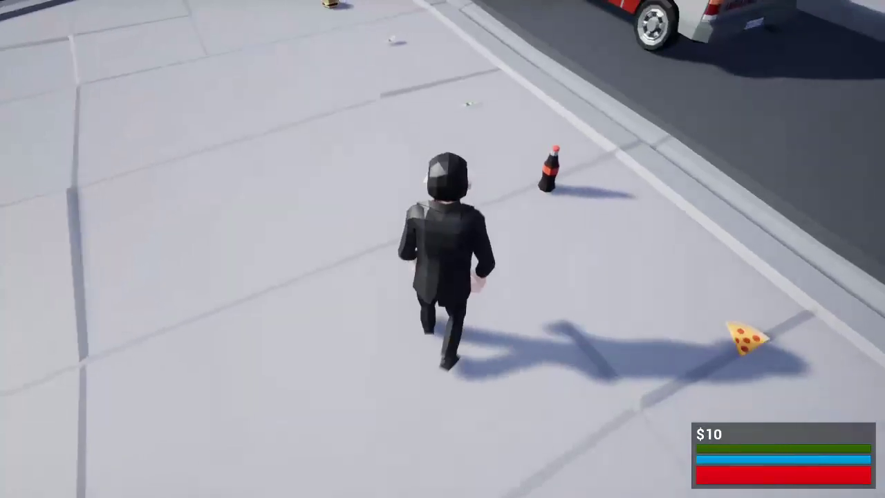
key("w")
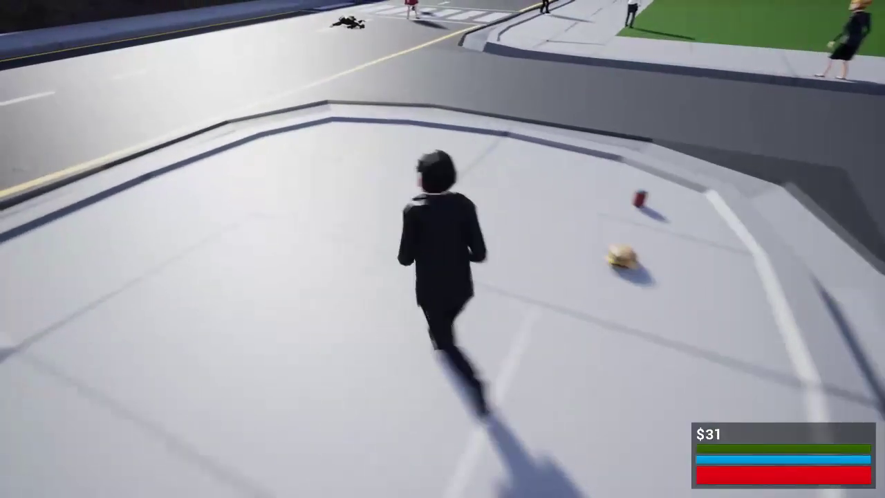
Step: Run down the road past the fallen pedestrians toward the crosswalk by the burger restaurant
key("w")
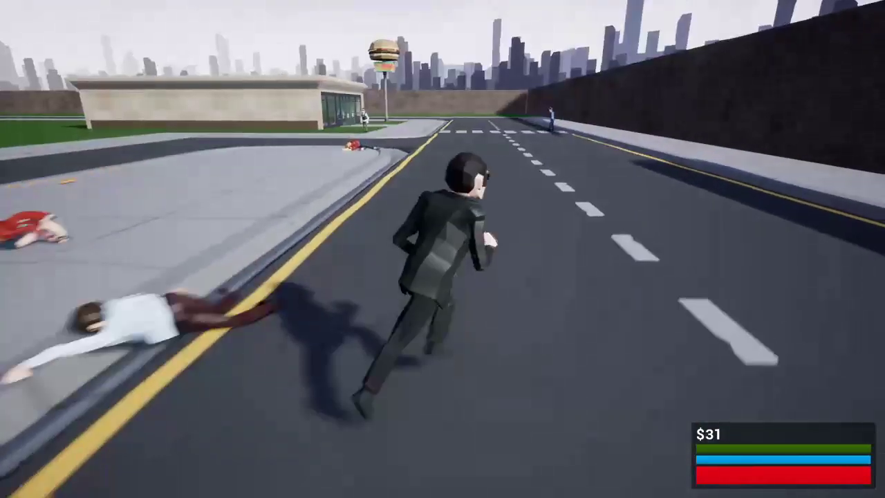
key("w")
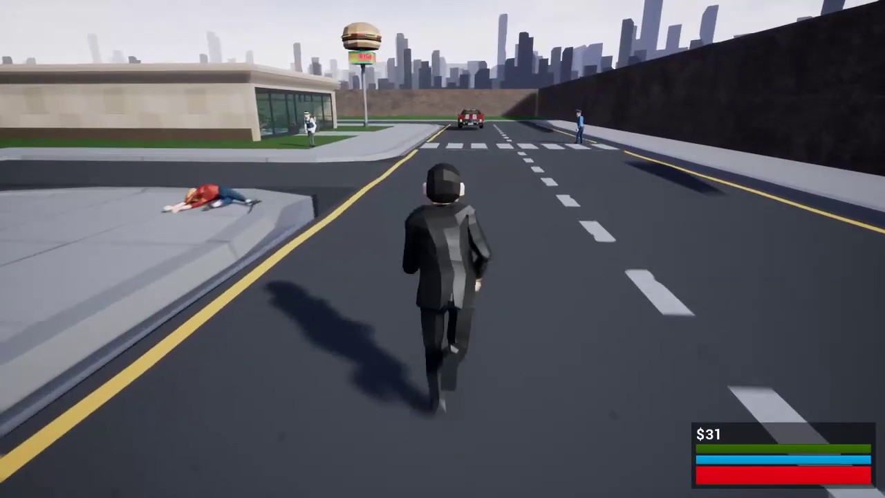
key("w")
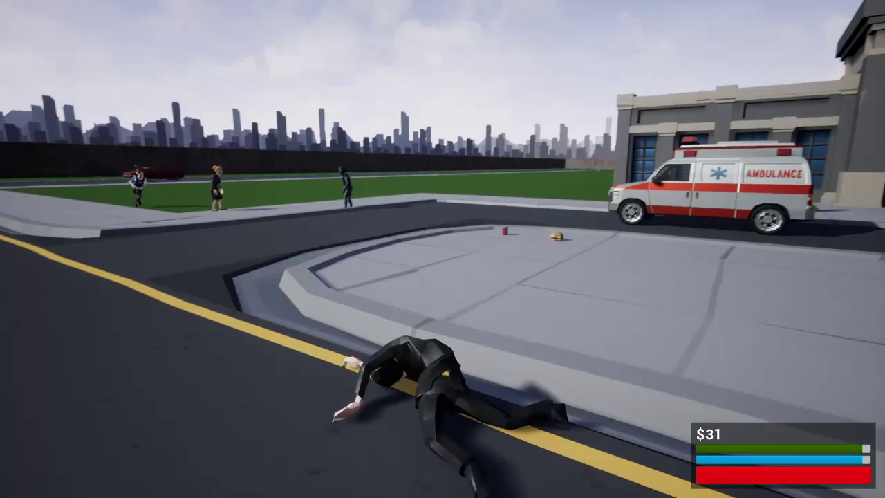
Step: Quit CardinalSimplicity and launch the FartNite application from the FartNite folder on Storage Drive (F:)
key("Escape")
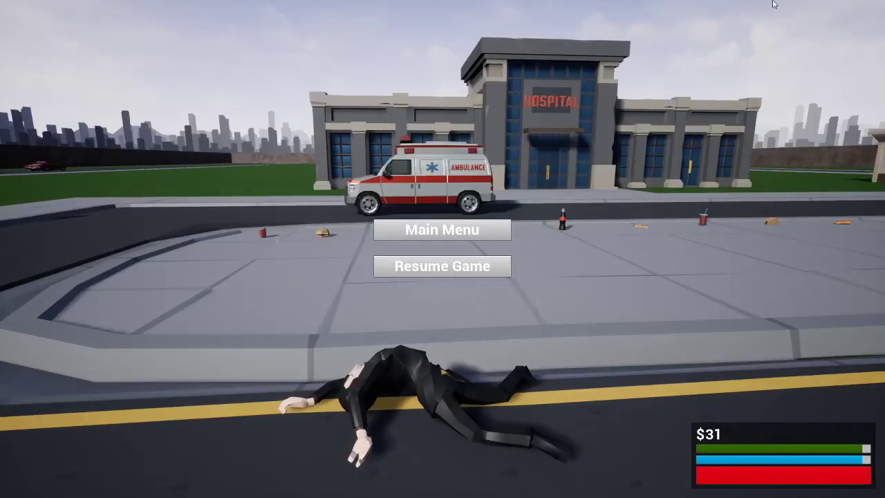
left_click(484, 230)
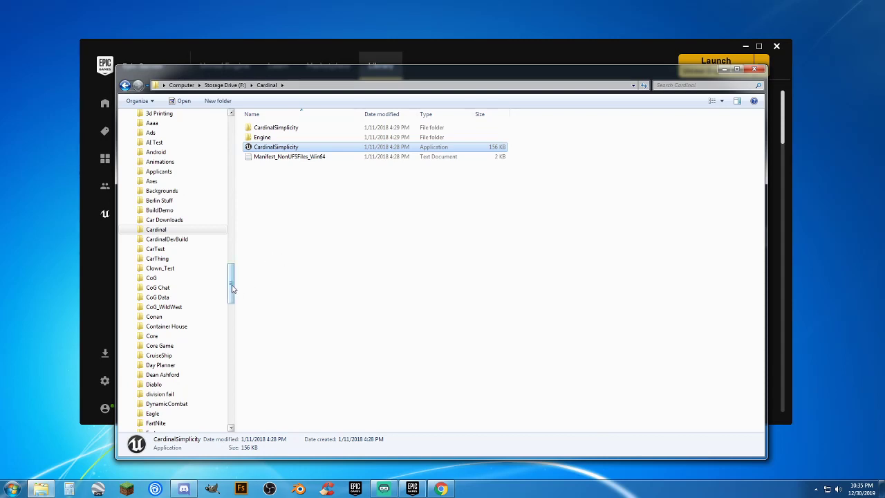
left_click_drag(232, 288, 233, 297)
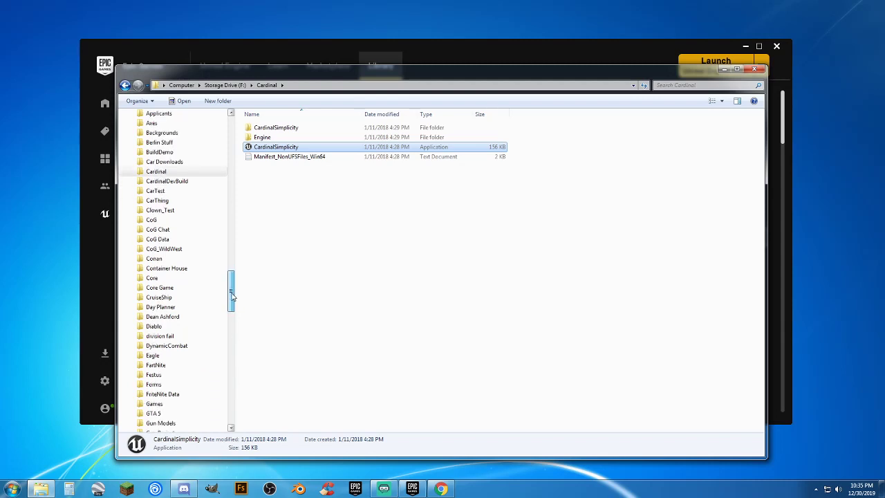
left_click(177, 329)
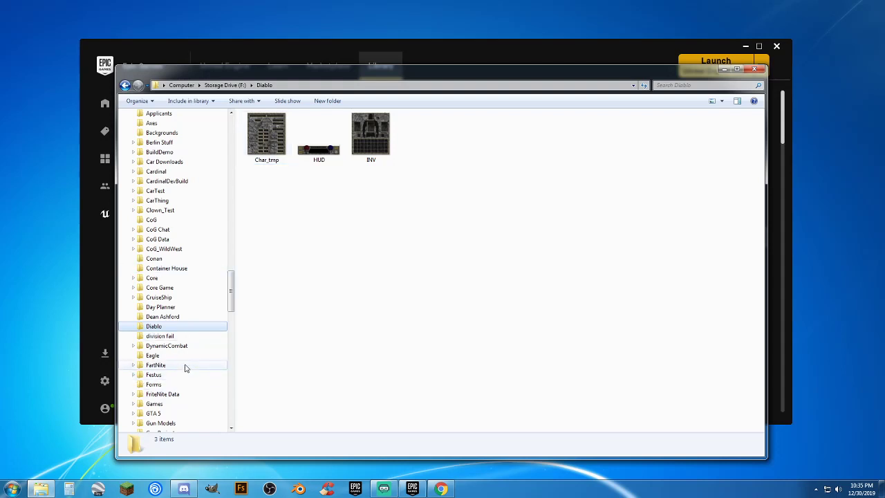
scroll(187, 366, "down", 2)
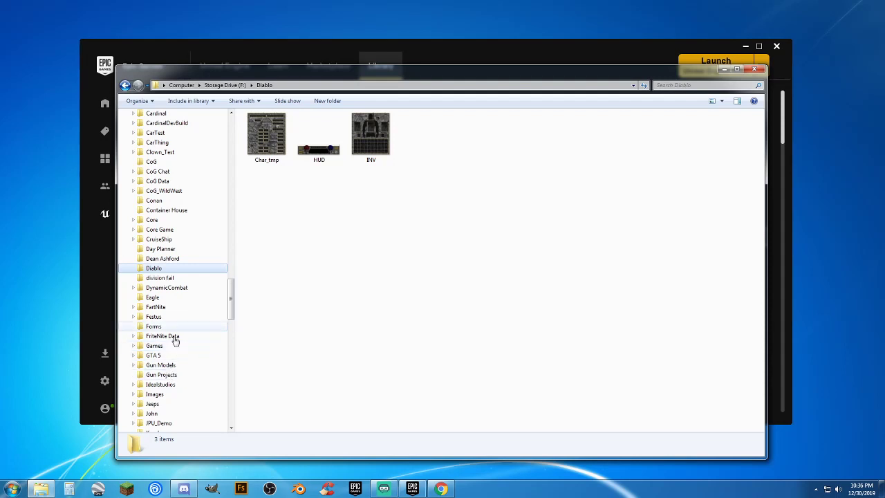
left_click(157, 307)
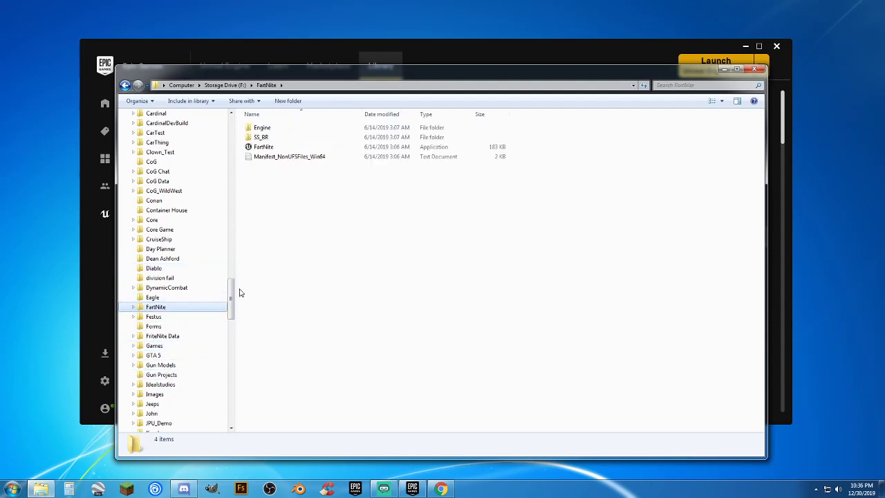
left_click(284, 151)
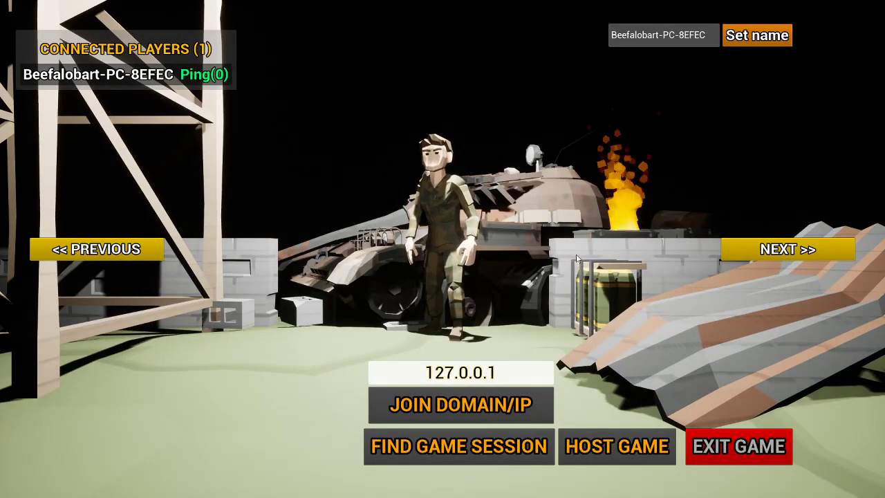
Step: Cycle forward through the playable characters to the shirtless soldier in green trousers
left_click(775, 255)
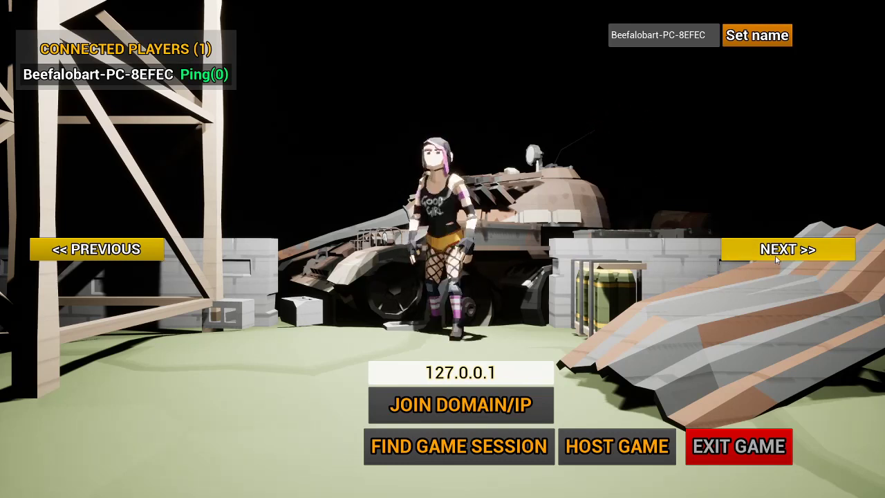
left_click(776, 259)
left_click(775, 259)
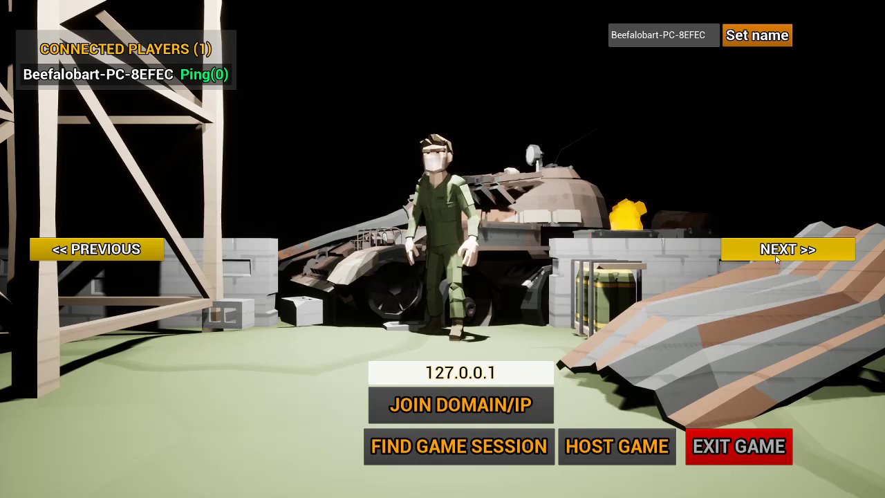
left_click(775, 259)
left_click(775, 259)
left_click(776, 259)
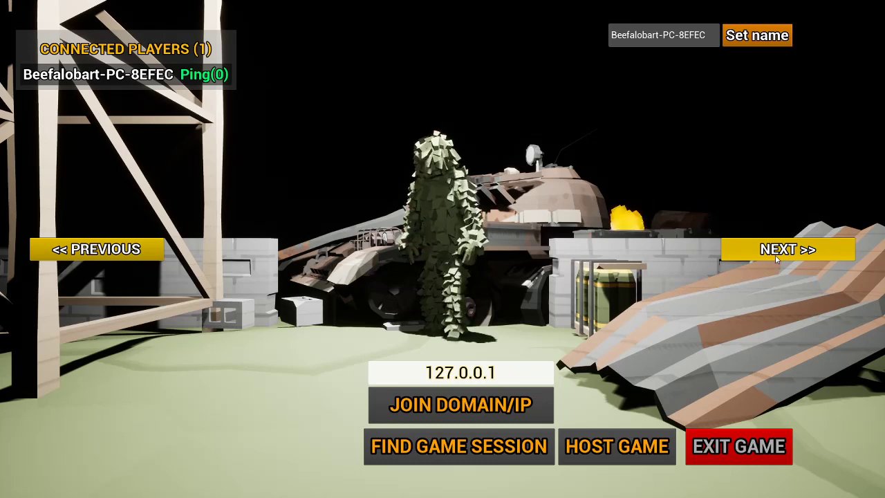
left_click(776, 260)
left_click(775, 259)
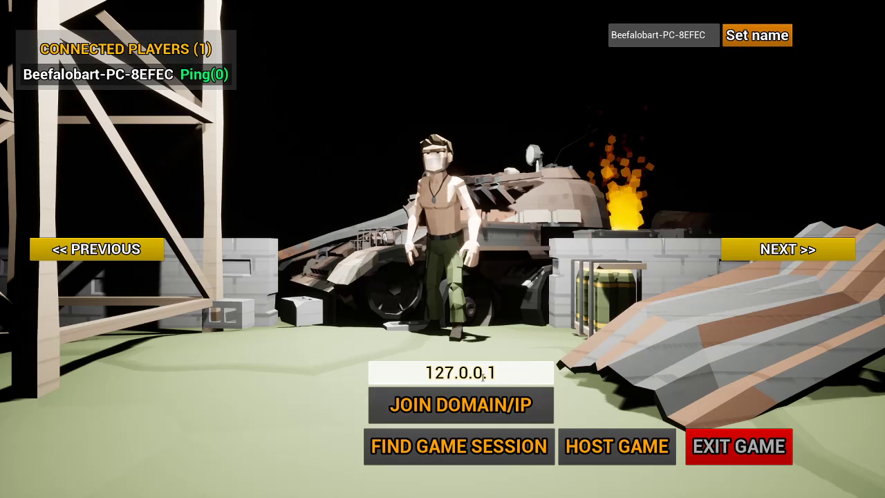
Step: Open the host game settings and review the mode choices, the minimum players field and the available maps
left_click(592, 452)
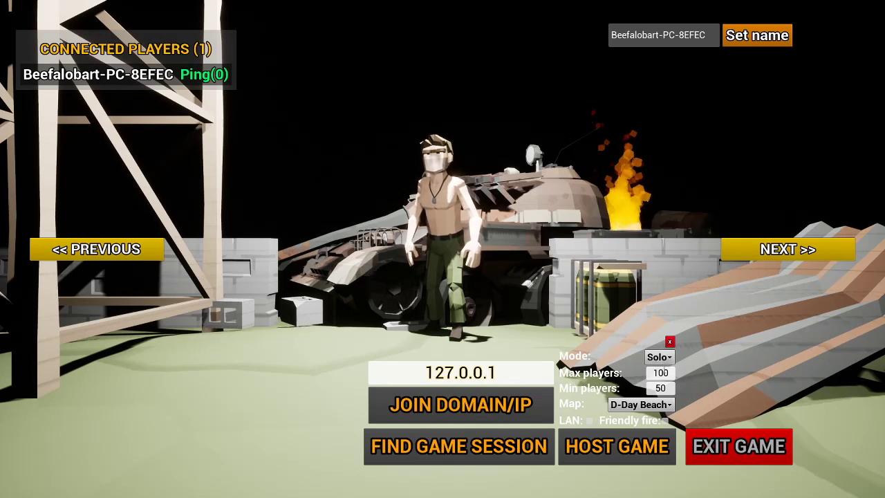
left_click(662, 357)
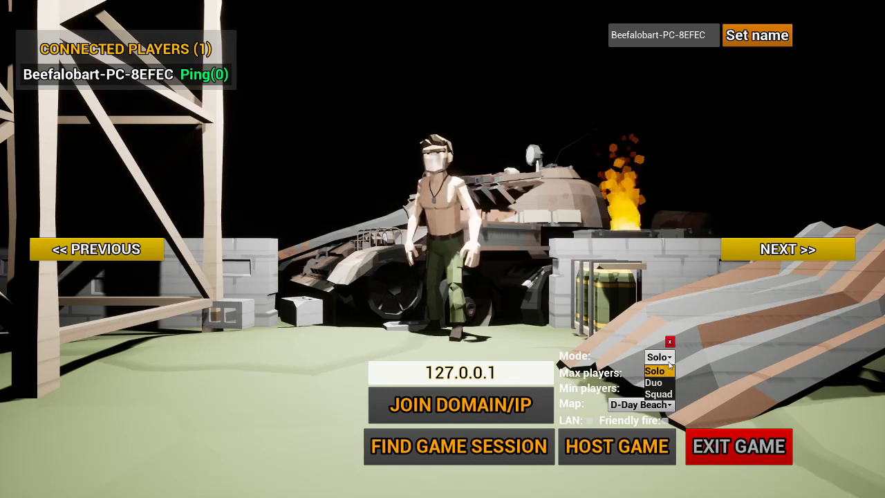
left_click(668, 360)
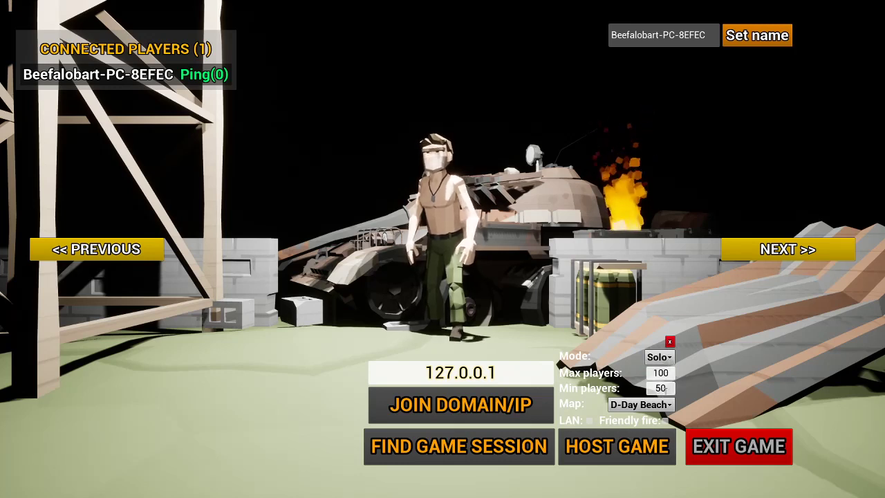
left_click(669, 389)
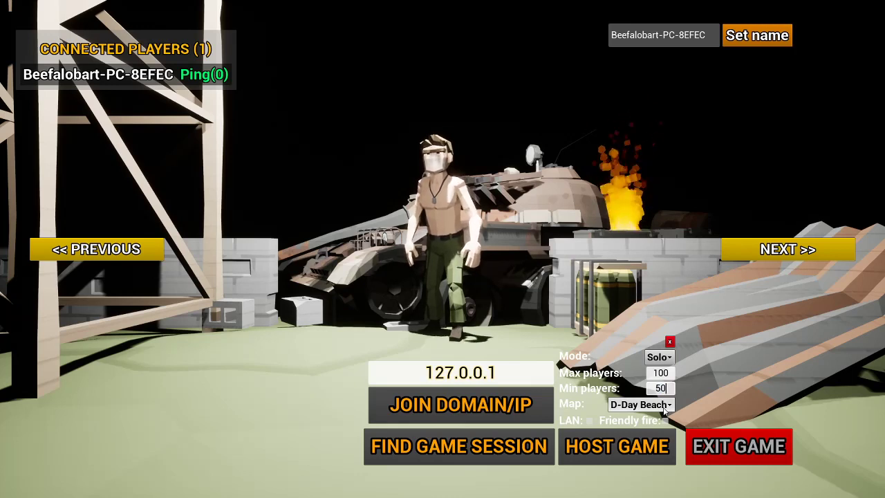
left_click(663, 408)
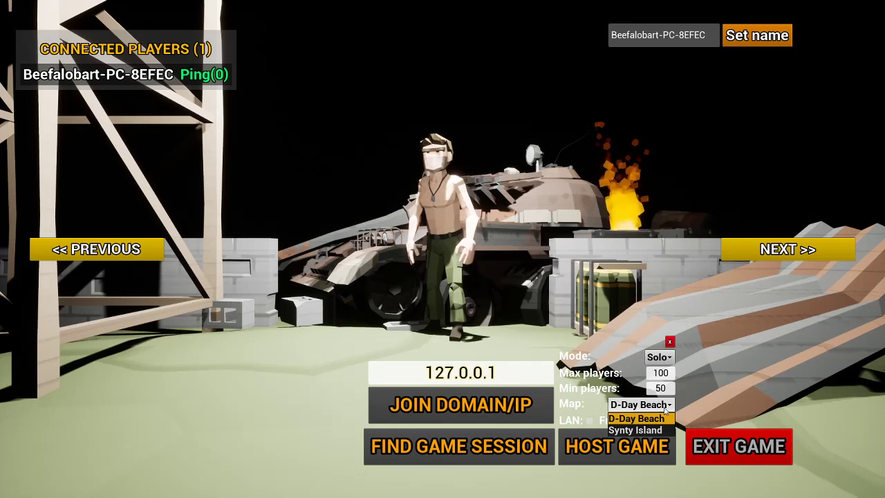
left_click(615, 414)
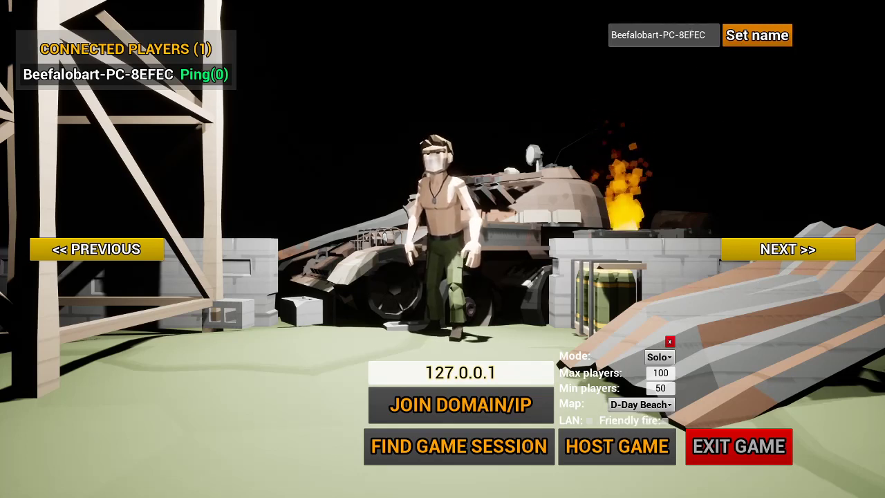
Step: Remove the computer suffix from the player name and apply the shortened name
left_click_drag(706, 36, 664, 36)
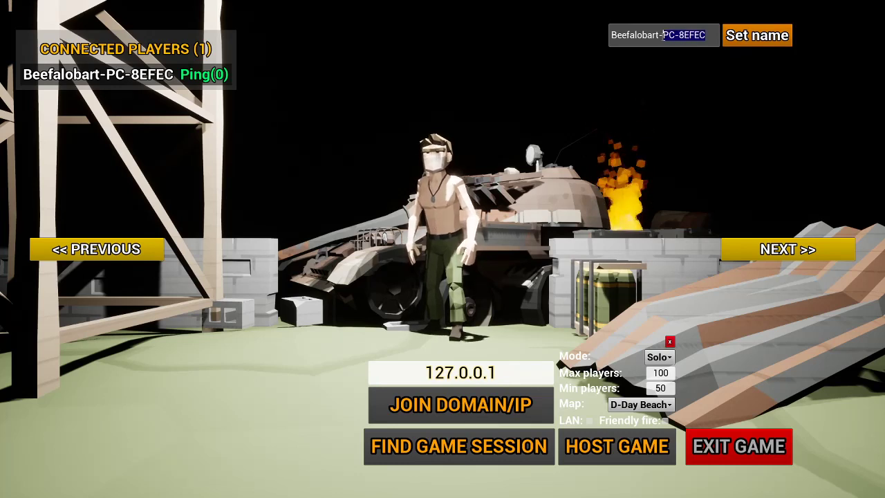
key("BackSpace")
key("BackSpace")
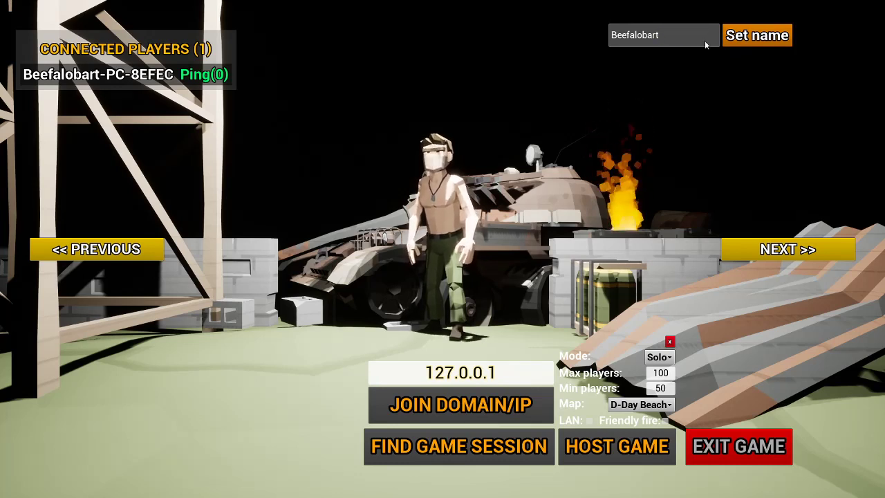
left_click(750, 36)
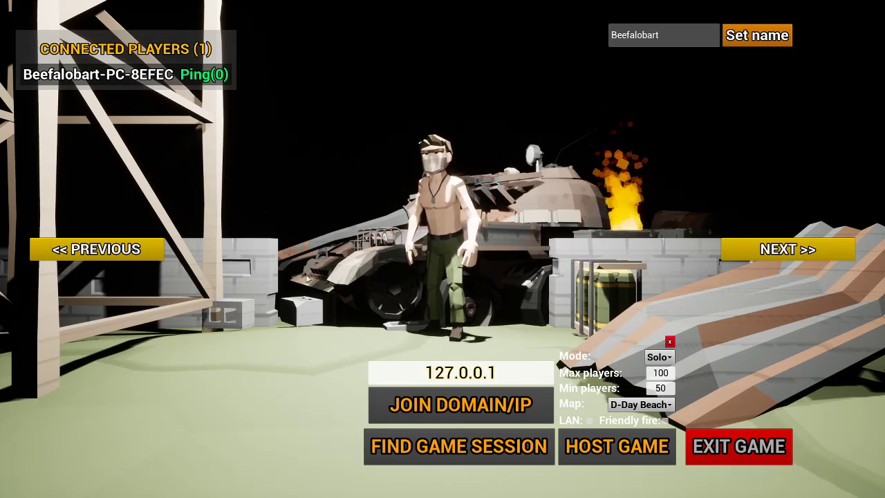
Step: Host a Solo game on the D-Day Beach map with 100 max and 50 min players and load its level
left_click(609, 461)
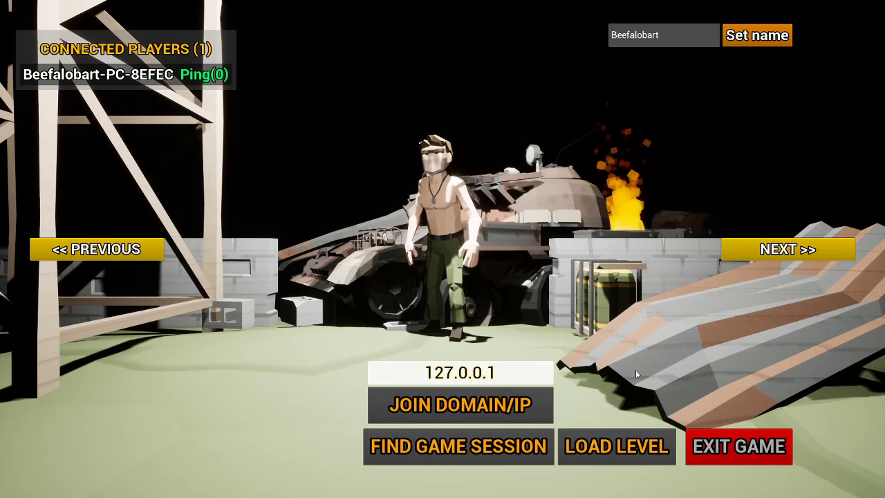
left_click(602, 451)
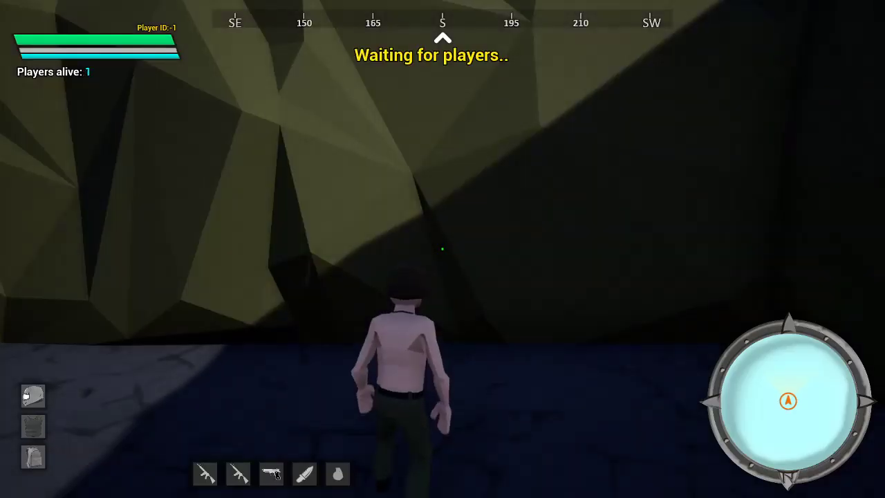
Step: Run around the walled stone waiting area, exploring its corners and cliff walls
key("w")
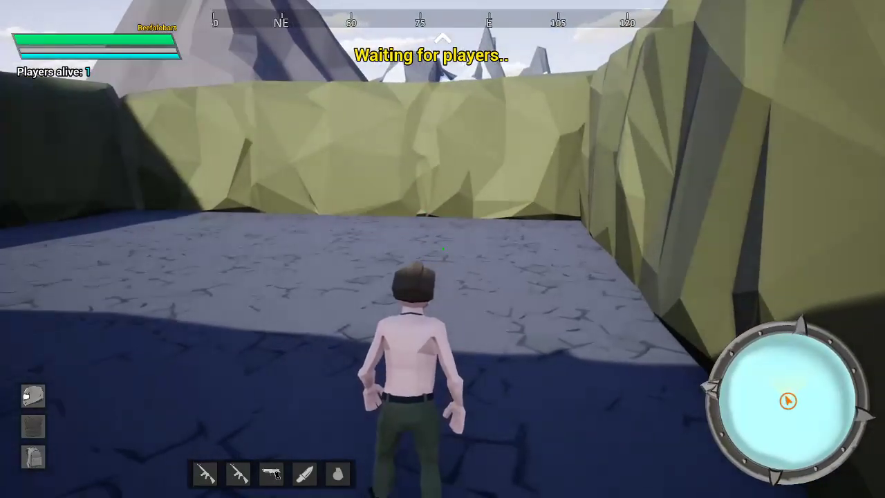
key("w")
key("w")
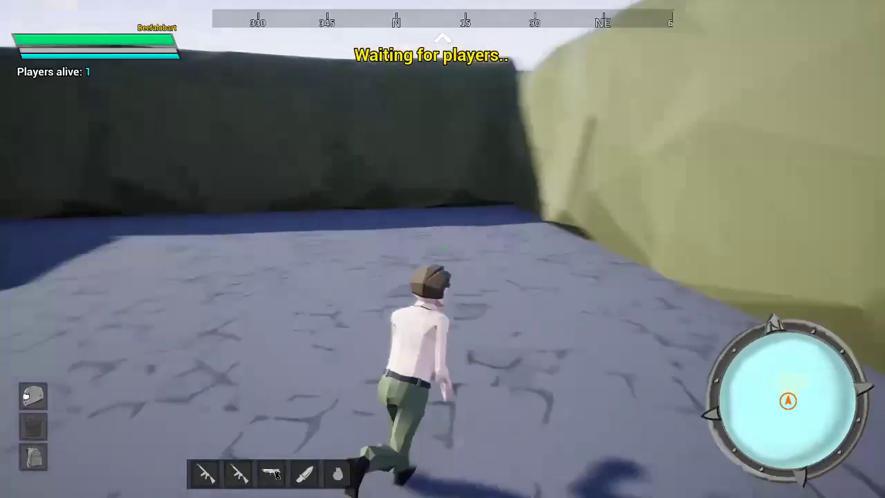
key("w")
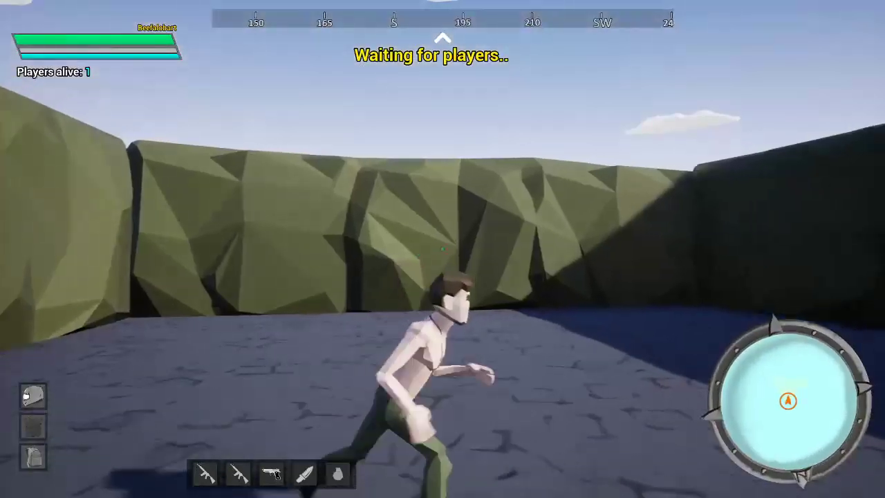
key("w")
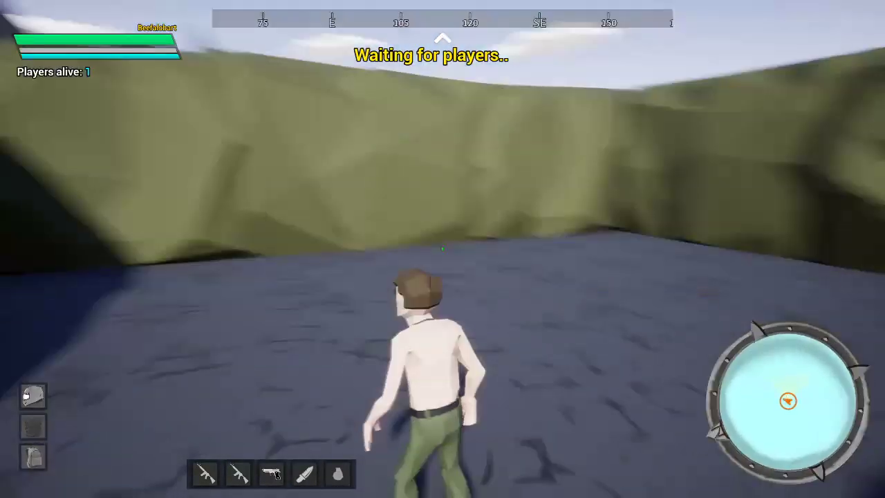
key("w")
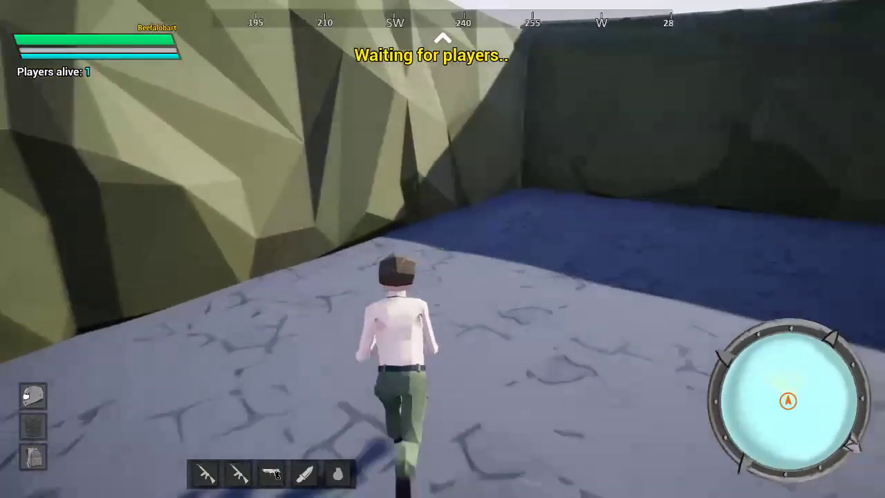
key("w")
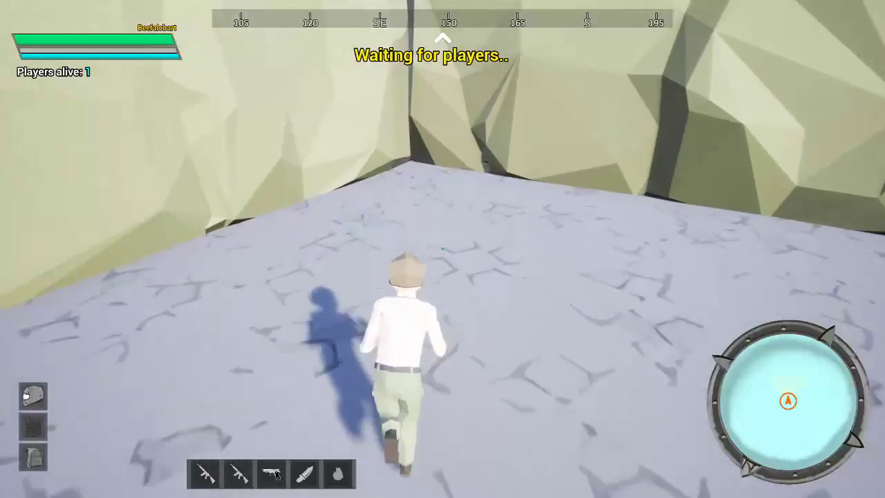
key("w")
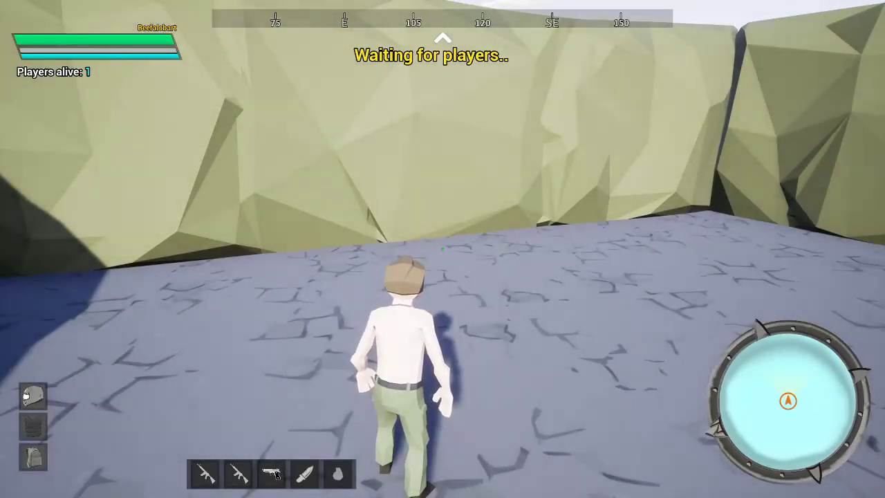
key("w")
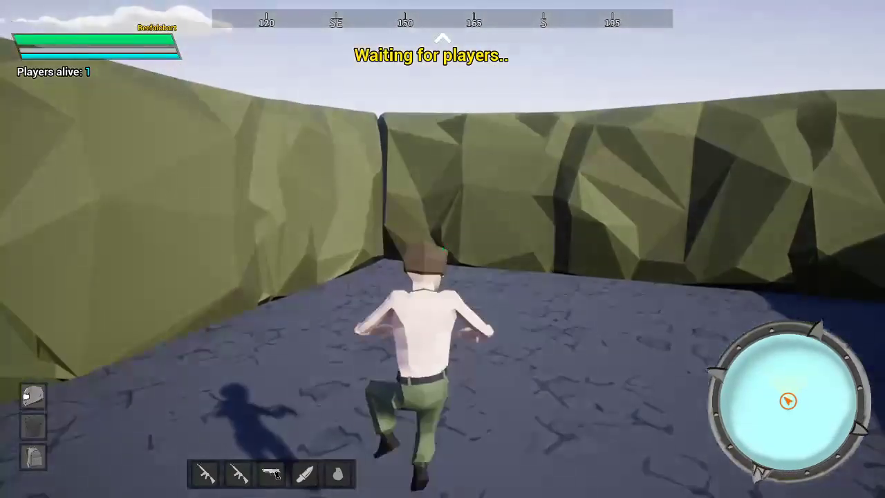
key("w")
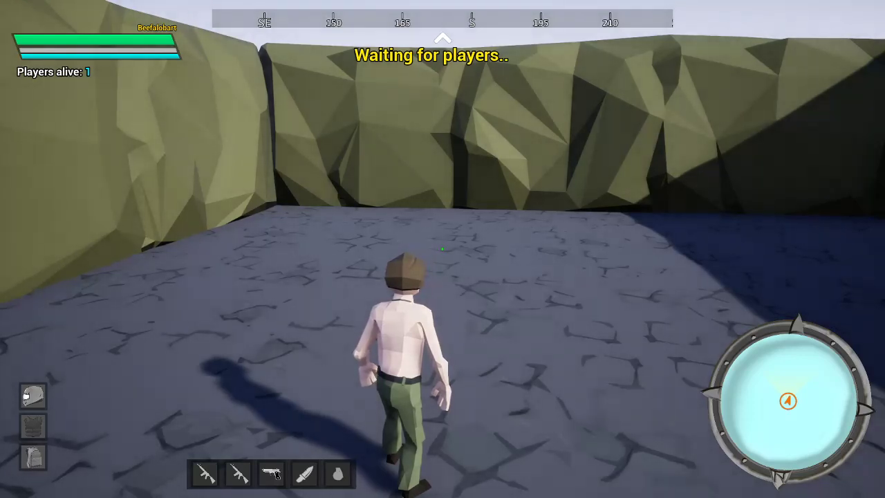
key("w")
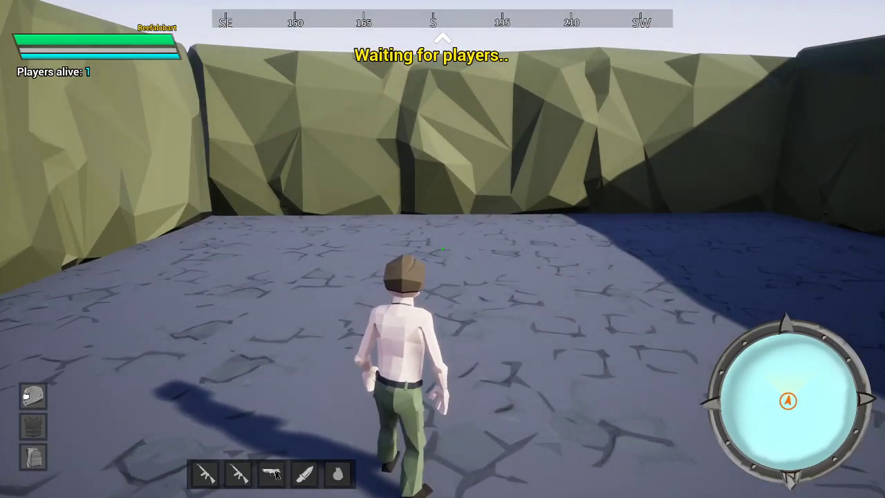
left_click(442, 249)
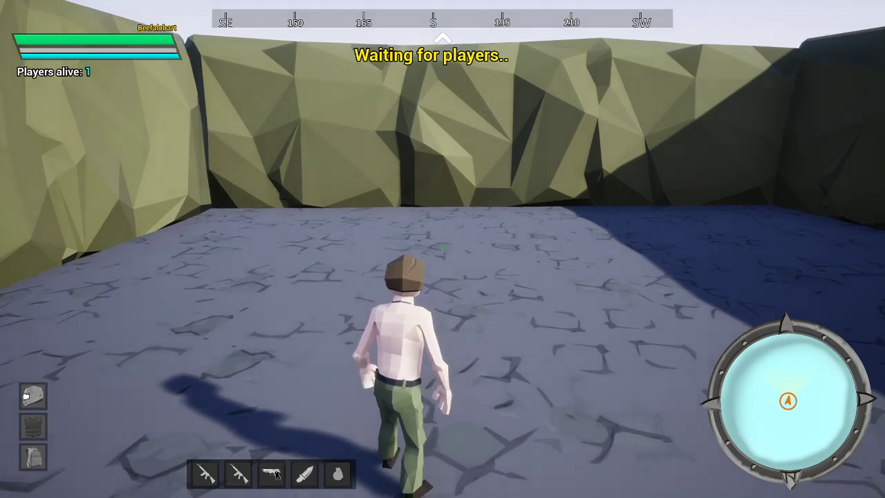
key("w")
key("d")
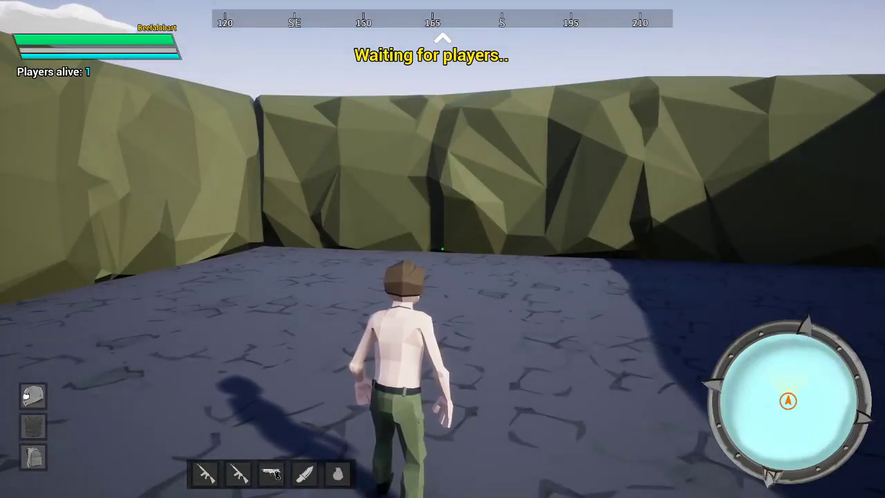
Step: Exit the match to the lobby, host a Solo game on the Synty Island map and load its level
key("Escape")
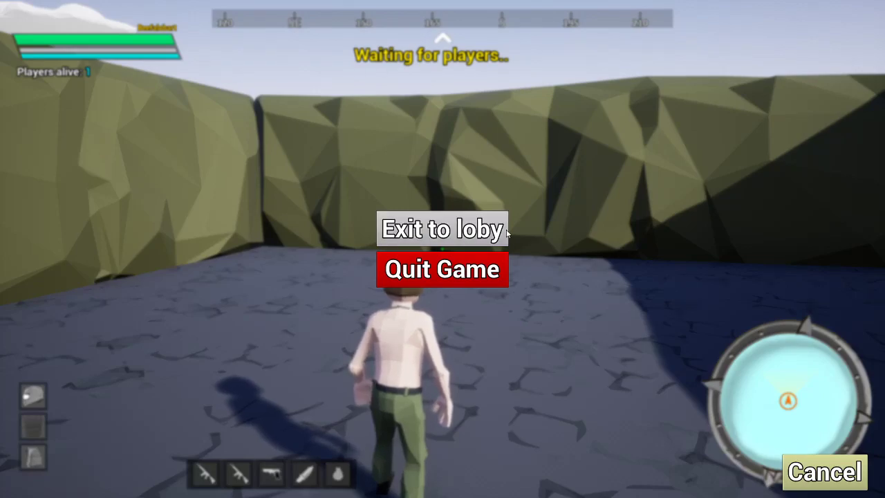
left_click(484, 228)
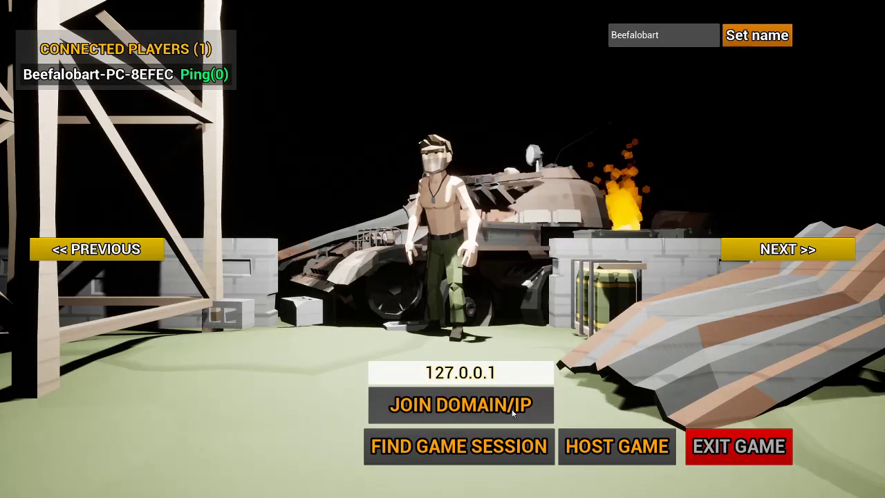
left_click(563, 453)
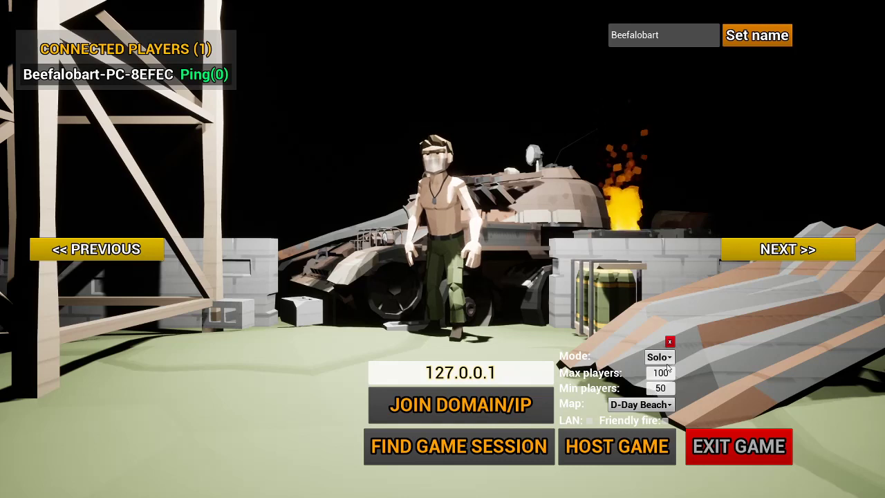
left_click(639, 405)
left_click(636, 429)
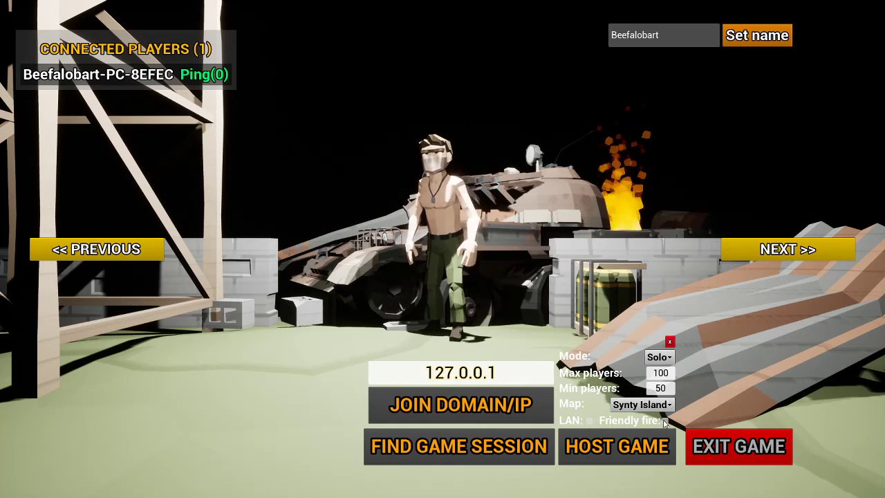
left_click(606, 452)
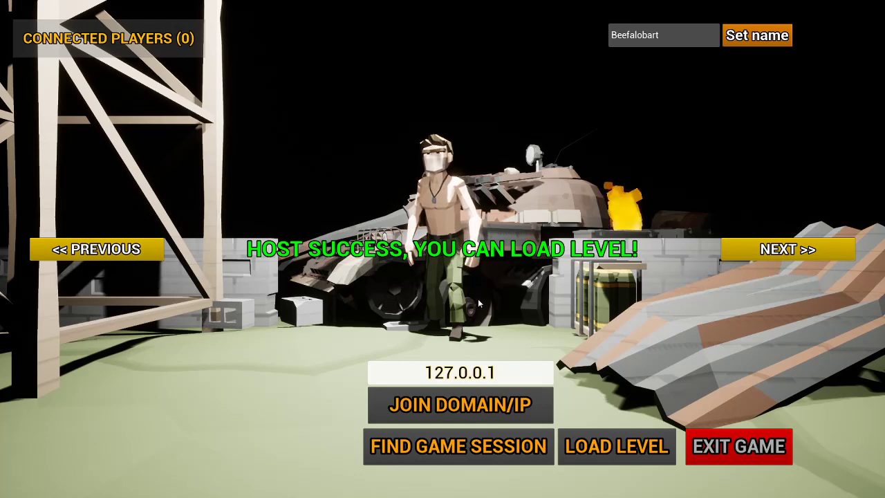
left_click(592, 446)
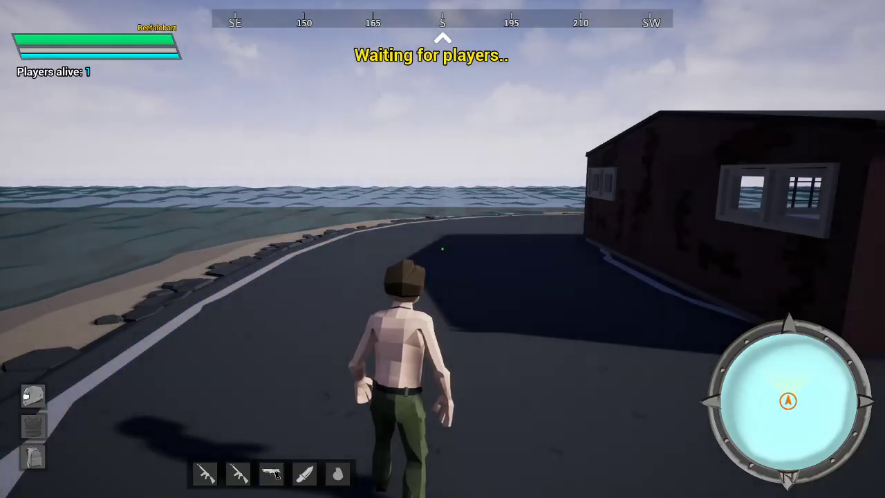
Step: Run through the brick building's opposite doorways and around its outer walls along the island's paved shoreline
key("w")
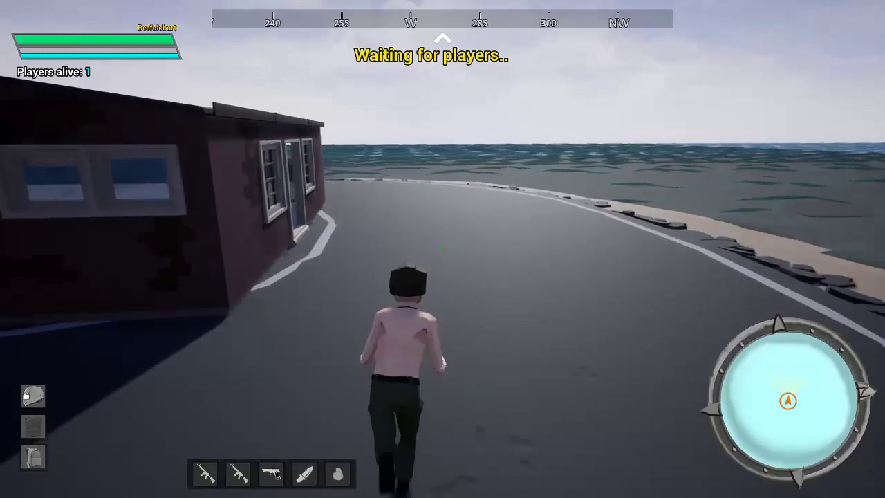
key("w")
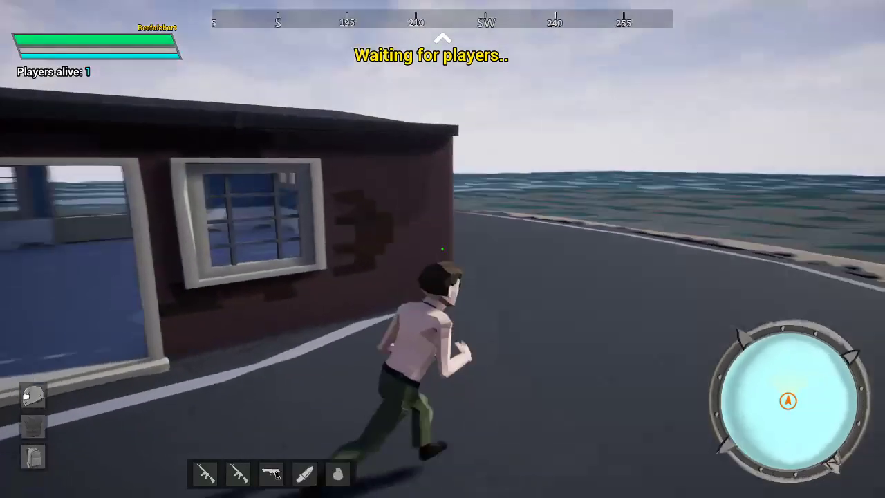
key("w")
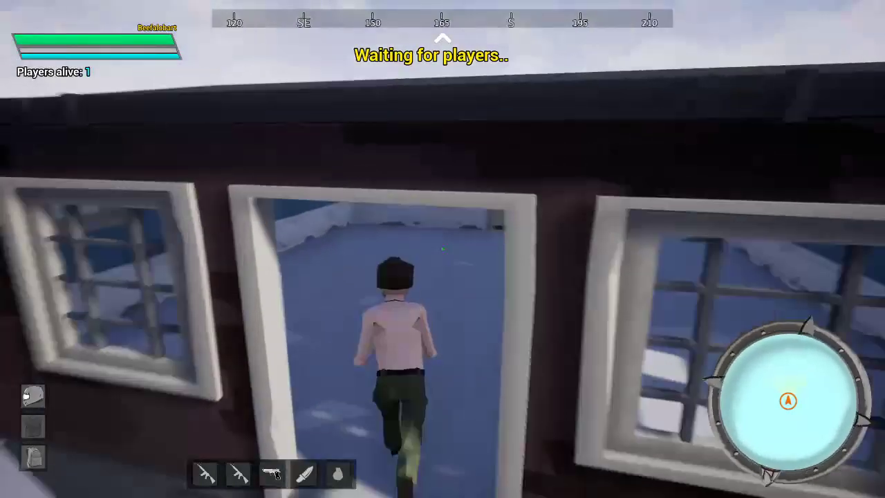
key("w")
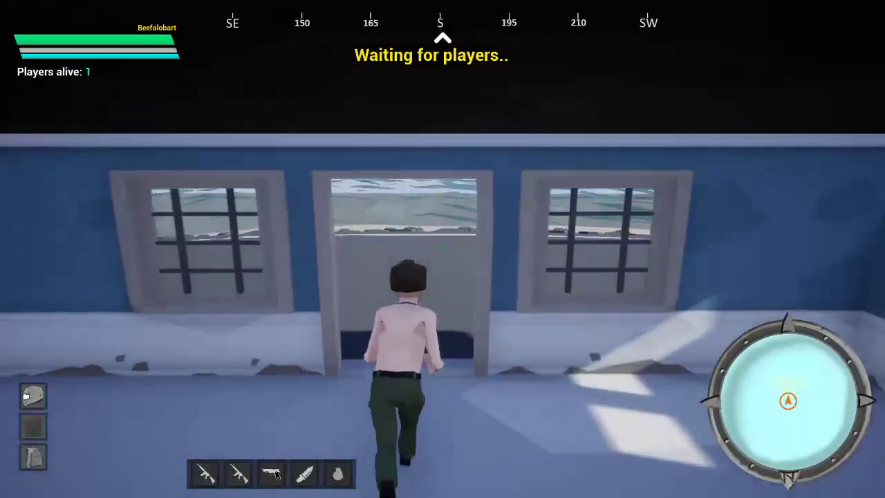
key("w")
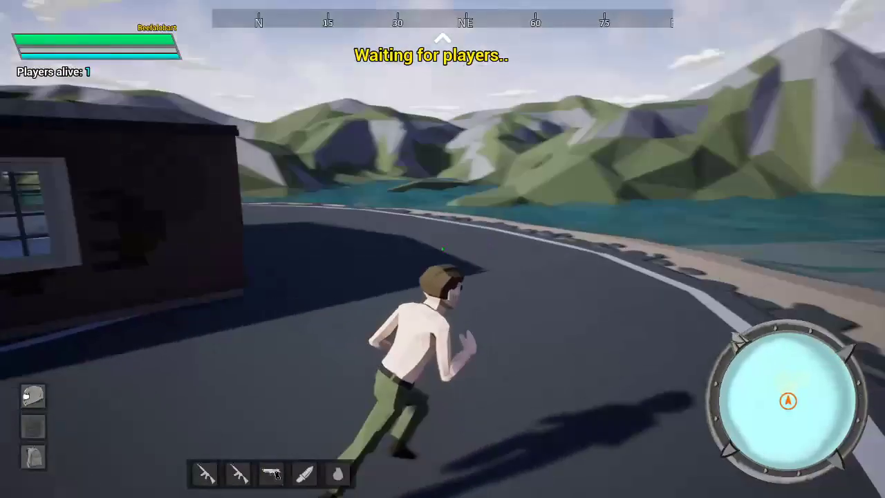
key("w")
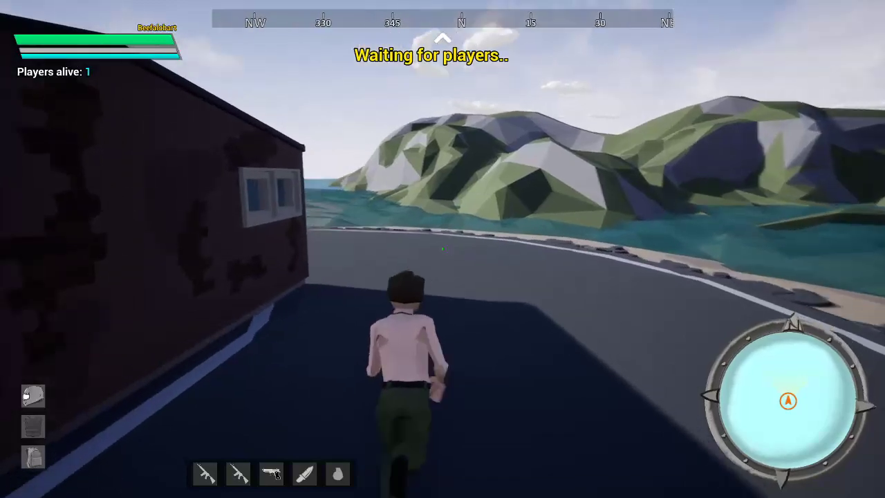
Step: Run along the island's paved road and beach edge, viewing the mountains across the water and circling back to the brick building
key("w")
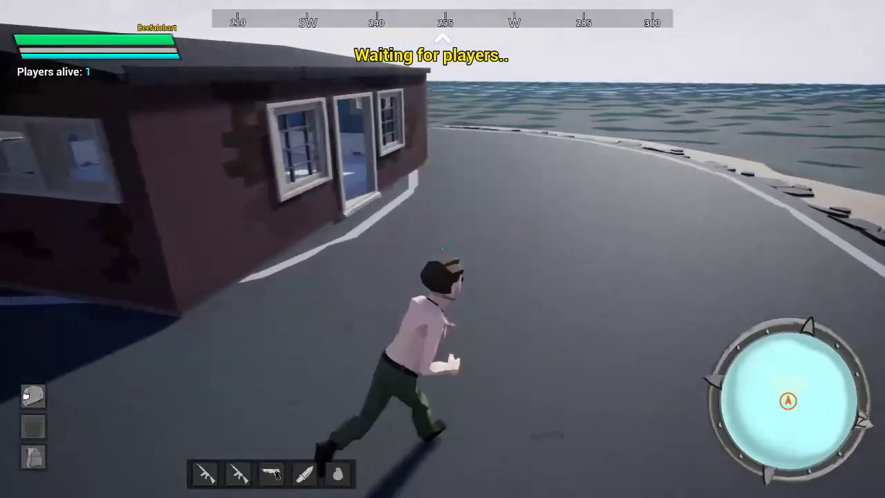
key("w")
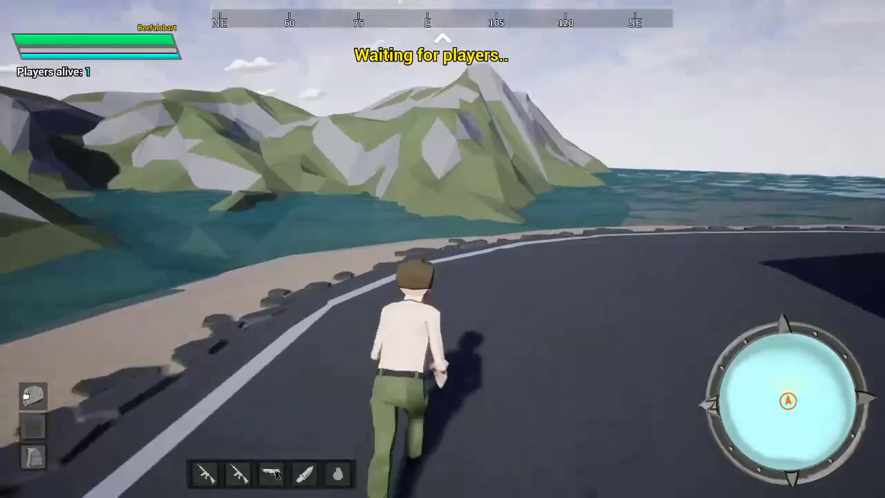
key("w")
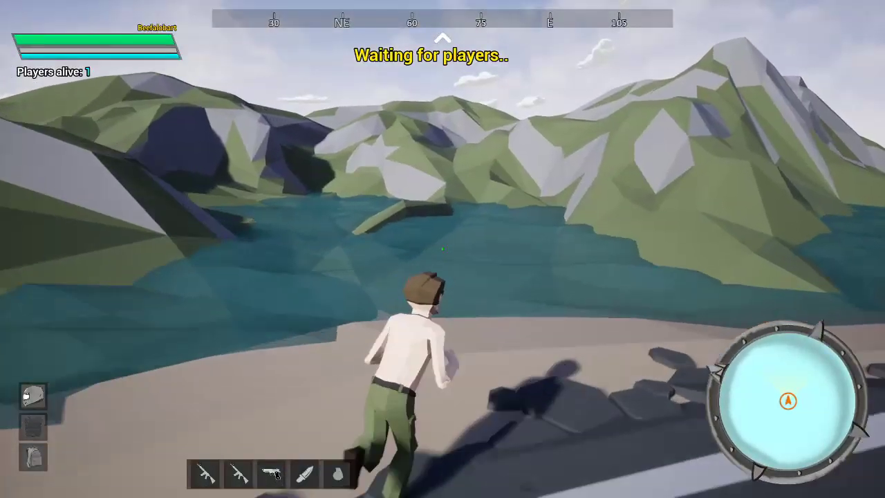
key("w")
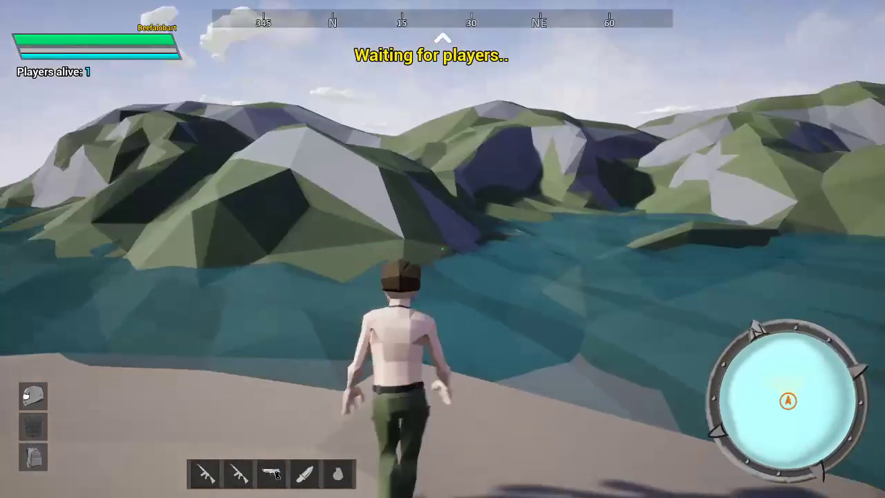
key("w")
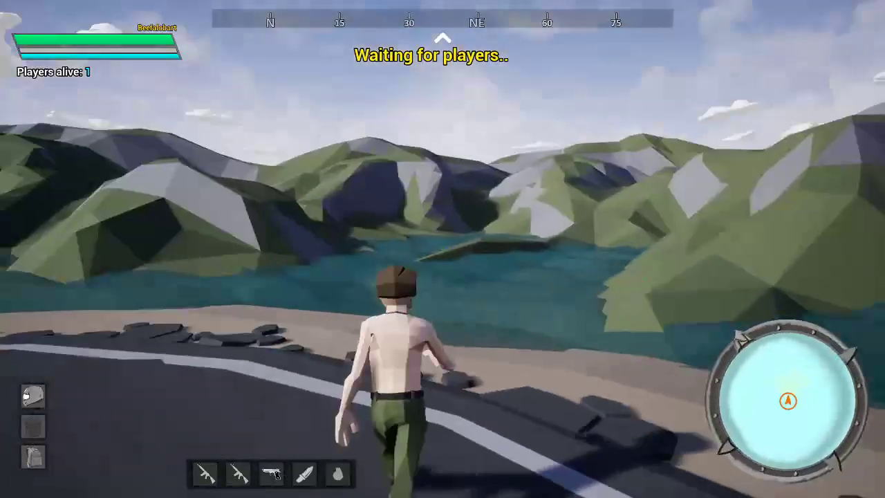
key("w")
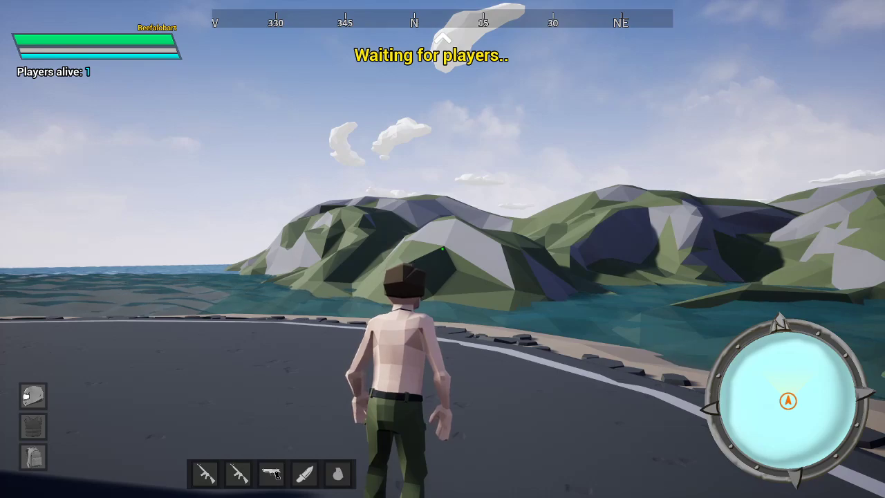
key("w")
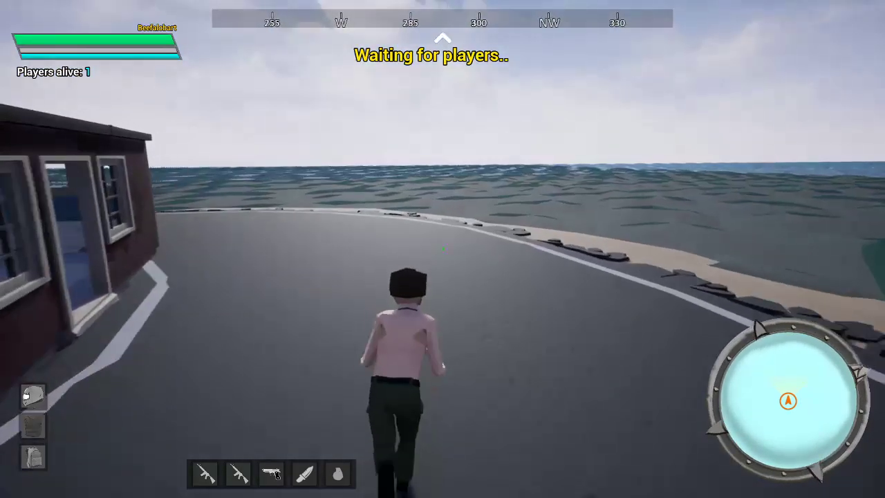
key("a")
key("d")
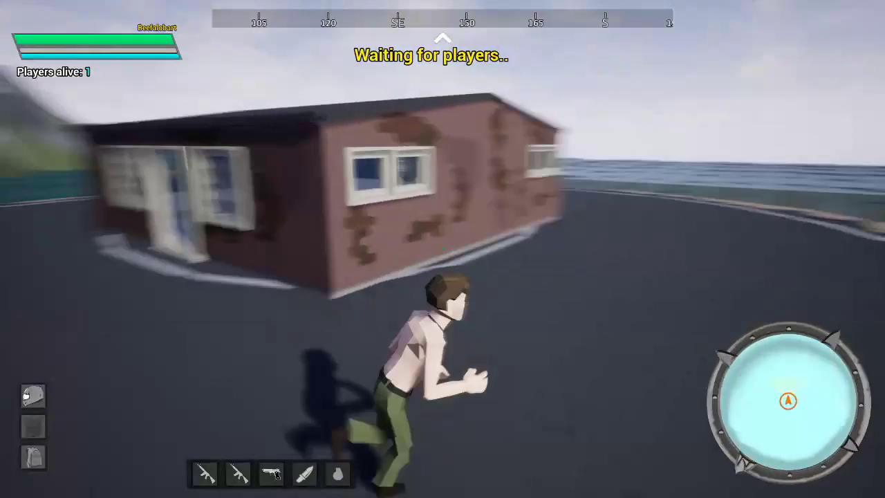
key("Escape")
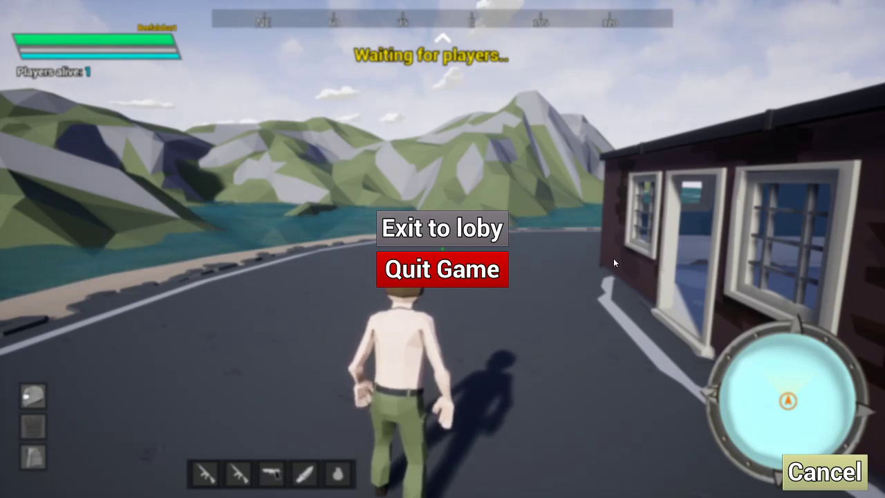
left_click(473, 275)
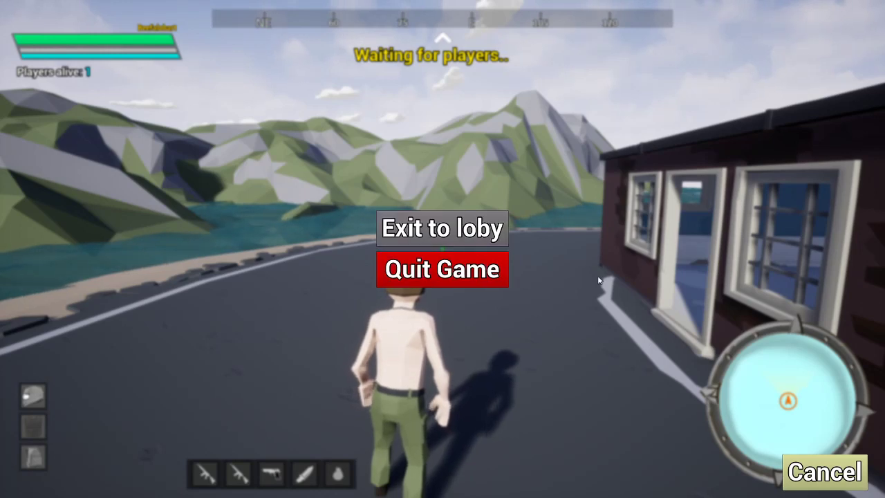
left_click(824, 472)
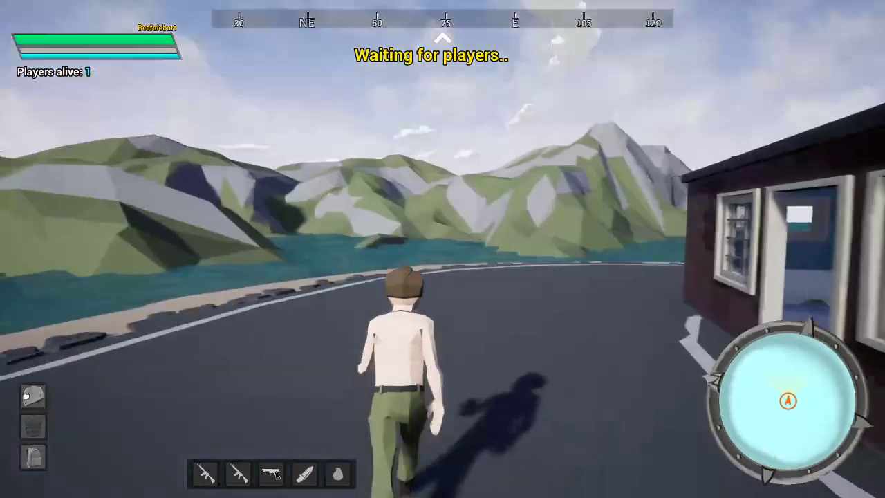
Step: Walk from the building's doorway side toward the rocky shoreline and look over the surrounding low-poly mountains
key("w")
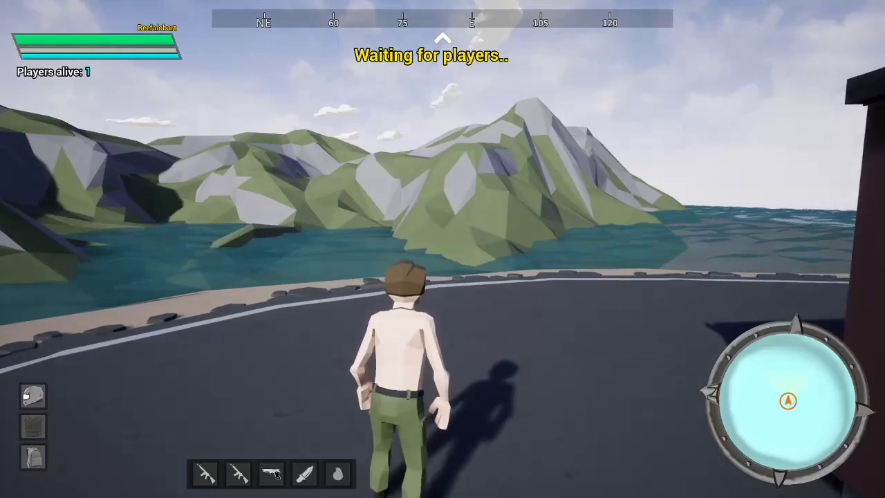
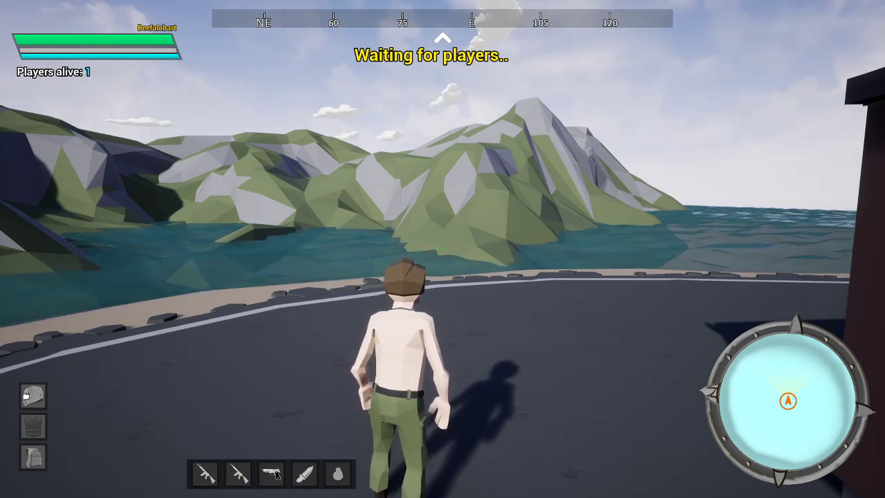
key("w")
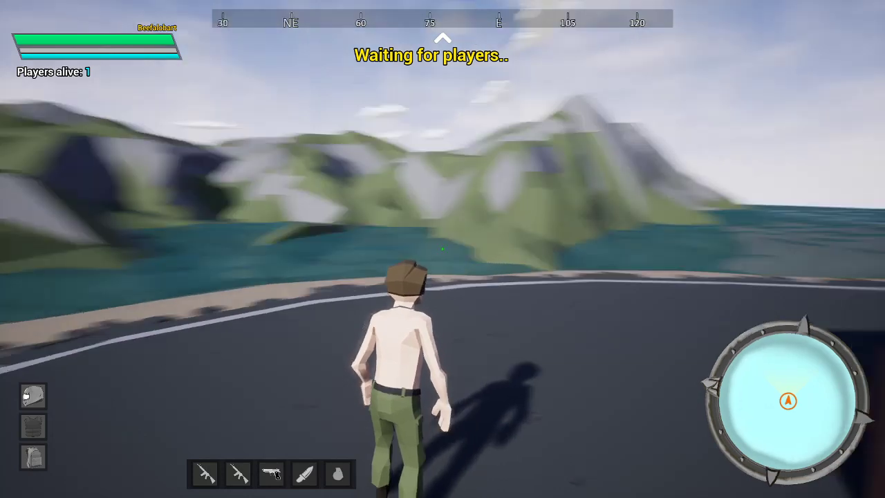
key("w")
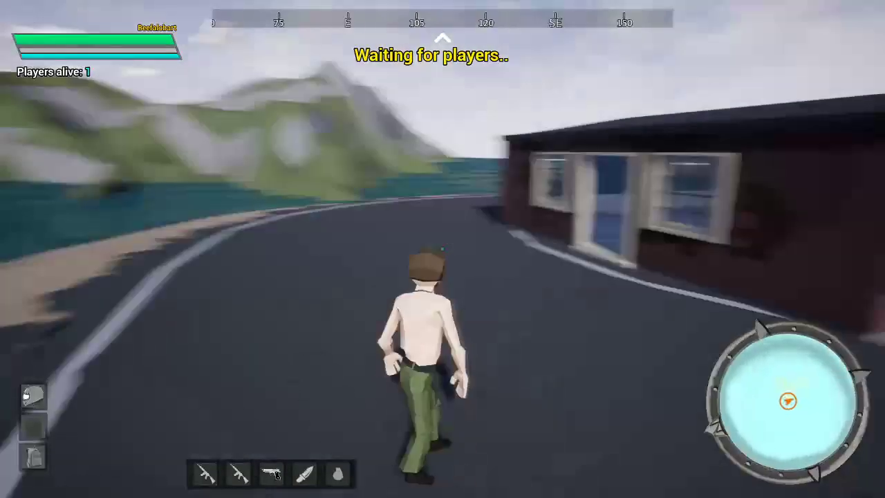
key("w")
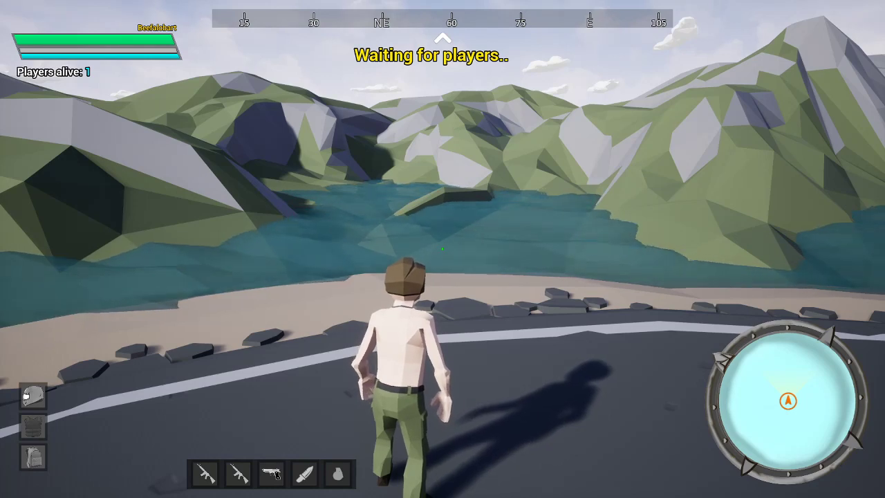
Step: Exit the match to the lobby and cycle forward through the characters to the one in the black "Good Girl" top
key("Escape")
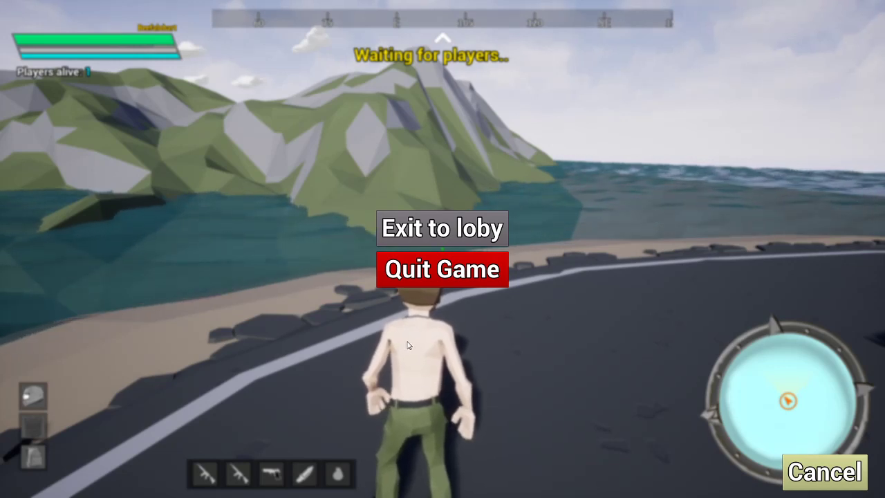
left_click(445, 231)
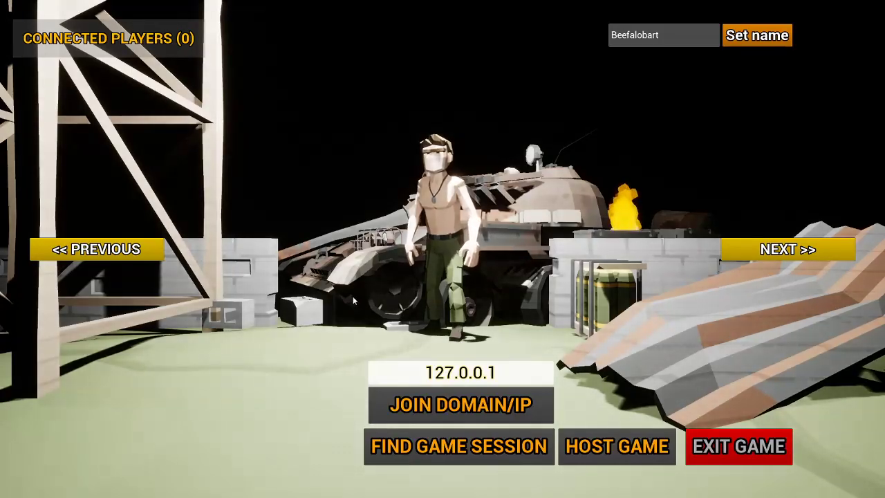
left_click(751, 254)
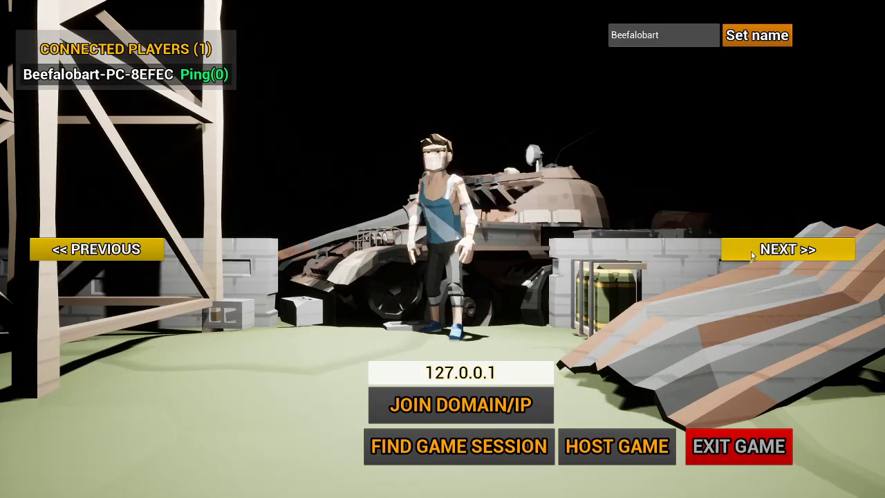
left_click(751, 254)
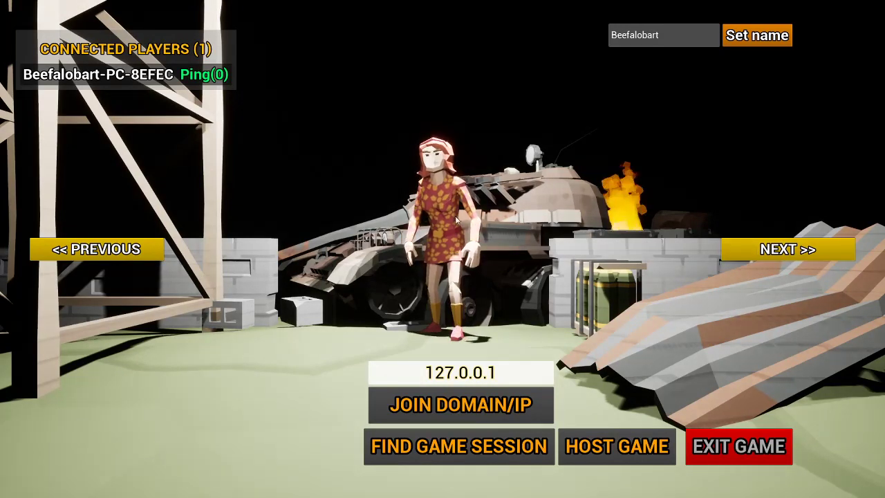
left_click(762, 260)
left_click(760, 259)
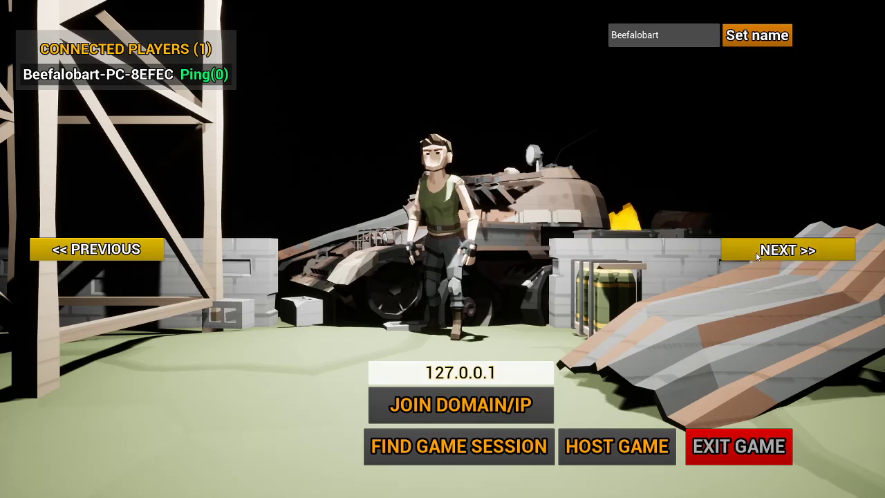
left_click(753, 258)
left_click(748, 260)
left_click(745, 258)
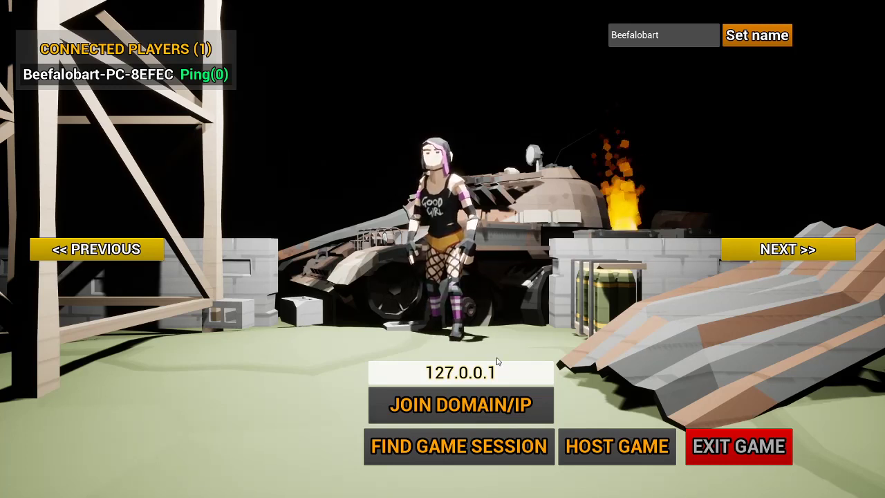
Step: Exit FartNite and launch the TB4_FarmPack application from its folder on the storage drive
mouse_move(498, 372)
left_mouse_down()
mouse_move(432, 372)
mouse_move(496, 373)
left_mouse_up()
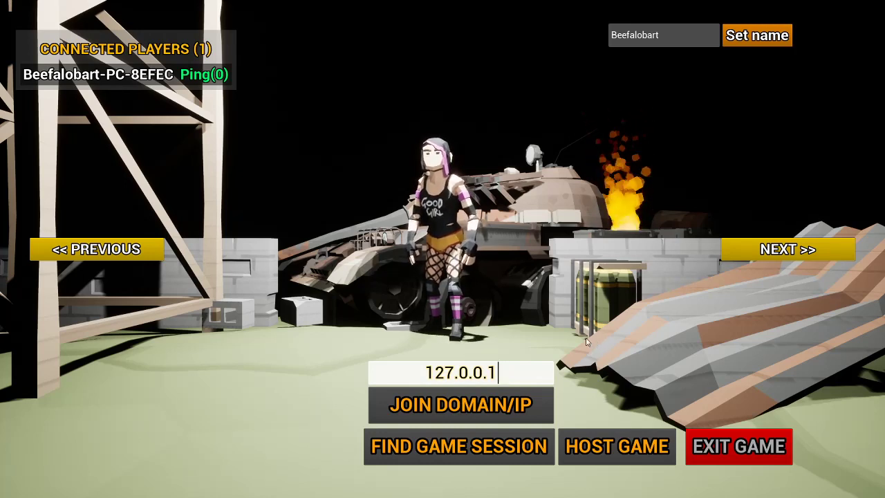
left_click(726, 448)
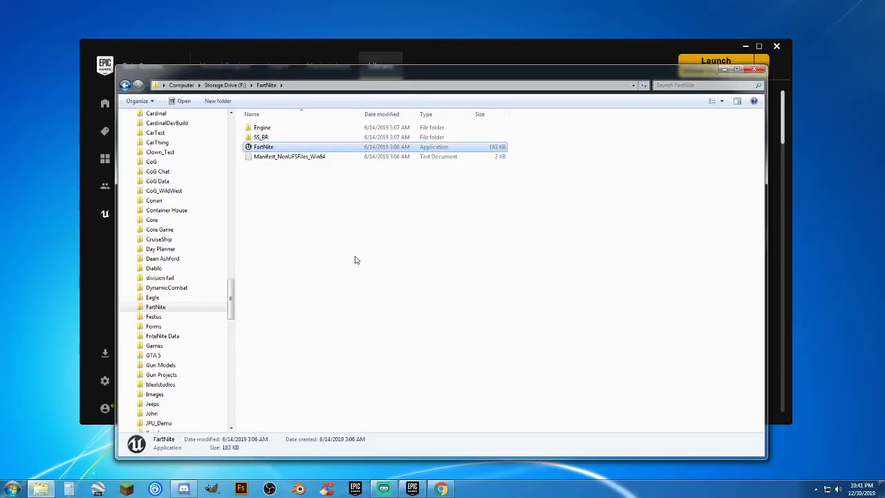
left_click(309, 238)
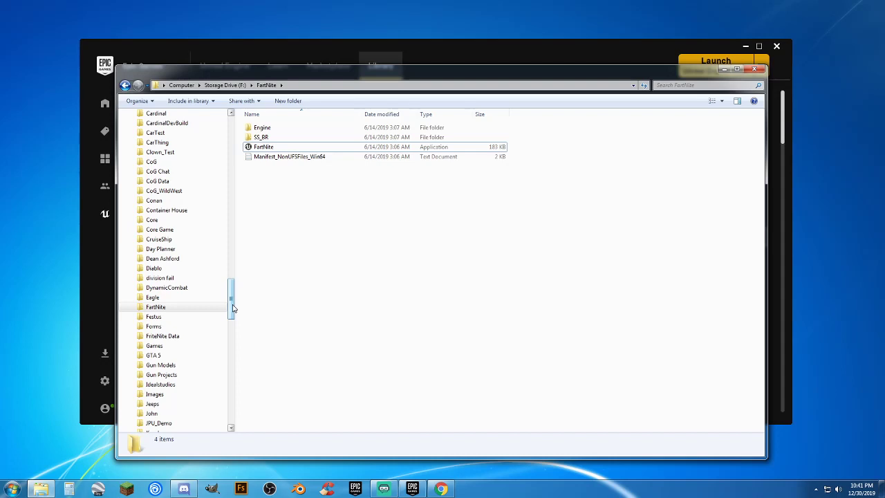
left_click_drag(233, 308, 234, 393)
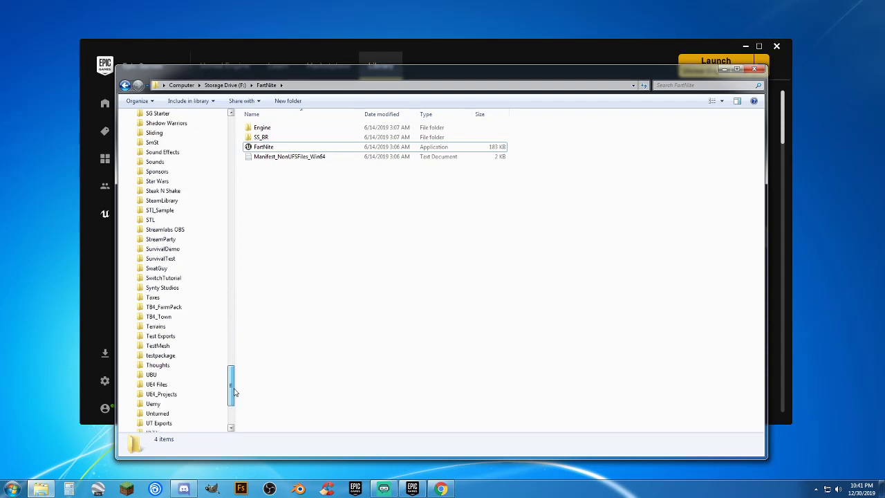
left_click(173, 309)
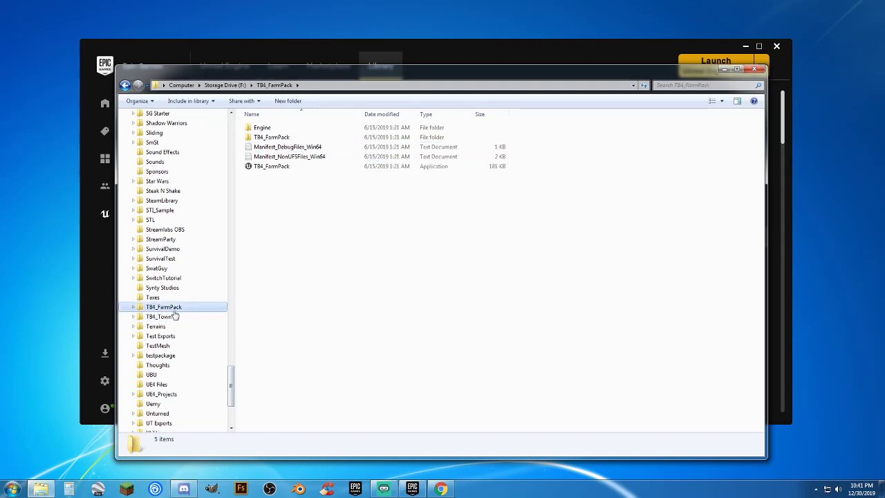
double_click(284, 169)
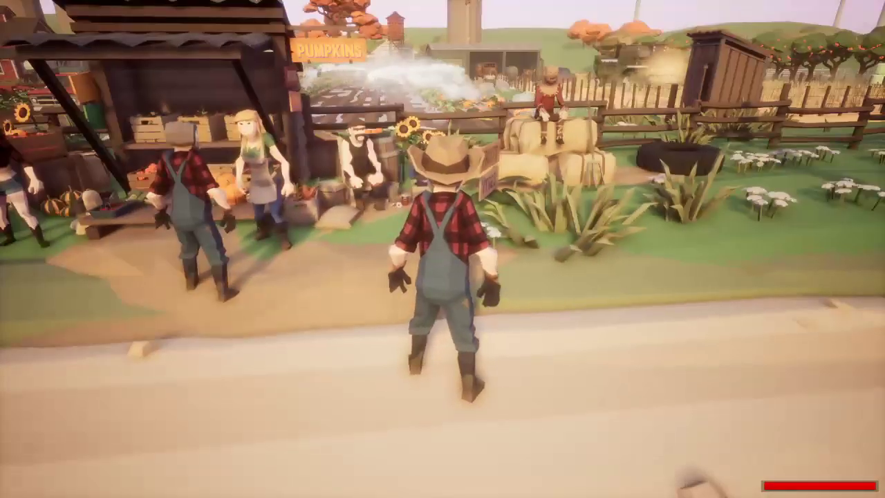
Step: Run the farmer along the dirt road past the pumpkin stall and up to the villagers standing beside it
key("d")
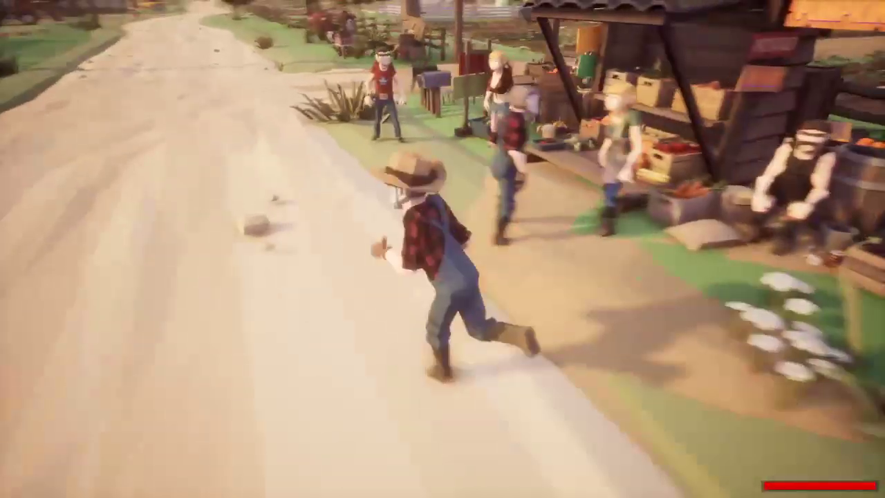
key("w")
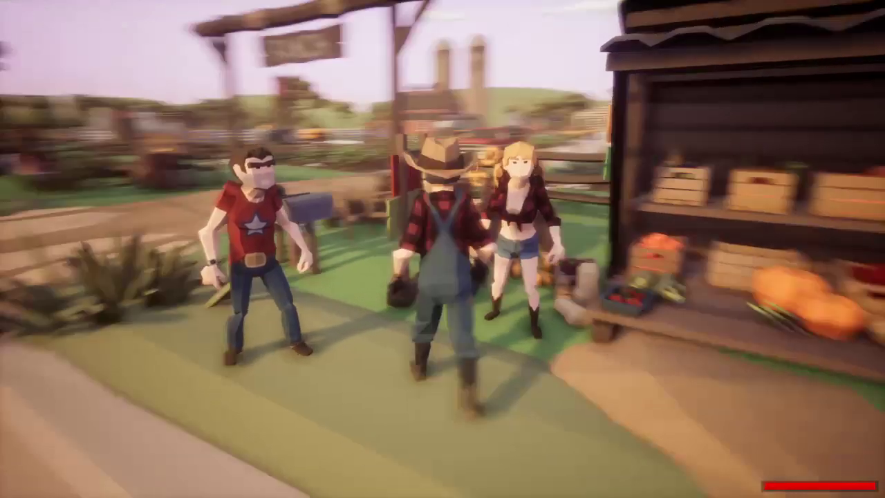
key("a")
key("w")
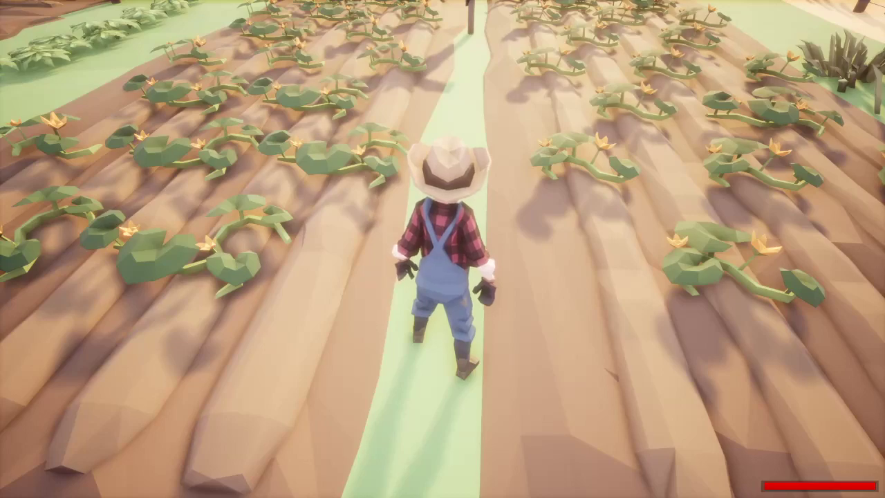
Step: Run the farmer along the grass strip through the flowering crop field and around the scarecrow
key("w")
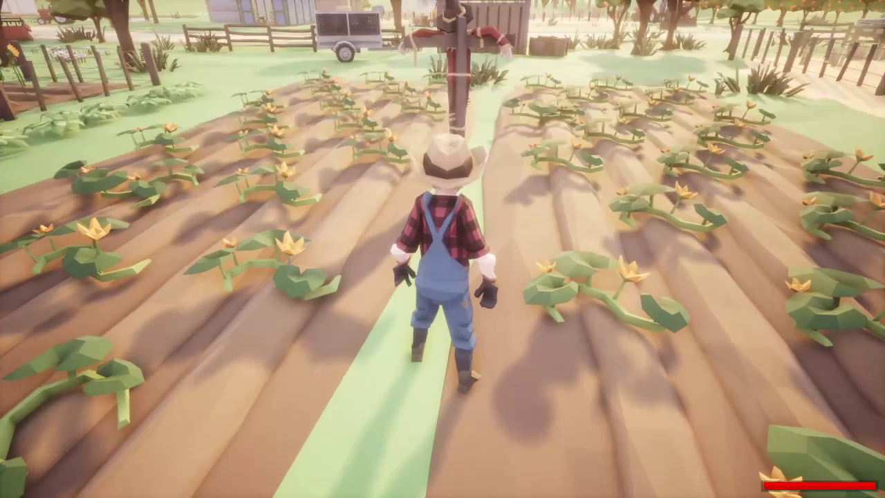
key("w")
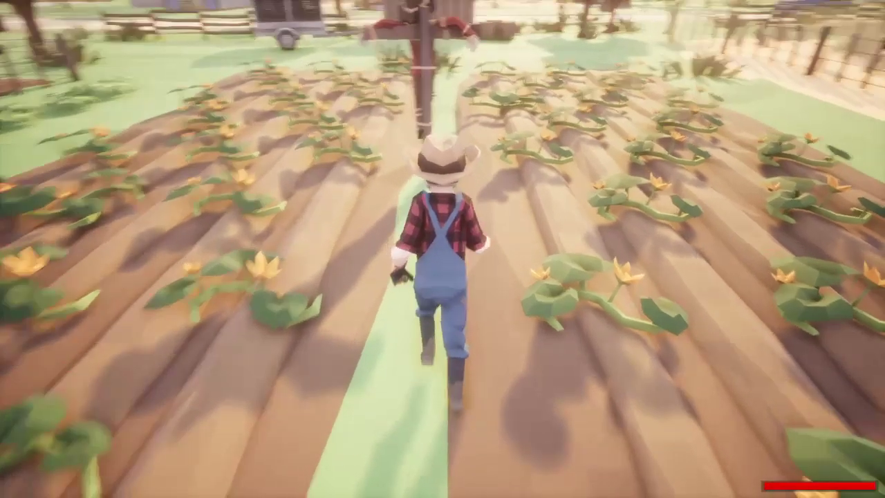
key("d")
key("d")
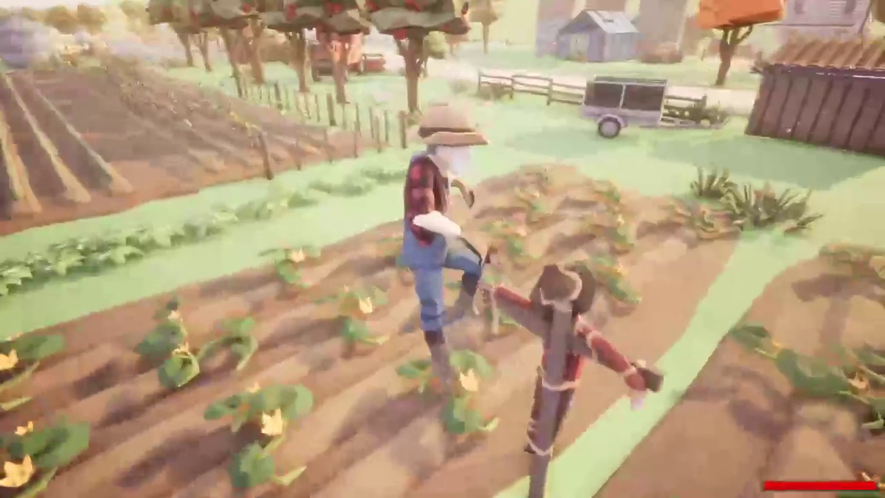
key("w")
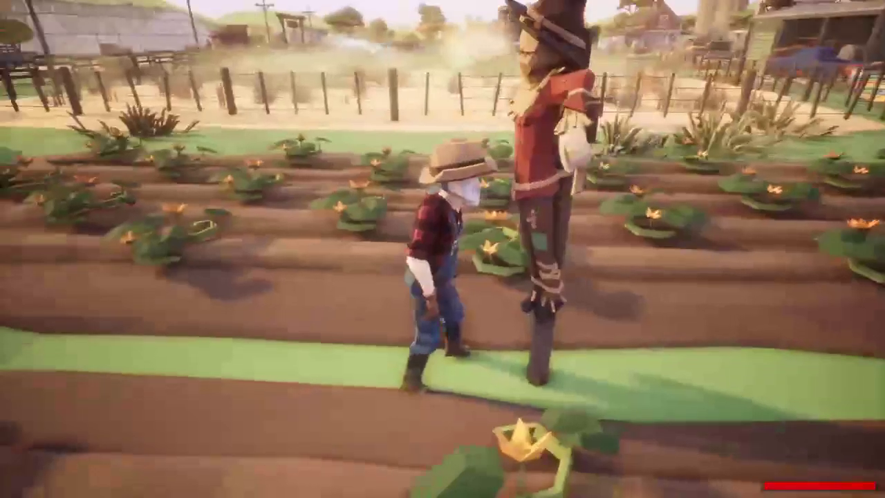
key("s")
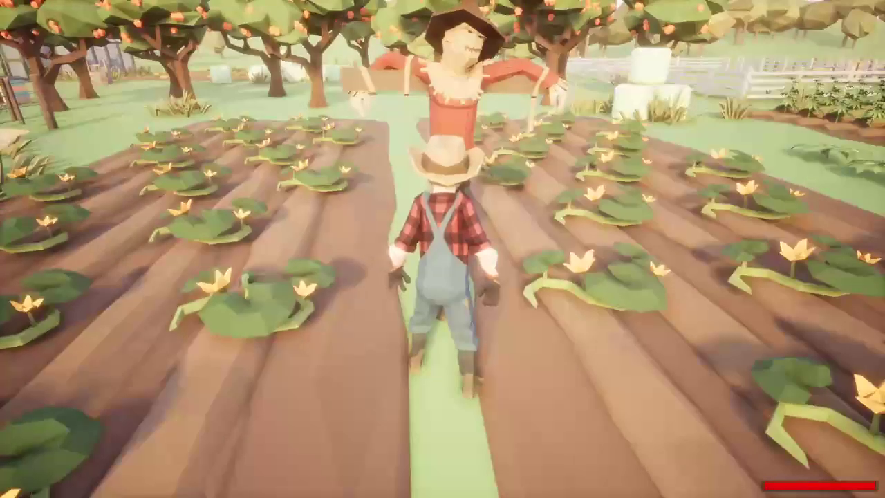
key("s")
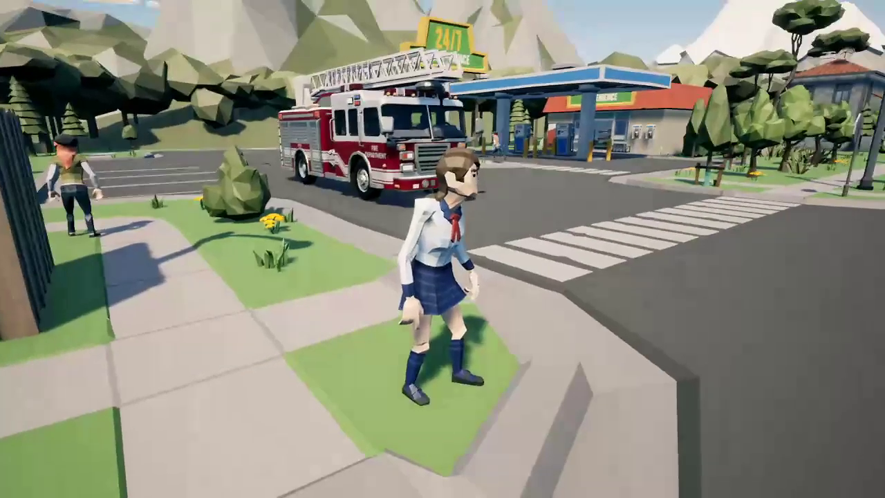
key("w")
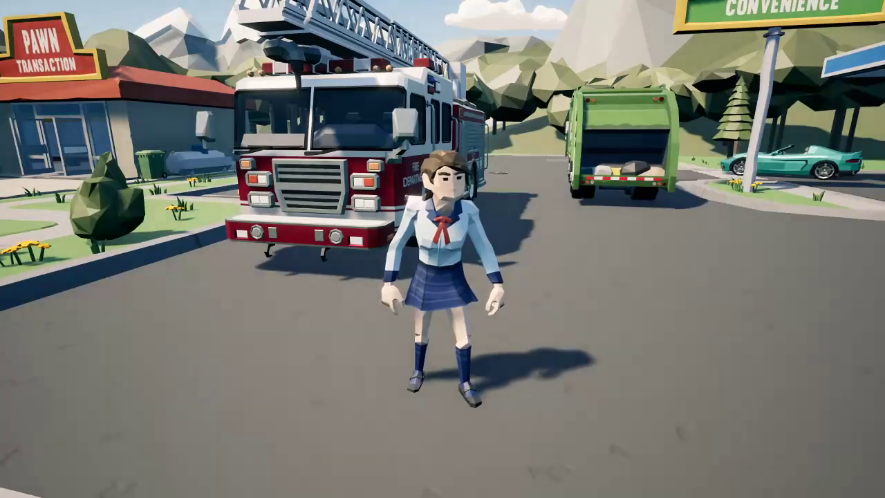
key("w")
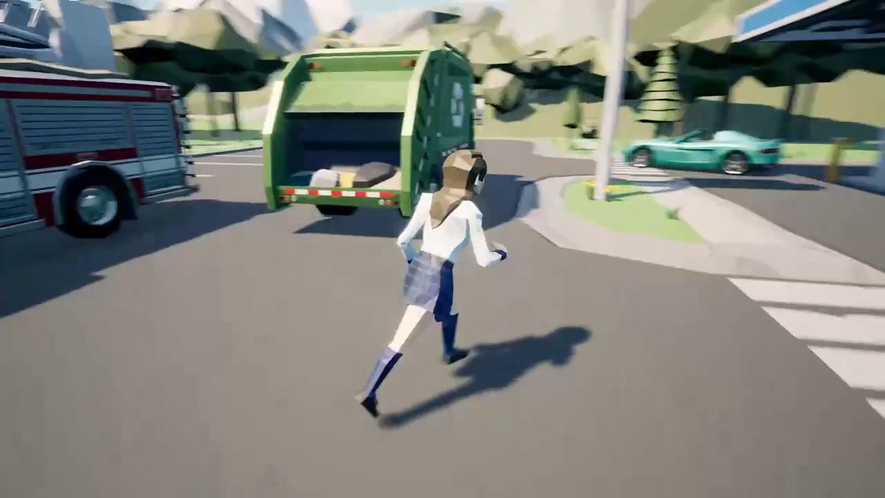
key("a")
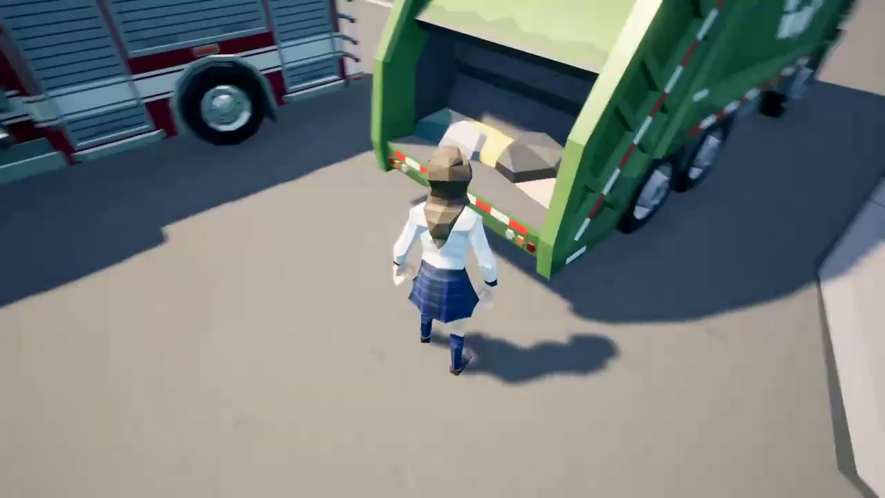
key("w")
key("d")
key("w")
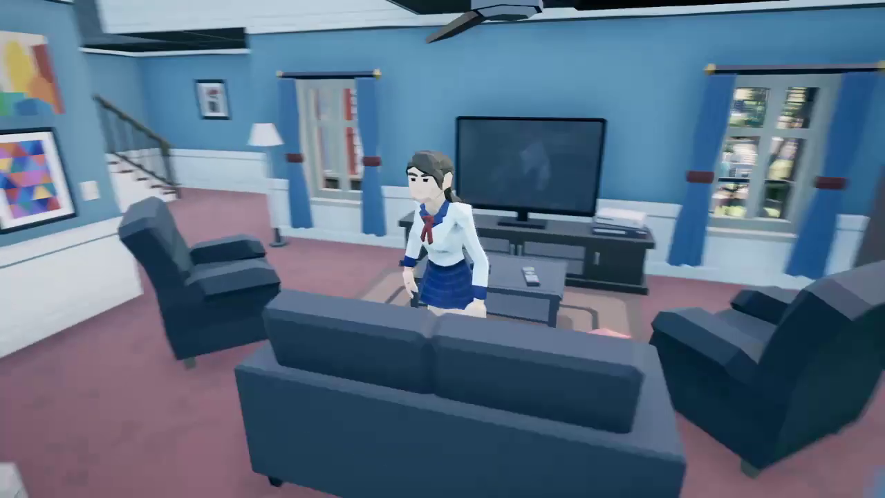
key("w")
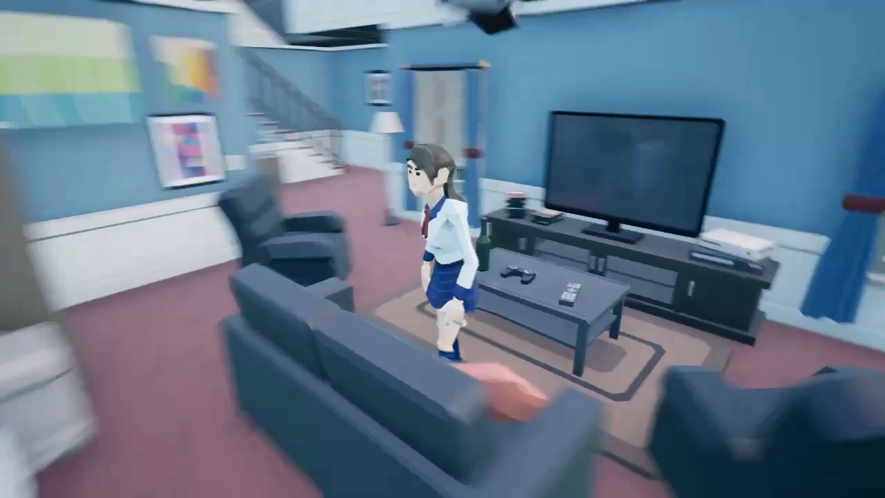
key("w")
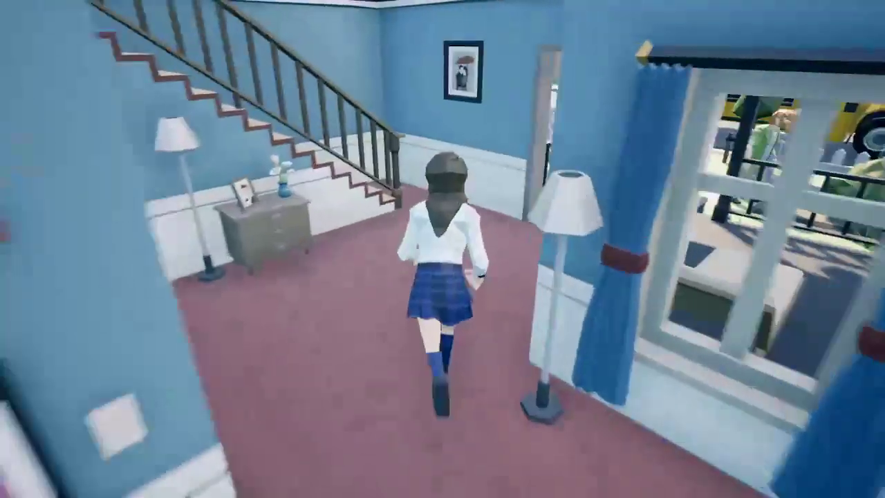
key("w")
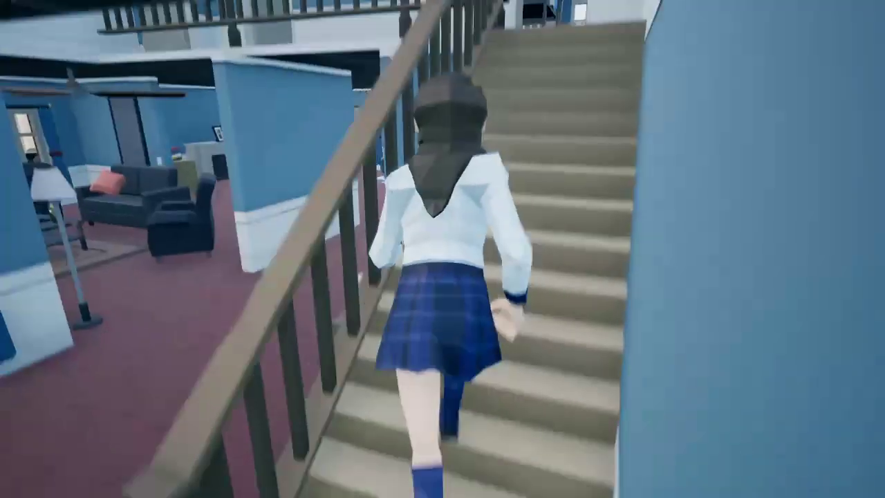
key("w")
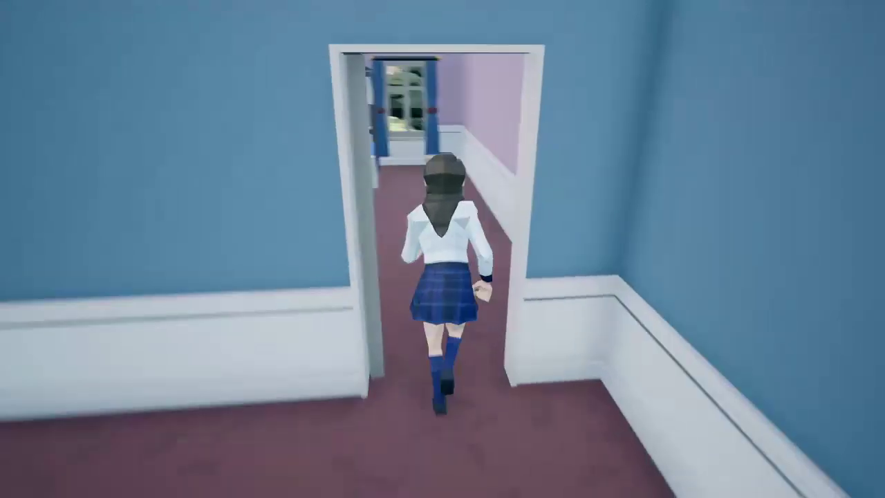
key("w")
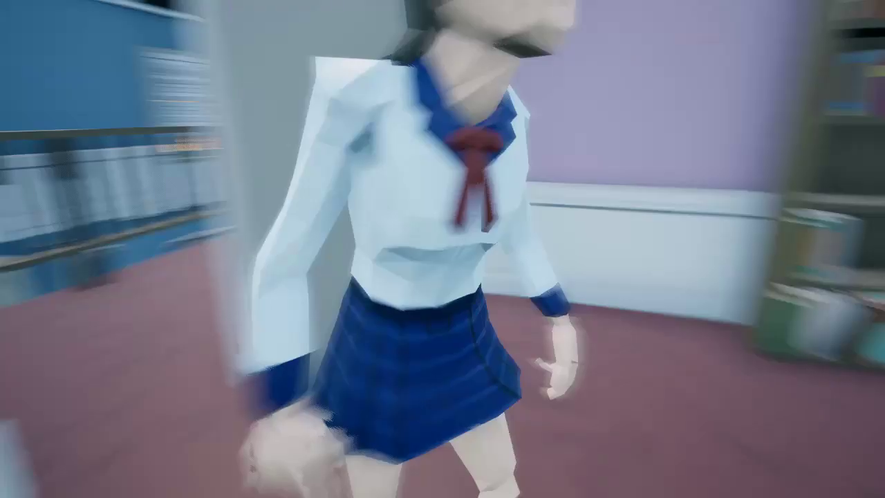
key("w")
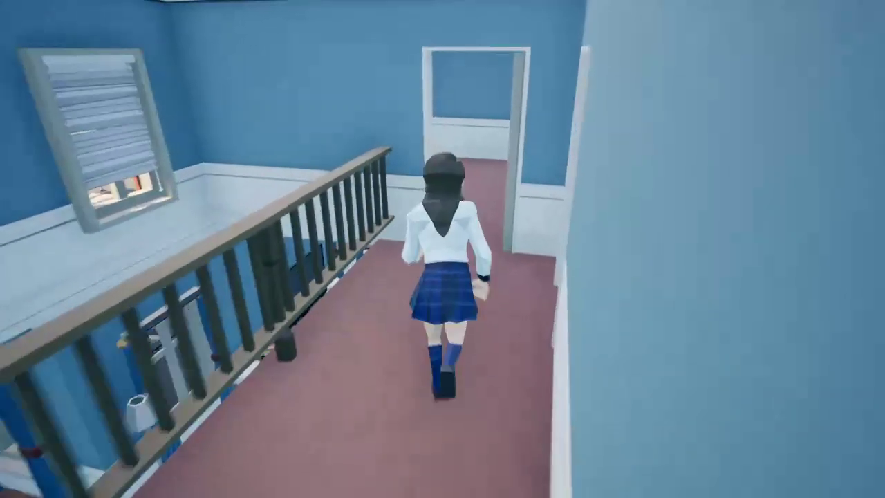
key("w")
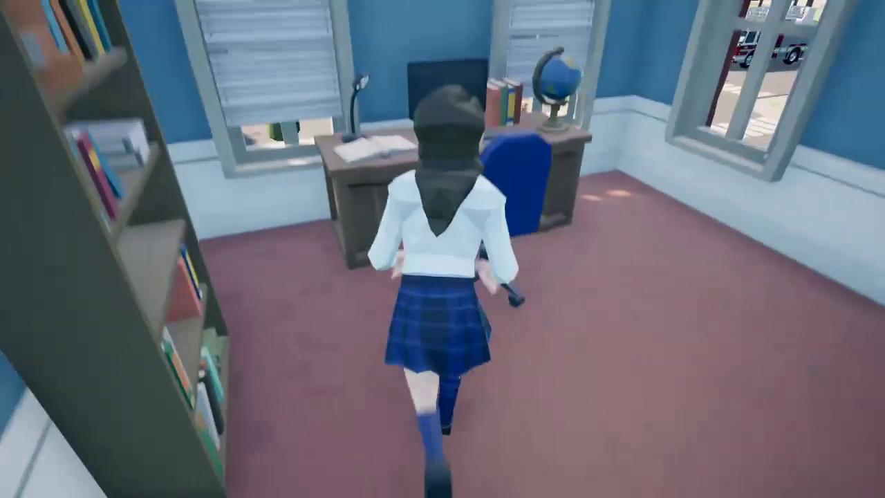
key("a")
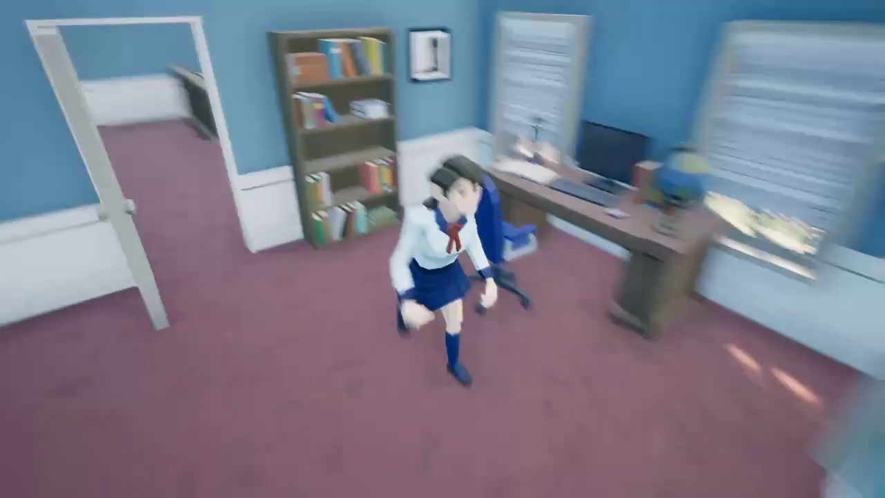
key("d")
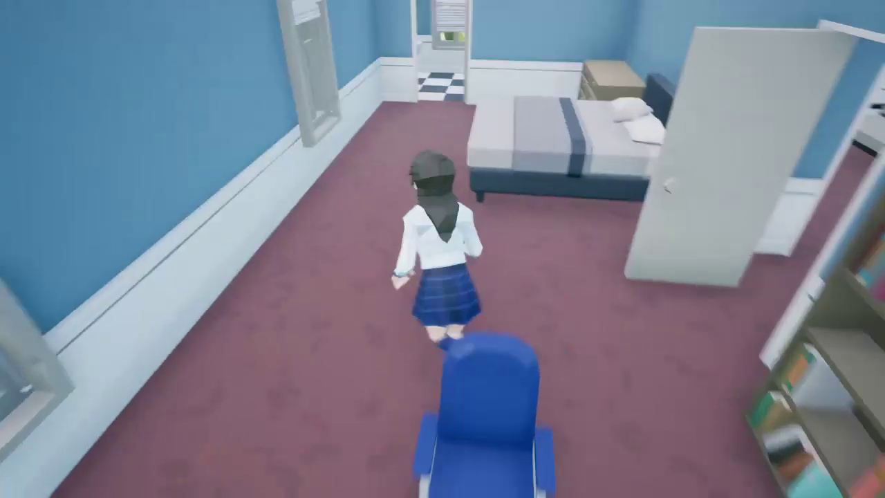
key("w")
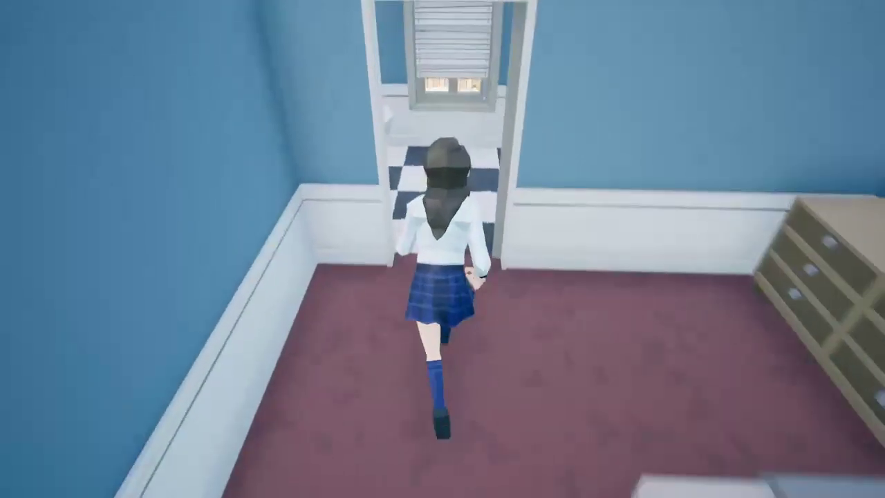
key("w")
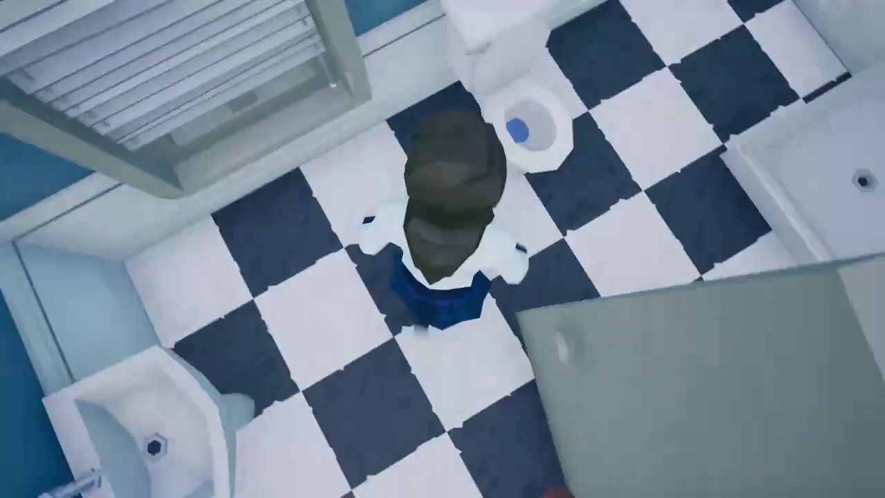
key("w")
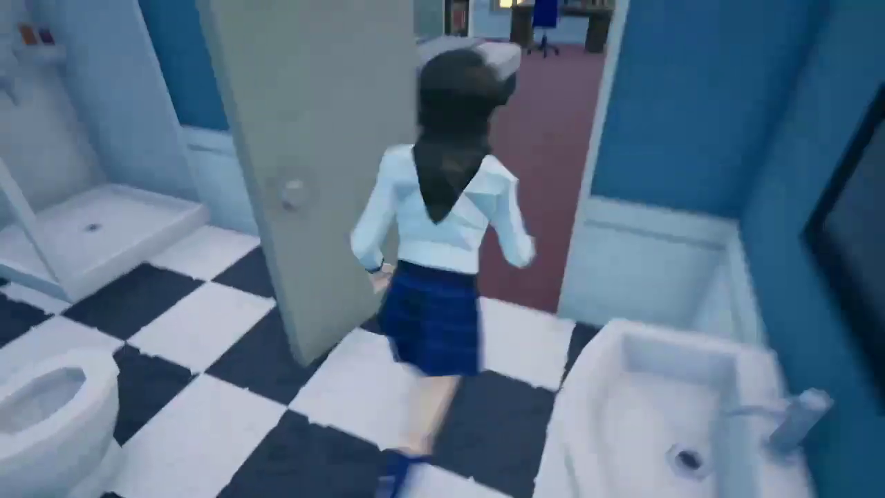
key("w")
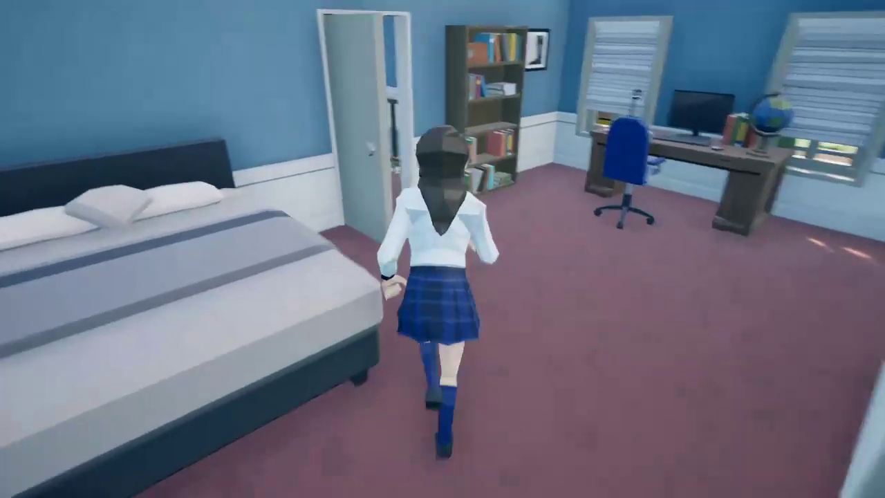
key("w")
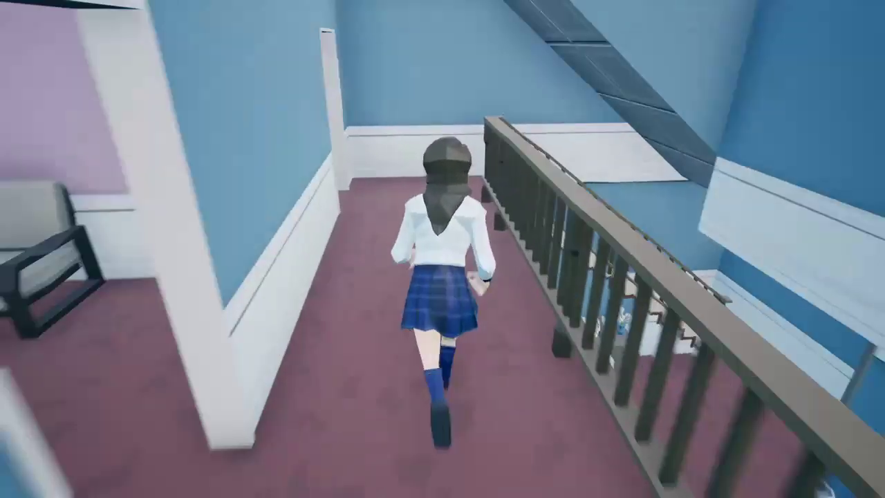
key("w")
key("w")
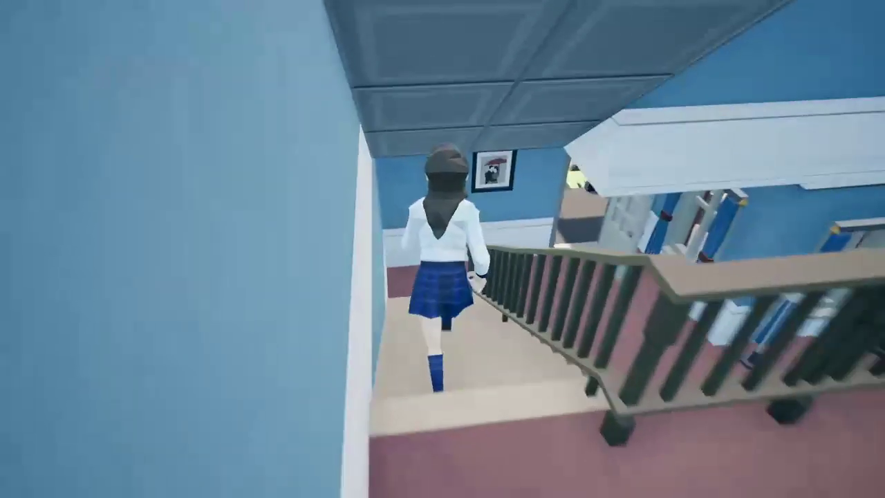
key("w")
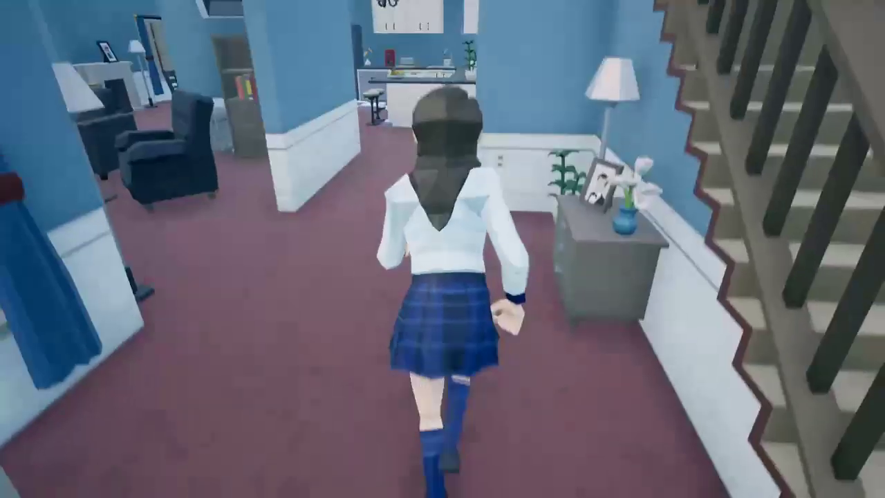
key("w")
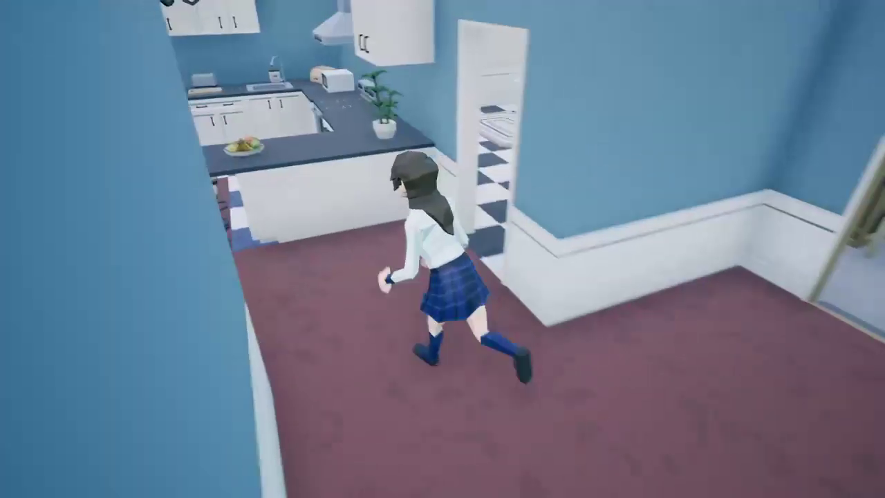
key("w")
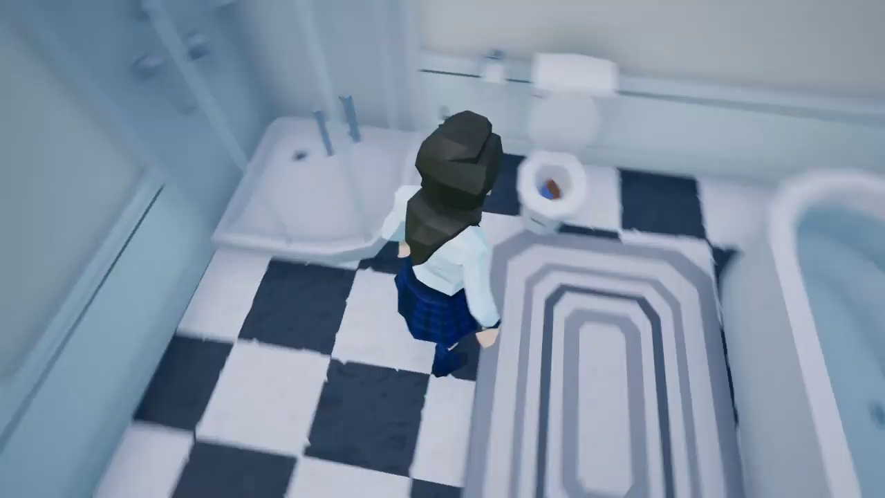
key("w")
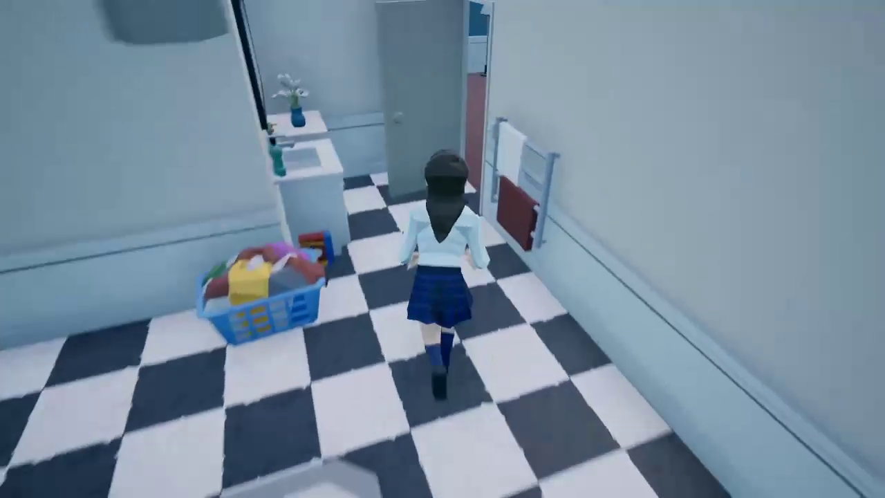
key("w")
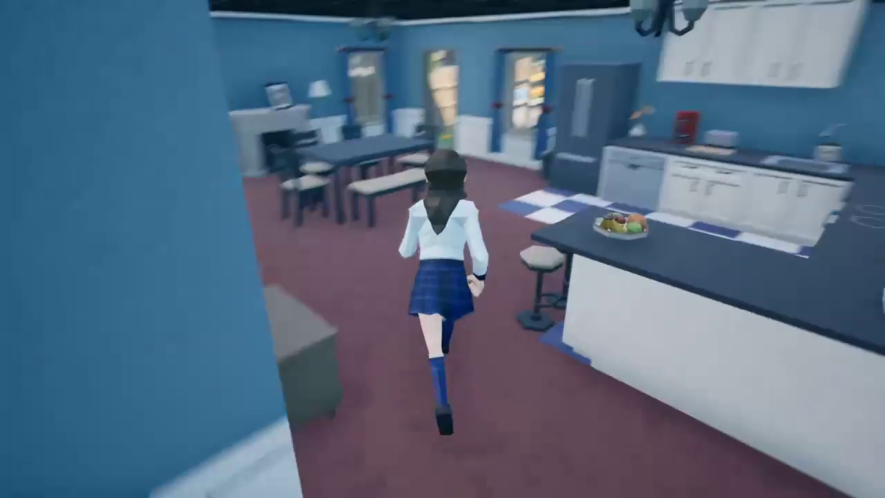
key("w")
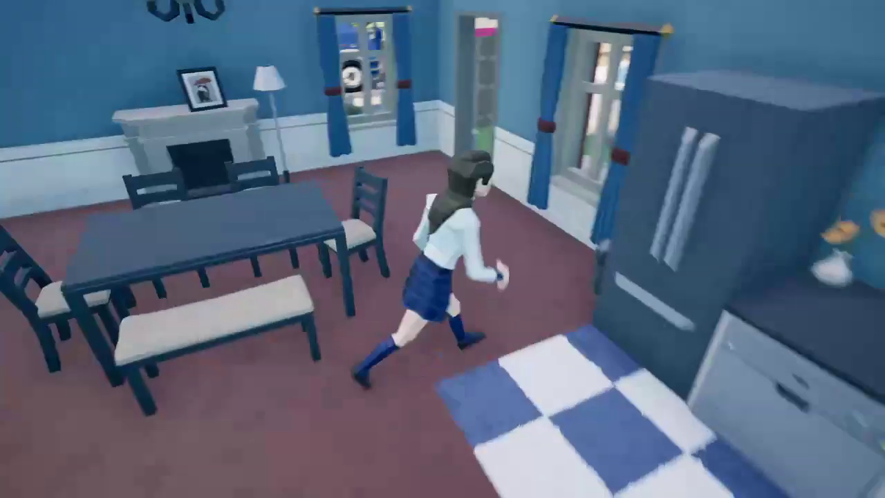
key("w")
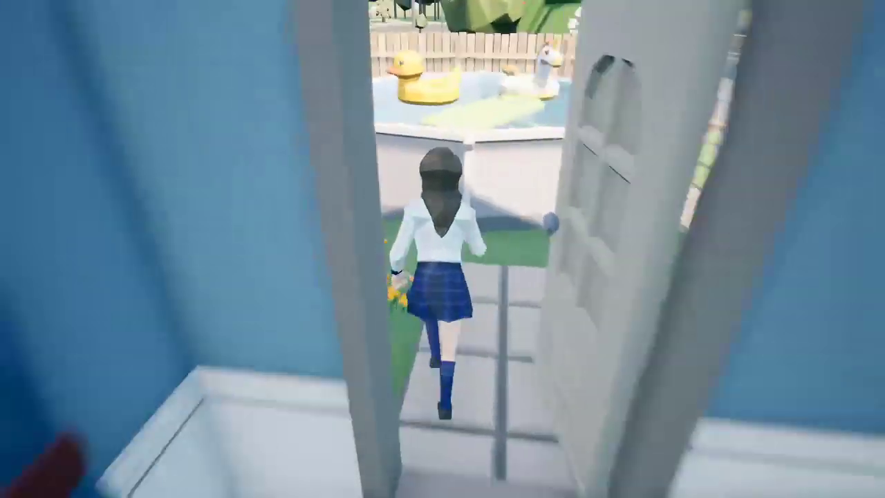
key("w")
key("space")
key("d")
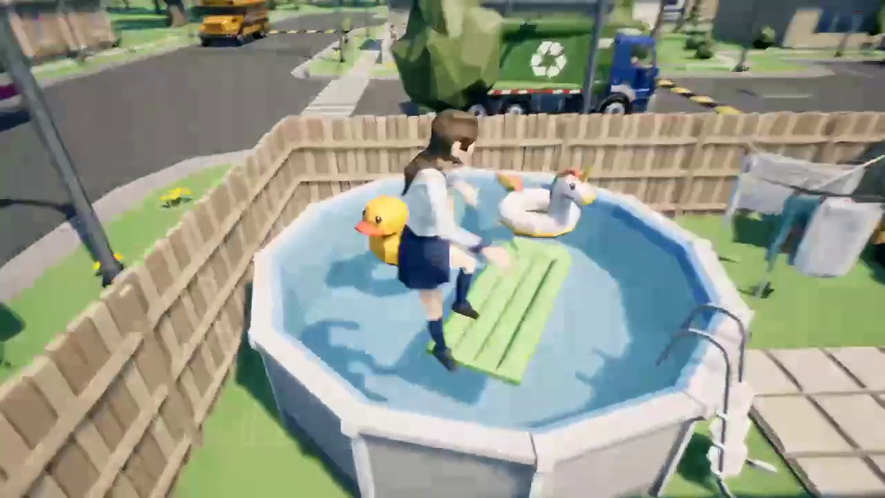
key("w")
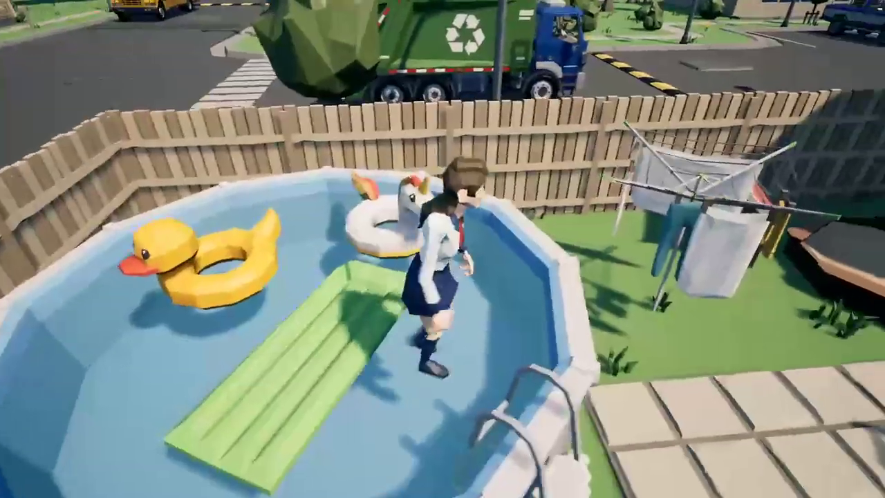
key("w")
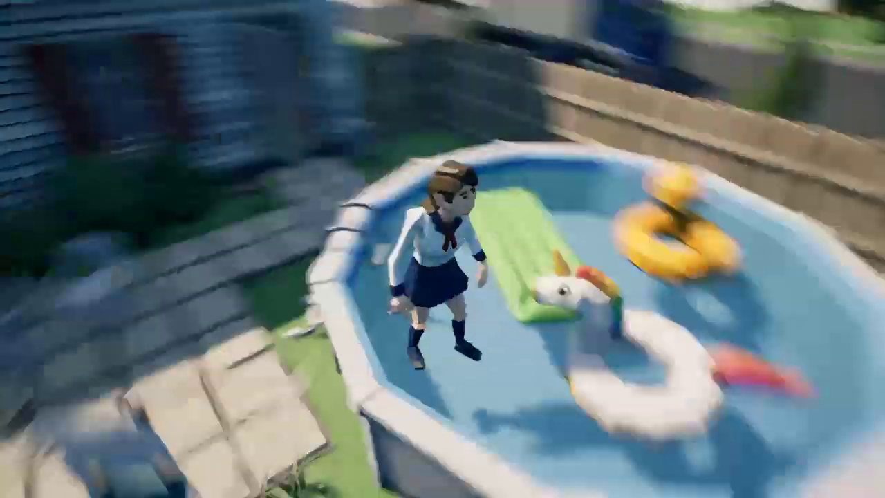
key("w")
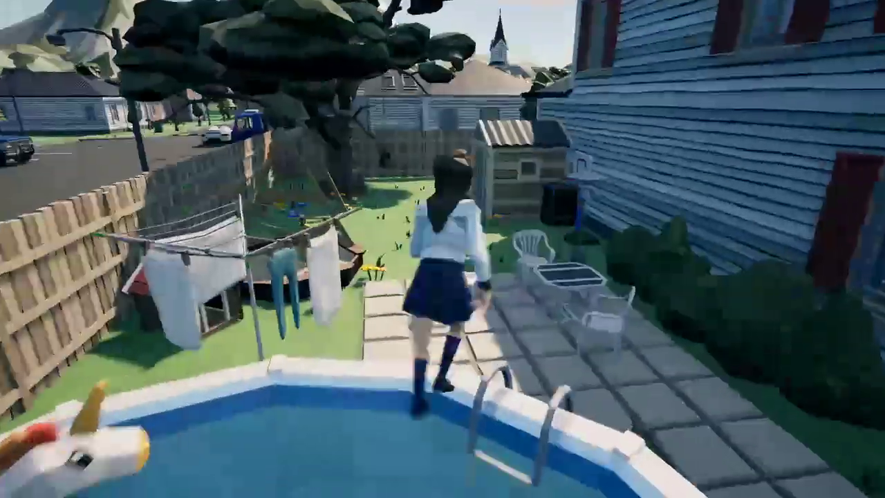
key("w")
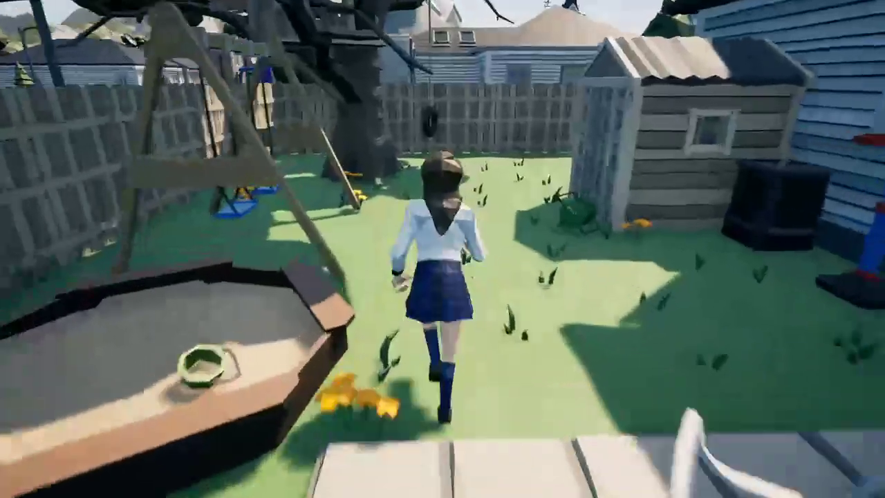
key("w")
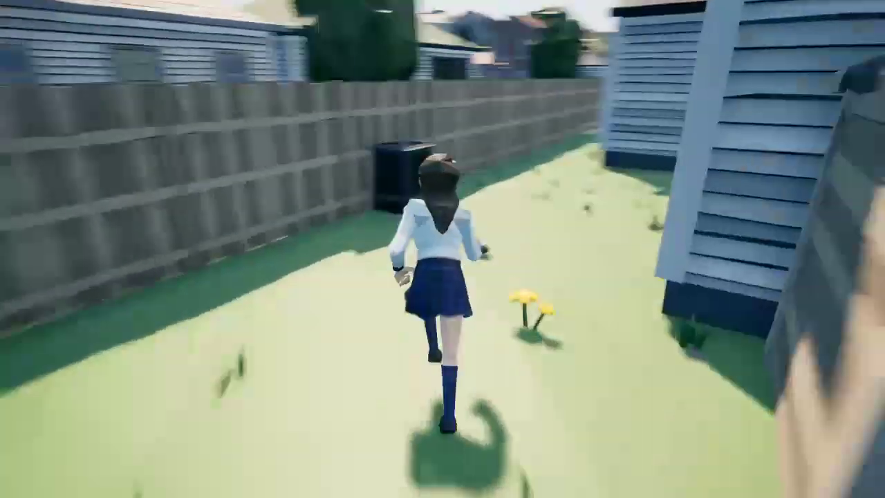
key("w")
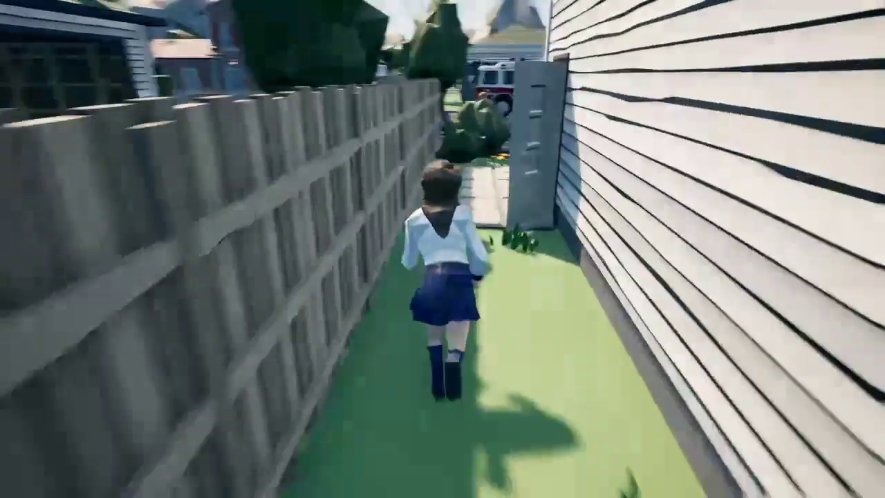
Step: Run the girl out of the fenced side yard to the sidewalk and along the street curb beside the hedges
key("w")
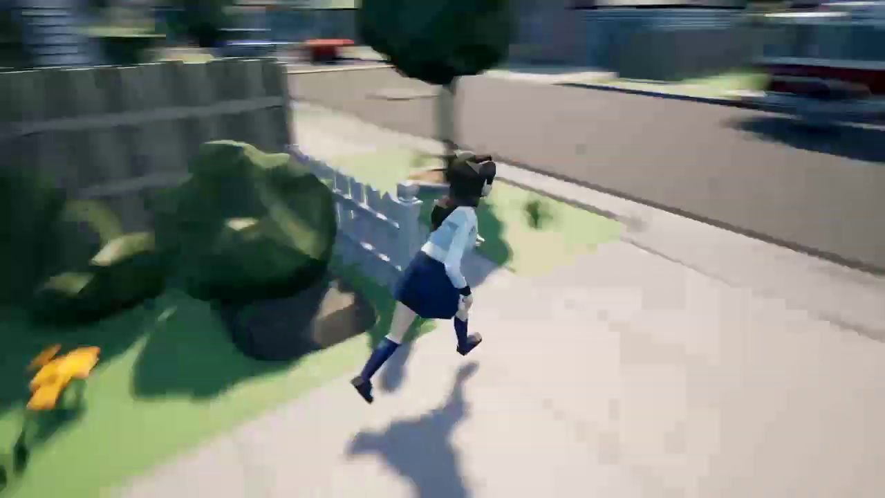
key("w")
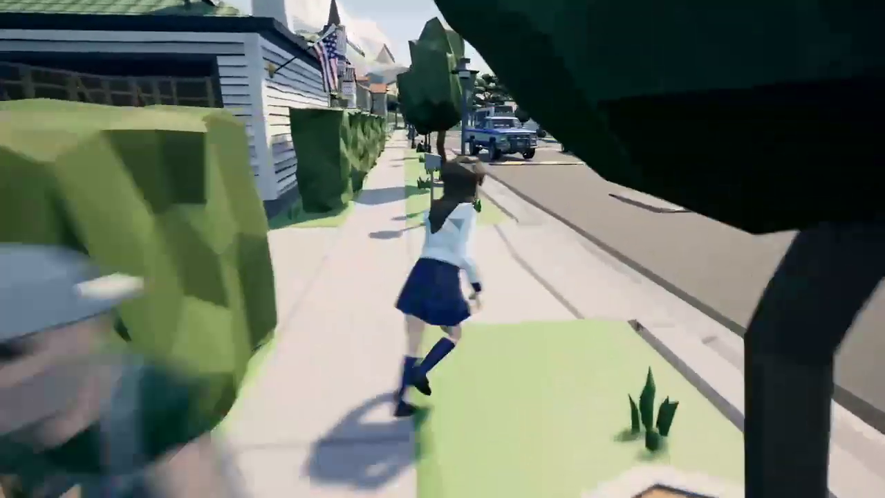
key("w")
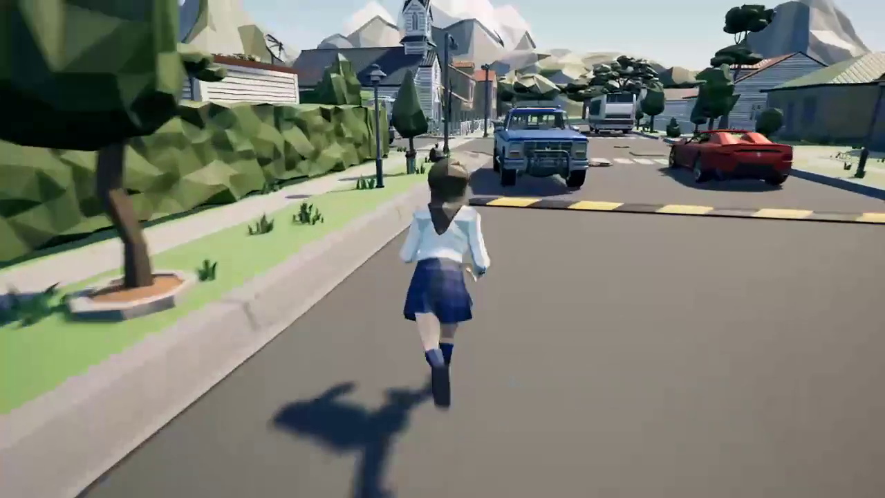
key("w")
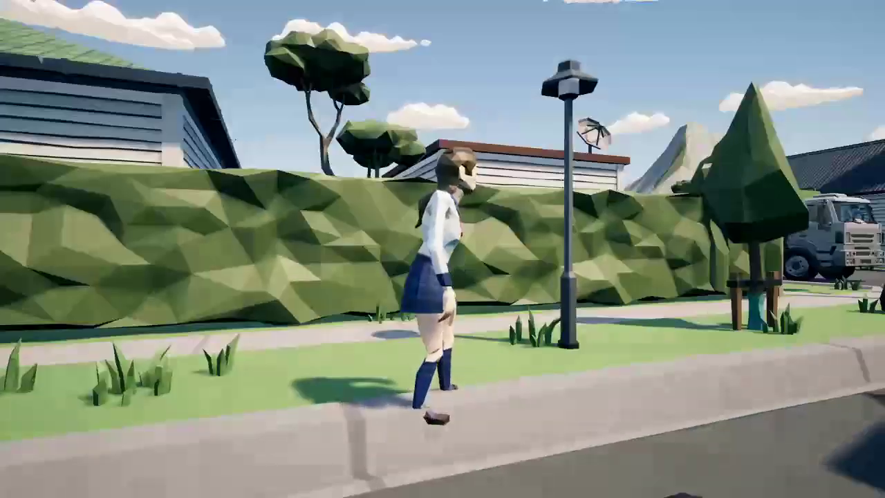
key("w")
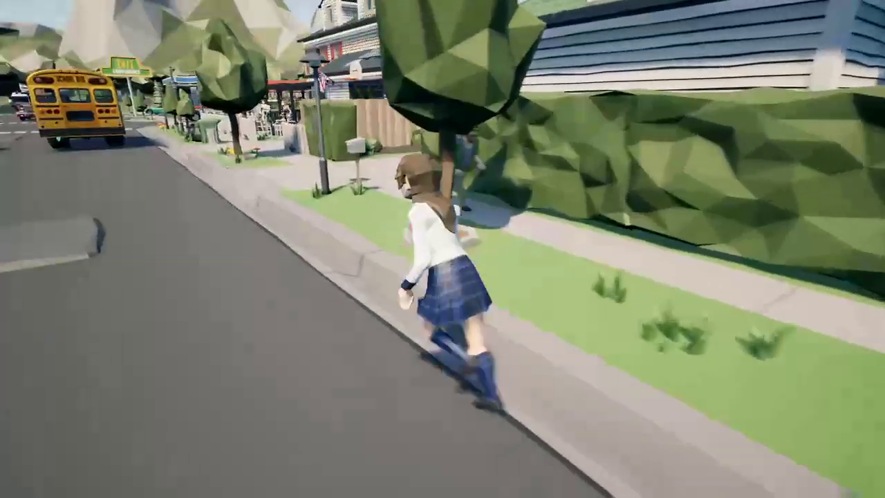
key("w")
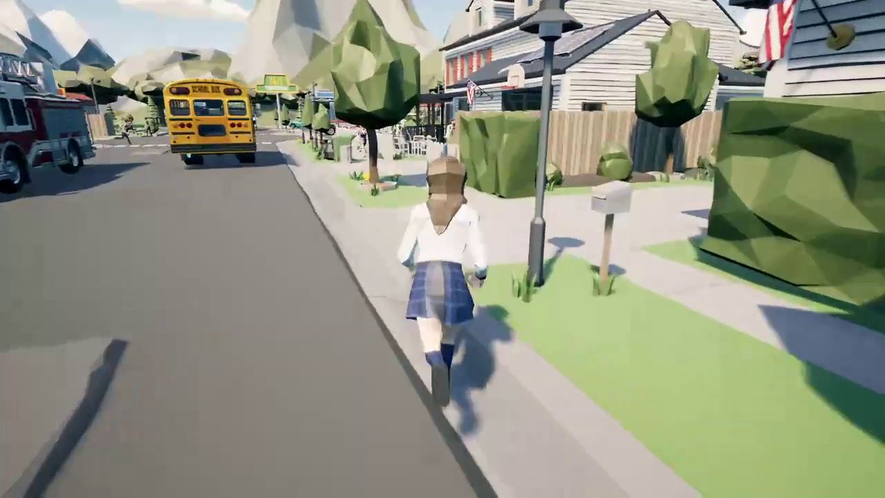
Step: Run the girl past the open garage and the pink flamingo, and into the narrow gap between the white houses
key("w")
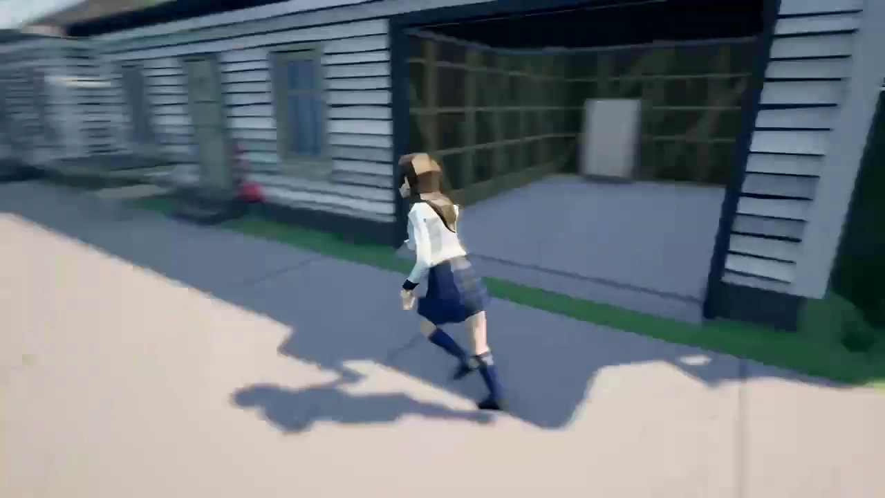
key("w")
key("w")
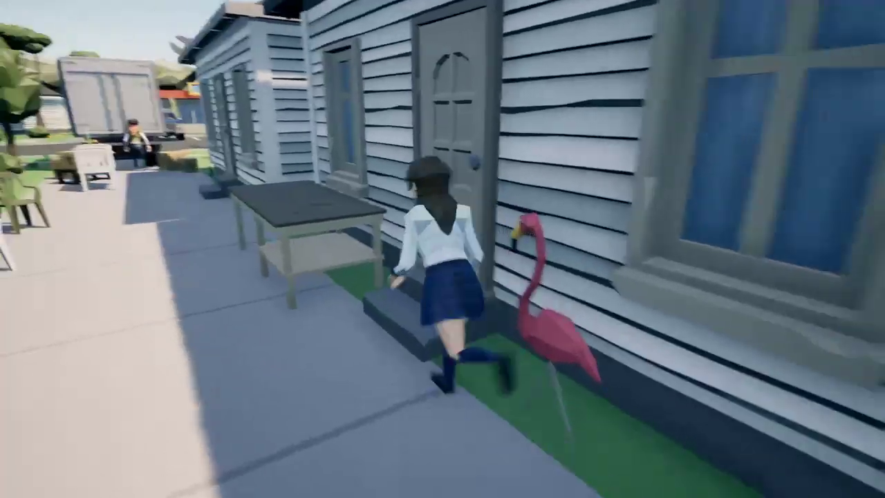
key("w")
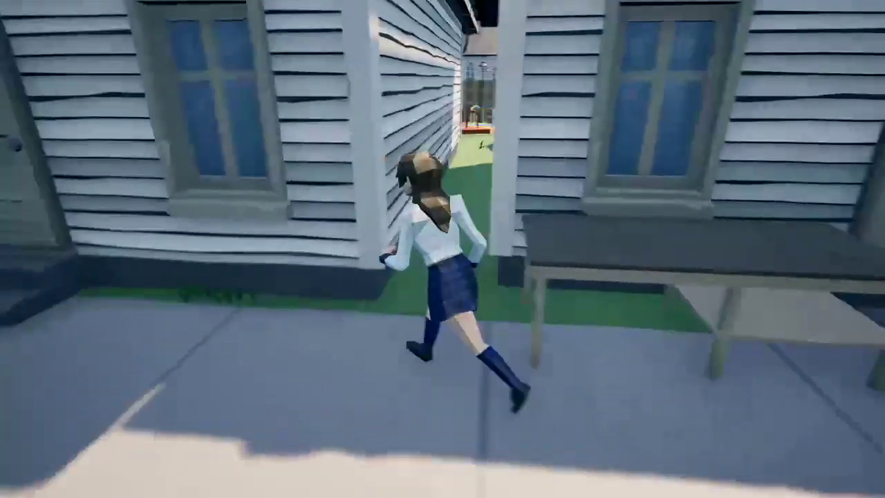
key("w")
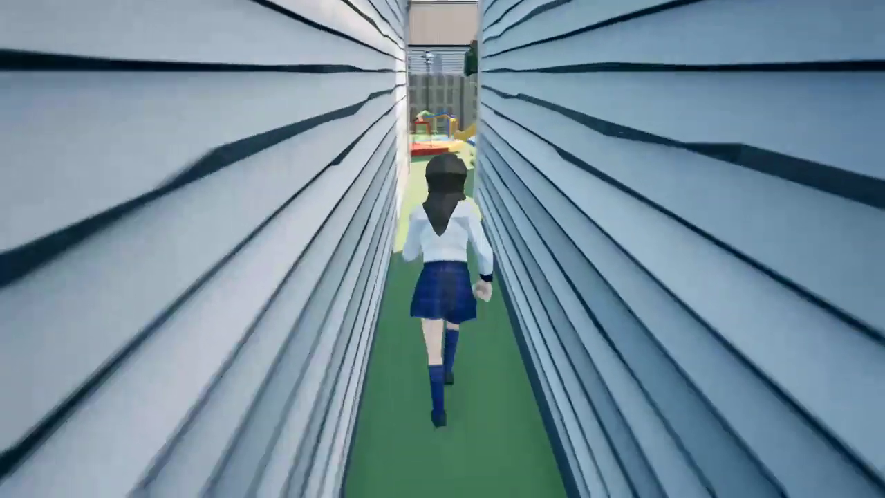
Step: Run the girl into the backyard playground, jump onto the colourful merry-go-round and move over to the trampoline
key("w")
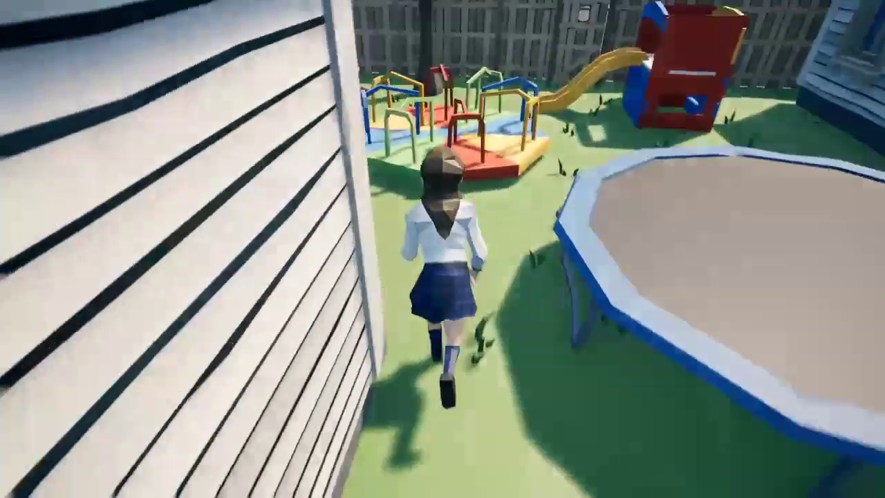
key("w")
key("space")
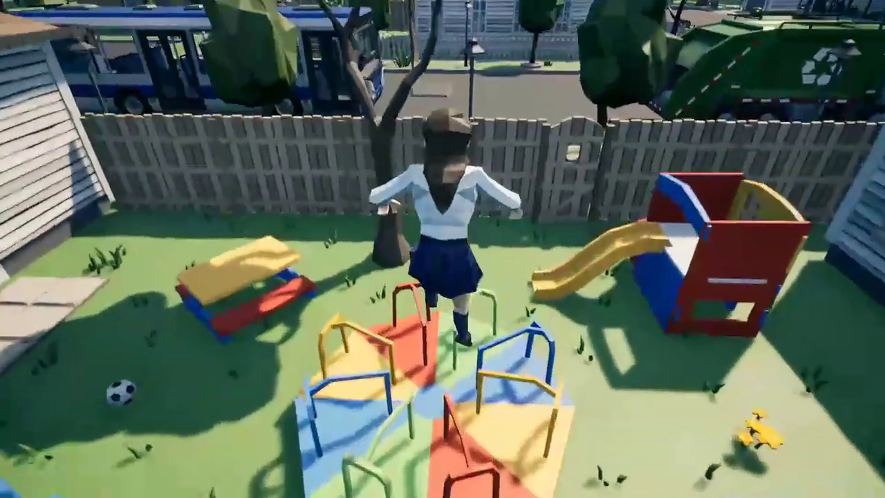
key("w")
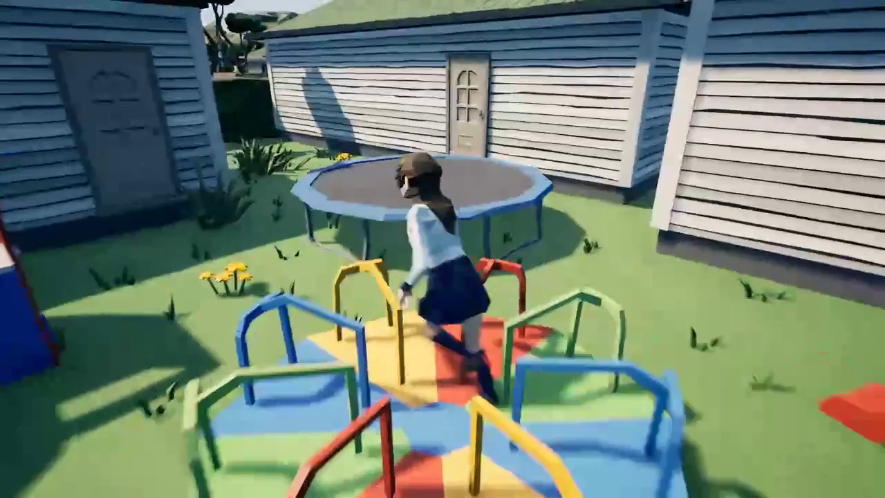
key("w")
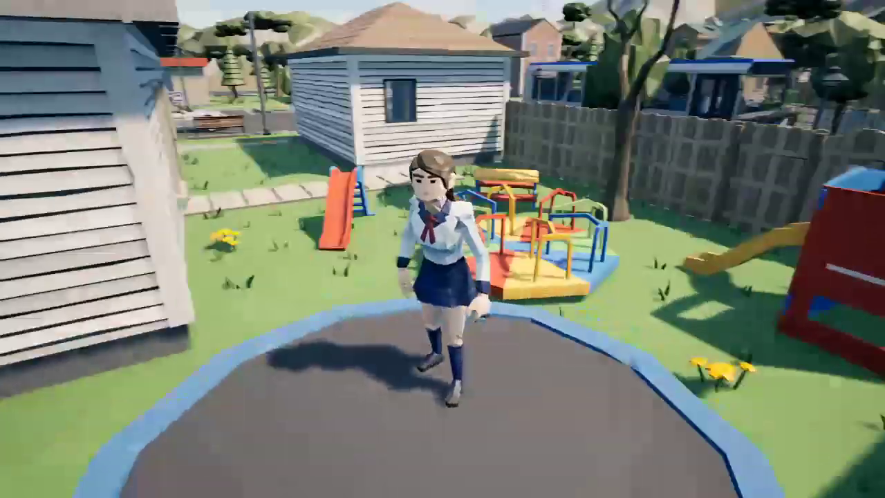
Step: Leave the playground, cross the street and run the girl along the white picket fence to the backyard swimming pool
key("w")
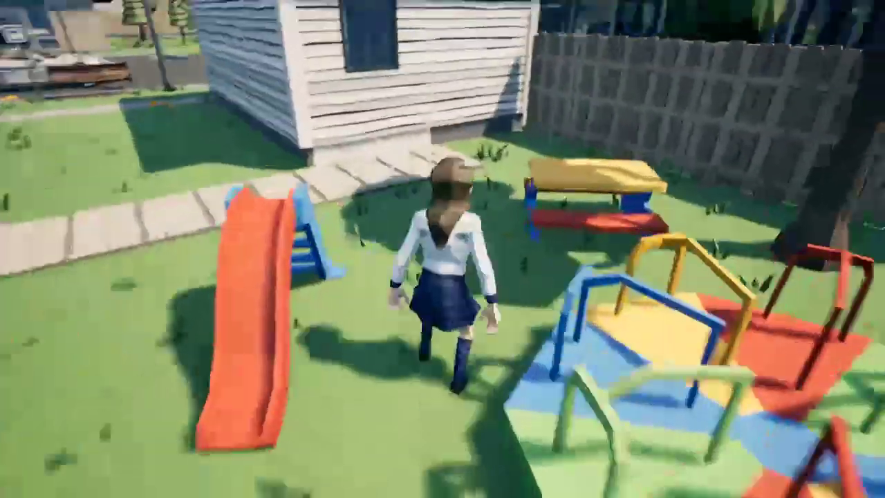
key("w")
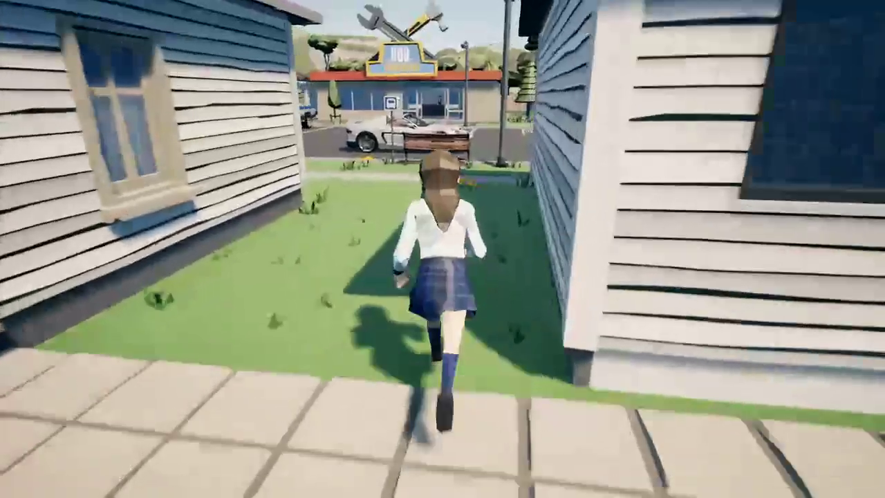
key("w")
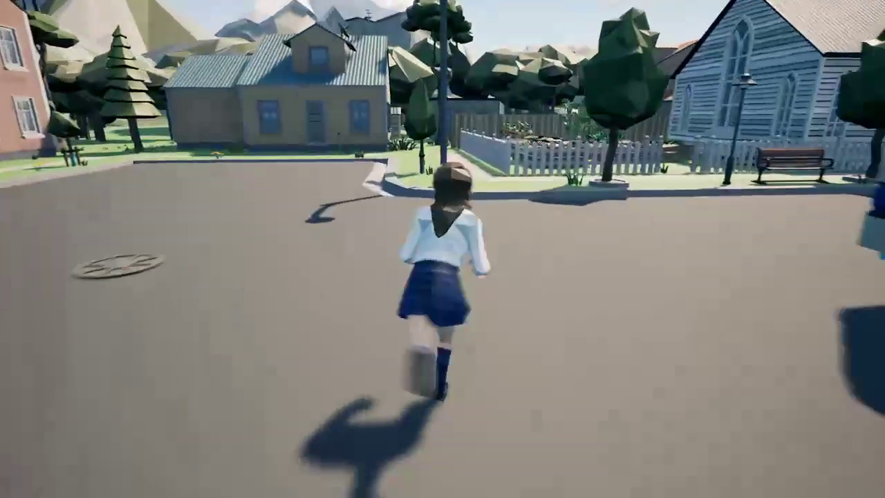
key("w")
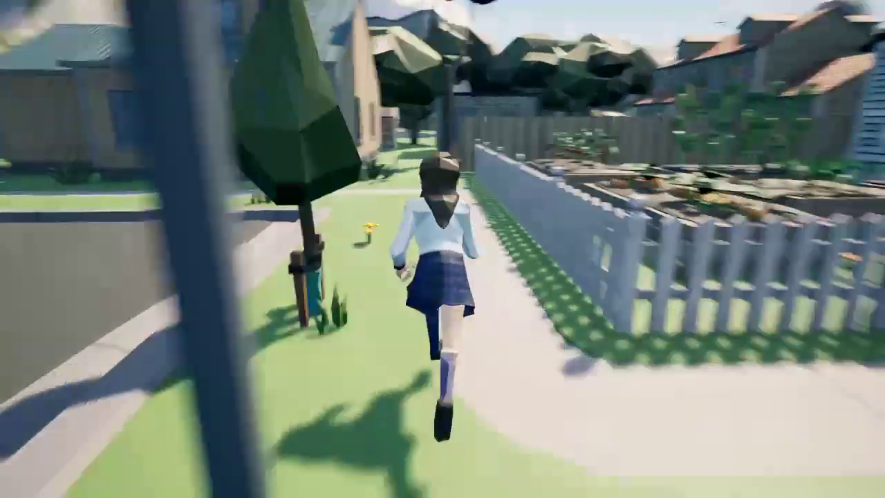
key("w")
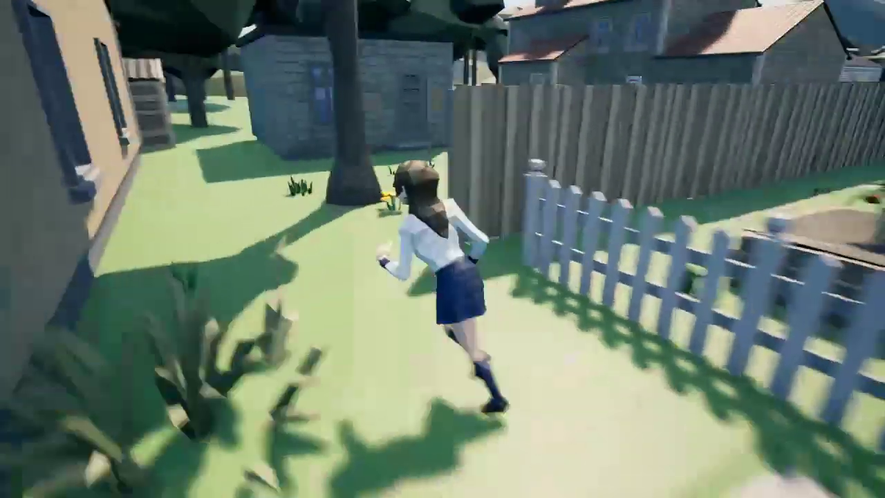
key("w")
key("w")
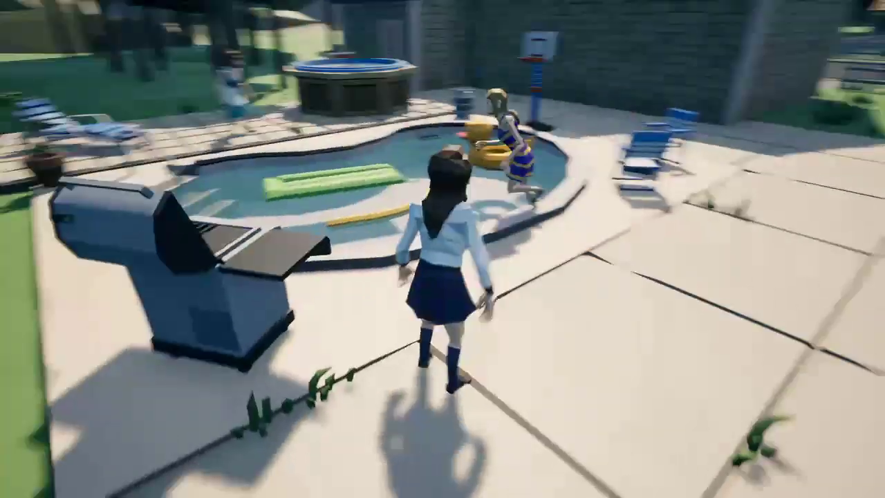
Step: Run the girl around and through the in-ground pool, and back out beside the blue folding chairs
key("d")
key("a")
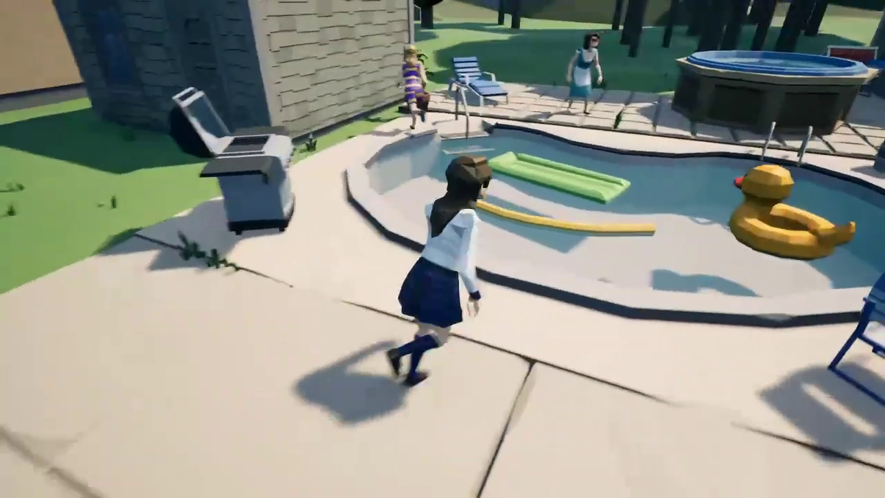
key("w")
key("w")
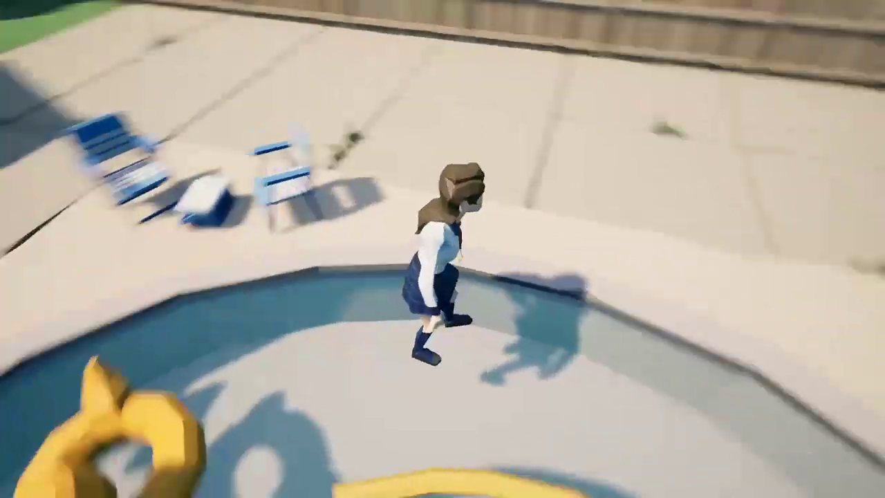
key("w")
key("w")
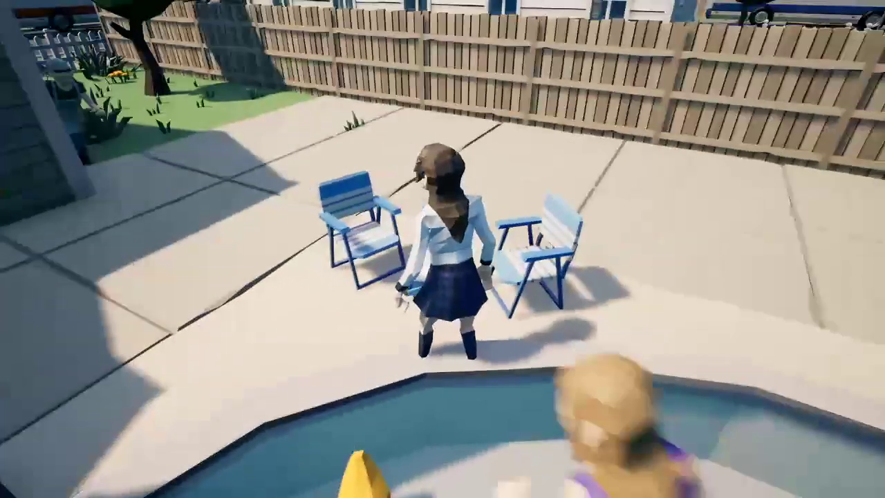
key("w")
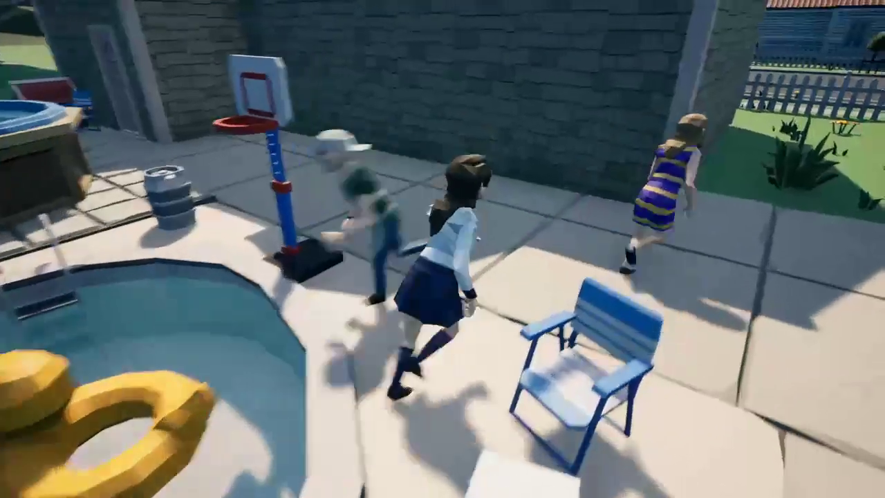
Step: Jump and run the girl around the patio between the green-shingled house and the raised round pool
key("w")
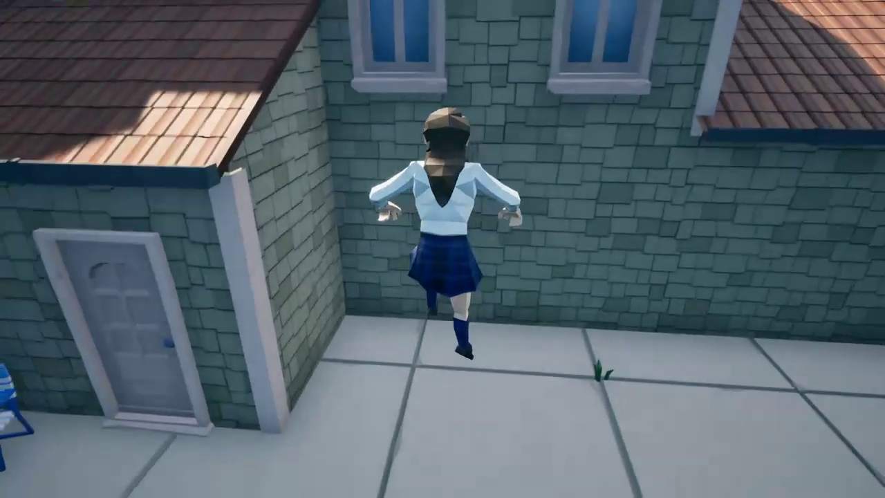
key("space")
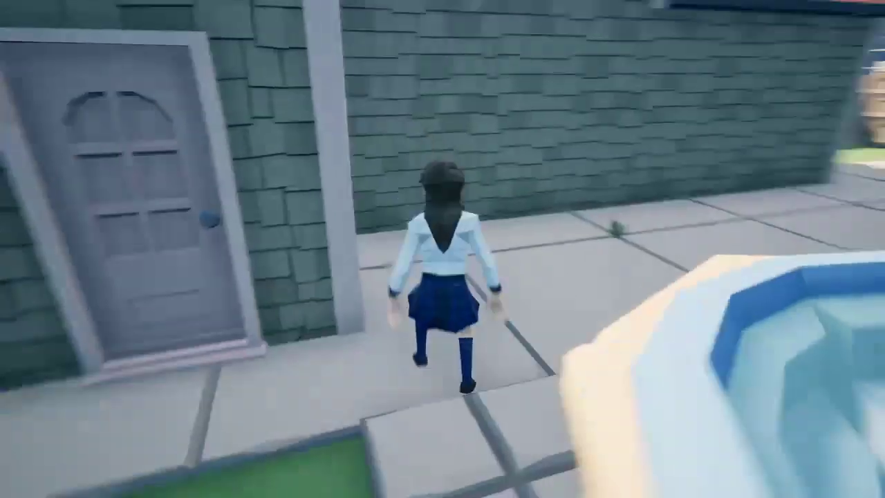
key("w")
key("w")
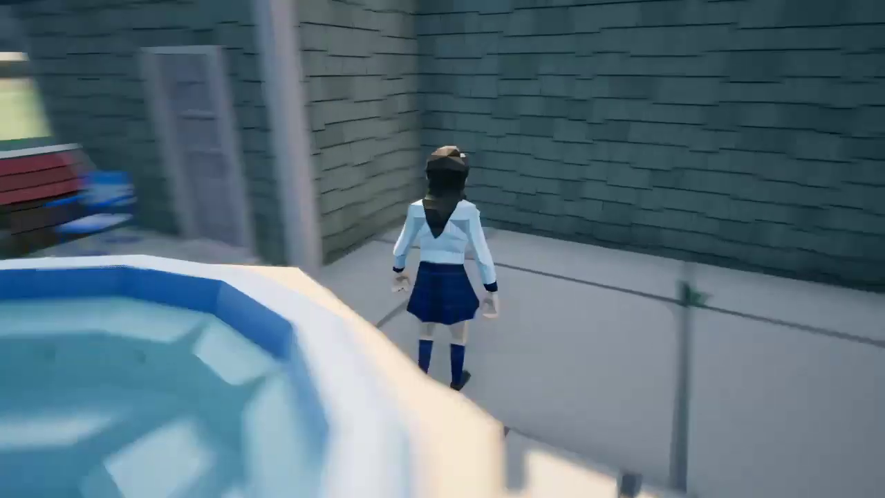
Step: Run the girl from the raised pool through the woods and onto the open lawn beside the road
key("w")
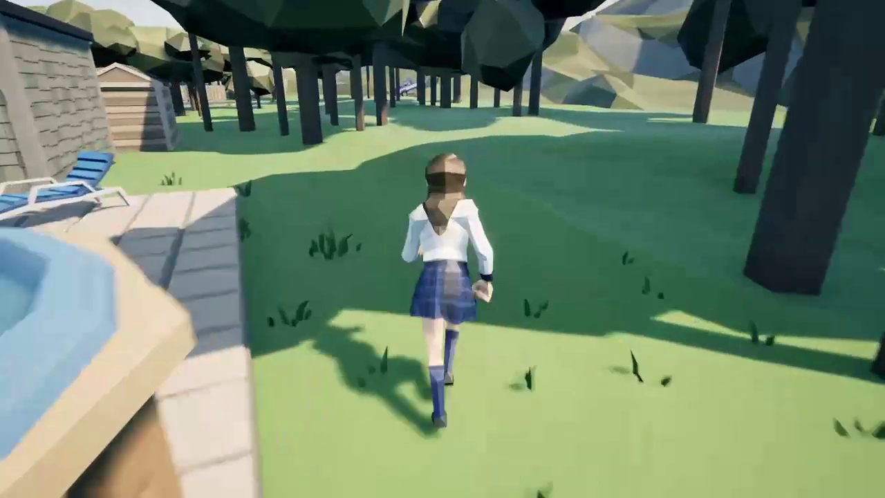
key("w")
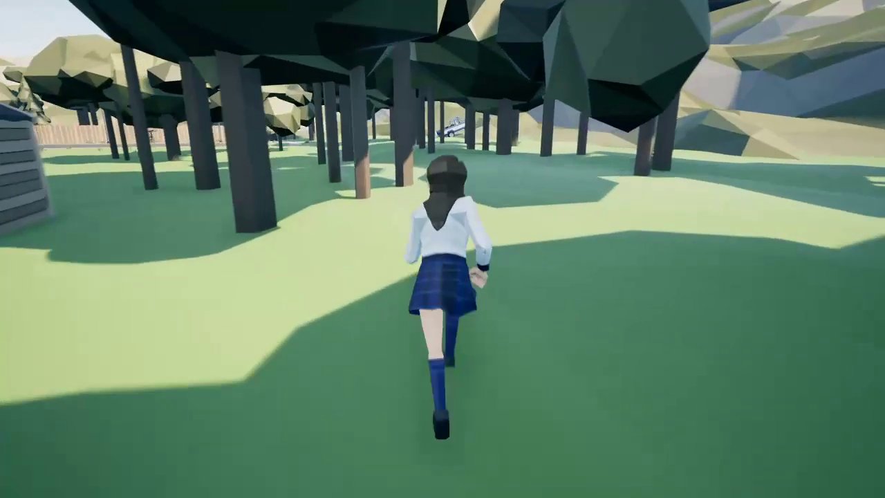
key("w")
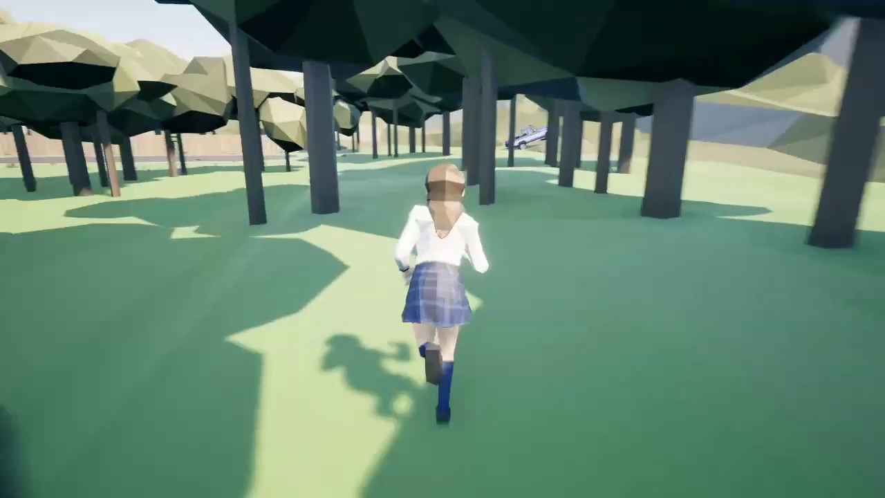
key("w")
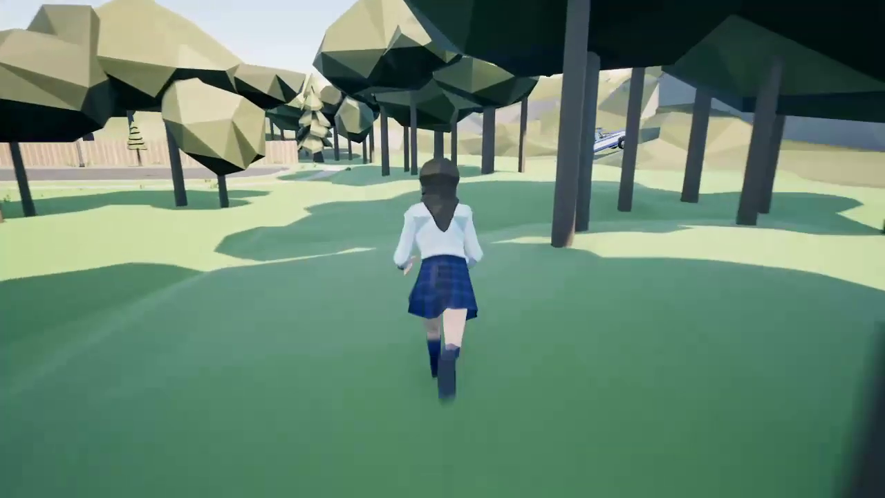
key("a")
key("w")
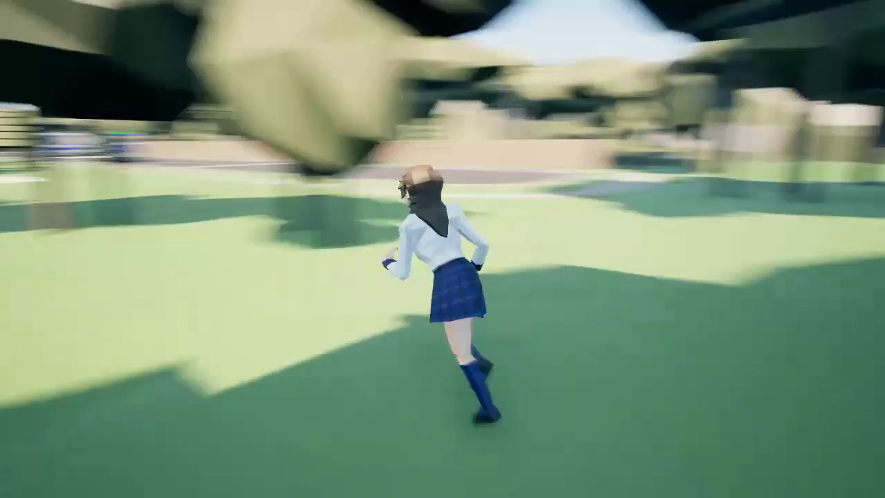
key("w")
key("d")
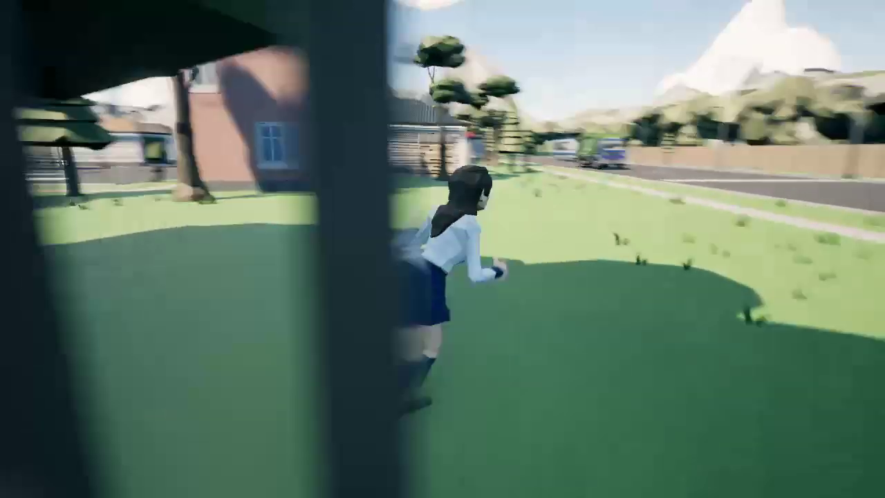
Step: Pause the game and return to its main menu
key("Escape")
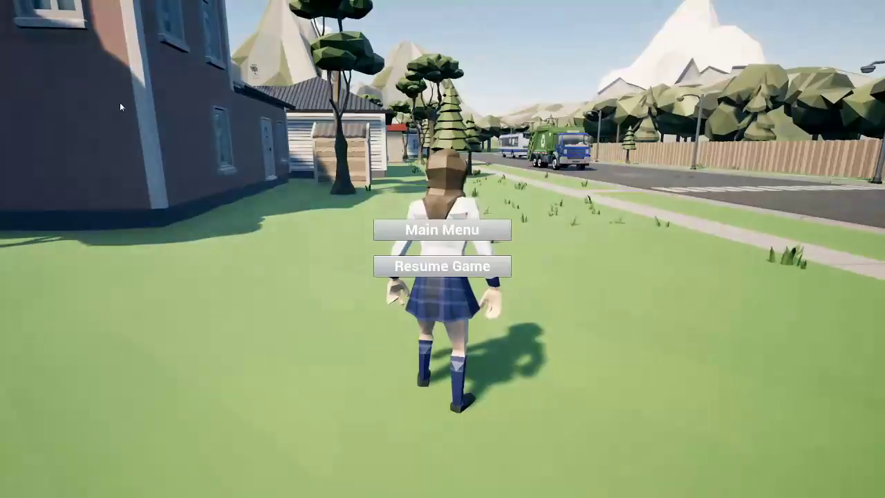
left_click(474, 237)
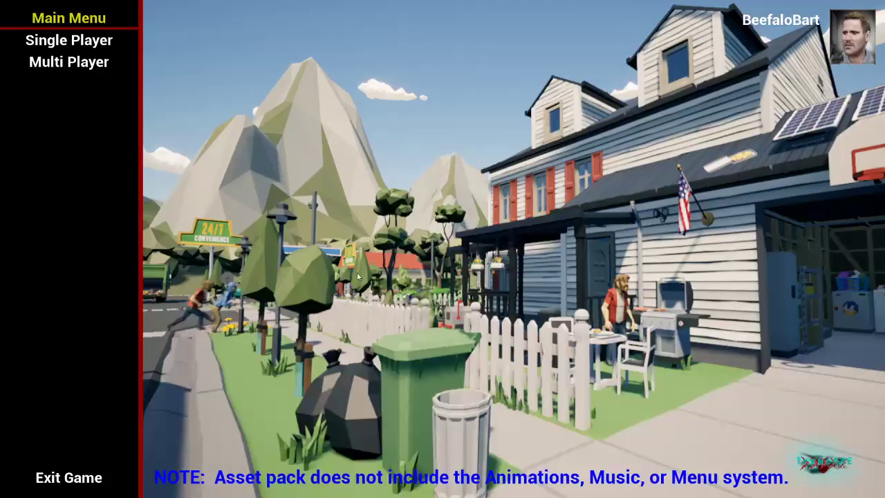
Step: Exit the running town game and browse the storage drive's folders for the SurvivalDemo build
left_click(69, 478)
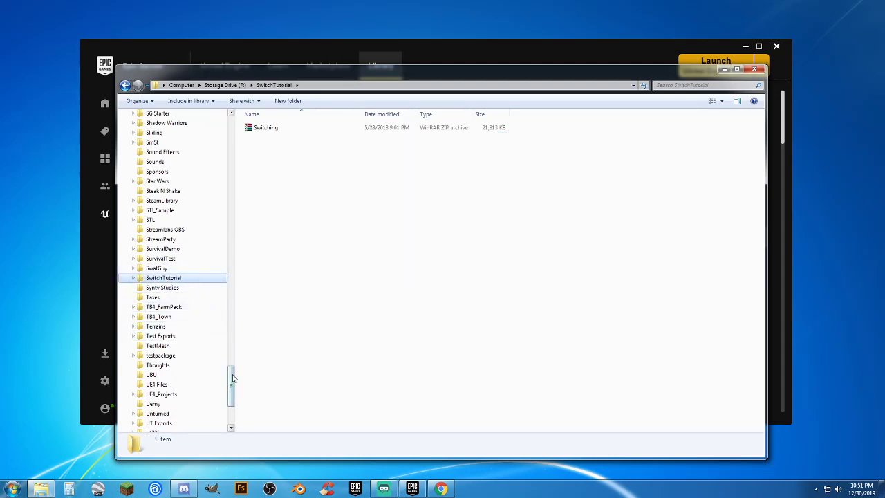
mouse_move(231, 389)
left_mouse_down()
mouse_move(231, 404)
mouse_move(228, 389)
left_mouse_up()
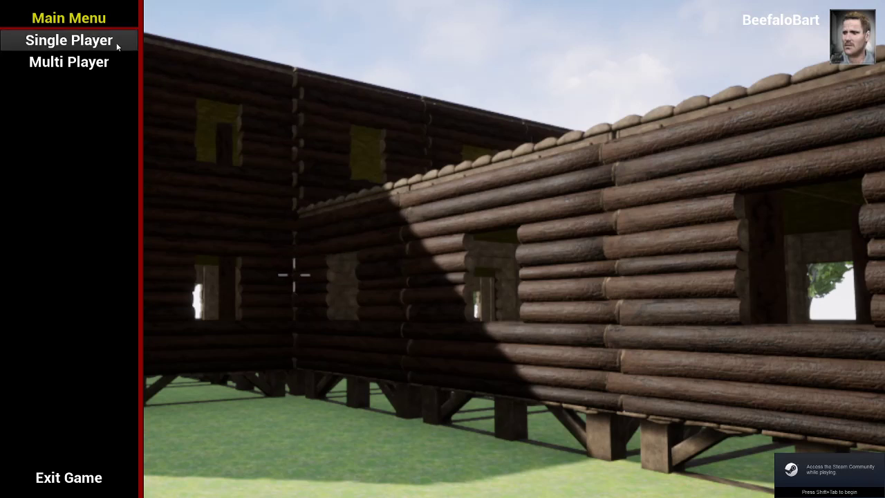
Step: Start a single-player game and open the furnace beside the pond
left_click(84, 41)
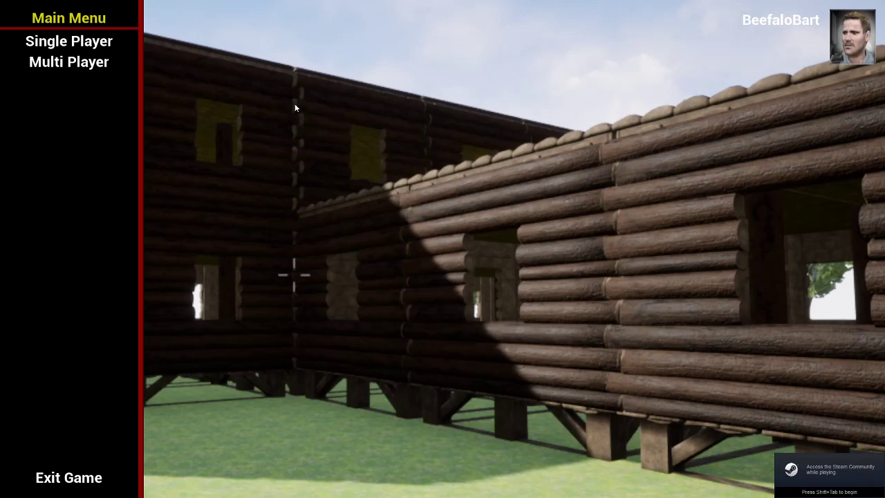
key("w")
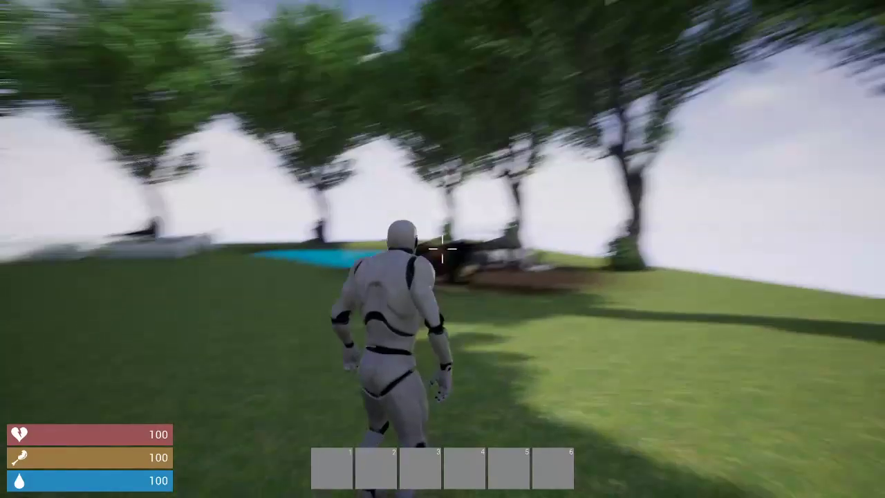
key("w")
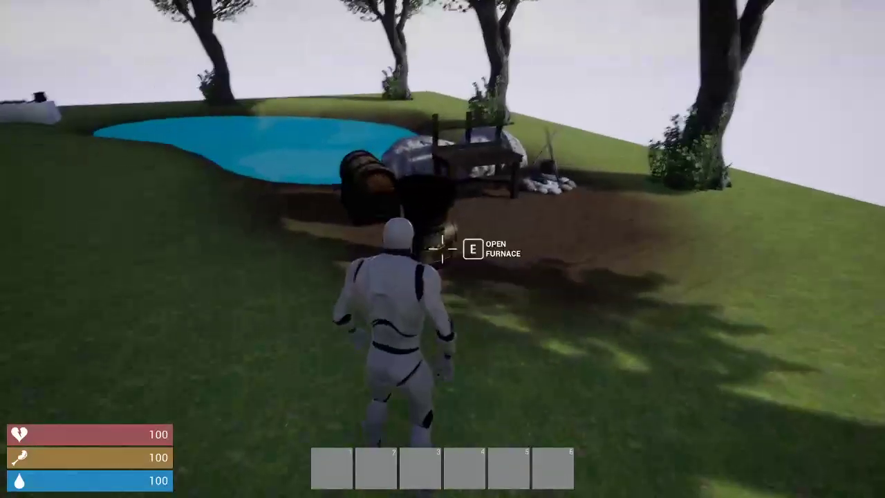
key("e")
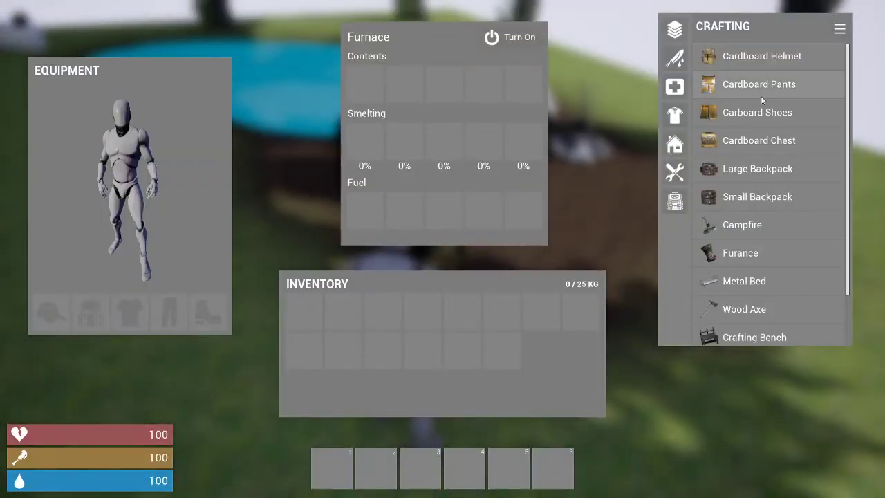
Step: Try the pause menu's Resume Game option over the open furnace, and return to the main menu
key("Escape")
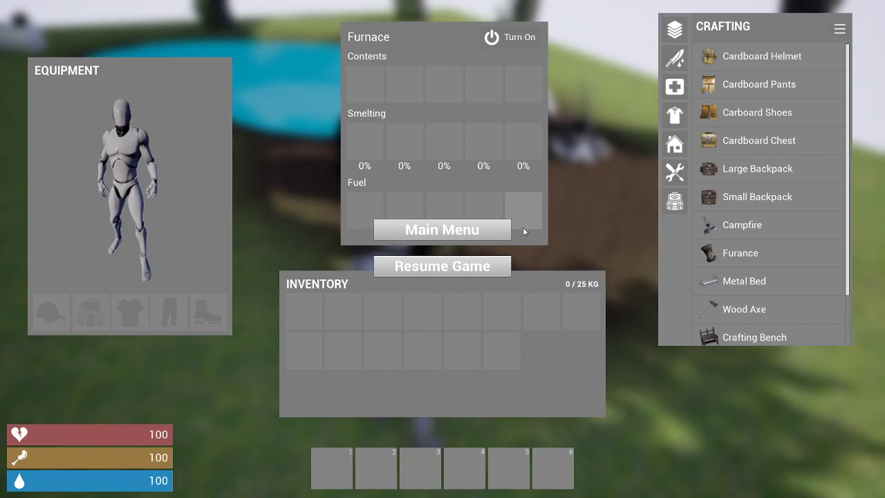
left_click(477, 260)
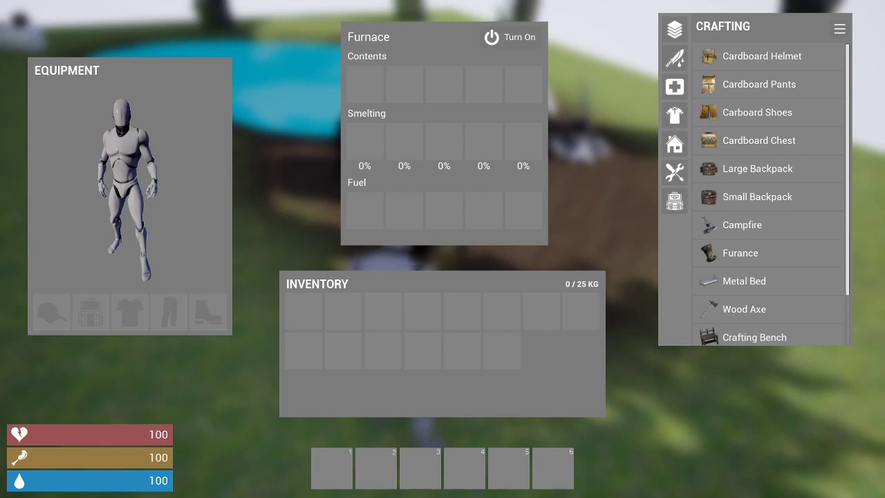
key("Escape")
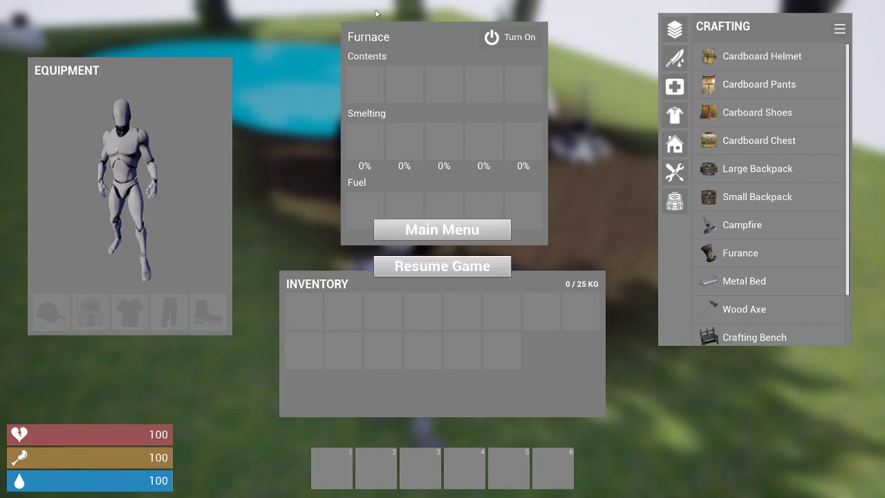
left_click(490, 270)
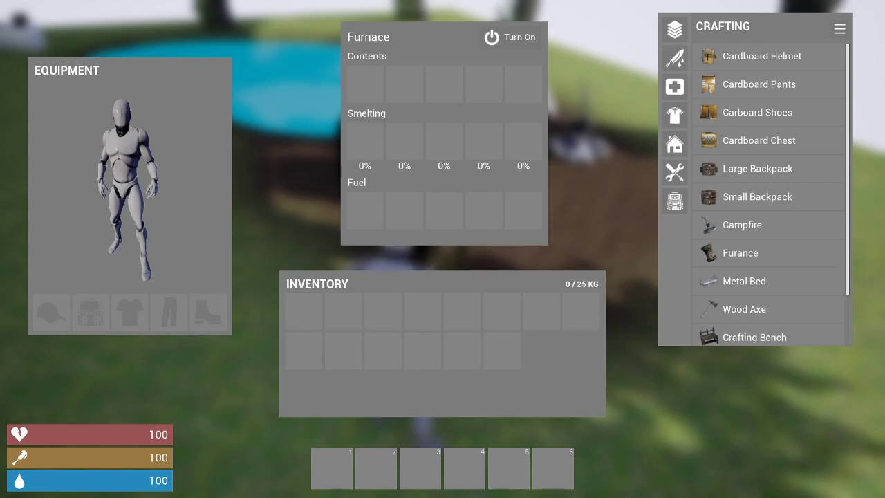
key("Escape")
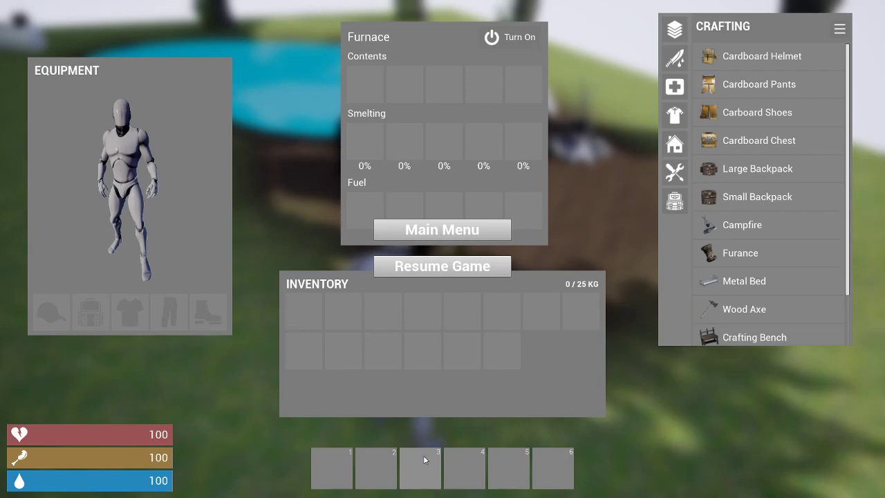
left_click(456, 231)
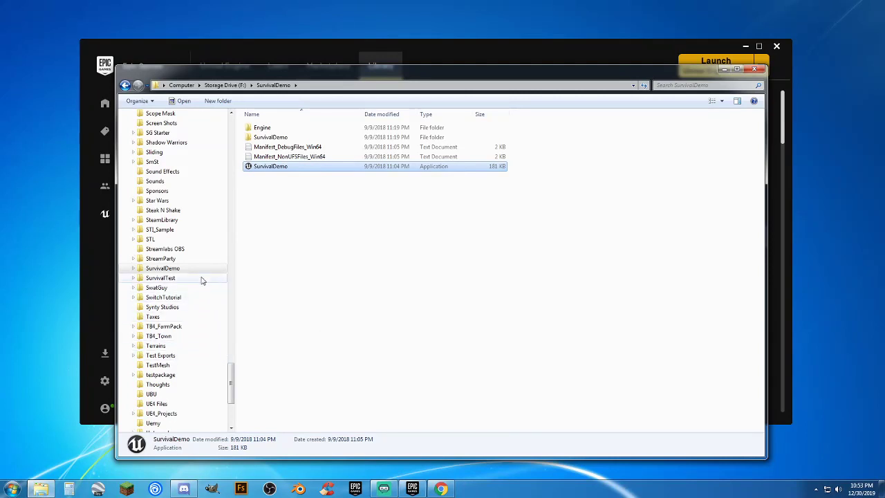
Step: Open the StreamParty folder on the storage drive and launch the StreamParty application
left_click(171, 260)
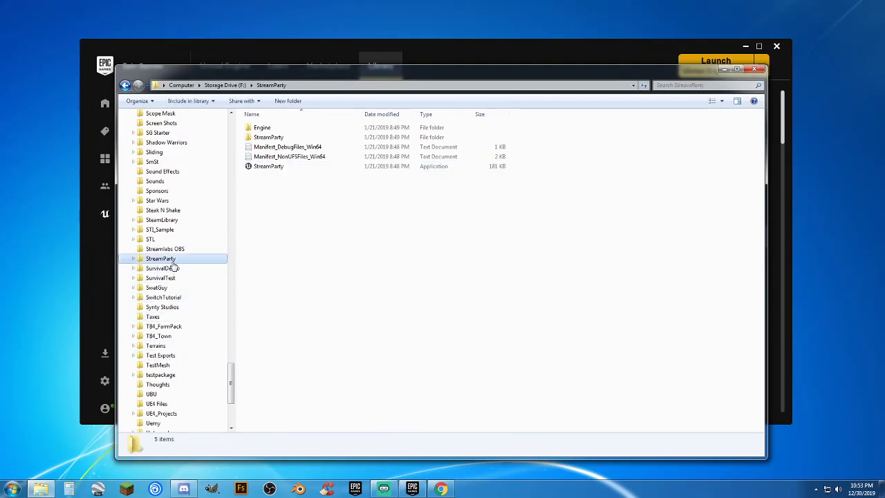
double_click(279, 168)
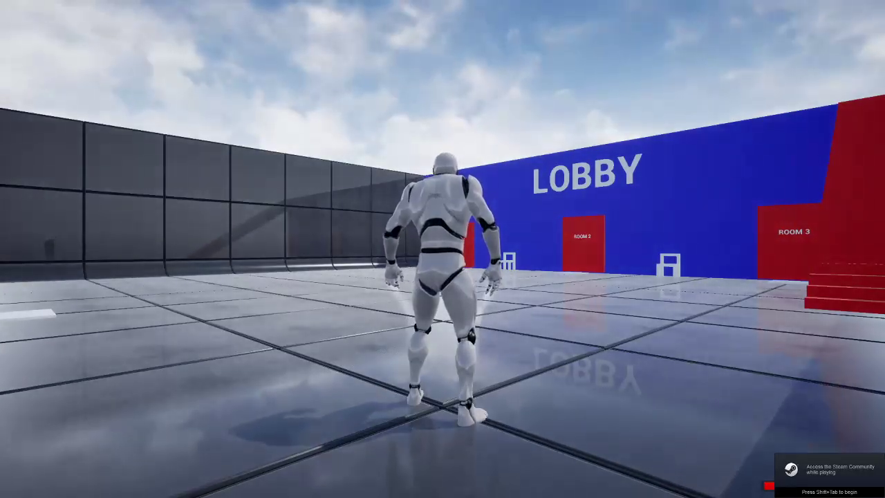
key("w")
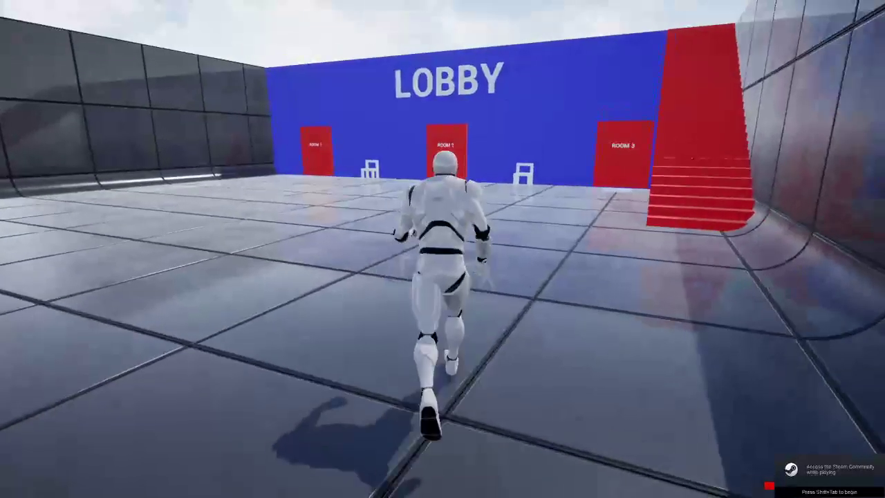
key("a")
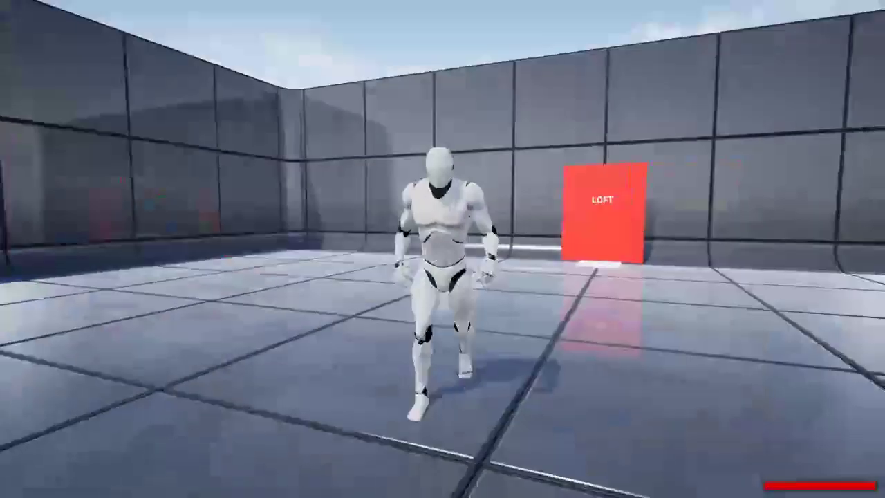
key("w")
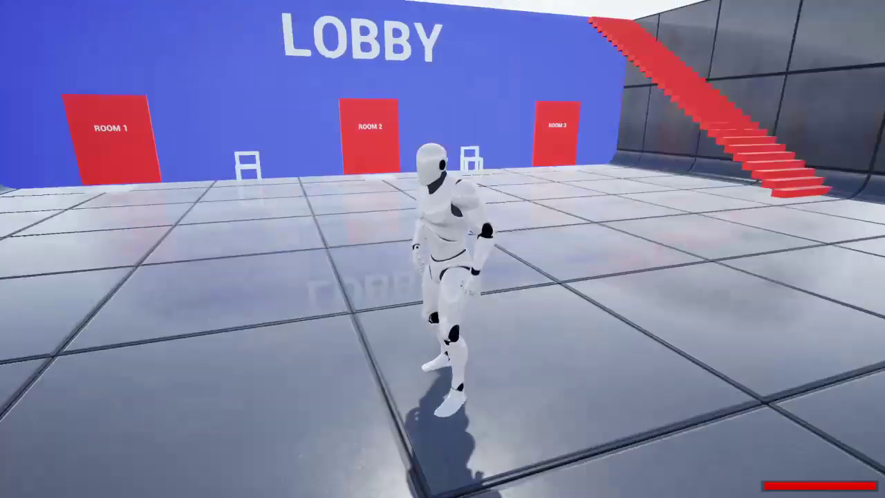
key("w")
key("w")
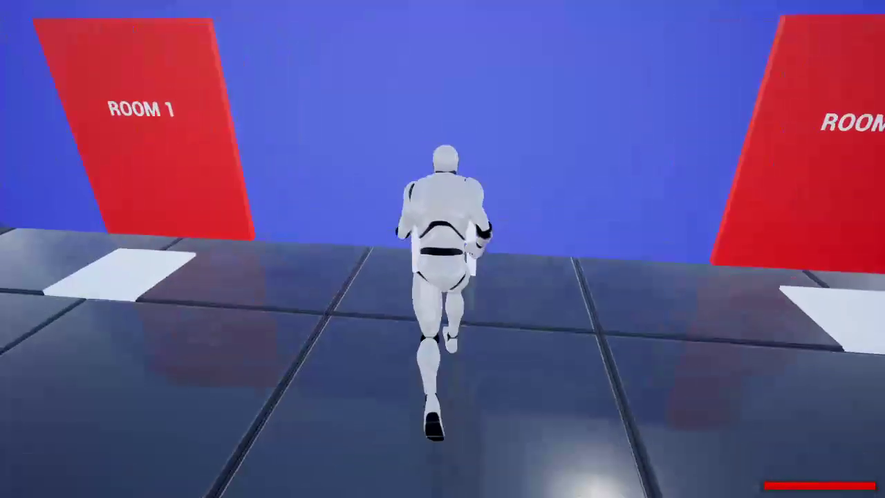
key("e")
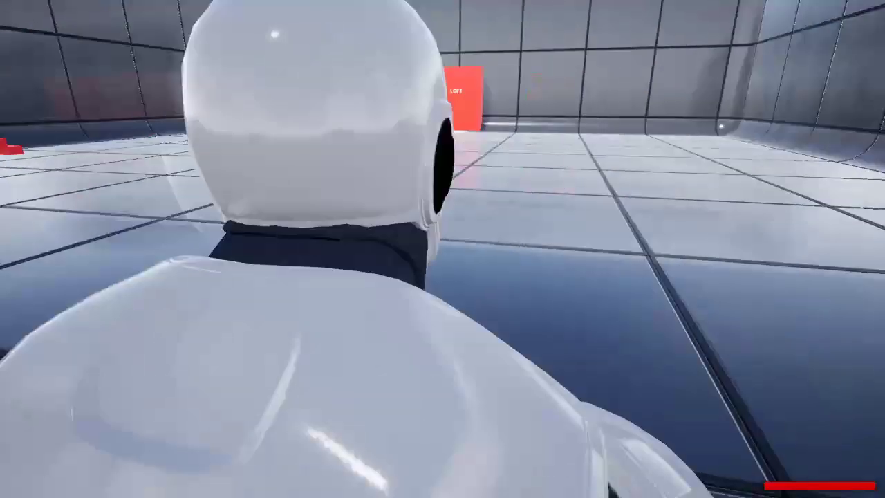
key("e")
key("e")
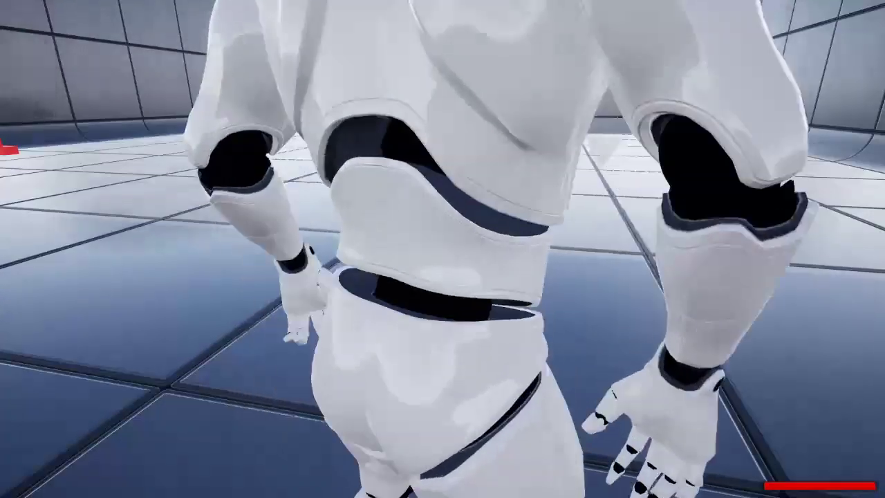
key("w")
key("w")
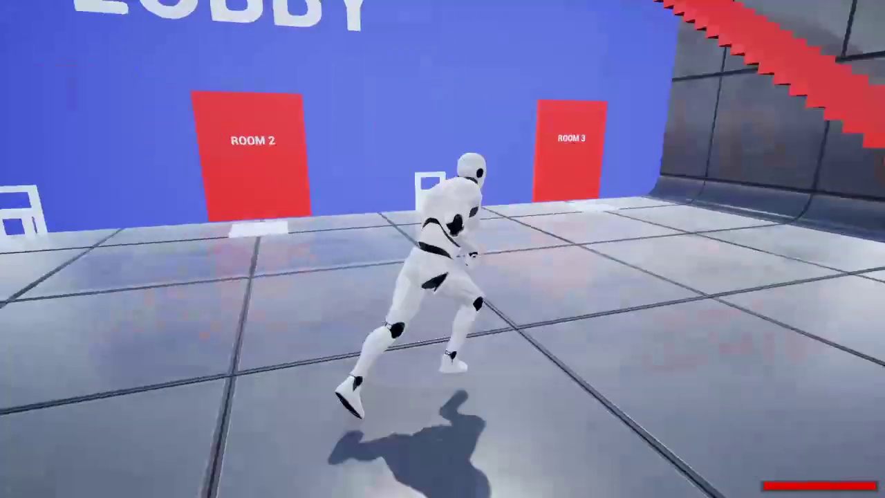
key("w")
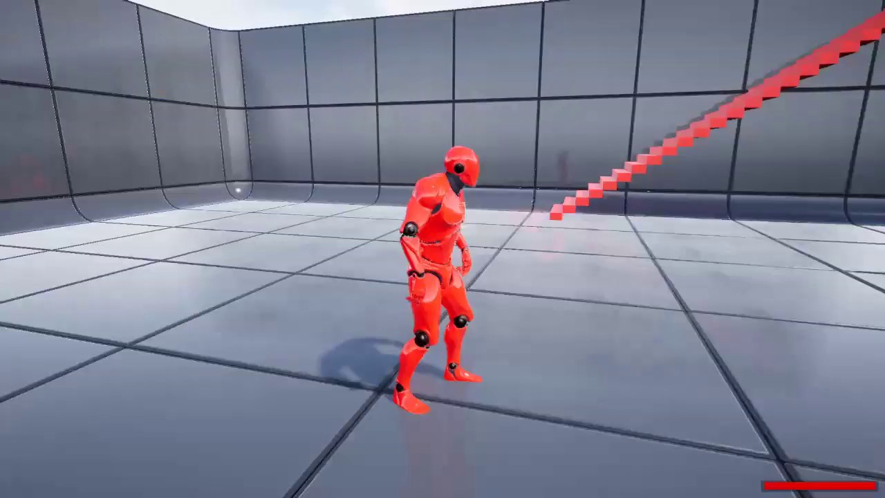
key("a")
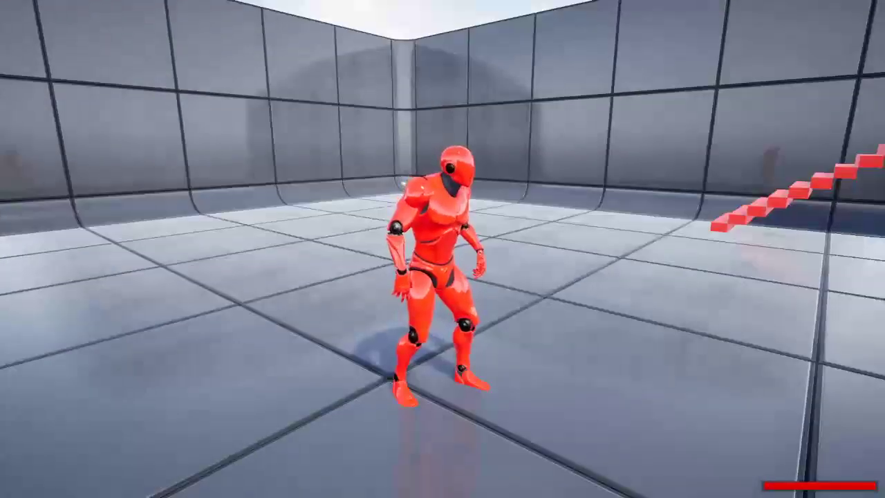
key("w")
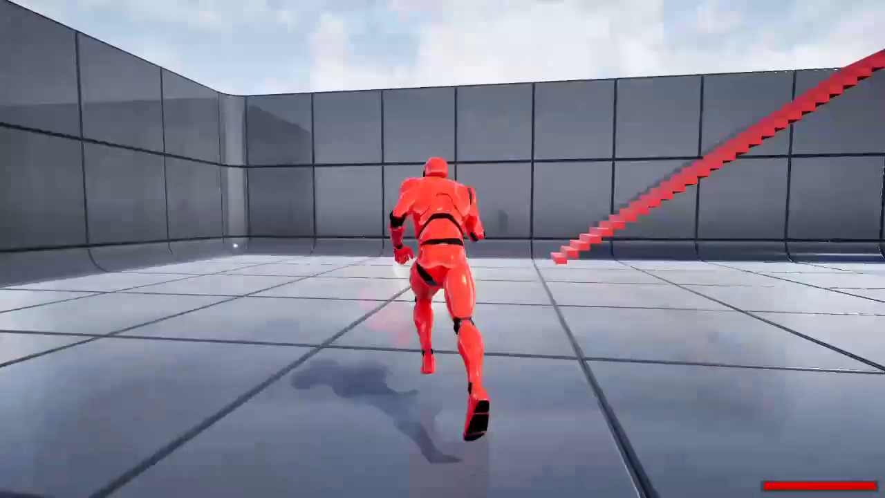
key("a")
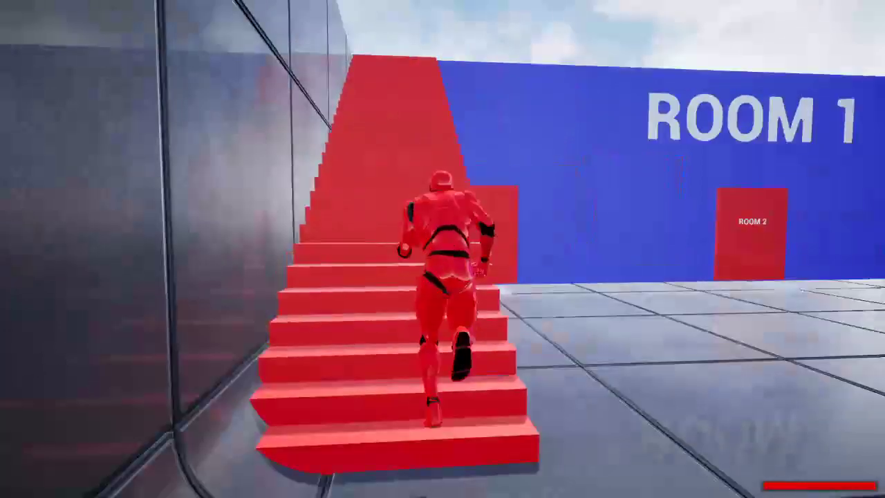
key("w")
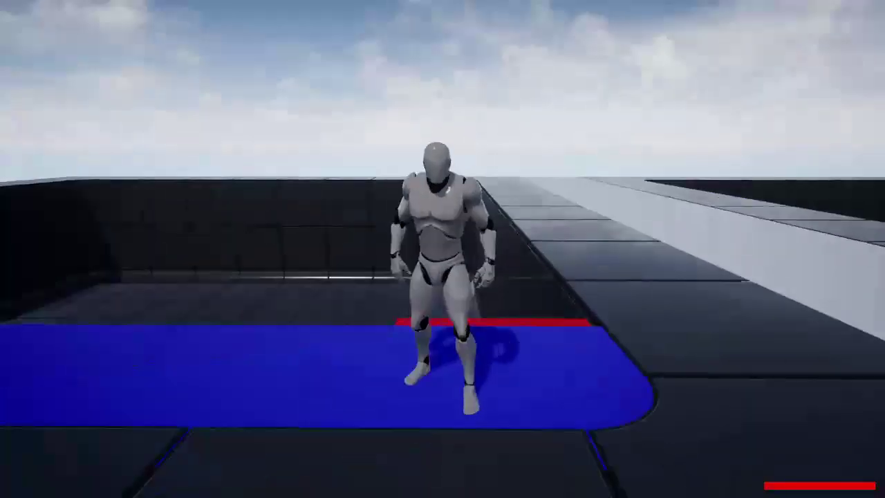
key("w")
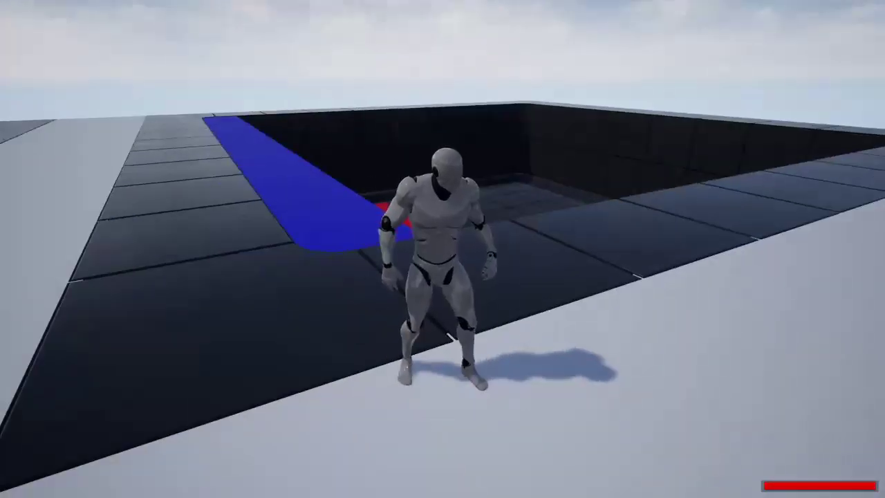
key("w")
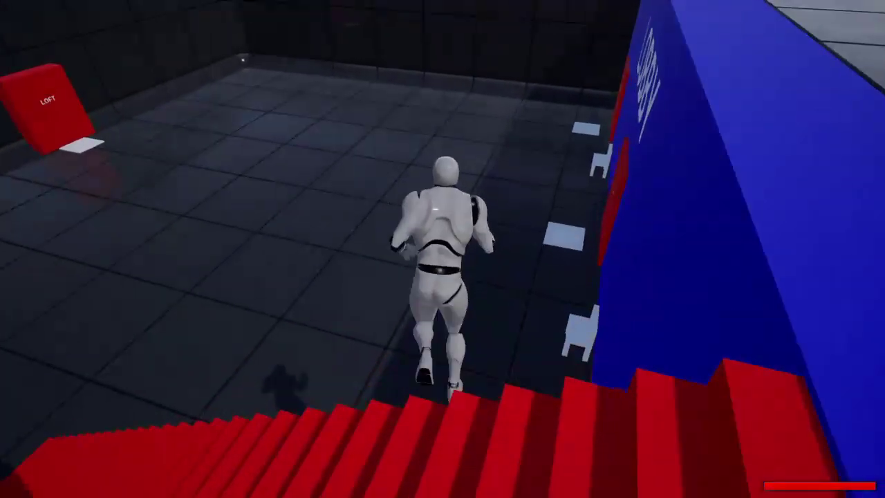
key("s")
key("d")
key("w")
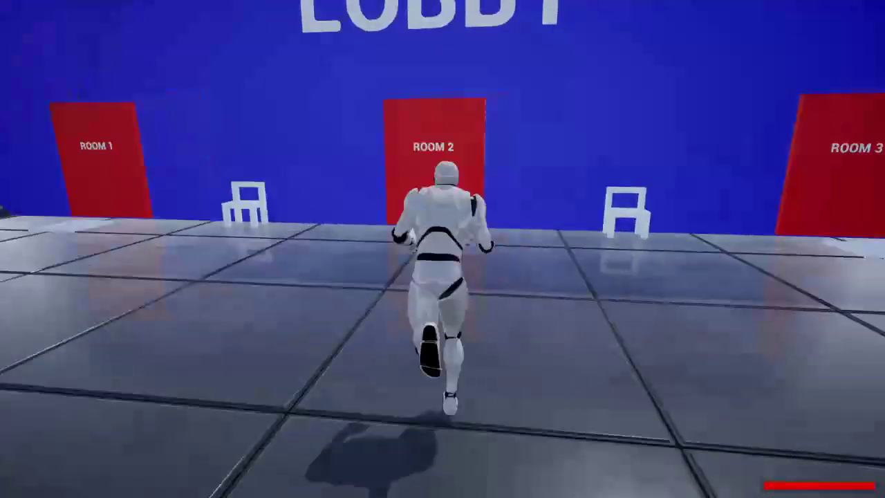
key("w")
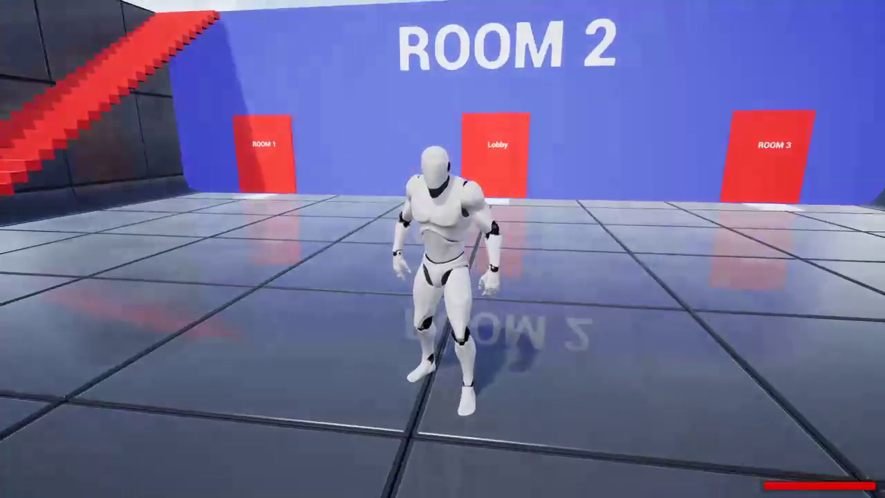
key("w")
key("w")
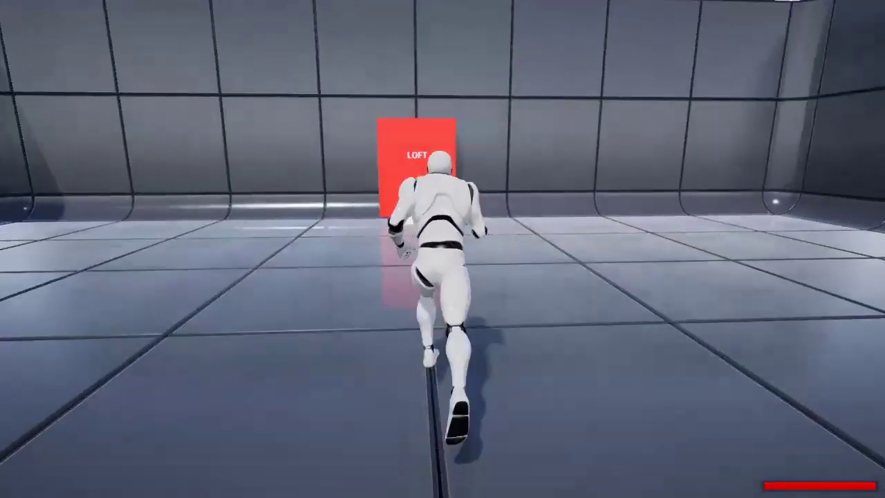
key("w")
key("d")
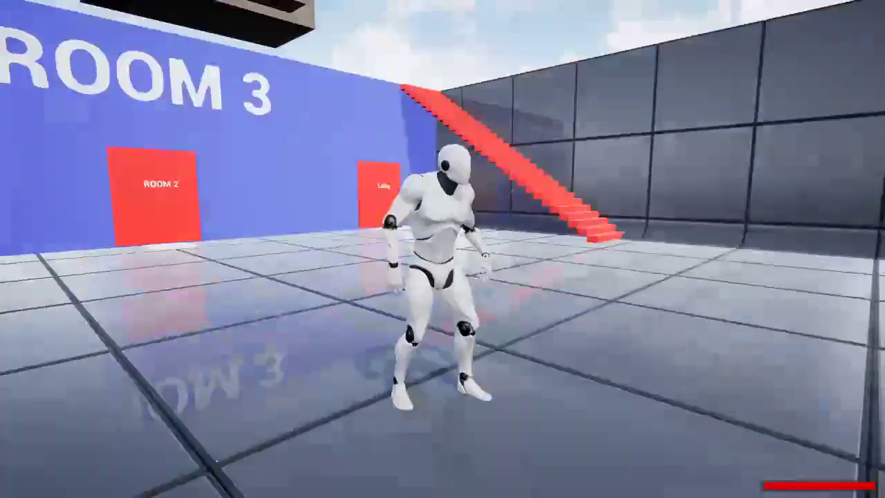
key("w")
key("w")
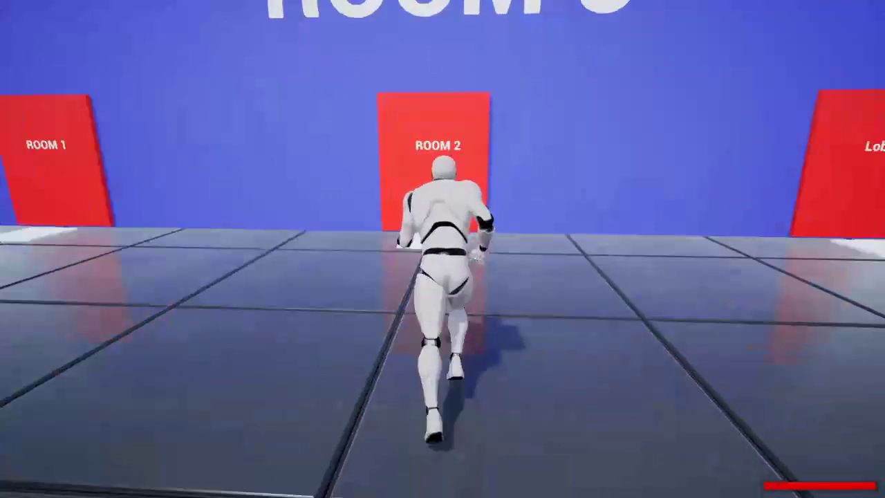
key("w")
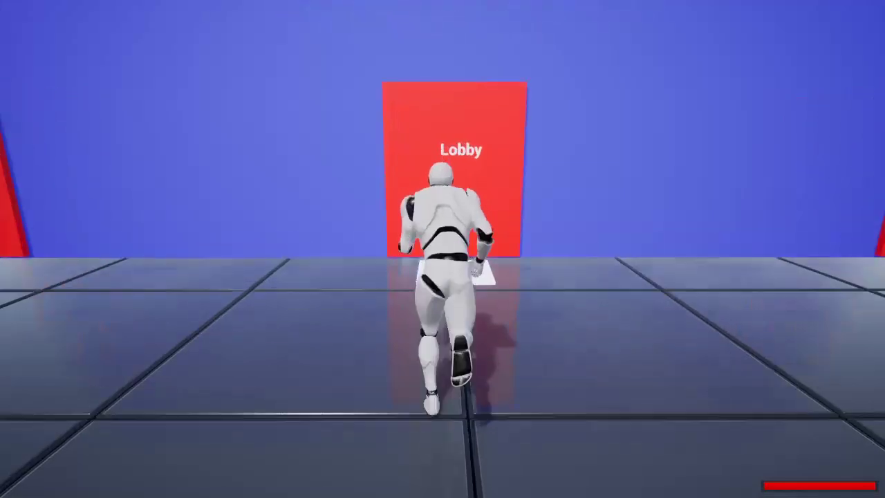
key("w")
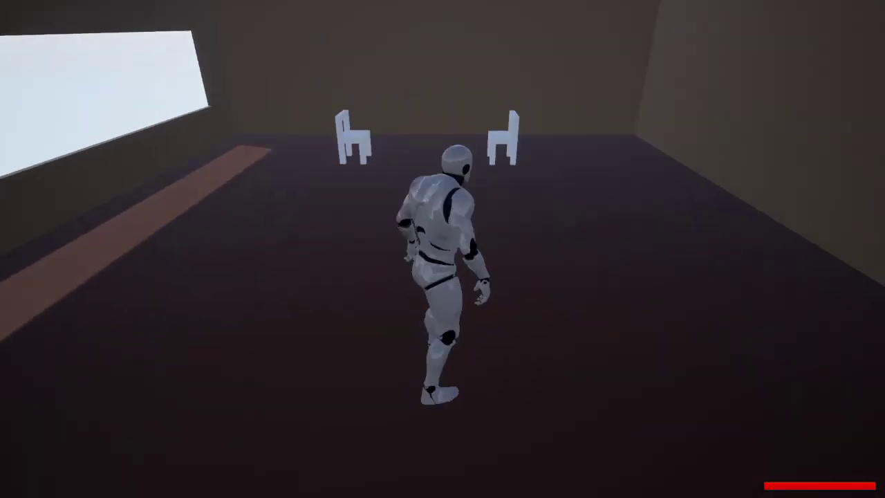
Step: Walk the character over to the two white chairs, sit on one of them, and stand up again
key("w")
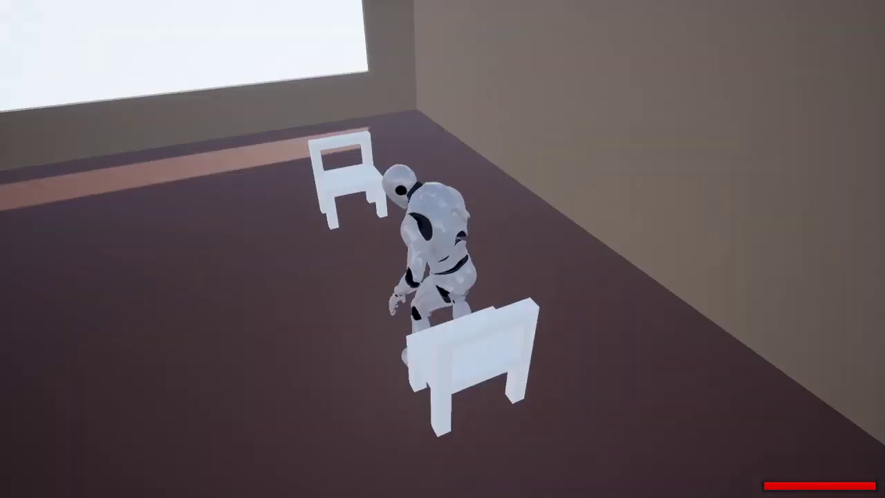
key("e")
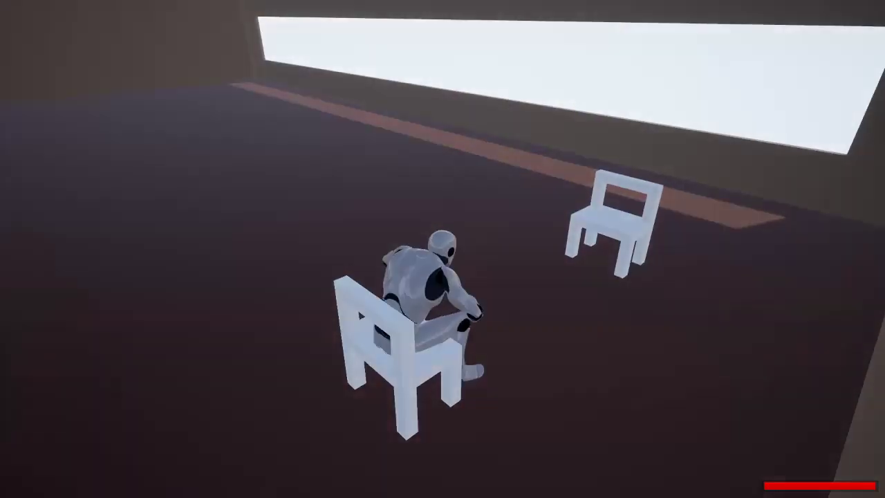
key("e")
Step: Run to the far corner of the windowed room and onto the white LOBBY pad to travel to the lobby
key("w")
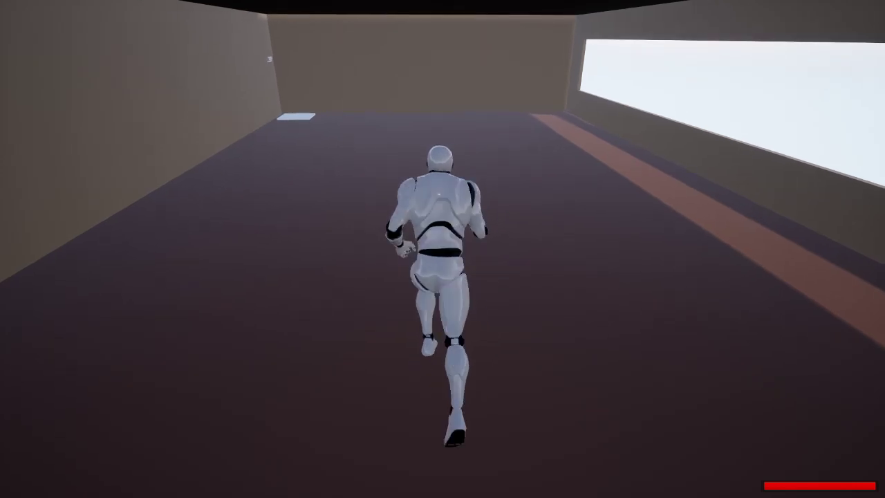
key("a")
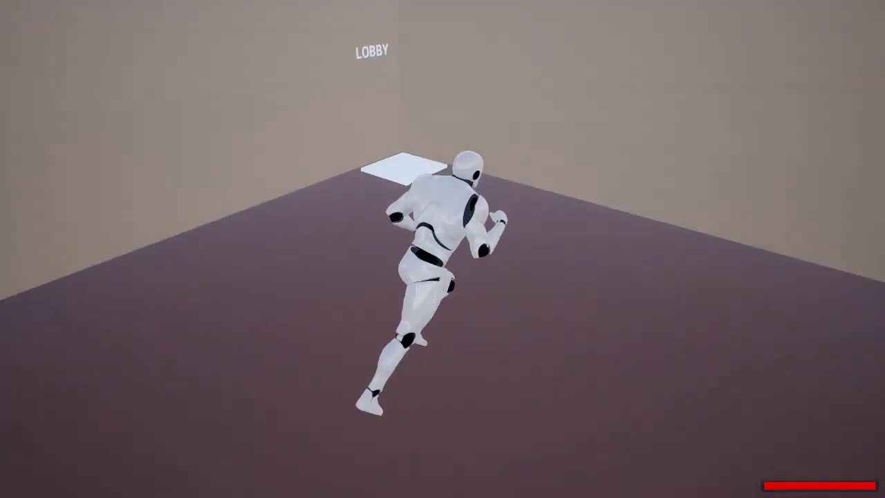
key("w")
key("d")
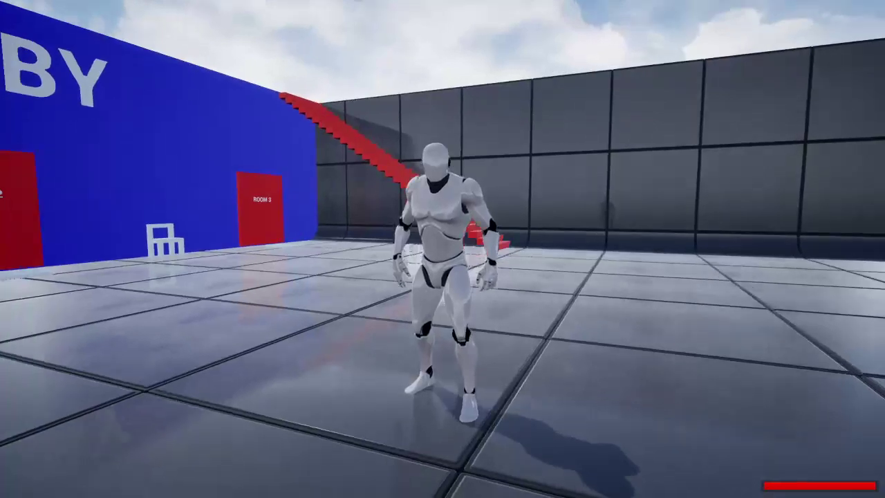
Step: Climb the red stairs beside the Room 3 door and cross the wall tops to another room's staircase
key("w")
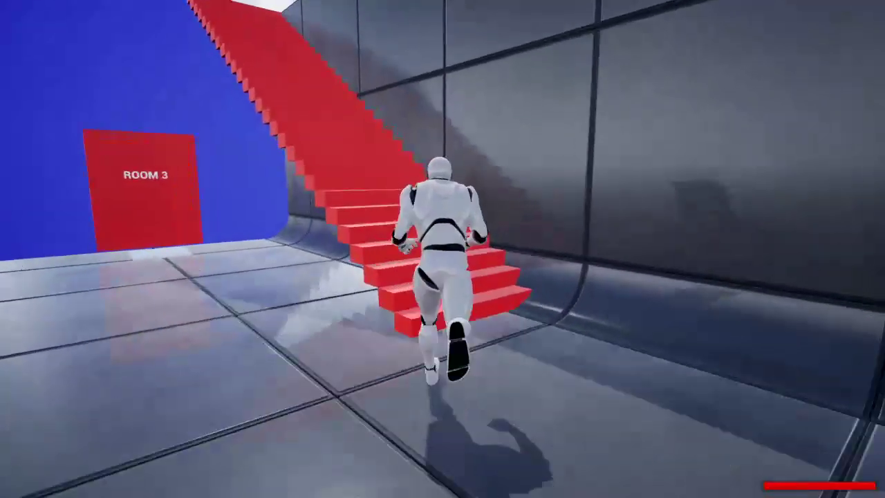
key("w")
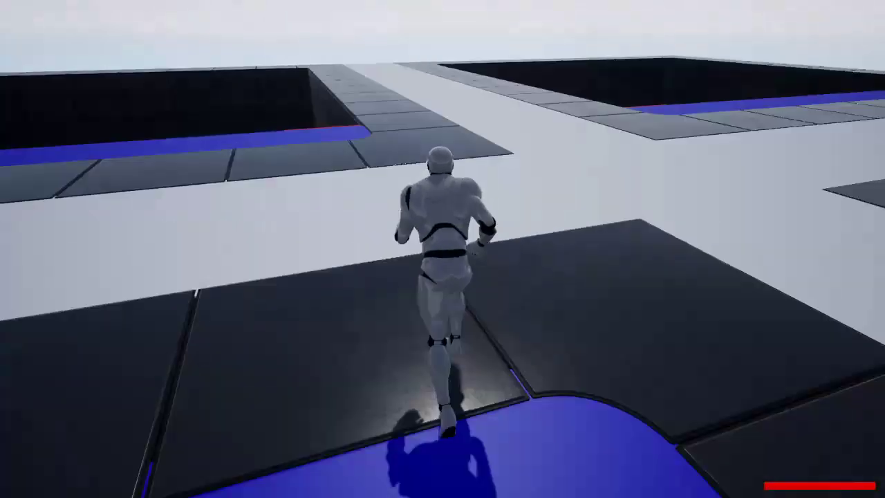
key("w")
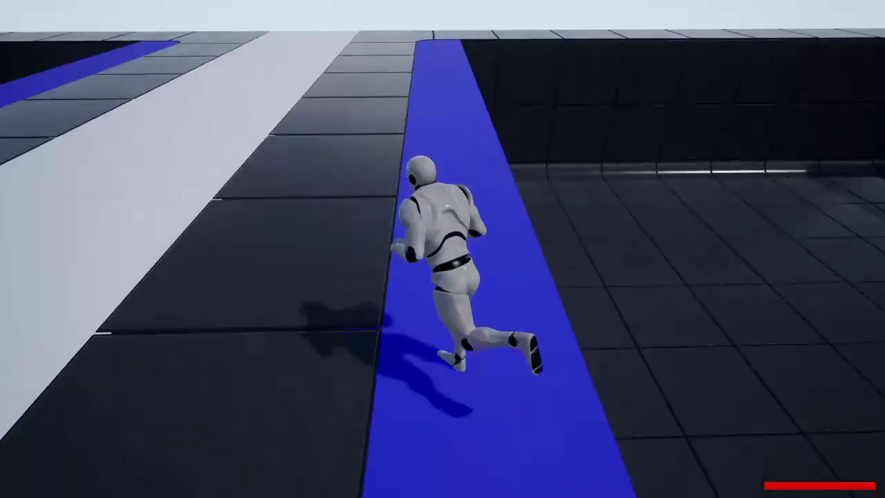
key("w")
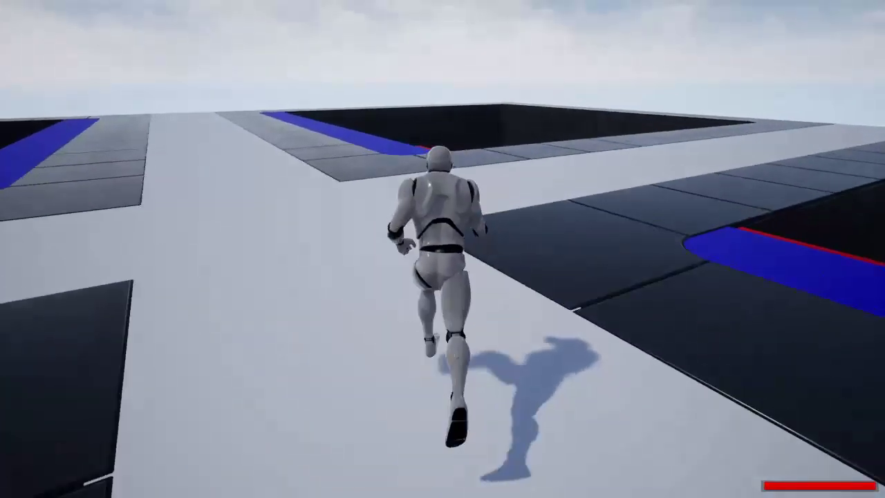
key("w")
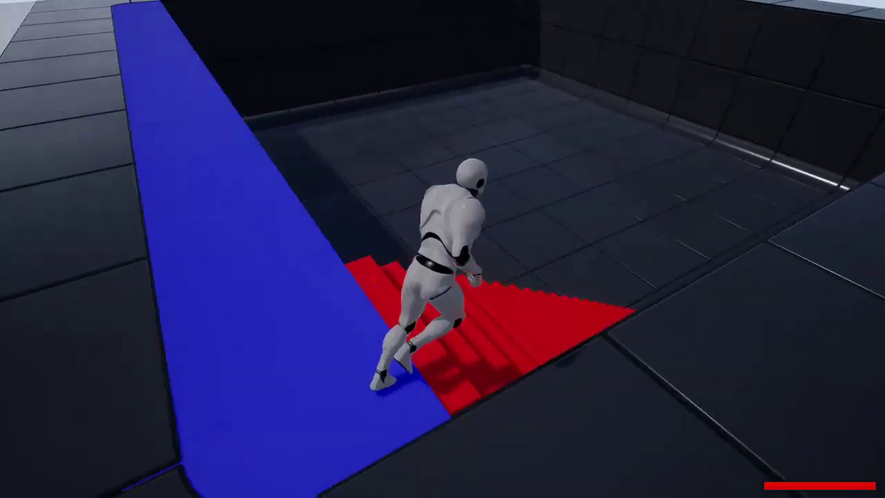
key("w")
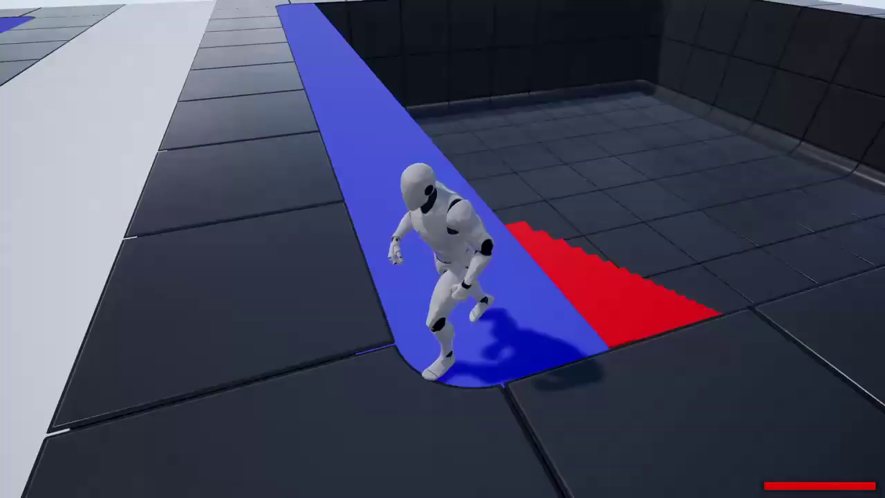
key("w")
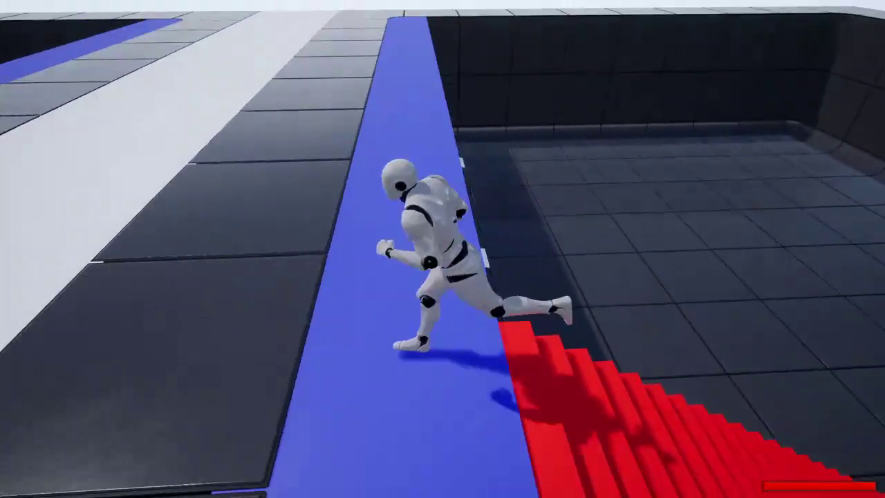
Step: Run along the wall tops and white walkways to view the lobby and the numbered rooms from above
key("s")
key("d")
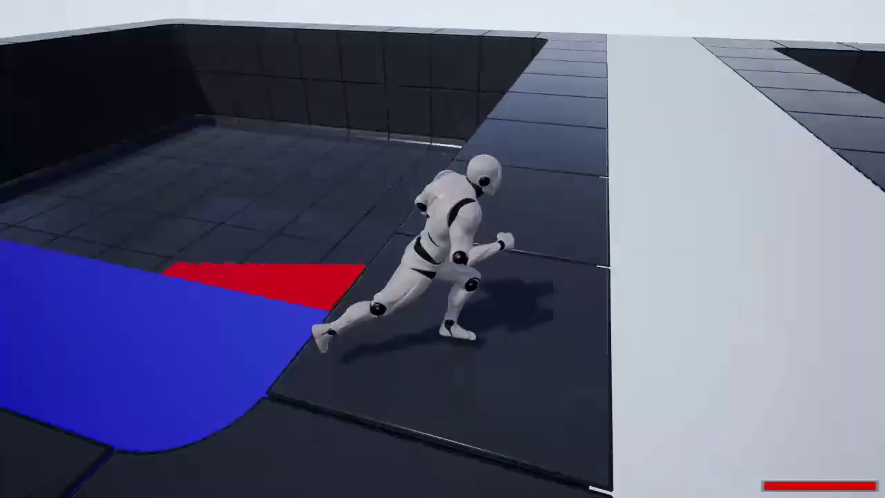
key("w")
key("w")
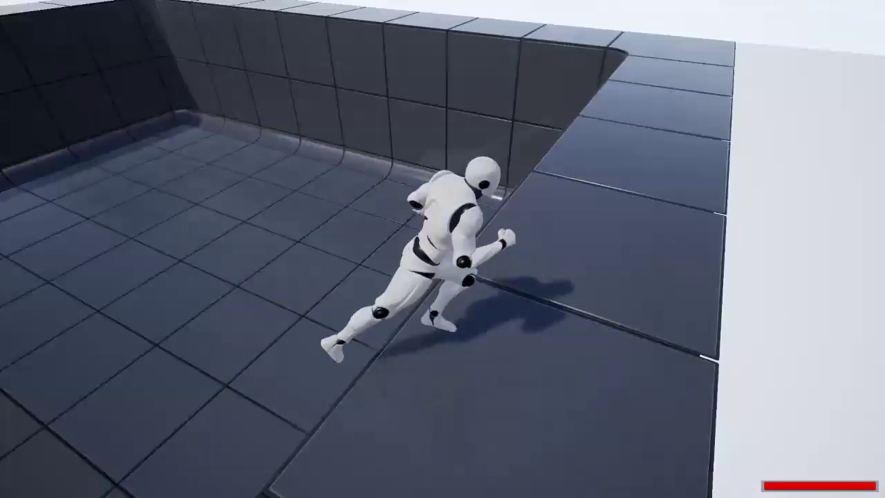
key("w")
key("s")
key("a")
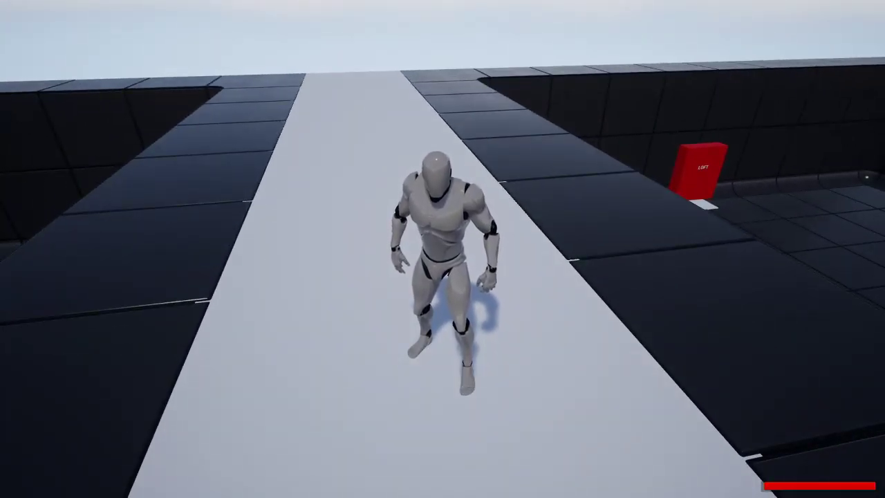
key("w")
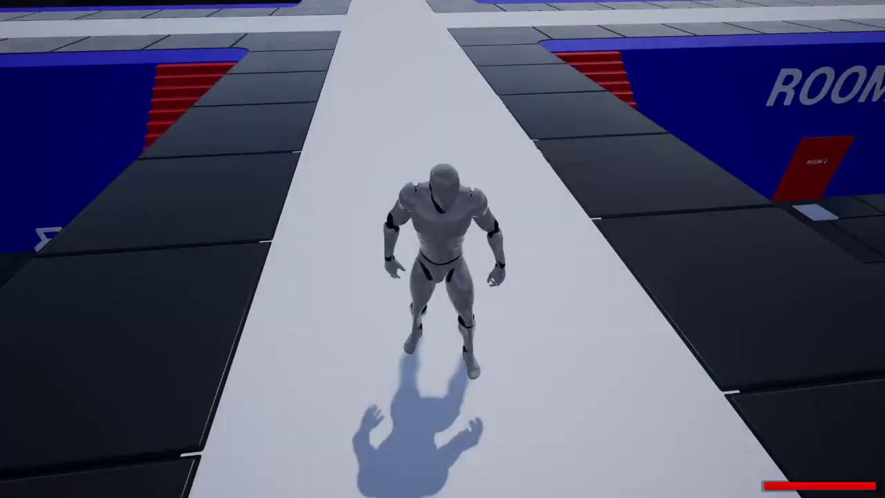
key("w")
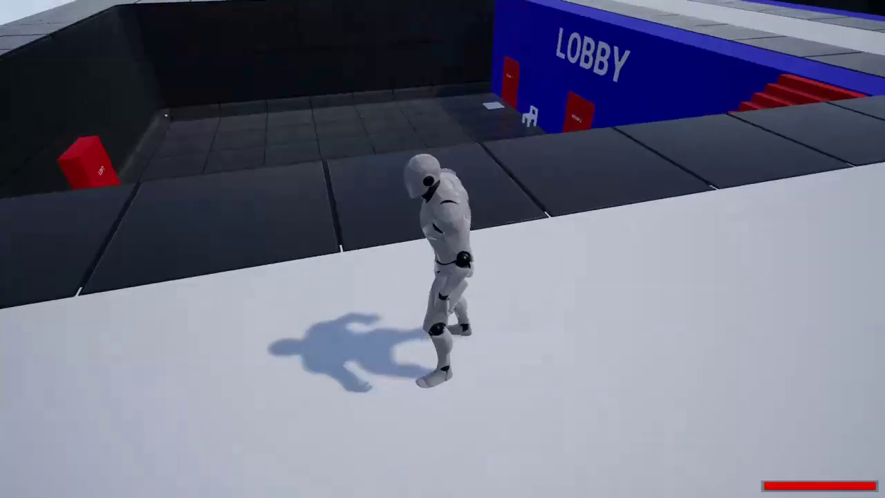
Step: Return to the main menu and host a multiplayer game
key("Escape")
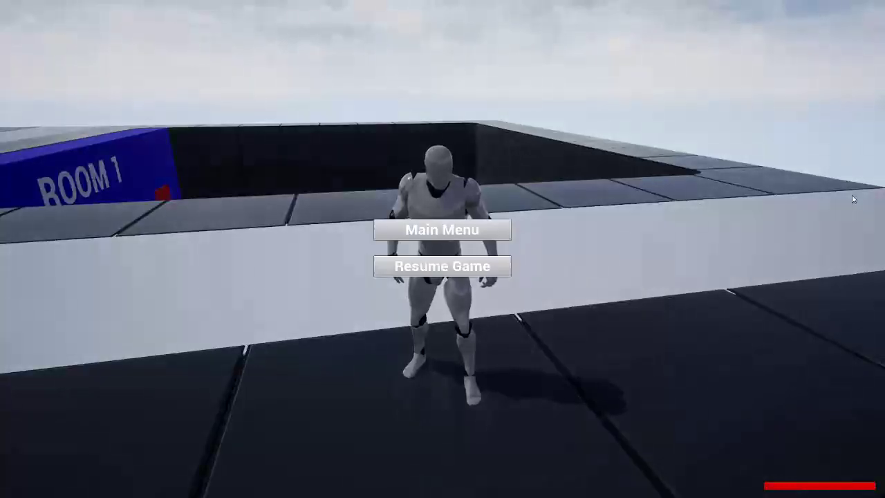
left_click(465, 230)
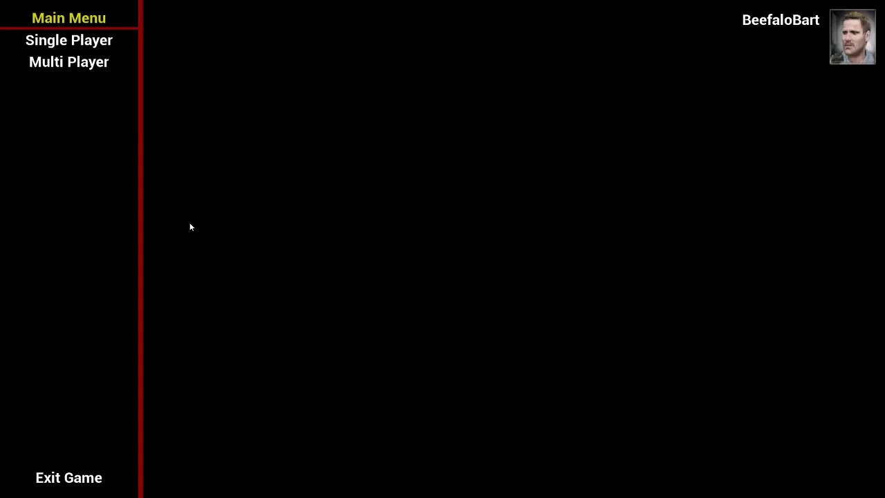
left_click(78, 61)
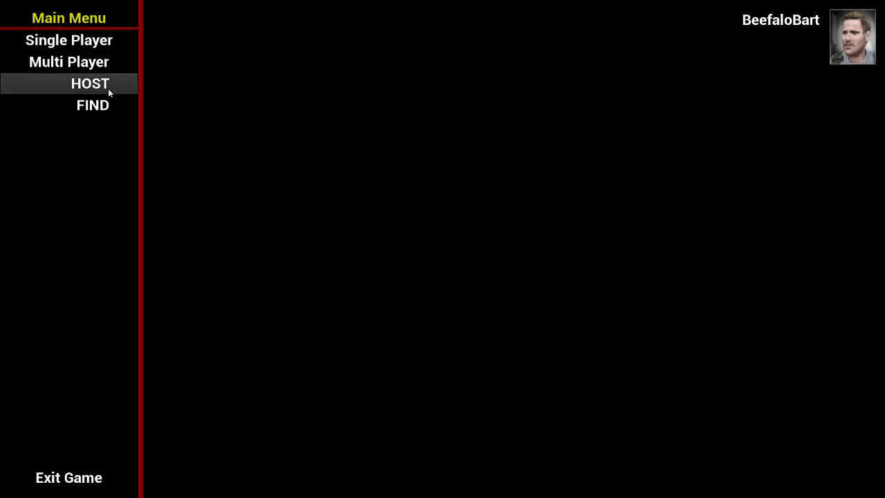
left_click(108, 92)
type("ads")
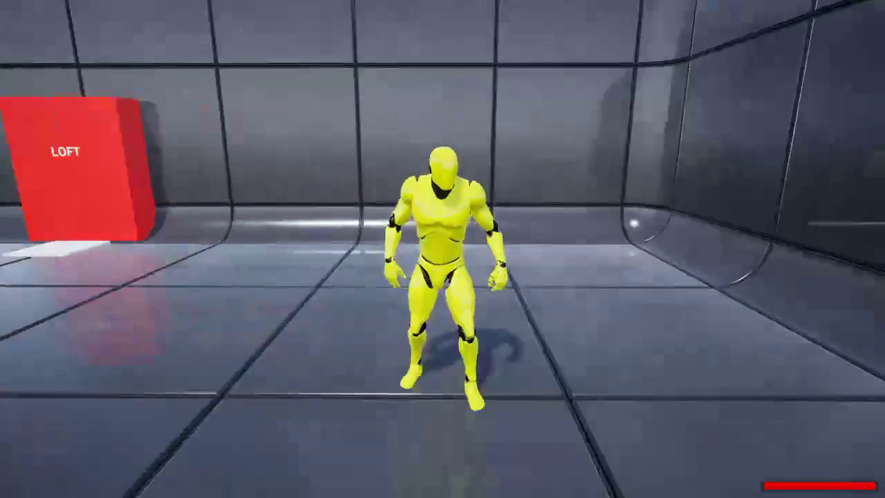
Step: Move the yellow character around the lobby to examine the Loft entrance, the chairs and the three room doors
key("s")
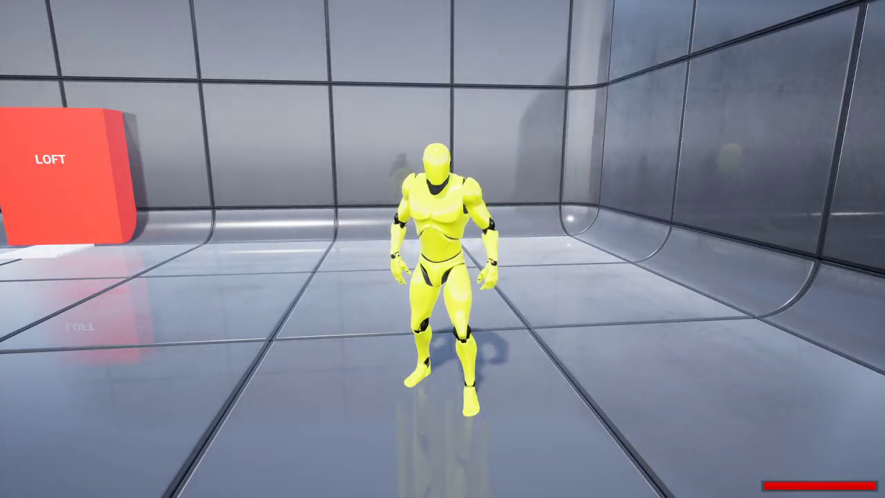
key("w")
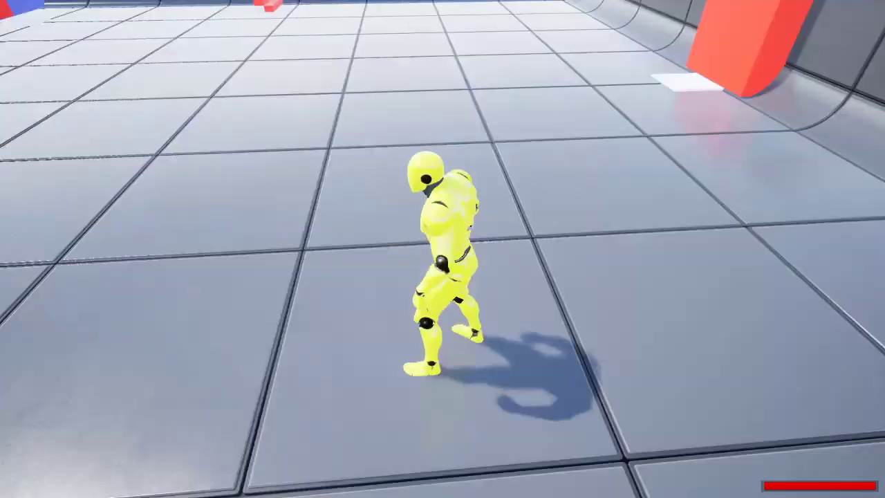
key("w")
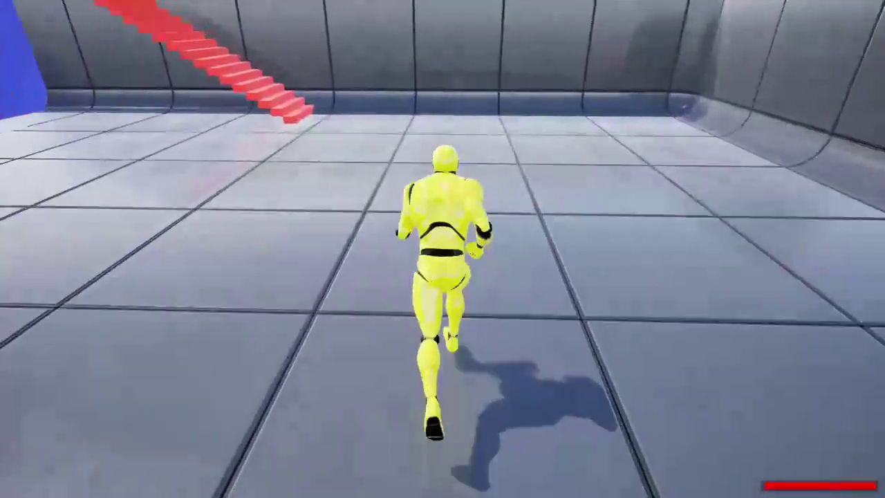
key("s")
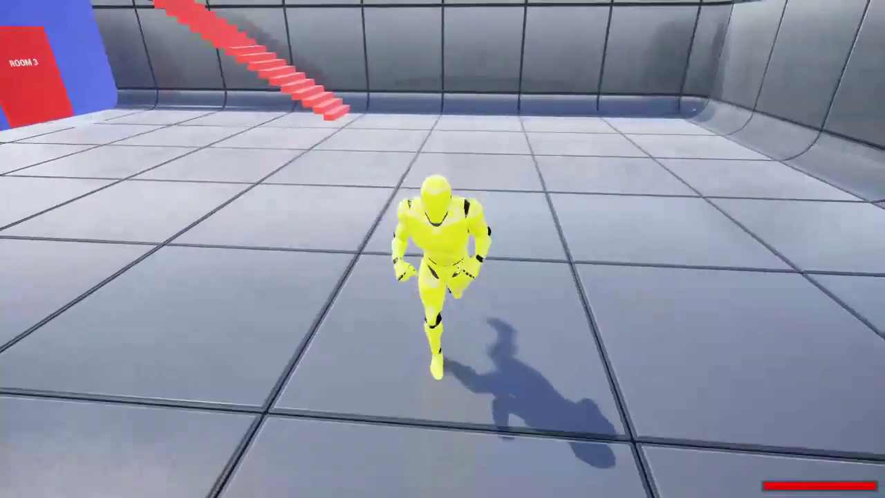
key("s")
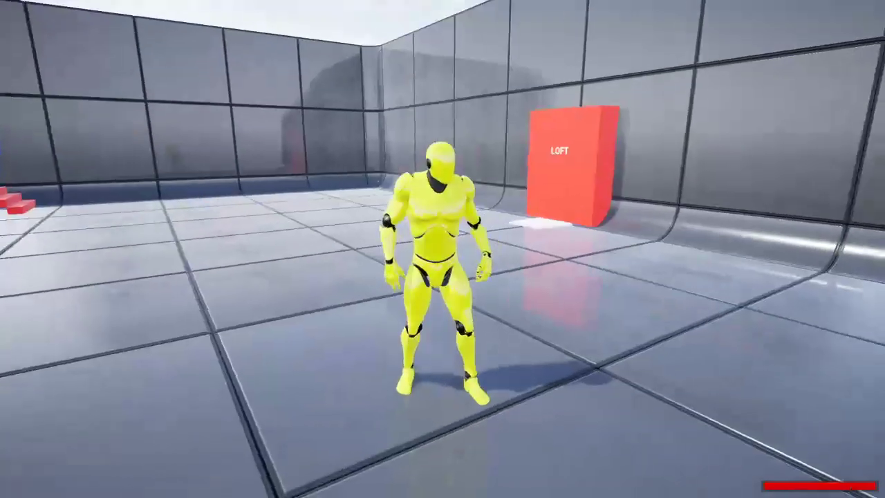
key("d")
key("s")
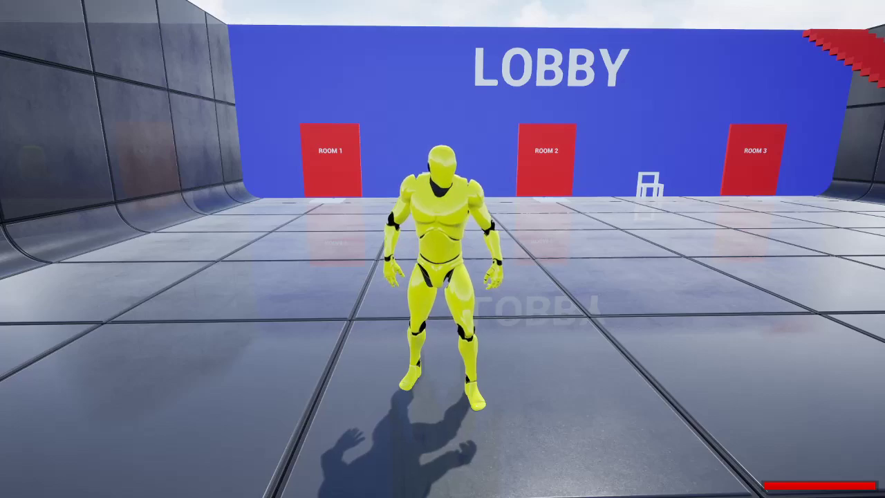
key("d")
key("s")
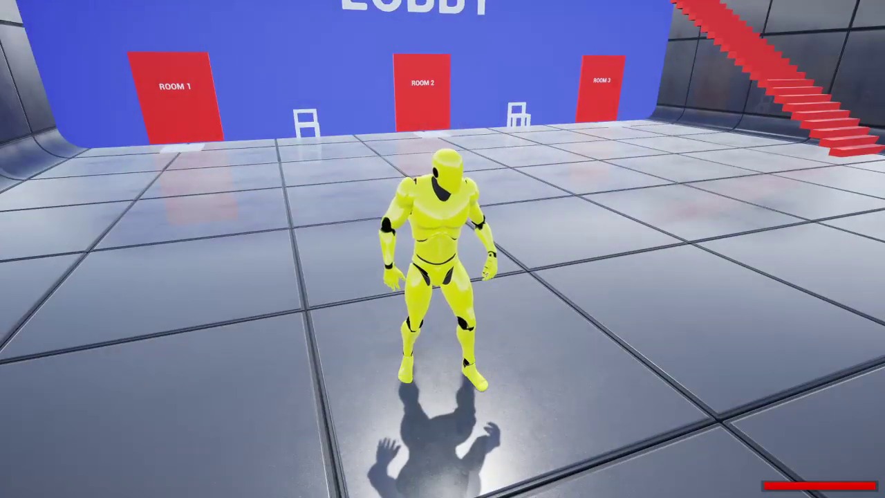
Step: Run the character across the lobby and through the Room 1 door
key("w")
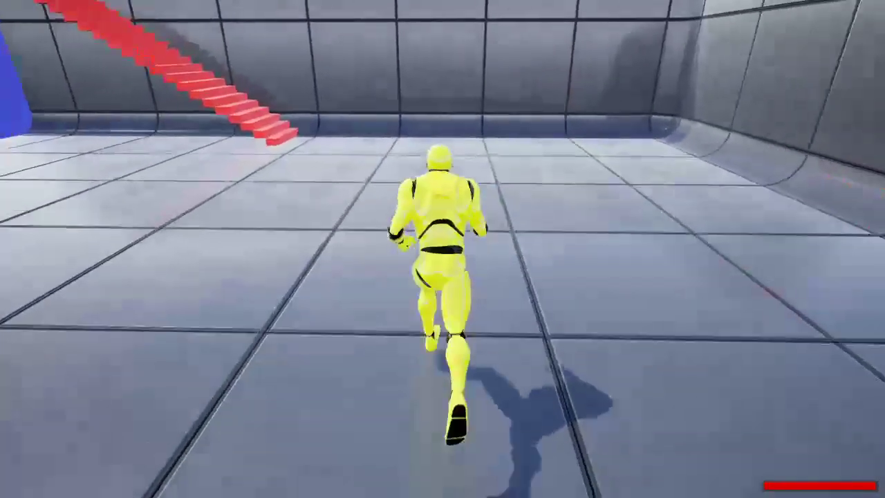
key("w")
key("a")
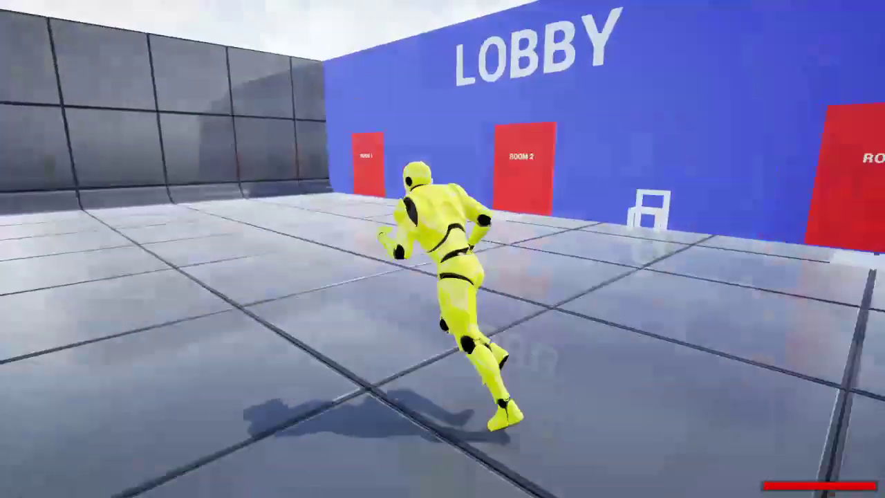
key("a")
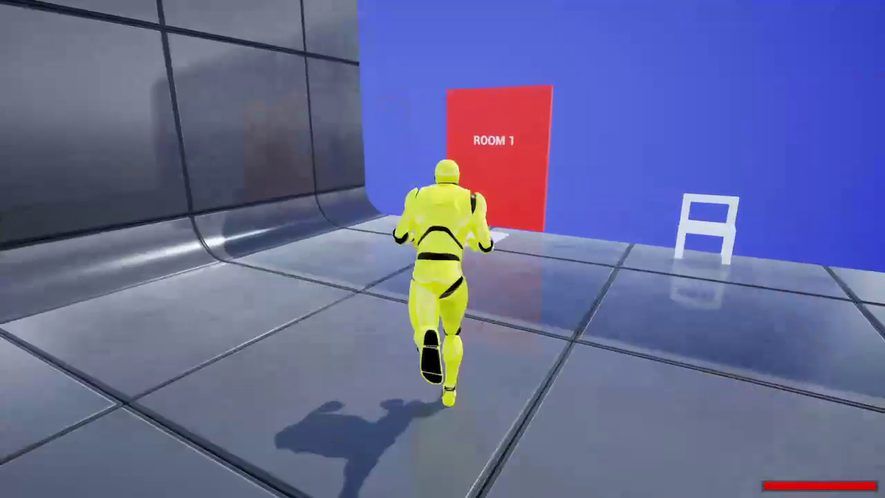
key("w")
key("a")
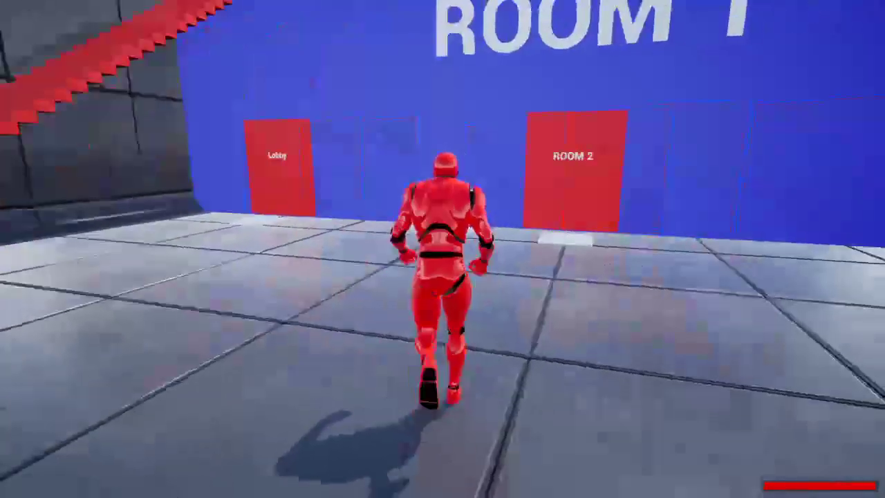
Step: Run through the Room 2 door in Room 1 and continue moving around the connected rooms
key("w")
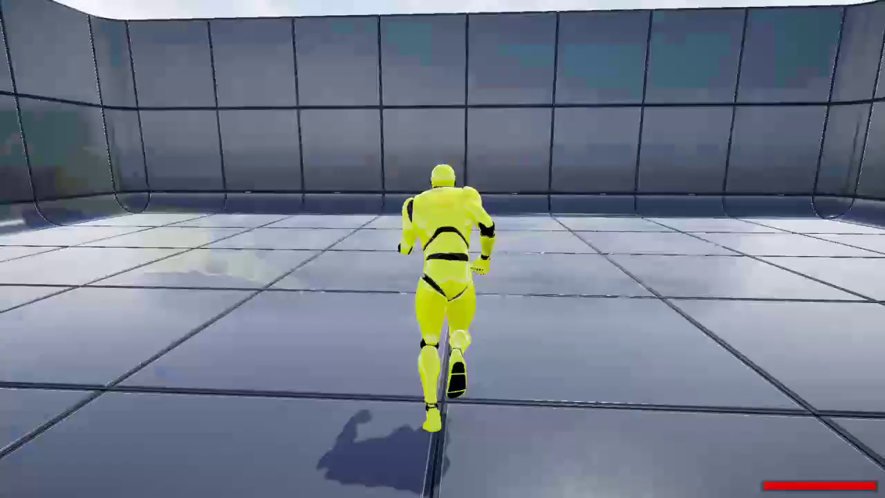
key("s")
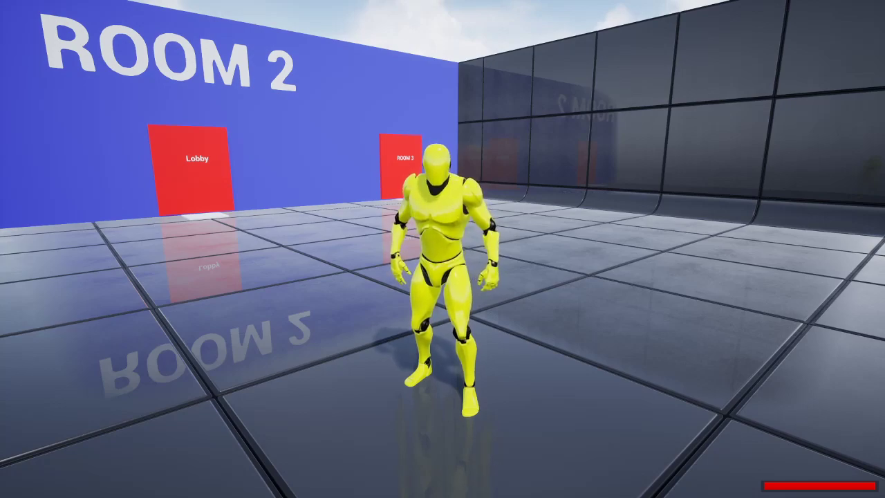
key("w")
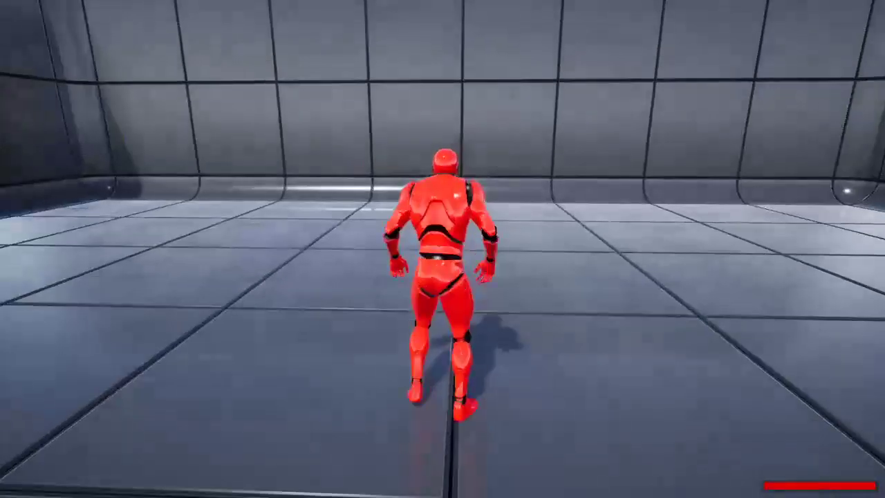
Step: Run the red character around Room 1 and through the Room 3 door
key("w")
key("w")
key("s")
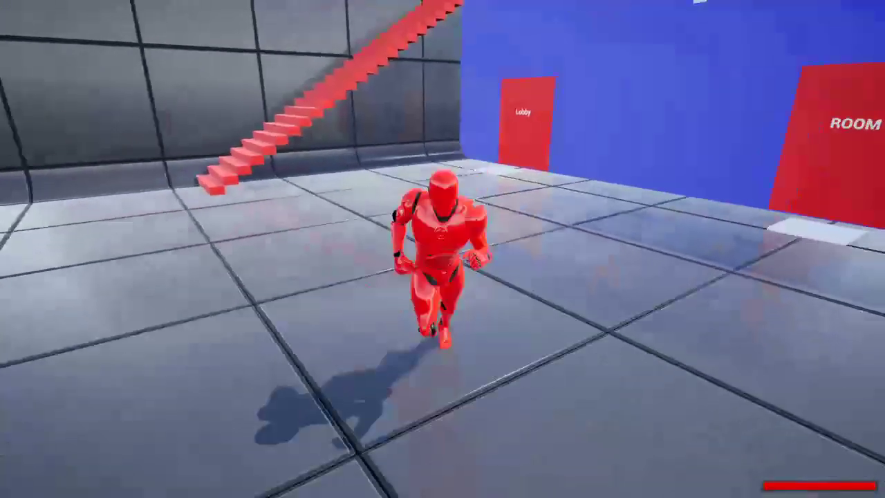
key("w")
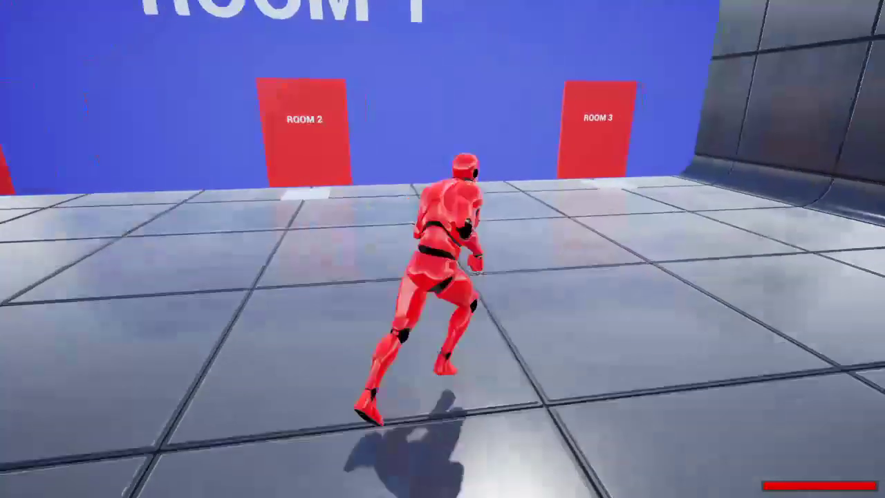
key("w")
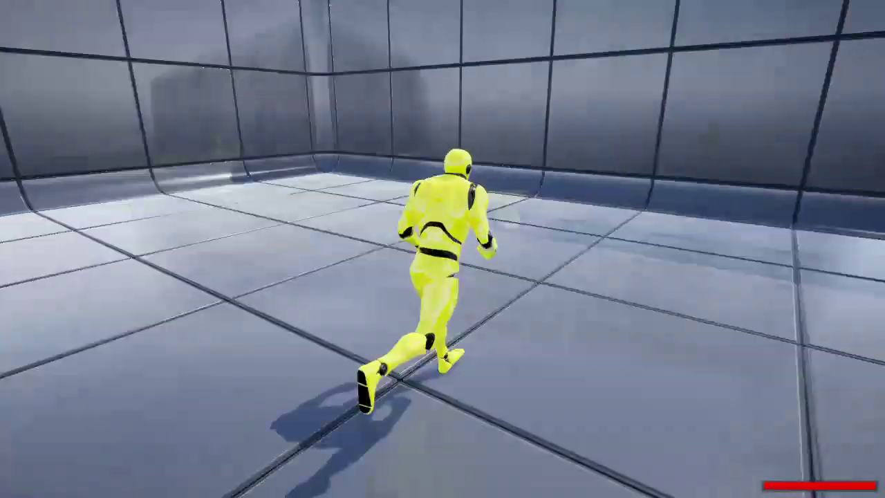
Step: Run the yellow character across Room 3 and climb the red staircase to the rooftop
key("d")
key("w")
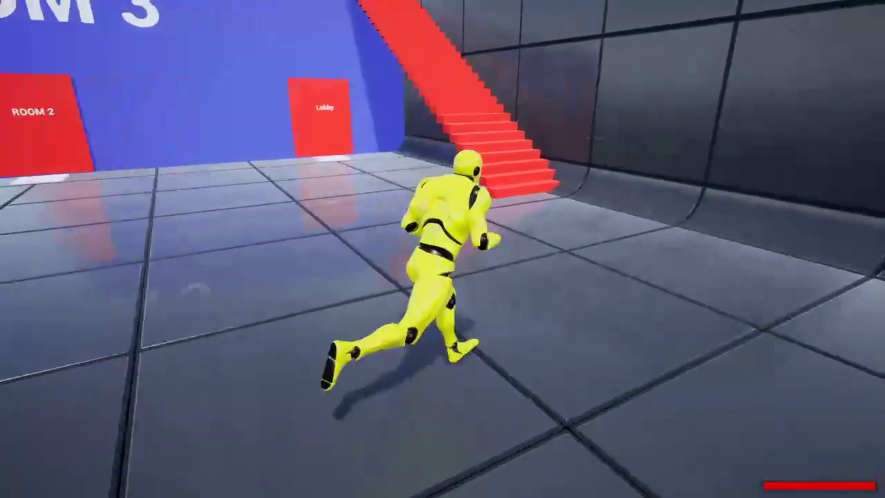
key("w")
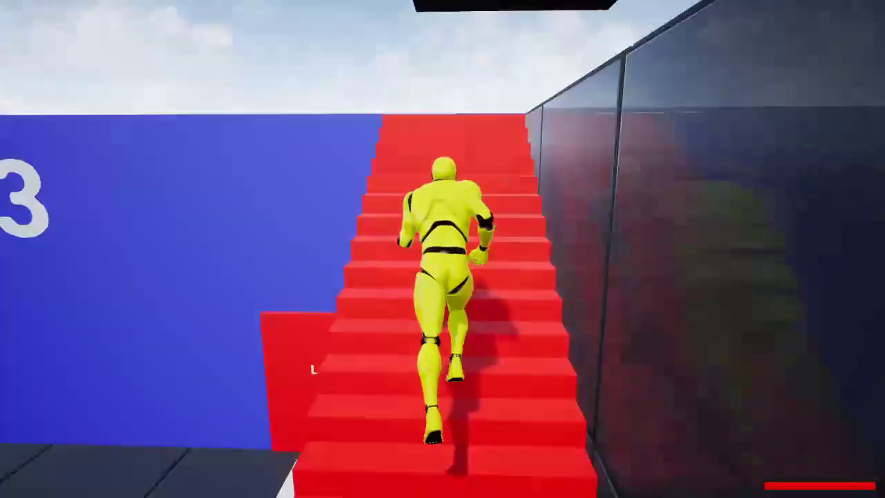
key("w")
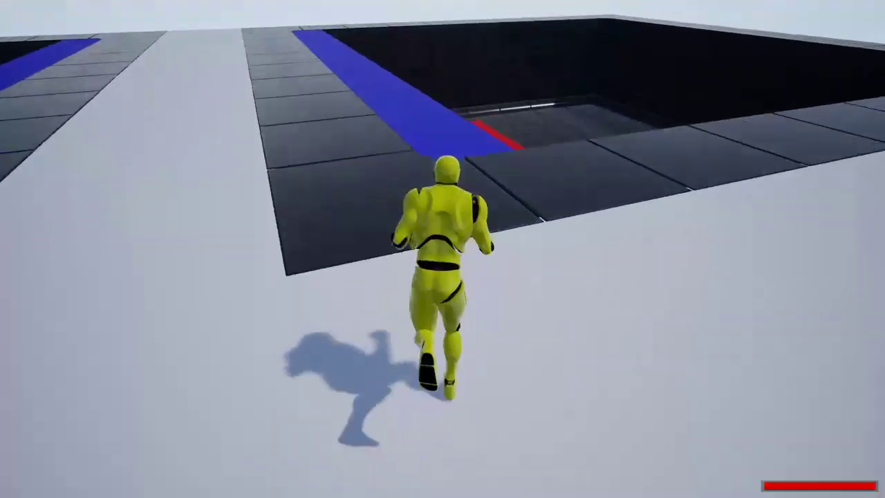
Step: Run along the rooftop walkways past the openings of the other rooms and stop the character facing the camera
key("d")
key("w")
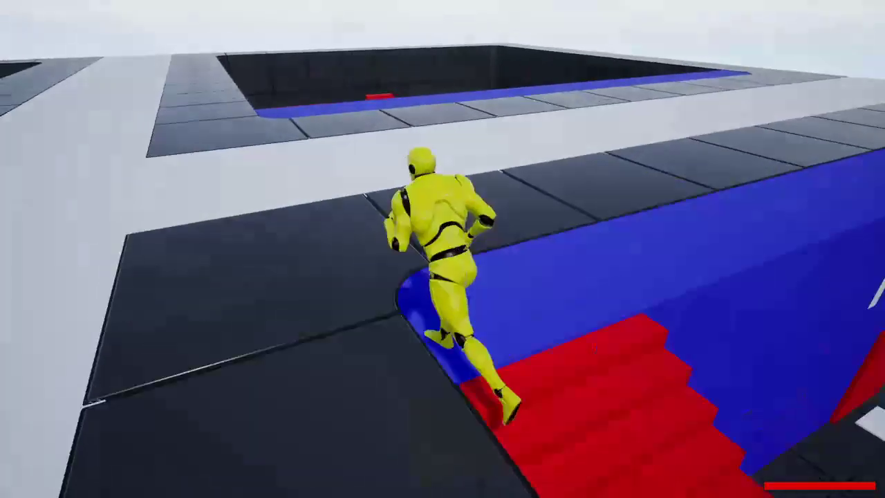
key("w")
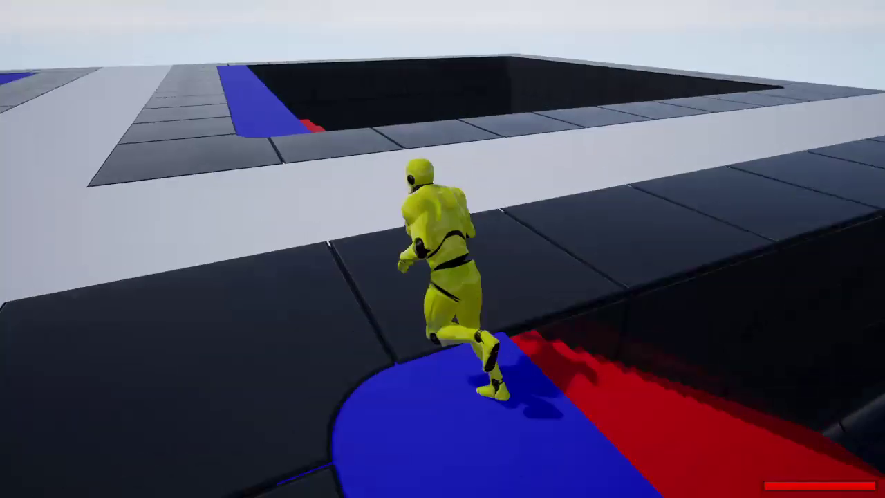
key("w")
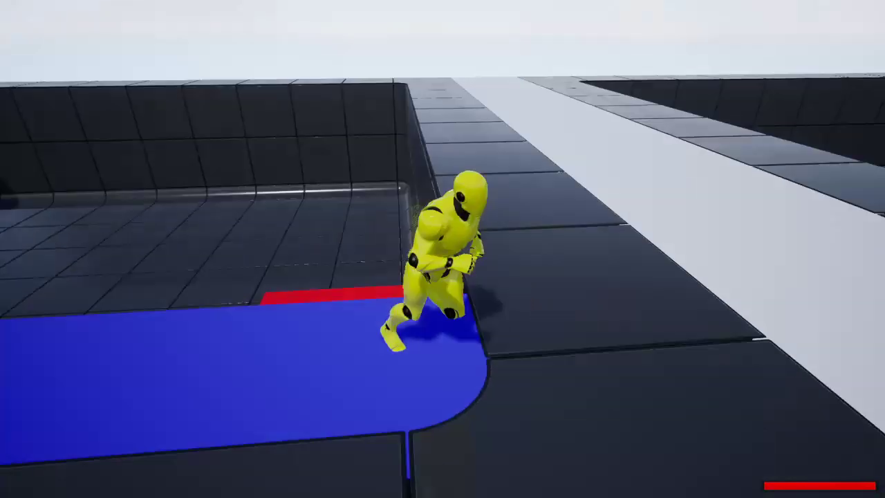
key("w")
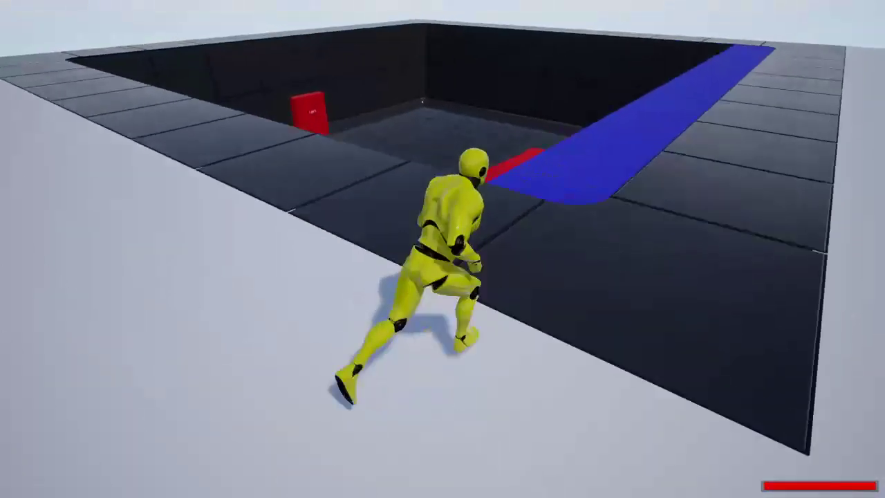
key("w")
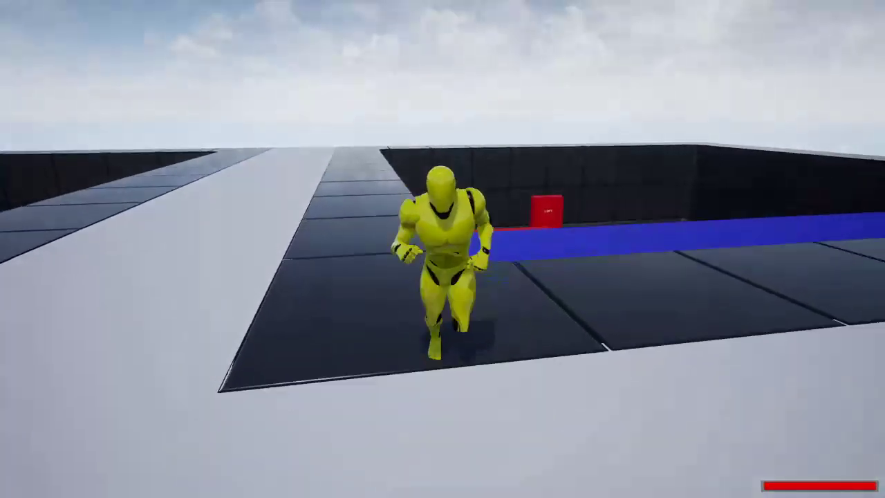
key("s")
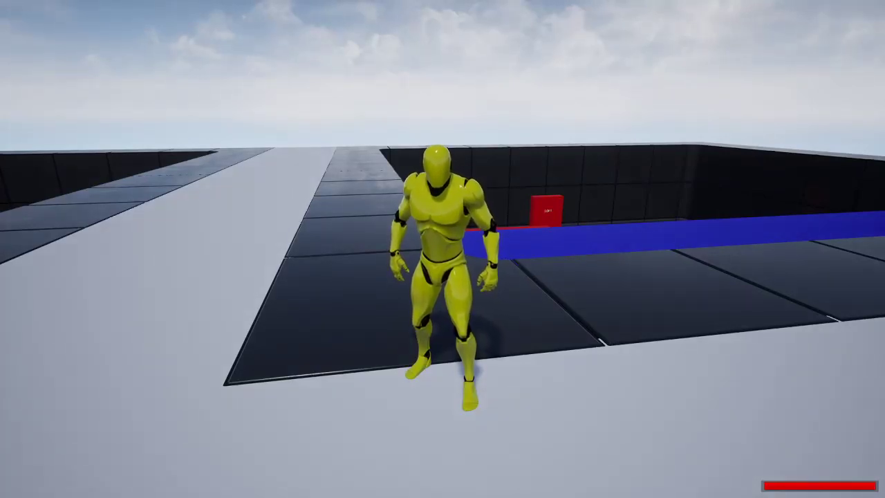
Step: Return to StreamParty's main menu and exit the game
key("Escape")
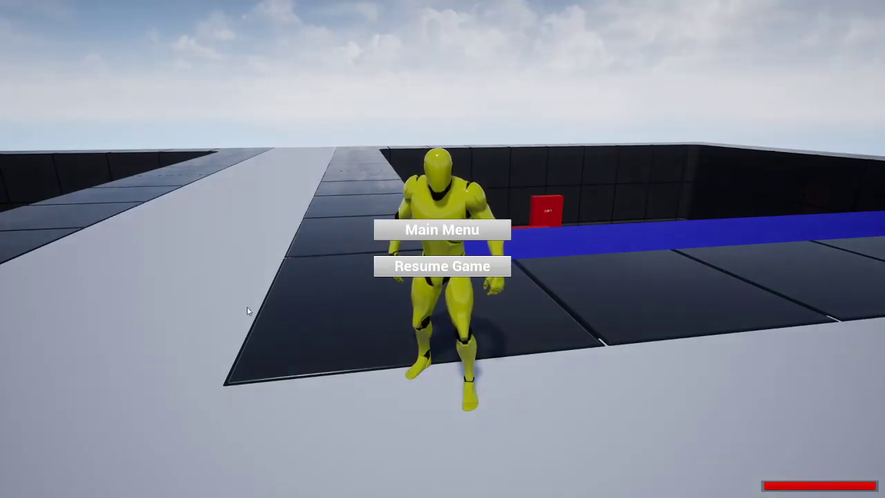
left_click(409, 233)
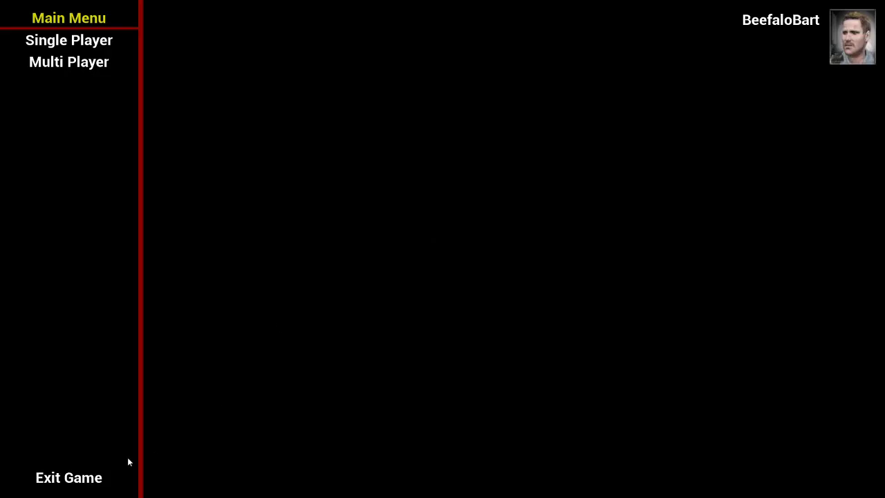
left_click(90, 476)
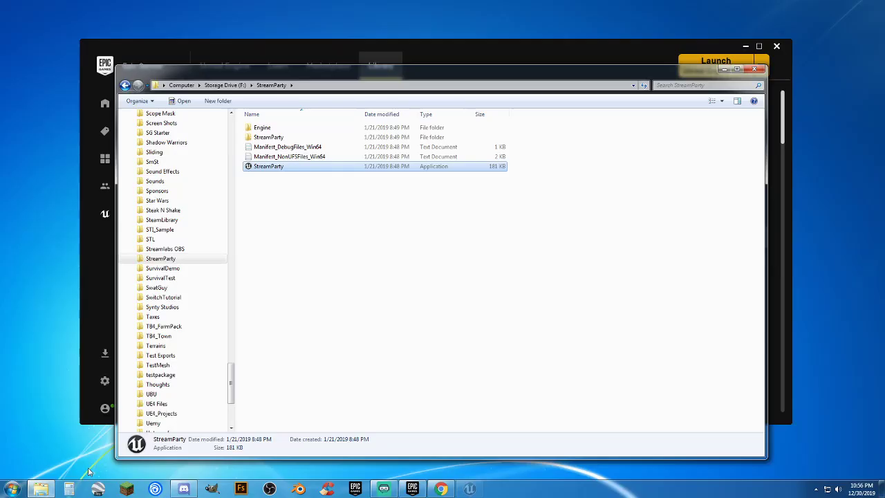
Step: Look through the Sliding and Pirates folders on Storage Drive (F:)
left_click(322, 316)
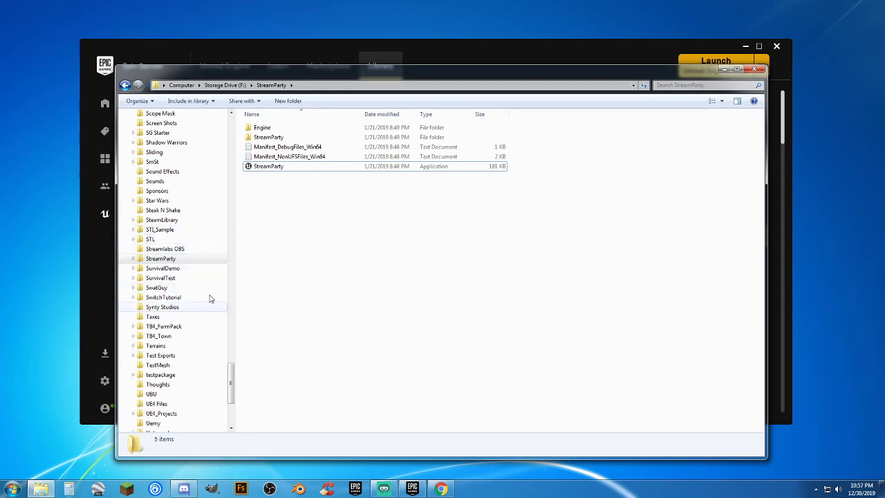
left_click_drag(233, 374, 232, 357)
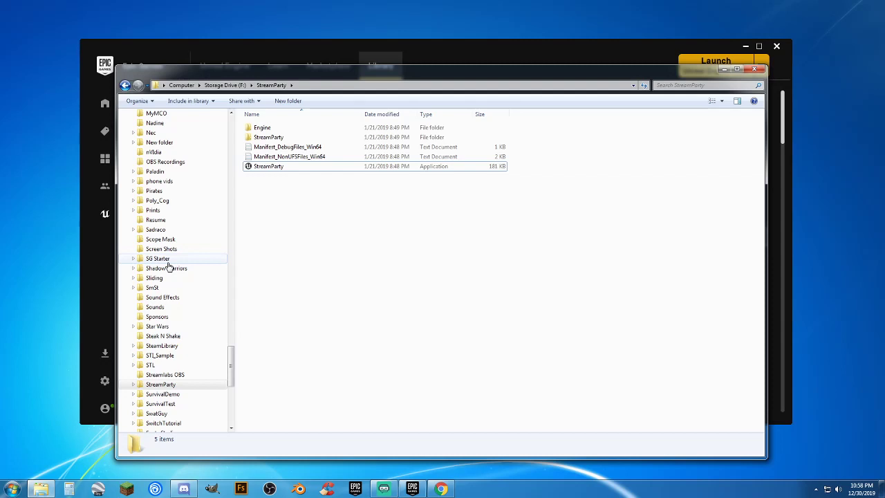
left_click(154, 277)
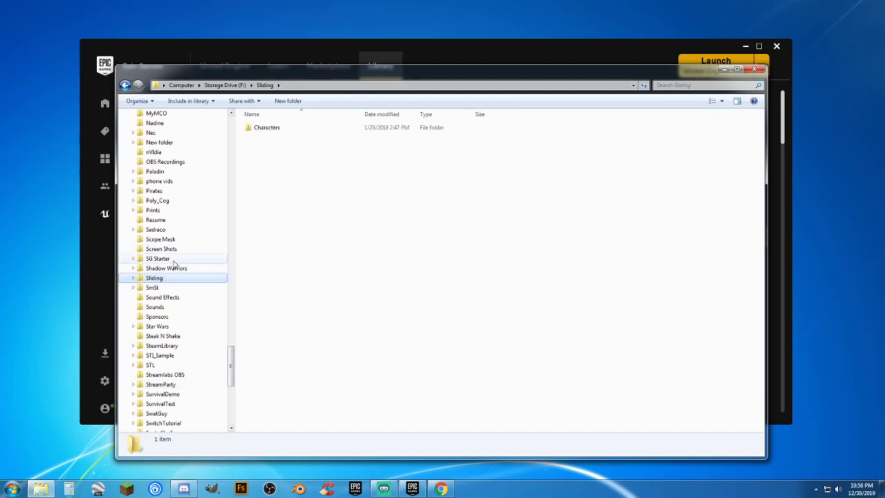
left_click(159, 194)
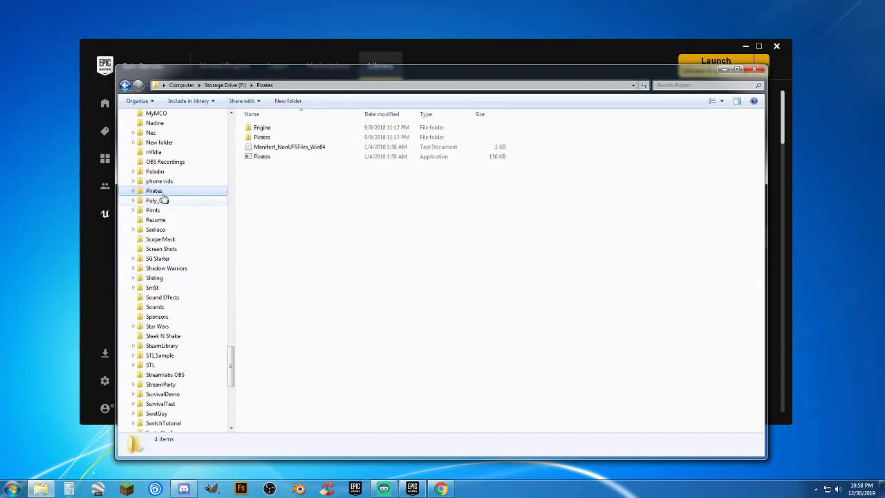
Step: Launch Poly_CoG from the Play folder inside Poly_Cog and run the knight toward the rope bridge
left_click(172, 203)
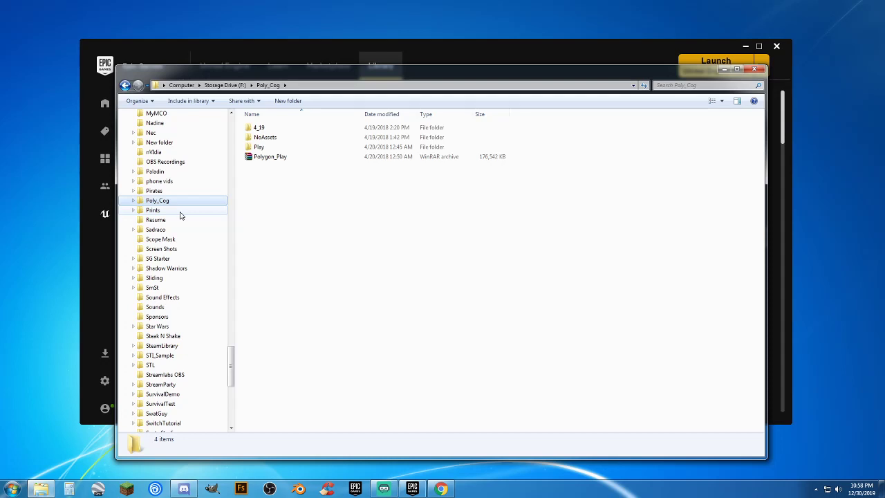
double_click(259, 146)
double_click(276, 158)
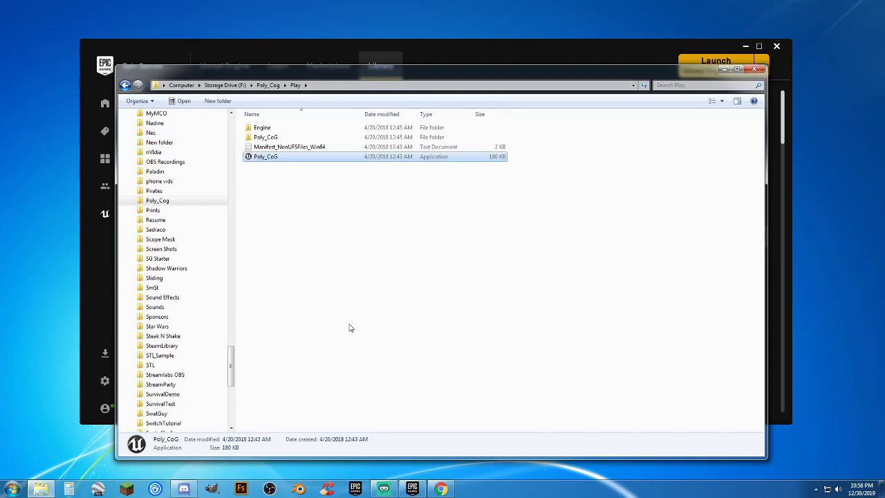
key("Return")
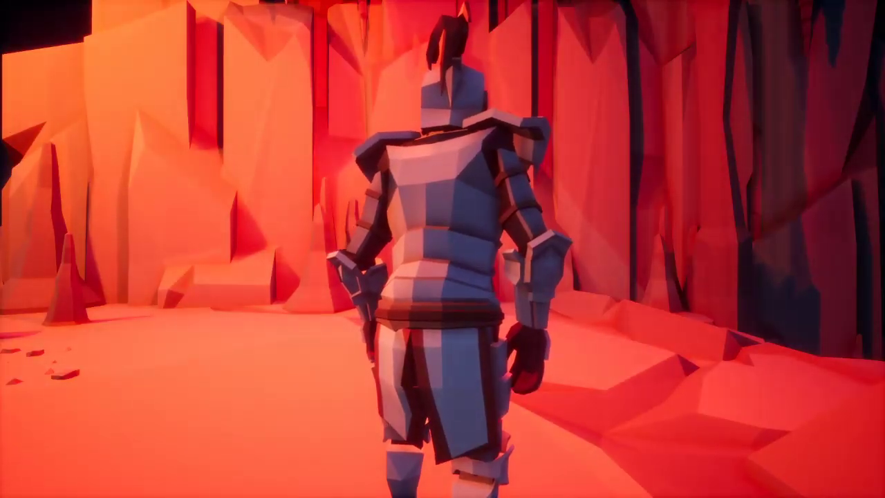
key("w")
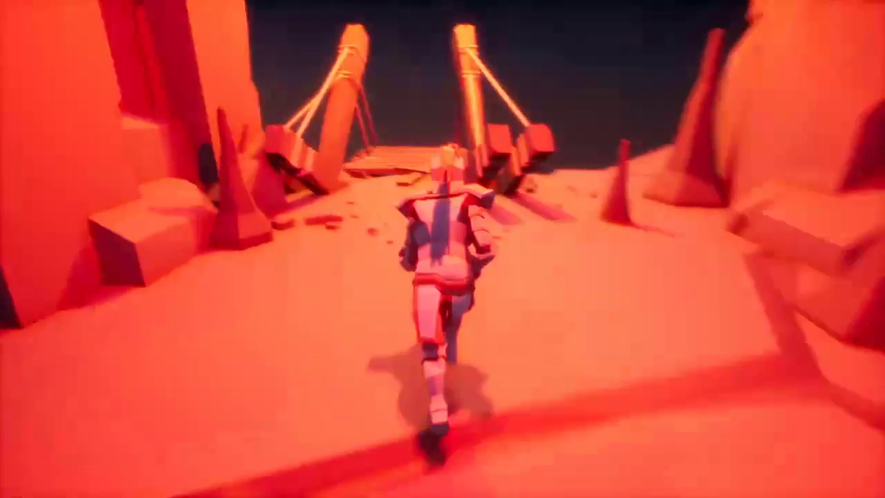
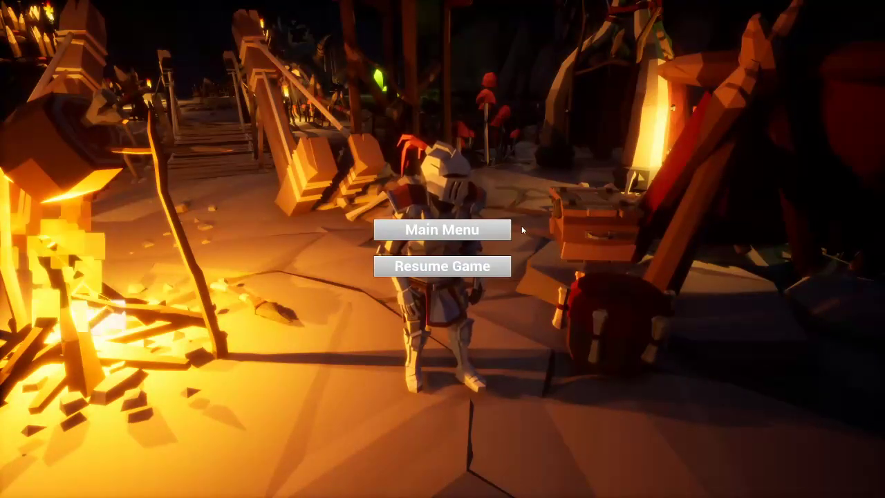
Step: Exit Poly_CoG through its main menu and launch MultiplayerTemplate from the MPtest folder
left_click(503, 232)
left_click(90, 480)
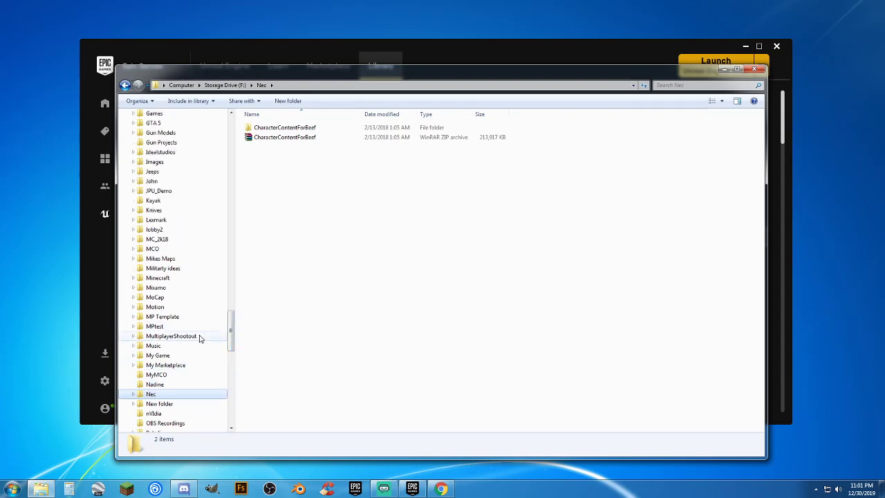
left_click(165, 327)
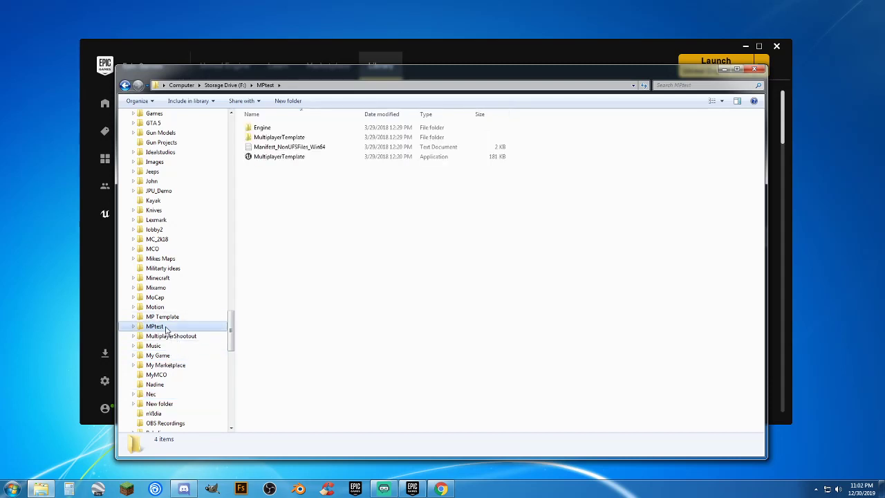
double_click(301, 157)
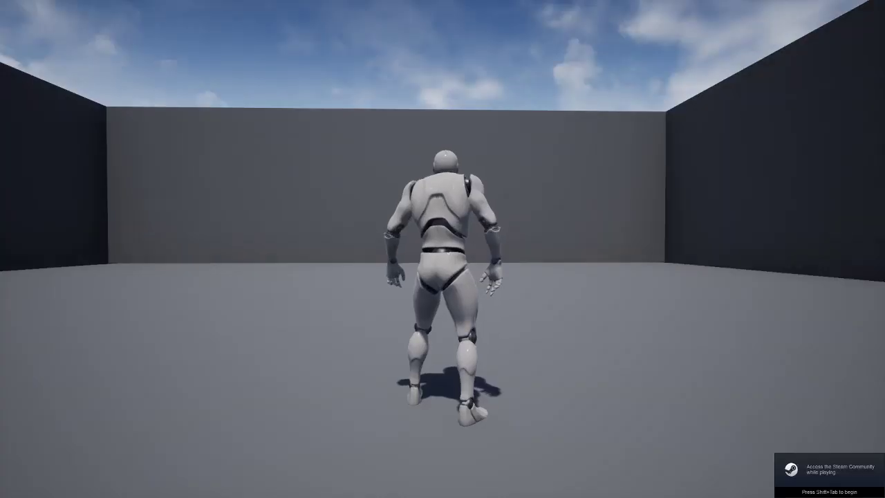
Step: Move the grey mannequin around the walled arena, then leave MultiplayerTemplate through its main menu
key("w")
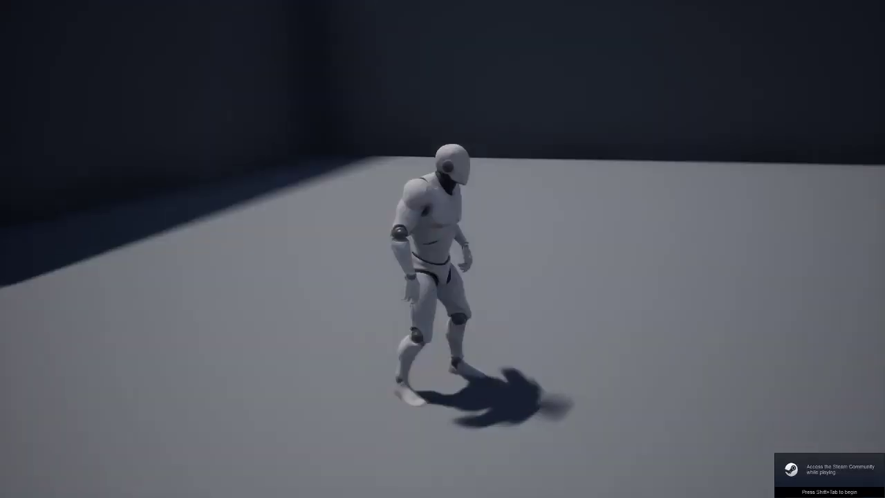
key("Escape")
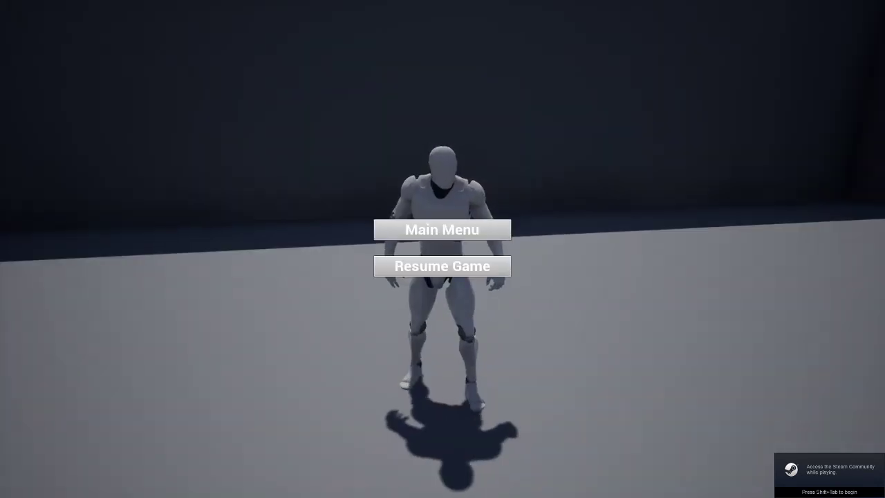
left_click(426, 238)
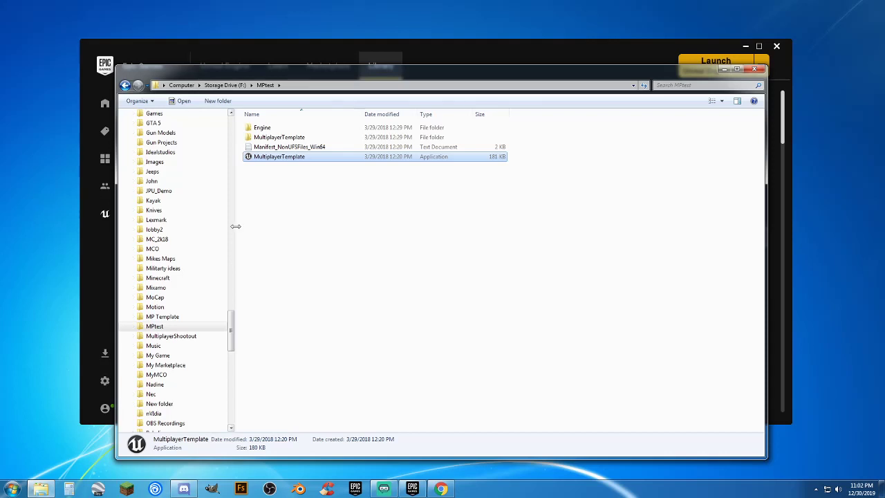
Step: Launch the Motion application from the Motion folder on Storage Drive (F:)
left_click(161, 307)
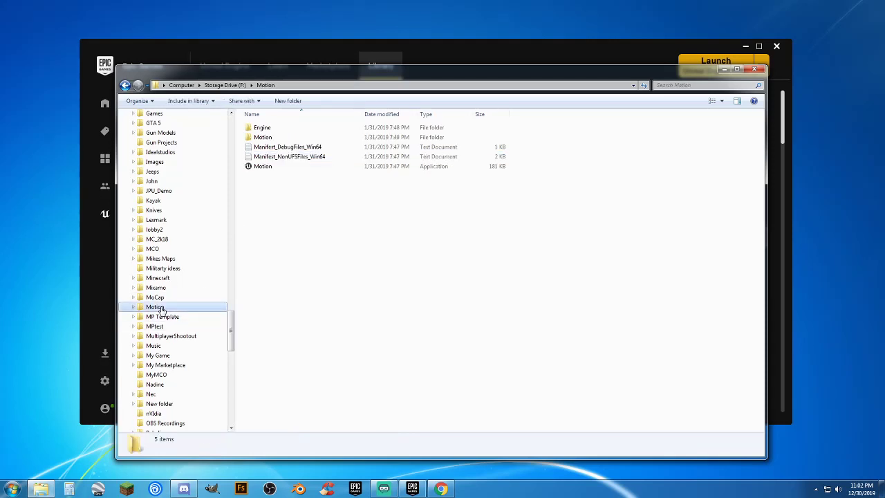
double_click(272, 166)
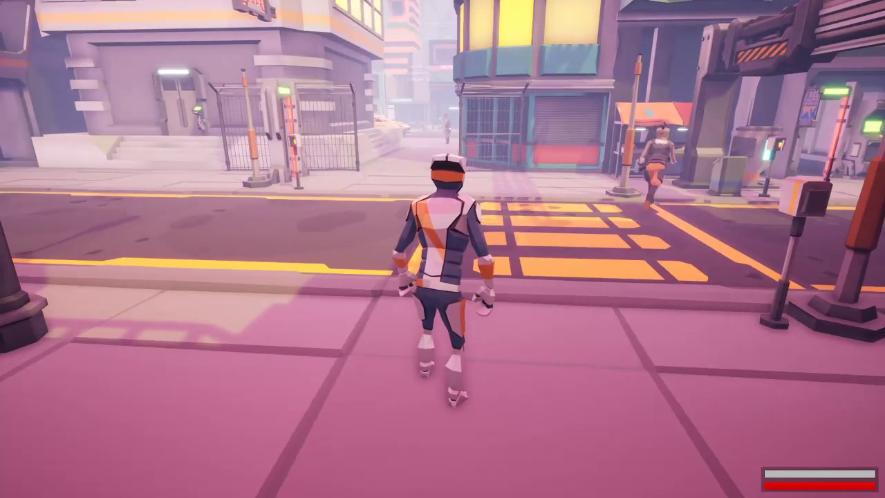
Step: Move the armored character through the city streets to the police car at the gate and circle beside it
key("w")
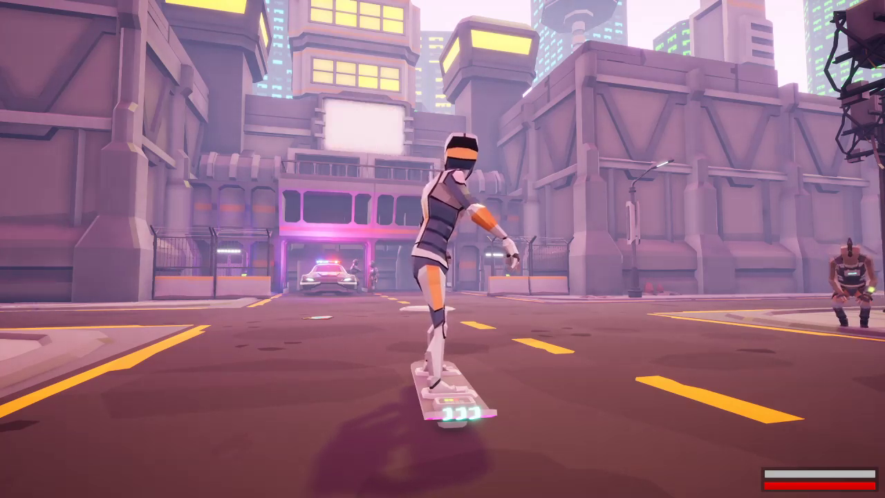
key("w")
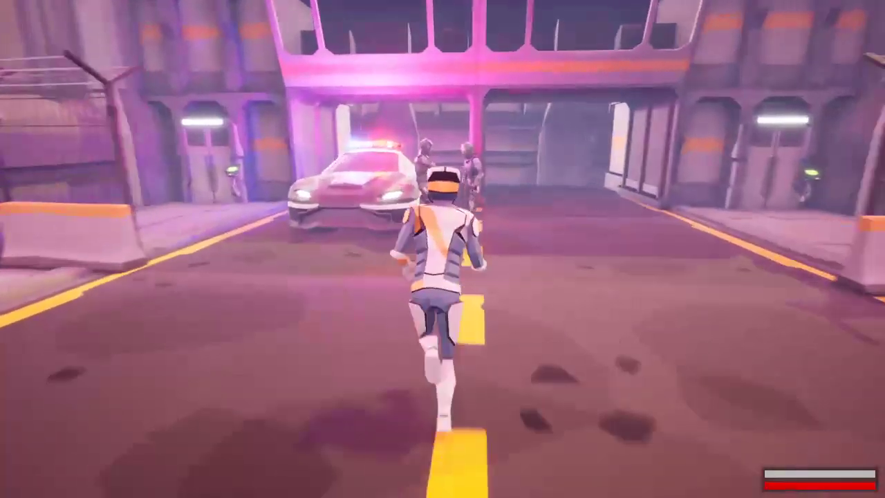
key("d")
key("w")
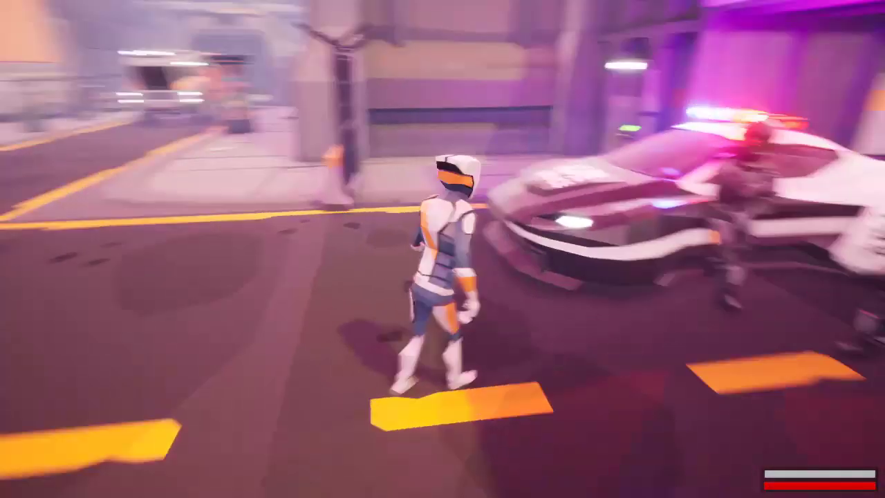
Step: Mount the hoverboard beside the police car and ride it along the city street through the intersection
key("e")
key("w")
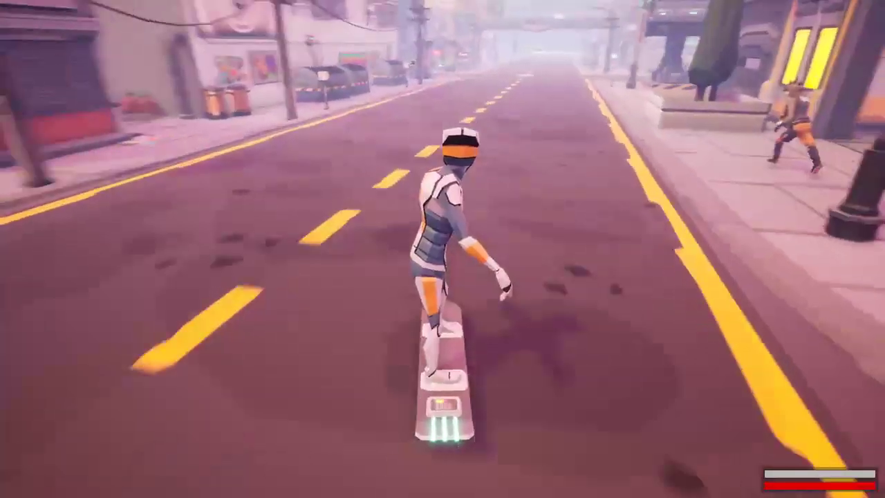
key("w")
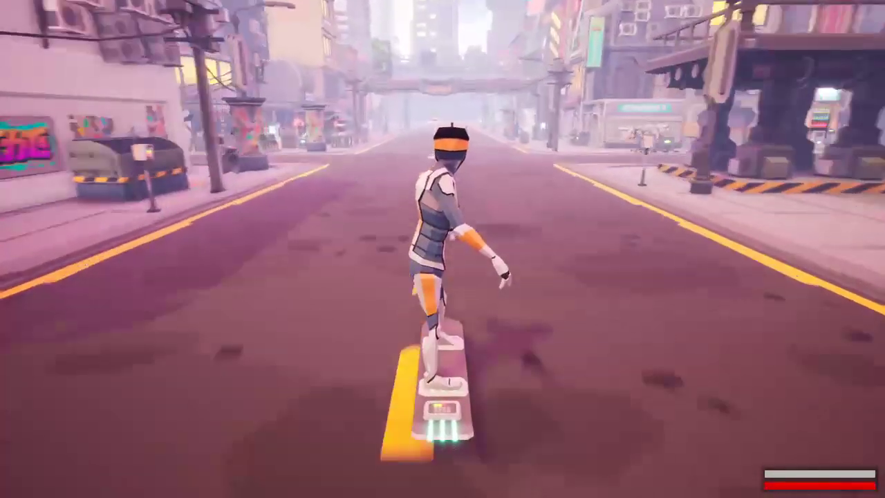
key("w")
key("a")
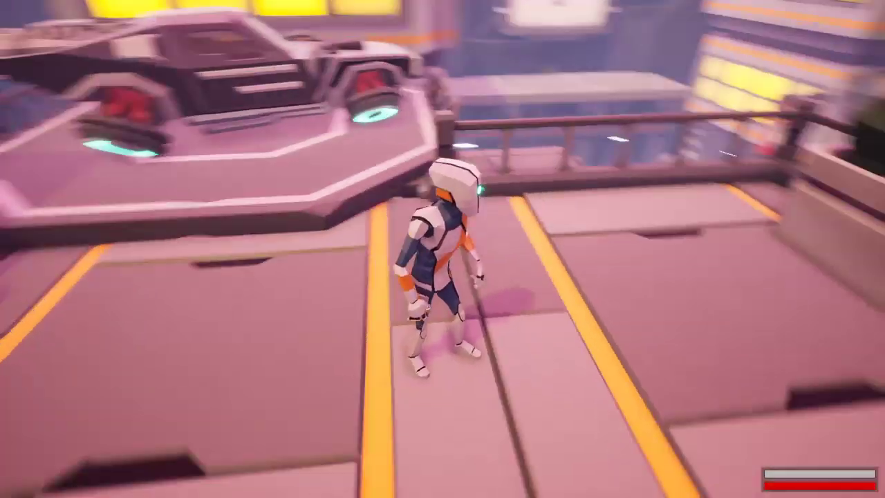
Step: Jump the character from the parking deck across the city rooftops, then drop from a planter-lined ledge to the street
key("w")
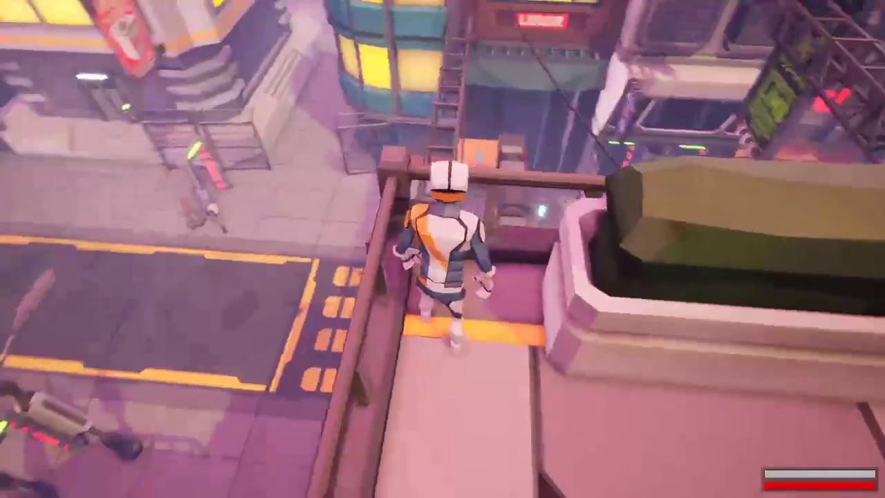
key("space")
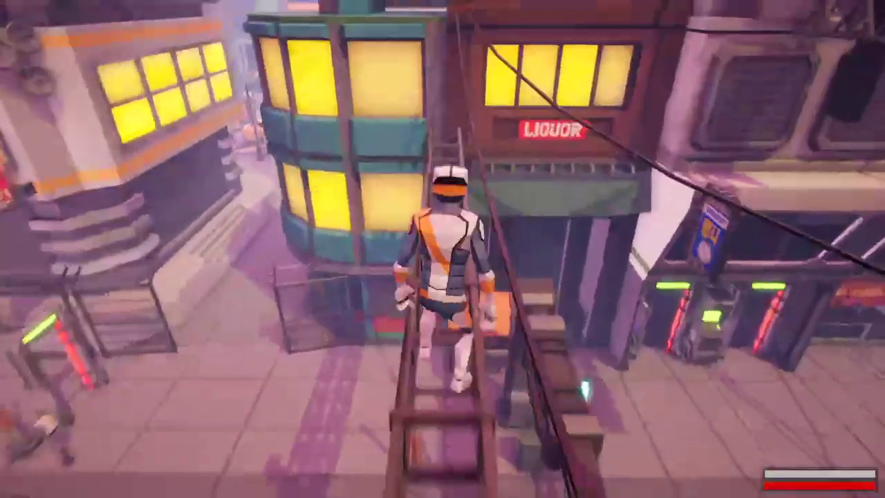
key("space")
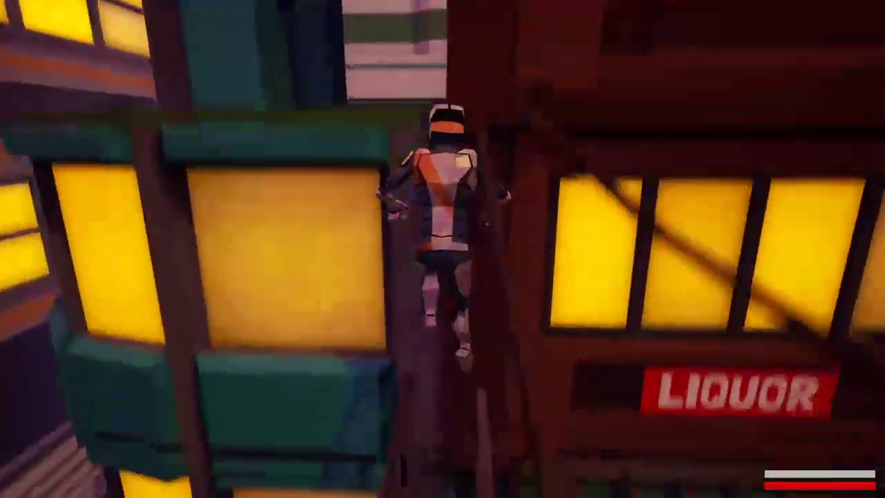
key("space")
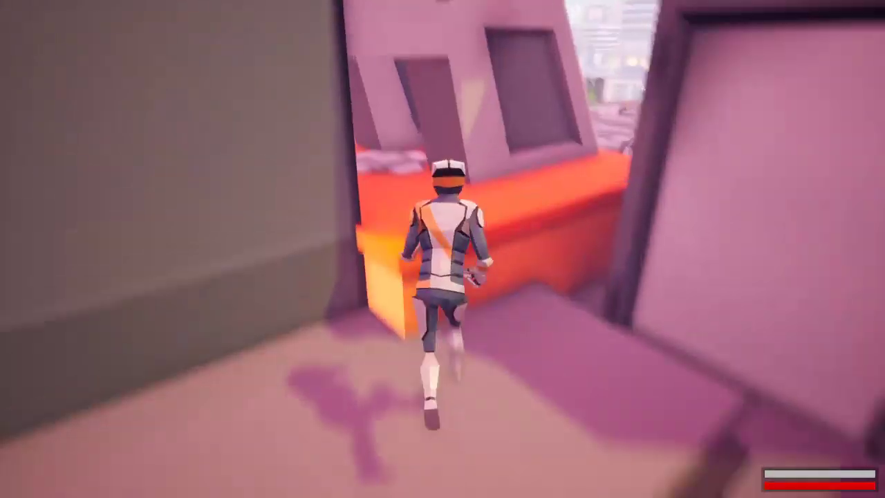
key("space")
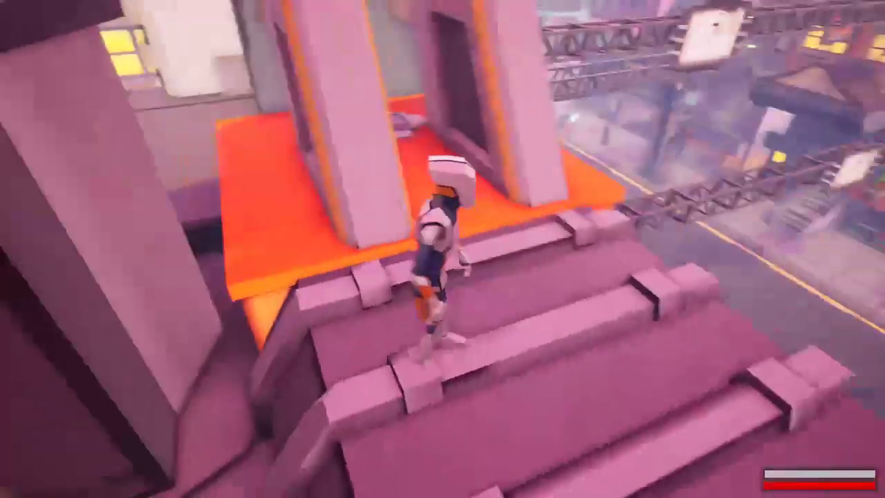
key("space")
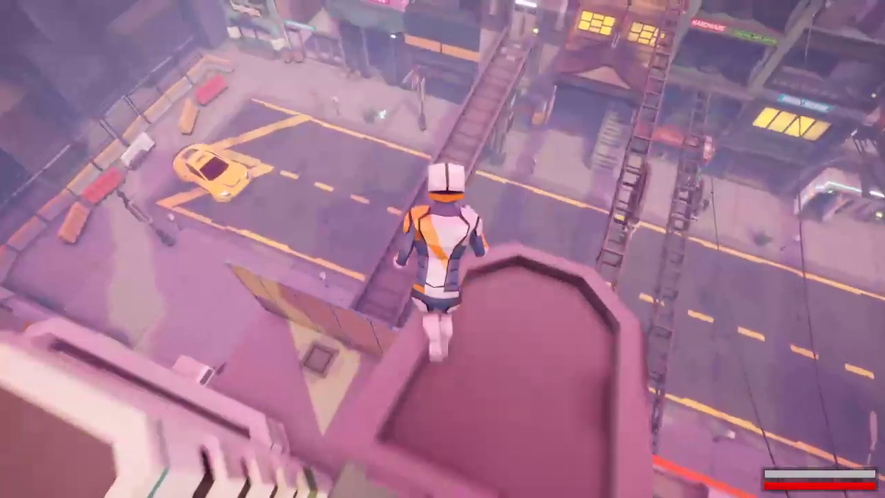
key("space")
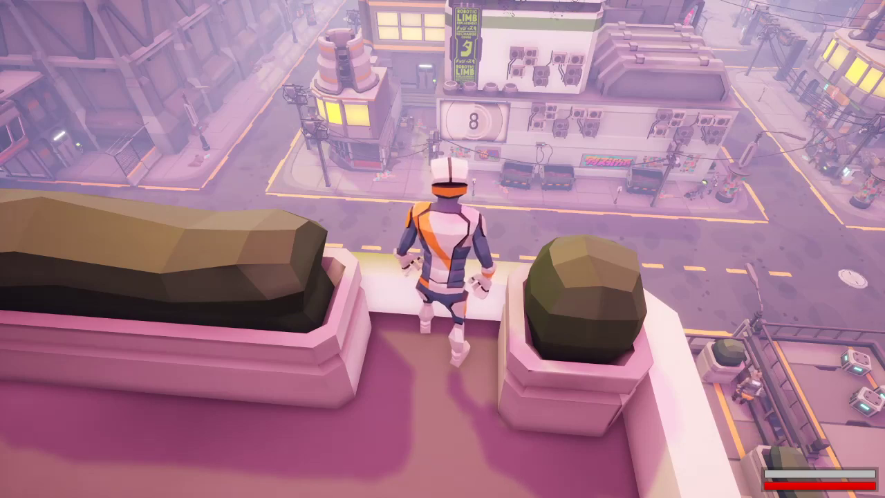
key("space")
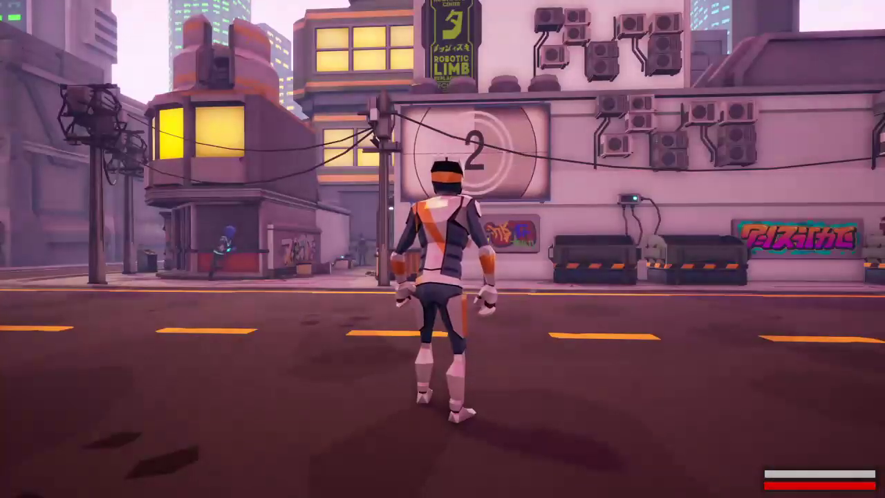
Step: Run the character across the street through the alley beside the shuttered kiosk and into the neon-lit club
key("w")
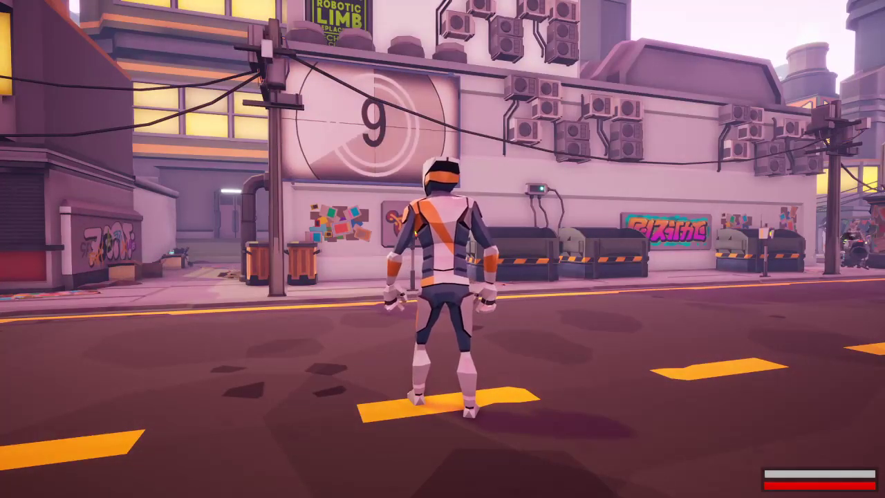
key("w")
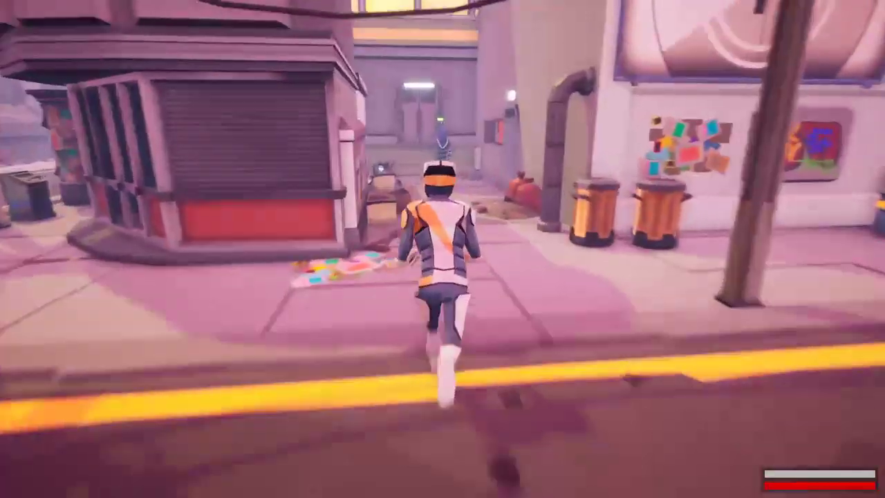
key("w")
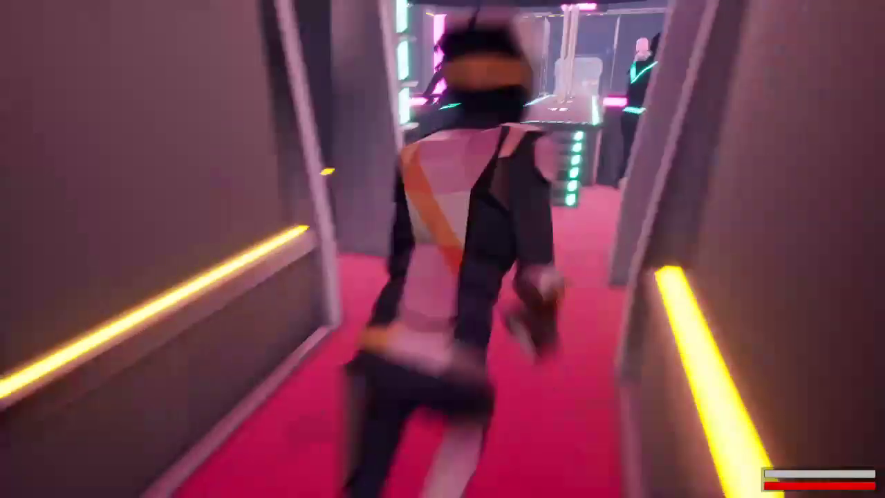
key("w")
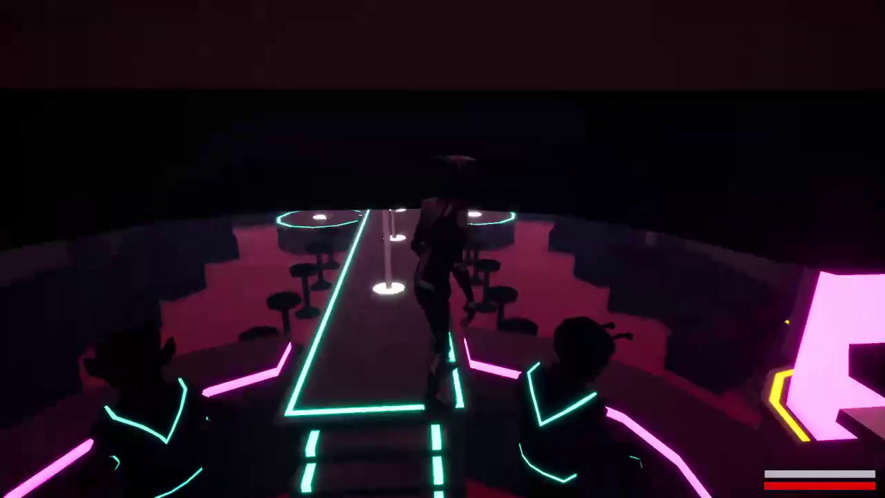
Step: Turn the character around past the club's bar shelves and run back out through the alley
key("s")
key("w")
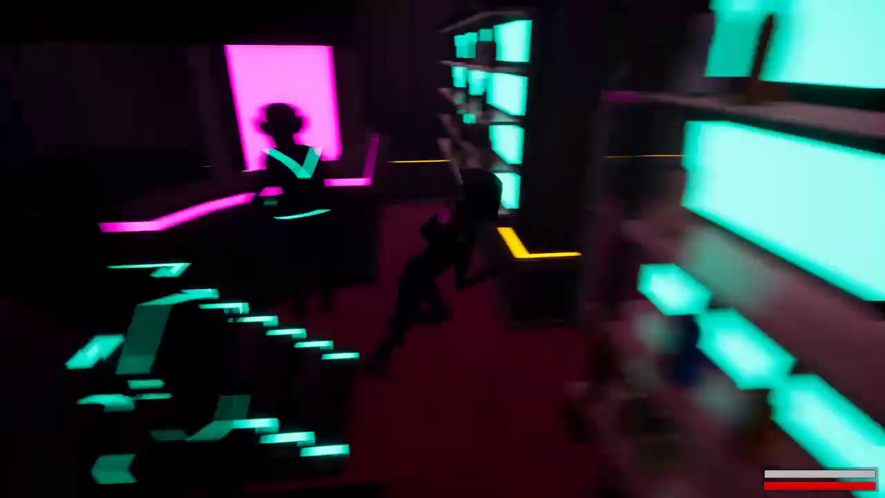
key("w")
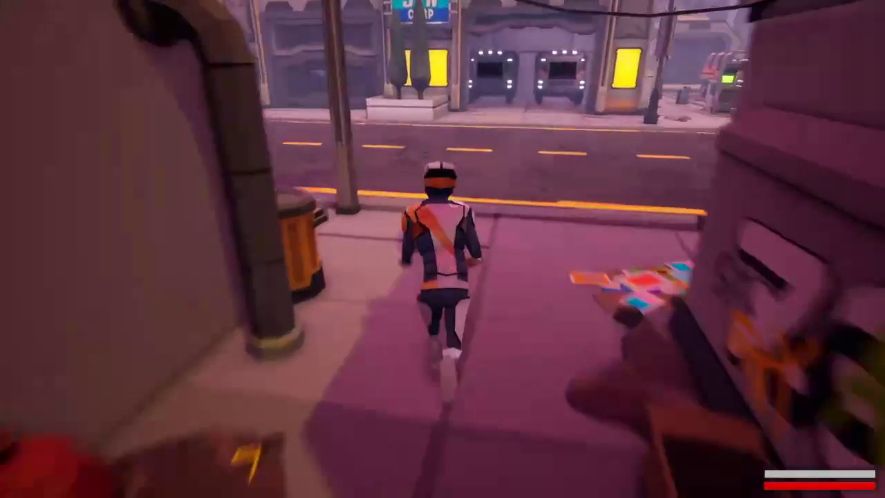
Step: Run along the sidewalk past the dumpsters and loop across the intersection to the dark garage door with the narrow window
key("w")
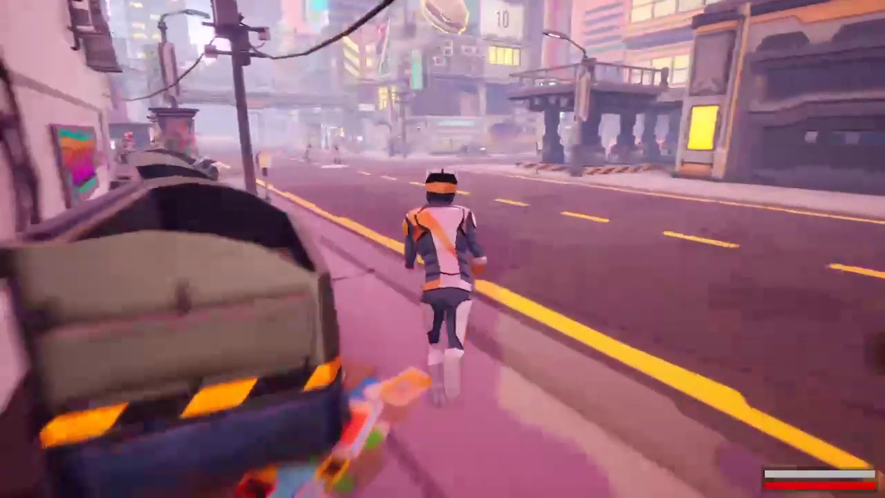
key("w")
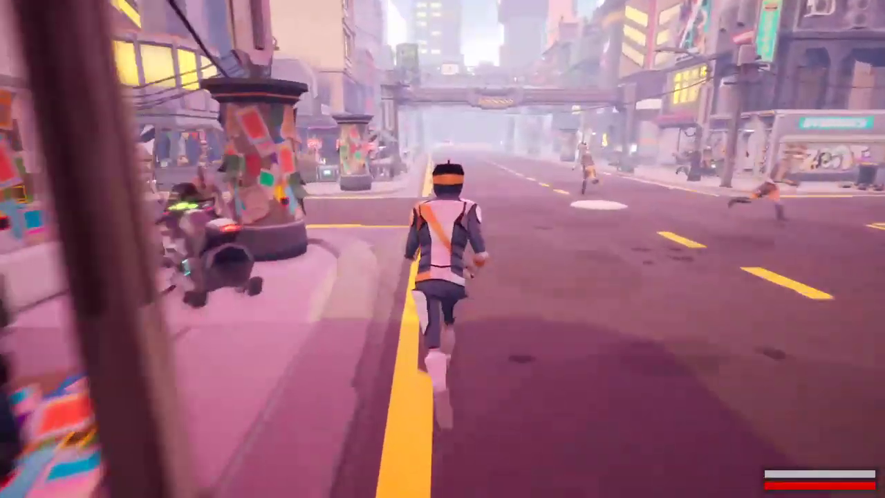
key("w")
key("w")
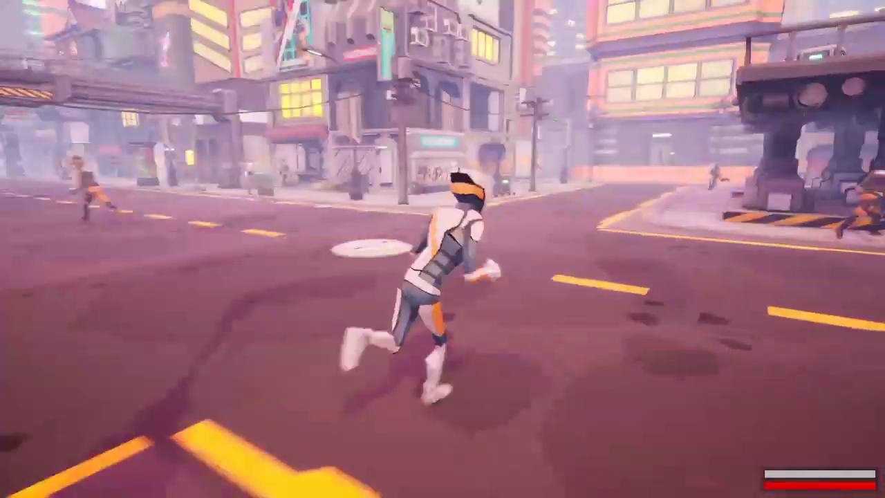
key("w")
key("d")
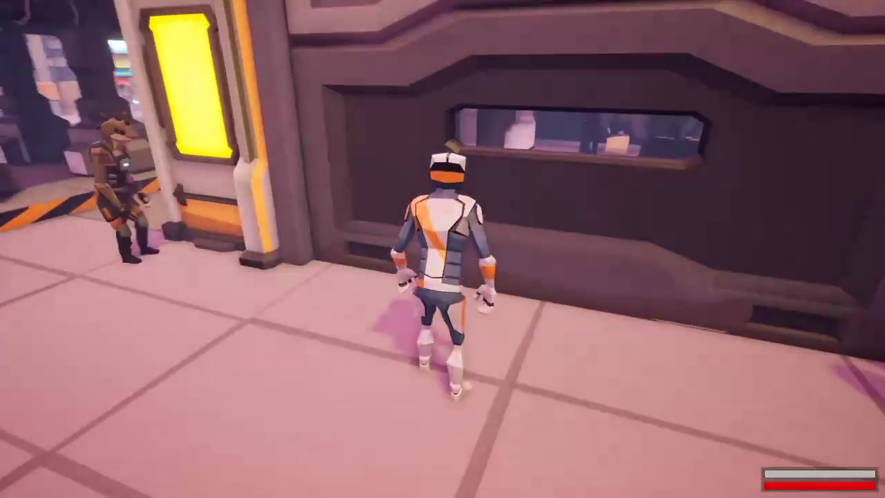
Step: Stand at the garage door's window, look through it in first-person view, and return to third-person view
key("w")
key("d")
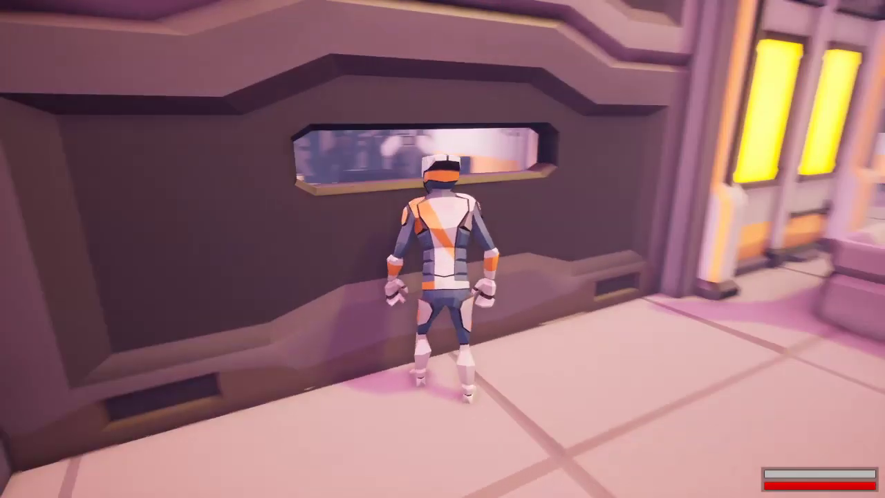
key("v")
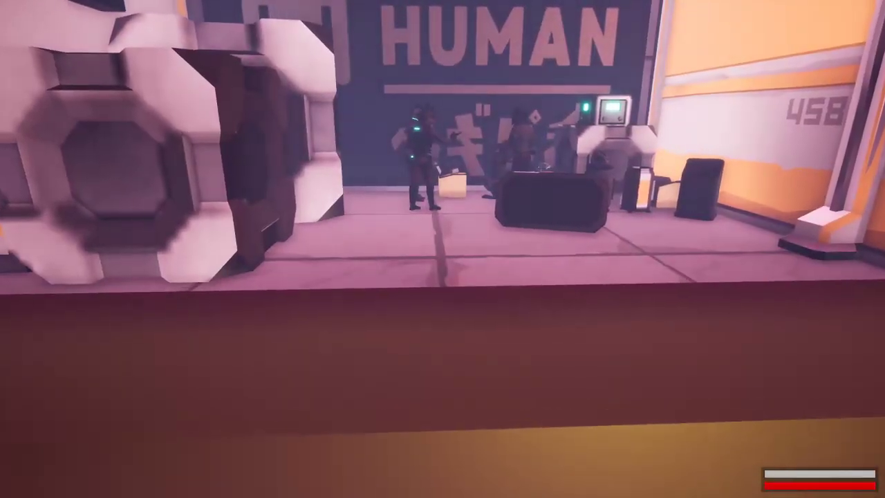
key("v")
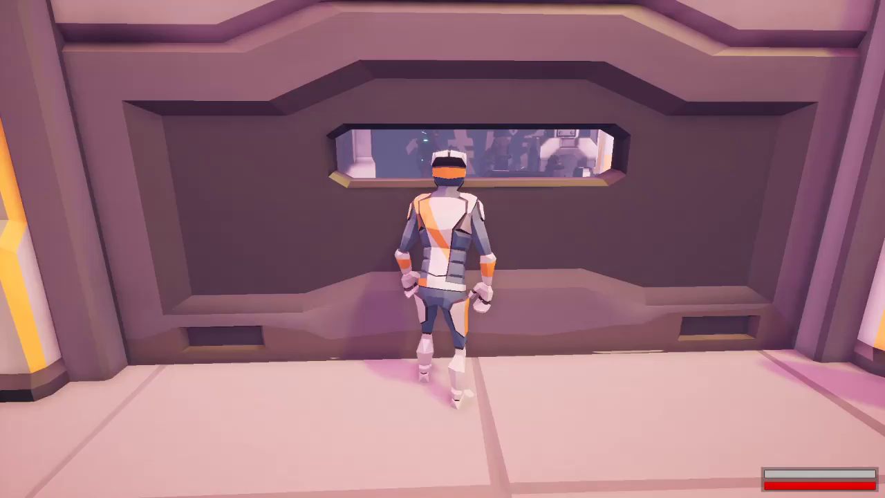
Step: Run the character back to the intersection, return to the game's main menu and exit Motion
key("w")
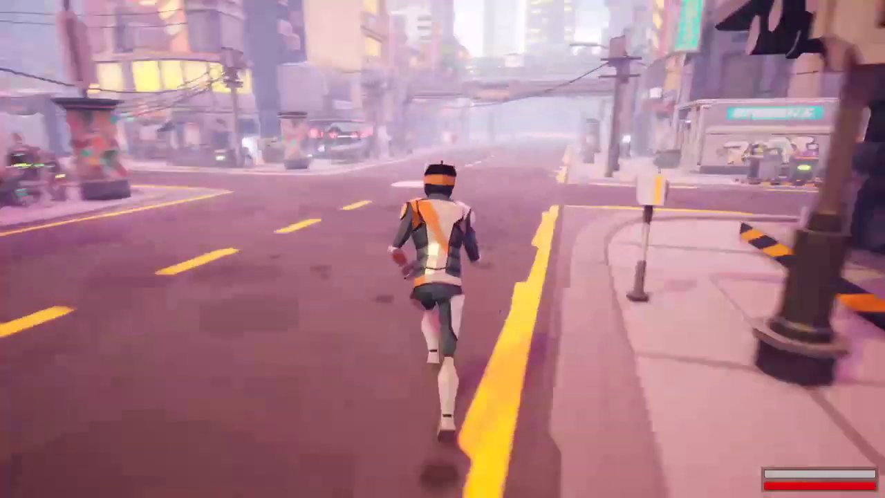
key("Escape")
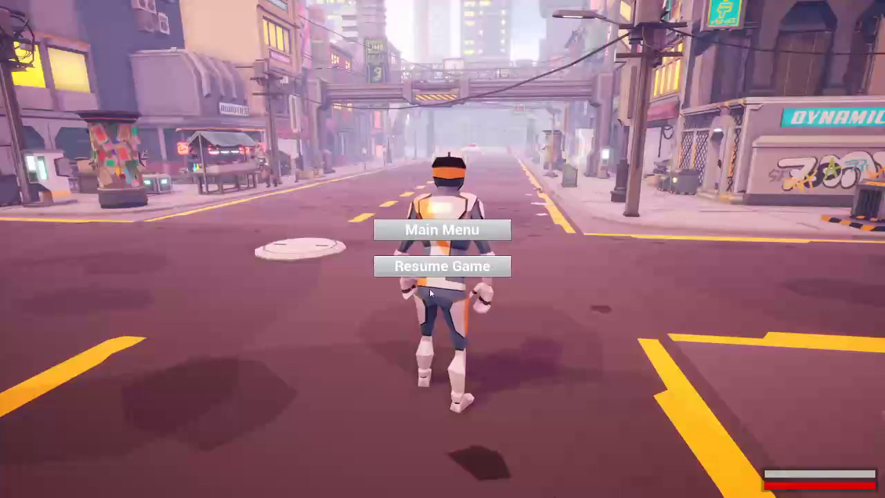
left_click(493, 230)
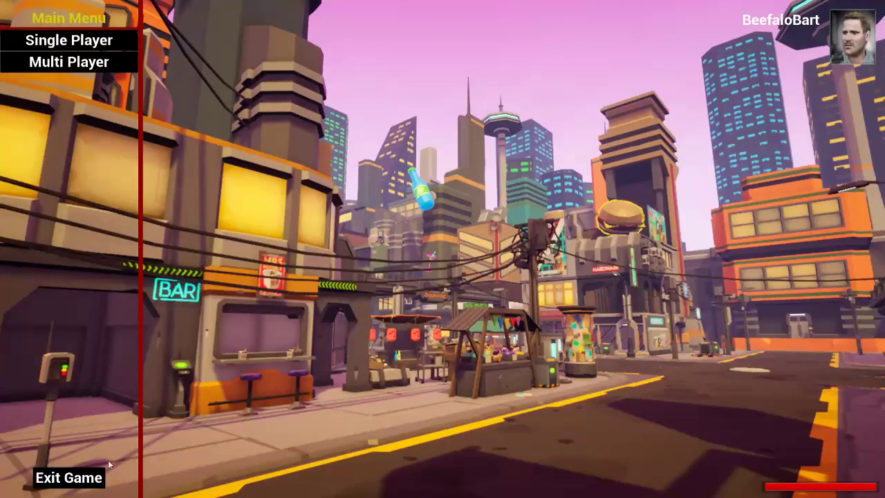
left_click(70, 478)
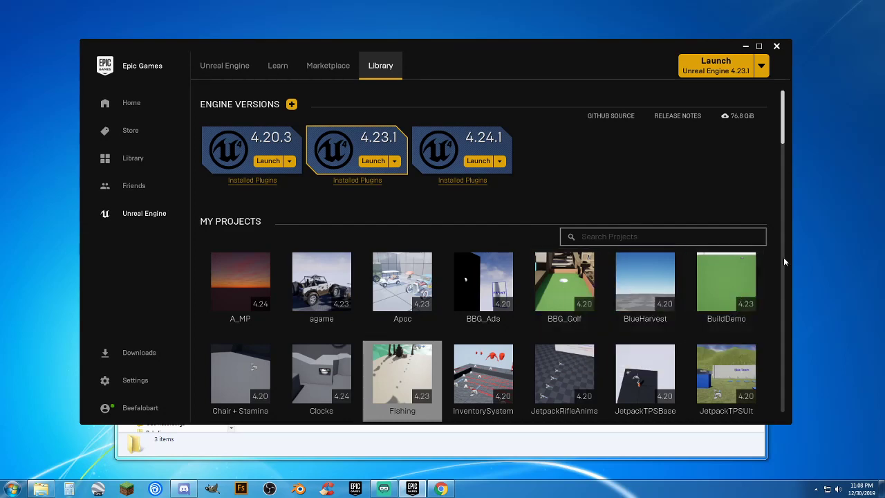
Step: Browse the My Projects collection in the Epic Games Launcher library and open the BBG_Golf project in the Unreal Editor
mouse_move(782, 142)
left_mouse_down()
mouse_move(784, 159)
mouse_move(784, 152)
left_mouse_up()
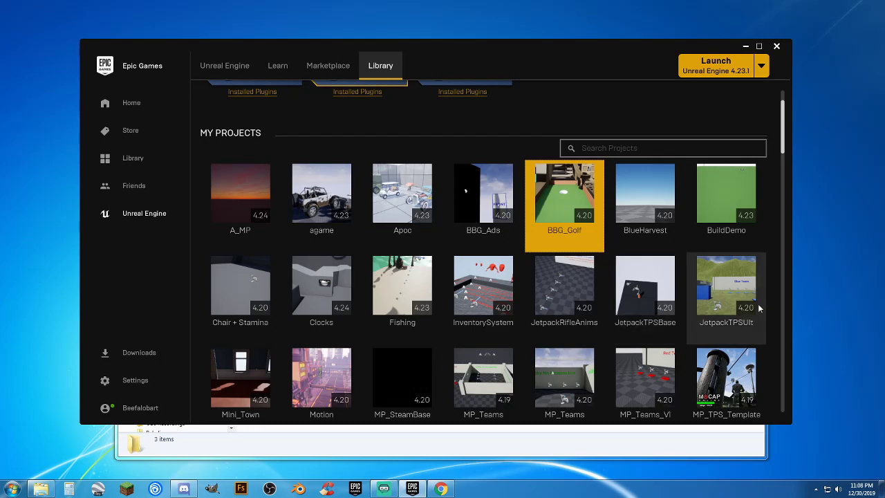
scroll(758, 305, "down", 1)
scroll(760, 304, "down", 3)
scroll(769, 306, "down", 3)
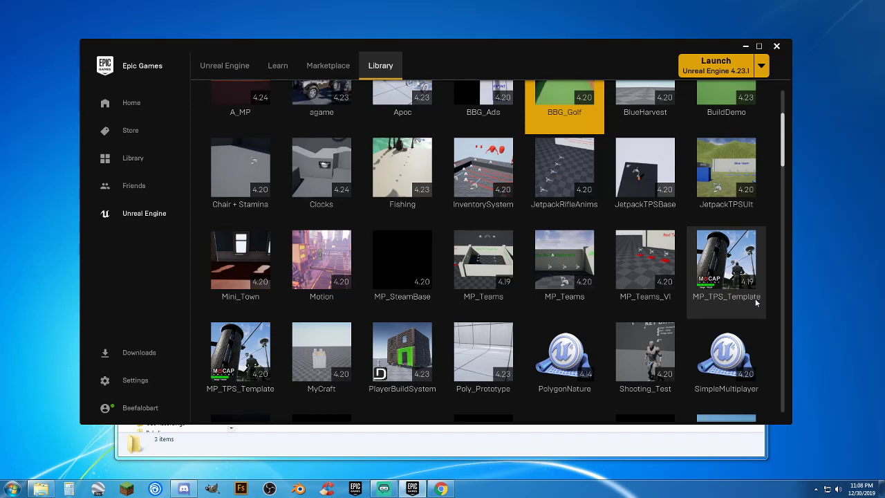
scroll(756, 302, "down", 10)
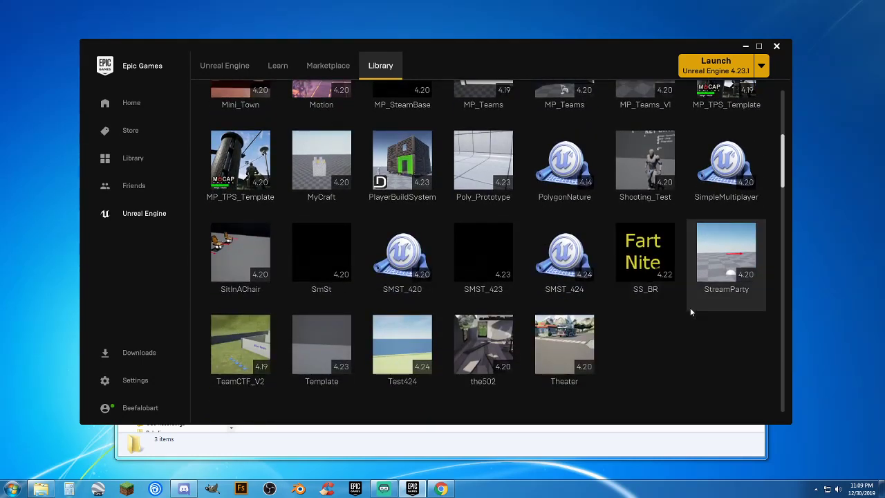
scroll(698, 301, "up", 15)
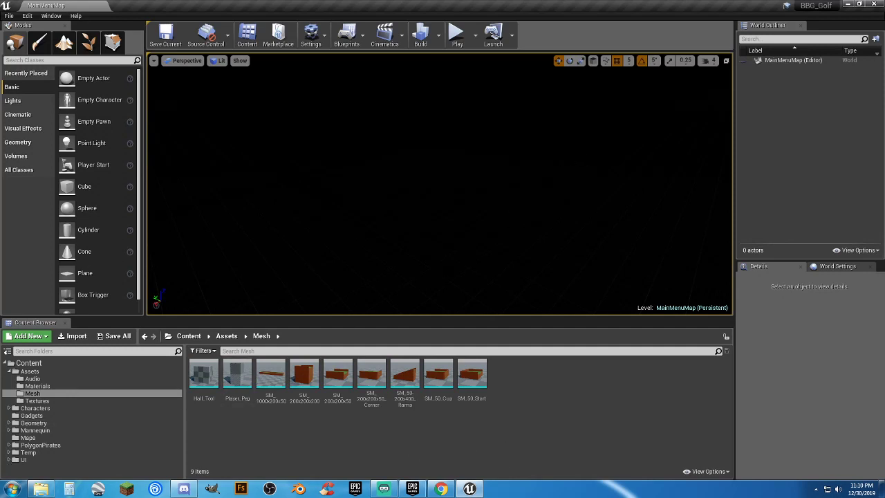
Step: Open TestMap from BBG_Golf's Maps folder and look over its mini-golf holes in the viewport
left_click(28, 437)
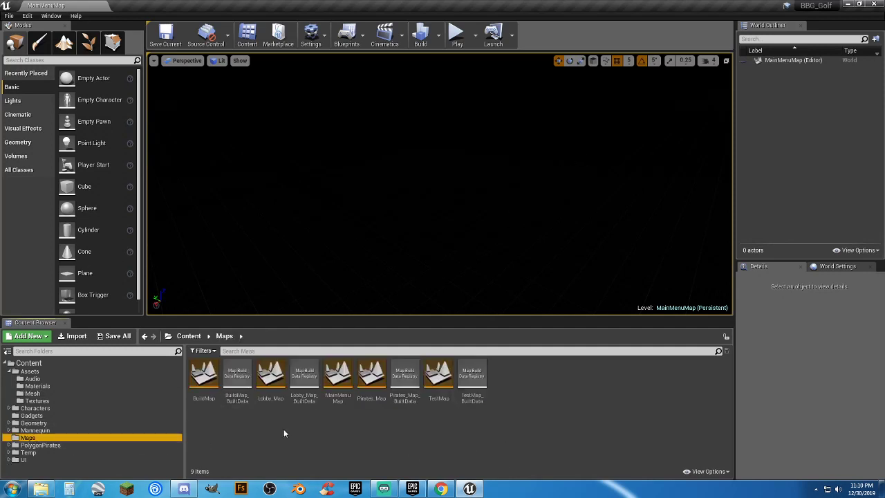
double_click(438, 387)
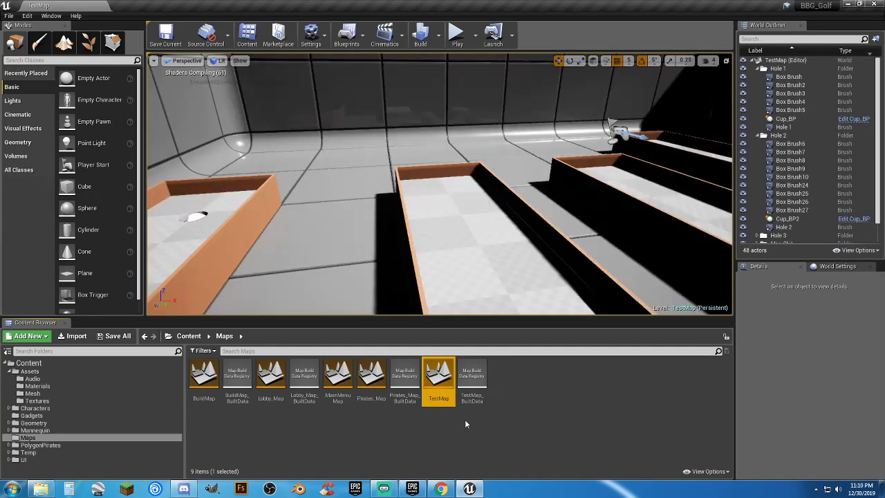
right_click_drag(391, 222, 681, 230)
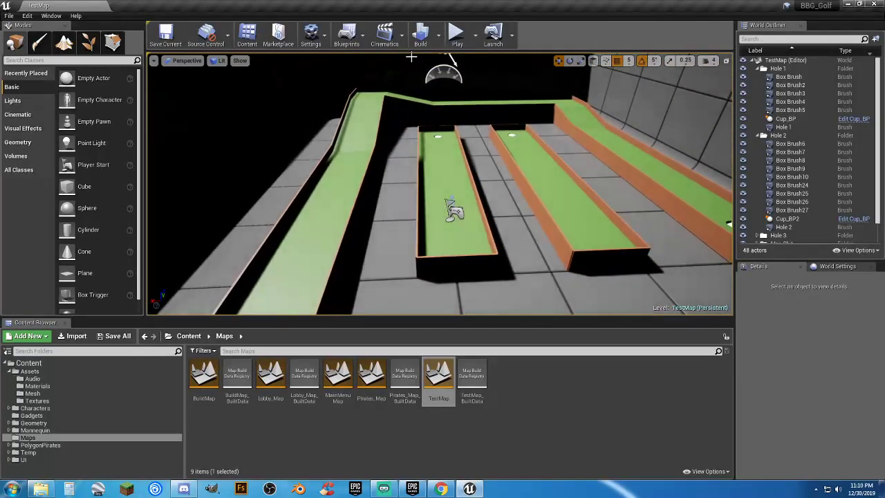
Step: Play TestMap in the editor and putt the golf ball along the first hole's straight lane into the cup
left_click(456, 34)
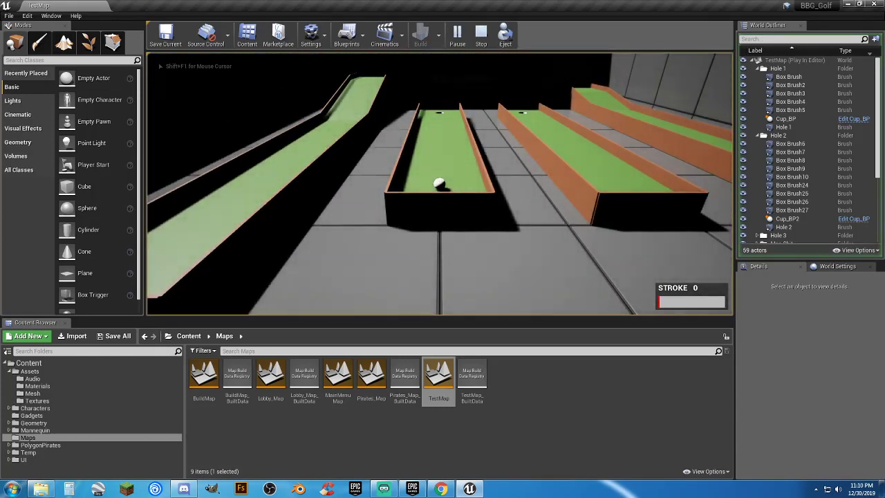
key("space")
scroll(440, 184, "up", 10)
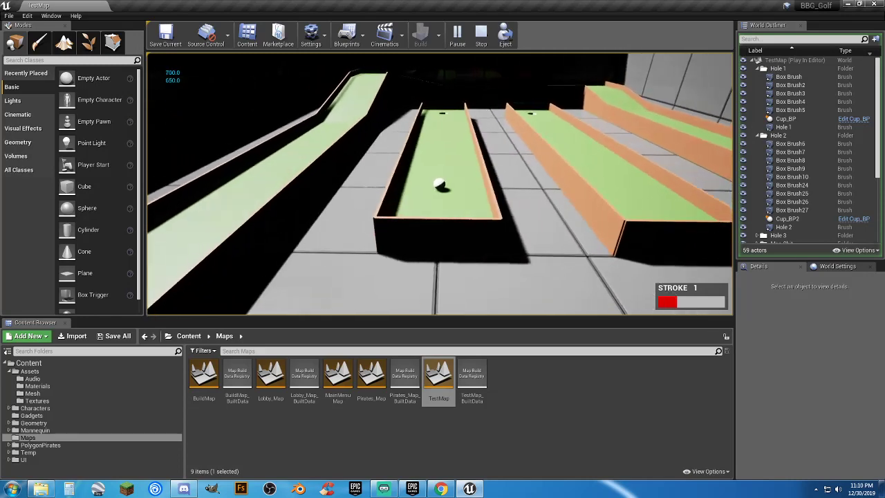
key("space")
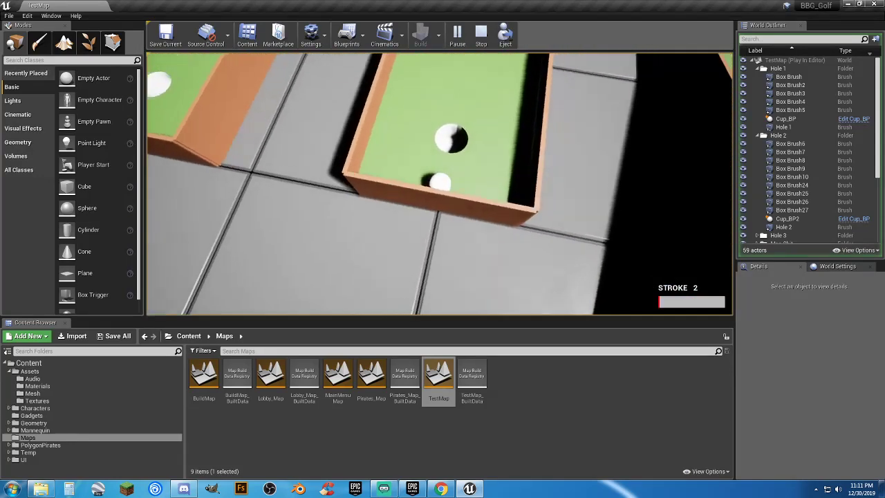
scroll(440, 184, "up", 3)
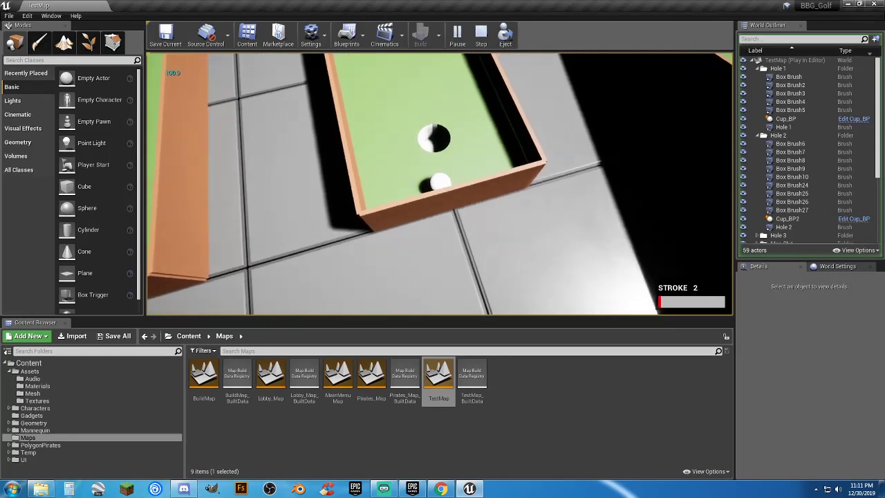
scroll(439, 184, "up", 1)
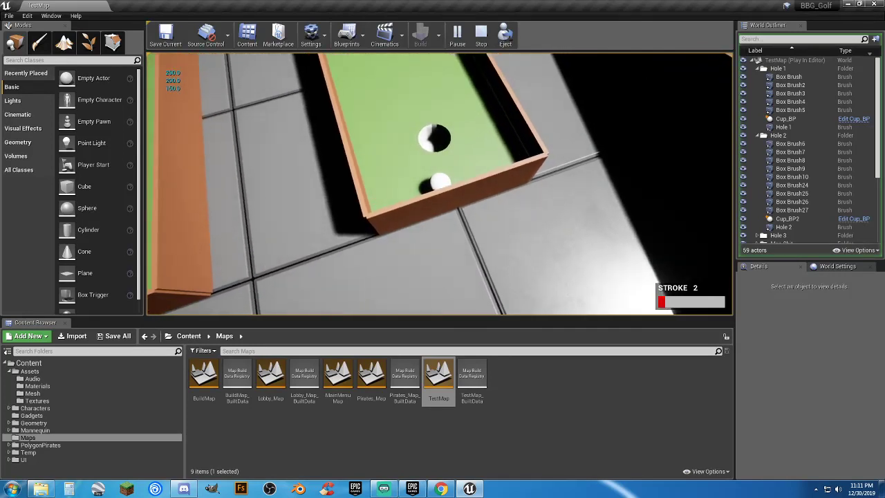
left_click(440, 184)
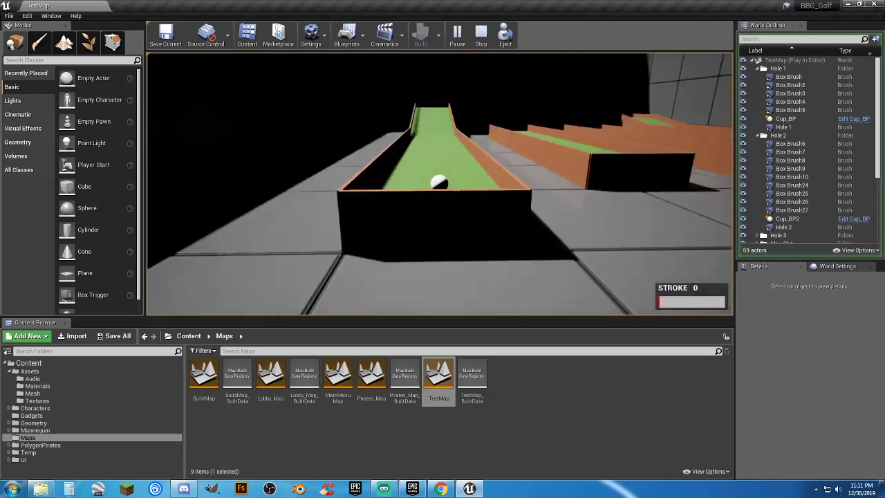
Step: Putt the ball up the second hole's long ramp, repeating the stroke with varying power until it reaches the raised corner
key("space")
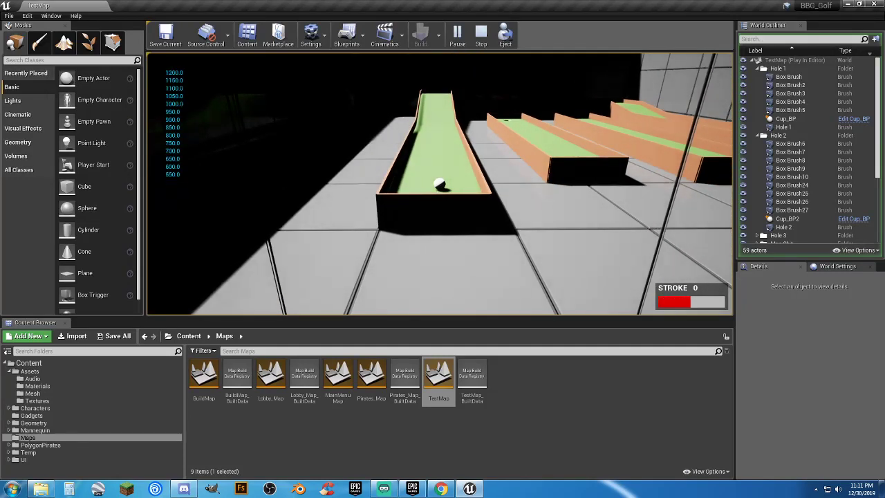
key("space")
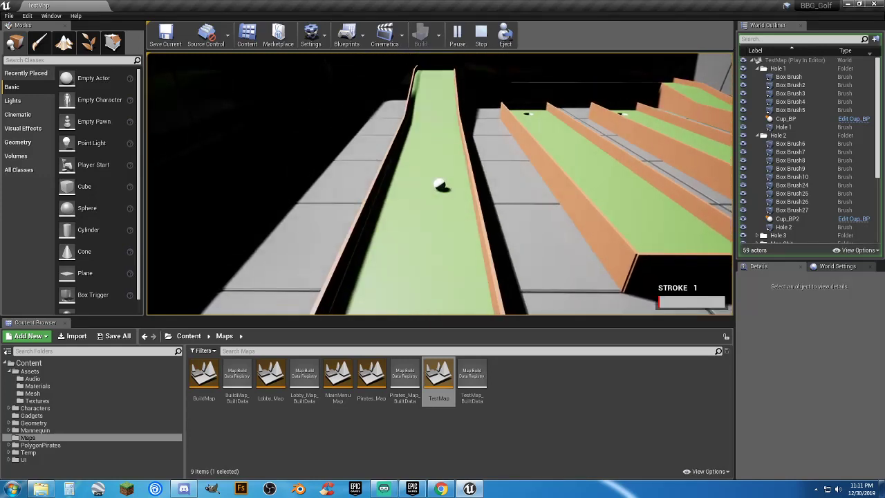
scroll(439, 184, "up", 17)
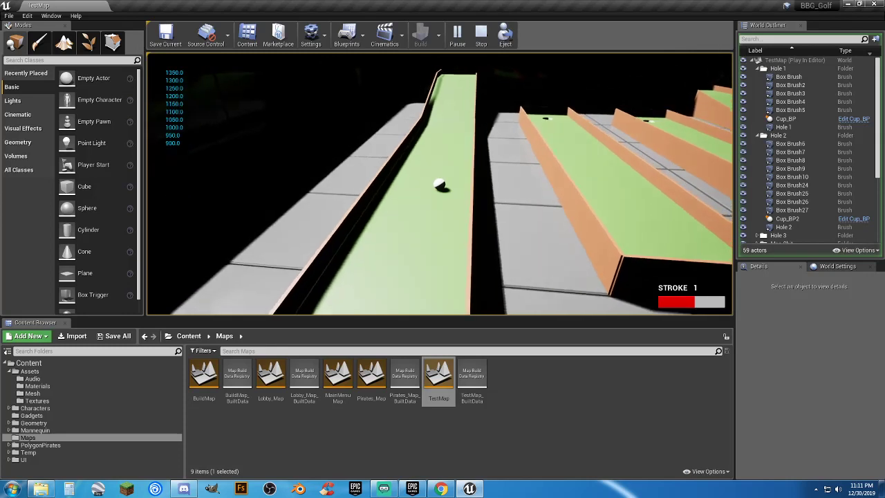
scroll(440, 184, "up", 2)
left_click(439, 184)
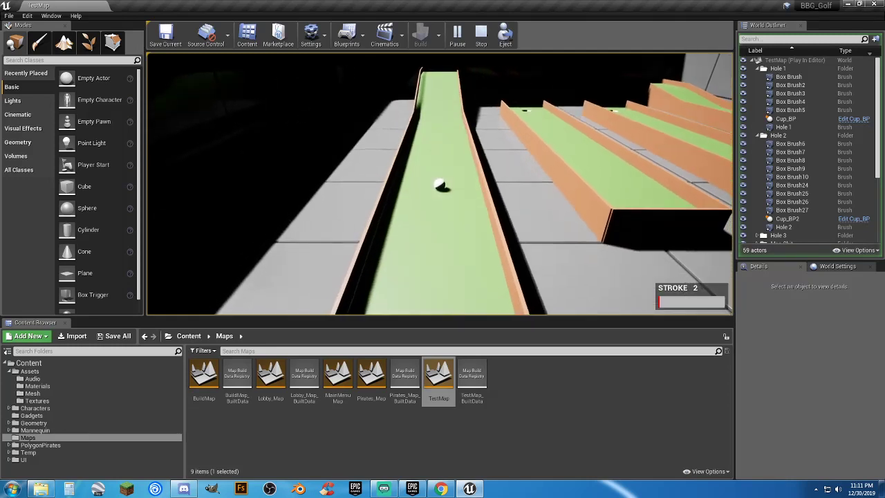
scroll(439, 184, "up", 4)
scroll(439, 183, "up", 18)
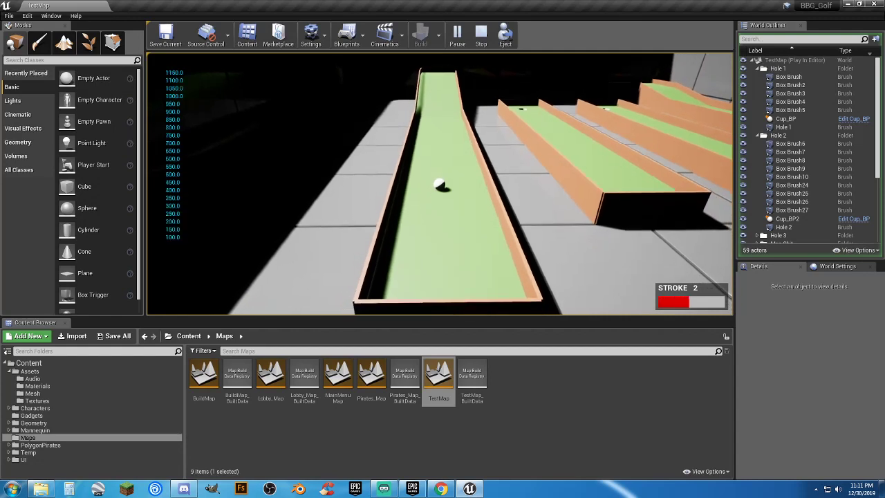
scroll(440, 184, "up", 5)
left_click(439, 184)
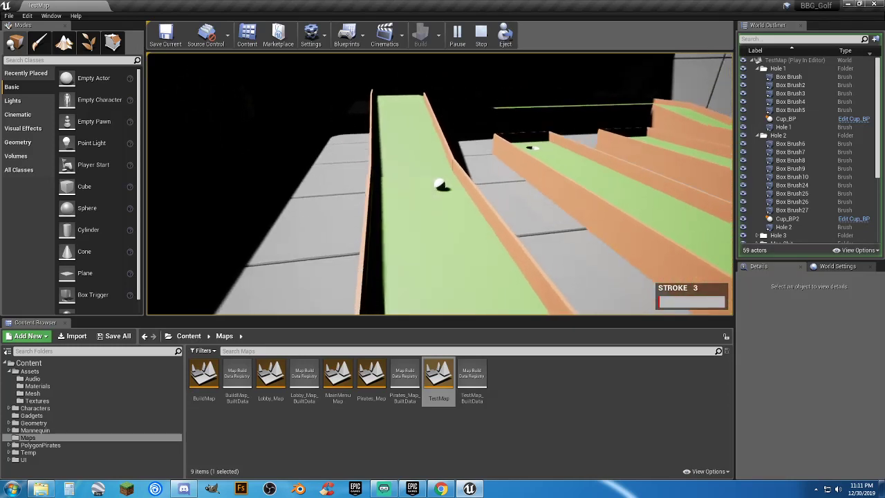
scroll(439, 183, "up", 16)
left_click_drag(440, 184, 440, 184)
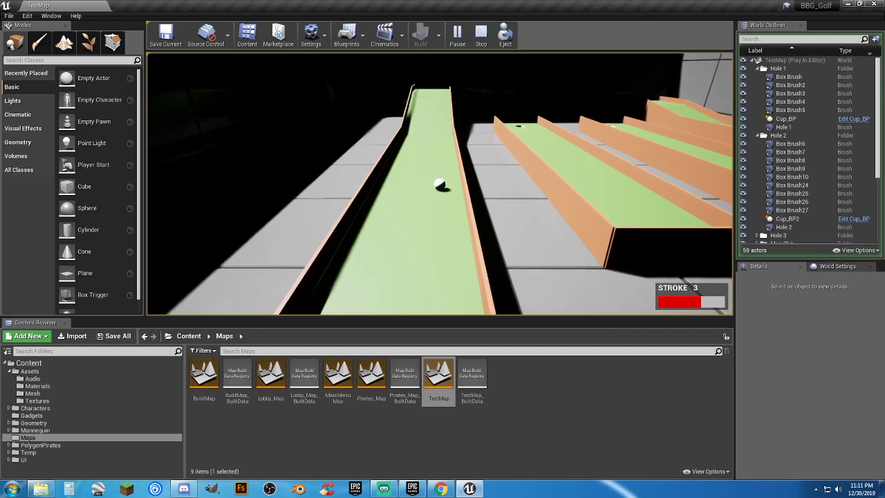
key("space")
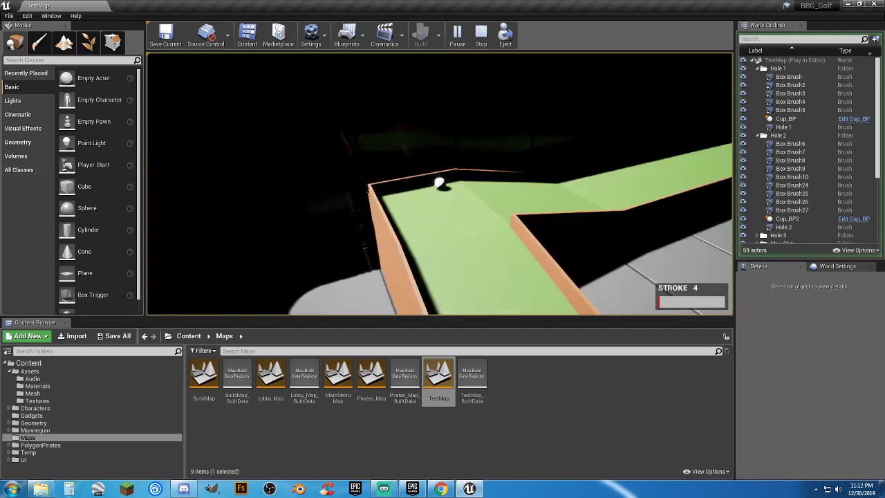
Step: Putt the ball around the second hole's raised corners and down the far ramp into the cup
key("space")
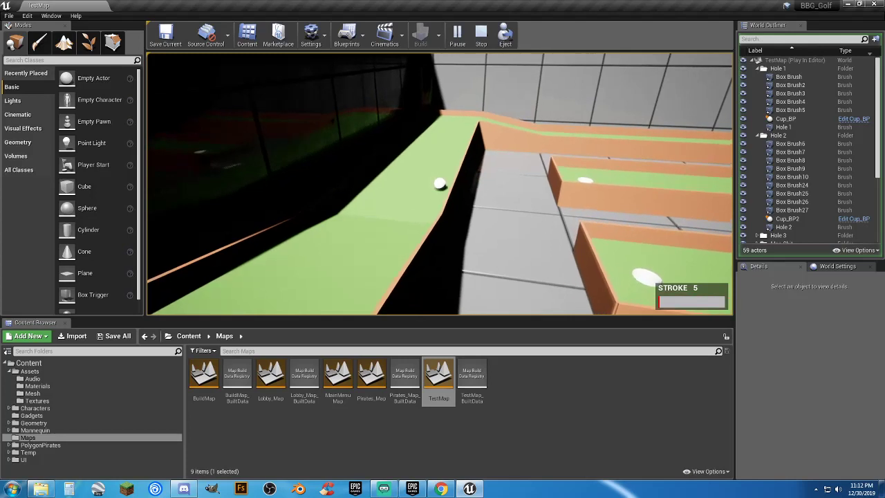
key("space")
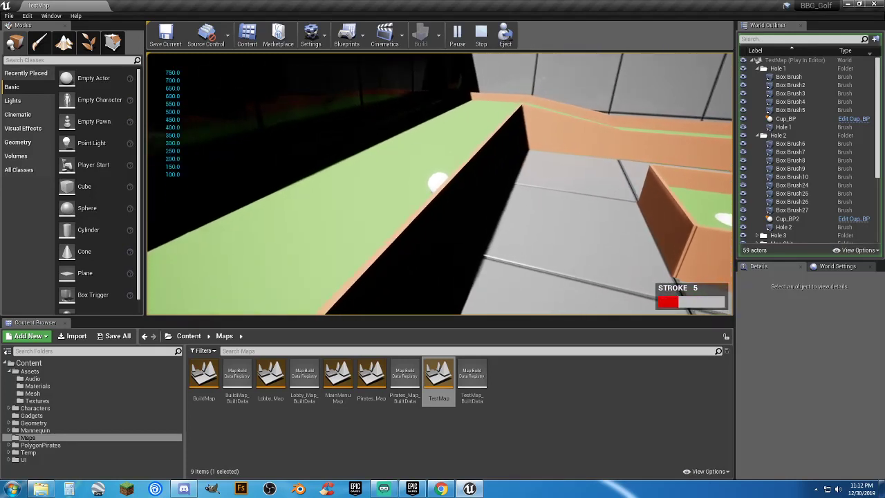
key("space")
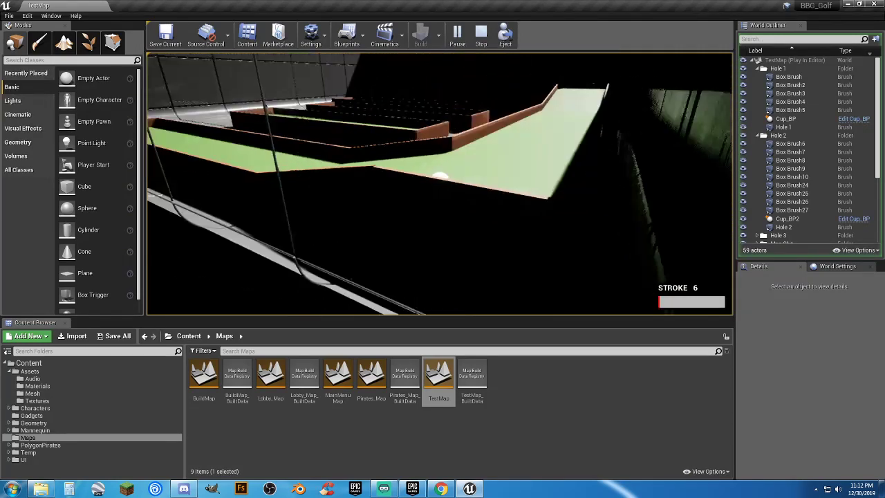
key("space")
key("space")
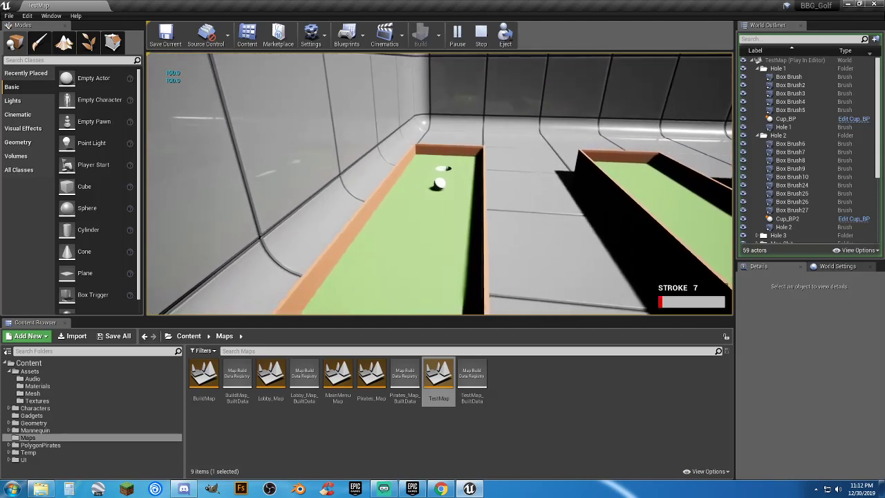
left_click(439, 184)
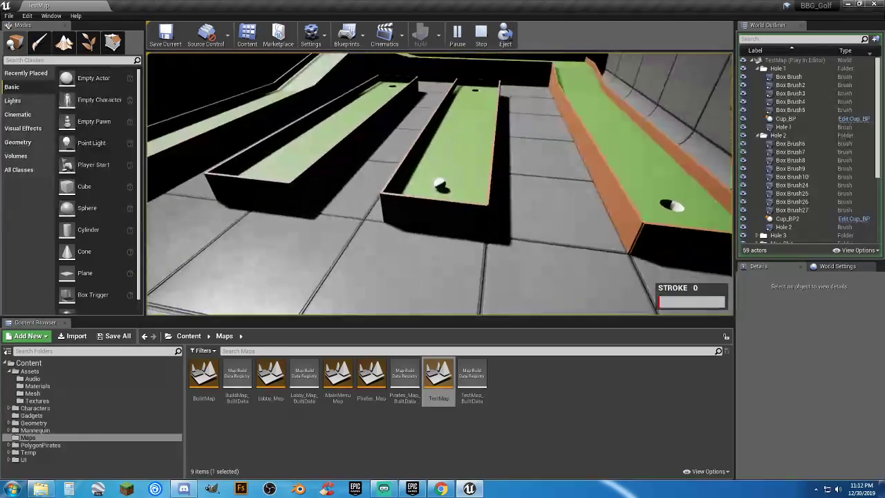
Step: Putt the ball down the third hole's straight lane and end the play session
scroll(440, 184, "up", 11)
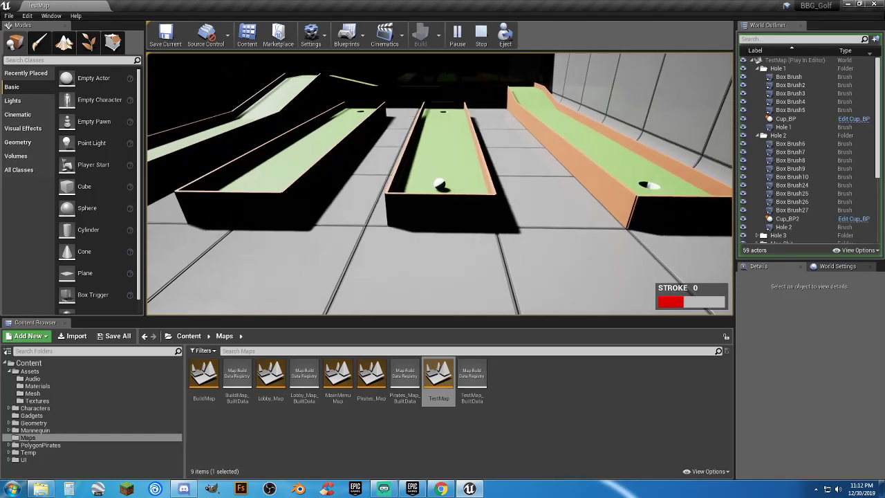
left_click(439, 184)
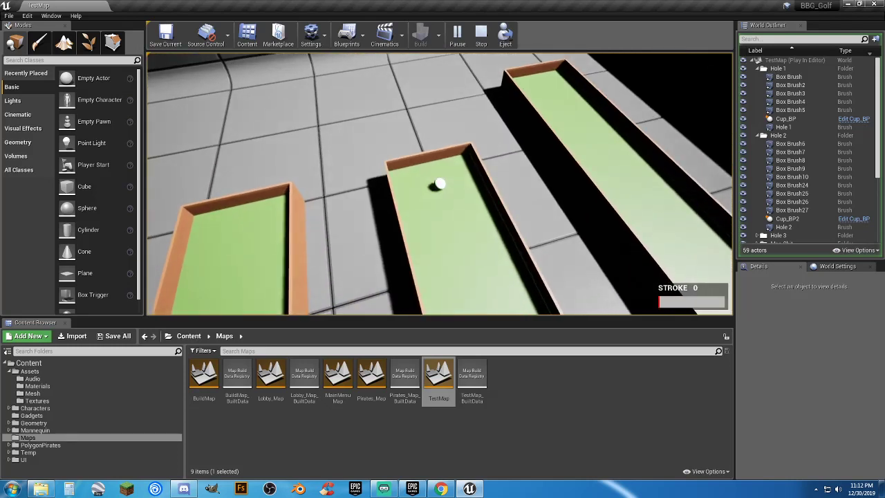
key("Escape")
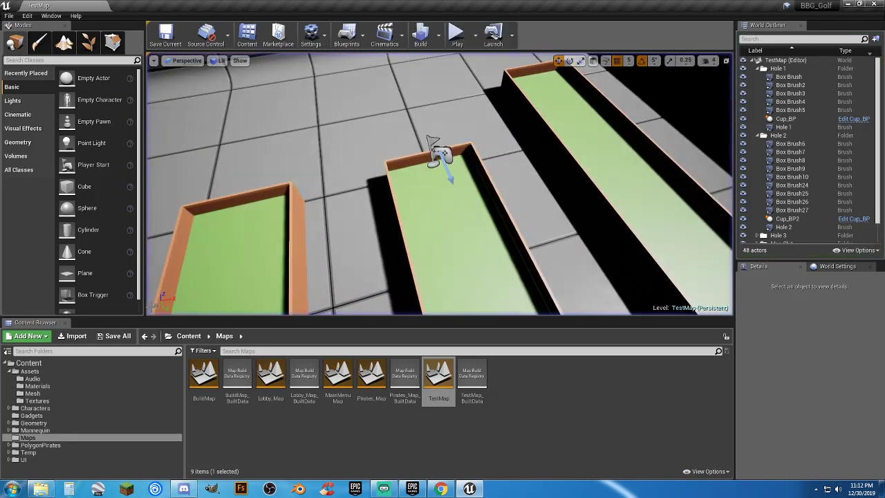
Step: Close the BBG_Golf editor and open the Clocks project from My Projects in the Epic Games Launcher library
left_click(872, 4)
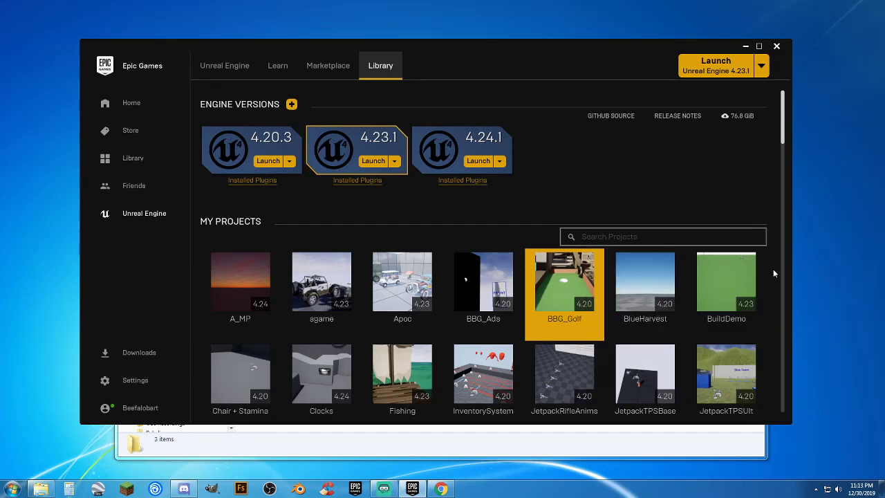
scroll(772, 268, "down", 4)
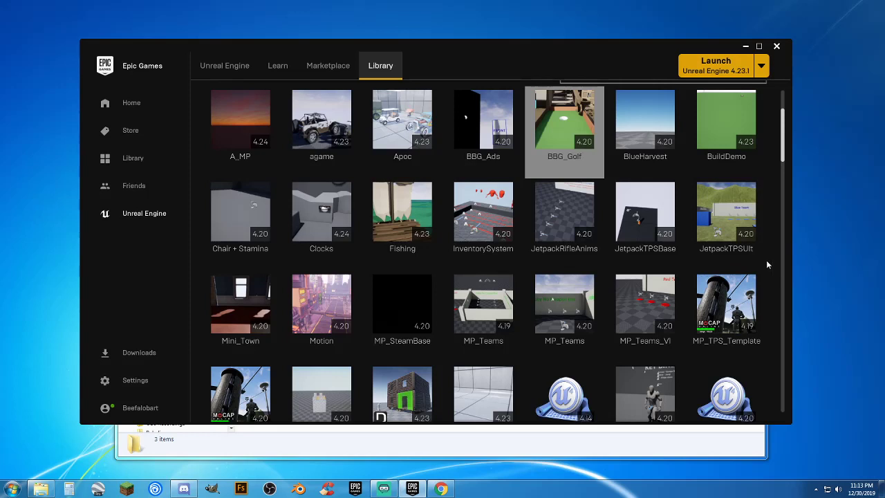
scroll(766, 259, "down", 1)
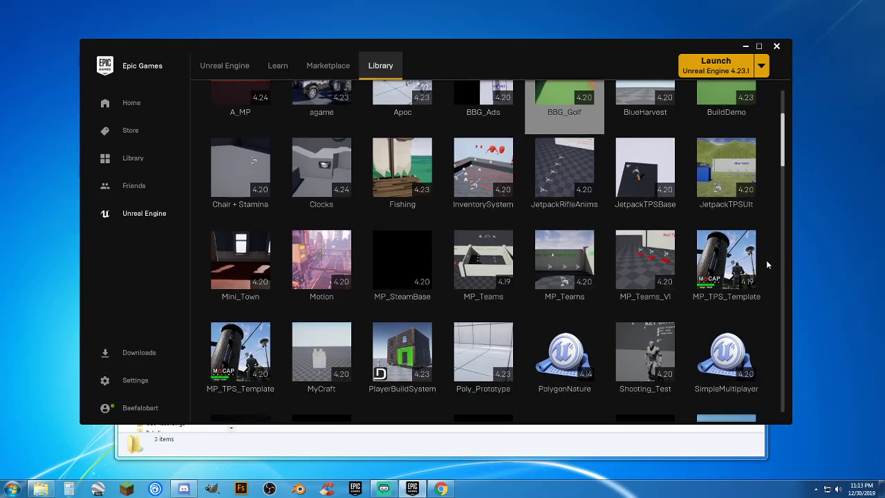
double_click(325, 209)
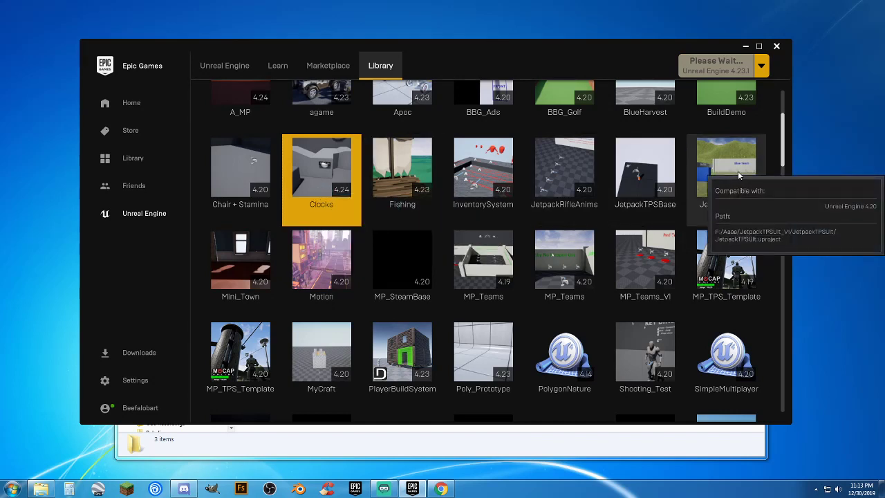
Step: Look through the remaining project thumbnails in My Projects, down to the Vault section and back to the Clocks row
scroll(737, 172, "down", 5)
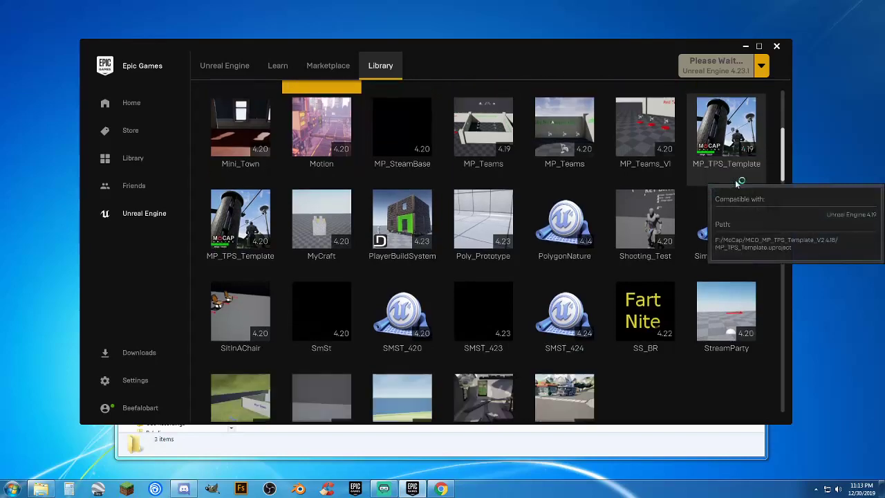
scroll(738, 173, "down", 3)
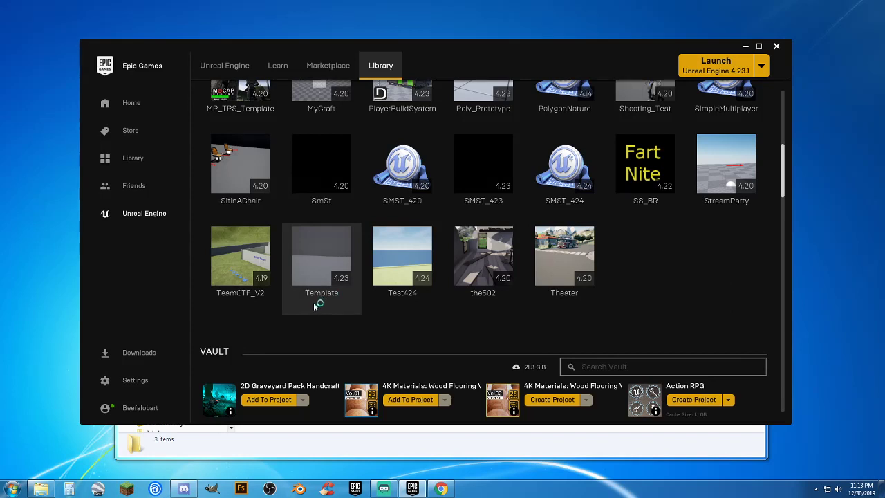
scroll(657, 263, "up", 1)
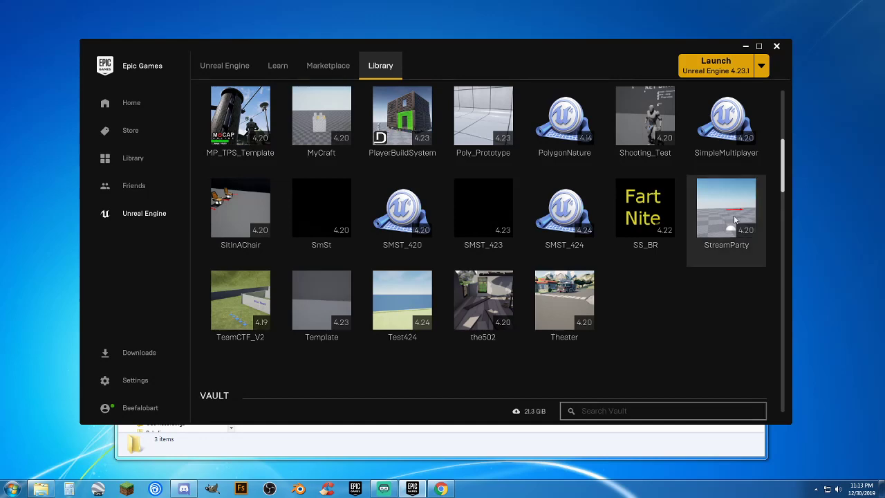
scroll(670, 332, "up", 3)
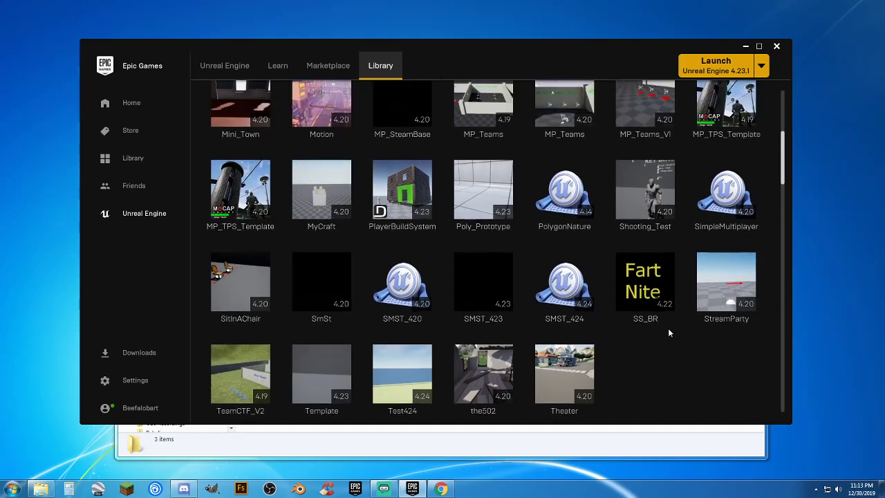
scroll(668, 333, "up", 1)
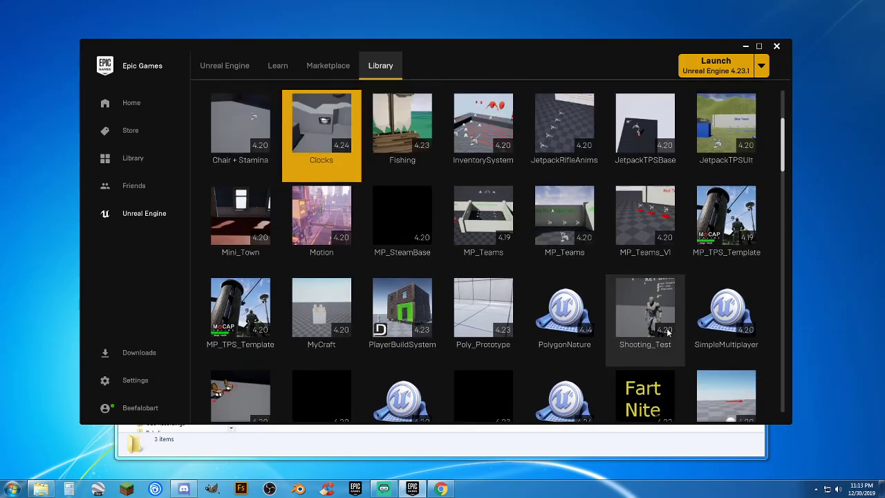
scroll(668, 332, "up", 1)
scroll(667, 333, "up", 1)
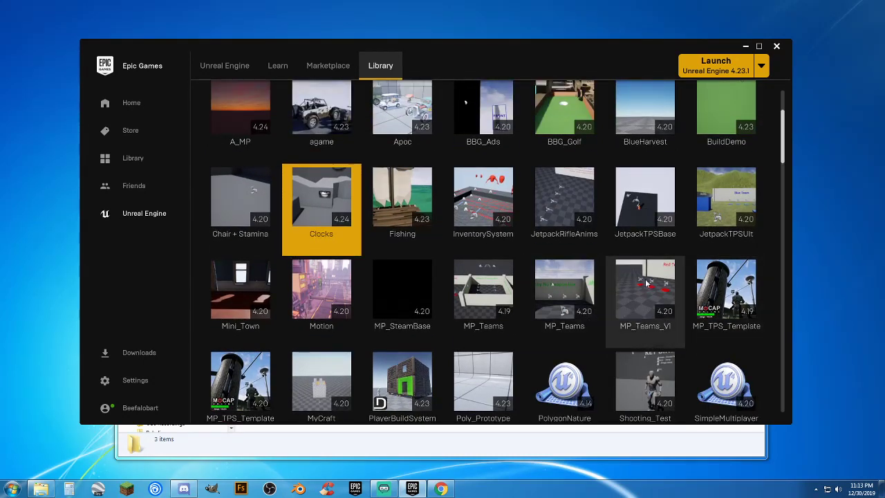
mouse_move(667, 271)
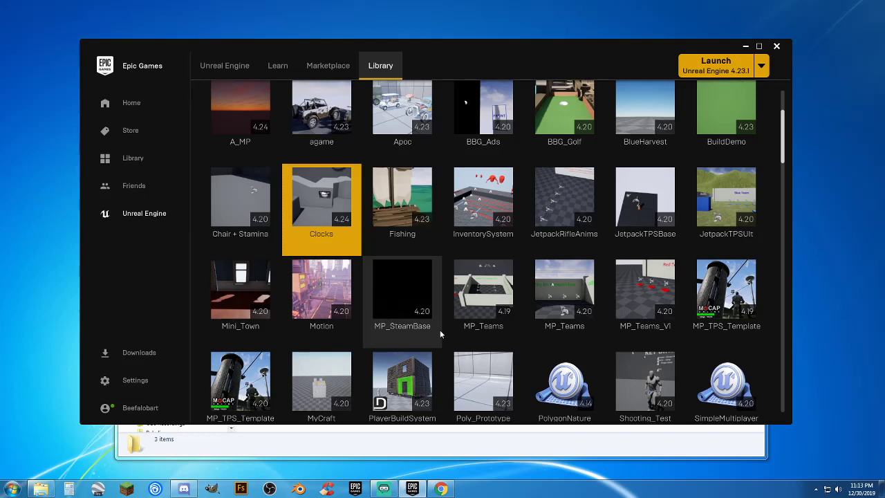
scroll(439, 330, "down", 2)
mouse_move(256, 243)
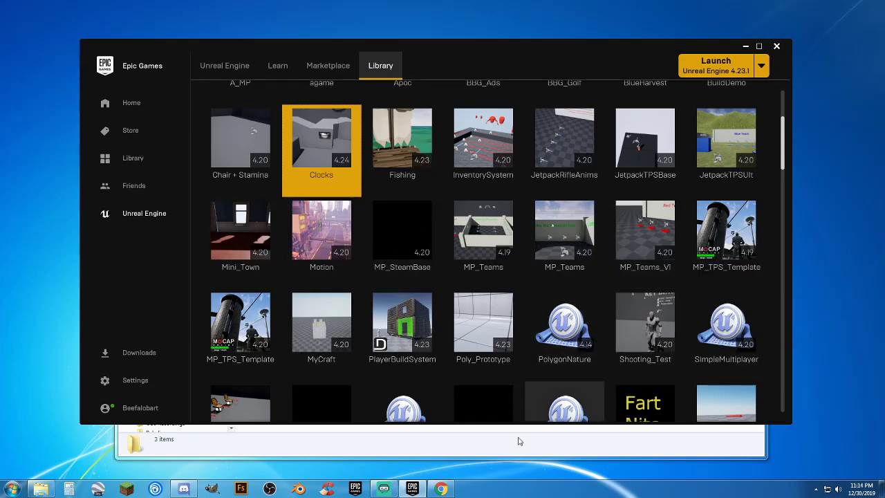
Step: Close the Mixamo browser window and open the MyCraft project from My Projects in the Epic Games Launcher library
left_click(441, 489)
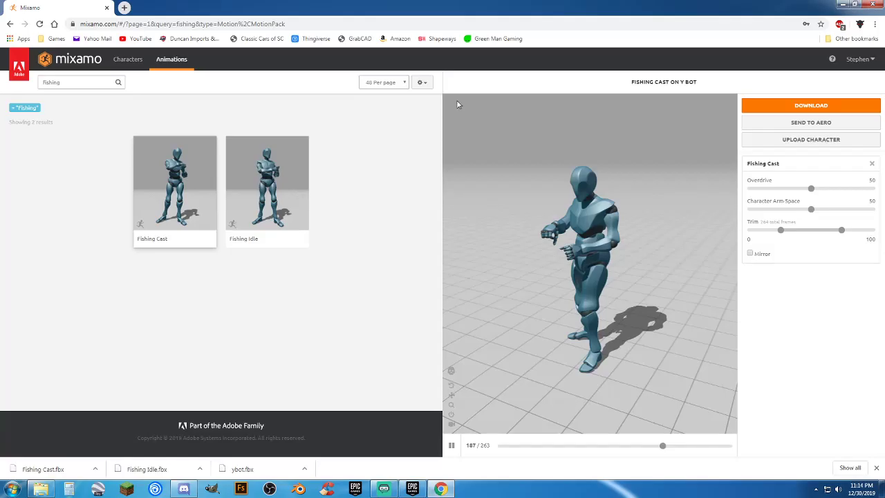
left_click(873, 5)
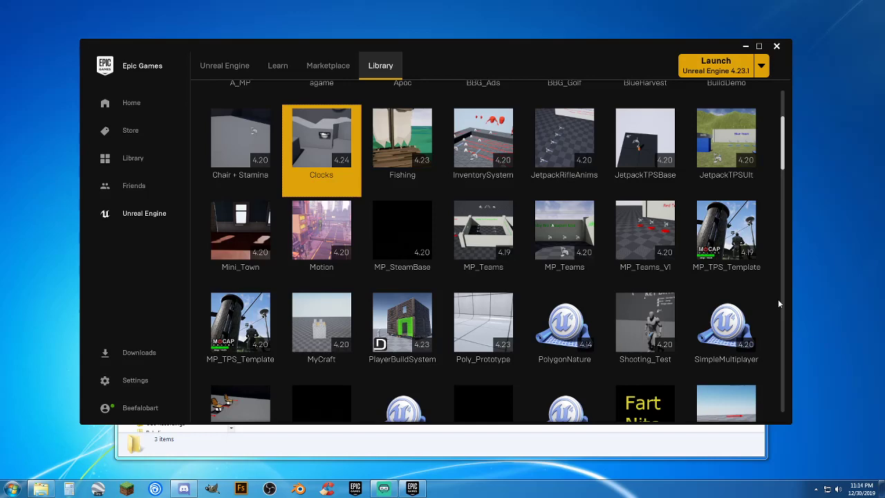
scroll(778, 299, "down", 1)
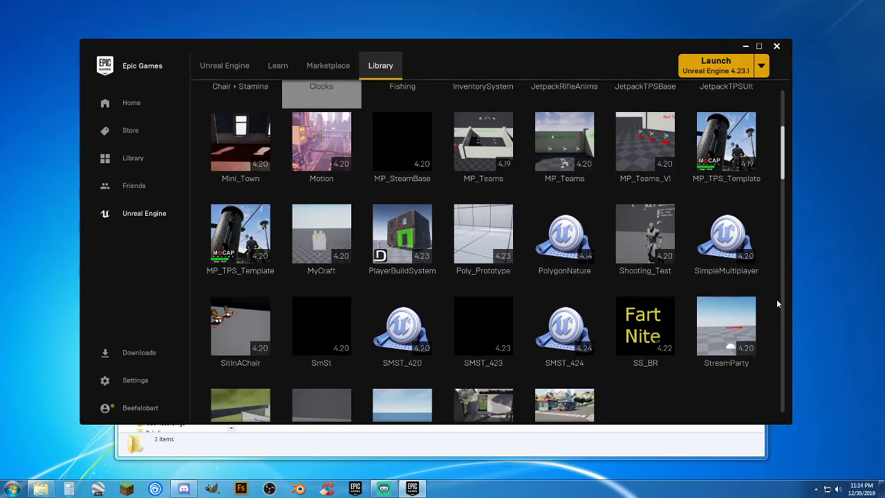
scroll(776, 300, "down", 1)
scroll(776, 302, "down", 1)
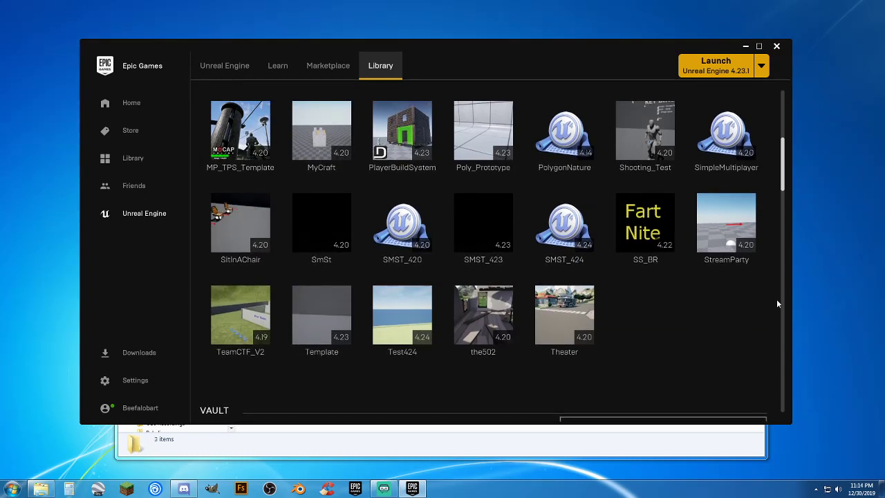
scroll(777, 303, "up", 1)
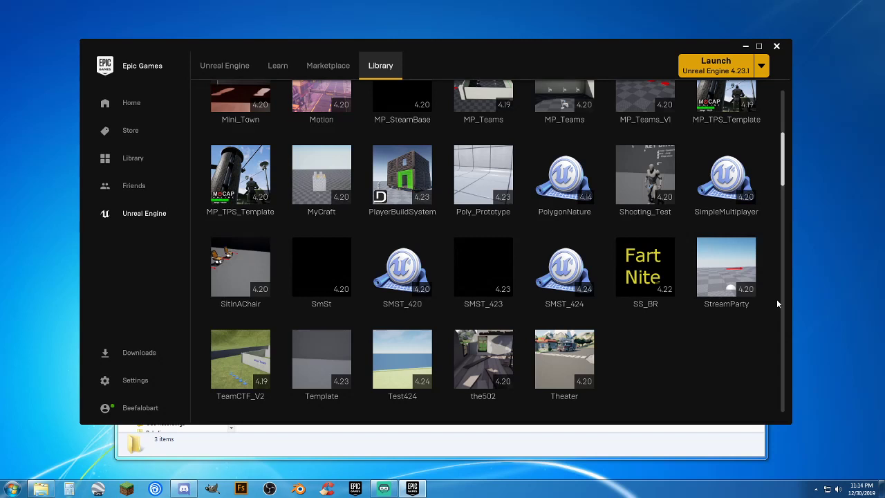
scroll(776, 302, "down", 1)
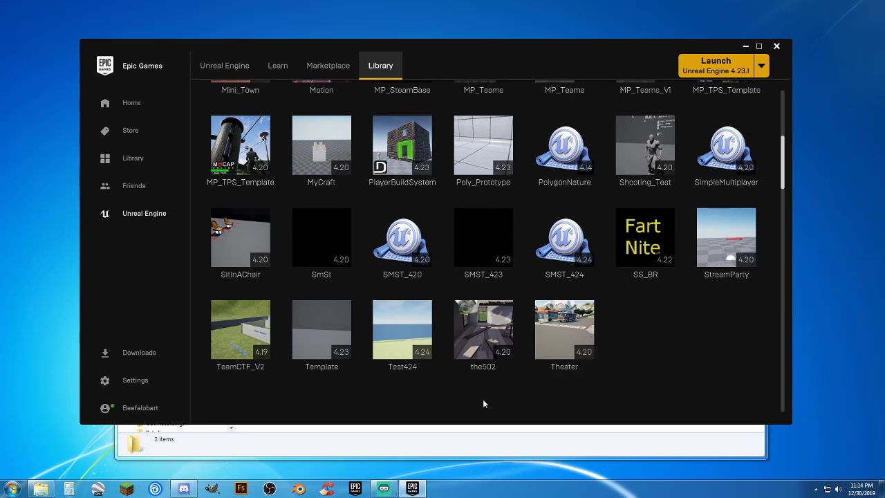
left_click(546, 374)
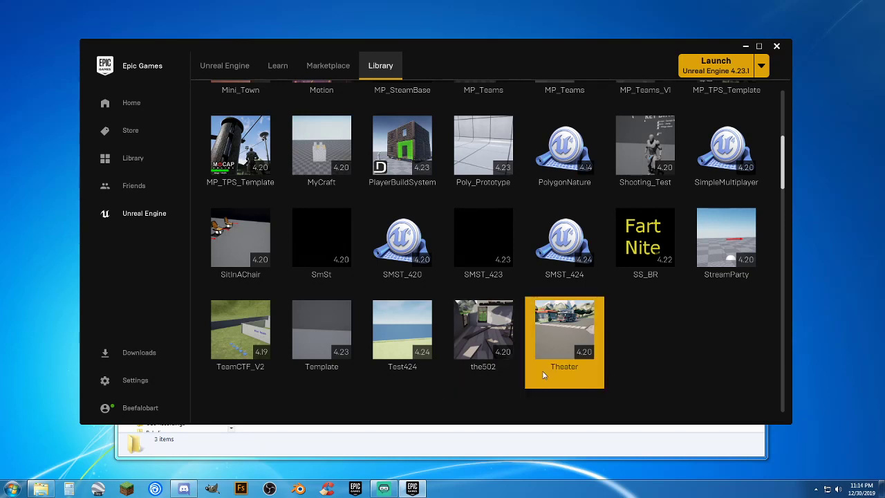
scroll(681, 354, "up", 4)
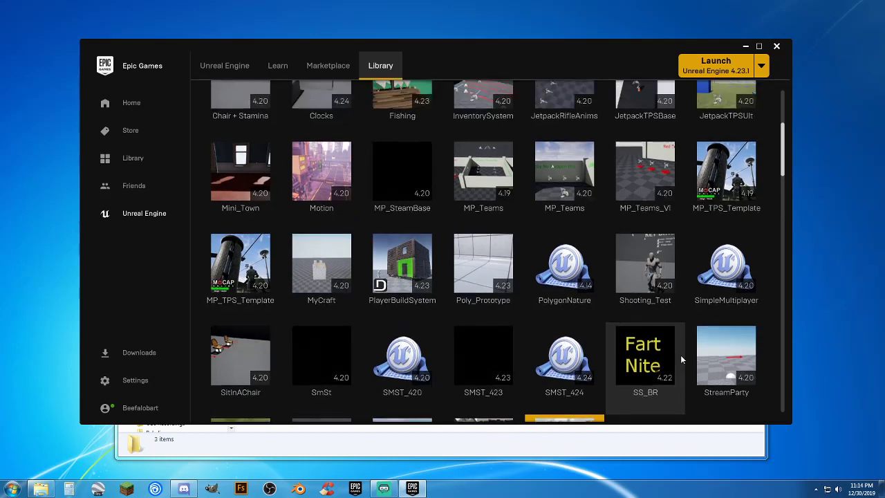
double_click(323, 298)
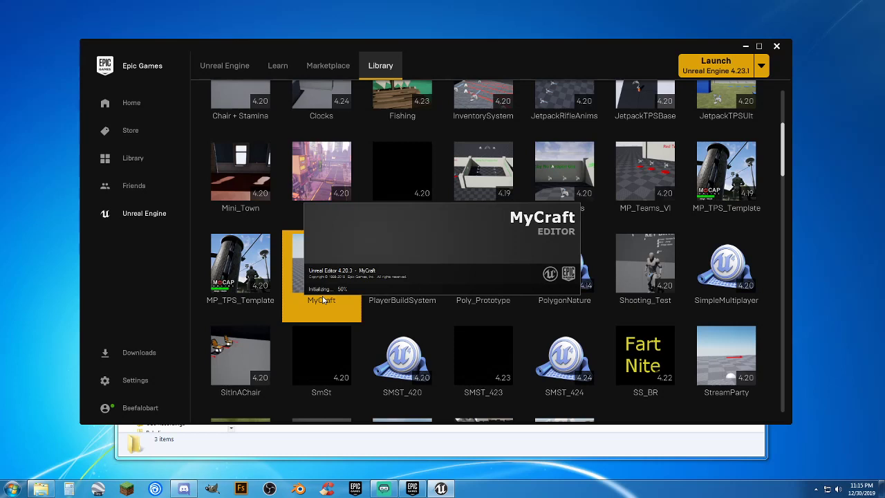
Step: Switch to Windows Explorer and show the contents of the Minecraft folder on Storage Drive (F:)
left_click(626, 447)
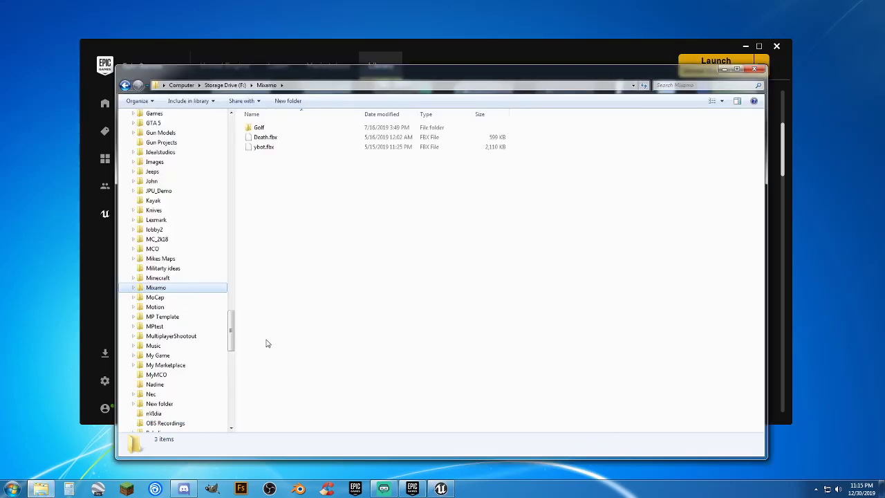
left_click(161, 279)
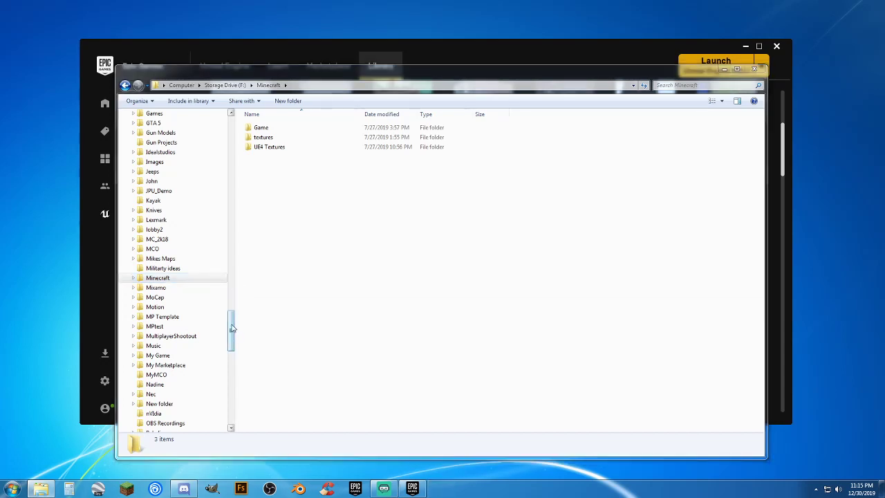
left_click_drag(232, 325, 232, 310)
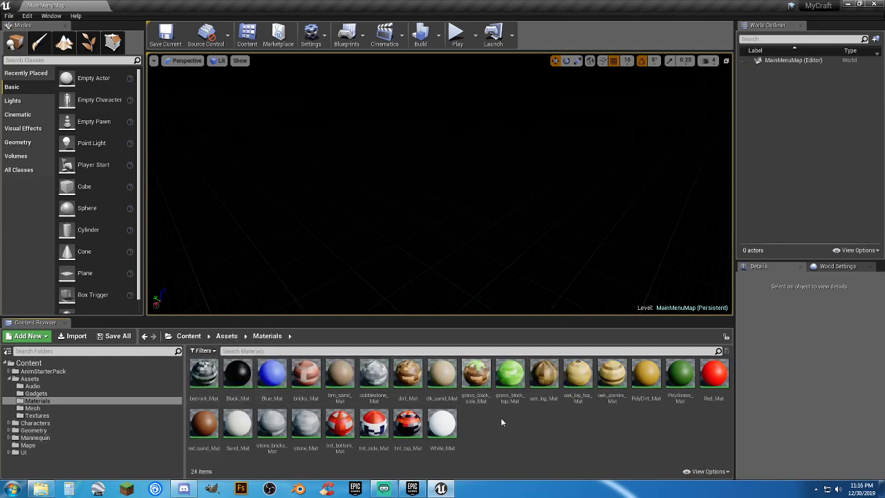
Step: Show MyCraft's block meshes in the Mesh folder and open TestMap from the Maps folder
left_click(34, 409)
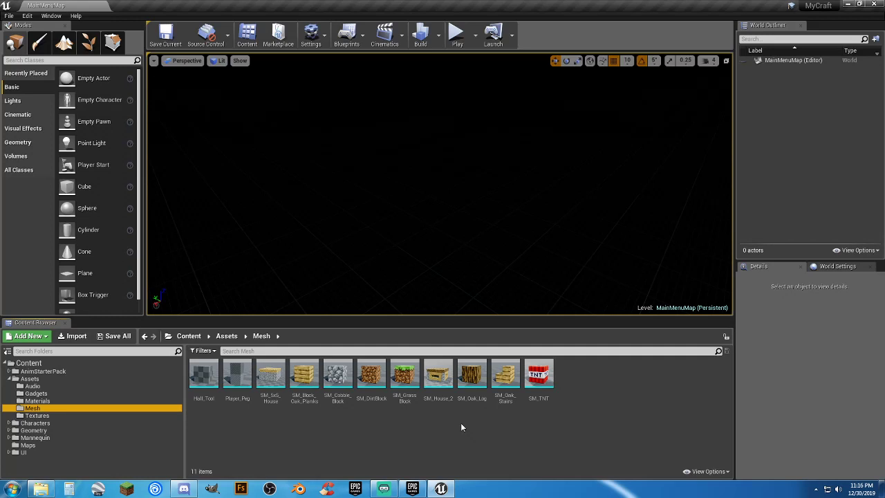
left_click(31, 445)
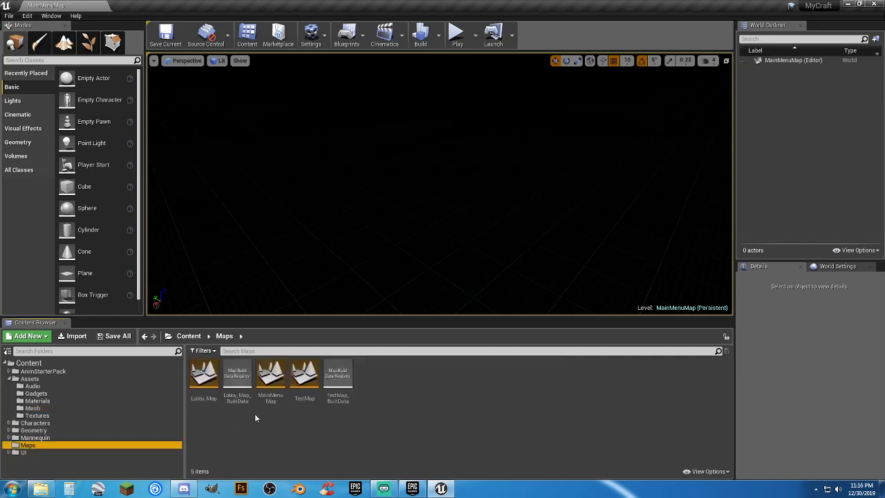
double_click(304, 379)
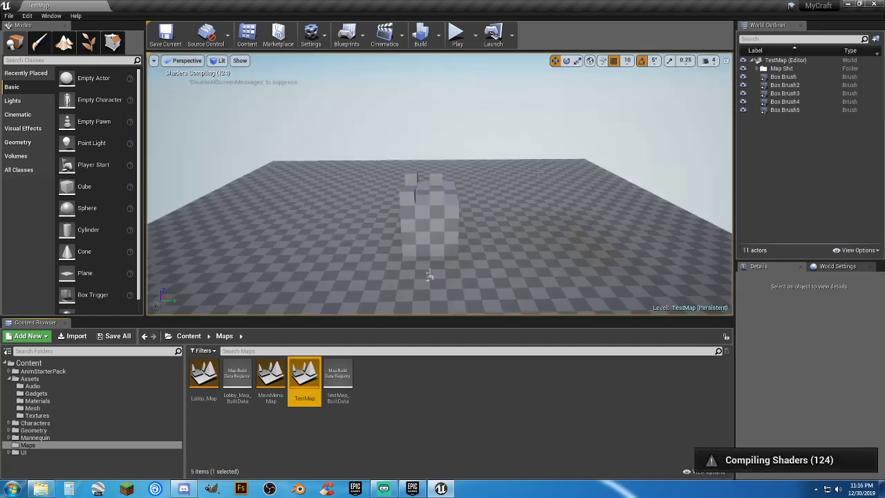
Step: Examine the cobblestone and oak plank structure in TestMap from several sides
right_click_drag(459, 254, 698, 268)
key("d")
key("w")
key("a")
key("a")
key("a")
key("d")
key("w")
key("a")
key("d")
right_click_drag(387, 212, 382, 211)
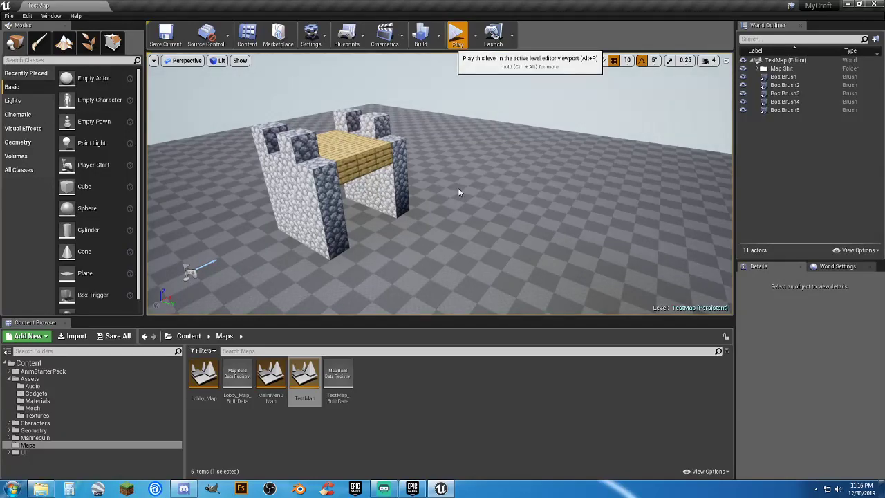
Step: Play TestMap in the editor, run the character around the block structure and across the floor, and end the play session
left_click(456, 33)
key("w")
key("d")
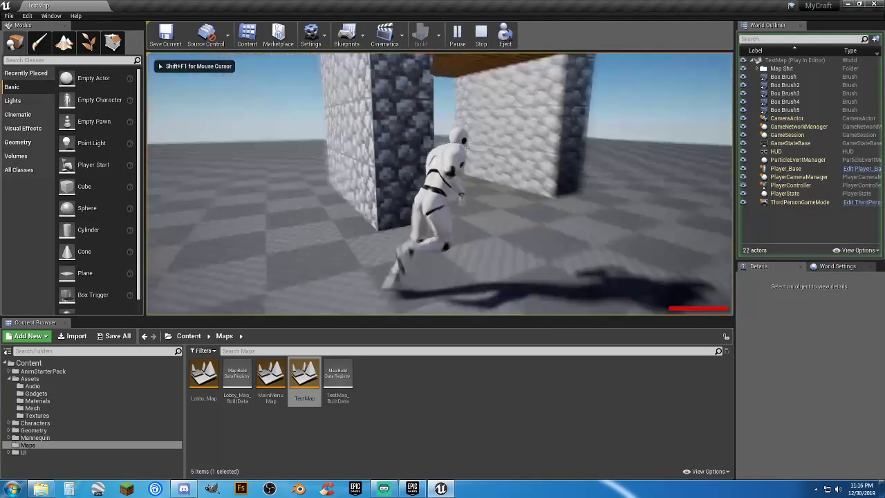
key("s")
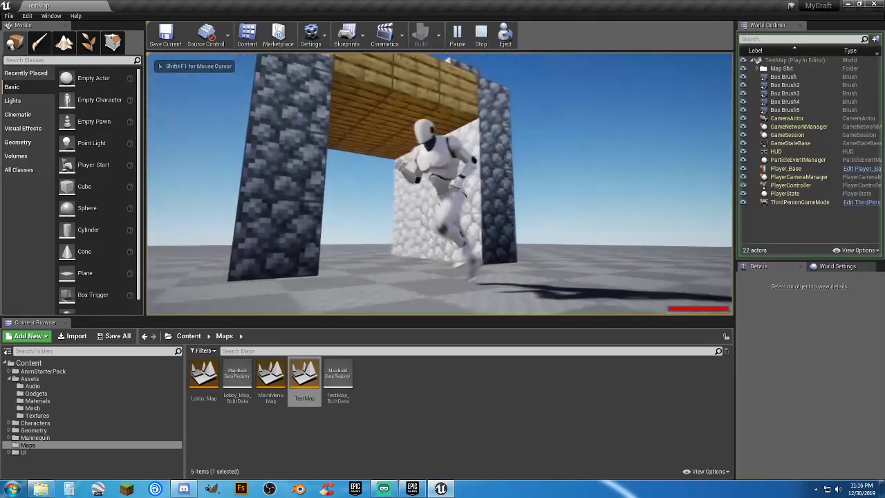
key("w")
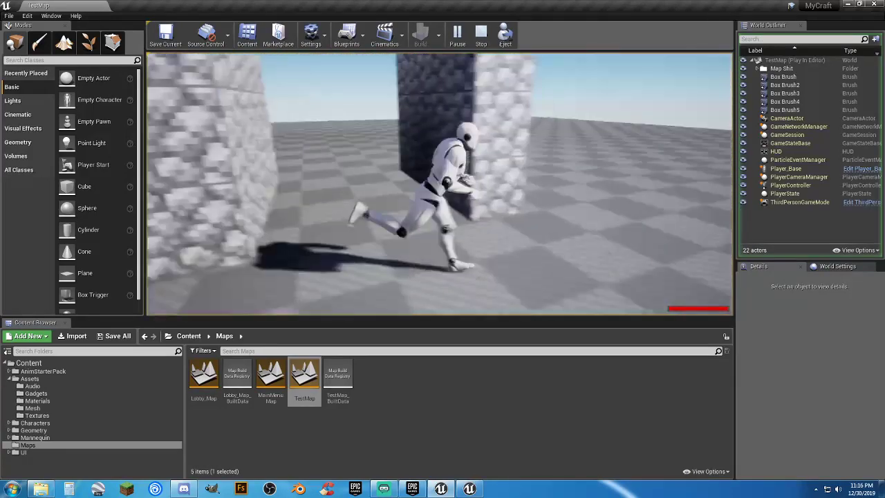
key("d")
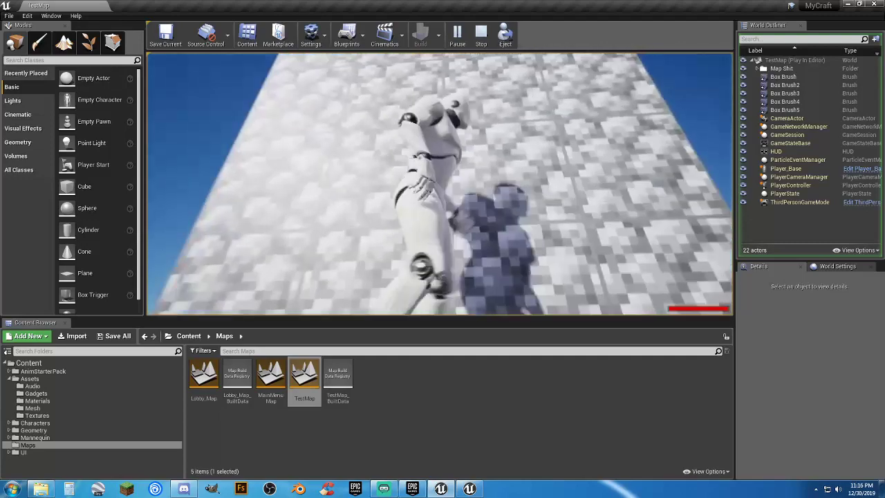
key("a")
key("d")
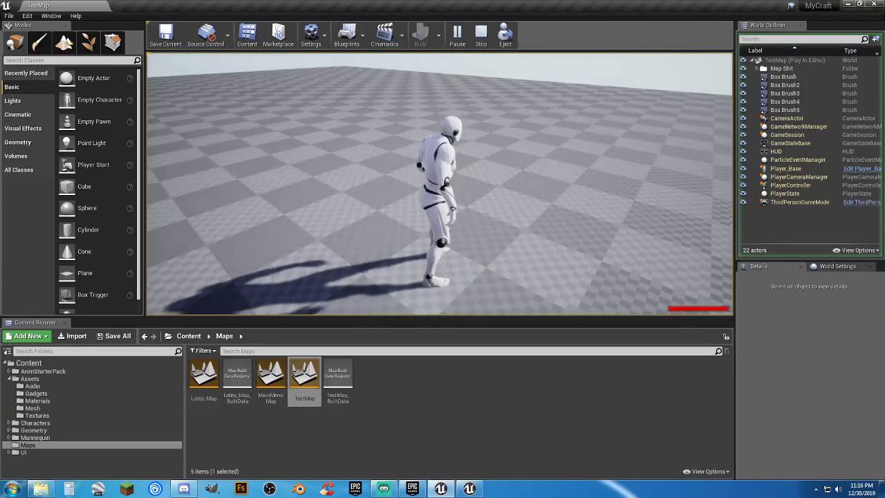
key("w")
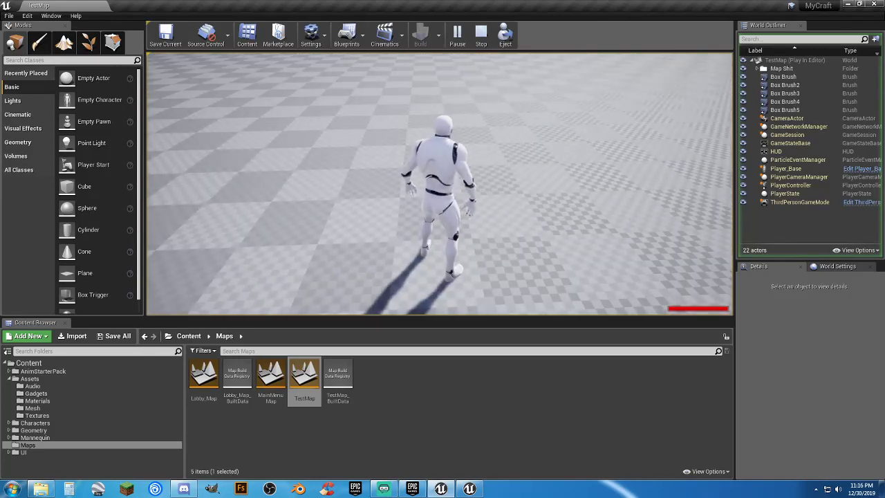
key("a")
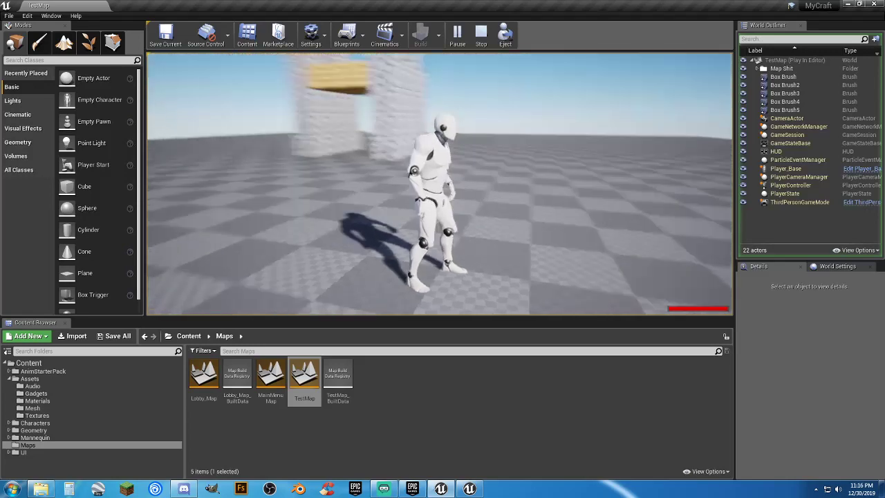
key("w")
key("Escape")
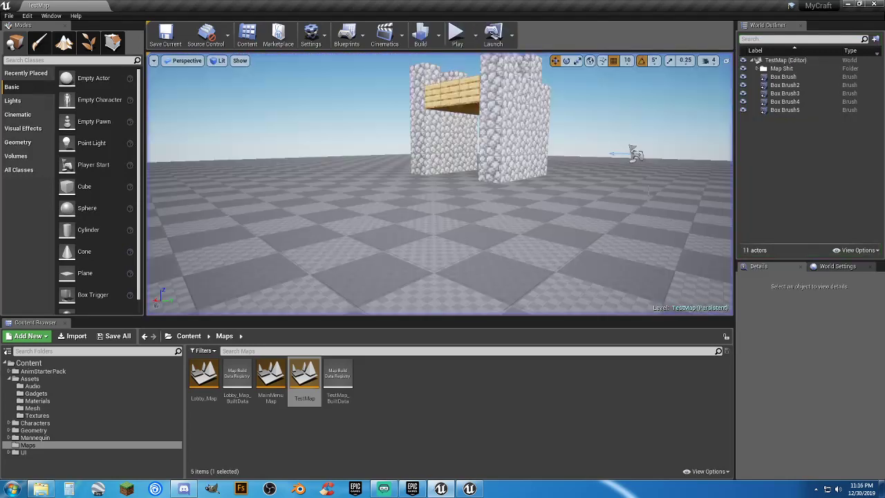
Step: Open the Player_Base blueprint from the Blueprints folder under Characters
double_click(41, 423)
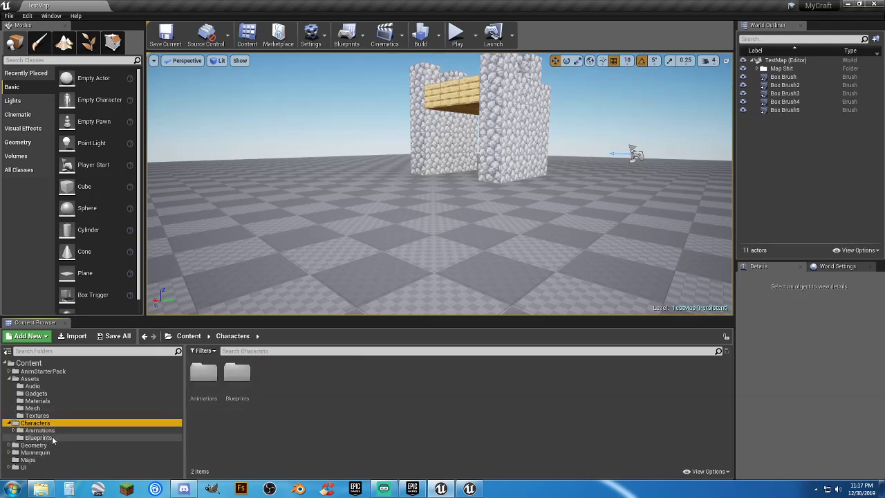
left_click(49, 437)
double_click(204, 377)
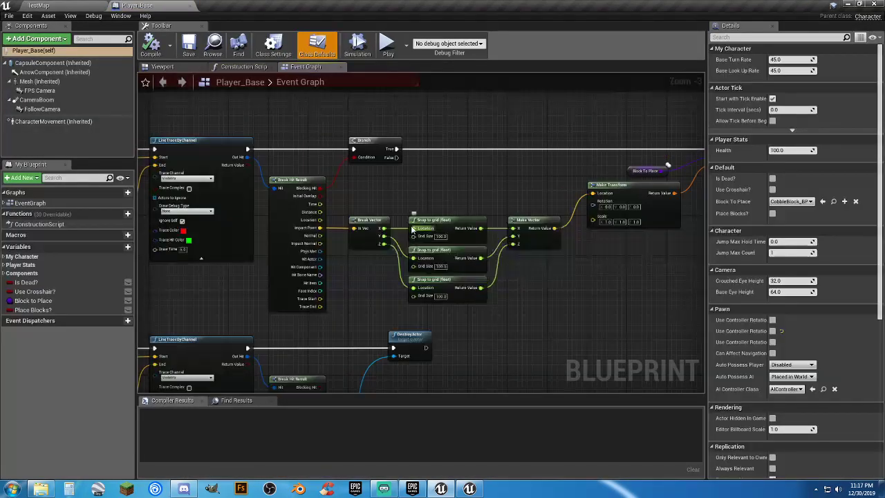
Step: Examine the Client Place Block, Server Place Block and Left Mouse Button logic in Player_Base's Event Graph
right_click_drag(223, 281, 576, 303)
scroll(283, 172, "up", 3)
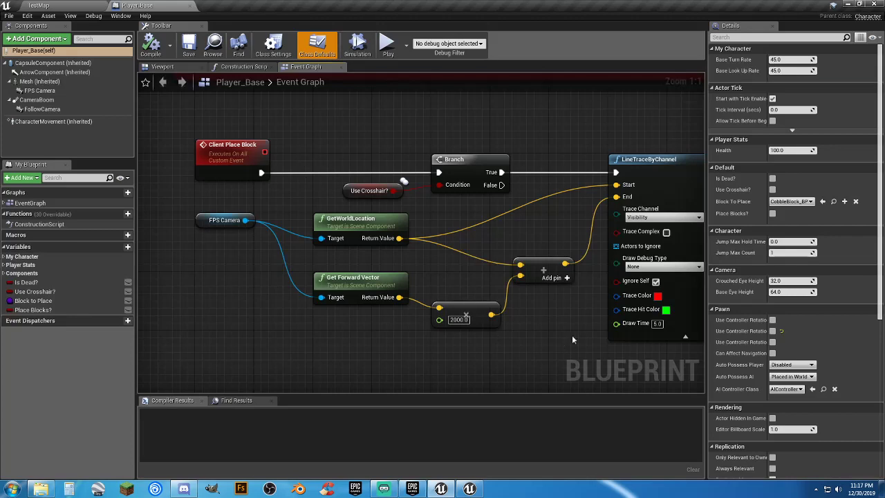
right_click_drag(572, 335, 535, 336)
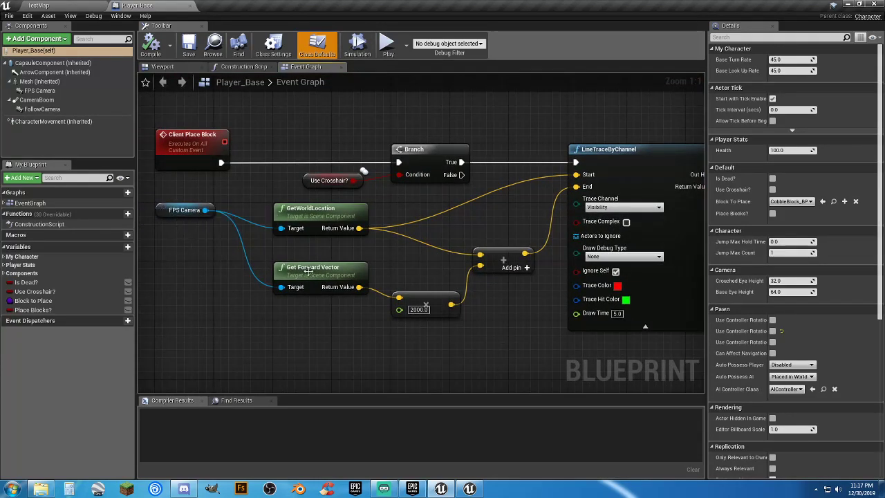
scroll(290, 292, "down", 4)
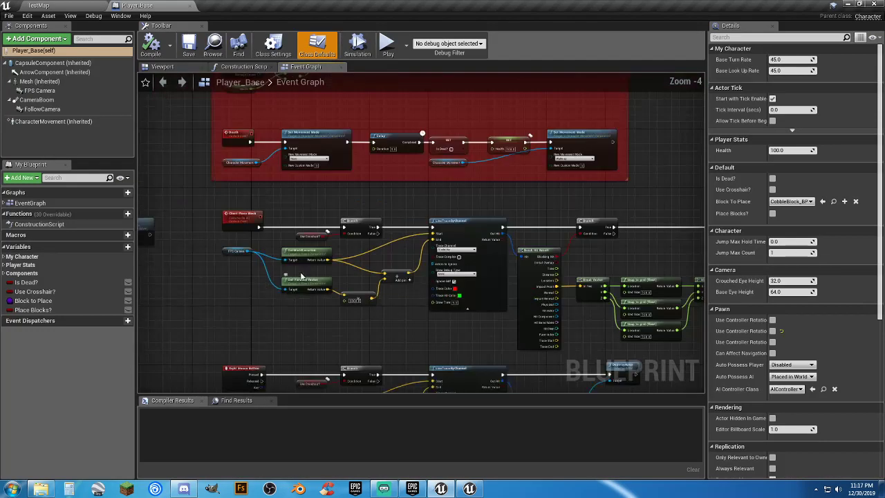
mouse_move(302, 222)
right_mouse_down()
mouse_move(354, 327)
mouse_move(395, 322)
mouse_move(567, 257)
right_mouse_up()
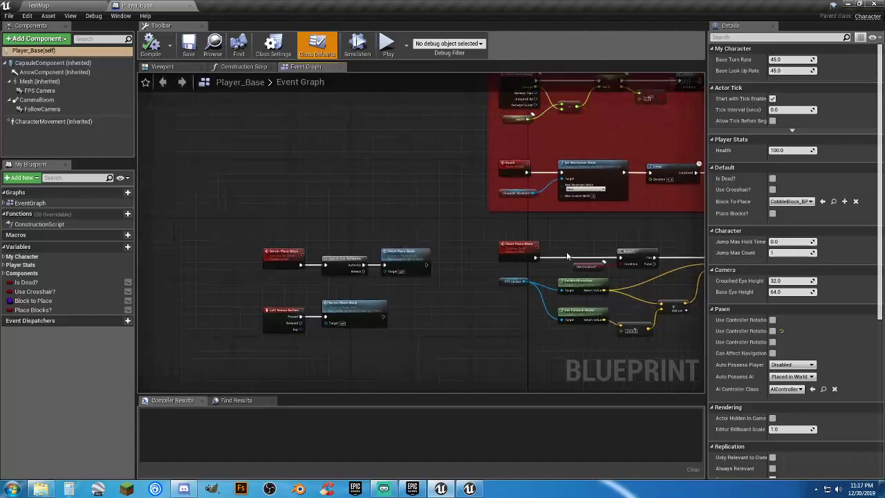
scroll(445, 292, "up", 2)
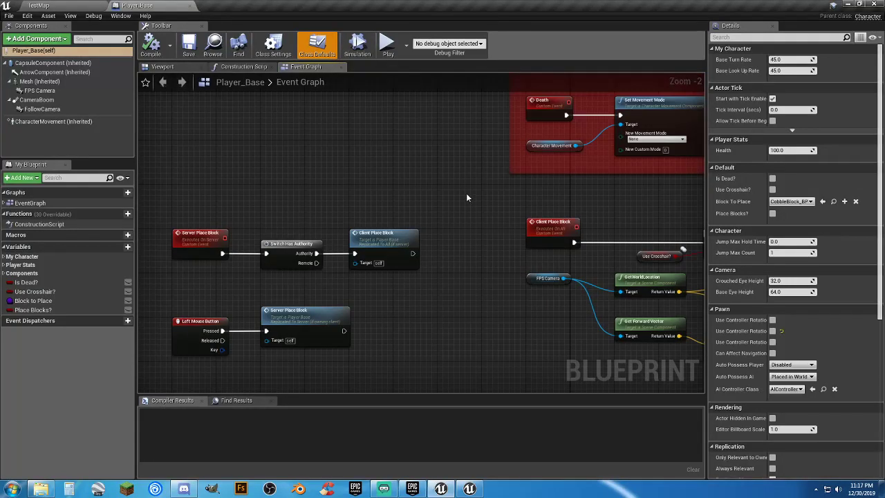
right_click_drag(467, 198, 338, 178)
Step: Return to the TestMap level, play it again with the character beside the cobblestone wall, and end the session
left_click(87, 7)
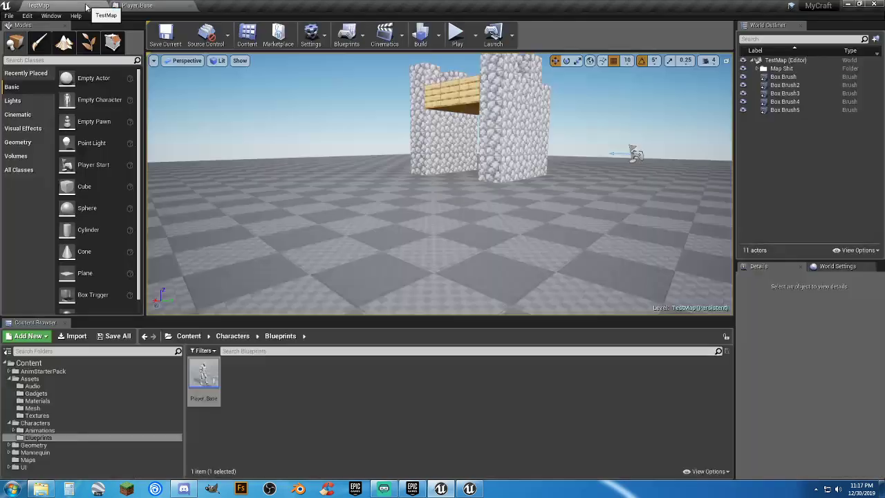
left_click(456, 32)
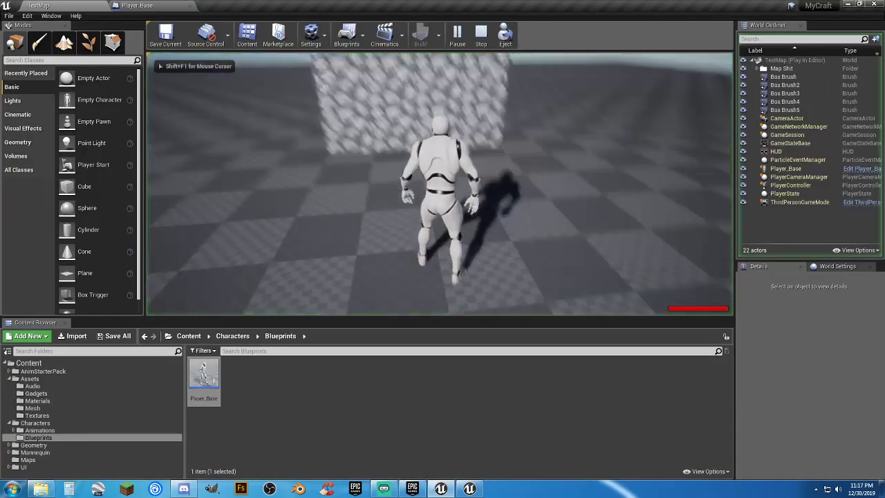
key("w")
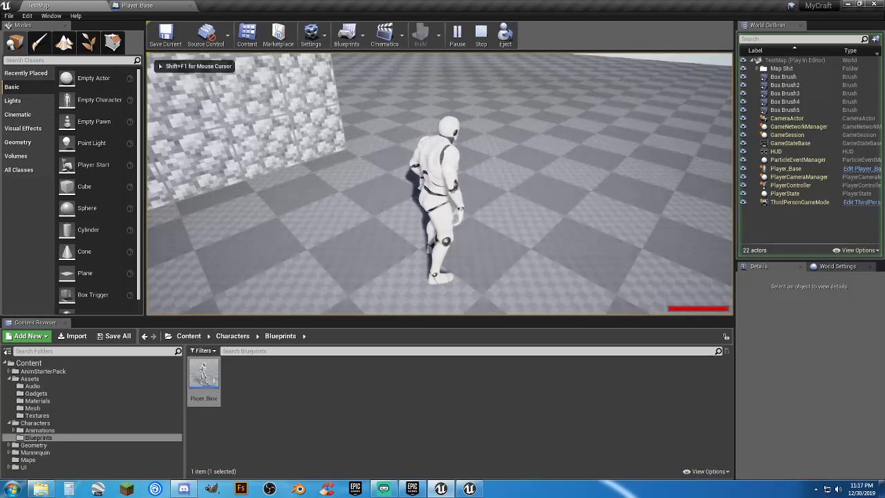
key("Escape")
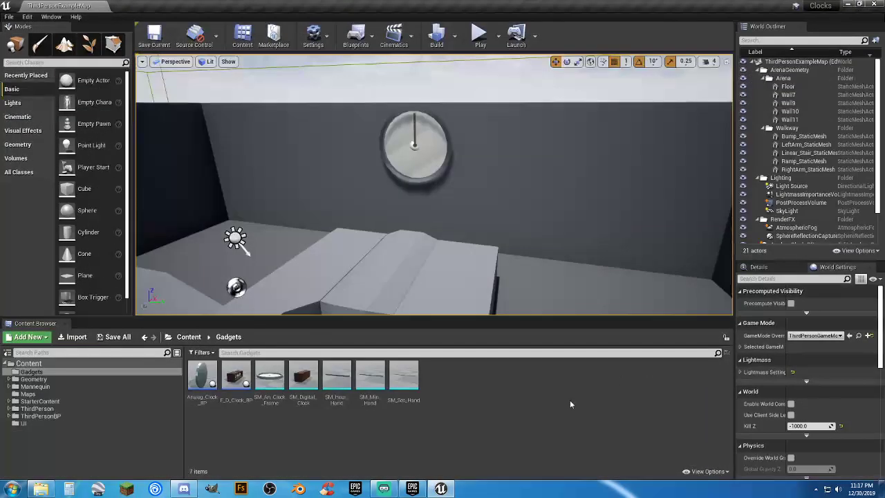
Step: Play ThirdPersonExampleMap in the editor and walk the character up to the digital clock on the wall
left_click(480, 35)
key("w")
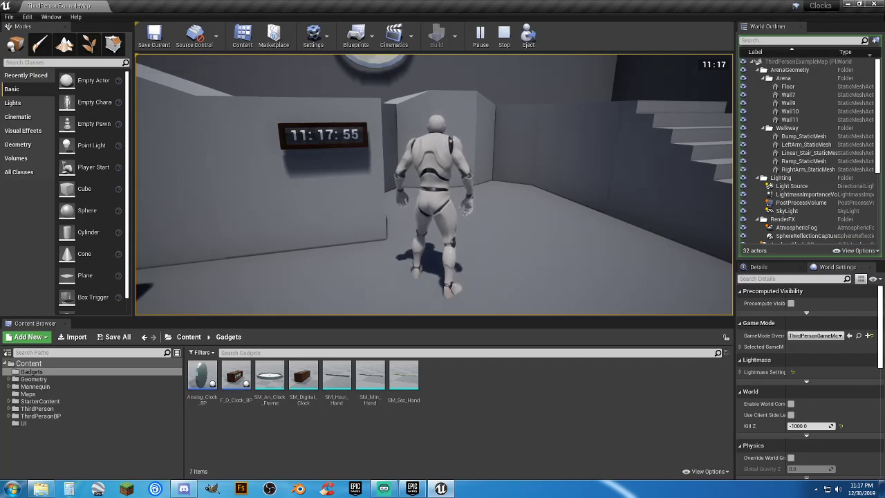
key("w")
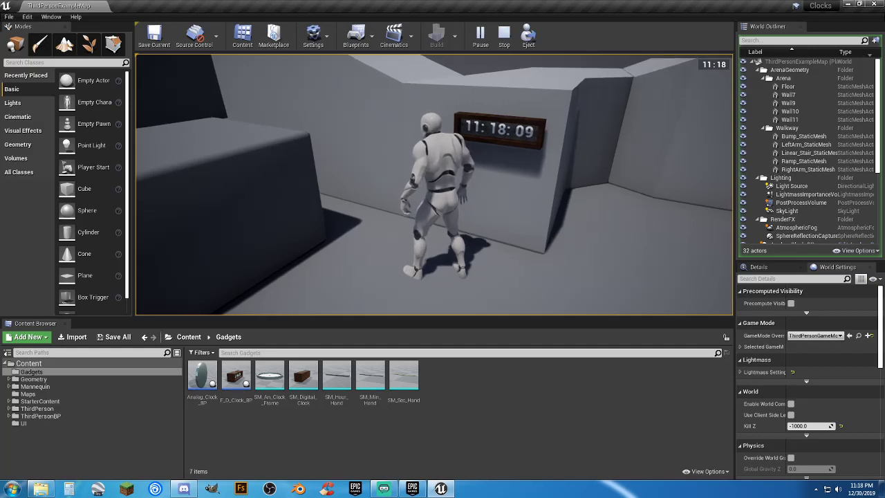
key("w")
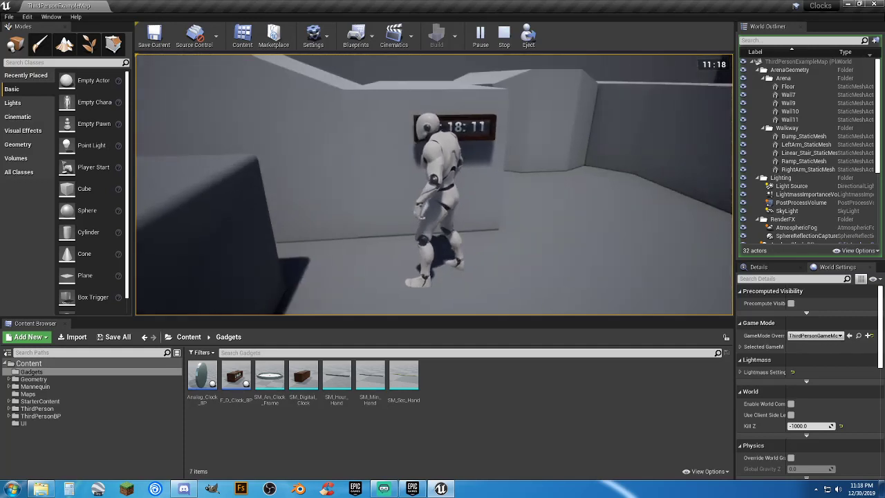
Step: Move the character onto the raised walkway and up to the large analog wall clock
key("space")
key("d")
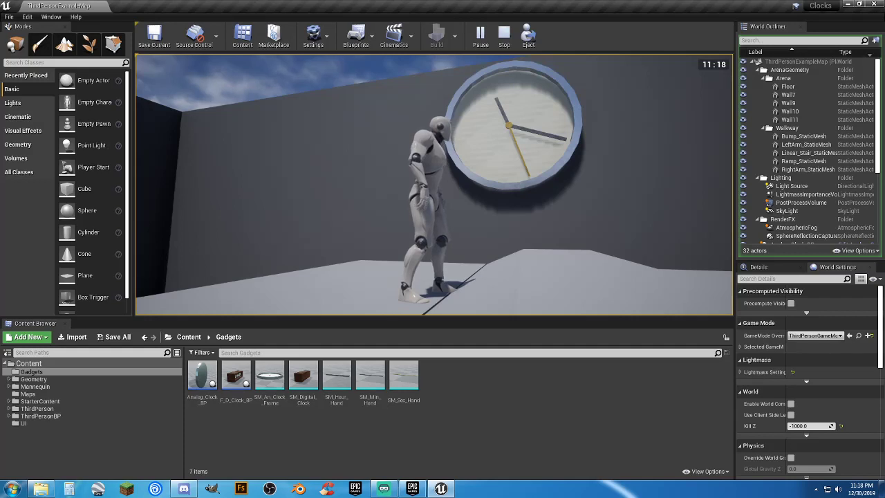
key("w")
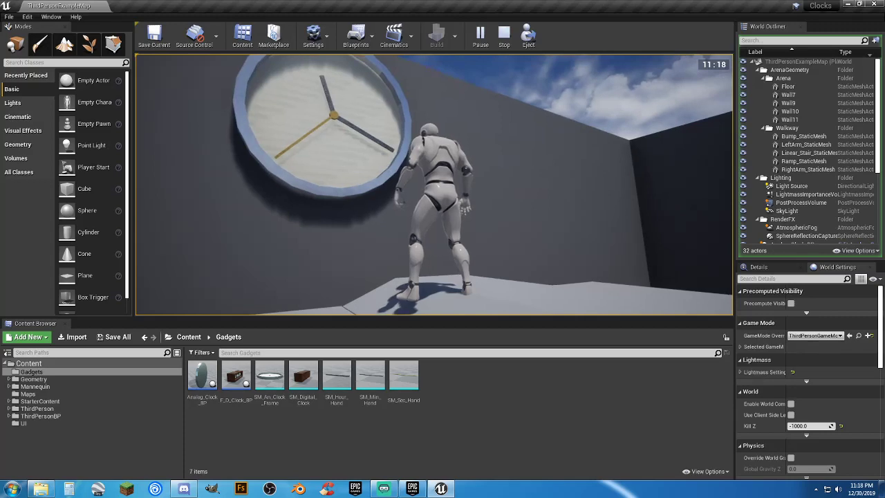
Step: Back the character away from the clocks, run across the arena floor, and end the play session
key("s")
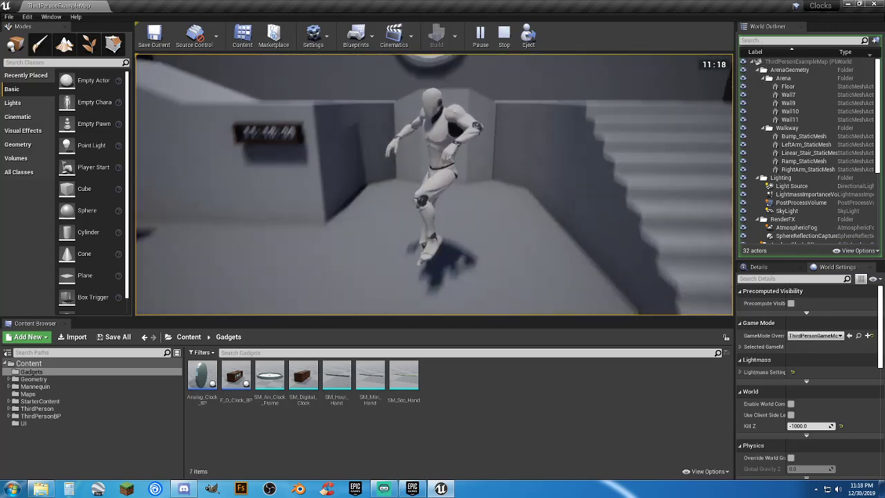
key("s")
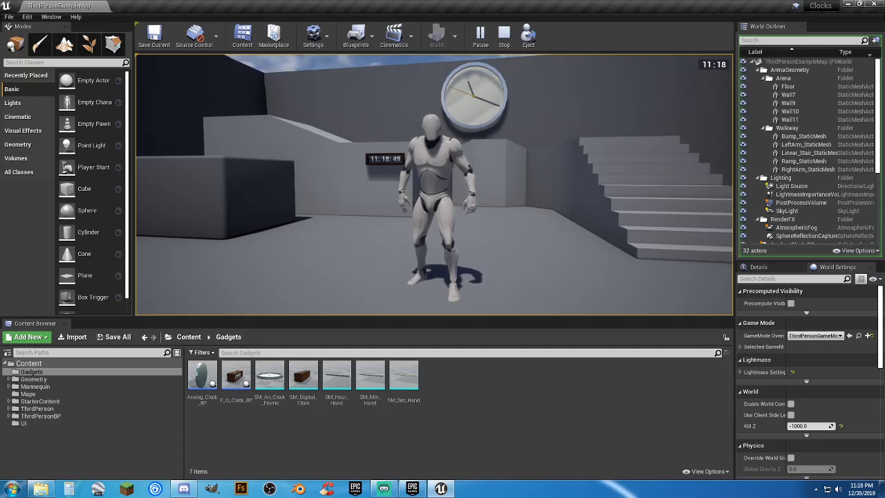
key("w")
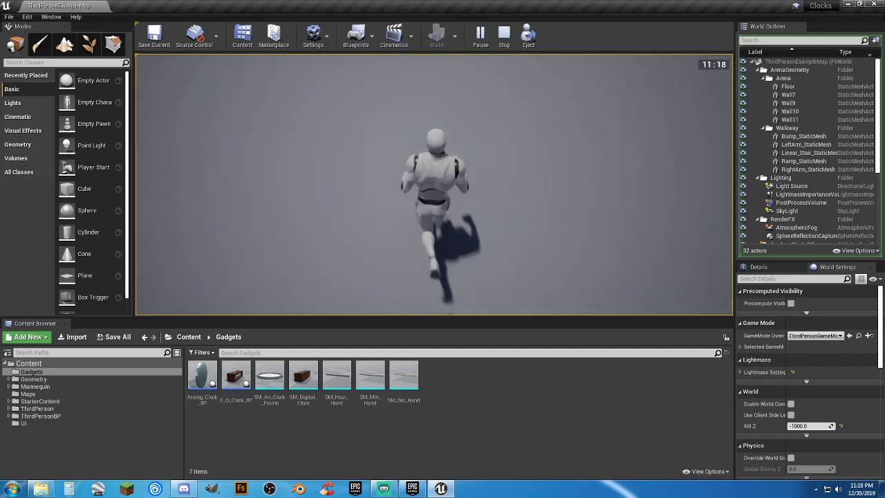
key("a")
key("d")
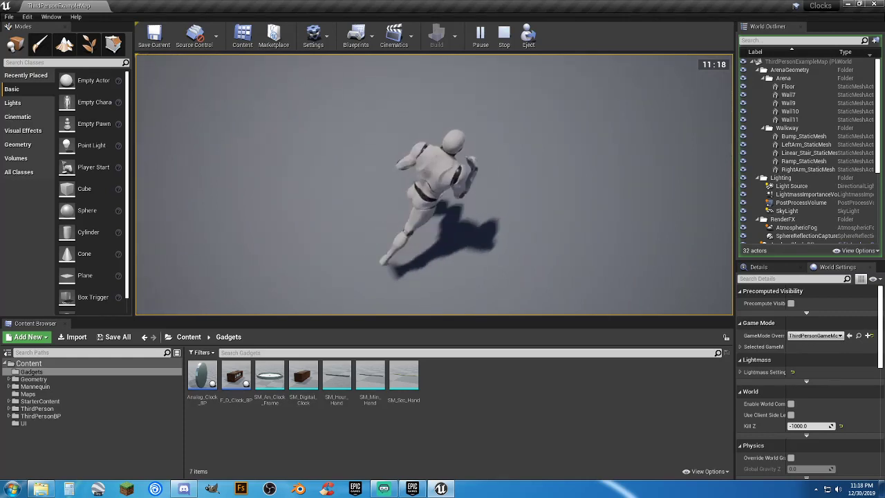
key("w")
key("d")
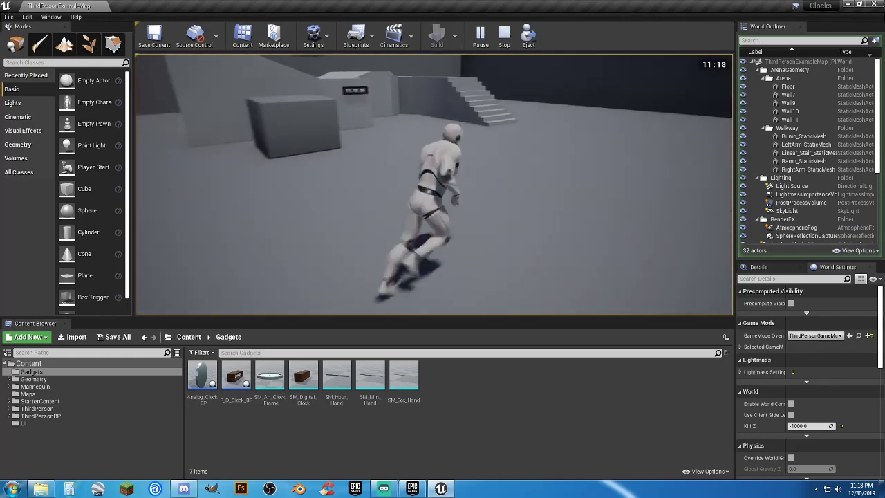
key("Escape")
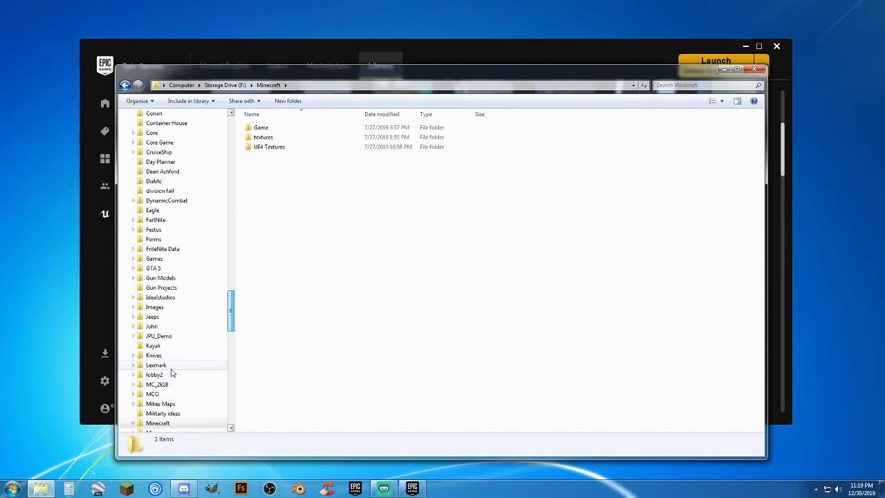
Step: Browse the project folders on Storage Drive (F:), viewing the contents of lobby2 and Container House
left_click(162, 374)
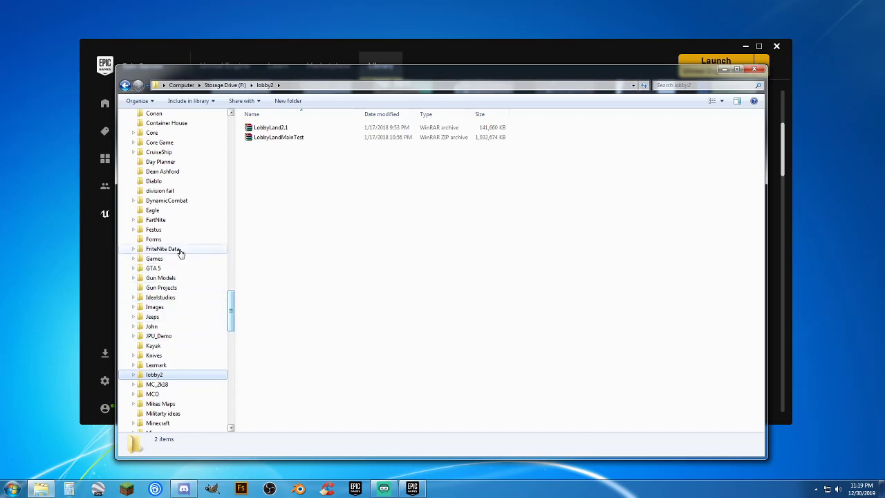
scroll(166, 233, "up", 2)
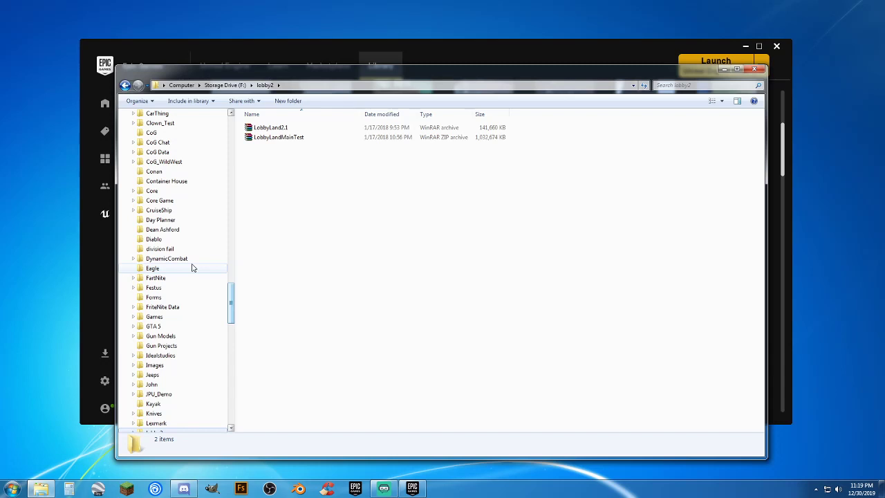
scroll(192, 268, "up", 3)
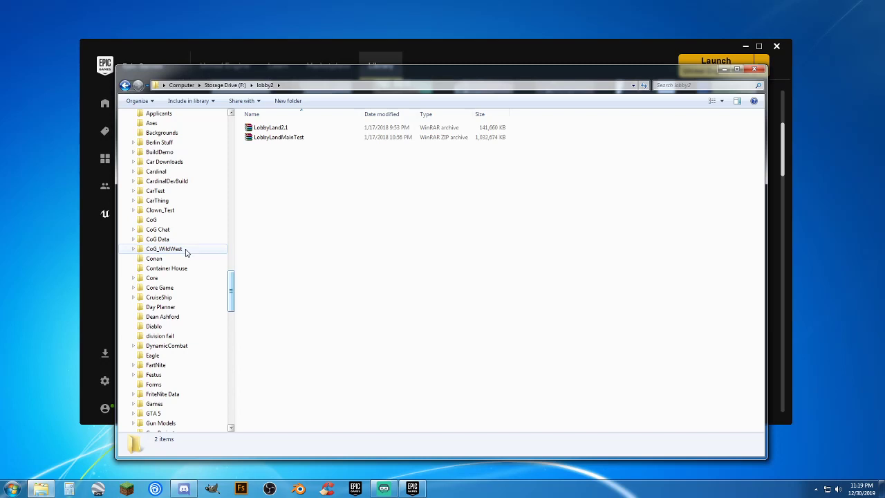
left_click(180, 269)
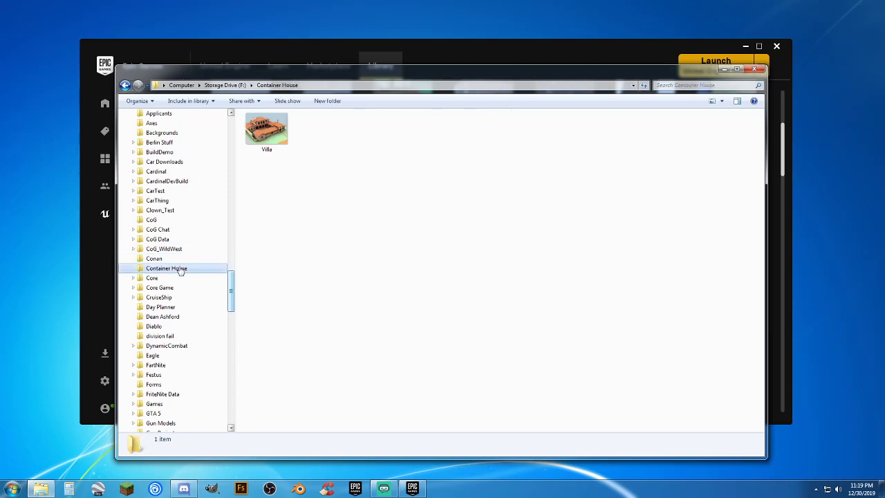
scroll(181, 249, "up", 2)
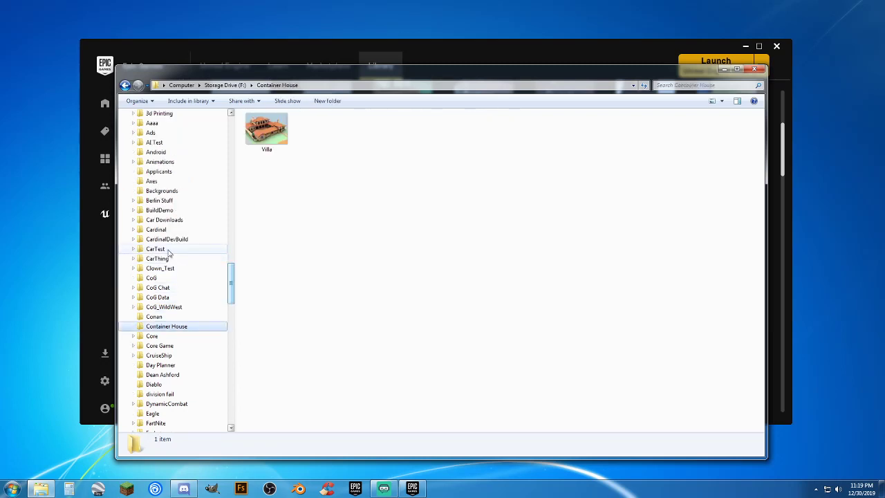
Step: Open the CarTest folder on Storage Drive (F:) and launch the CarTest application
left_click(168, 251)
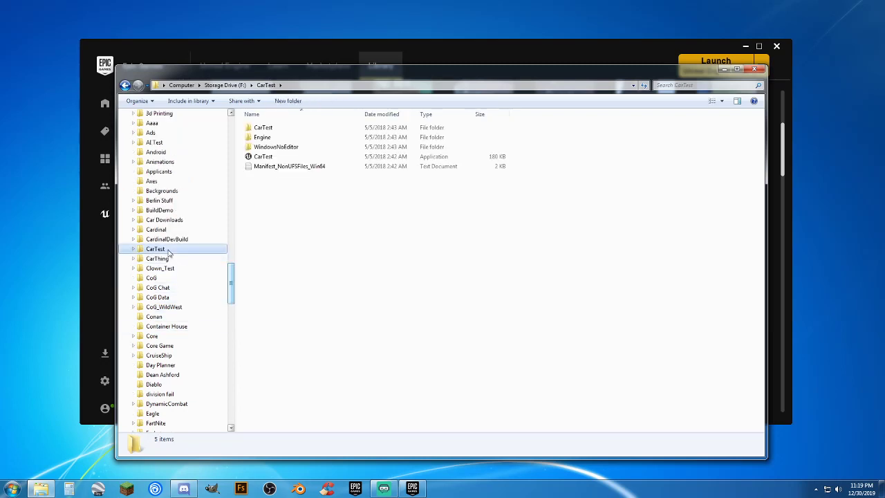
double_click(278, 158)
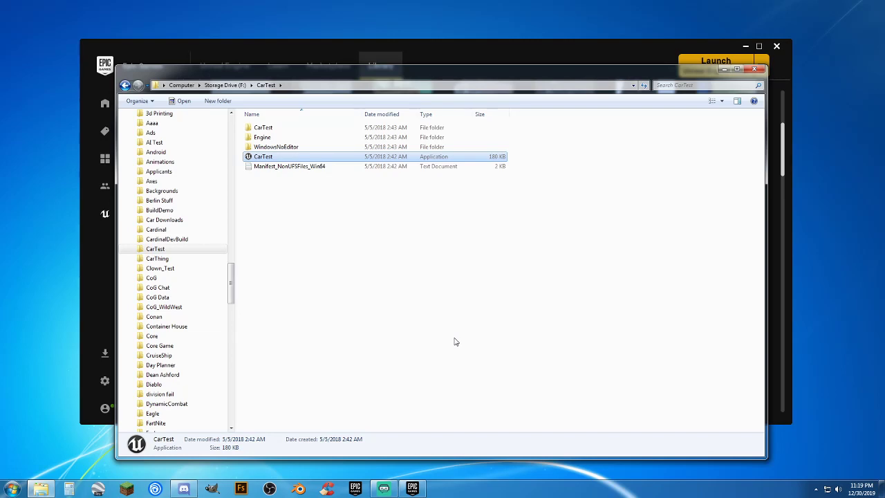
key("Return")
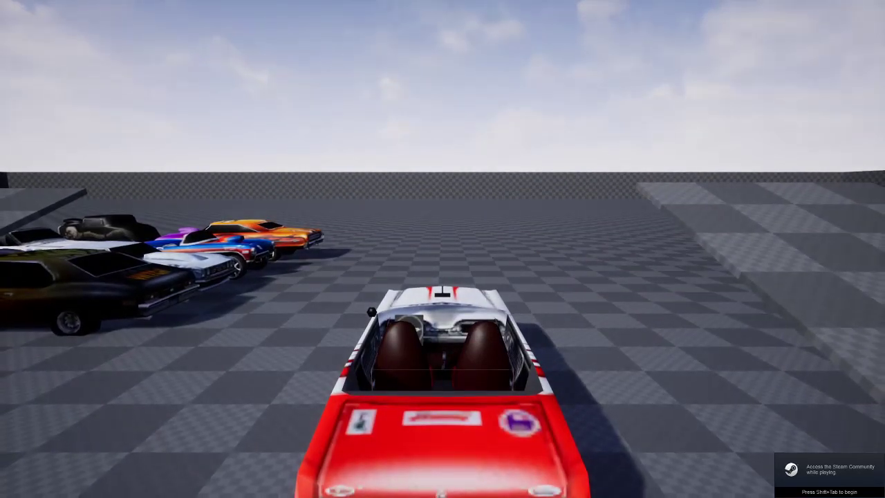
key("w")
key("a")
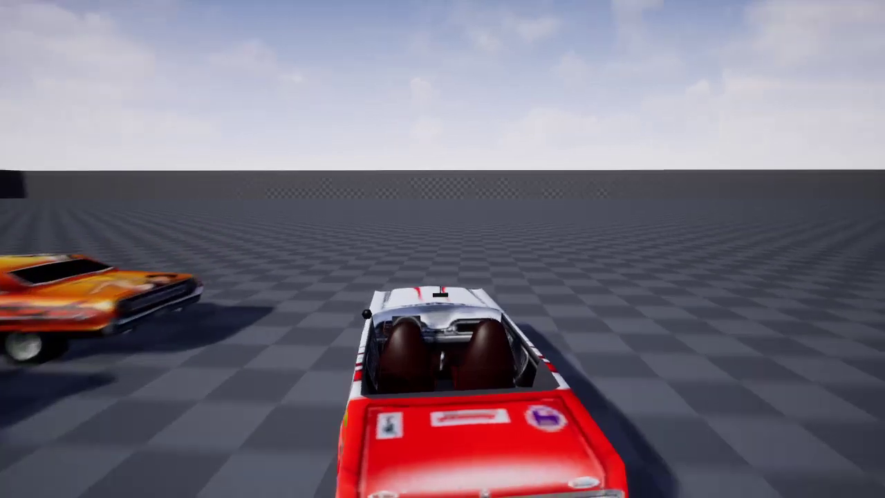
key("a")
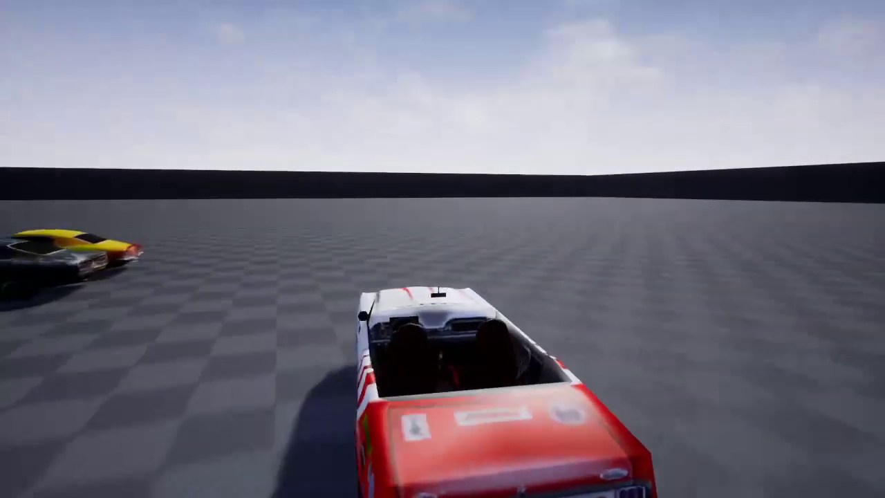
key("w")
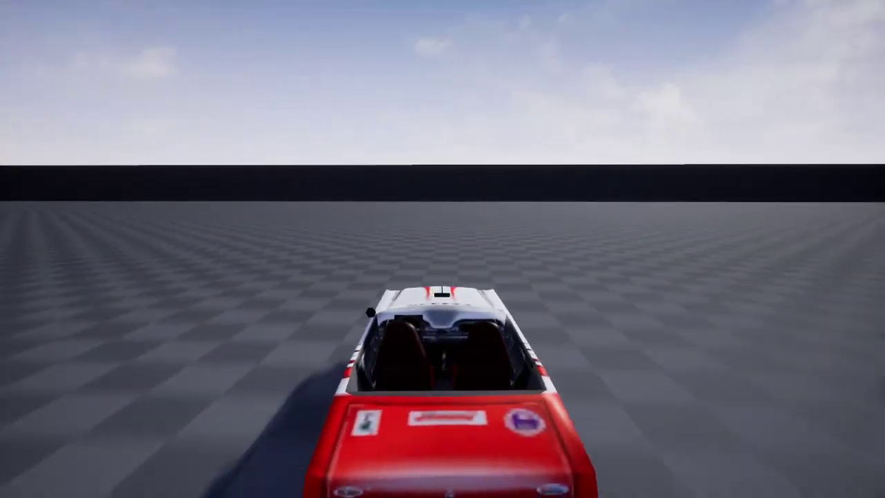
key("w")
key("a")
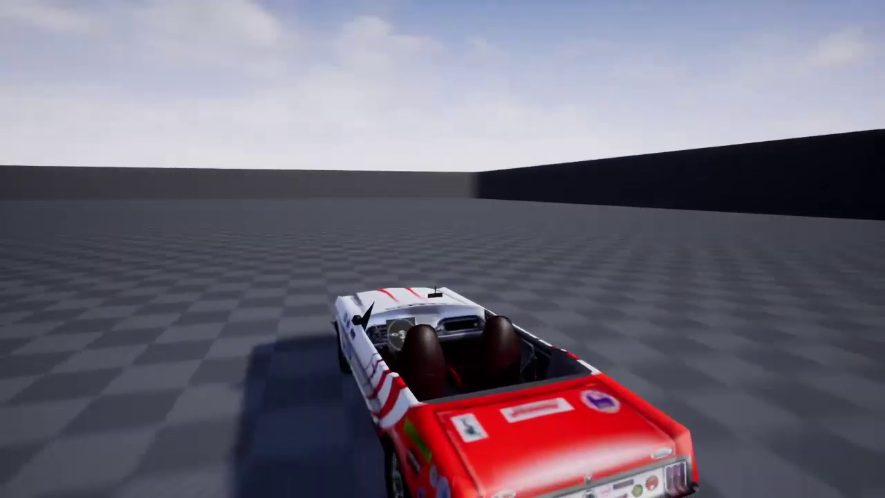
key("d")
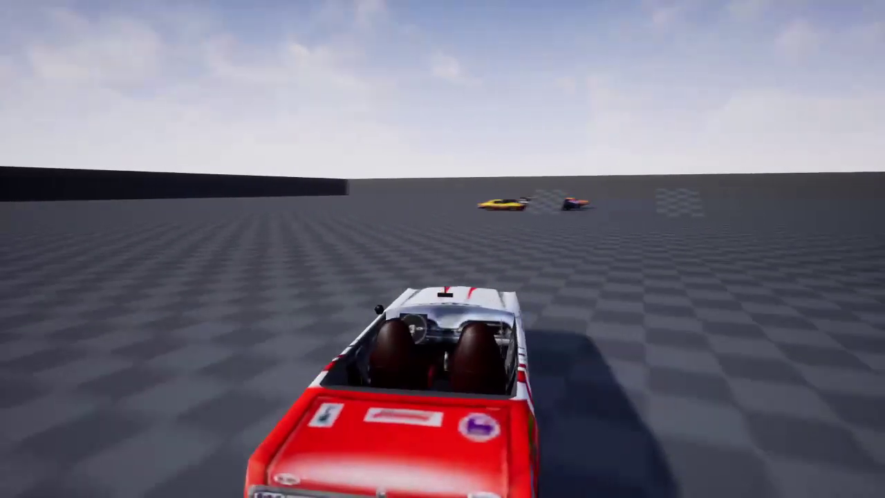
key("a")
key("d")
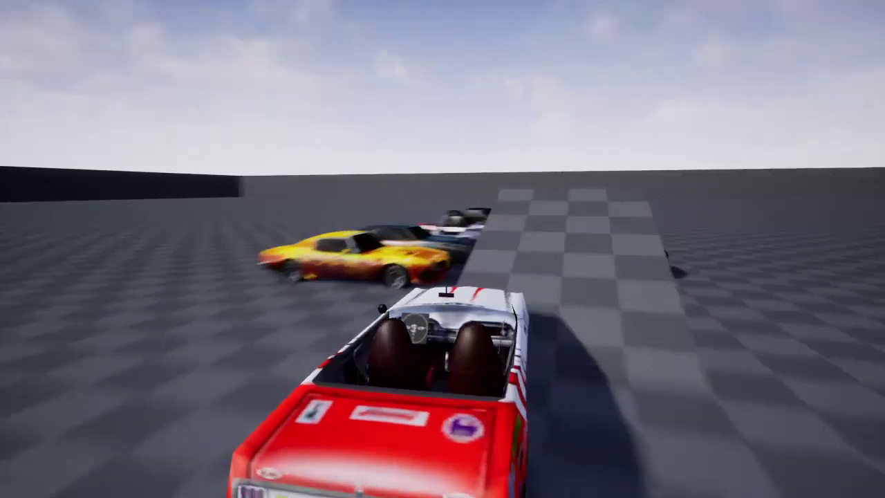
key("d")
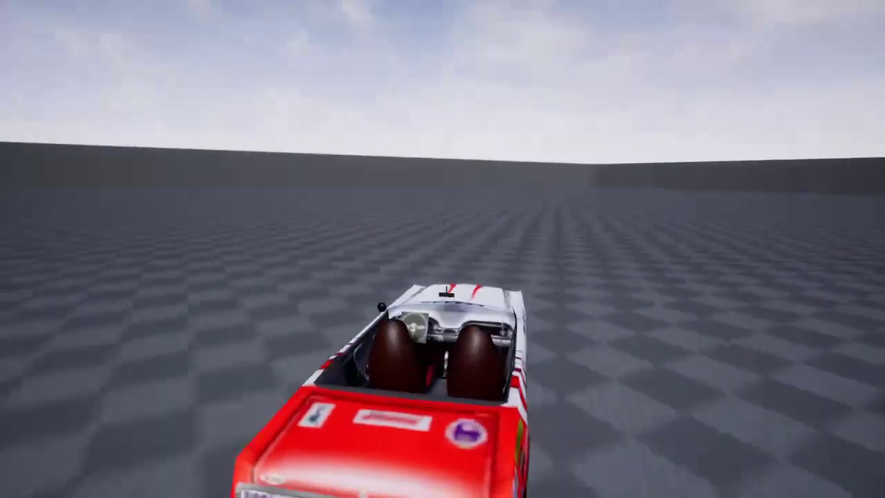
key("w")
key("d")
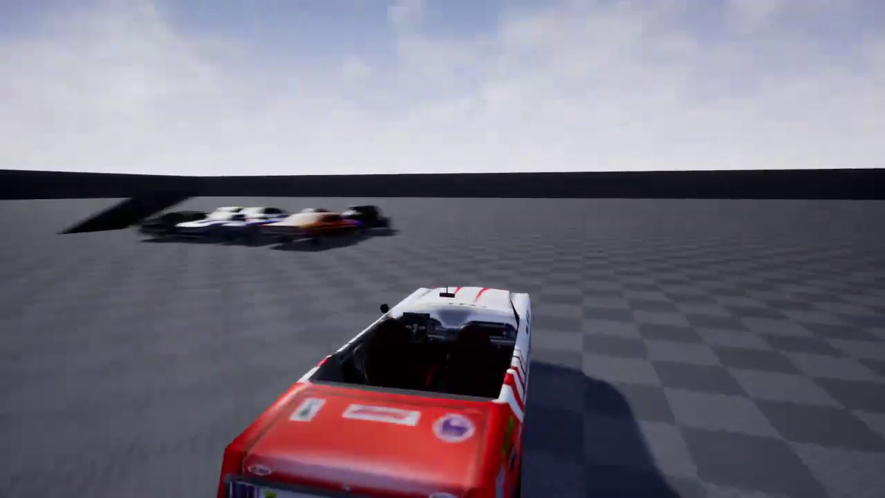
key("a")
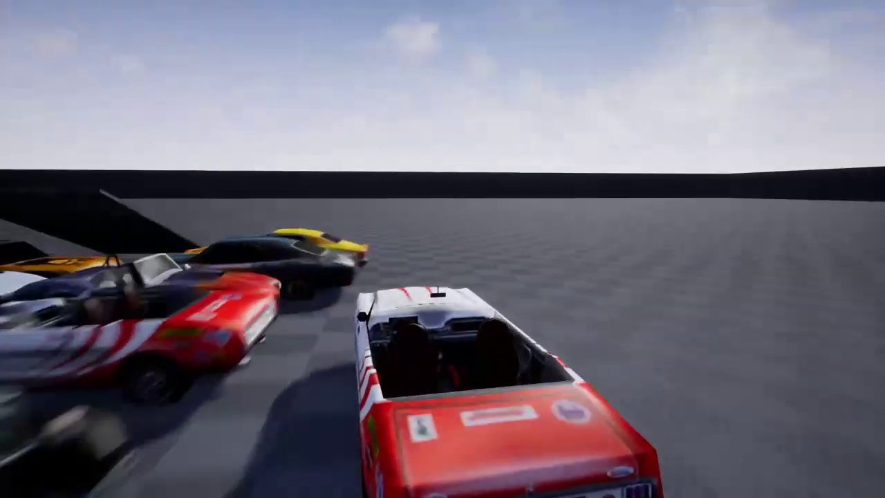
key("s")
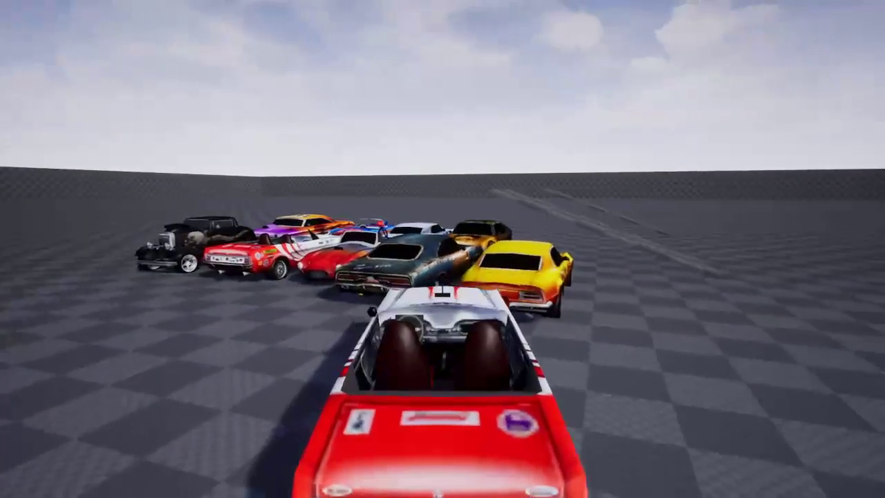
key("d")
key("w")
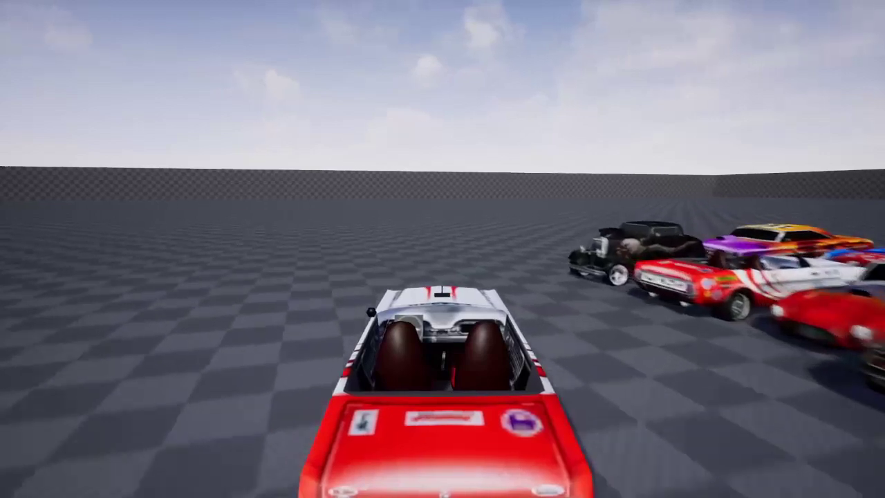
key("d")
key("a")
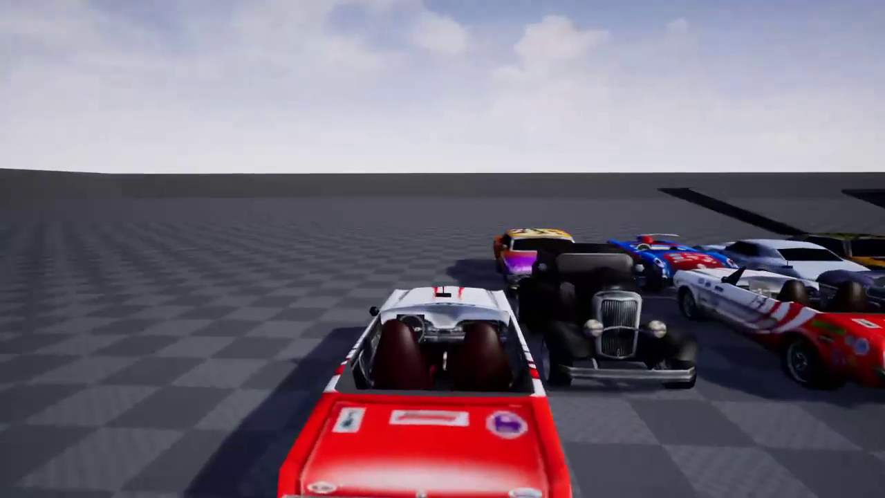
key("d")
key("s")
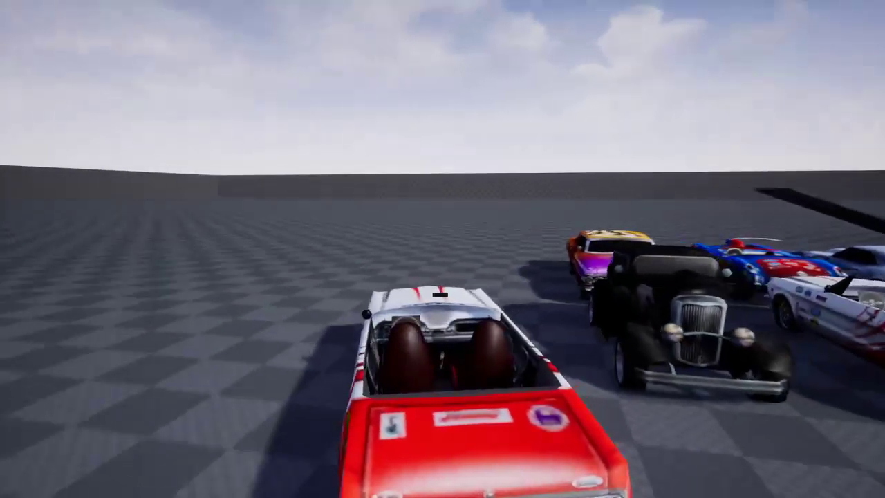
key("a")
key("w")
key("d")
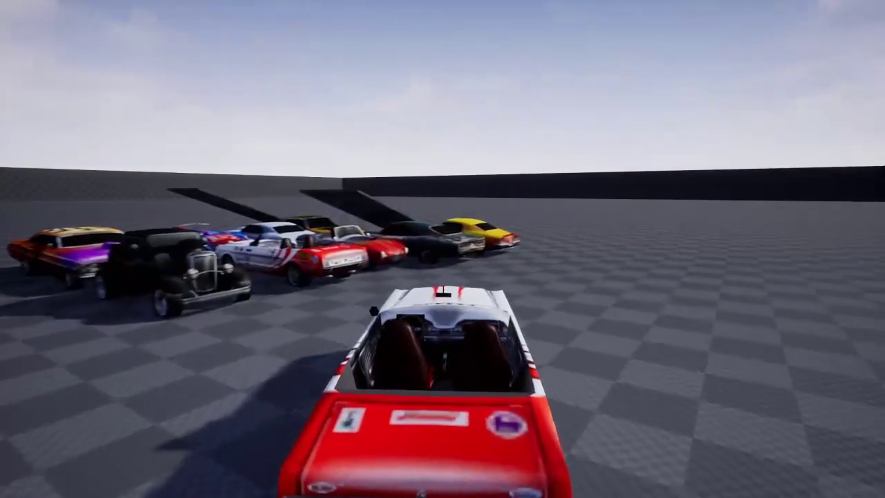
key("a")
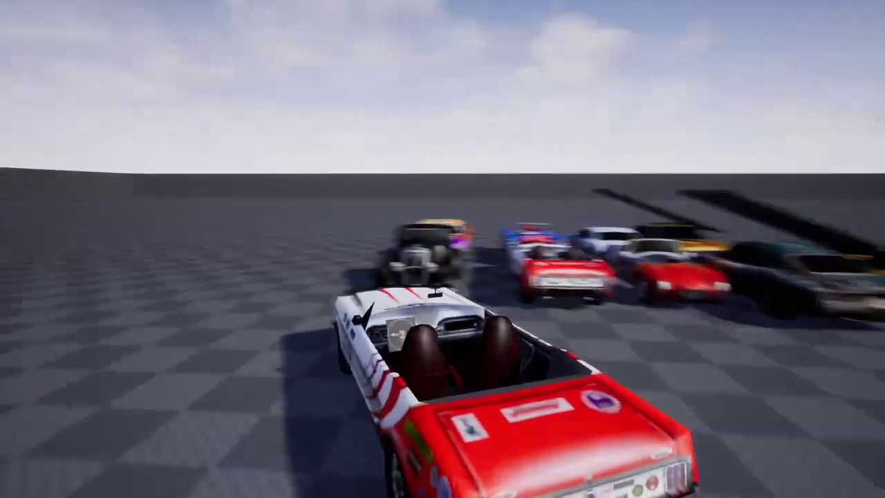
key("d")
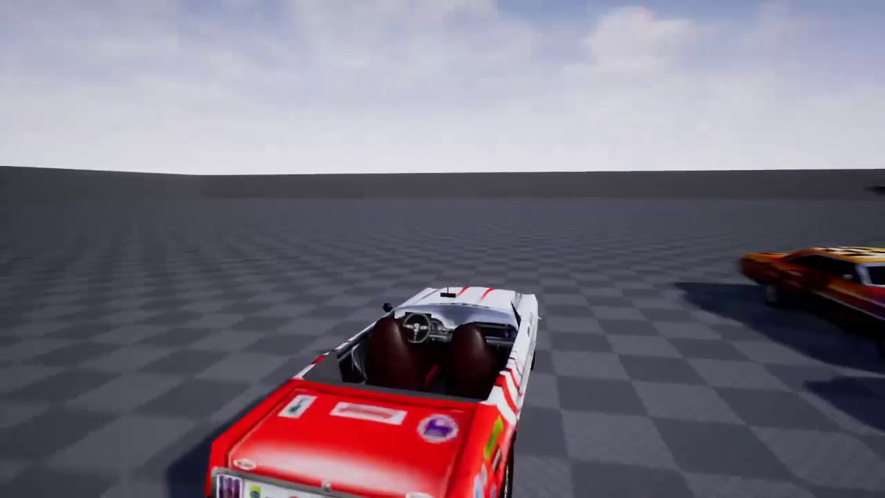
Step: Drive the red and white convertible around the checkered arena, steering it past the ramp and in among the parked cars
key("a")
key("d")
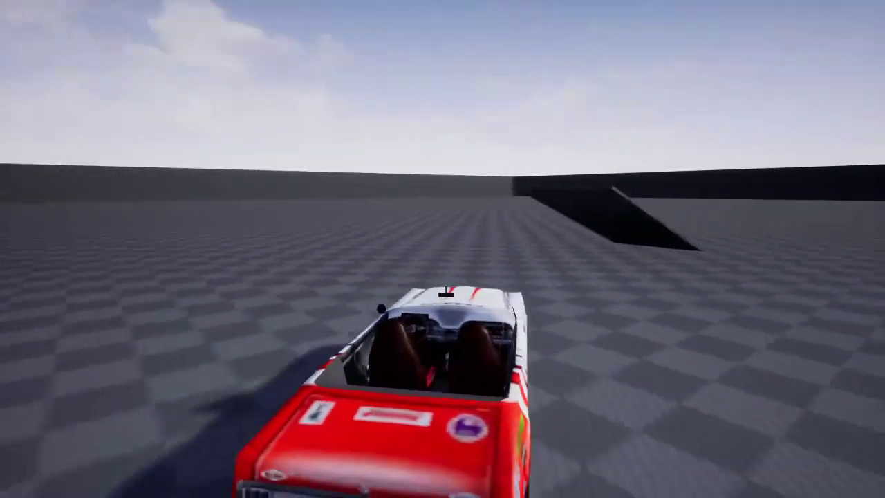
key("a")
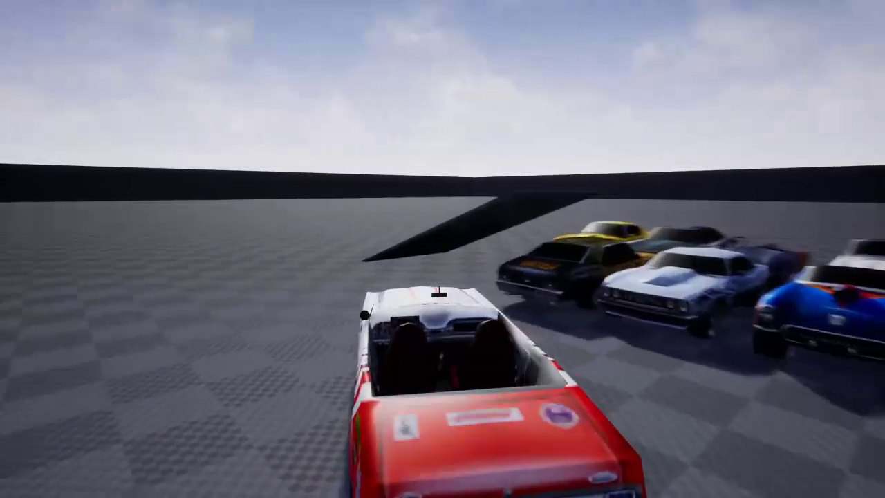
key("d")
key("d")
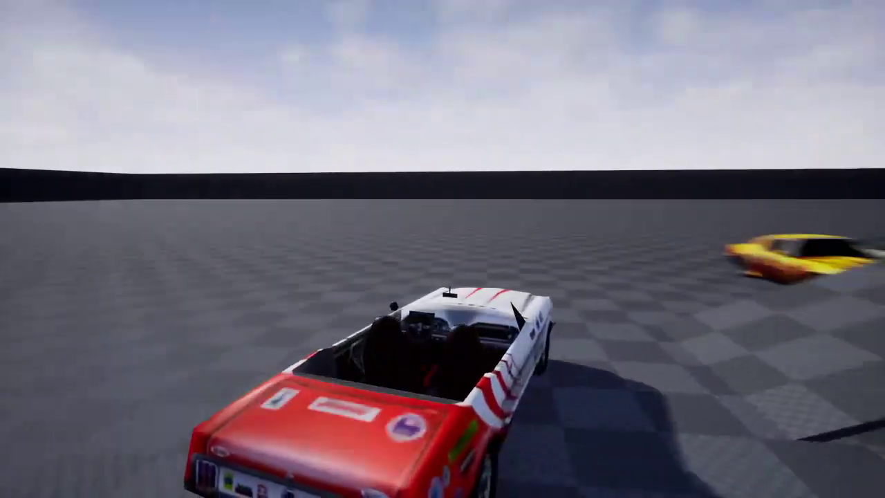
key("a")
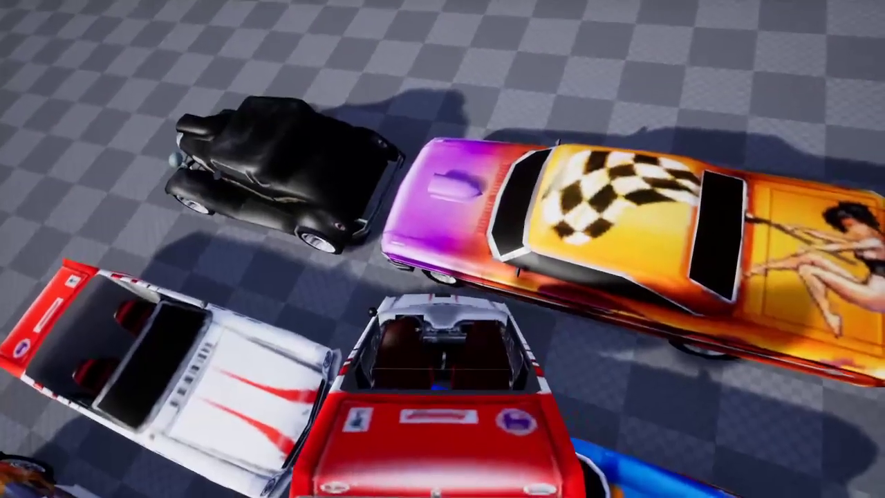
Step: Pause the driving demo, return to its main menu, and exit the game
key("Escape")
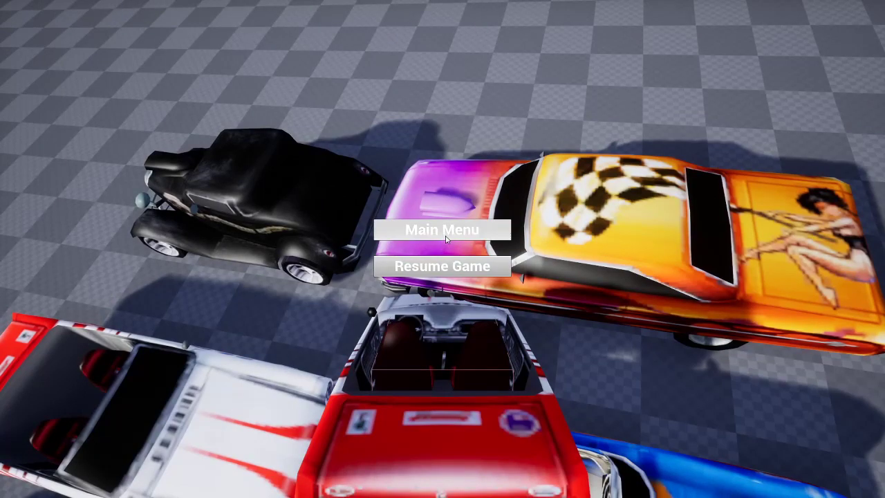
left_click(446, 235)
left_click(70, 484)
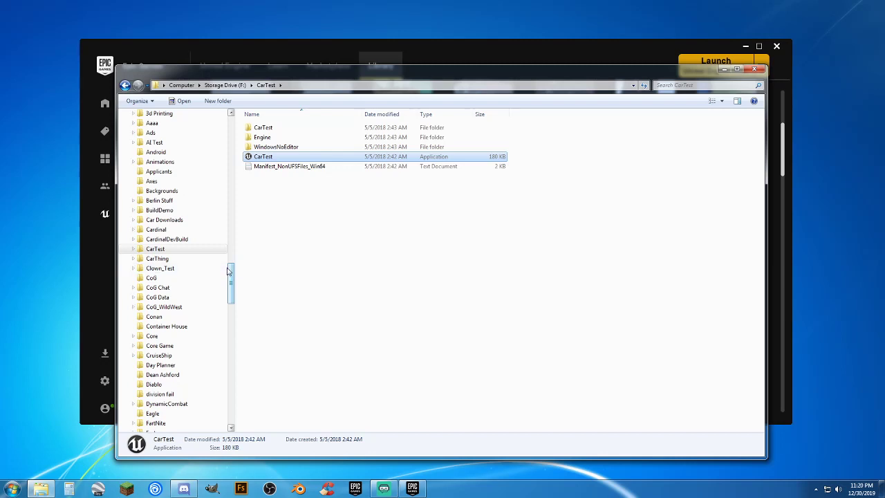
Step: Check the CardinalDevBuild folder, then look through the folders and archives on Storage Drive (F:) for another demo
left_click(181, 240)
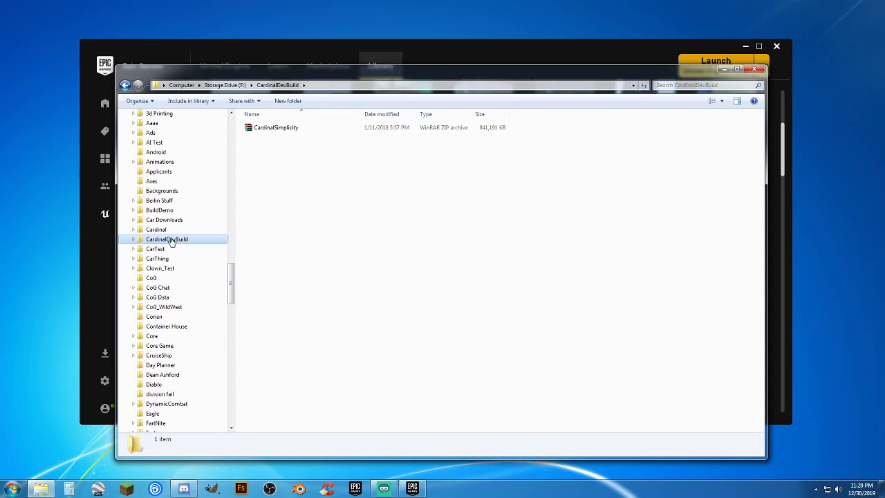
scroll(171, 240, "up", 1)
scroll(172, 239, "up", 2)
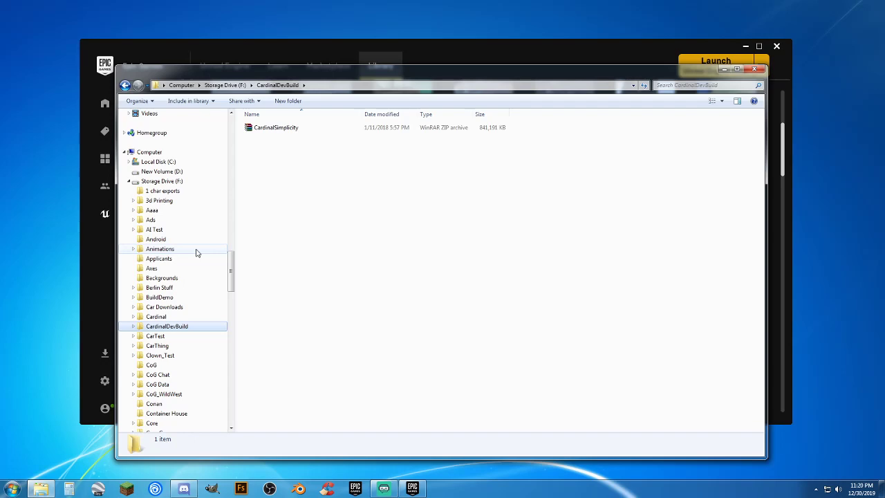
left_click(166, 181)
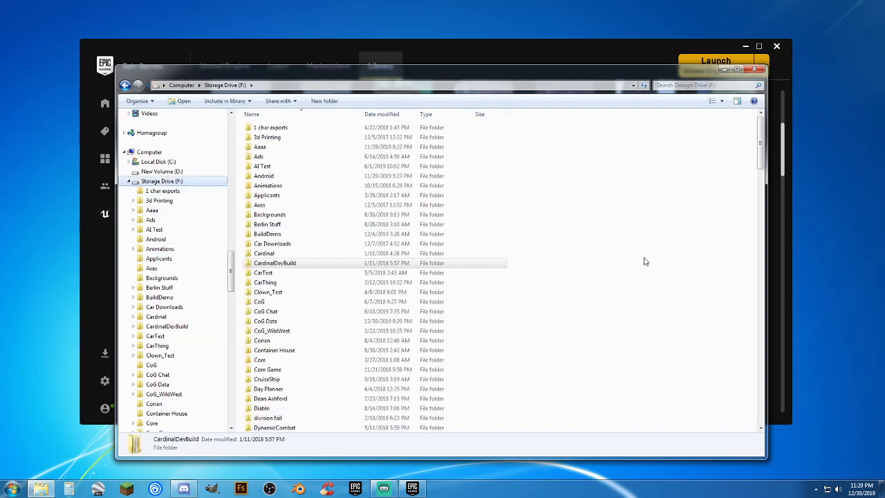
scroll(653, 323, "down", 20)
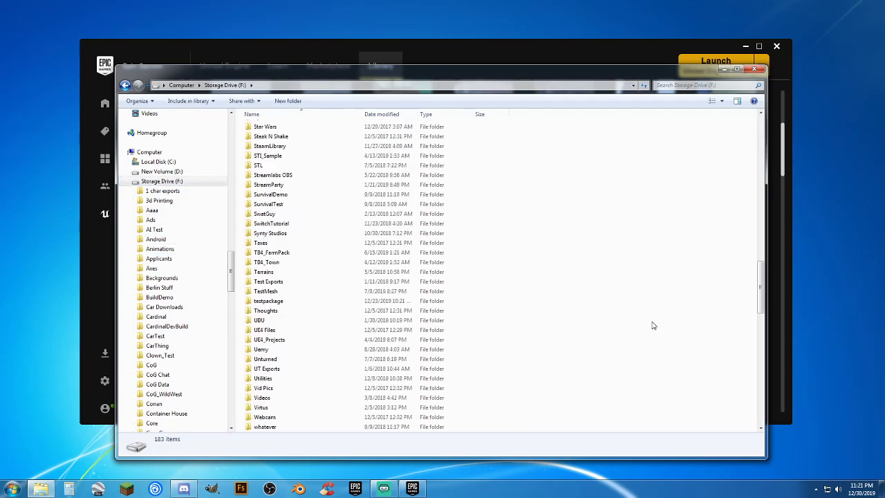
scroll(649, 331, "down", 6)
scroll(643, 319, "up", 4)
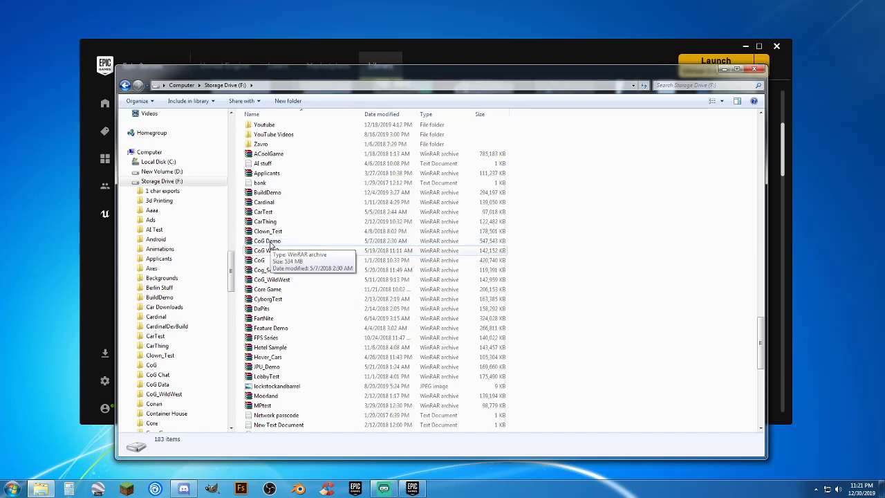
Step: Launch the SyntyCars application from the CarThing folder and start a single-player game
left_click(157, 345)
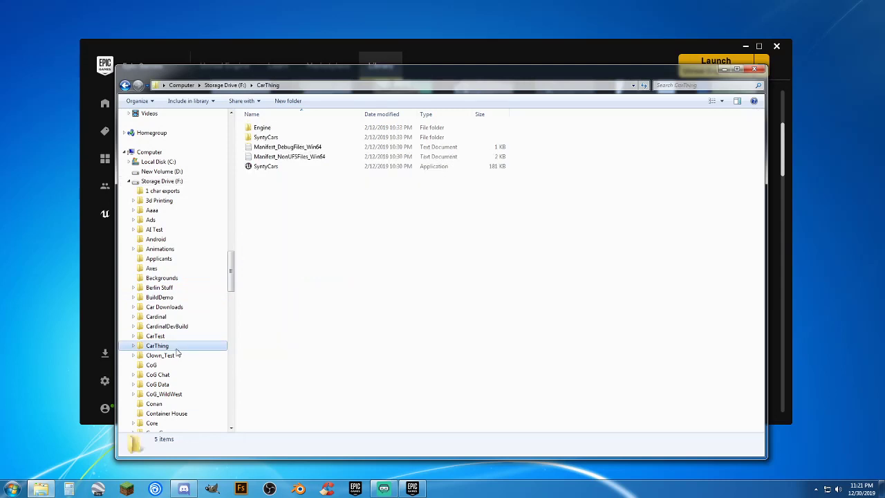
double_click(280, 168)
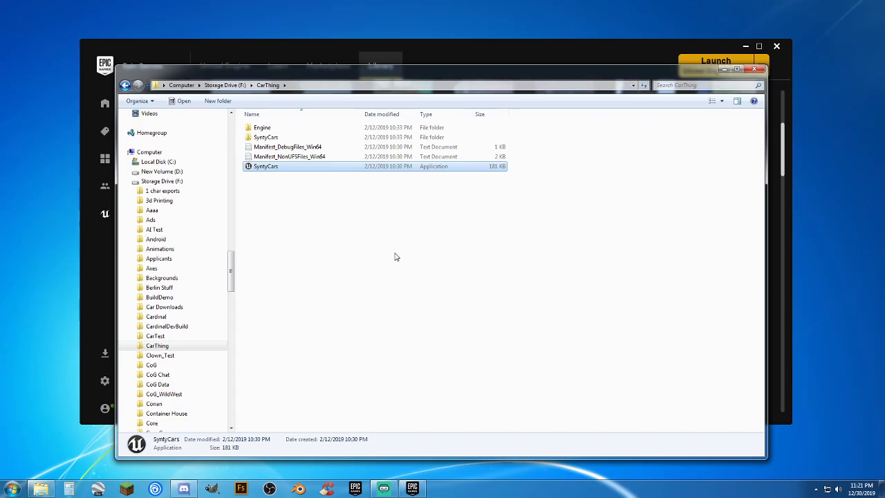
key("Return")
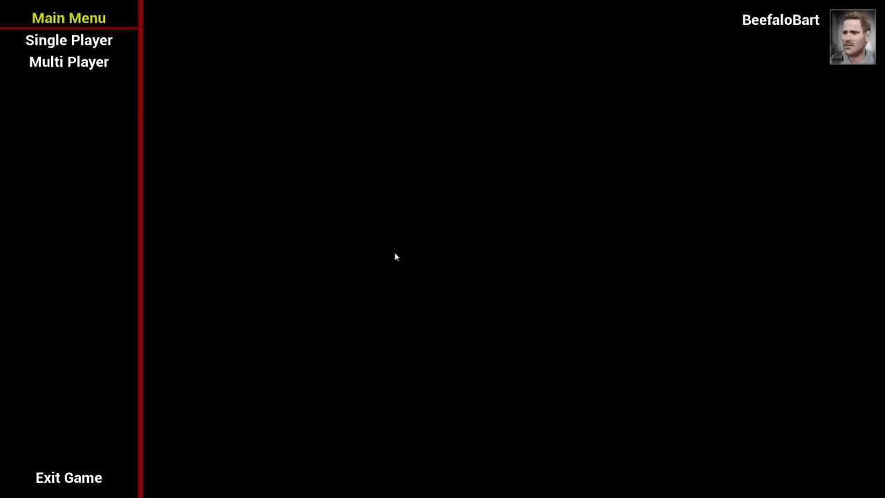
left_click(98, 47)
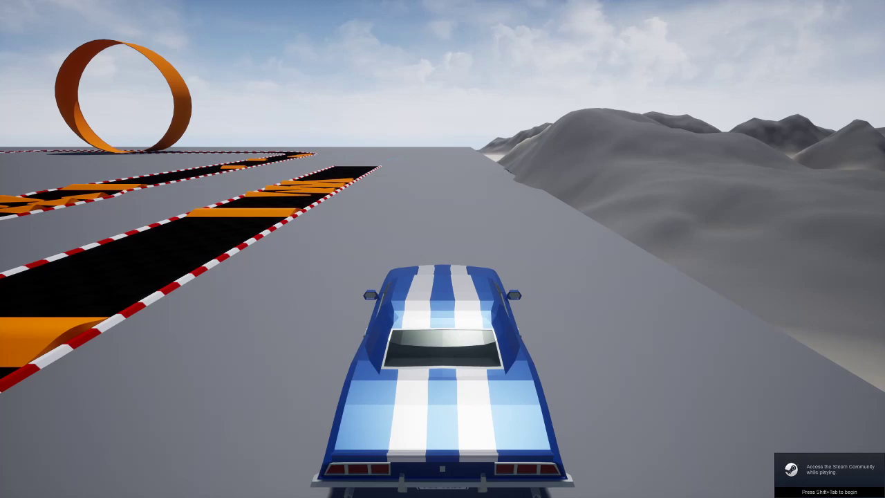
Step: Drive the blue striped car forward beside the track, then turn it left past the orange loop to face back along the course
key("w")
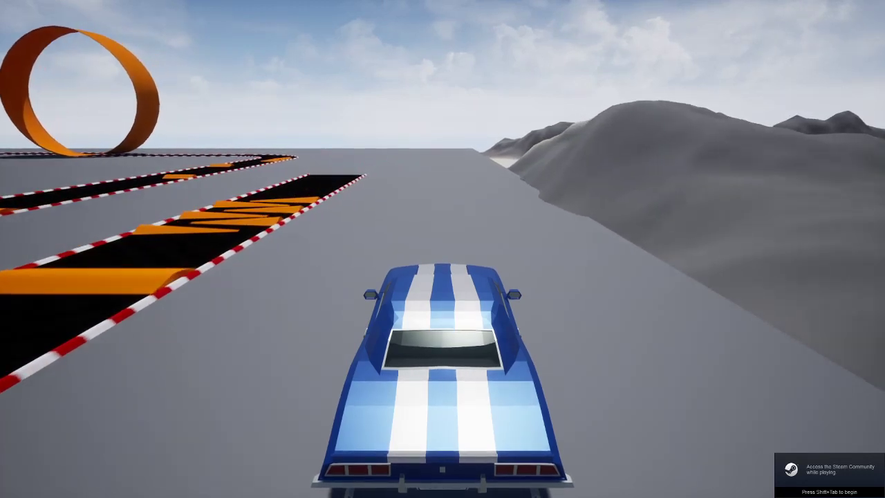
key("w")
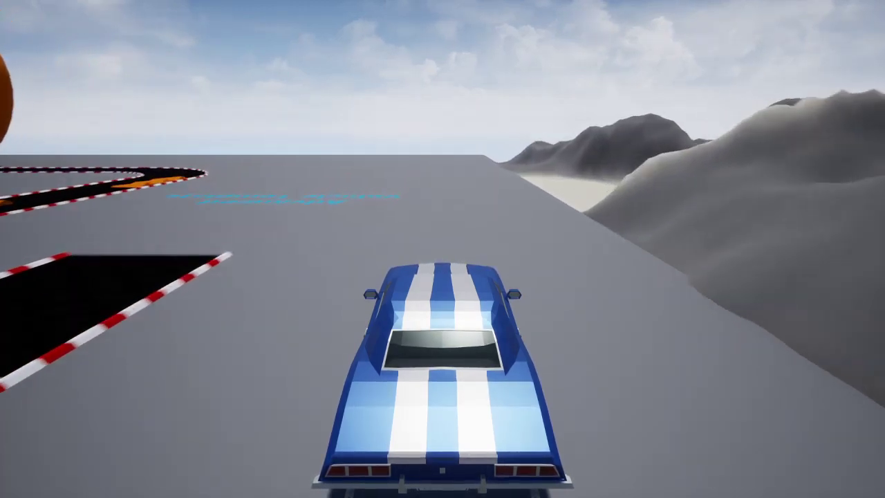
key("a")
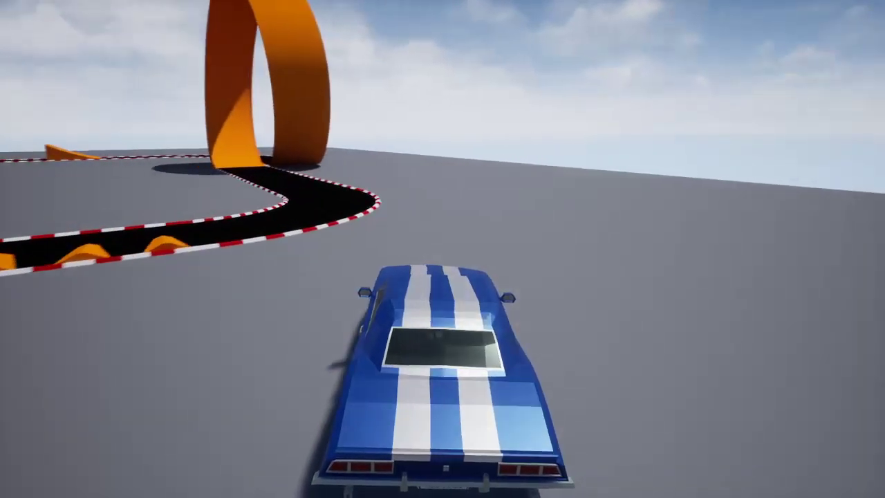
key("a")
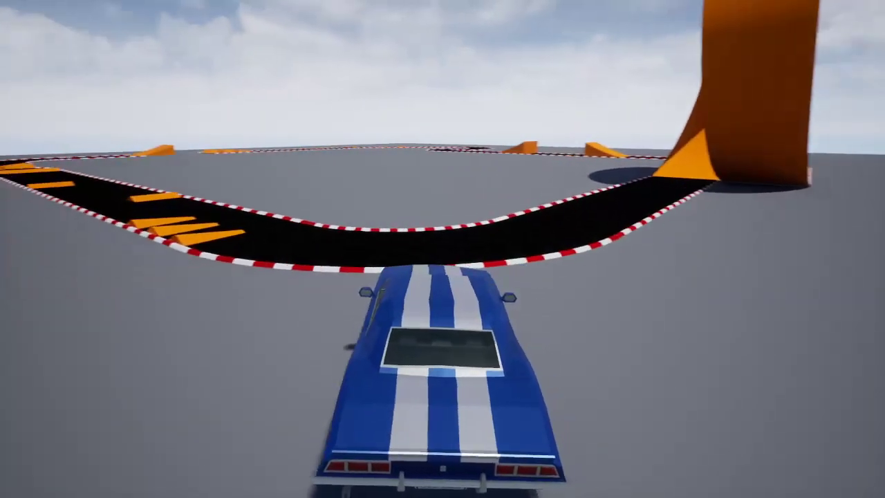
key("a")
key("w")
key("a")
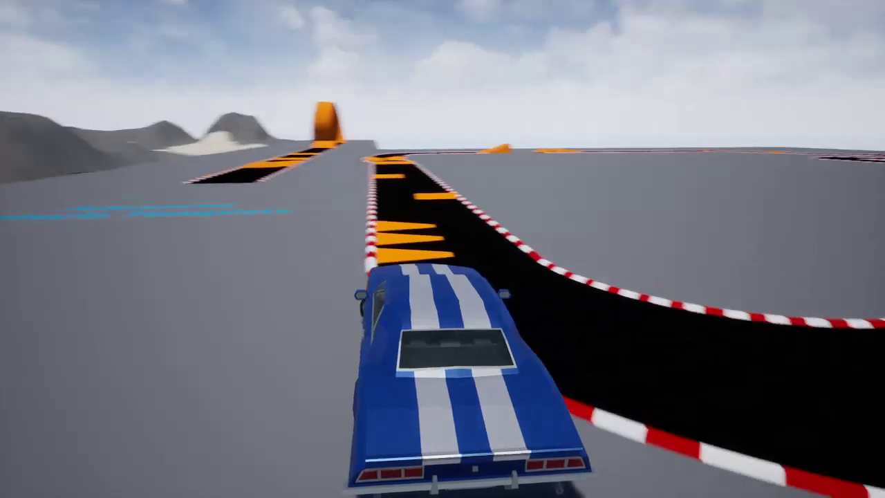
Step: Drive the car across the curbed track past the orange bumps and around the bend to the large jump ramp
key("d")
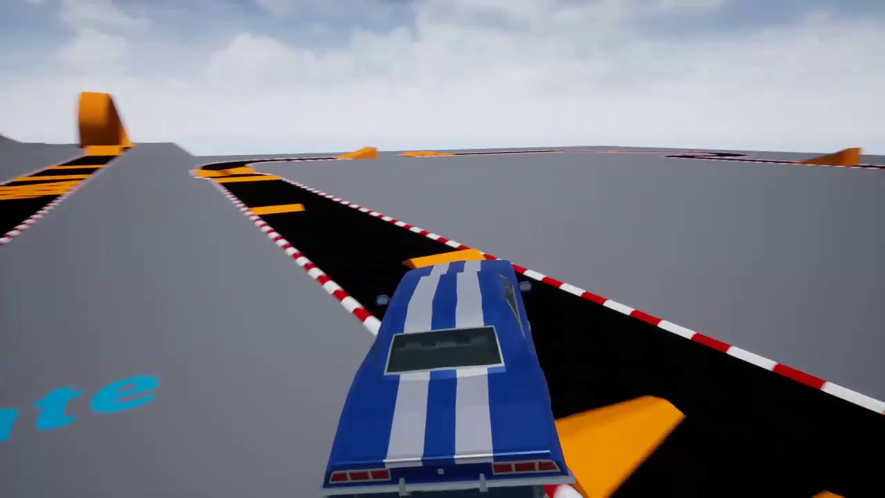
key("a")
key("a")
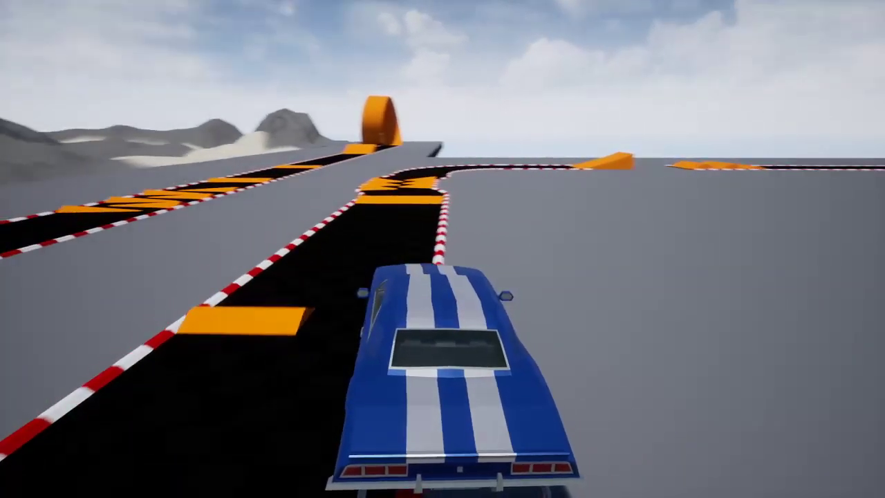
key("d")
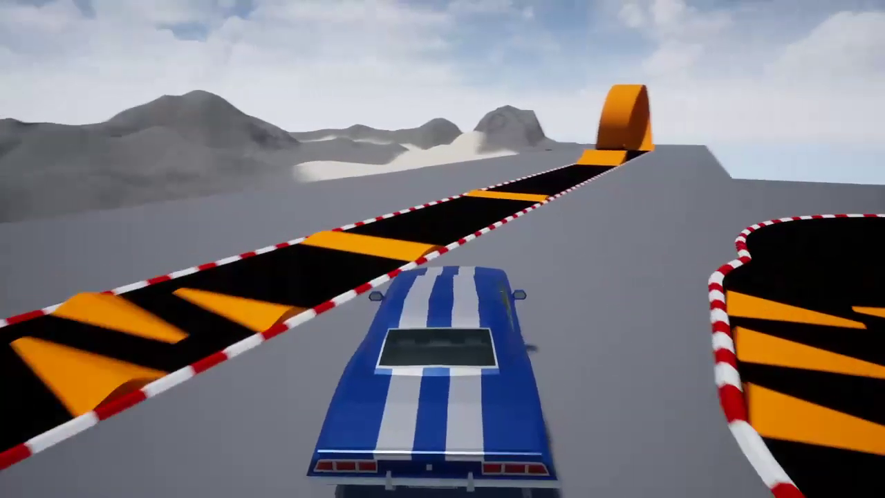
key("d")
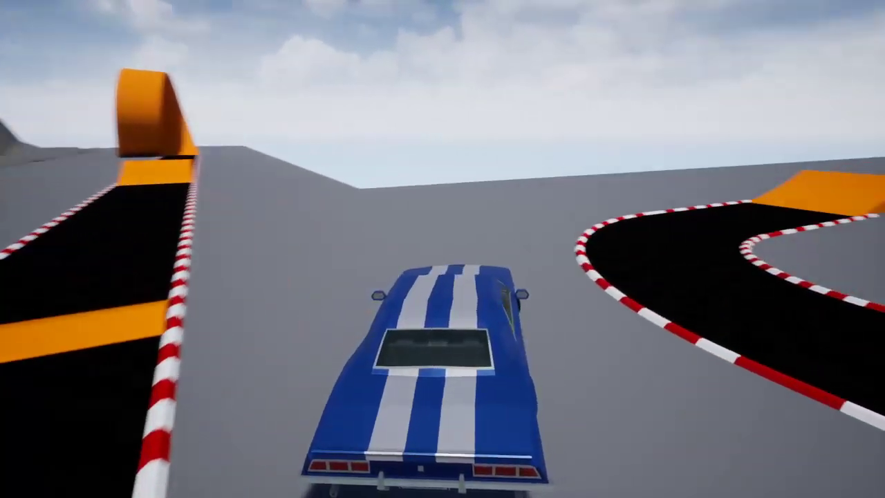
key("d")
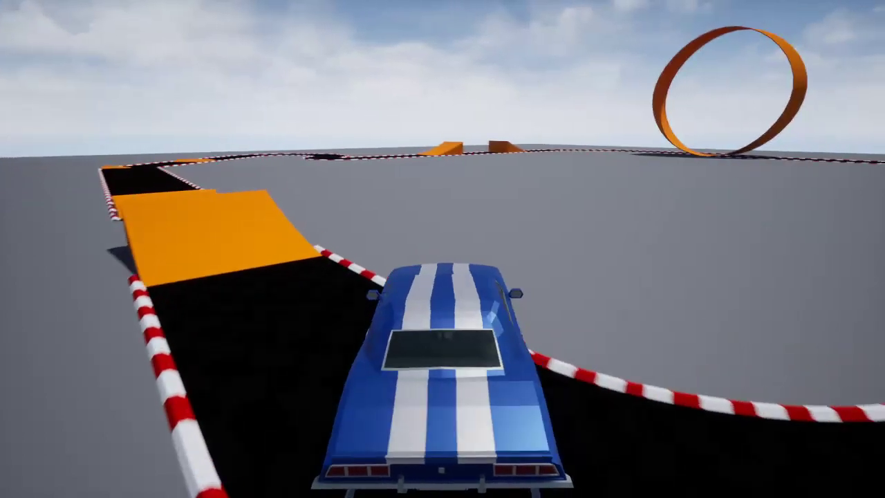
key("a")
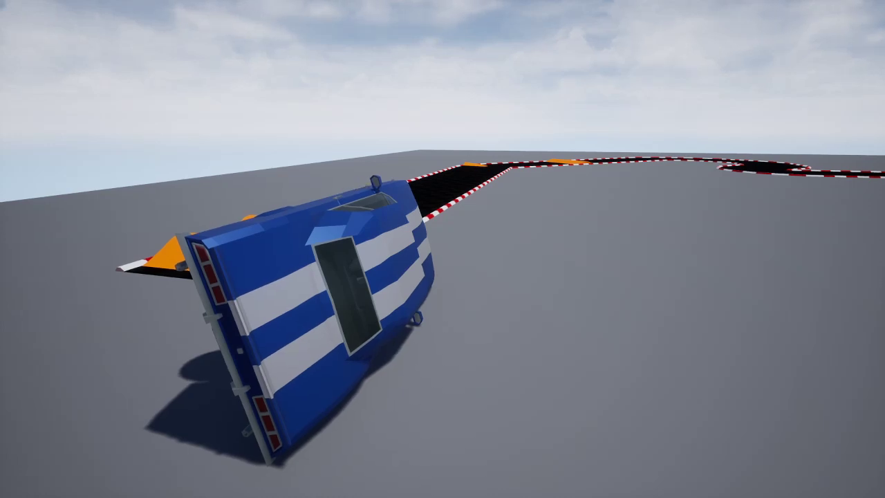
Step: Return to the main menu, show the multiplayer Host option's Server Creation screen, and exit the game
key("Escape")
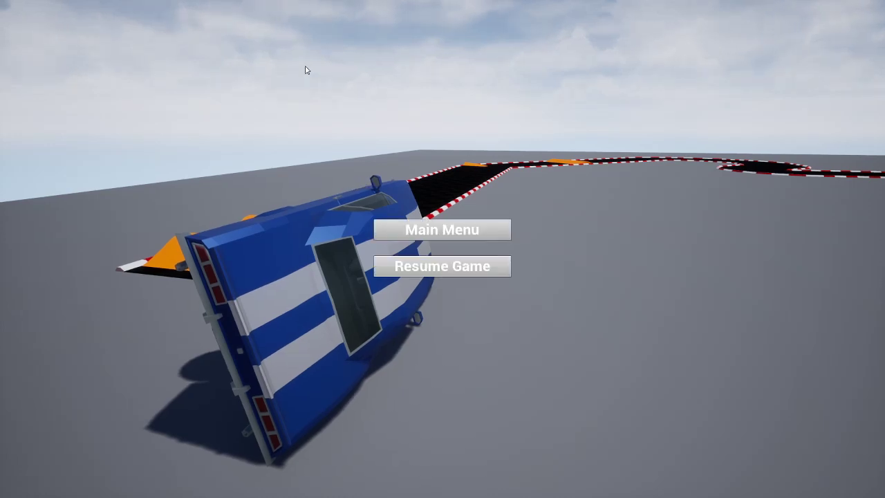
left_click(431, 234)
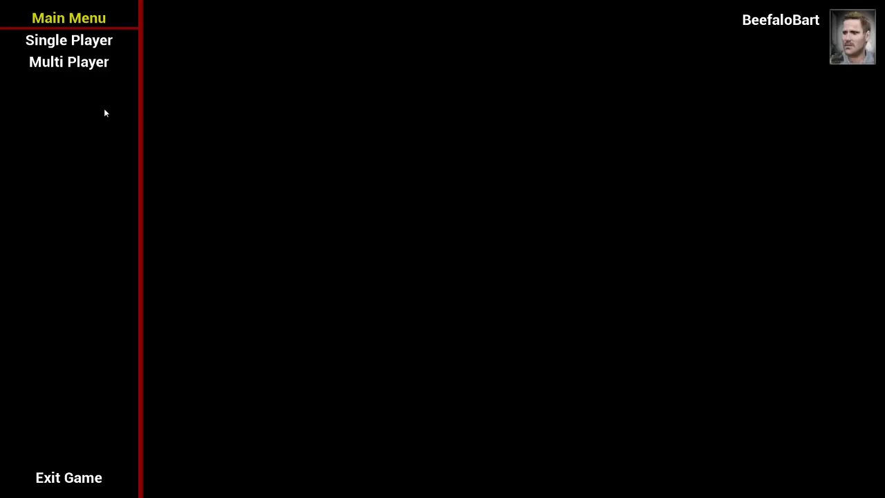
left_click(76, 62)
left_click(90, 82)
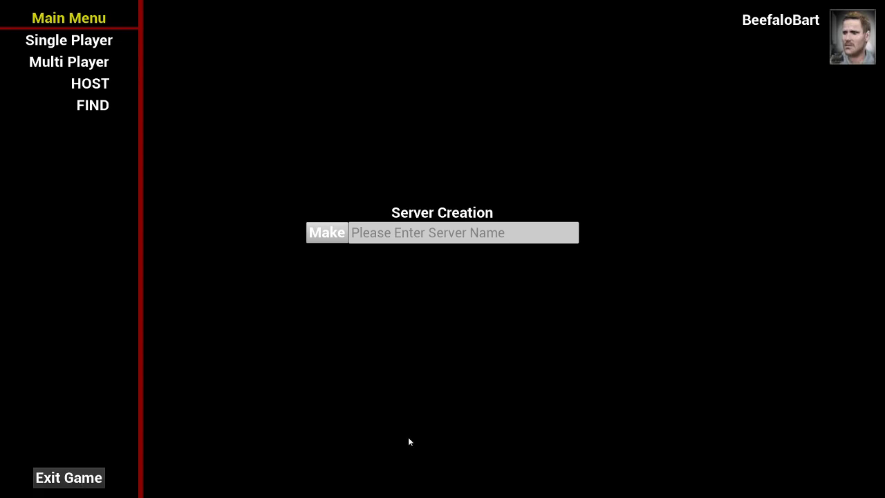
key("alt+F4")
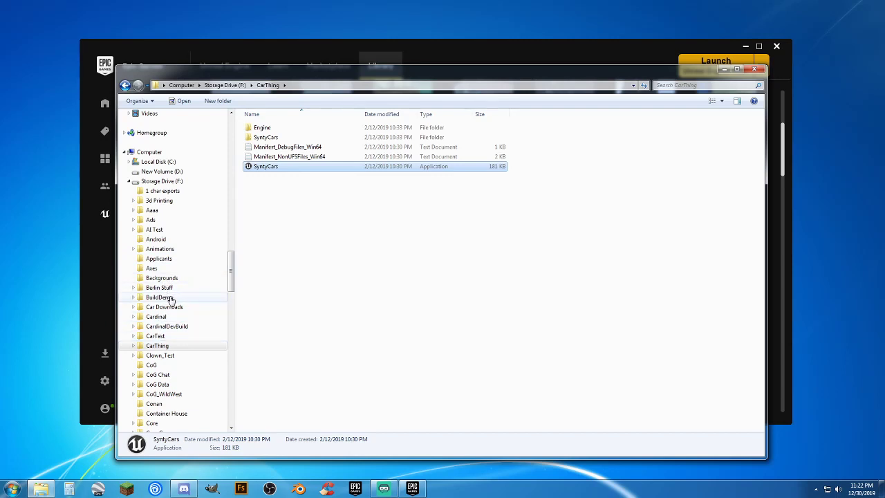
Step: Check the AI Test folder, then scan the Storage Drive (F:) listing down to the demo archives
left_click(155, 231)
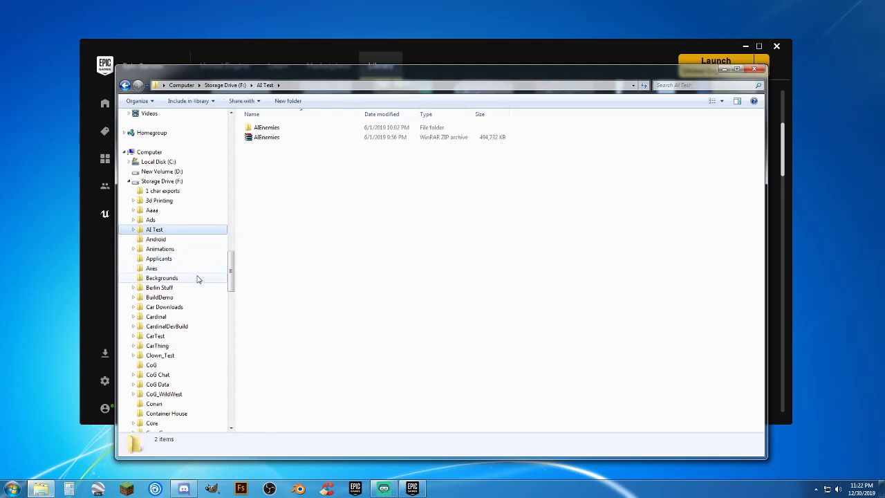
left_click(165, 184)
scroll(622, 360, "down", 12)
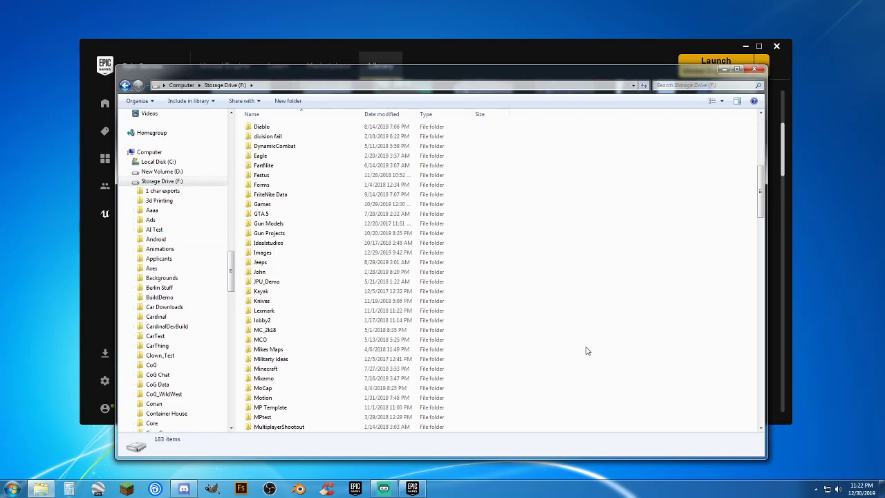
scroll(586, 350, "down", 20)
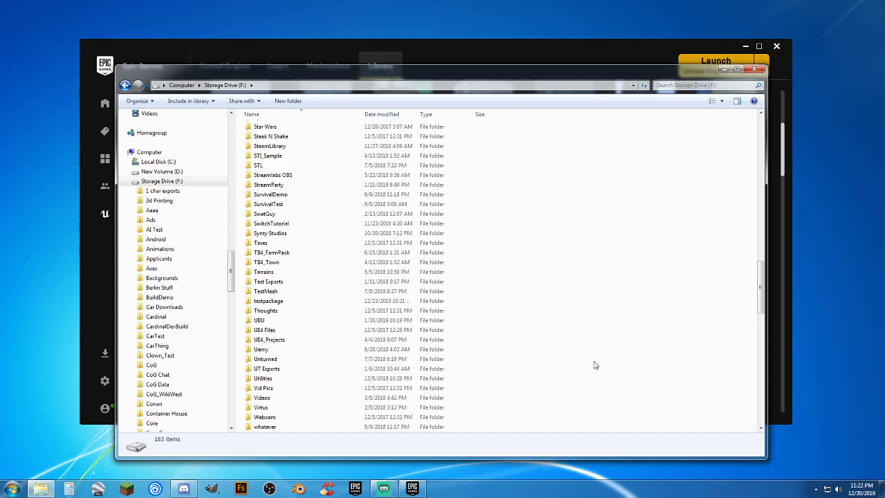
scroll(594, 364, "down", 5)
scroll(595, 365, "down", 4)
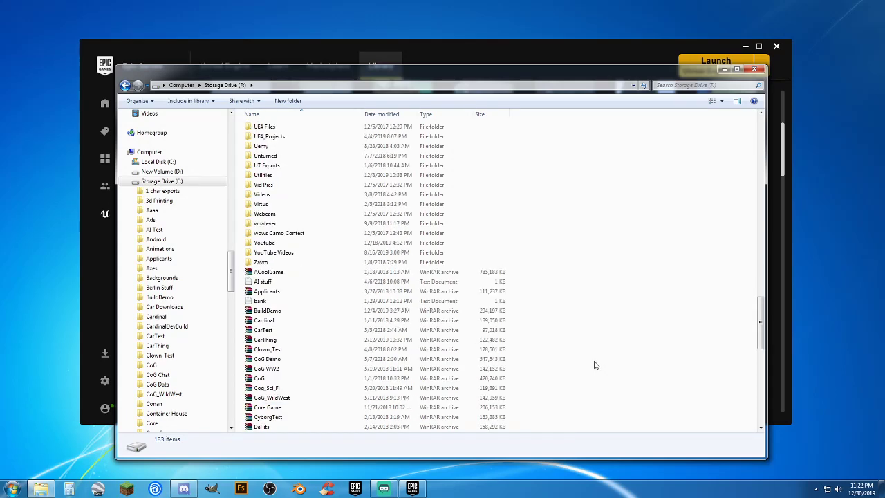
scroll(594, 365, "down", 2)
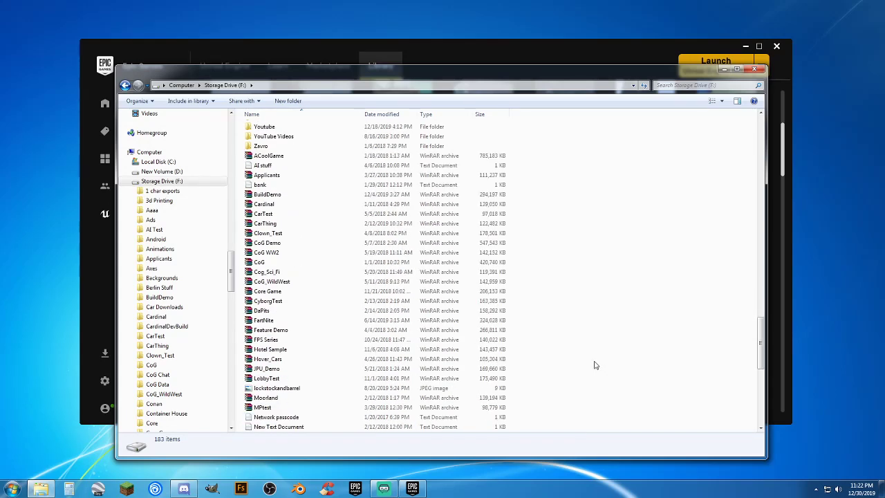
Step: Extract the Hotel Sample archive on Storage Drive (F:) into its own F:\Hotel Sample\ folder
left_click(280, 253)
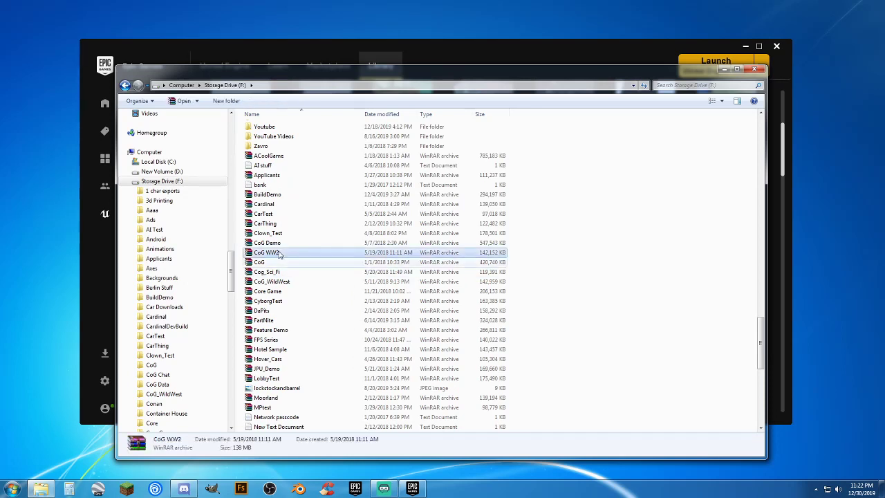
left_click(620, 283)
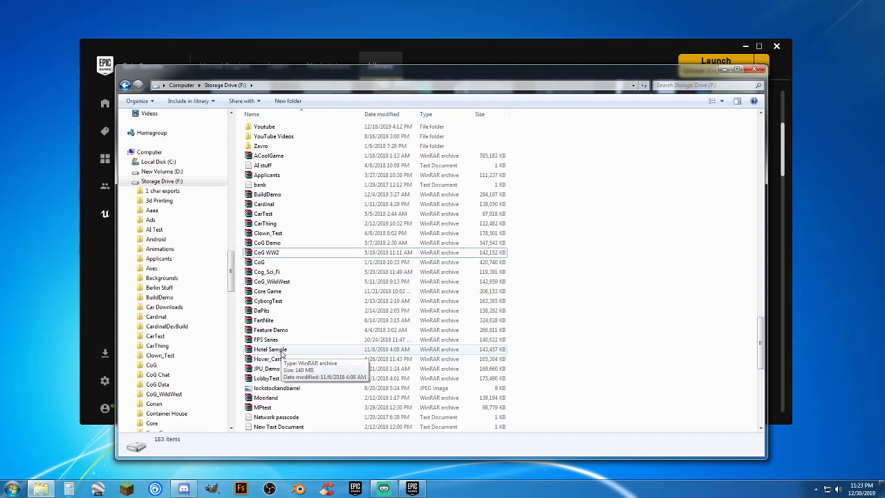
right_click_drag(280, 355, 600, 349)
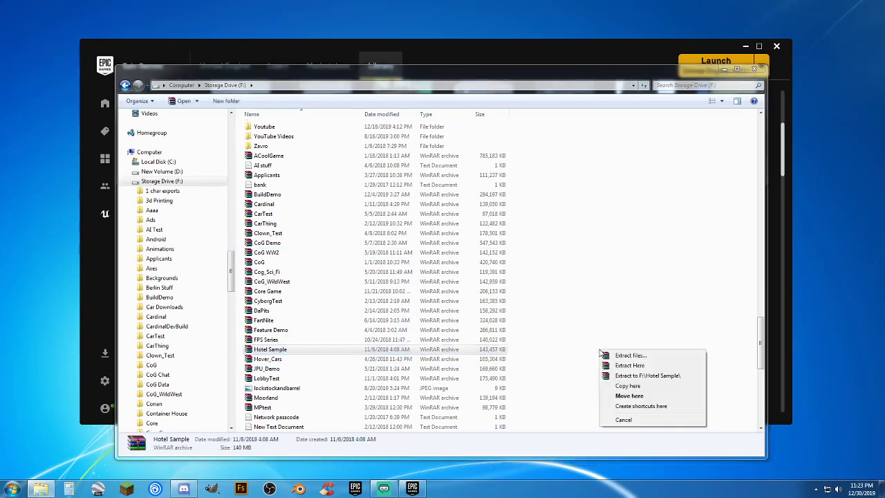
left_click(650, 377)
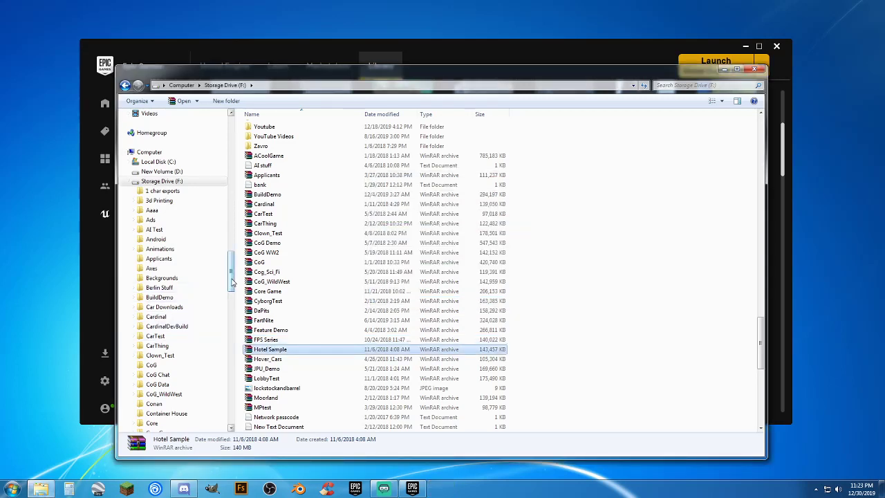
left_click(613, 272)
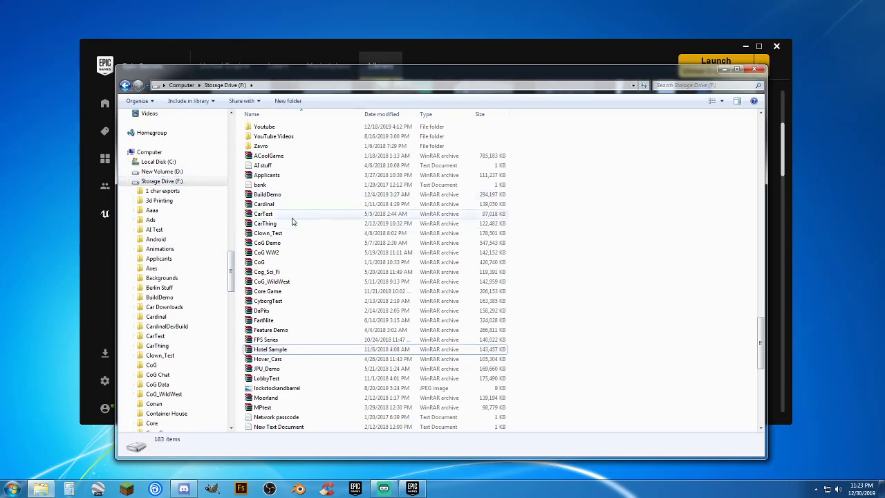
Step: Find the extracted Hotel Sample folder on Storage Drive (F:), open its inner Hotel Sample folder, and launch the Hotel_Sample application
left_click(181, 191)
left_click(181, 180)
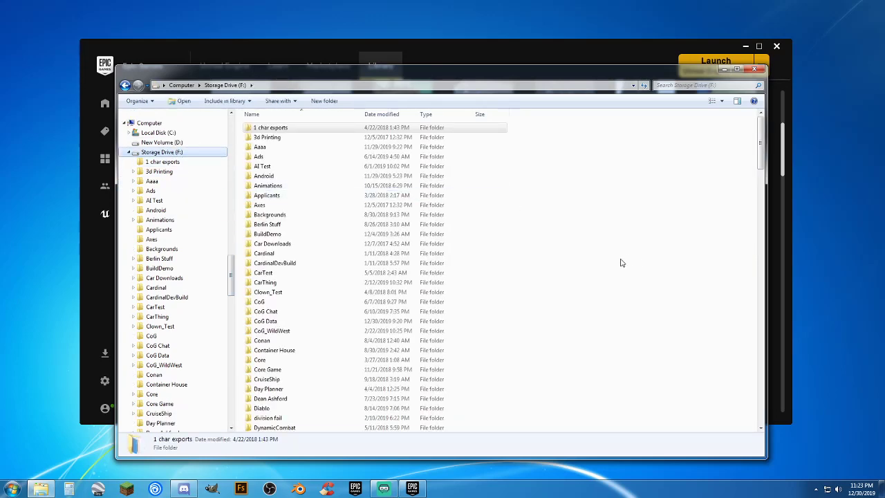
left_click(583, 274)
scroll(579, 277, "down", 8)
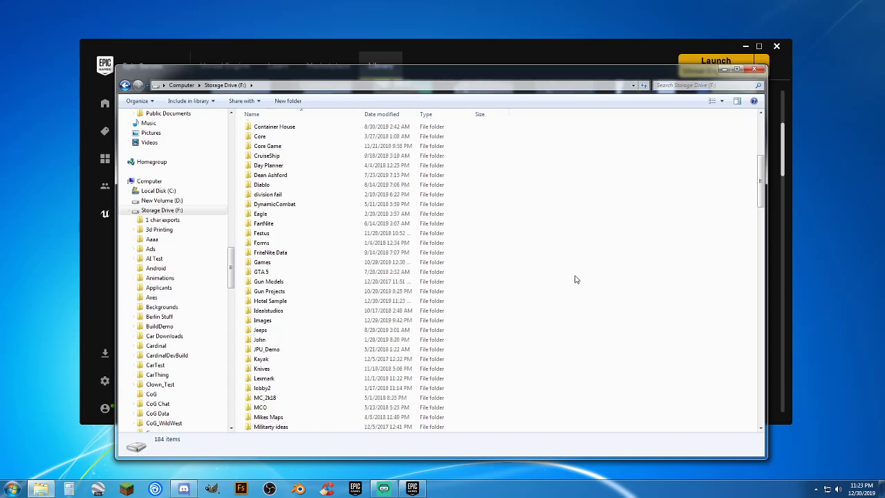
scroll(575, 279, "down", 4)
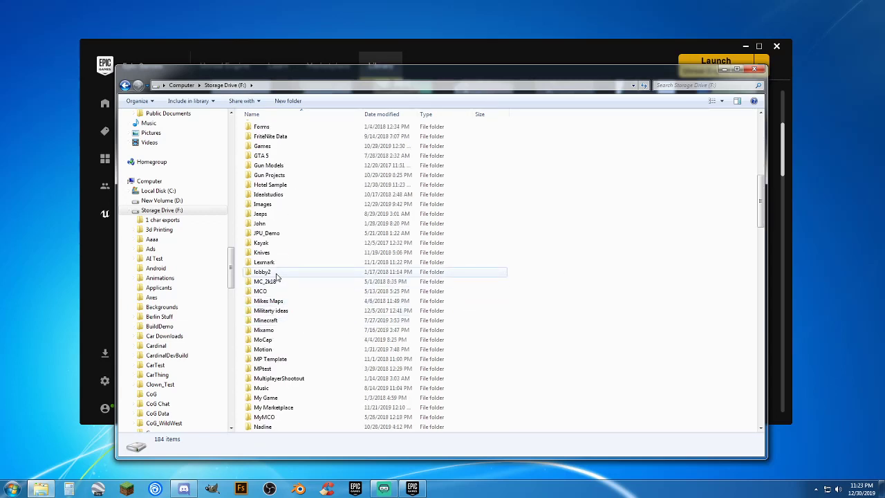
scroll(277, 278, "down", 4)
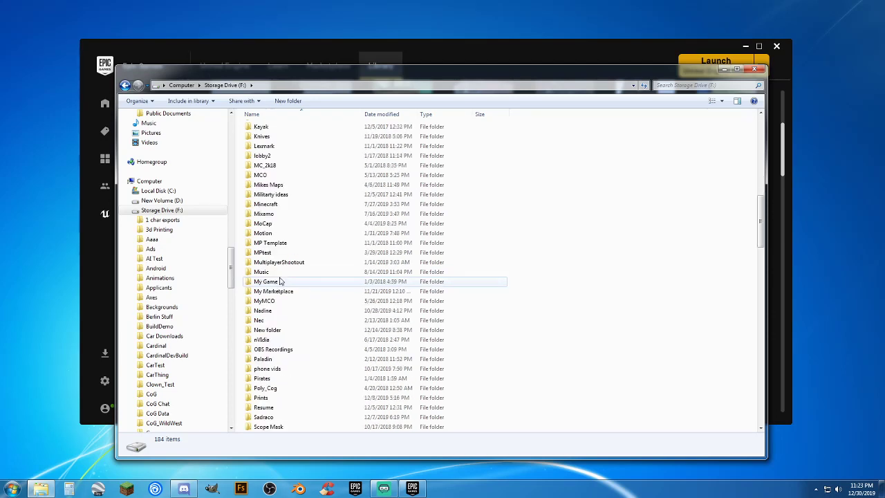
scroll(280, 283, "up", 8)
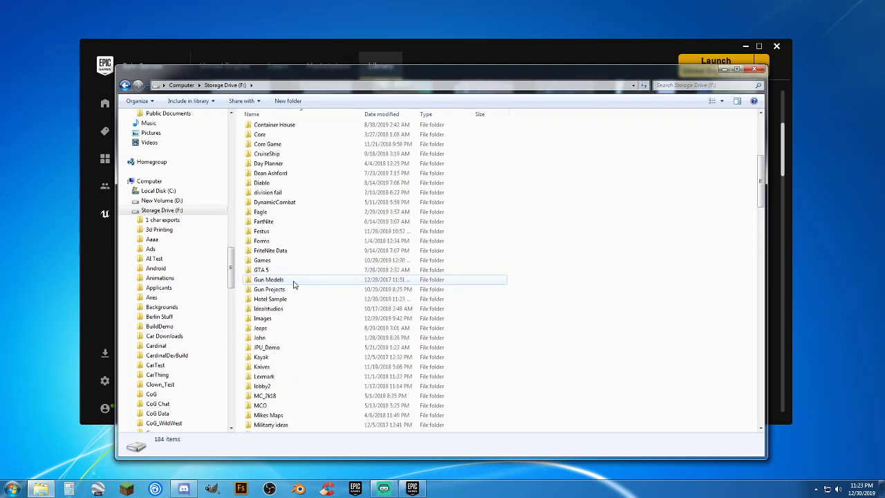
double_click(279, 299)
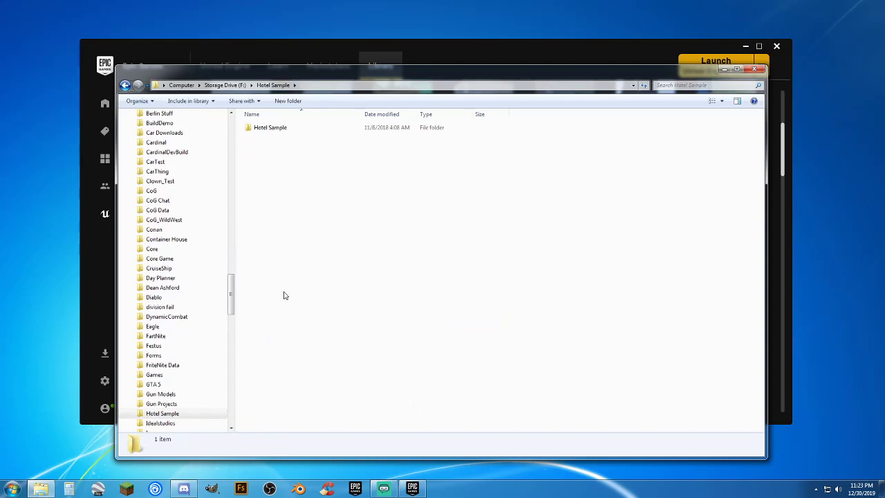
double_click(273, 131)
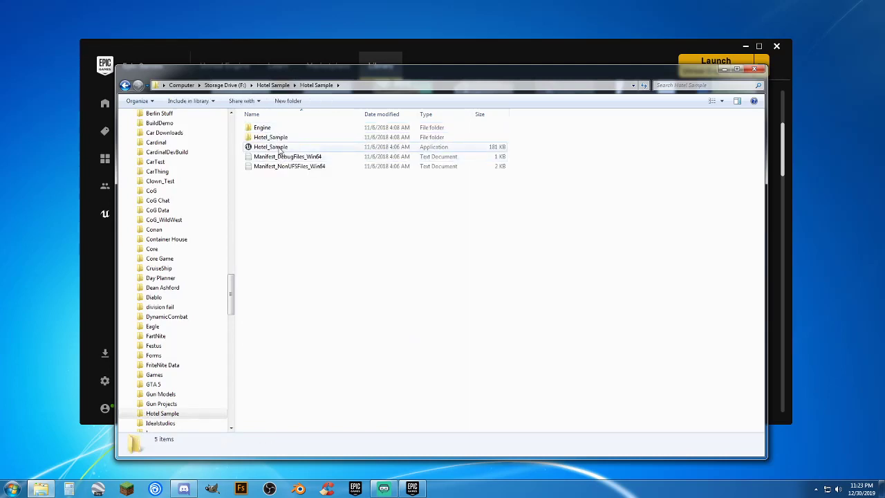
left_click(280, 147)
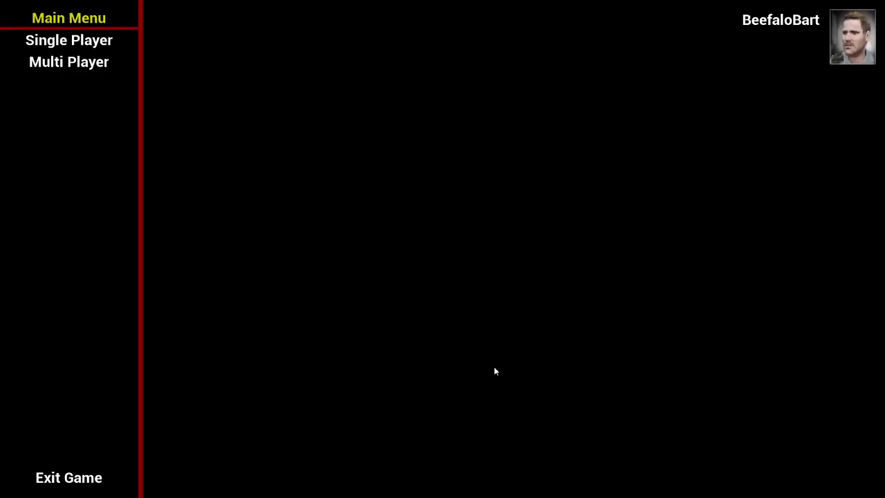
Step: Start a single-player game and run the white character around the large blue-floored hall among the red characters
left_click(69, 40)
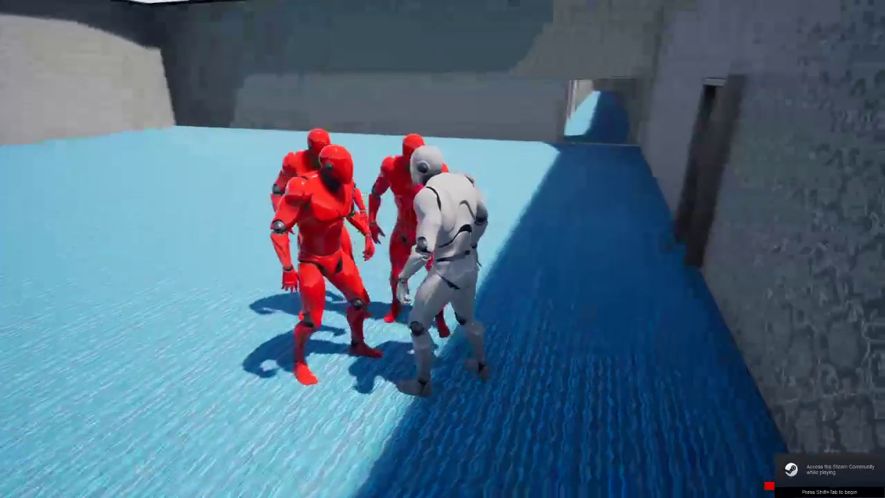
key("w")
key("a")
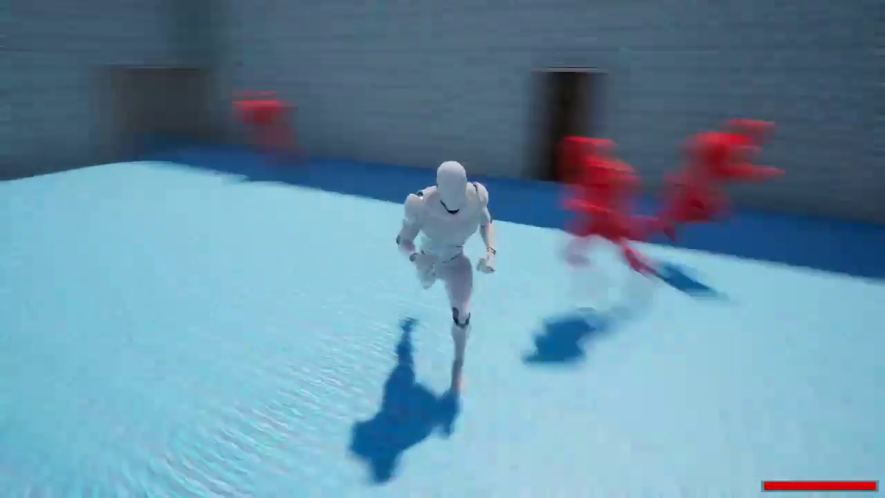
key("a")
key("s")
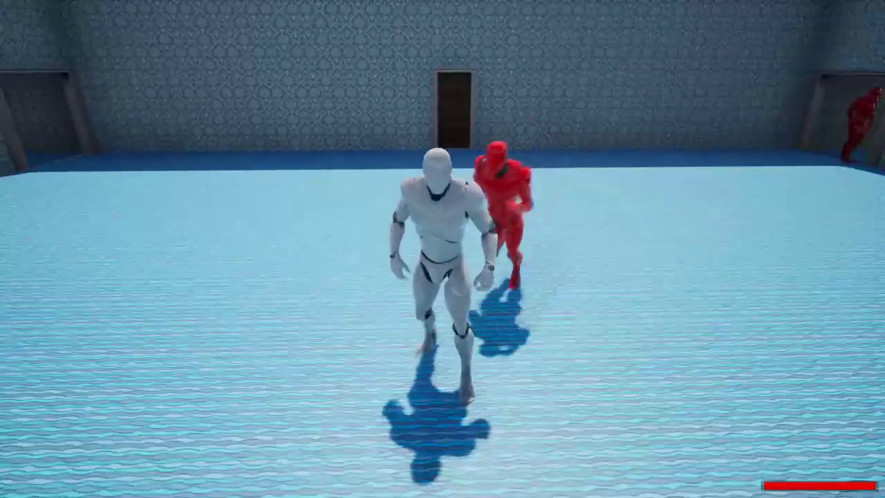
key("d")
key("w")
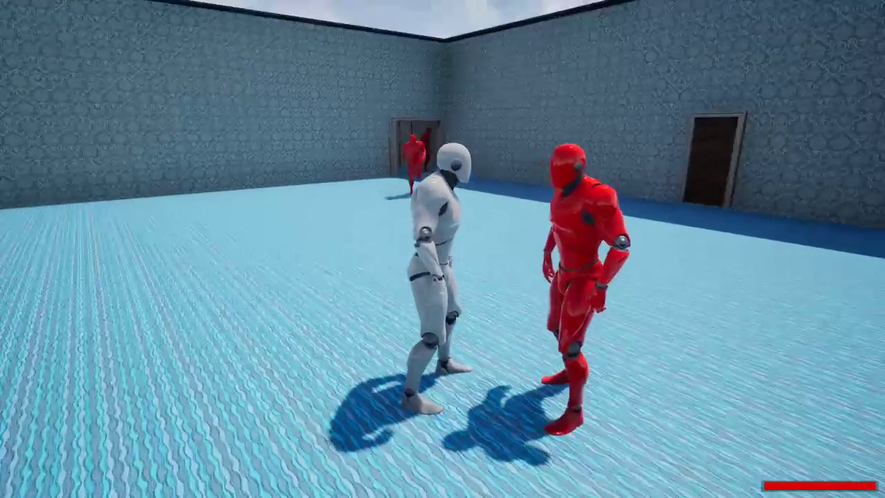
key("w")
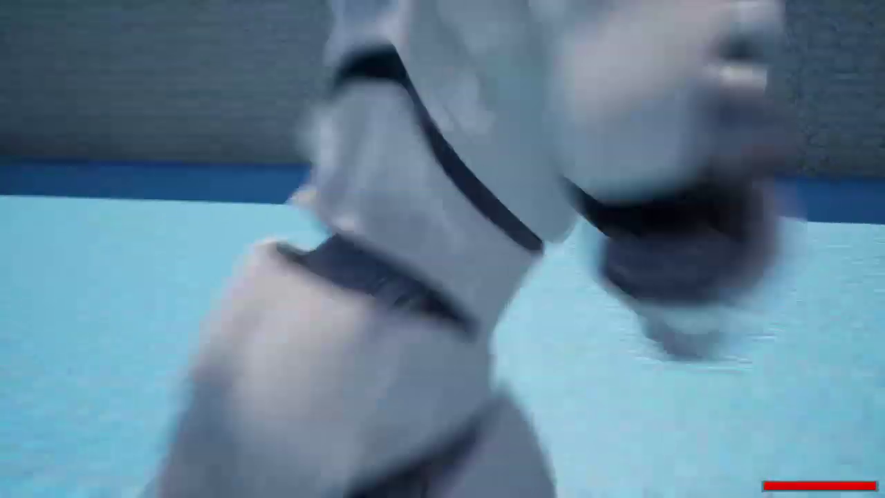
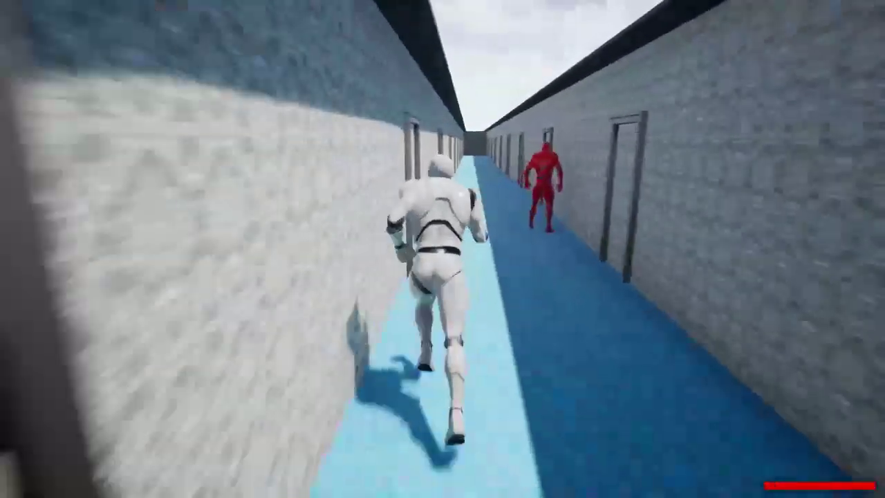
Step: Run the white character down the long corridor past the red character and through a side doorway into the furnished room
key("w")
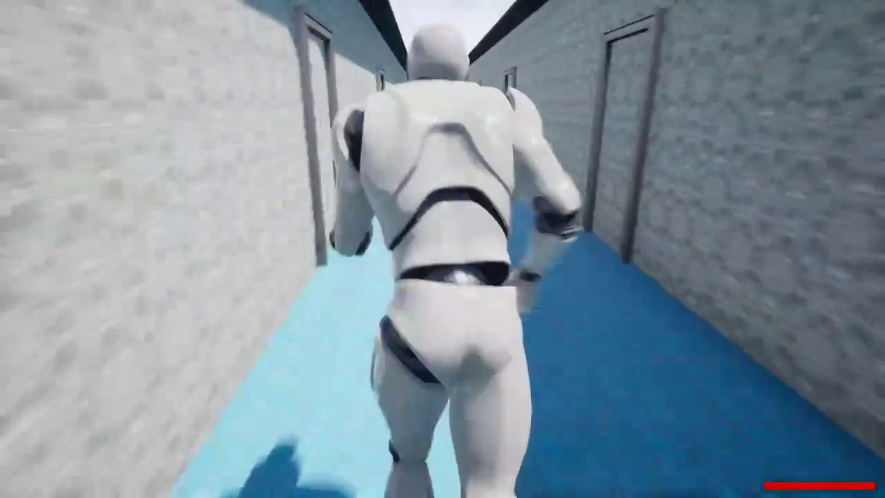
key("w")
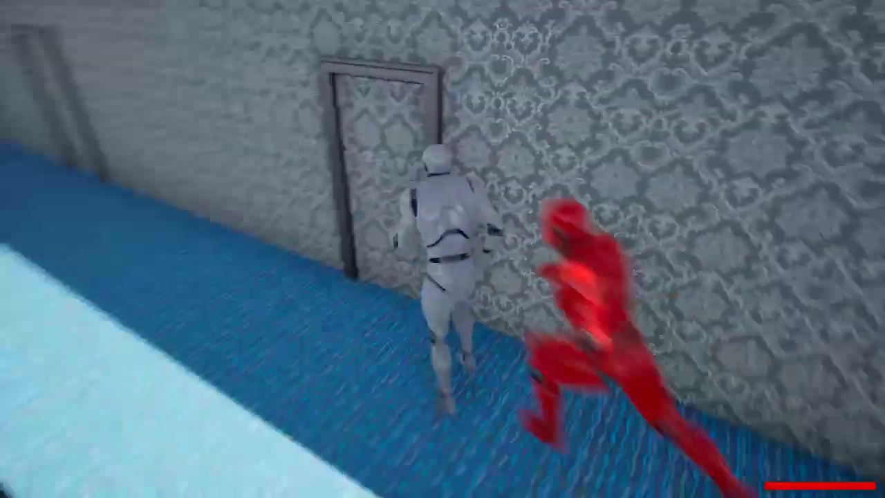
key("w")
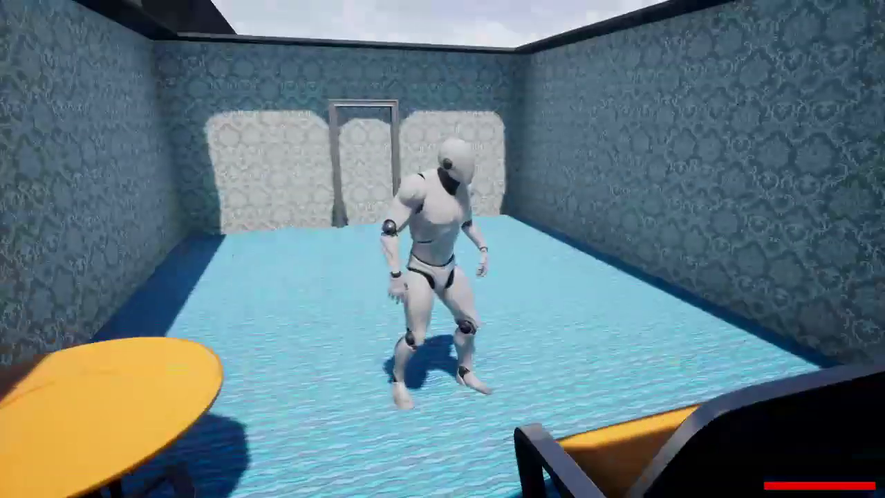
Step: Move the white character around the furnished room, up to the orange bench, and back across the blue floor
key("w")
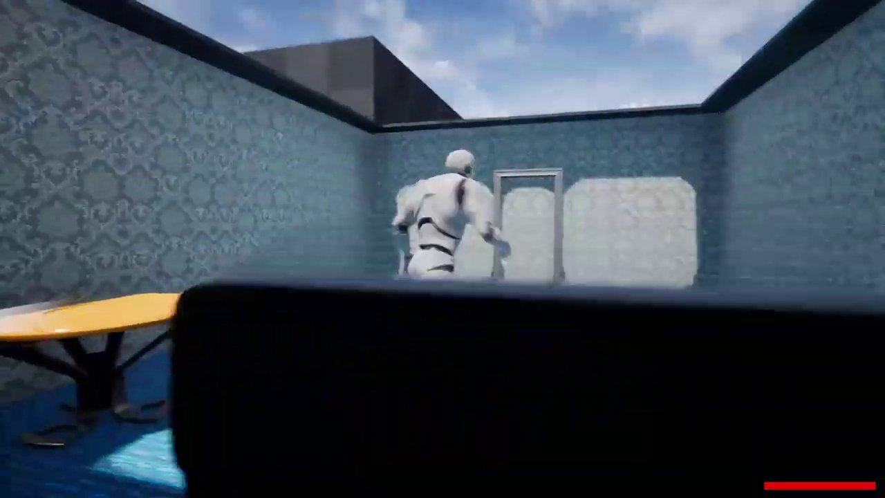
key("w")
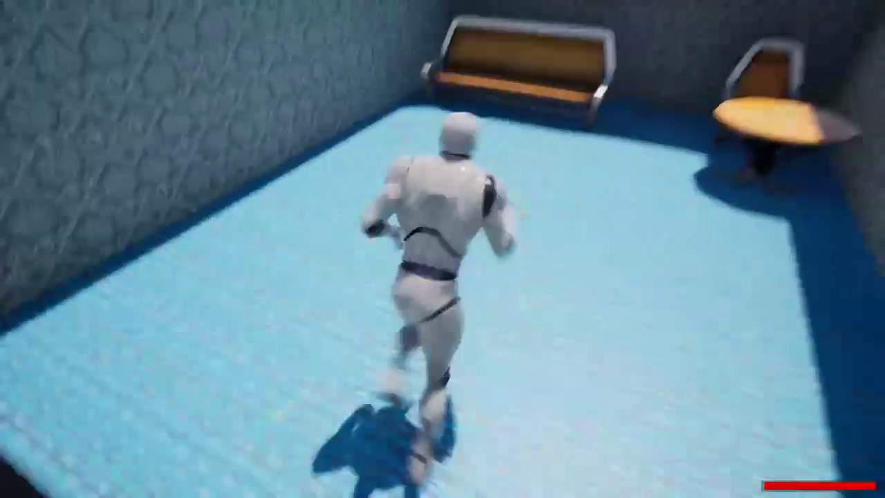
key("w")
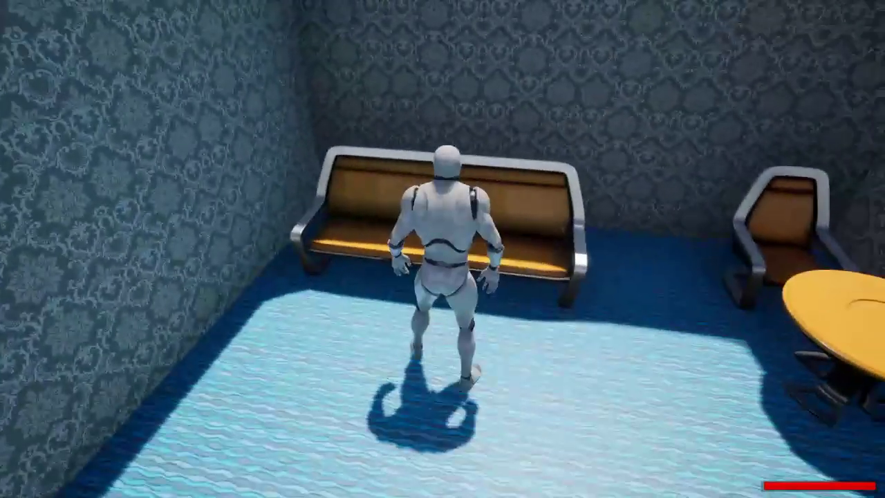
key("w")
key("d")
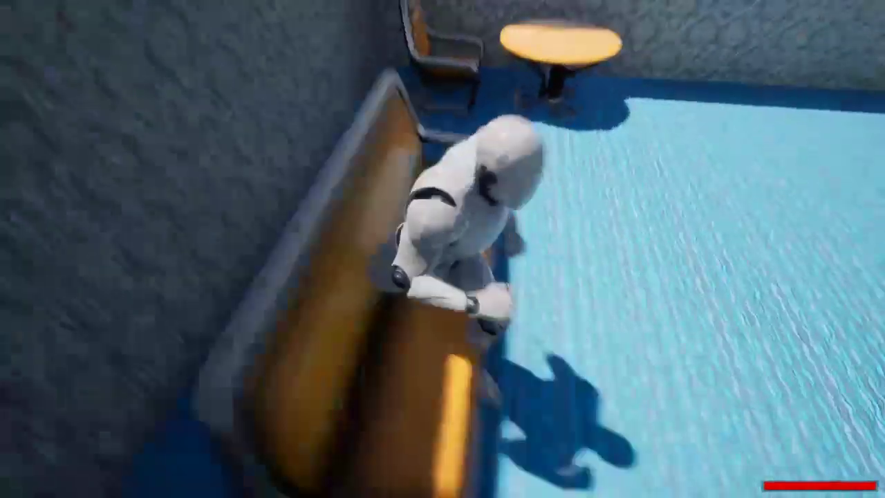
key("w")
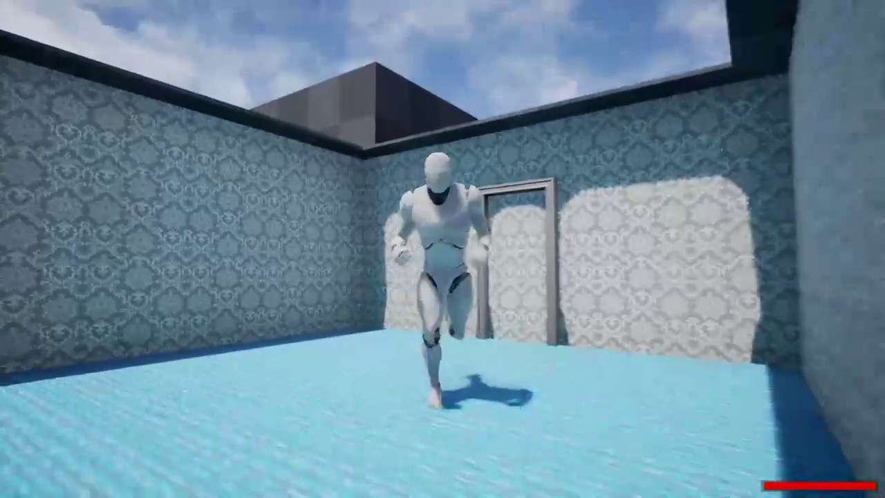
Step: Leave the hotel level for the main menu and exit the game
key("Escape")
left_click(465, 231)
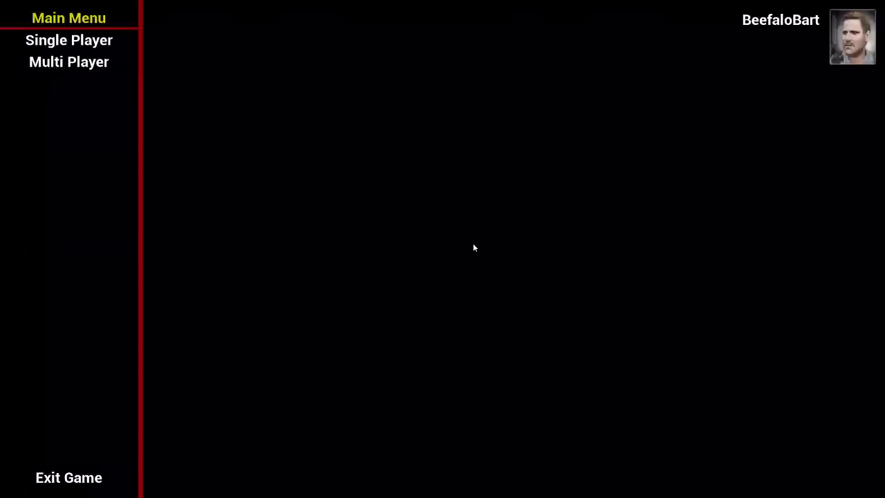
left_click(106, 484)
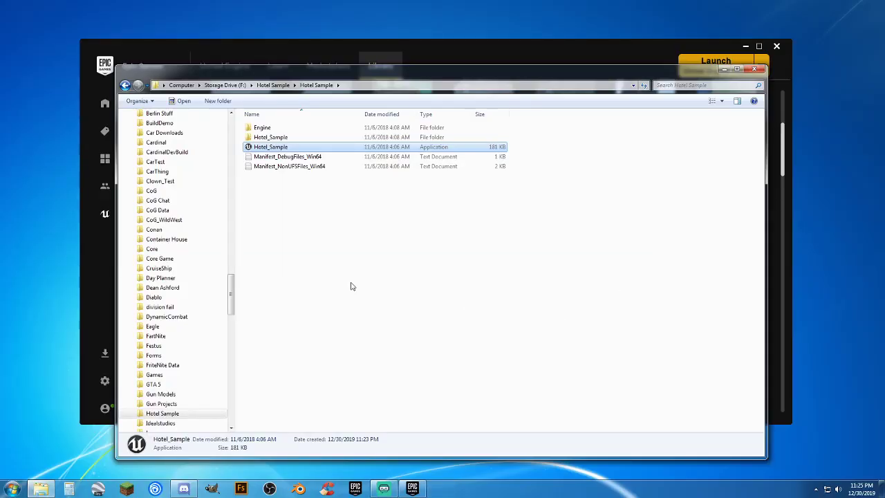
Step: Return to the Storage Drive (F:) listing and scan down past the folders to the demo archives
left_click(320, 270)
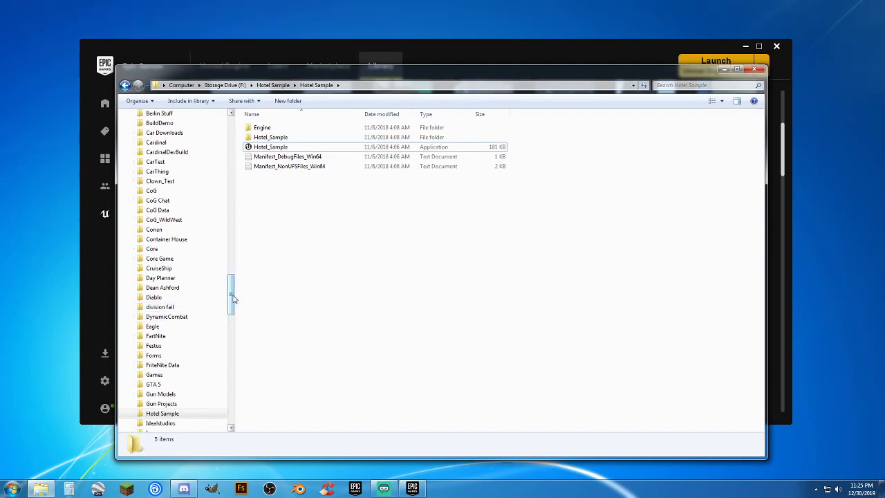
left_click_drag(233, 299, 233, 272)
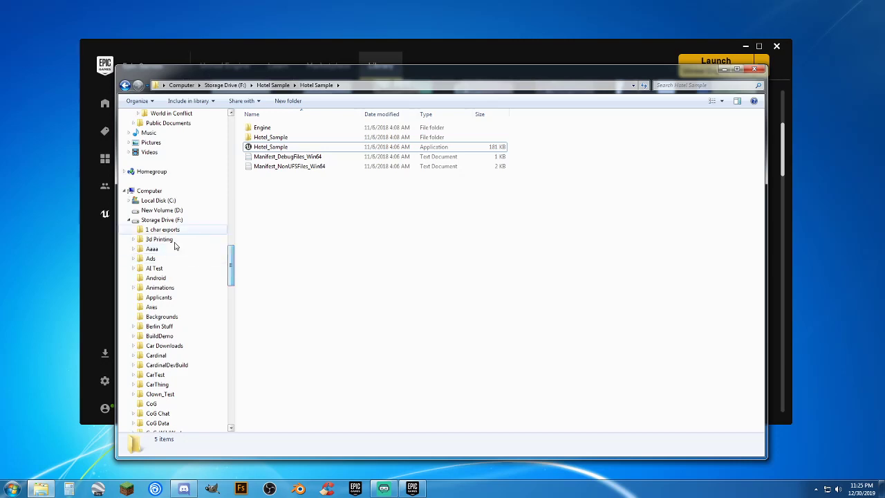
left_click(162, 222)
scroll(608, 311, "down", 10)
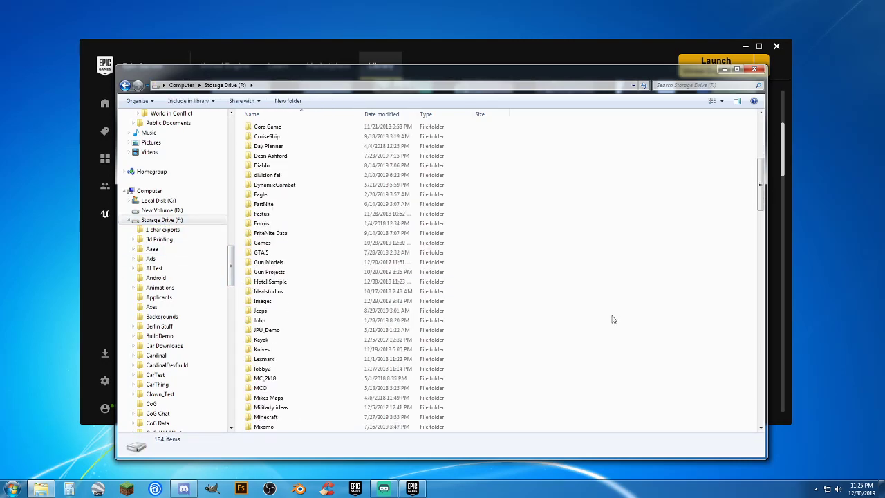
scroll(569, 354, "down", 14)
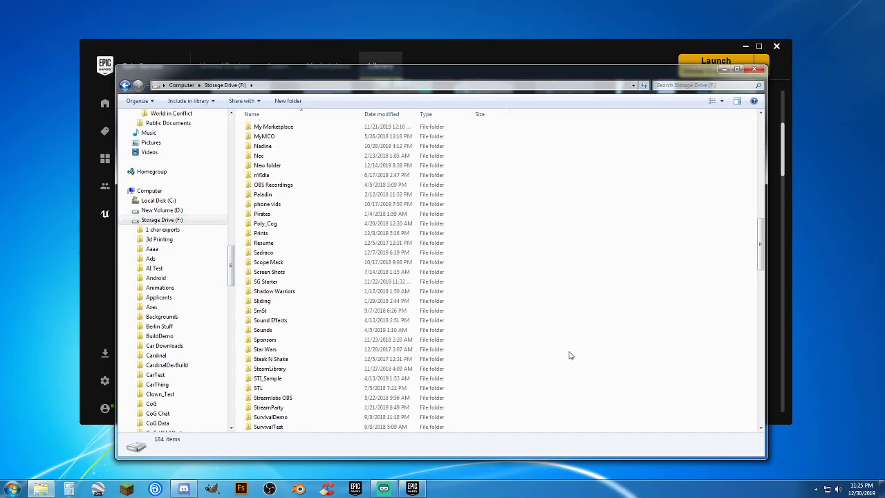
scroll(570, 355, "down", 13)
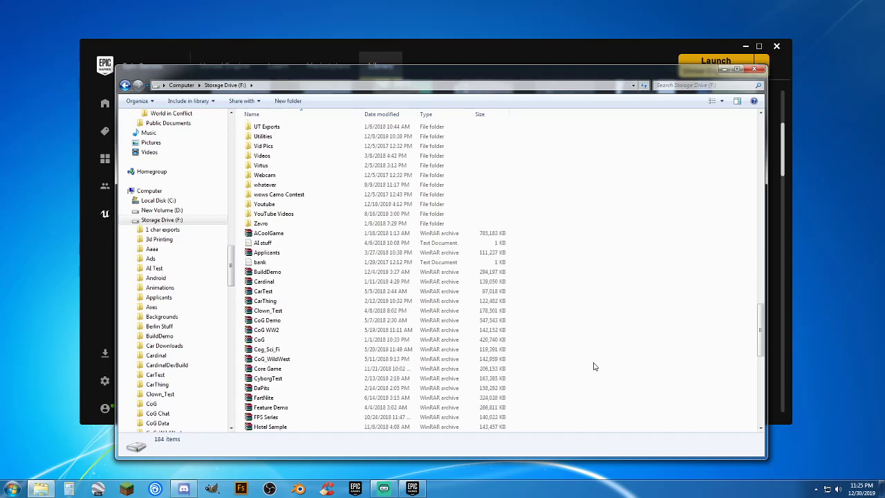
scroll(593, 367, "down", 2)
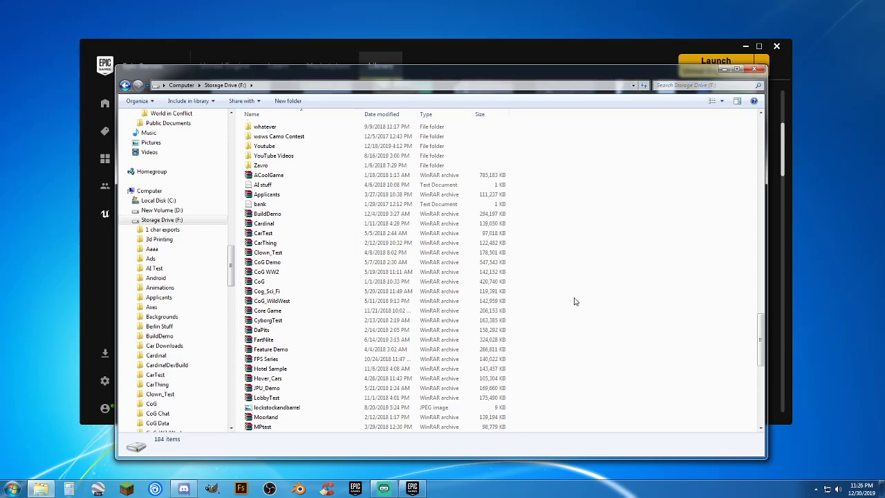
Step: Switch to the Epic Games Launcher library and open the Fishing project in Unreal Engine 4.23
left_click(543, 45)
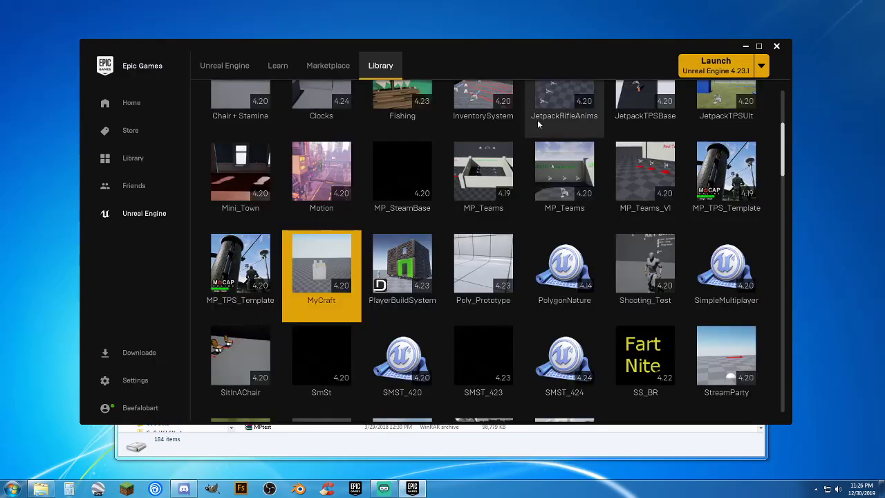
left_click_drag(781, 158, 793, 128)
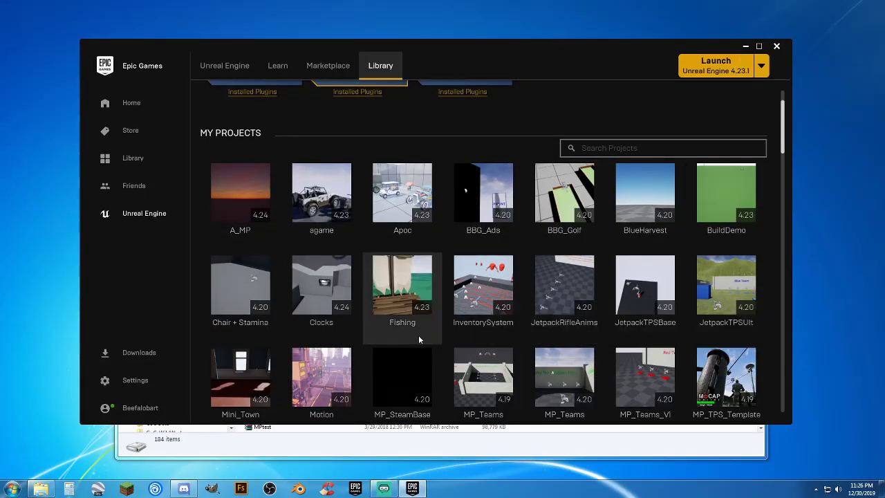
double_click(409, 312)
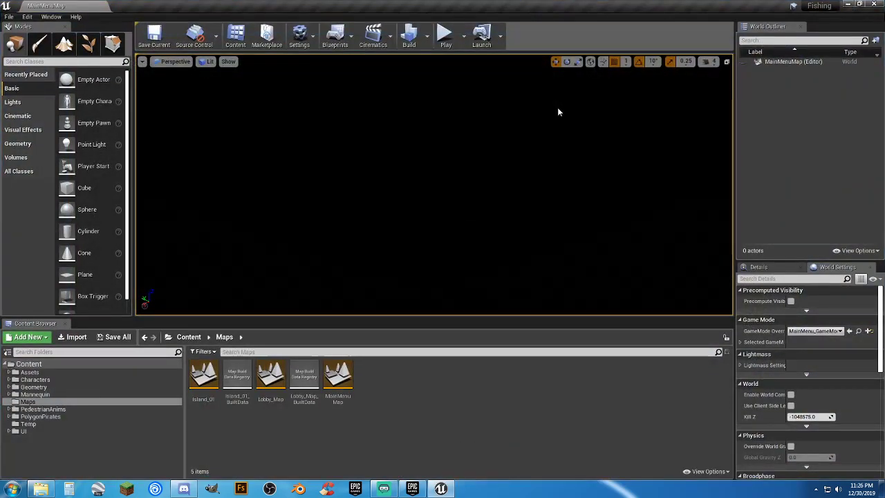
Step: Browse to PolygonPirates > Meshes > Characters > People and look through the pirate character assets
left_click(8, 416)
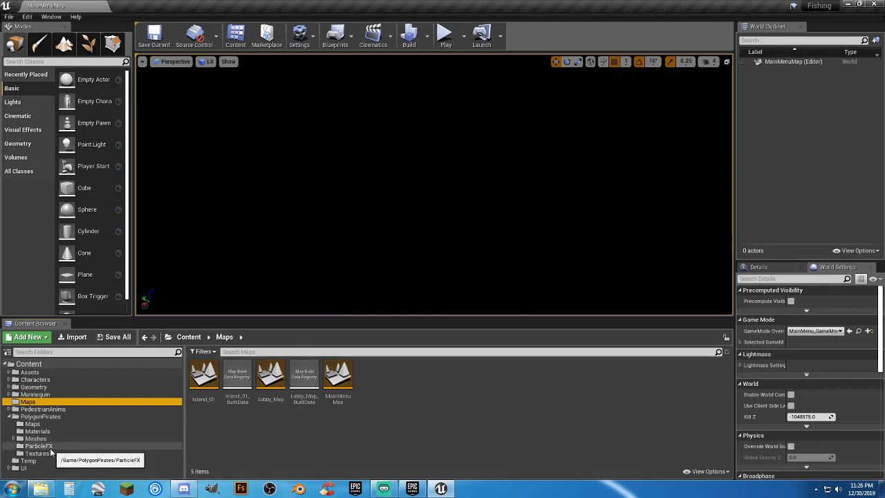
left_click(14, 439)
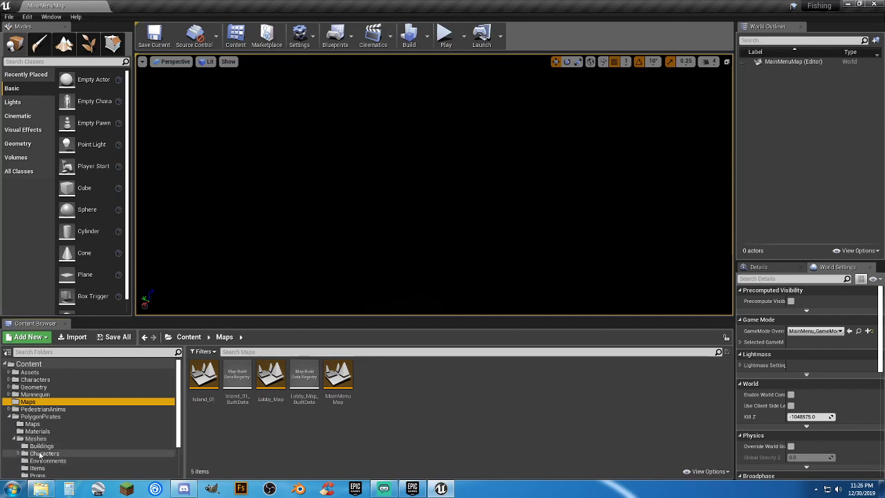
left_click(44, 454)
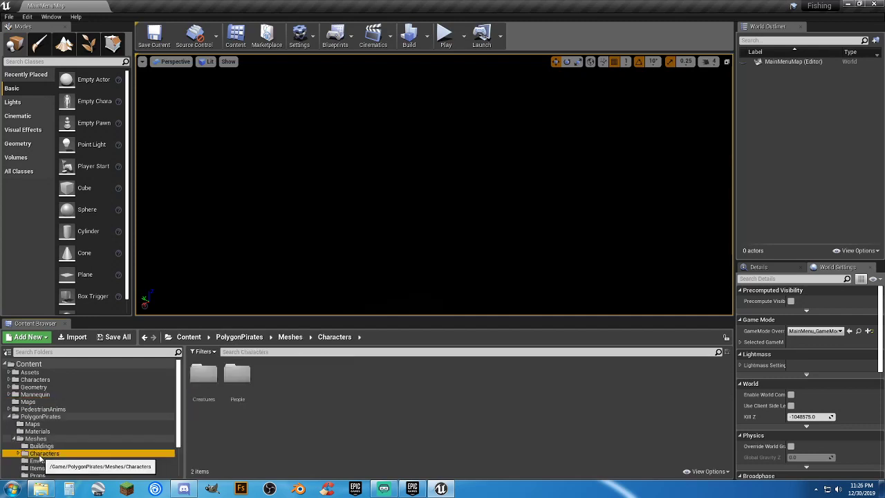
double_click(237, 374)
scroll(582, 389, "down", 5)
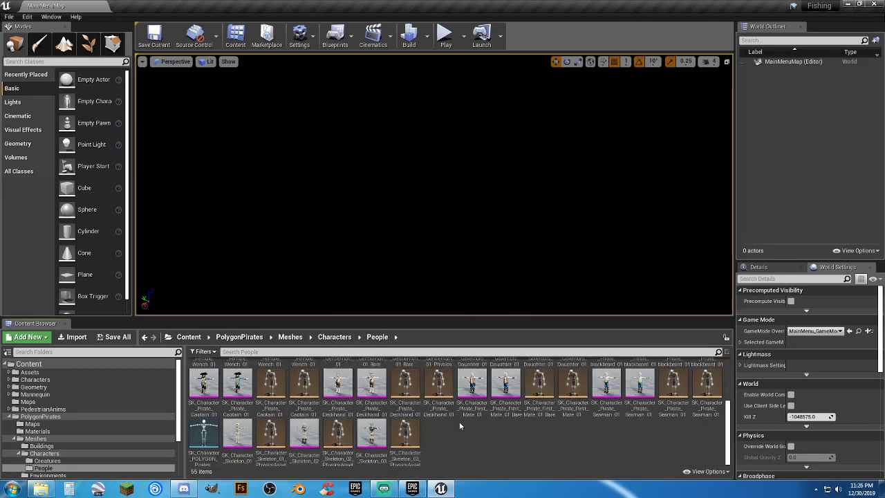
scroll(461, 427, "up", 1)
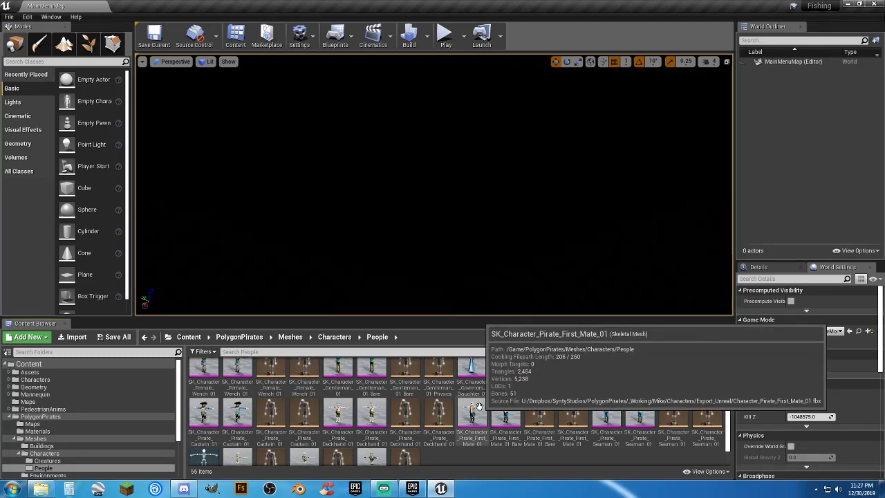
scroll(477, 404, "up", 1)
scroll(494, 395, "down", 2)
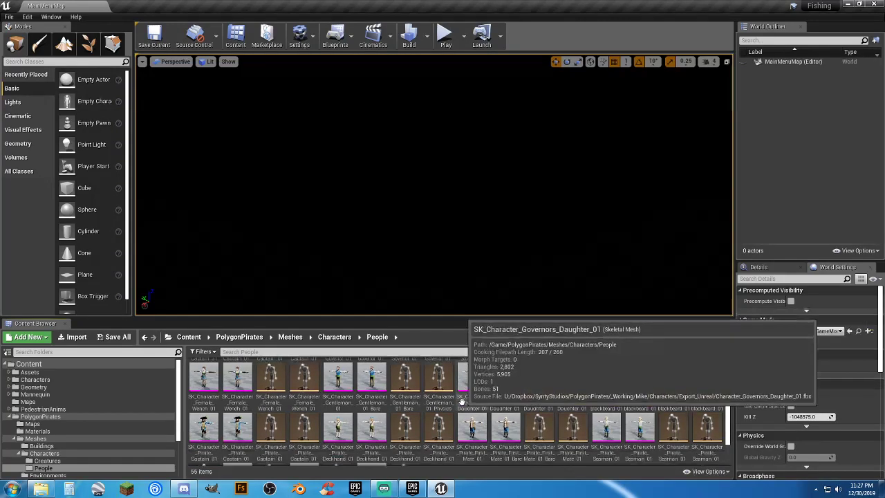
scroll(454, 408, "down", 2)
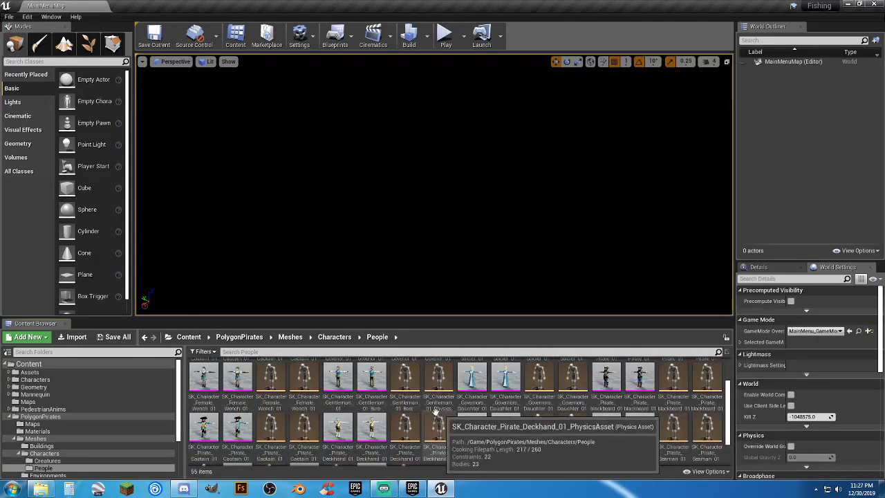
Step: Open the second Pirate Captain skeletal mesh, inspect it from closer up with its fishing rod, and close its editor
double_click(237, 428)
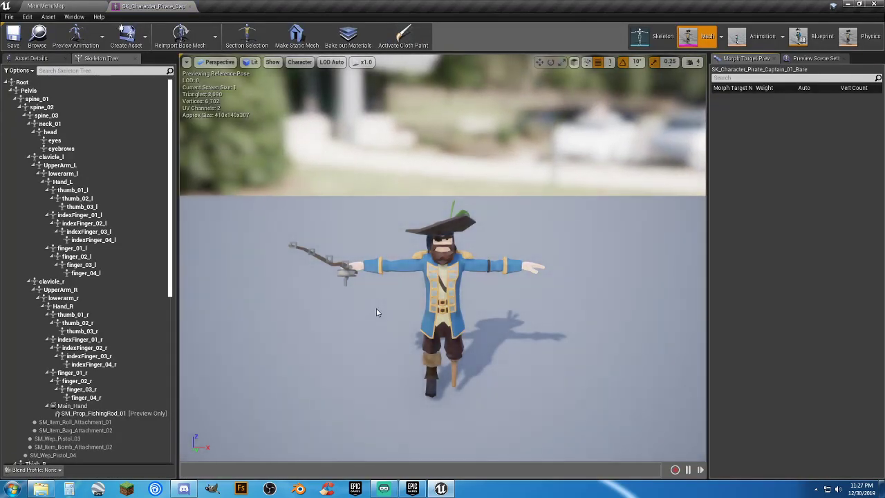
right_click_drag(402, 314, 470, 345)
key("w")
key("s")
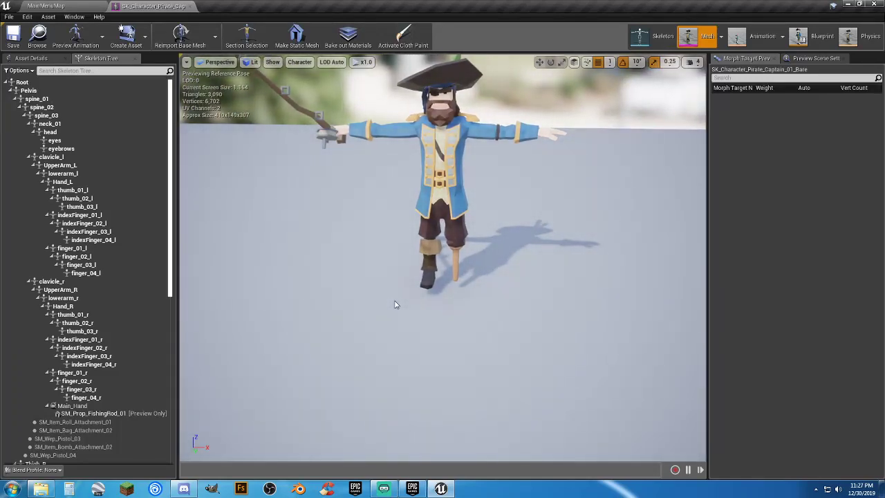
left_click(190, 7)
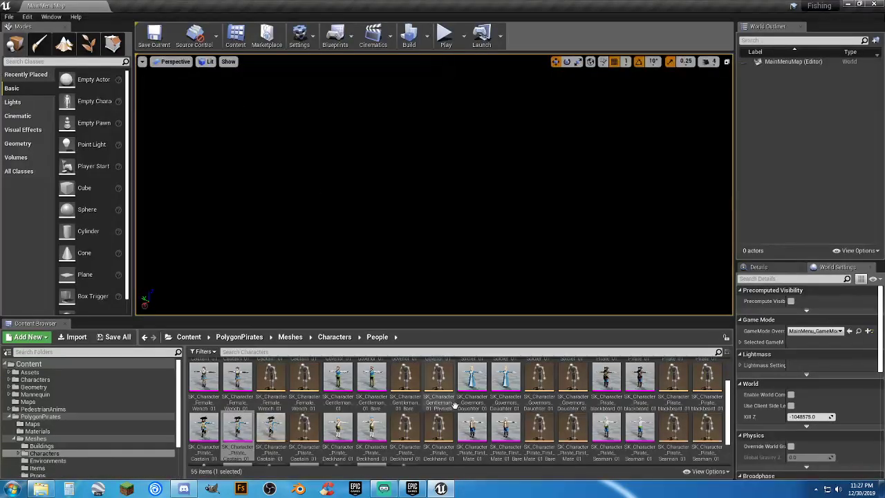
Step: Preview the SK_Character_English_Captain_01 skeletal mesh and close its editor
scroll(594, 390, "up", 2)
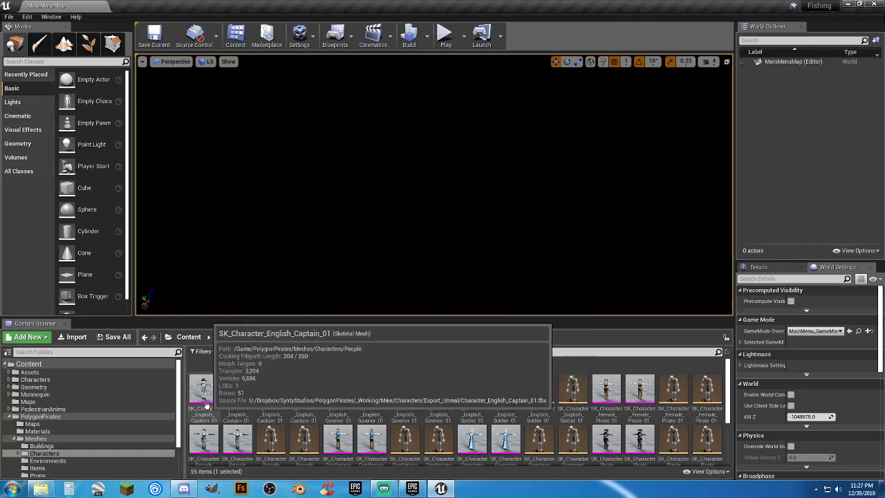
double_click(204, 405)
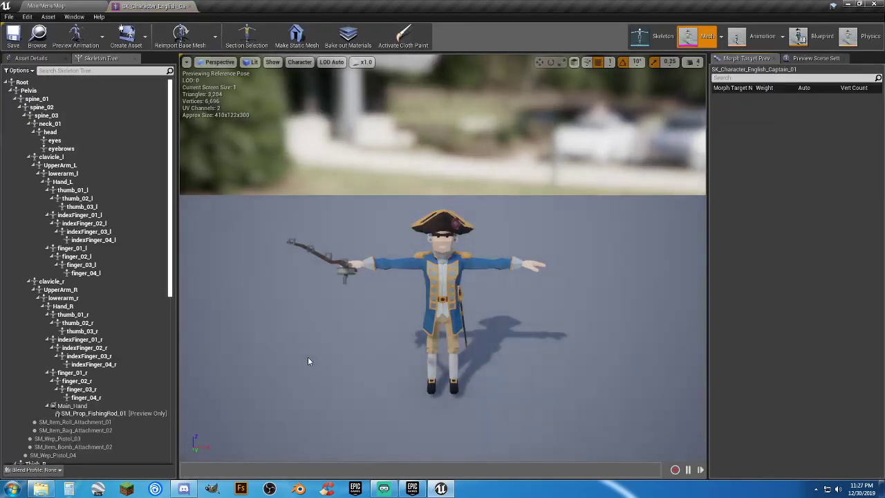
right_click_drag(501, 330, 488, 318)
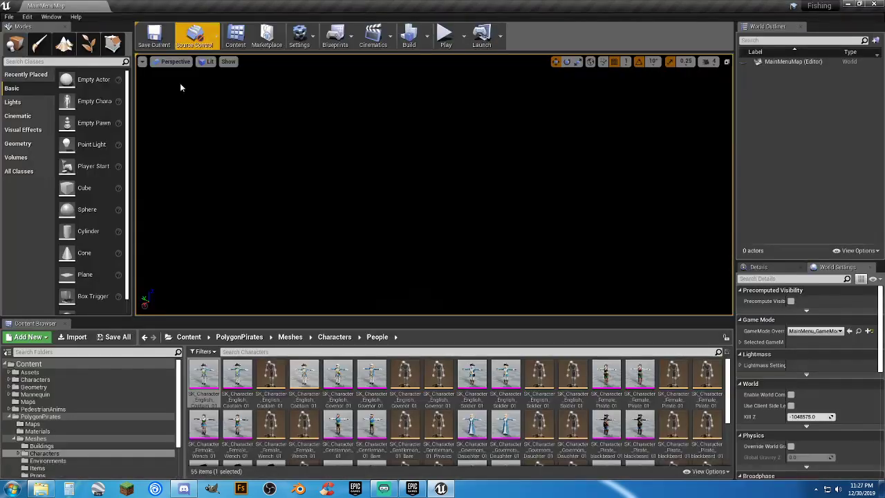
left_click(192, 6)
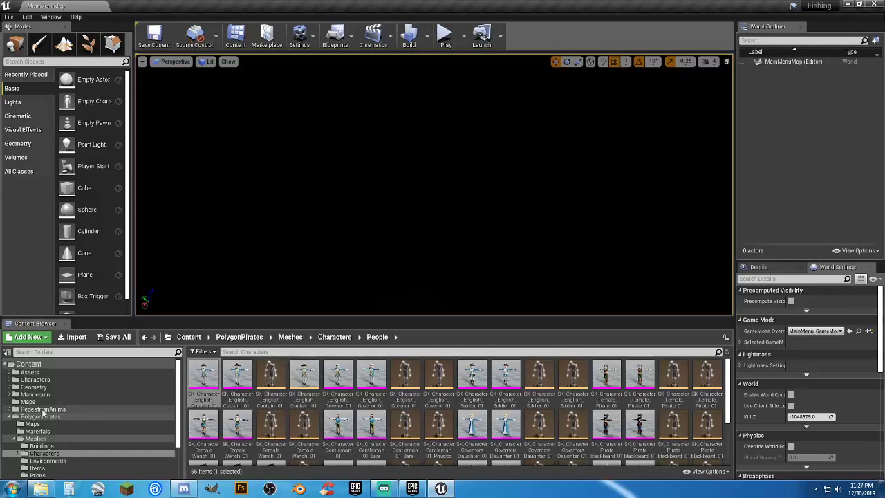
Step: Look over the project's folders and show the Fishing and Pedestrian animation folders under Characters > Animations
scroll(46, 422, "down", 3)
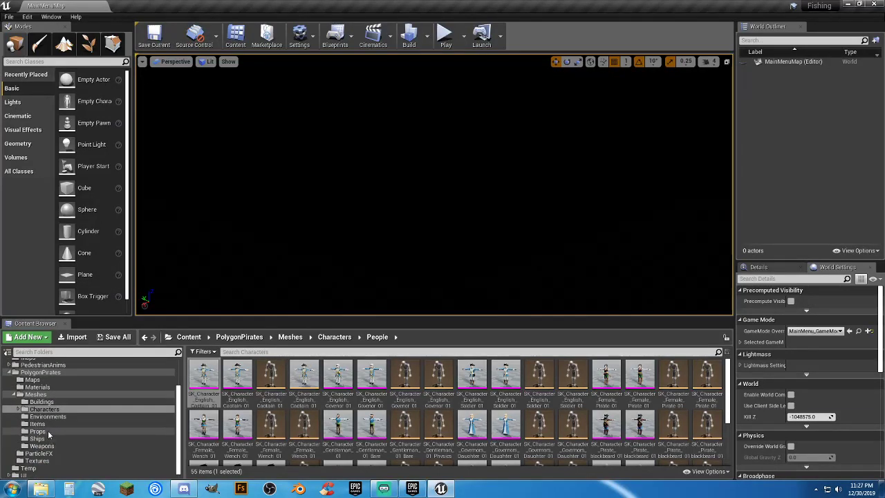
scroll(46, 428, "up", 4)
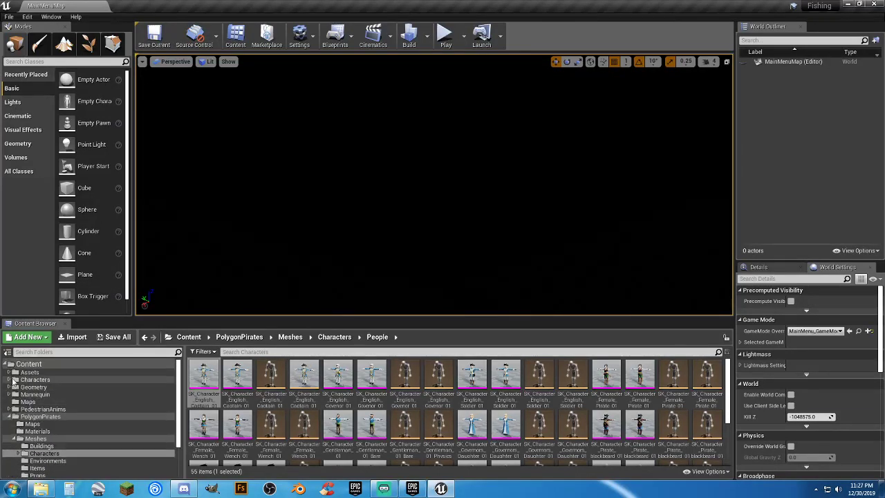
left_click(14, 379)
left_click(27, 387)
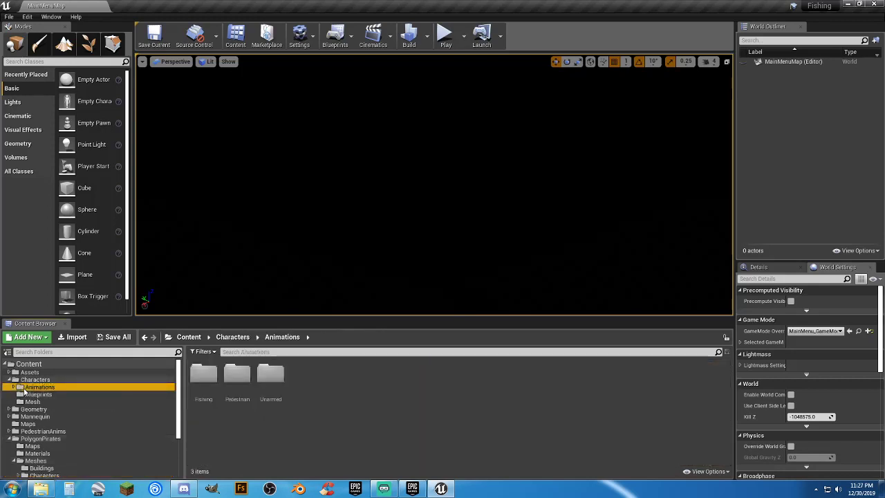
left_click(15, 387)
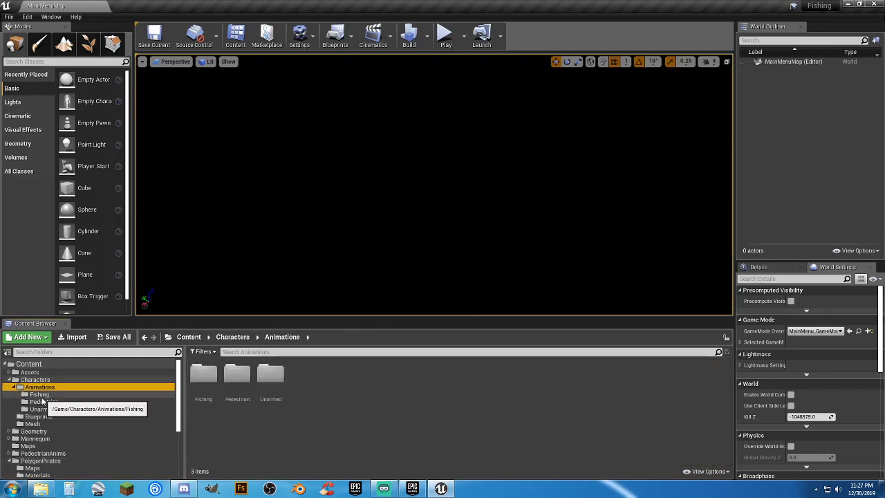
left_click(39, 394)
left_click(45, 403)
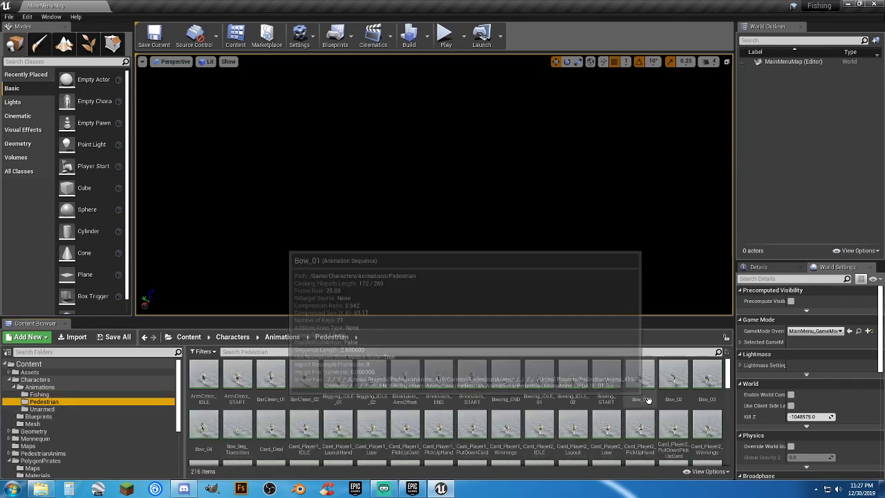
Step: Find the CrackKnuckels_02 animation in the Pedestrian folder, preview it on the pirate character, and close its editor
scroll(701, 387, "down", 5)
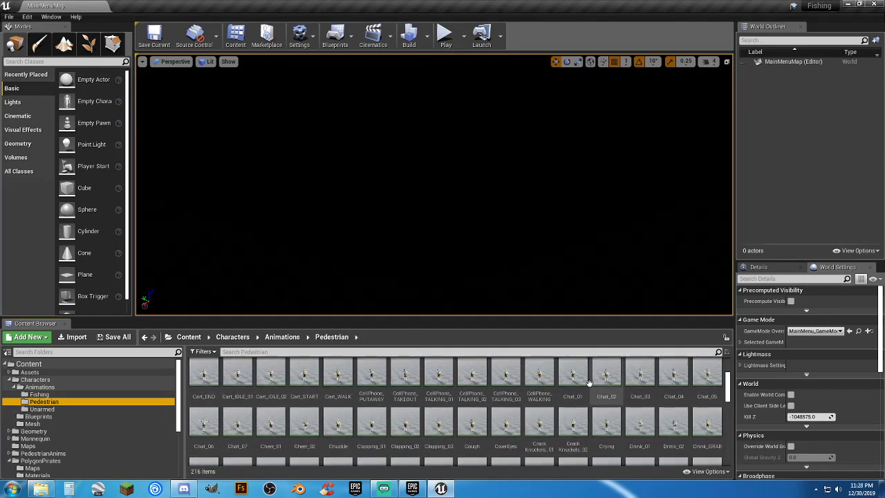
scroll(584, 381, "down", 1)
left_click(575, 393)
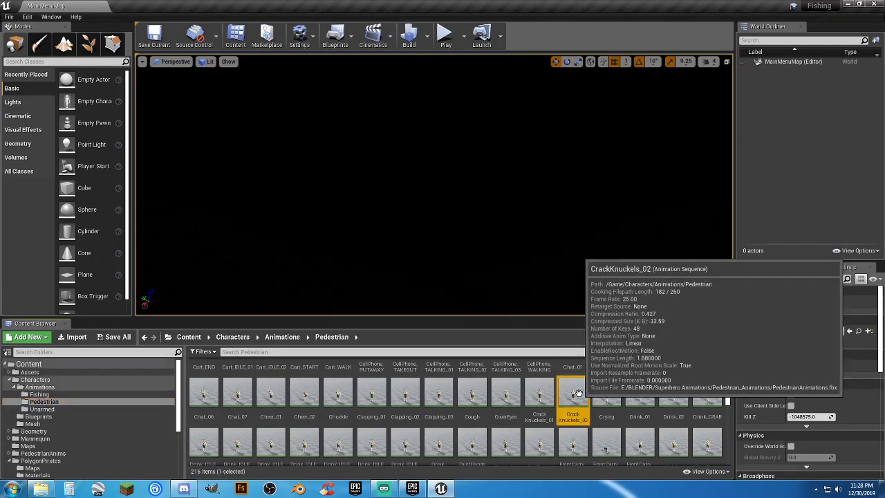
double_click(577, 393)
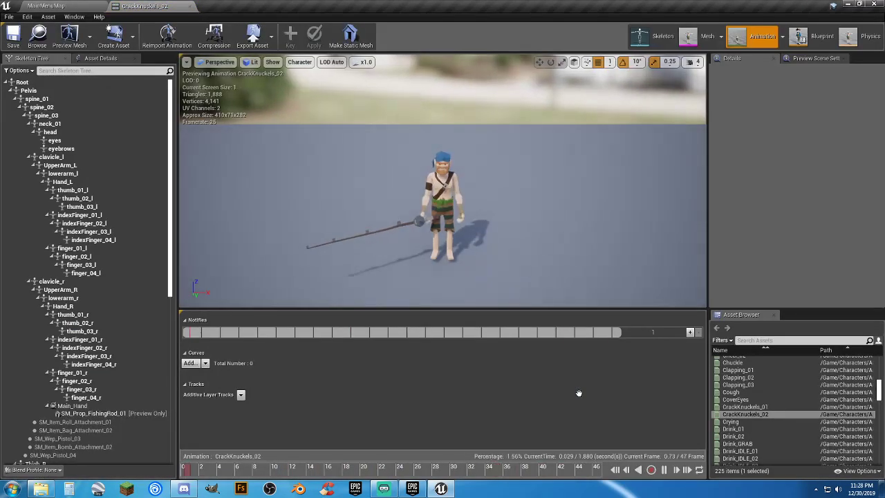
left_click(188, 6)
Step: Scan further through the Pedestrian animations, from the drinking and idle ones to the sitting ones
scroll(594, 394, "down", 3)
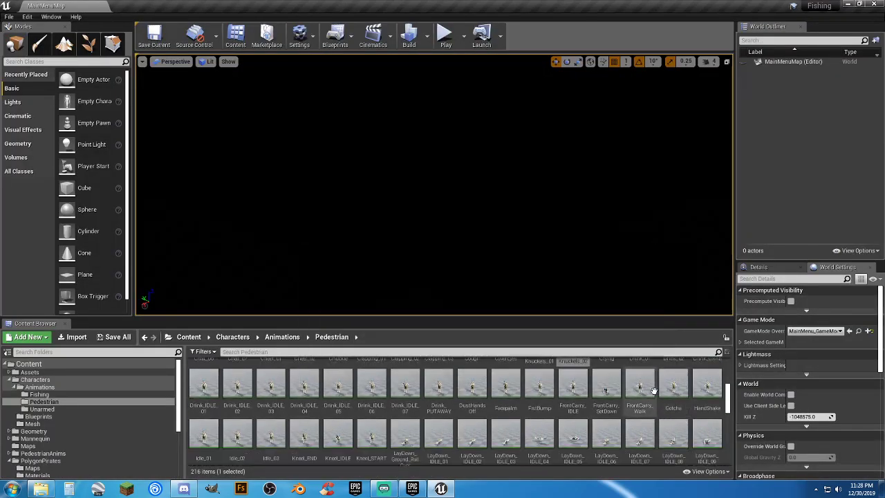
scroll(611, 378, "down", 1)
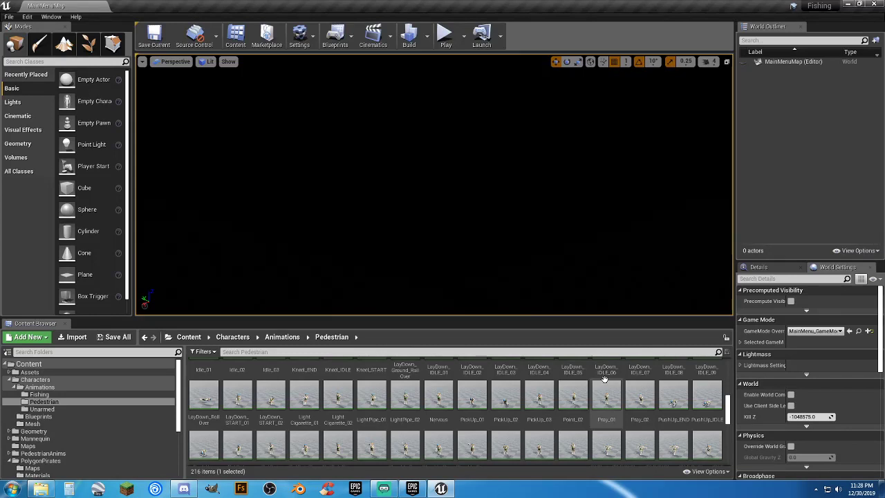
scroll(603, 379, "down", 3)
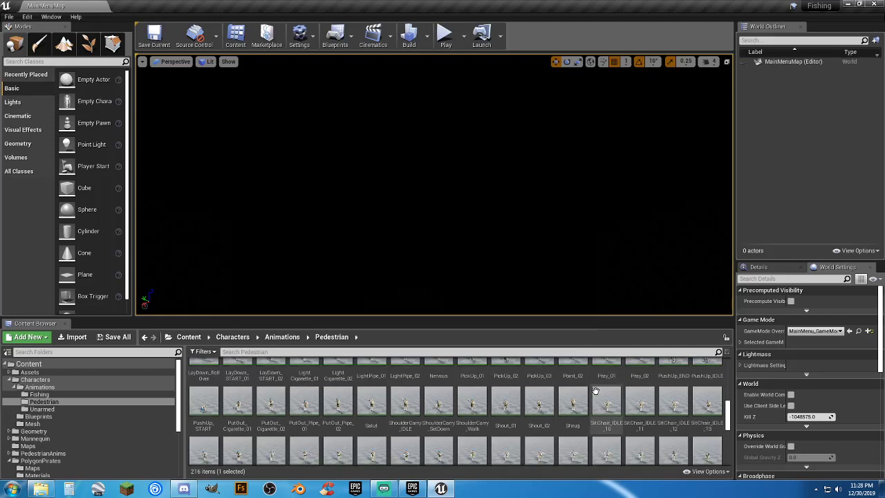
scroll(586, 393, "down", 1)
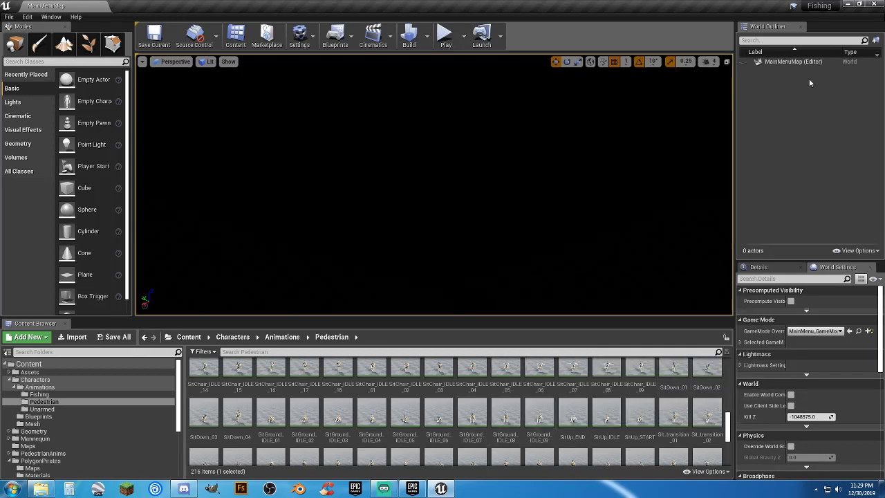
Step: Close the Fishing project and the Epic Games Launcher, and minimize the Storage Drive (F:) window to show the desktop
left_click(875, 5)
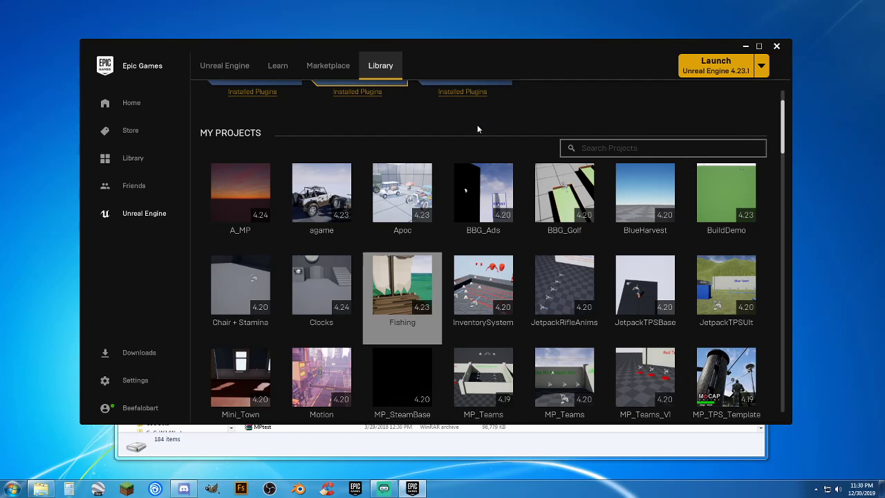
left_click(777, 46)
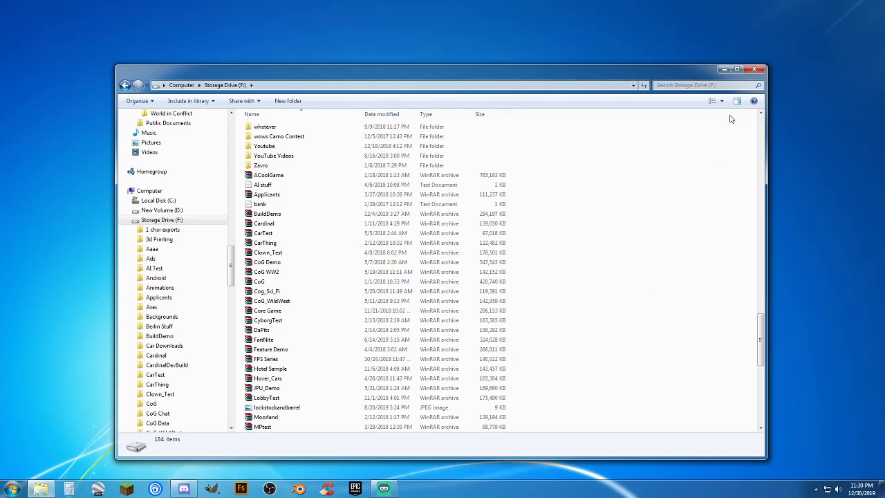
left_click(724, 70)
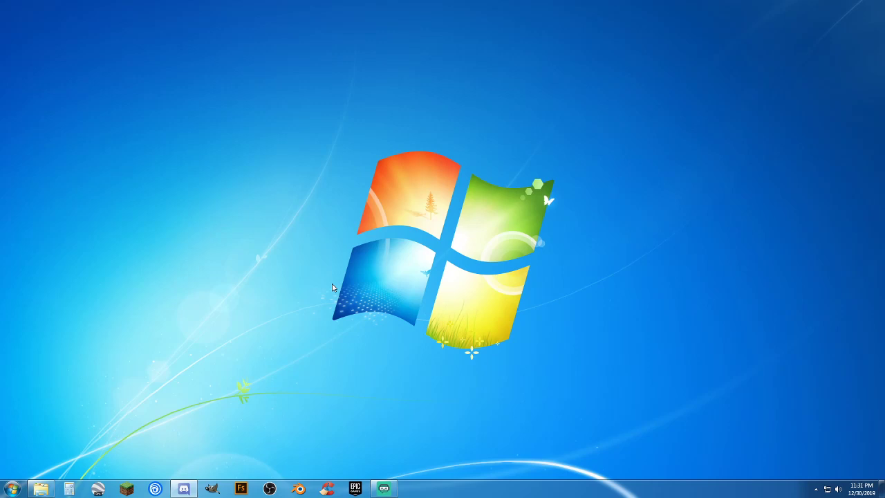
Step: Check the current date and time in the system calendar and clock, and dismiss it
left_click(860, 489)
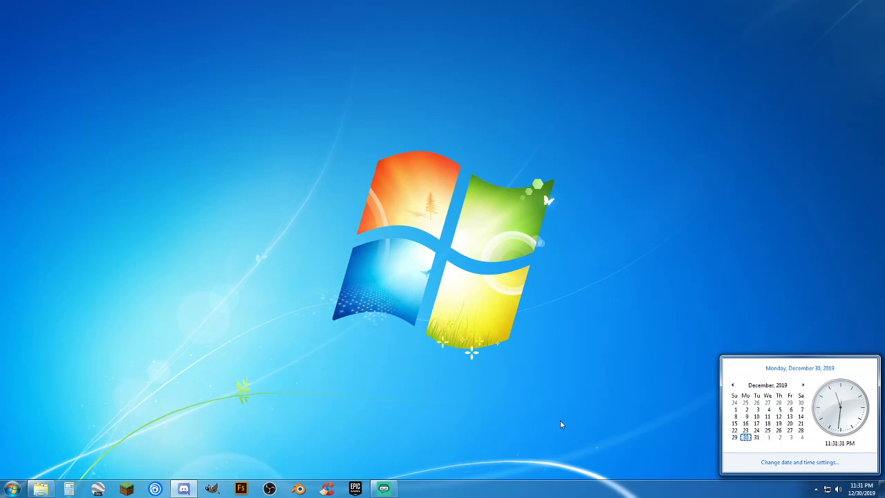
left_click(448, 373)
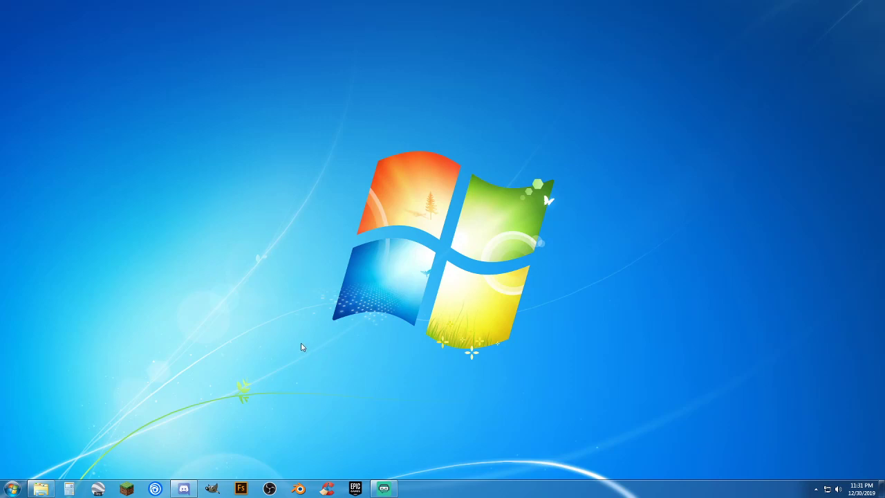